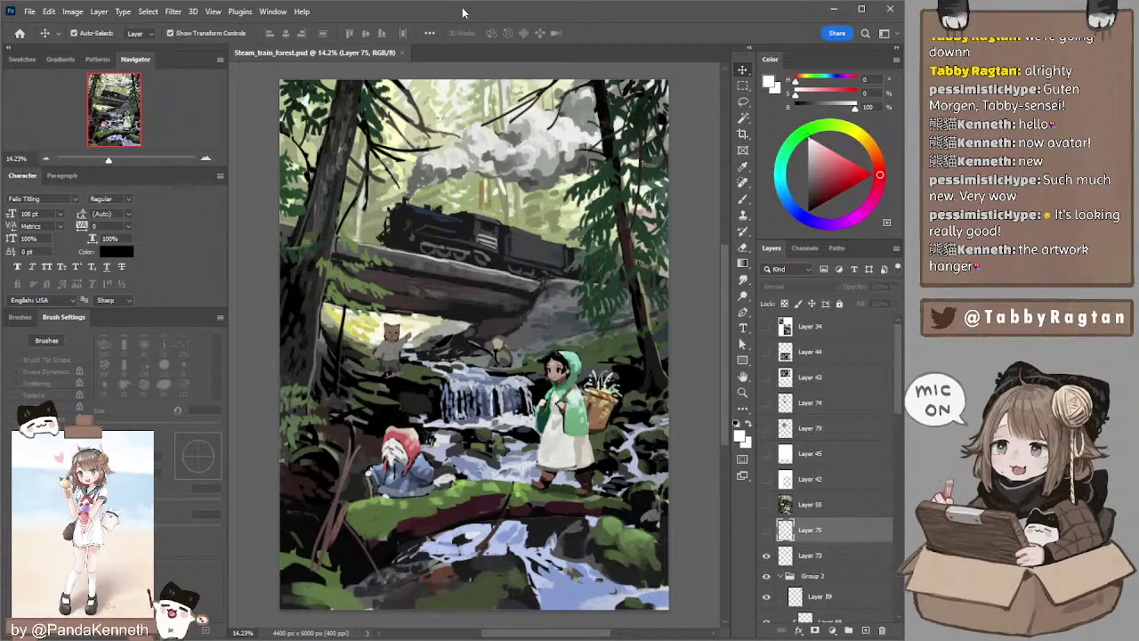
- Erase around the small animal figure under the bridge on Layer 46 with a 90 px eraser
mouse_move(683, 92)
left_mouse_down()
mouse_move(660, 120)
mouse_move(680, 93)
left_mouse_up()
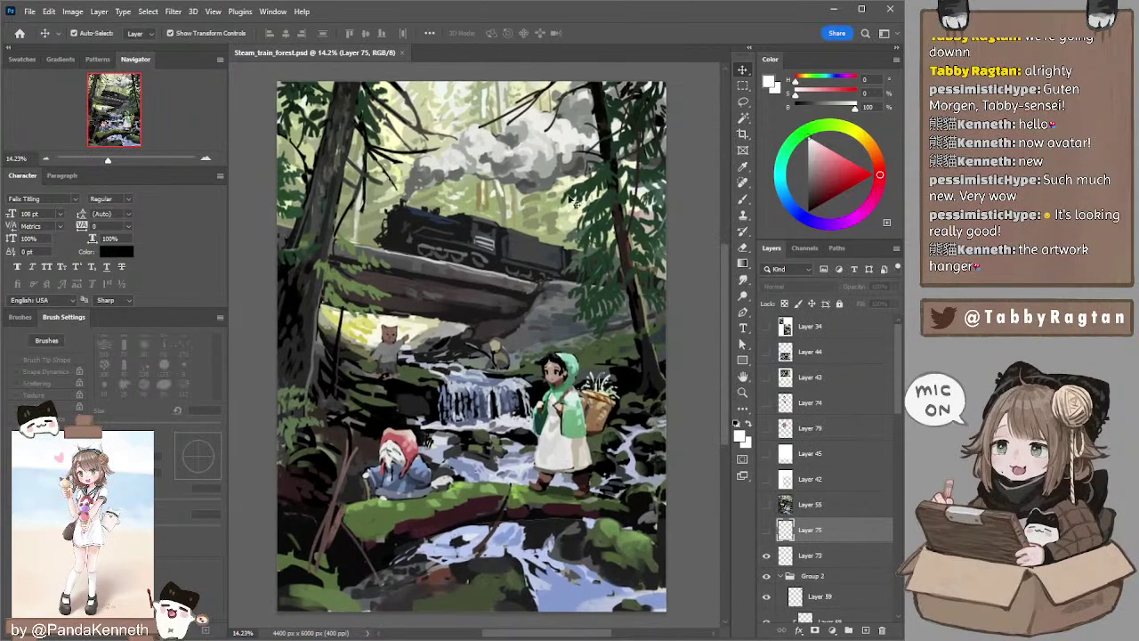
left_click(386, 350, "ctrl")
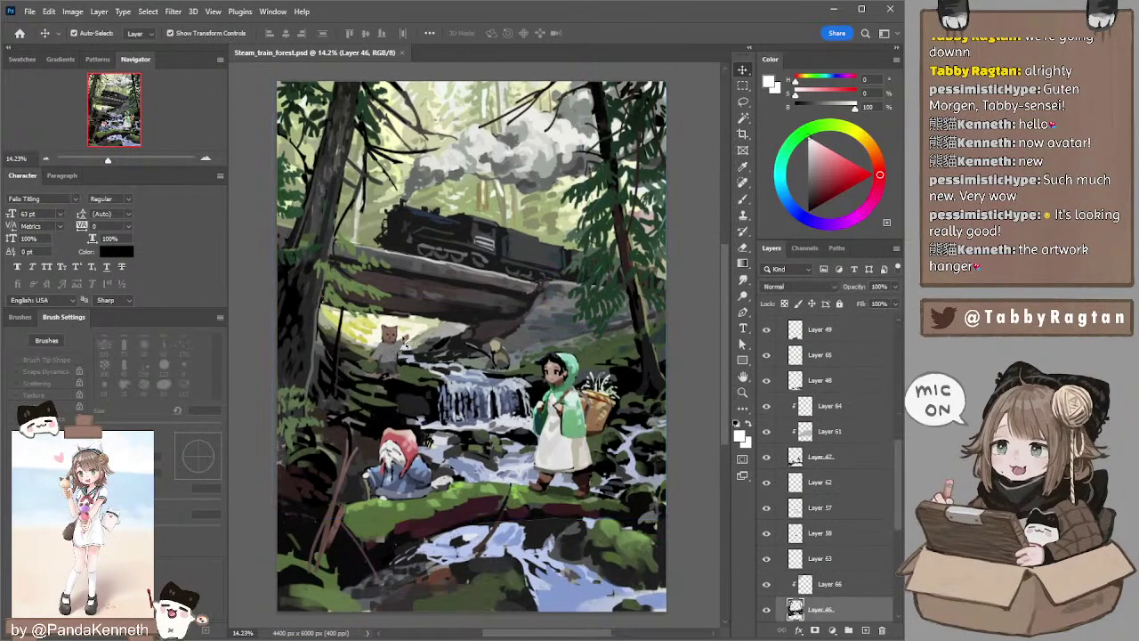
key("e")
key("bracketright")
key("bracketright")
key("bracketright")
key("bracketright")
key("bracketright")
key("bracketright")
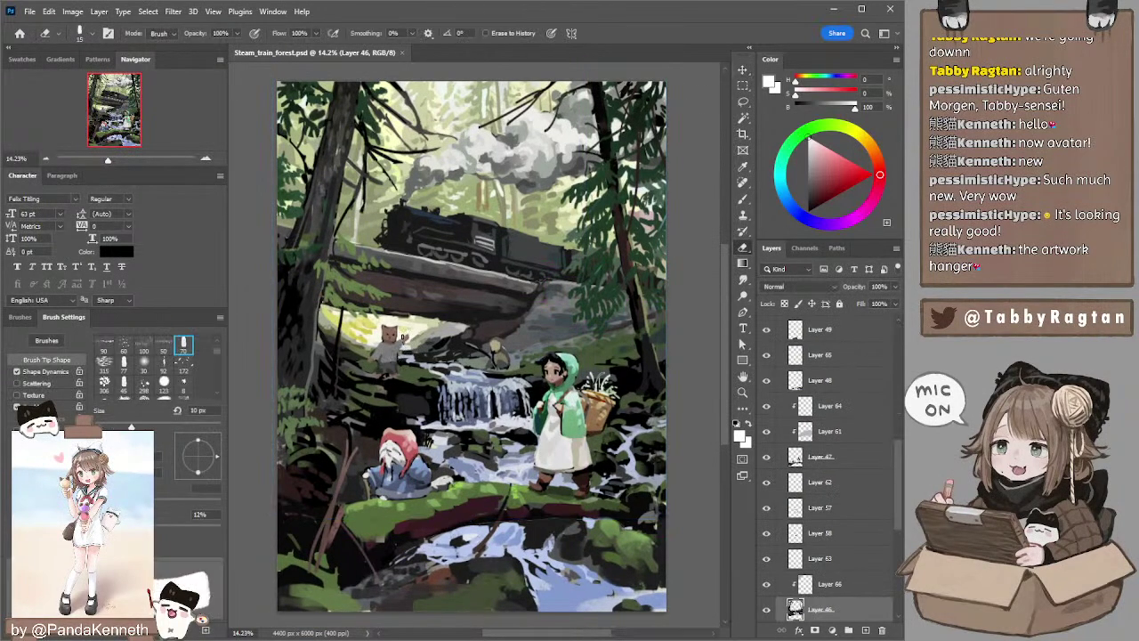
key("bracketright")
key("bracketright")
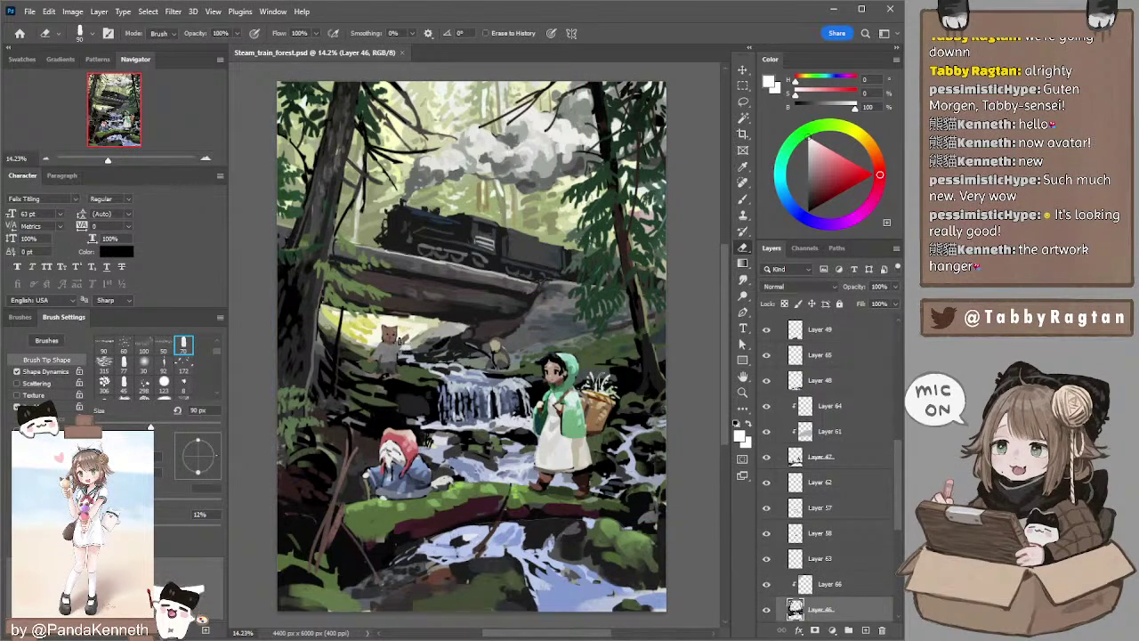
- Set up the textured 315 bristle brush preset for painting on Layer 46
key("b")
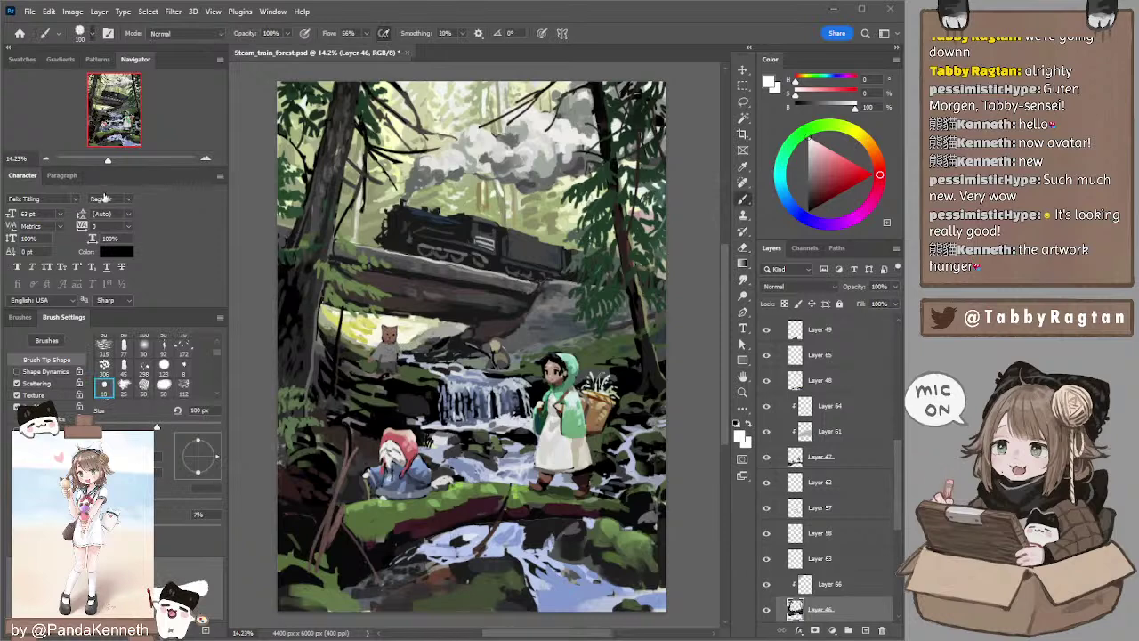
left_click(116, 260)
key("[")
key("[")
key("[")
key("[")
key("[")
key("[")
key("[")
key("[")
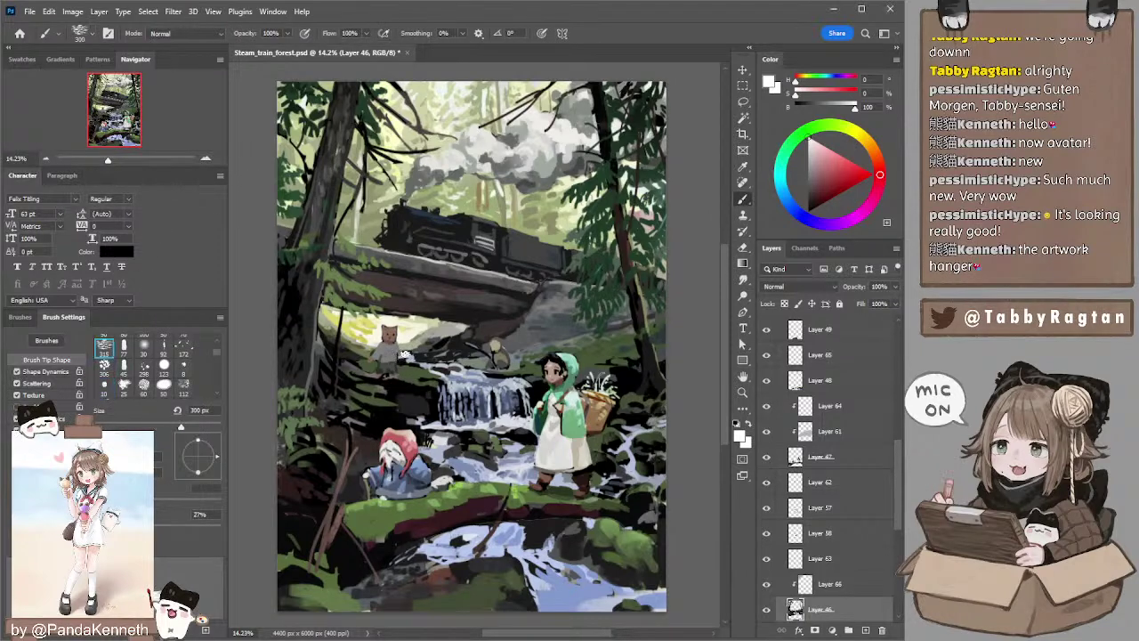
- Touch up the small animal figure's clothing with its sampled grey at 70 px and a 80 px eraser
left_click(394, 348, "alt")
key("[")
key("[")
key("[")
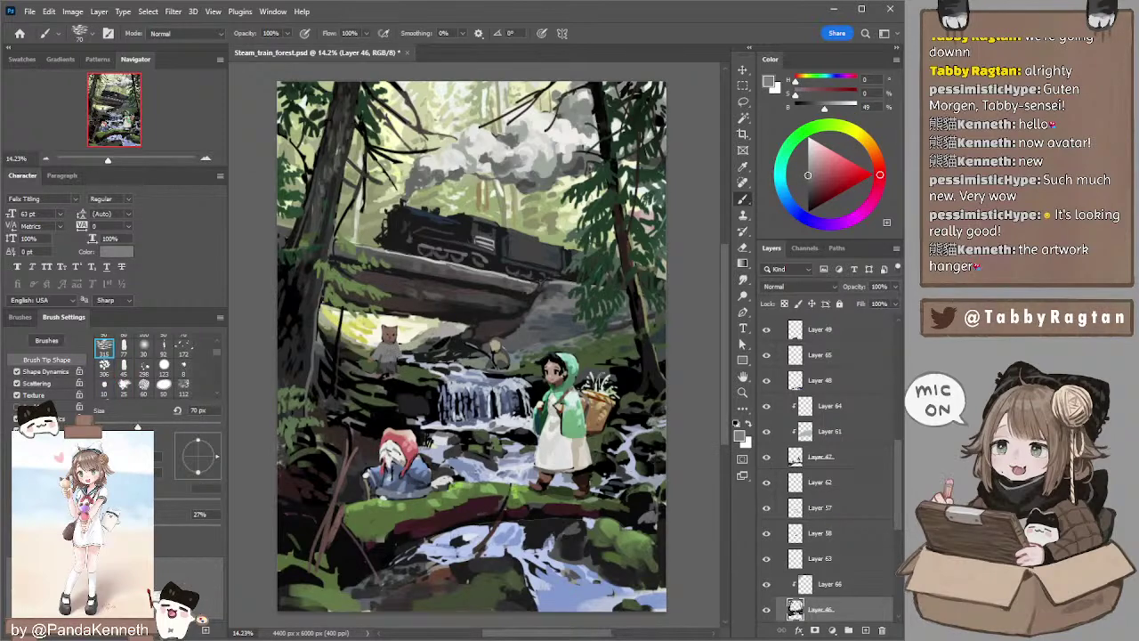
key("e")
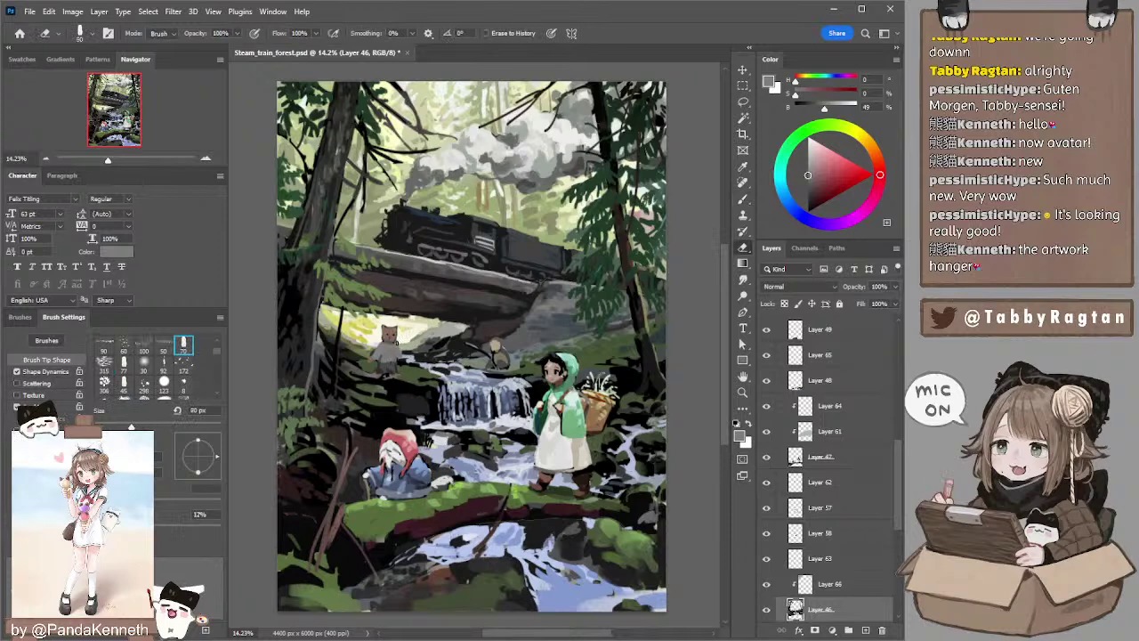
key("b")
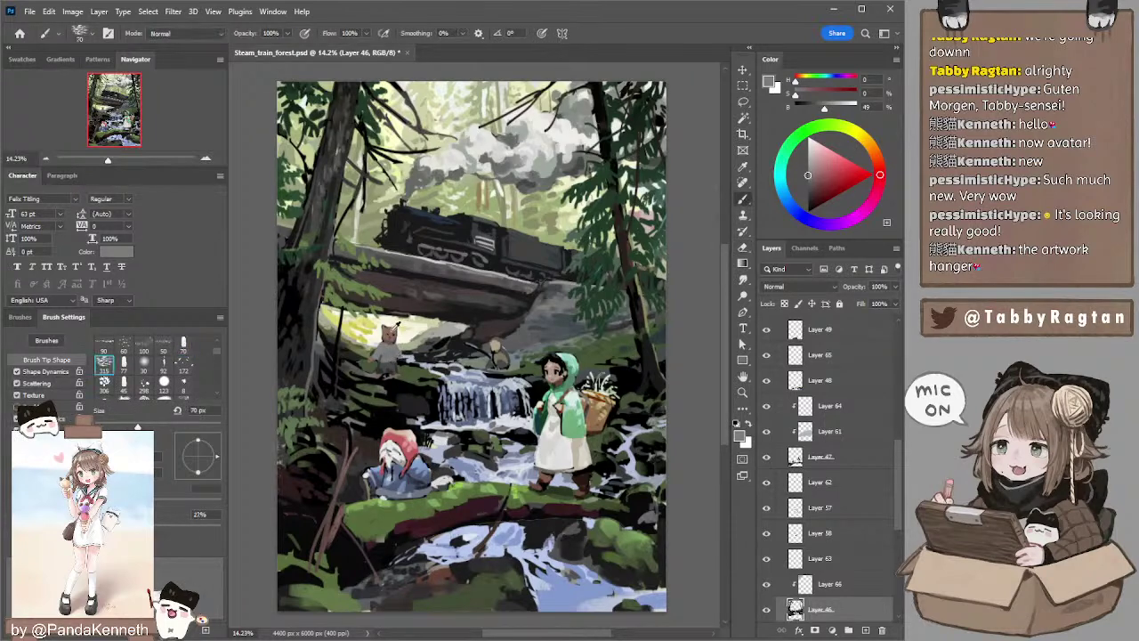
- Refine the small animal figure's head and feet with sampled brown and near-black, then trim with a 50 px eraser
left_click(397, 330, "alt")
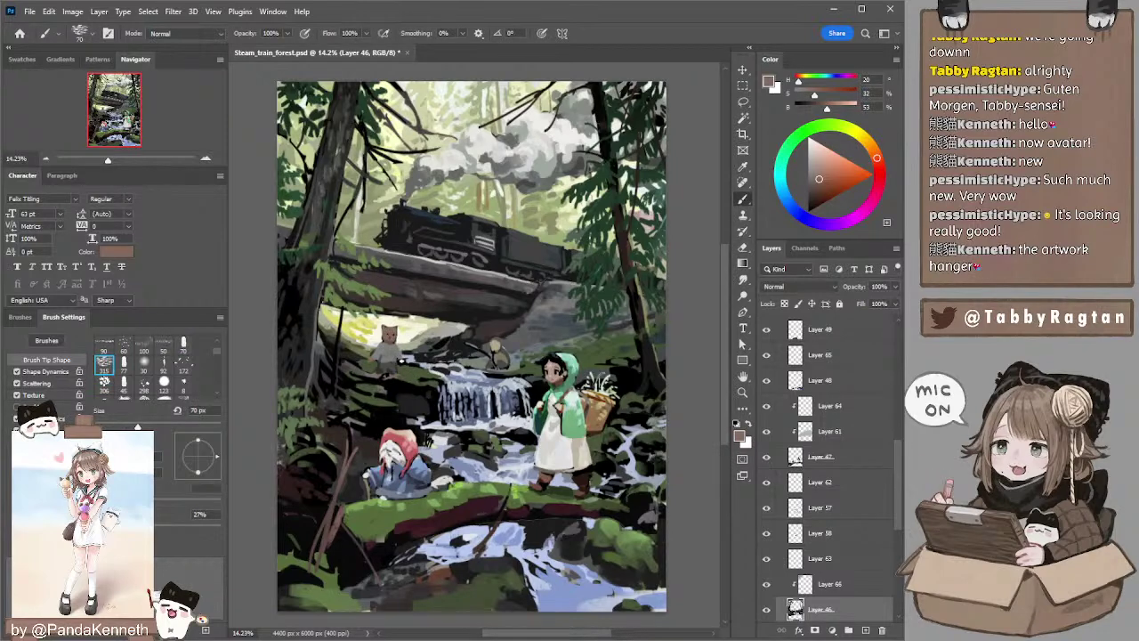
left_click(389, 375, "alt")
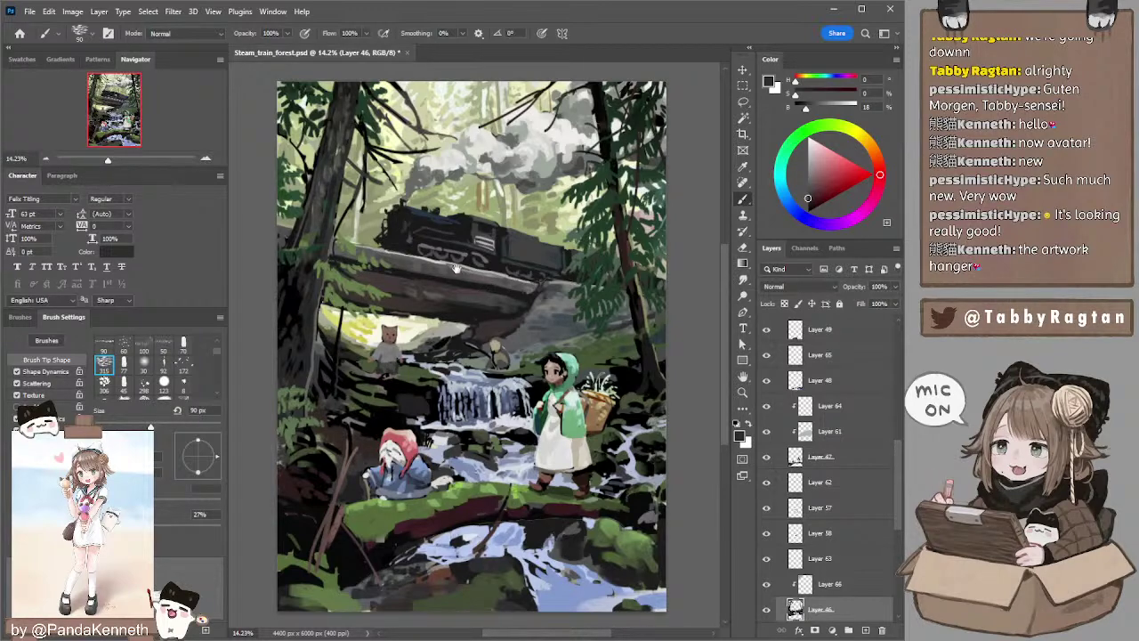
left_click_drag(372, 365, 406, 378)
key("e")
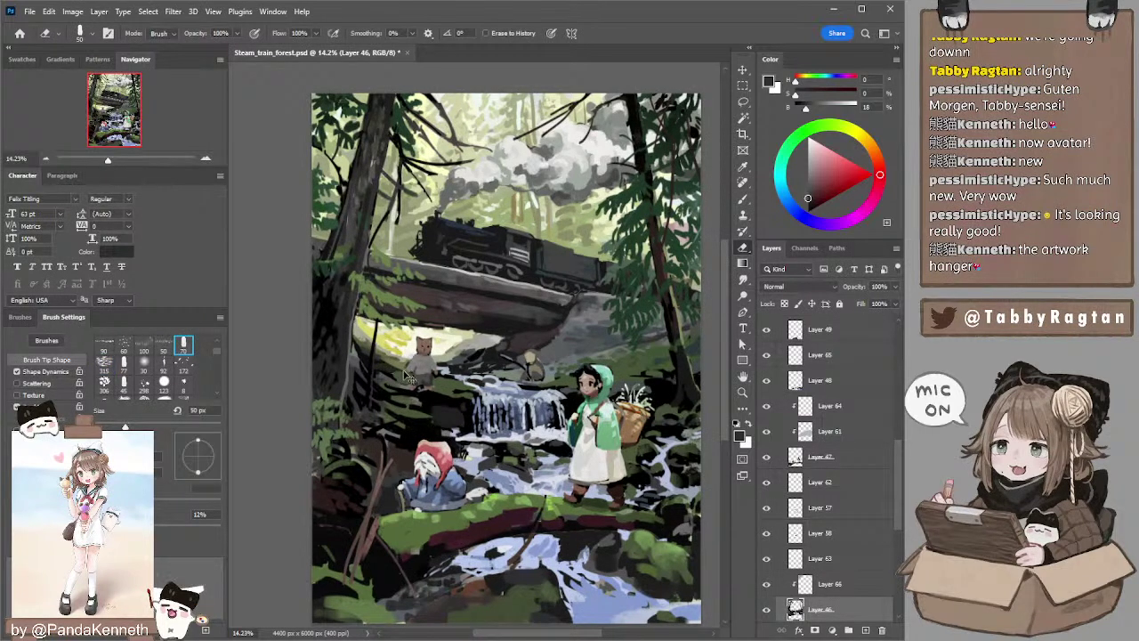
- Repaint the large foreground tree trunk on Layer 46 with sampled near-black and dark grey at 90 px, then make Layer 66 active
mouse_move(495, 319)
left_mouse_down()
mouse_move(446, 309)
mouse_move(493, 301)
mouse_move(457, 283)
mouse_move(489, 296)
mouse_move(496, 327)
mouse_move(506, 314)
left_mouse_up()
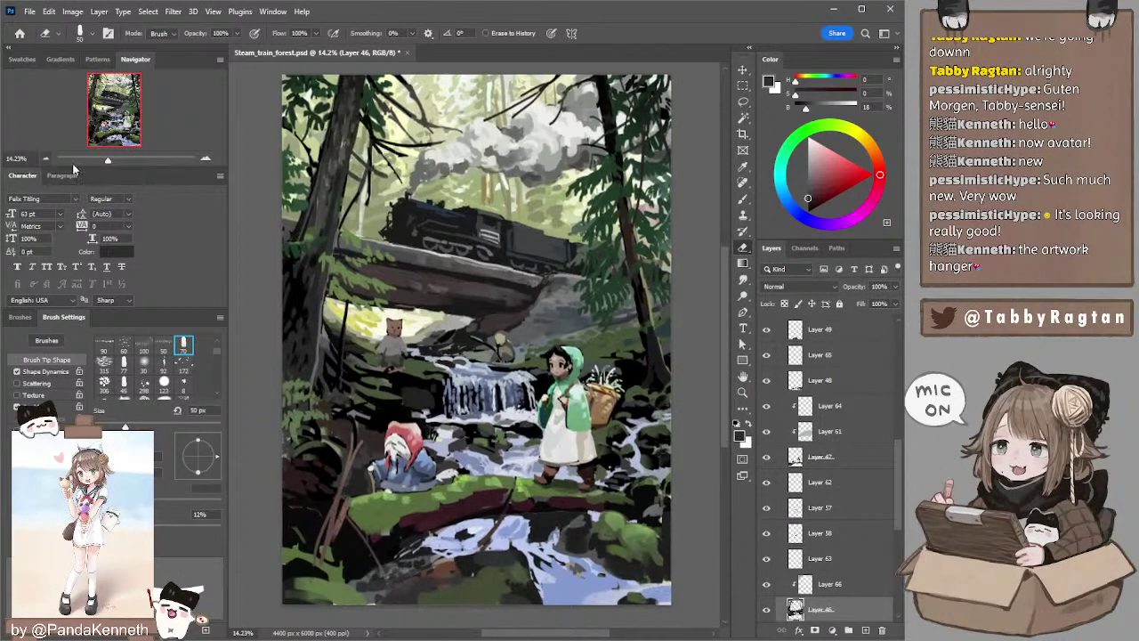
left_click_drag(364, 237, 382, 238)
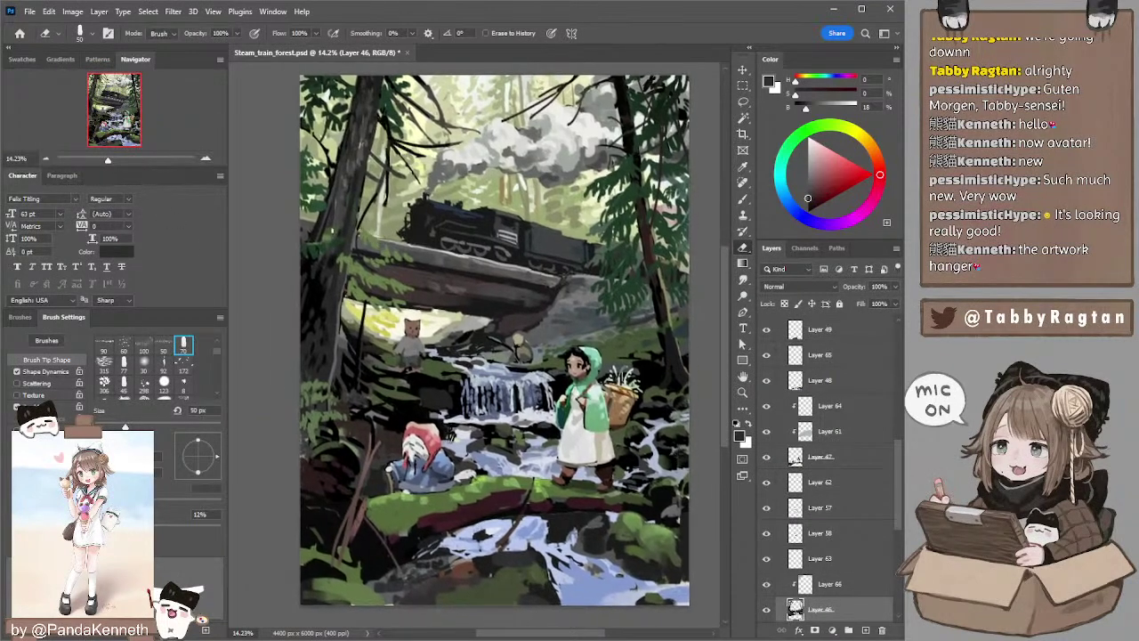
key("b")
left_click(322, 222, "alt")
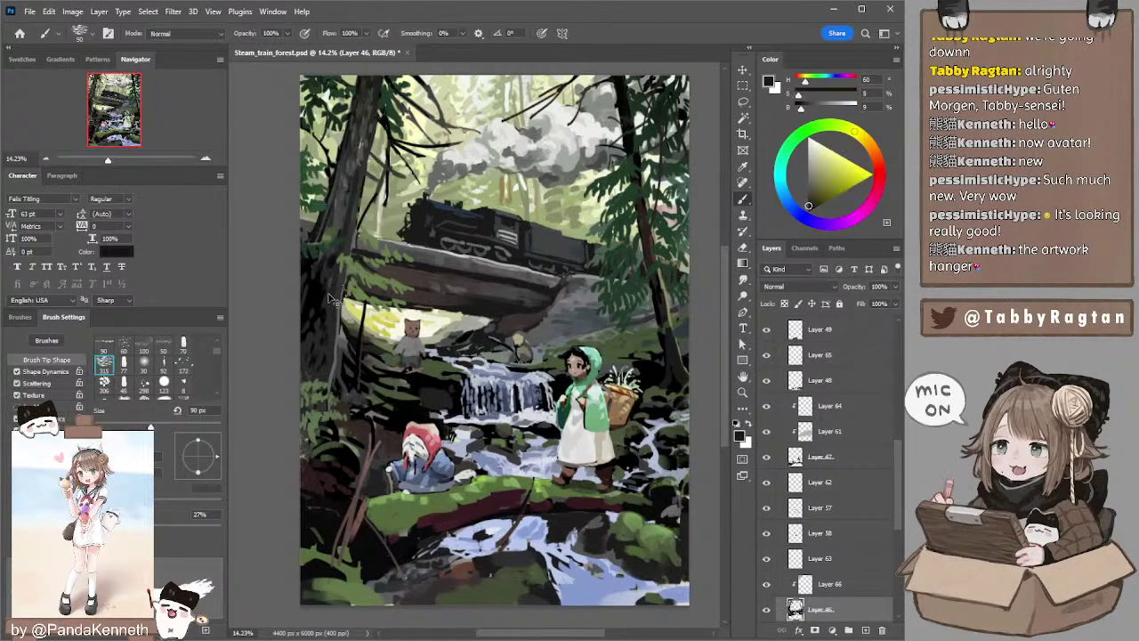
left_click_drag(360, 312, 339, 247)
scroll(338, 245, "up", 3)
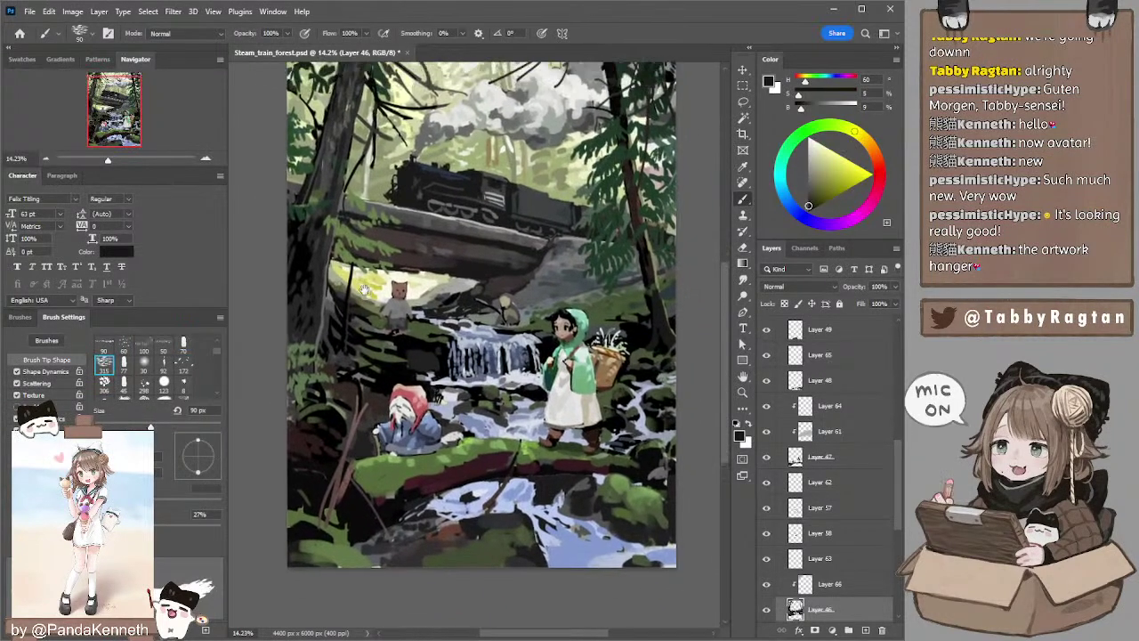
left_click(323, 180, "alt")
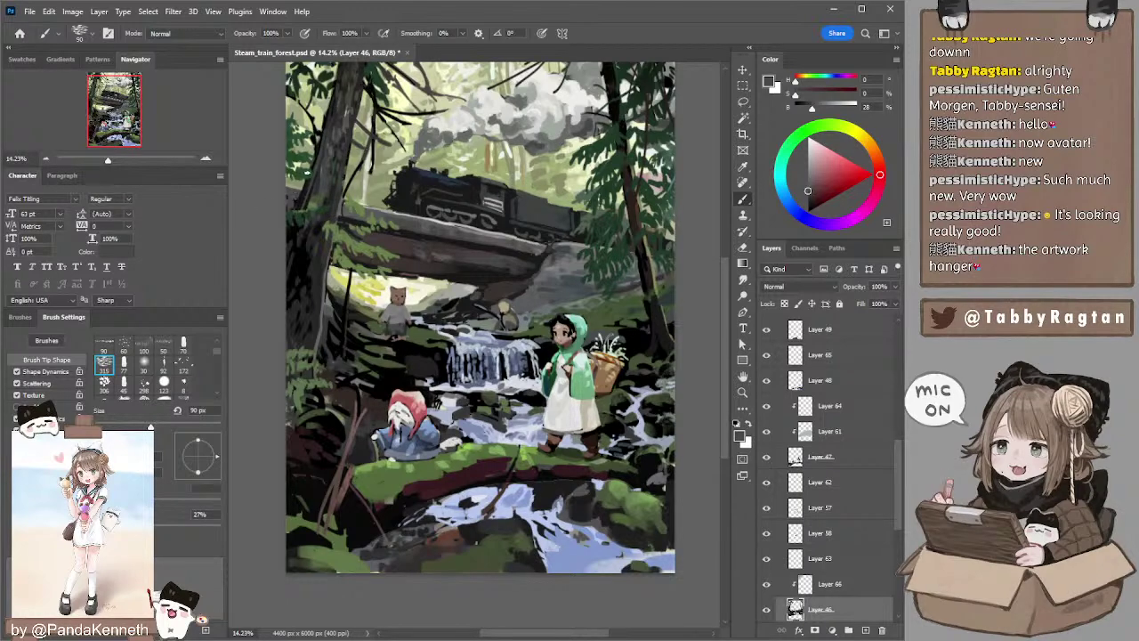
key("ctrl+shift+alt+n")
left_click_drag(368, 158, 360, 175)
left_click(343, 134, "ctrl")
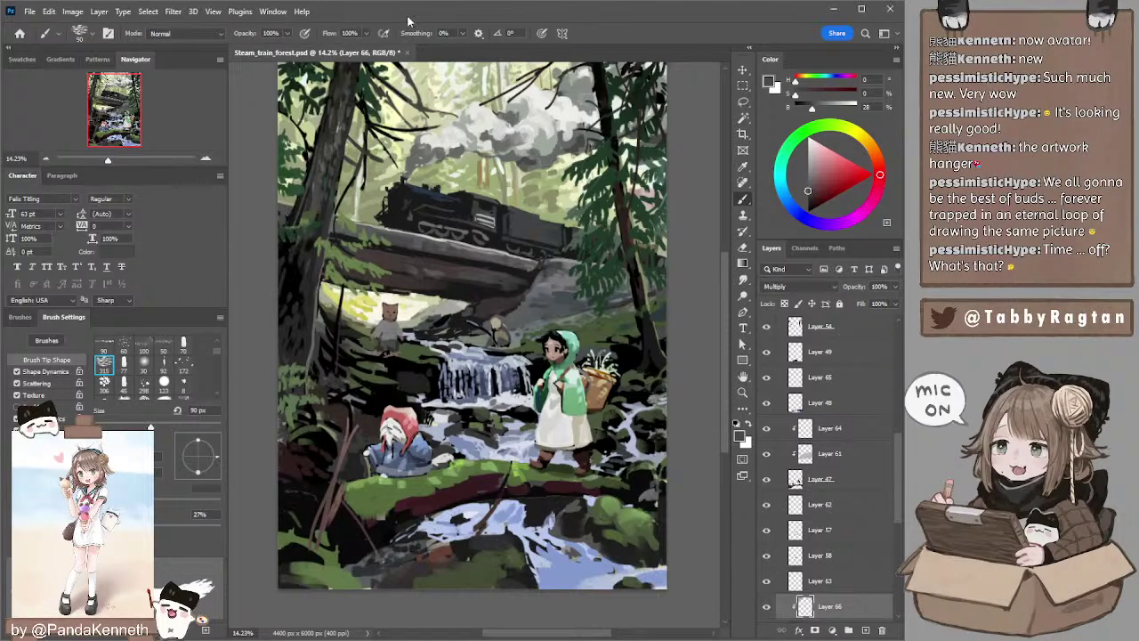
- Select the far tree's Layer 54, sample its dark green foliage color and choose the 70 flat brush preset at 90 px
left_click_drag(262, 113, 281, 167)
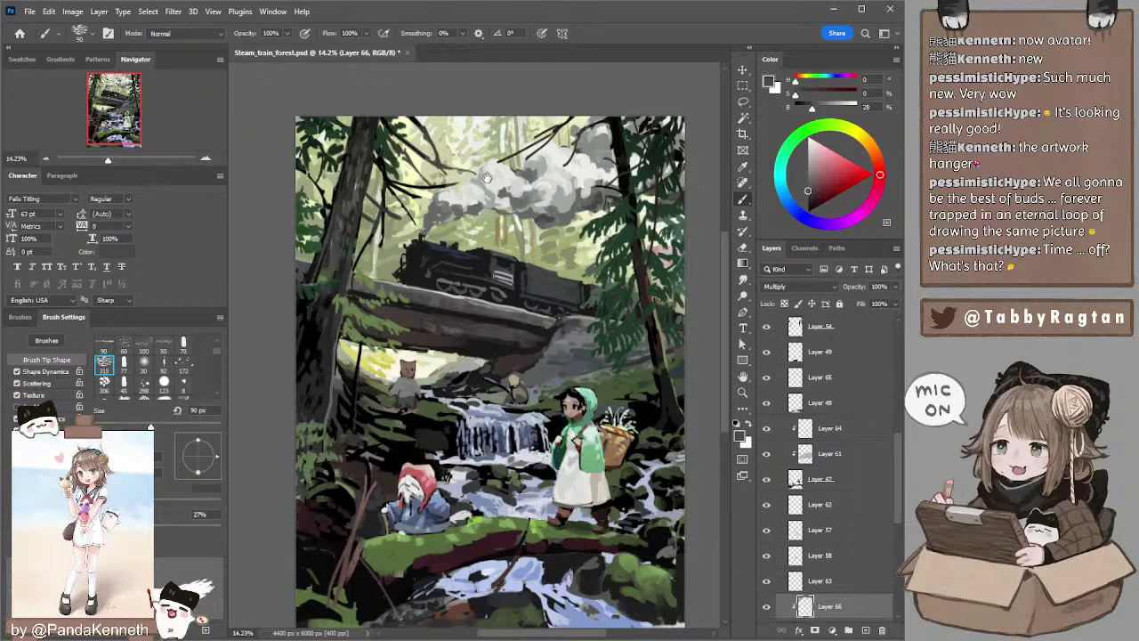
mouse_move(476, 183)
left_mouse_down()
mouse_move(431, 169)
mouse_move(432, 158)
mouse_move(453, 162)
left_mouse_up()
left_click_drag(572, 152, 590, 133)
left_click(588, 202, "ctrl")
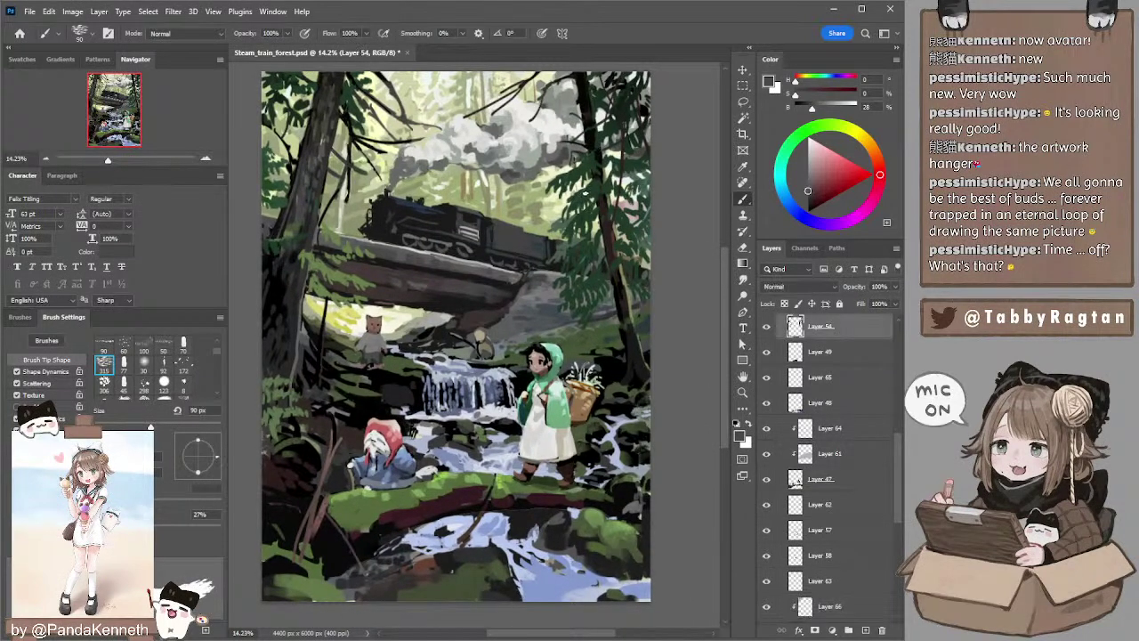
left_click(587, 193, "alt")
left_click(586, 196, "alt")
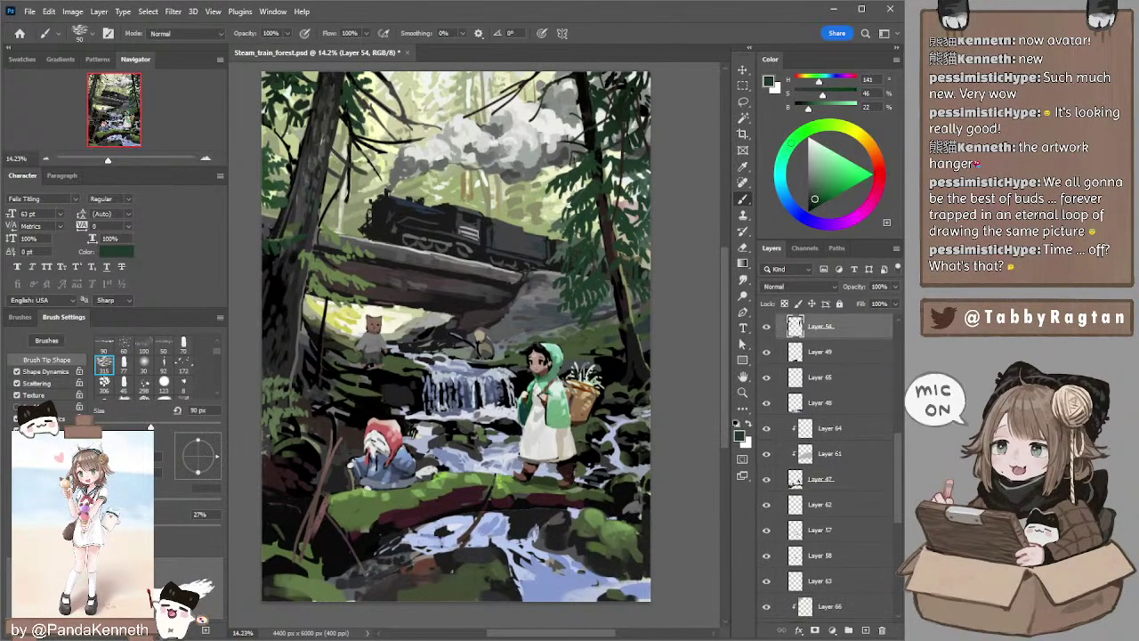
mouse_move(592, 180)
left_mouse_down()
mouse_move(604, 183)
mouse_move(594, 179)
left_mouse_up()
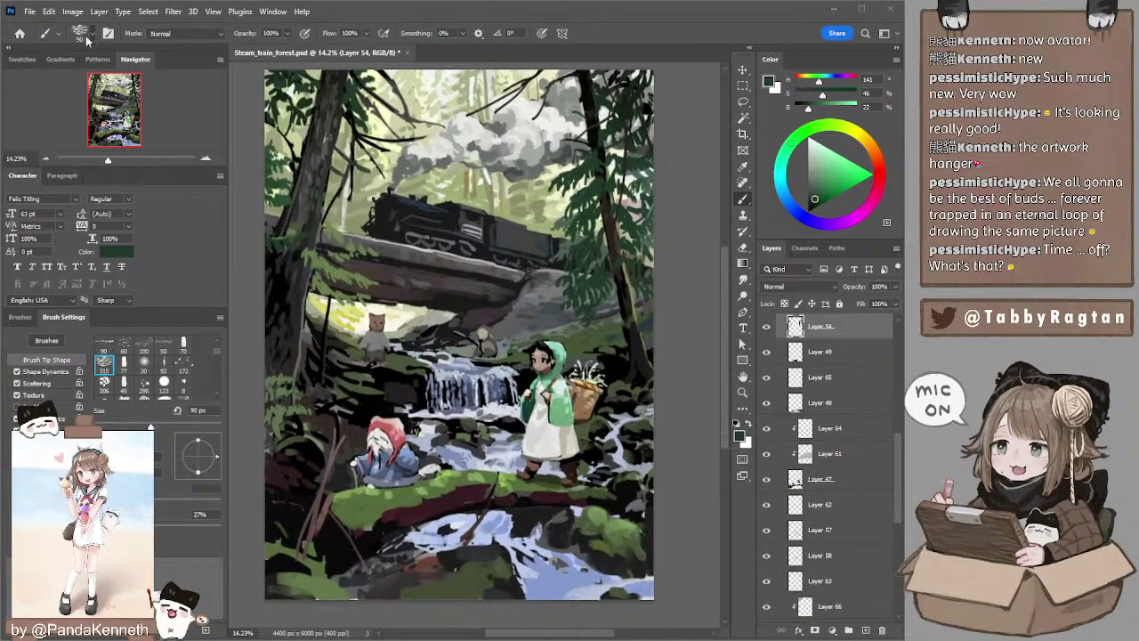
key("comma")
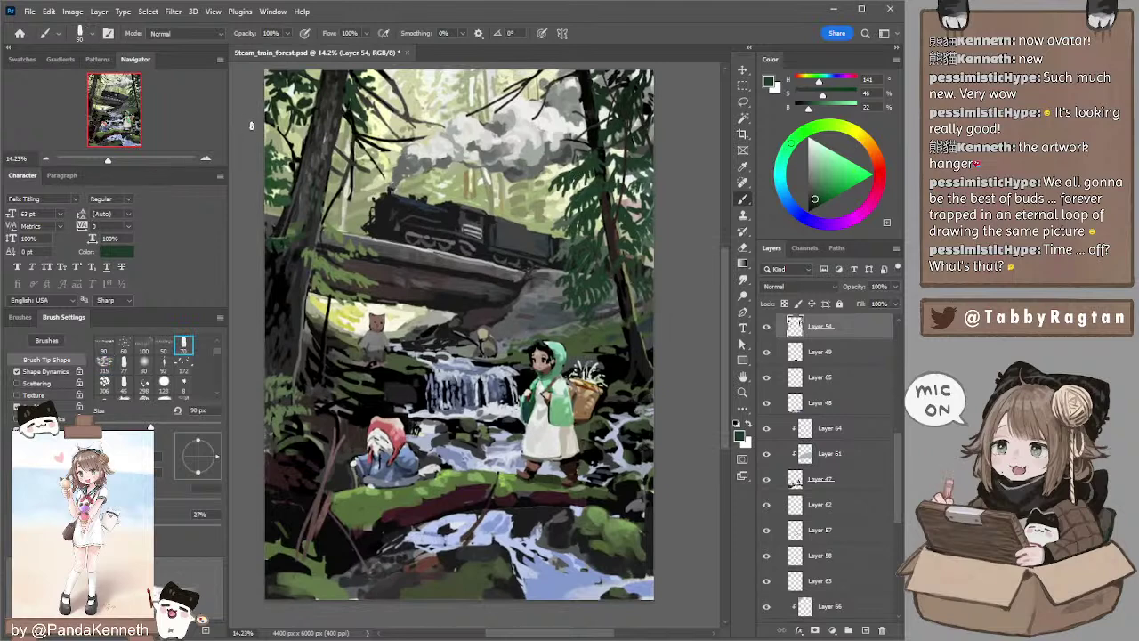
- Return to Layer 46 and paint the large foreground trunk with a sampled near-black olive using the flat brush
left_click_drag(402, 202, 444, 203)
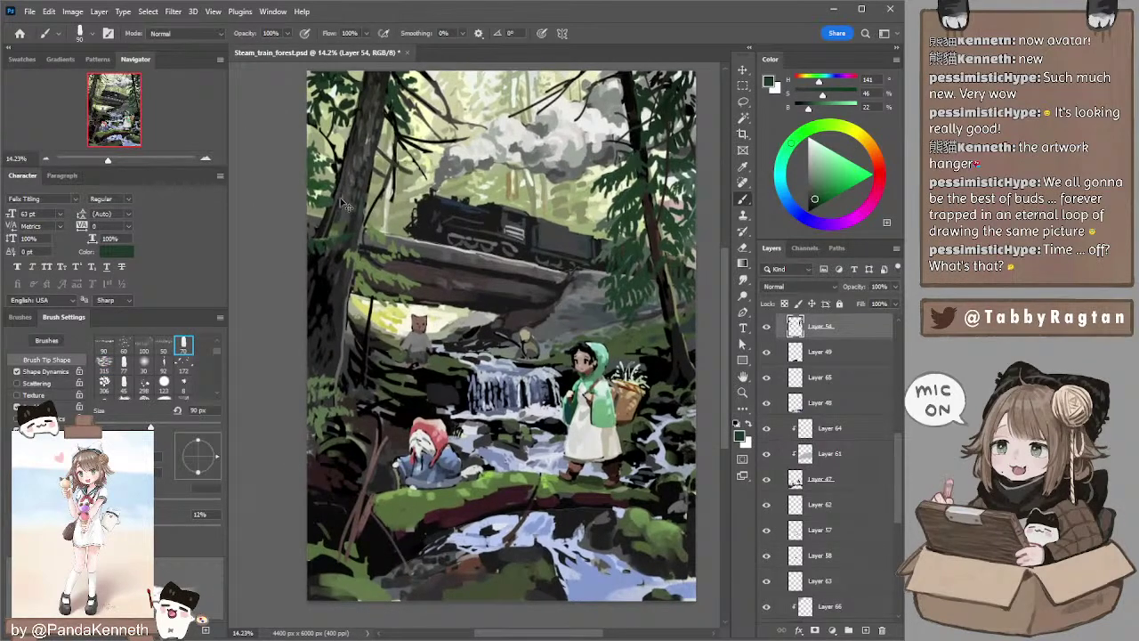
left_click(342, 199, "ctrl")
left_click(331, 220, "alt")
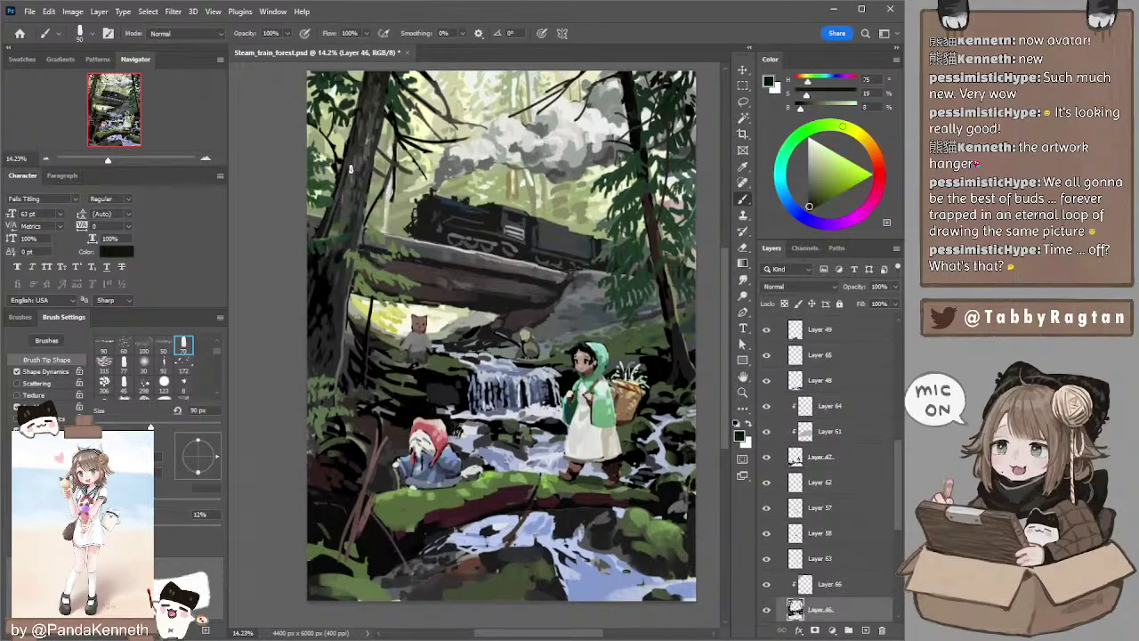
left_click_drag(358, 162, 342, 184)
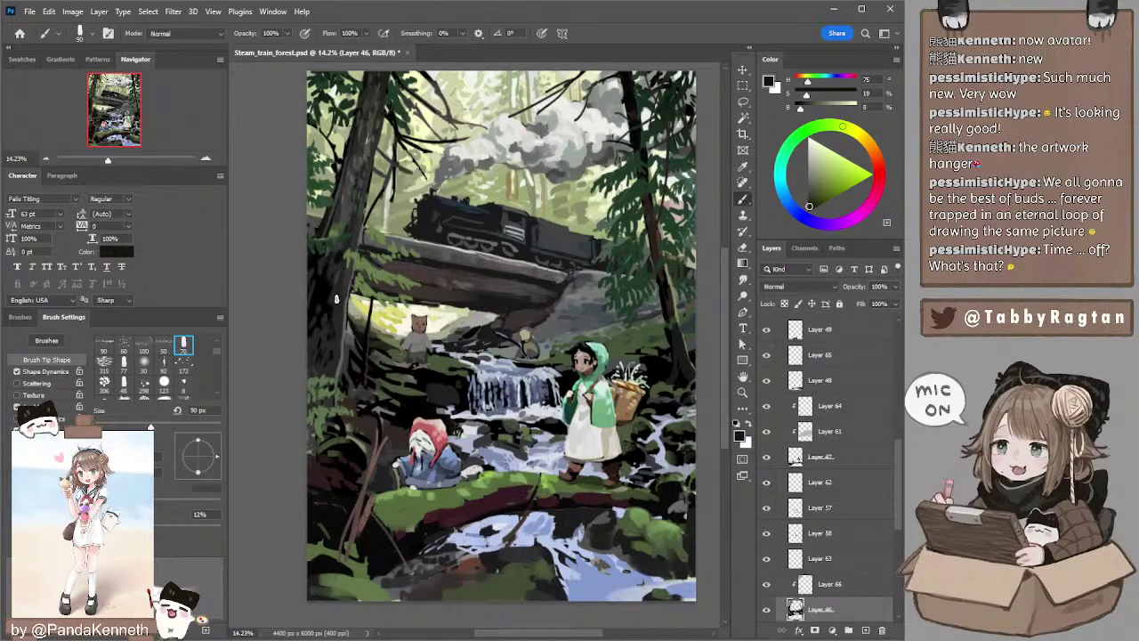
- Try to paint over the girl's green hood in black on Layer 64 within a lasso selection
left_click_drag(583, 367, 546, 312)
left_click(567, 302, "ctrl")
key("e")
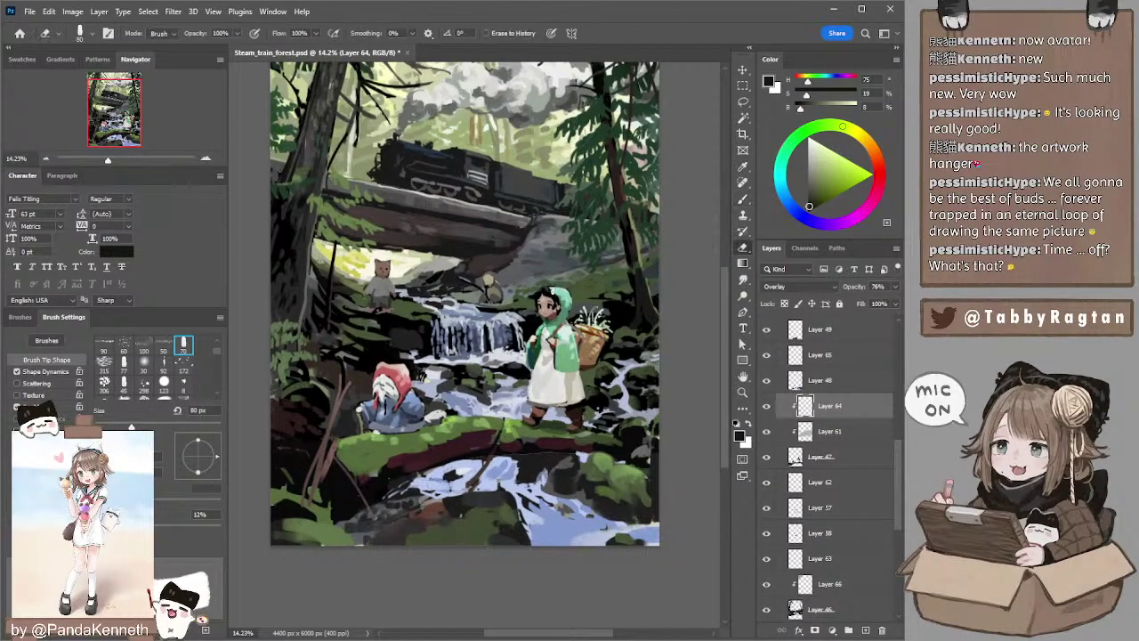
key("l")
mouse_move(572, 320)
left_mouse_down()
mouse_move(527, 324)
mouse_move(583, 301)
mouse_move(568, 324)
mouse_move(574, 314)
left_mouse_up()
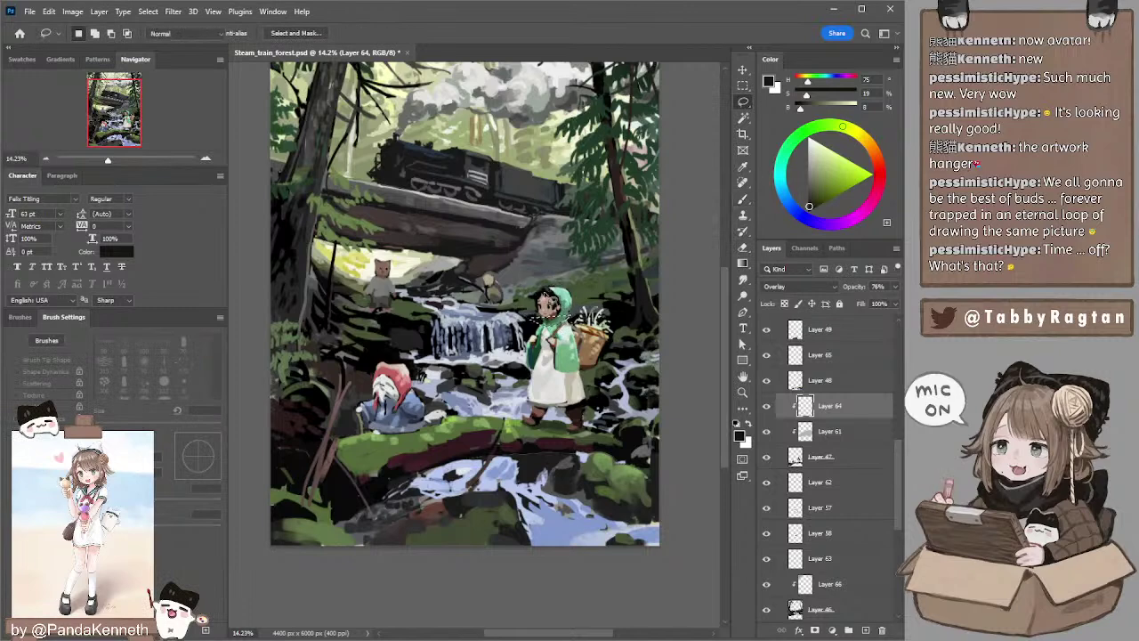
key("d")
key("b")
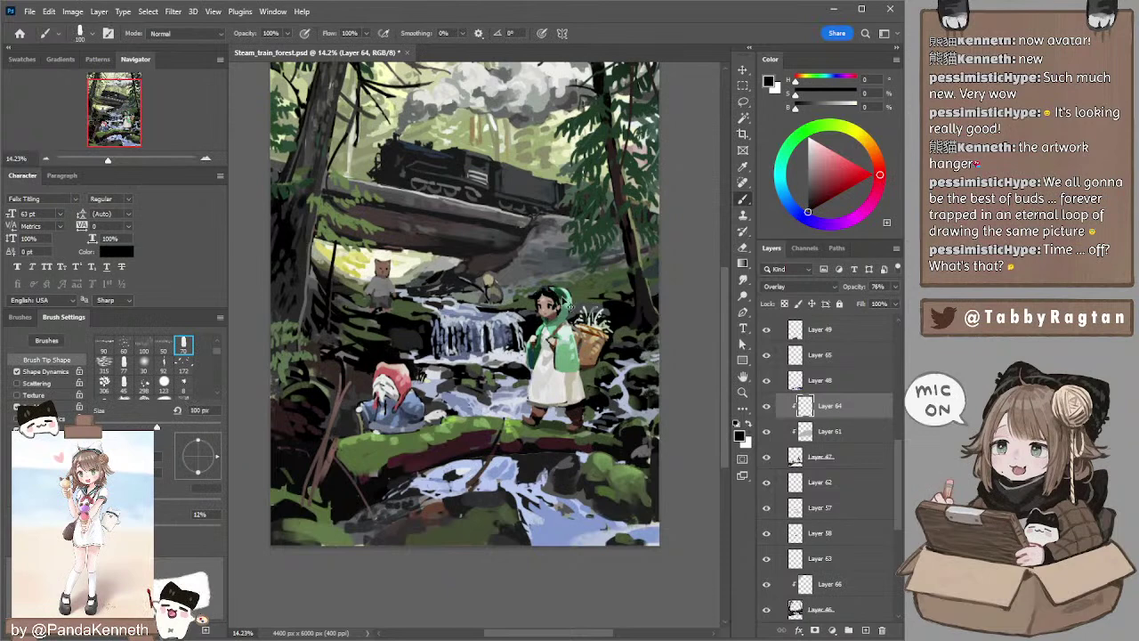
- Merge the girl's clipped Layers 64 and 61 with the base Layer 47 into one layer
key("alt+bracketleft")
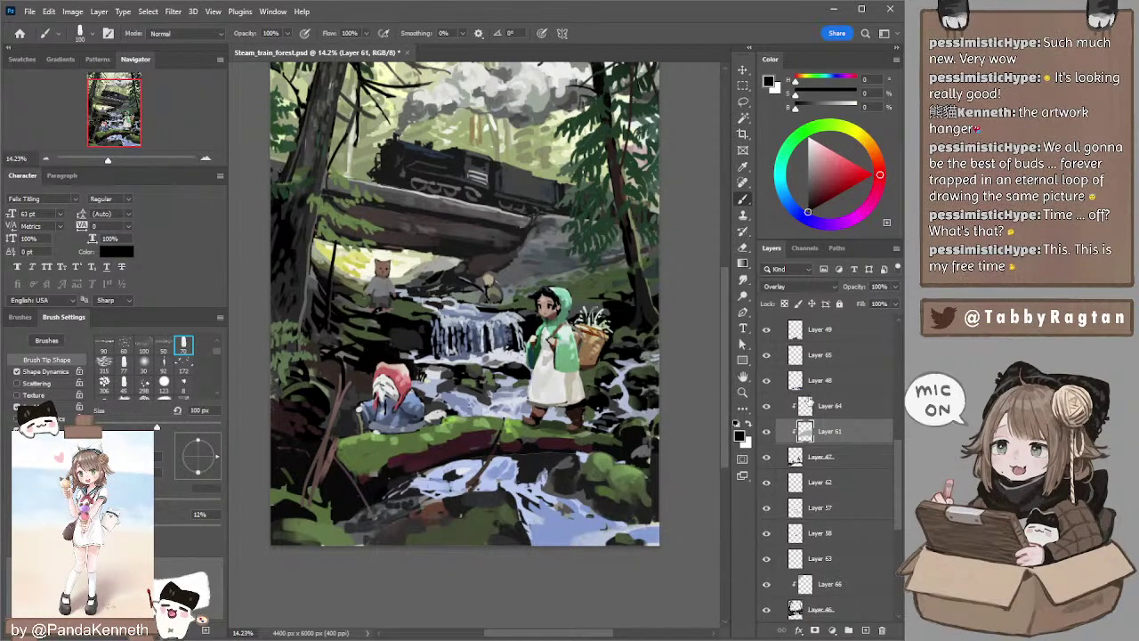
left_click(805, 406, "shift")
left_click(806, 457, "shift")
key("ctrl+e")
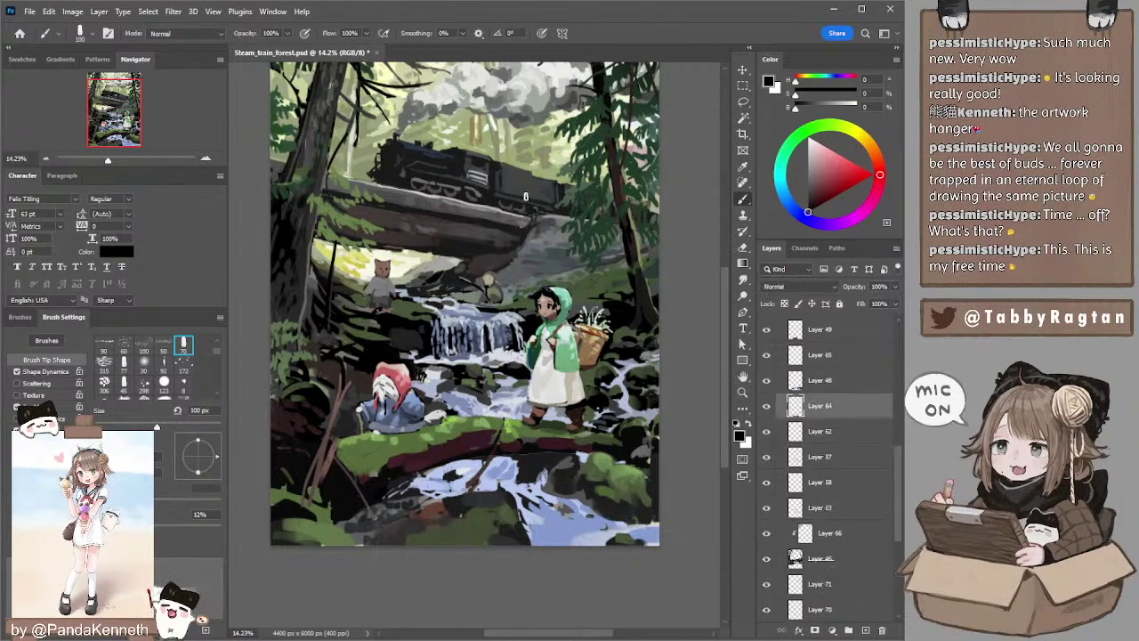
- Replace the girl's green hood with loose black hair on the merged layer, using lasso selections and a 100 px brush
key("l")
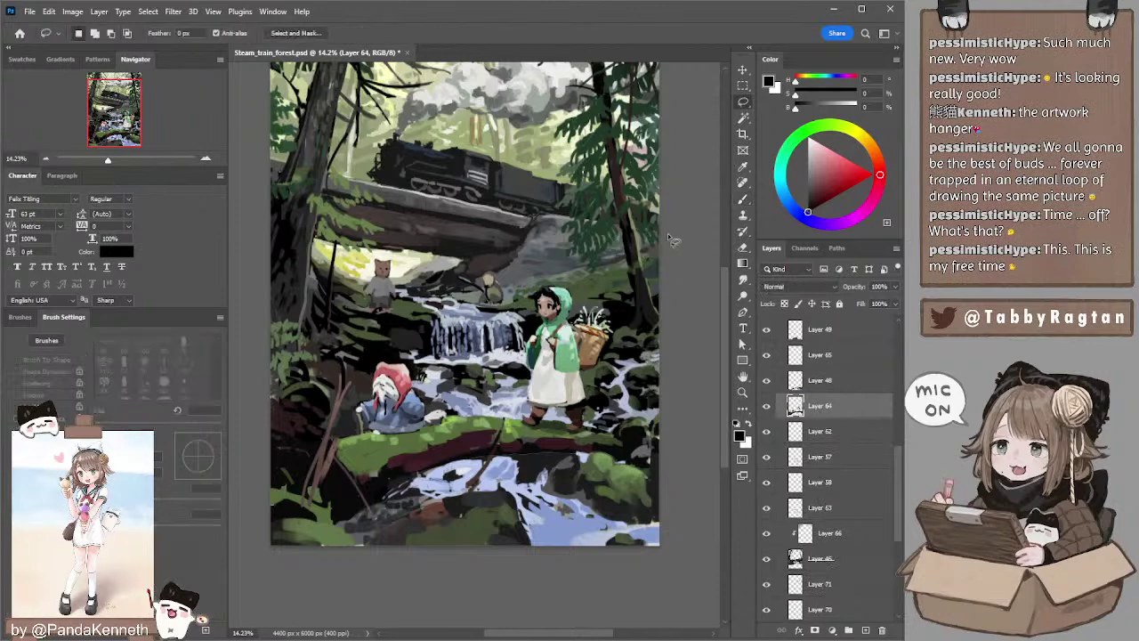
key("b")
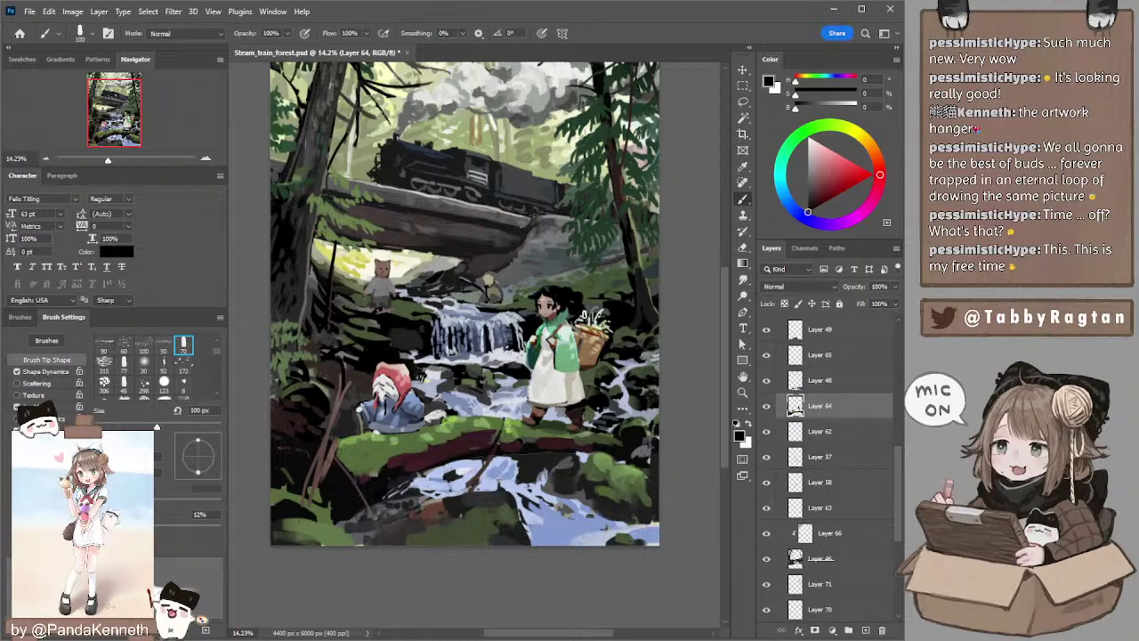
key("l")
mouse_move(570, 326)
left_mouse_down()
mouse_move(523, 298)
mouse_move(602, 293)
mouse_move(569, 324)
mouse_move(553, 307)
mouse_move(563, 307)
left_mouse_up()
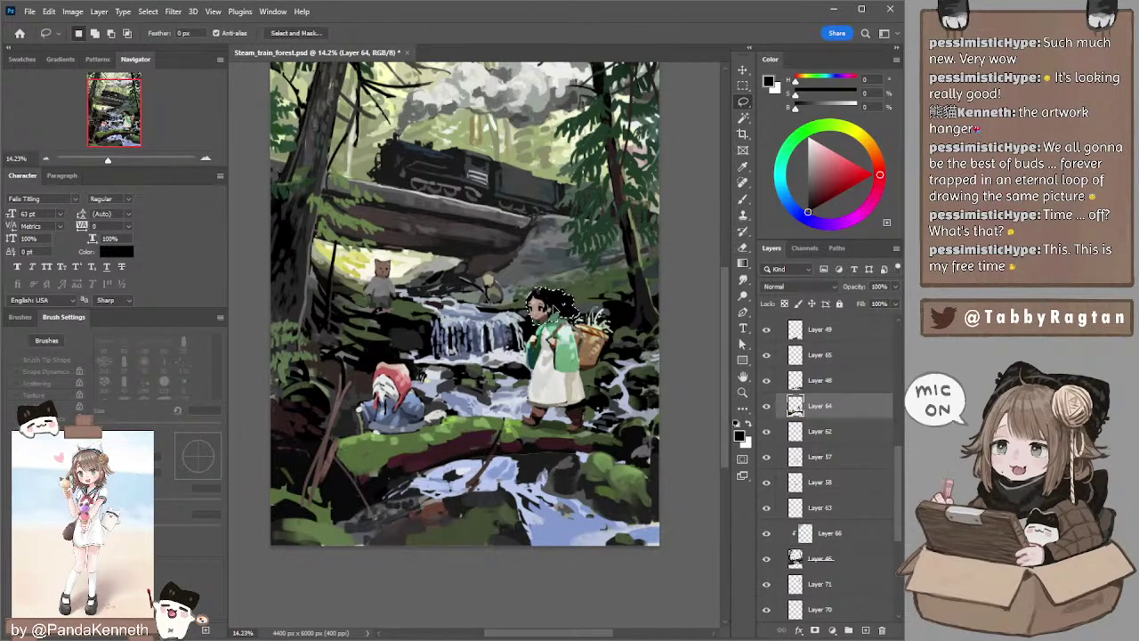
key("b")
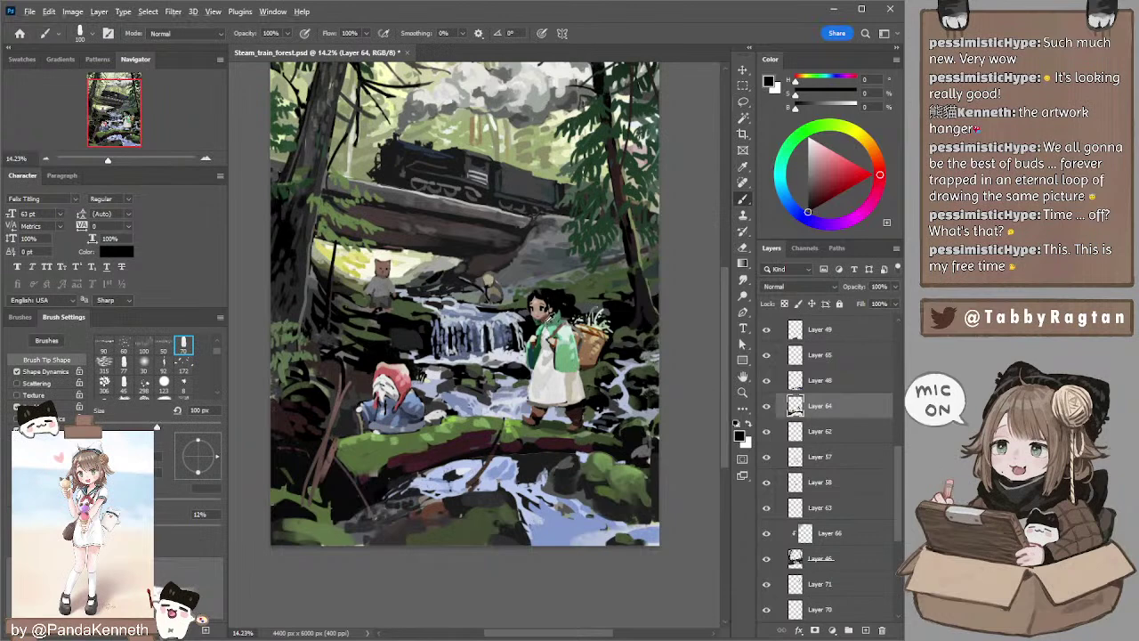
- Repaint the girl's shawl with sampled light and dark greens on Layer 64 using the 100 px brush
left_click(547, 331, "alt")
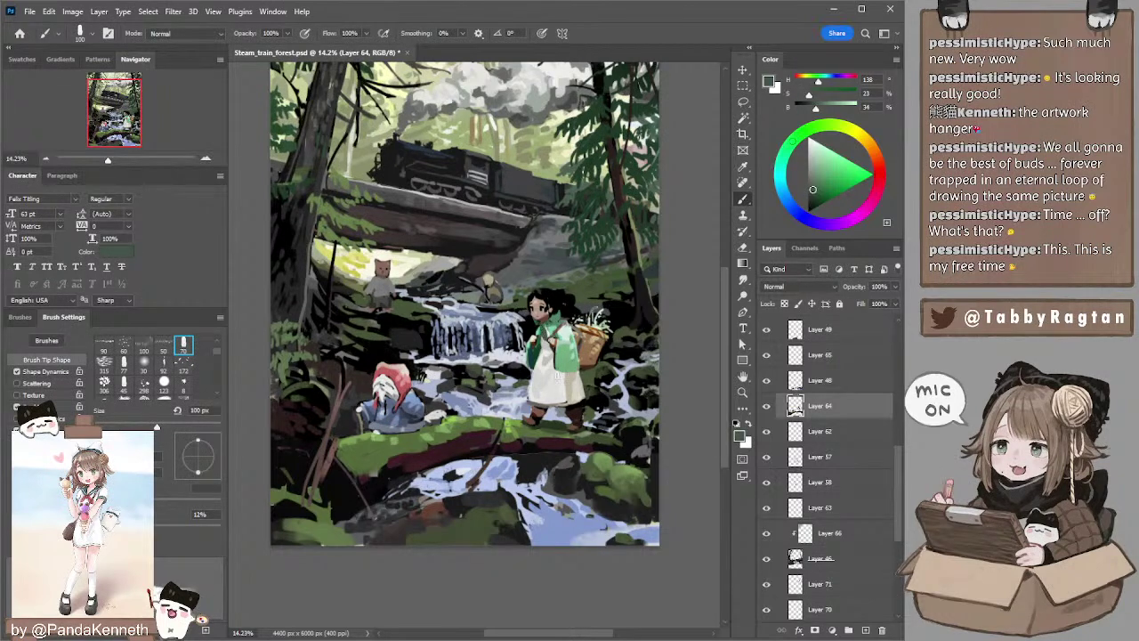
left_click(562, 327, "alt")
left_click(570, 344, "alt")
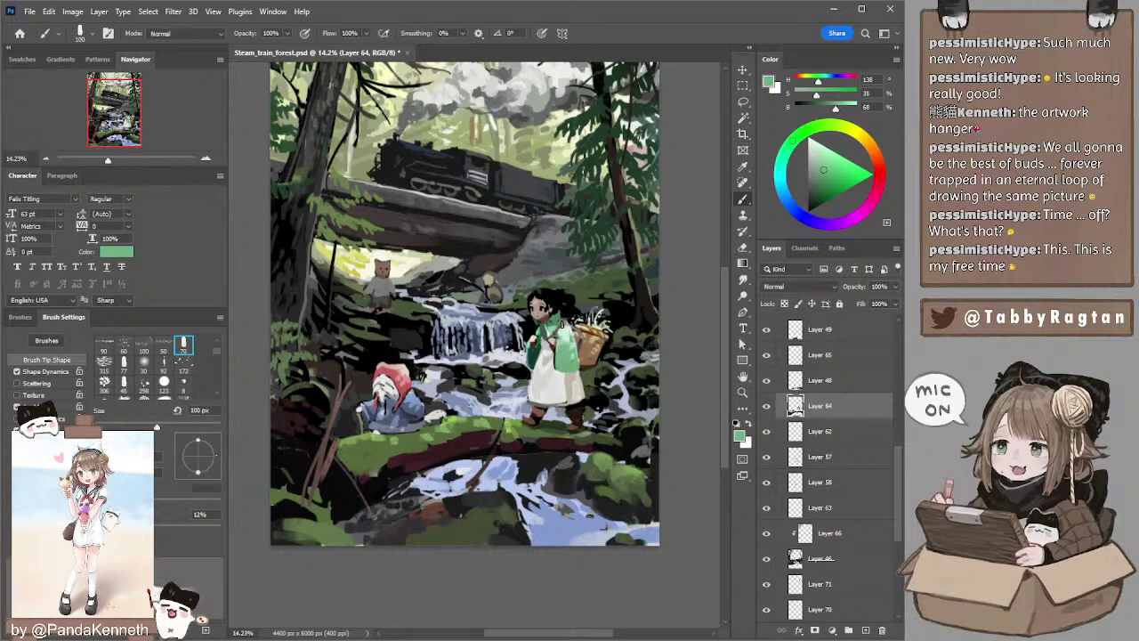
key("e")
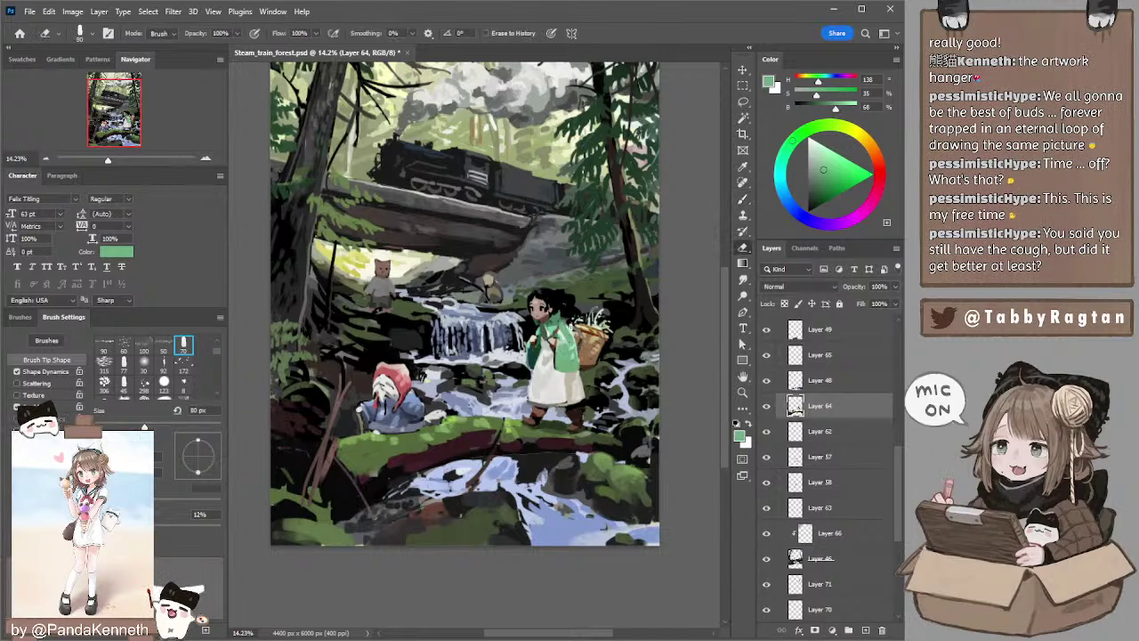
key("b")
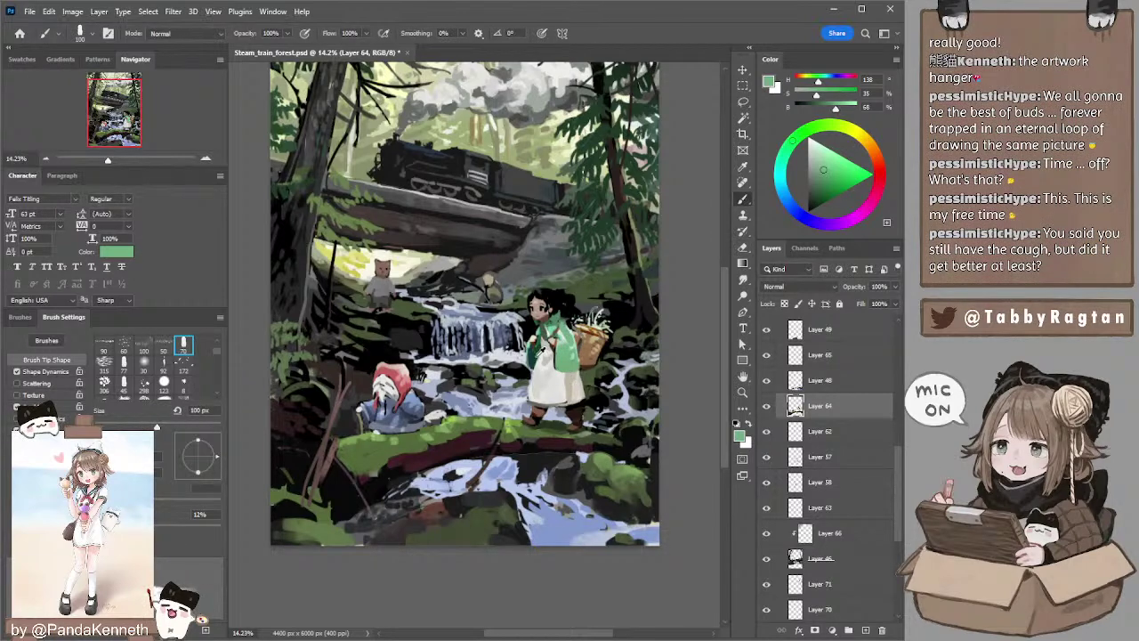
left_click(537, 354, "alt")
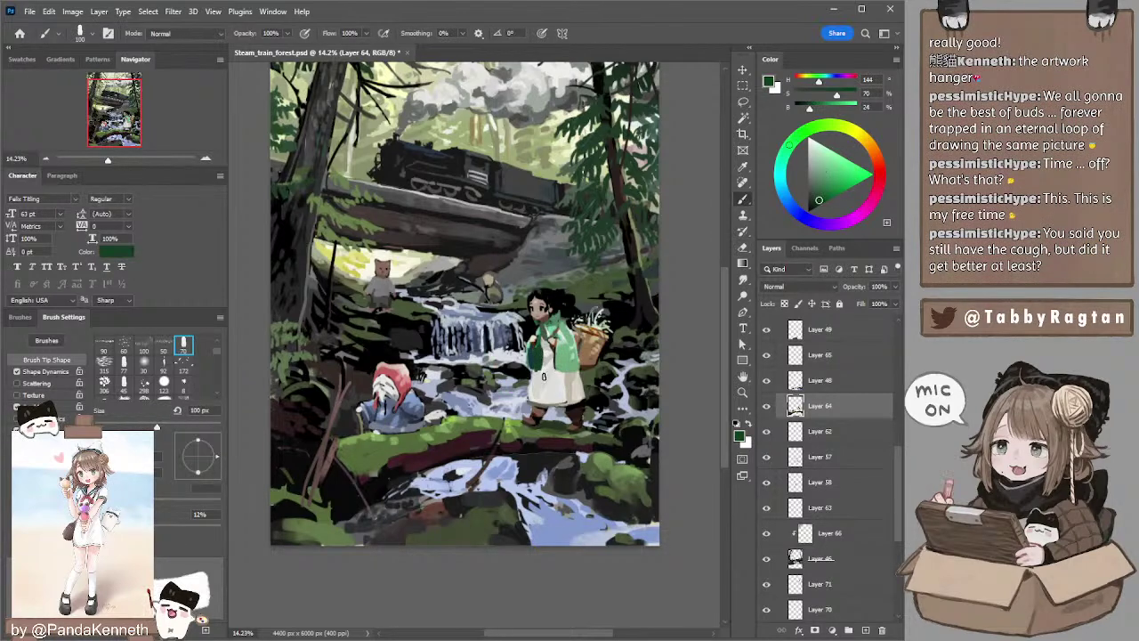
- Widen the girl's white dress with sampled off-white and refine the shawl's dark green inner edge, trimming with an 80 px eraser
left_click(580, 391, "alt")
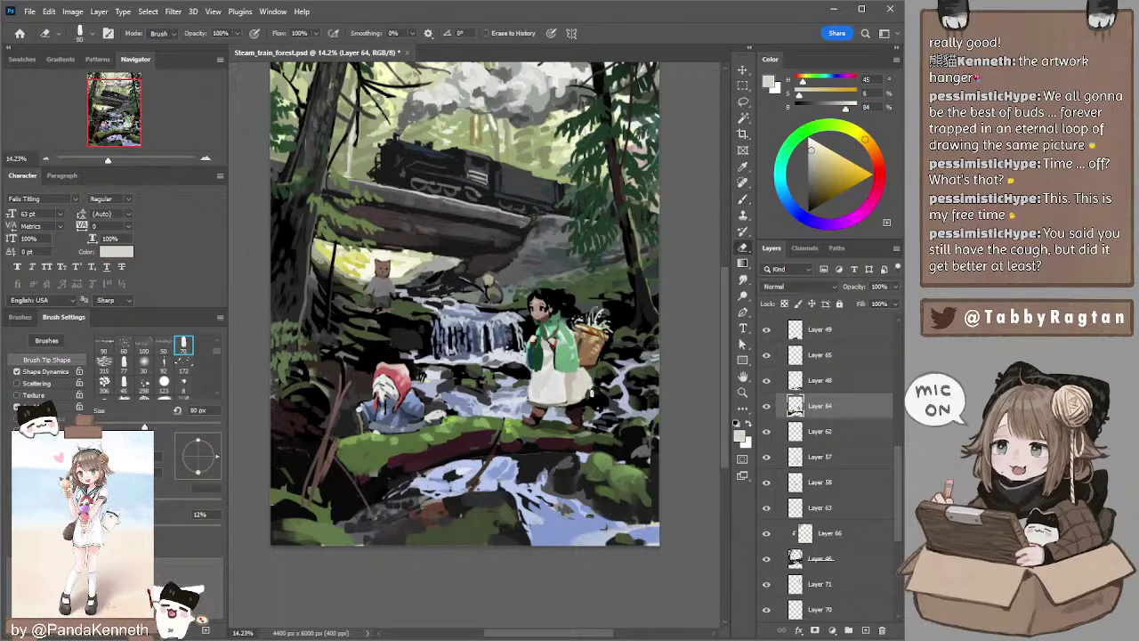
left_click(534, 363, "alt")
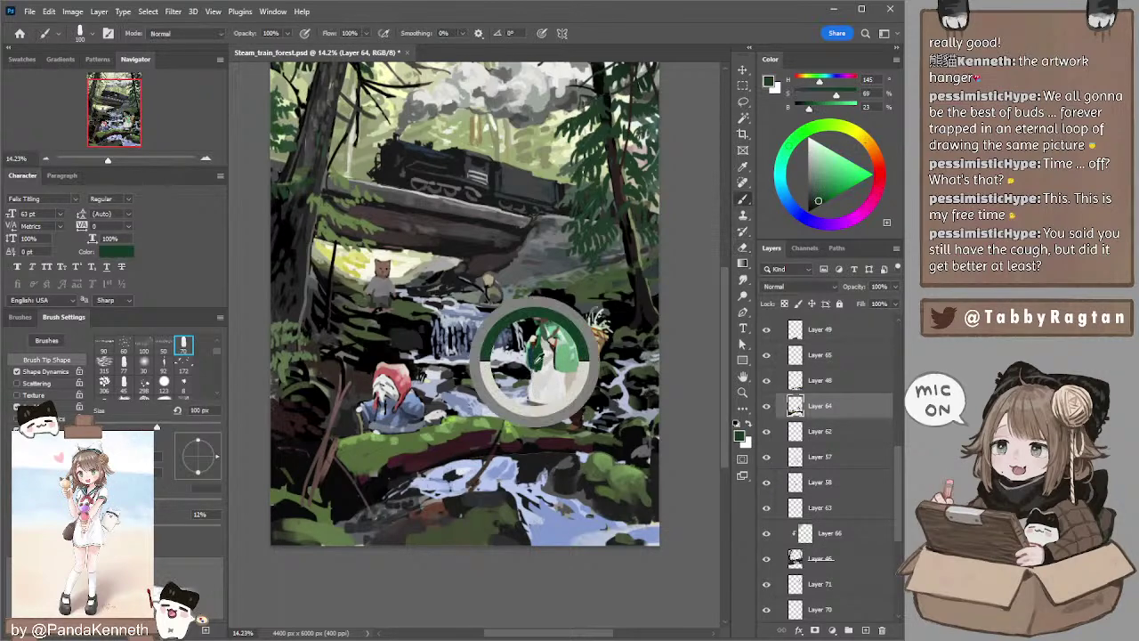
scroll(539, 365, "up", 1)
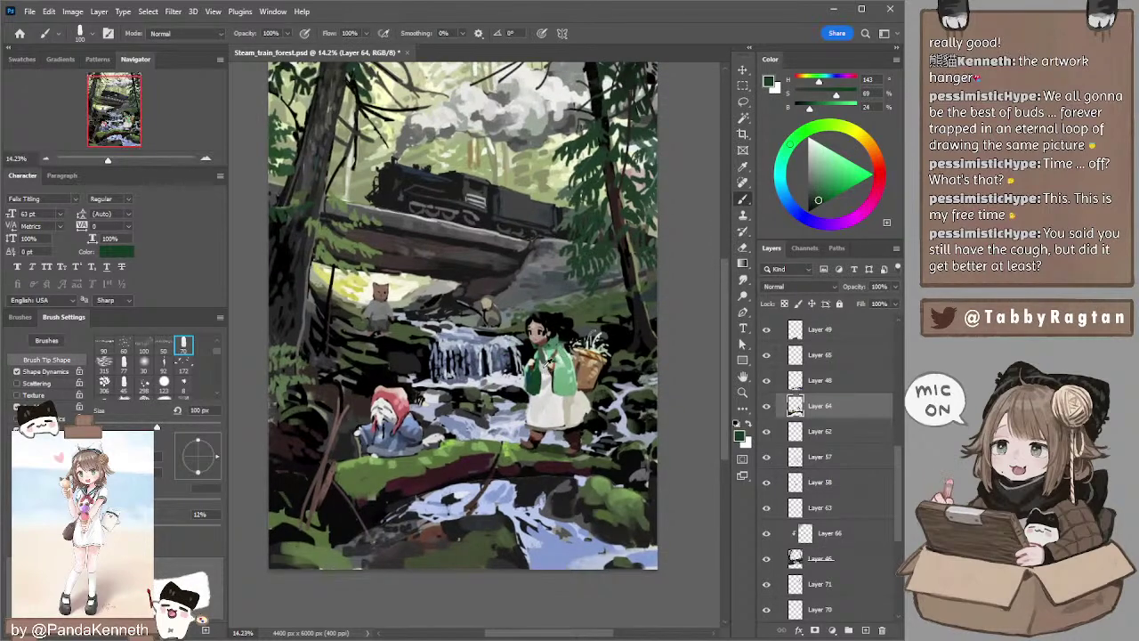
left_click(547, 368, "alt")
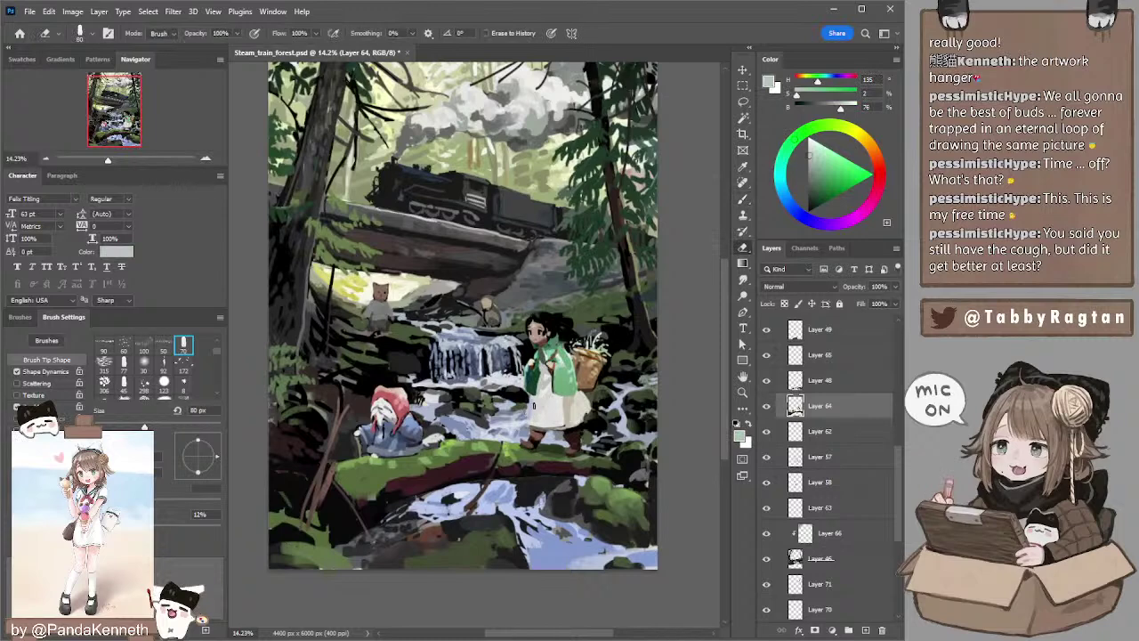
left_click(530, 419, "alt")
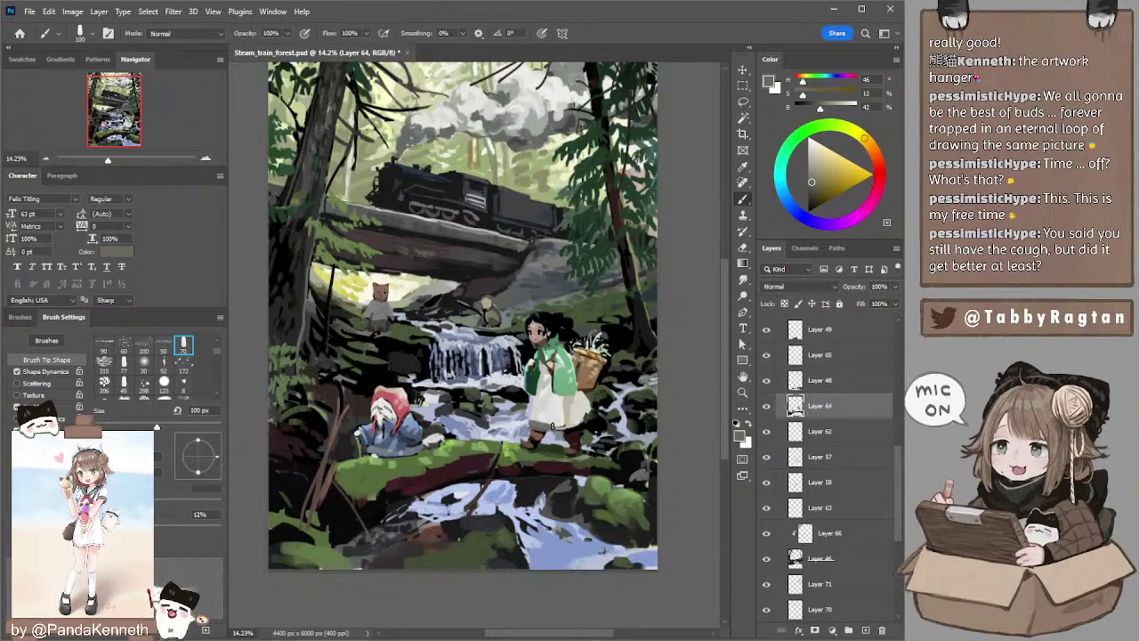
- Smooth the front of the girl's dress with sampled light greys, using brush sizes from 60 to 100 px
key("bracketleft")
left_click(534, 400, "alt")
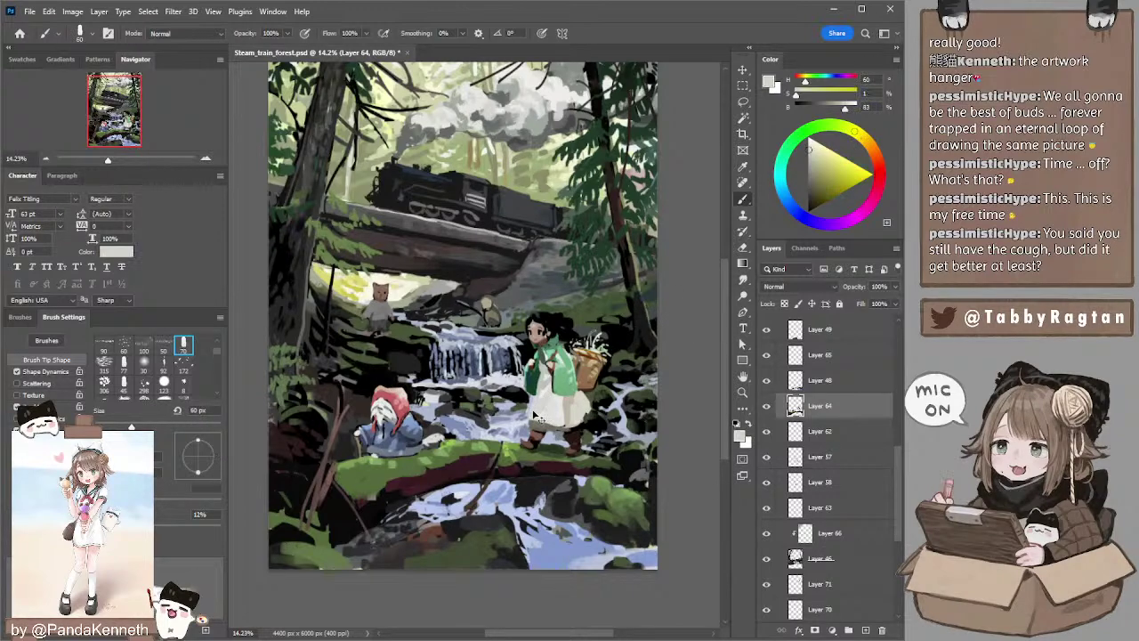
left_click(536, 402, "alt")
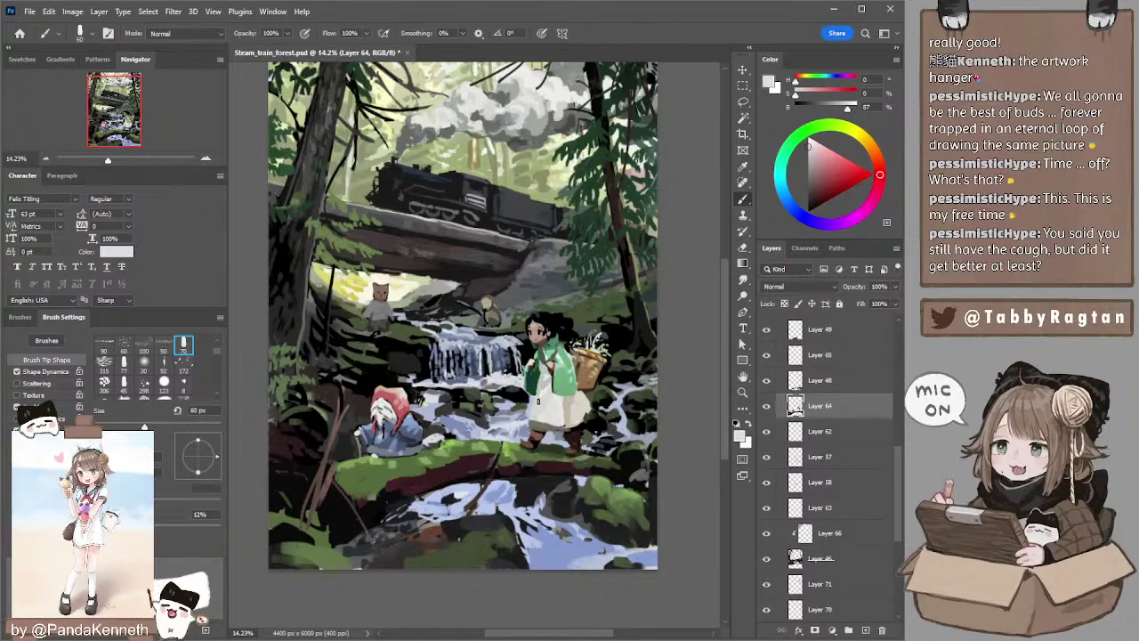
left_click(546, 406, "alt")
key("bracketright")
key("bracketright")
key("bracketright")
key("bracketright")
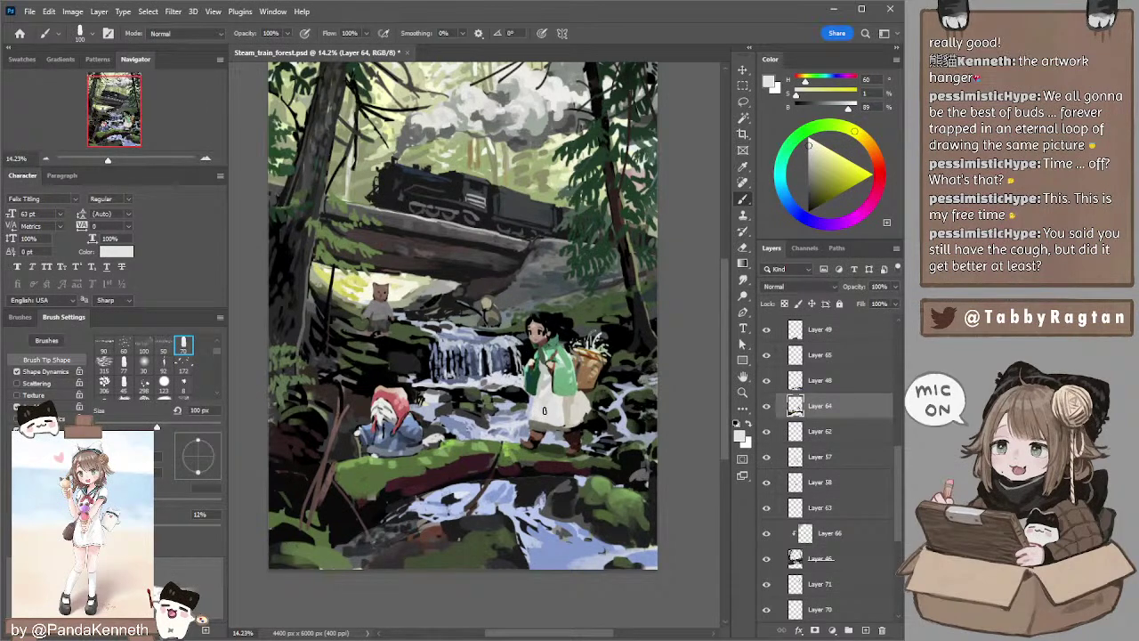
- Shade the back of the girl's dress with sampled beige and off-white at 70 px, undoing the last stroke
left_click(573, 411, "alt")
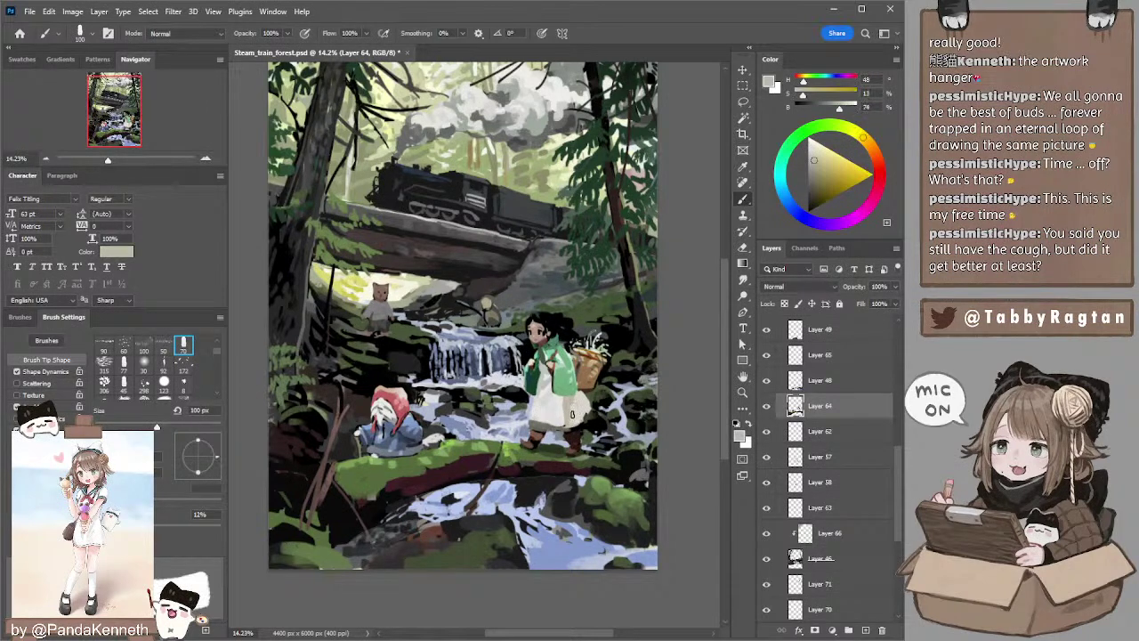
left_click(583, 407, "alt")
key("bracketleft")
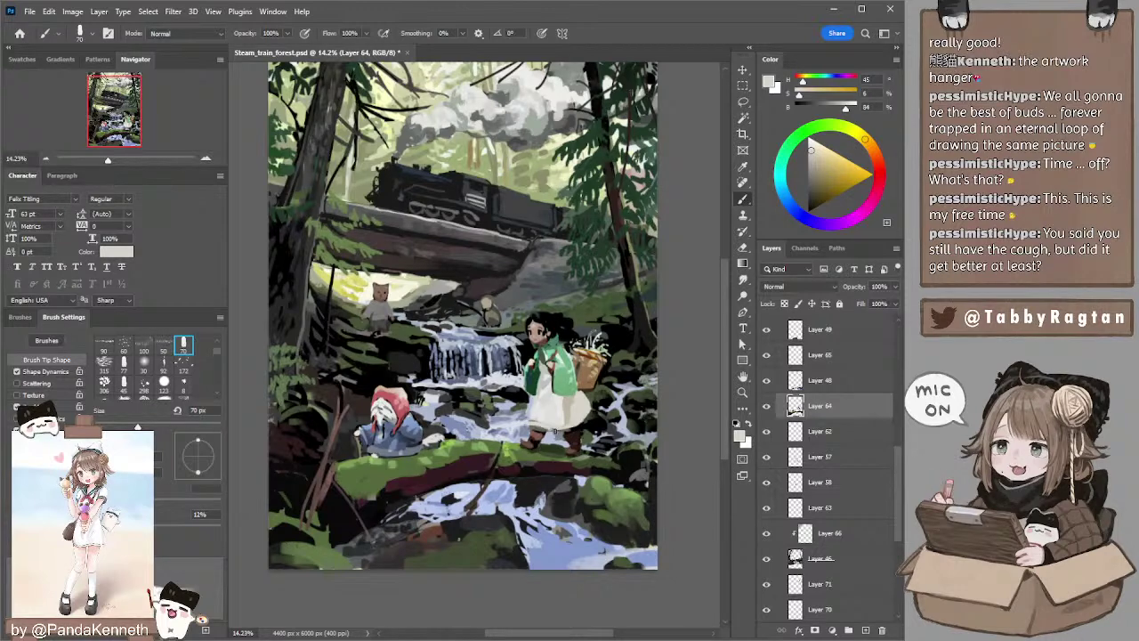
key("ctrl+z")
- Lasso the girl's rear boot and rotate it about -20.6° with Free Transform
key("l")
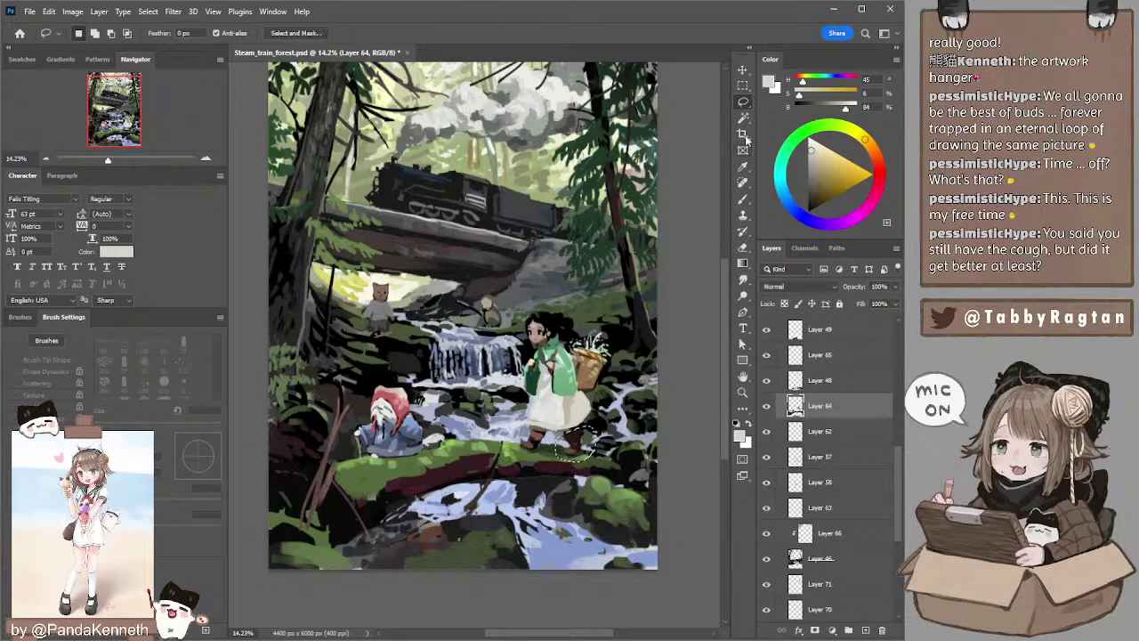
key("v")
key("ctrl+t")
left_click_drag(605, 418, 596, 405)
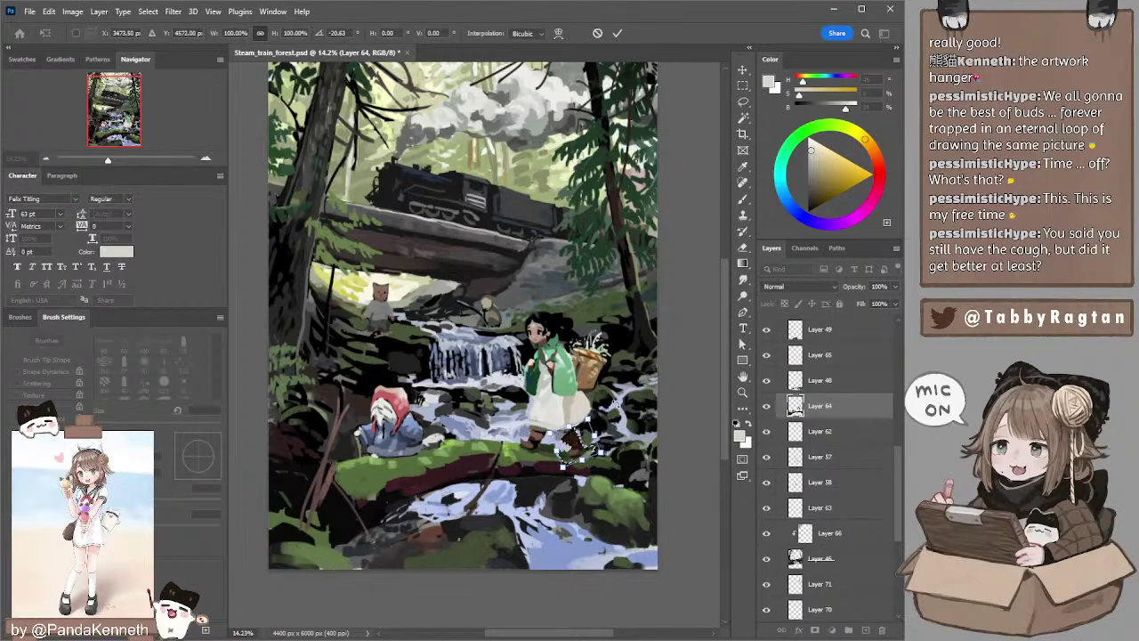
key("Return")
key("ctrl+d")
- Reselect the rear boot, rotate it further and move it up and back under the dress hem
key("l")
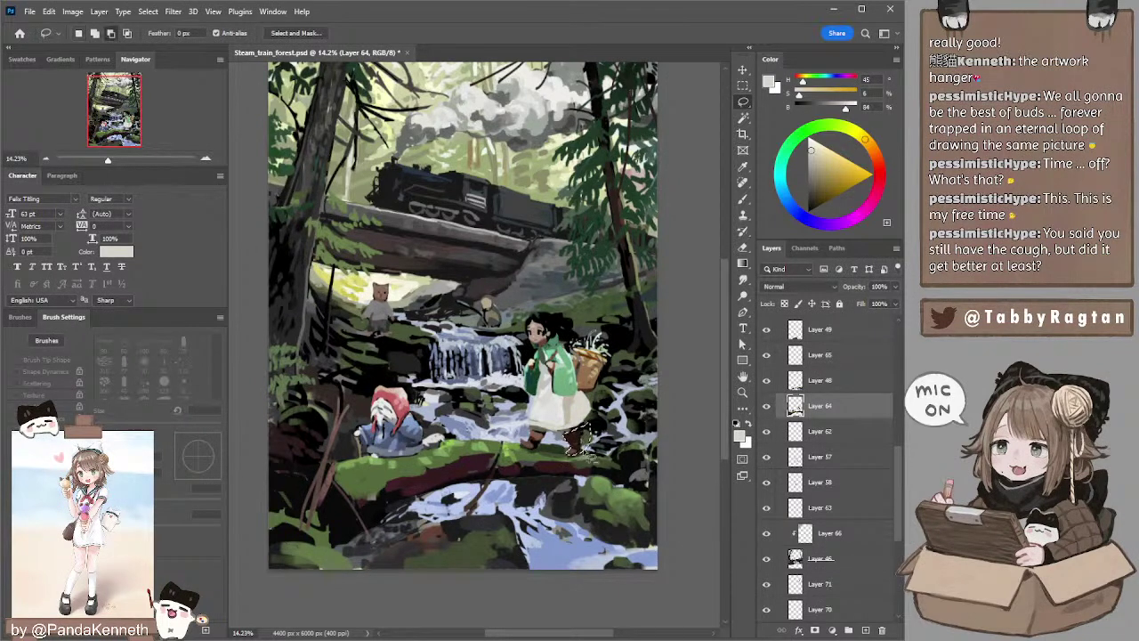
left_click(743, 74)
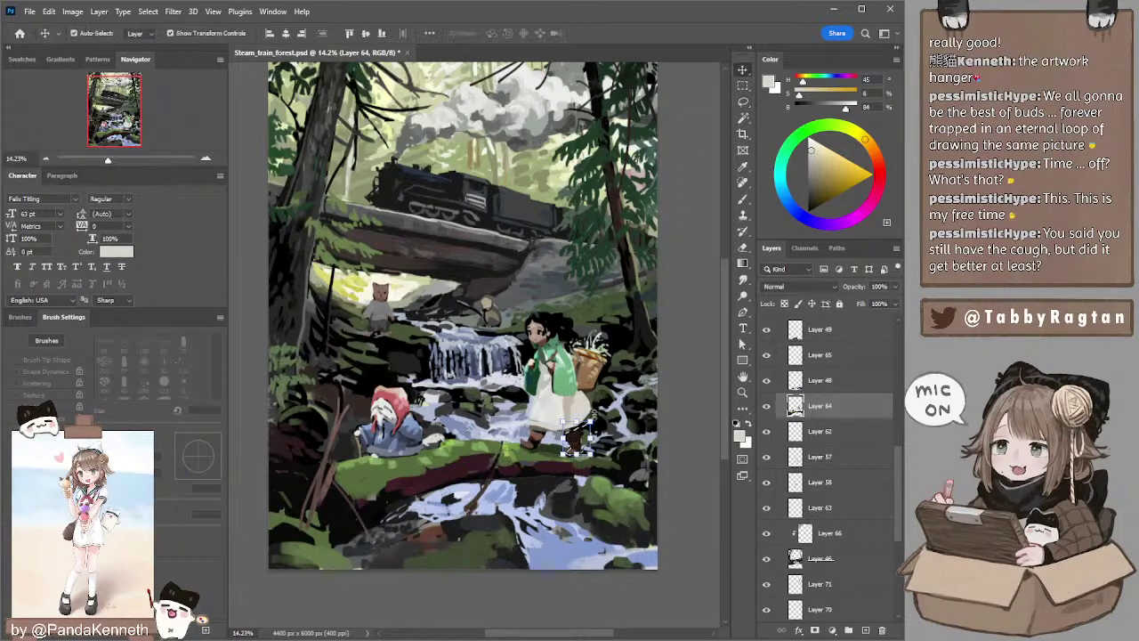
left_click_drag(601, 413, 593, 406)
left_click_drag(578, 447, 588, 437)
key("Return")
key("ctrl+d")
- Repaint the rear boot and leg with sampled dark brown at 70 px, cleaning the edges with the eraser
key("b")
left_click(579, 433, "alt")
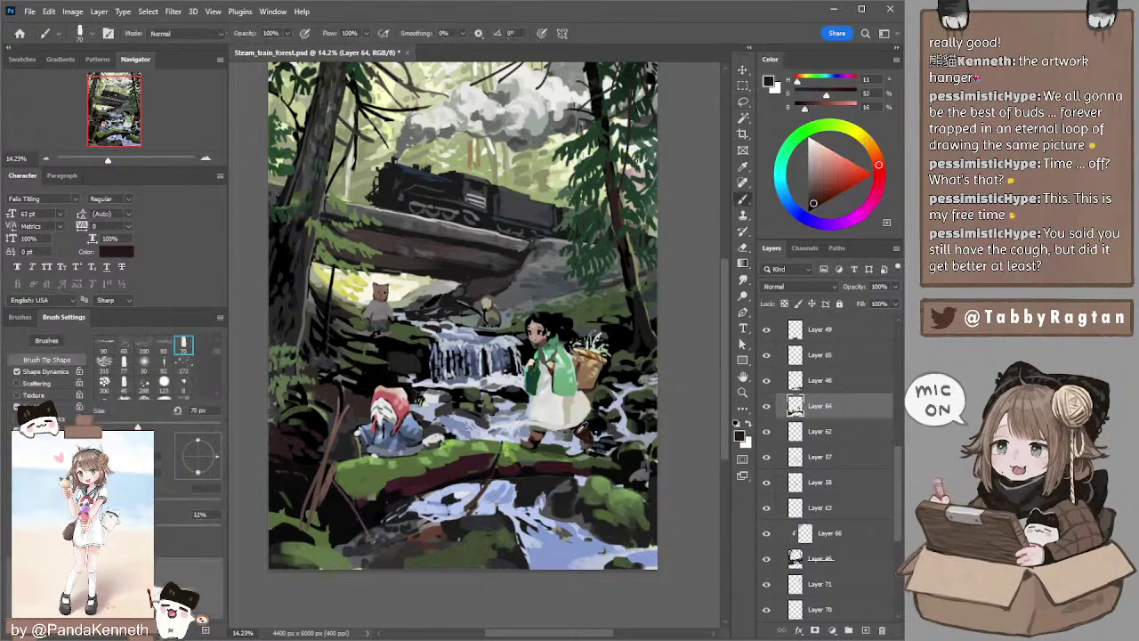
left_click(585, 441, "alt")
key("e")
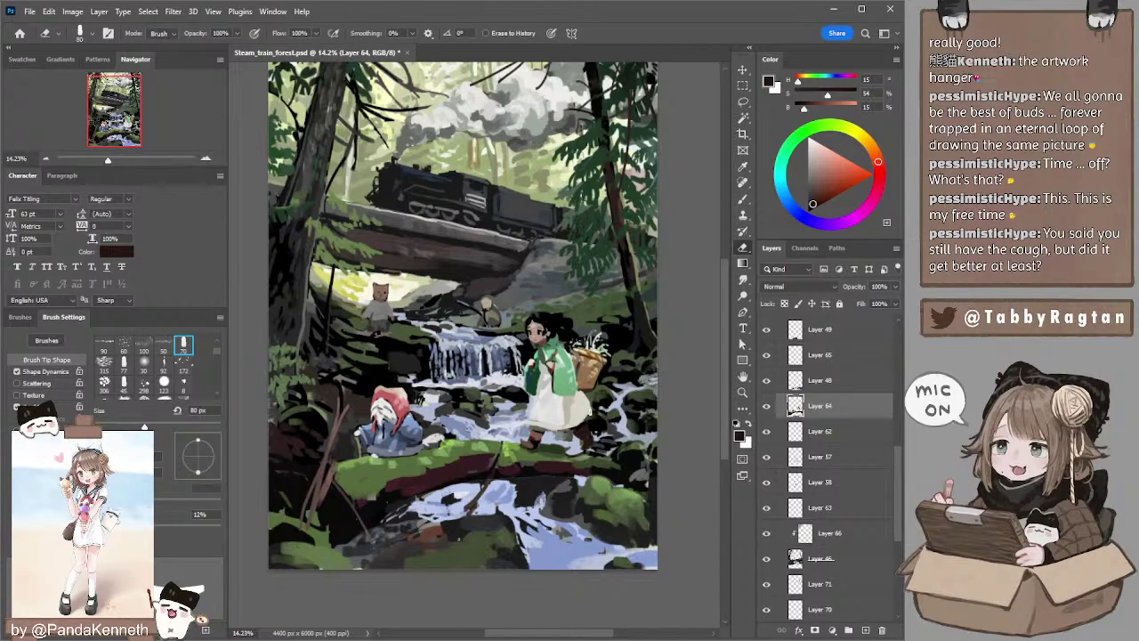
- Paint the rear boot in sampled reddish brown at 90 px and trim its outline with a smaller eraser
key("l")
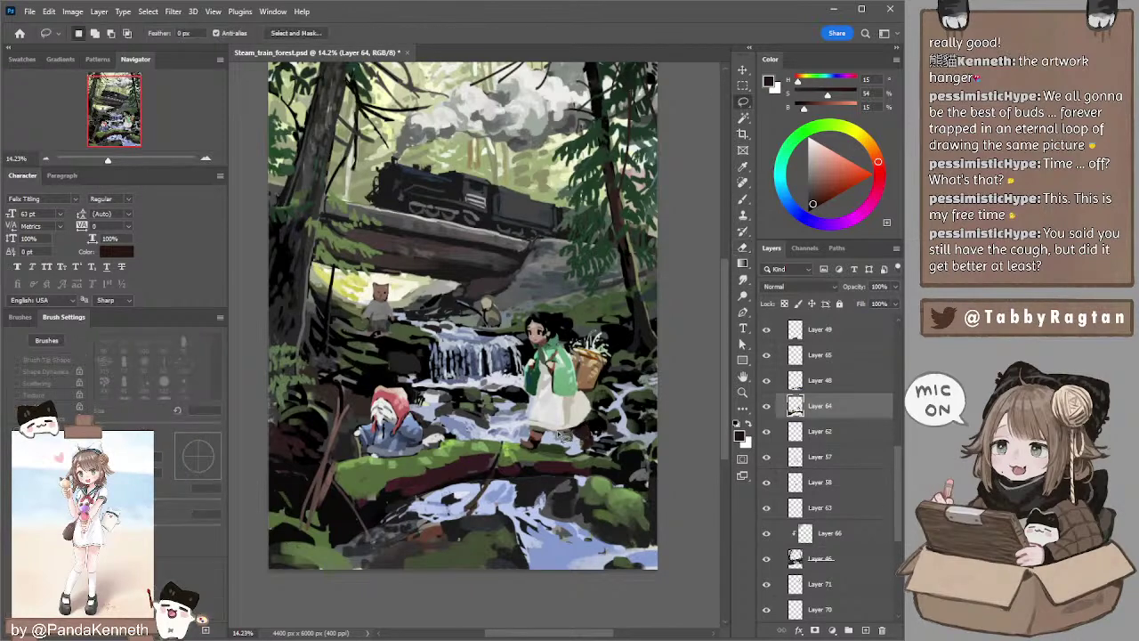
key("b")
left_click(591, 428, "alt")
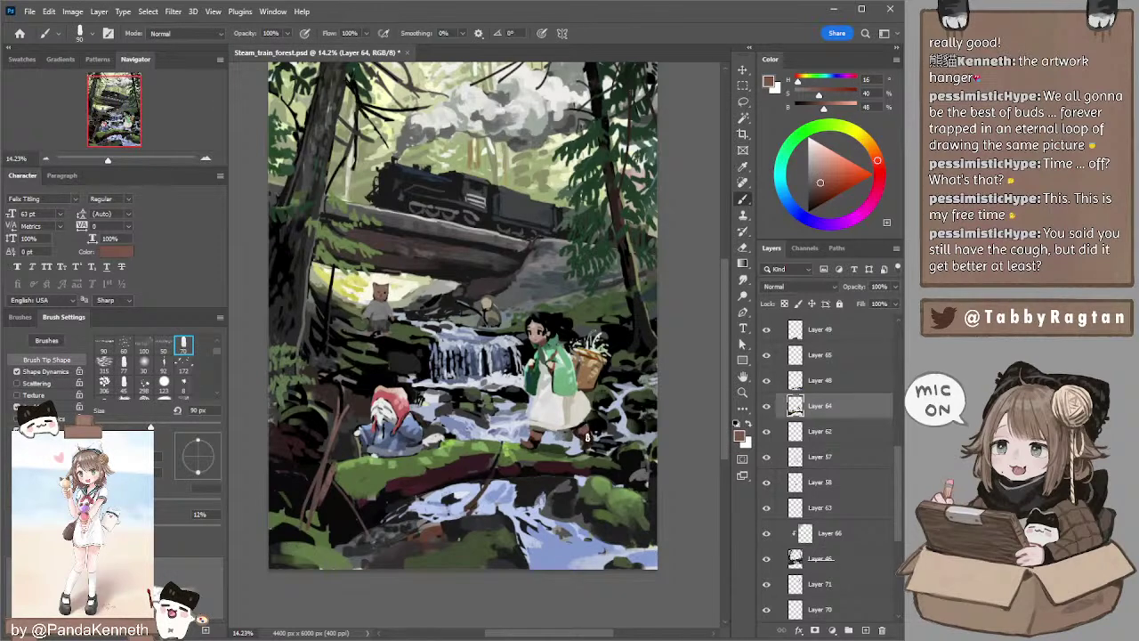
key("e")
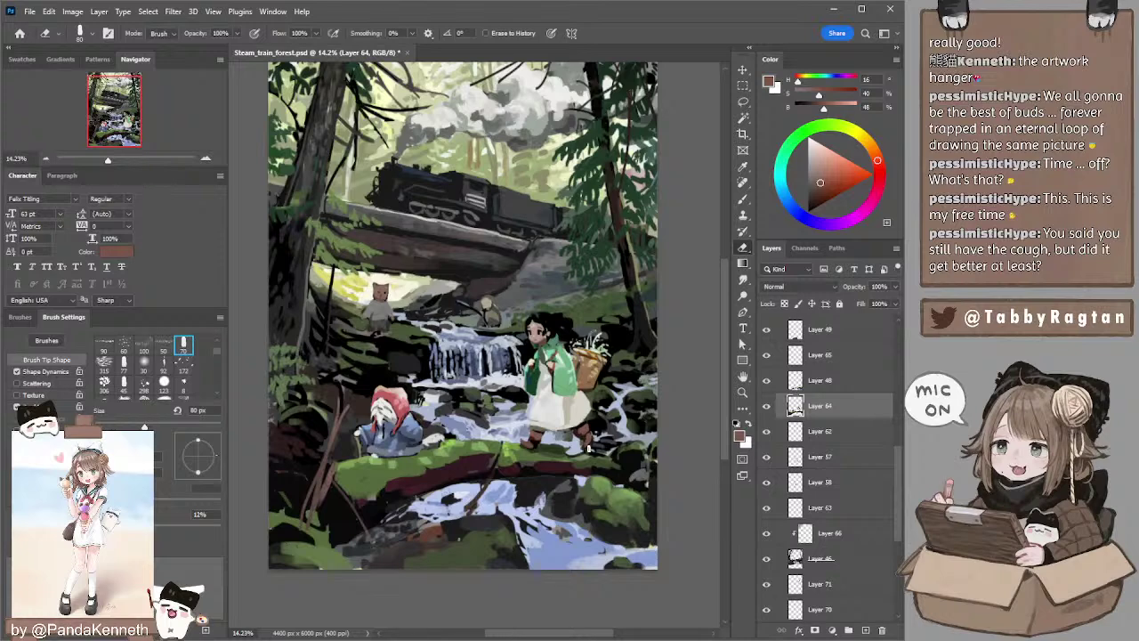
key("[")
key("[")
key("[")
key("b")
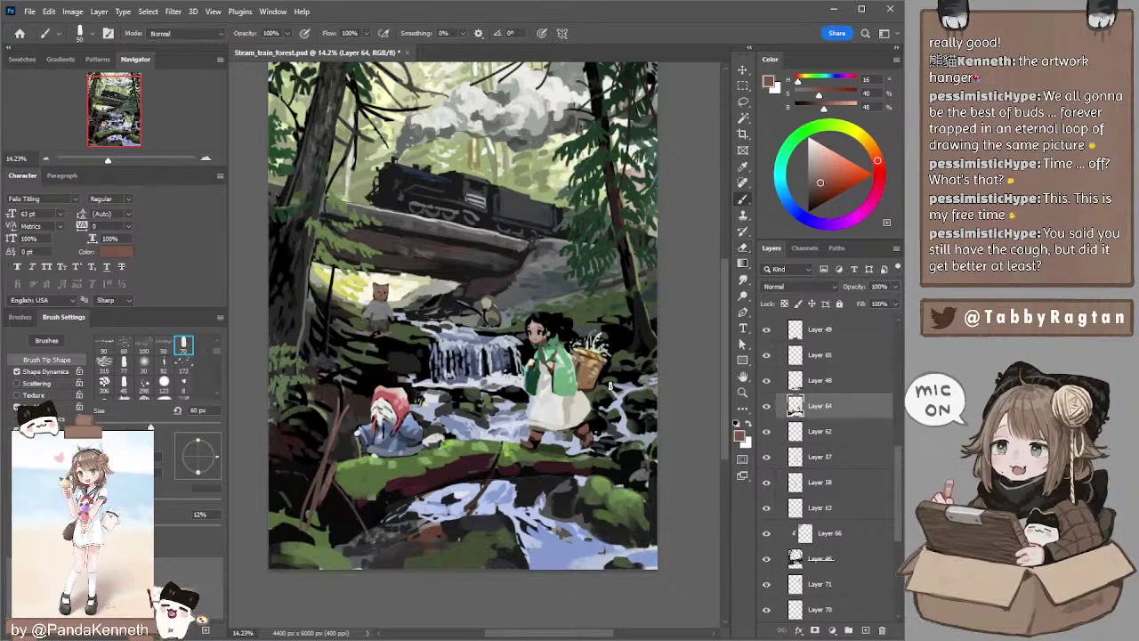
- Darken the gaps around the girl's rear boot and hem with a sampled near-black at 90 px
key("l")
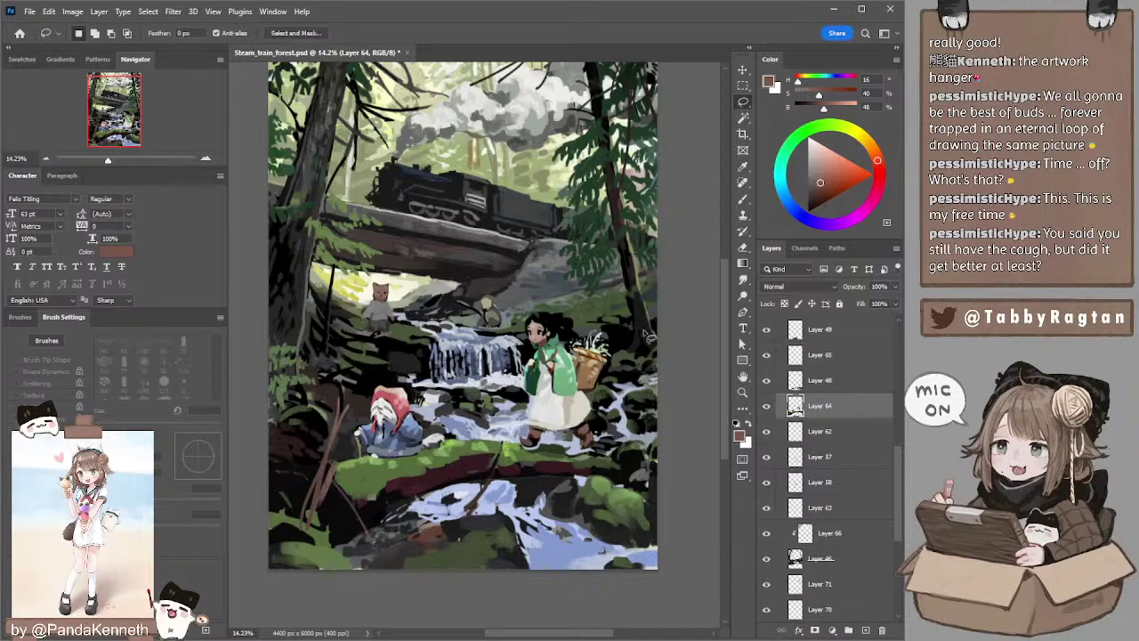
key("b")
left_click(589, 430, "alt")
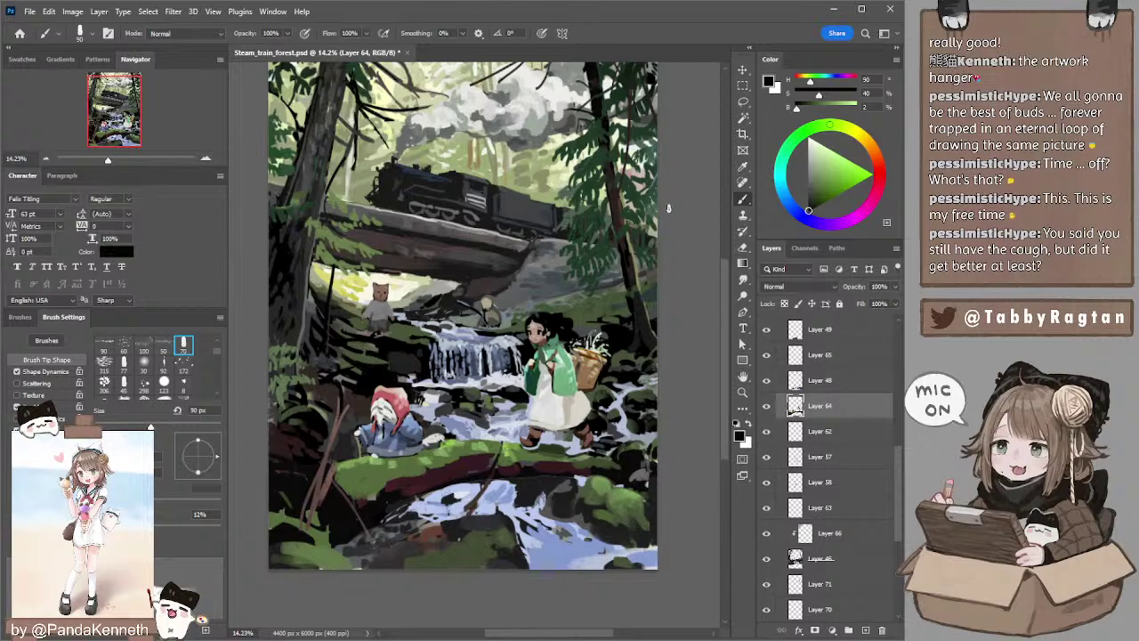
key("l")
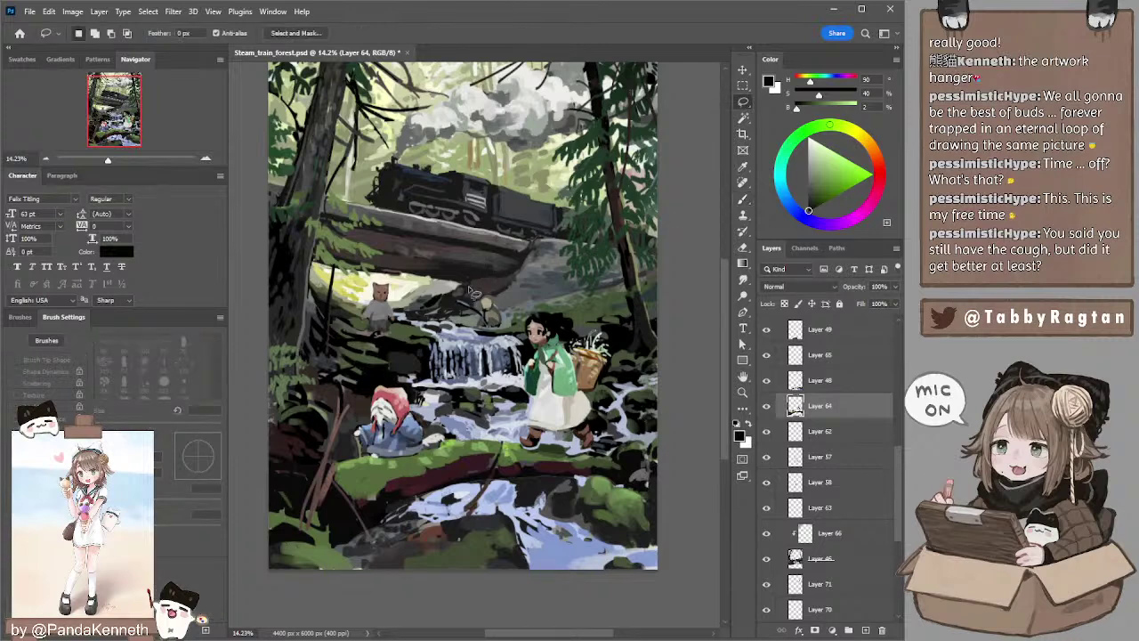
key("b")
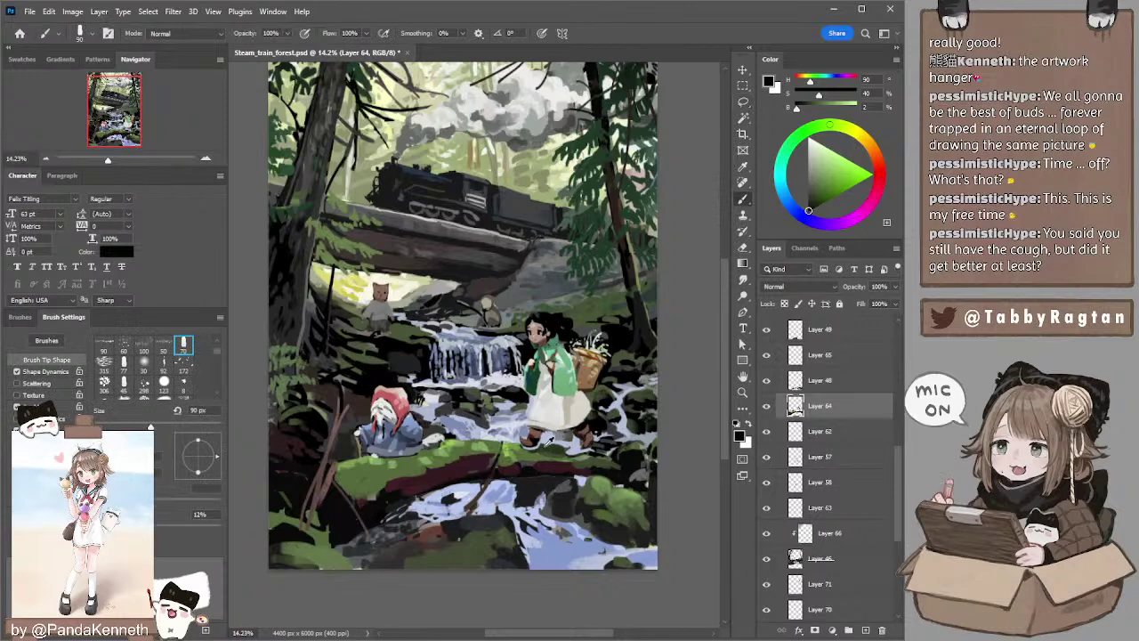
- Touch up the boots with sampled dark olive and reddish brown, using a 70 px brush
left_click(525, 449, "alt")
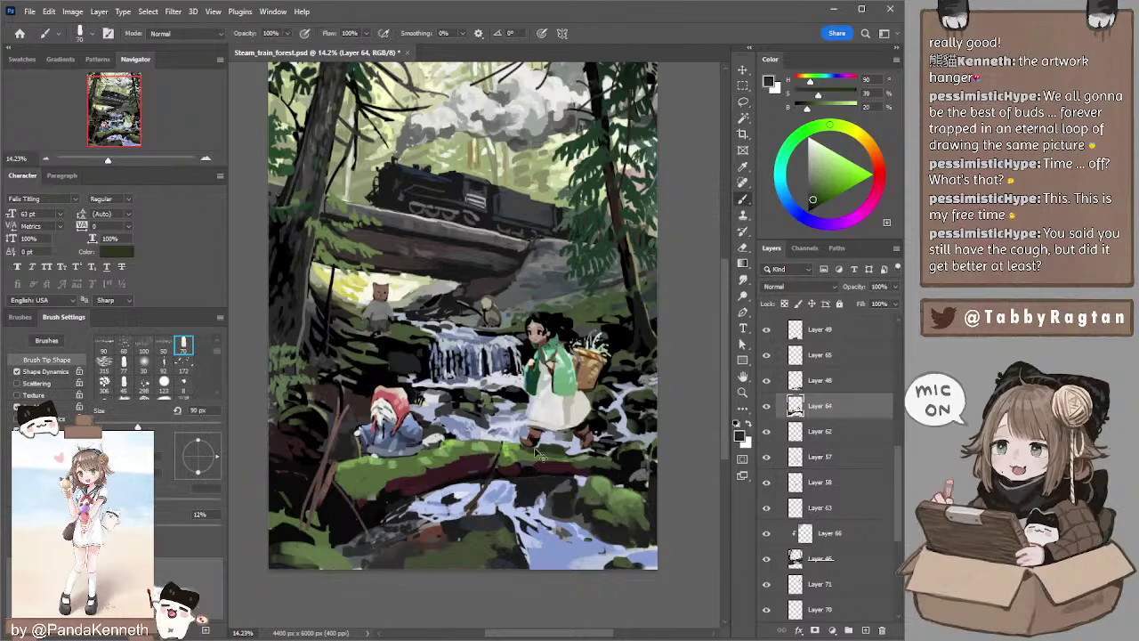
key("bracketleft")
key("bracketleft")
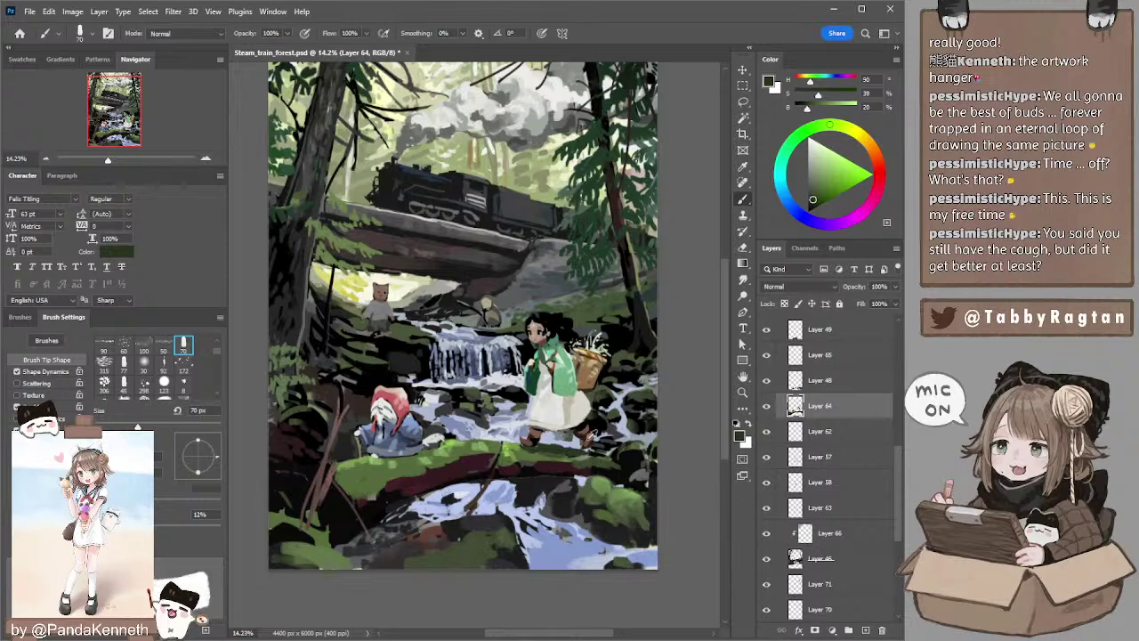
left_click(584, 443, "alt")
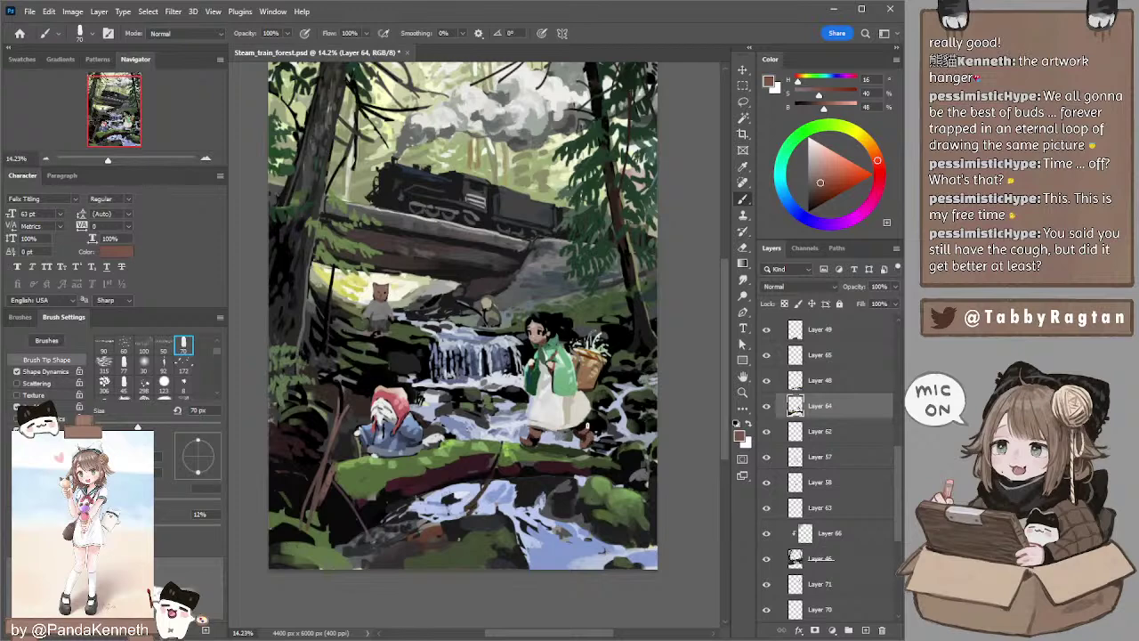
- Outline the girl's head, body and basket above the boots with a lasso selection and clear the selection
left_click_drag(607, 357, 608, 392)
key("l")
mouse_move(538, 469)
left_mouse_down()
mouse_move(525, 293)
mouse_move(612, 443)
mouse_move(556, 471)
left_mouse_up()
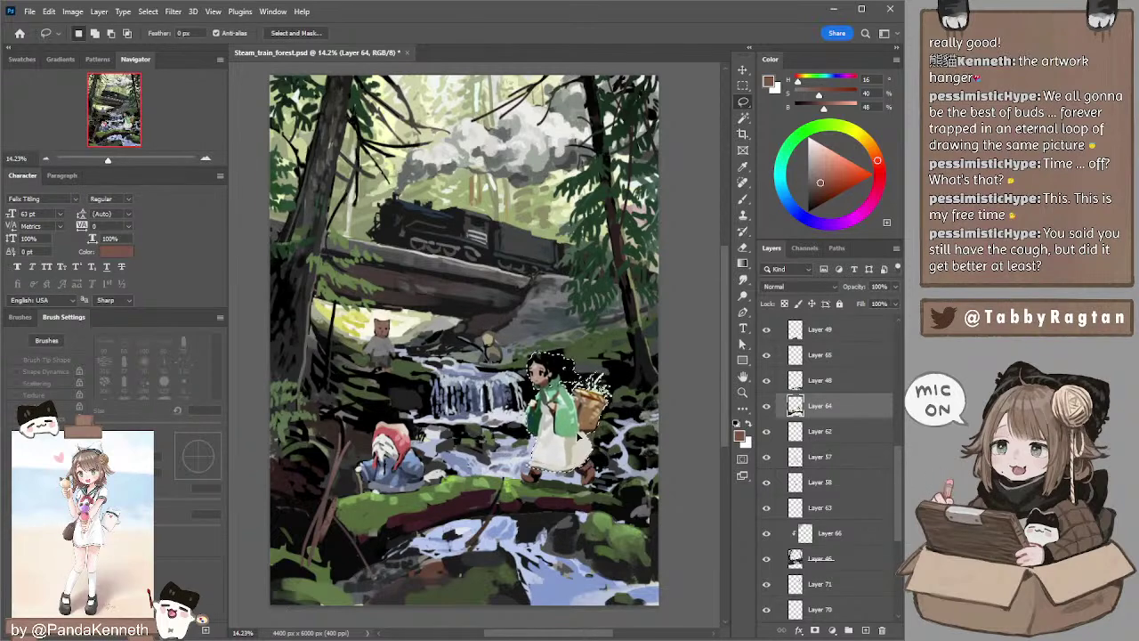
key("ctrl+d")
- Touch up the girl's dress, boots and hair with sampled off-white, reddish brown and black, using a 60 px brush for the hair
key("b")
left_click(553, 450, "alt")
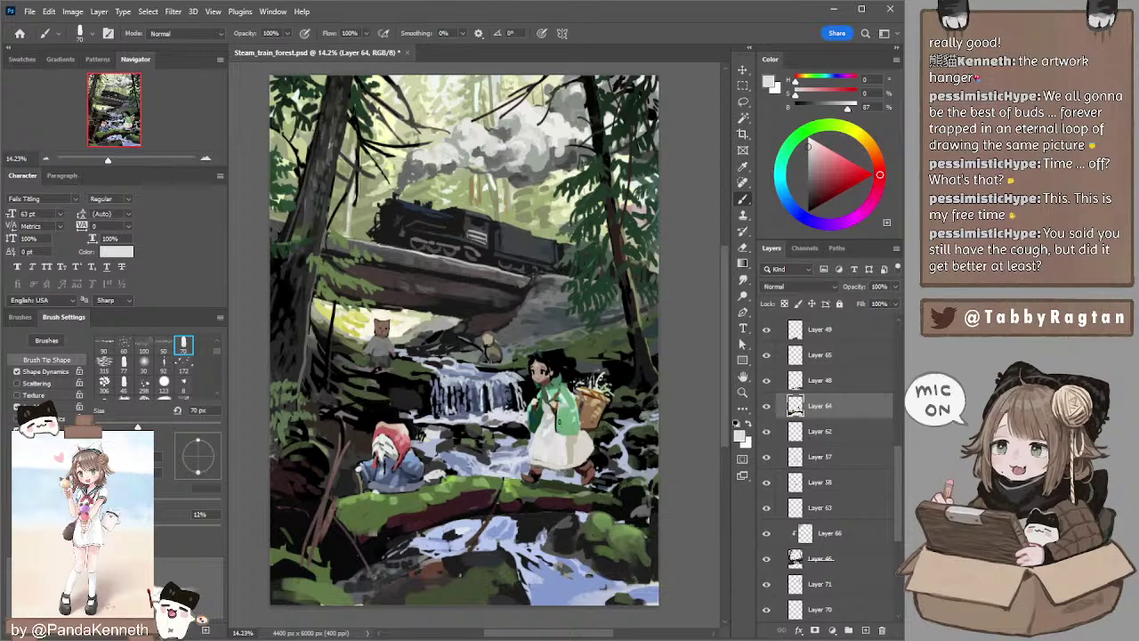
left_click(538, 469, "alt")
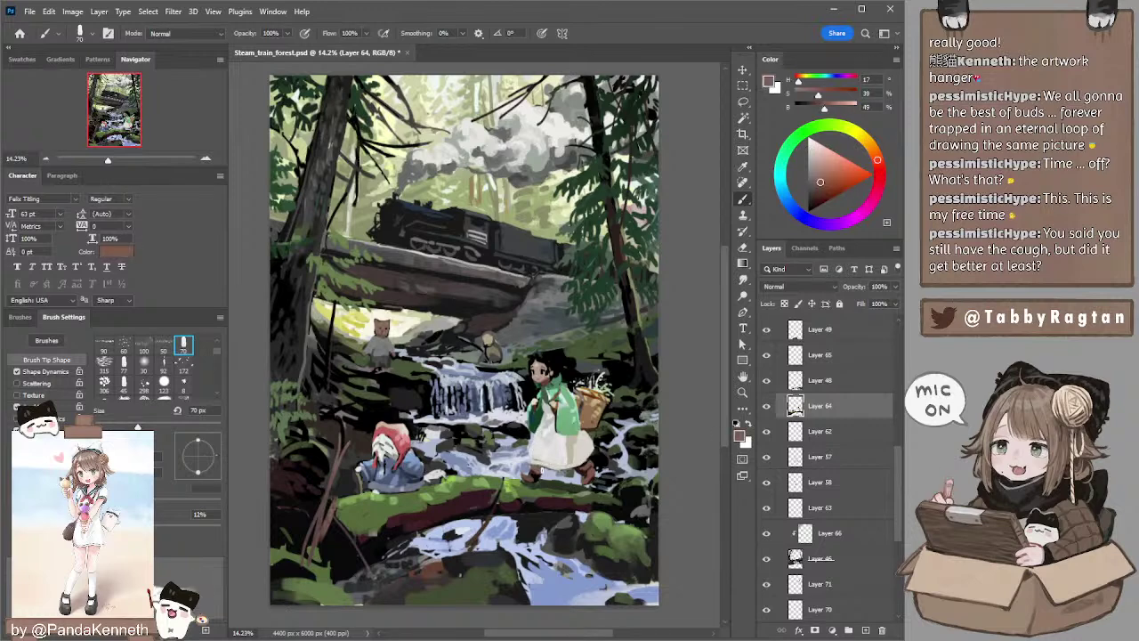
left_click(539, 470, "alt")
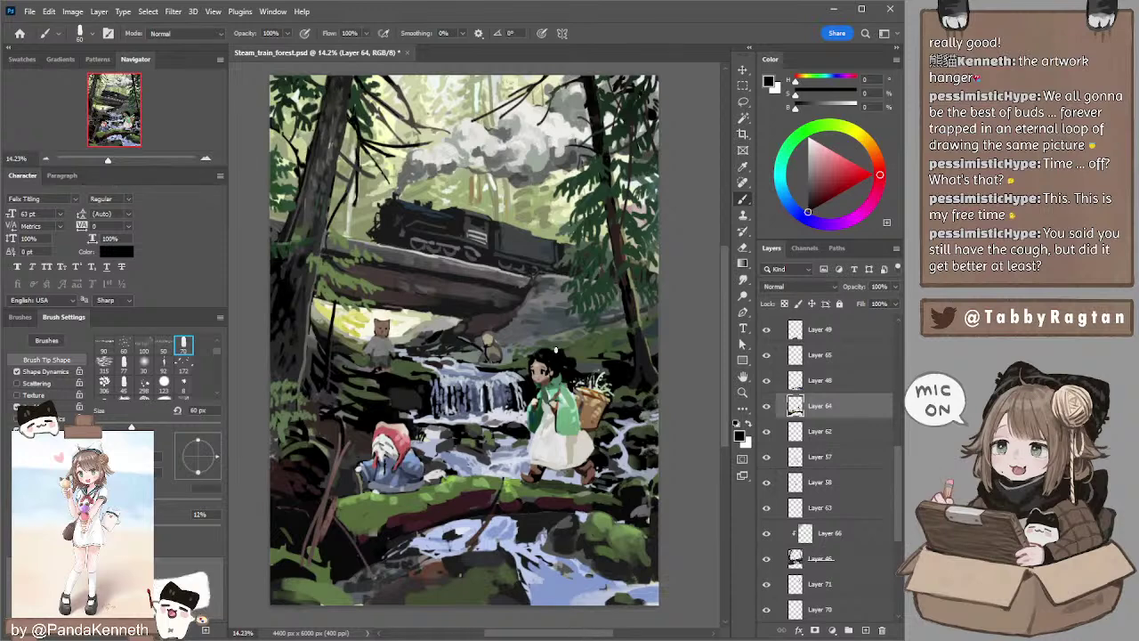
key("e")
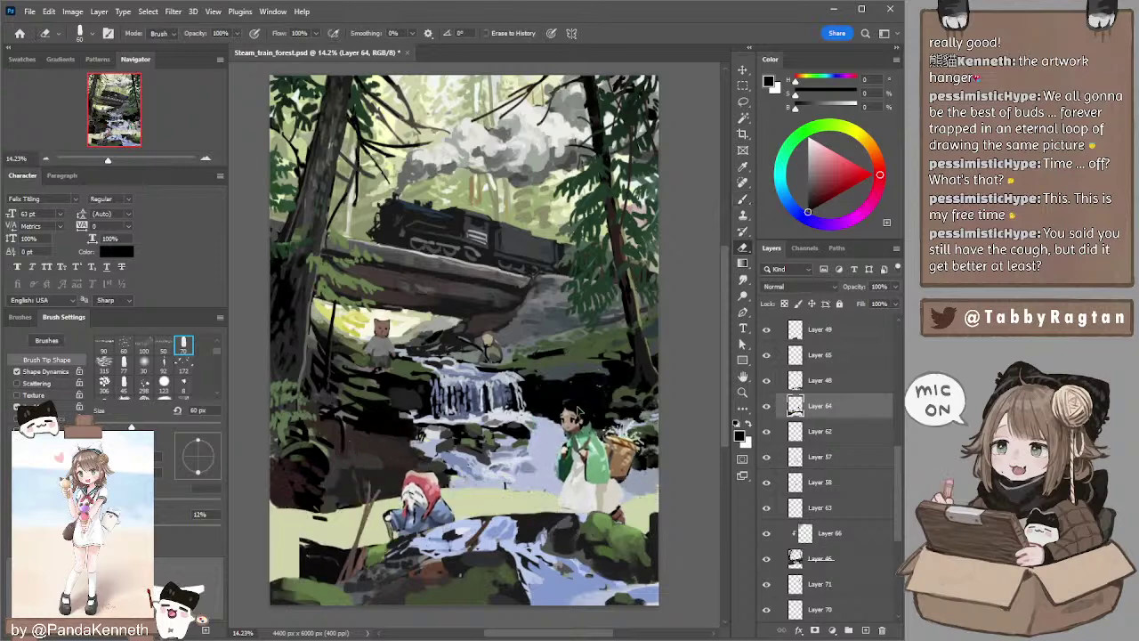
- Touch up the mossy bank behind the girl's head on Layer 46 in sampled dark olive green with a 300 px brush
left_click(578, 346, "ctrl")
key("b")
left_click(541, 350, "alt")
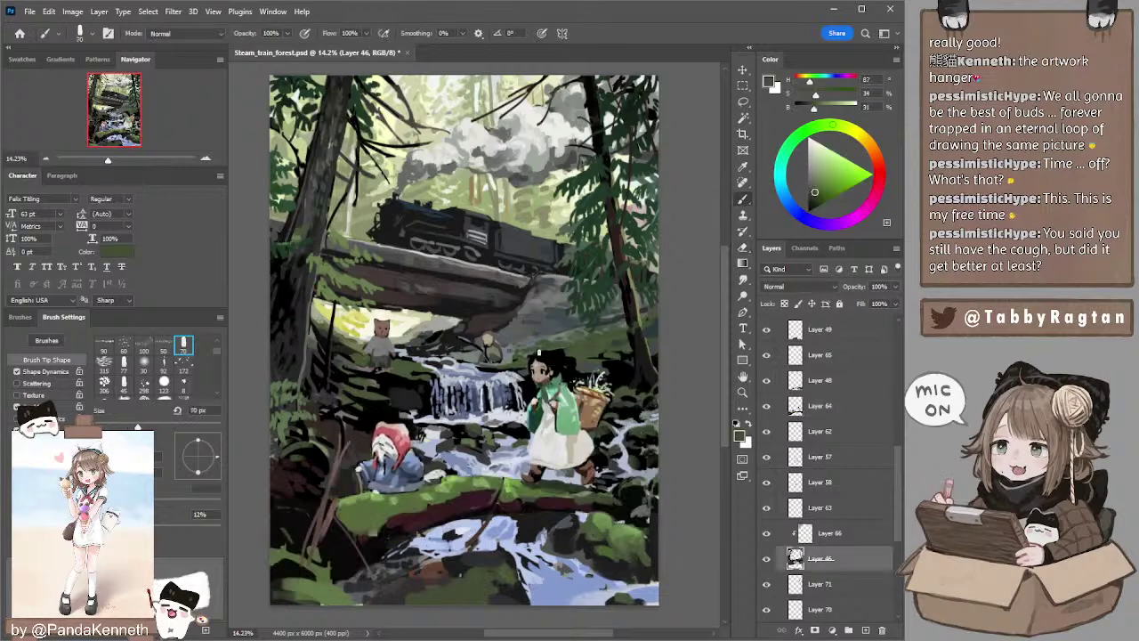
key("bracketright")
key("bracketright")
key("bracketright")
key("bracketright")
key("bracketright")
key("bracketright")
key("bracketright")
key("bracketright")
key("bracketright")
key("bracketright")
key("bracketright")
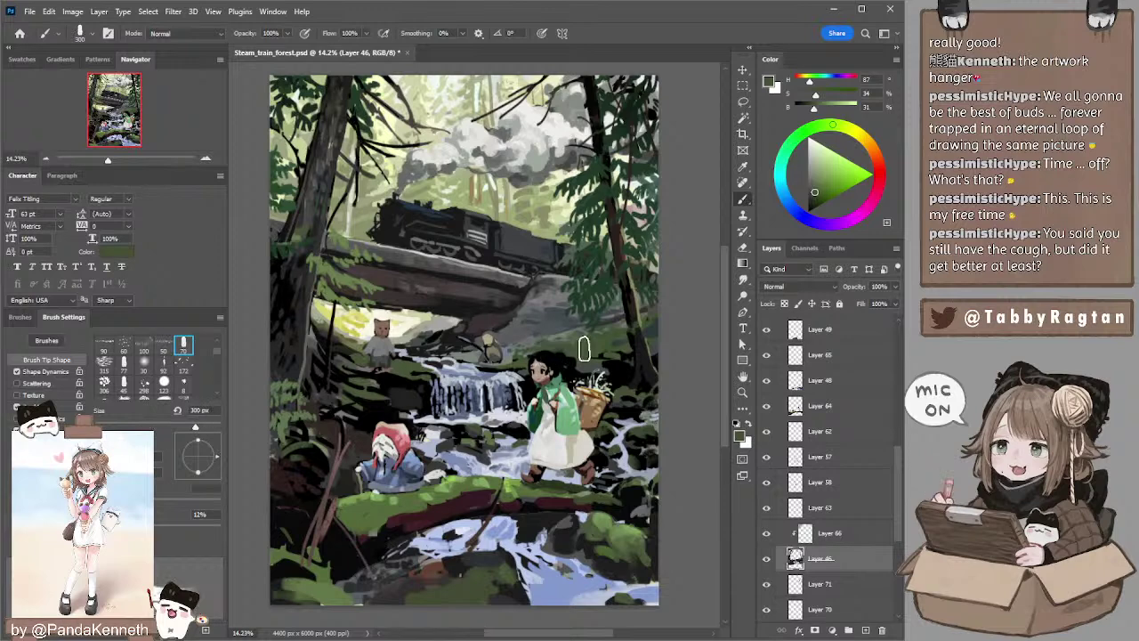
key("l")
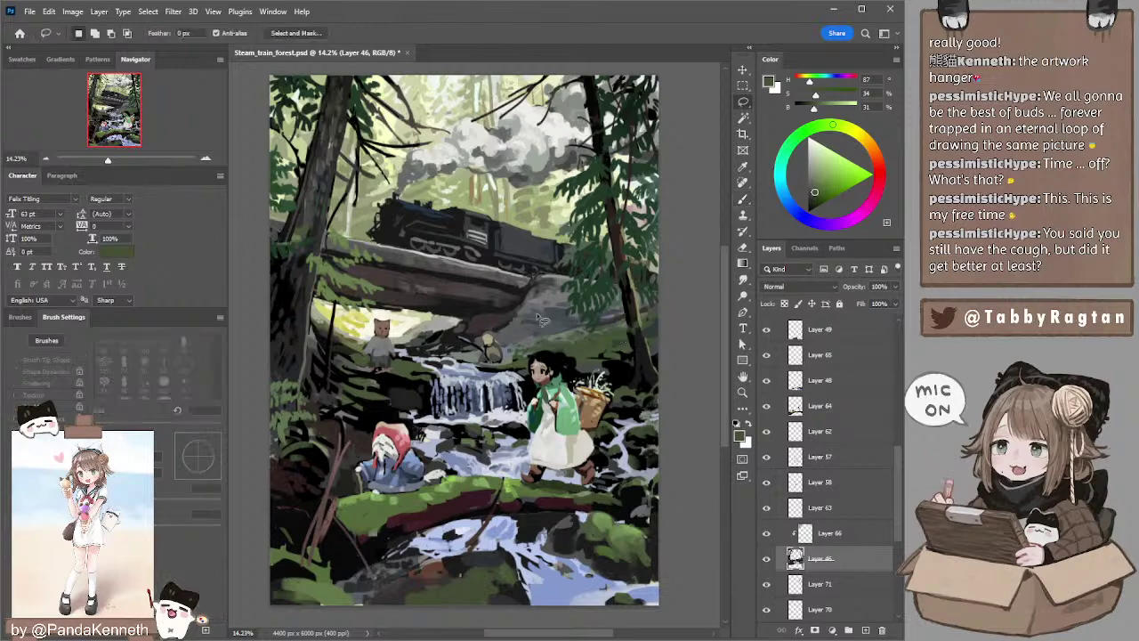
key("b")
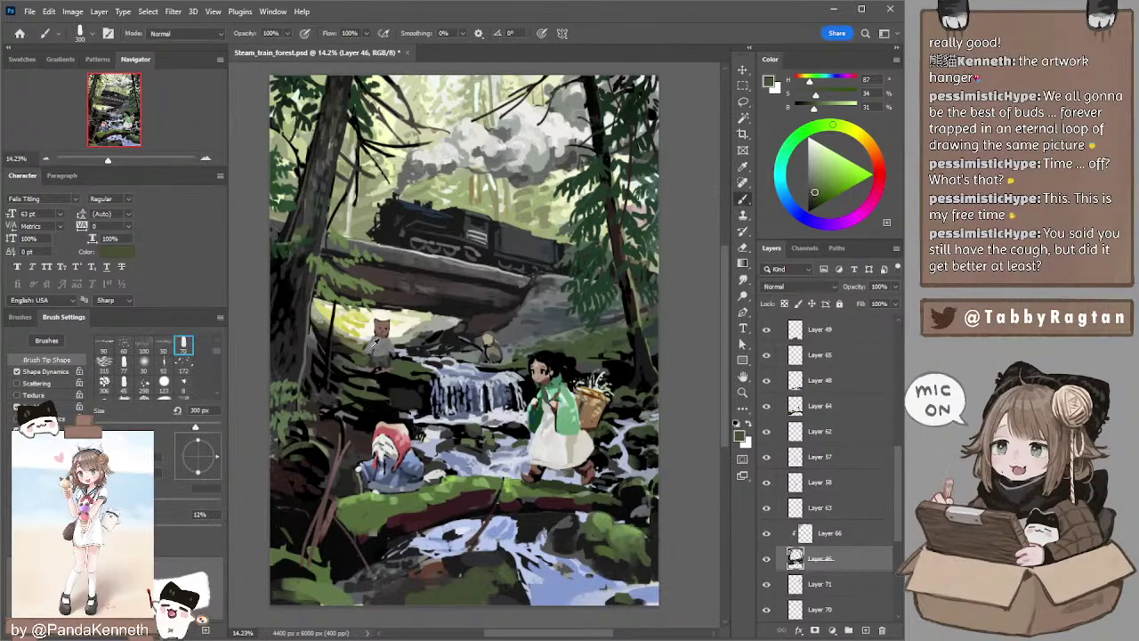
- Retouch the small cat figure's clothing in sampled mid-grey at 125 px and trim its edges with a 60 px eraser
left_click(379, 349, "alt")
key("bracketleft")
key("bracketleft")
key("bracketleft")
key("bracketleft")
key("bracketleft")
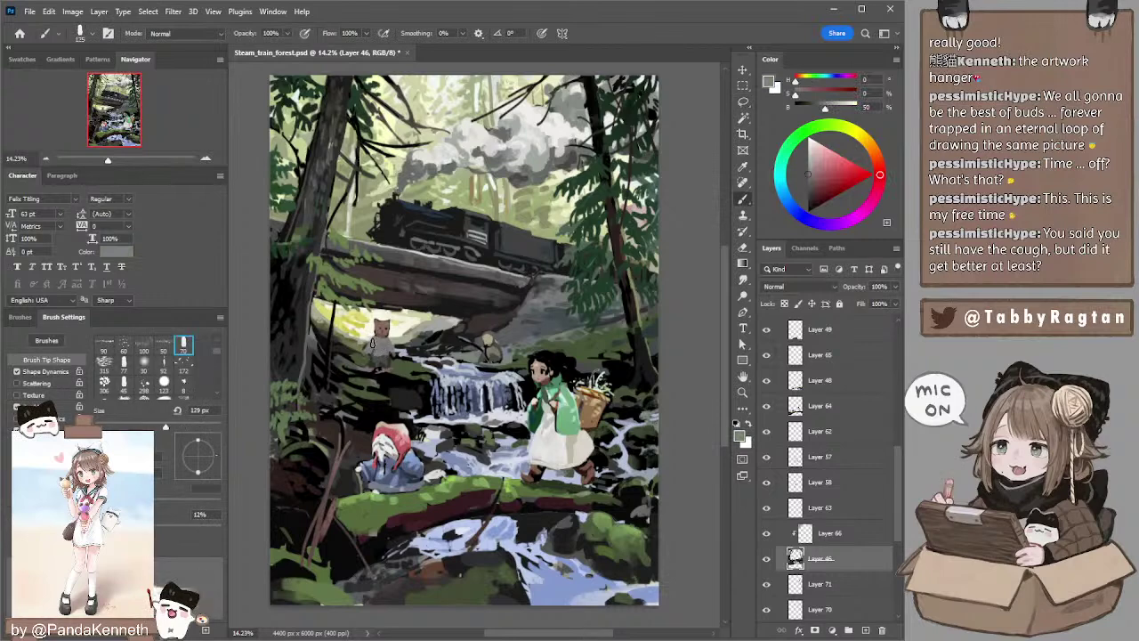
key("e")
left_click_drag(372, 359, 371, 341)
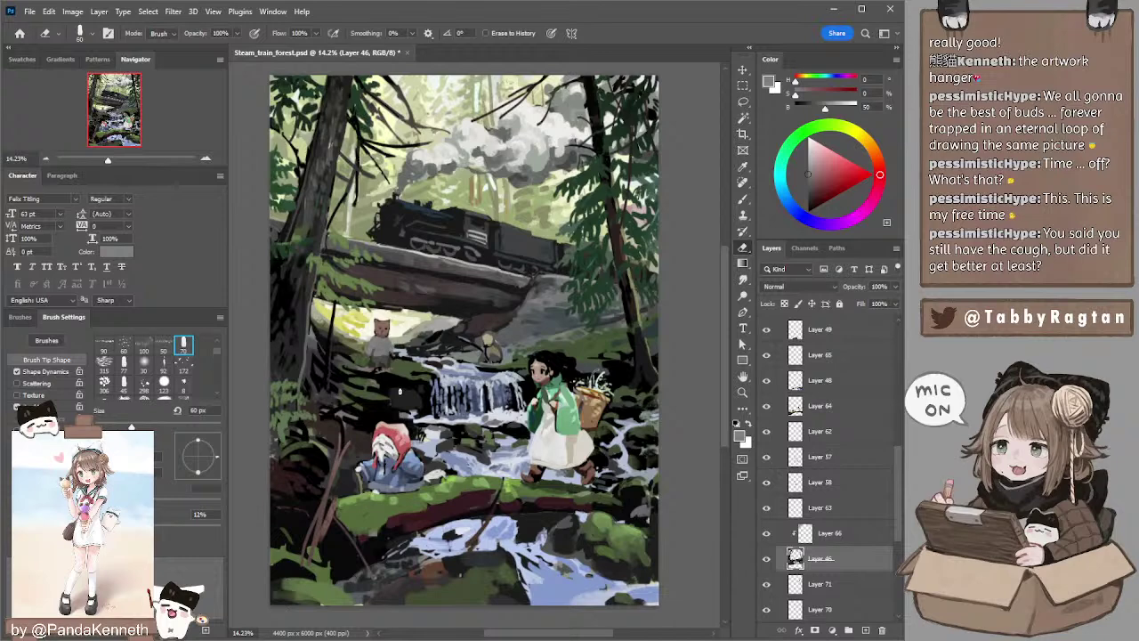
key("b")
key("e")
left_click_drag(430, 239, 444, 268)
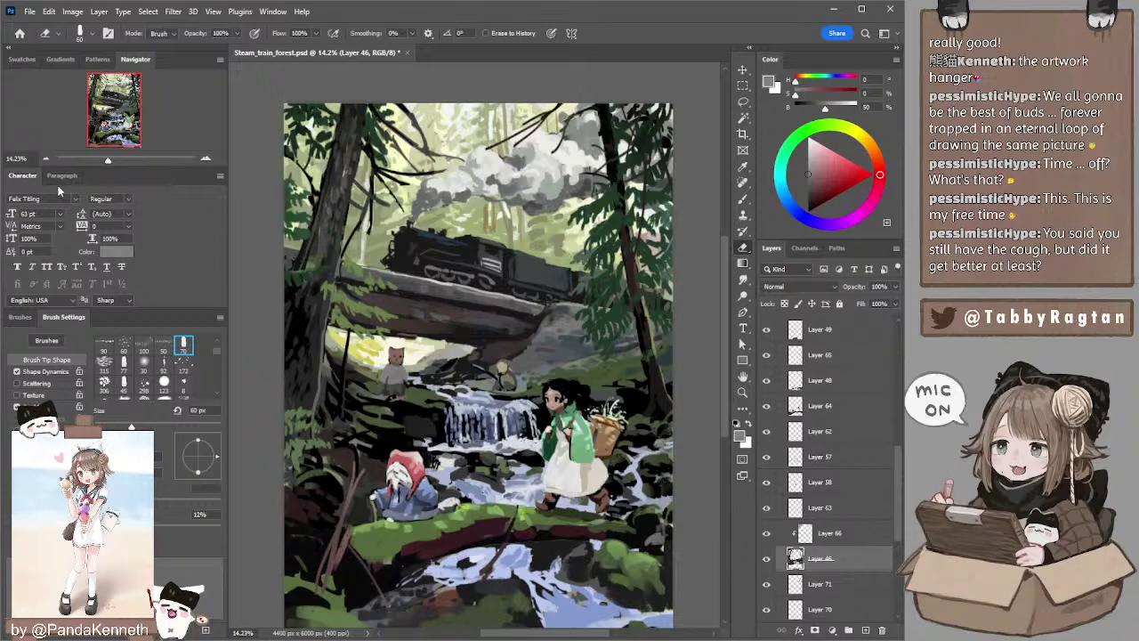
- Touch up the large foreground tree trunk on Layer 46 in sampled dark grey with a 125 px brush
key("b")
left_click_drag(366, 298, 349, 271)
left_click(305, 204, "alt")
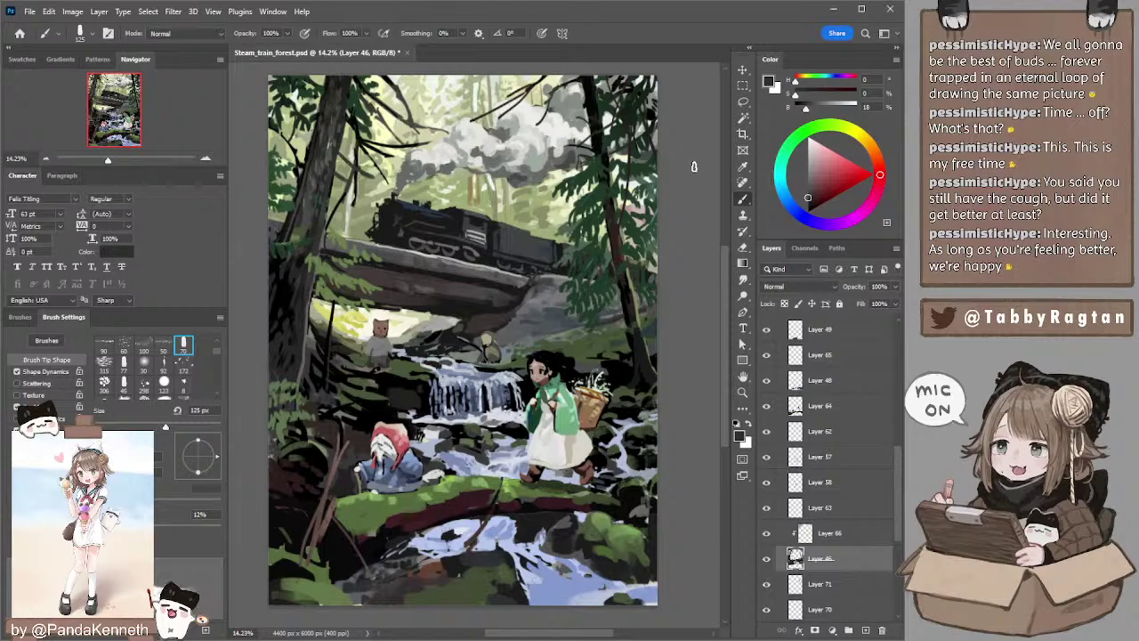
- Clean up the locomotive on Layer 72 with the eraser and shade its body in near-black at 90 px
left_click(419, 229, "ctrl")
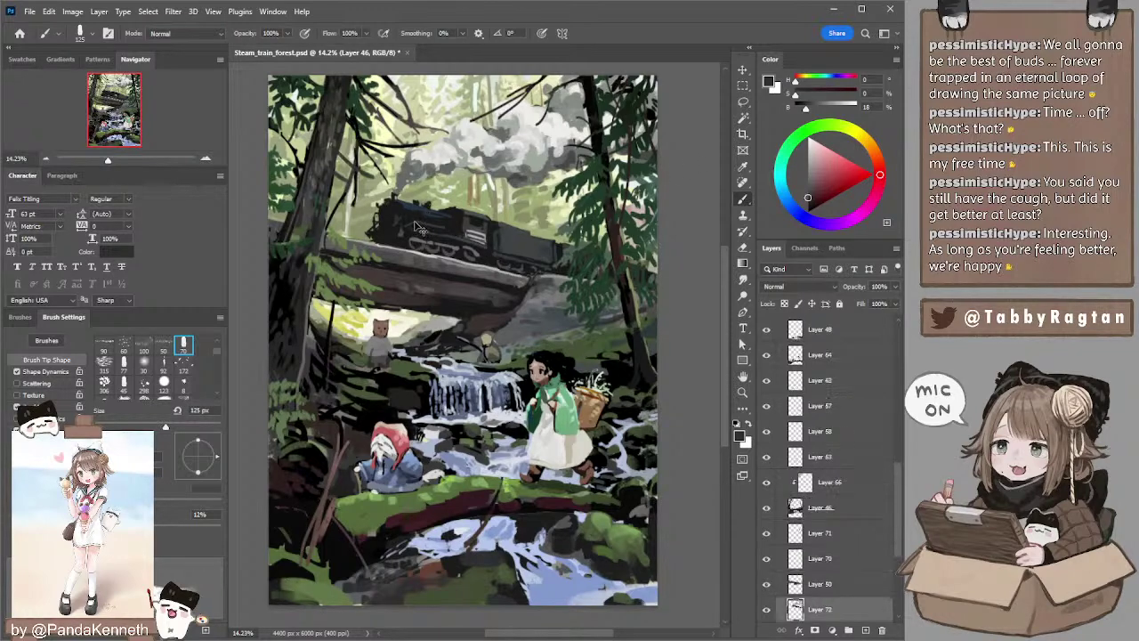
key("e")
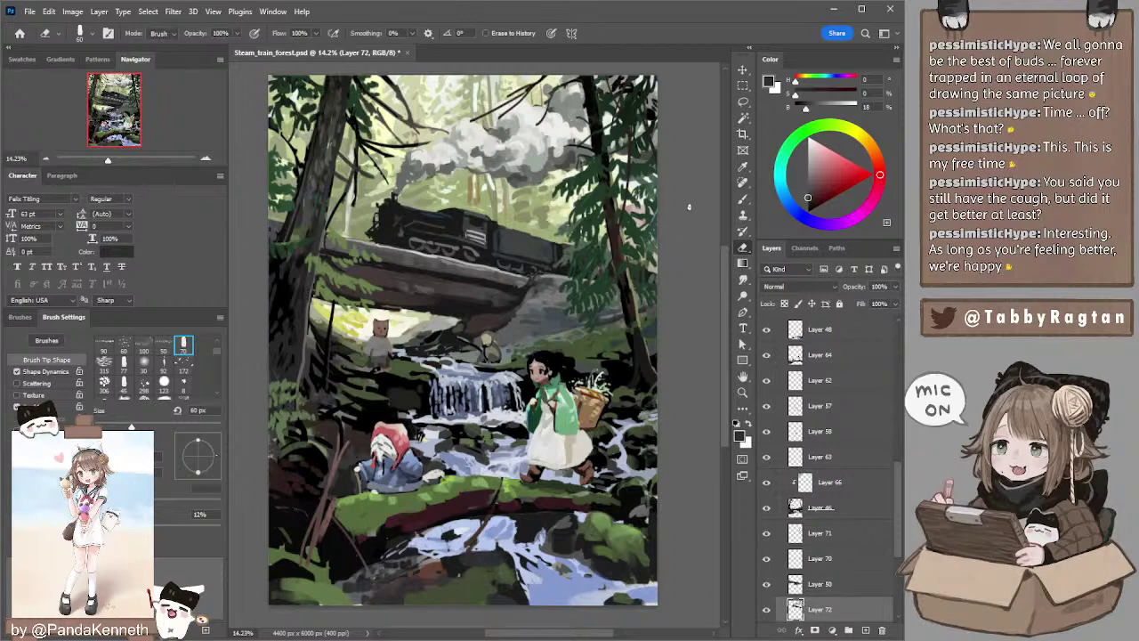
key("b")
key("bracketleft")
key("bracketleft")
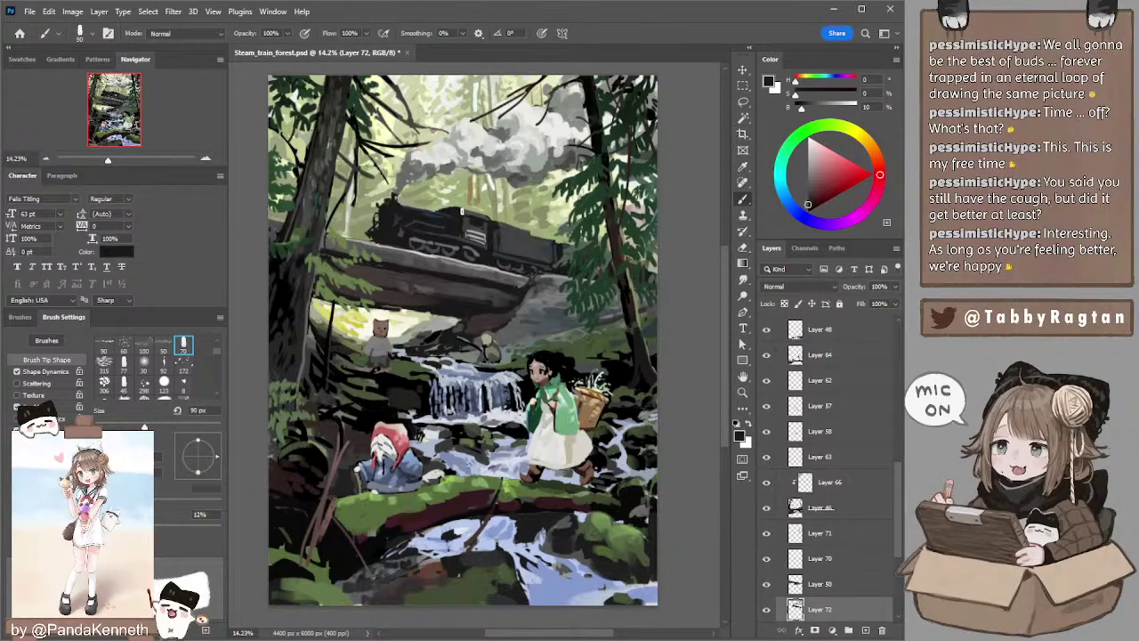
left_click_drag(560, 211, 549, 195)
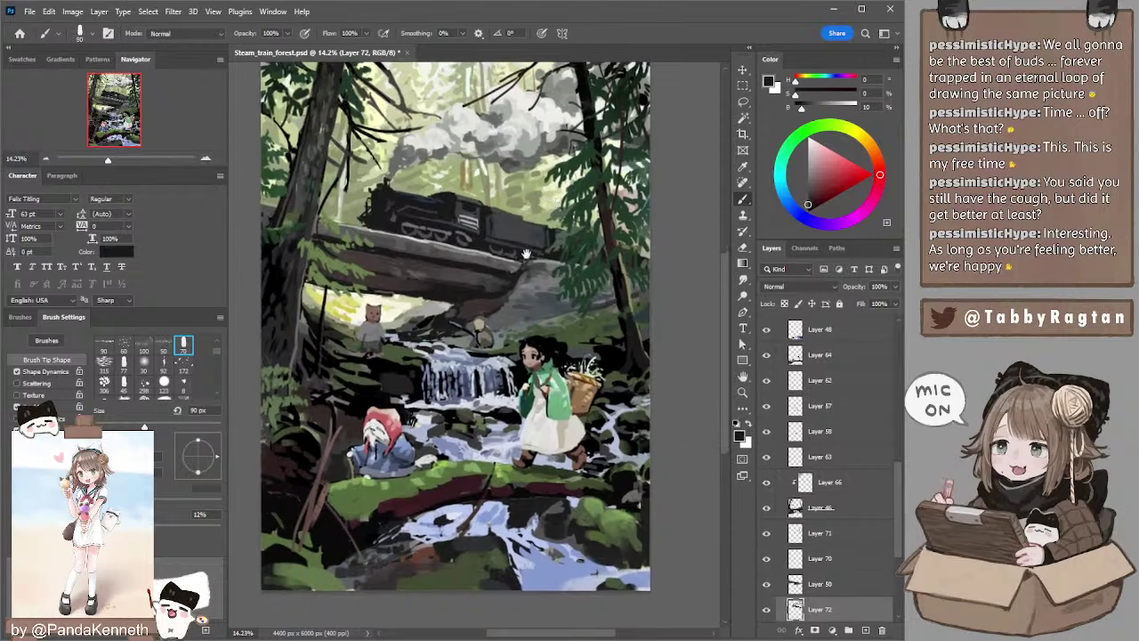
- Refine the girl's hair on Layer 64 in sampled black, reducing the brush from 80 to 70 px
left_click_drag(525, 254, 523, 225)
left_click(547, 322, "ctrl")
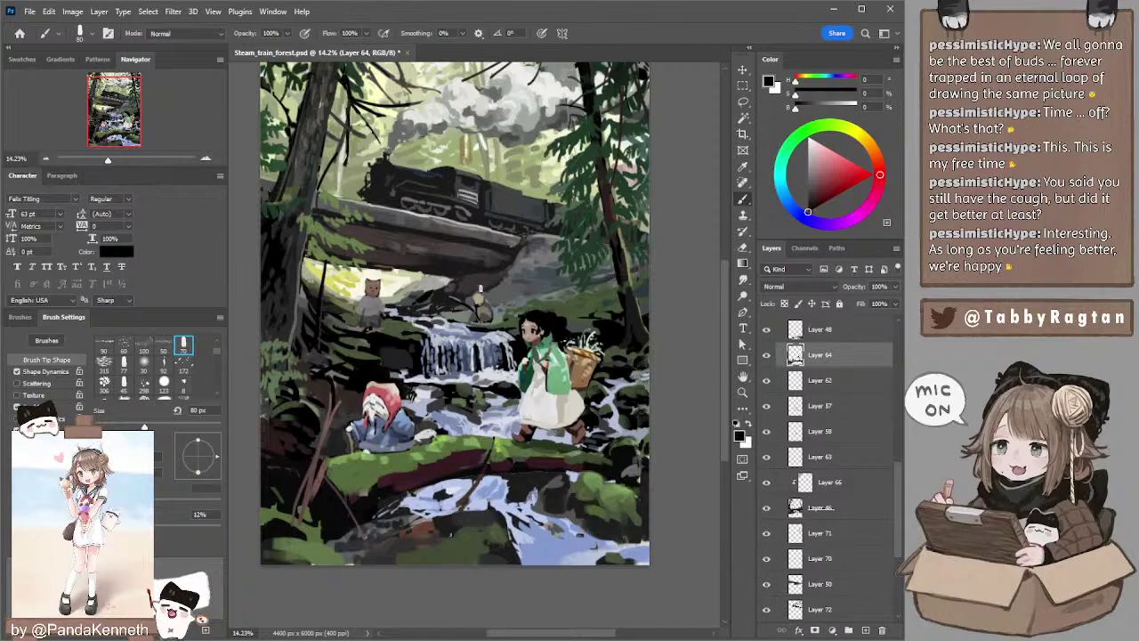
mouse_move(439, 305)
left_mouse_down()
mouse_move(451, 307)
mouse_move(438, 306)
left_mouse_up()
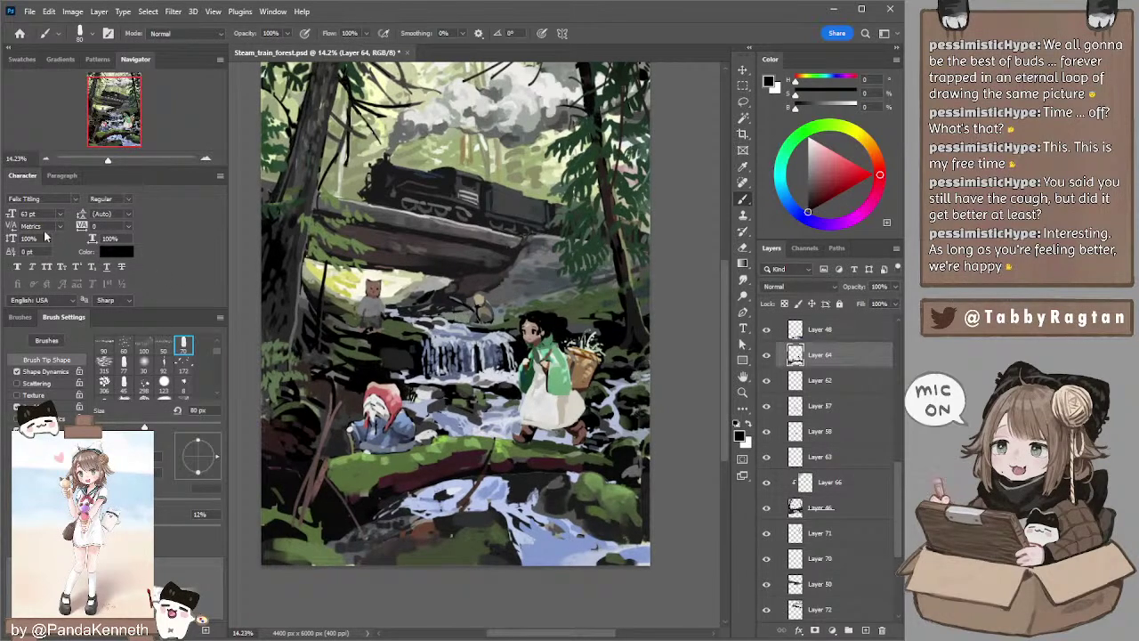
left_click(45, 160)
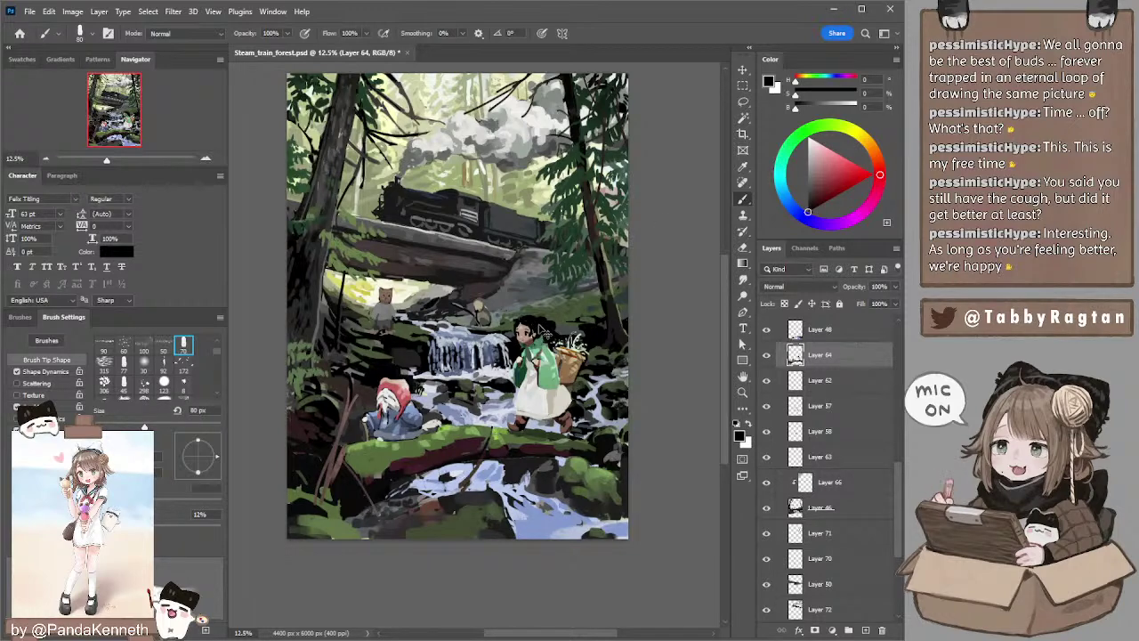
left_click(539, 327, "alt")
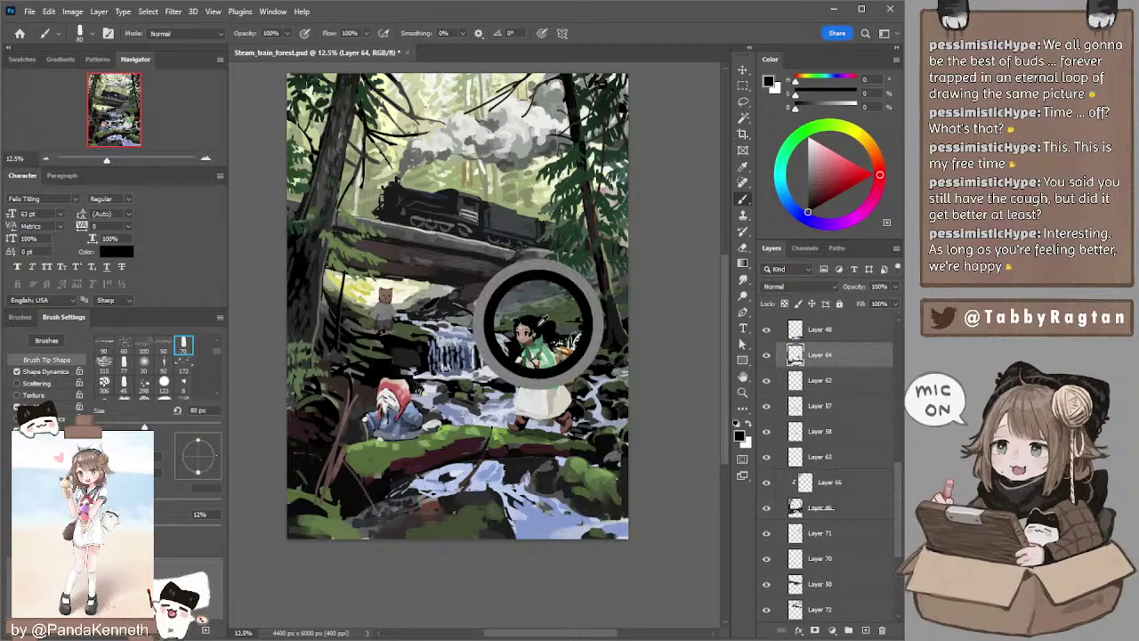
key("bracketleft")
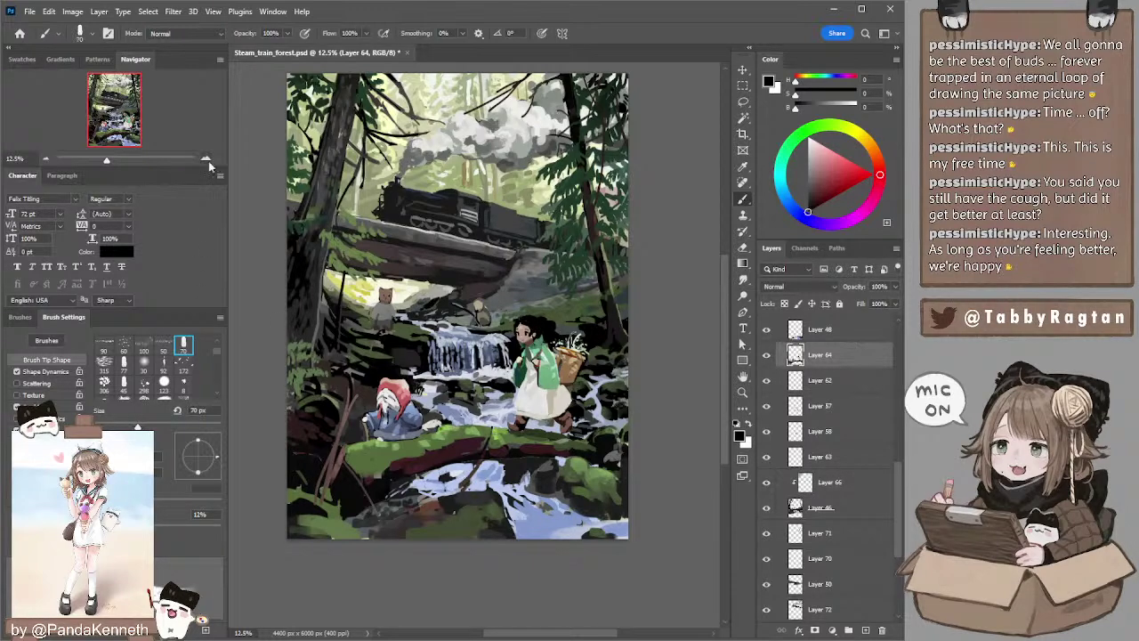
- Dab a sampled muted skin tone around the girl's chin and neck with a 50 px brush
key("ctrl+equal")
left_click(553, 334, "alt")
key("bracketleft")
key("bracketleft")
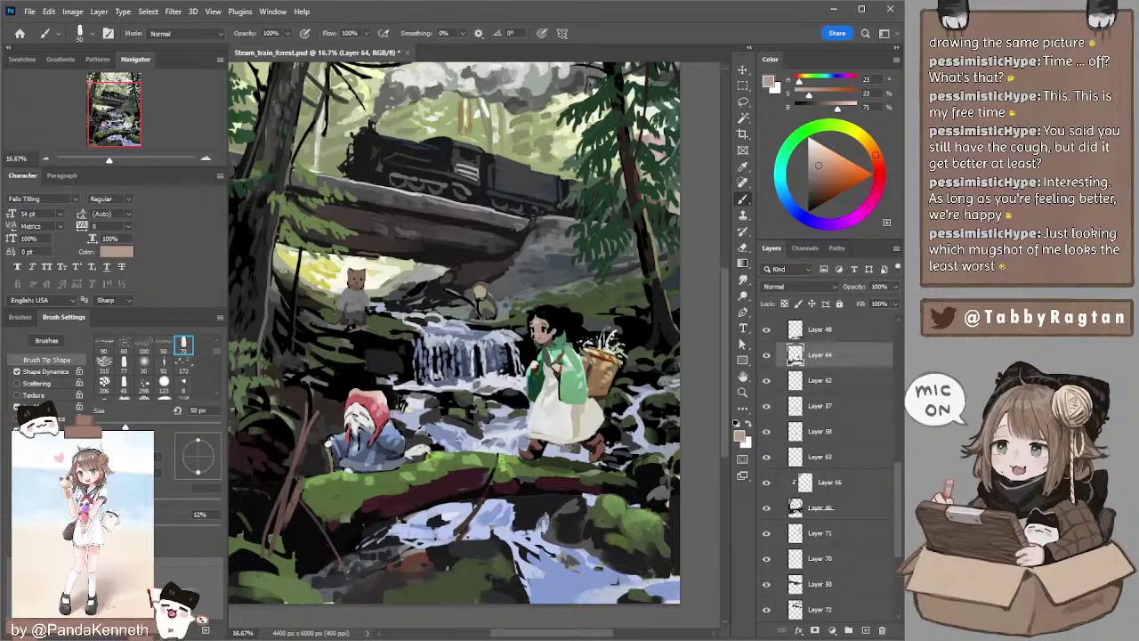
left_click(540, 347)
left_click(543, 348)
left_click(540, 344)
left_click(541, 348)
- Paint the train's tender on Layer 72 in sampled dark blue-grey at 50 px and trim it with a 60 px eraser
left_click_drag(691, 93, 690, 142)
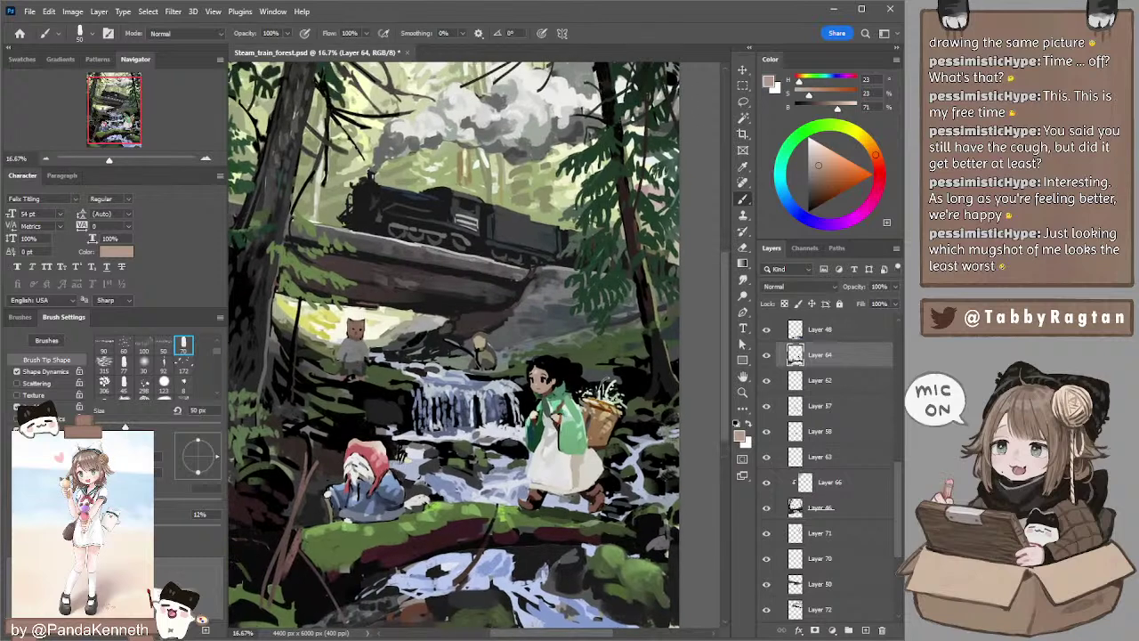
left_click(515, 235, "ctrl")
left_click(523, 218, "alt")
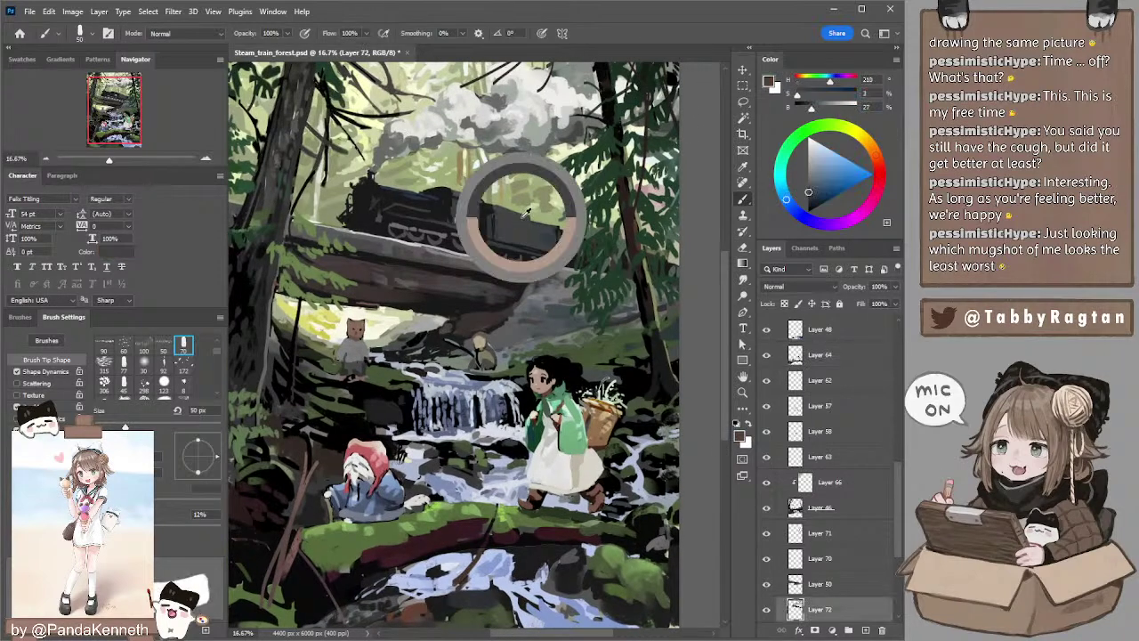
mouse_move(529, 218)
left_mouse_down()
mouse_move(556, 232)
mouse_move(548, 224)
left_mouse_up()
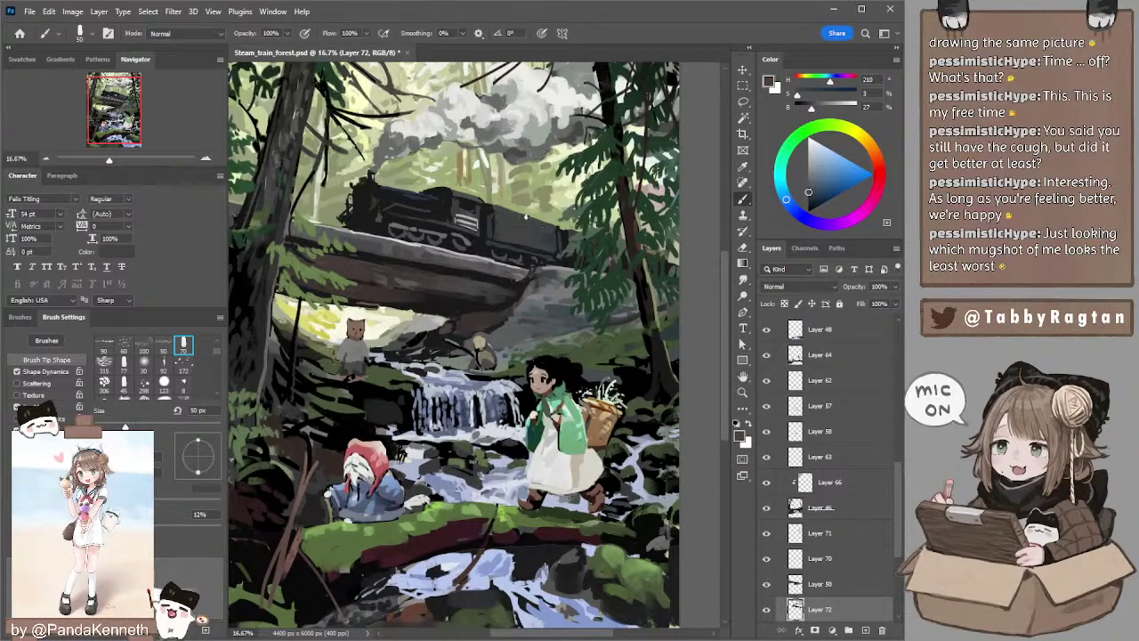
key("e")
key("]")
left_click_drag(569, 206, 571, 156)
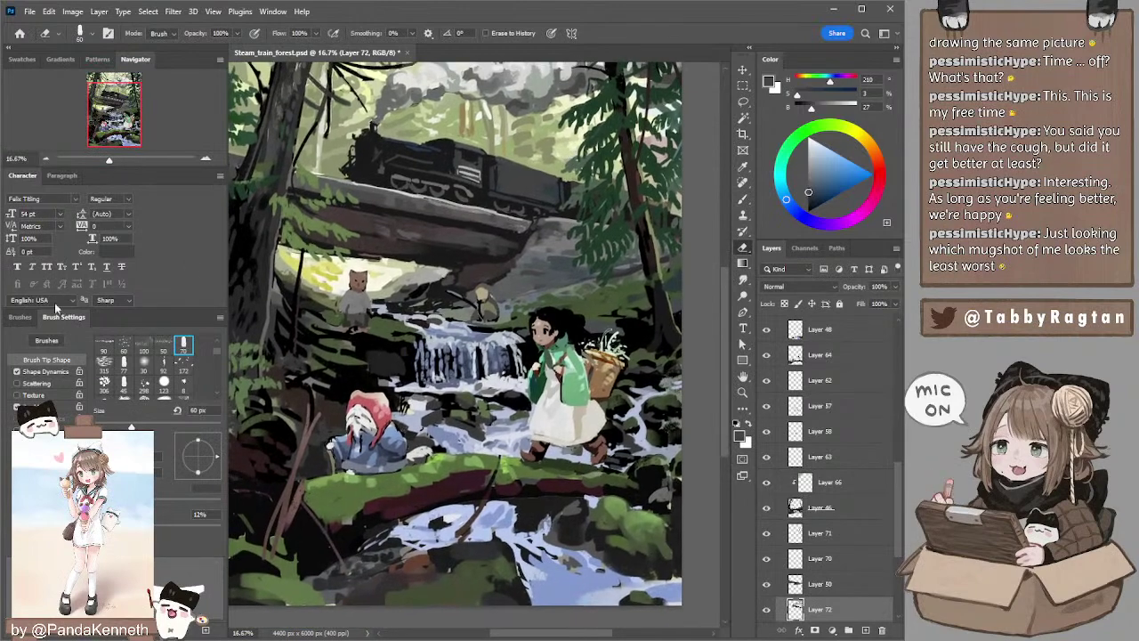
left_click(43, 157)
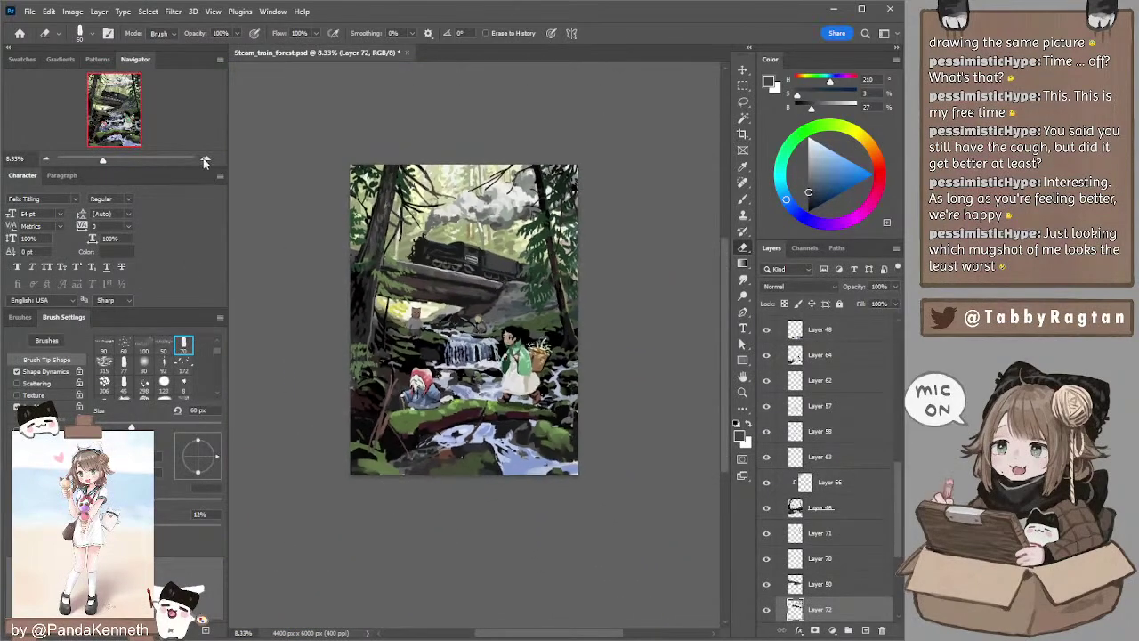
key("b")
left_click(531, 255, "alt")
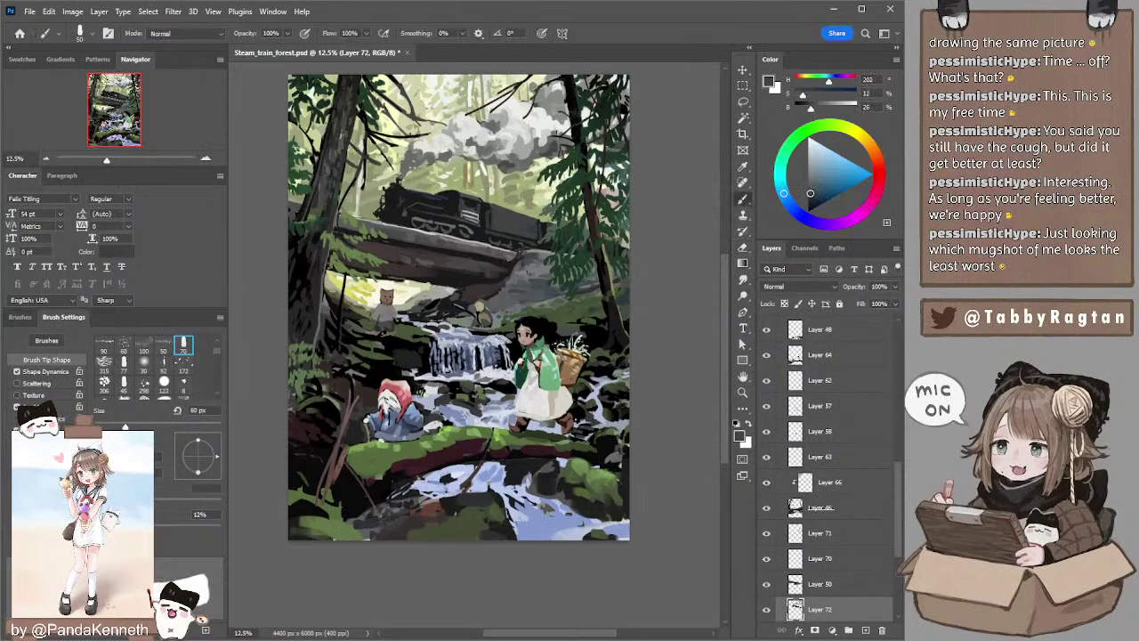
- Shade the bridge's underside on Layer 50 in sampled near-black, using brush sizes of 250 and 400 px
left_click(536, 283, "ctrl")
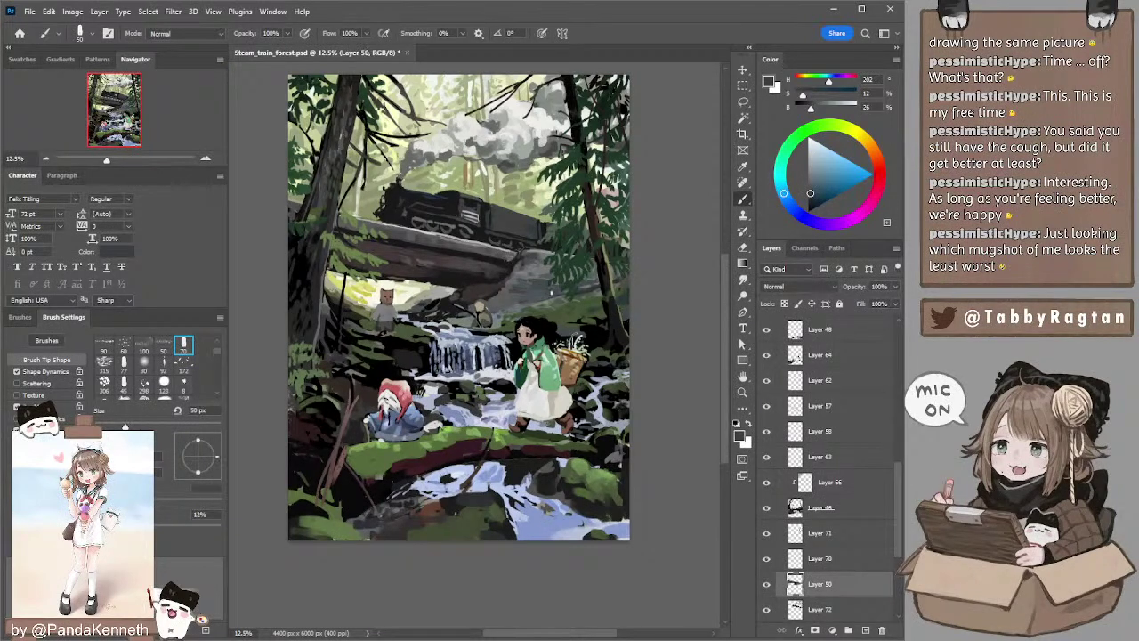
key("[")
key("period")
key("bracketleft")
left_click(450, 276, "alt")
left_click(124, 382)
left_click(183, 345)
key("bracketright")
key("bracketright")
key("bracketright")
key("bracketright")
key("bracketright")
key("bracketright")
key("bracketright")
key("bracketright")
key("bracketright")
key("bracketright")
key("bracketright")
key("bracketright")
key("bracketright")
key("bracketright")
key("bracketright")
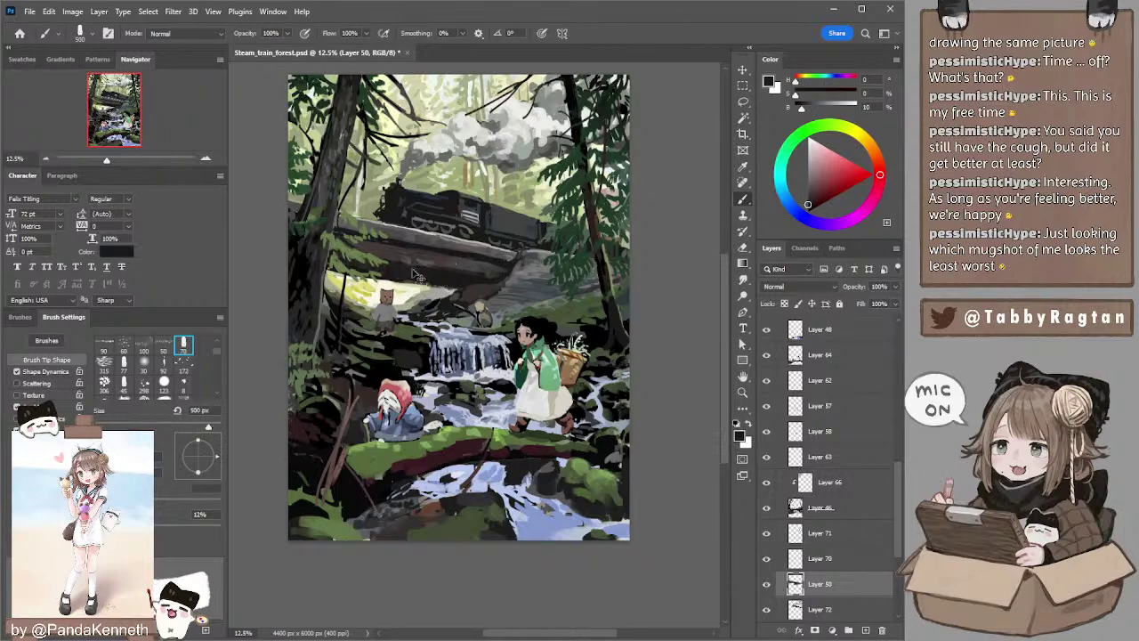
key("bracketleft")
key("bracketleft")
key("bracketleft")
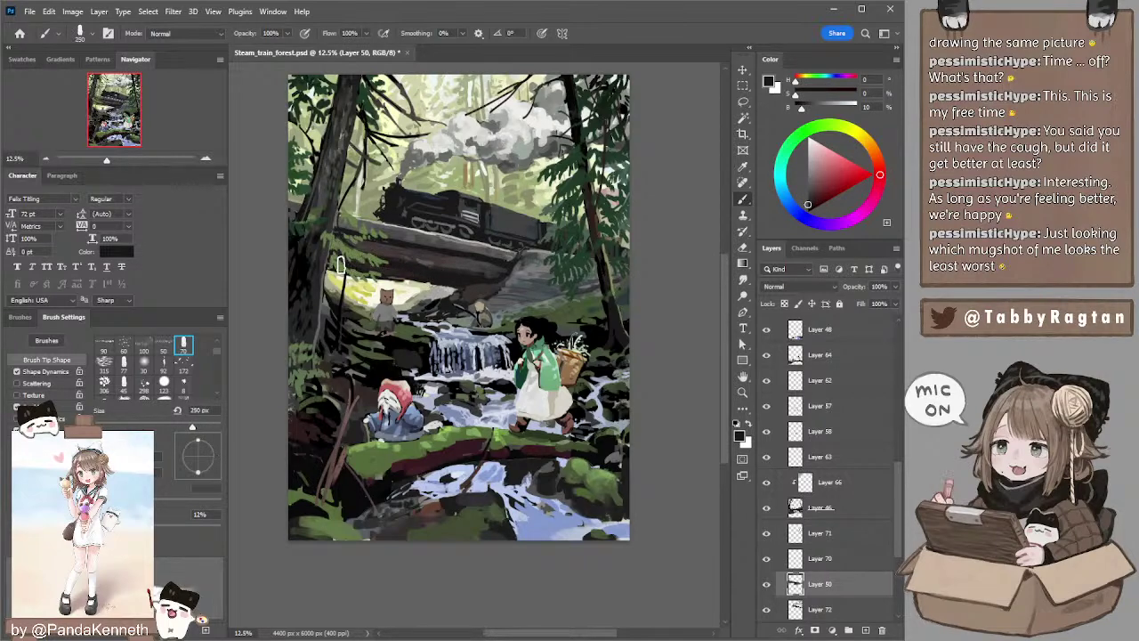
key("bracketright")
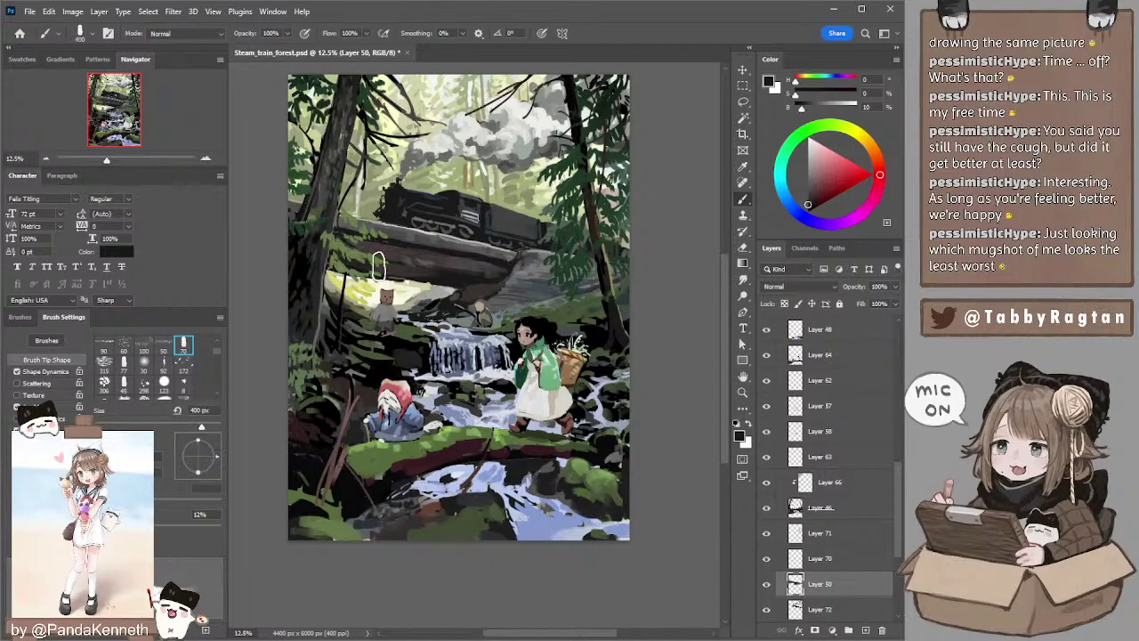
key("bracketright")
key("bracketright")
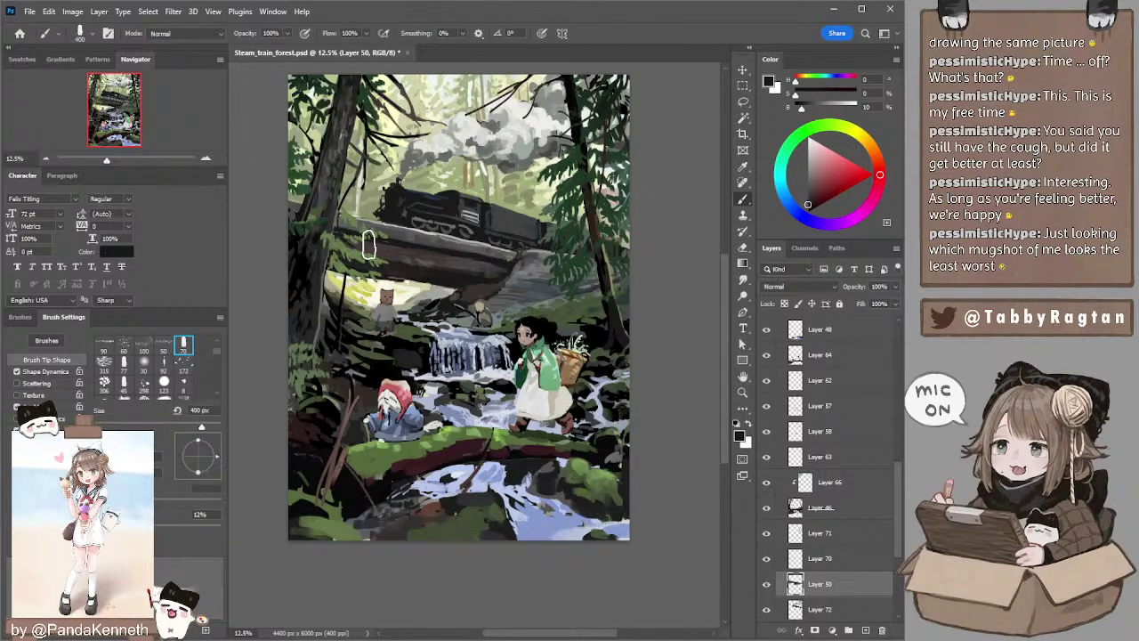
key("l")
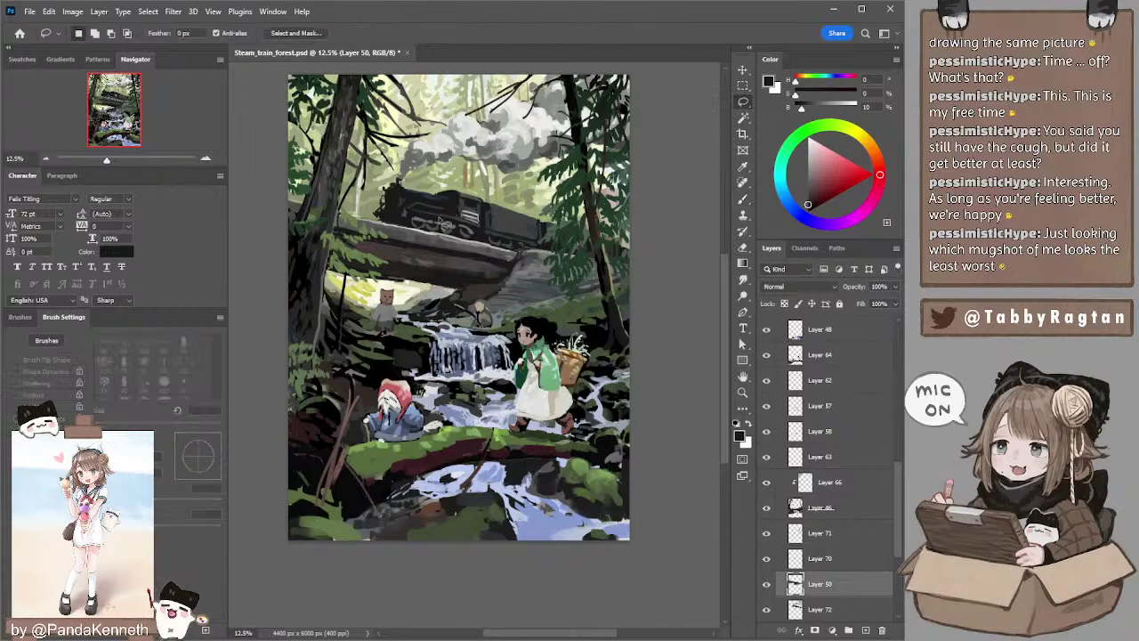
left_click(45, 161)
left_click(46, 160)
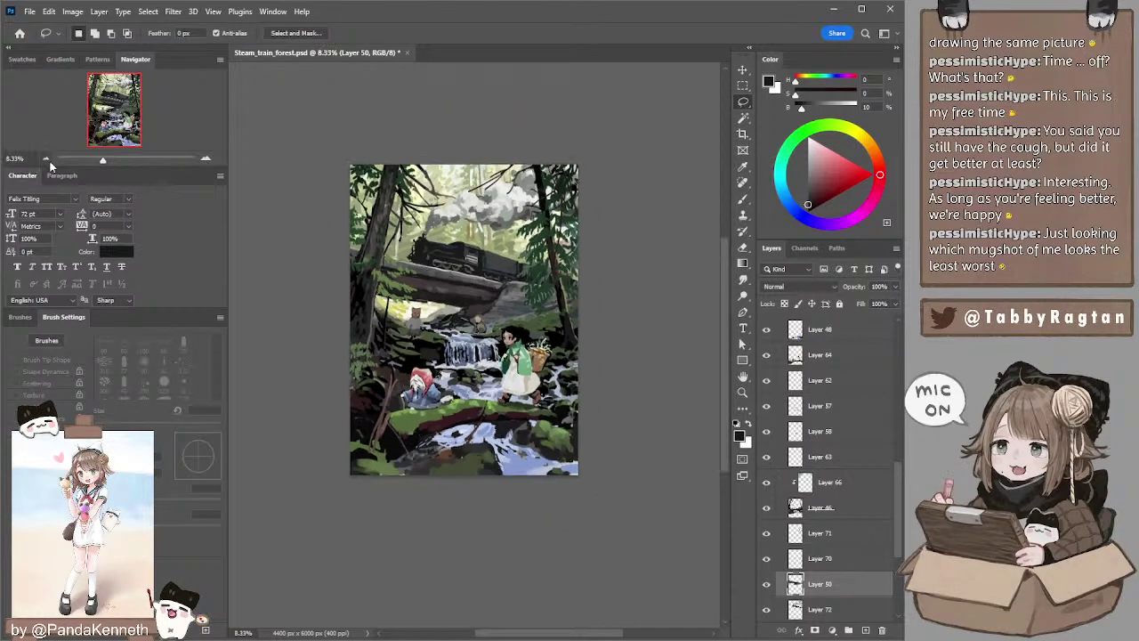
- Paint the mossy log's underside on Layer 64 in a sampled dark reddish-brown with a 175 px brush
left_click(460, 418, "ctrl")
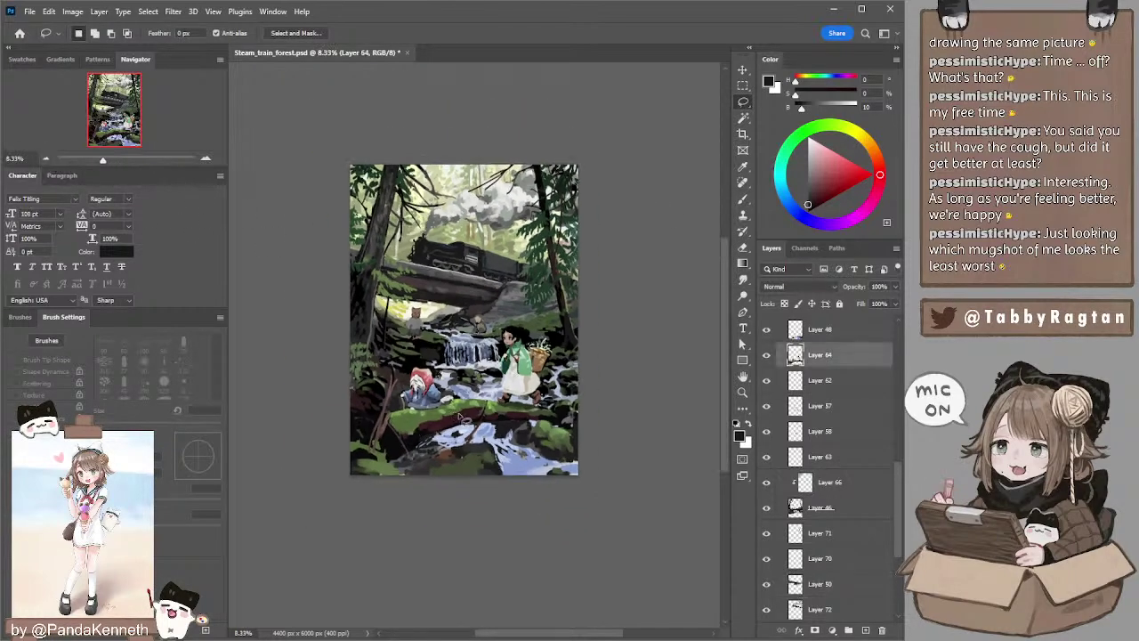
key("b")
left_click(472, 407, "alt")
left_click(812, 196)
left_click(878, 176)
key("bracketleft")
key("bracketleft")
key("bracketleft")
key("bracketleft")
key("bracketleft")
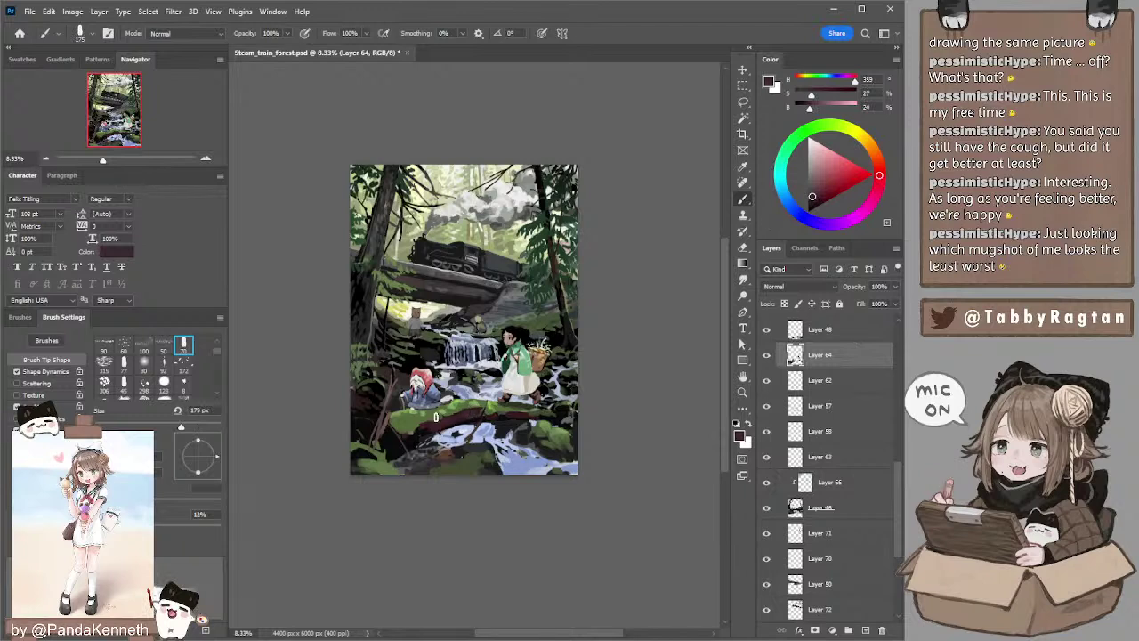
- Paint moss on the fallen log on Layer 64 in sampled mid and dark greens, varying the brush size from 175 px
left_click(431, 415, "alt")
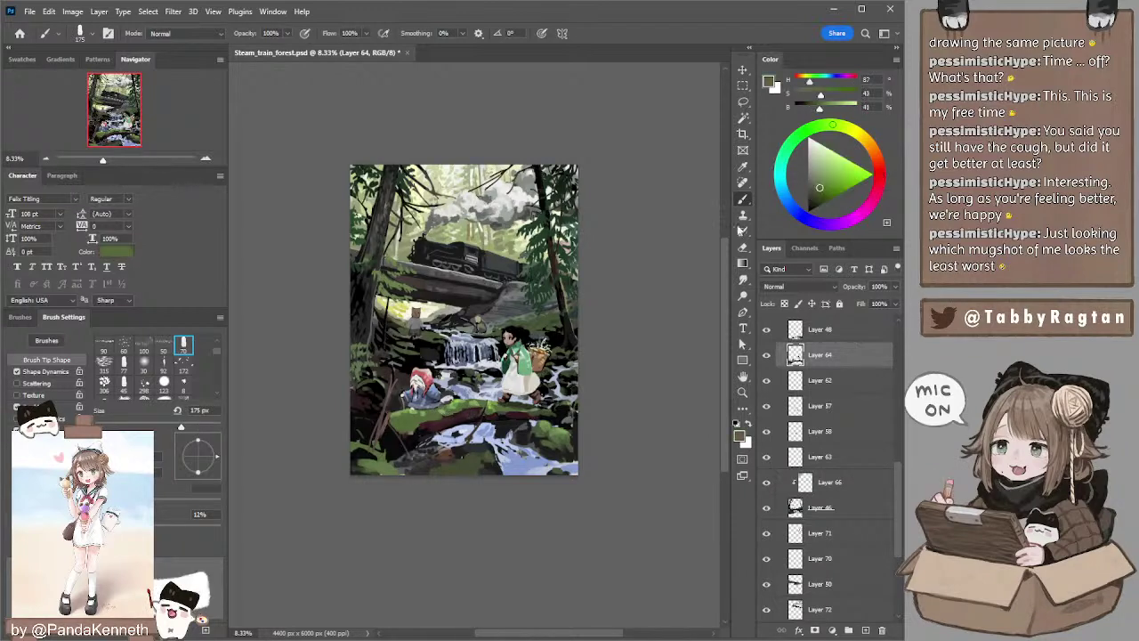
left_click(407, 440, "alt")
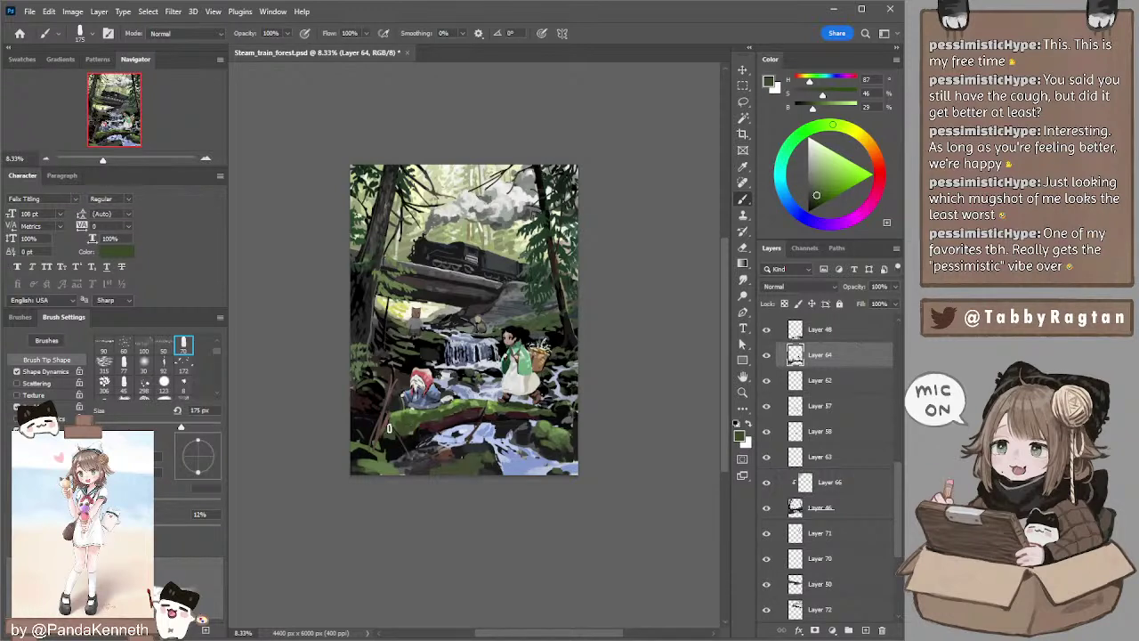
key("bracketleft")
key("bracketleft")
key("bracketleft")
key("bracketleft")
key("bracketleft")
key("bracketright")
key("bracketright")
key("bracketright")
key("bracketright")
key("bracketleft")
key("bracketleft")
- Touch up the girl's cape on Layer 64 in sampled light green at 80 and 70 px, and lasso a small part of it
left_click(538, 381, "alt")
key("bracketleft")
key("bracketleft")
left_click(534, 363, "alt")
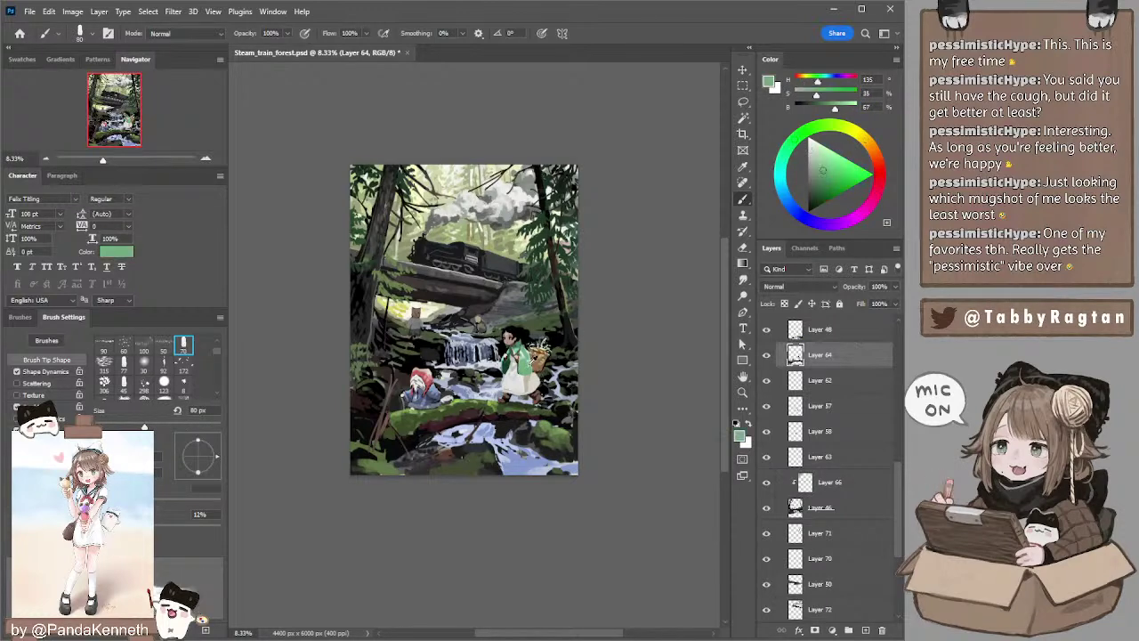
key("bracketleft")
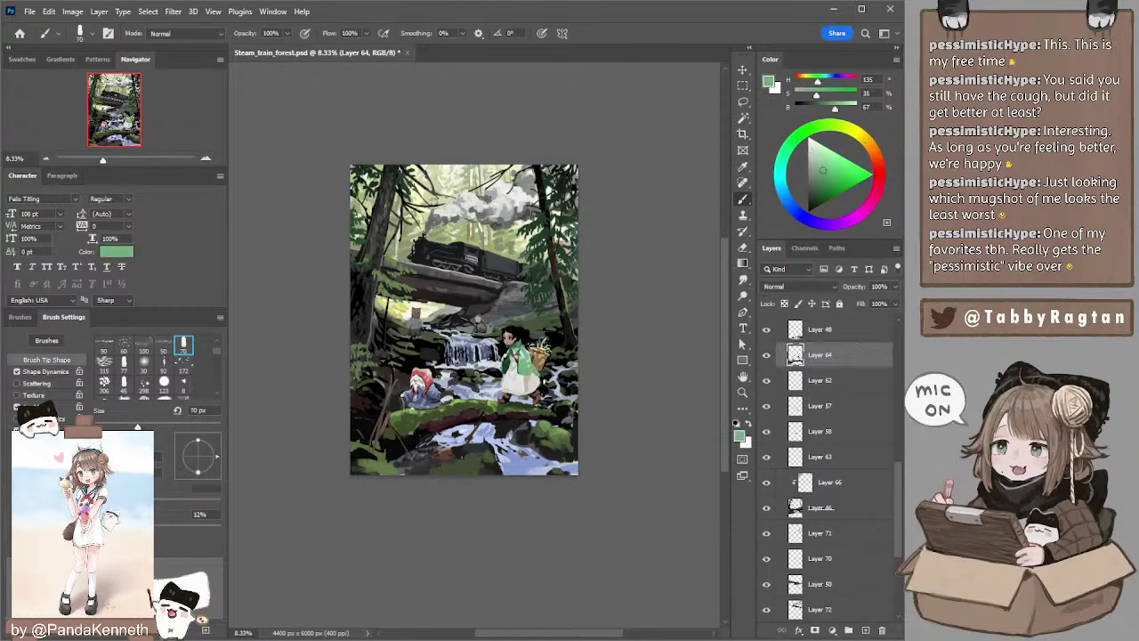
key("l")
mouse_move(511, 354)
left_mouse_down()
mouse_move(506, 345)
mouse_move(538, 328)
mouse_move(539, 345)
mouse_move(510, 354)
left_mouse_up()
key("ctrl+d")
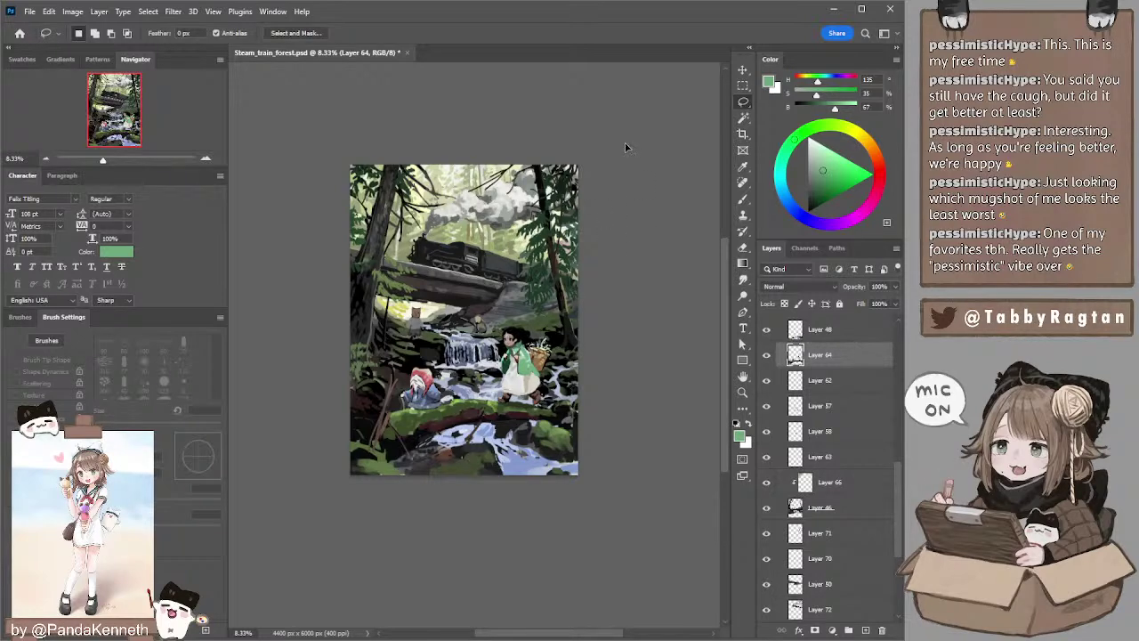
- Touch up the red-hooded figure on Layer 64 with black and sampled red at 70 px, and adjust a lassoed part of it
key("b")
key("d")
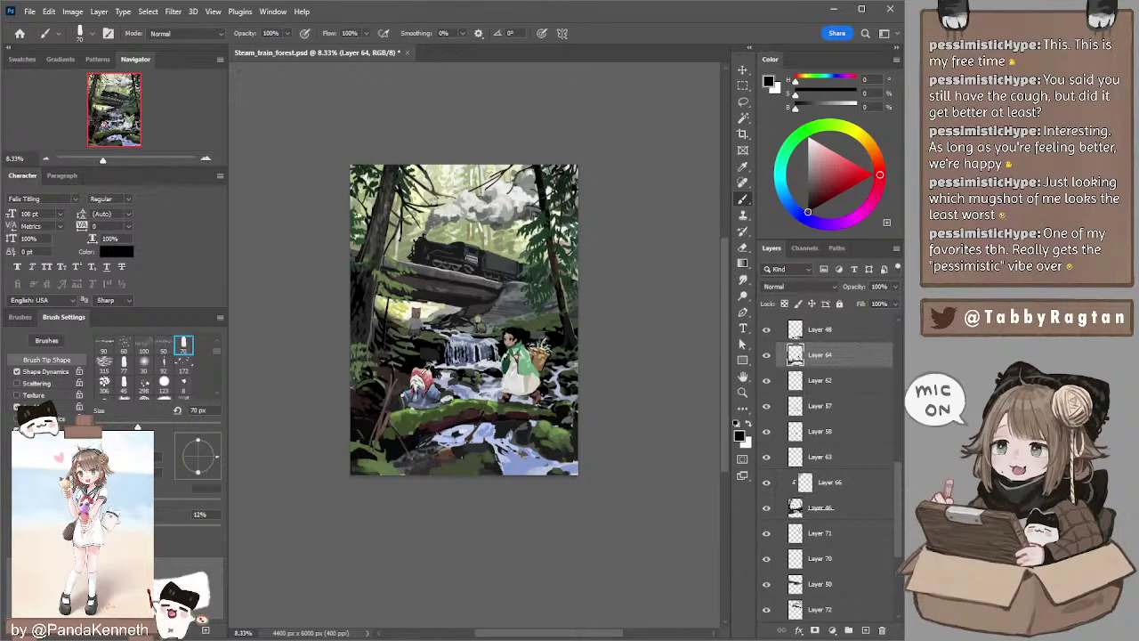
left_click(428, 381, "alt")
key("l")
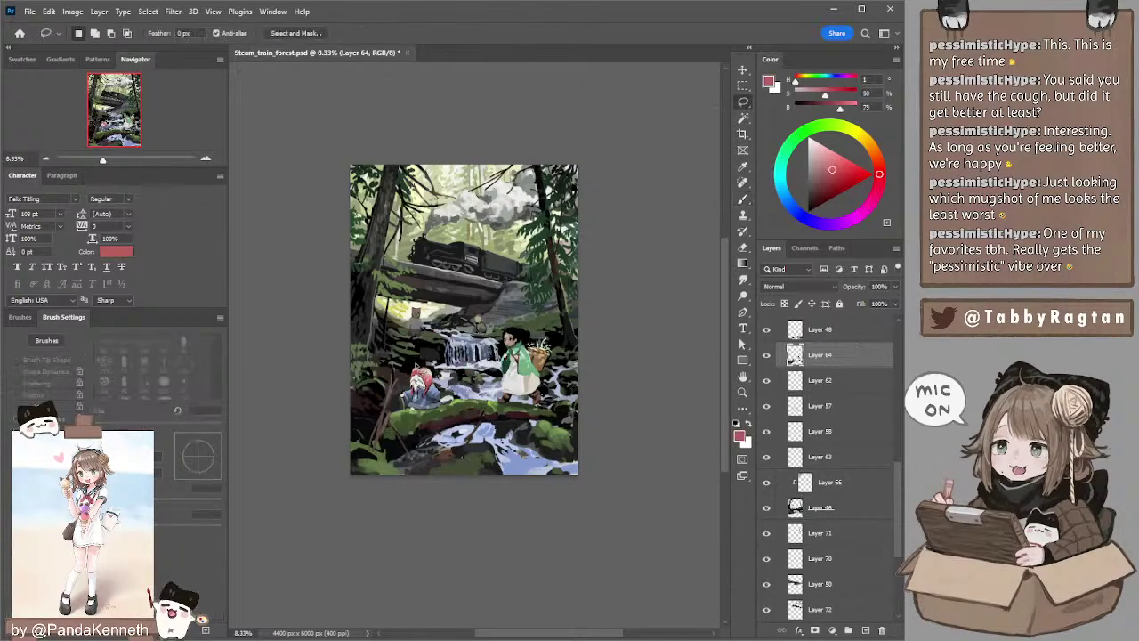
mouse_move(422, 415)
left_mouse_down()
mouse_move(397, 403)
mouse_move(457, 381)
mouse_move(451, 409)
mouse_move(423, 414)
left_mouse_up()
key("i")
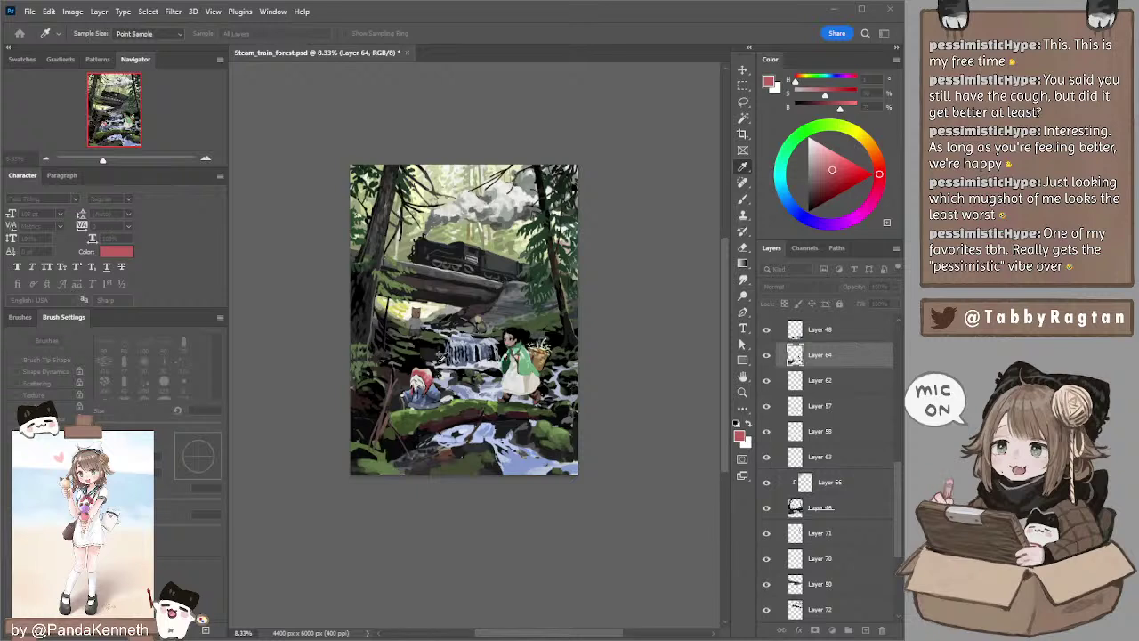
key("l")
key("i")
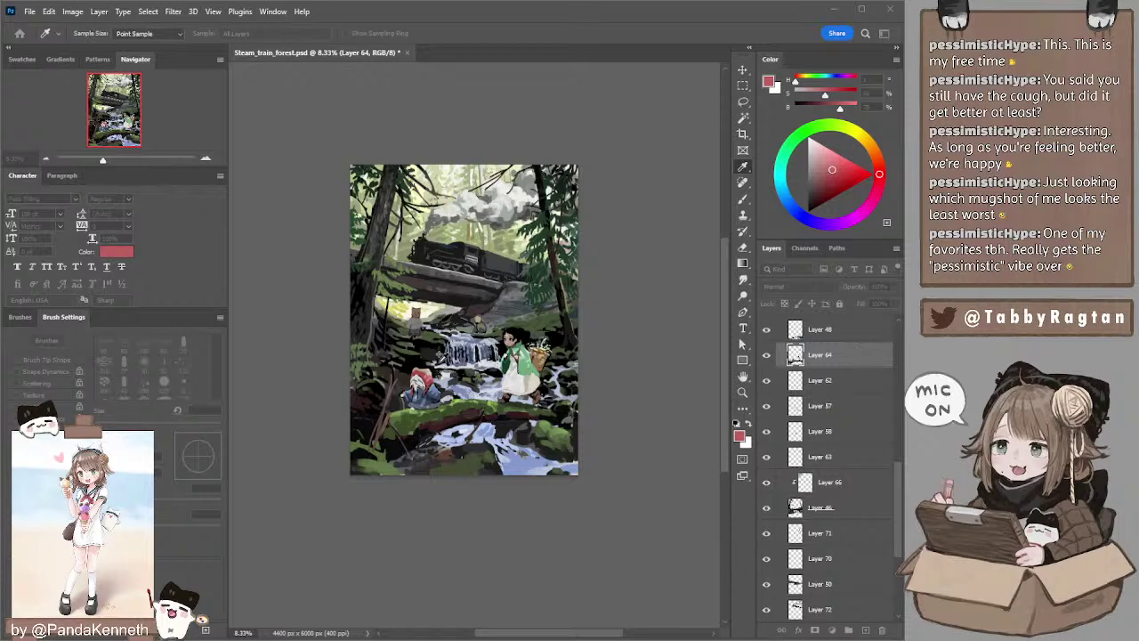
key("l")
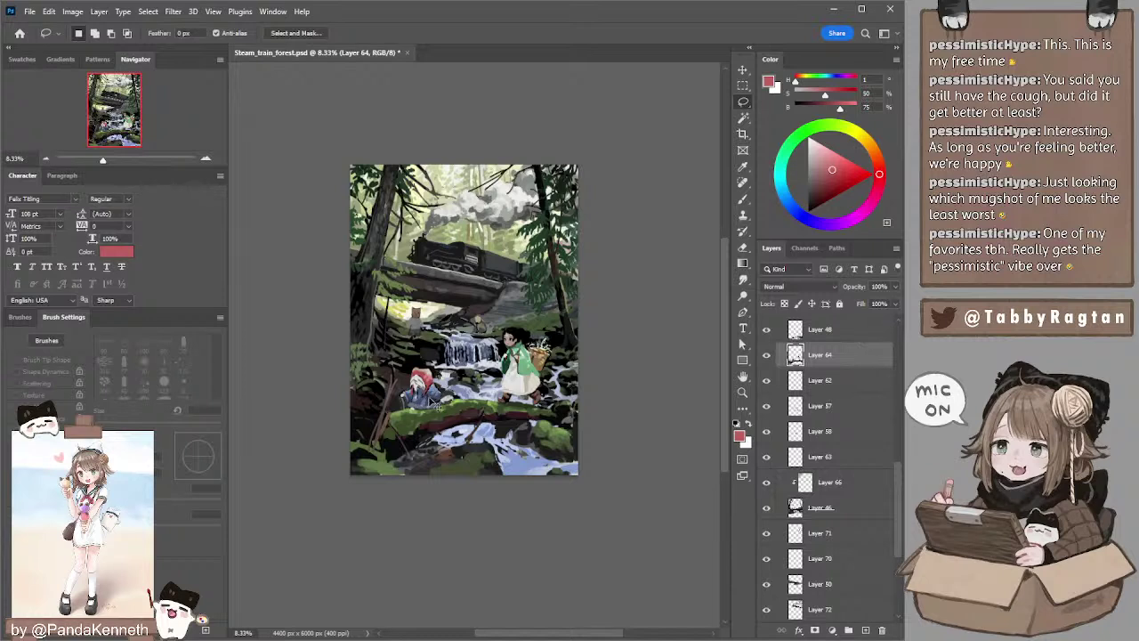
- Refine the figure's hood in sampled darker red at 90 px and in a warmer red of hue 11 at 50 px
key("b")
left_click(425, 373, "alt")
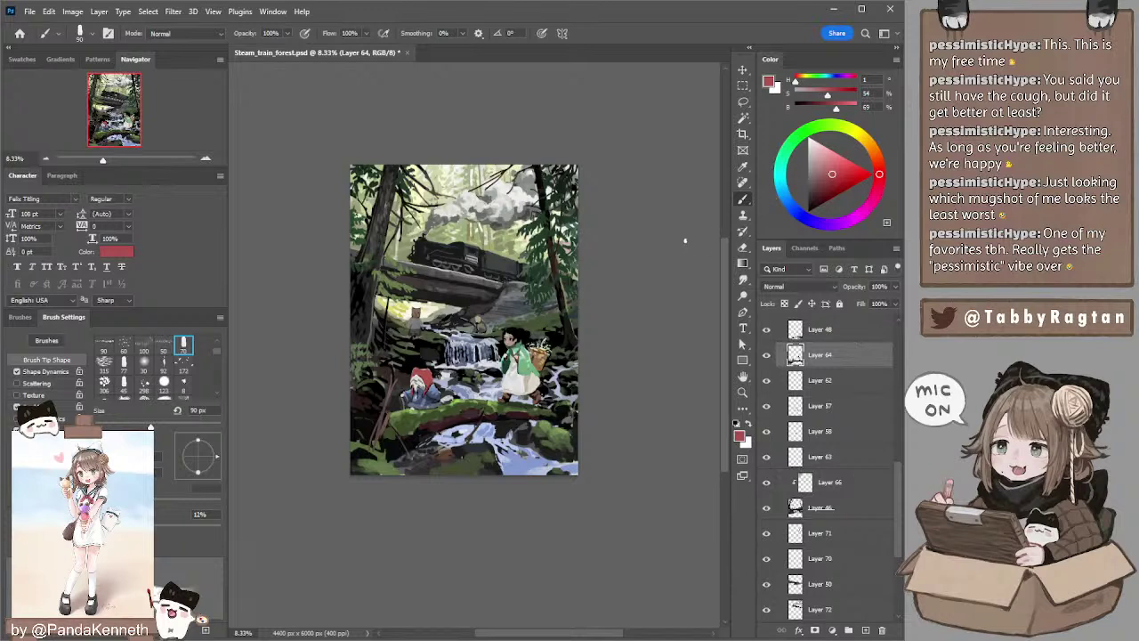
left_click_drag(880, 175, 878, 165)
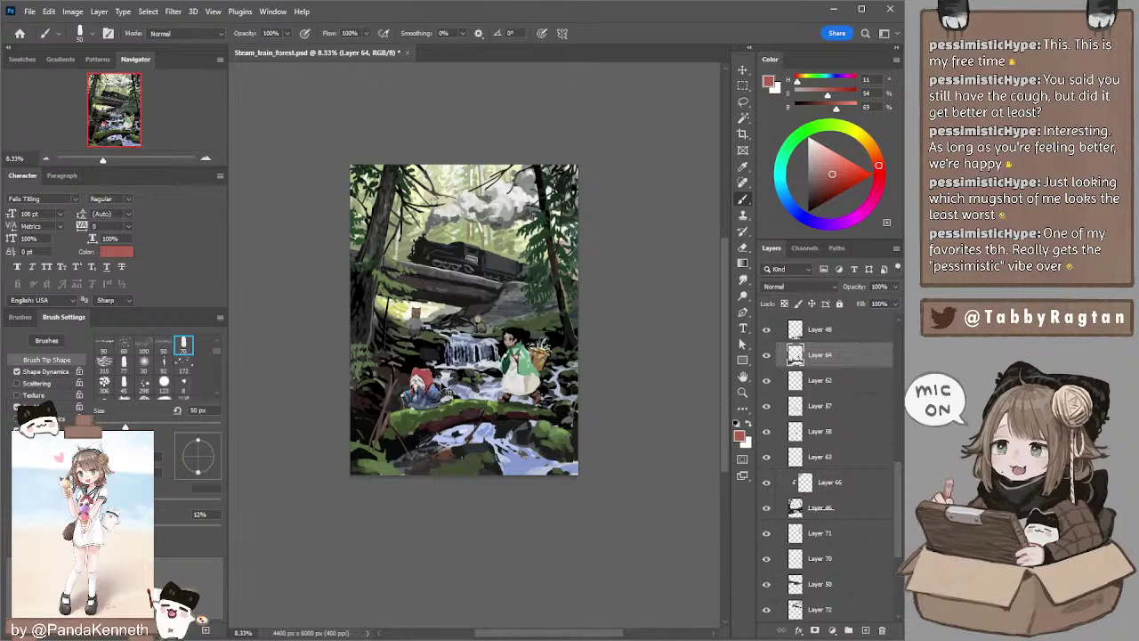
- Repaint the rocks and water beside the hooded figure on Layer 46 in sampled dark grey and pale blue-grey at 50 and 125 px
left_click(442, 380, "ctrl")
left_click(443, 381, "alt")
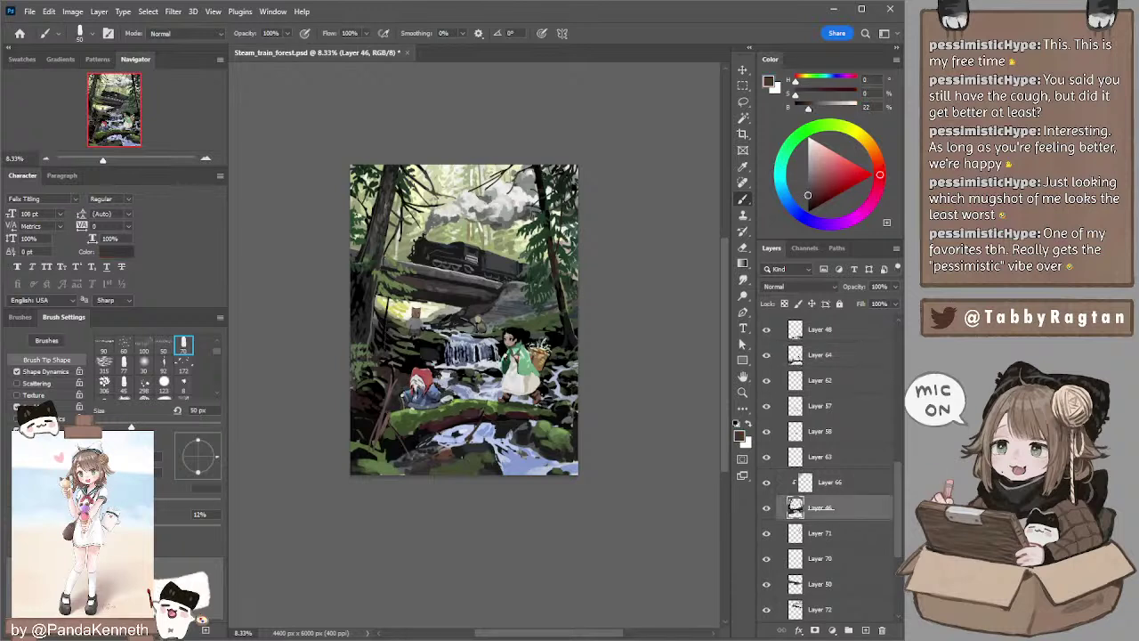
key("e")
key("b")
left_click(442, 381, "alt")
key("e")
key("b")
key("]")
key("]")
key("]")
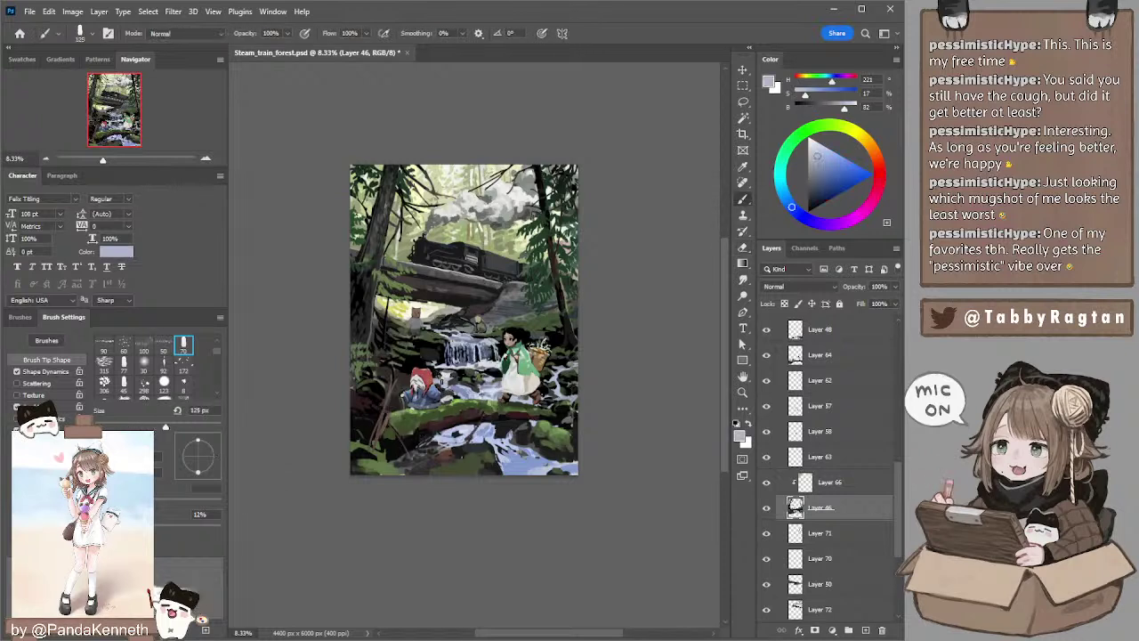
left_click(441, 384, "alt")
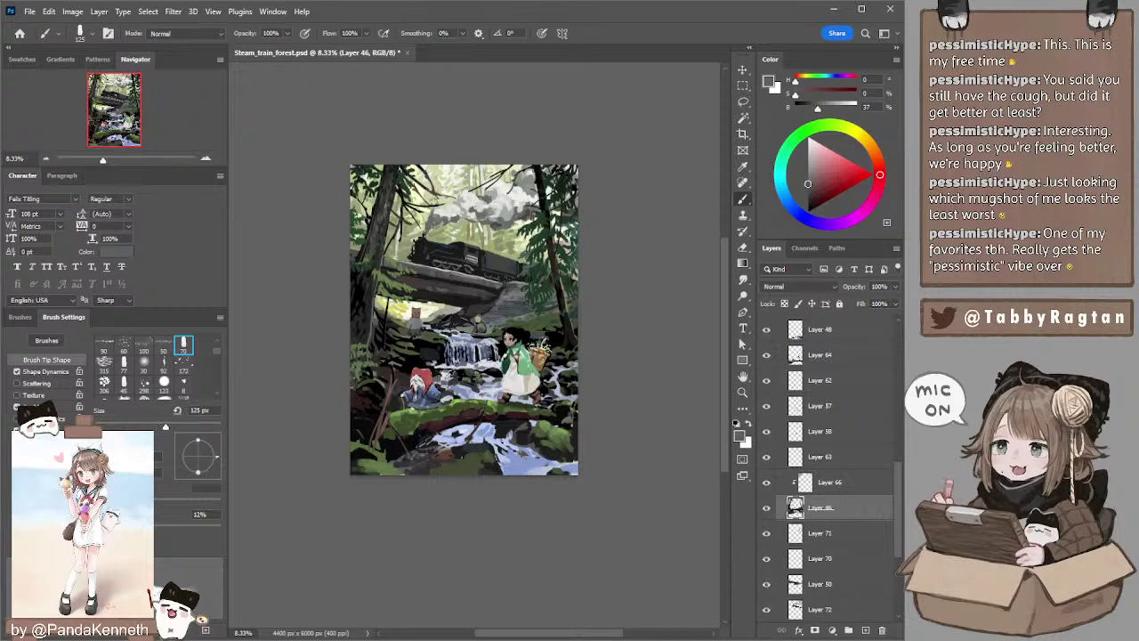
- Add water highlights beside the hooded figure on Layer 46 in sampled pale blue-grey and near-white with a 70 px brush
left_click(447, 375, "alt")
key("[")
key("[")
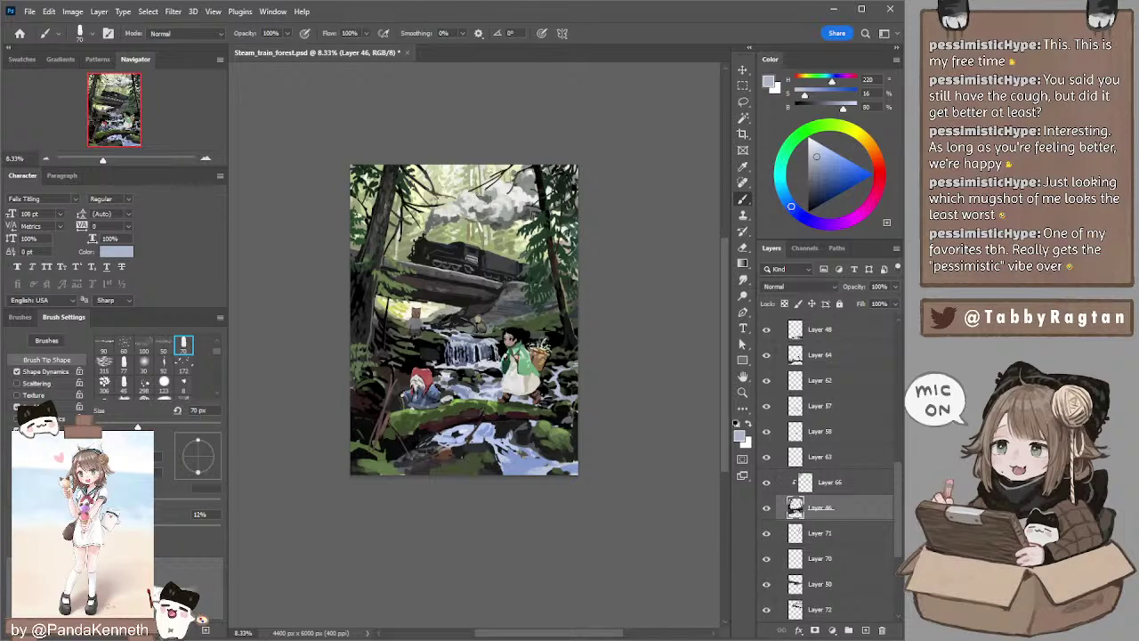
left_click(445, 379, "alt")
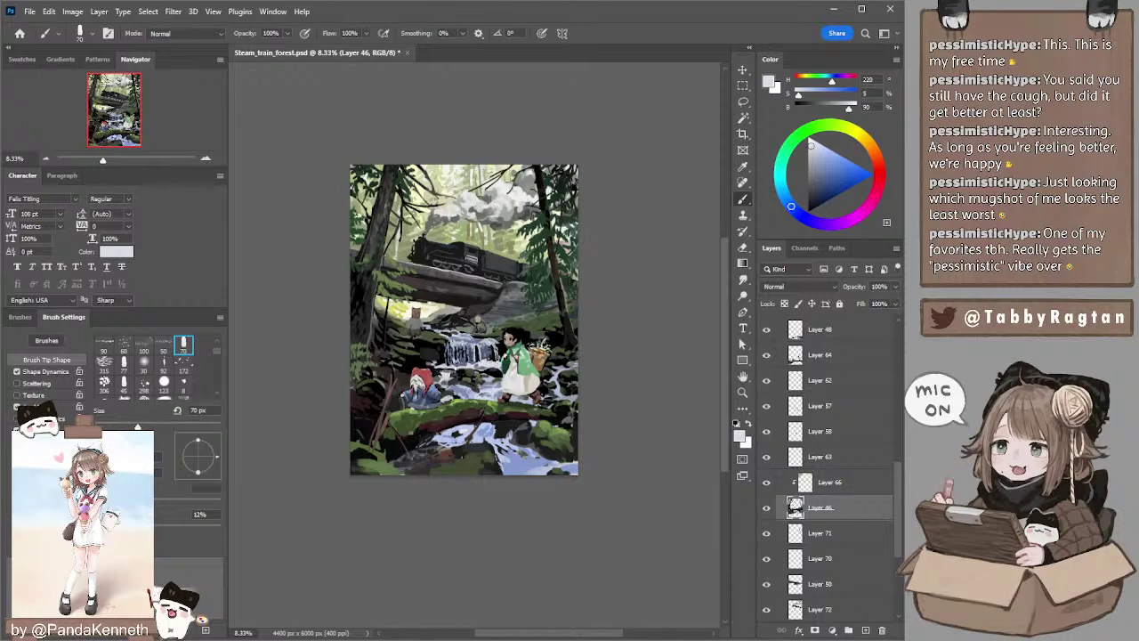
- Paint the mossy log below the hooded figure on Layer 64 in sampled dark green with a 125 px brush
left_click_drag(544, 260, 561, 284)
left_click(203, 159)
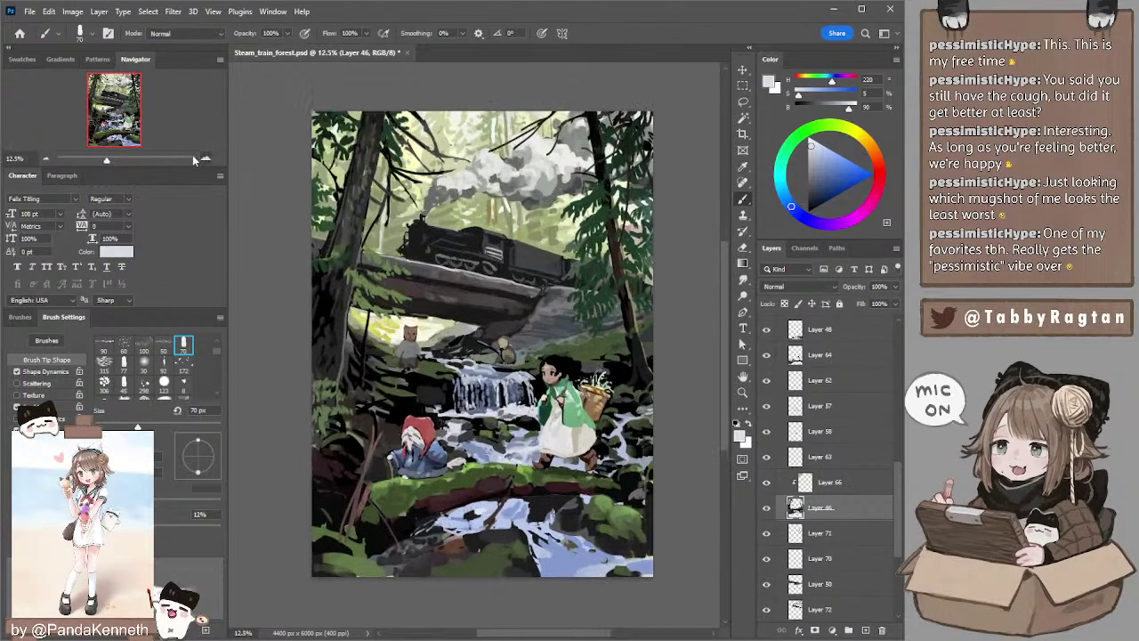
left_click(45, 158)
key("l")
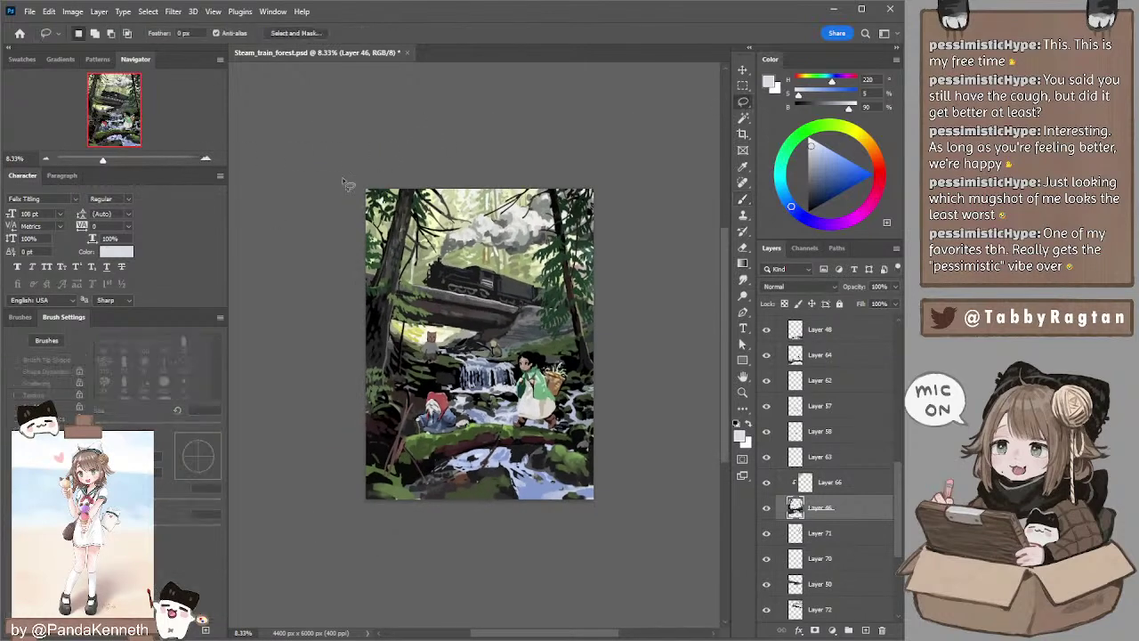
left_click(205, 159)
left_click_drag(354, 226, 349, 217)
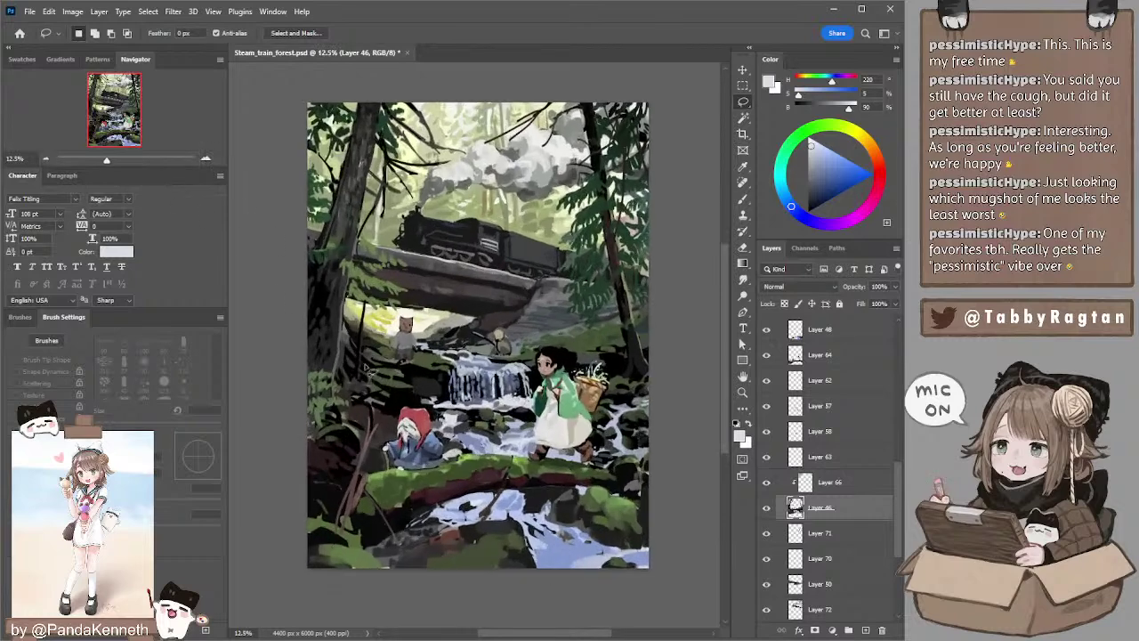
left_click(419, 482, "ctrl")
key("b")
left_click(419, 482, "alt")
key("bracketright")
key("bracketright")
key("bracketright")
key("bracketright")
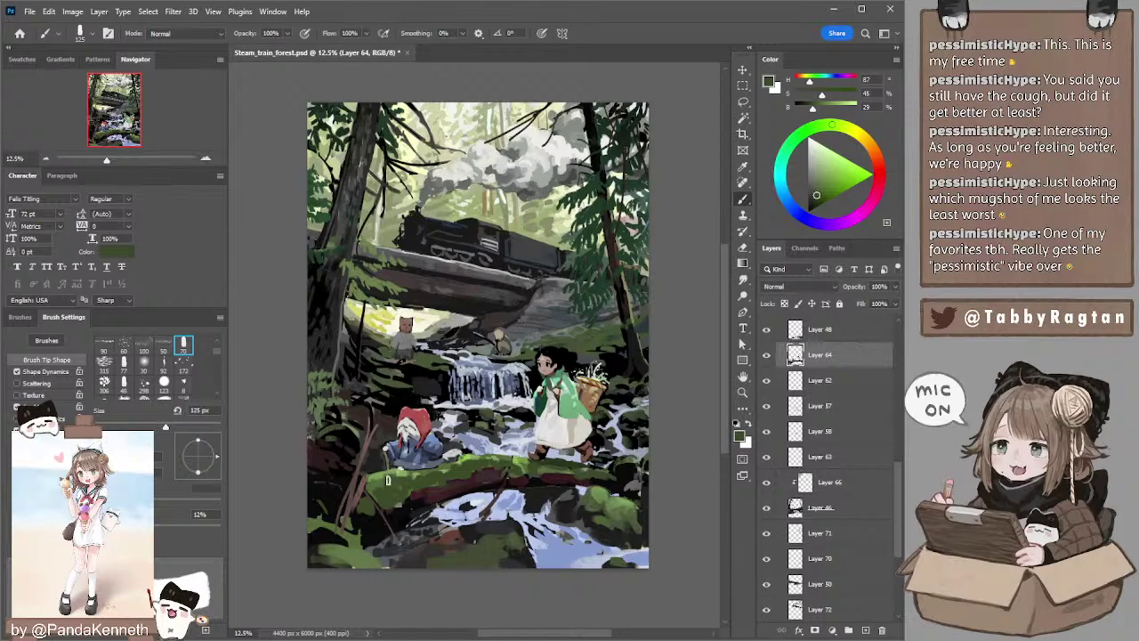
- Paint foliage along the dark bank beside the hooded figure on Layer 46 in sampled muted green at 80 px
left_click(44, 158)
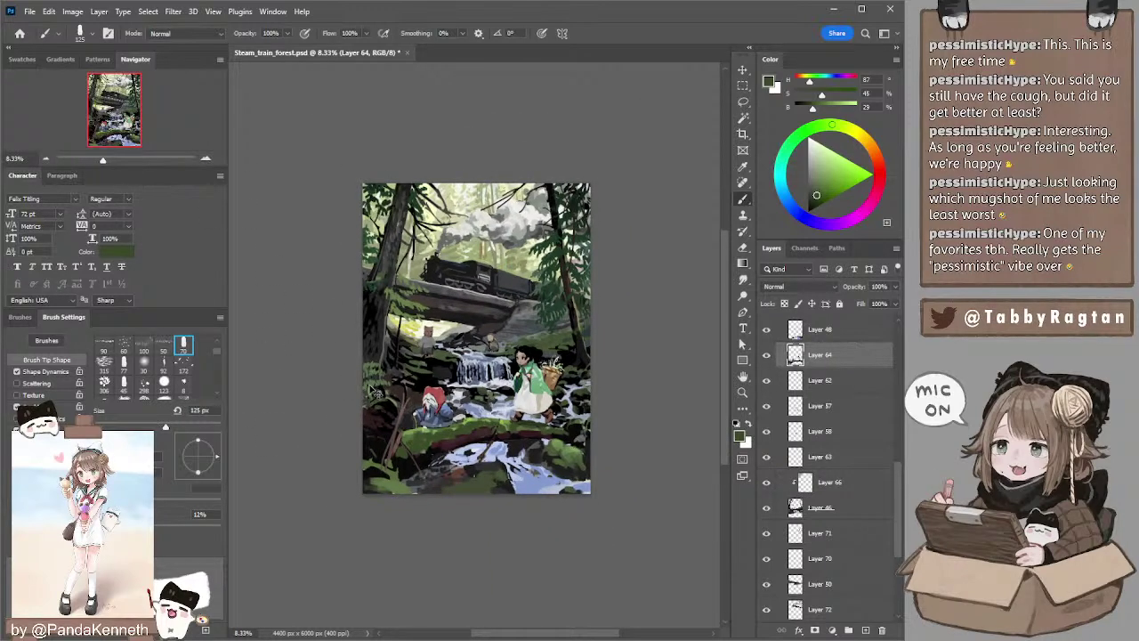
left_click(374, 388, "ctrl")
left_click(378, 377, "alt")
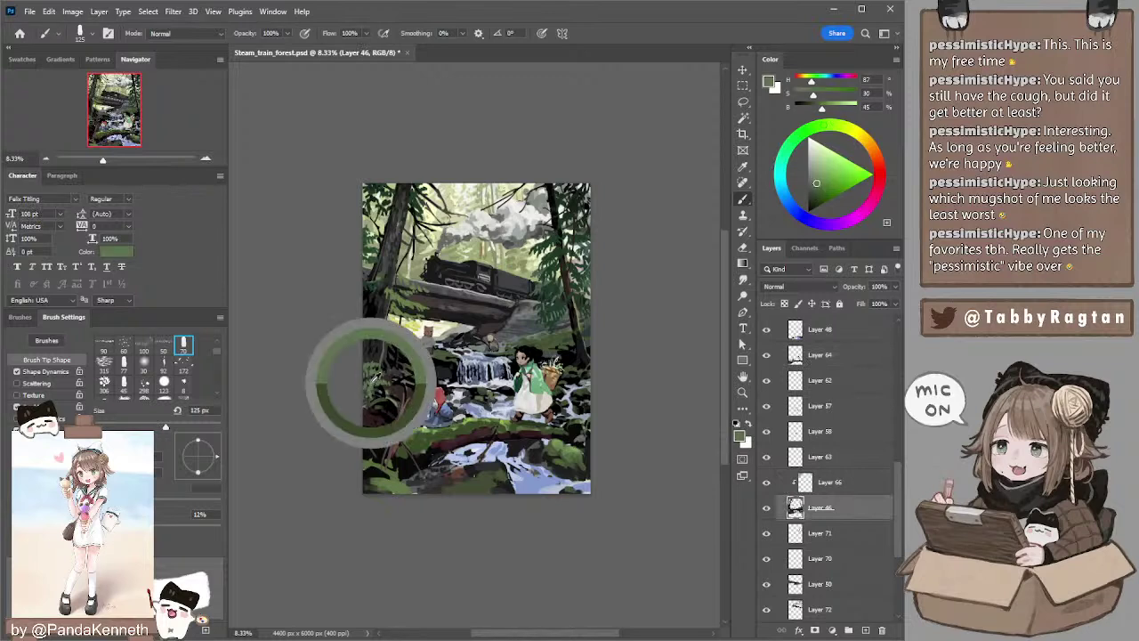
key("bracketleft")
key("bracketleft")
key("bracketleft")
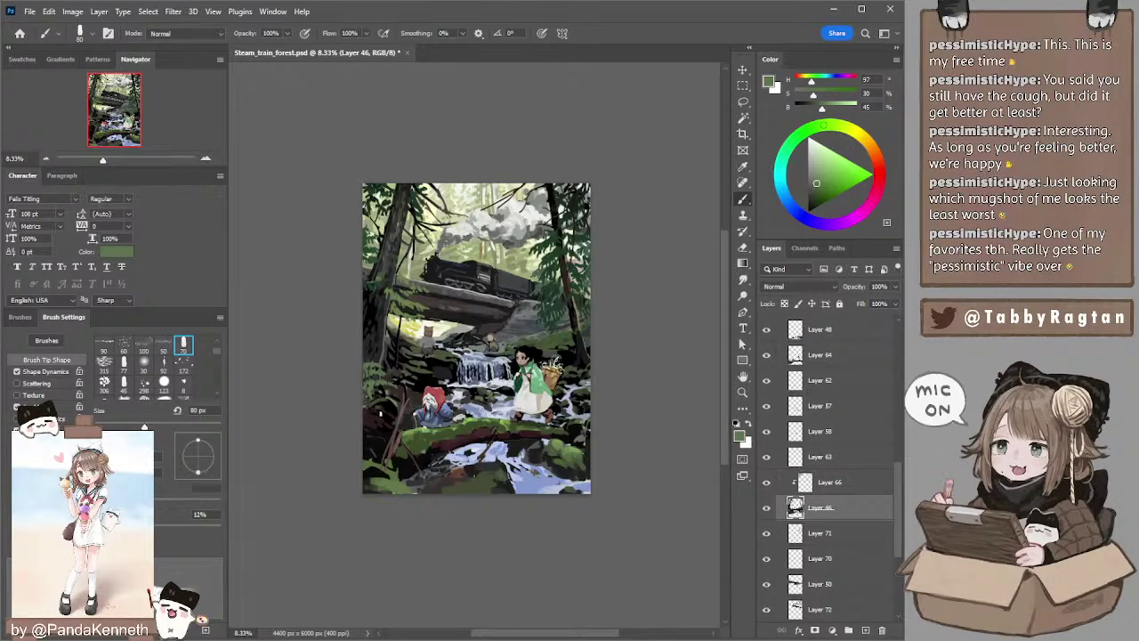
- Paint the foreground moss in the lower-left corner of the picture on Layer 64 in sampled green with a 90 px brush
left_click(395, 462, "ctrl")
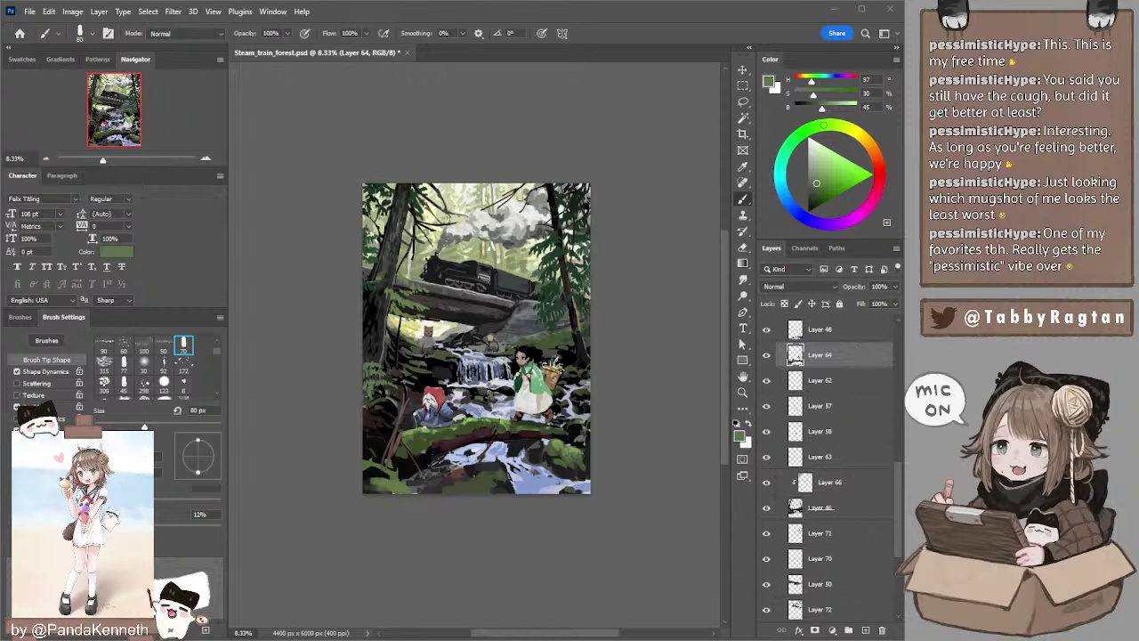
key("ctrl+z")
key("ctrl+shift+z")
left_click(372, 460, "alt")
key("bracketright")
key("bracketright")
key("bracketright")
key("bracketright")
key("bracketleft")
key("bracketleft")
key("bracketleft")
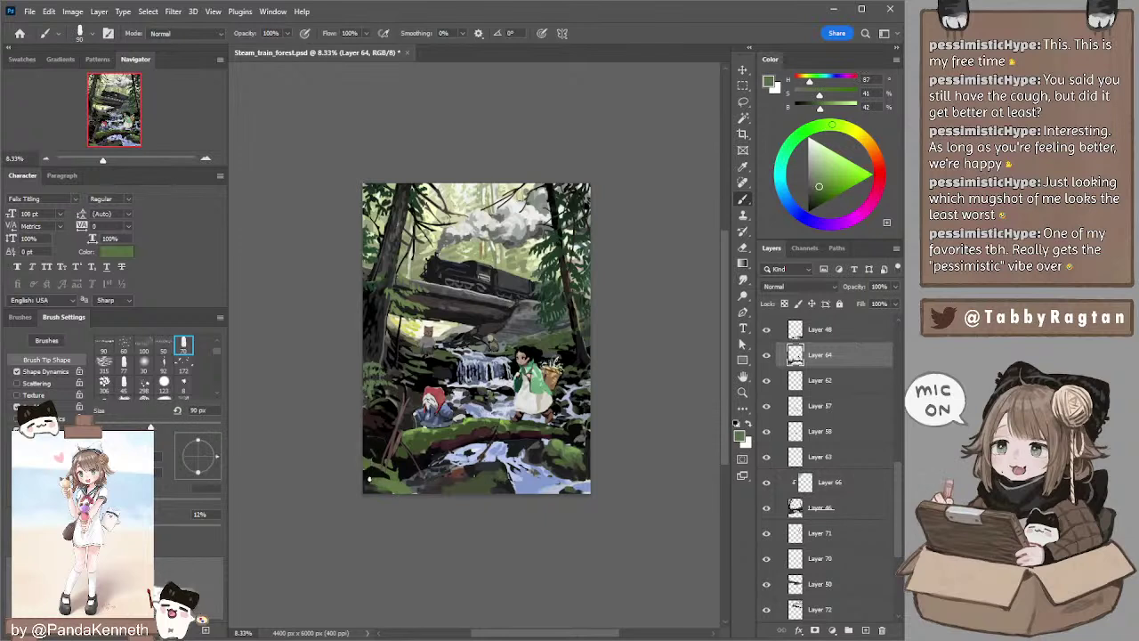
- Shade the foreground bank below the log on Layer 48 in sampled black and near-black, enlarging the brush to 300 px
key("alt+bracketright")
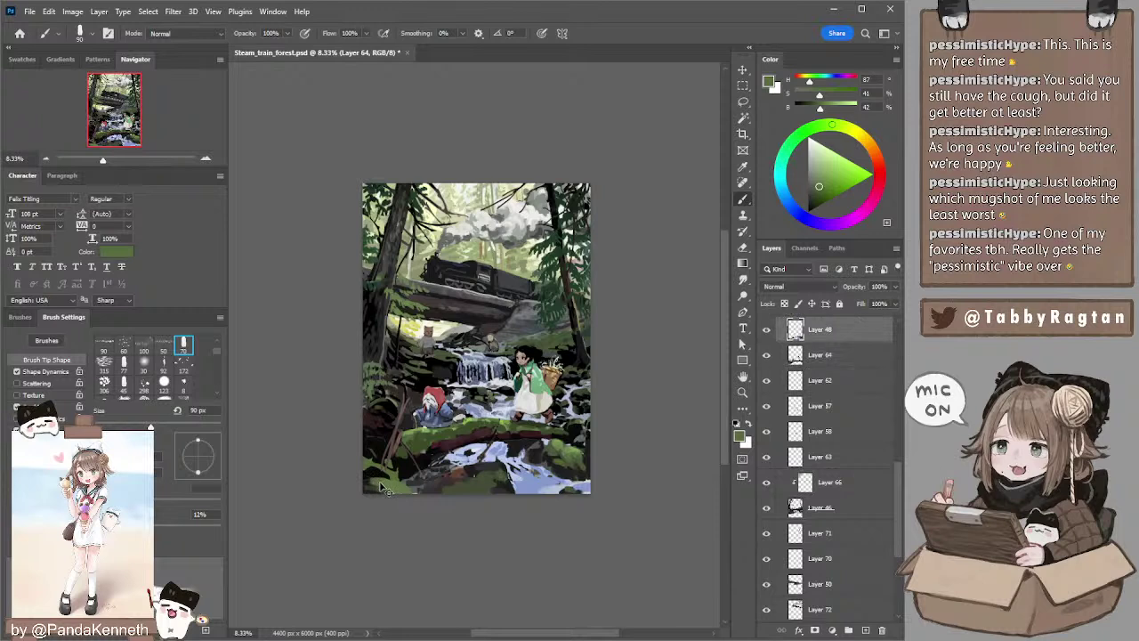
left_click(383, 468, "alt")
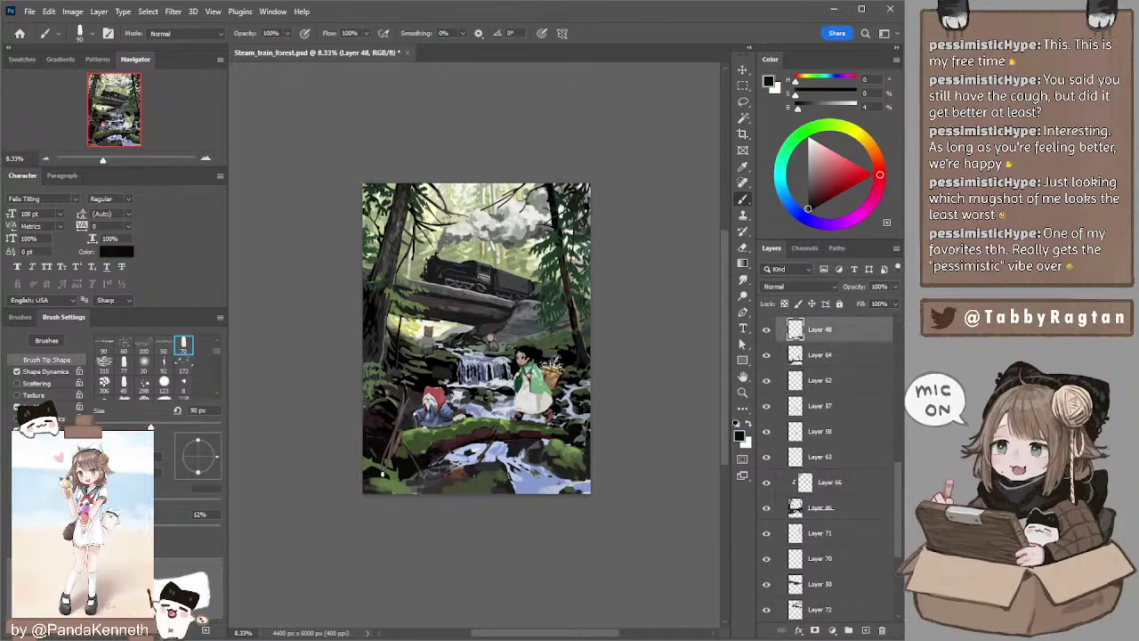
key("bracketright")
key("bracketright")
key("bracketright")
key("bracketright")
key("bracketright")
key("bracketleft")
key("bracketleft")
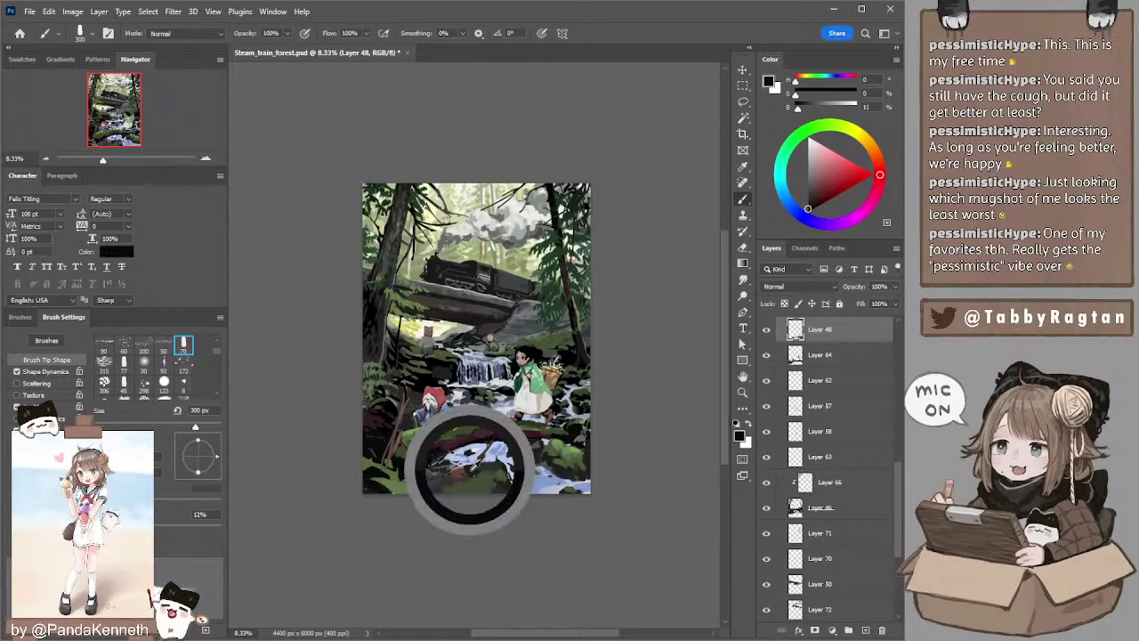
left_click(475, 466, "alt")
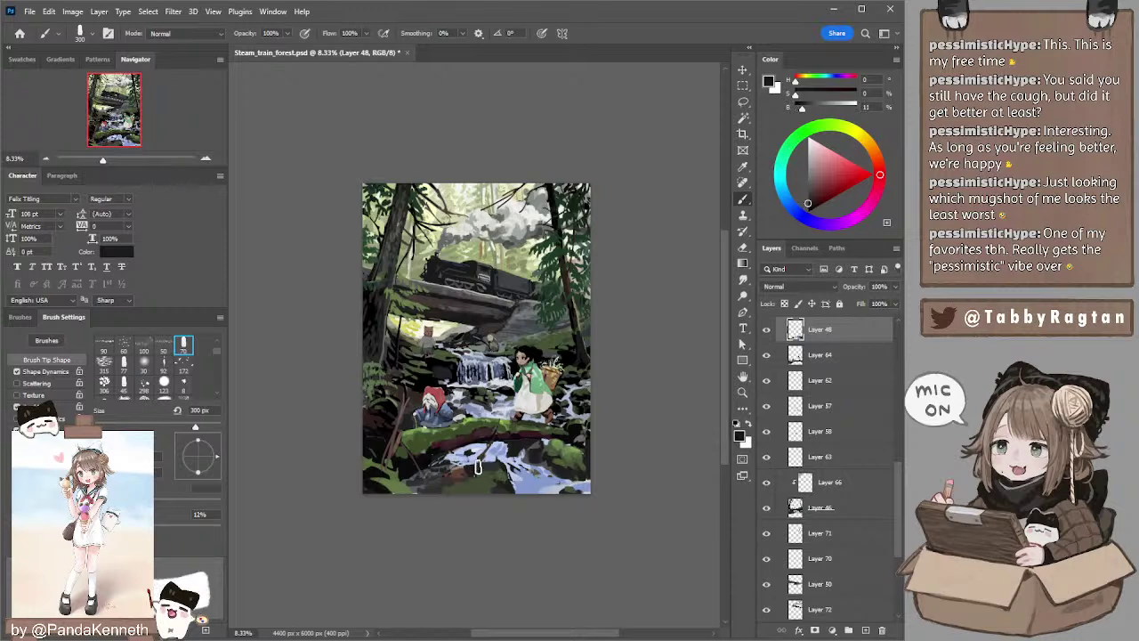
- Touch up the foreground rocks along the picture's lower edge on Layer 48 in sampled blue-grey and moss green at 200 px
left_click(438, 489, "ctrl")
key("bracketleft")
key("bracketleft")
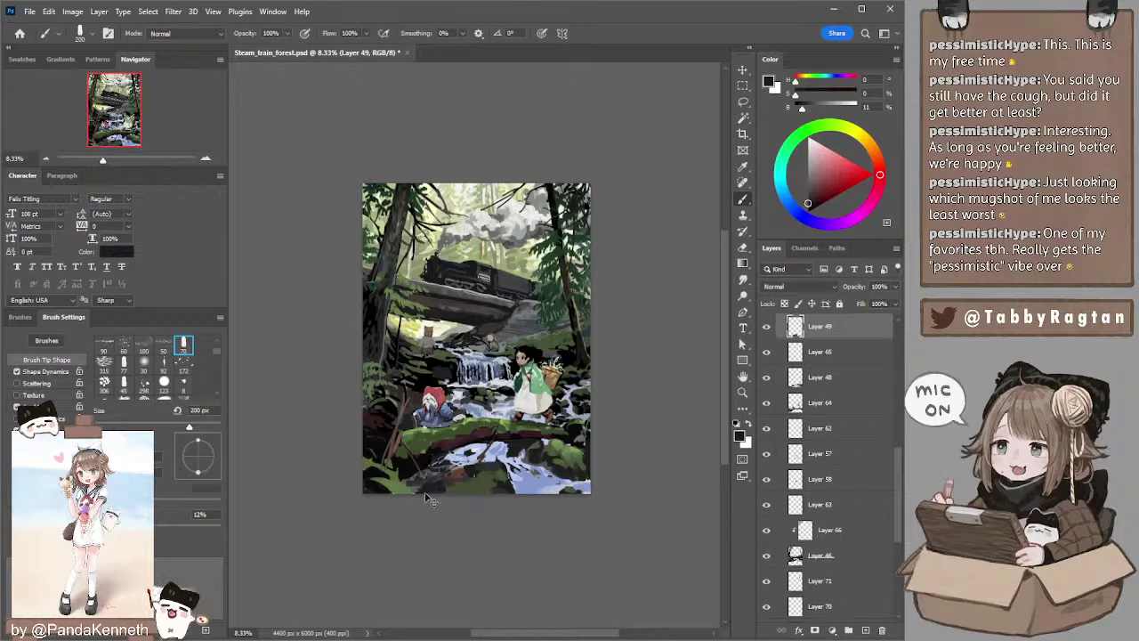
left_click(421, 494, "ctrl")
left_click(422, 495, "alt")
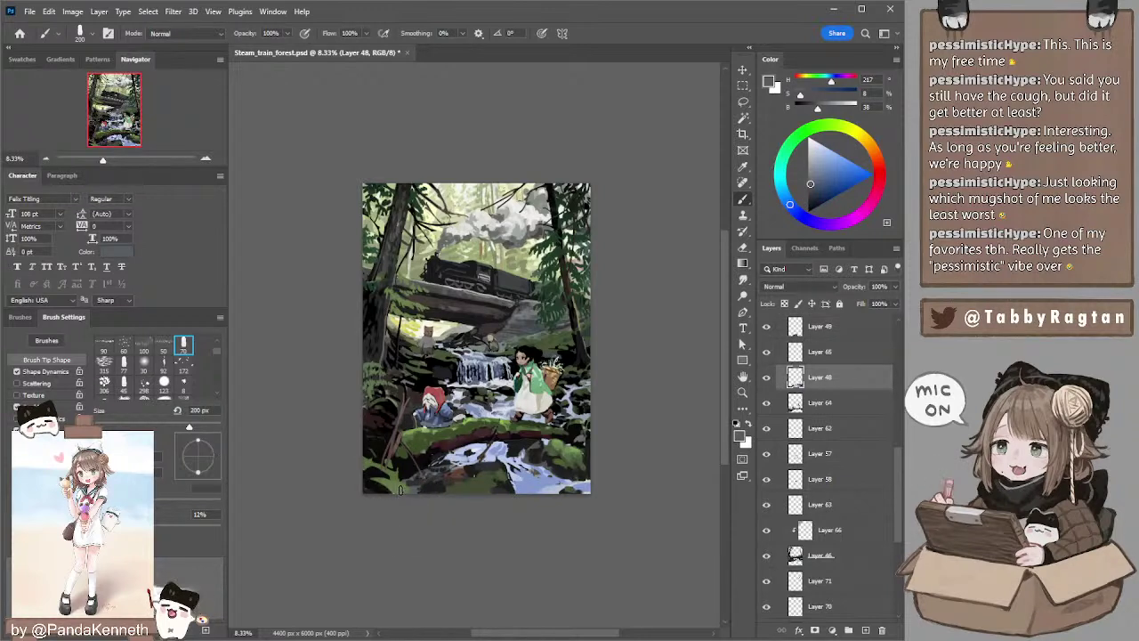
left_click(395, 493, "alt")
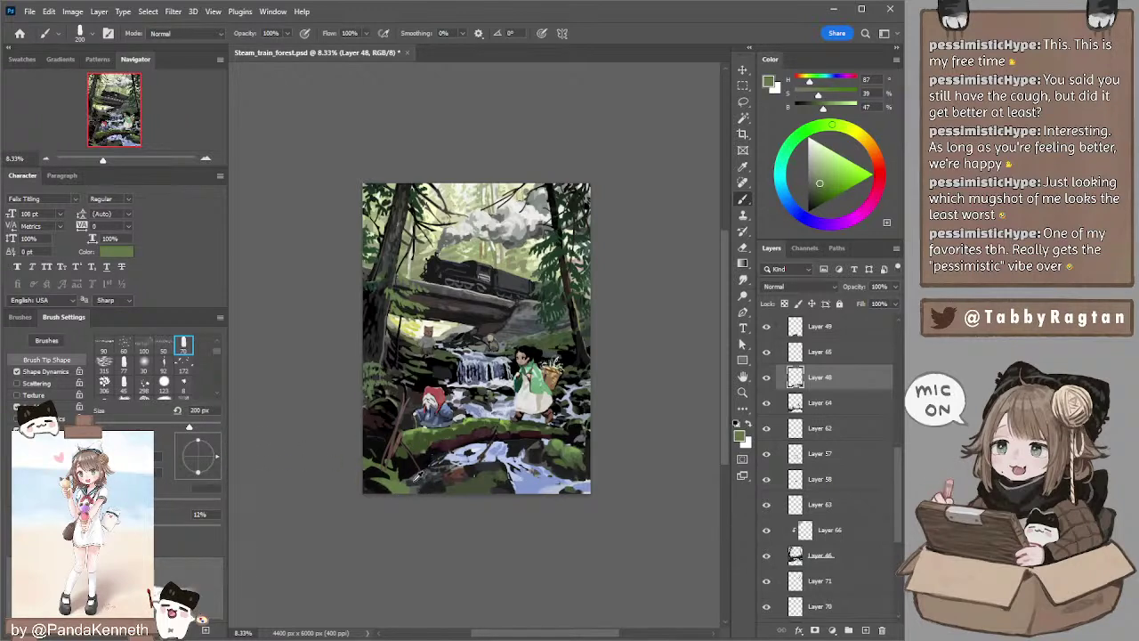
- Touch up the foreground rocks and stream below the log on Layer 48 in sampled dark grey and pale blue at 300 px
left_click(414, 482, "alt")
key("bracketright")
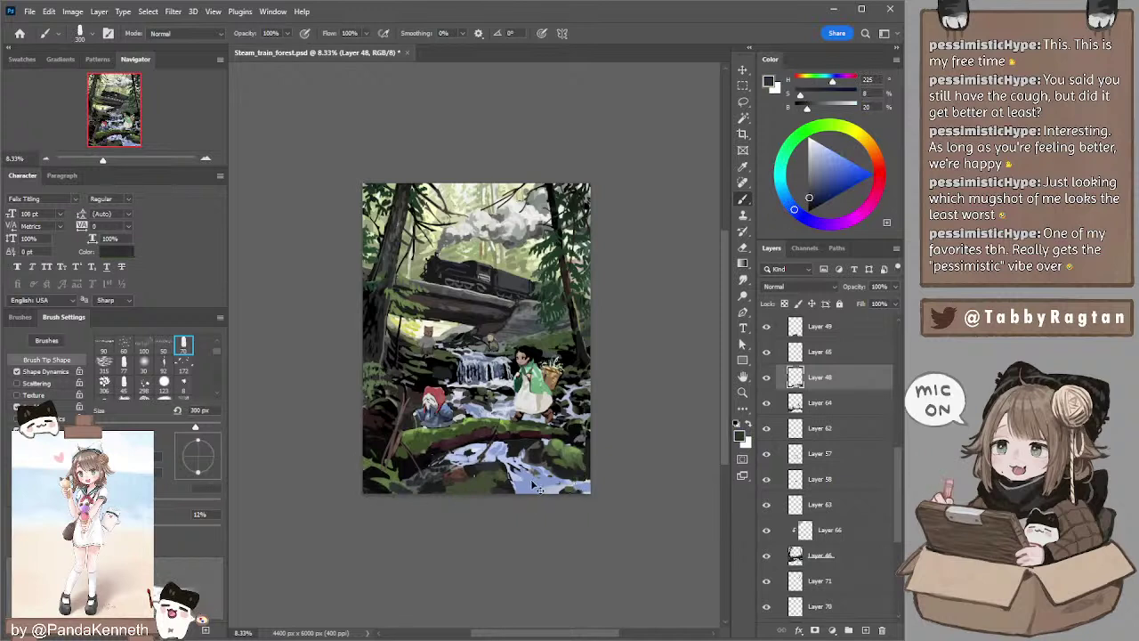
left_click(498, 457, "alt")
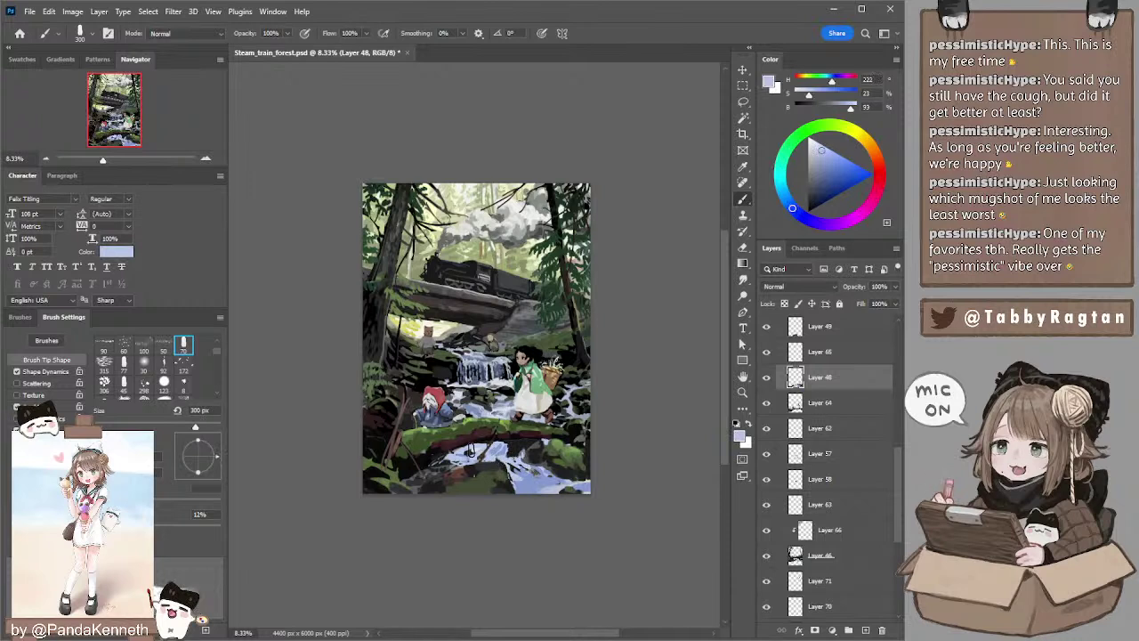
left_click(485, 450, "alt")
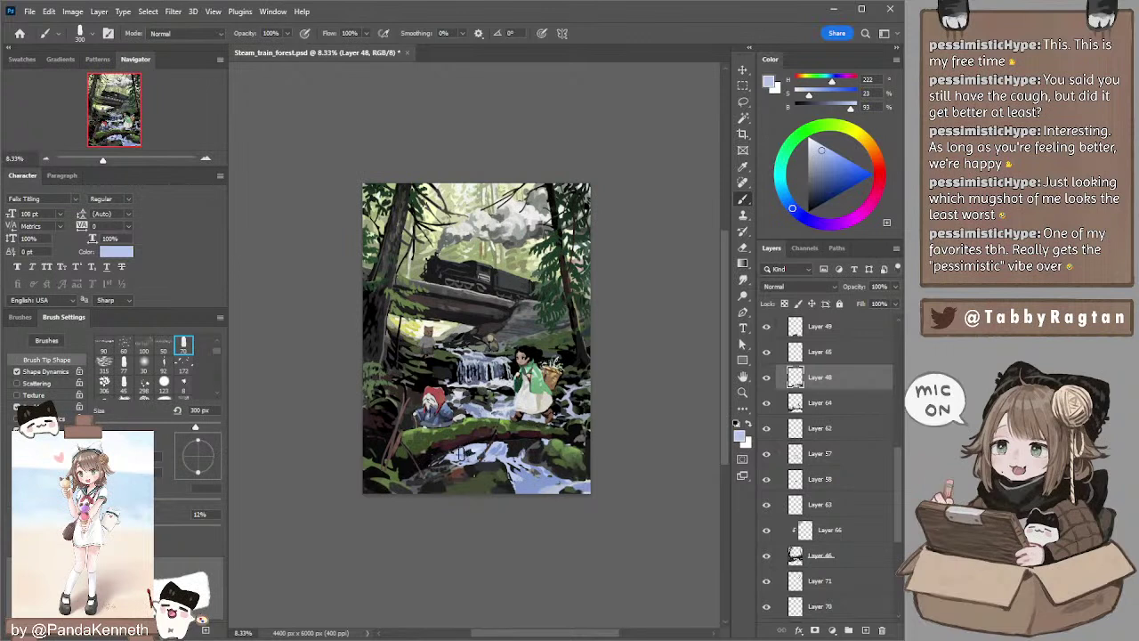
key("bracketleft")
key("bracketleft")
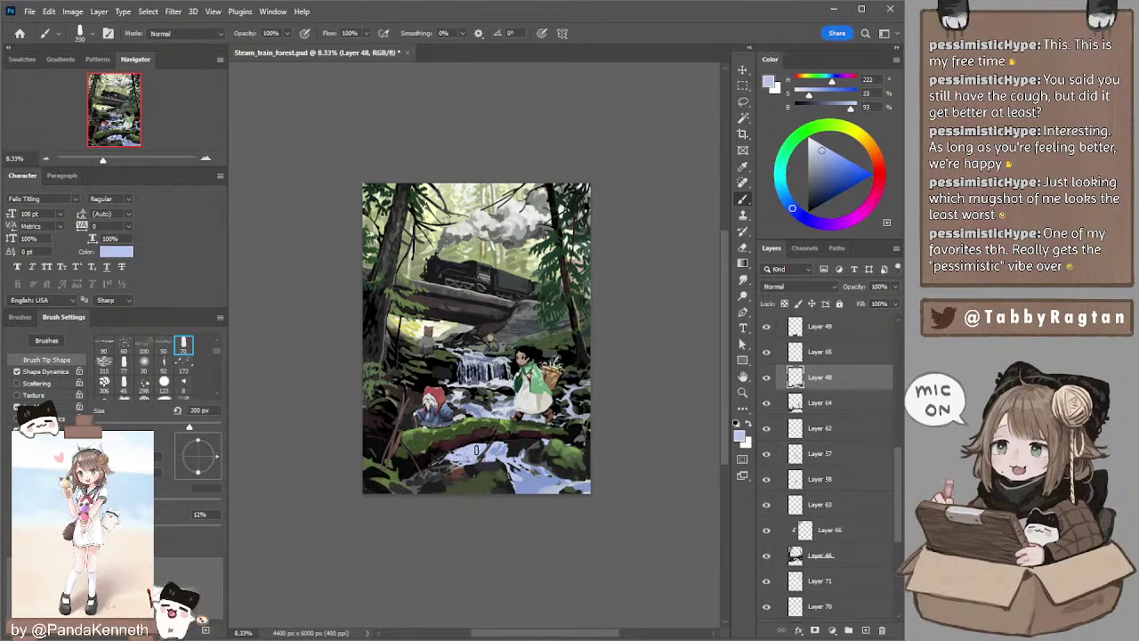
- Add near-white blue highlights (H 222, S 7, B 90) to the stream below the log on Layer 48 at 80 px and smaller
left_click(812, 146)
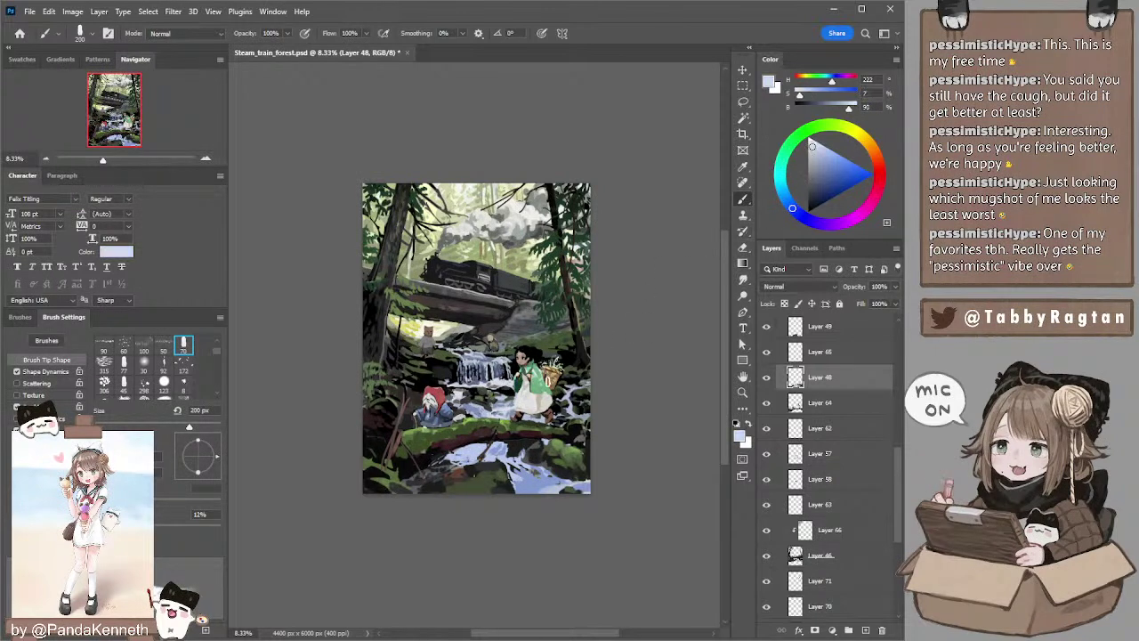
key("bracketleft")
key("bracketleft")
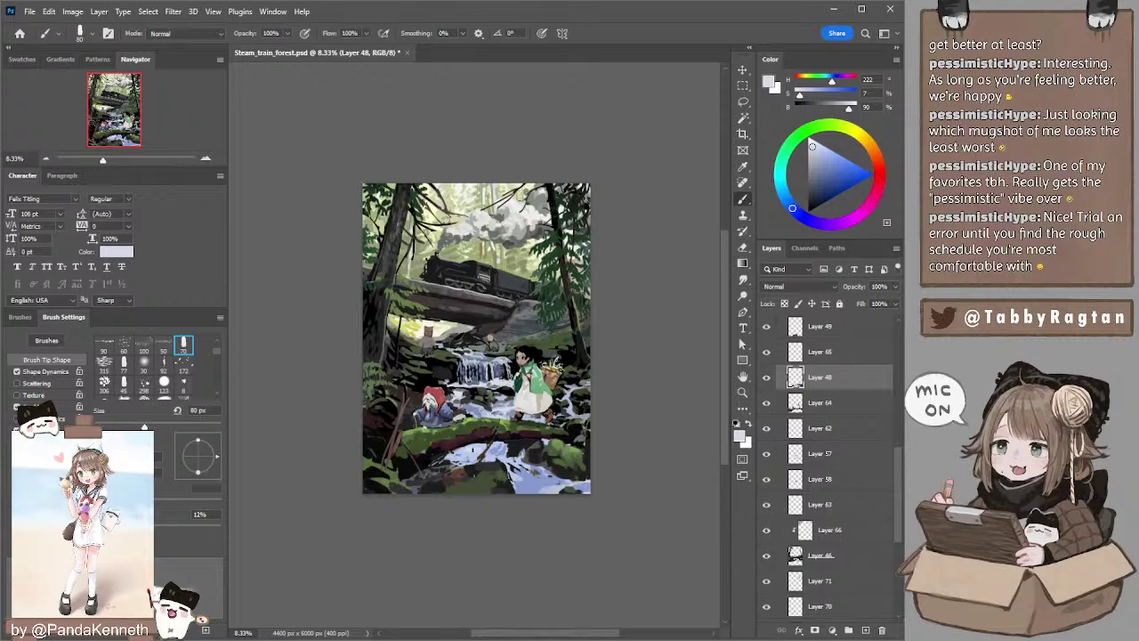
key("bracketleft")
key("bracketleft")
key("bracketleft")
- Paint dark rock shapes around the foreground stream on Layer 48 in sampled near-black with the brush at 125 px
left_click(518, 439, "alt")
key("bracketright")
key("bracketright")
key("bracketright")
key("bracketright")
key("bracketright")
key("bracketright")
key("bracketright")
key("bracketleft")
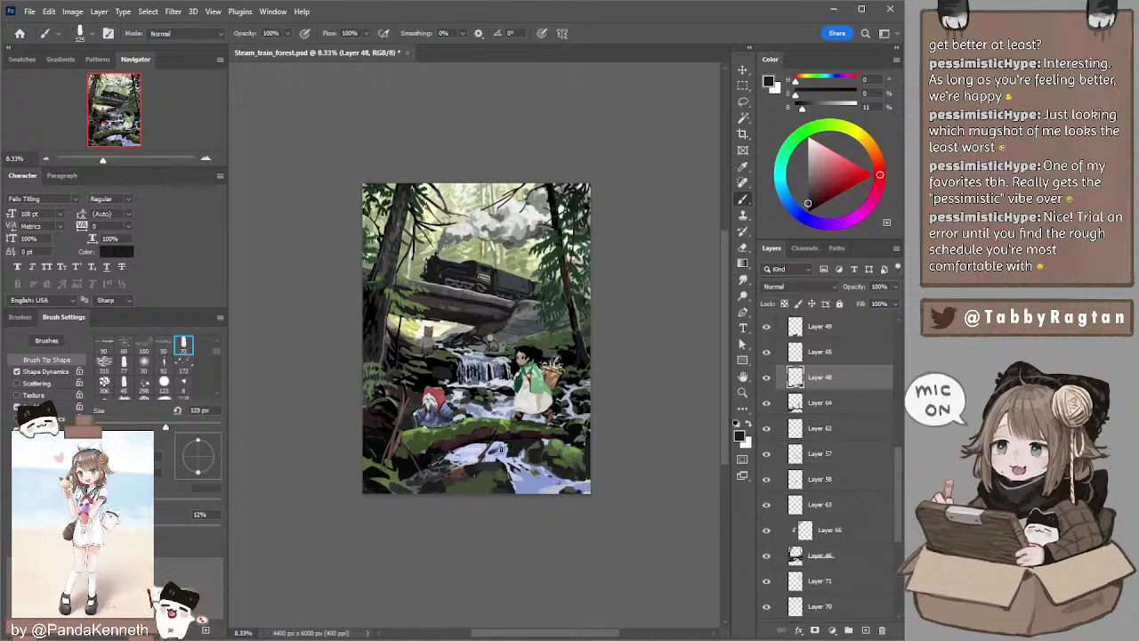
- Shade the foreground stream on Layer 48 in sampled mid blue at 90 px and compare the picture with and without that layer
key("bracketleft")
key("bracketleft")
left_click(532, 481, "alt")
left_click_drag(518, 458, 525, 463)
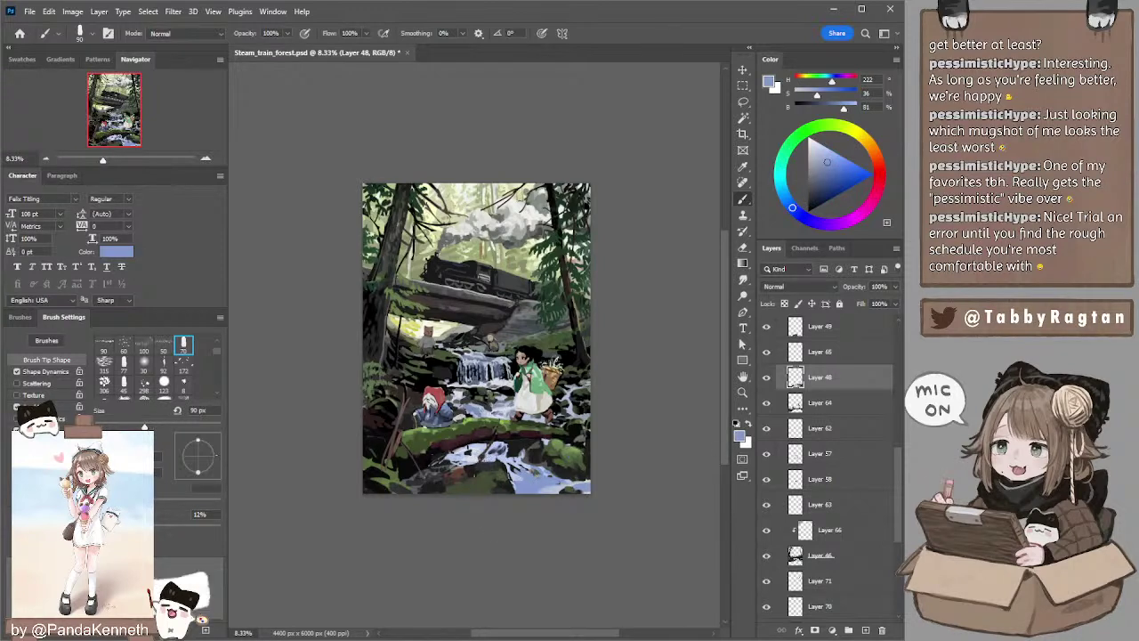
left_click(766, 378)
left_click(766, 378)
left_click(766, 377)
left_click(766, 377)
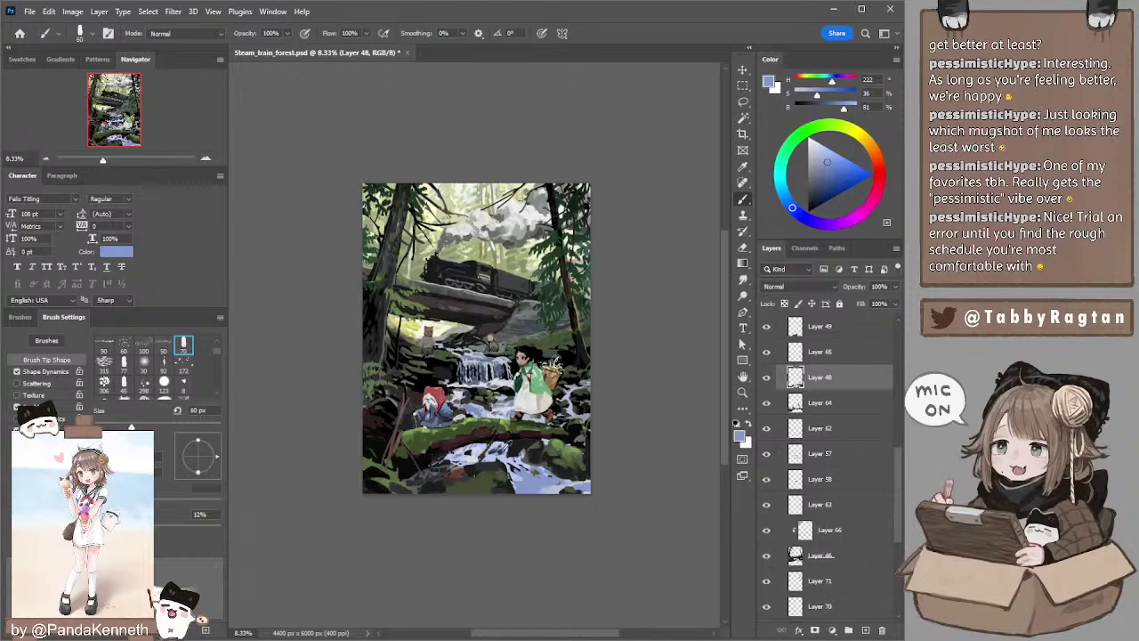
- Break up the lower stream on Layer 48 with sampled dark blue-grey at 125 px and near-black strokes down to 100 px
left_click(493, 451, "alt")
key("bracketright")
key("bracketright")
key("bracketright")
key("bracketright")
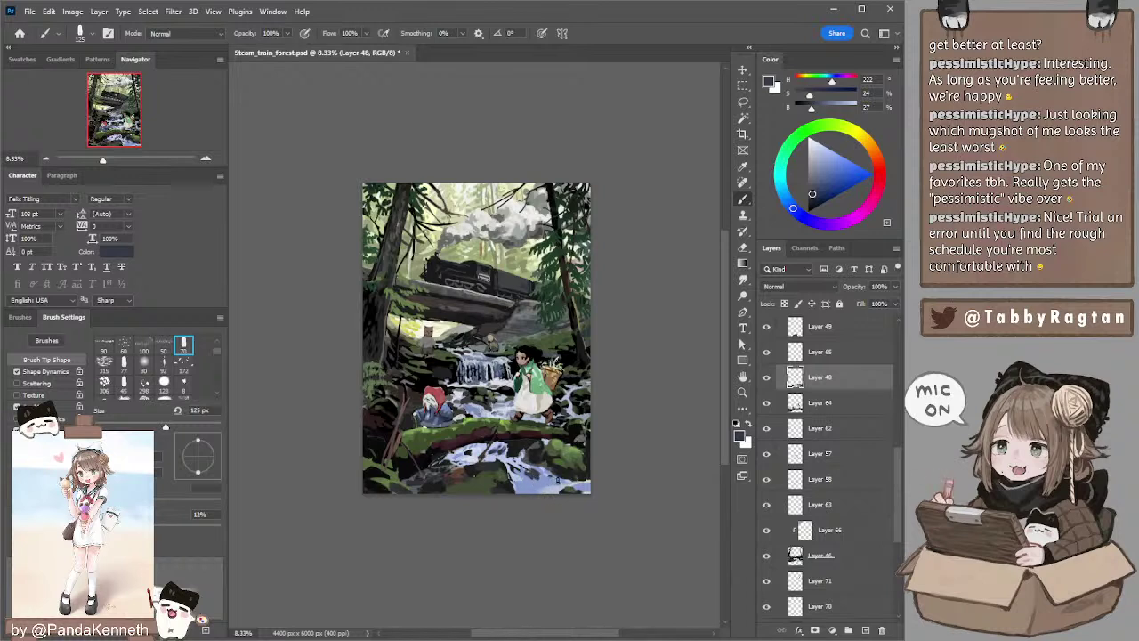
left_click(535, 455, "alt")
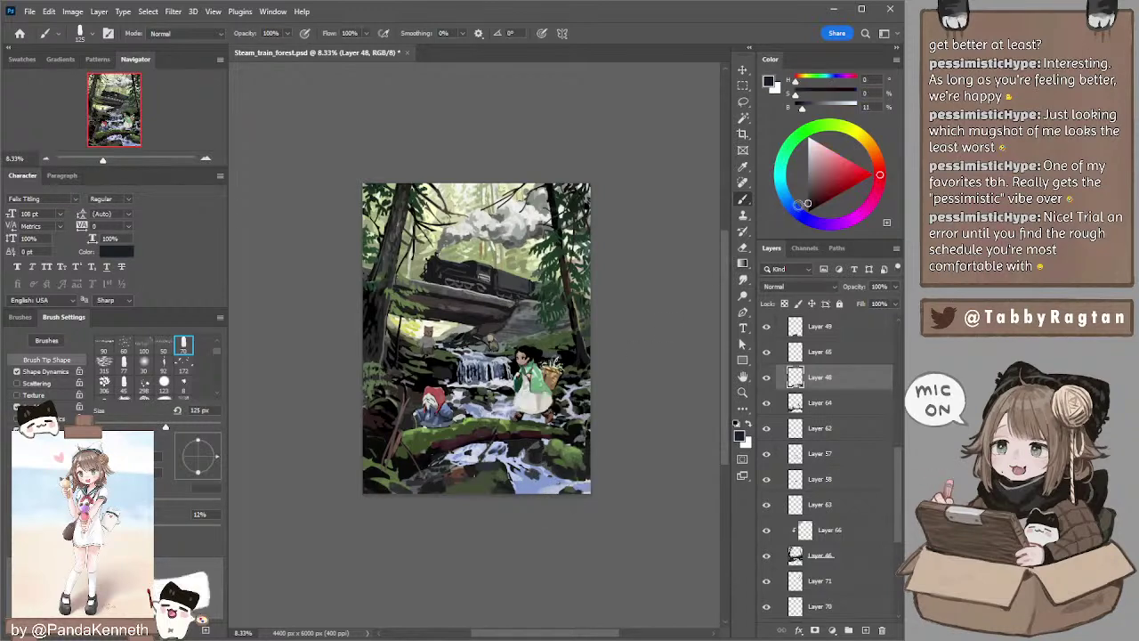
key("bracketleft")
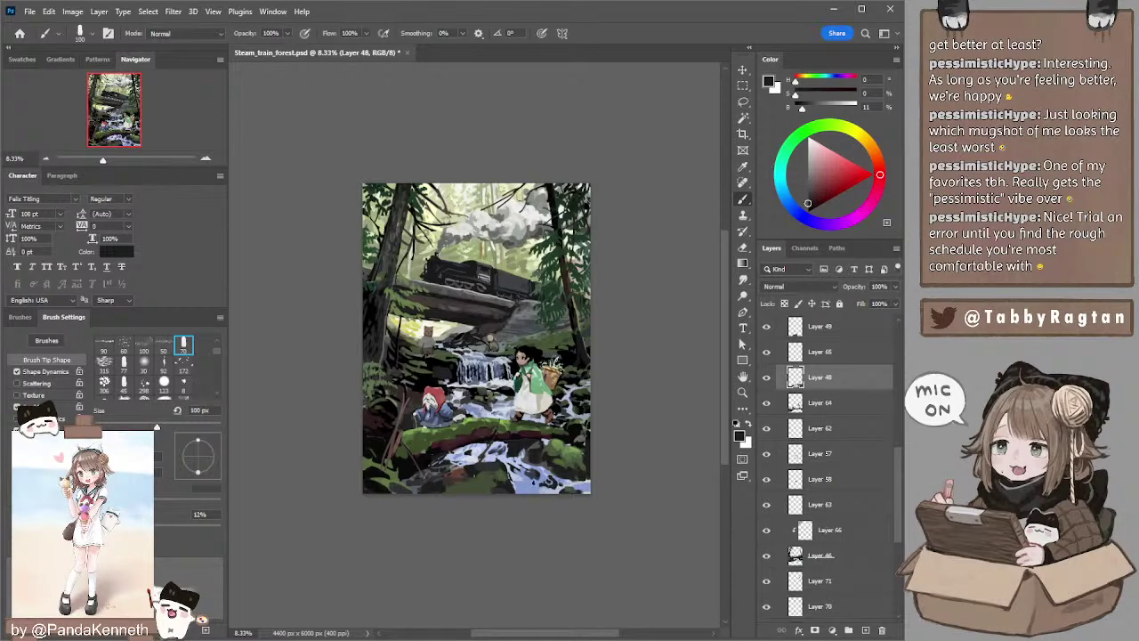
- Paint dark stones across the lower-right part of the stream on Layer 48 in sampled near-black at 175 px and 100 px
key("bracketright")
key("bracketright")
key("bracketright")
left_click(539, 478, "alt")
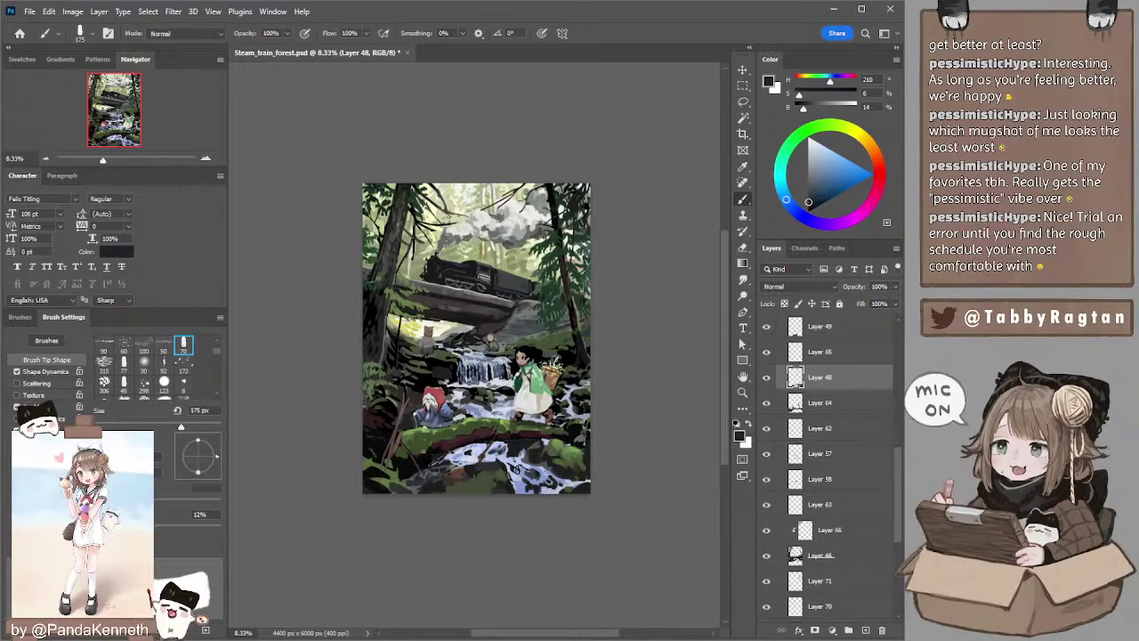
key("bracketleft")
key("bracketleft")
key("bracketleft")
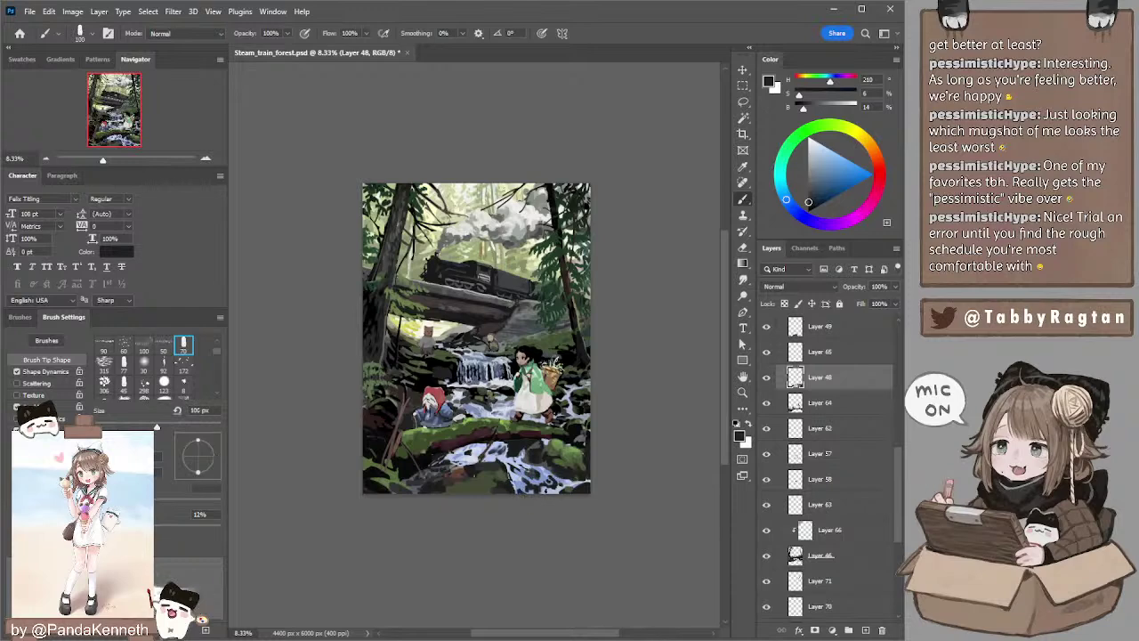
key("bracketright")
key("bracketright")
key("bracketleft")
key("bracketleft")
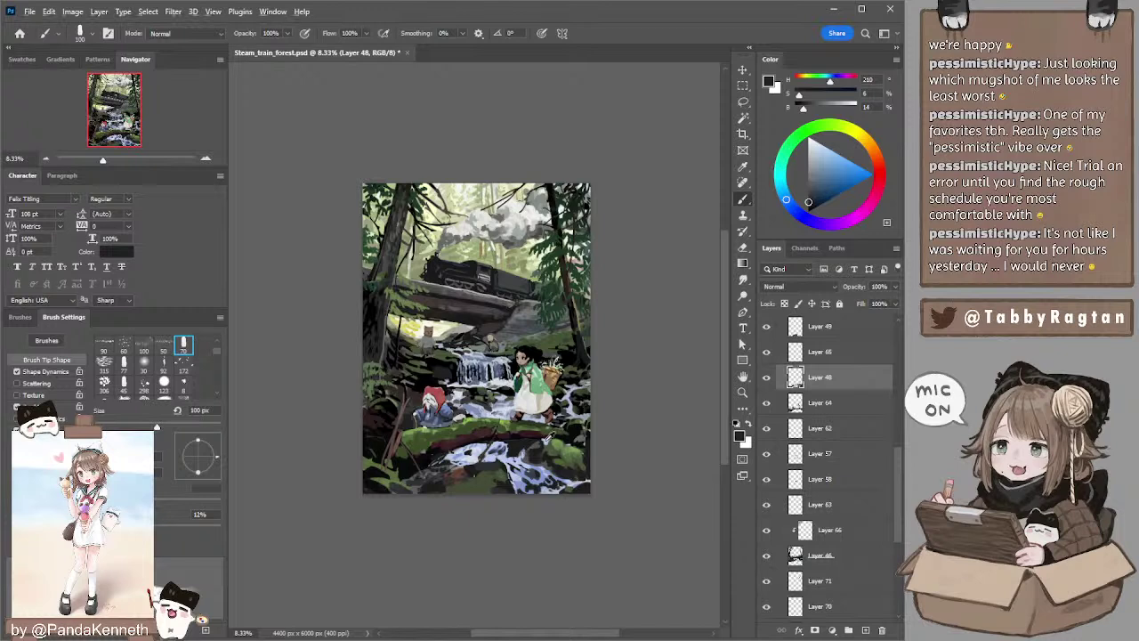
- Refine the water below the log on Layer 48 in sampled pale, mid and dark blue, reducing the brush from 100 to 70 px
left_click(544, 440, "alt")
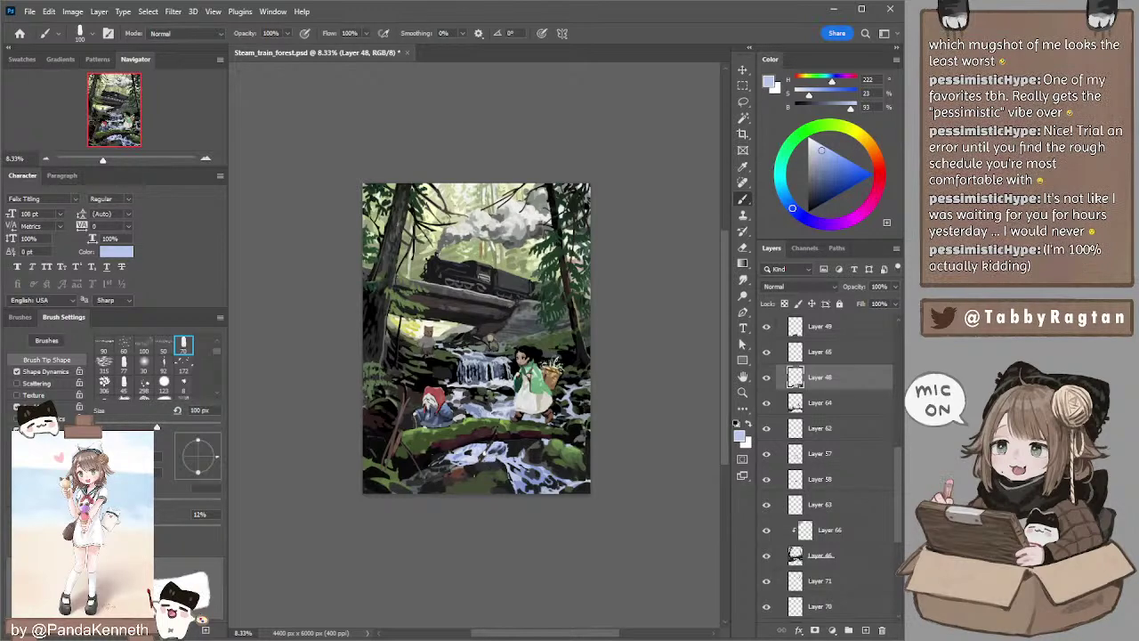
key("e")
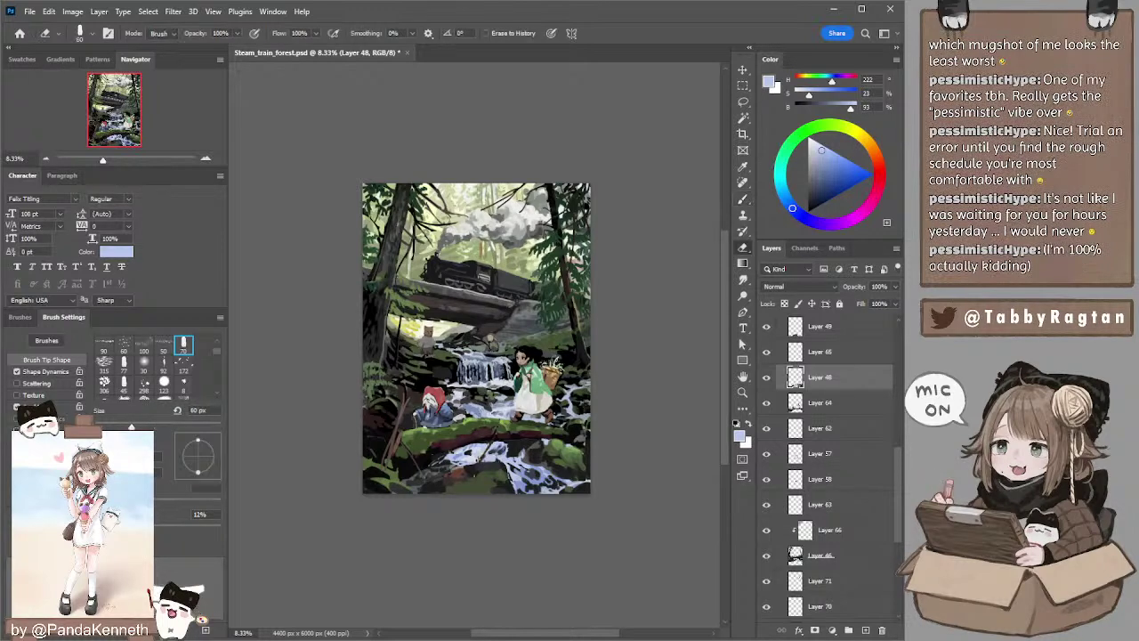
key("b")
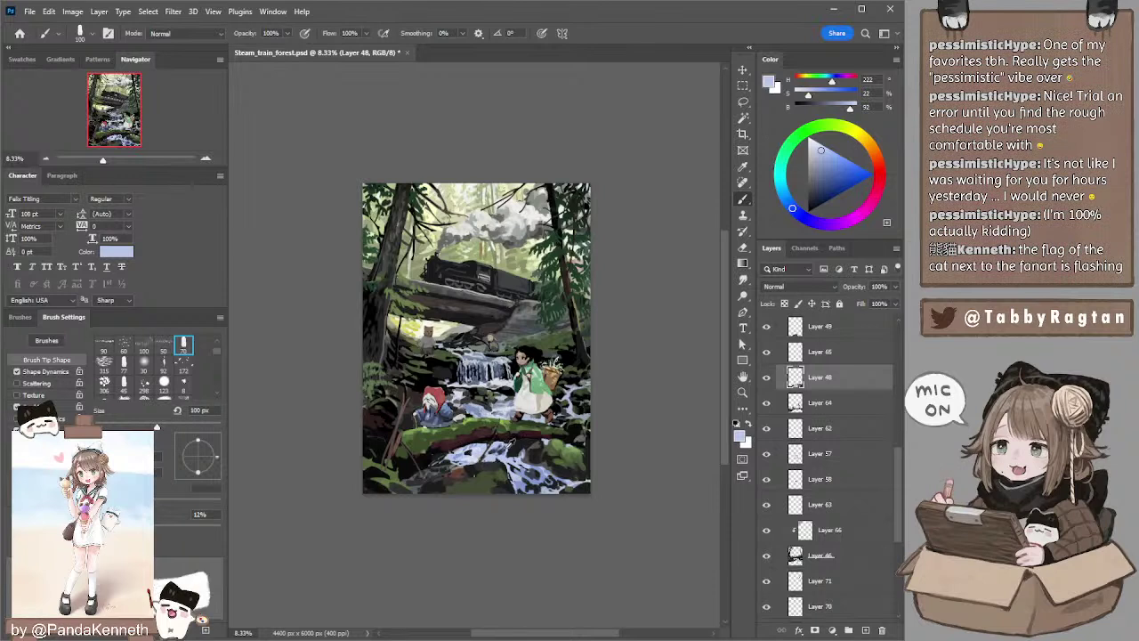
left_click(494, 450, "alt")
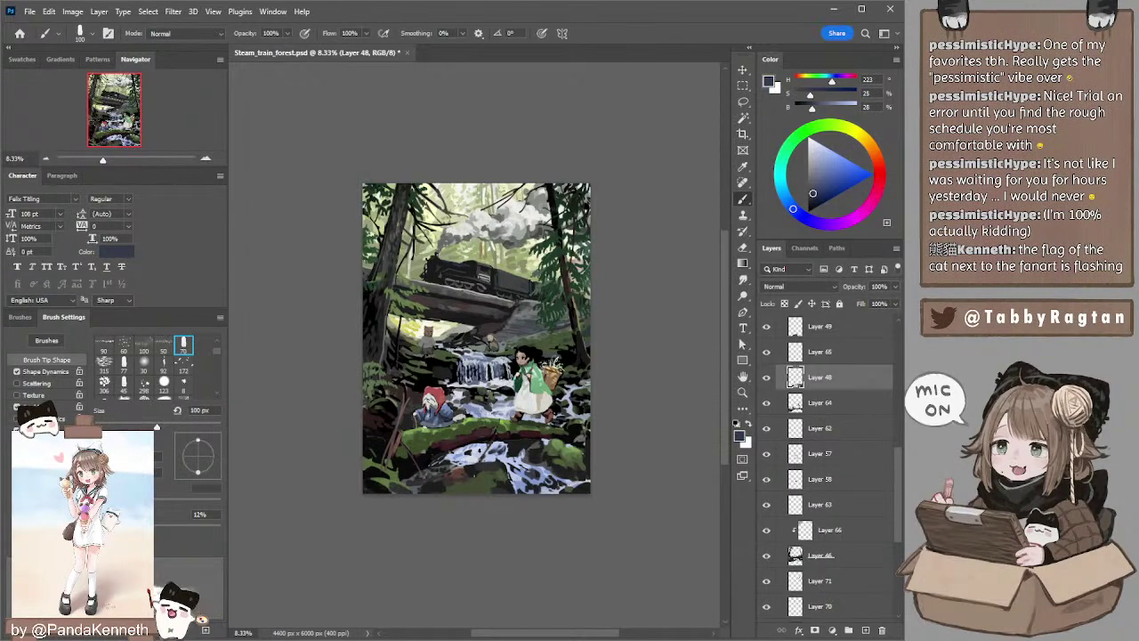
key("bracketleft")
key("bracketleft")
left_click(459, 451, "alt")
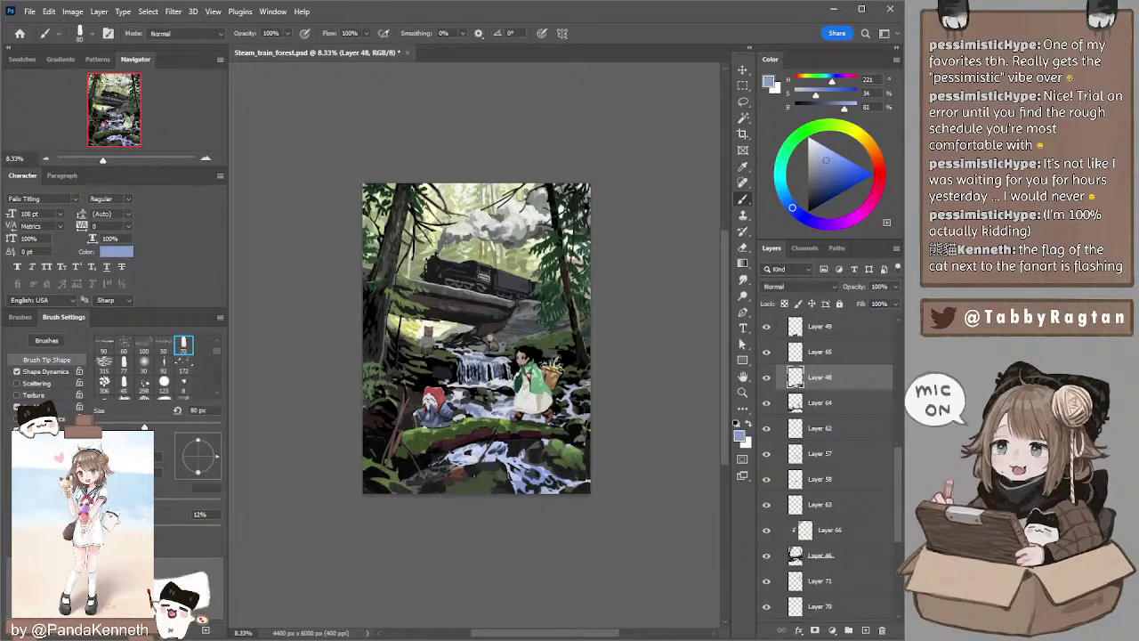
key("bracketleft")
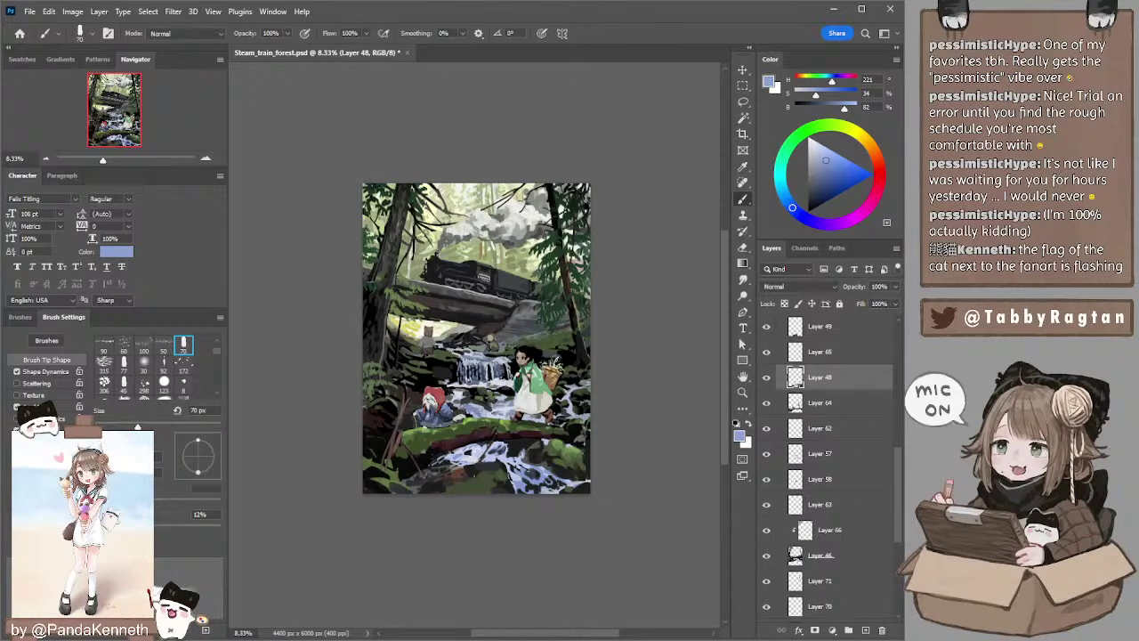
left_click(506, 458, "alt")
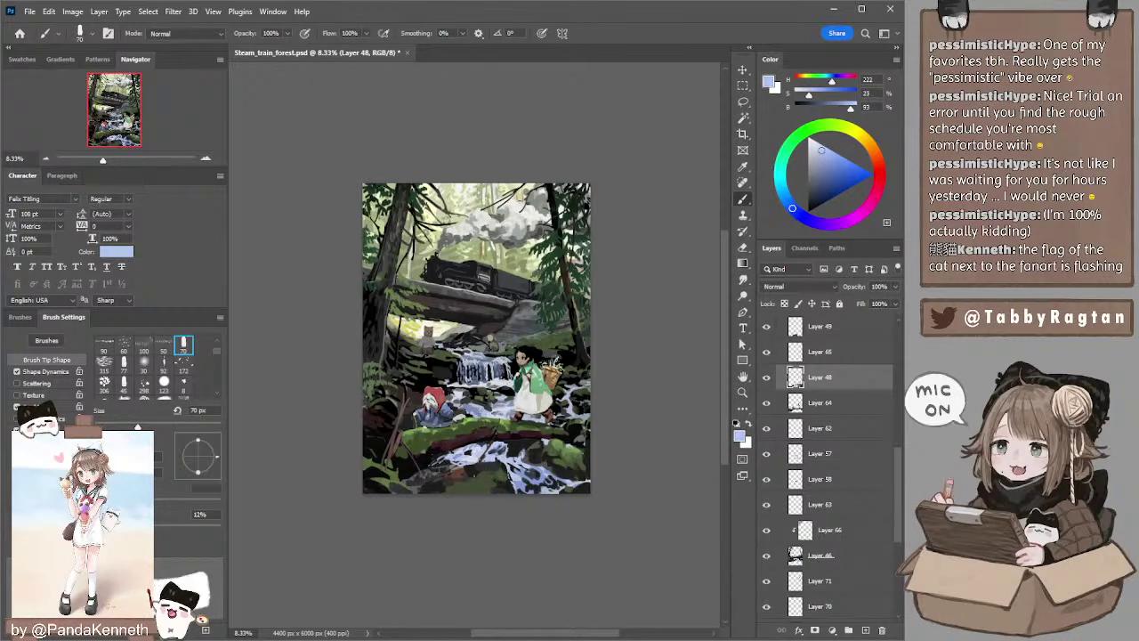
- Touch up the girl's outfit on Layer 64 in sampled light and dark green at 60 px and dark brown at 50 px
left_click(505, 467, "ctrl")
key("e")
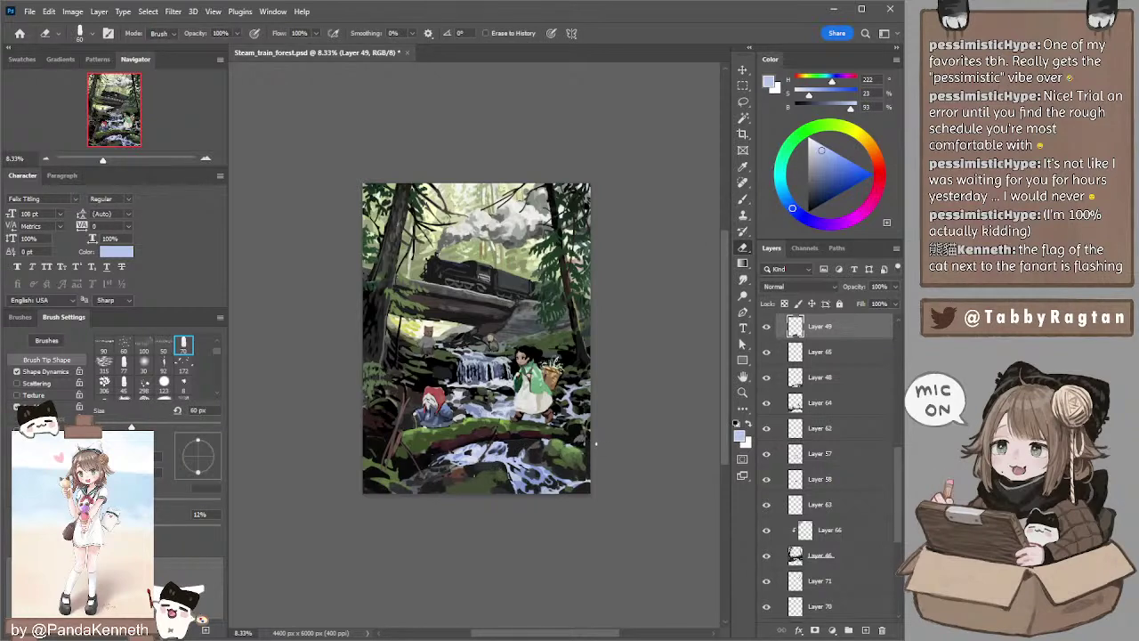
key("l")
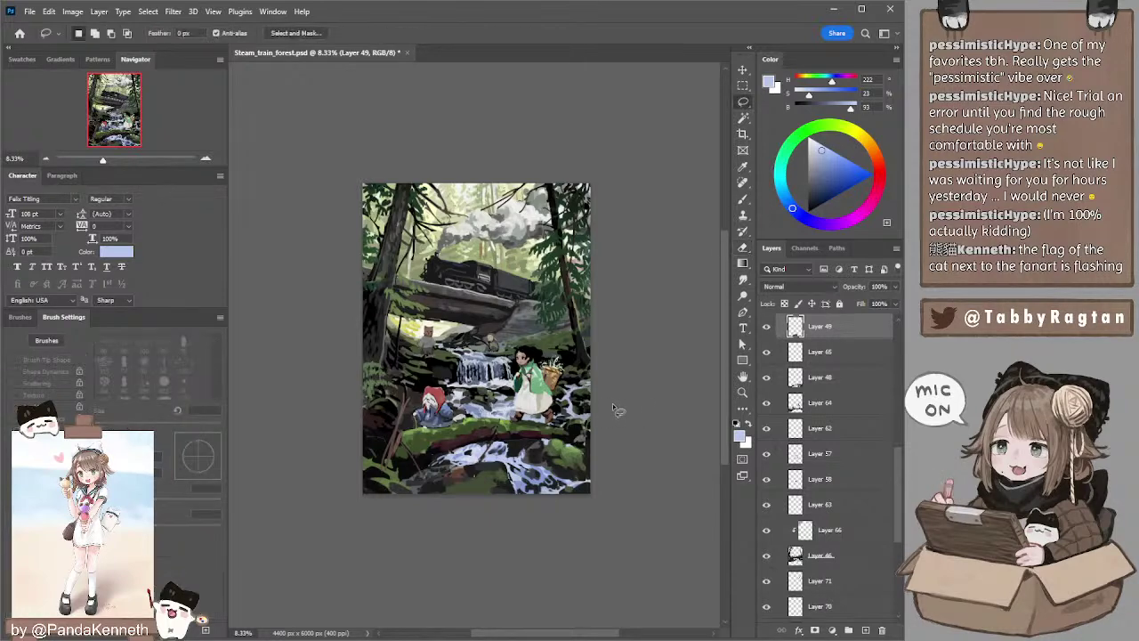
left_click(541, 386, "ctrl")
key("b")
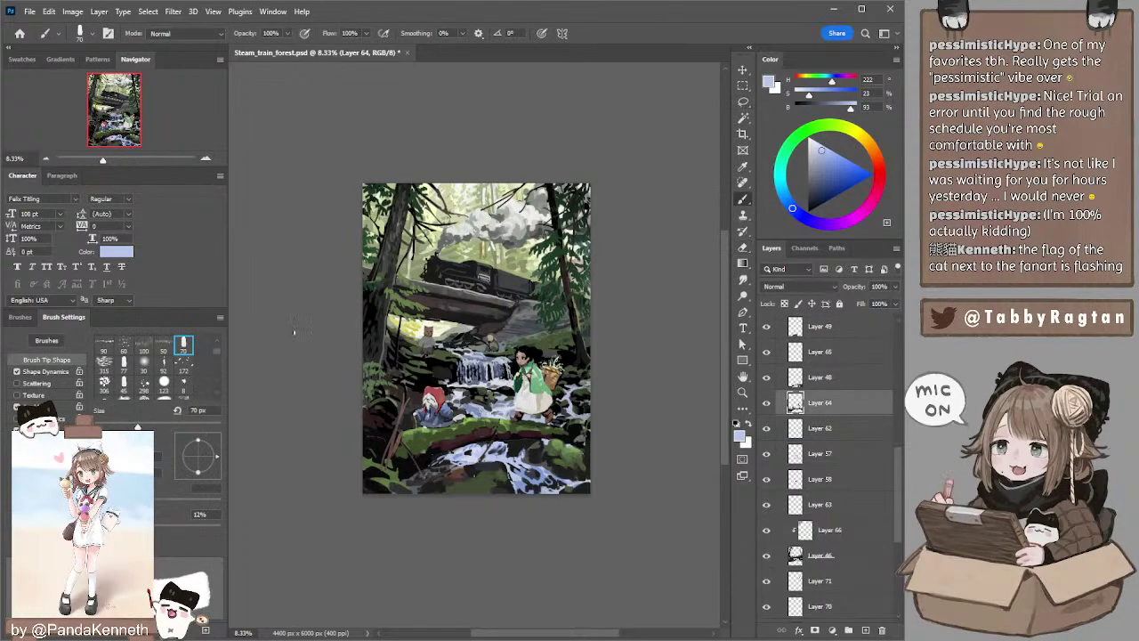
left_click(206, 158)
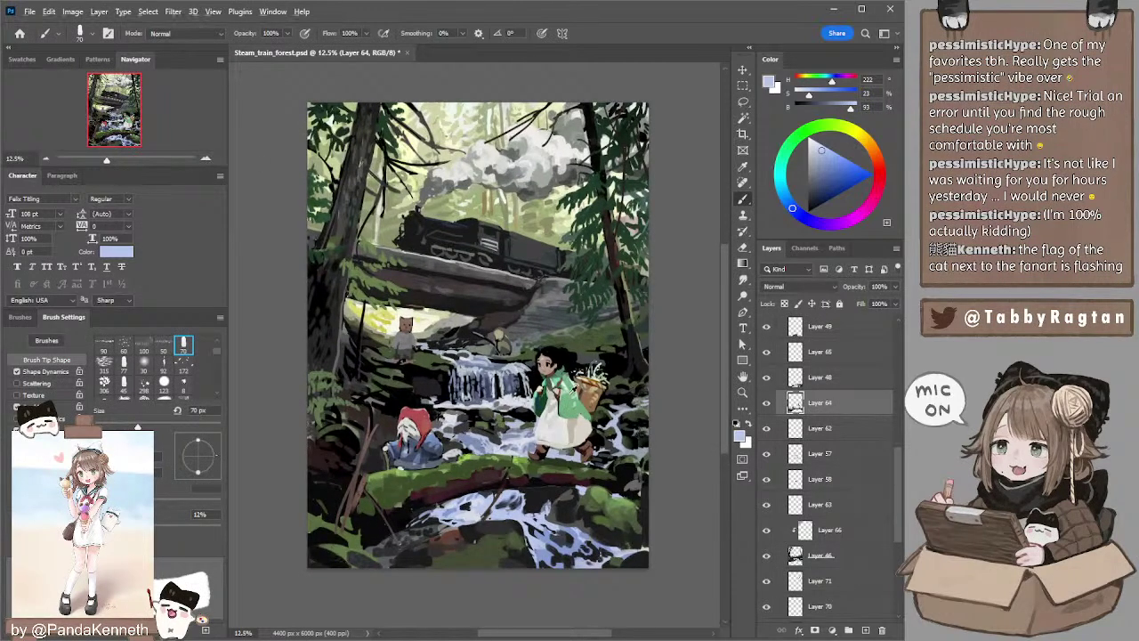
left_click(573, 392, "alt")
key("bracketleft")
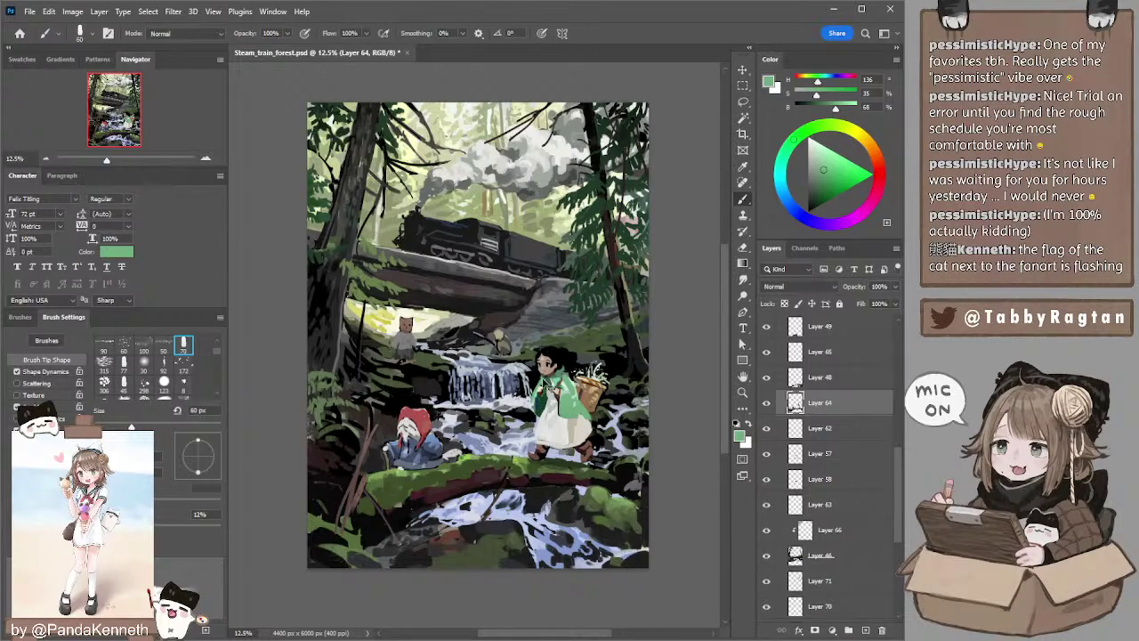
left_click(558, 374, "alt")
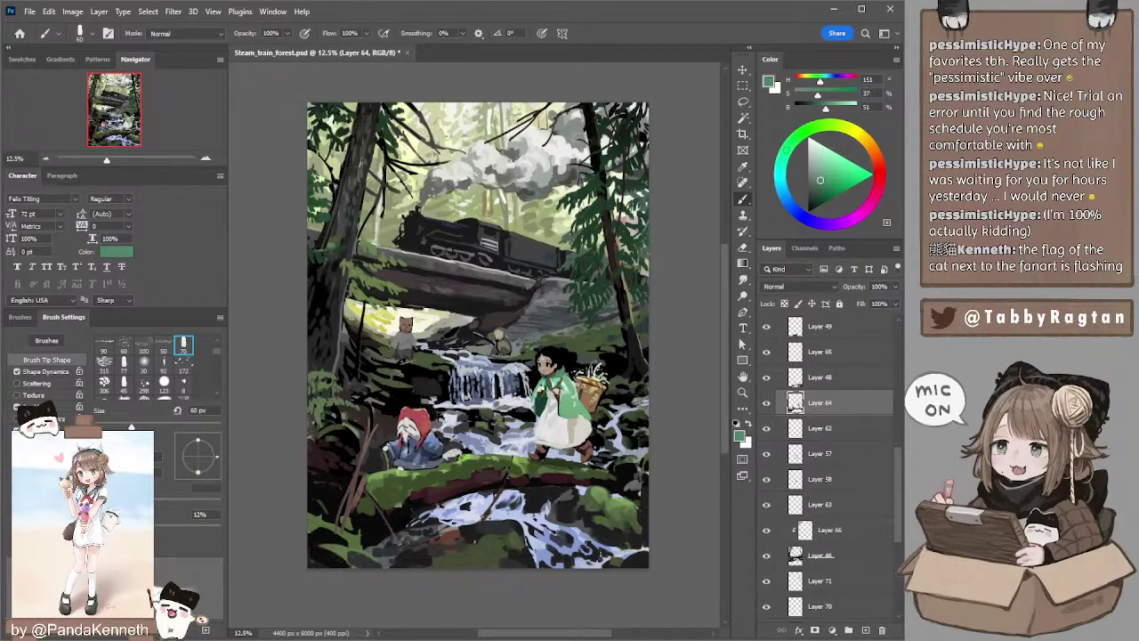
left_click(553, 388, "alt")
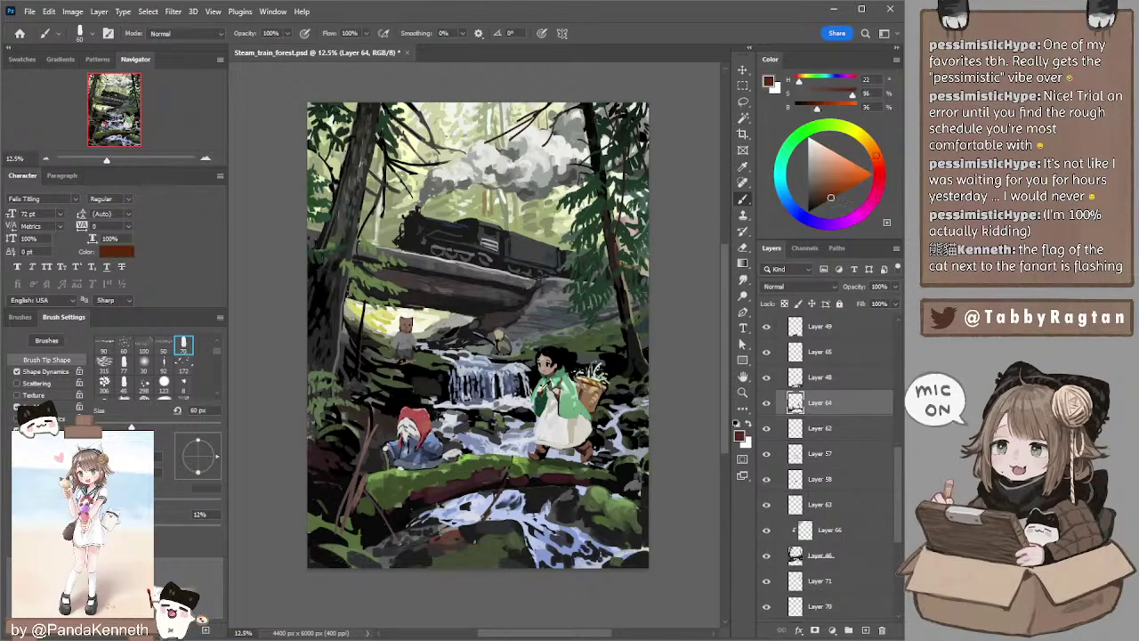
key("[")
mouse_move(363, 312)
left_mouse_down()
mouse_move(412, 292)
mouse_move(439, 214)
mouse_move(454, 212)
left_mouse_up()
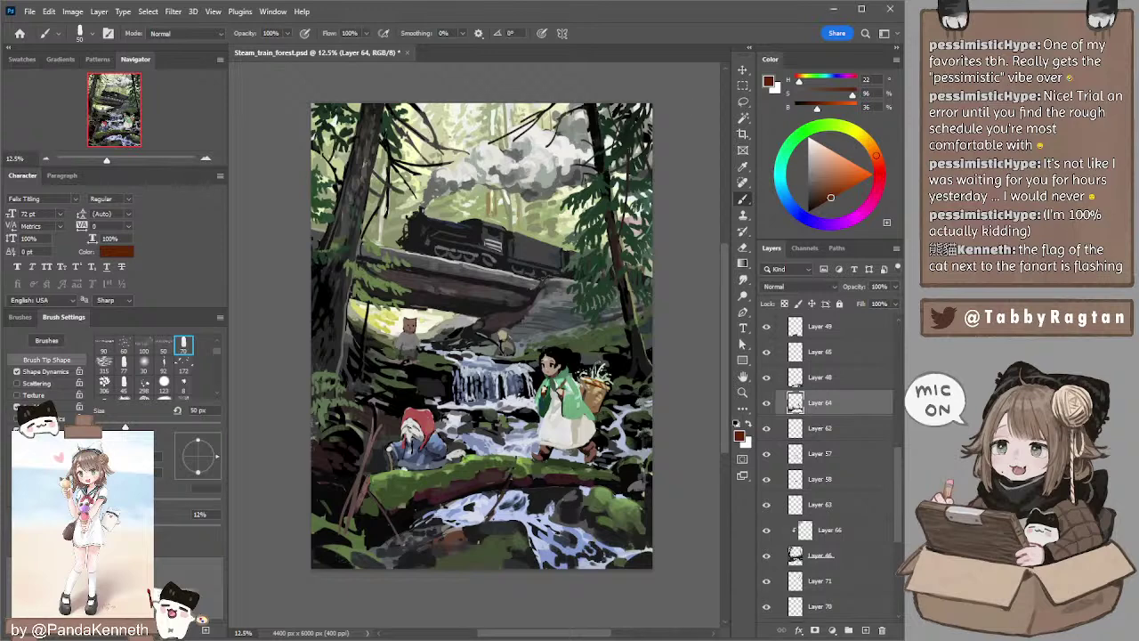
key("e")
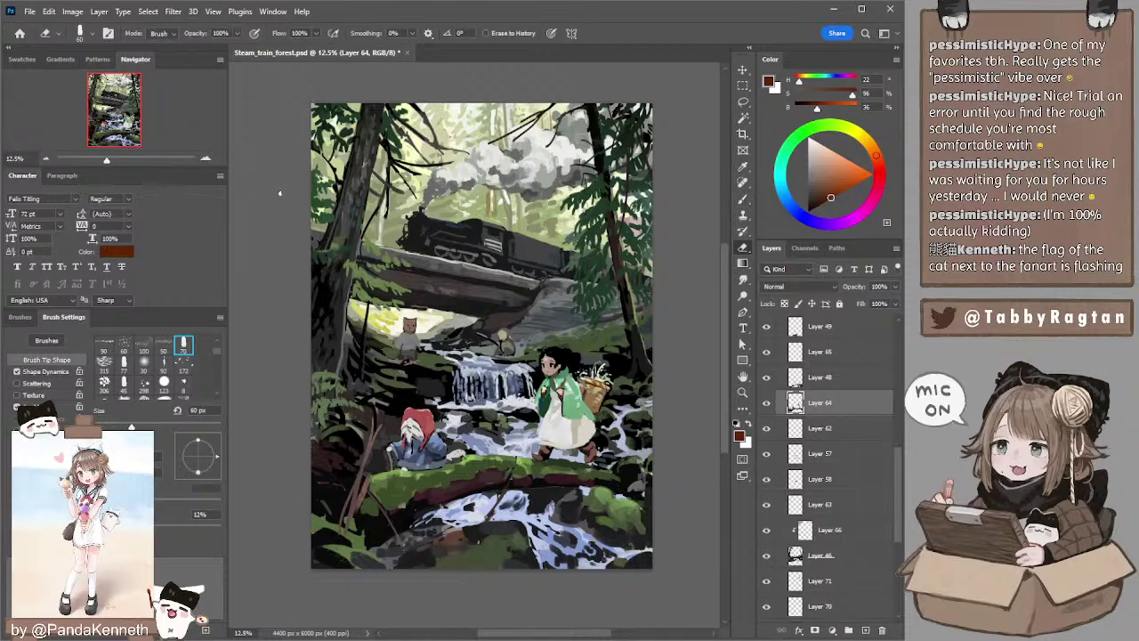
key("b")
key("e")
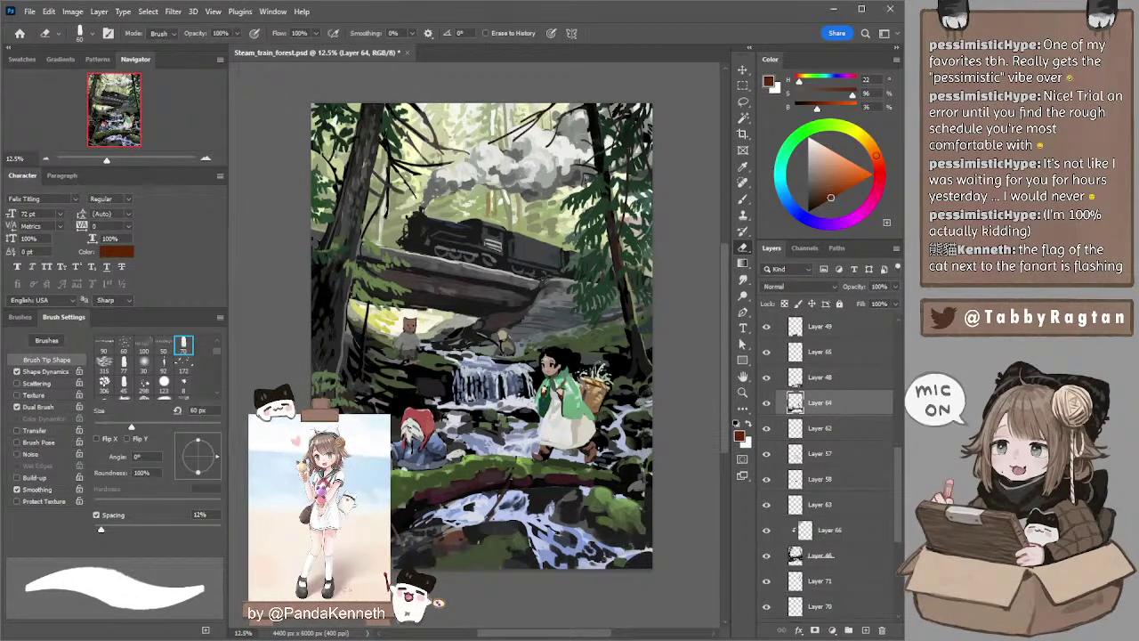
key("l")
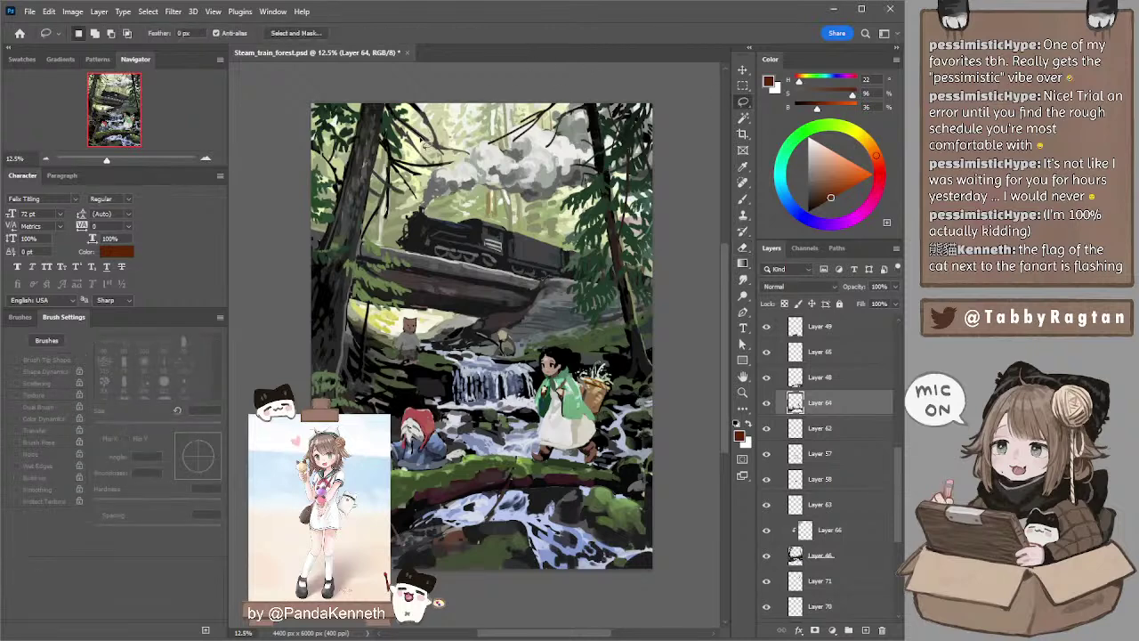
key("b")
key("b")
key("e")
key("b")
key("e")
key("b")
key("e")
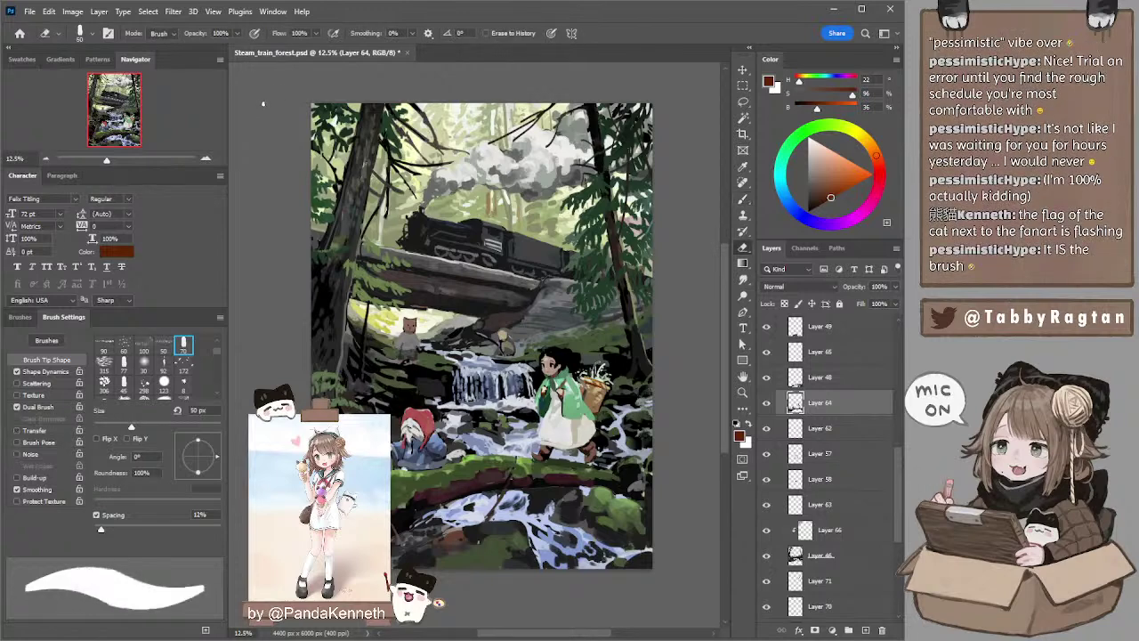
key("b")
key("e")
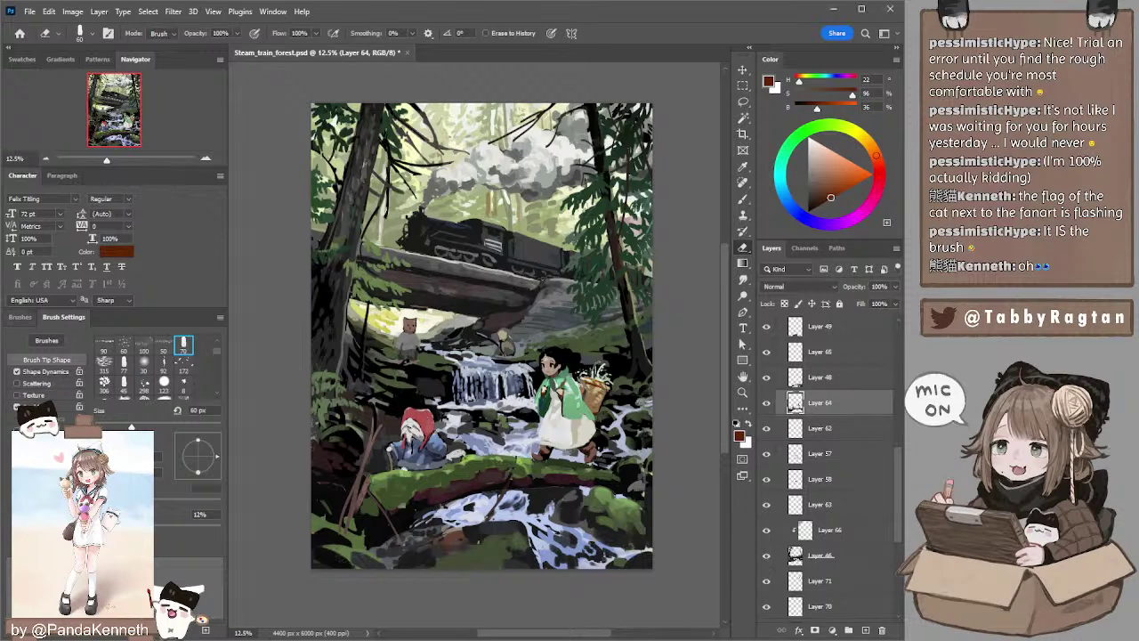
left_click(19, 317)
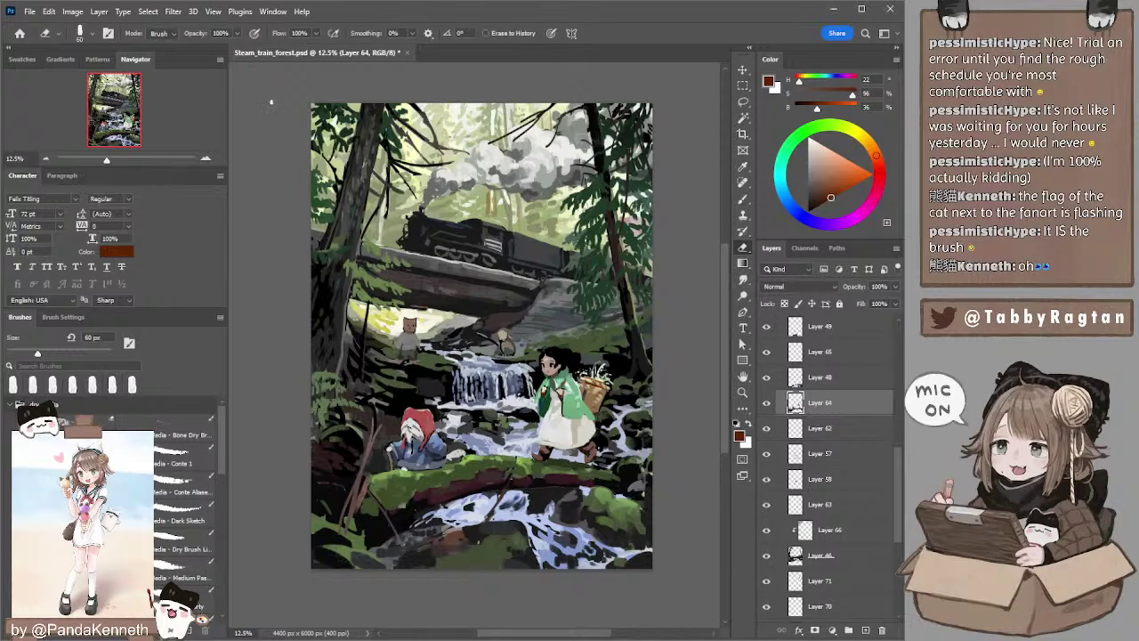
key("b")
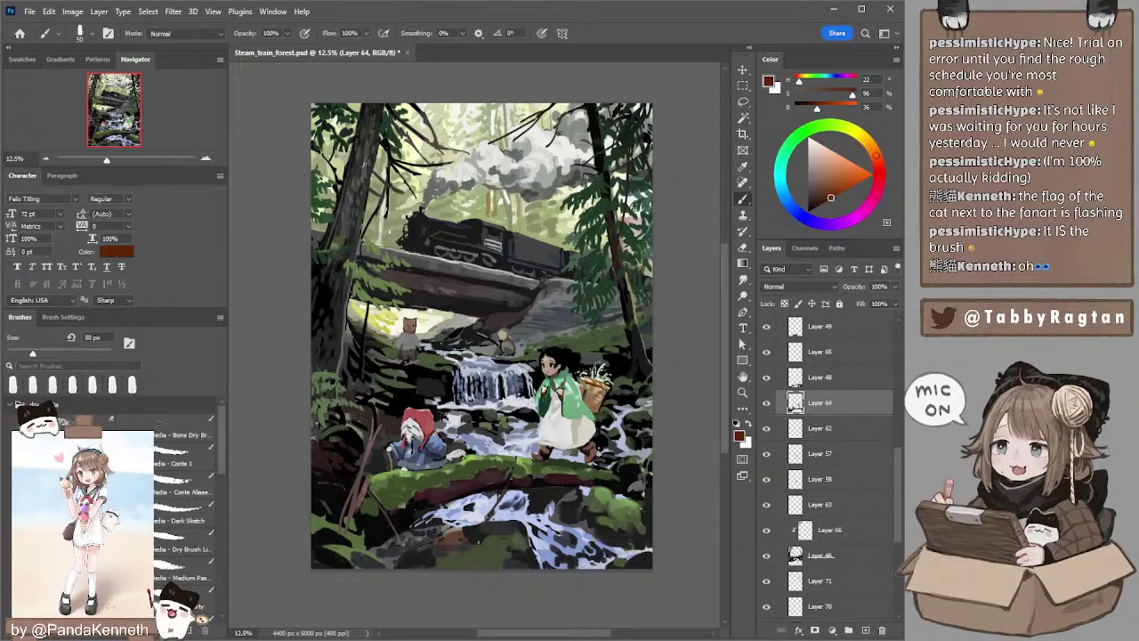
left_click_drag(554, 347, 538, 332)
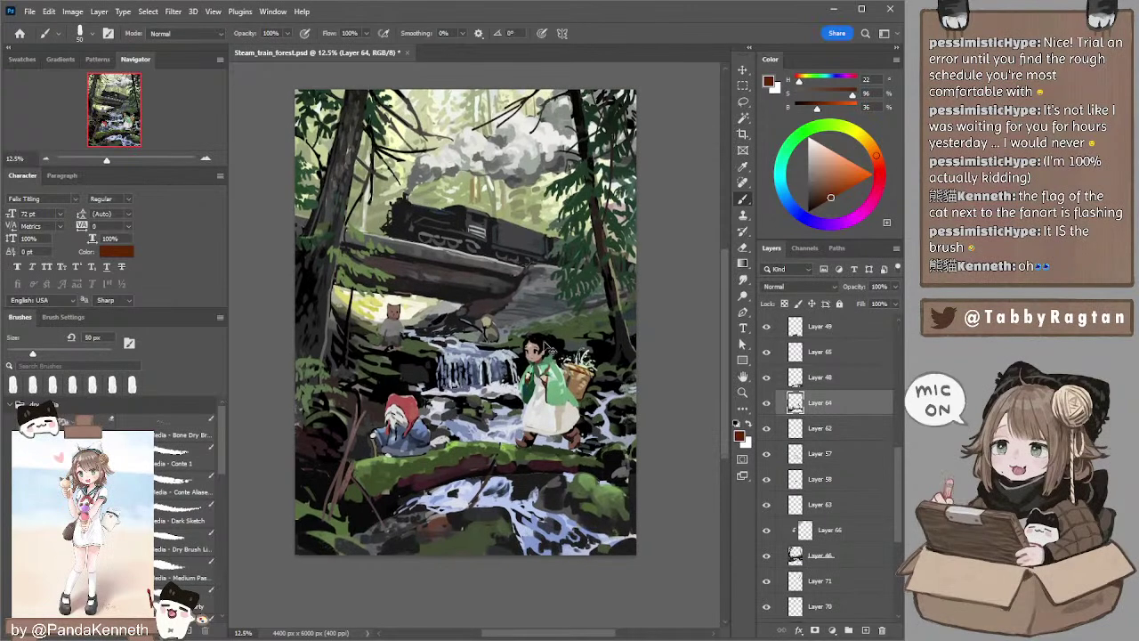
key("l")
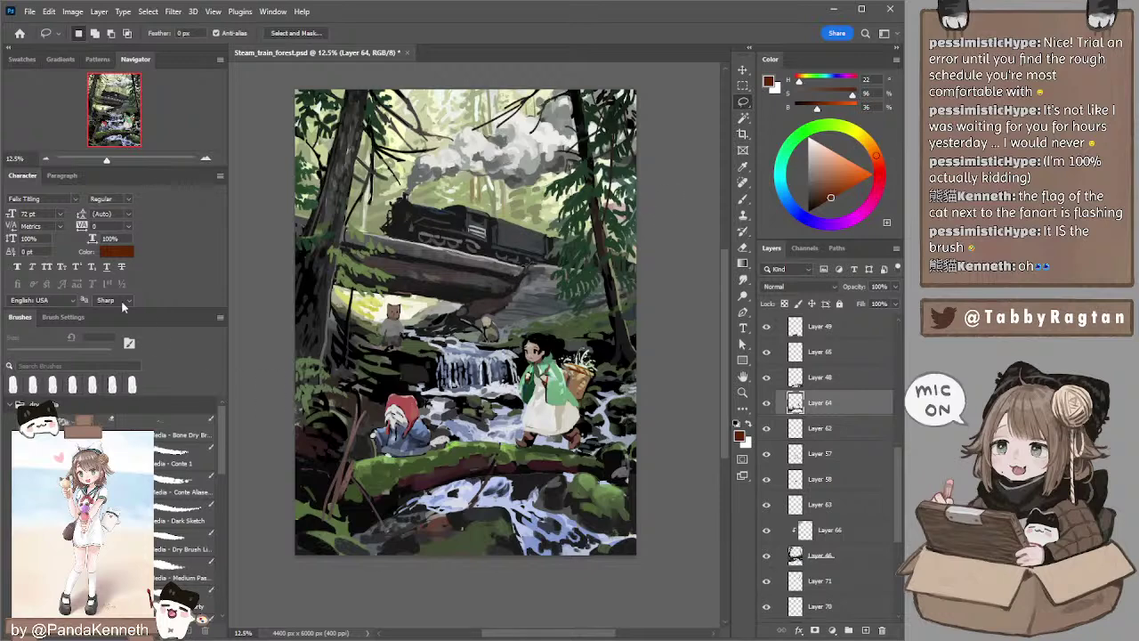
- Touch up the girl's hair on Layer 64 in black and dark grey of 19% brightness with the brush at 50 px
left_click(46, 158)
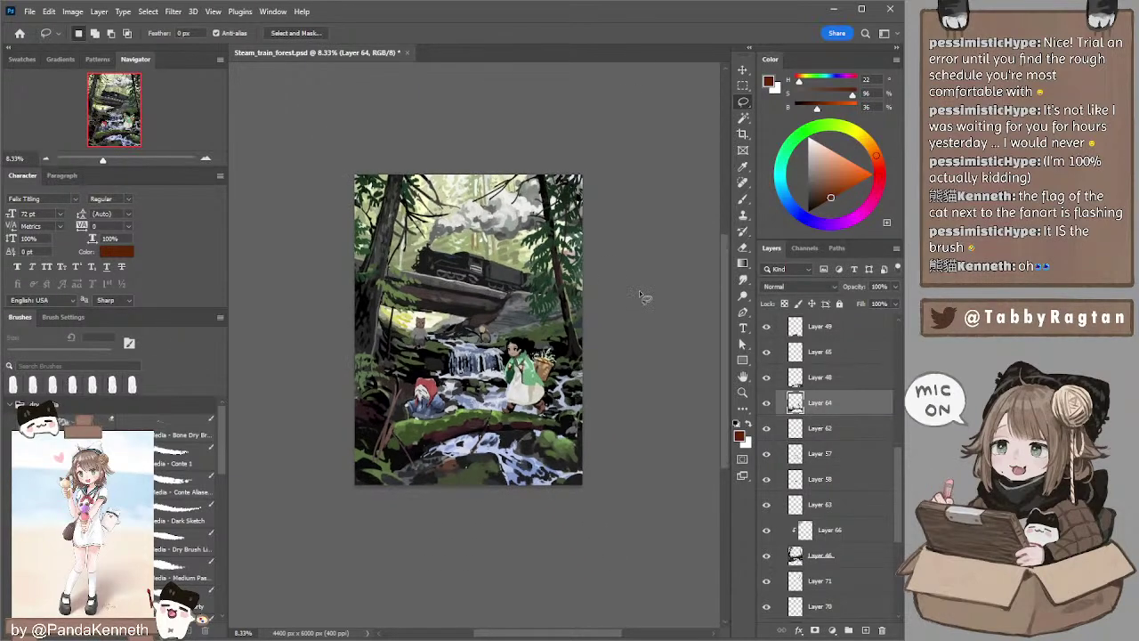
left_click(476, 408, "ctrl")
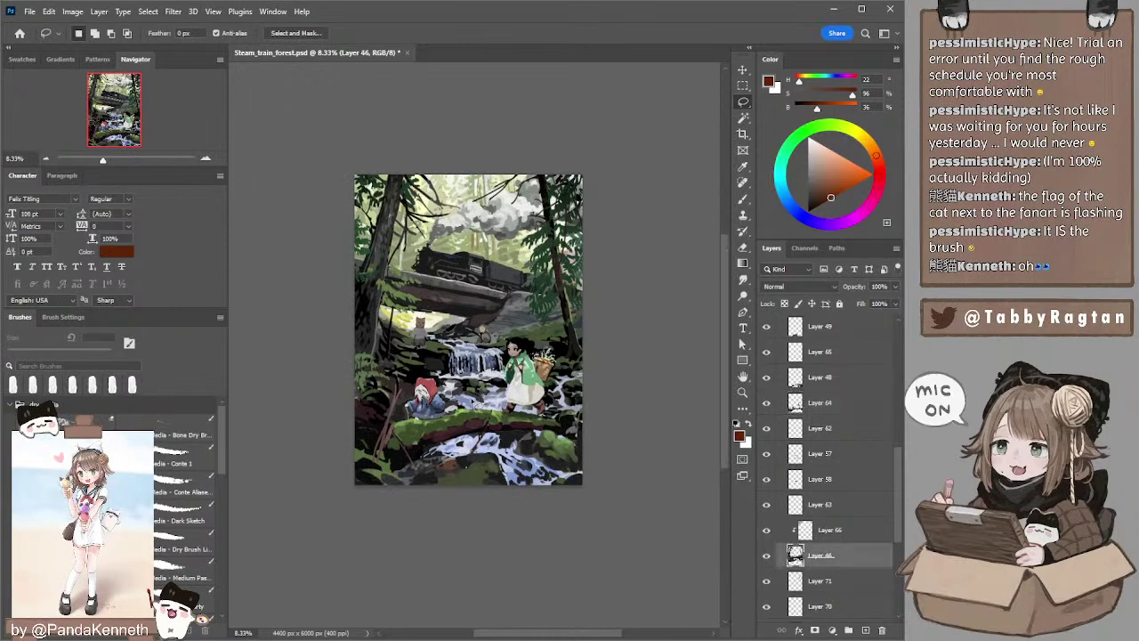
key("b")
key("d")
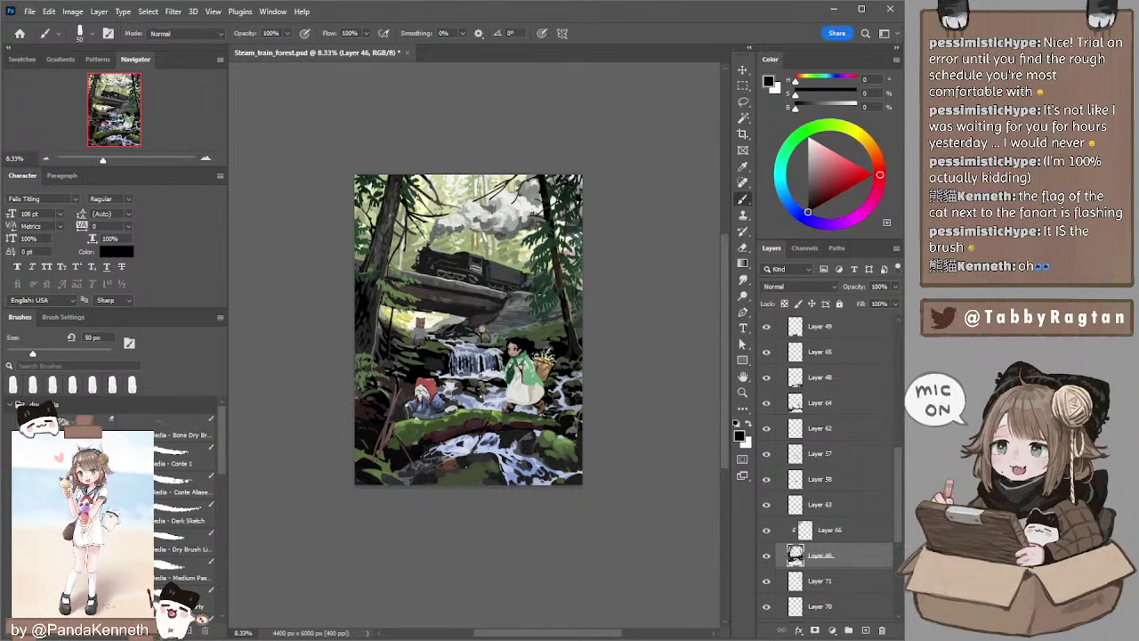
left_click_drag(560, 348, 542, 350)
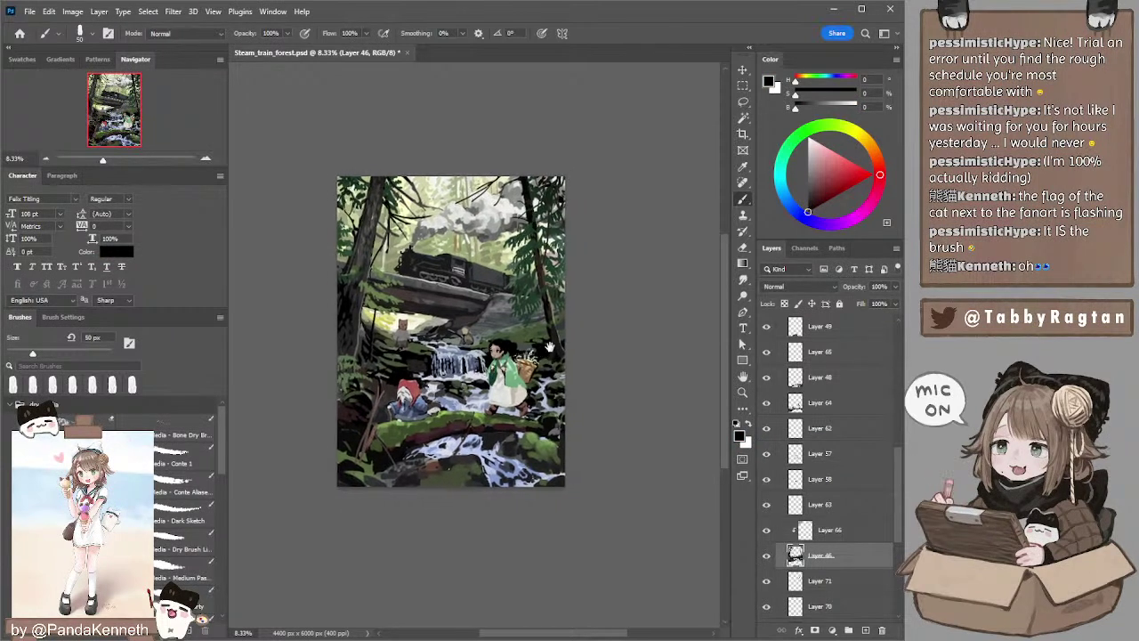
left_click(503, 344, "ctrl")
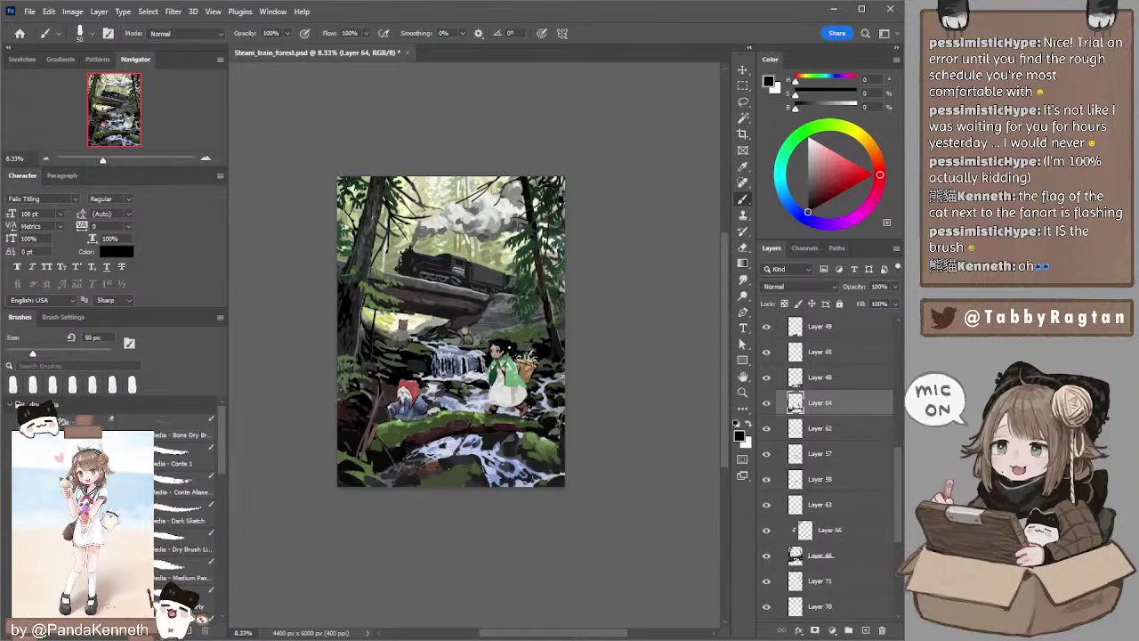
left_click(806, 196)
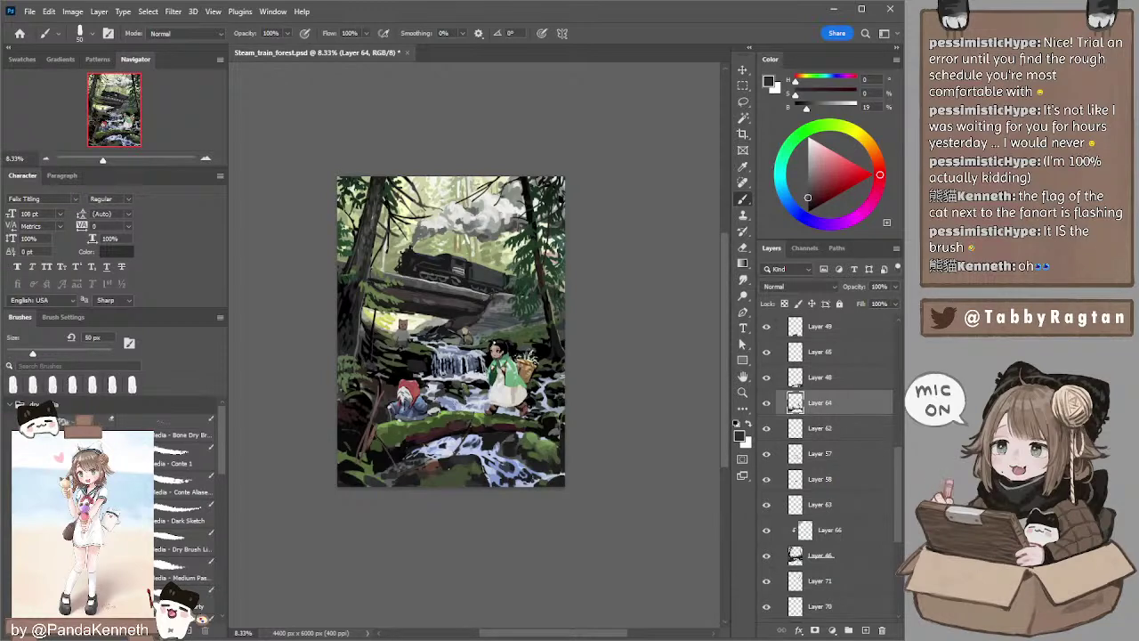
left_click(501, 346, "alt")
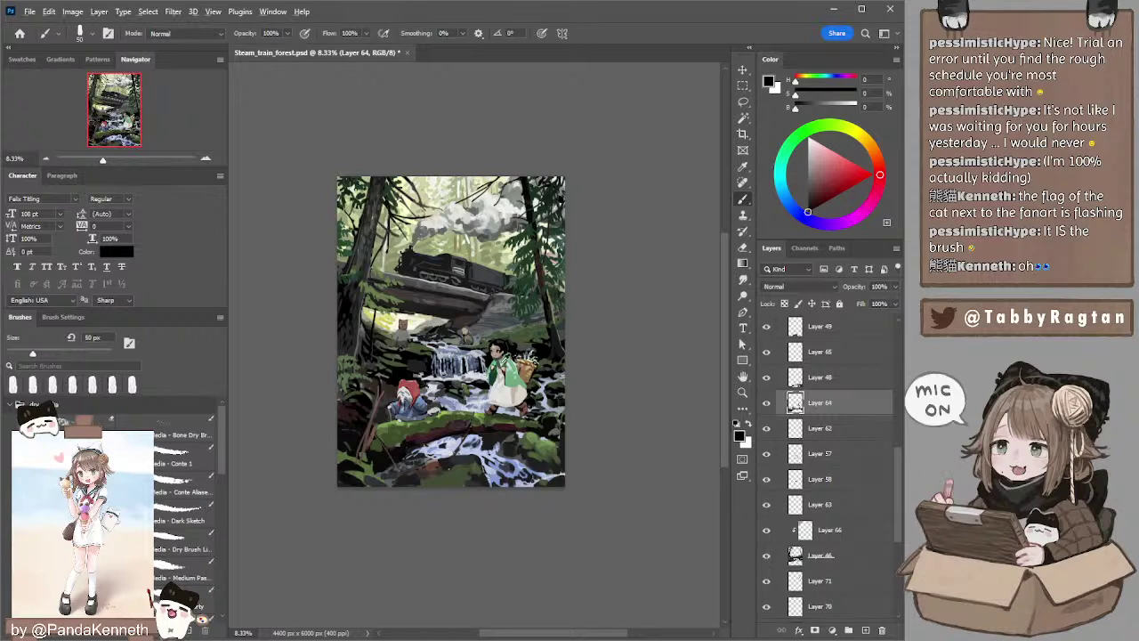
- Add dappled detail to the girl's cape and dress in sampled dark green, off-white and light green, enlarging the brush to 70 px
left_click(496, 354, "alt")
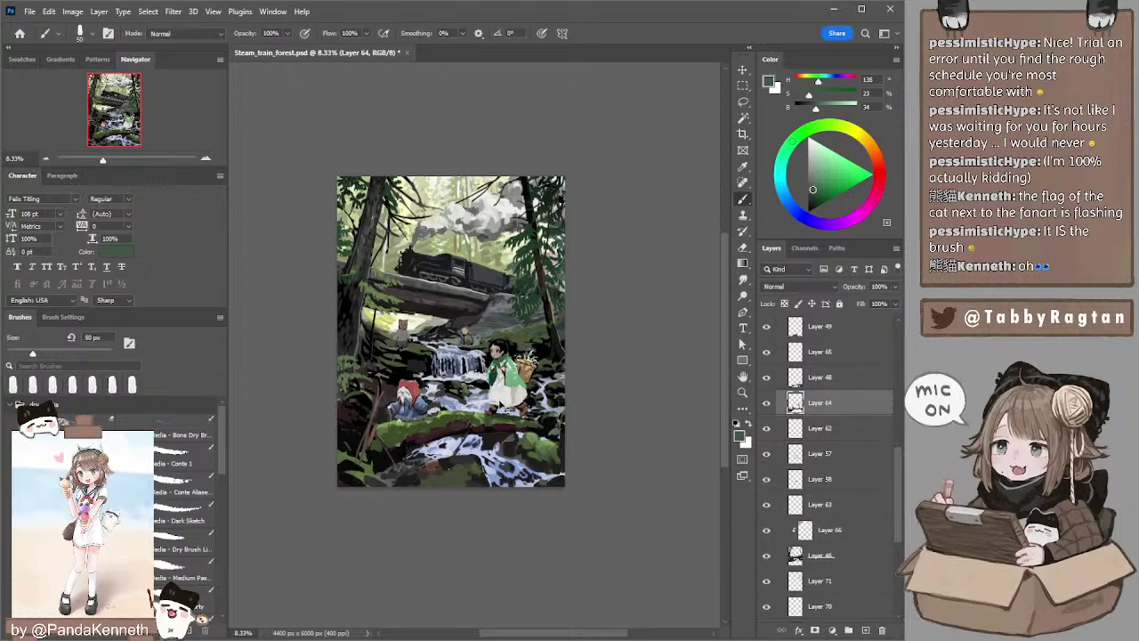
left_click(500, 399, "alt")
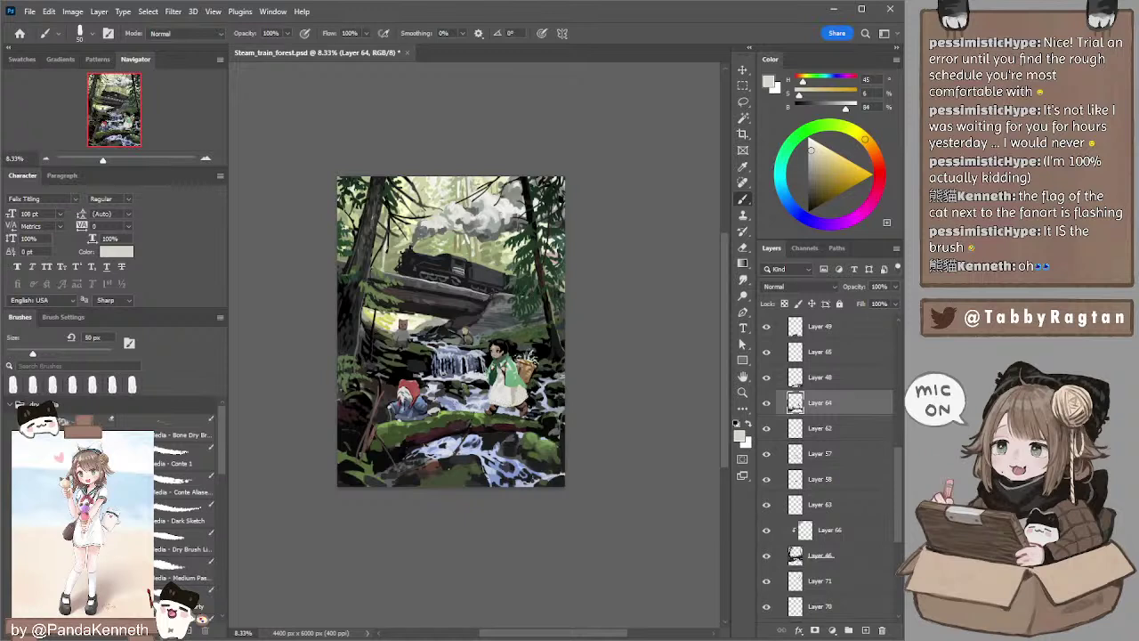
left_click(523, 382, "alt")
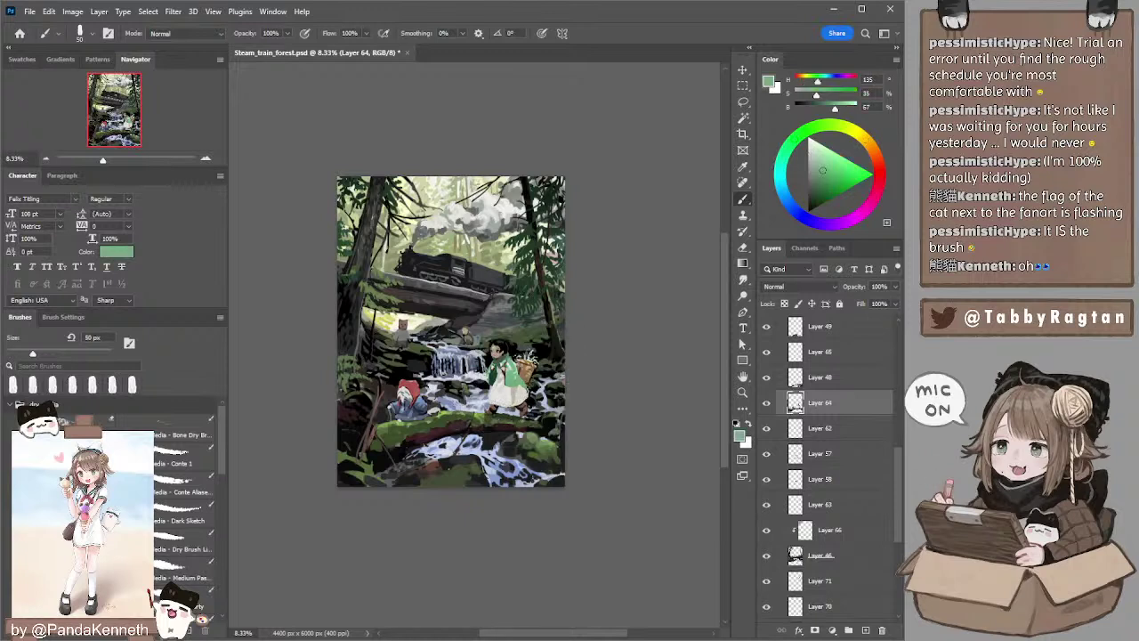
left_click(519, 362, "alt")
key("bracketright")
key("bracketright")
- Set the Magic Wand's tolerance to 30 for selecting areas on the girl
left_click(745, 118)
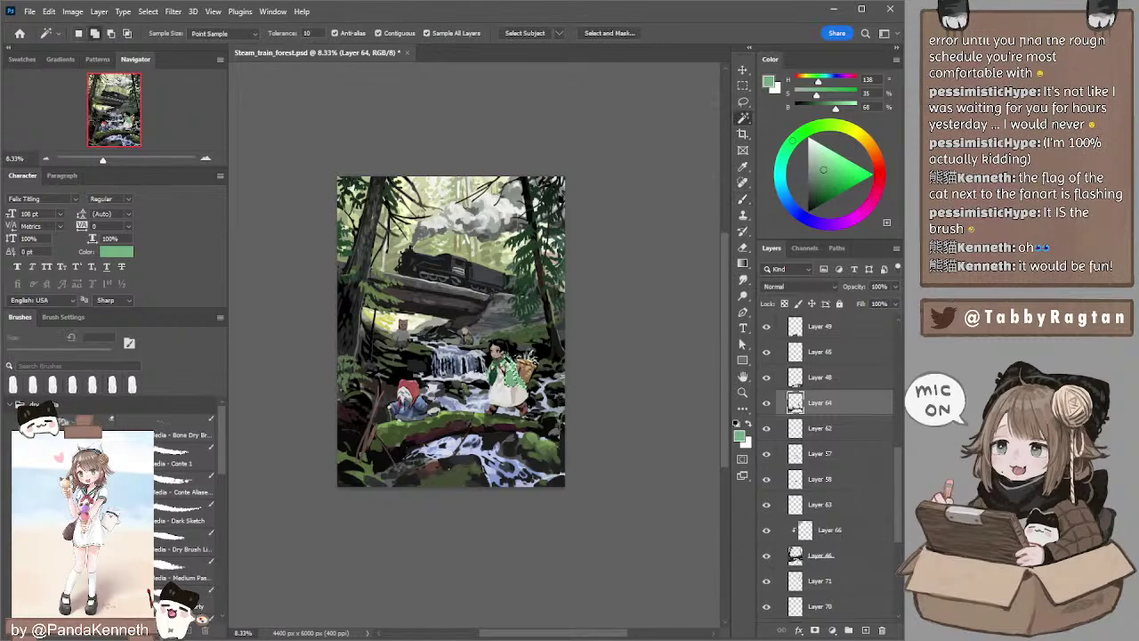
left_click(315, 33)
key("shift+Up")
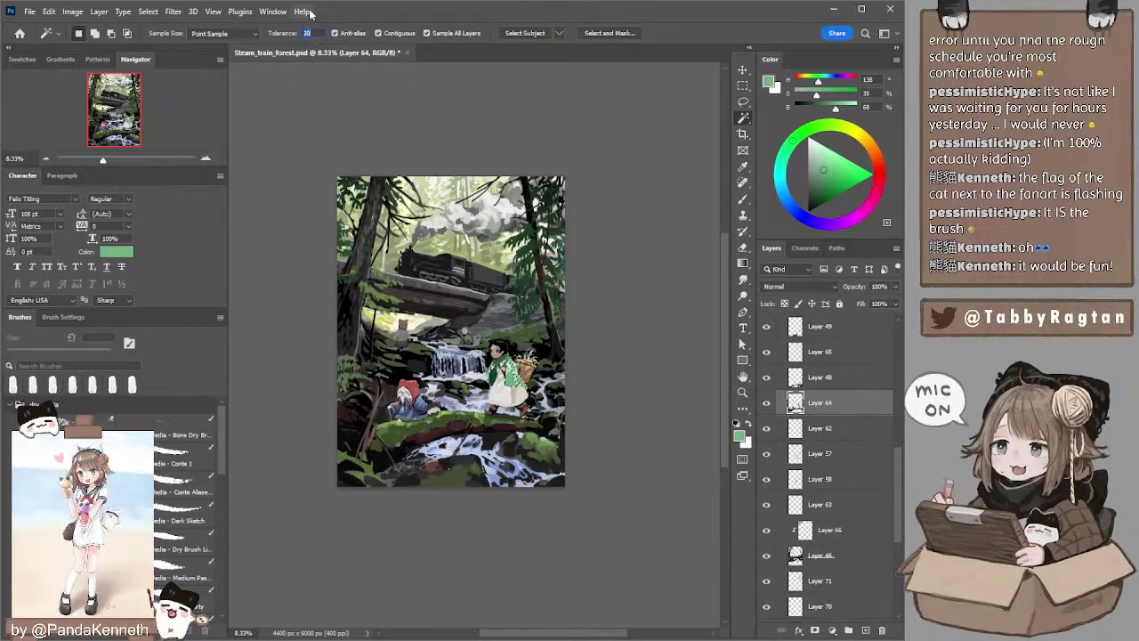
type("30")
key("ctrl+plus")
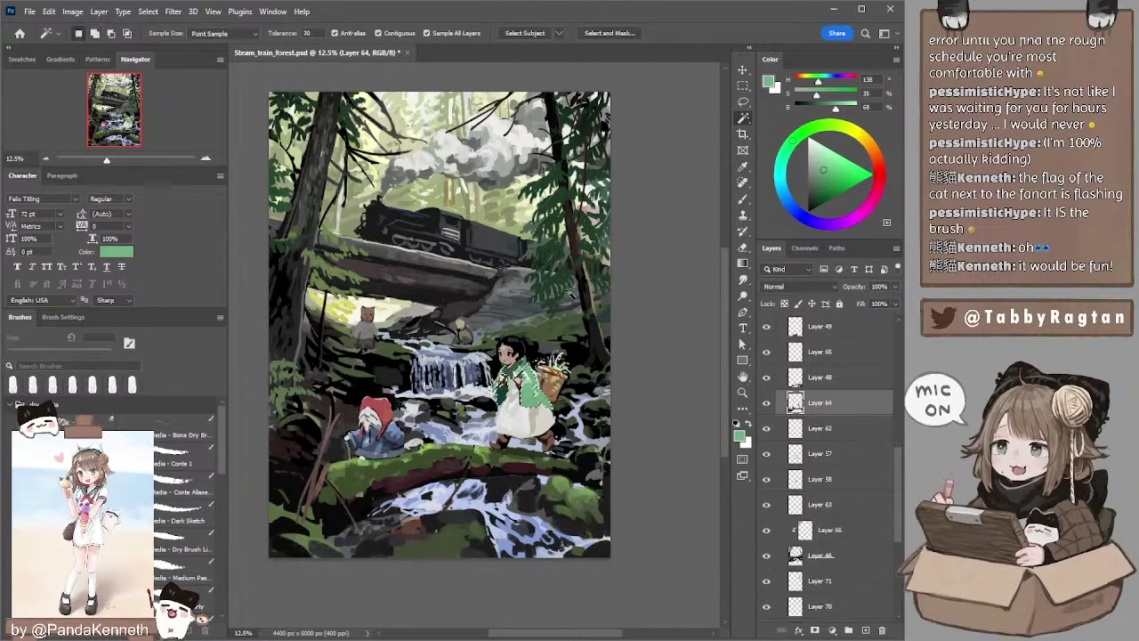
- Lasso the girl's cape on Layer 64 and shift its colour towards a warmer green
left_click(743, 102)
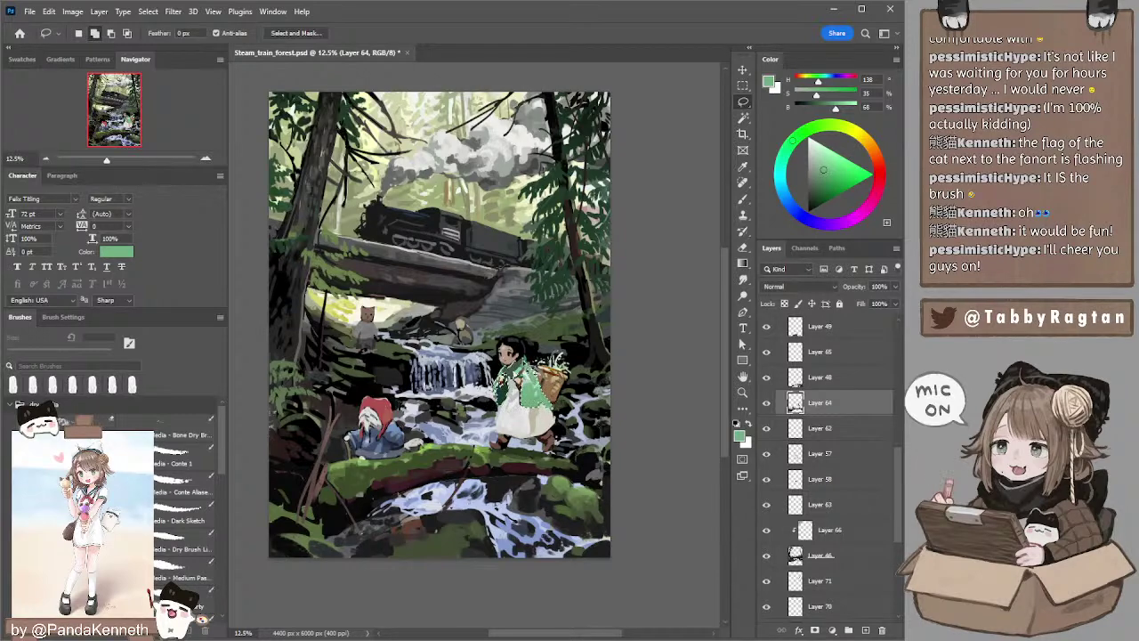
key("shift")
key("shift")
key("shift")
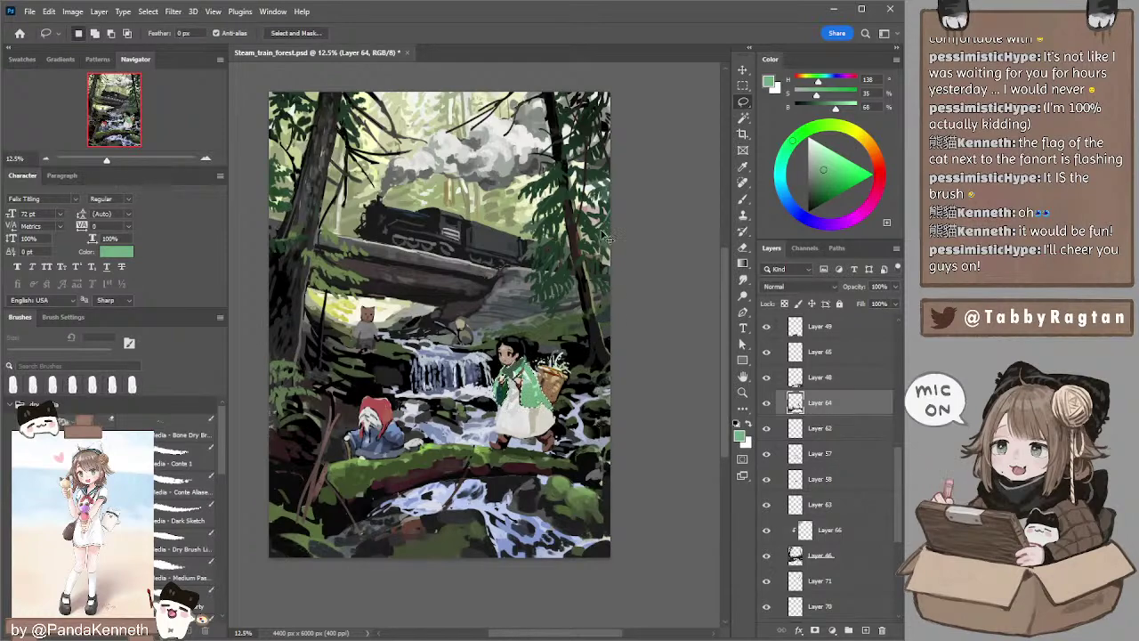
key("i")
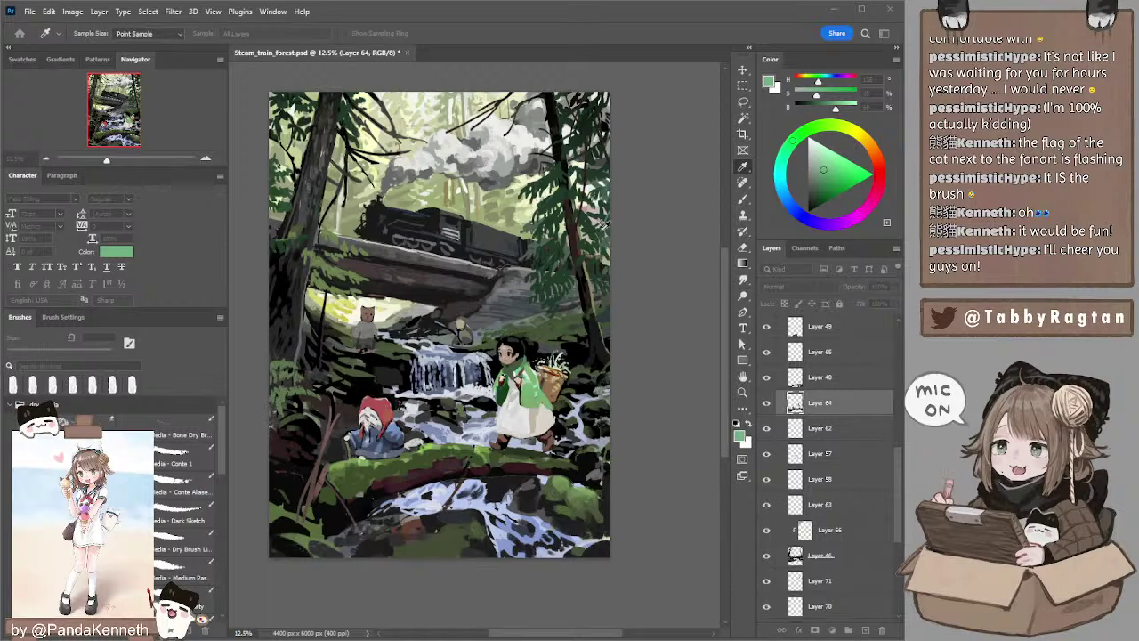
key("l")
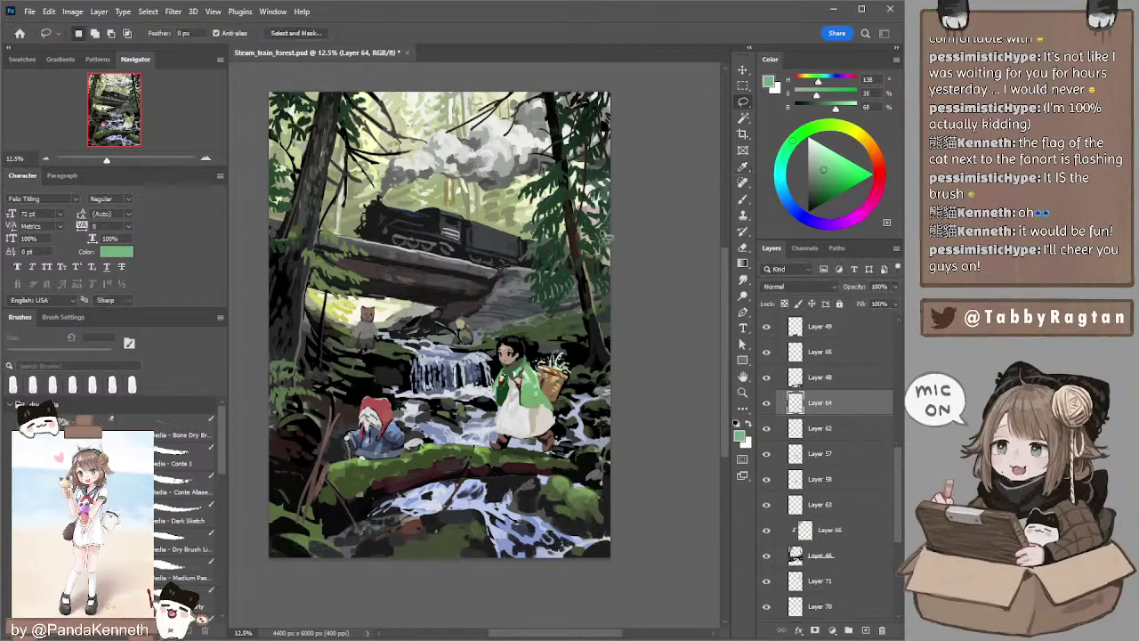
- Touch up the girl's face in a sampled skin tone at 60 px and her dark details in black at 70 px
key("b")
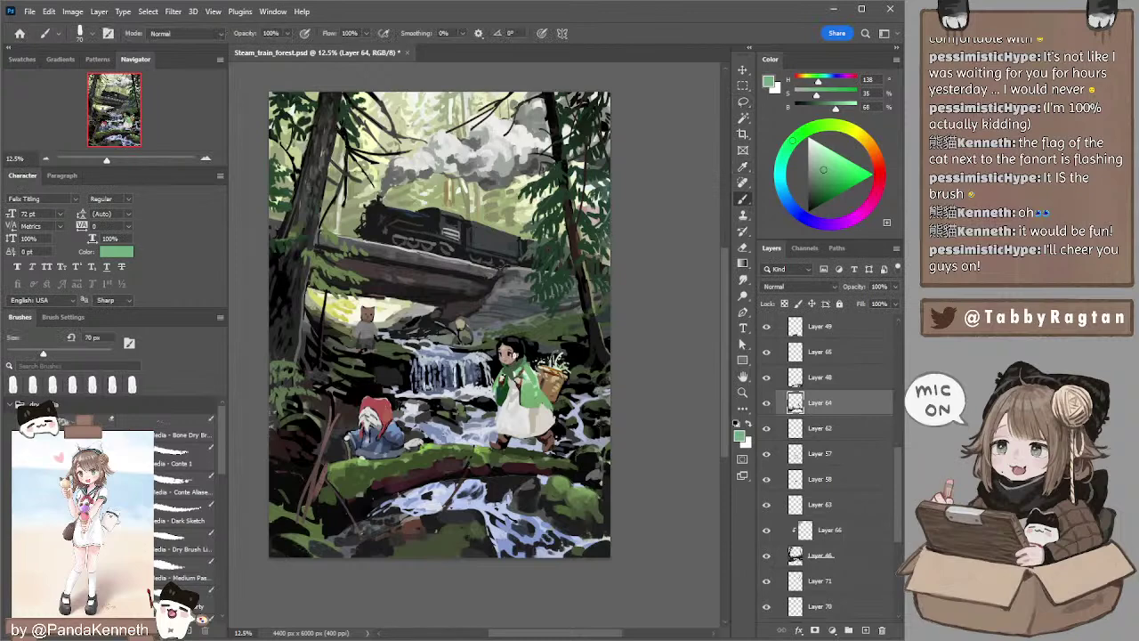
left_click(509, 360, "alt")
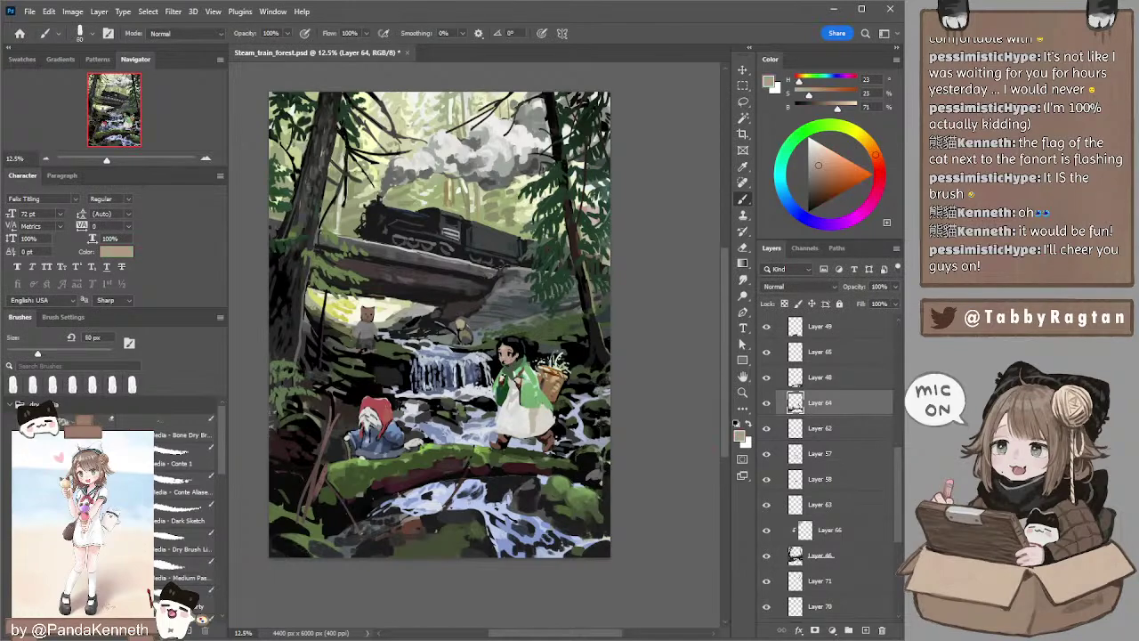
key("bracketleft")
key("bracketleft")
key("d")
key("bracketright")
key("bracketright")
key("bracketright")
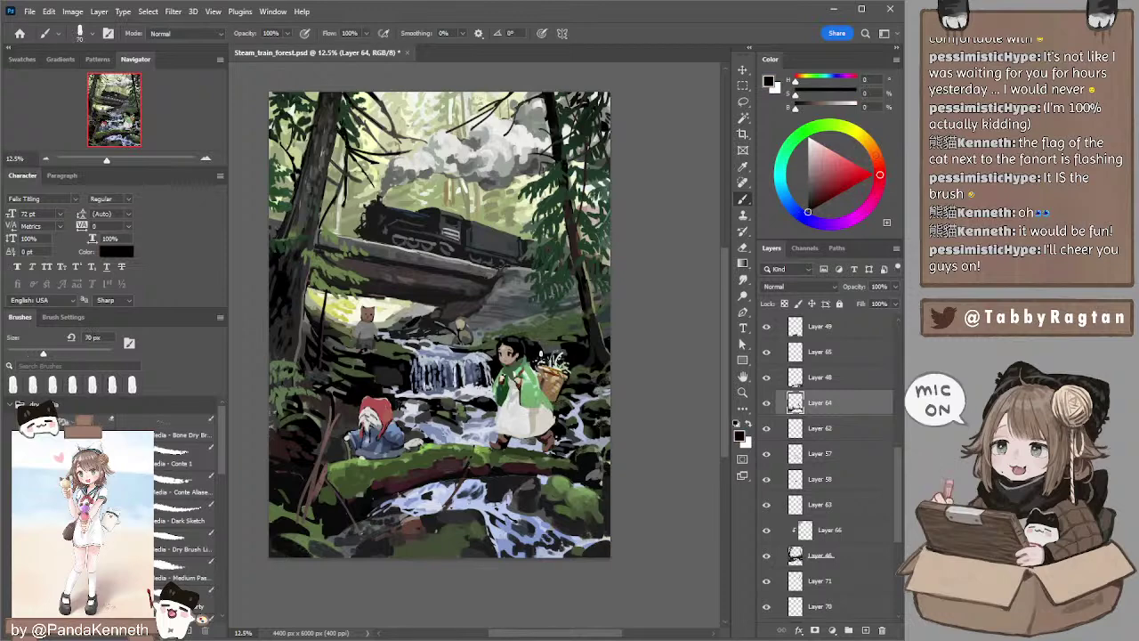
- Refine the girl on Layer 64 in sampled mid green and brown at 70 px, and in black and dark grey at 60 px
left_click(522, 375, "alt")
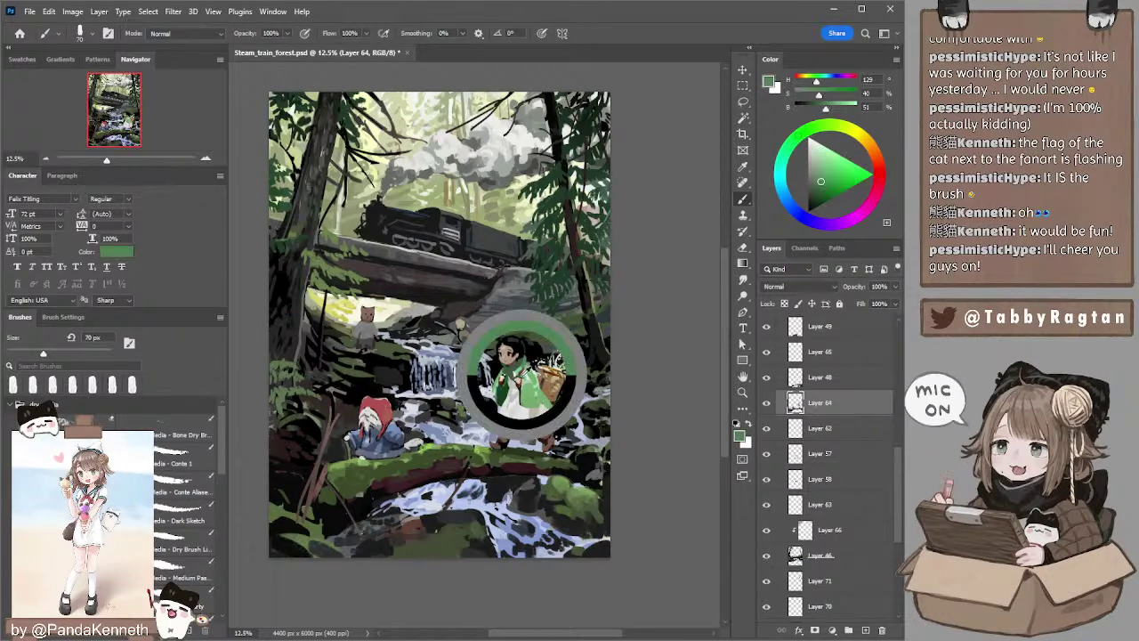
left_click(880, 155)
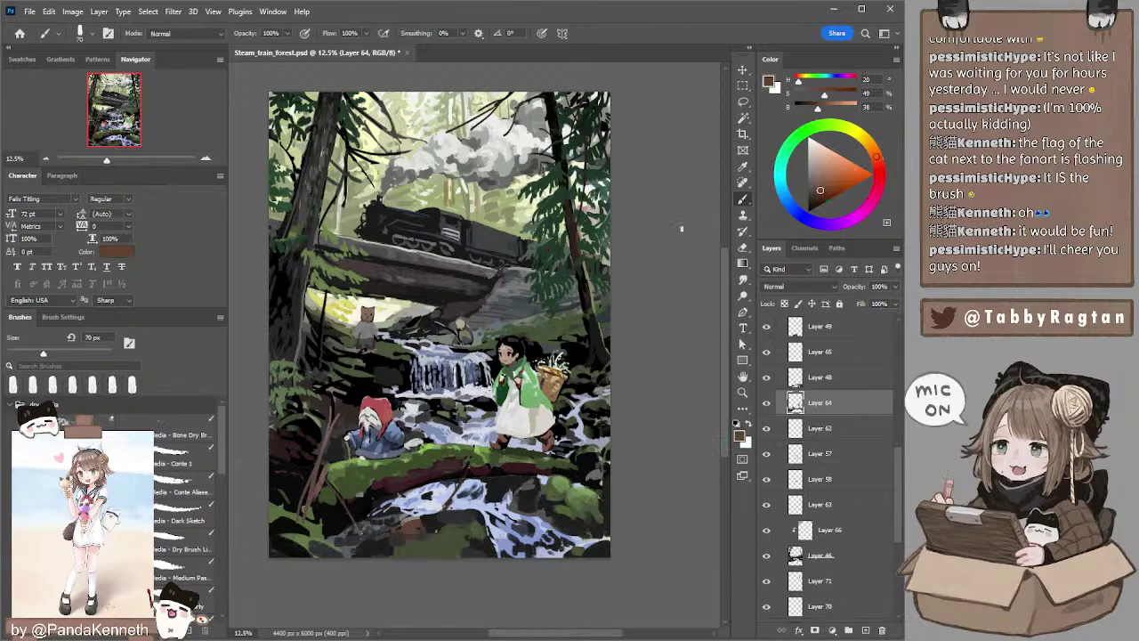
key("bracketleft")
key("d")
key("bracketright")
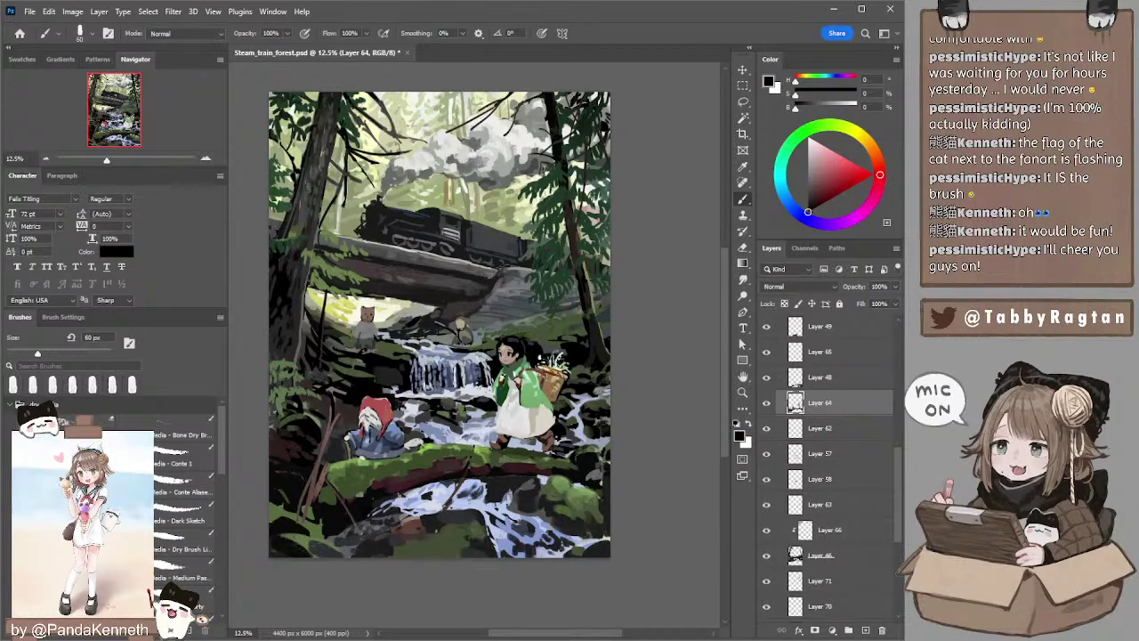
left_click(514, 337, "alt")
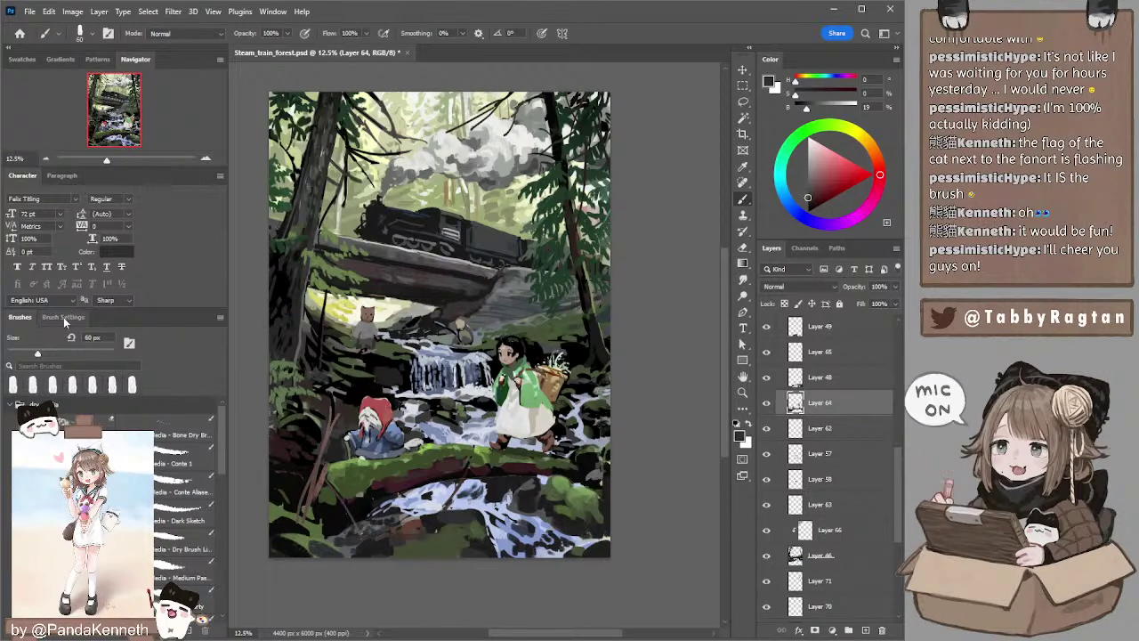
- Group Brush Settings with the Character and Paragraph panels and collapse the group to enlarge the Navigator preview
left_click(64, 319)
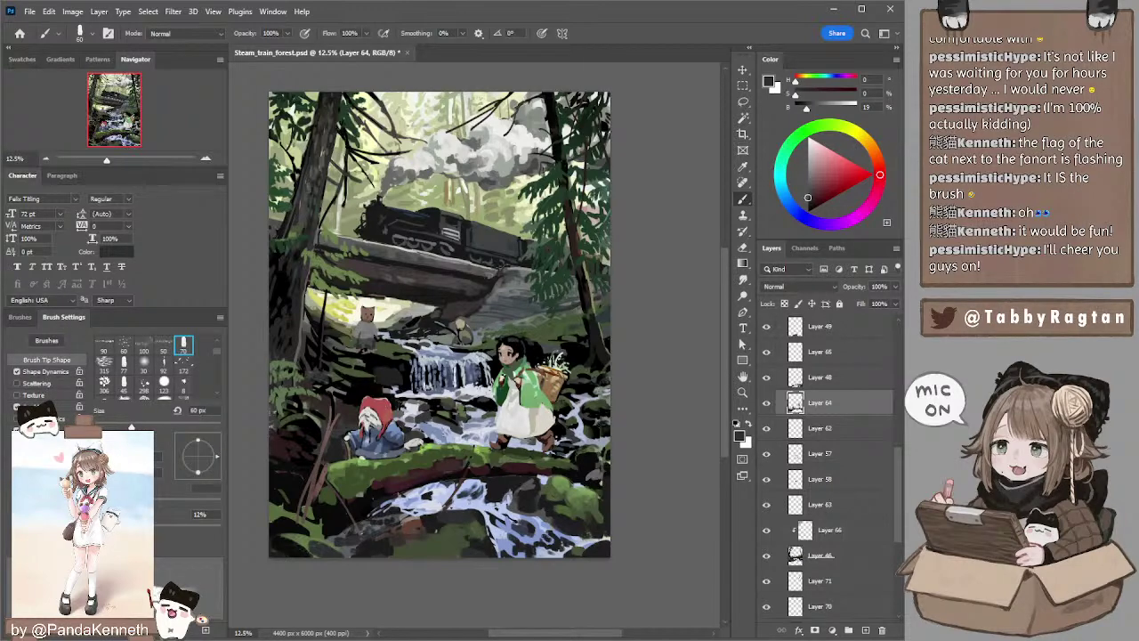
mouse_move(66, 320)
left_mouse_down()
mouse_move(97, 318)
mouse_move(110, 183)
left_mouse_up()
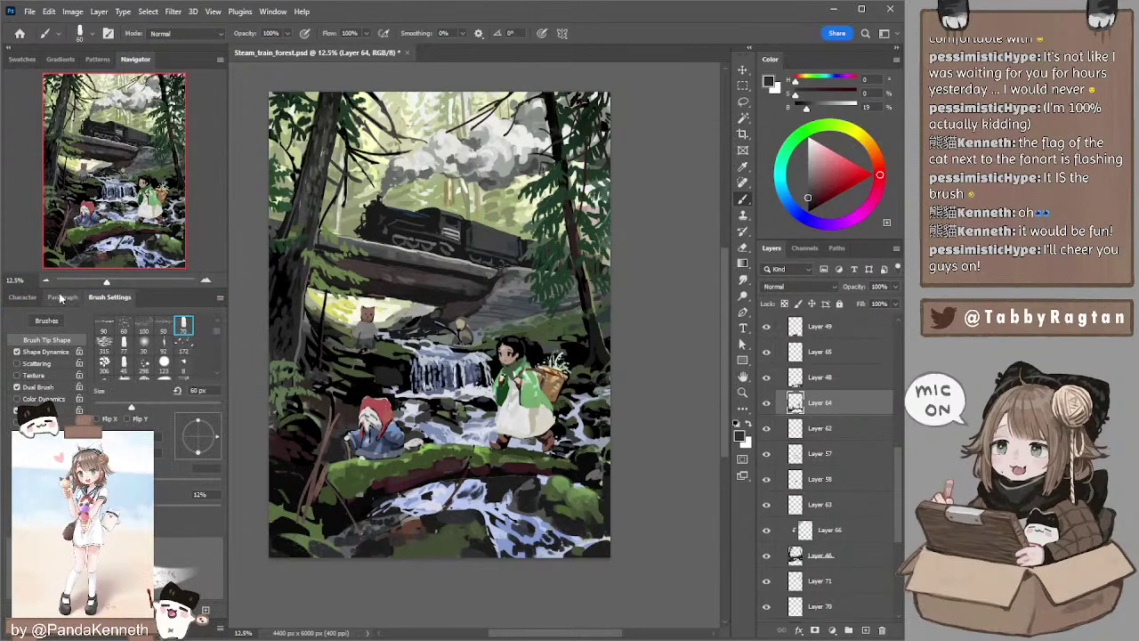
double_click(109, 300)
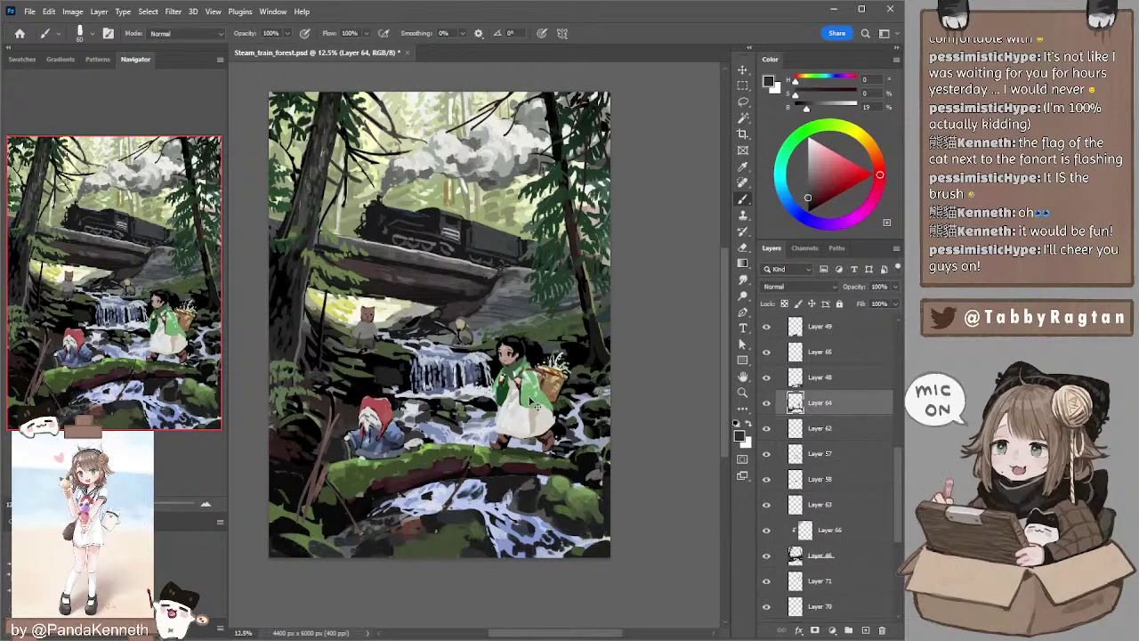
- Save Steam_train_forest.psd and return to the Brush tool
key("ctrl+s")
key("l")
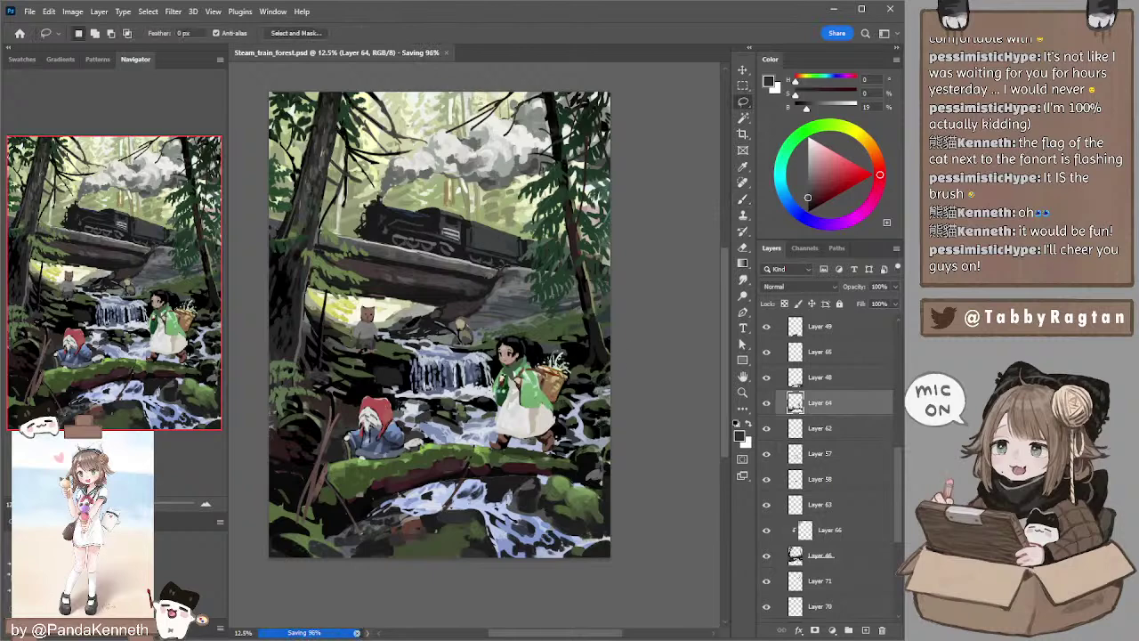
key("b")
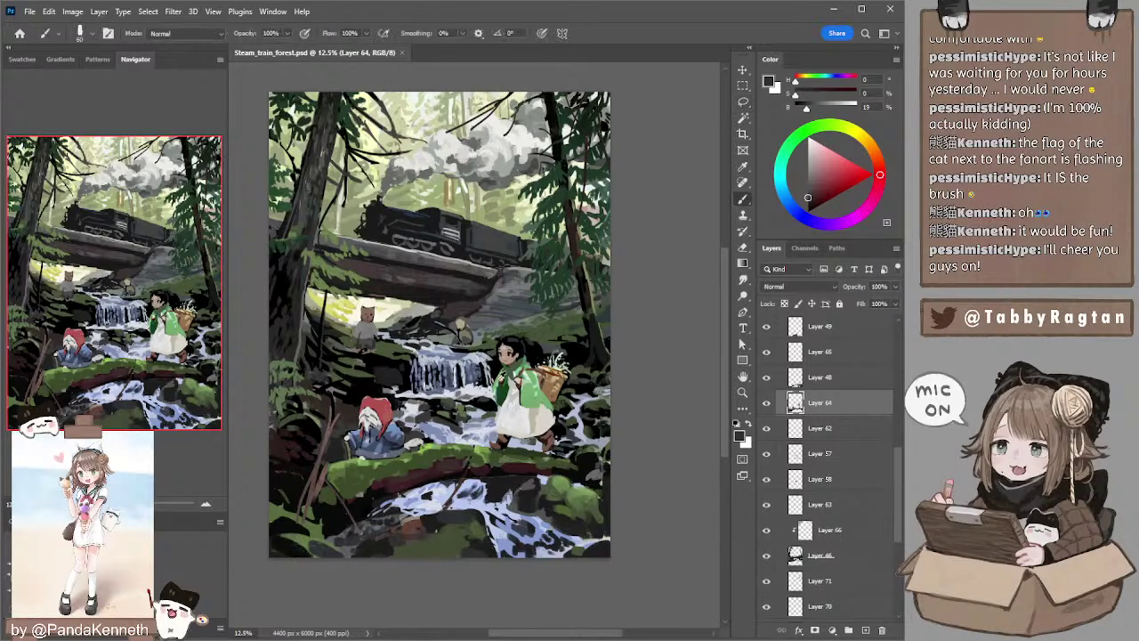
- Rework the front of the girl's cape and dress on Layer 64 in sampled light green and off-white, undoing unwanted strokes
left_click(497, 388, "alt")
key("ctrl+z")
mouse_move(495, 391)
left_mouse_down()
mouse_move(505, 405)
mouse_move(499, 384)
left_mouse_up()
key("ctrl+z")
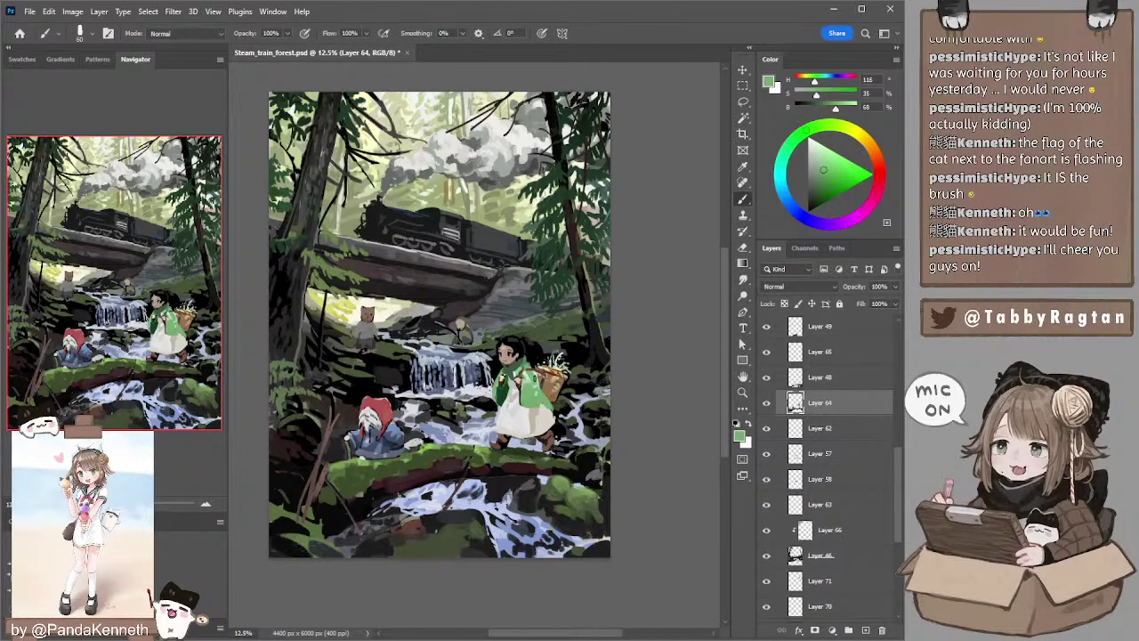
left_click(535, 398, "alt")
left_click(501, 379, "alt")
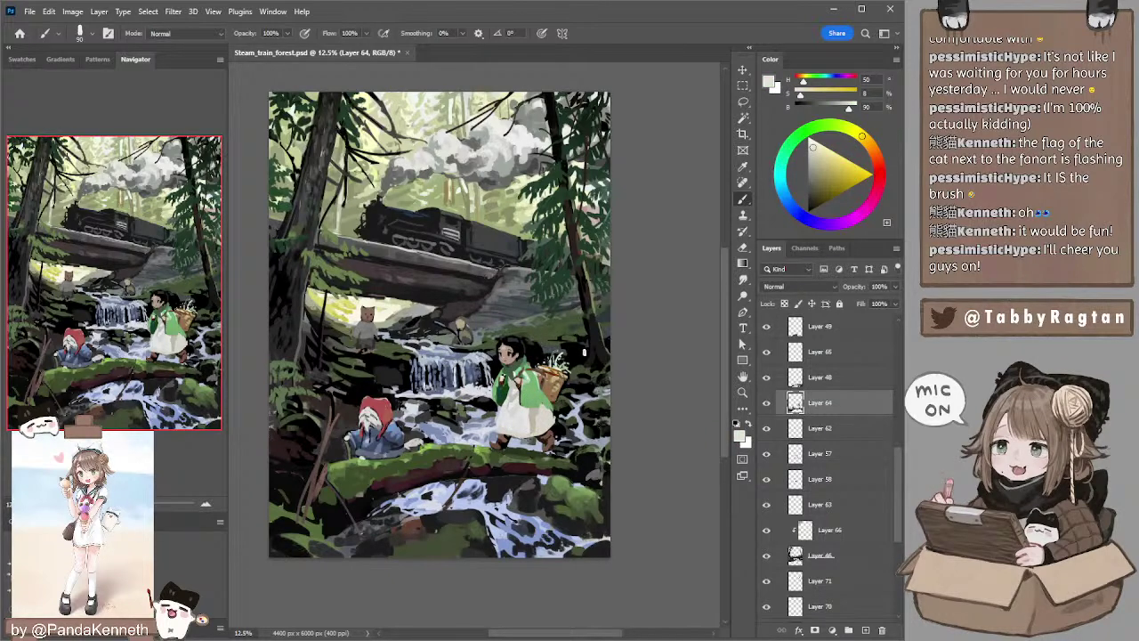
- Touch up the hooded figure's red hood on Layer 64 in a red sampled from it at 90 px
key("e")
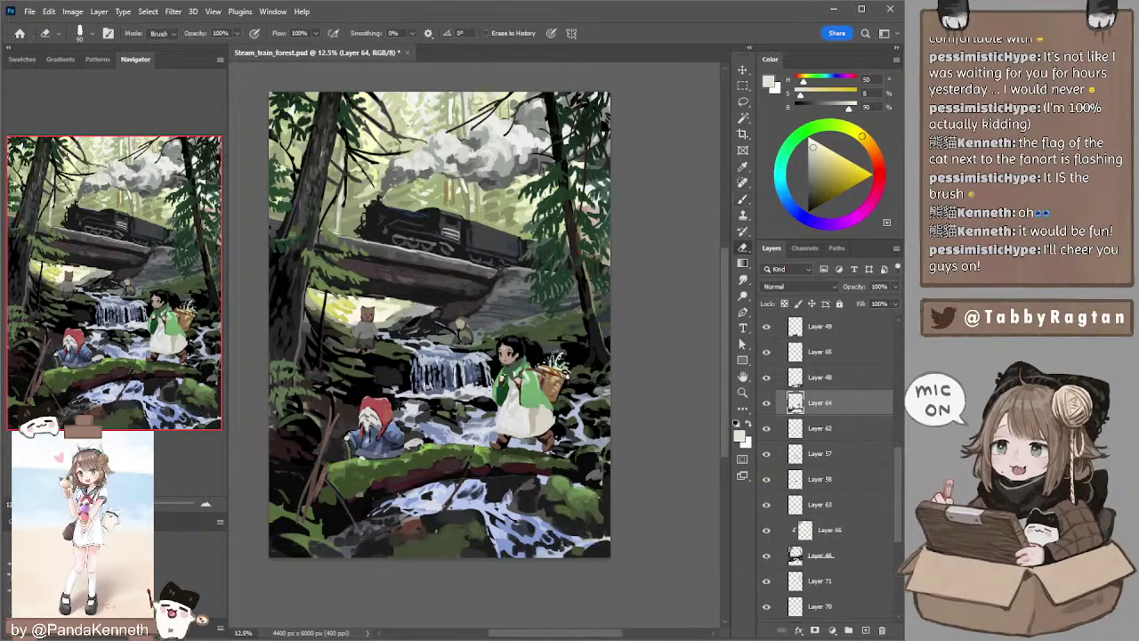
key("b")
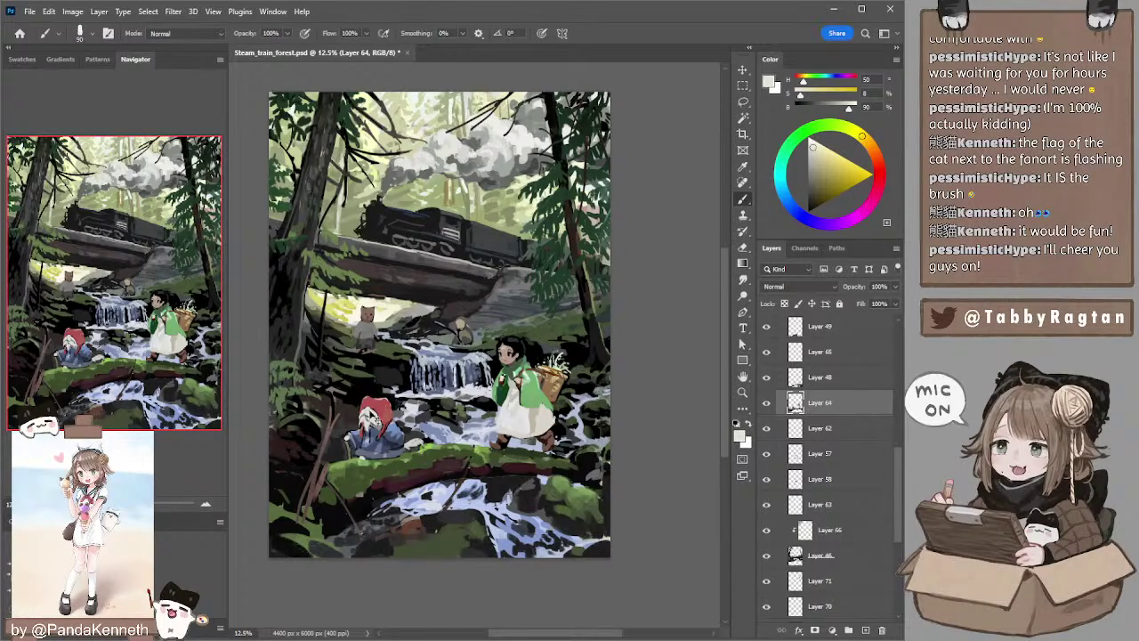
left_click(384, 404, "alt")
left_click_drag(428, 408, 440, 393)
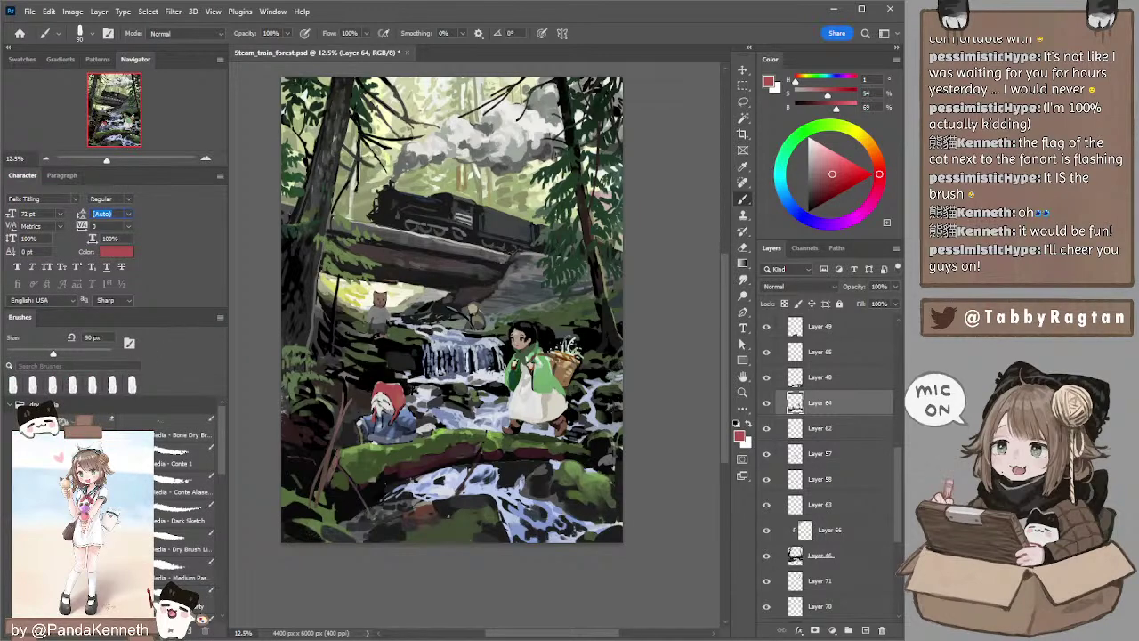
- Select Layer 72 from the train on the canvas and clean up its edges with the Eraser at 60 px
left_click(547, 12)
left_click(393, 198, "ctrl")
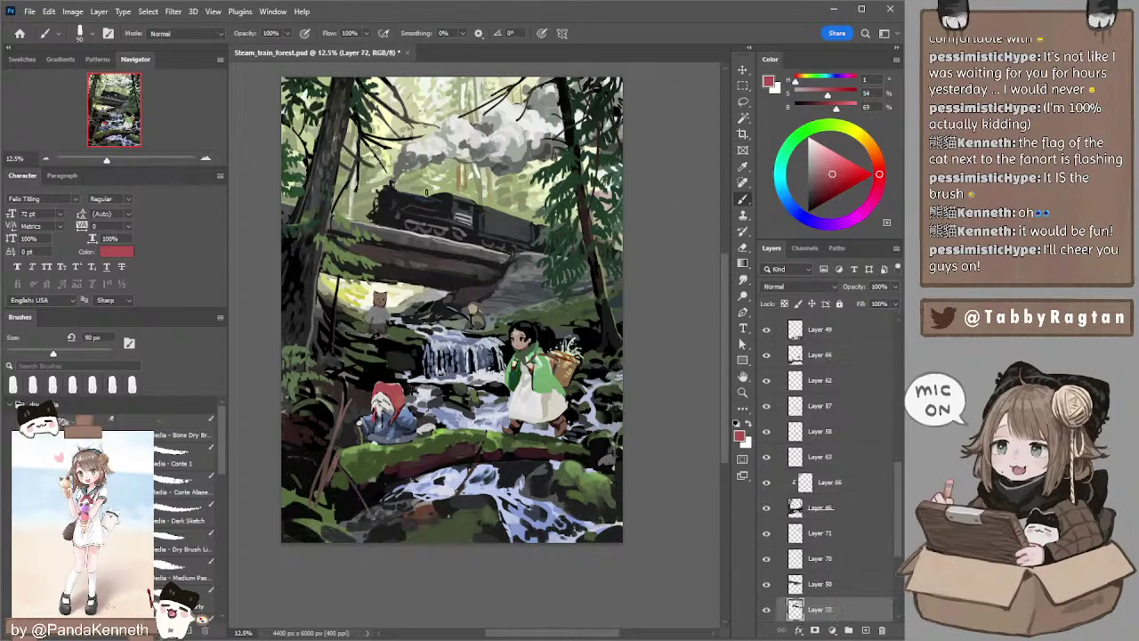
key("e")
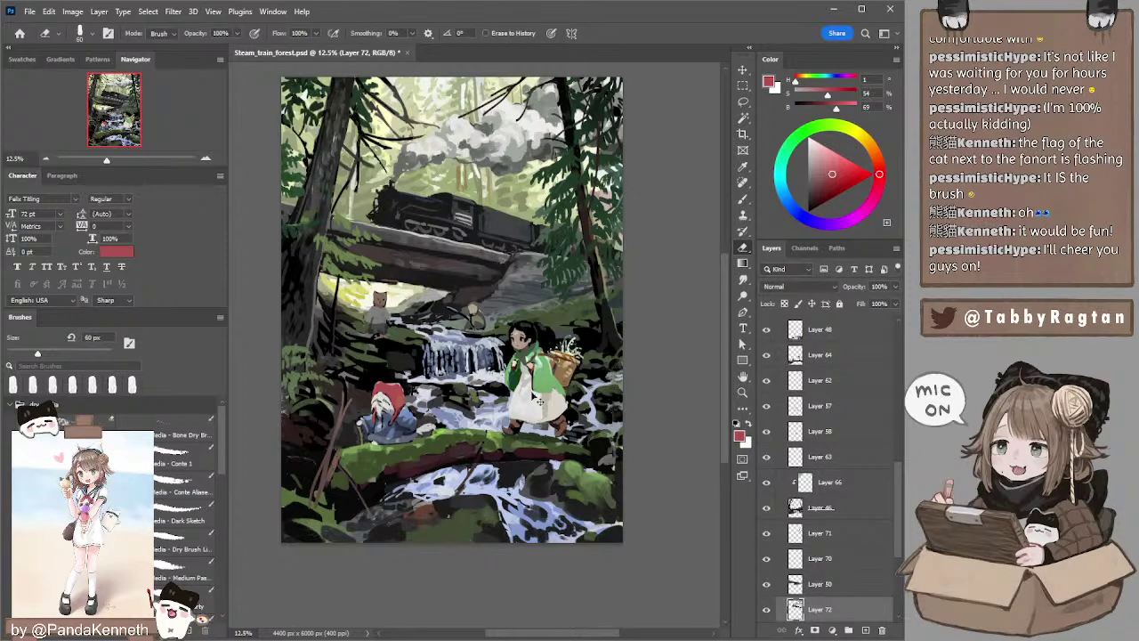
- Touch up the mossy slope beside the far right tree on Layer 46 in sampled olive green at 50 px
left_click(539, 399, "ctrl")
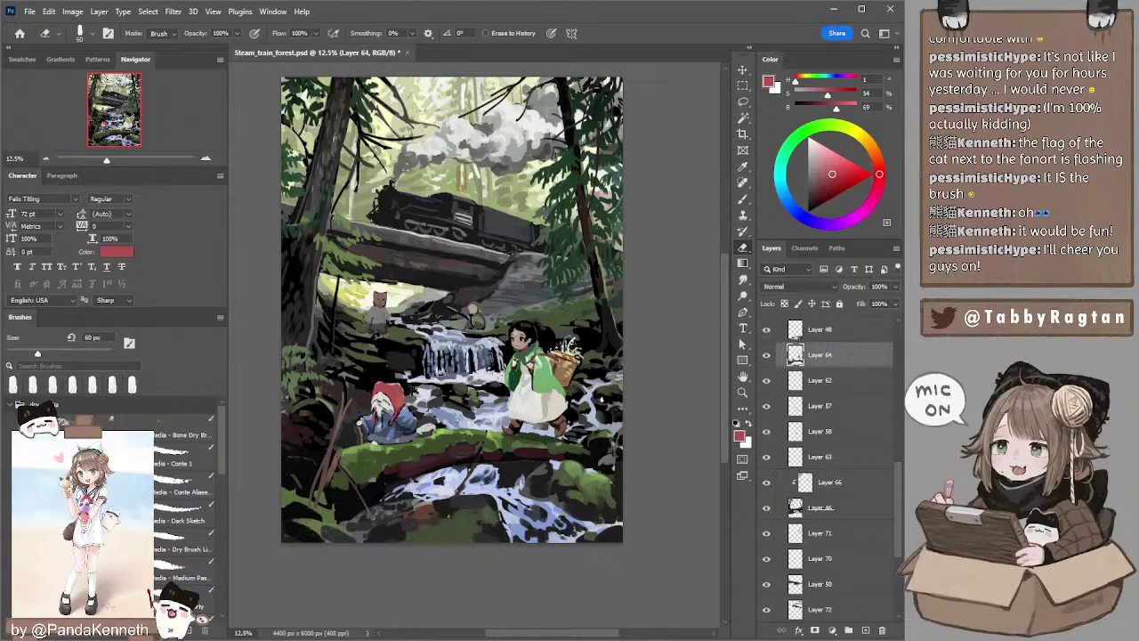
left_click(598, 362, "ctrl")
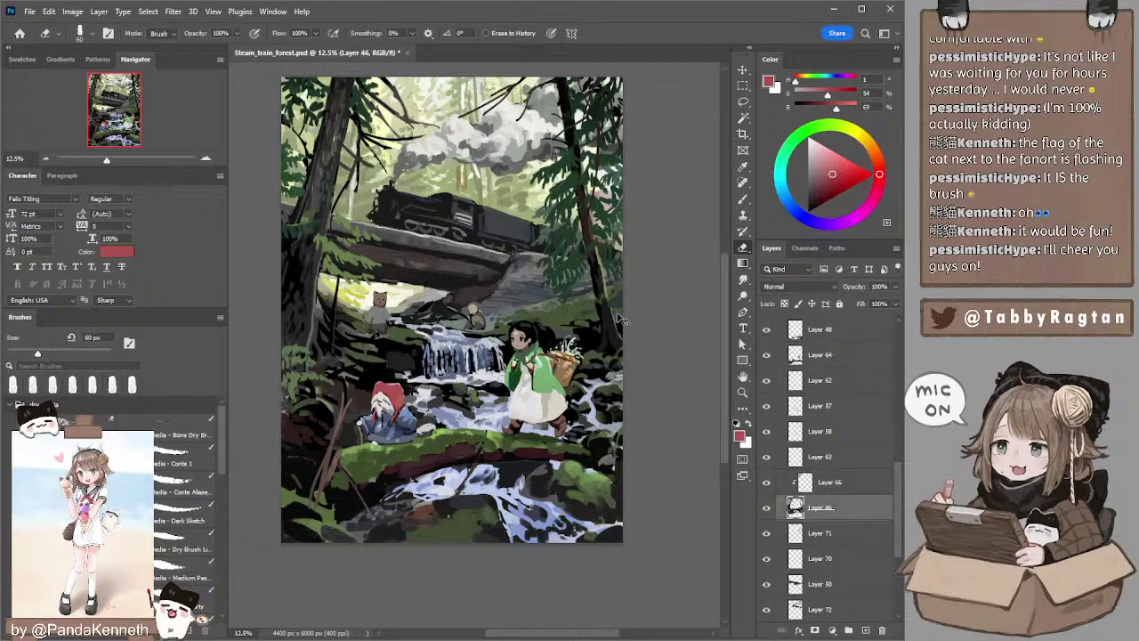
key("b")
key("e")
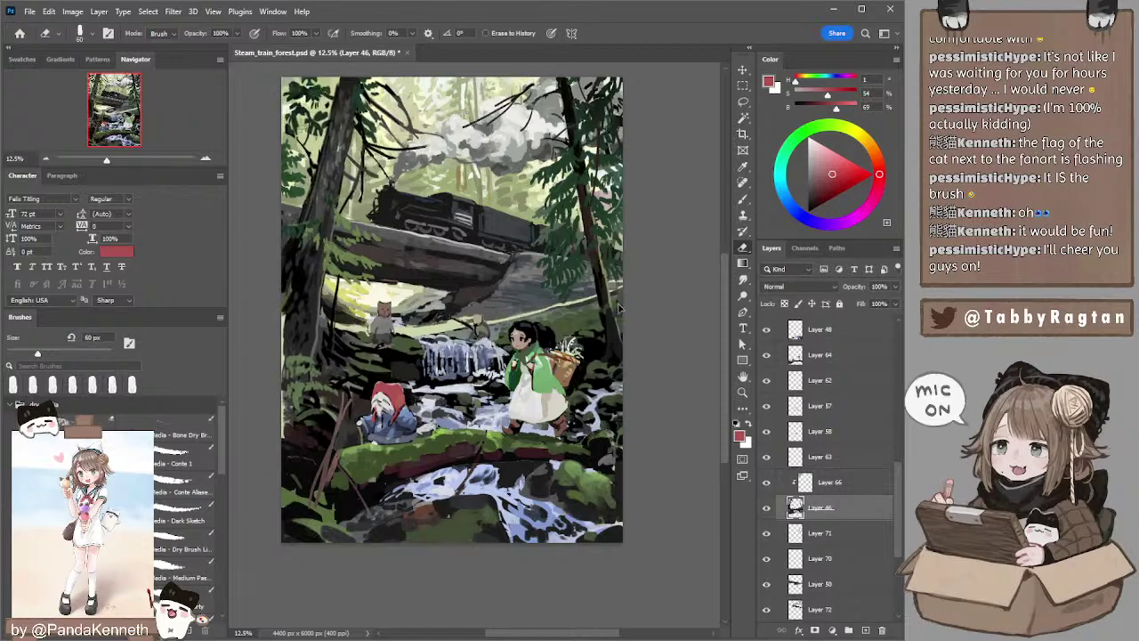
key("b")
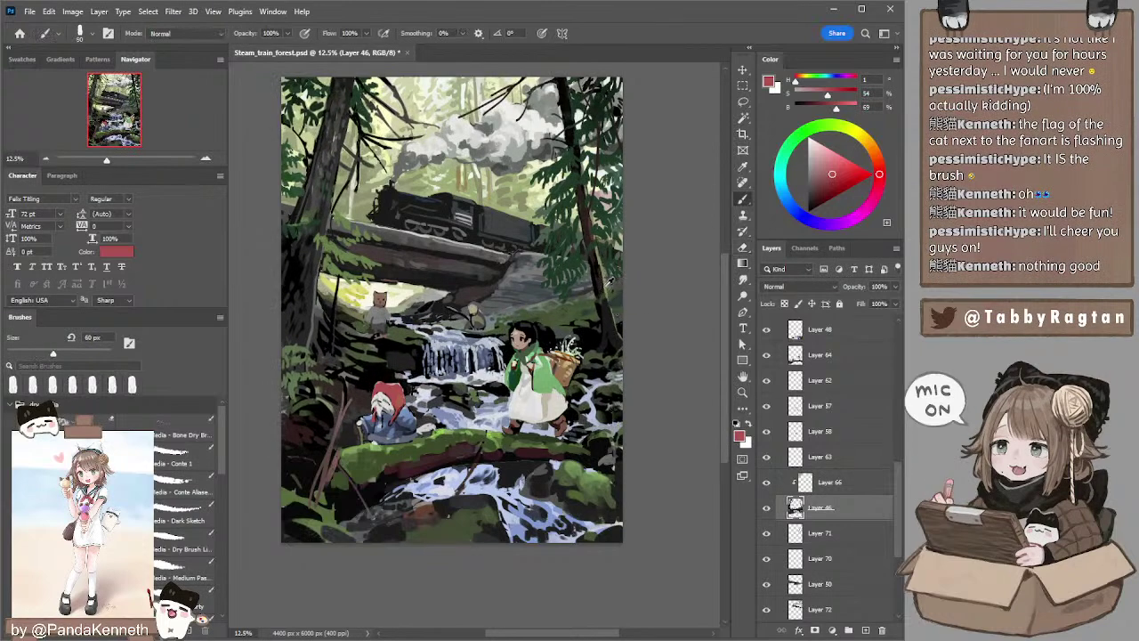
left_click(609, 296, "alt")
key("bracketleft")
key("bracketleft")
key("bracketleft")
key("bracketleft")
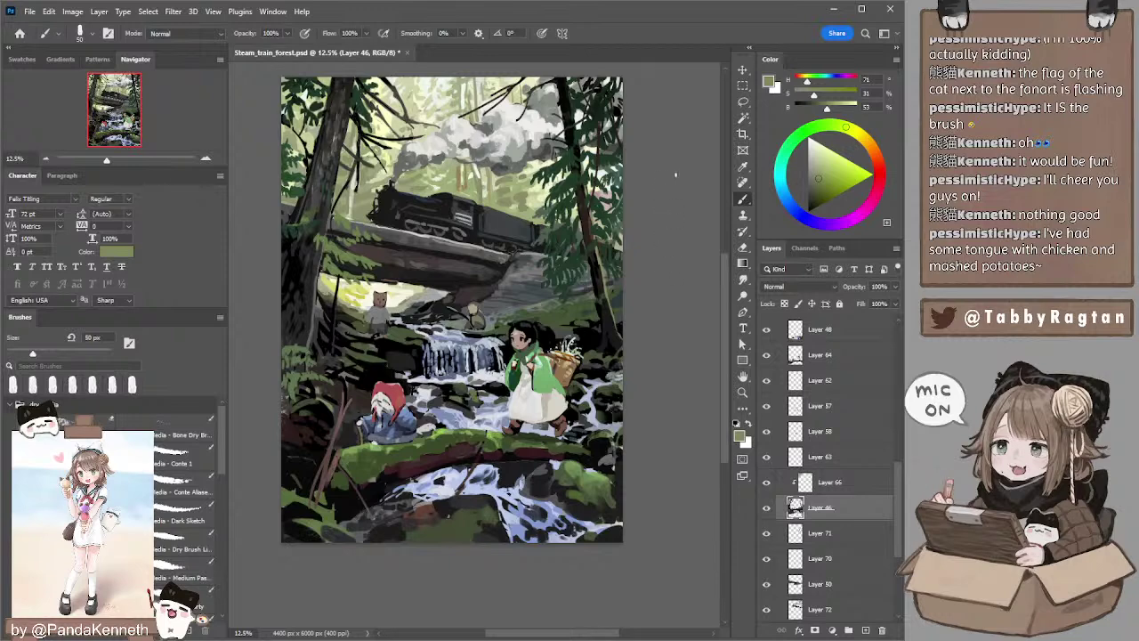
- Refine the right-hand fir foliage on Layer 54 in sampled dark green at 50 px and trim it with the Eraser at 40 px
key("alt+]")
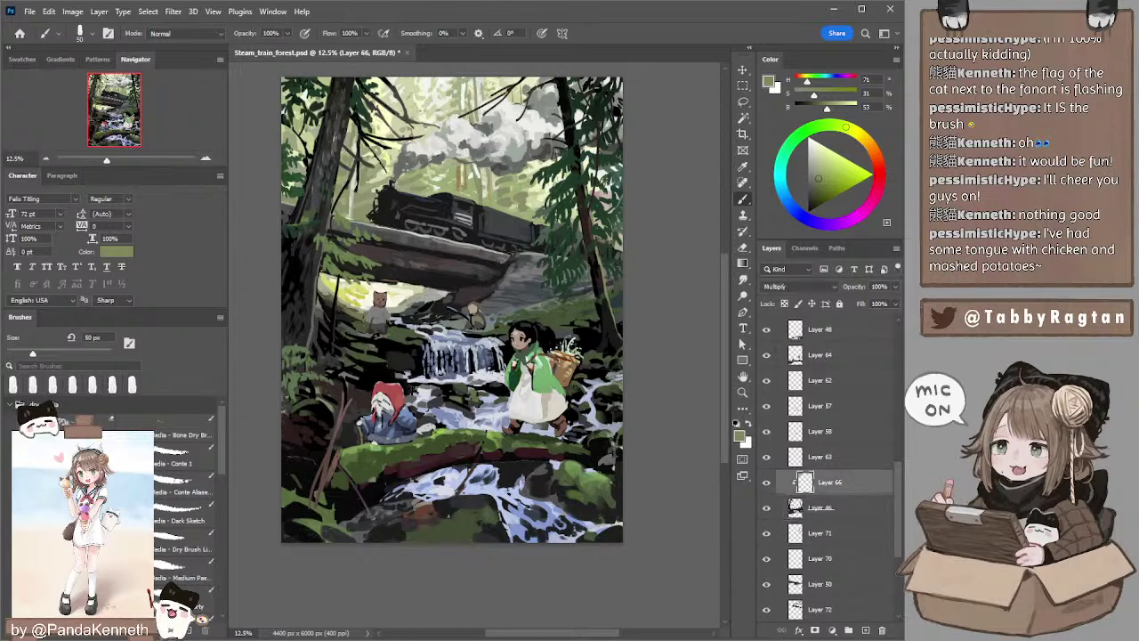
left_click_drag(576, 184, 578, 190)
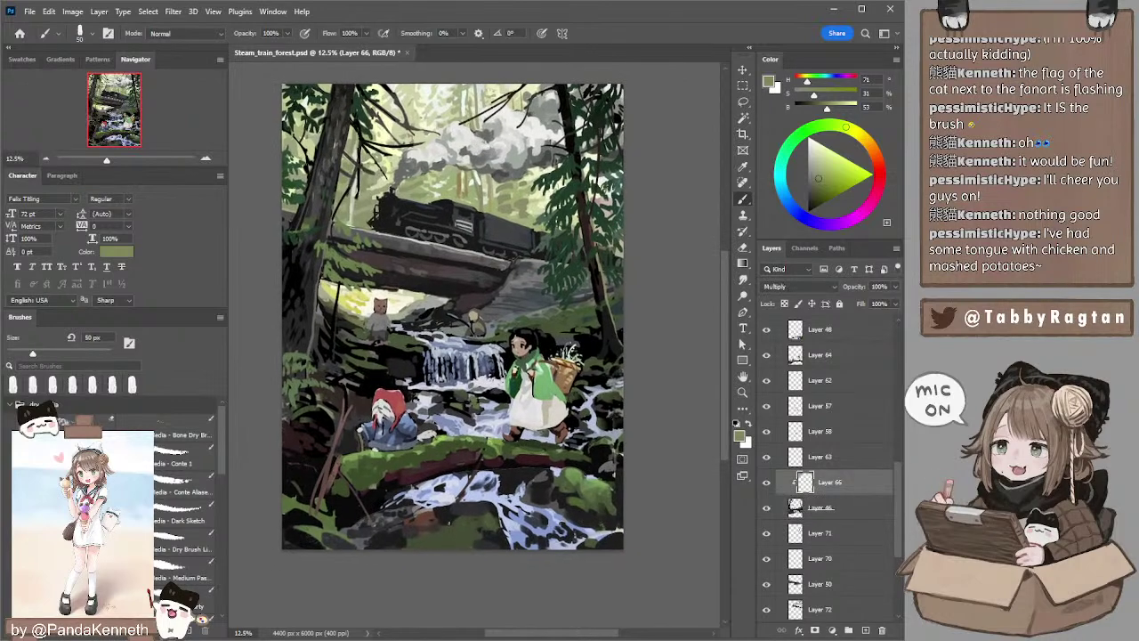
left_click(576, 182, "ctrl")
left_click(569, 168, "alt")
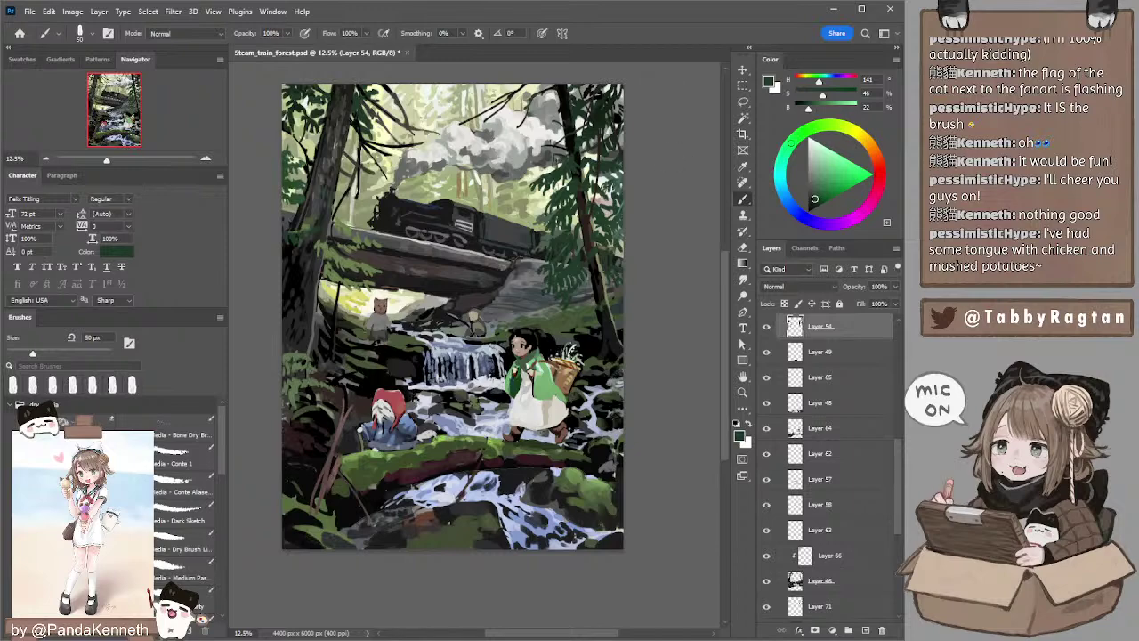
key("e")
key("bracketleft")
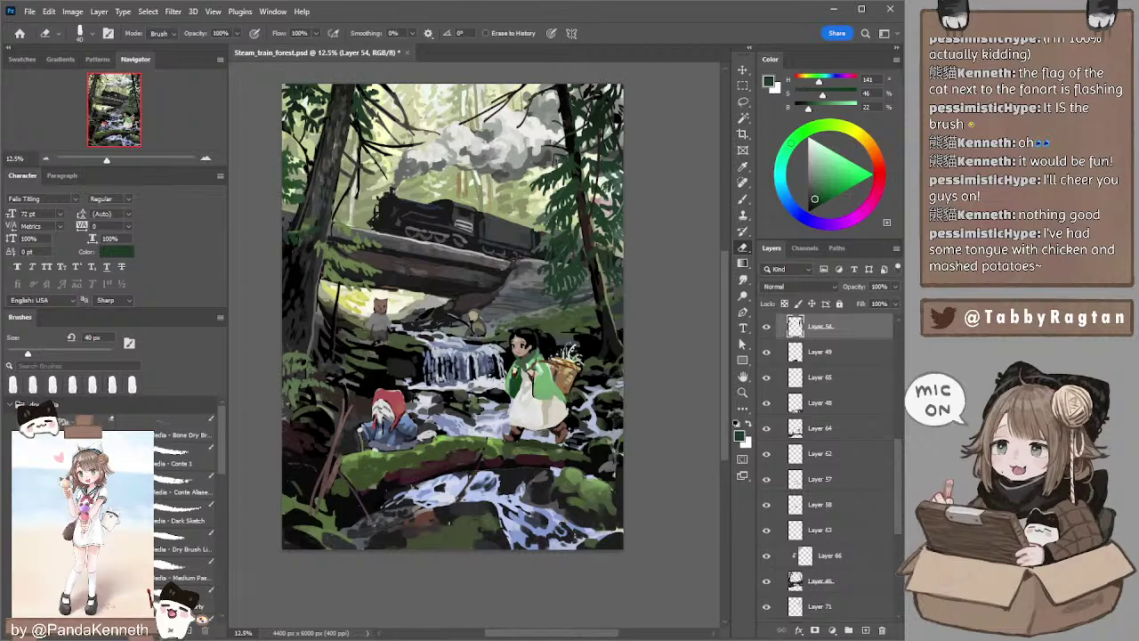
- Clean up the upper-right foliage with the Eraser at 60 px on Layer 59 and select its clipped Layer 67
left_click(602, 126, "ctrl")
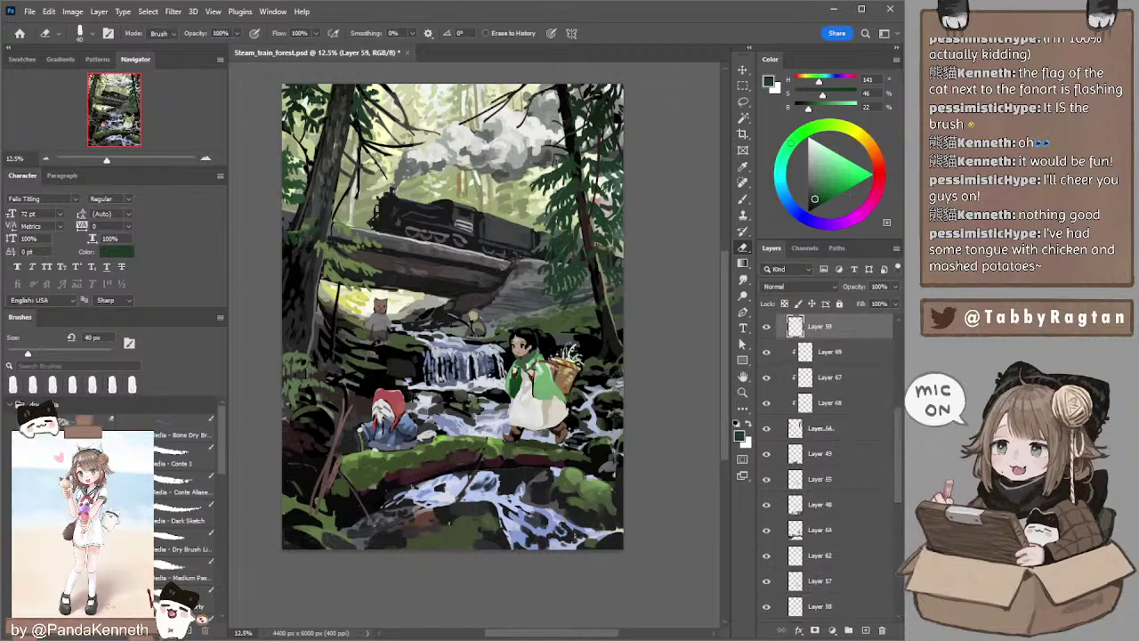
key("bracketright")
key("bracketright")
key("bracketright")
key("bracketleft")
left_click(591, 137, "ctrl")
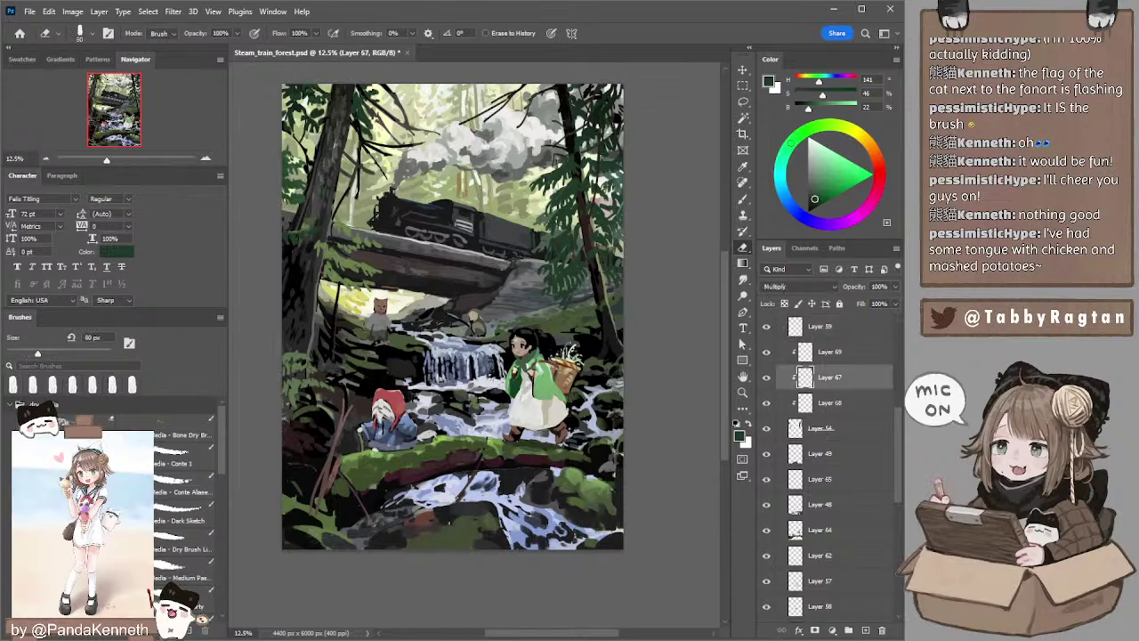
- Add highlights to the girl's dark hair on Layer 64 in muted blue (H 203, S 29, B 36) at 40 px
left_click(46, 158)
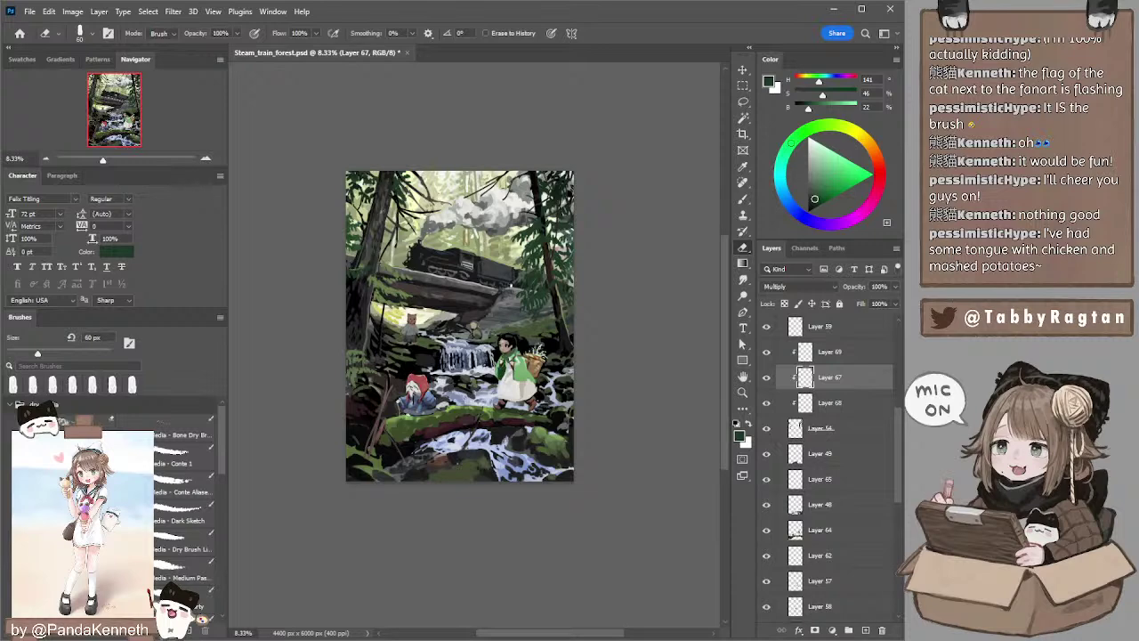
left_click(520, 357, "ctrl")
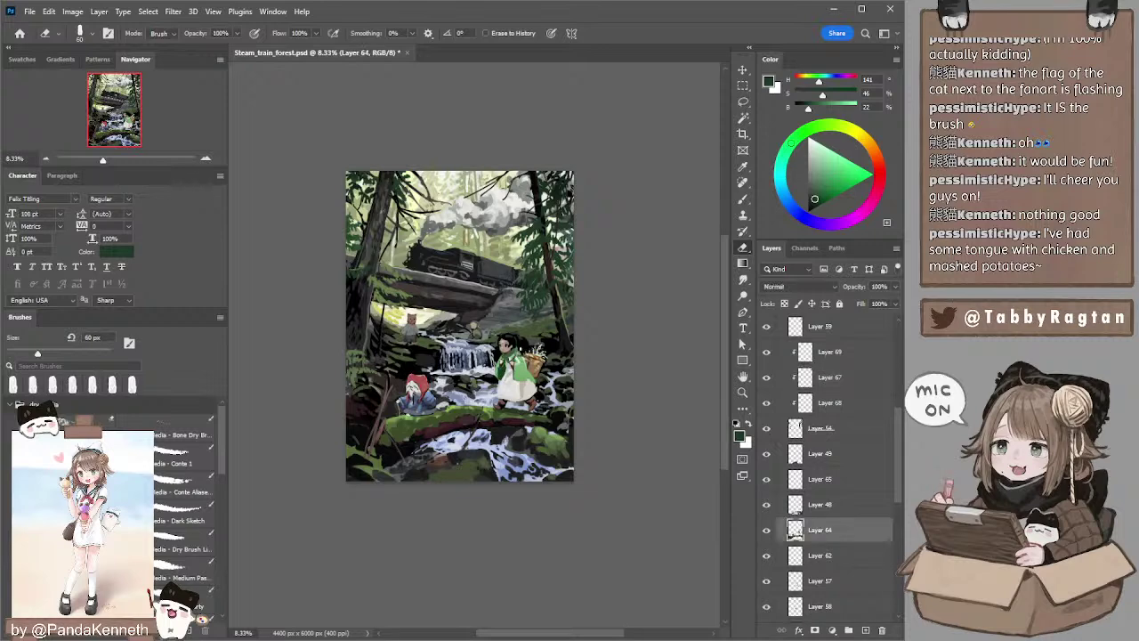
key("ctrl+plus")
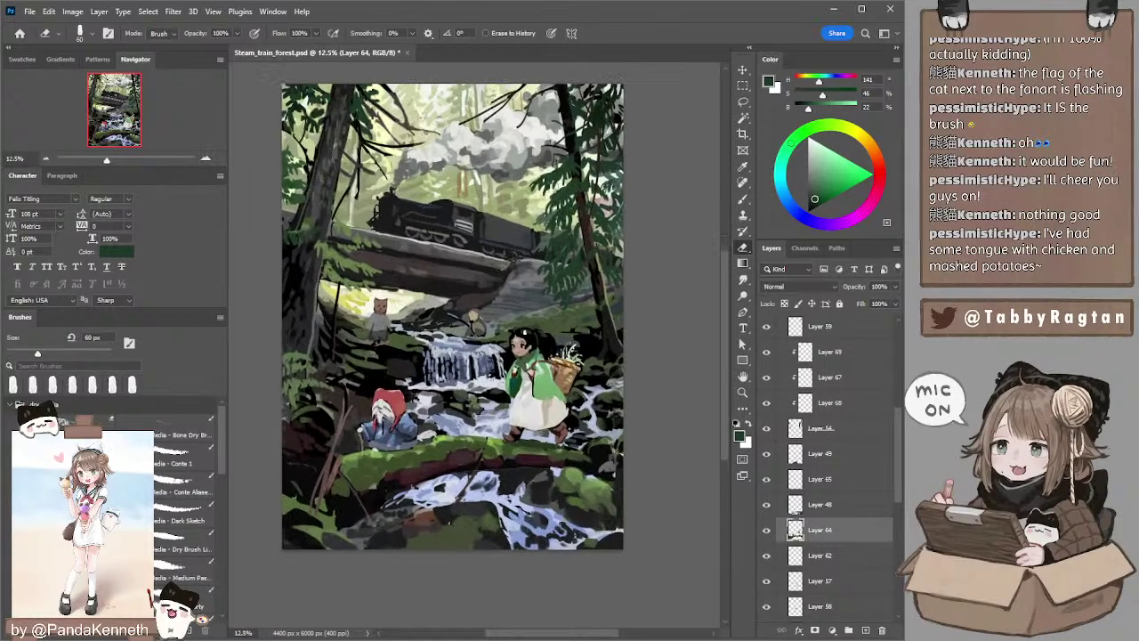
key("b")
left_click(525, 334, "alt")
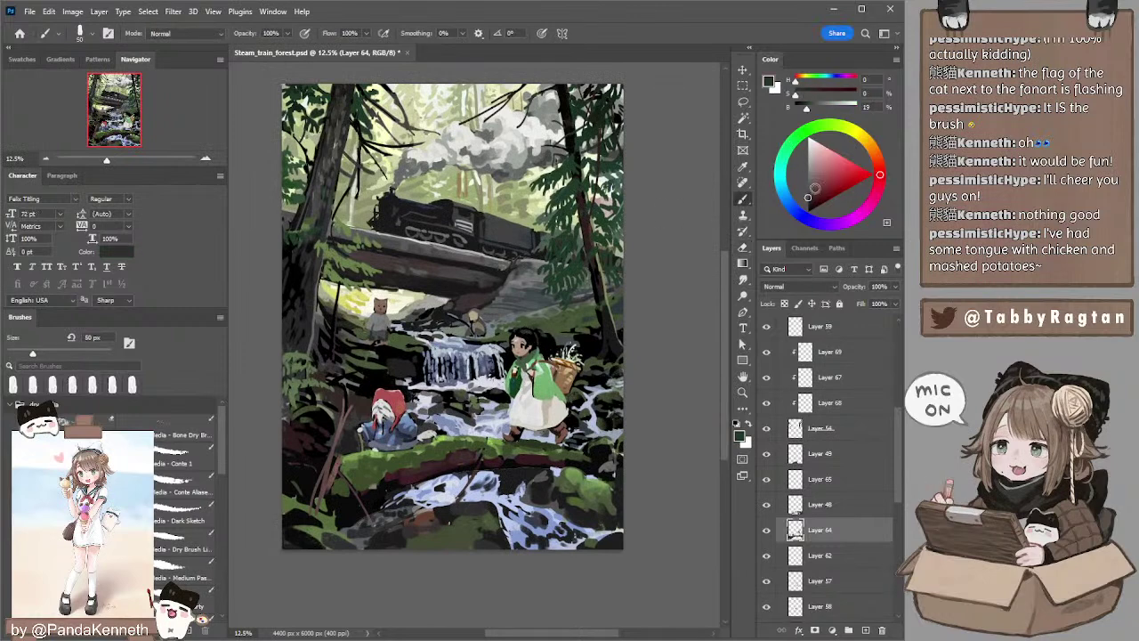
left_click(815, 189)
left_click(784, 193)
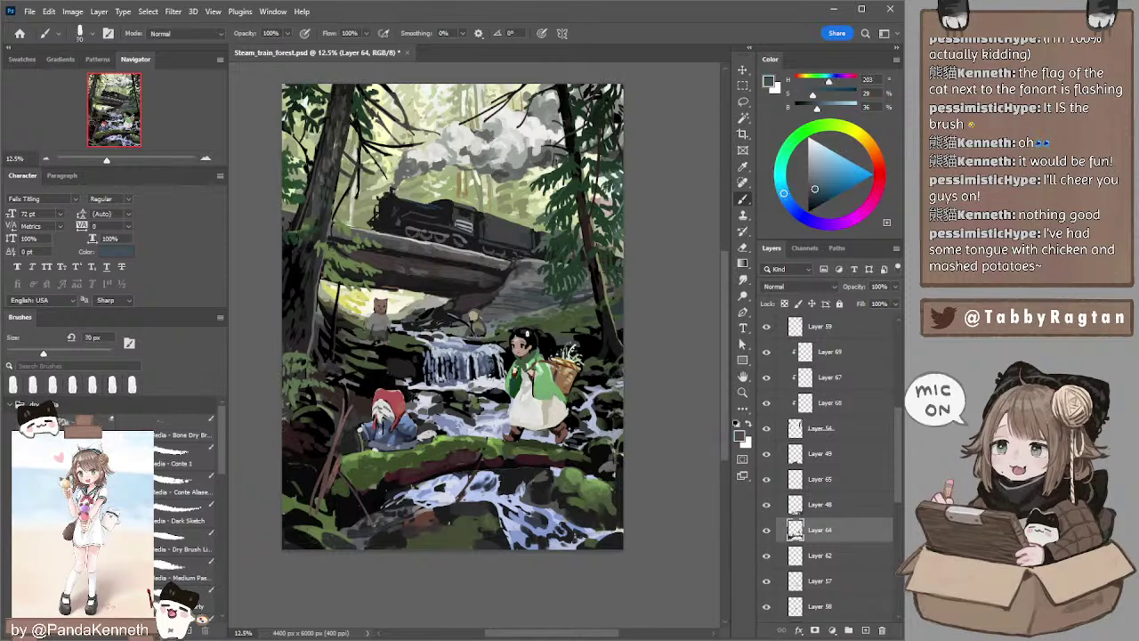
key("bracketleft")
left_click_drag(551, 357, 559, 349)
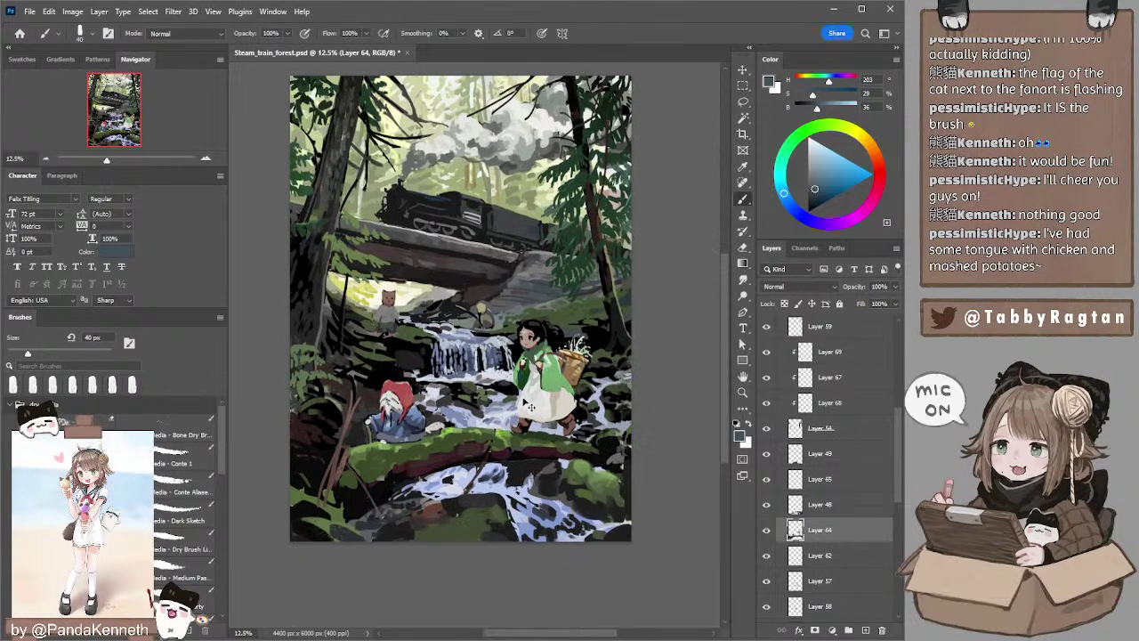
- Deepen the shadows around the girl's collar and cape on Layer 64 in sampled dark and muted greens at 50 px
left_click(524, 370, "alt")
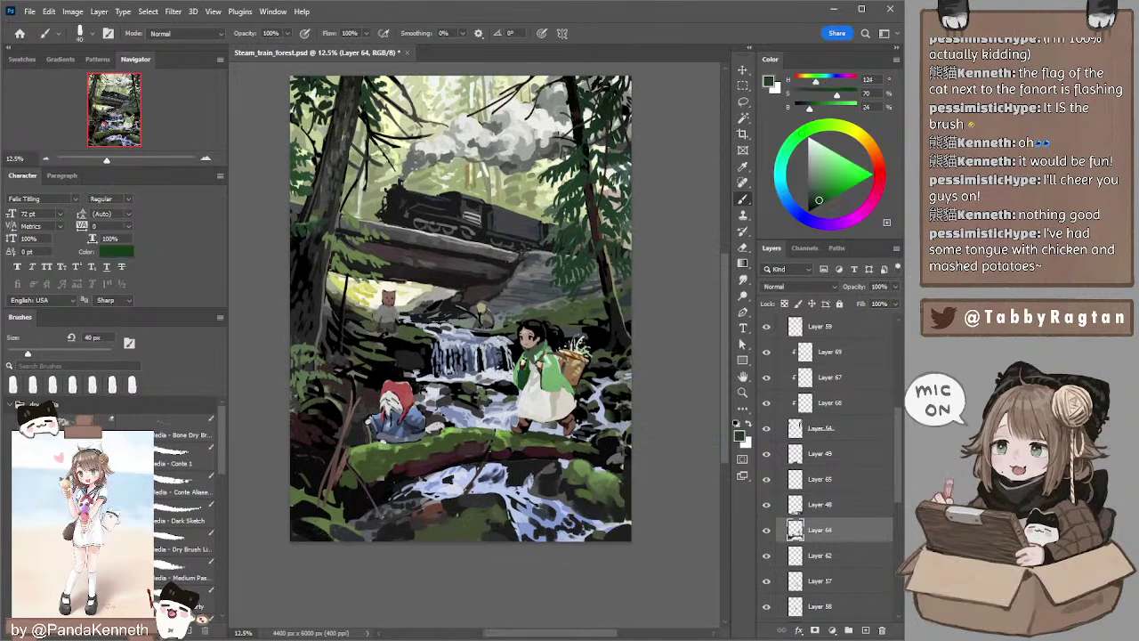
left_click(532, 356, "alt")
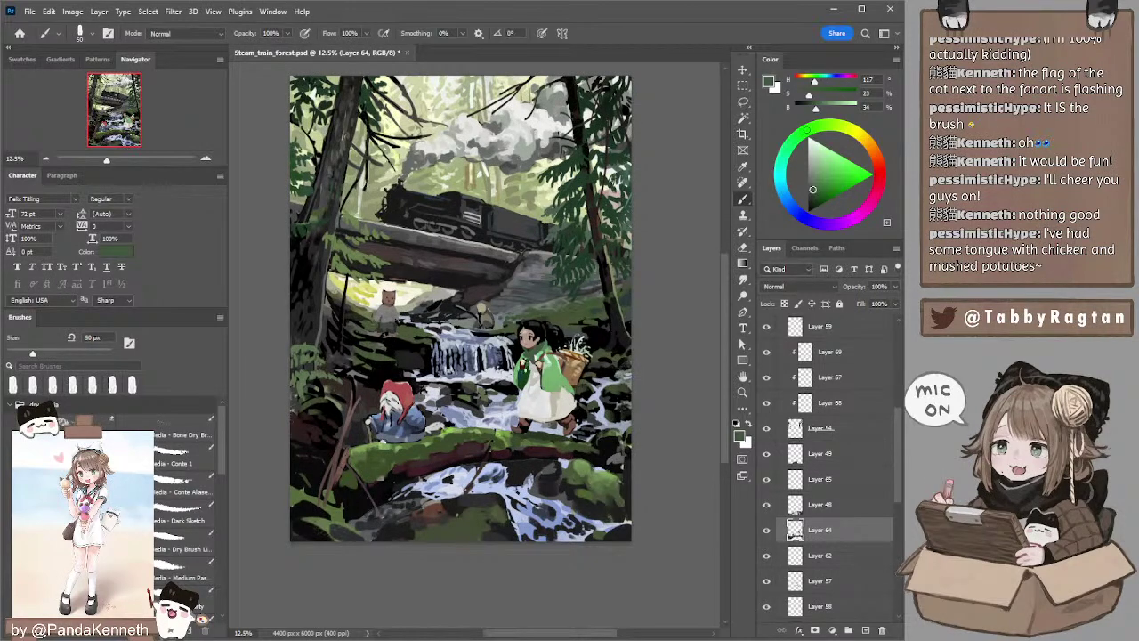
left_click_drag(567, 372, 563, 356)
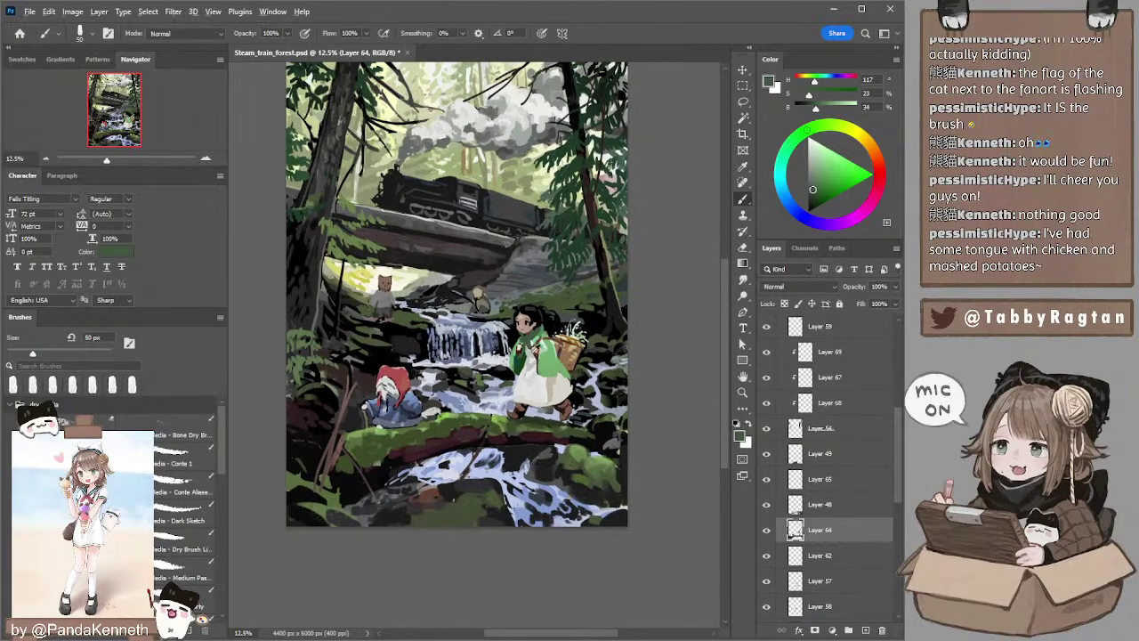
- Shade the girl's white dress on Layer 64 in neutral grey (H 58, S 0, B 57) at 60 px
left_click(533, 352, "alt")
left_click(805, 164)
left_click_drag(806, 132, 856, 131)
key("bracketright")
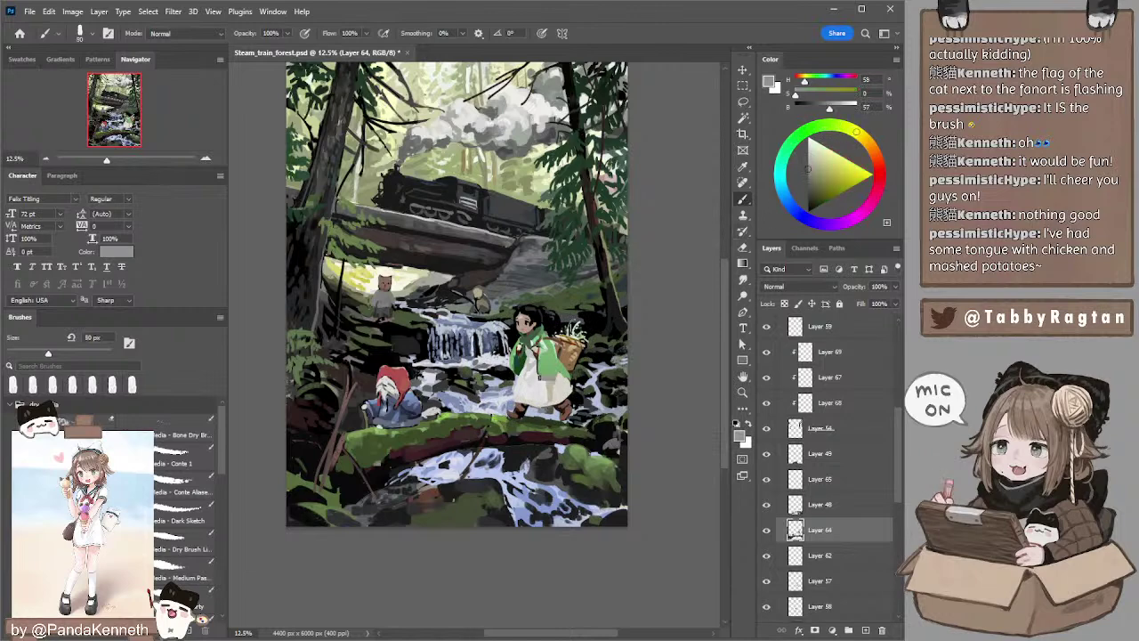
key("bracketleft")
key("bracketright")
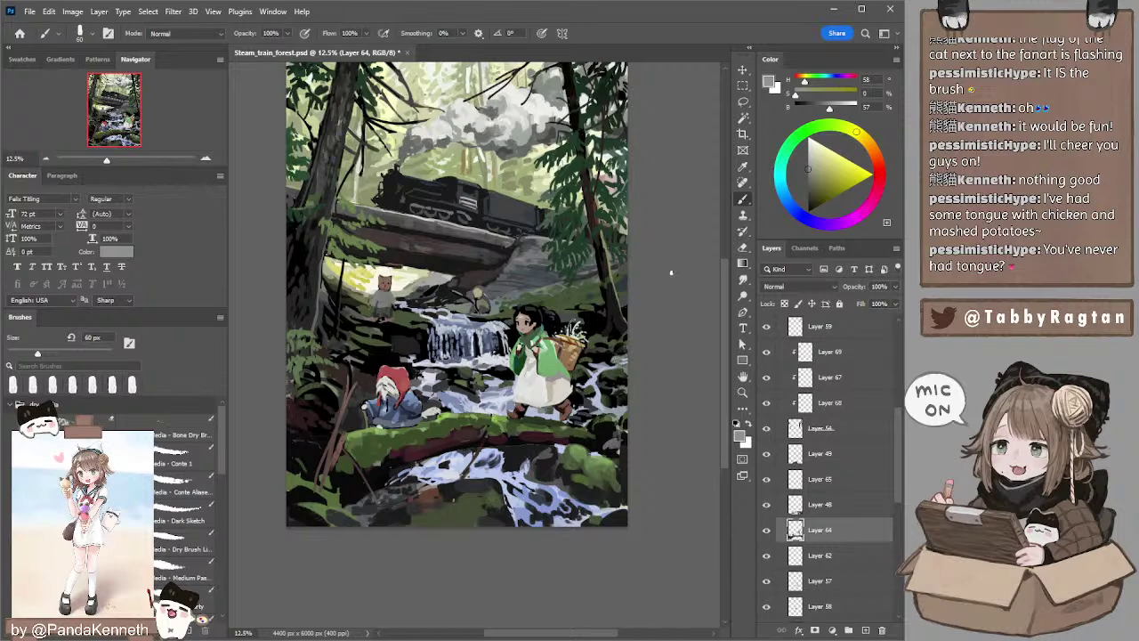
- Refine the front opening of the girl's cape on Layer 64 with the Brush in sampled dark green at 60 px
key("l")
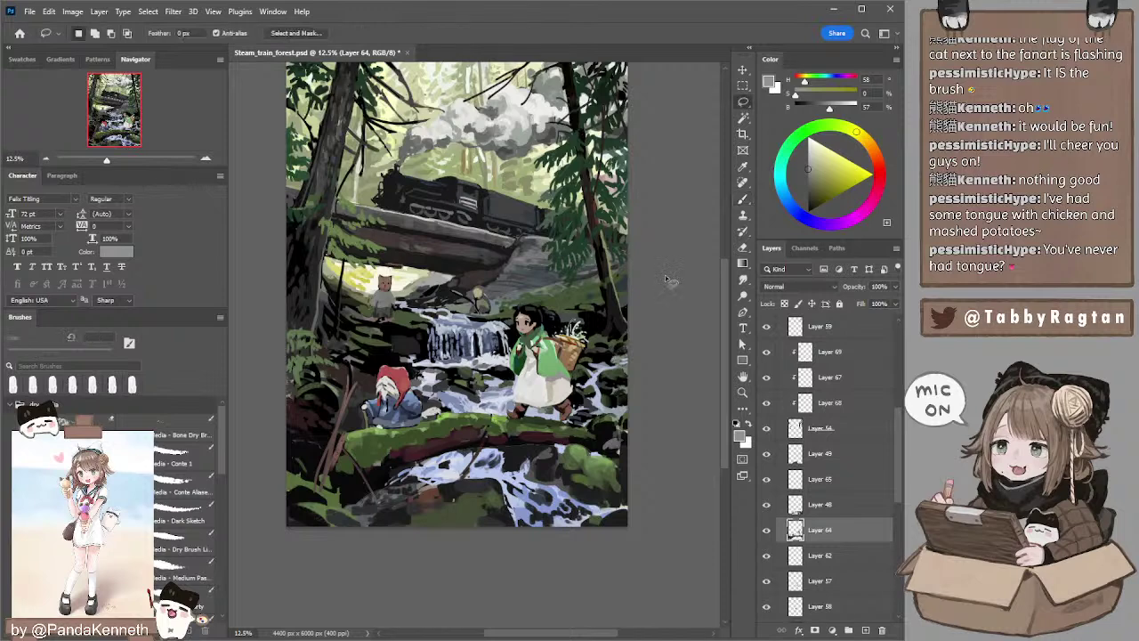
key("b")
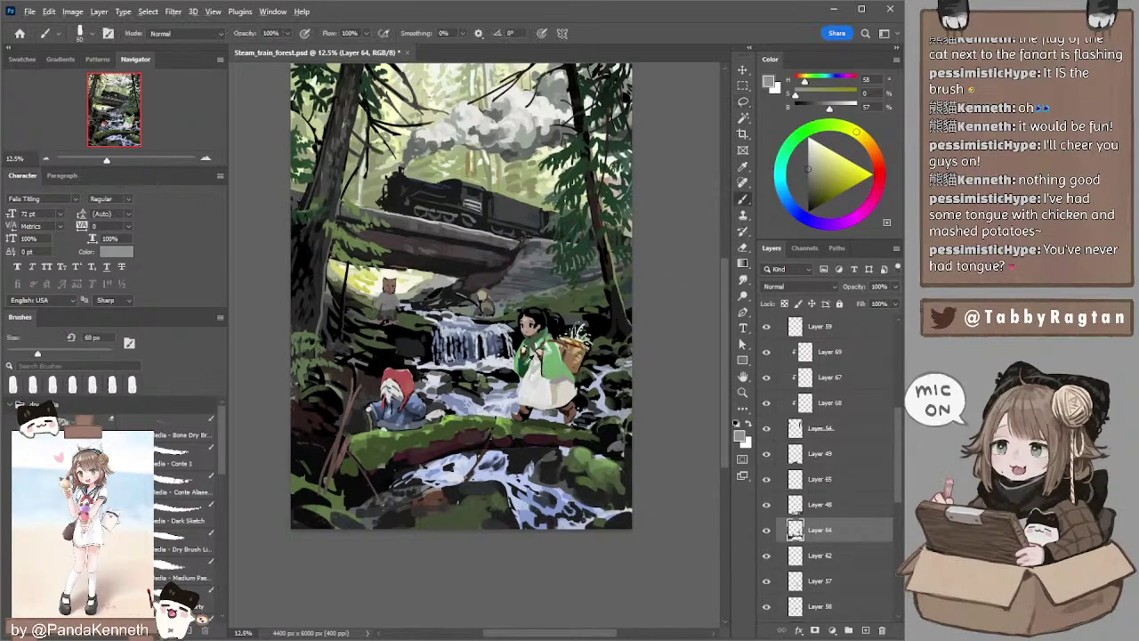
left_click(531, 357, "alt")
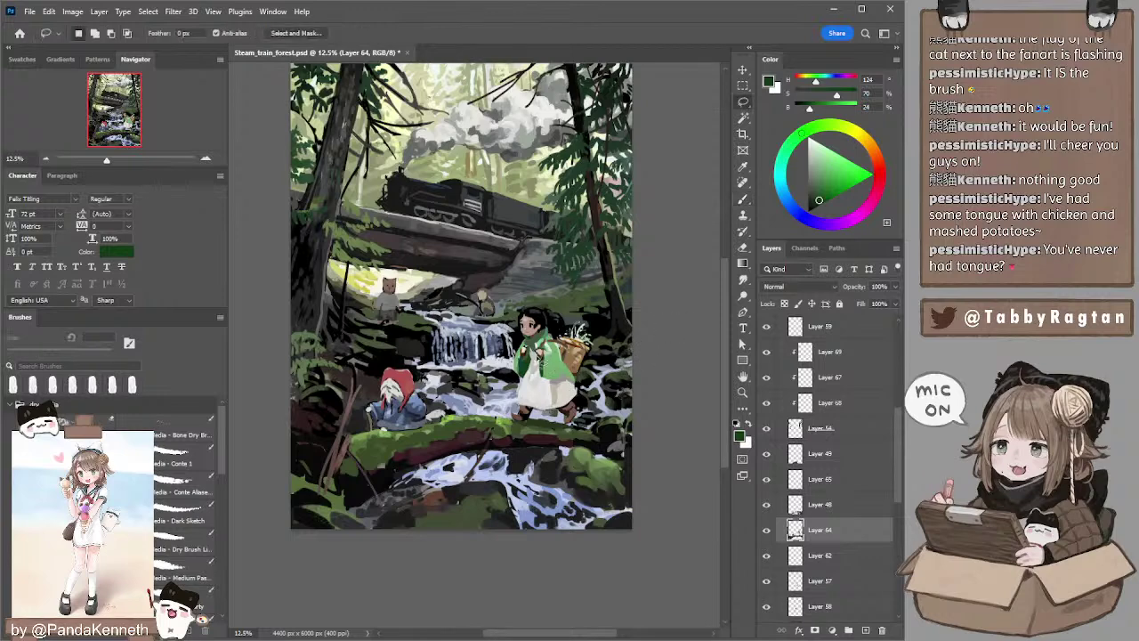
- Refine the folds of the girl's white dress on Layer 64 in sampled pale warm greys with the Brush at 45 px
left_click(550, 347, "alt")
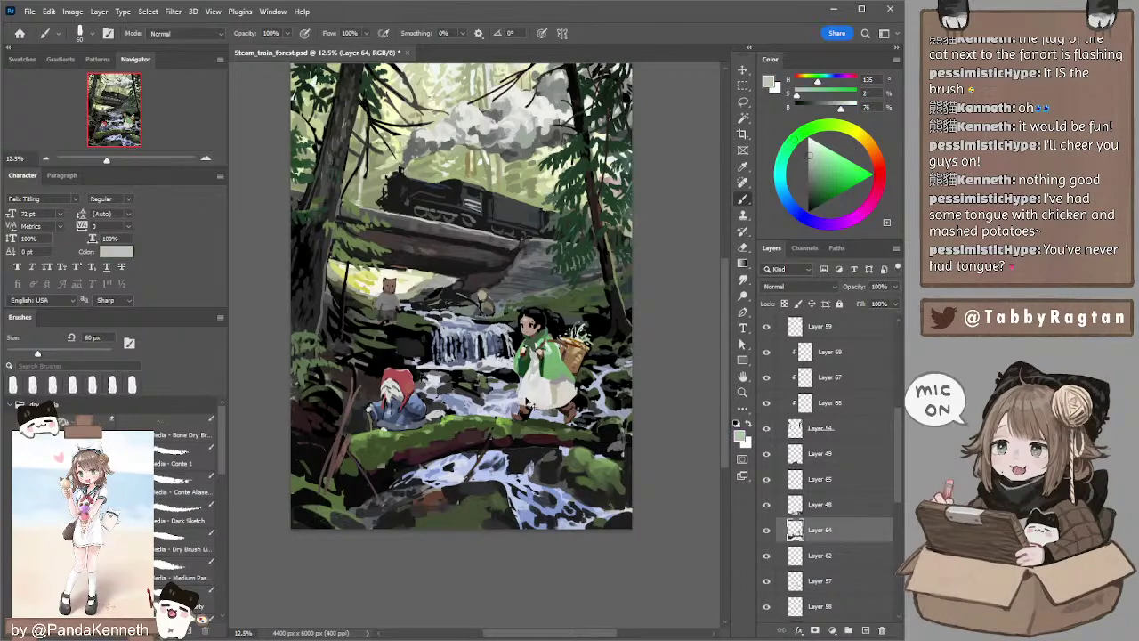
left_click(557, 385, "alt")
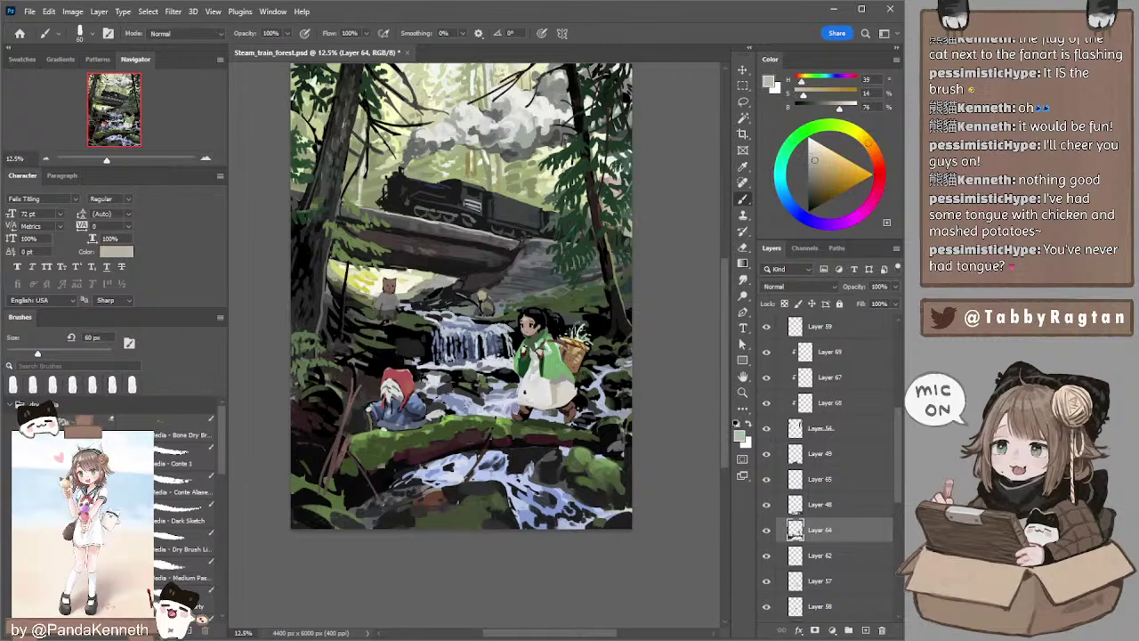
key("bracketleft")
key("bracketleft")
left_click(561, 394, "alt")
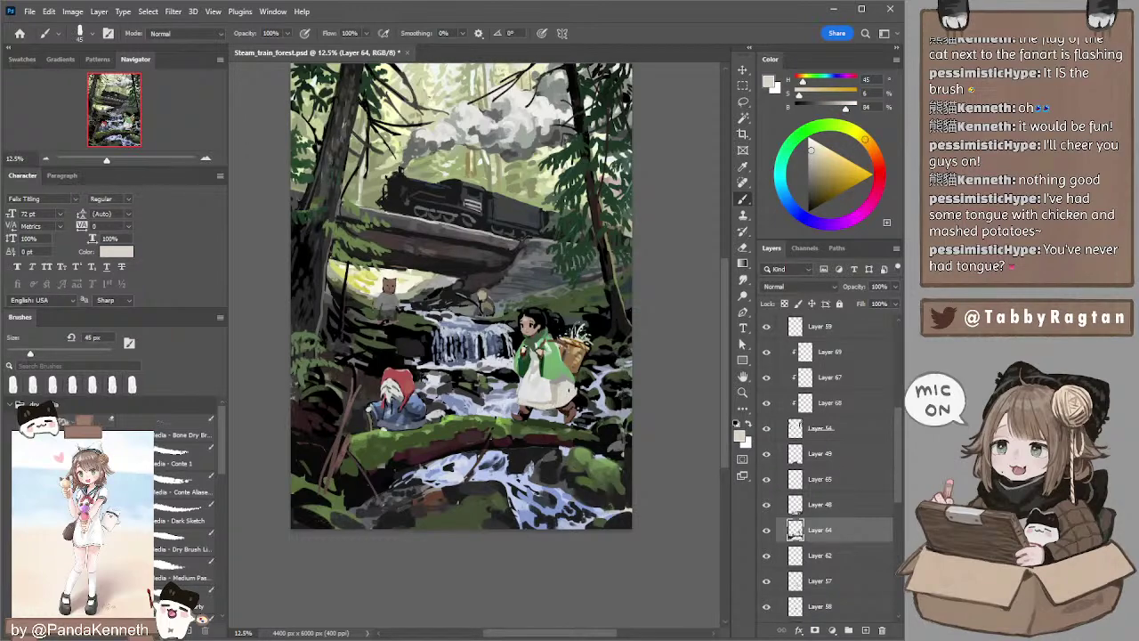
- Touch up the girl's cape on Layer 64 in sampled dark green at 50 px and lasso along the front of her dress
left_click(547, 362, "alt")
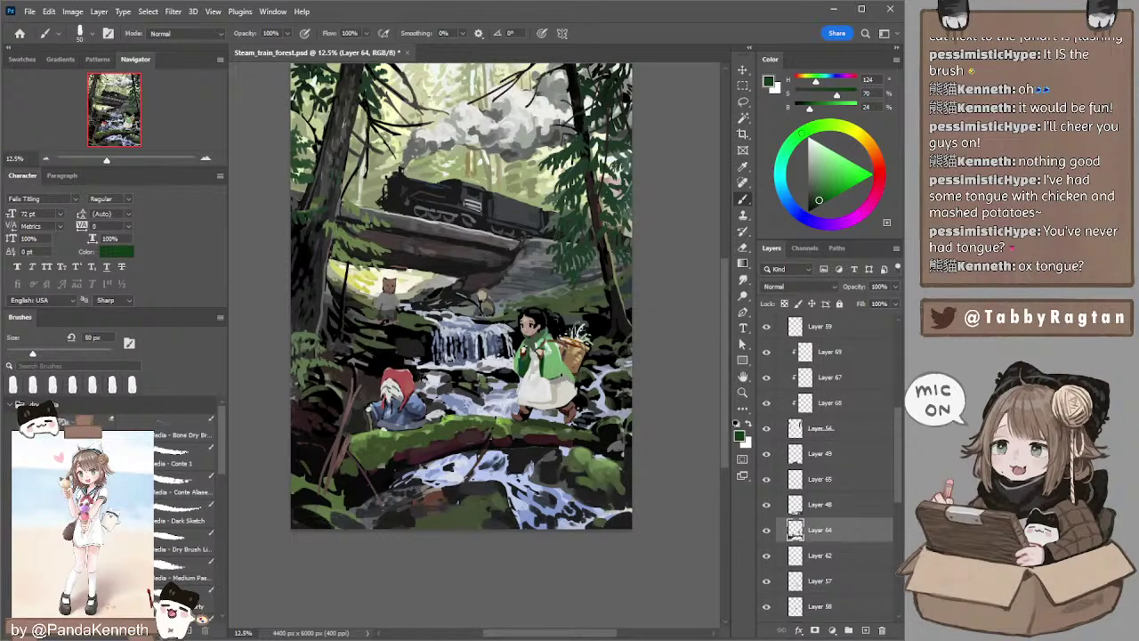
left_click_drag(649, 336, 649, 339)
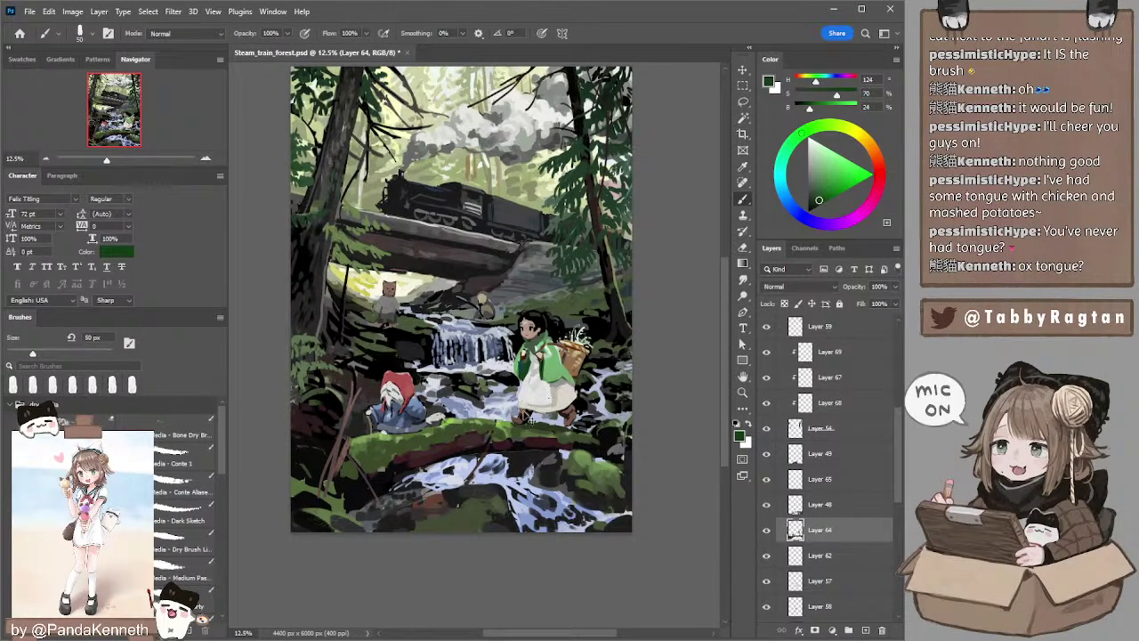
key("l")
mouse_move(526, 431)
left_mouse_down()
mouse_move(510, 420)
mouse_move(525, 384)
left_mouse_up()
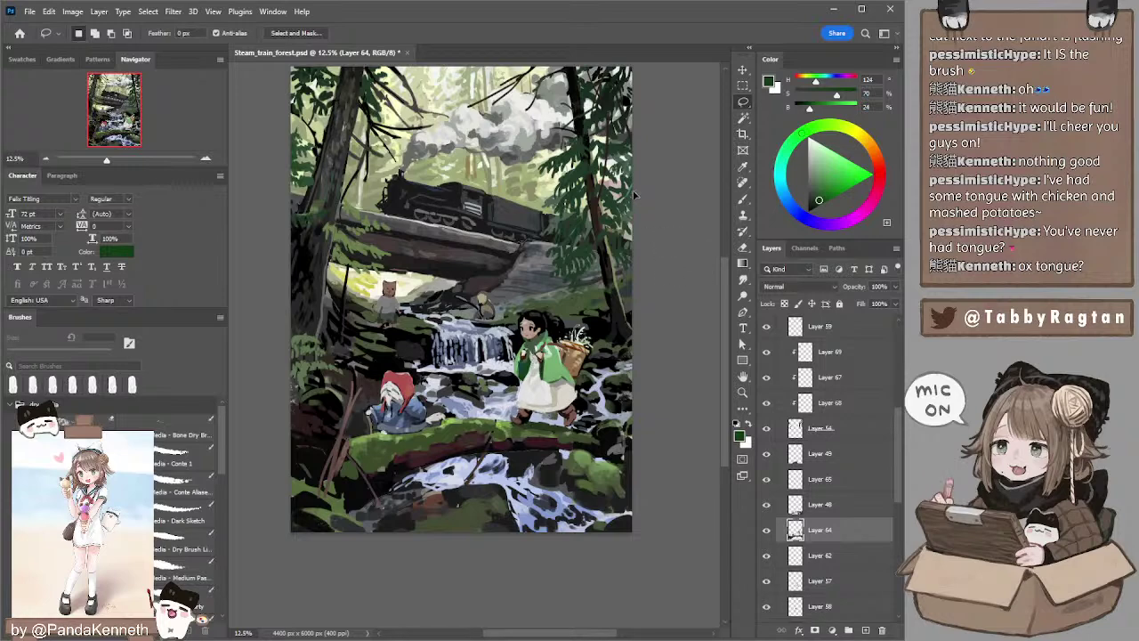
key("e")
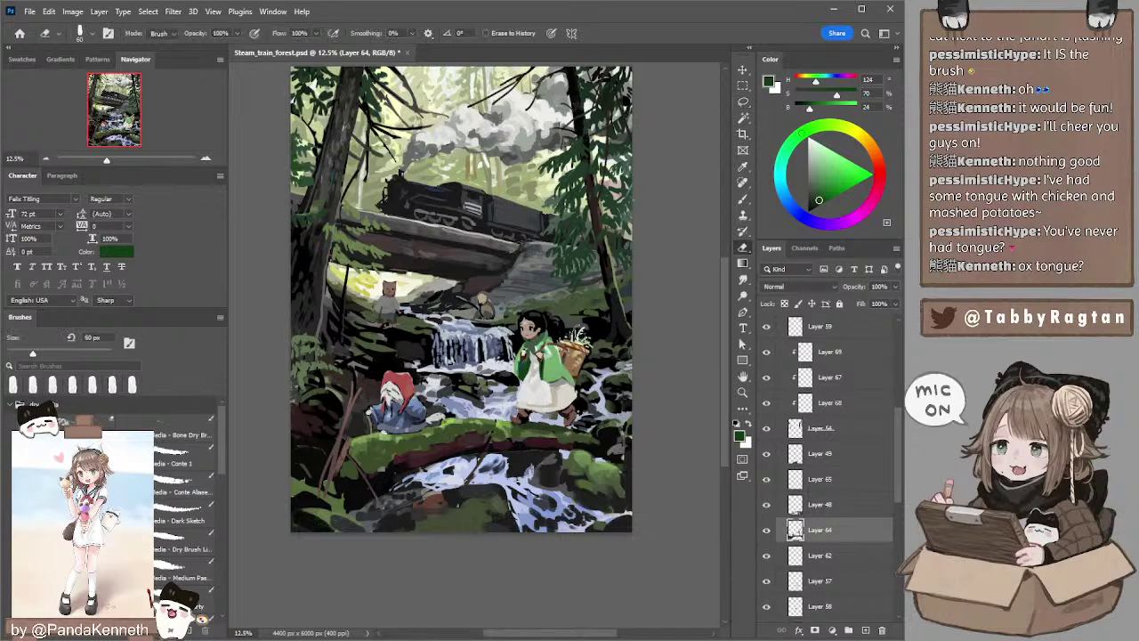
- Shade the girl's woven basket on Layer 64 in brown (H 30, S 51, B 43) with the Brush, cleaning up with the Eraser
key("b")
left_click(575, 356, "alt")
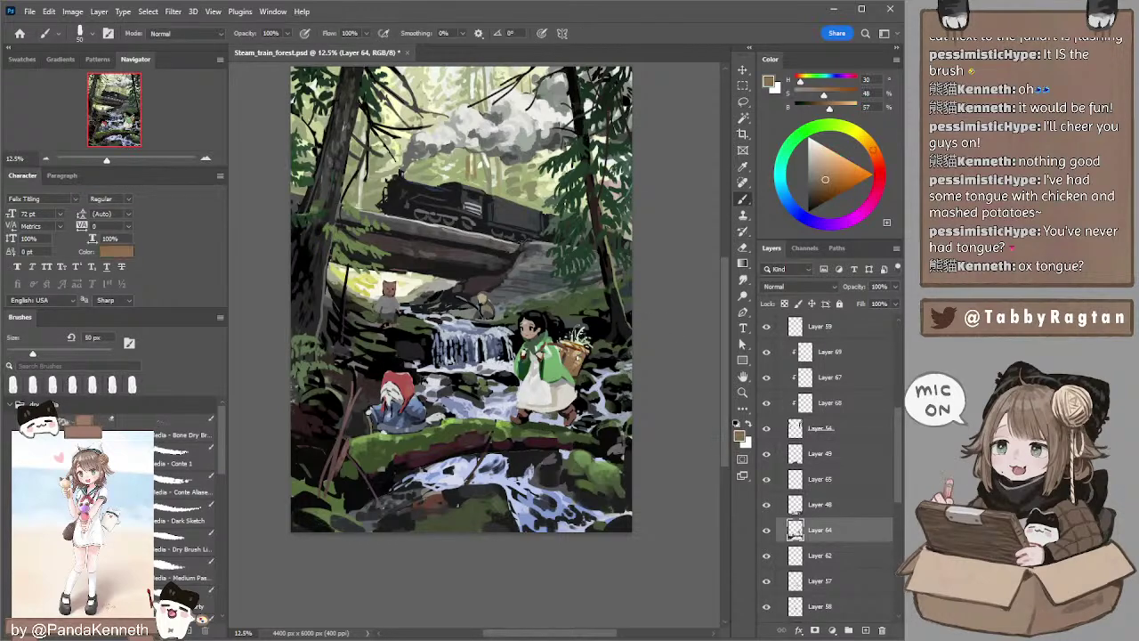
left_click(822, 188)
key("]")
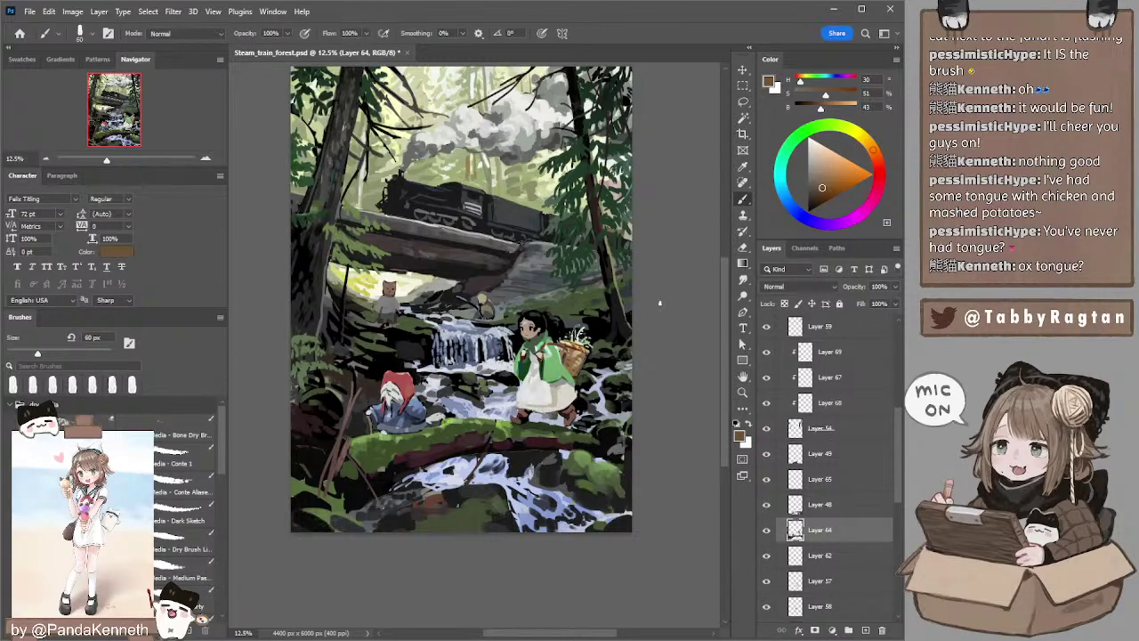
key("[")
key("[")
key("e")
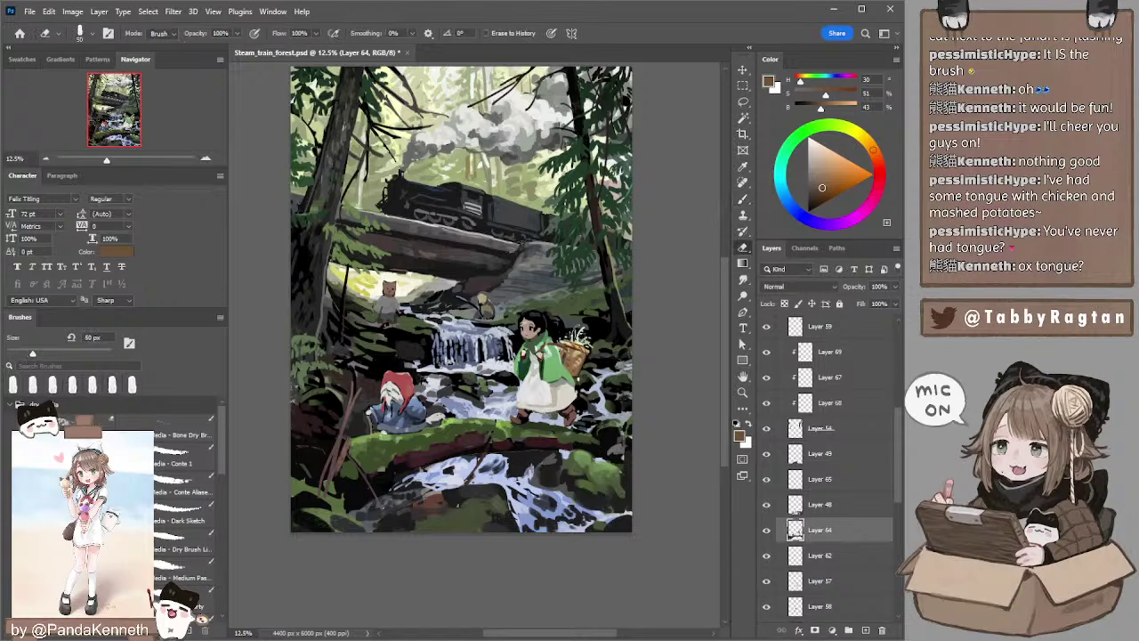
key("l")
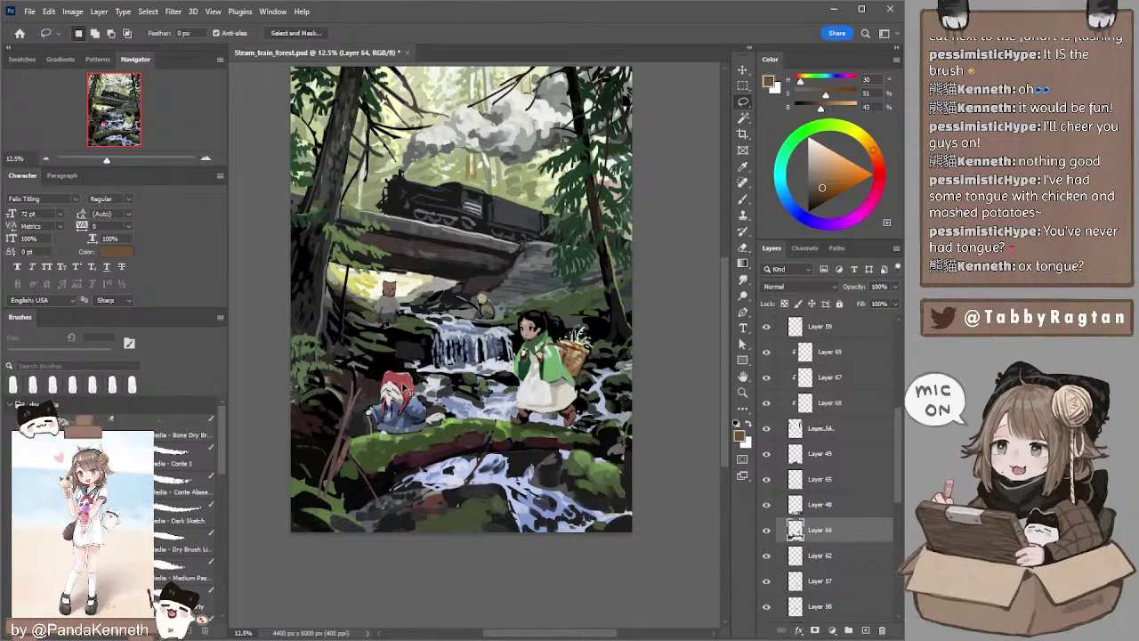
key("b")
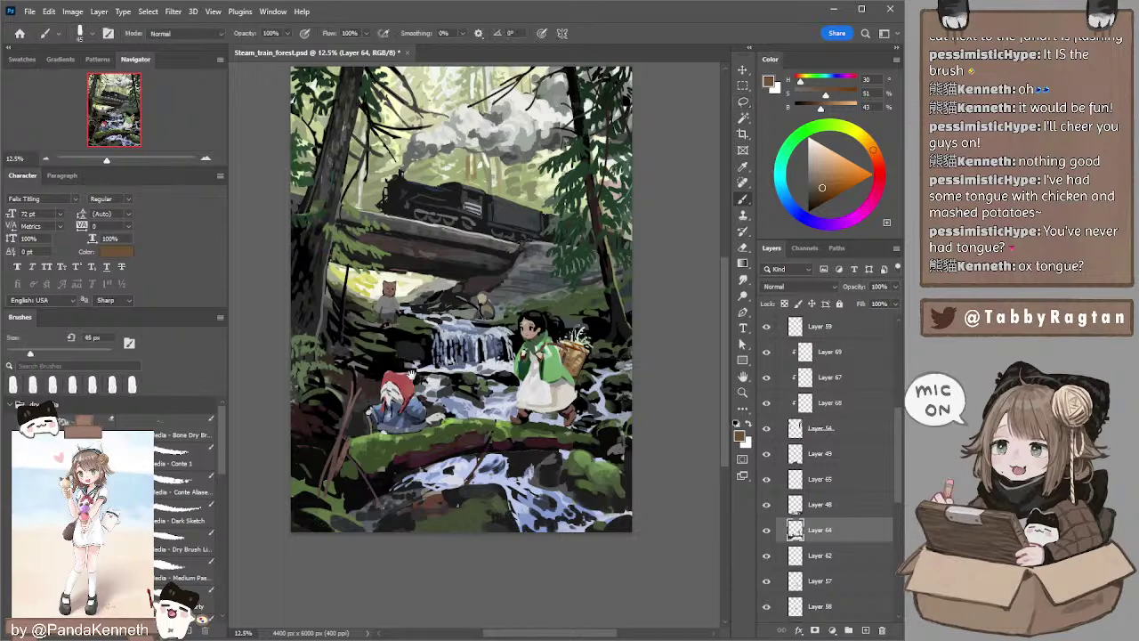
- Darken the shadowed foliage beside the left tree trunk on Layer 46 in sampled black with the Brush at 50 px
left_click_drag(410, 377, 420, 367)
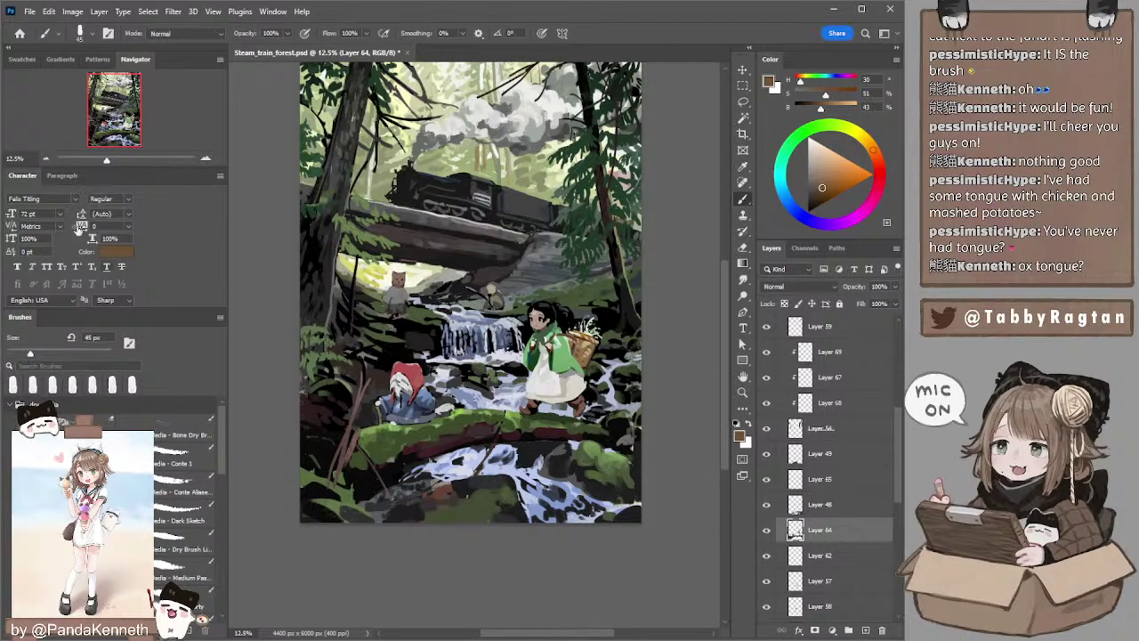
left_click(47, 159)
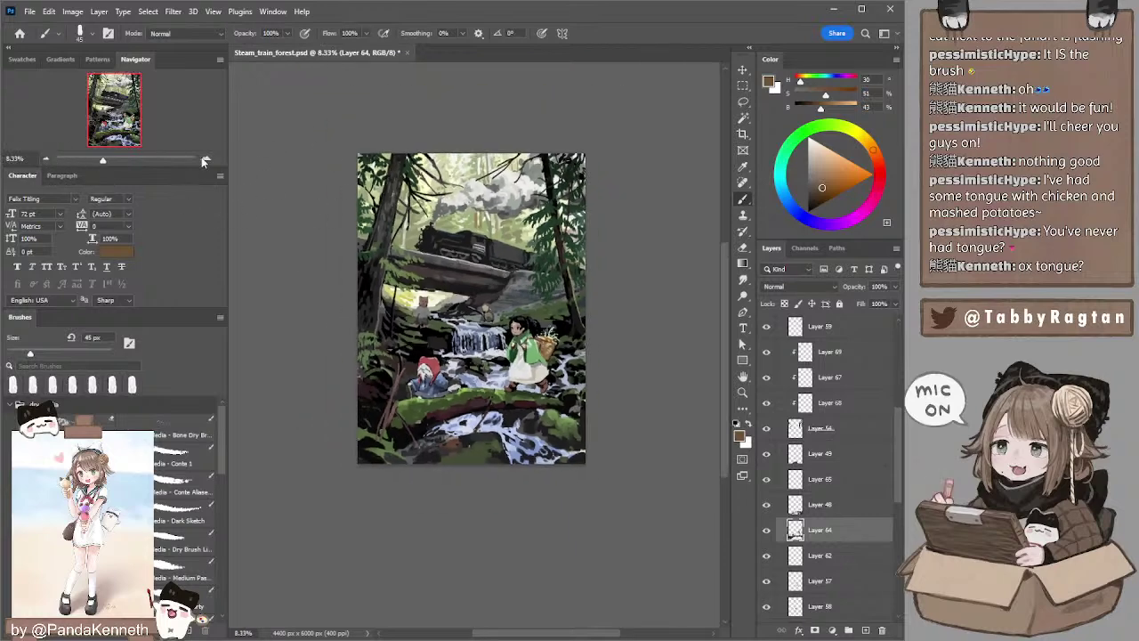
left_click(441, 164, "ctrl")
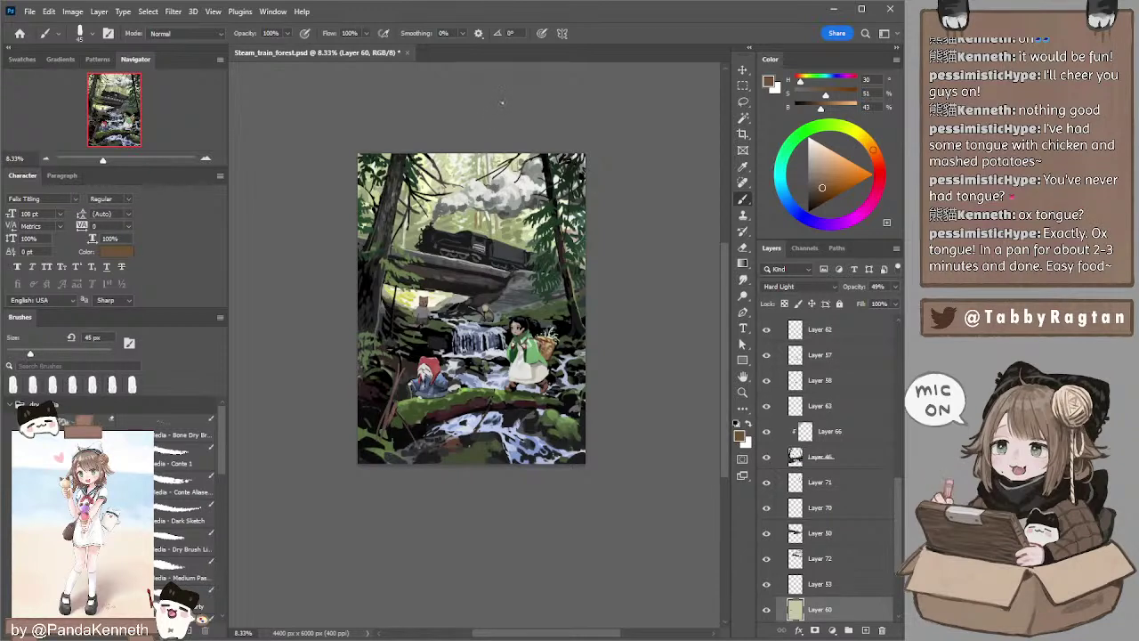
left_click(206, 158)
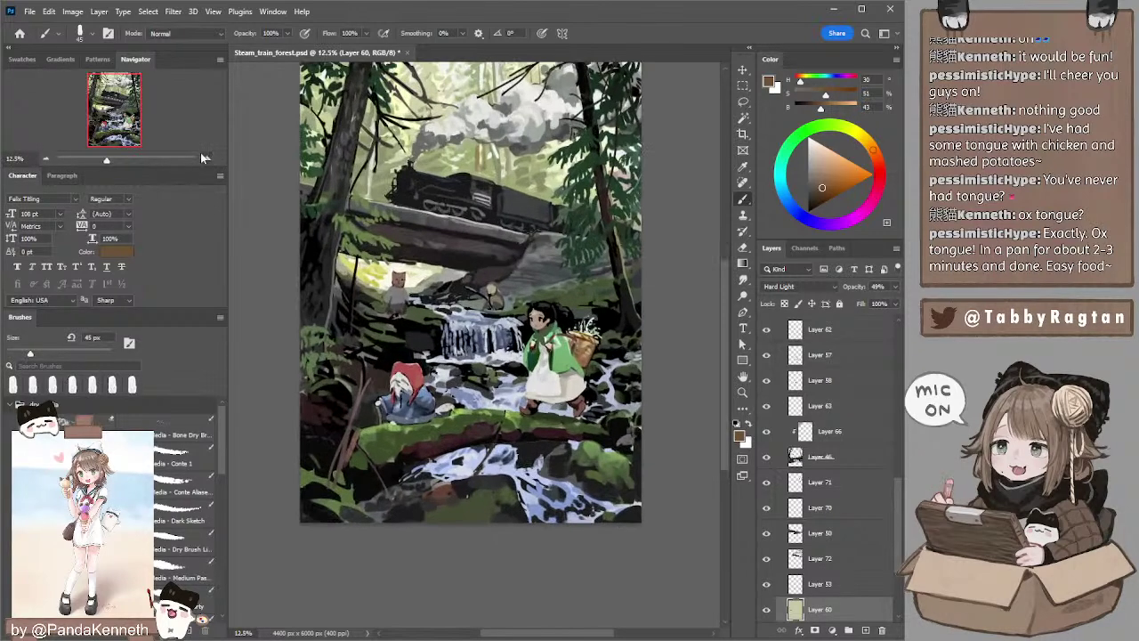
left_click(45, 158)
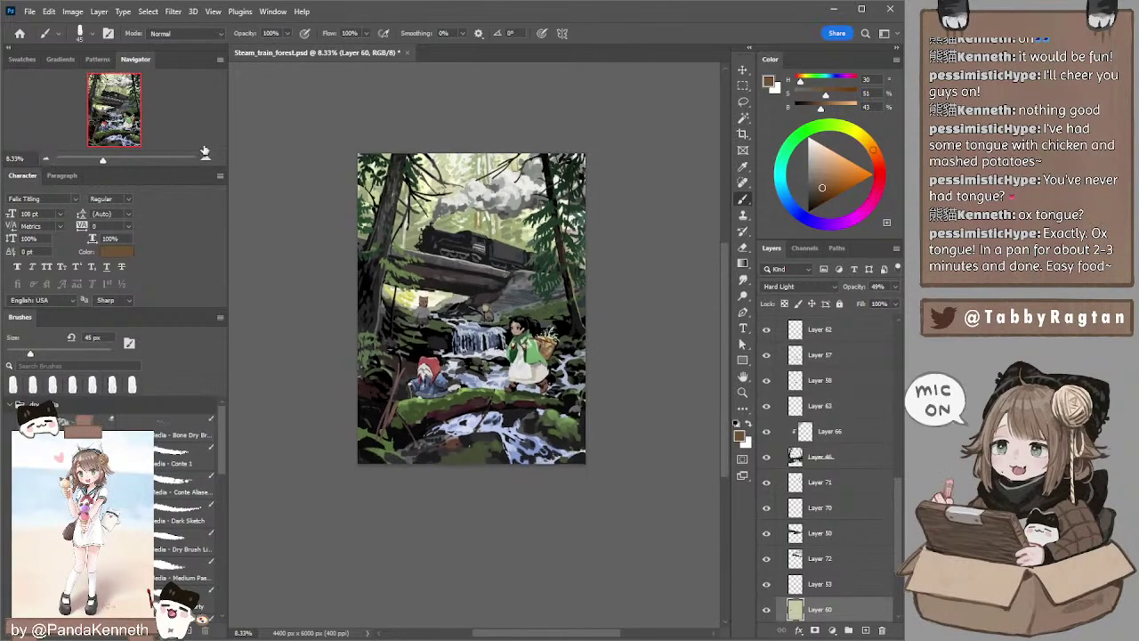
left_click(378, 322, "ctrl")
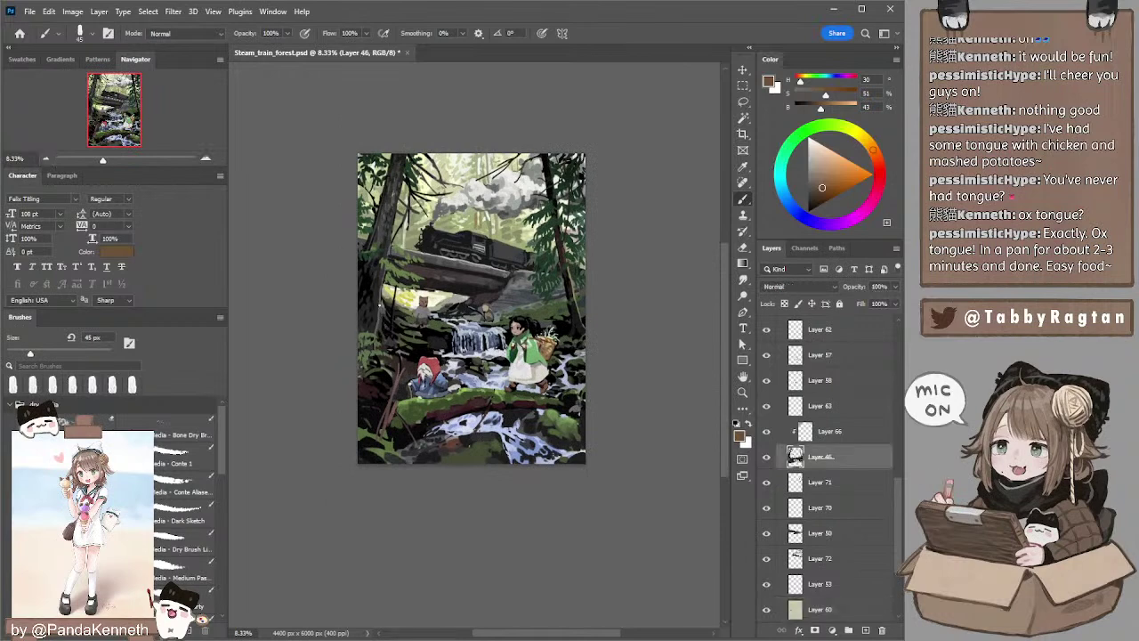
left_click(367, 289, "alt")
key("[")
key("bracketright")
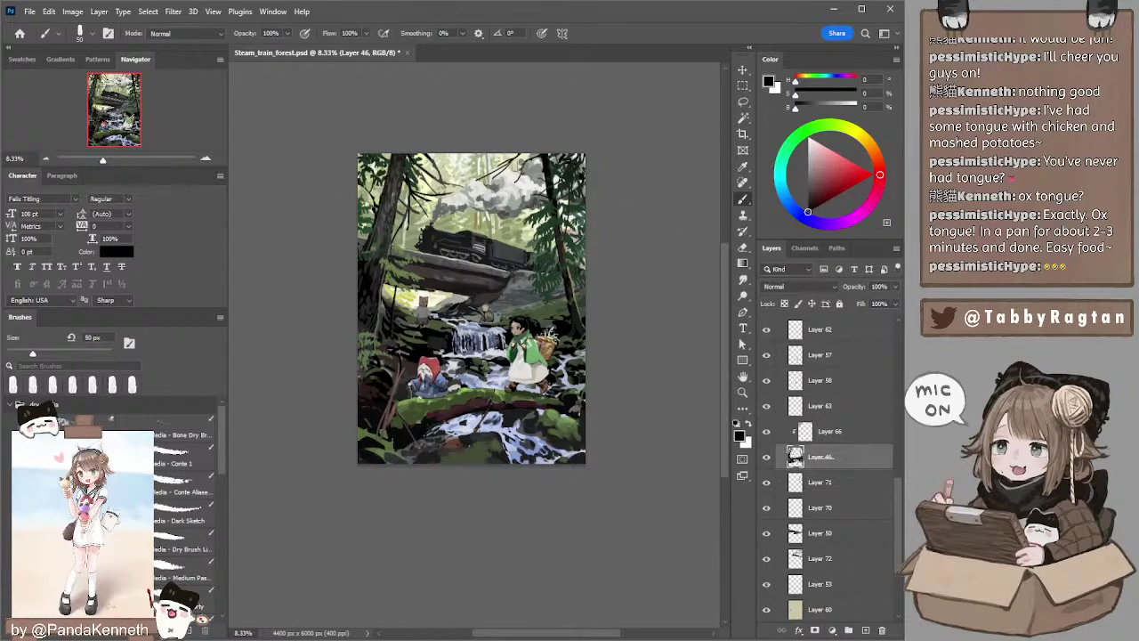
- Darken the locomotive's side on Layer 72 with a larger Brush in sampled near-black (H 0, S 0, B 10)
left_click(472, 243, "ctrl")
left_click(472, 237, "alt")
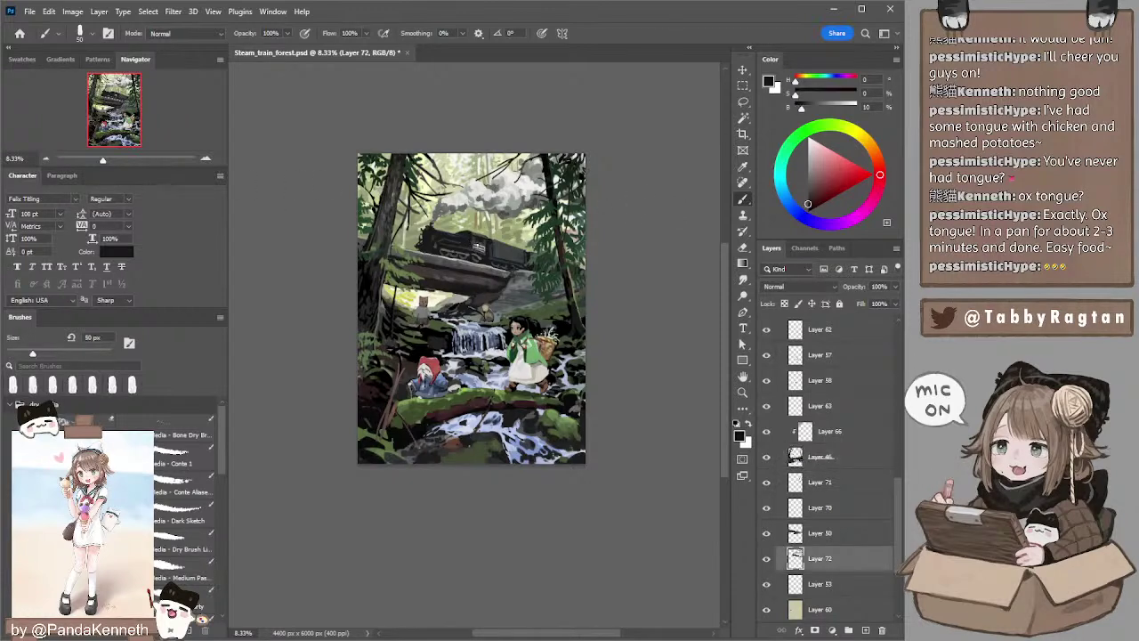
key("bracketright")
key("bracketright")
key("bracketright")
- Erase stray paint over the train on Layer 70 with an enlarged Eraser
left_click(490, 255, "ctrl")
key("e")
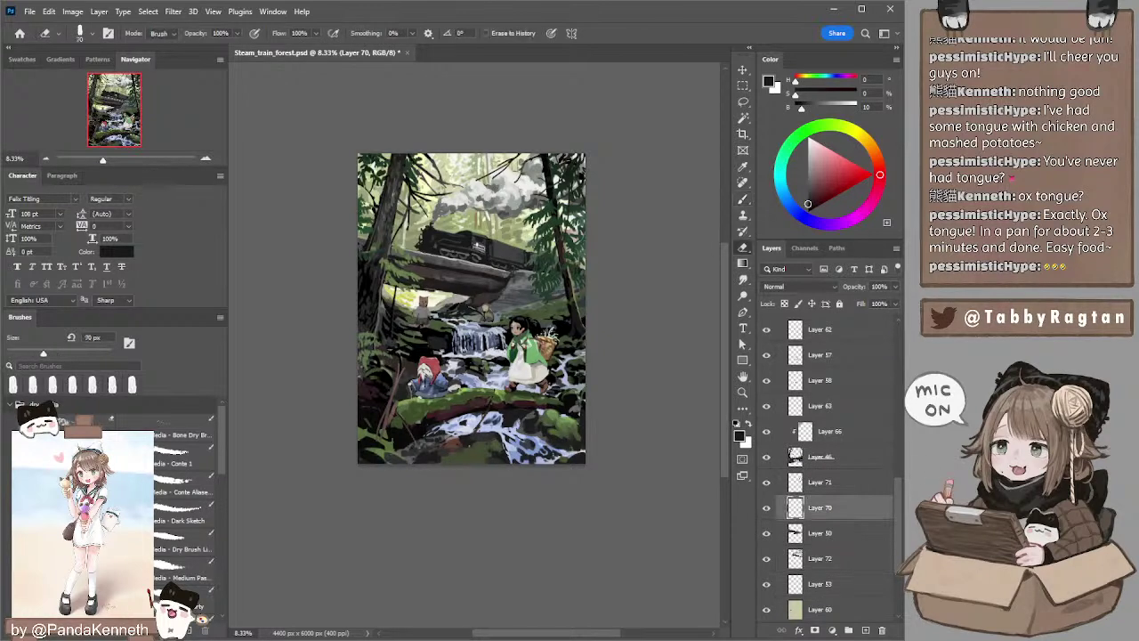
key("bracketright")
key("bracketright")
key("bracketright")
key("bracketright")
key("bracketright")
- Repaint the locomotive's body on Layer 72 in sampled dark greys (B 24 and B 10) with the Brush at 90 px
key("b")
left_click(481, 253, "ctrl")
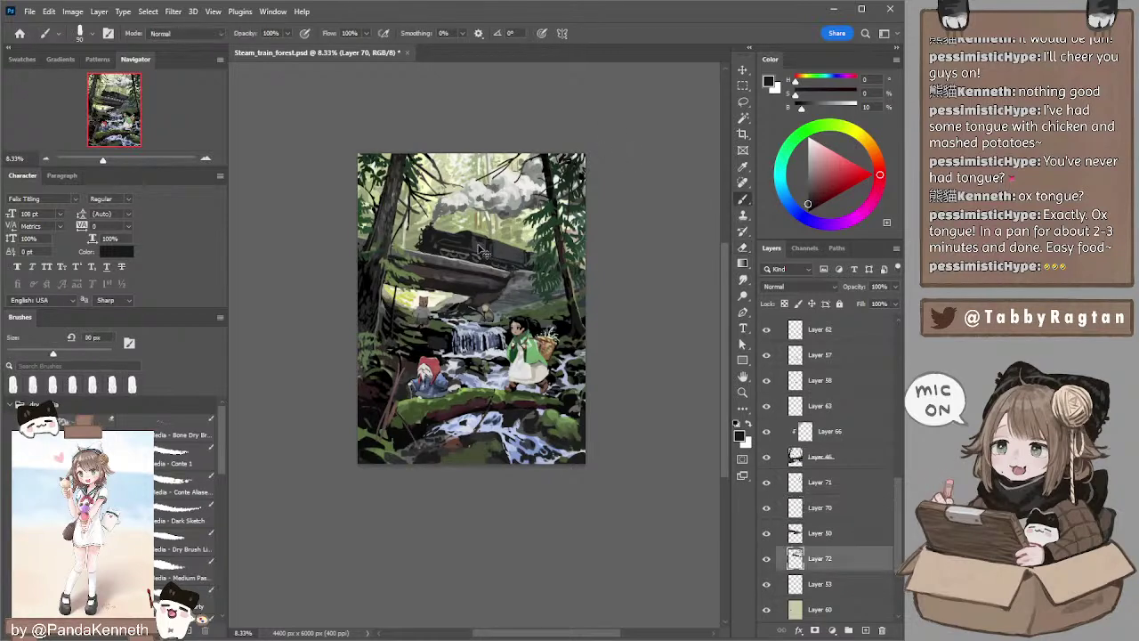
left_click(485, 242, "alt")
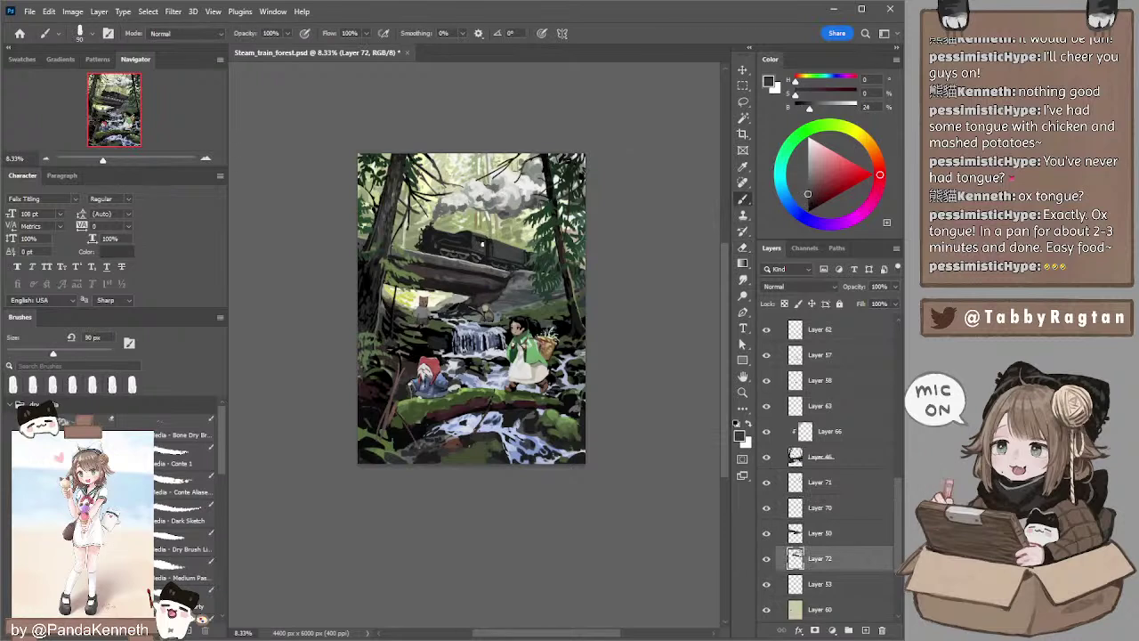
left_click(482, 240, "alt")
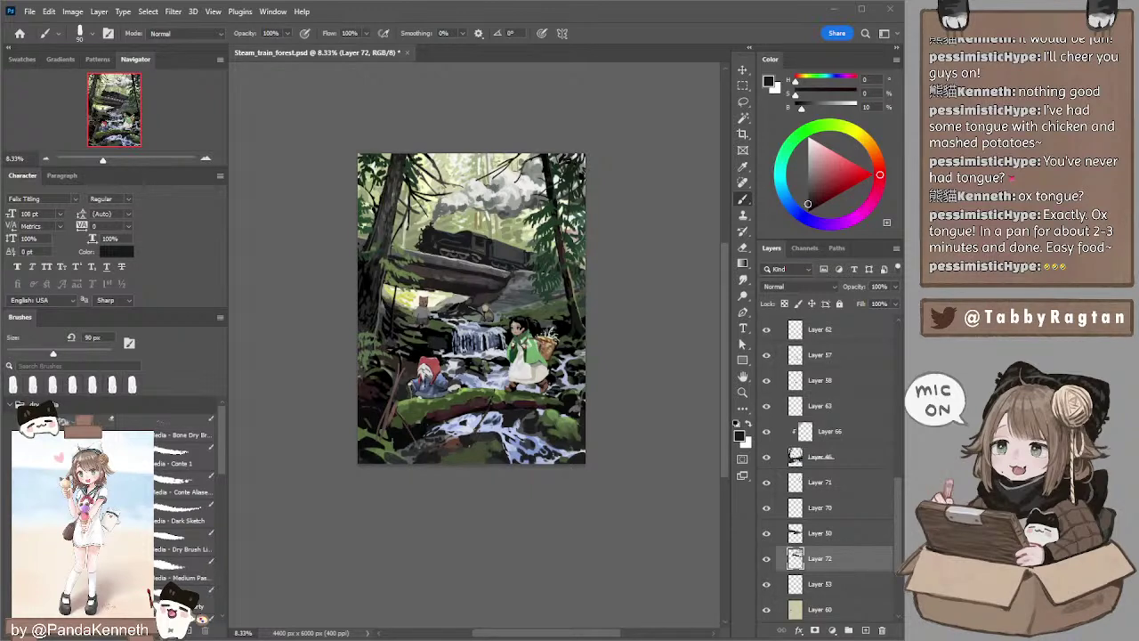
- Clean up the outline around the locomotive's chimney on Layer 72 with the Lasso and the Eraser at 150 px
left_click(206, 159)
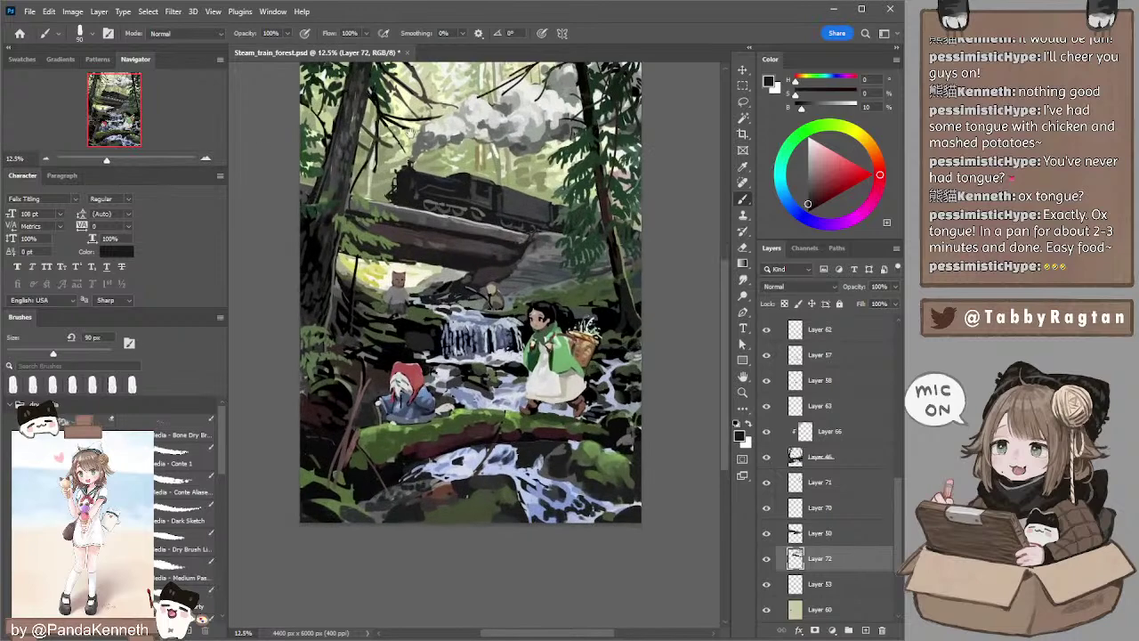
key("l")
mouse_move(400, 251)
left_mouse_down()
mouse_move(392, 241)
mouse_move(521, 136)
mouse_move(658, 178)
mouse_move(478, 241)
mouse_move(398, 247)
left_mouse_up()
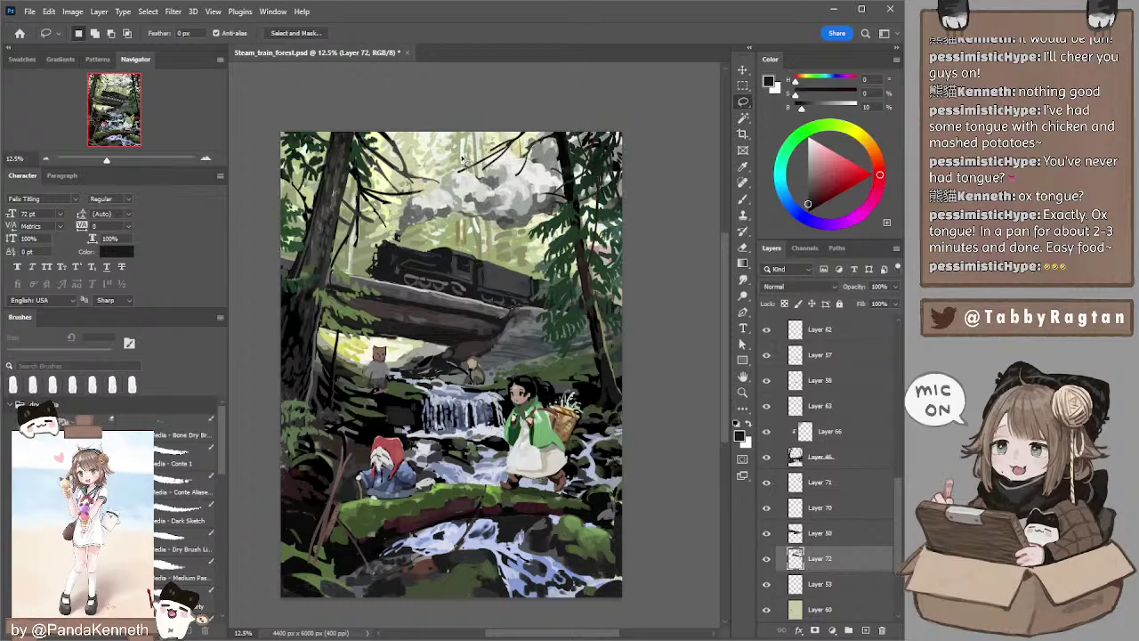
key("e")
key("bracketleft")
key("bracketleft")
key("bracketleft")
key("bracketleft")
key("bracketleft")
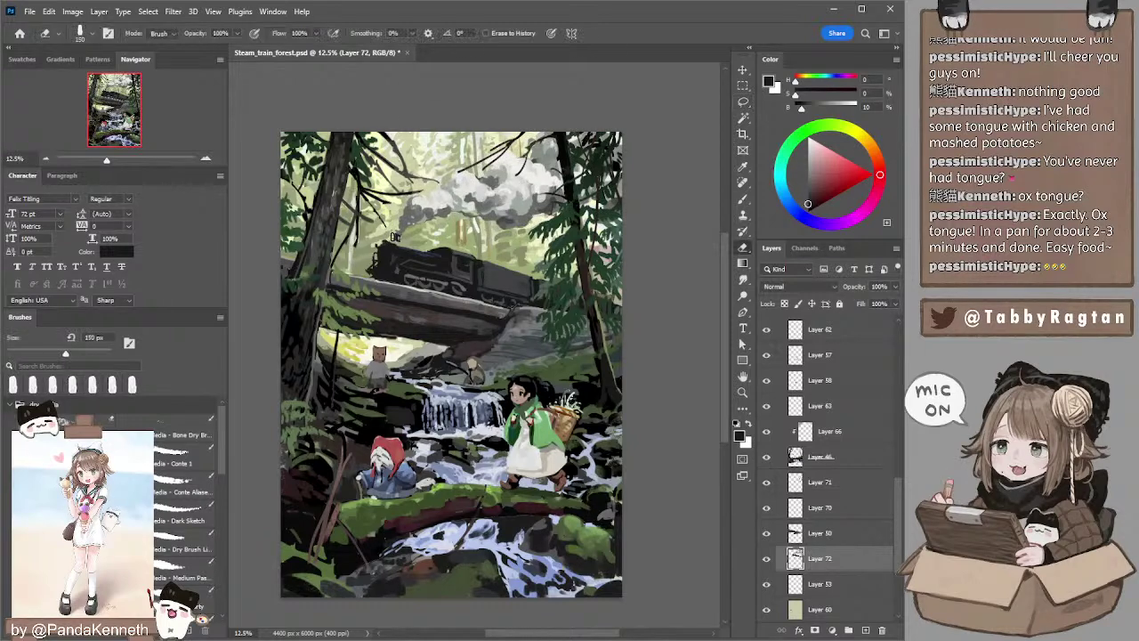
- Reshape the locomotive's chimney on Layer 72, alternating the near-black Brush at 70 px with the Eraser
key("b")
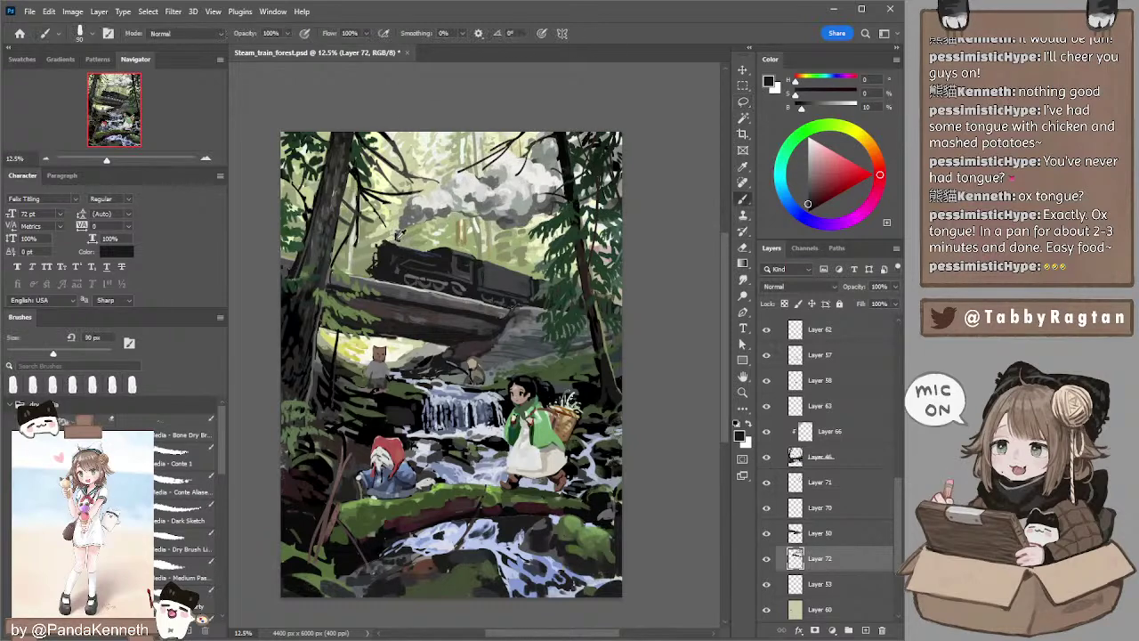
key("bracketleft")
key("bracketleft")
key("e")
key("bracketright")
key("b")
- Detail the chimney and the boiler-top fittings on Layer 72 in sampled smoke grey and near-black (B 10) at 70 px
left_click(410, 252, "alt")
left_click(419, 211, "alt")
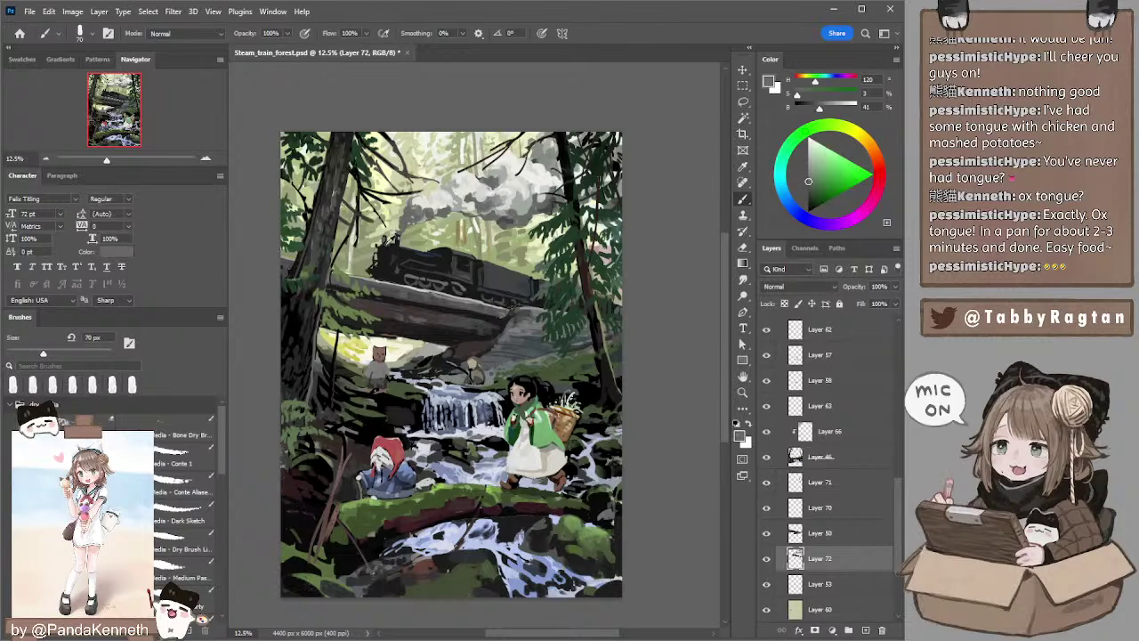
left_click(390, 240, "alt")
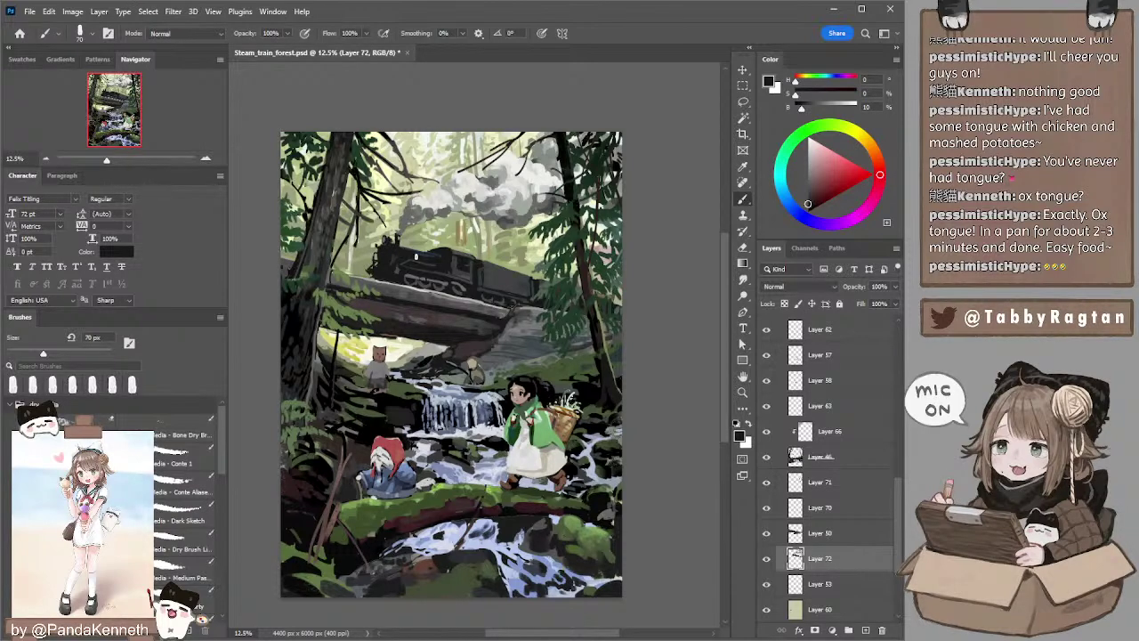
key("bracketright")
key("bracketleft")
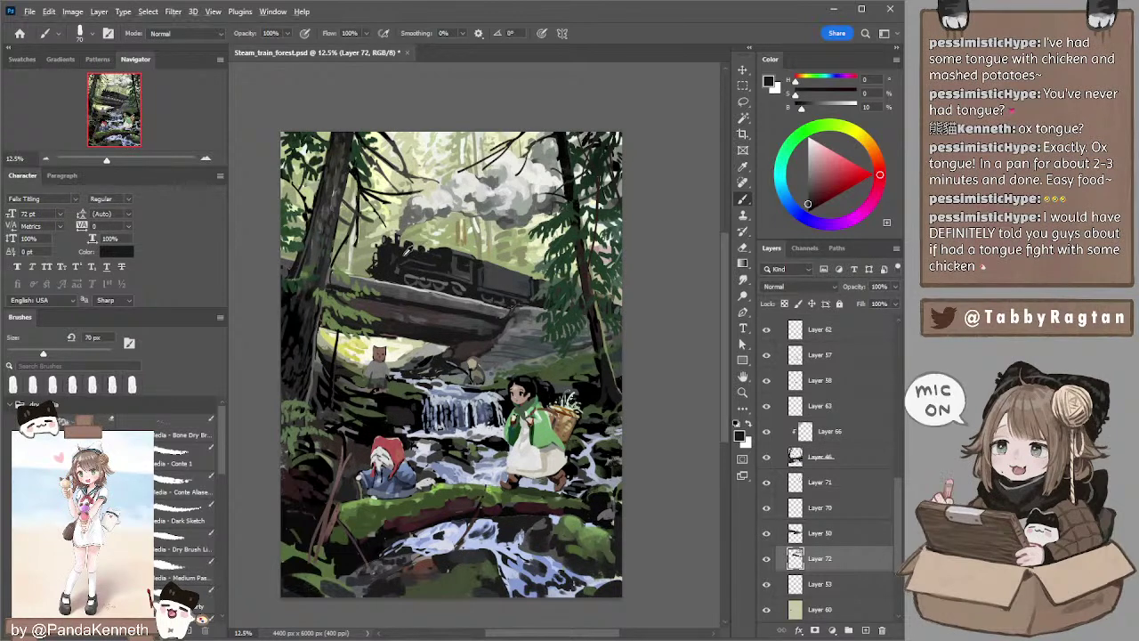
- Shade the locomotive's boiler in dark grey (B 15) at 70 px and highlight its running gear in light grey (B 64) with a finer Brush
left_click(806, 199)
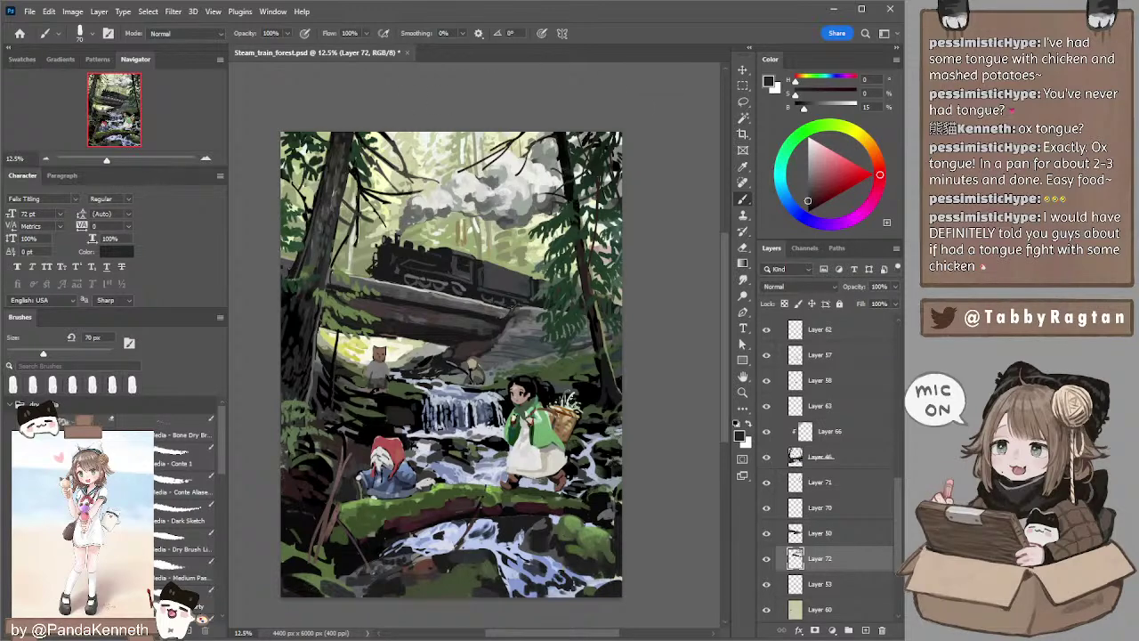
key("bracketleft")
key("bracketleft")
key("bracketleft")
key("bracketleft")
key("bracketleft")
left_click(807, 164)
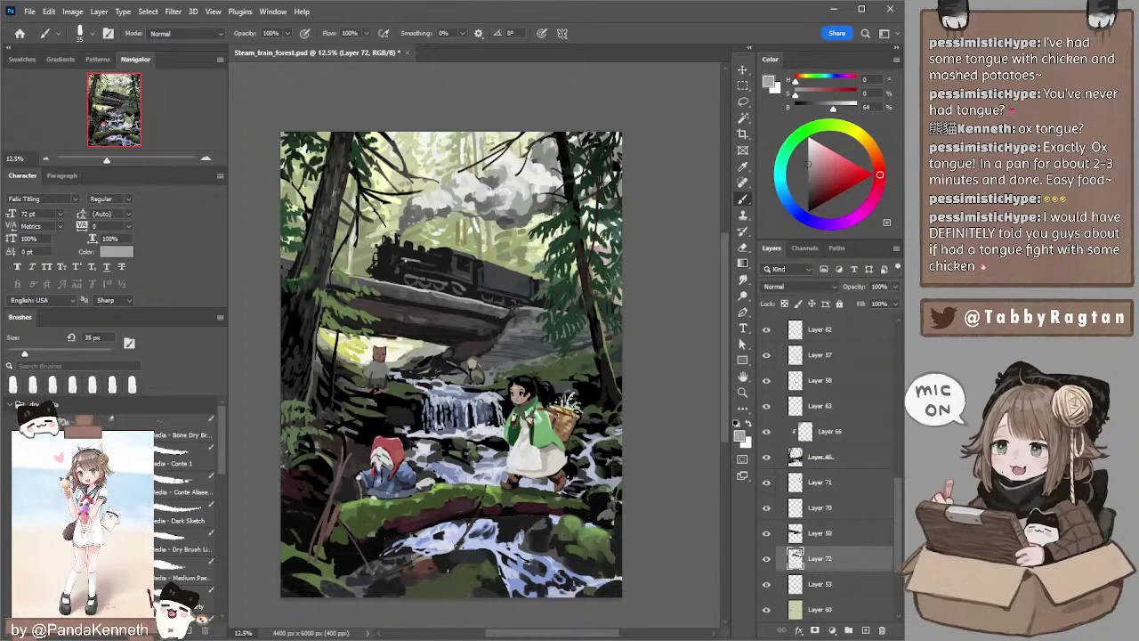
key("bracketleft")
key("bracketright")
- Refine the locomotive's wheels and running gear on Layer 72 in sampled near-black and dark grey with the Brush at 25 to 30 px
left_click(422, 279, "alt")
left_click(427, 277, "alt")
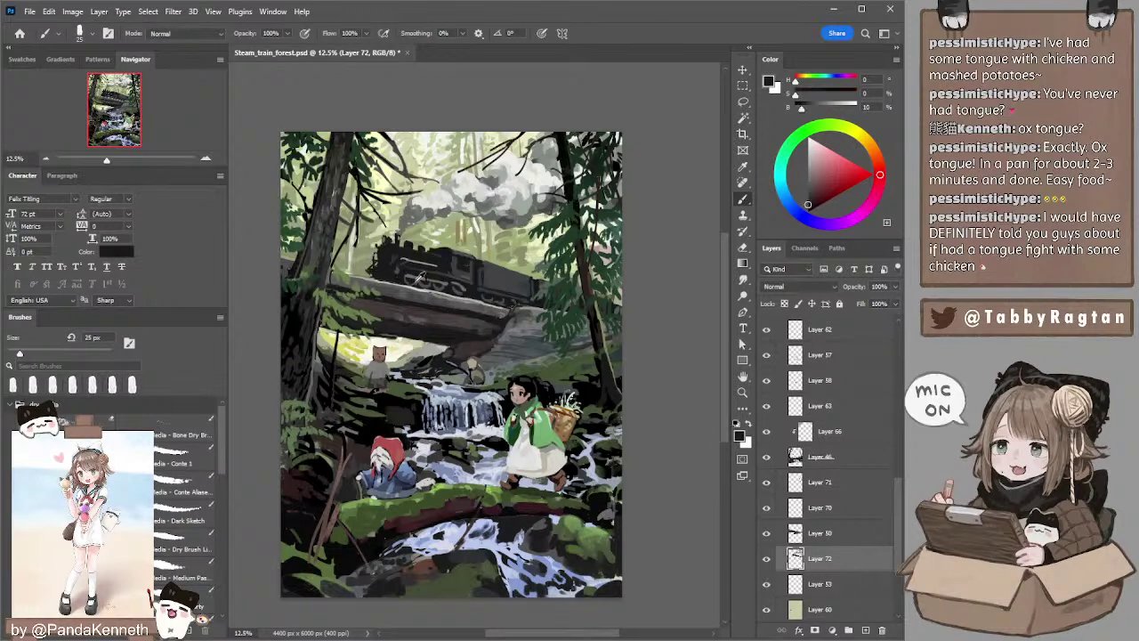
key("bracketleft")
left_click_drag(385, 274, 377, 272)
key("bracketright")
left_click(417, 282, "alt")
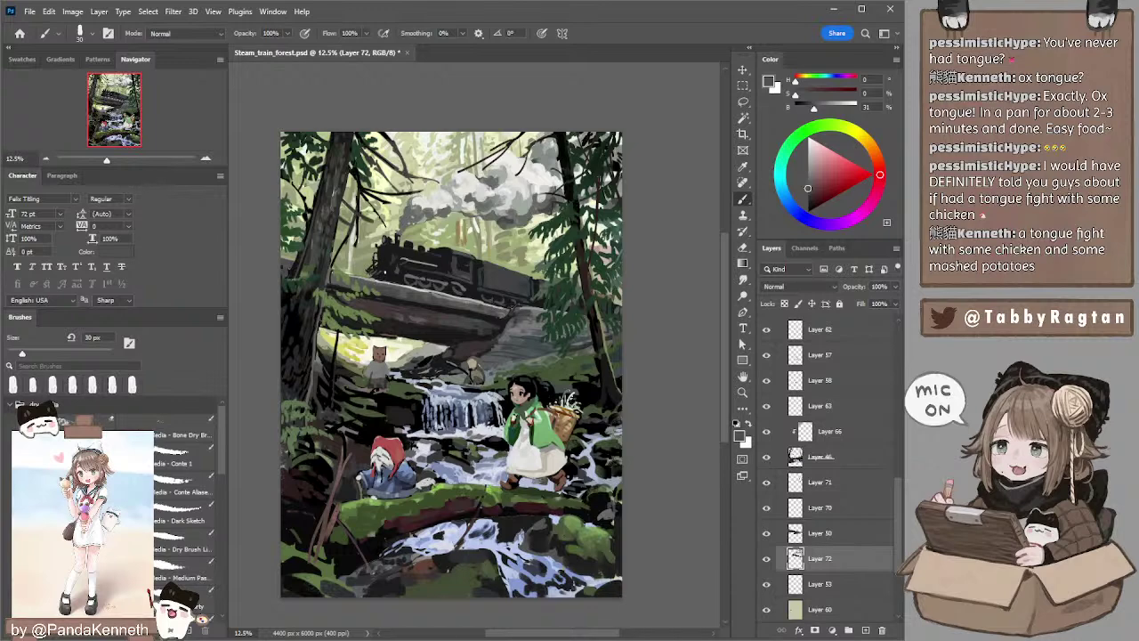
- Highlight the front of the locomotive's boiler in blue-grey (H 205, S 29, B 32) at 40 px and refine it in sampled near-black at 30 px
left_click(386, 266, "alt")
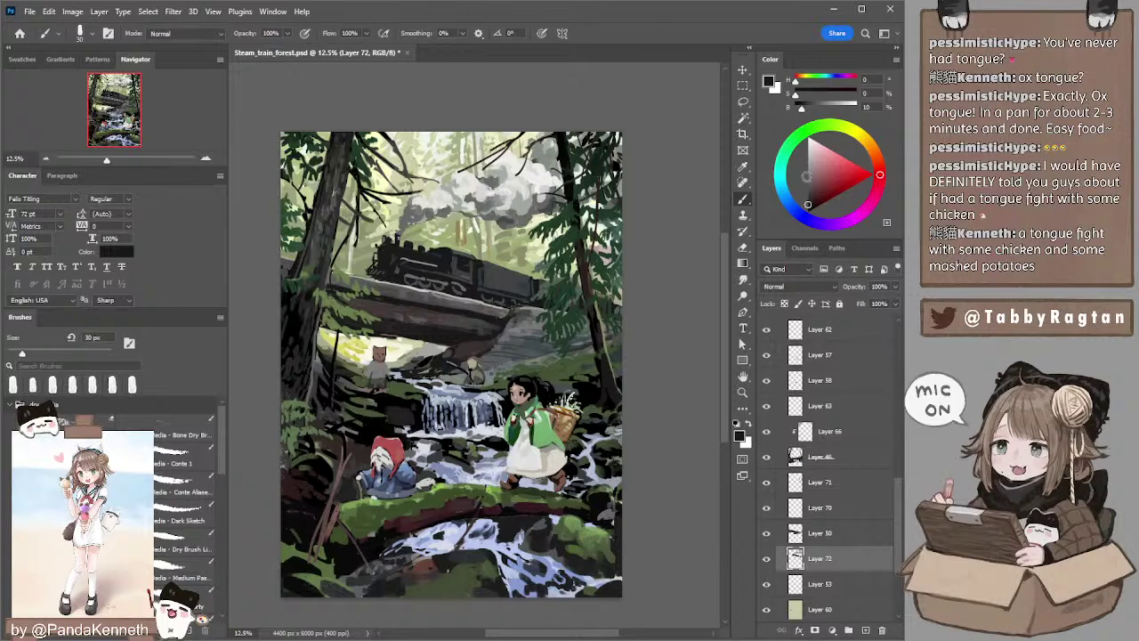
left_click(811, 178)
left_click(783, 194)
key("bracketright")
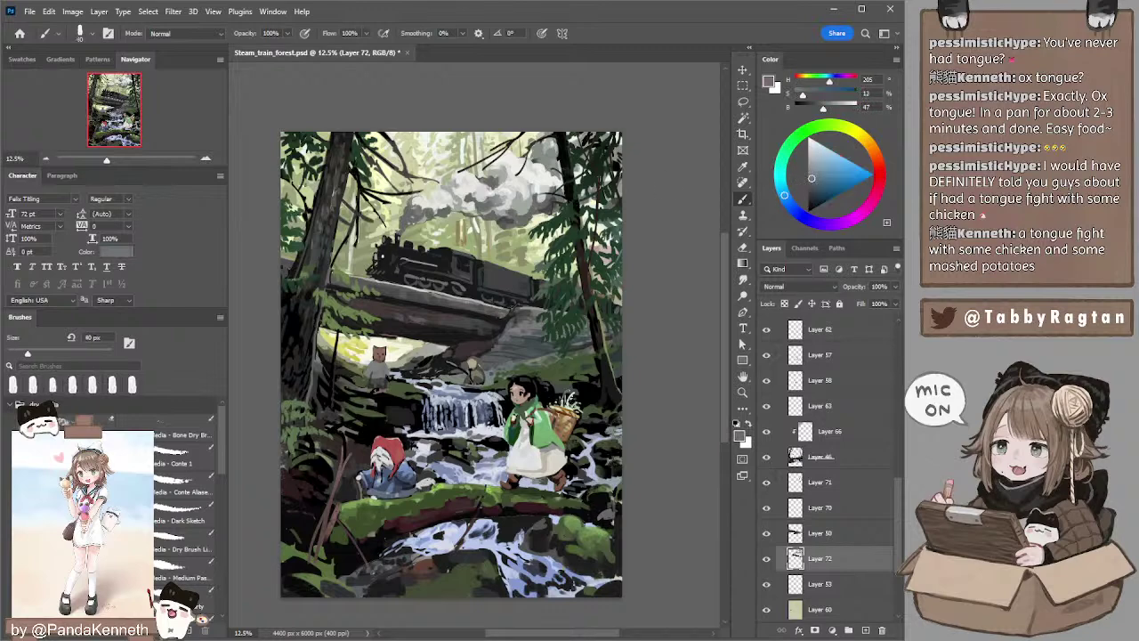
left_click(813, 192)
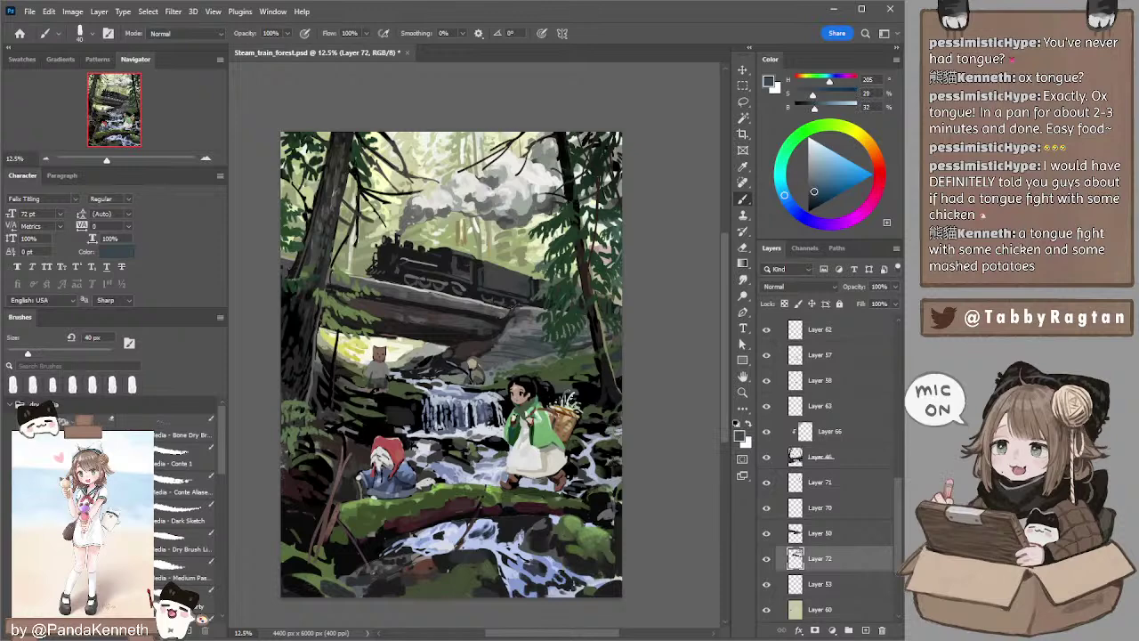
left_click(395, 260)
left_click(418, 249, "alt")
key("bracketleft")
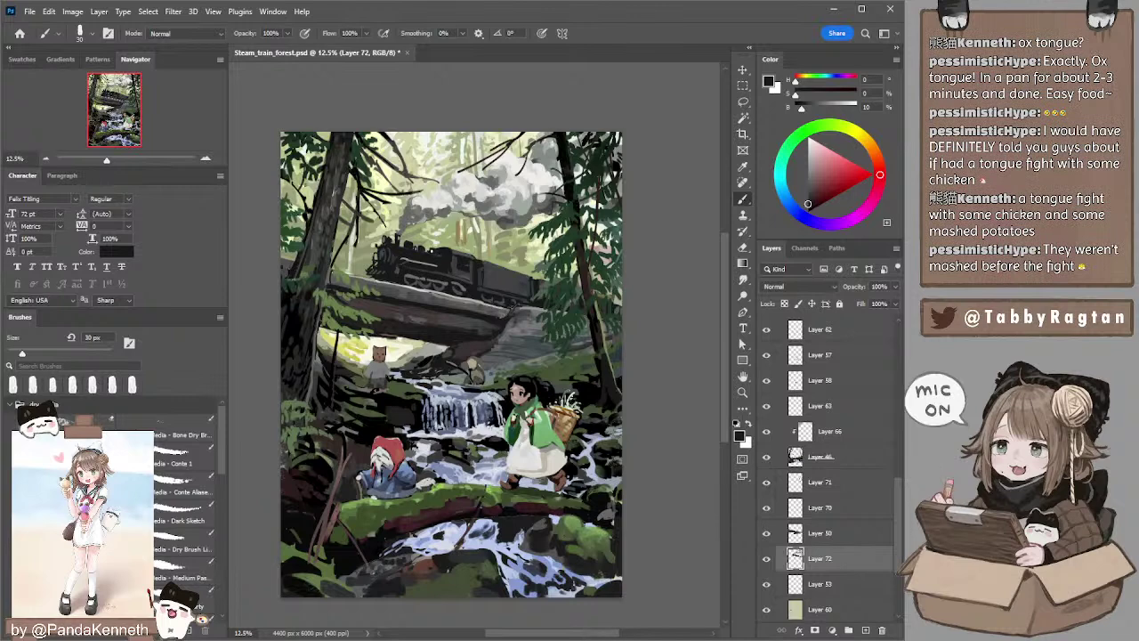
- Add fine warm grey (H 26, S 11, B 41) details to the locomotive's boiler with the Brush at 20 to 30 px, sampling near-black for corrections
left_click(810, 182)
left_click(874, 153)
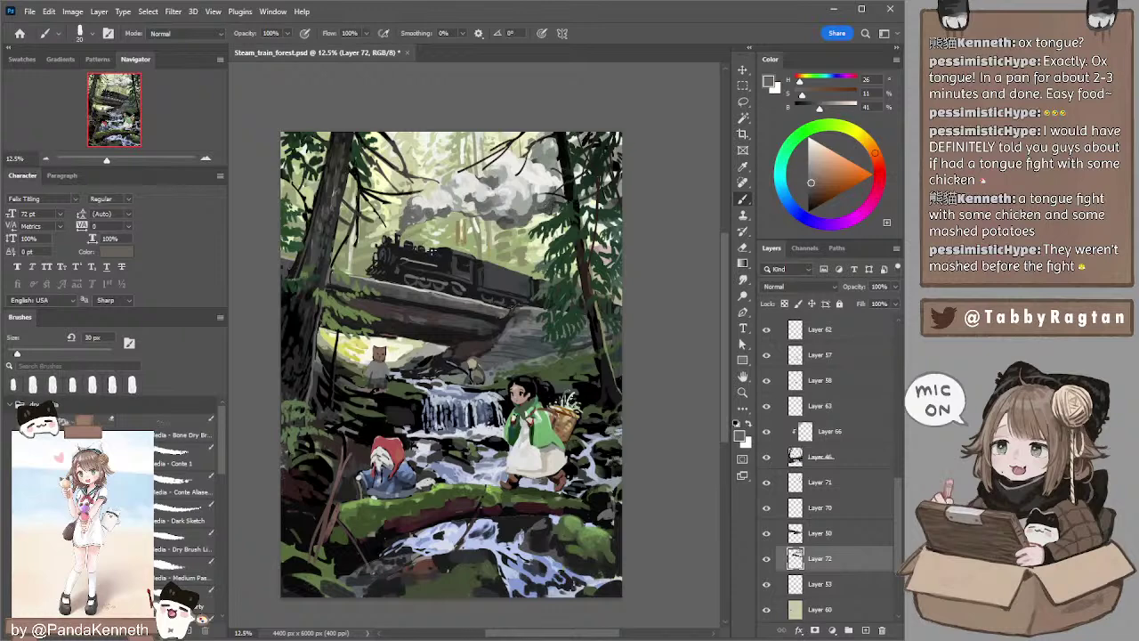
key("bracketleft")
left_click(428, 254, "alt")
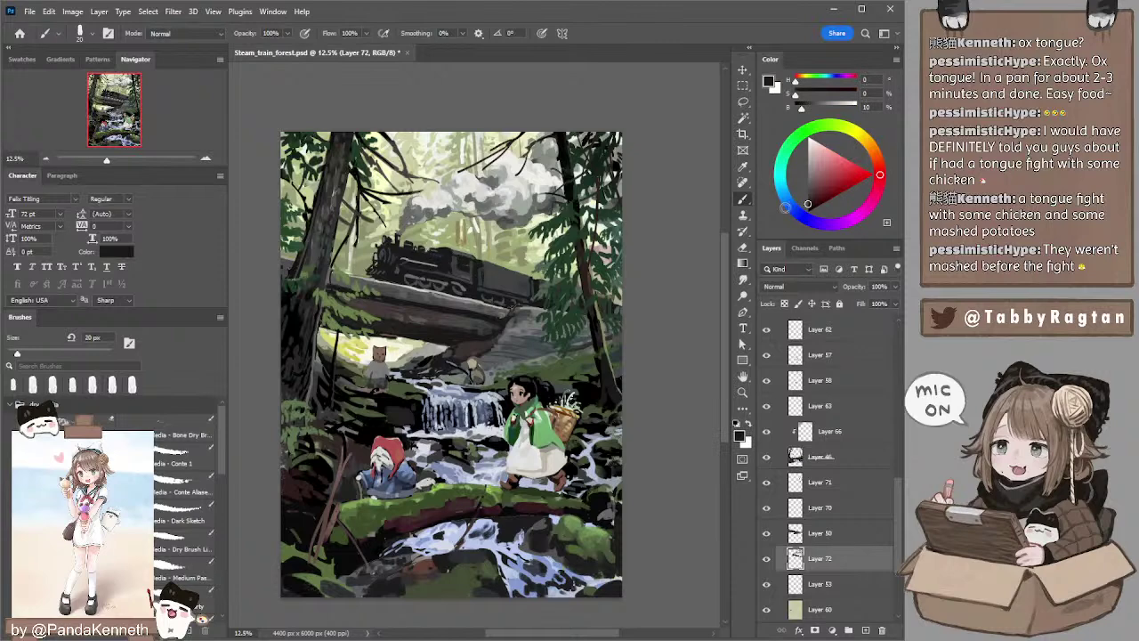
- Shade the boiler side and cab on Layer 72 in dark grey (B 24) and sampled grey (B 30) at 25 to 30 px
left_click(807, 193)
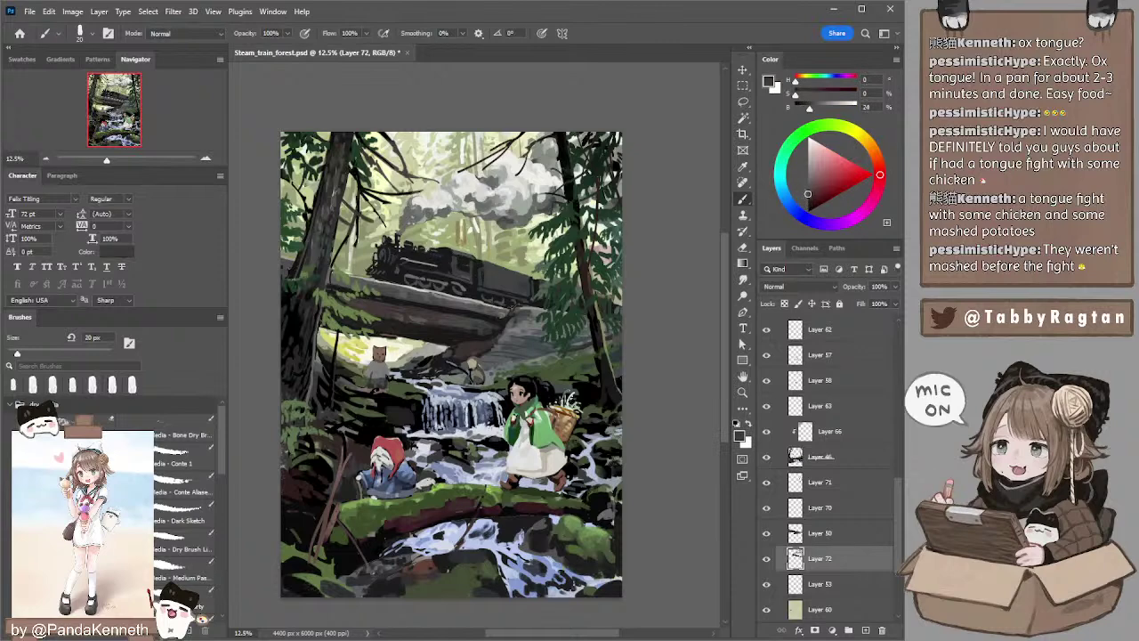
key("bracketright")
key("bracketright")
left_click_drag(413, 252, 422, 255)
left_click(468, 250, "alt")
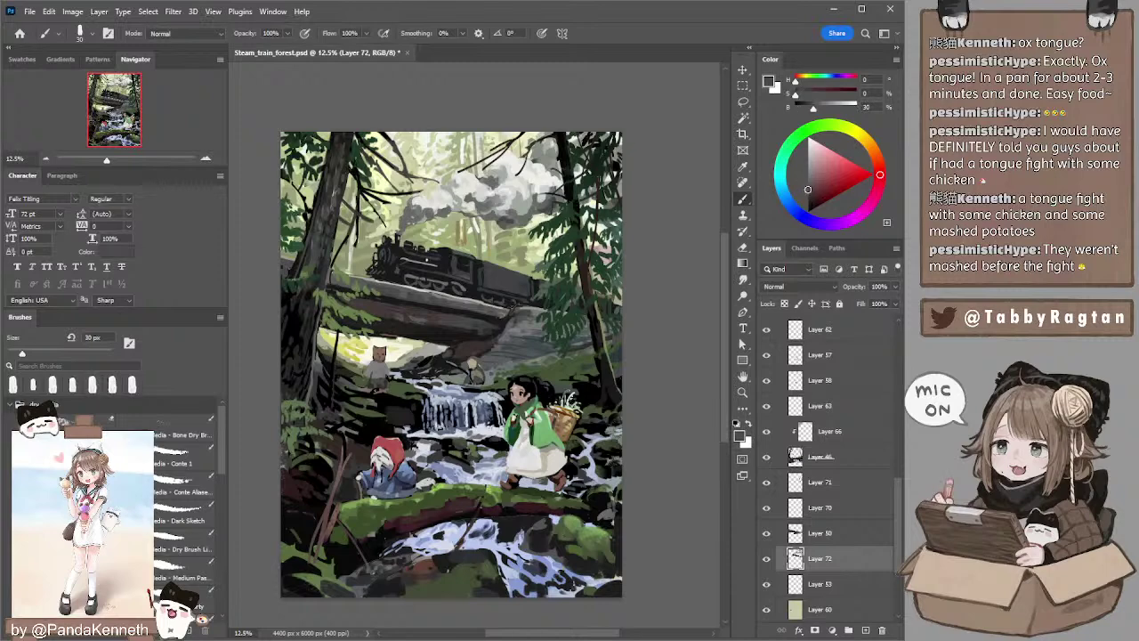
key("bracketleft")
left_click_drag(482, 230, 480, 231)
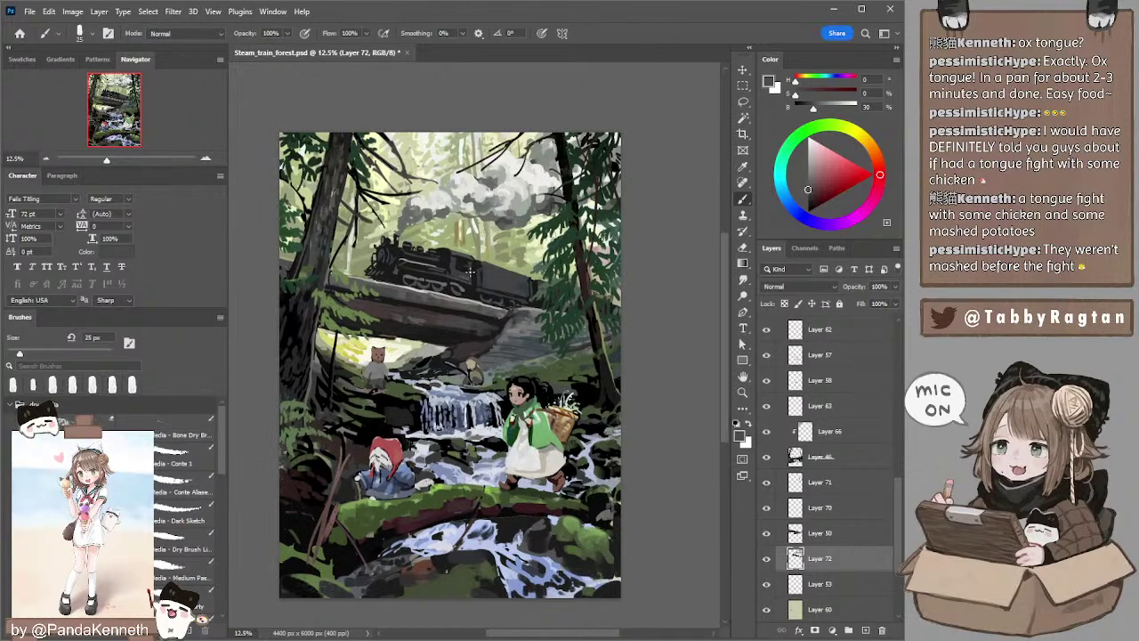
- Paint the trim accents on the locomotive's cab in pinkish beige (H 22, S 29, B 71) at 25 to 30 px, sampling near-black for corrections
left_click(467, 270, "alt")
left_click(821, 166)
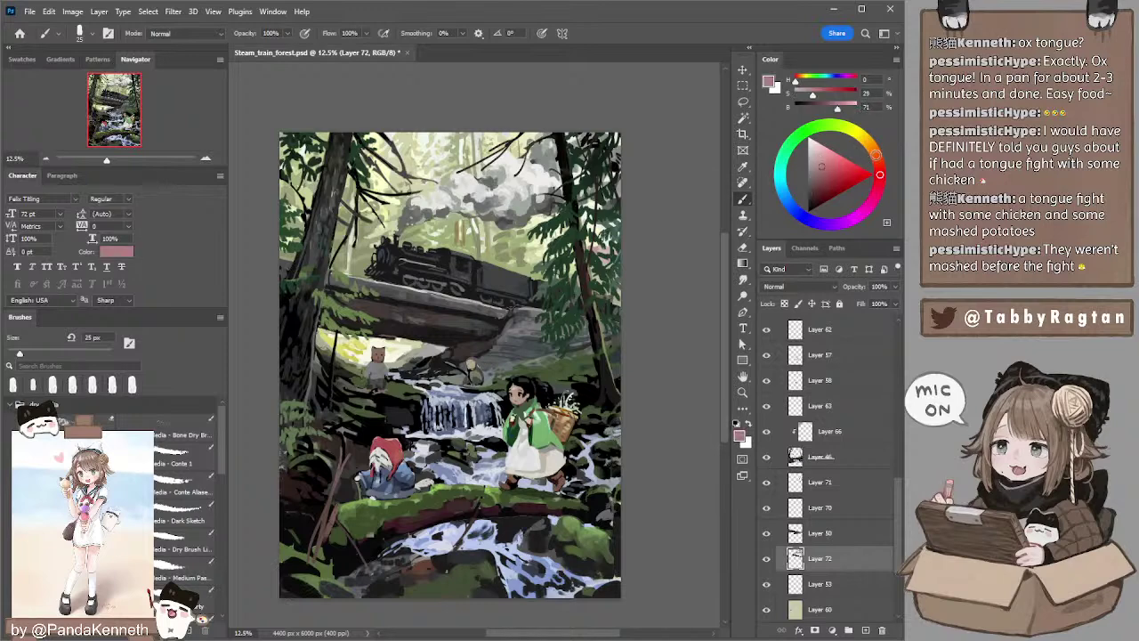
left_click(876, 157)
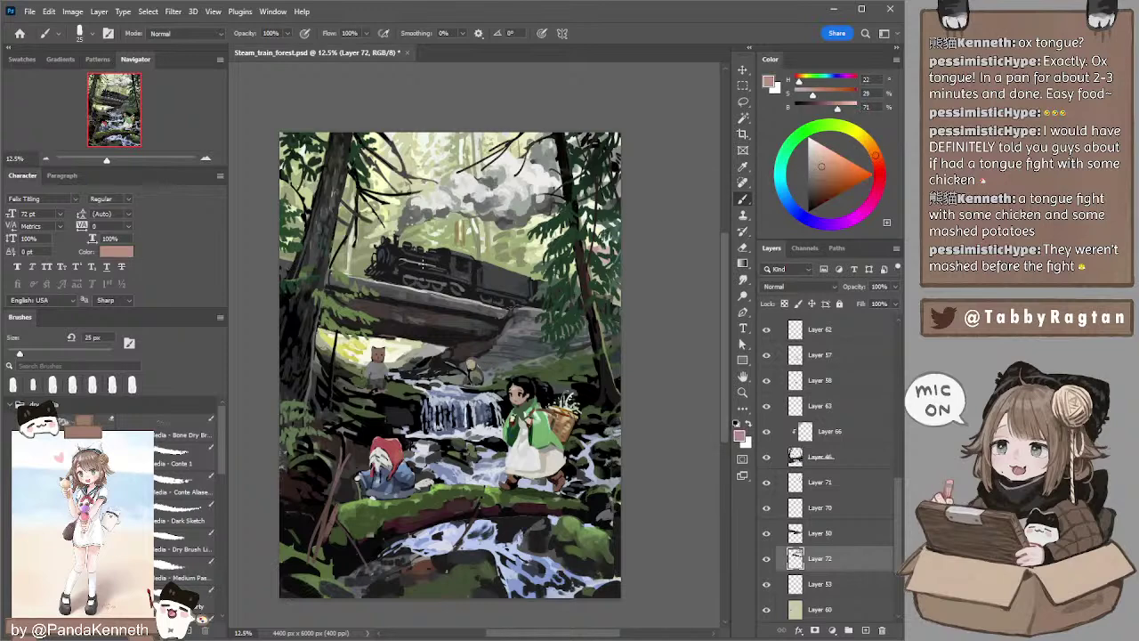
key("bracketright")
left_click(398, 236, "alt")
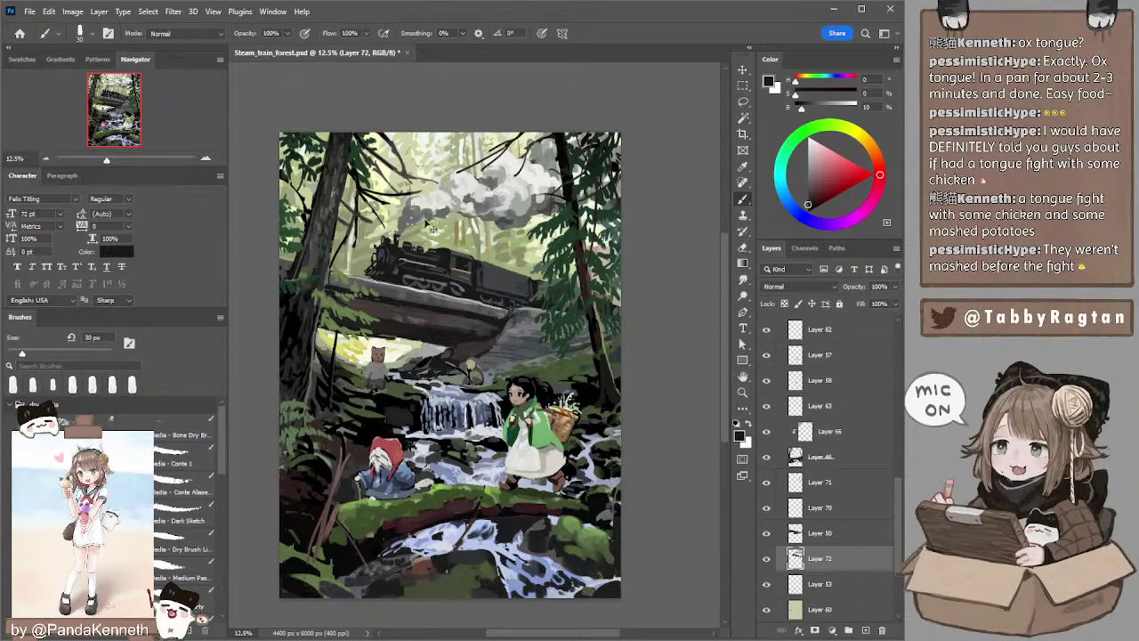
- Clean up the cab's trim with the Eraser, then rework it in tan (H 32, S 30, B 70) and sampled dark grey (B 24) at 30 px
key("e")
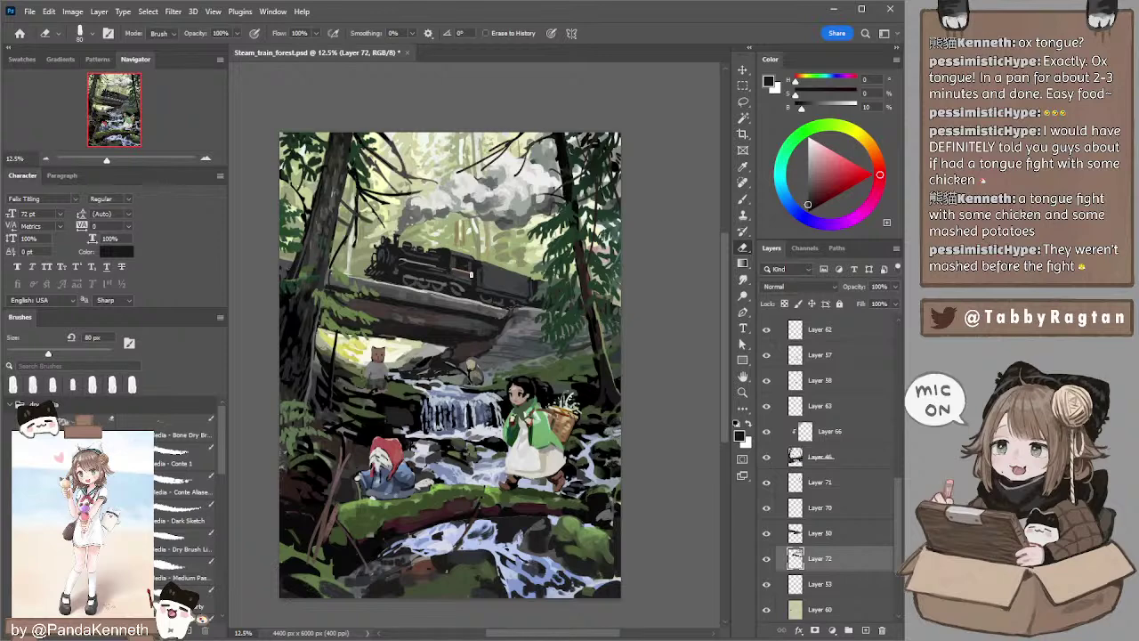
key("b")
left_click(463, 264, "alt")
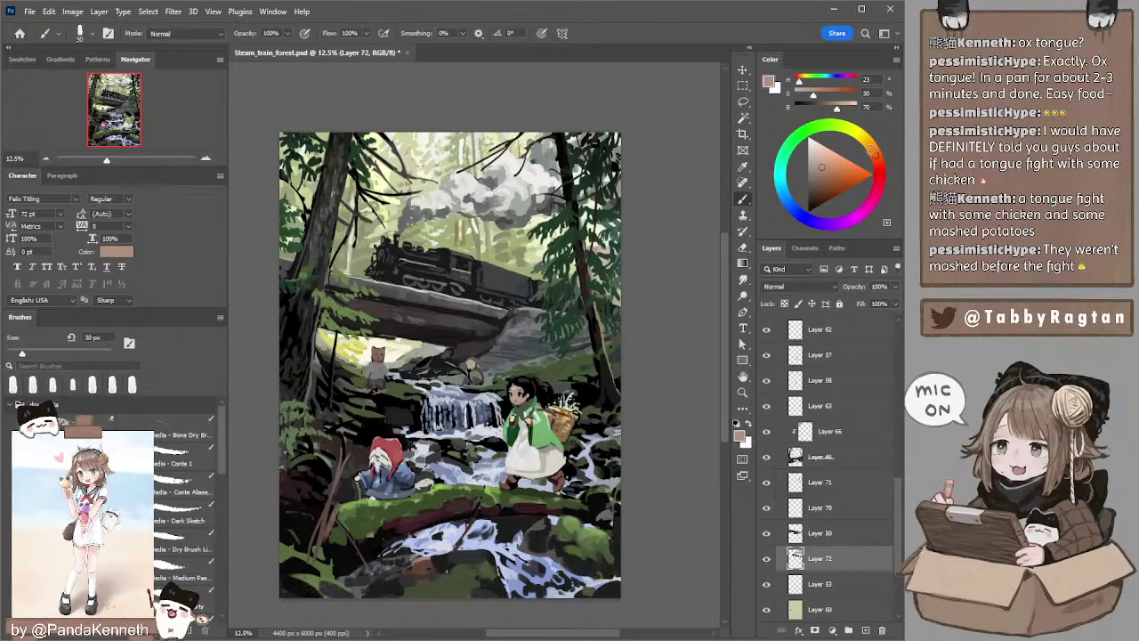
left_click(872, 147)
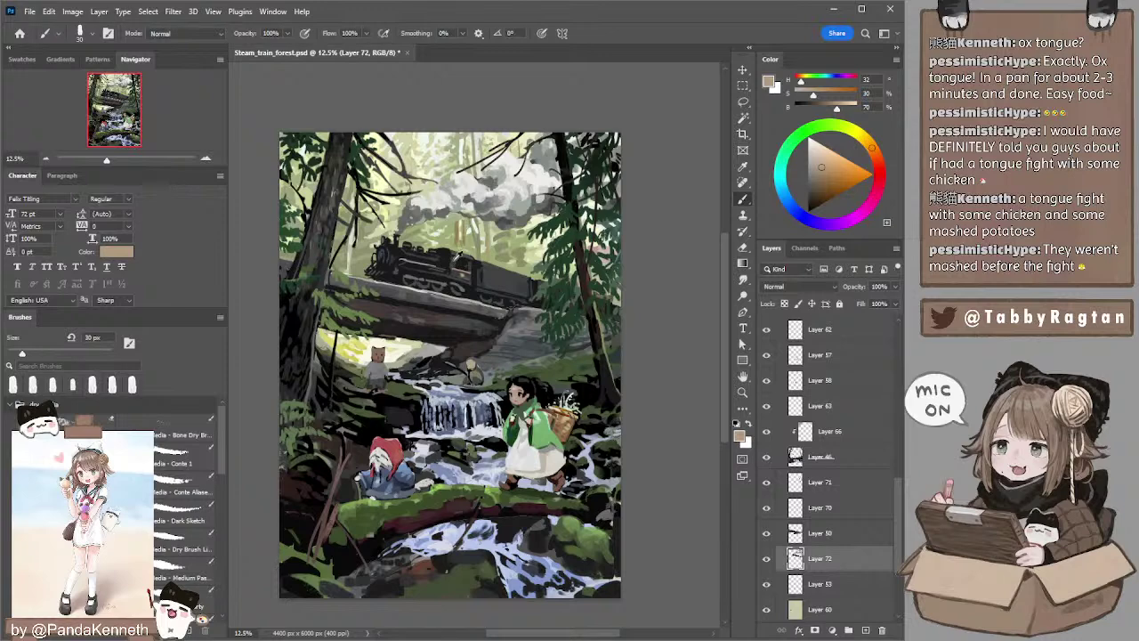
left_click(458, 256, "alt")
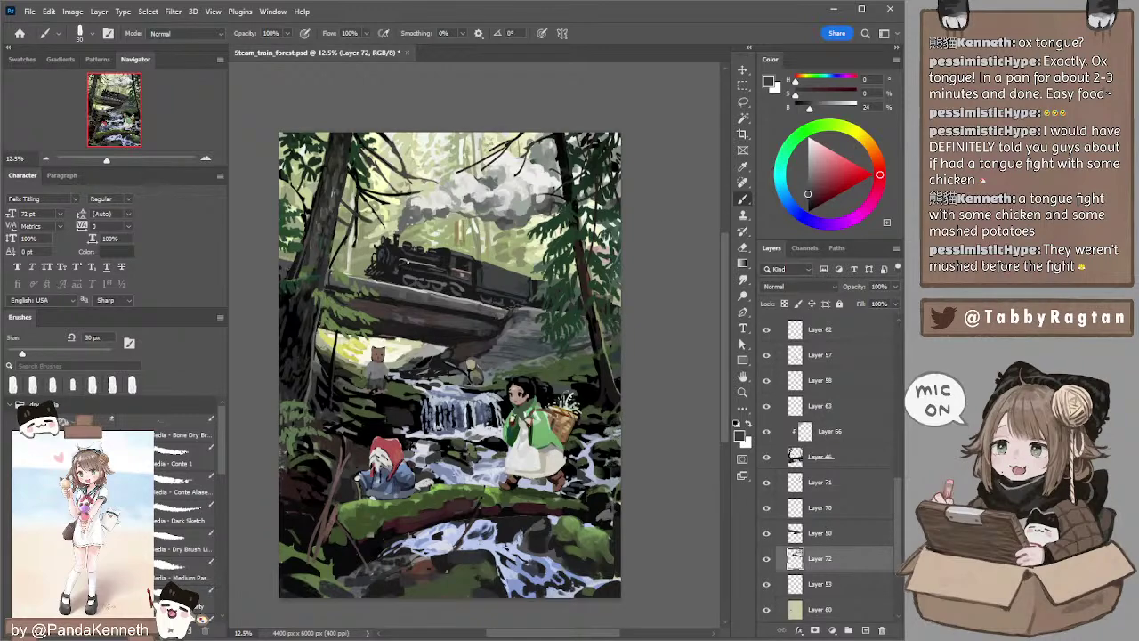
- Detail the locomotive's smokebox and front end in sampled grey (B 30) and near-black (B 10) with the Brush at 20 px
left_click(397, 266, "alt")
key("[")
key("[")
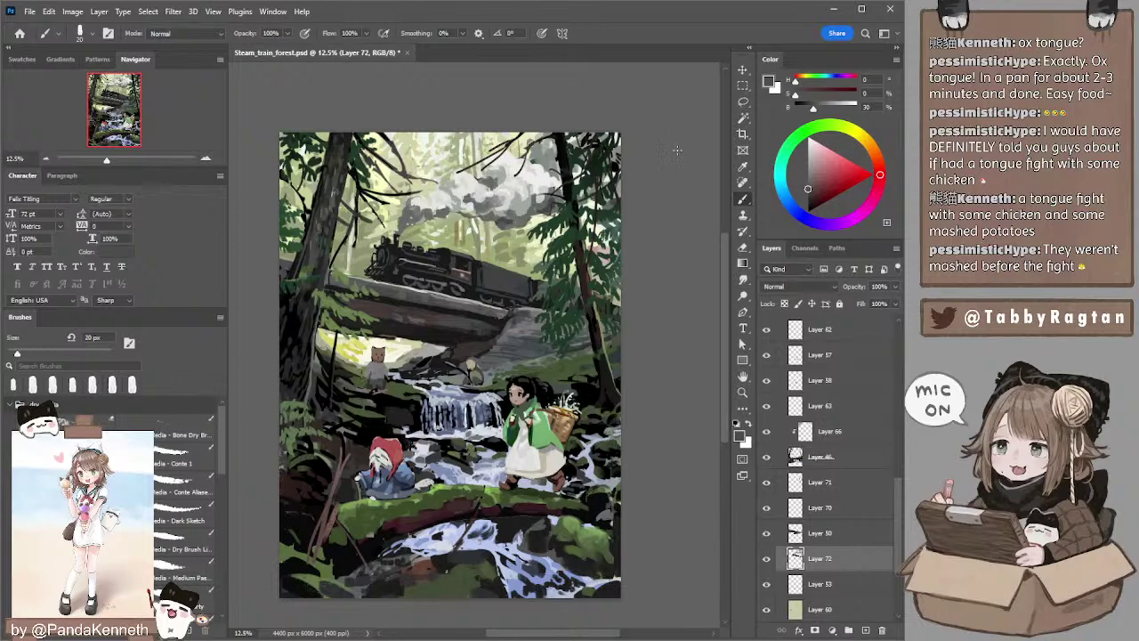
left_click(386, 275, "alt")
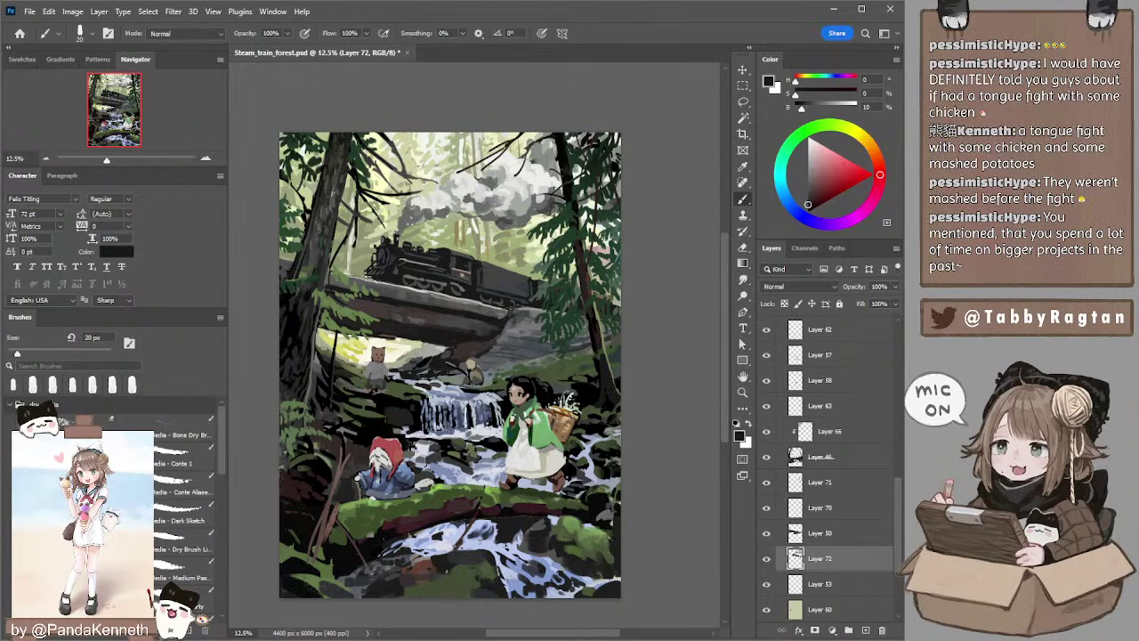
- Trim the outline of the tender behind the cab on Layer 72 with the Eraser at 80 px and larger
key("e")
key("b")
key("l")
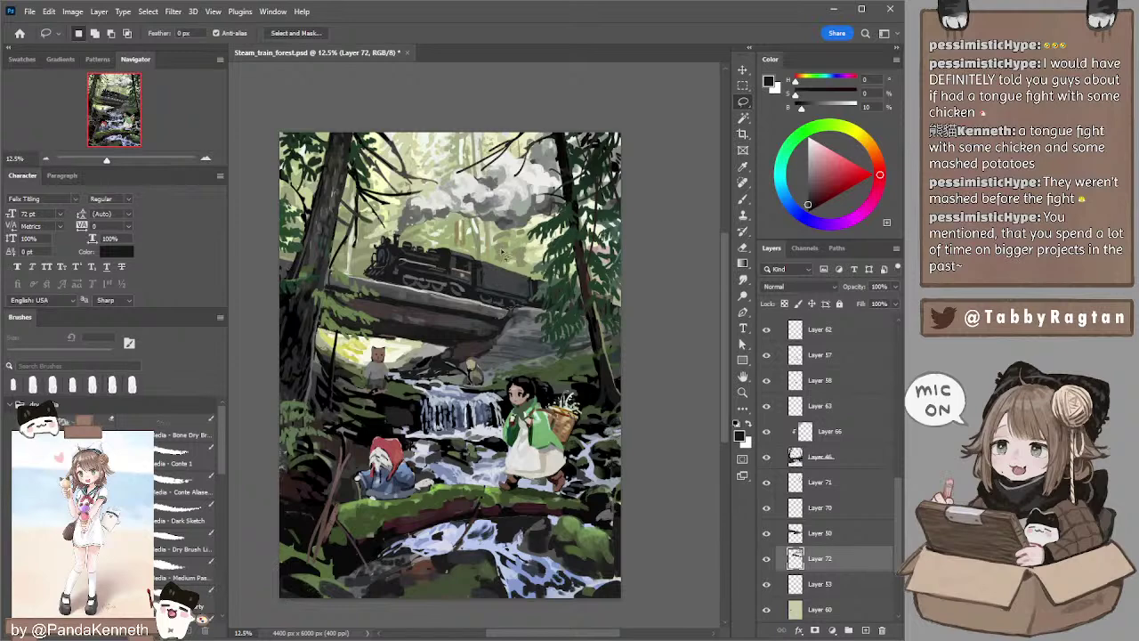
key("e")
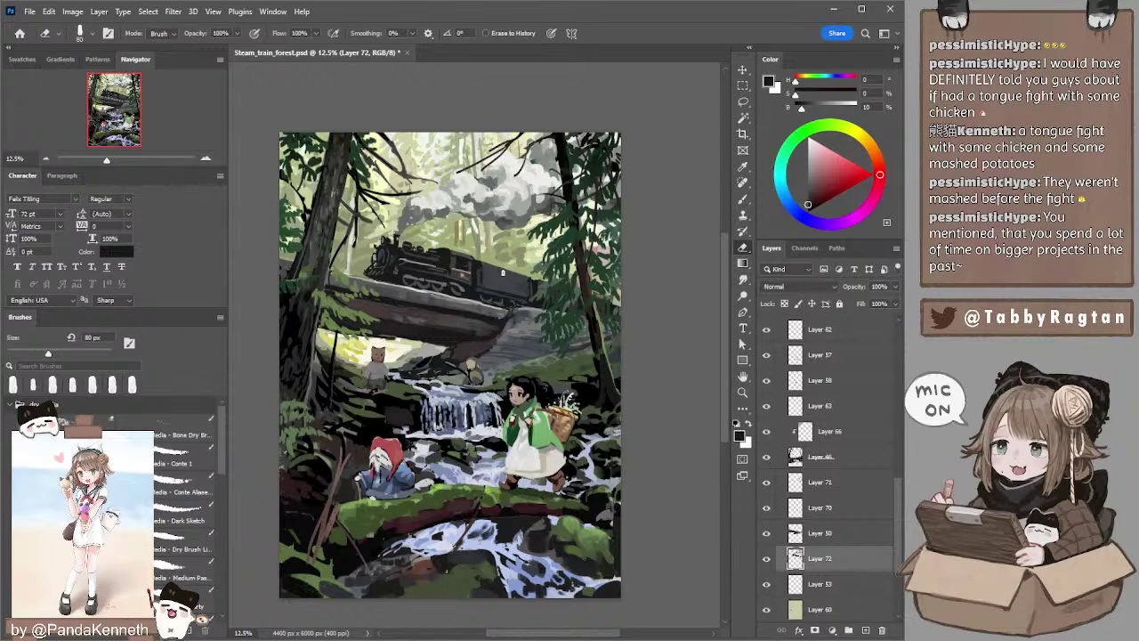
key("bracketright")
key("b")
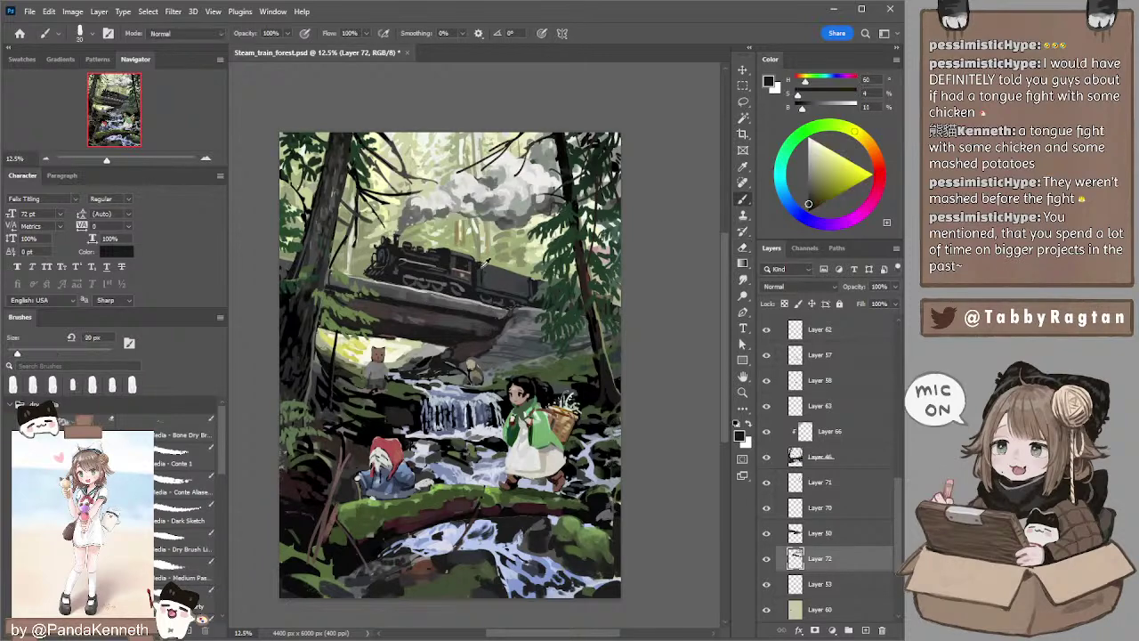
- Block in the tender's body in near-black (H 60, S 4, B 11) with the Brush at 70 px and trim it with the Eraser
key("bracketright")
key("bracketright")
key("bracketright")
key("bracketright")
key("bracketright")
key("e")
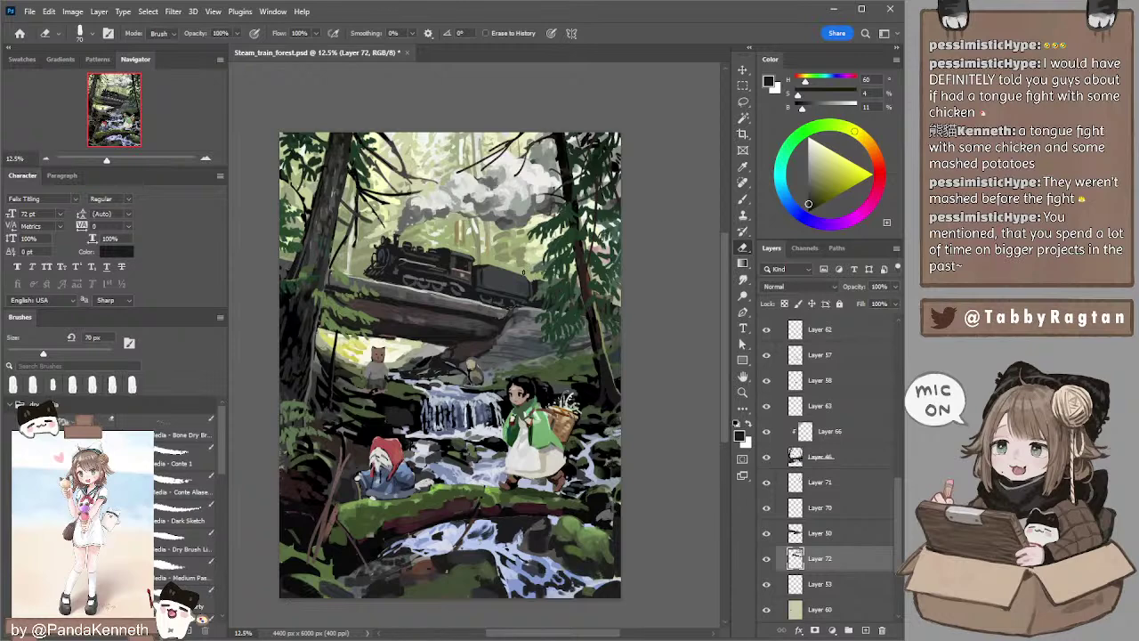
- Define the gap between cab and tender in sampled near-black (B 10) at 45 px and clean its edges with the Eraser at 70 px
key("b")
left_click(478, 267, "alt")
key("bracketleft")
key("bracketleft")
key("bracketleft")
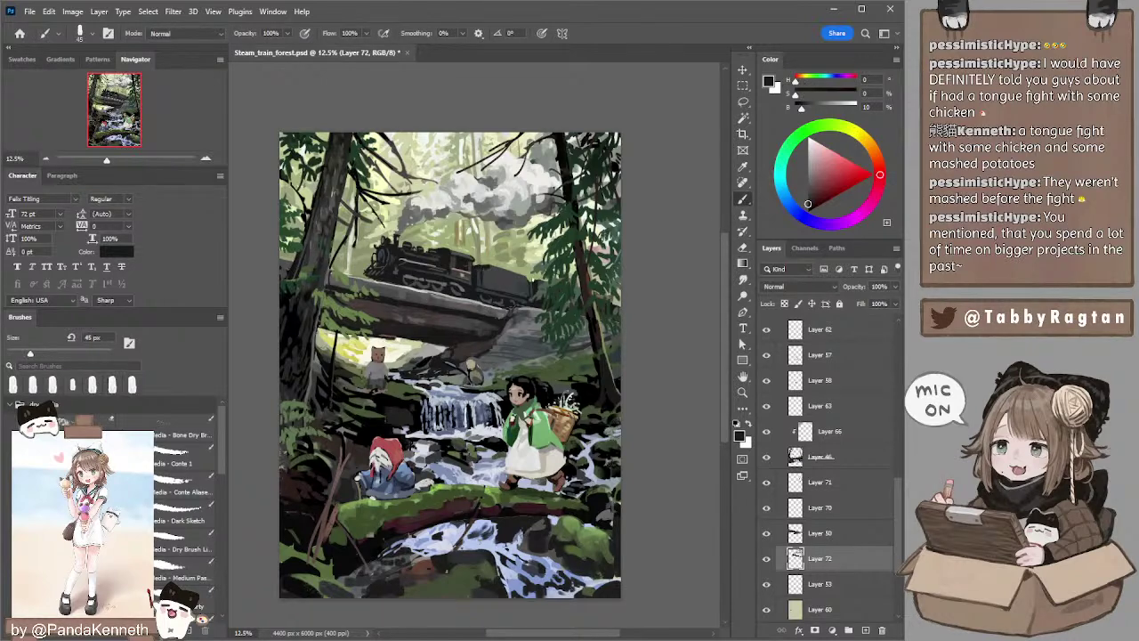
key("e")
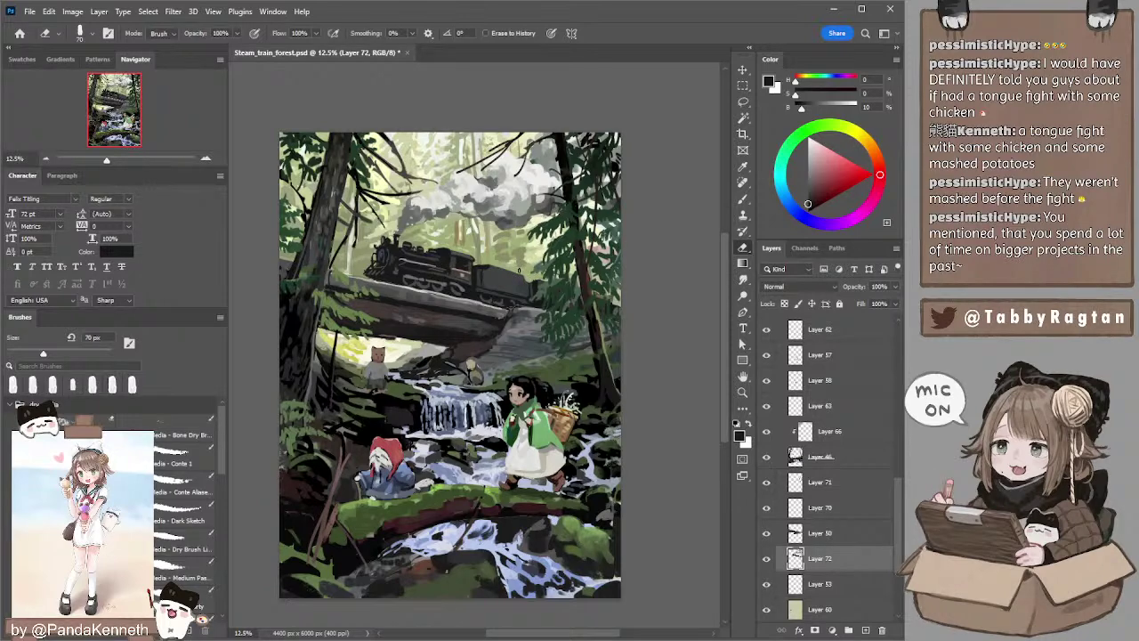
- Paint thin trim lines along the tender in sampled pinkish beige (H 23, S 29, B 71) at 25 px with the canvas rotated, and straighten the canvas
key("b")
left_click(473, 267, "alt")
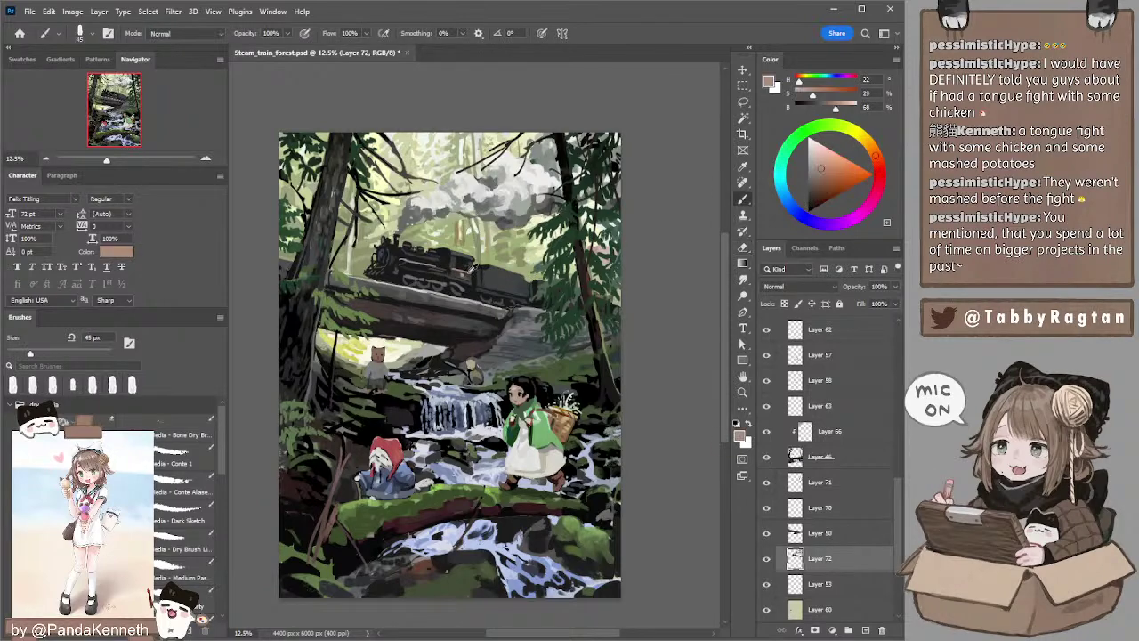
left_click(476, 265, "alt")
key("e")
key("r")
mouse_move(638, 200)
left_mouse_down()
mouse_move(595, 138)
mouse_move(643, 168)
mouse_move(594, 163)
left_mouse_up()
key("b")
key("b")
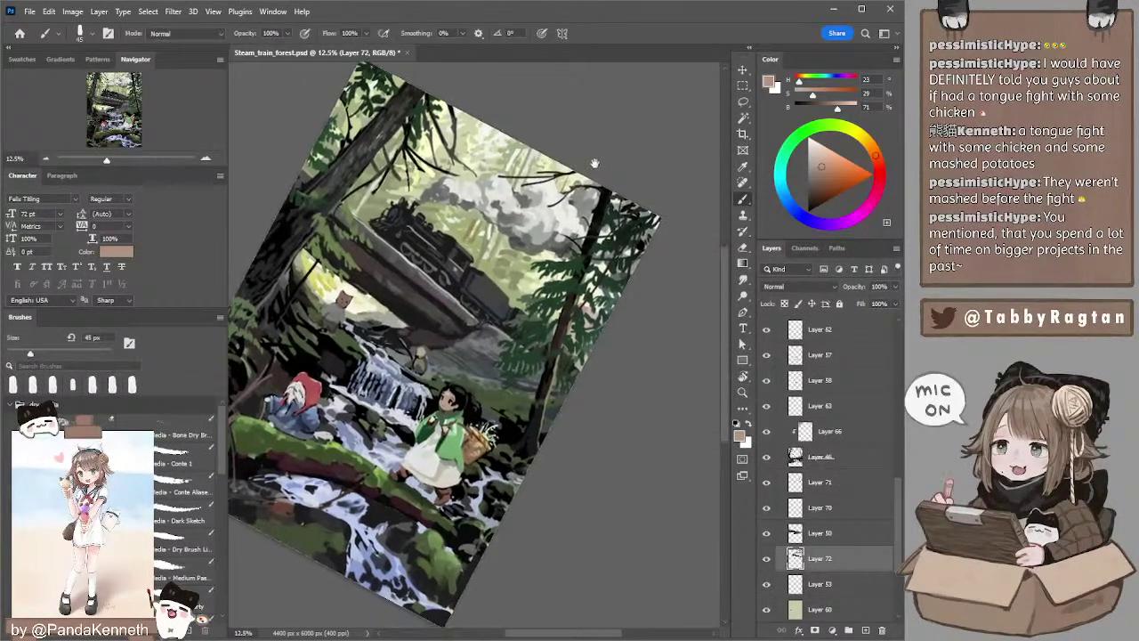
key("bracketleft")
key("bracketleft")
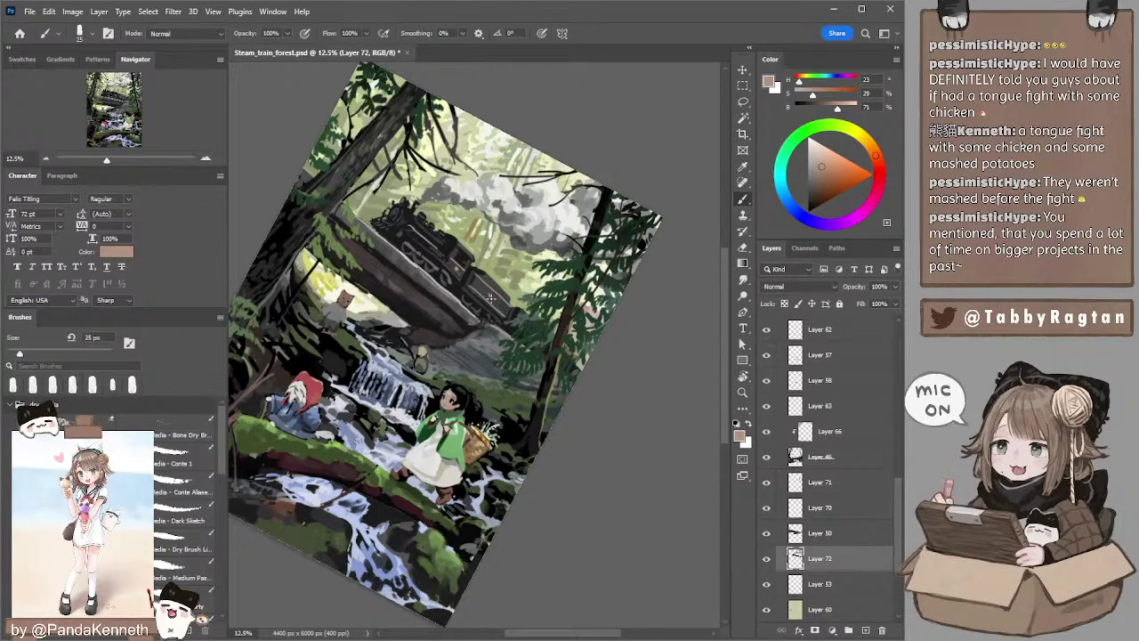
key("r")
mouse_move(598, 153)
left_mouse_down()
mouse_move(507, 131)
mouse_move(530, 127)
mouse_move(516, 127)
left_mouse_up()
key("b")
left_click_drag(500, 200, 538, 175)
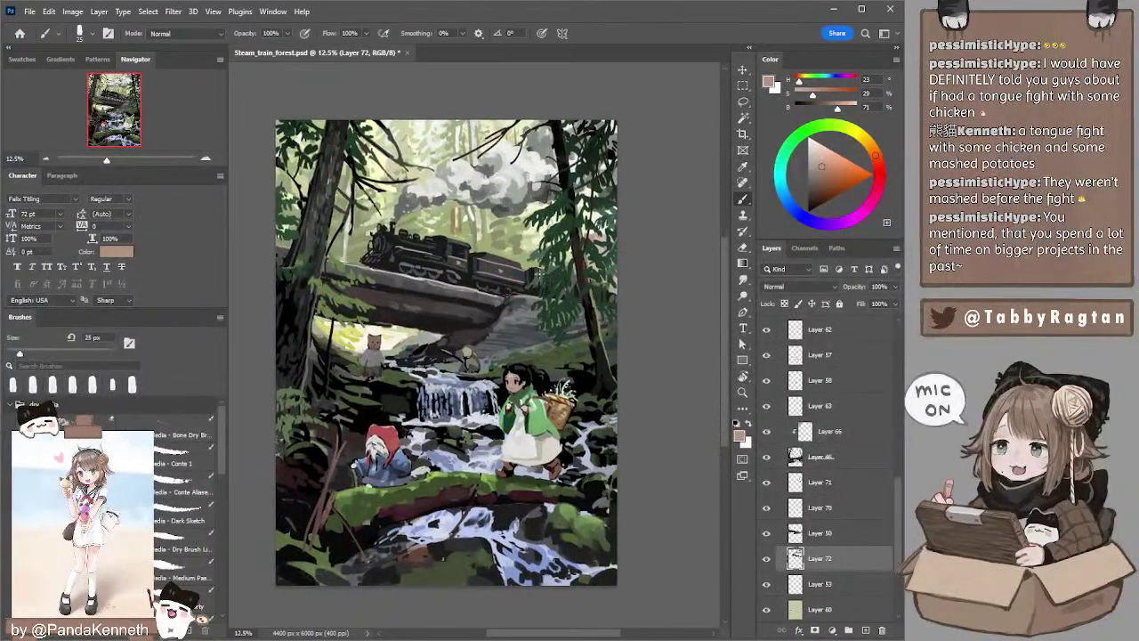
left_click_drag(551, 273, 528, 266)
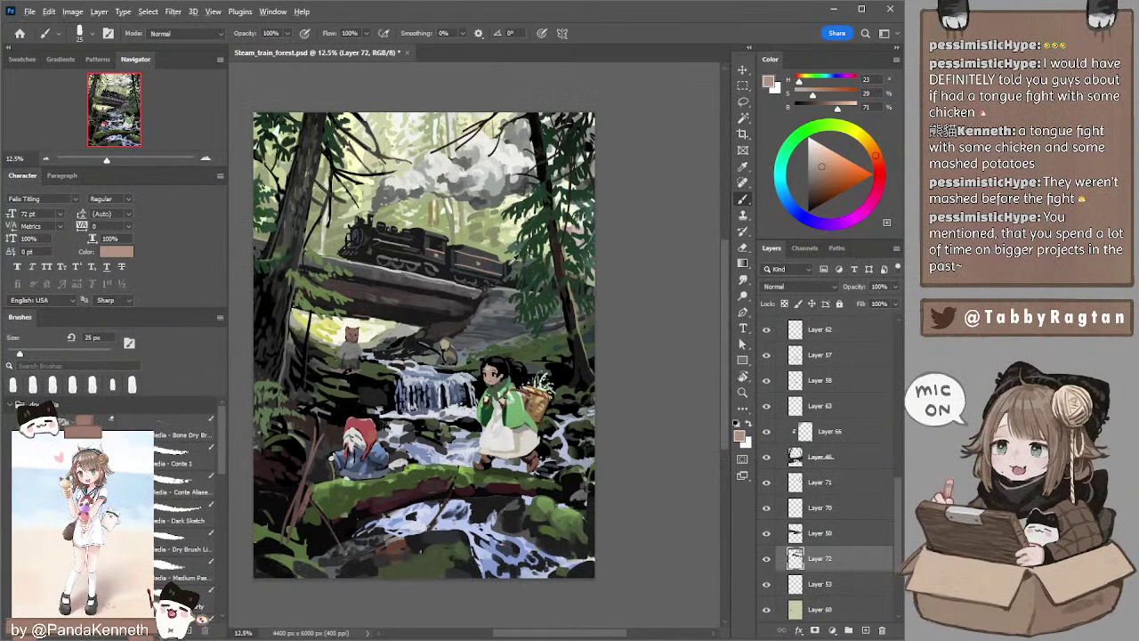
- Darken the rear end of the tender beside the foliage in sampled near-black (B 10) with the Brush at 45 px
left_click(509, 267, "alt")
key("]")
key("]")
key("]")
key("]")
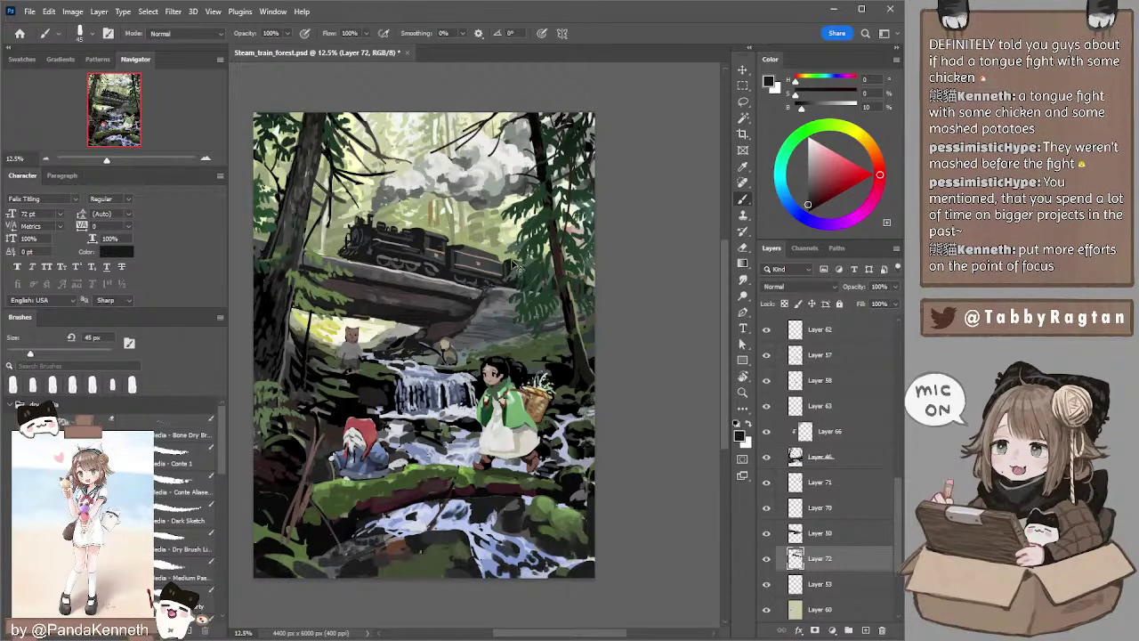
left_click_drag(541, 257, 536, 238)
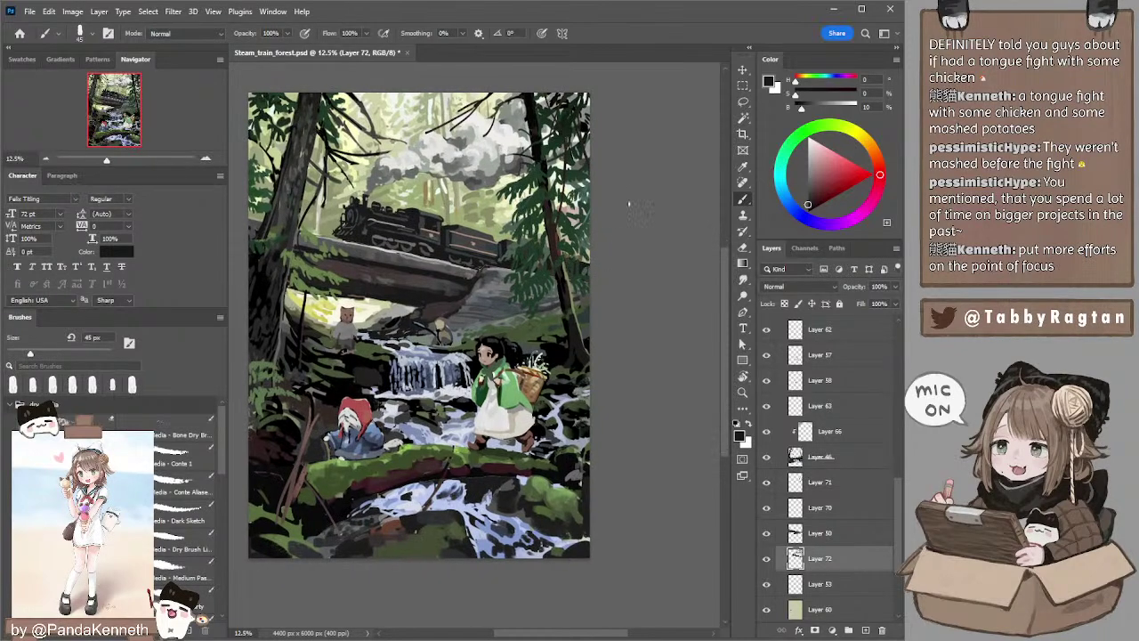
left_click_drag(604, 193, 624, 197)
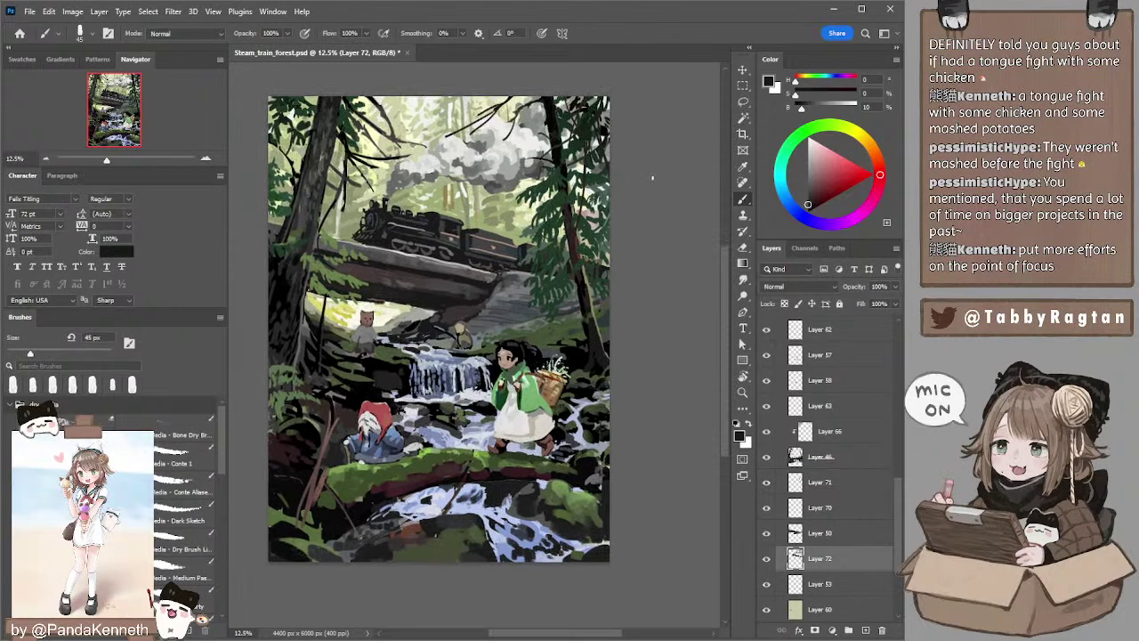
mouse_move(652, 182)
left_mouse_down()
mouse_move(649, 167)
mouse_move(649, 181)
left_mouse_up()
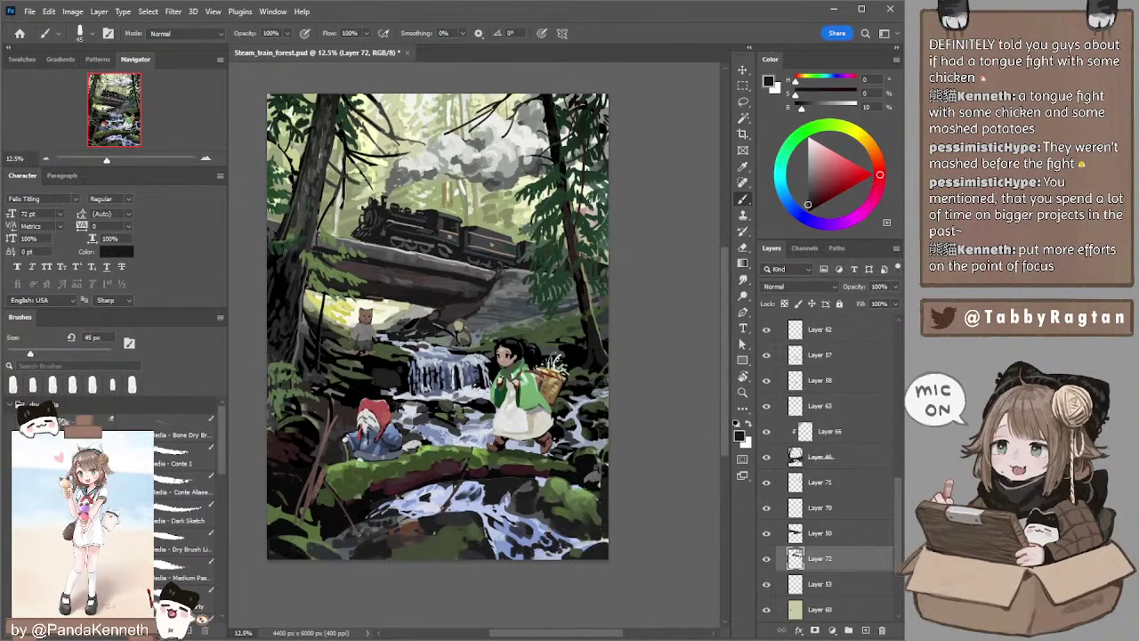
- Paint dark-grey highlights (H 200, S 4, B 26) on the tender with the Brush at 40 px and refine them with the Eraser
key("e")
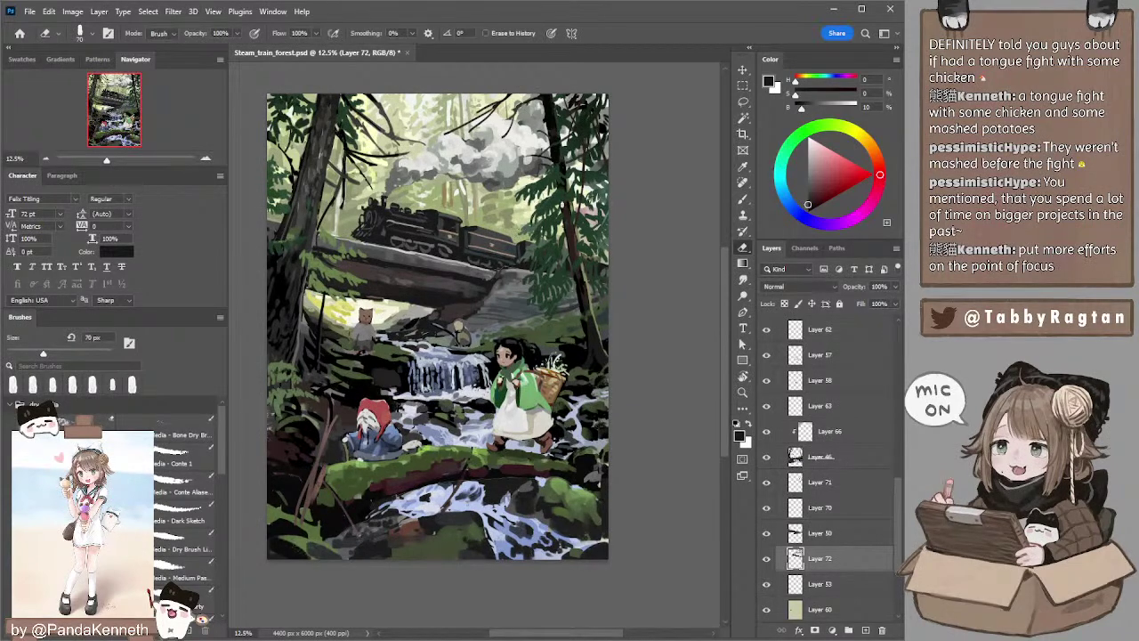
key("b")
left_click(479, 233, "alt")
key("bracketleft")
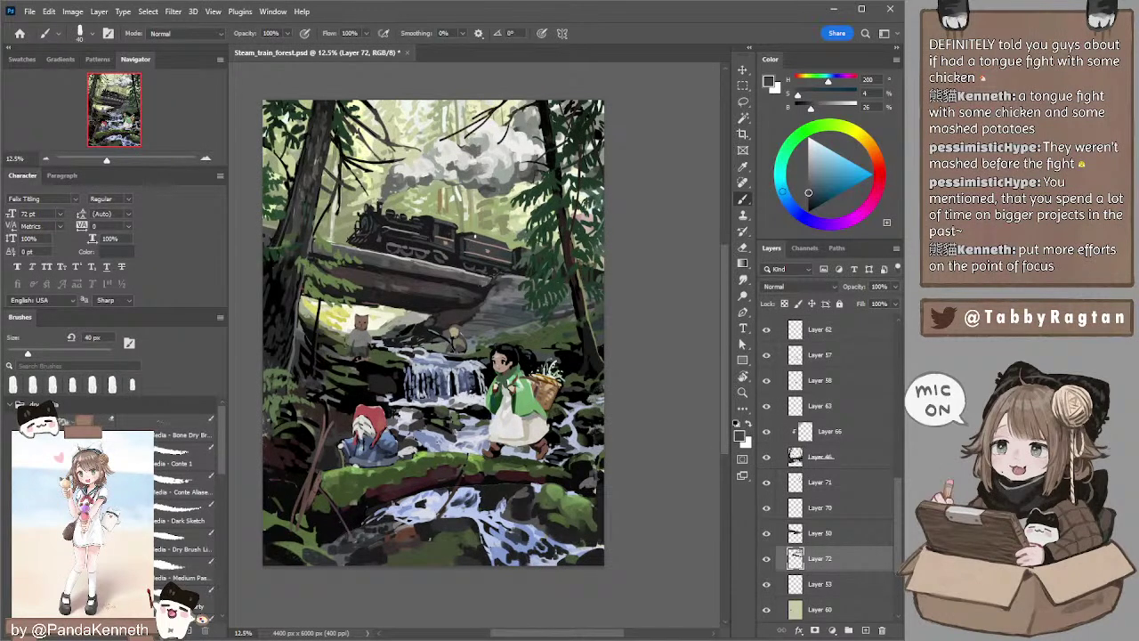
key("e")
key("bracketright")
key("bracketright")
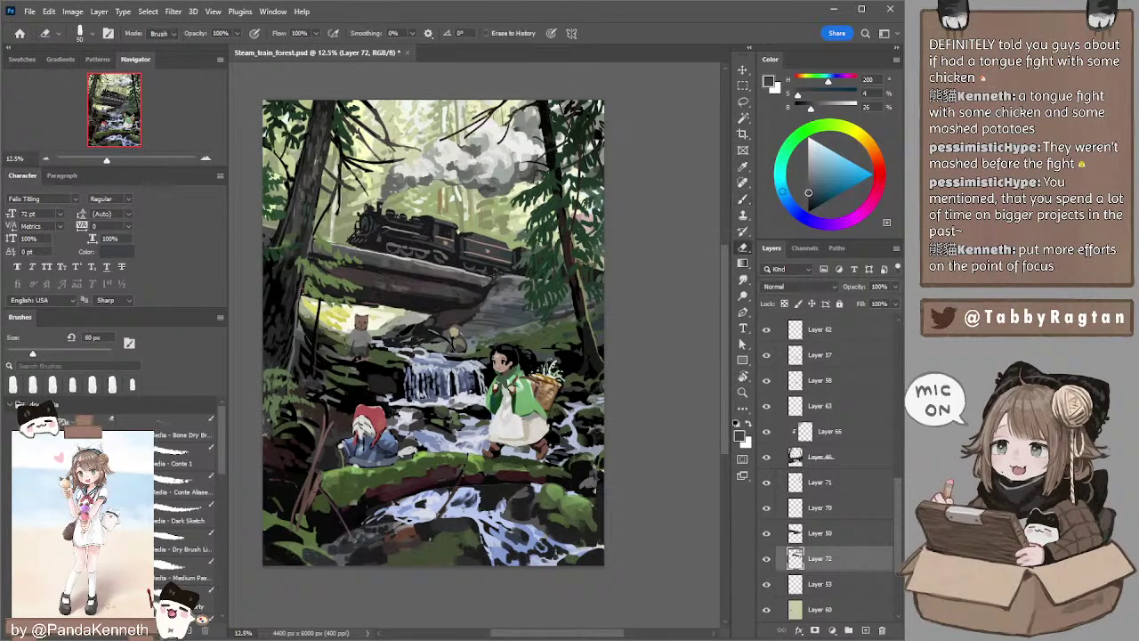
key("bracketleft")
key("bracketleft")
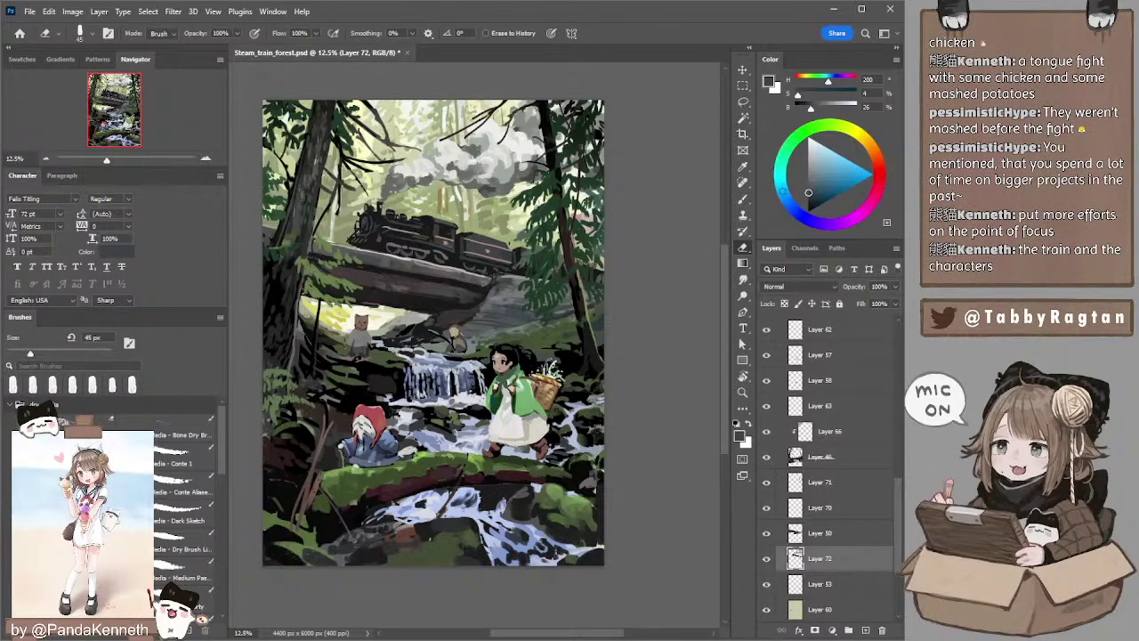
- Touch up the tender's rear in sampled dark grey (H 210, S 3, B 27) at 40 px and clean it with the Eraser at 45 px
key("b")
left_click(507, 248, "alt")
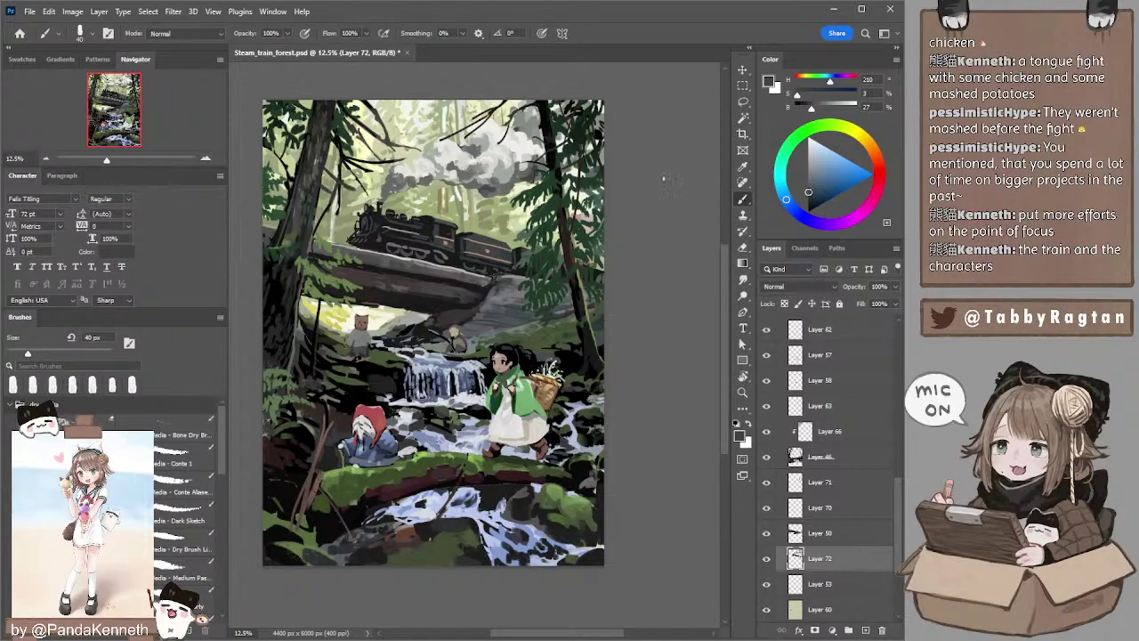
key("e")
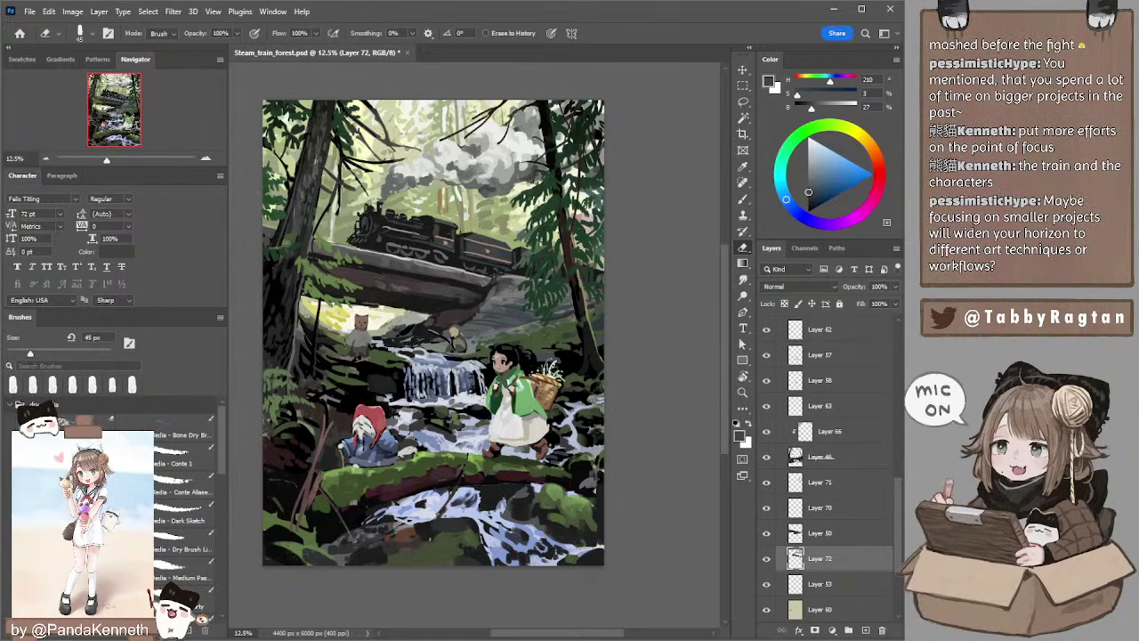
left_click_drag(534, 247, 518, 235)
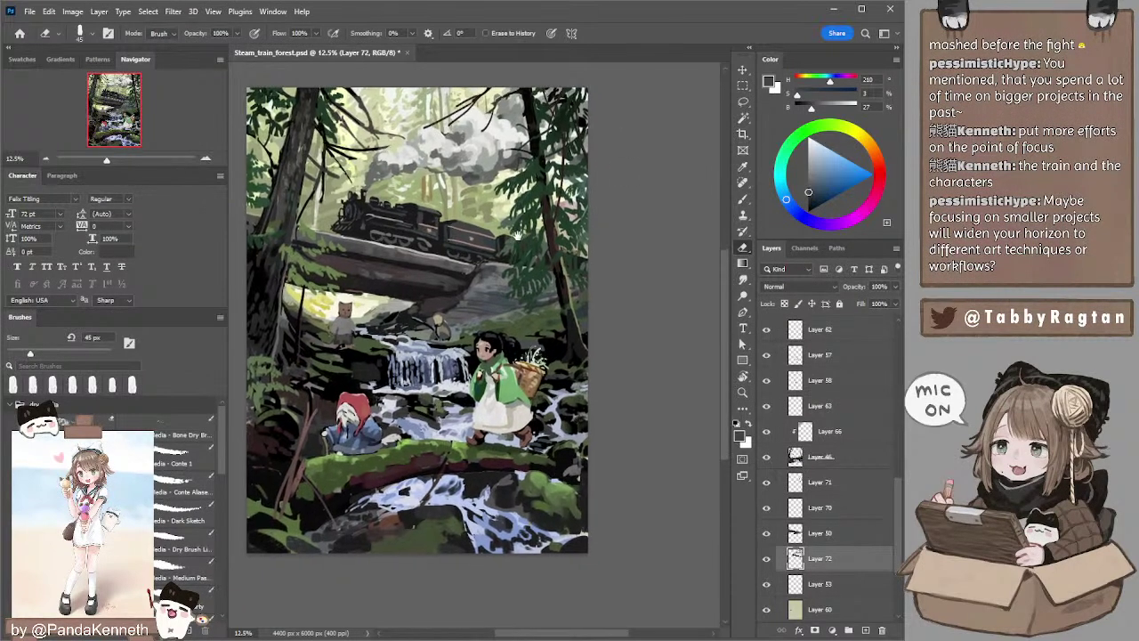
key("b")
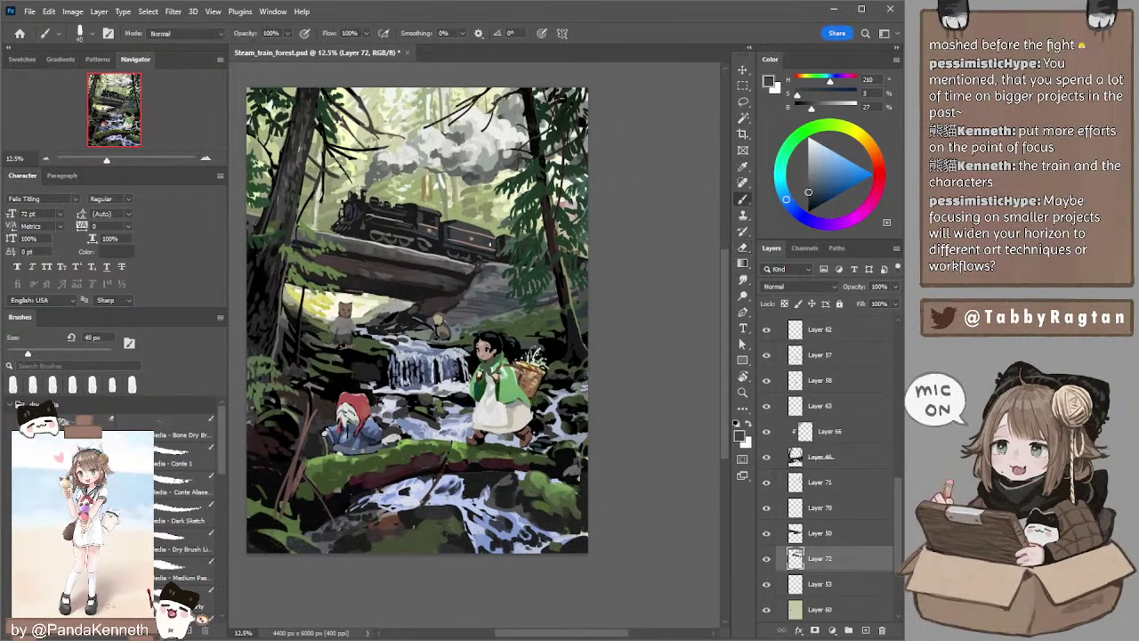
- Adjust the small emblem on the tender's side using a Lasso selection
key("l")
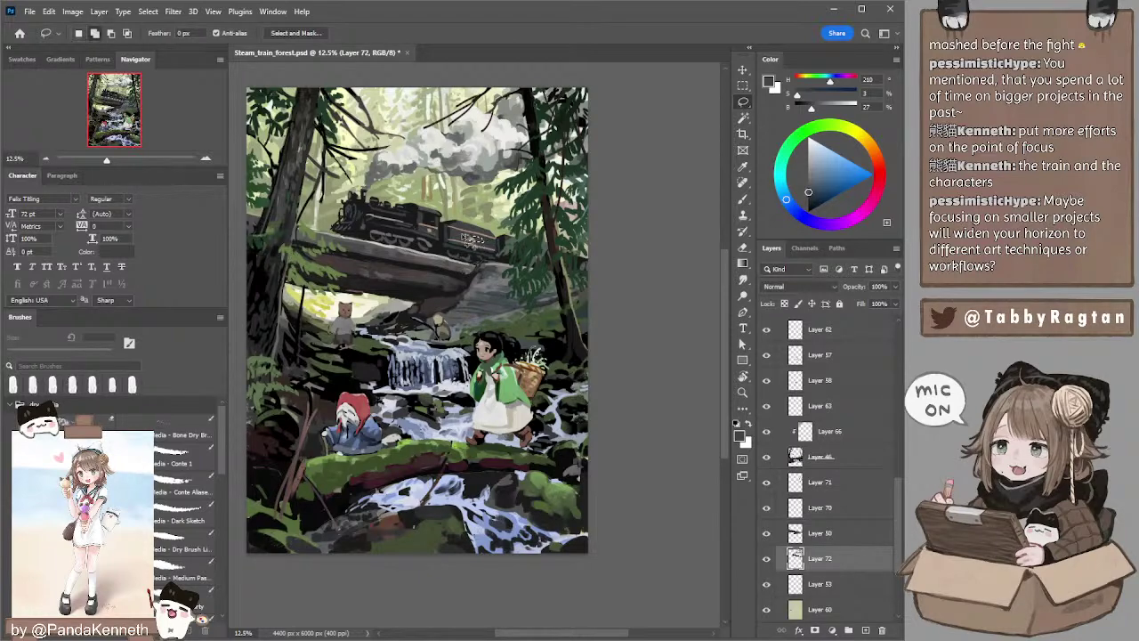
mouse_move(477, 240)
left_mouse_down()
mouse_move(464, 238)
mouse_move(481, 242)
left_mouse_up()
mouse_move(631, 208)
left_mouse_down()
mouse_move(628, 193)
mouse_move(629, 203)
left_mouse_up()
key("b")
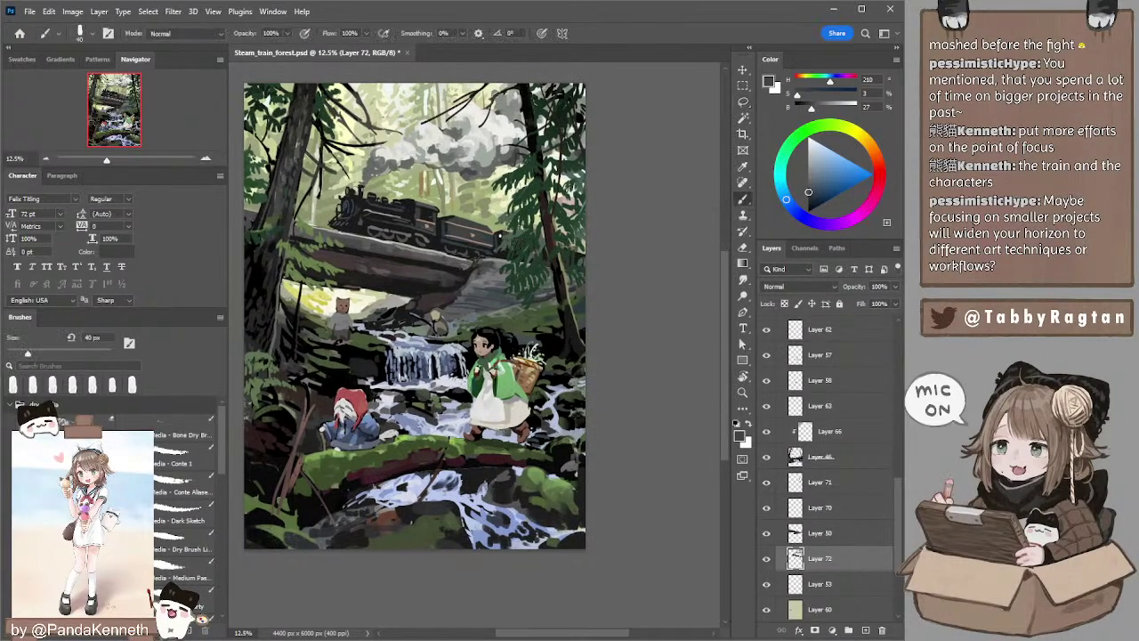
- Shade behind the tender in sampled near-black (B 10) at 40 px and dark brown (H 15, S 13, B 25) at 60 px
left_click(500, 234, "alt")
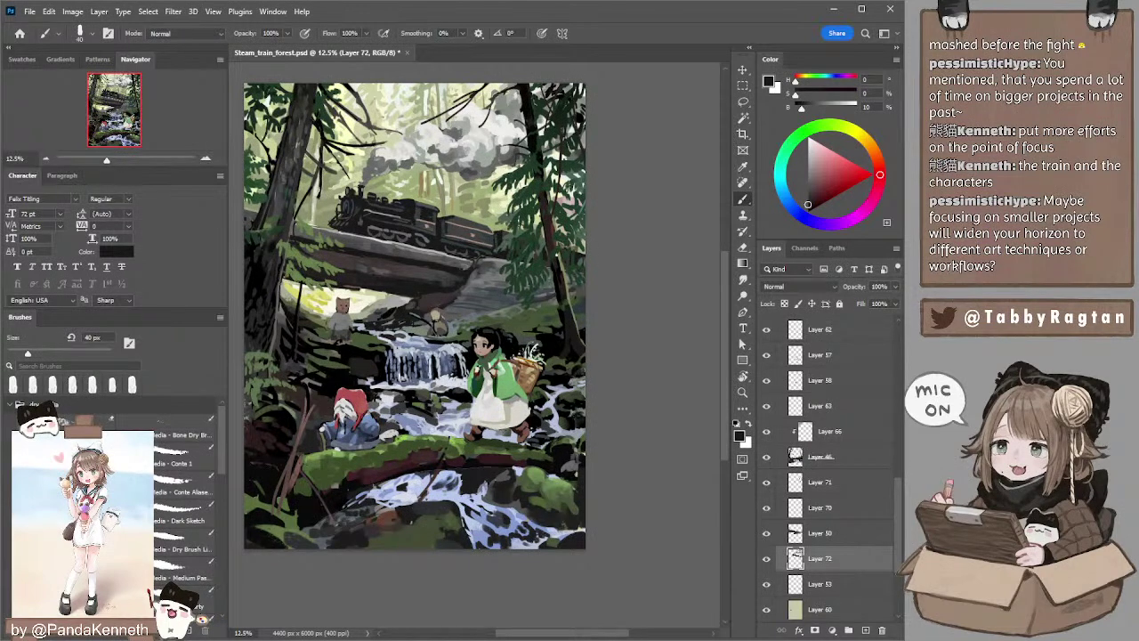
left_click(511, 229, "alt")
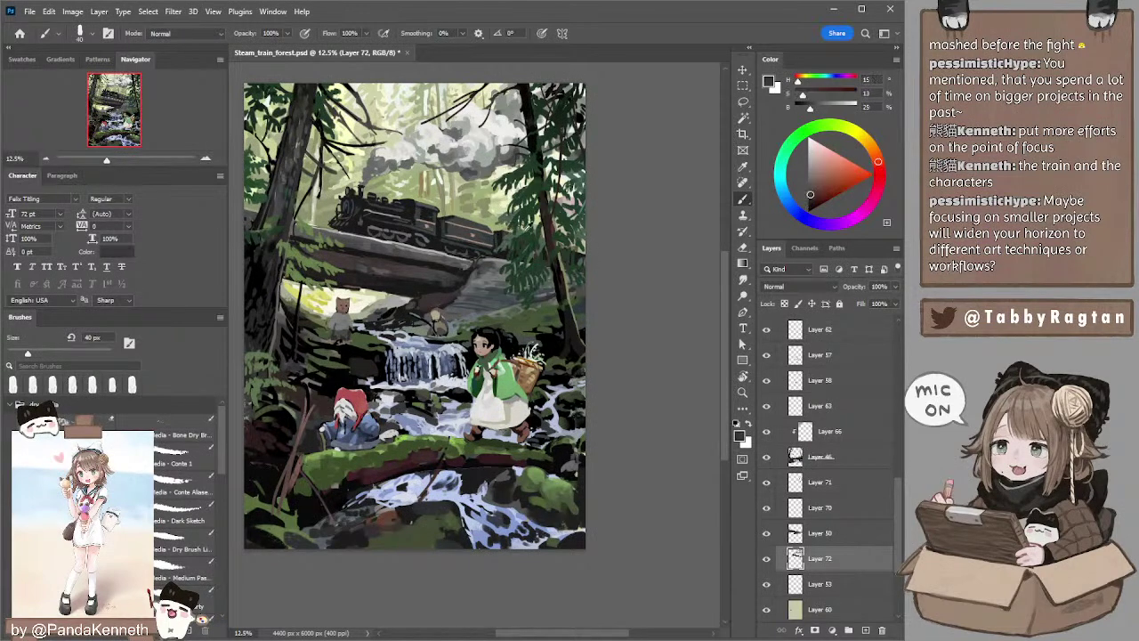
key("bracketright")
key("bracketright")
left_click_drag(611, 190, 644, 200)
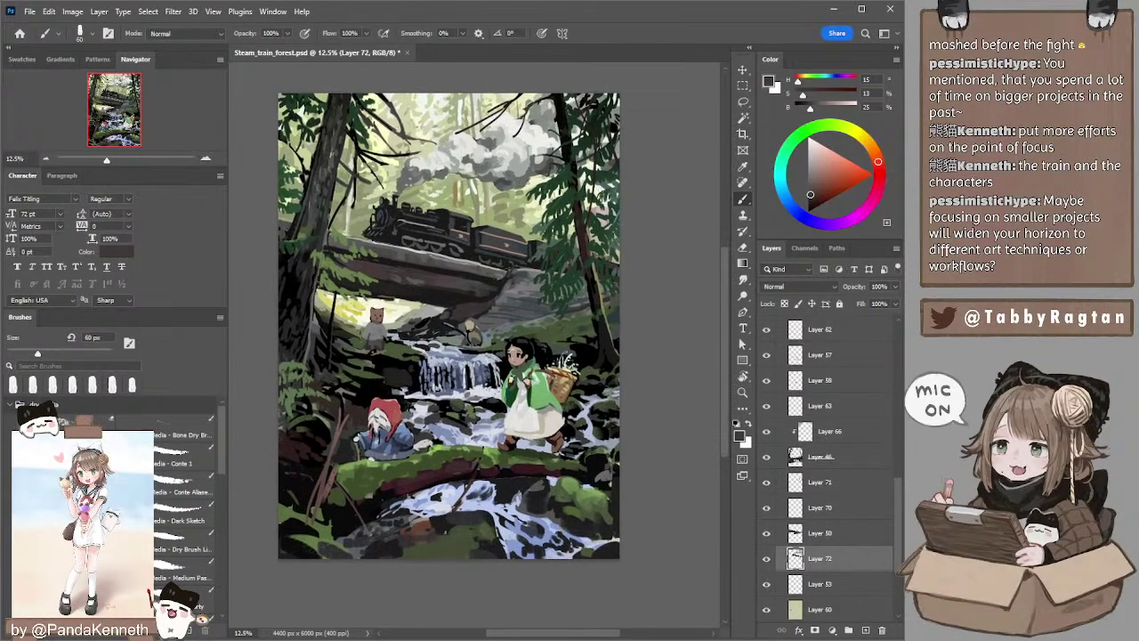
- Retouch the track edge beside the locomotive on Layer 46 in sampled dark grey (B 25) and erase excess at 125 px
left_click_drag(357, 214, 359, 205)
left_click(295, 227, "ctrl")
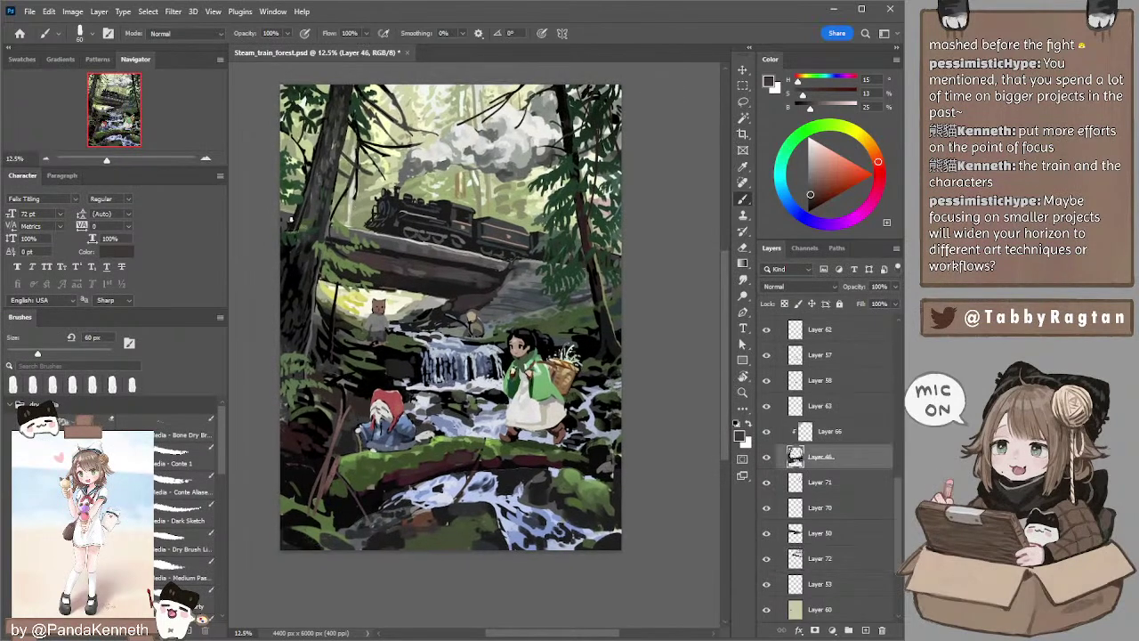
key("e")
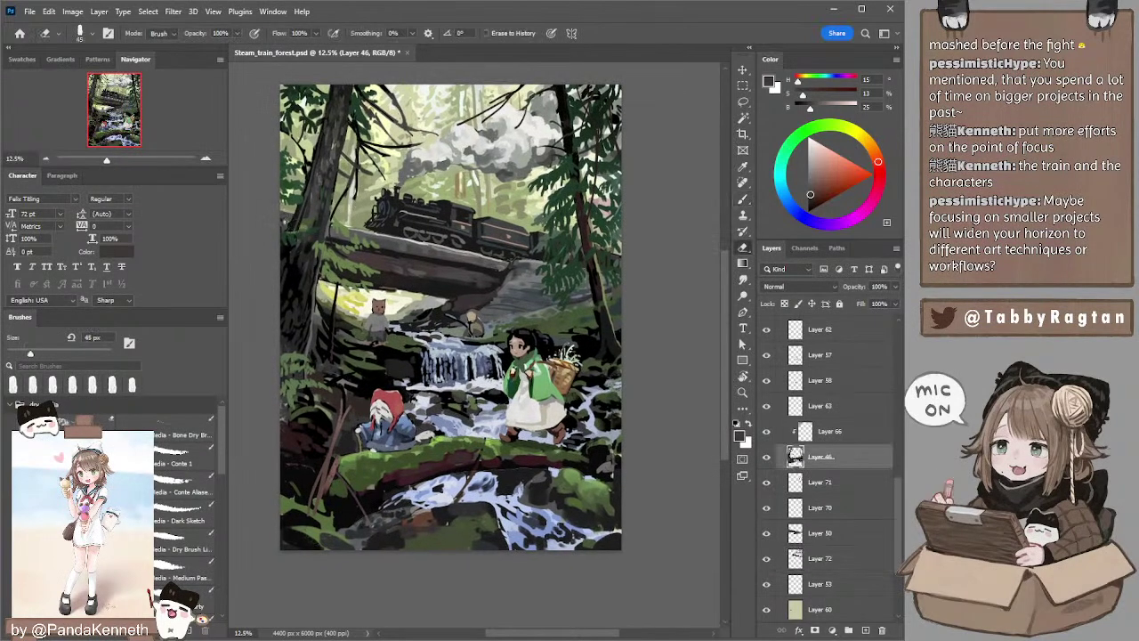
left_click_drag(386, 246, 363, 229)
key("b")
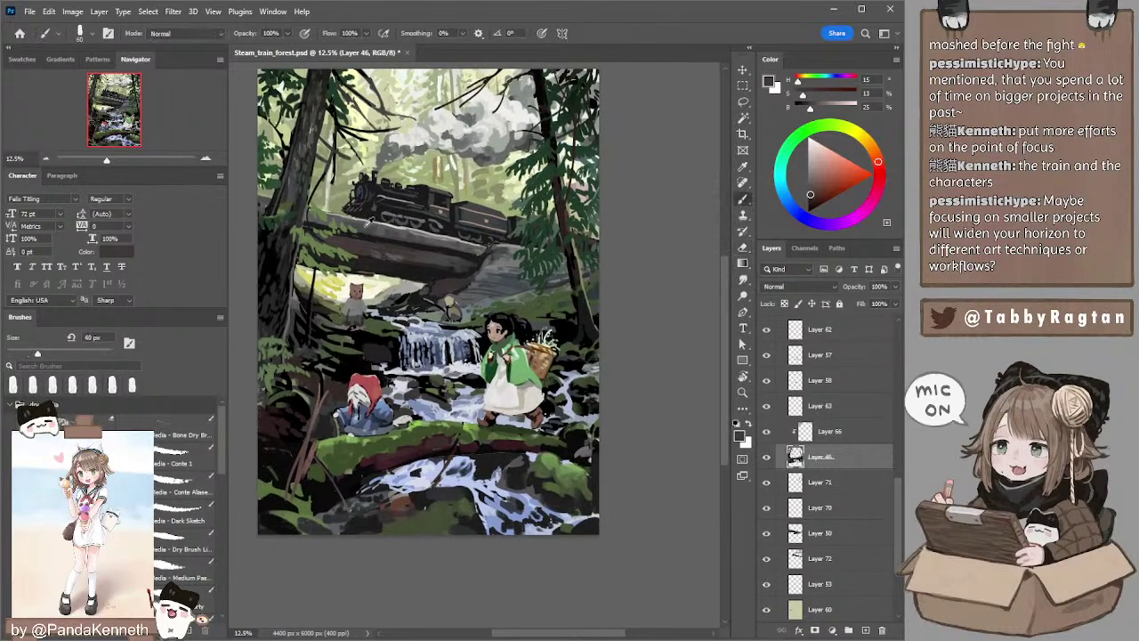
left_click(365, 216, "alt")
key("e")
key("bracketright")
key("bracketright")
key("bracketright")
key("bracketright")
key("bracketright")
key("bracketright")
key("bracketright")
key("bracketright")
key("bracketright")
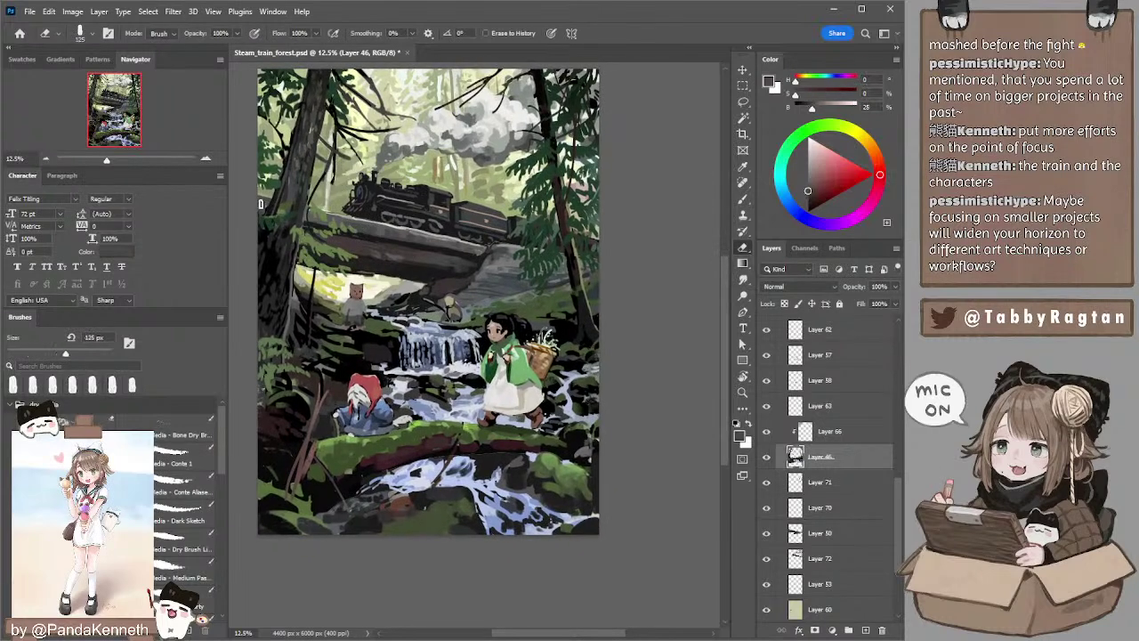
- Paint the bridge's far end behind the large tree on Layer 50 in dark grey (B 28) with the Brush at 125 to 150 px
left_click(263, 204, "ctrl")
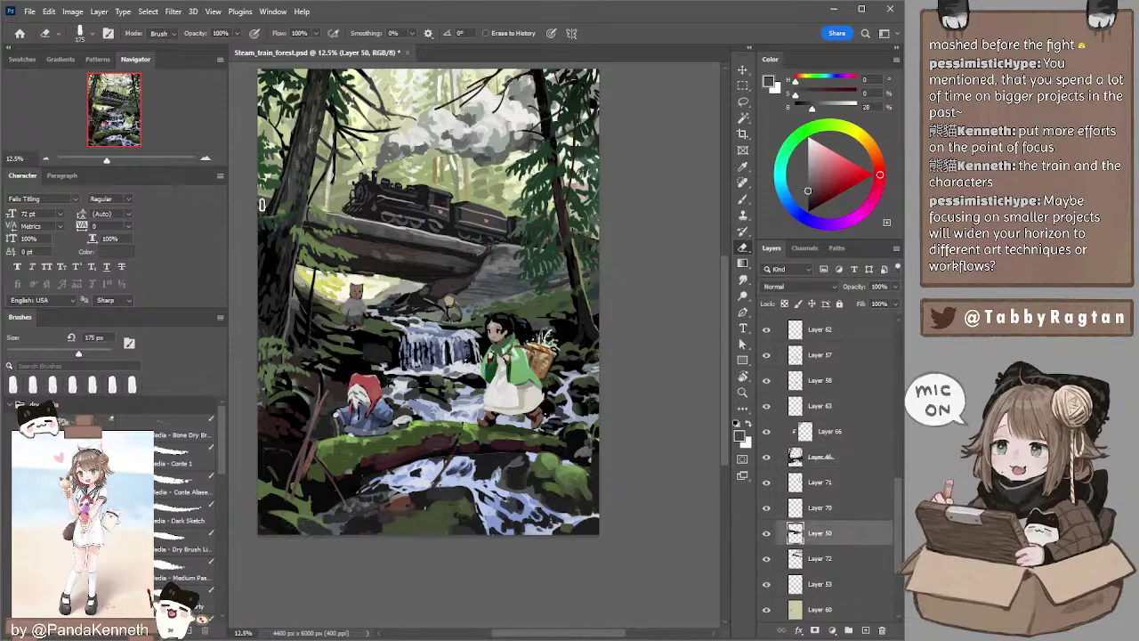
key("b")
key("bracketright")
key("bracketright")
key("bracketright")
key("bracketright")
key("bracketright")
key("bracketright")
key("bracketright")
key("bracketright")
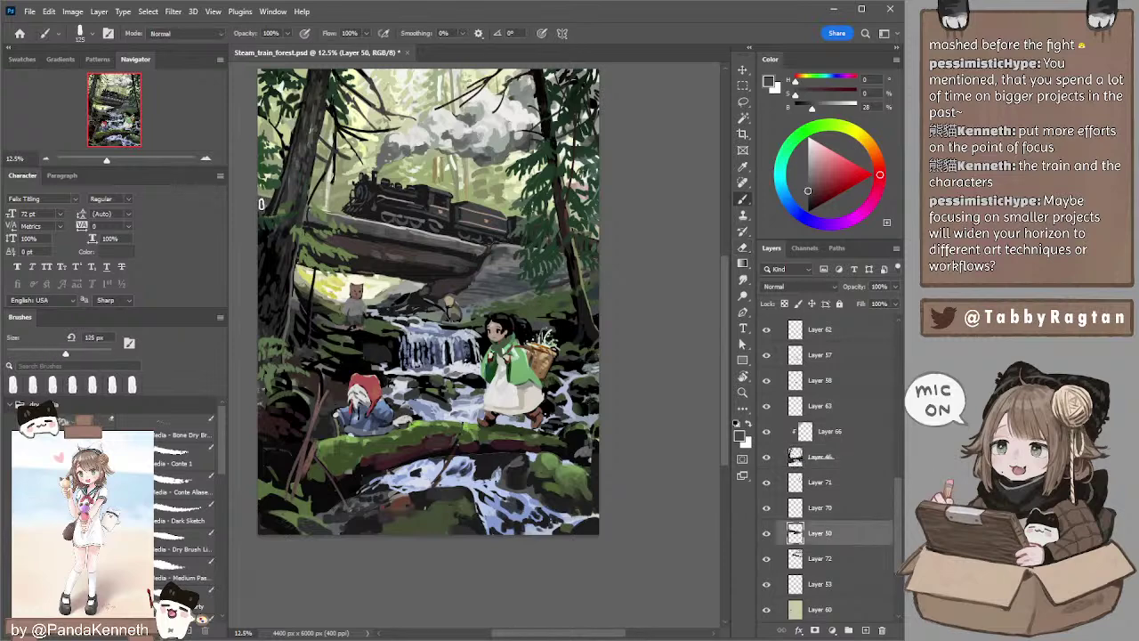
mouse_move(405, 184)
left_mouse_down()
mouse_move(396, 189)
mouse_move(405, 180)
mouse_move(408, 194)
left_mouse_up()
left_click_drag(540, 171, 538, 175)
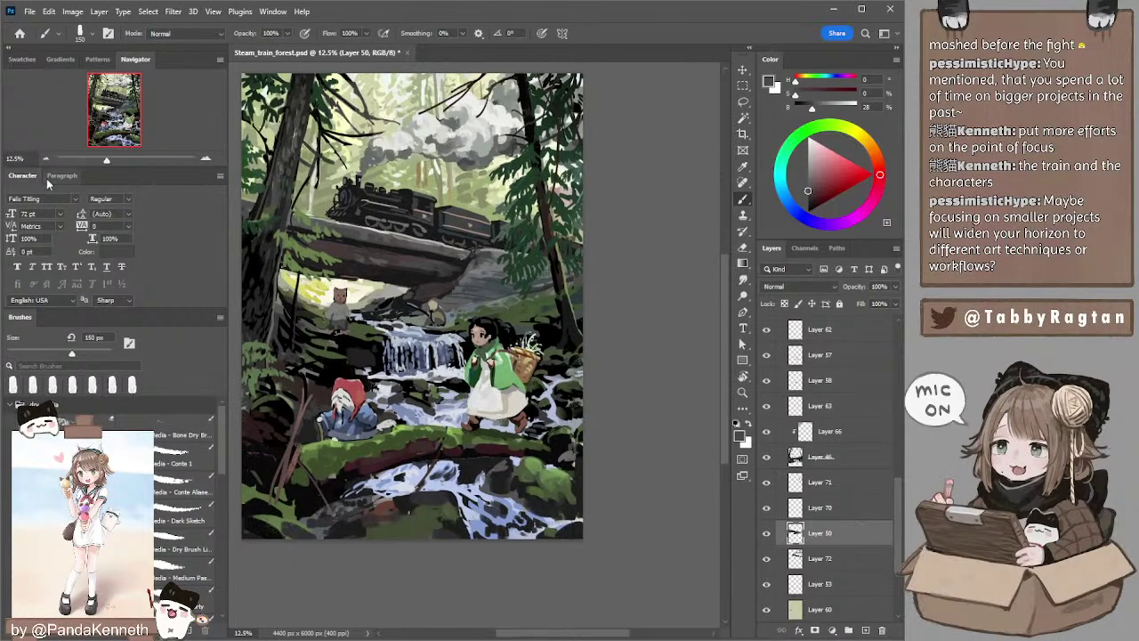
- Touch up the cat-eared figure's head on Layer 46 in sampled brown (H 20, S 32, B 53) at 70 px and trim it with the Eraser
left_click(46, 157)
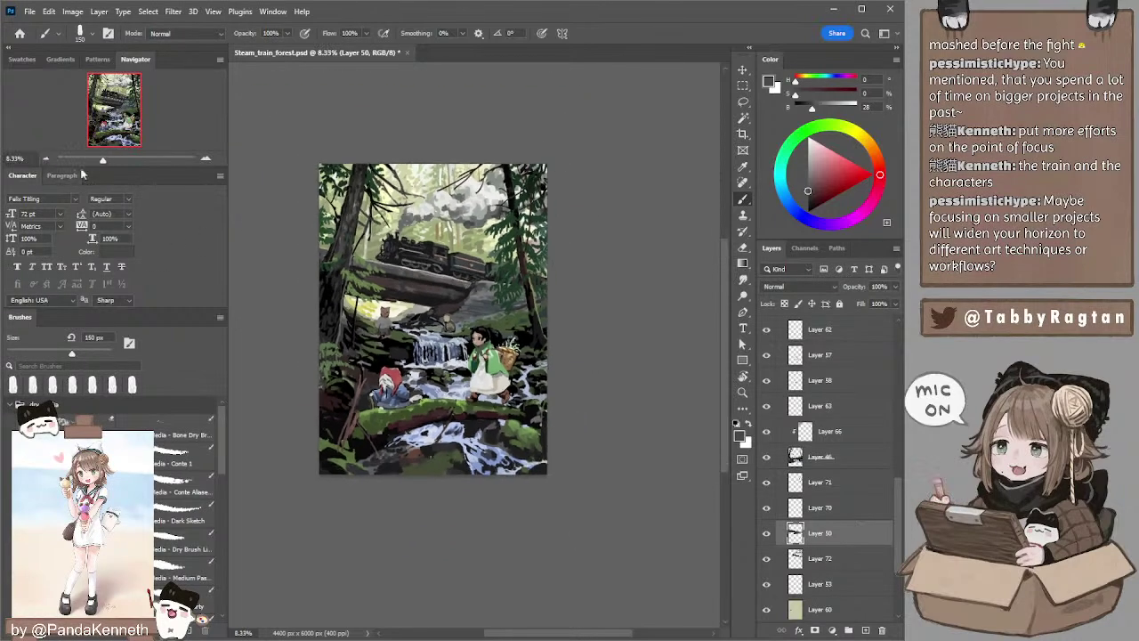
left_click(205, 160)
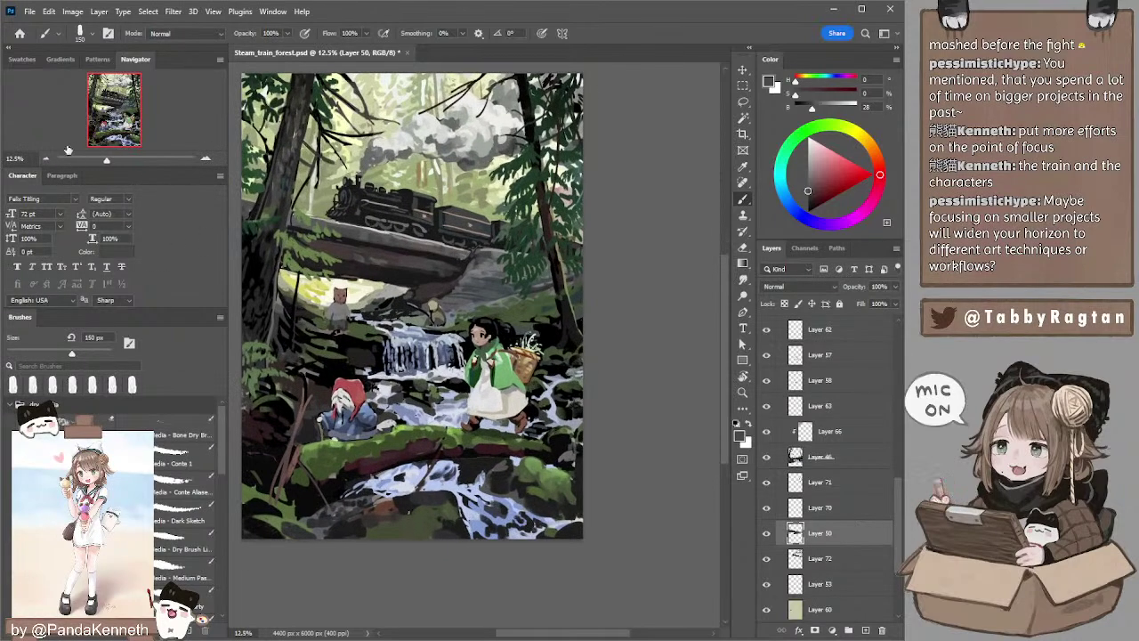
left_click(349, 305, "ctrl")
left_click(341, 295, "alt")
key("bracketleft")
key("bracketleft")
key("bracketleft")
key("bracketleft")
key("bracketleft")
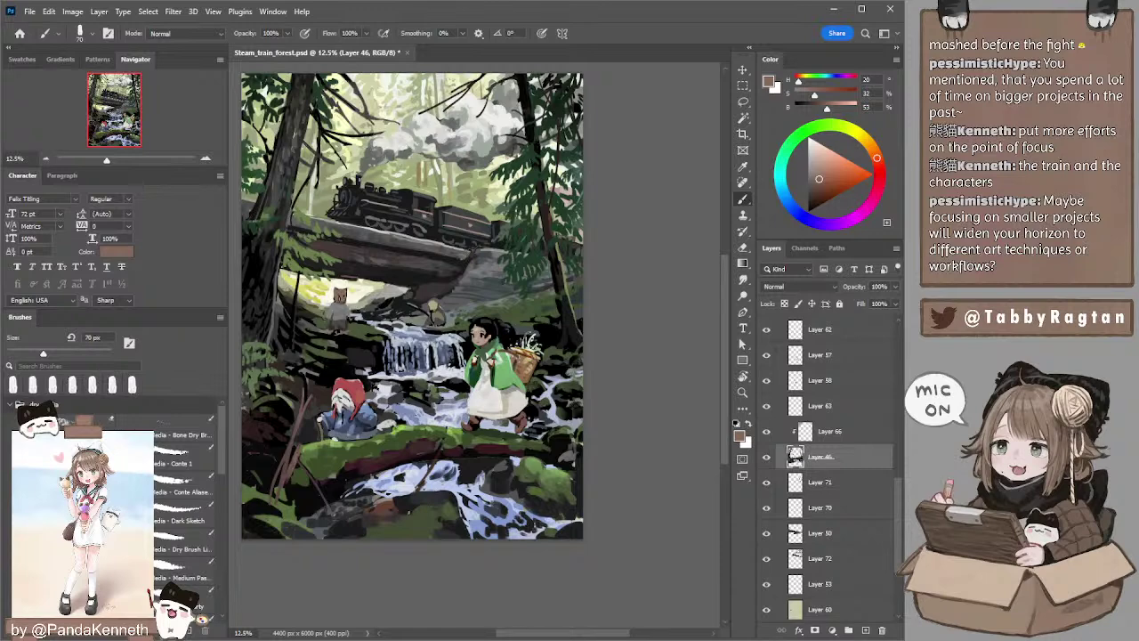
key("e")
key("bracketright")
key("bracketright")
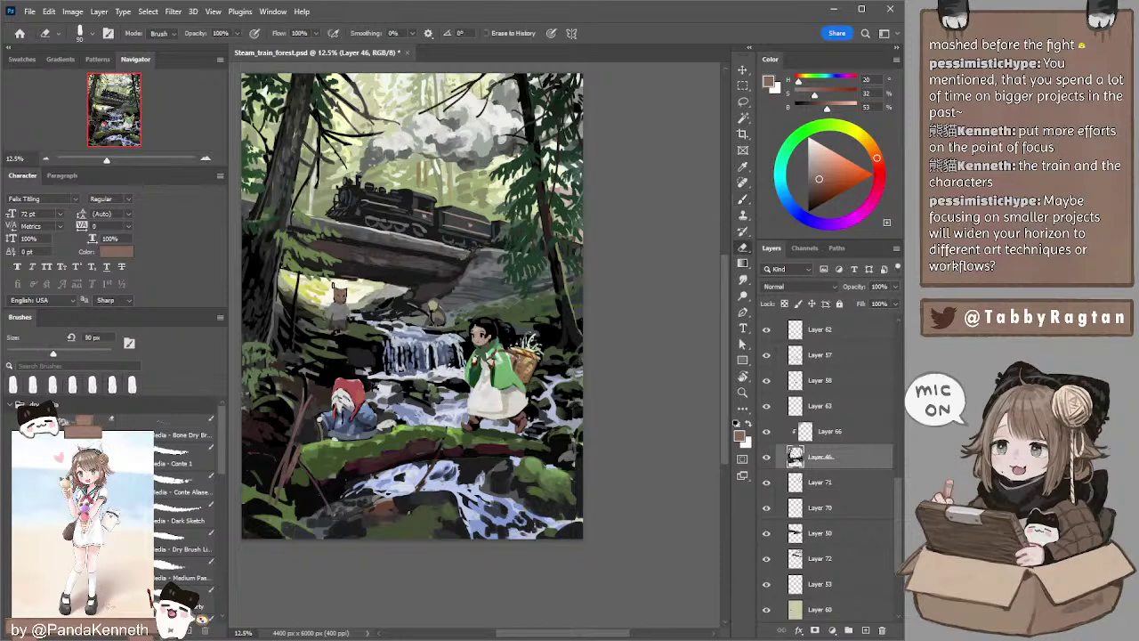
key("bracketleft")
key("bracketleft")
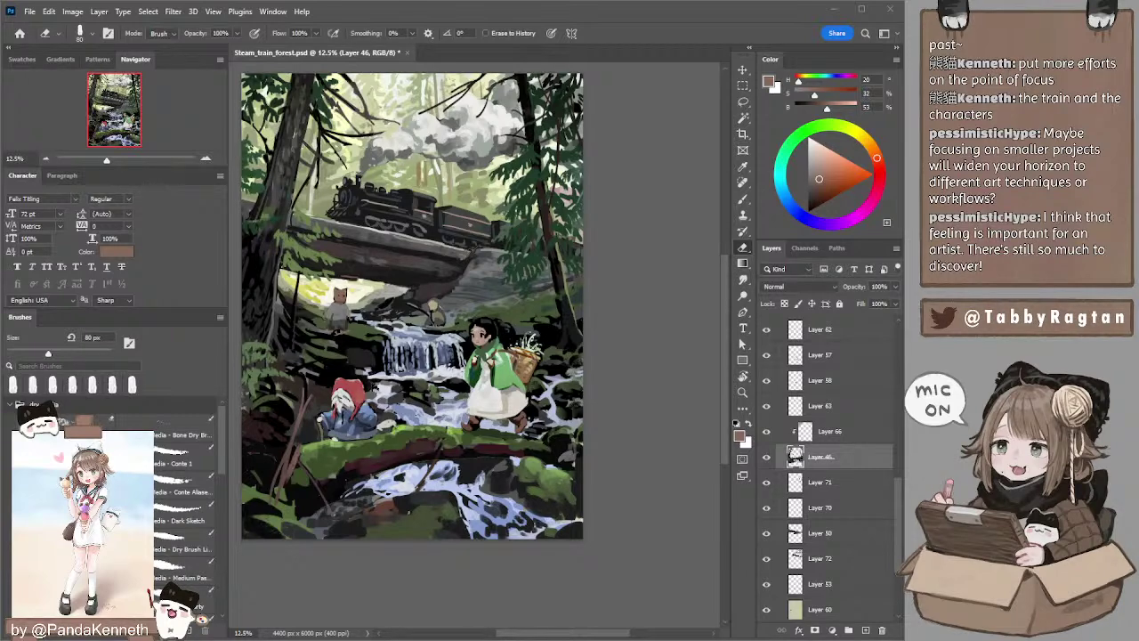
- Paste the blue-haired girl reference as an unclipped layer, enlarge it over the painting, and move it directly above Layer 73
key("ctrl+v")
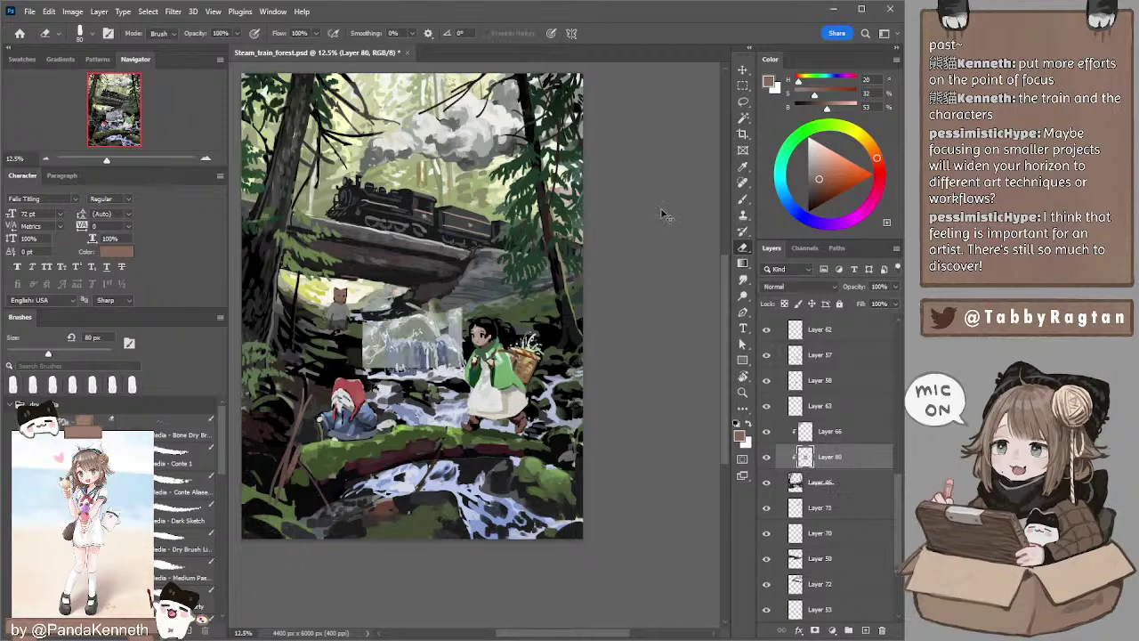
key("ctrl+z")
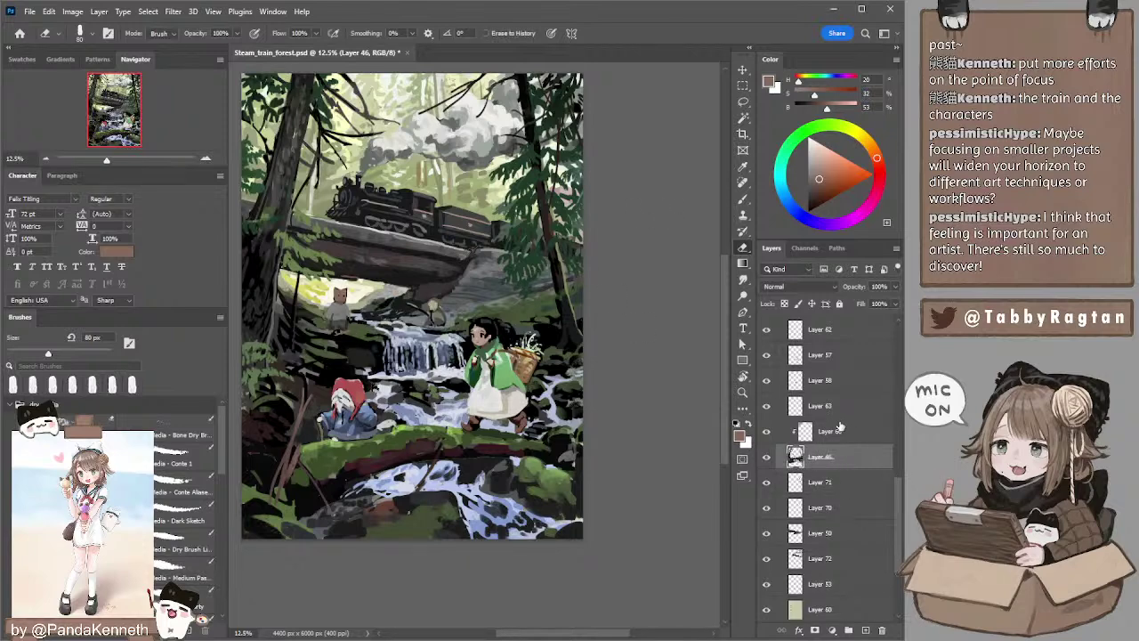
left_click(839, 430)
key("ctrl+v")
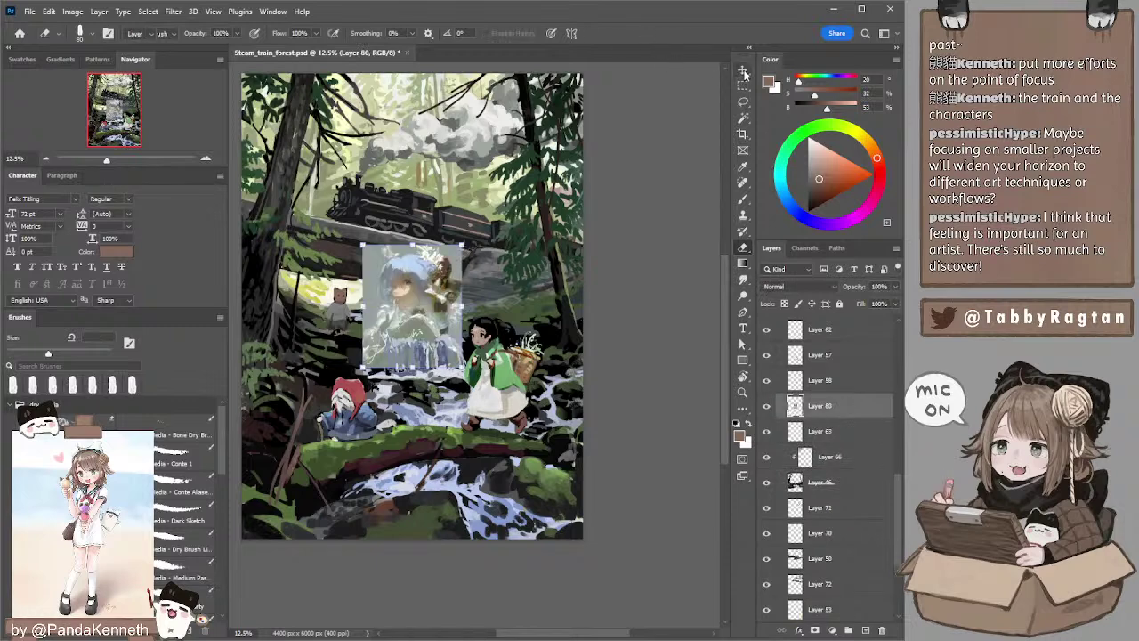
left_click(742, 68)
left_click_drag(461, 243, 533, 155)
left_click_drag(811, 303, 795, 539)
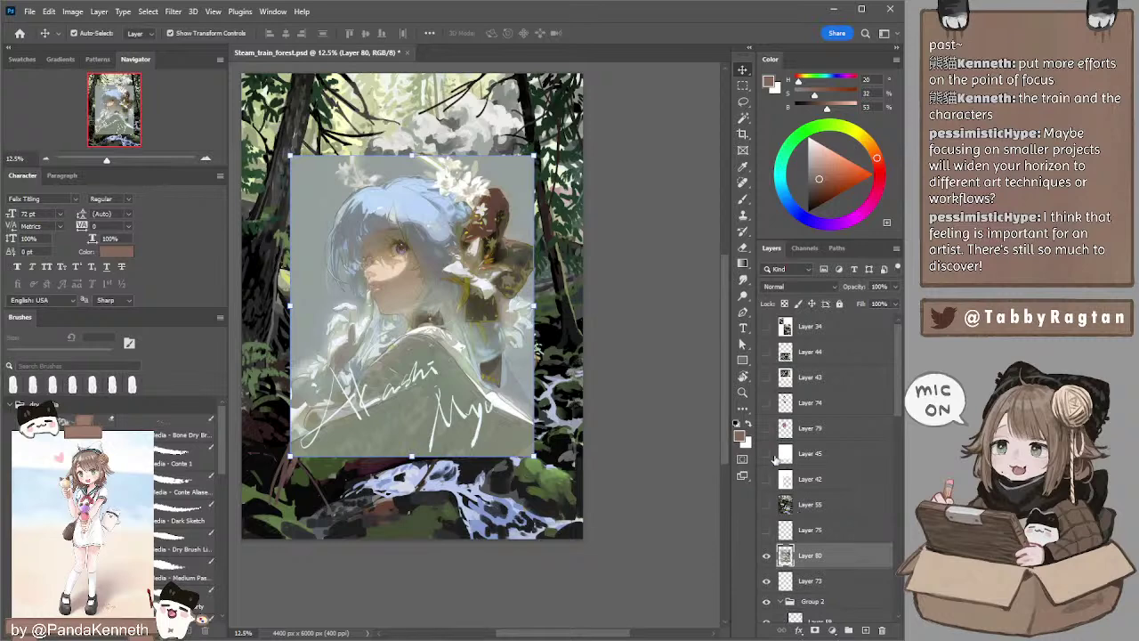
left_click(628, 187)
left_click_drag(518, 228, 559, 221)
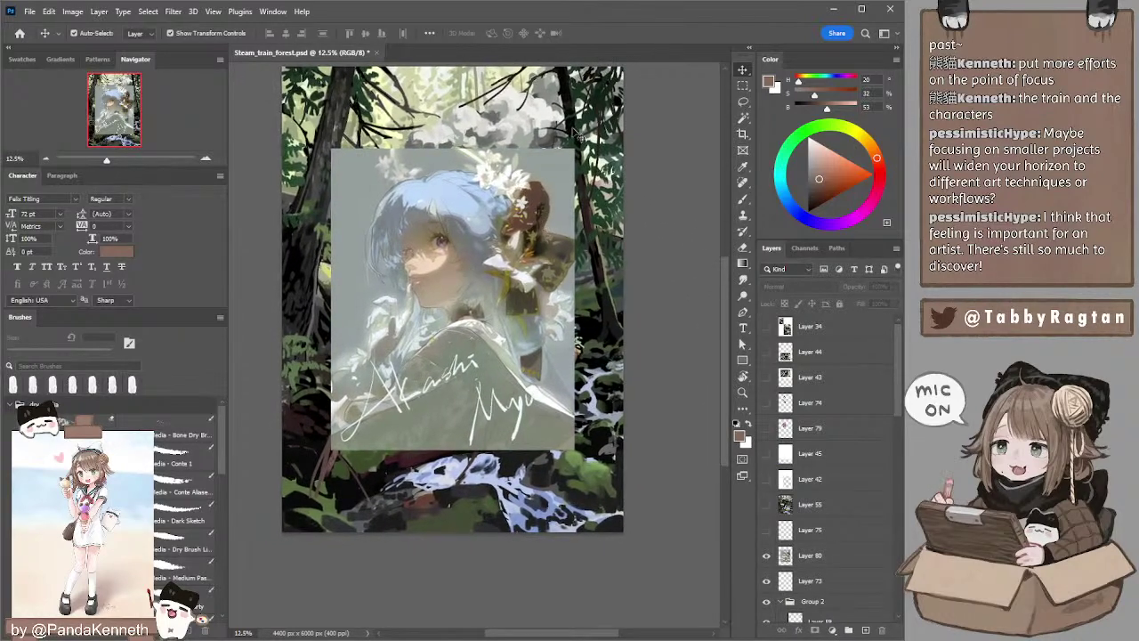
- Add a new layer above the pasted reference and handwrite "Redum" in black in the reference's upper corner
scroll(900, 345, "down", 3)
left_click(827, 419)
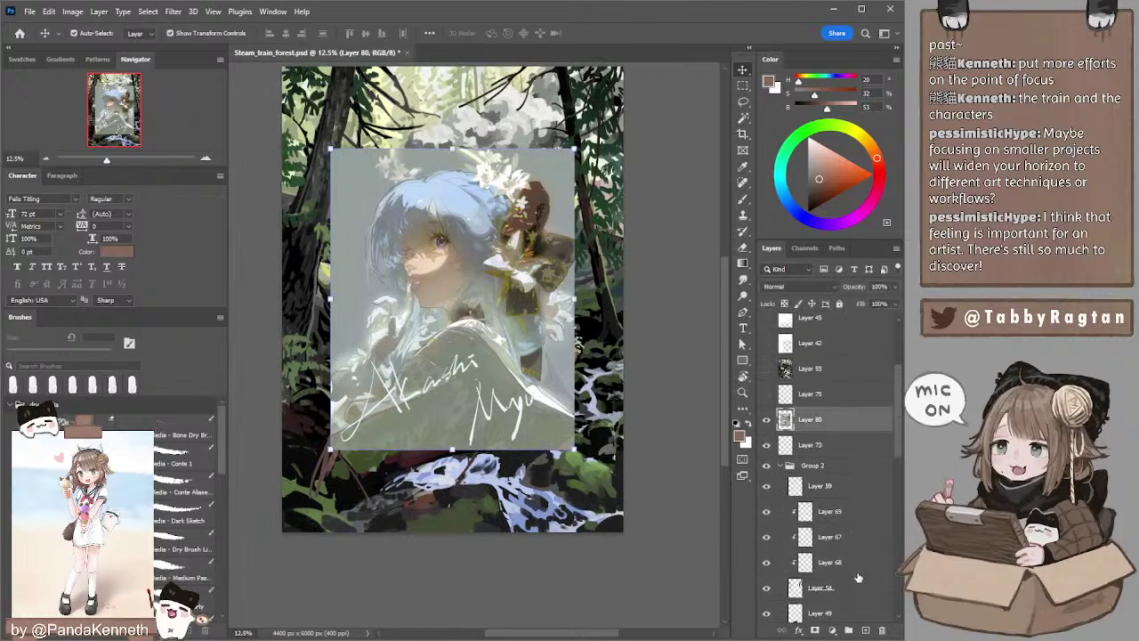
left_click(866, 629)
left_click_drag(816, 197, 808, 211)
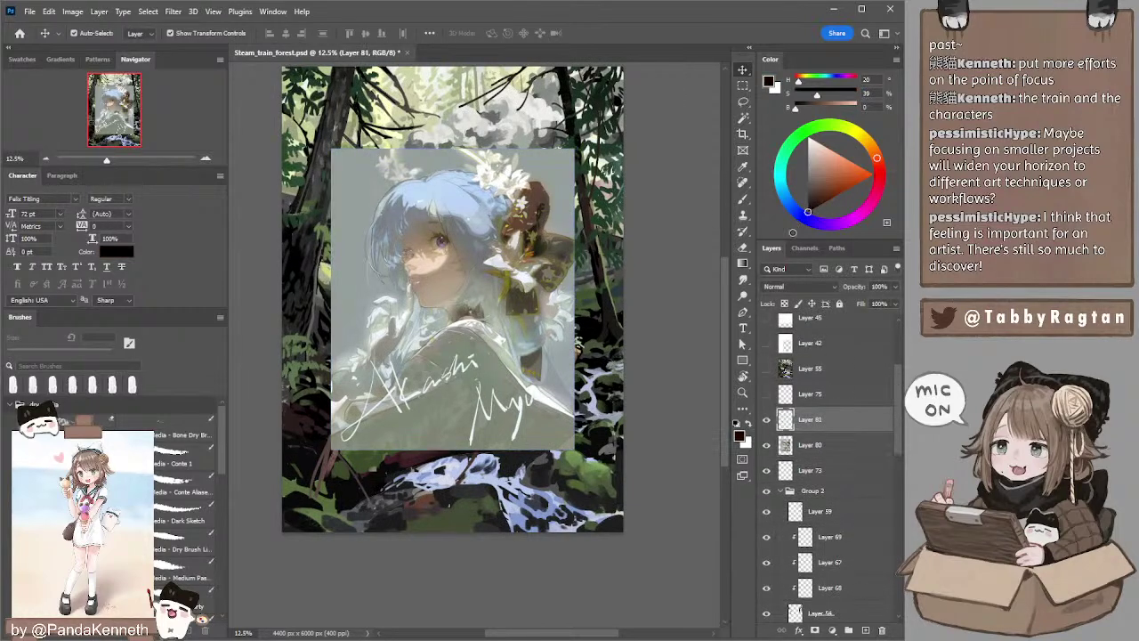
key("b")
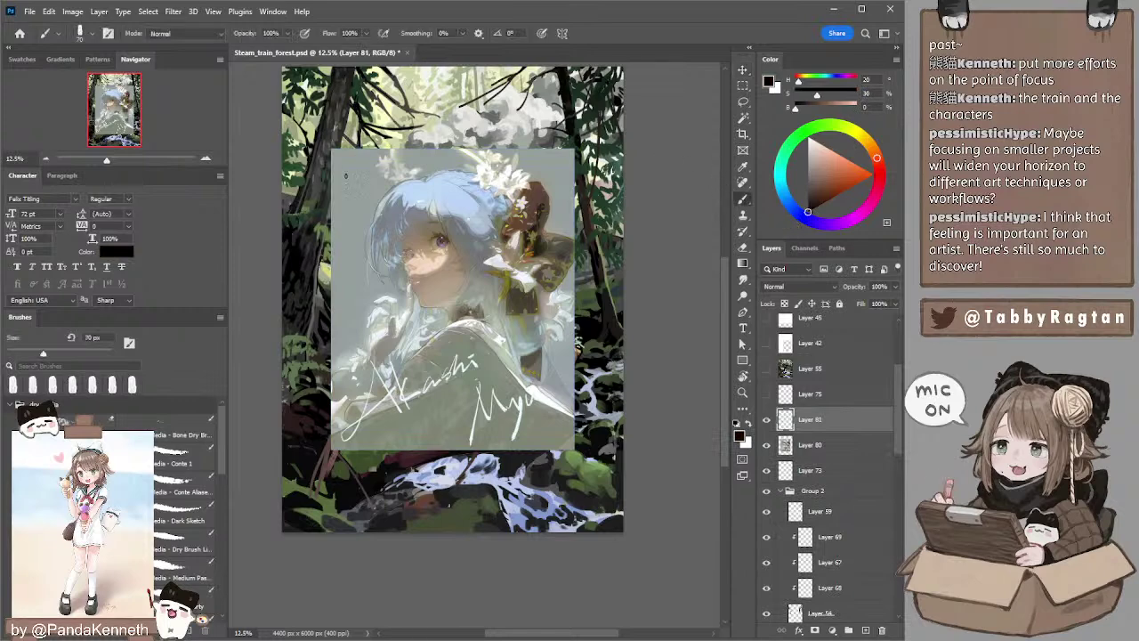
mouse_move(339, 165)
left_mouse_down()
mouse_move(339, 185)
mouse_move(393, 175)
left_mouse_up()
left_click_drag(397, 163, 458, 136)
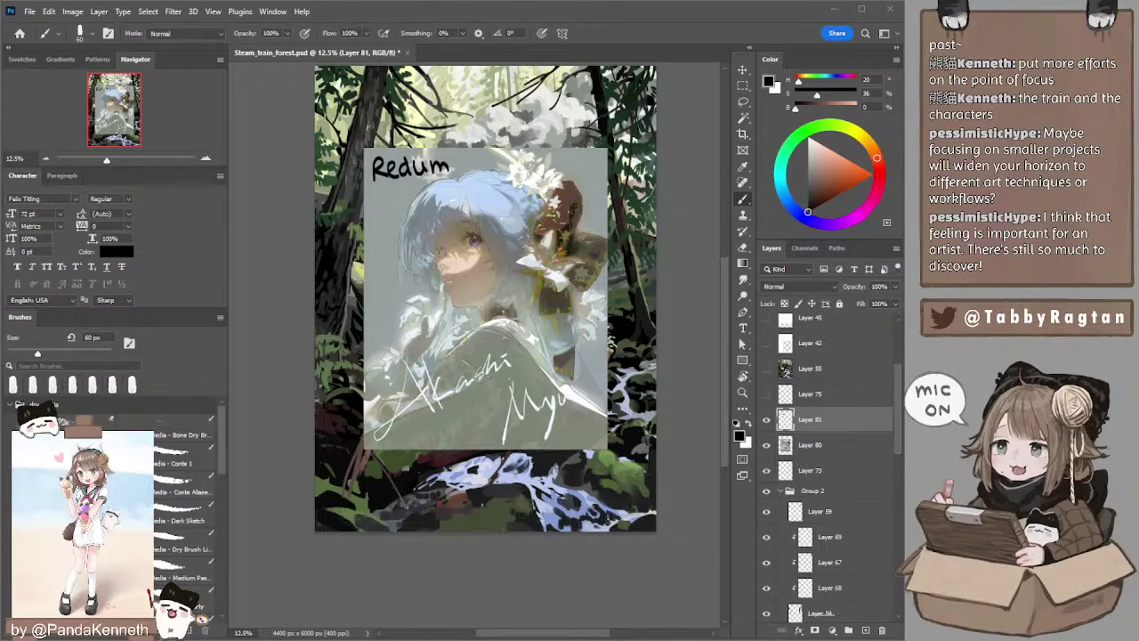
- Paste the reference of the green-haired girl and companion, enlarge it to cover the first reference, and view it at 16.67% zoom
key("ctrl+v")
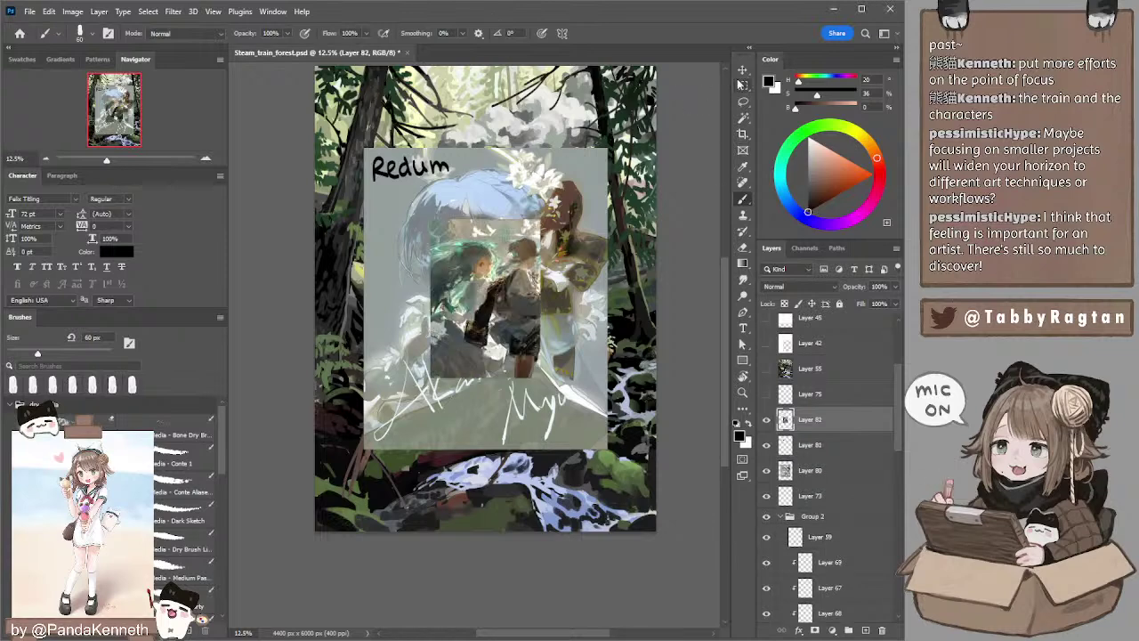
left_click(743, 70)
mouse_move(540, 220)
left_mouse_down()
mouse_move(609, 127)
mouse_move(547, 222)
left_mouse_up()
key("Return")
key("Return")
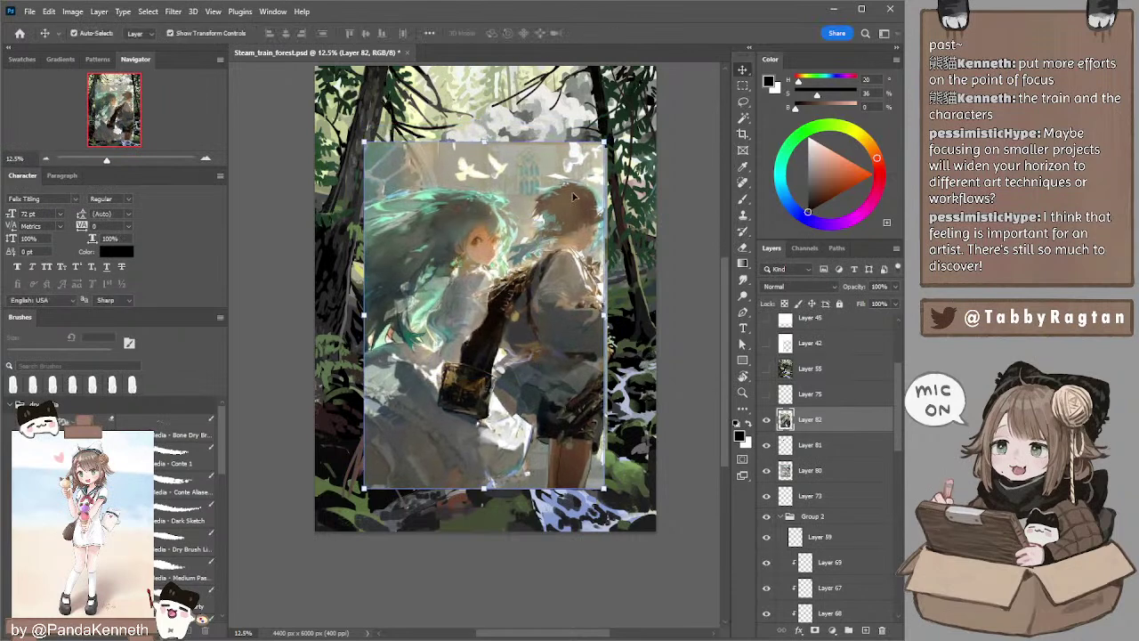
left_click(204, 160)
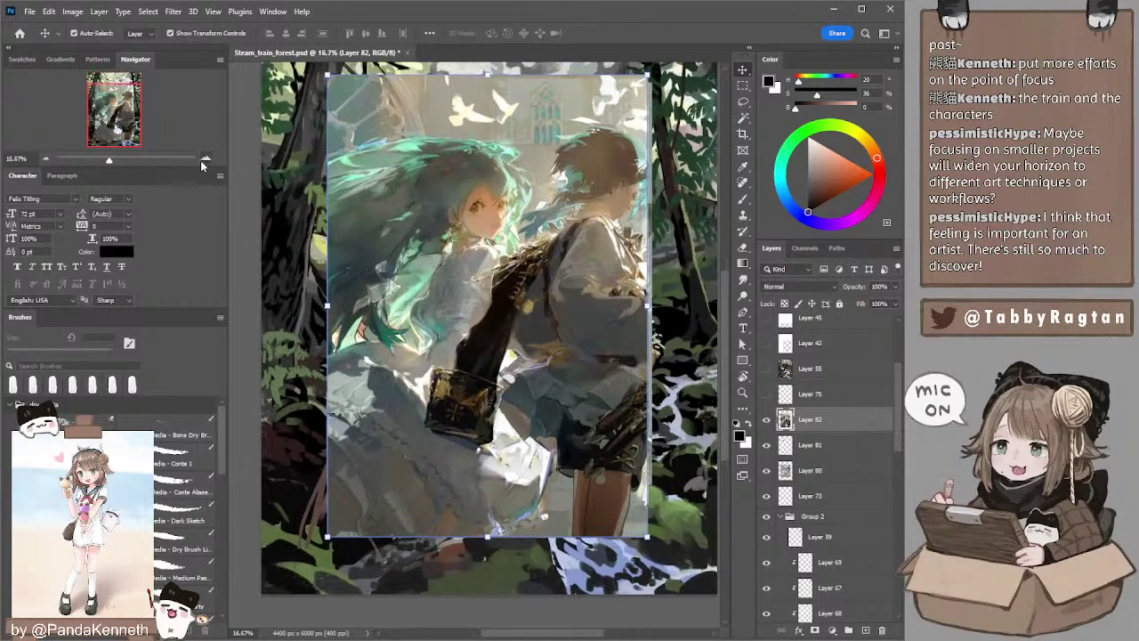
- Examine the reference painting of the green-haired girl and her companion up close, from the birds and faces down to the clothing
left_click_drag(370, 168, 327, 175)
left_click(210, 159)
left_click_drag(403, 180, 368, 161)
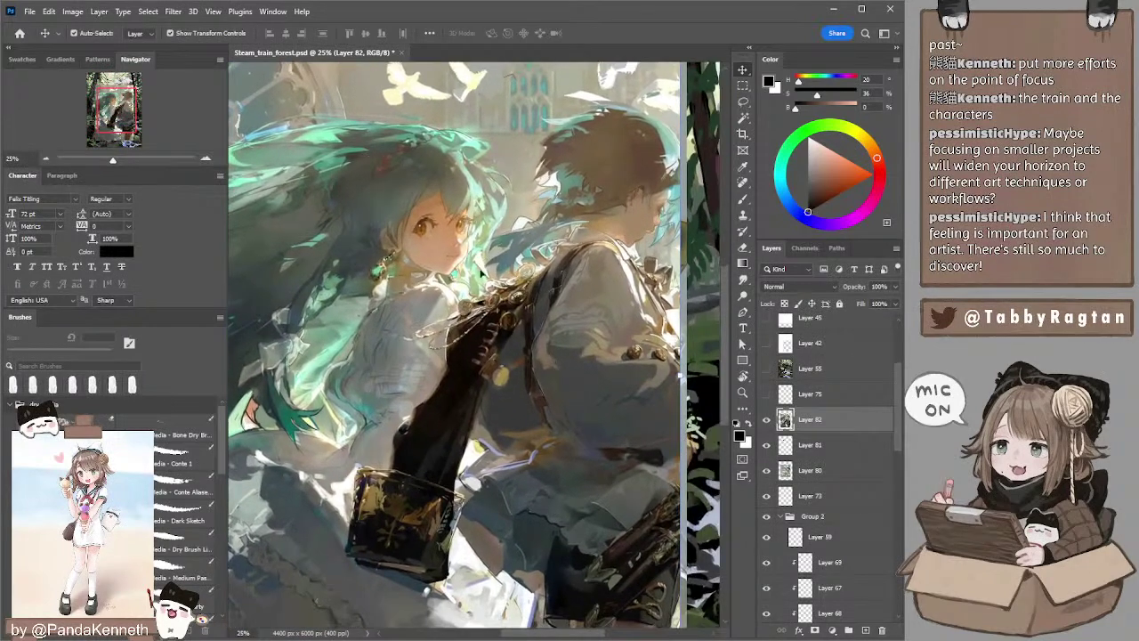
left_click_drag(525, 276, 506, 258)
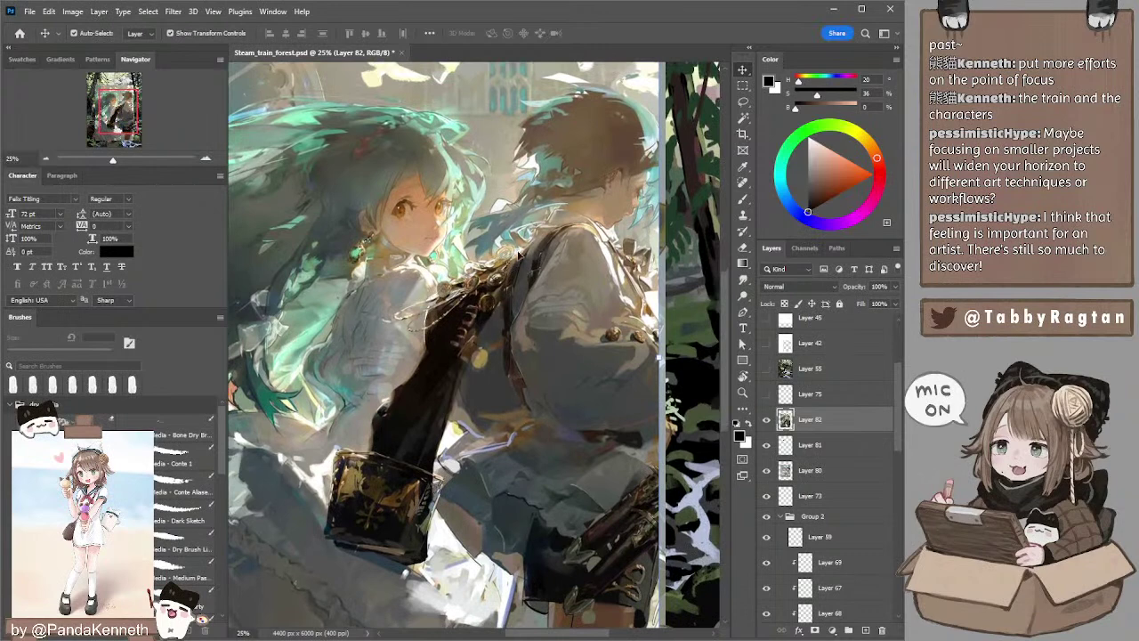
left_click_drag(442, 262, 496, 288)
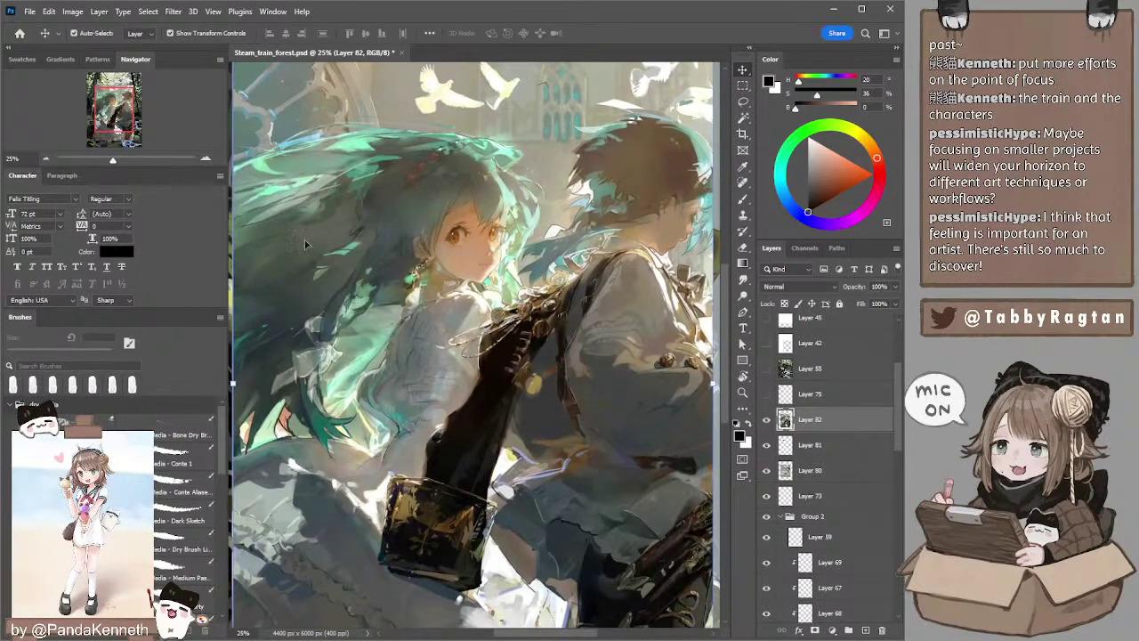
left_click_drag(480, 287, 533, 278)
left_click_drag(620, 127, 569, 156)
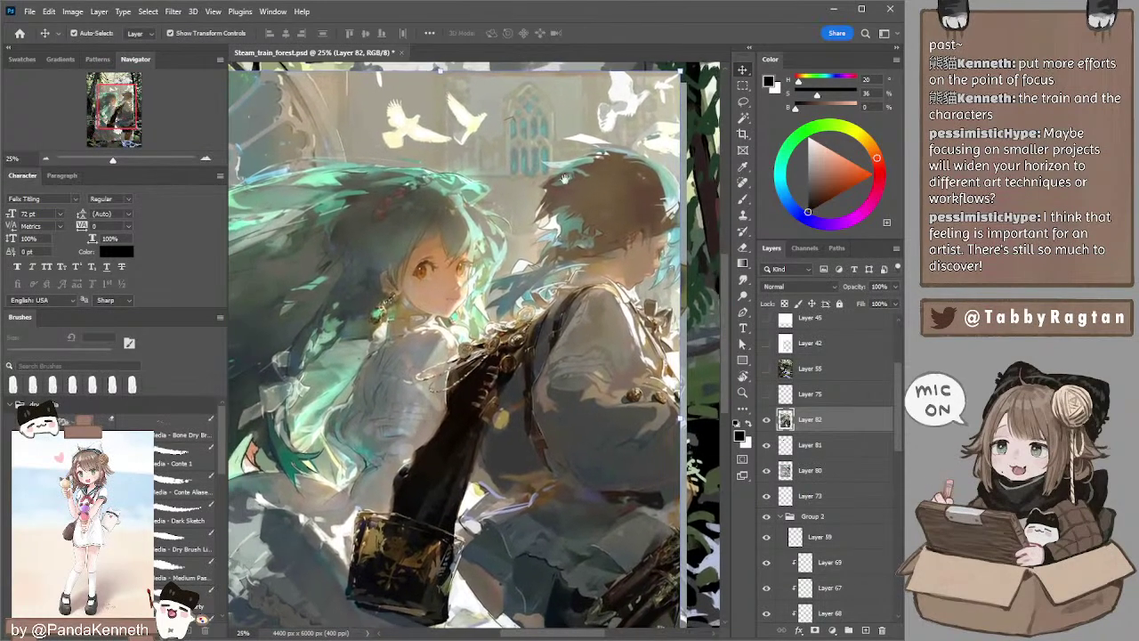
mouse_move(560, 248)
left_mouse_down()
mouse_move(575, 213)
mouse_move(567, 248)
left_mouse_up()
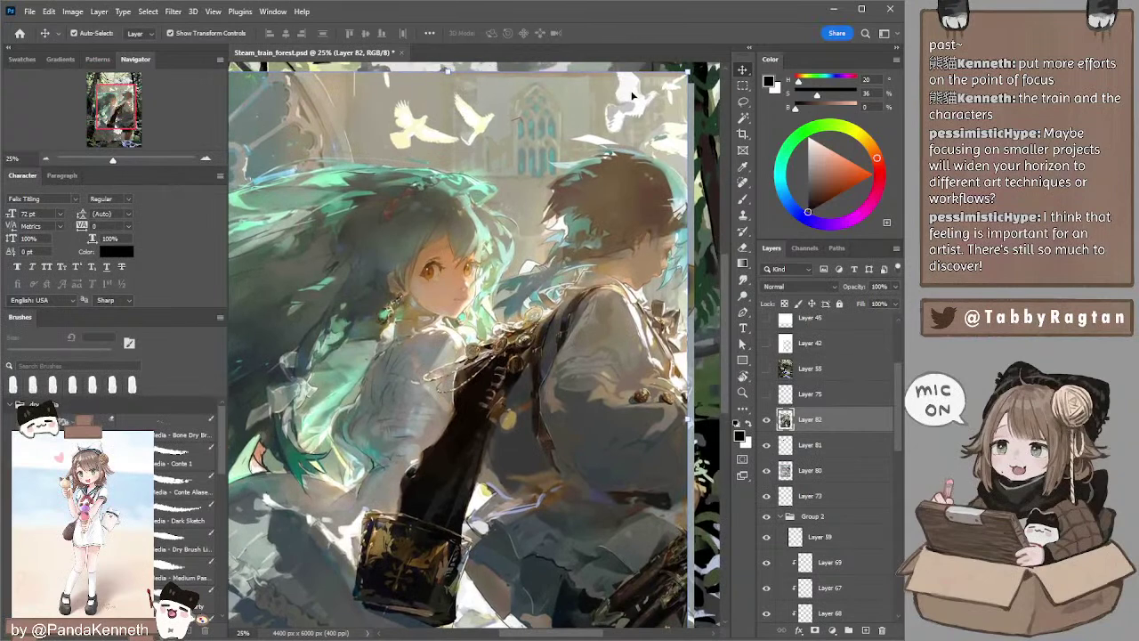
left_click_drag(514, 150, 555, 176)
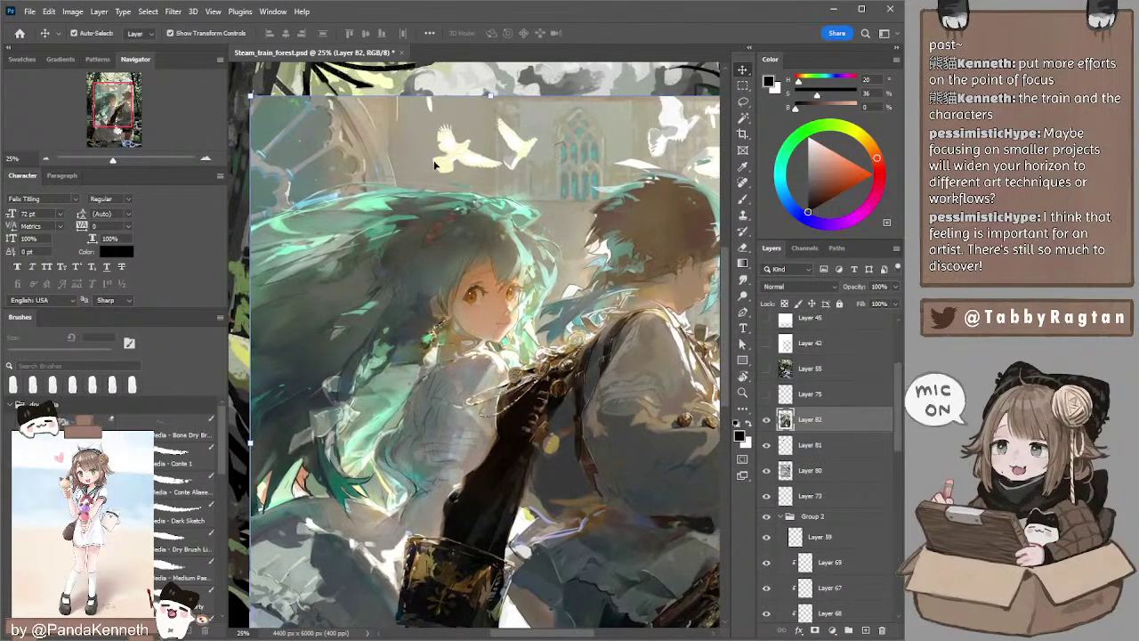
left_click_drag(597, 183, 559, 178)
left_click_drag(505, 220, 539, 173)
left_click_drag(534, 253, 534, 211)
scroll(533, 210, "down", 3)
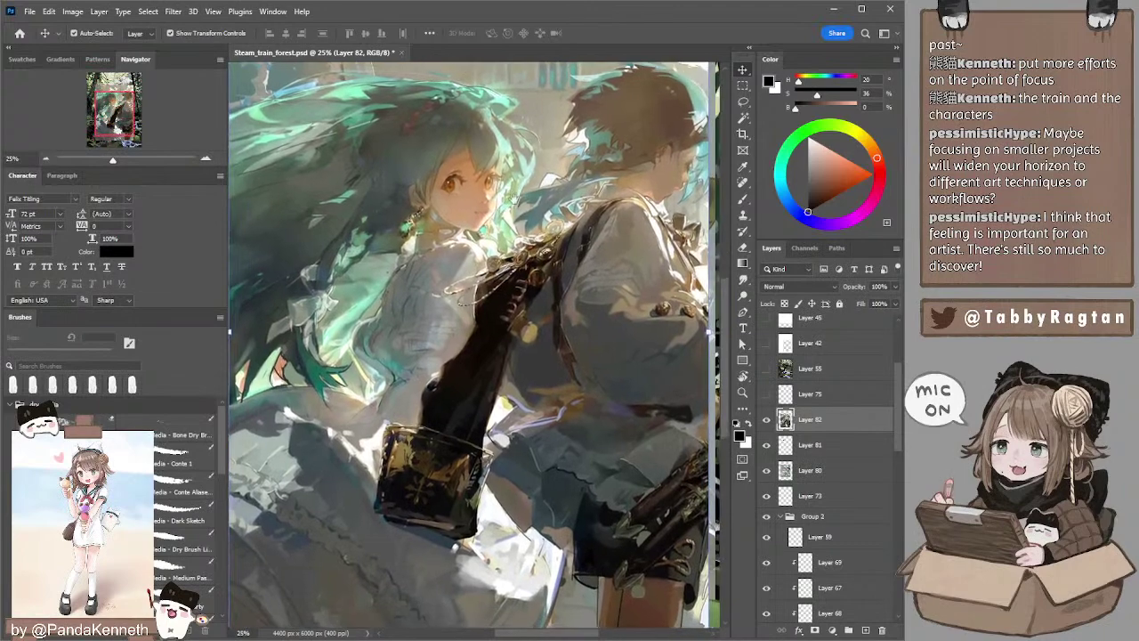
scroll(524, 214, "up", 4)
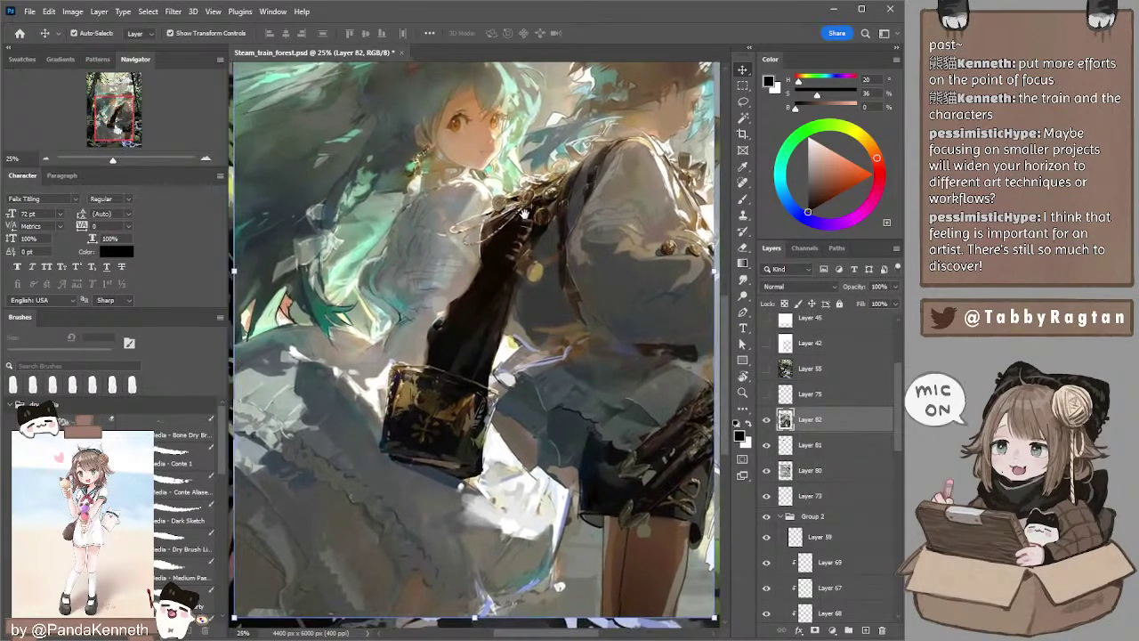
scroll(518, 257, "up", 4)
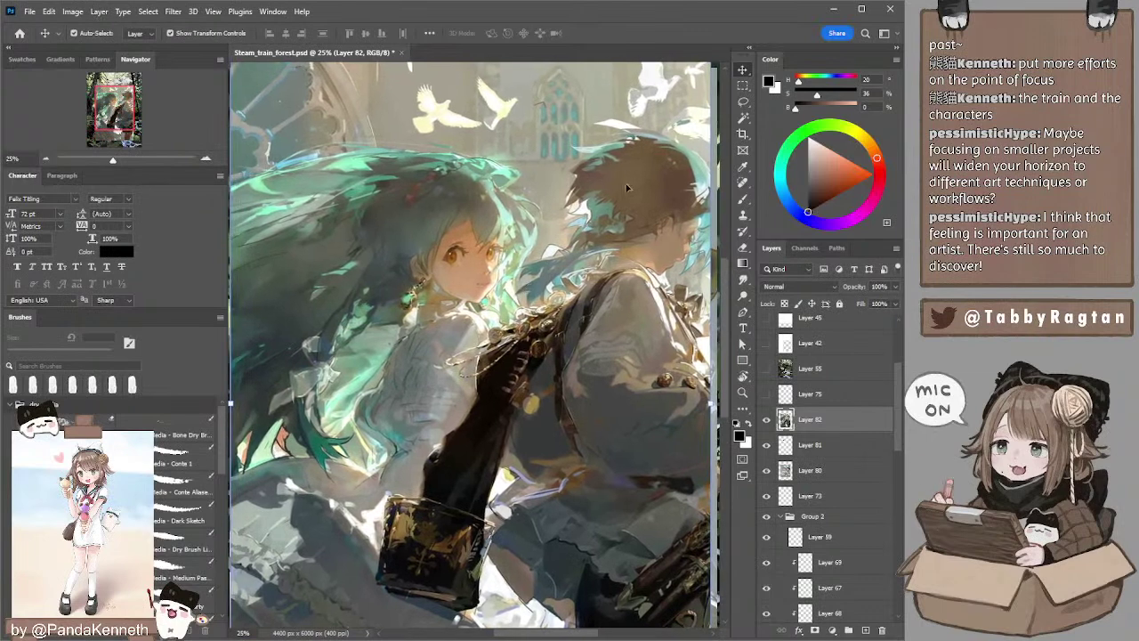
mouse_move(574, 192)
left_mouse_down()
mouse_move(559, 195)
mouse_move(591, 222)
left_mouse_up()
left_click(45, 159)
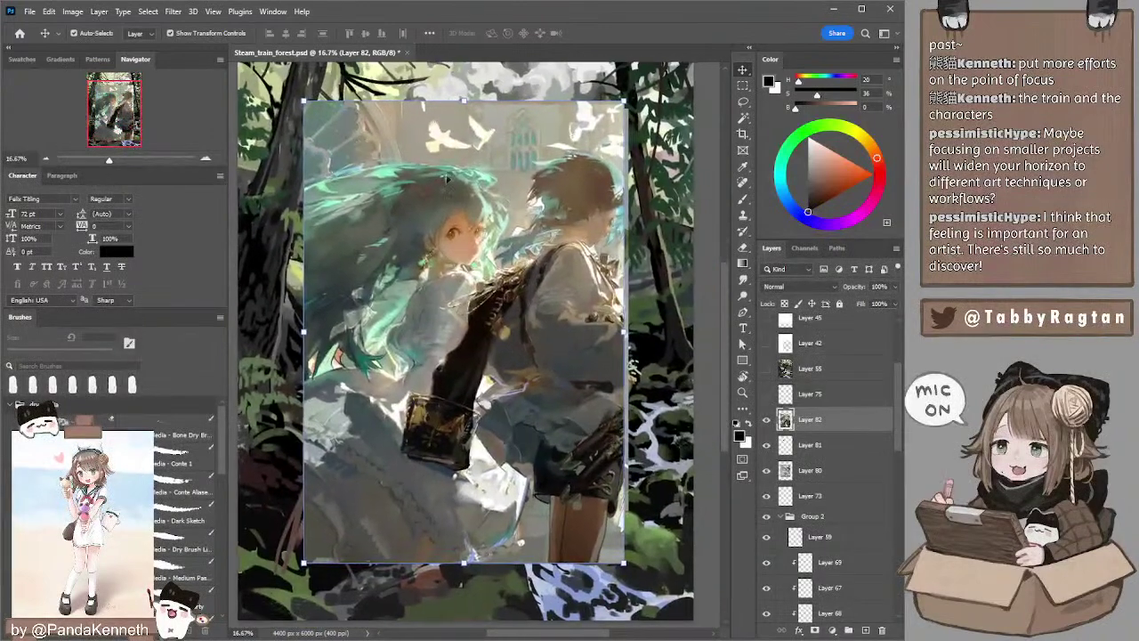
- Hide the green-haired girl reference on Layer 82 and examine the blue-haired portrait's face, hair and flowers up close
left_click(766, 419)
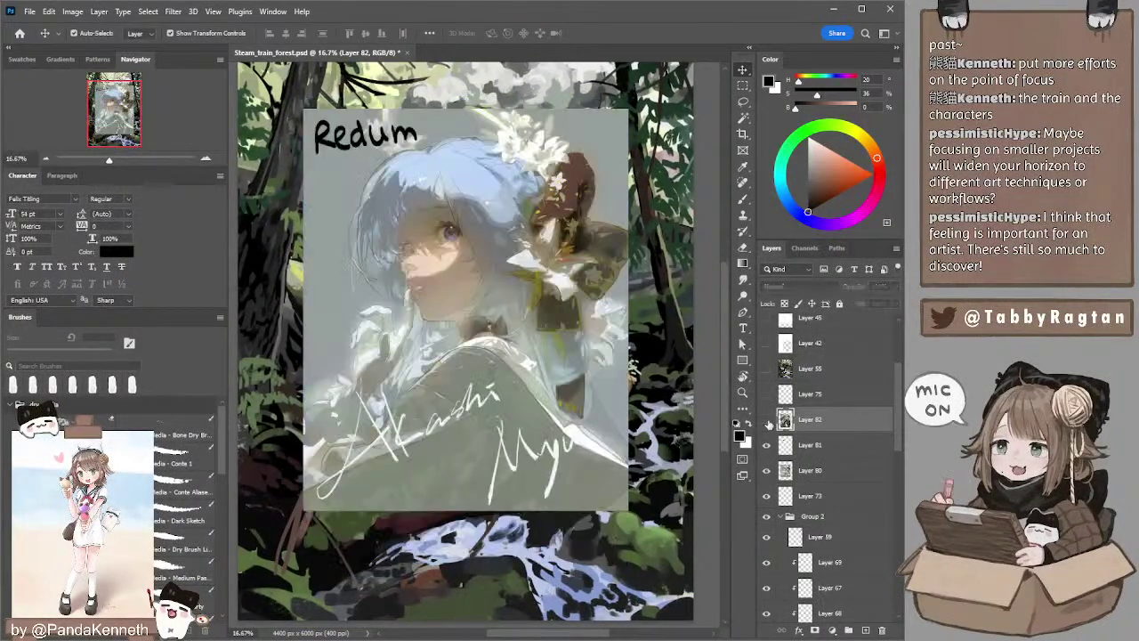
left_click(205, 159)
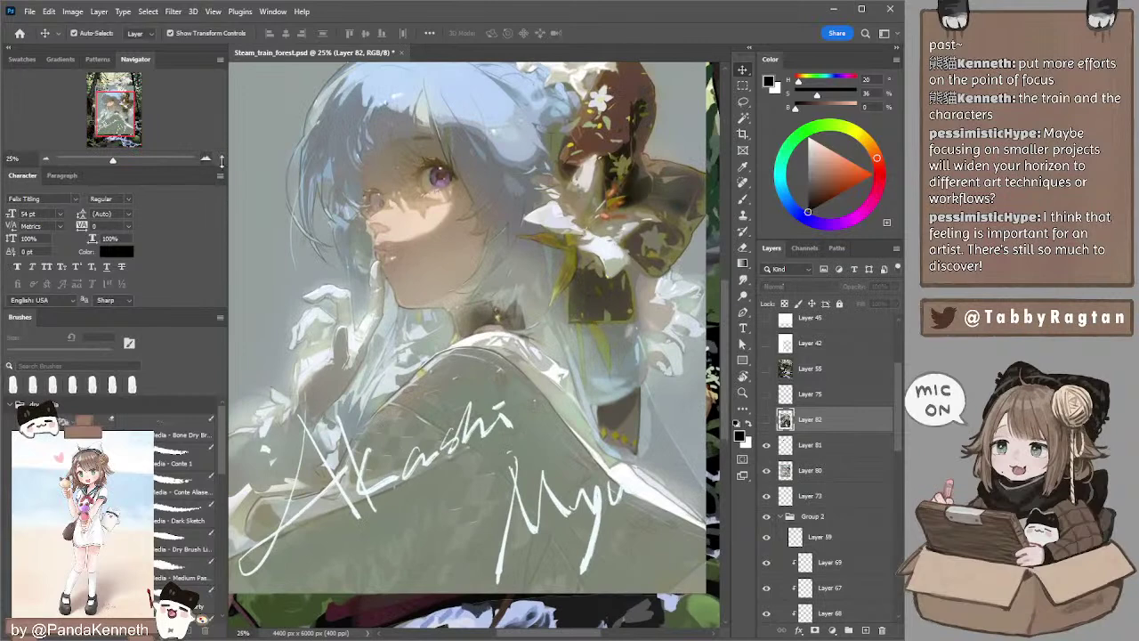
scroll(464, 140, "up", 2)
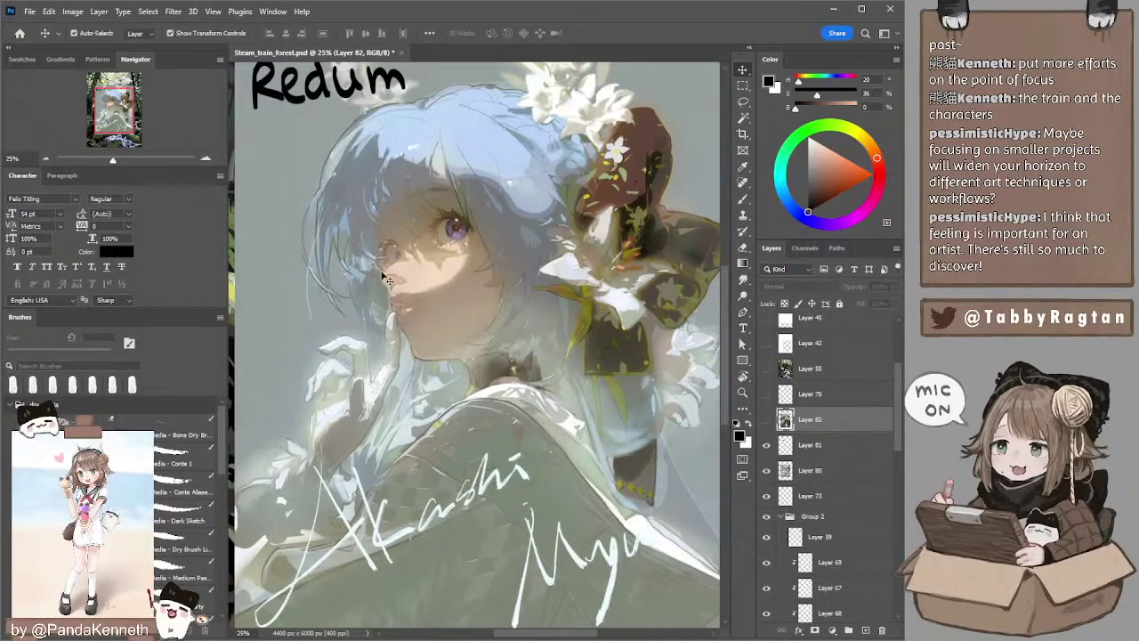
mouse_move(451, 271)
left_mouse_down()
mouse_move(436, 240)
mouse_move(456, 274)
mouse_move(452, 292)
mouse_move(454, 274)
left_mouse_up()
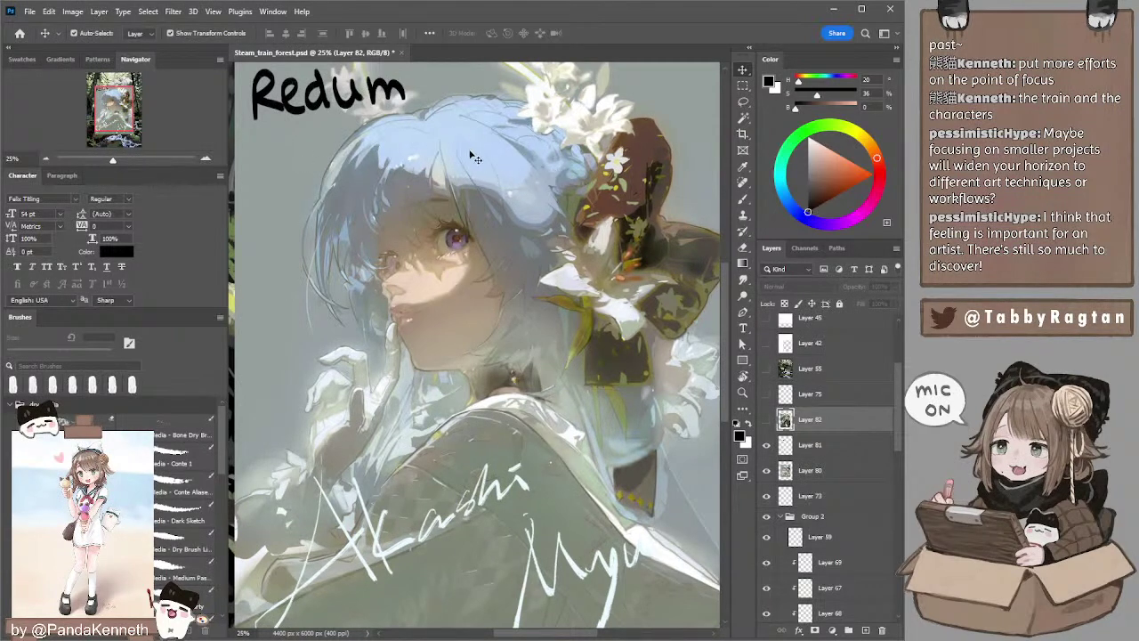
mouse_move(539, 170)
left_mouse_down()
mouse_move(537, 192)
mouse_move(535, 176)
left_mouse_up()
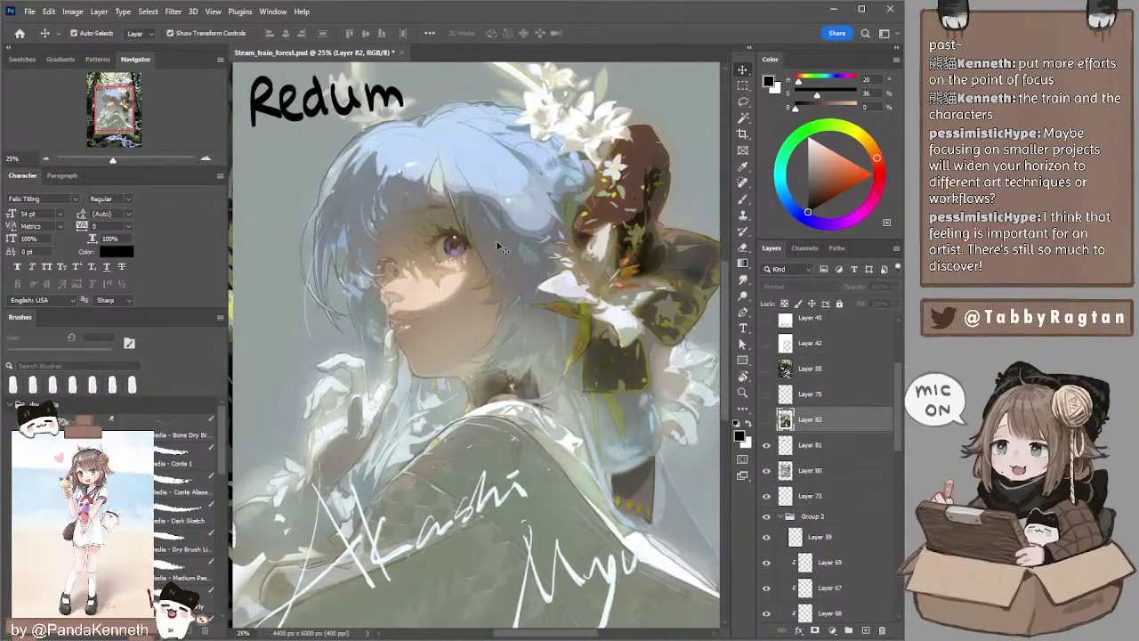
mouse_move(469, 230)
left_mouse_down()
mouse_move(469, 192)
mouse_move(475, 233)
left_mouse_up()
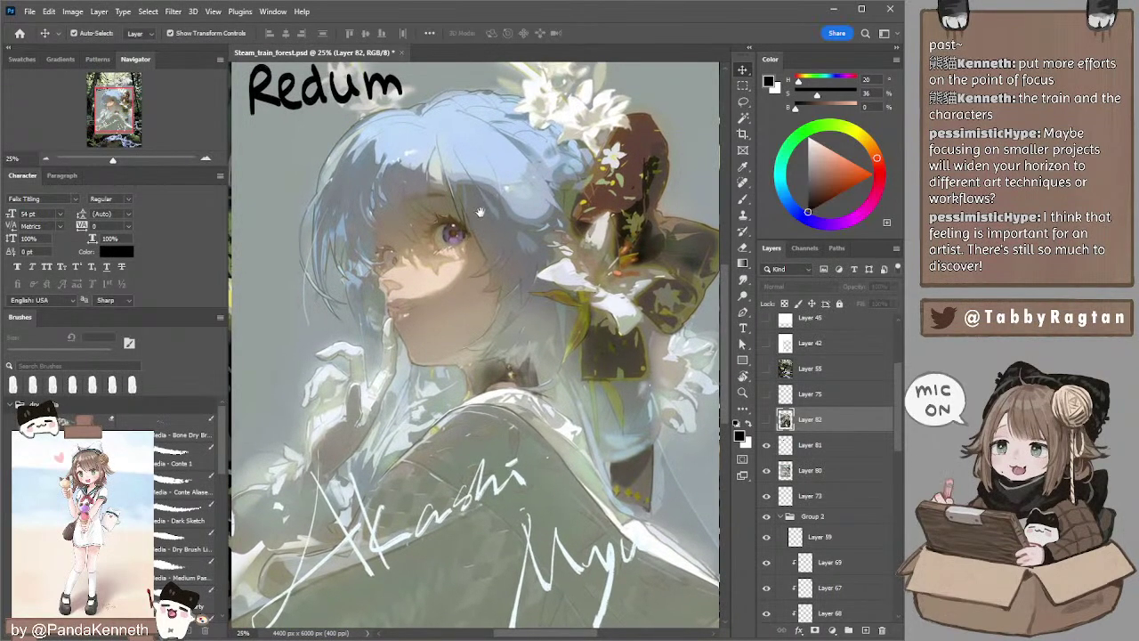
mouse_move(483, 205)
left_mouse_down()
mouse_move(485, 233)
mouse_move(483, 210)
mouse_move(482, 220)
left_mouse_up()
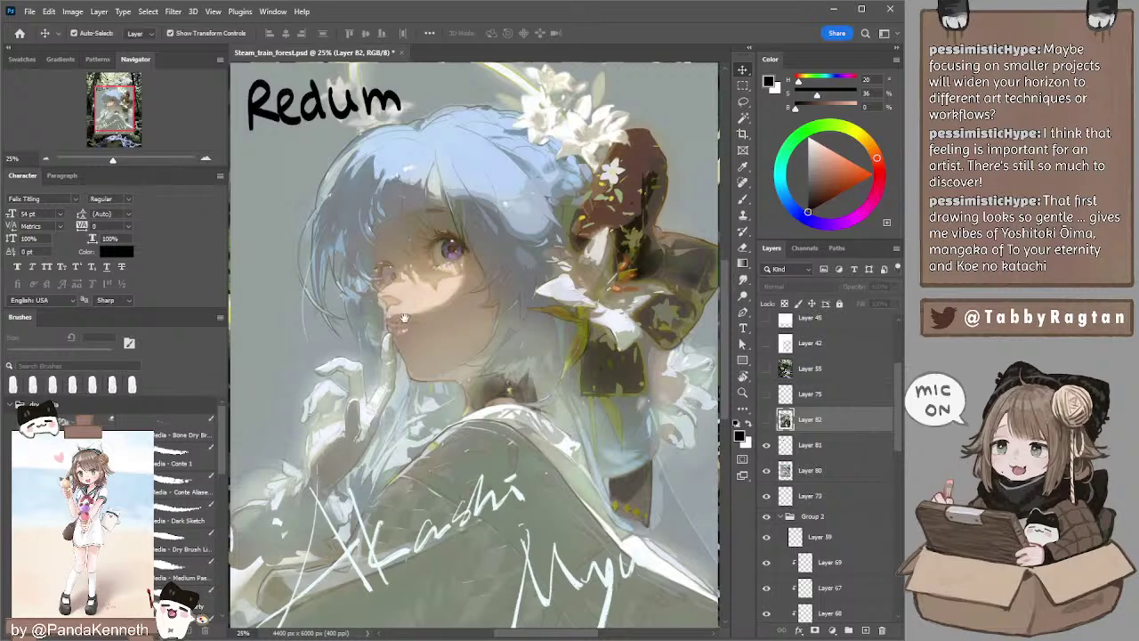
scroll(428, 276, "down", 2)
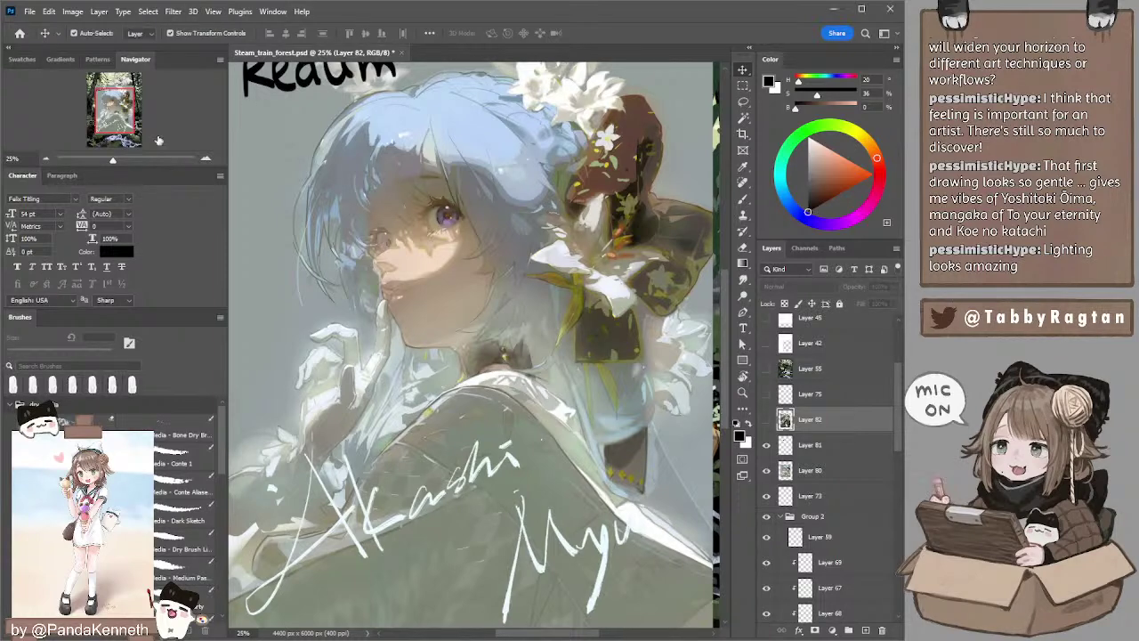
- Hide the blue-haired portrait and its handwritten notes on Layers 80 and 81, leaving the whole train forest scene in view
left_click(45, 160)
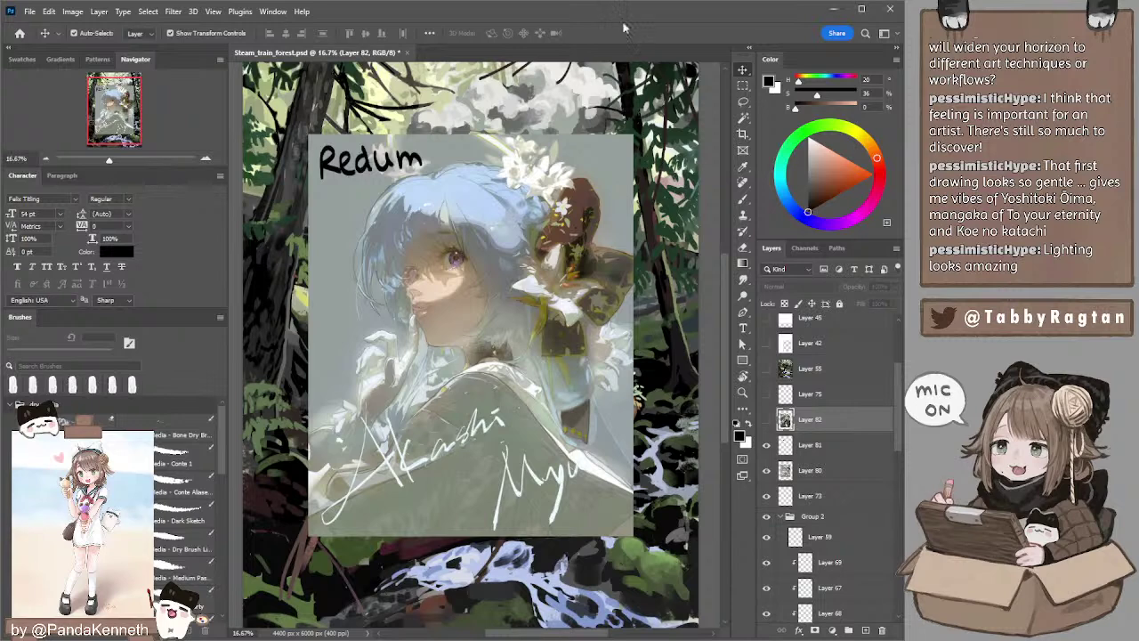
left_click(766, 470)
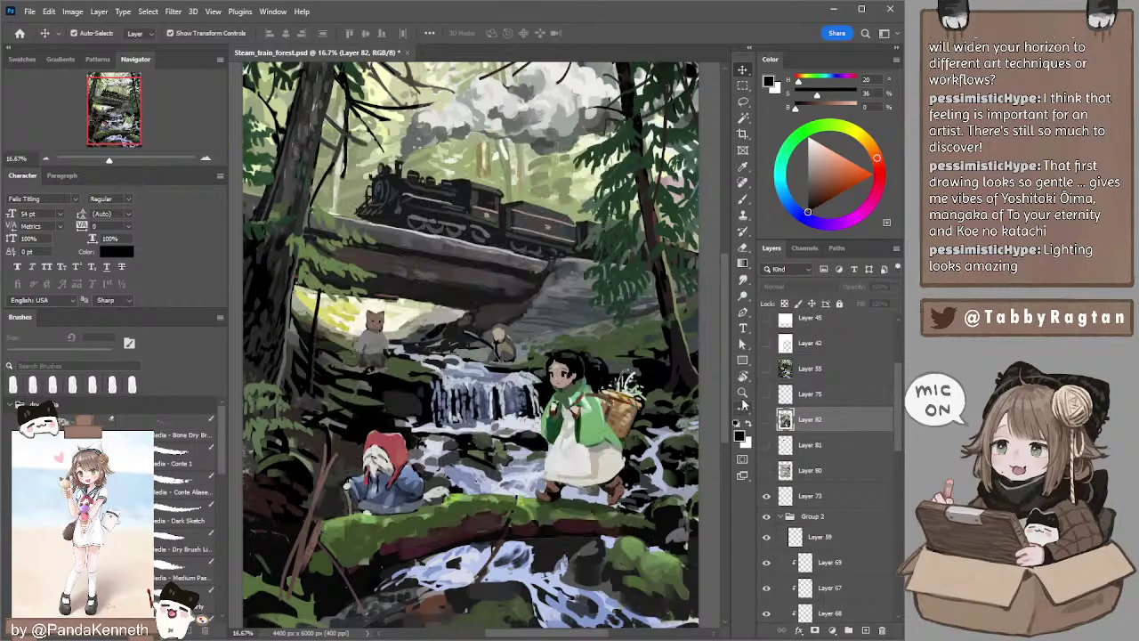
scroll(560, 240, "right", 1)
left_click_drag(557, 228, 554, 228)
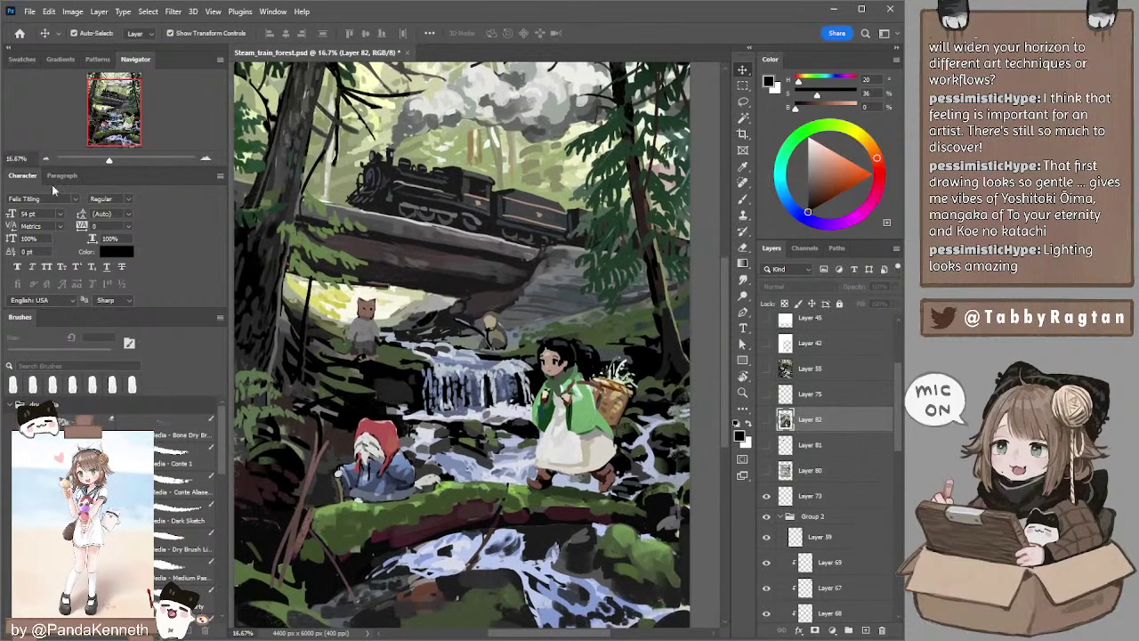
left_click(45, 159)
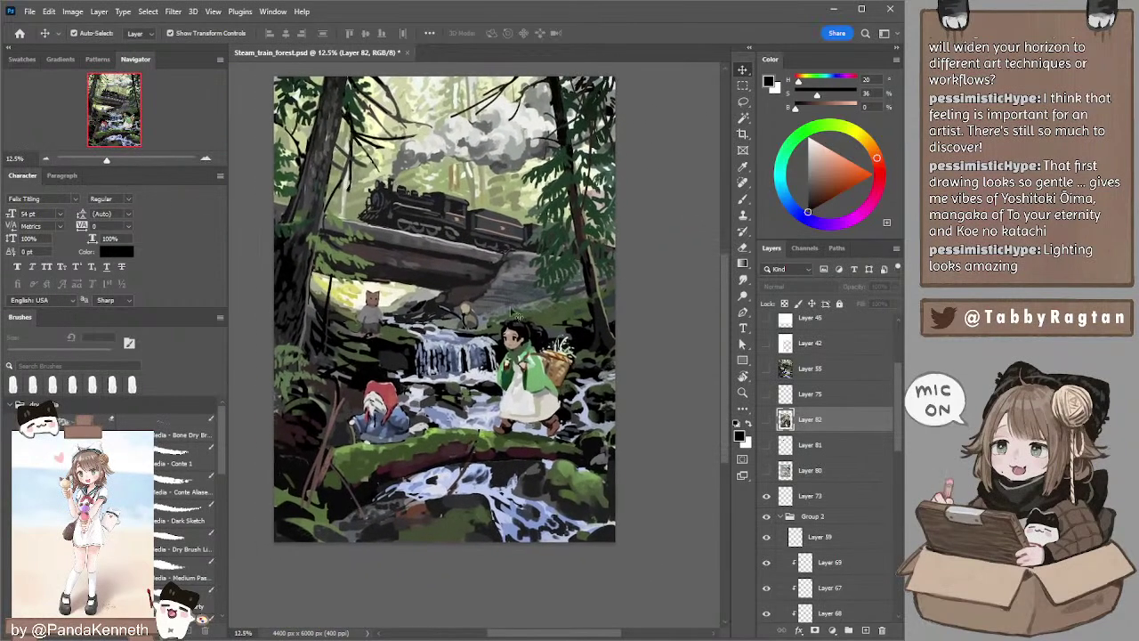
- Switch to the Lasso tool and make Layer 46, picked at the distant bear figure, the active layer
left_click(525, 336)
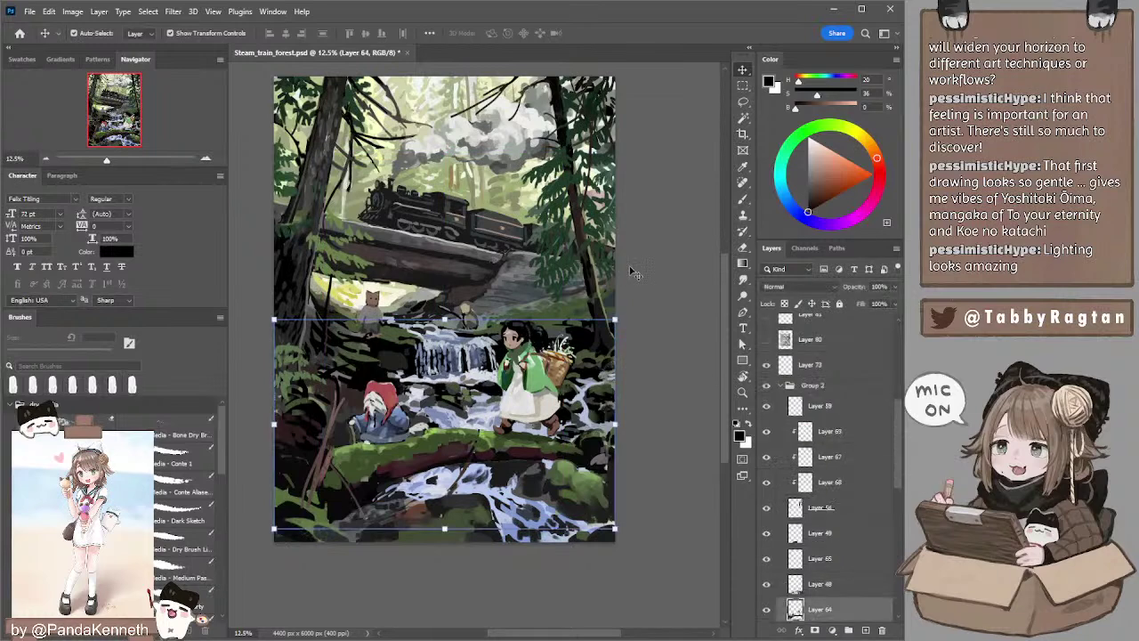
key("l")
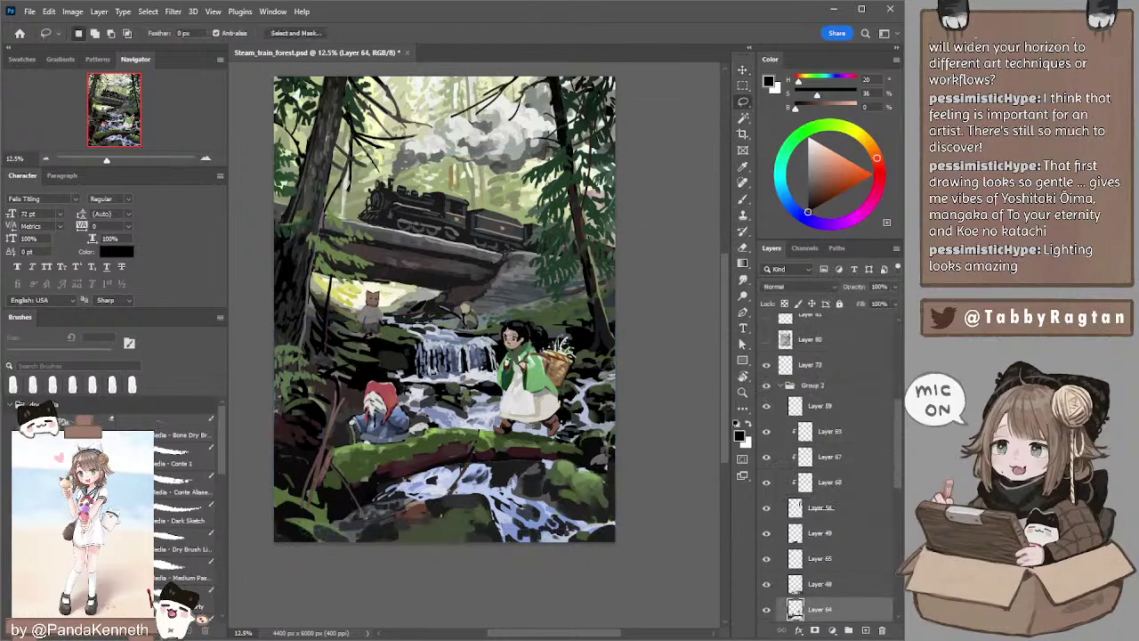
left_click_drag(512, 273, 522, 296)
left_click(387, 322, "ctrl")
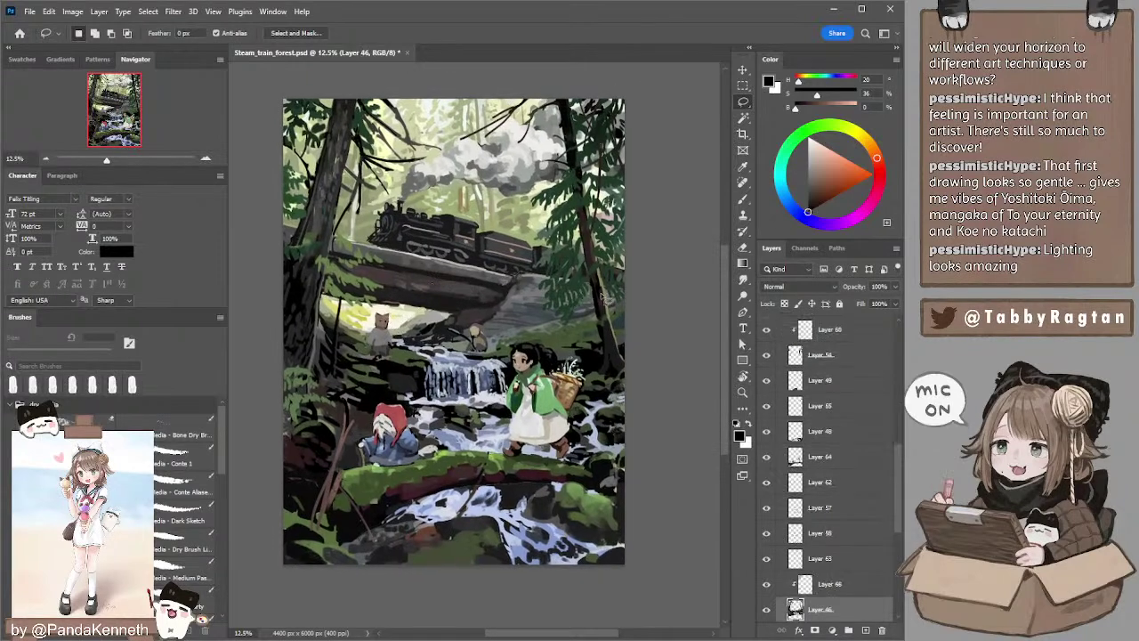
mouse_move(571, 267)
left_mouse_down()
mouse_move(588, 283)
mouse_move(579, 278)
left_mouse_up()
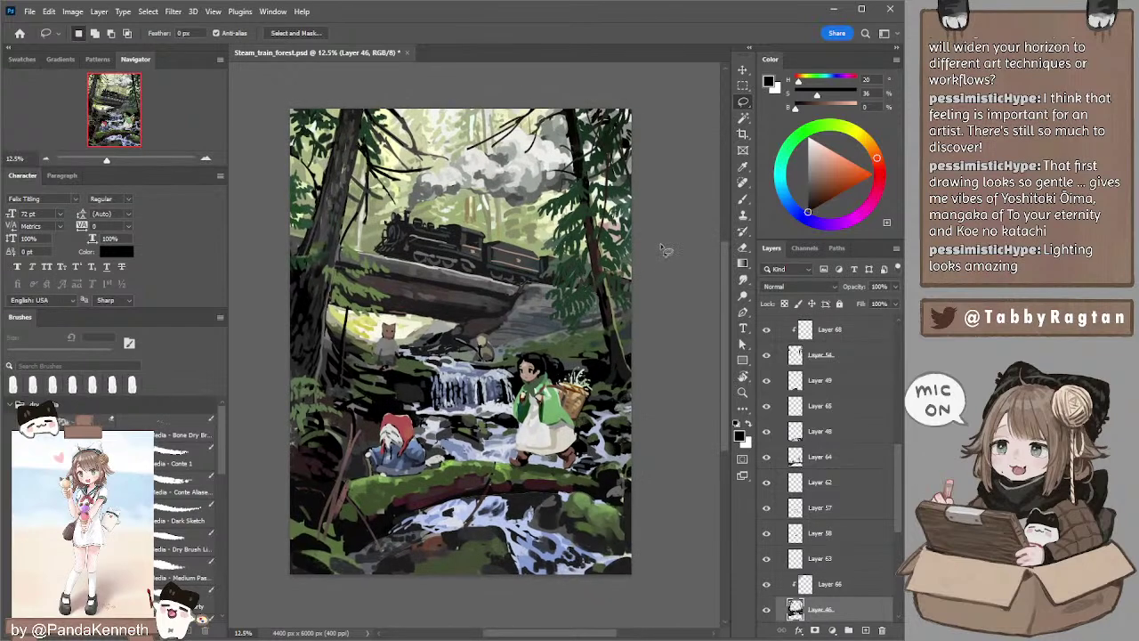
left_click_drag(651, 258, 641, 246)
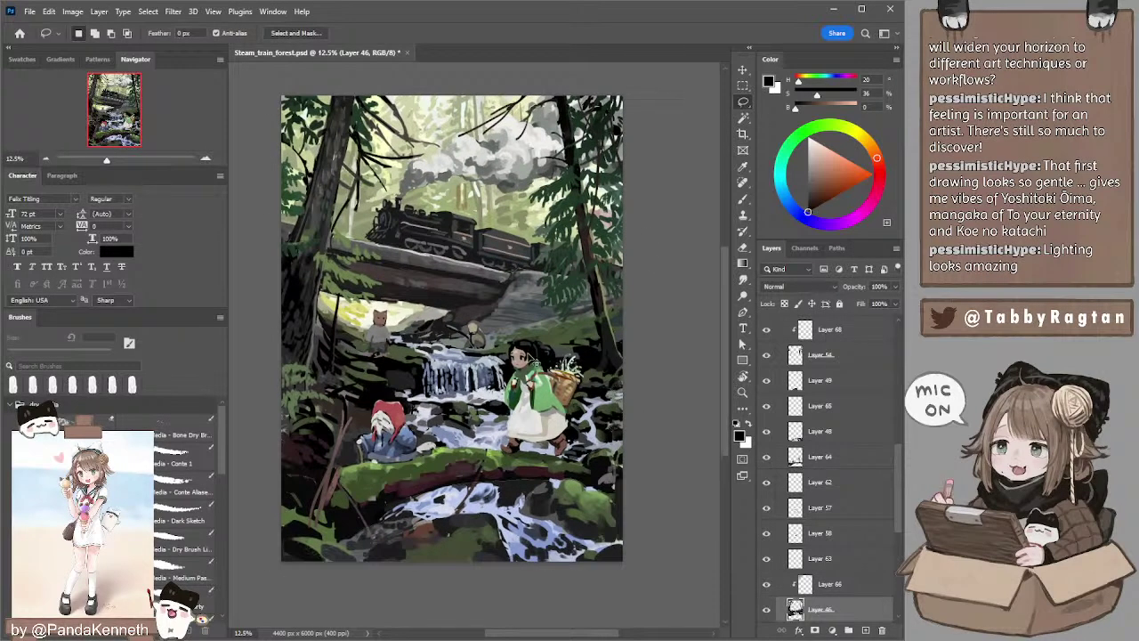
- Make the girl's Layer 64 active and set up the Brush tool at 175 px with black
left_click(531, 356, "ctrl")
key("b")
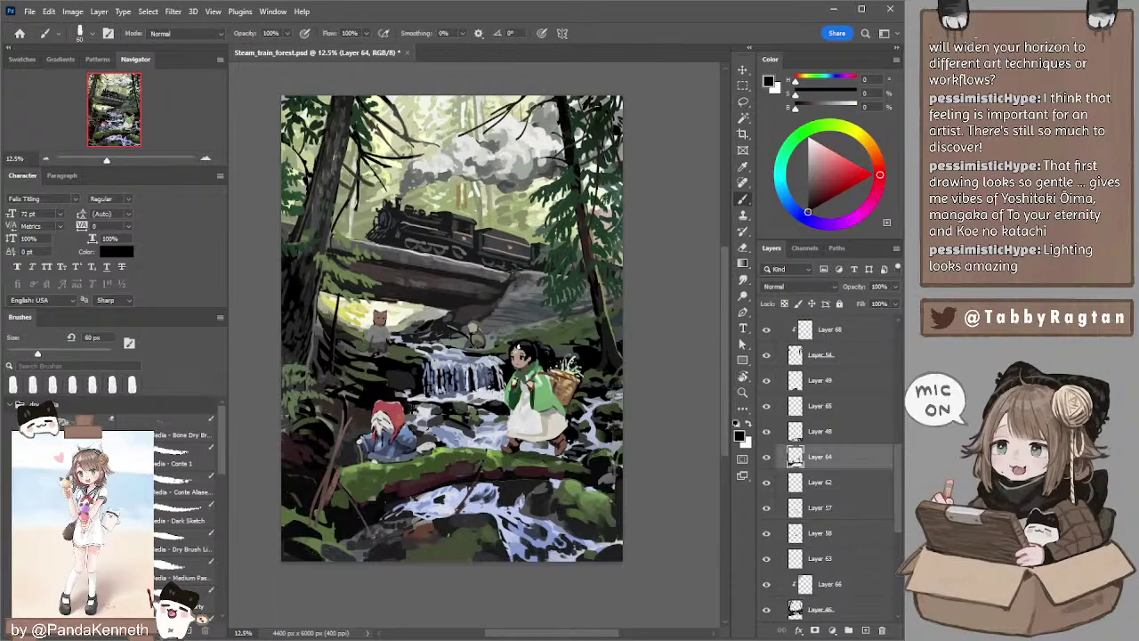
key("bracketright")
key("bracketright")
left_click(529, 350, "alt")
key("bracketleft")
key("bracketright")
key("bracketright")
left_click_drag(548, 350, 540, 352)
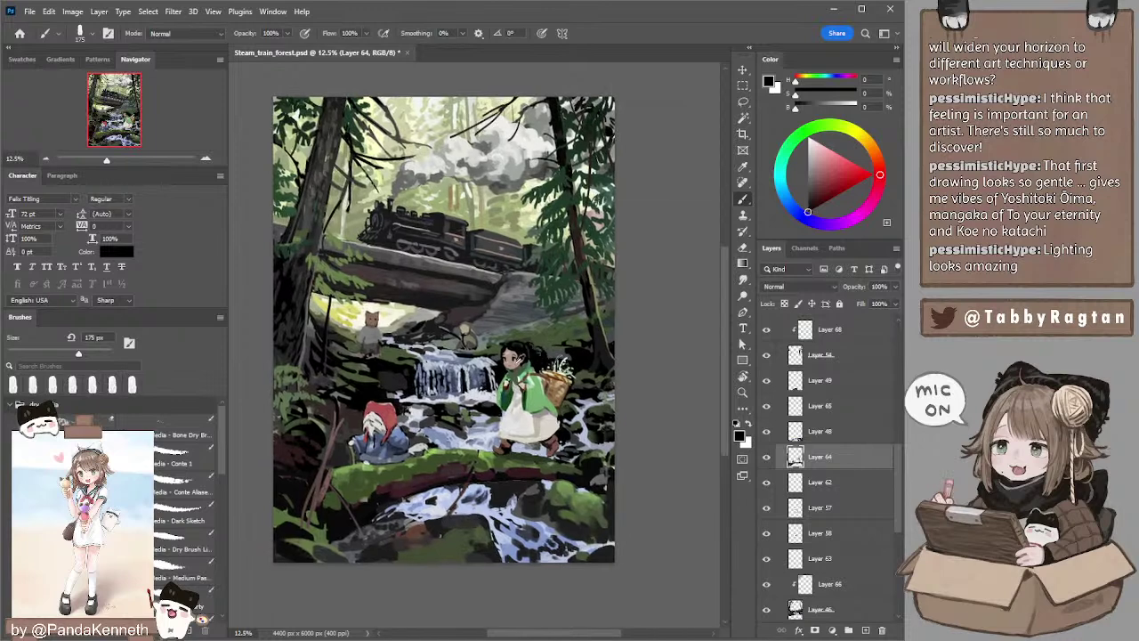
- Sample the girl's skin tone as the foreground colour and reduce the brush size
left_click(517, 356, "alt")
key("bracketleft")
key("bracketleft")
key("bracketleft")
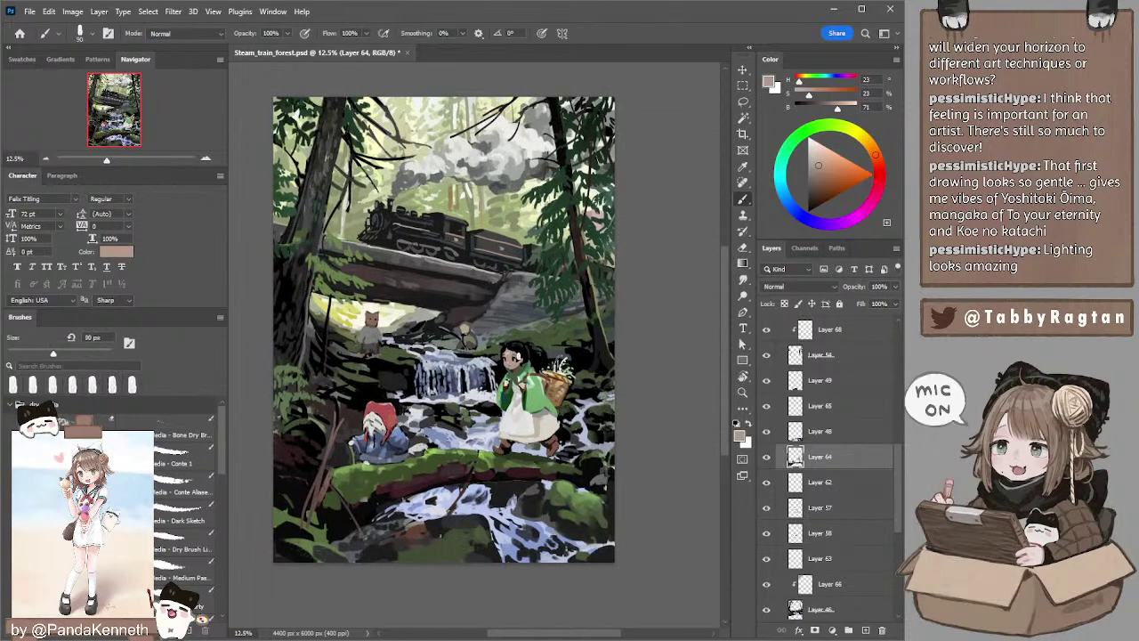
key("bracketright")
key("bracketright")
key("bracketleft")
- Return to the Lasso tool and make Layer 46, picked at the mossy bank behind the girl, the active layer
key("l")
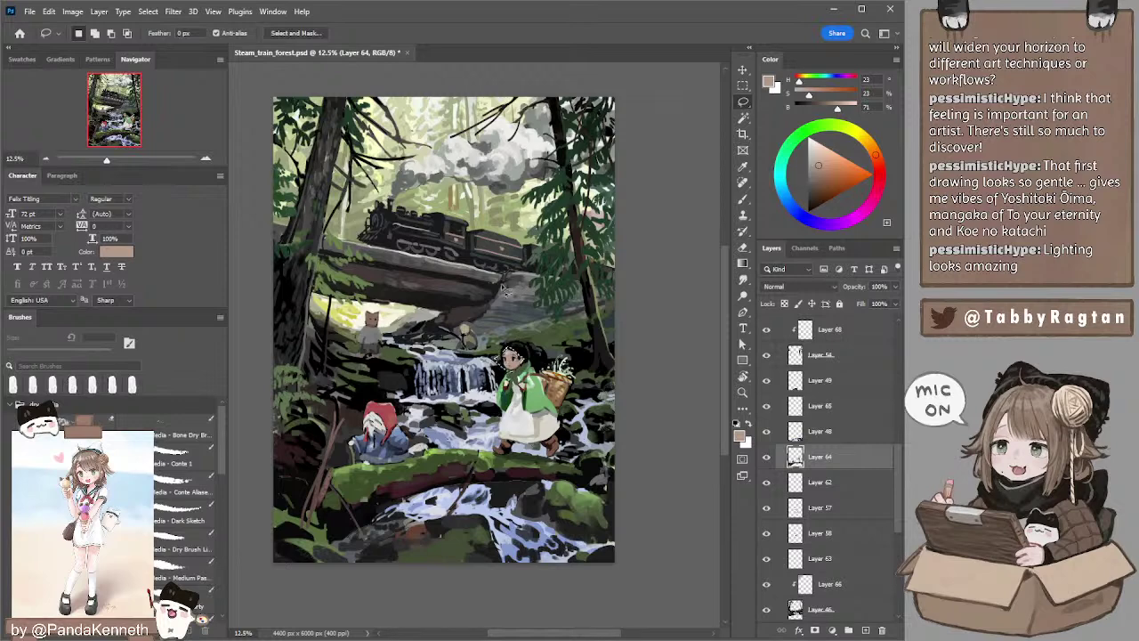
key("i")
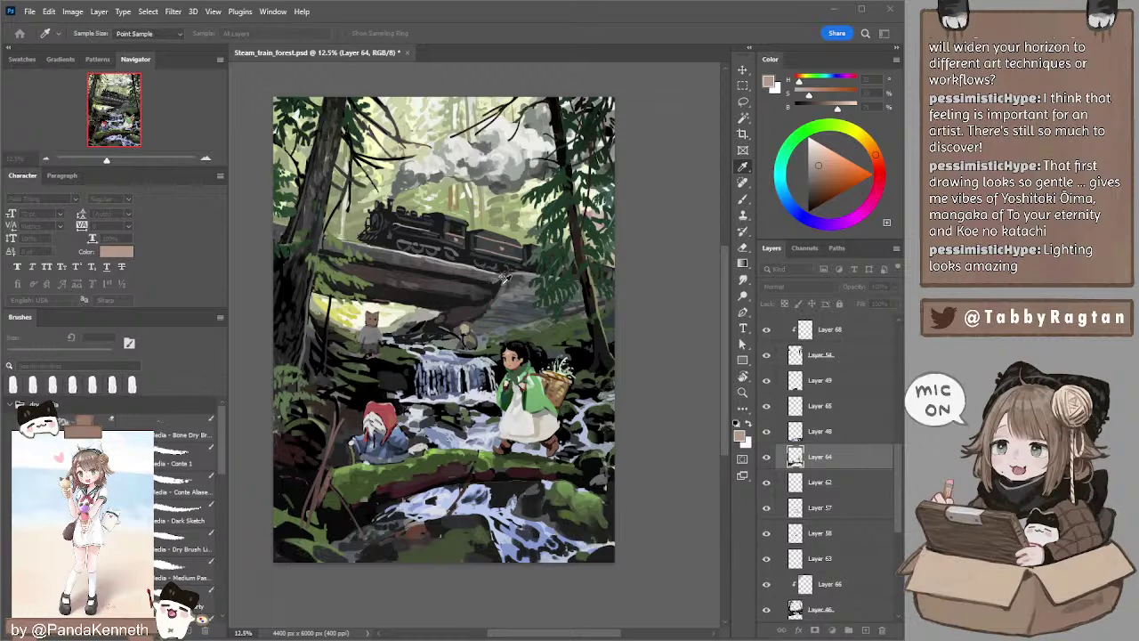
key("l")
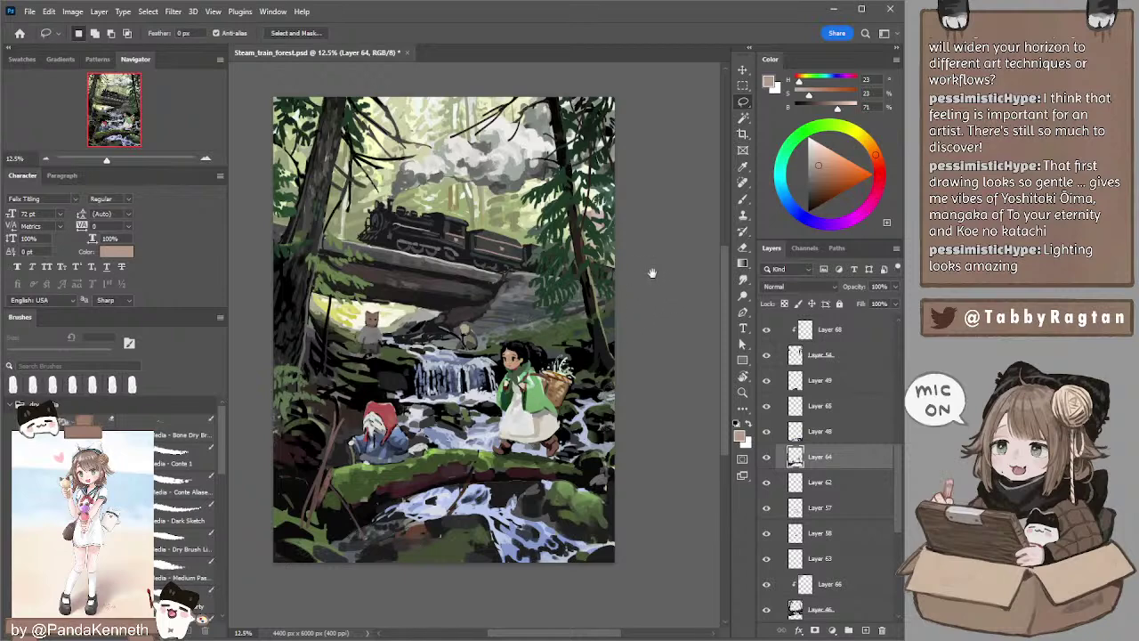
left_click_drag(656, 277, 650, 267)
left_click(566, 323, "ctrl")
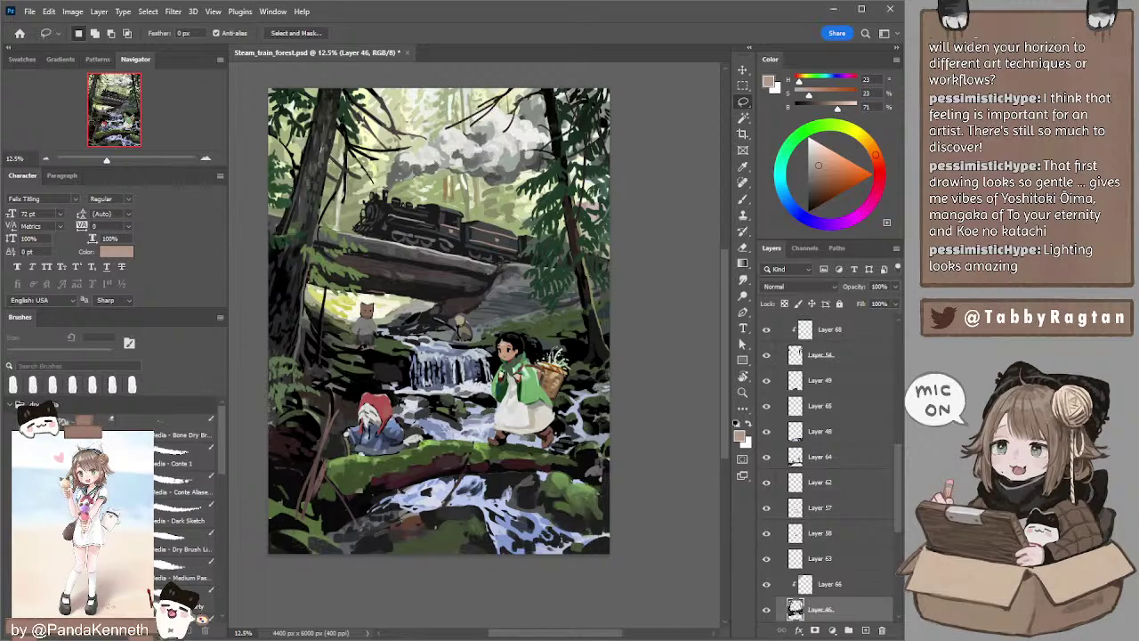
key("ctrl+plus")
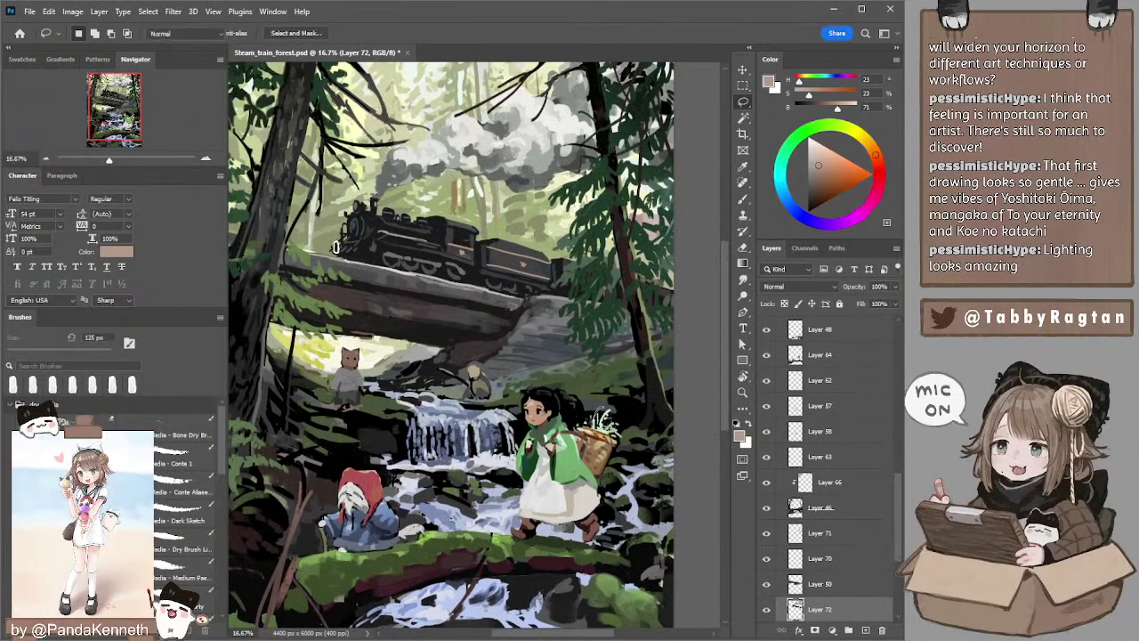
- Set up the Brush tool at 40 px with near-black sampled from the front of the locomotive
key("e")
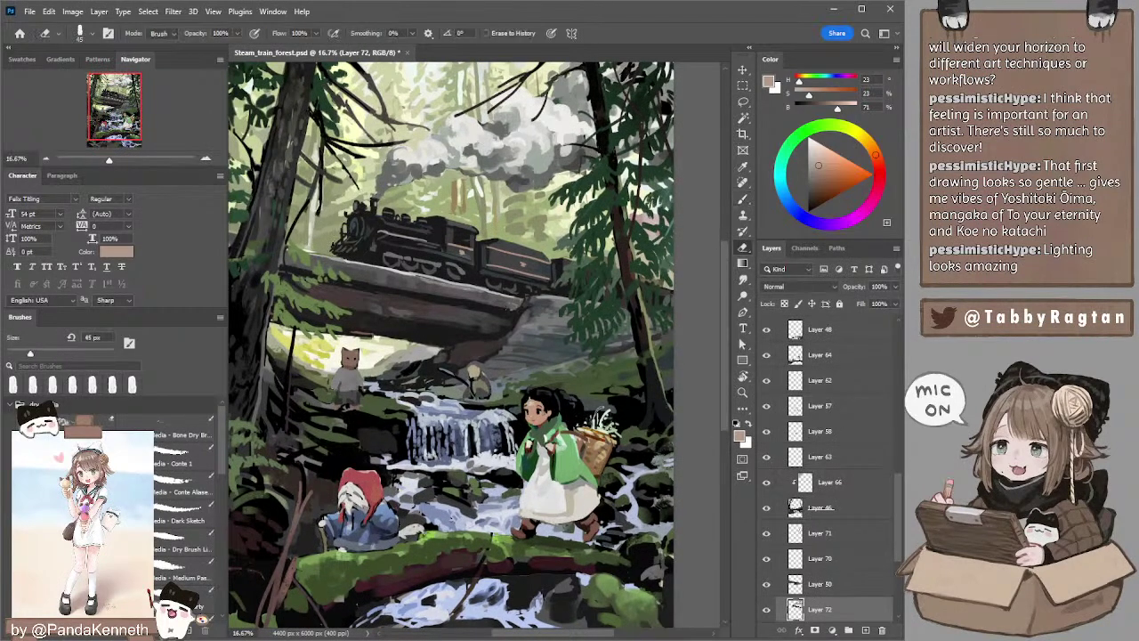
key("b")
left_click(336, 251, "alt")
key("bracketleft")
key("bracketleft")
key("bracketleft")
key("bracketleft")
key("bracketleft")
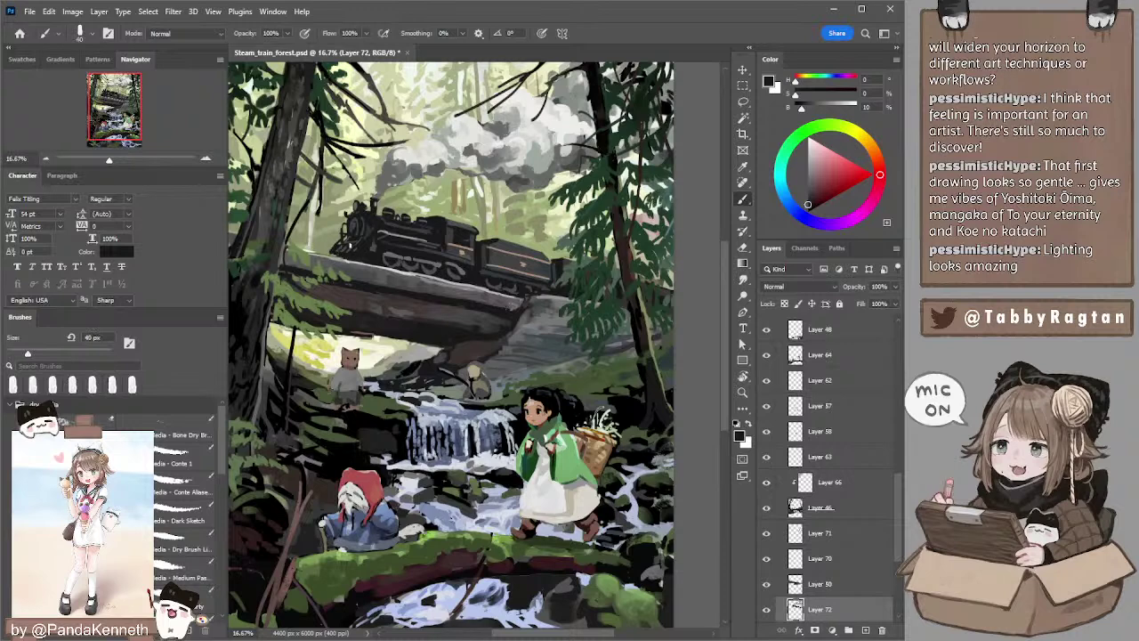
- Touch up the locomotive's wheels with sampled dark grey at 25 px and near-black at 35 px
left_click(356, 242, "alt")
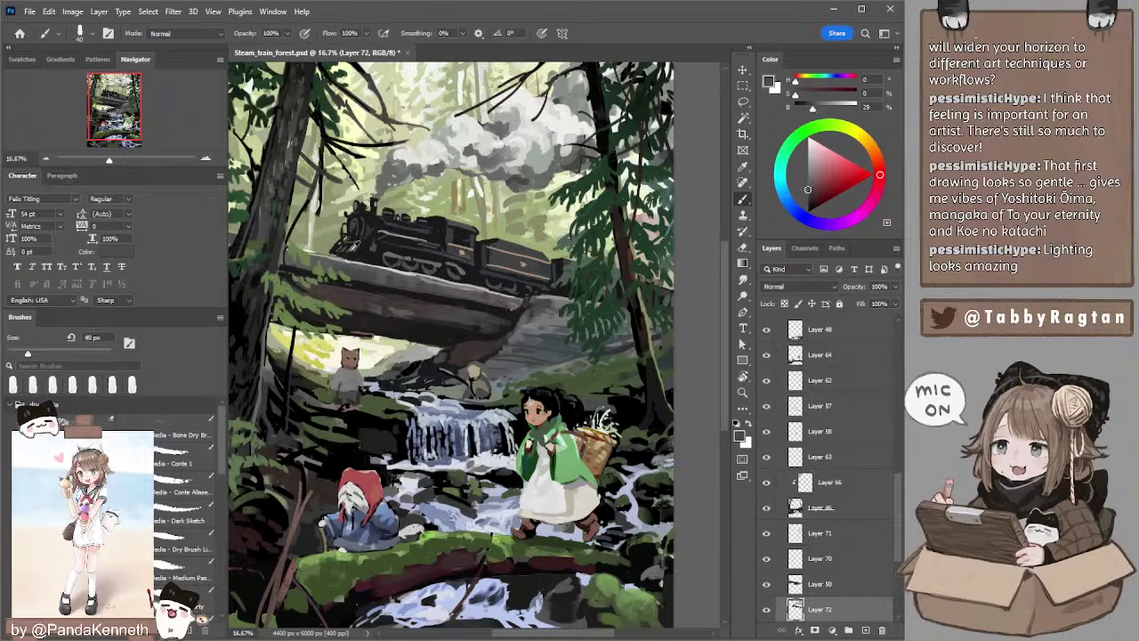
key("bracketleft")
left_click_drag(470, 216, 457, 210)
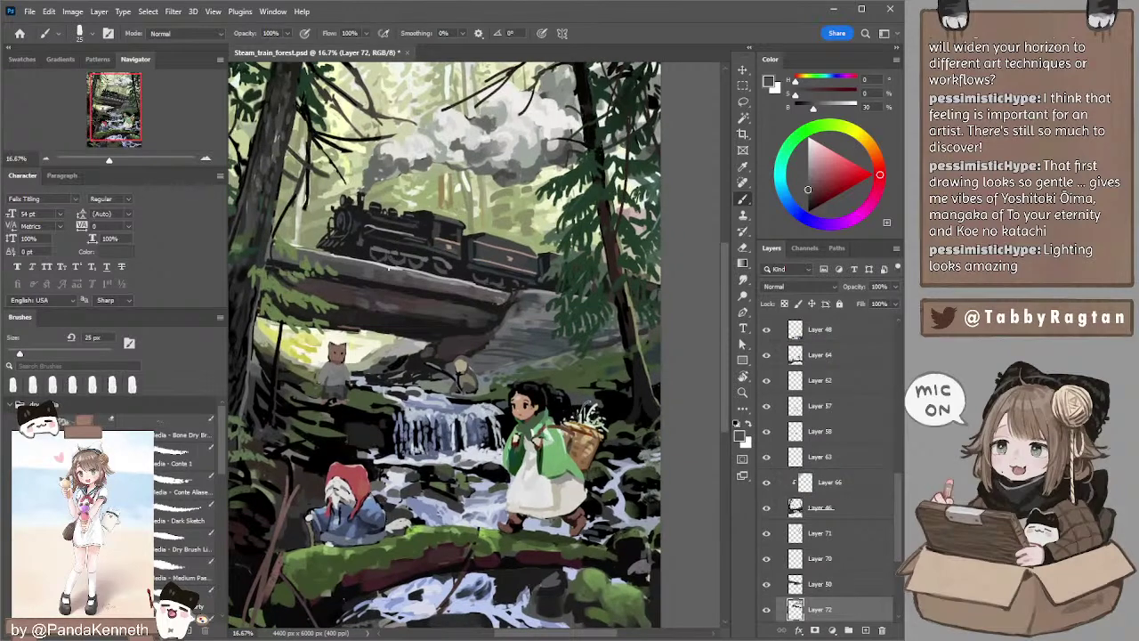
left_click(370, 248, "alt")
key("bracketright")
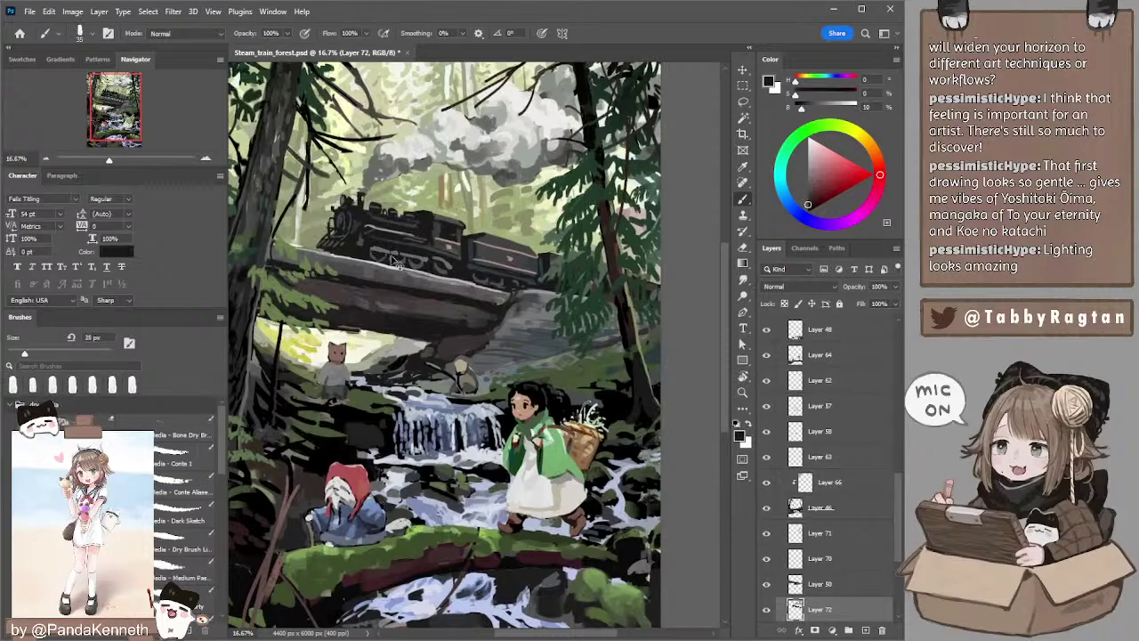
left_click_drag(393, 253, 400, 266)
- Paint grey details on the locomotive's wheels with a 30 px brush, and resample the near-black beside the rear wheels
left_click(377, 244, "alt")
key("bracketleft")
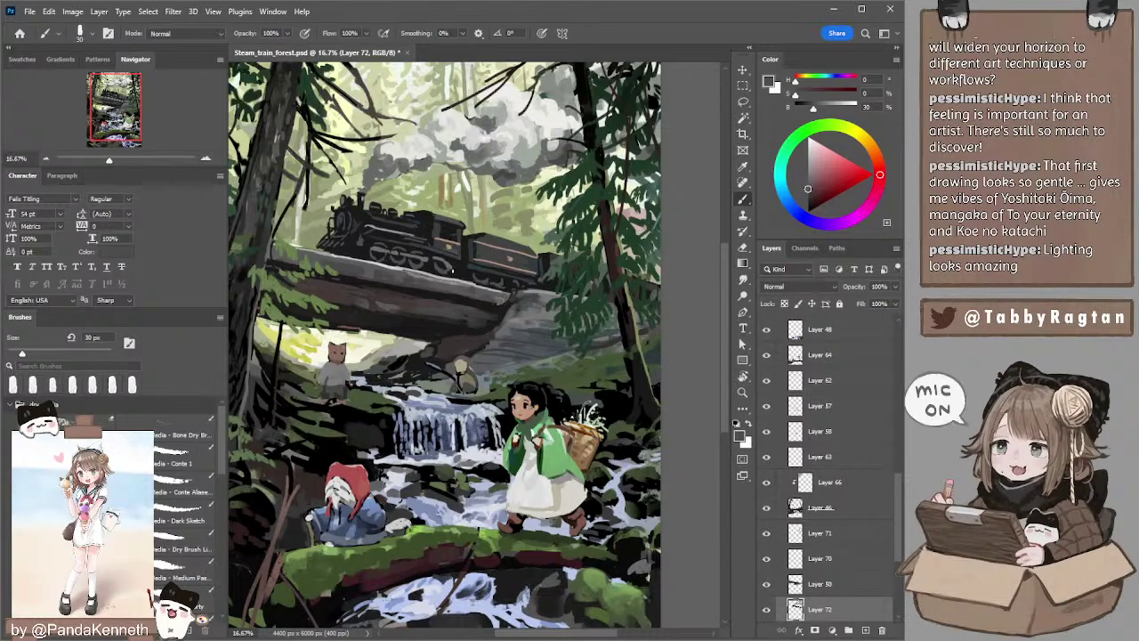
left_click_drag(459, 262, 429, 258)
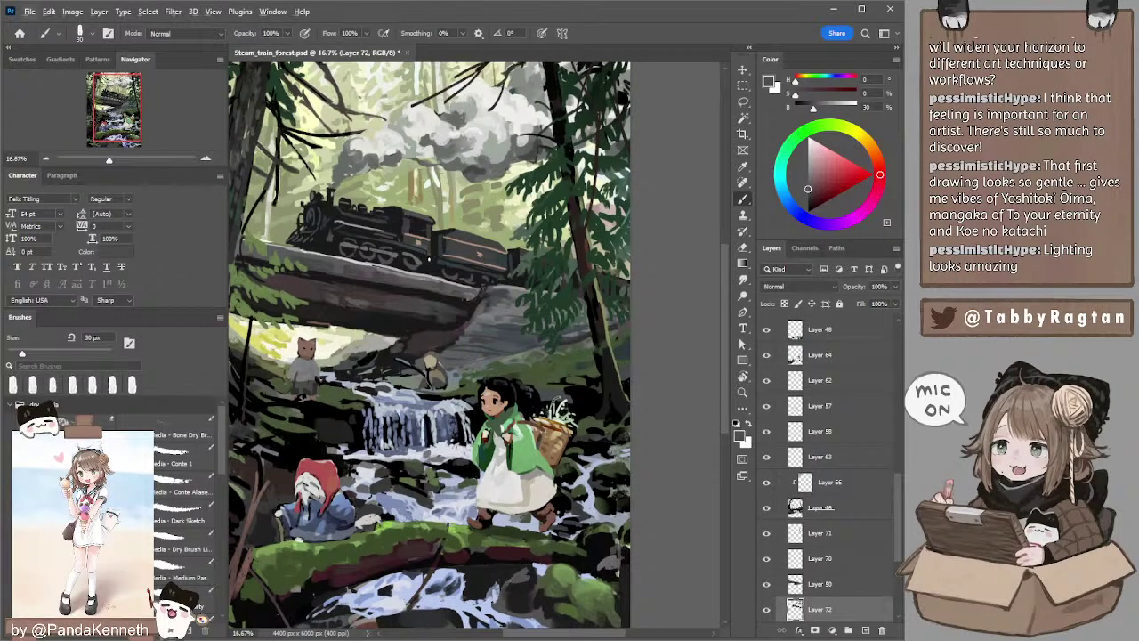
left_click(433, 253, "alt")
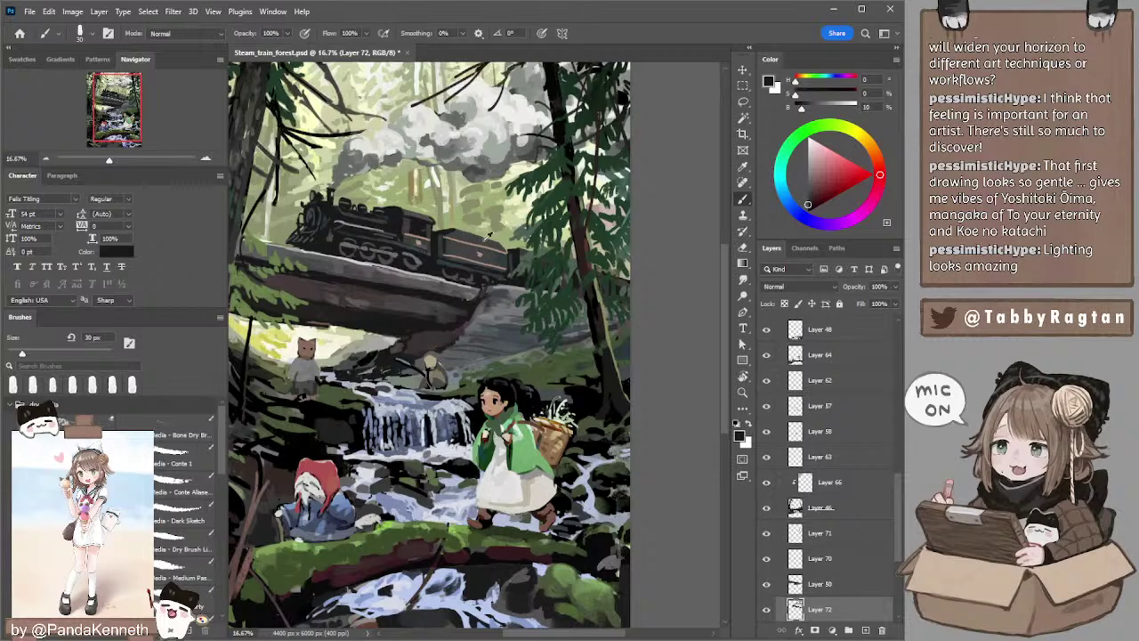
- Touch up the locomotive's cab using a dark reddish brown with hue 15, saturation 32 and brightness 23, and sampled near-black
left_click(812, 197)
left_click(877, 162)
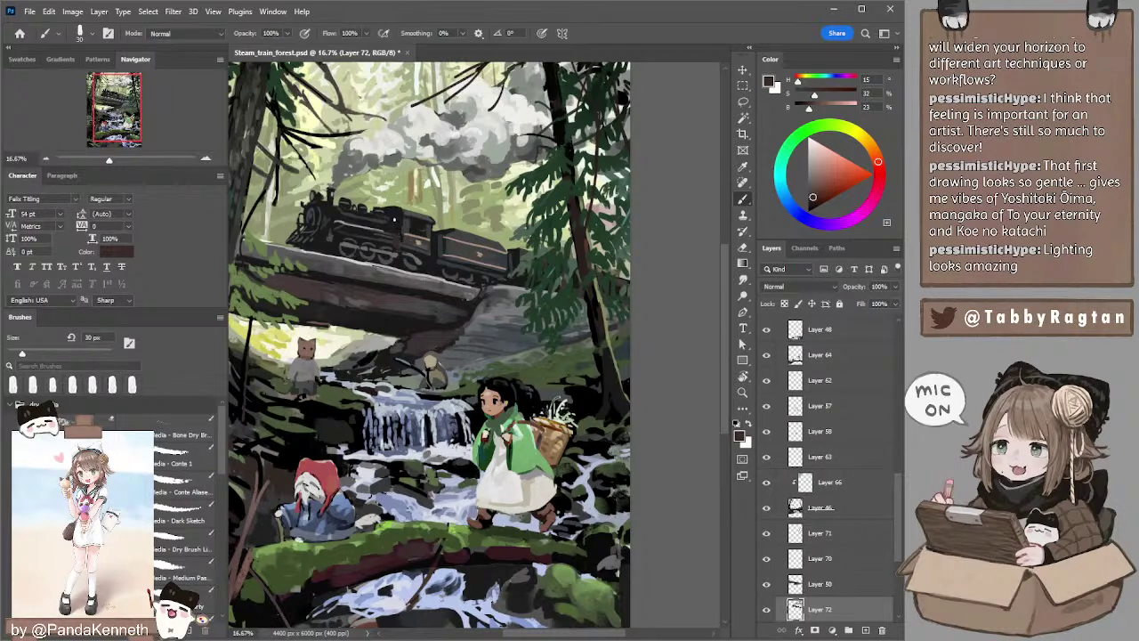
left_click(397, 215, "alt")
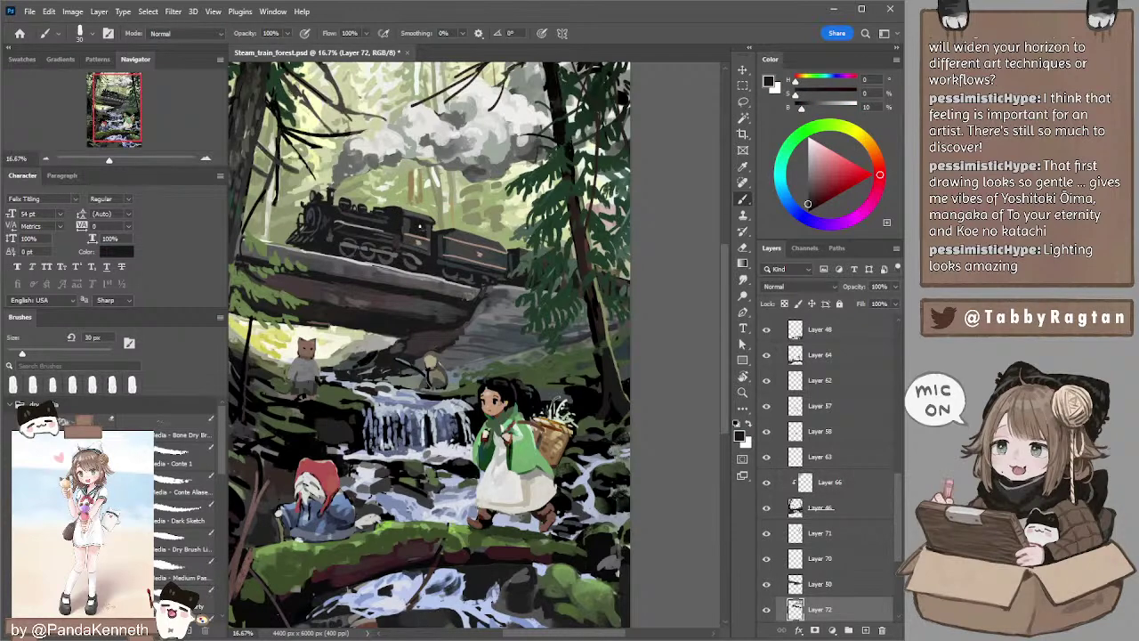
left_click_drag(452, 229, 433, 220)
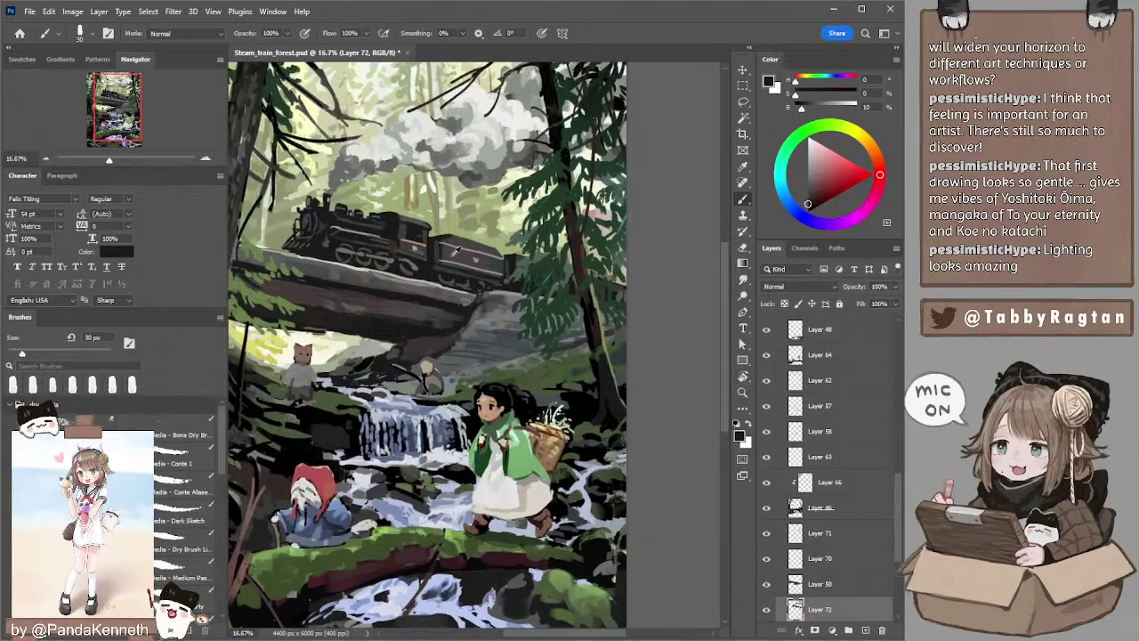
- Touch up the tender's side and upper edge with dark bluish grey sampled from its body
left_click(448, 258, "alt")
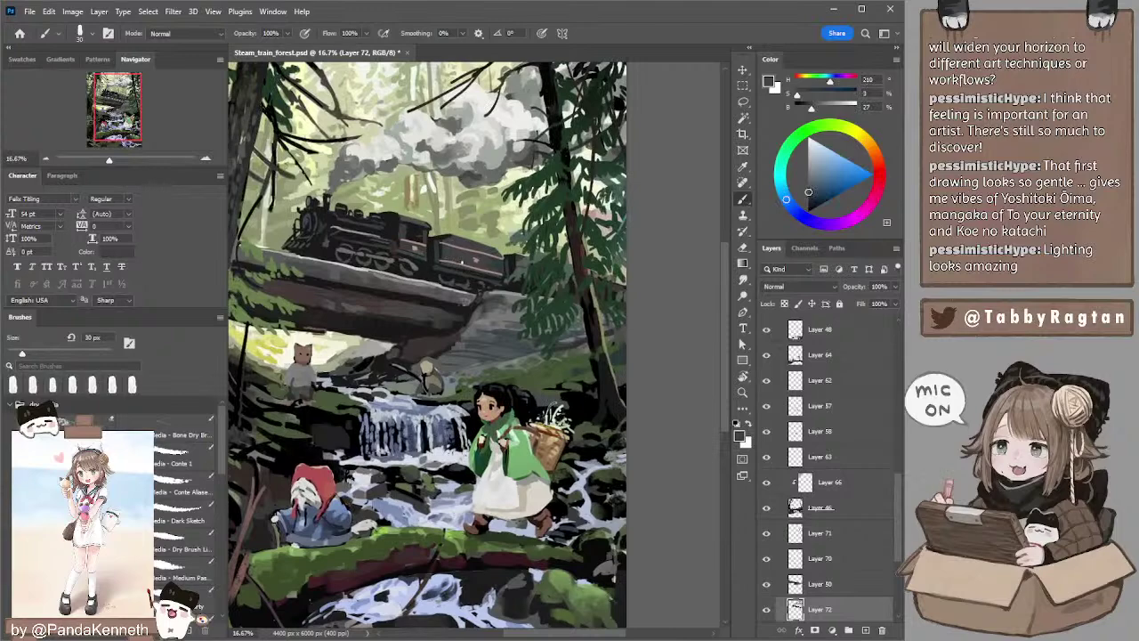
mouse_move(484, 247)
left_mouse_down()
mouse_move(453, 231)
mouse_move(512, 239)
left_mouse_up()
left_click(492, 237, "alt")
- Make Layer 46 active and then Layer 50, picked at the rocks below the bridge, with near-black as the foreground colour
left_click(399, 323, "alt")
left_click(396, 324, "ctrl")
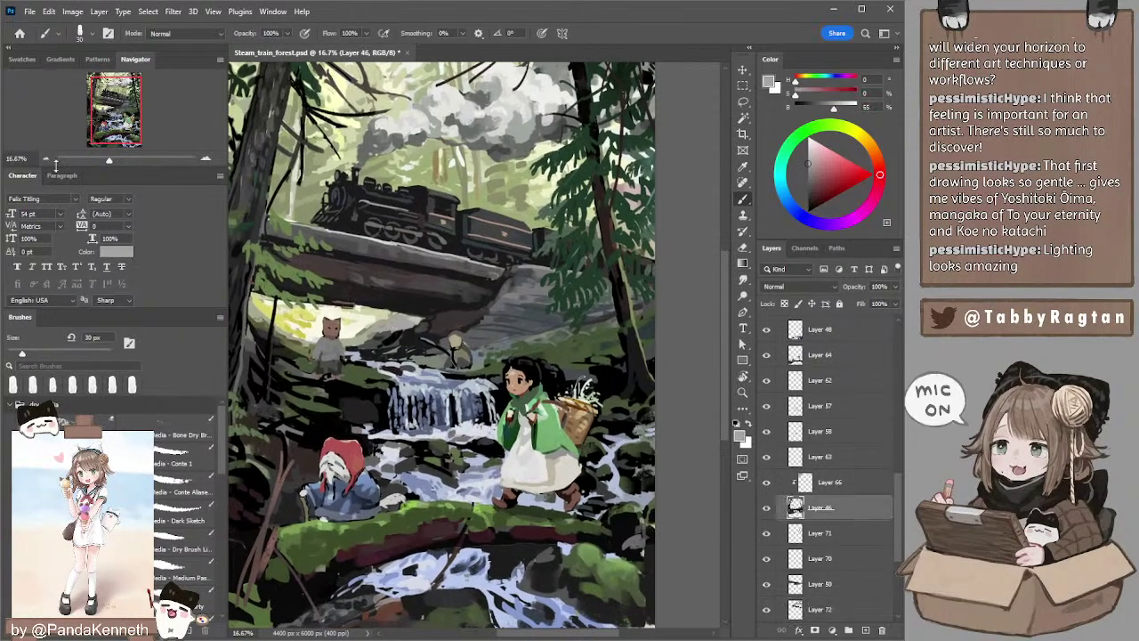
left_click(45, 158)
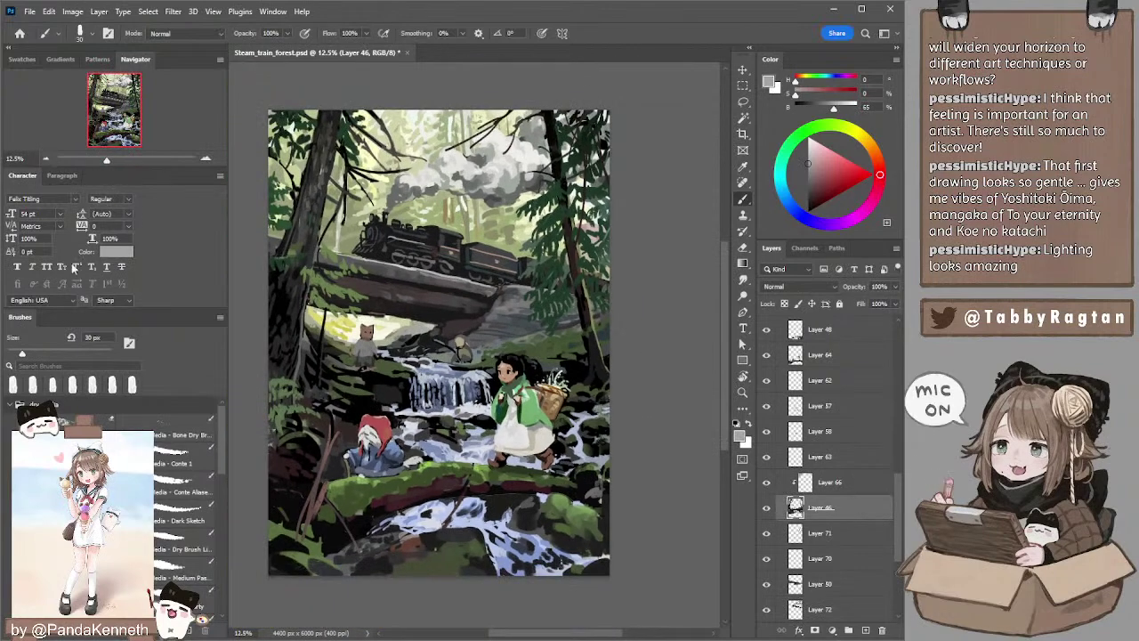
left_click(471, 330, "alt")
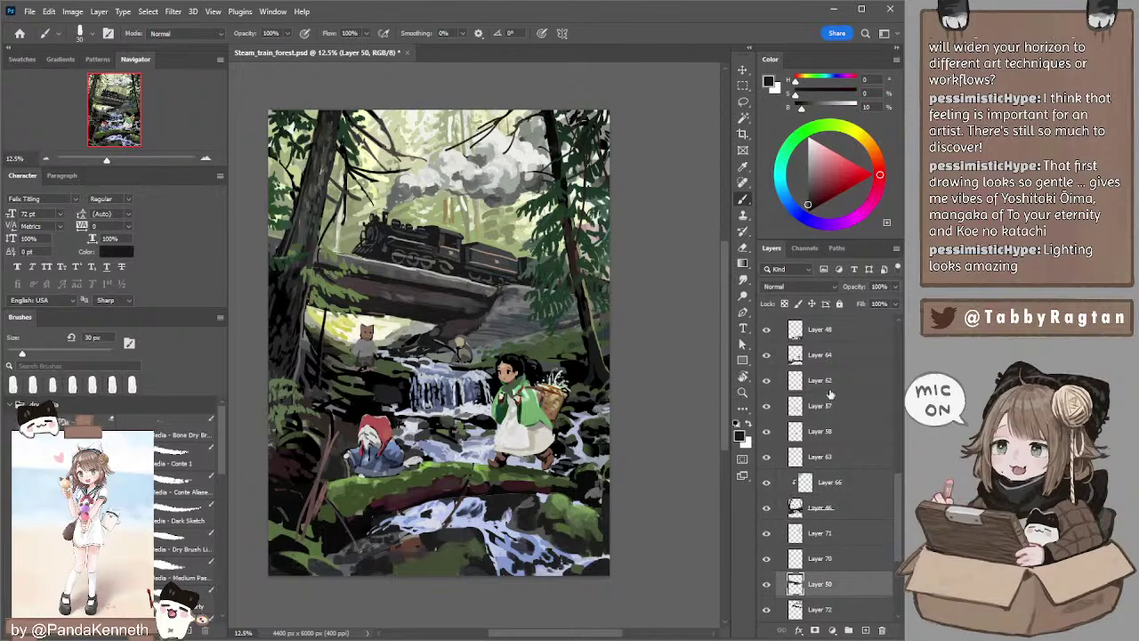
- Hide Layer 73 above Group 2 and make the girl's Layer 64 the active layer
left_click_drag(894, 470, 893, 353)
left_click(799, 559)
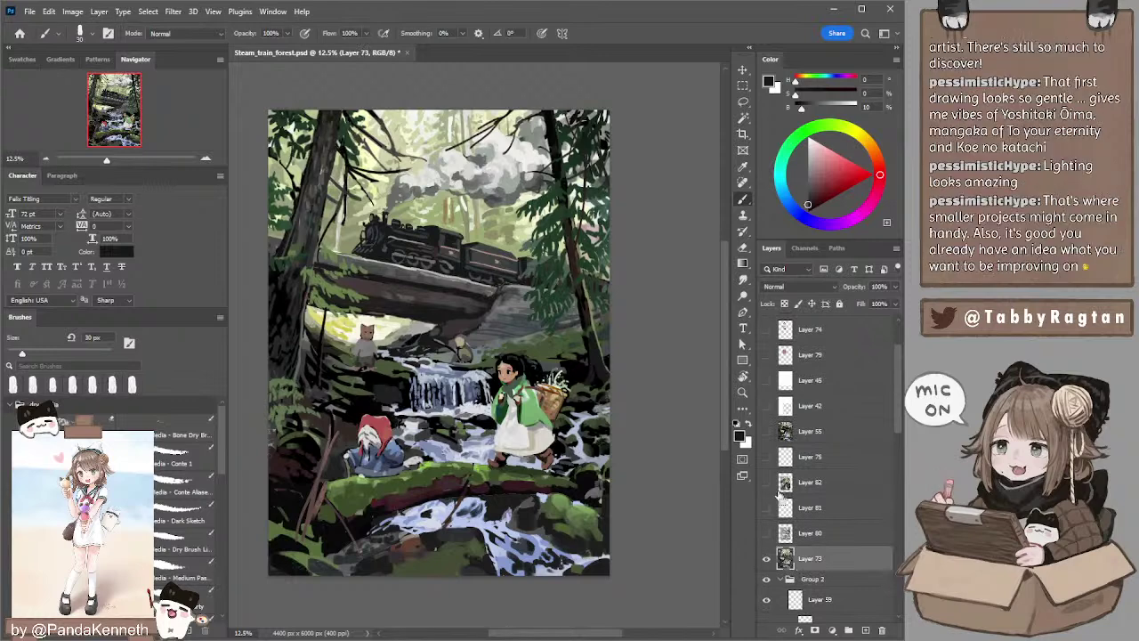
left_click(766, 558)
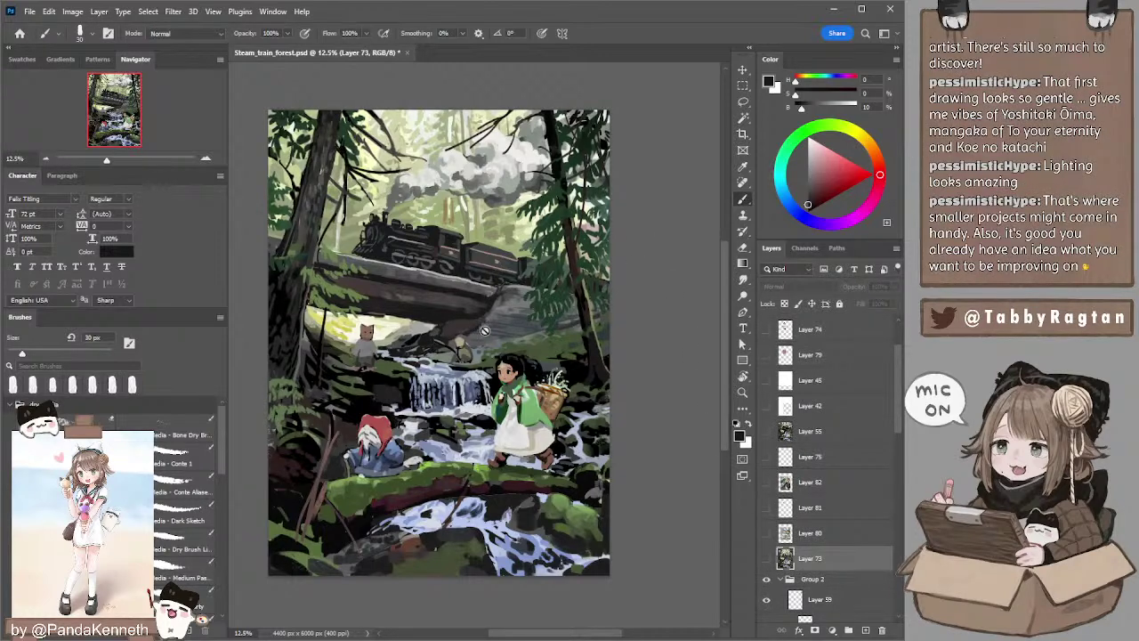
left_click(526, 372, "ctrl")
left_click_drag(596, 334, 611, 302)
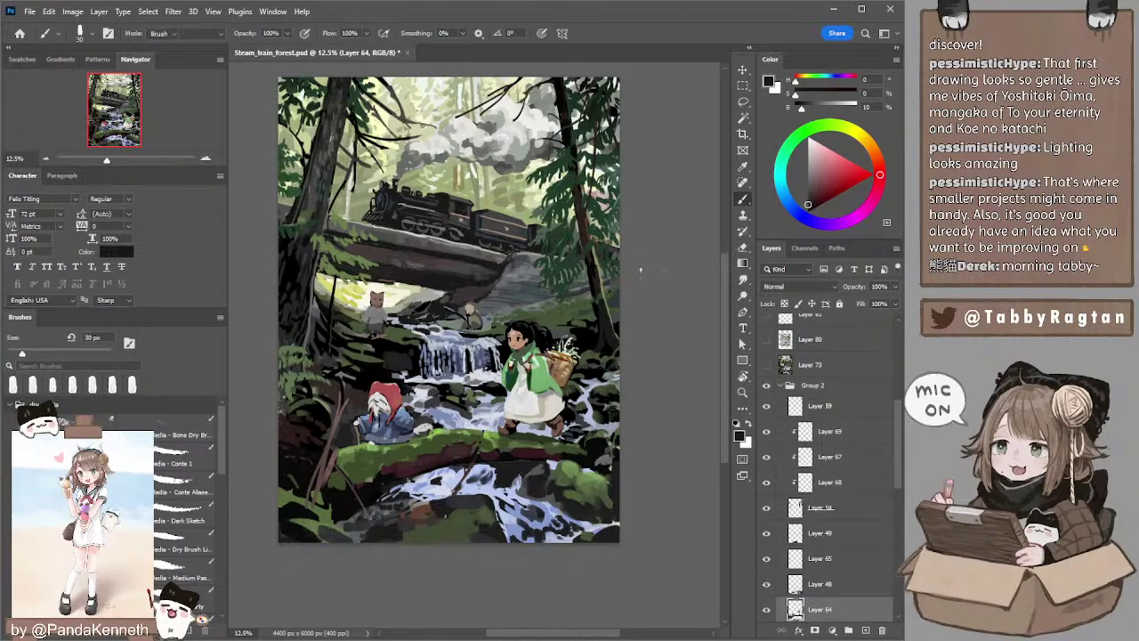
- Make the foliage's Layer 54 active and brush dark green, sampled from the fir branches, onto the foliage behind the tender
key("l")
left_click_drag(644, 254, 646, 274)
left_click(565, 257, "ctrl")
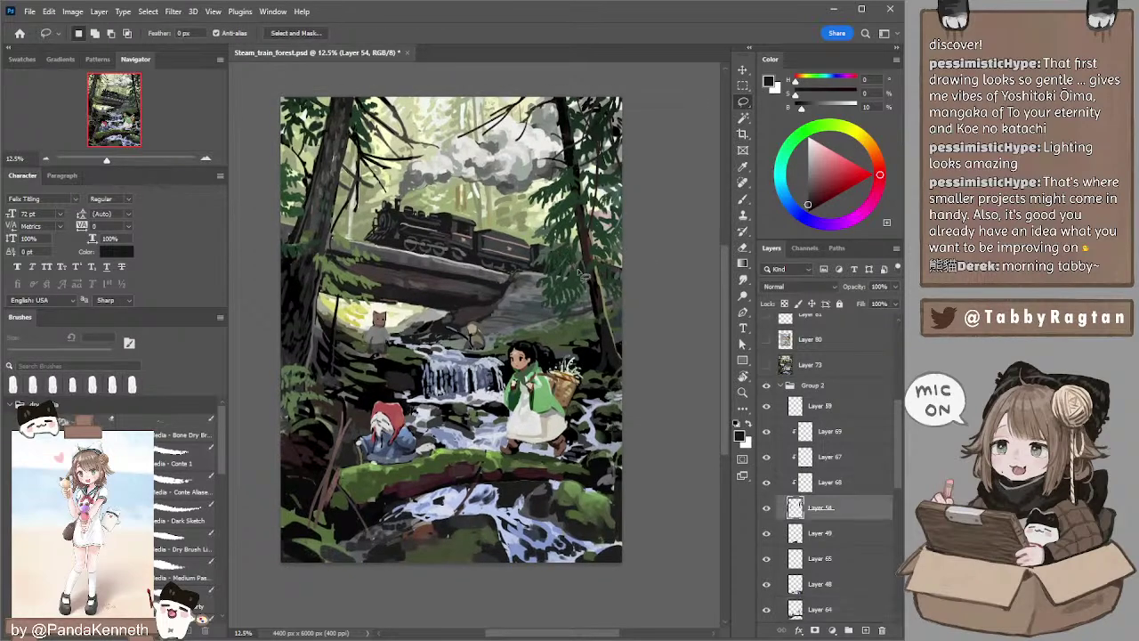
key("b")
left_click(564, 243, "alt")
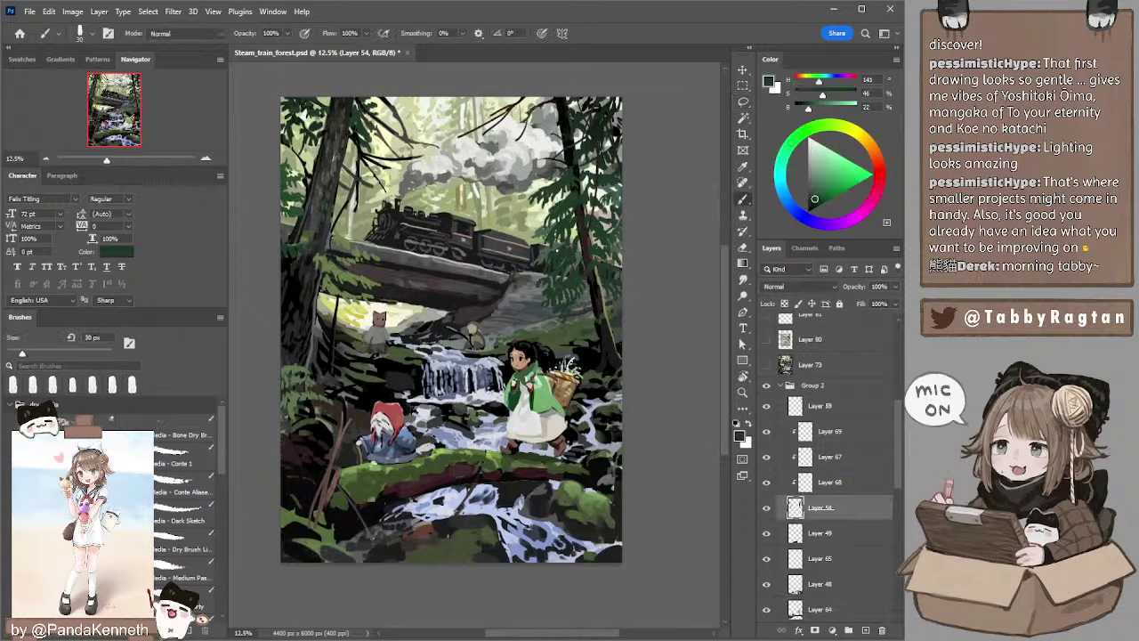
left_click_drag(542, 254, 548, 262)
left_click(539, 274)
left_click(542, 278)
- Make the train's Layer 72 active, picked at the locomotive, and sample its near-black as the foreground colour
left_click(547, 290, "ctrl")
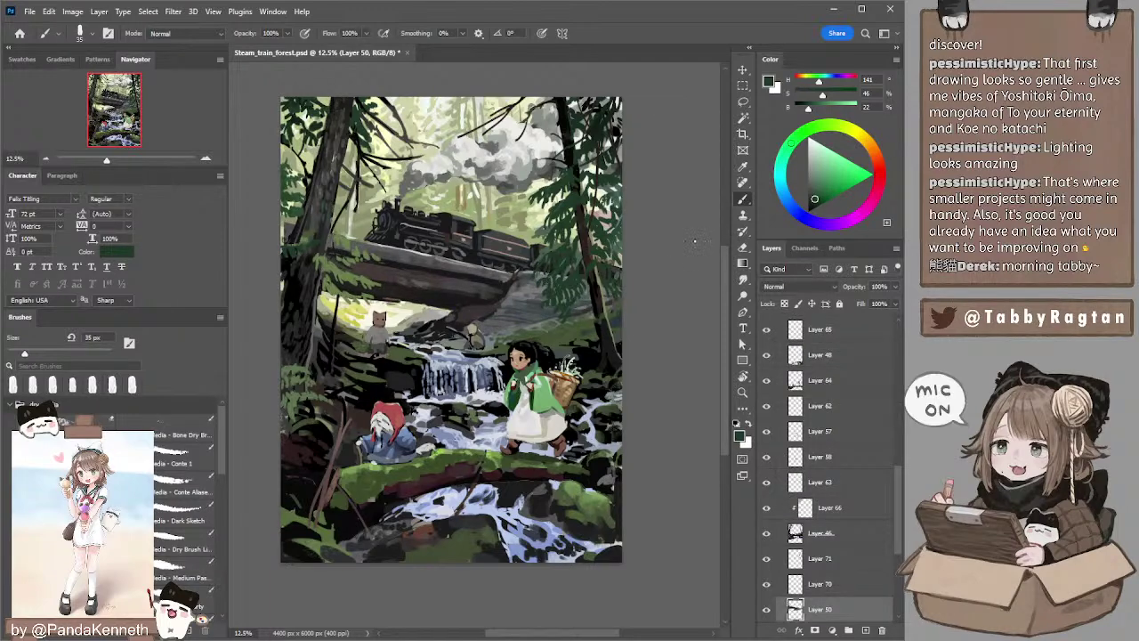
left_click(545, 290, "ctrl")
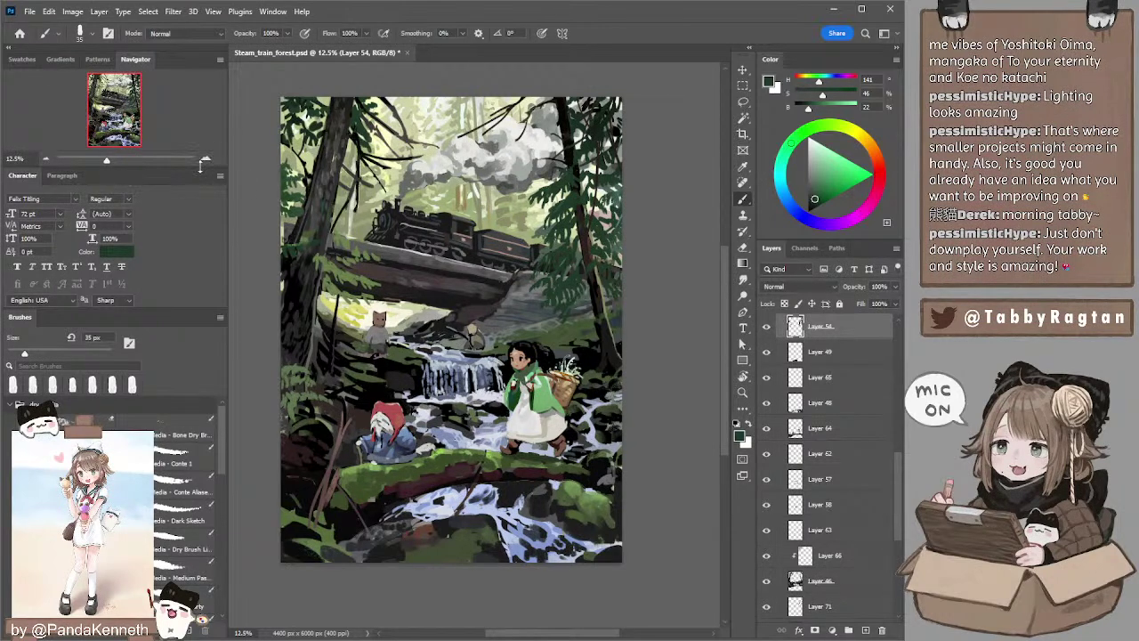
left_click(388, 236, "ctrl")
left_click(384, 232, "alt")
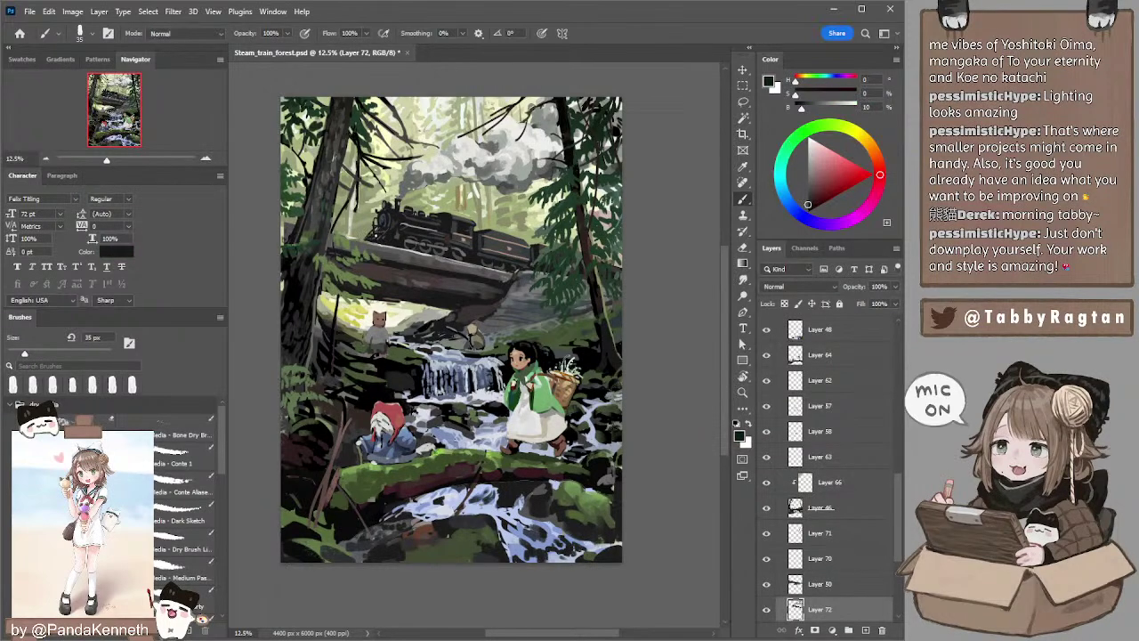
- Refine the tender's front edge on Layer 72, alternating the Eraser at up to 50 px with a 35 px near-black Brush
key("e")
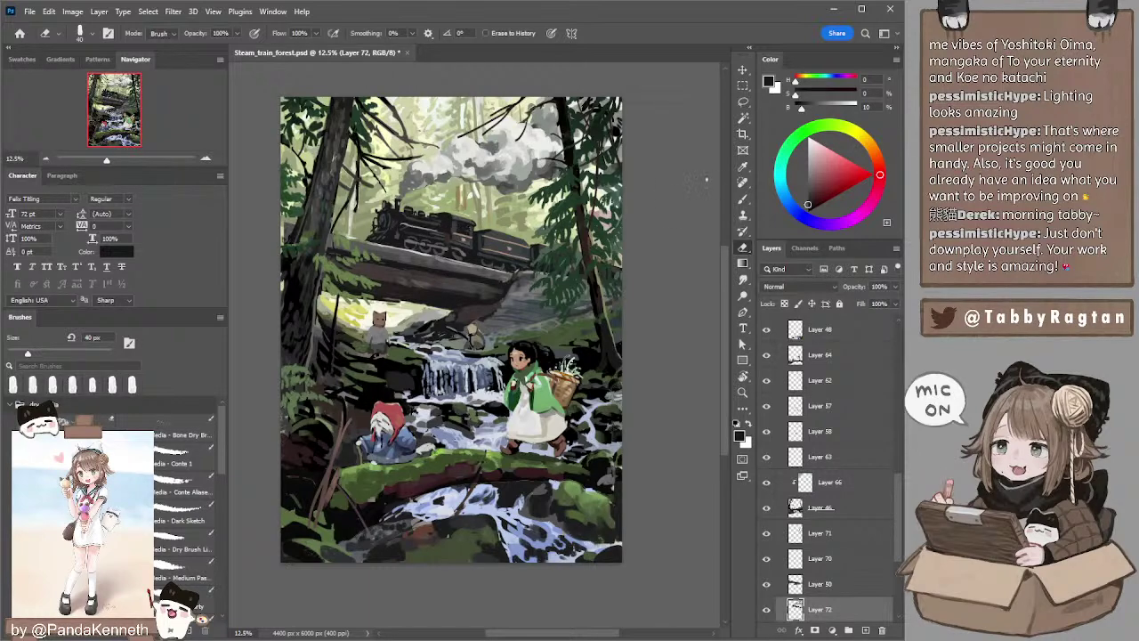
key("b")
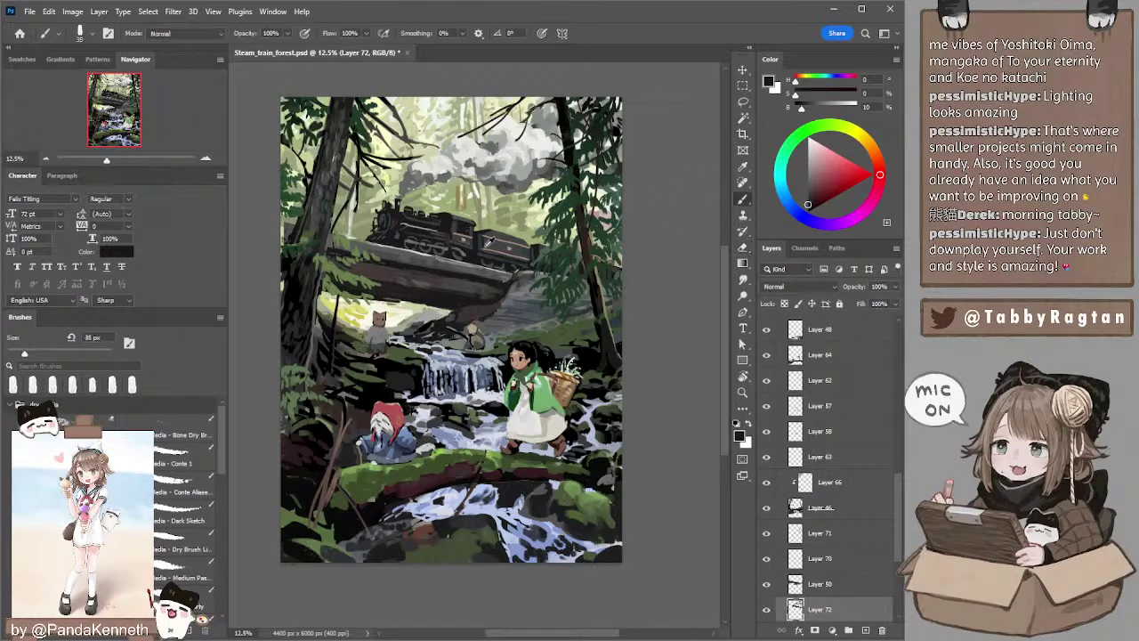
key("e")
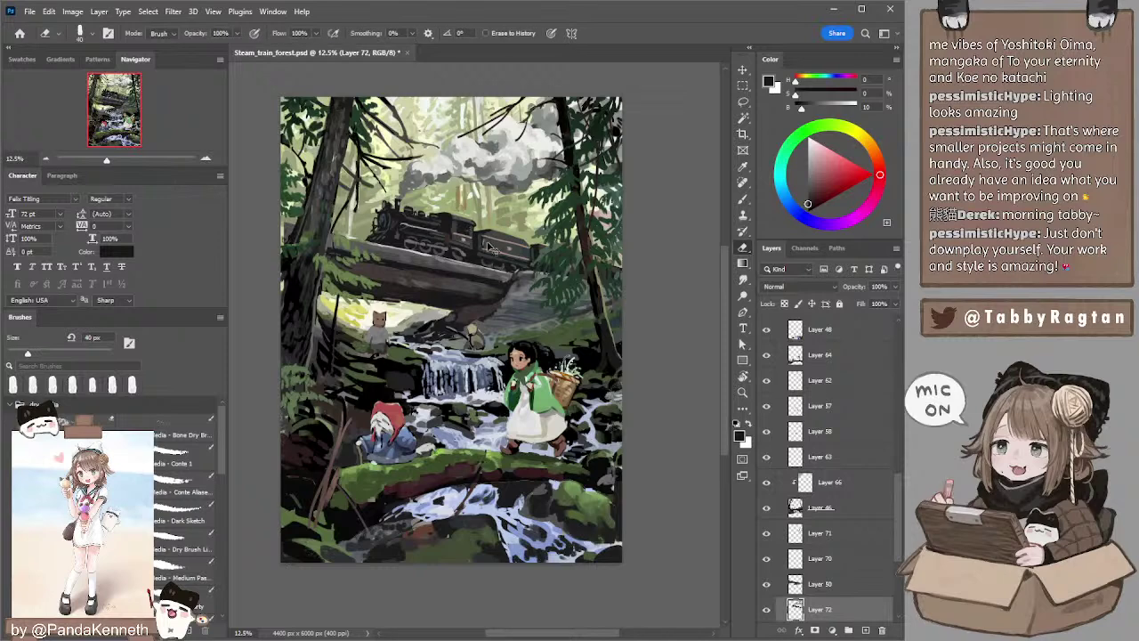
key("b")
left_click(485, 239, "alt")
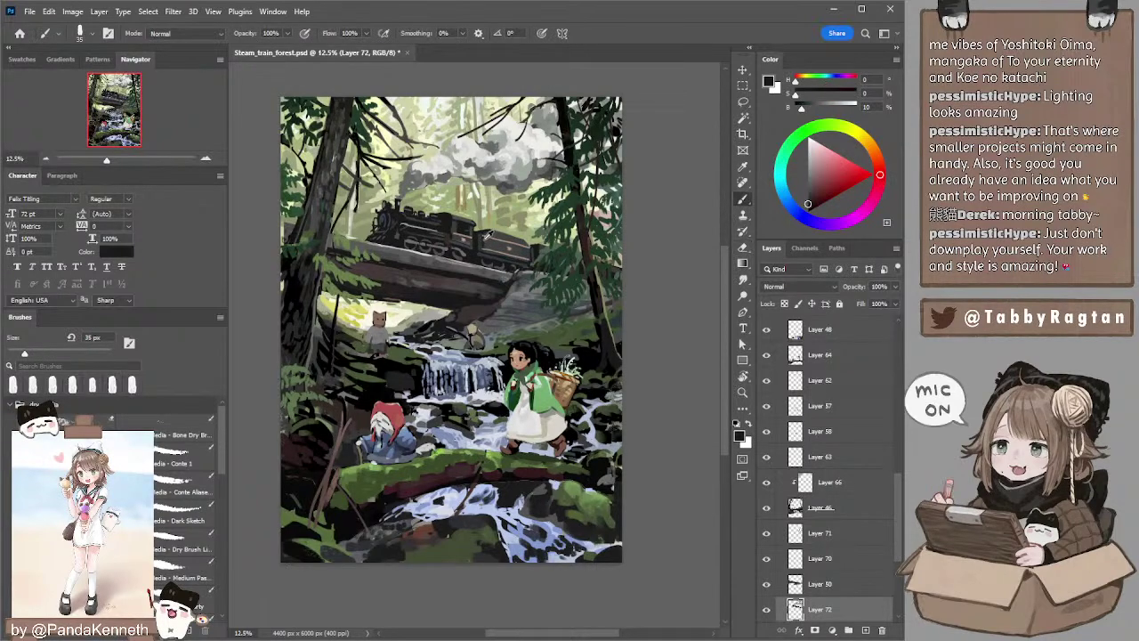
key("e")
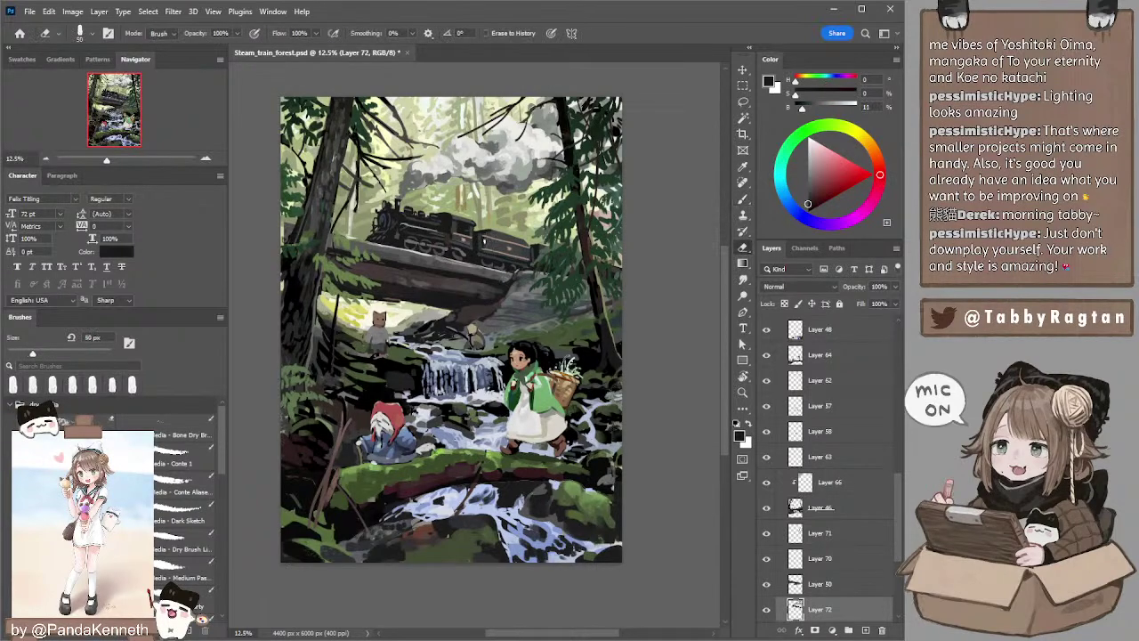
key("b")
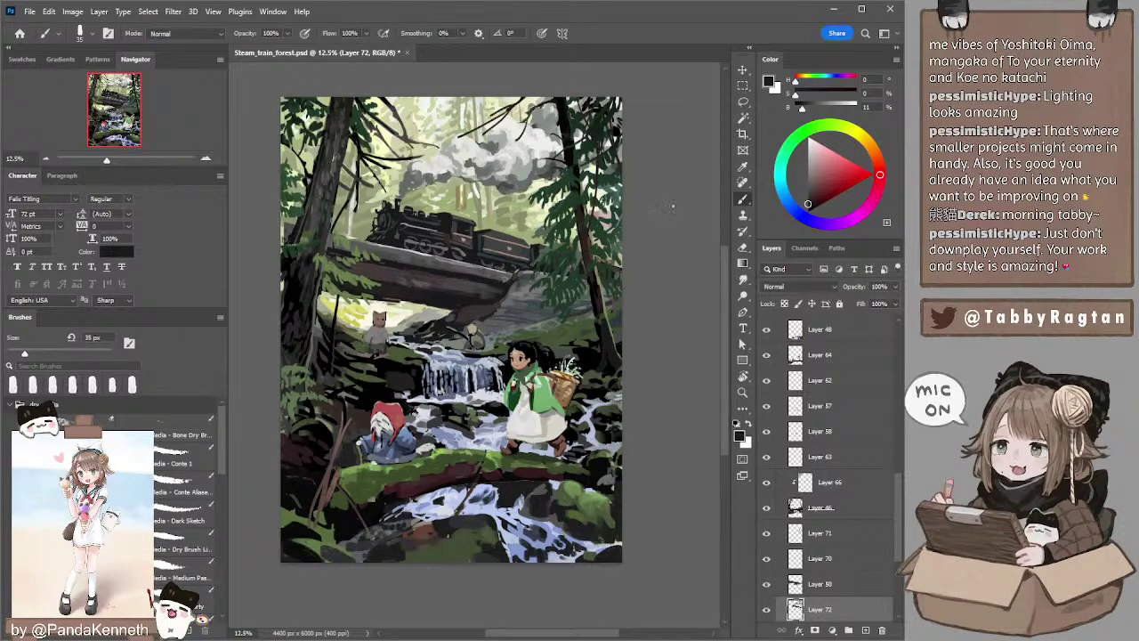
mouse_move(644, 246)
left_mouse_down()
mouse_move(646, 229)
mouse_move(655, 252)
left_mouse_up()
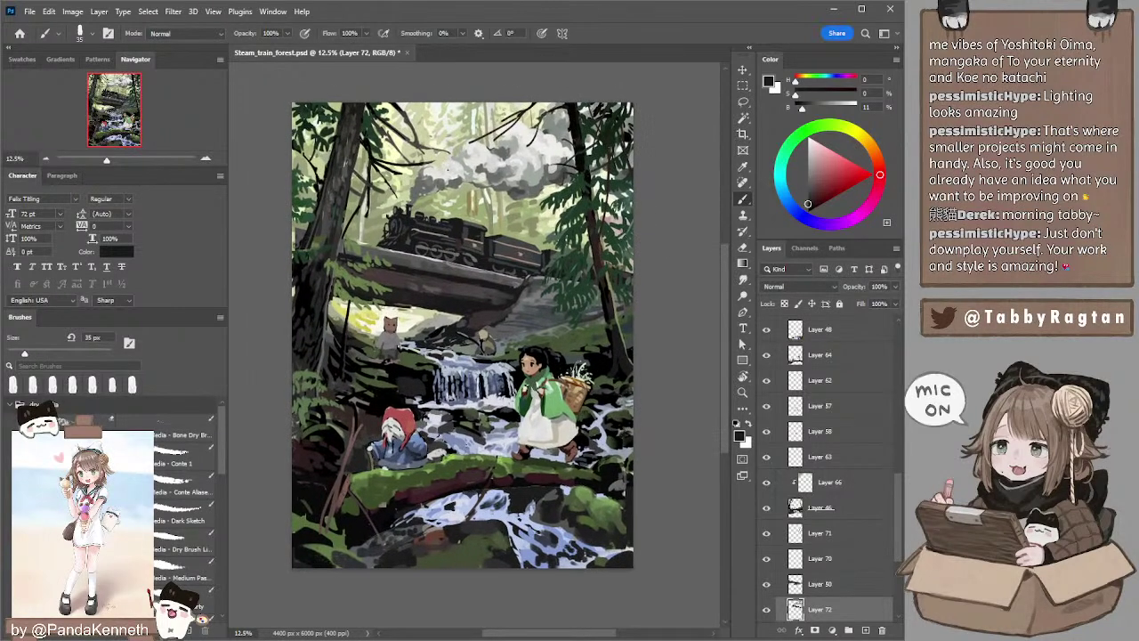
left_click(423, 114, "ctrl")
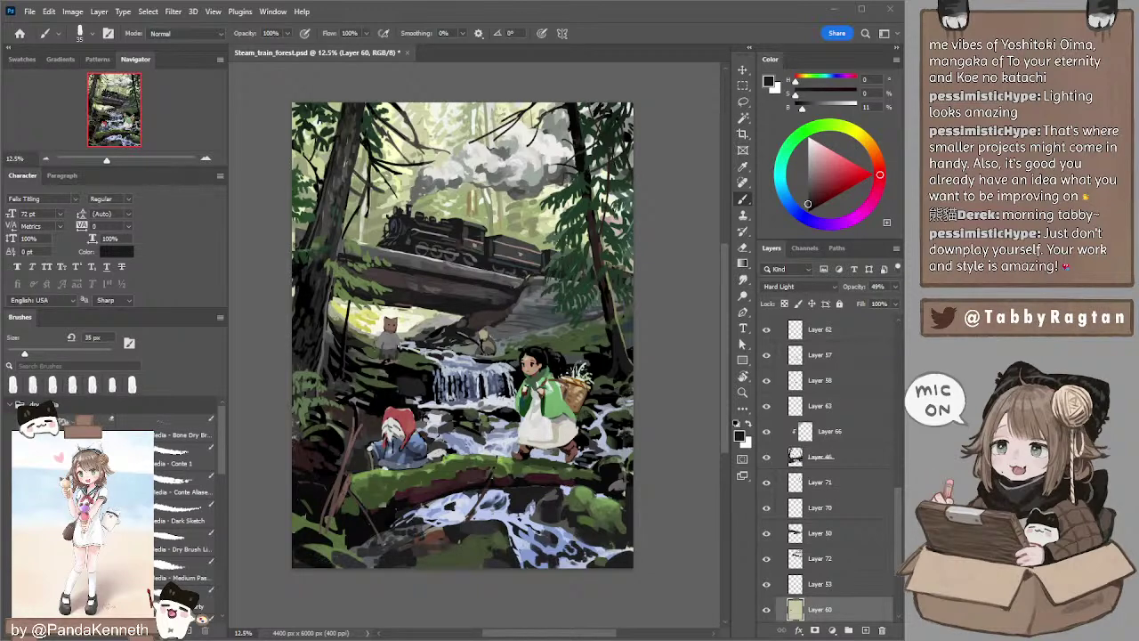
left_click(673, 178)
left_click(514, 242, "ctrl")
- Clean up the tender's upper edge with the 50 px Eraser and the 35 px Brush, using dark colour sampled beside the cab
key("e")
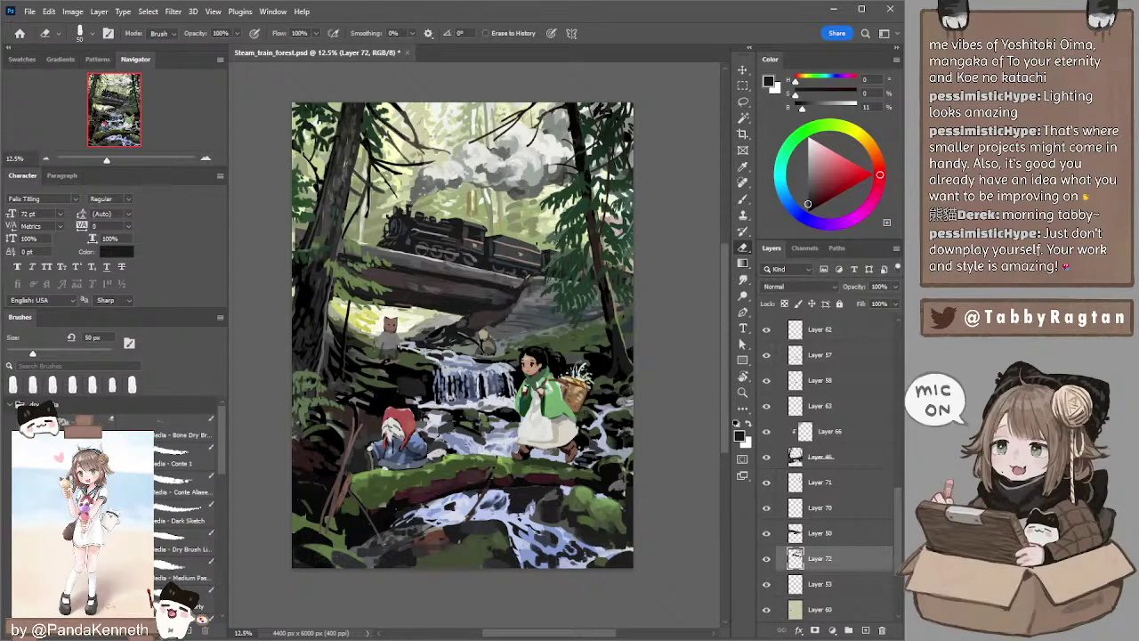
key("b")
left_click(505, 229, "alt")
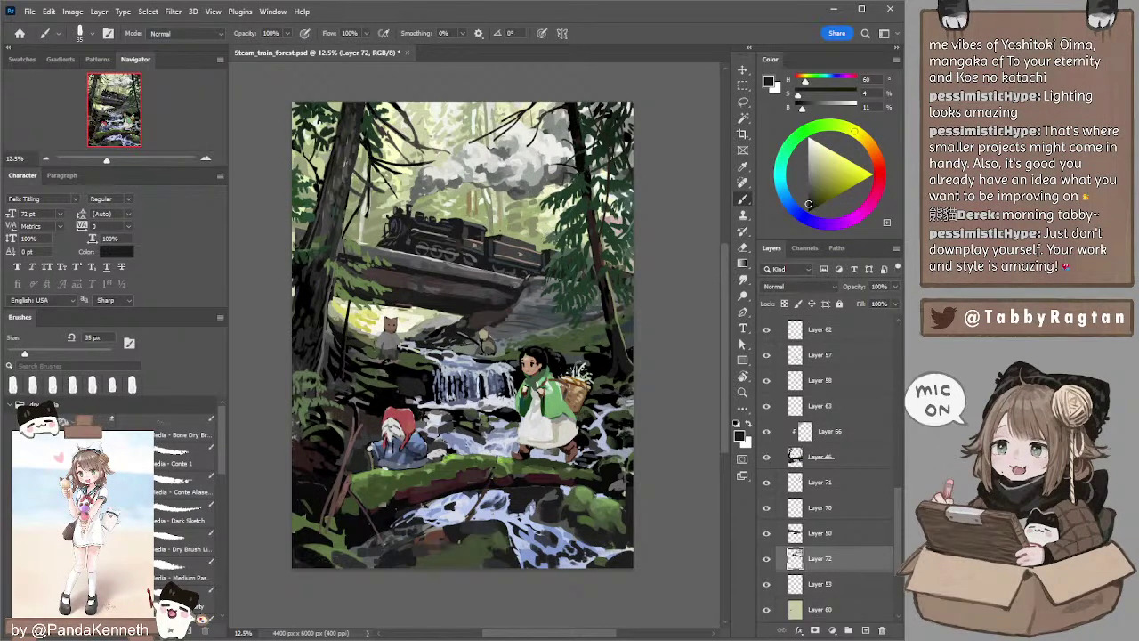
key("e")
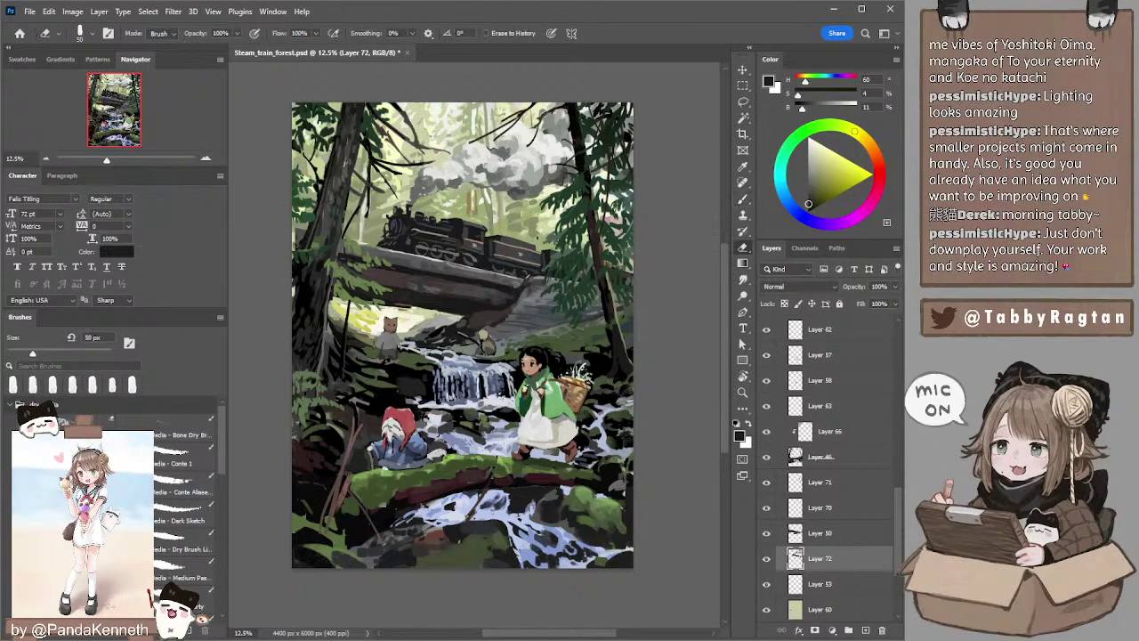
key("b")
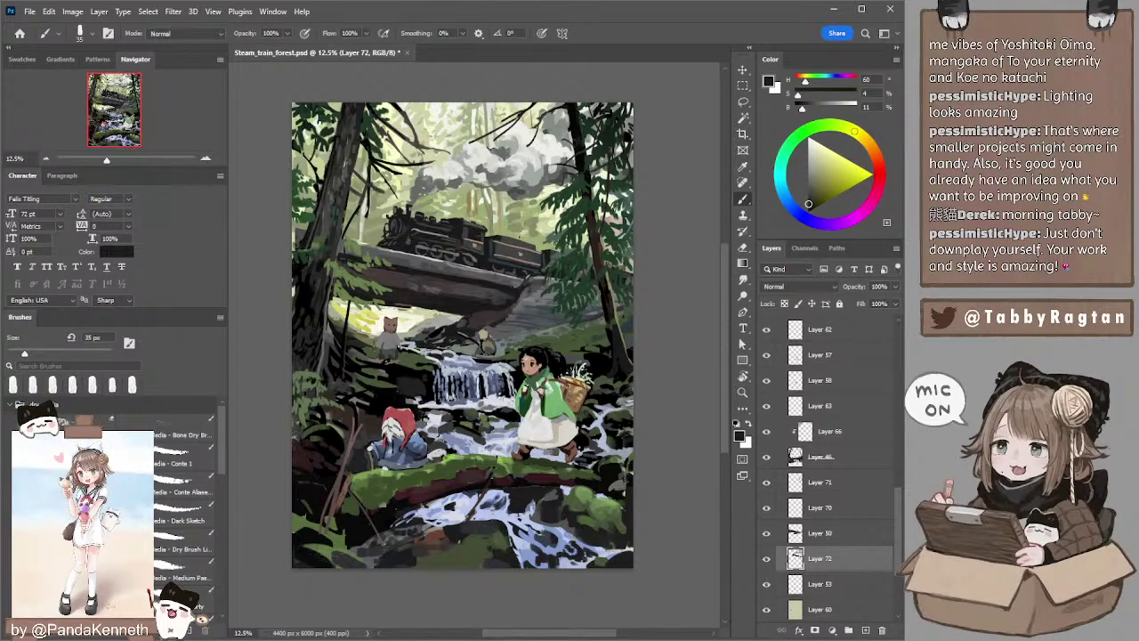
- Retouch the tender and cab on Layer 72, alternating the 50 px Eraser and 35 px Brush and sampling near-black from the cab
key("e")
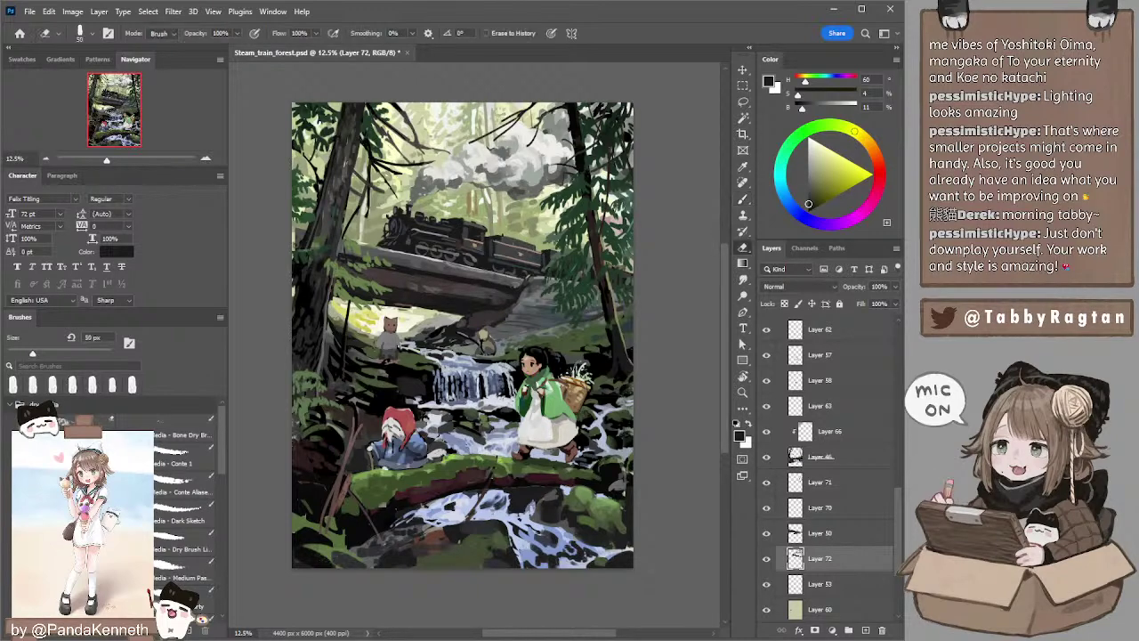
left_click_drag(554, 220, 545, 211)
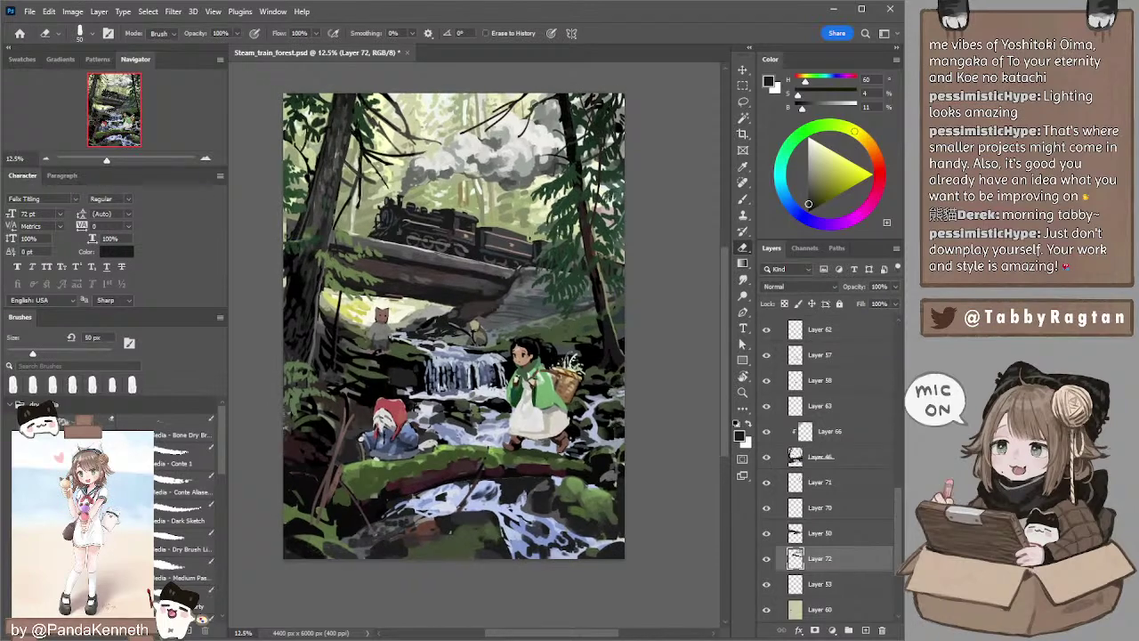
key("b")
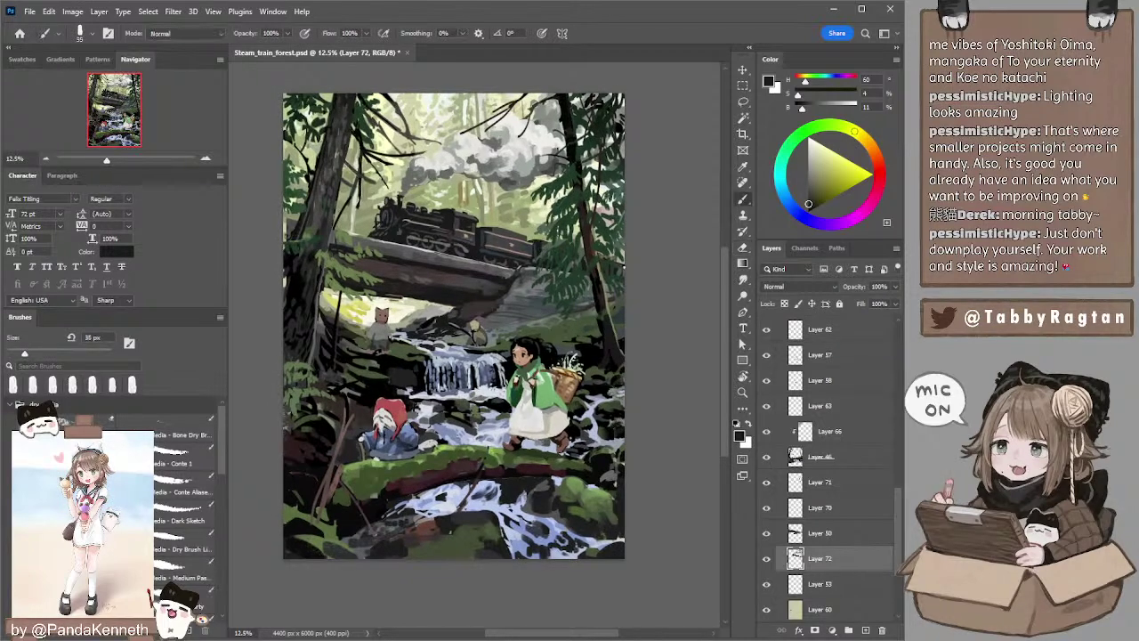
key("e")
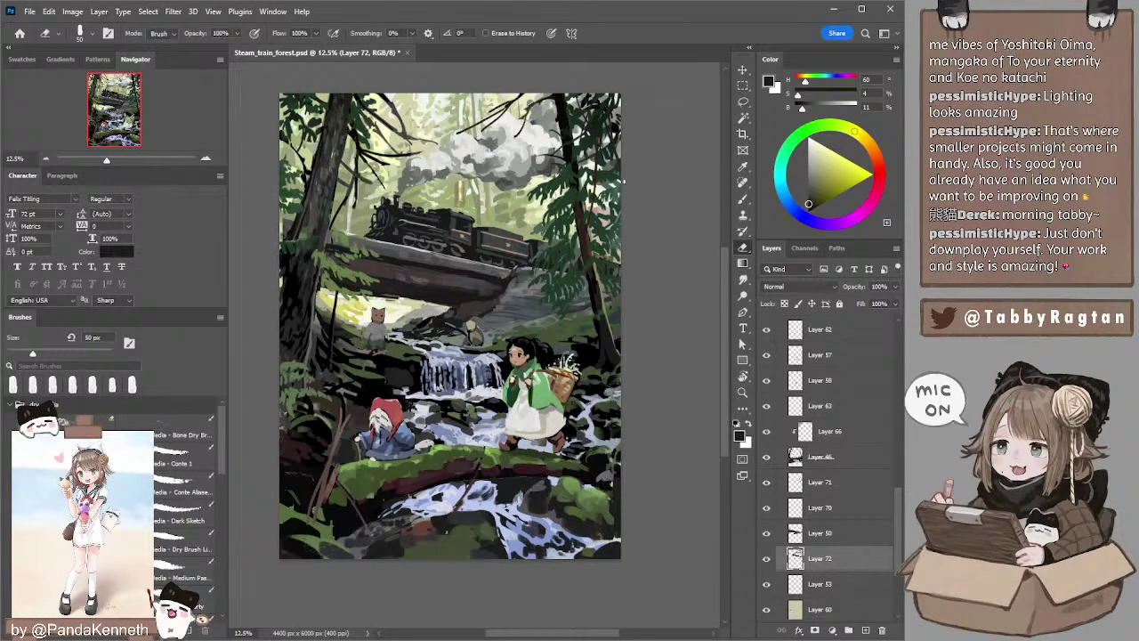
key("l")
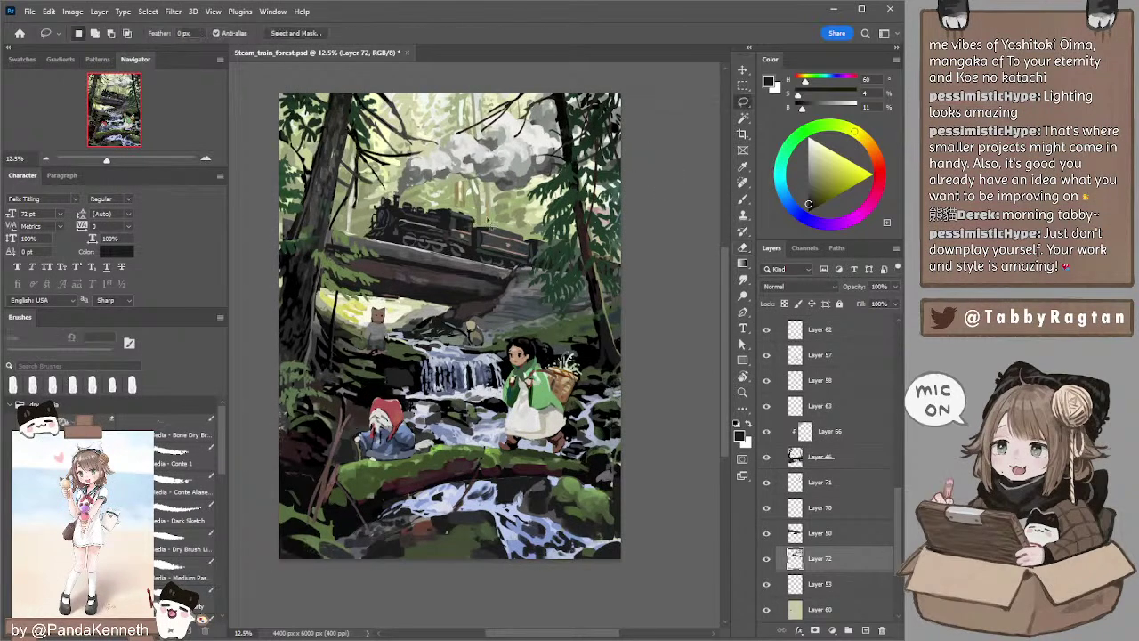
key("b")
left_click(460, 220, "alt")
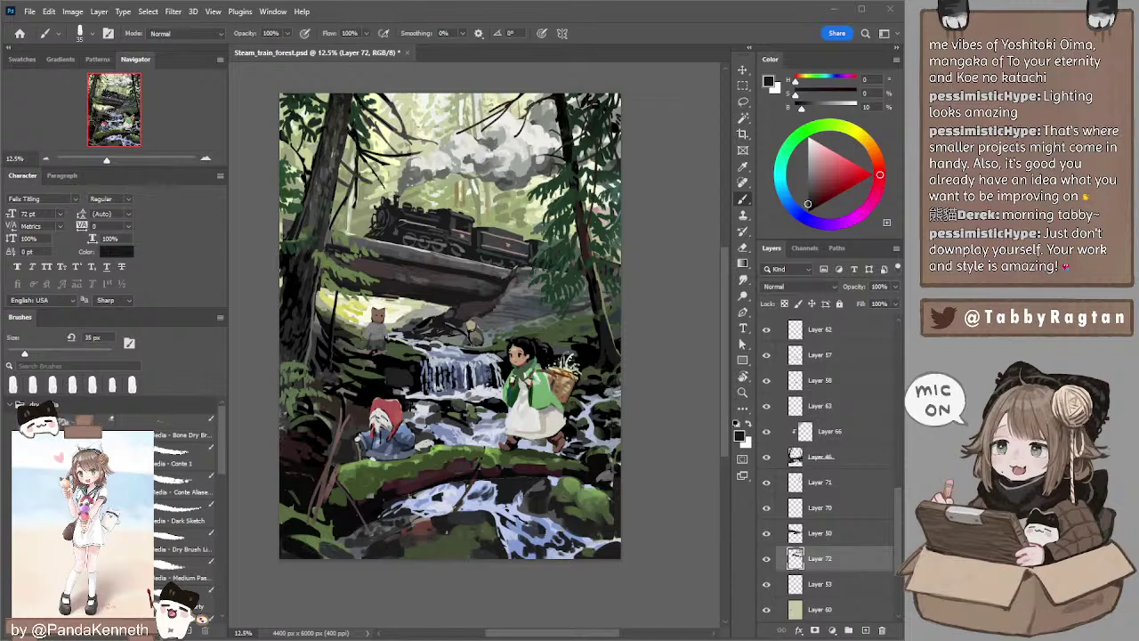
- Lasso the locomotive, distort it to about 94.6% width and 109.8% height, and brush near-black along its front base
key("l")
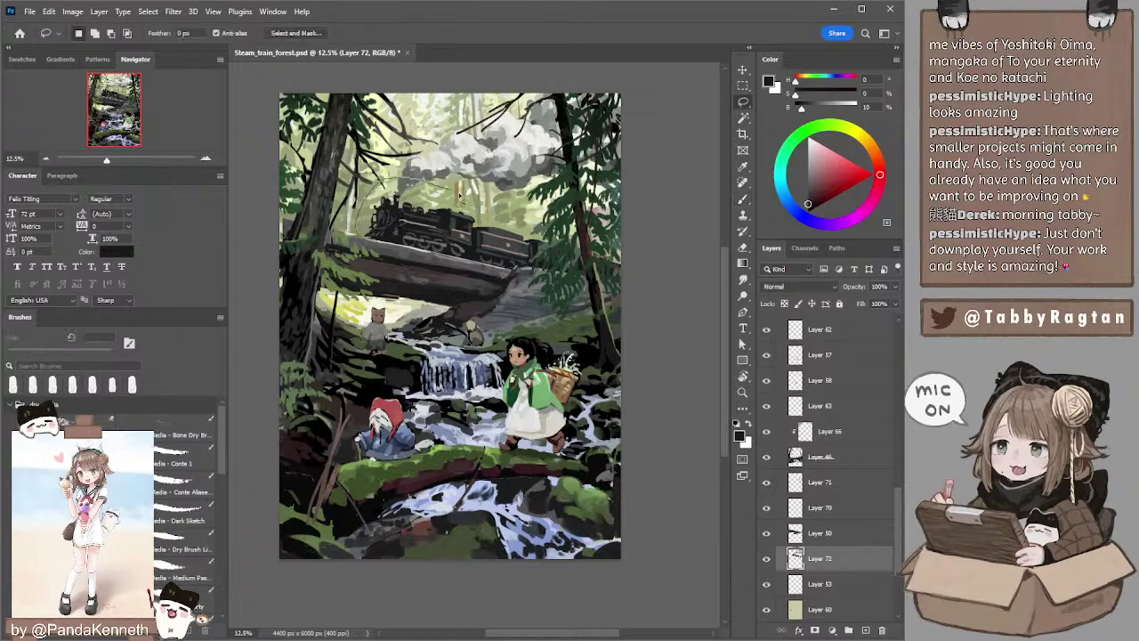
mouse_move(370, 240)
left_mouse_down()
mouse_move(440, 90)
mouse_move(596, 80)
mouse_move(680, 149)
mouse_move(649, 224)
mouse_move(501, 212)
mouse_move(481, 219)
mouse_move(477, 260)
left_mouse_up()
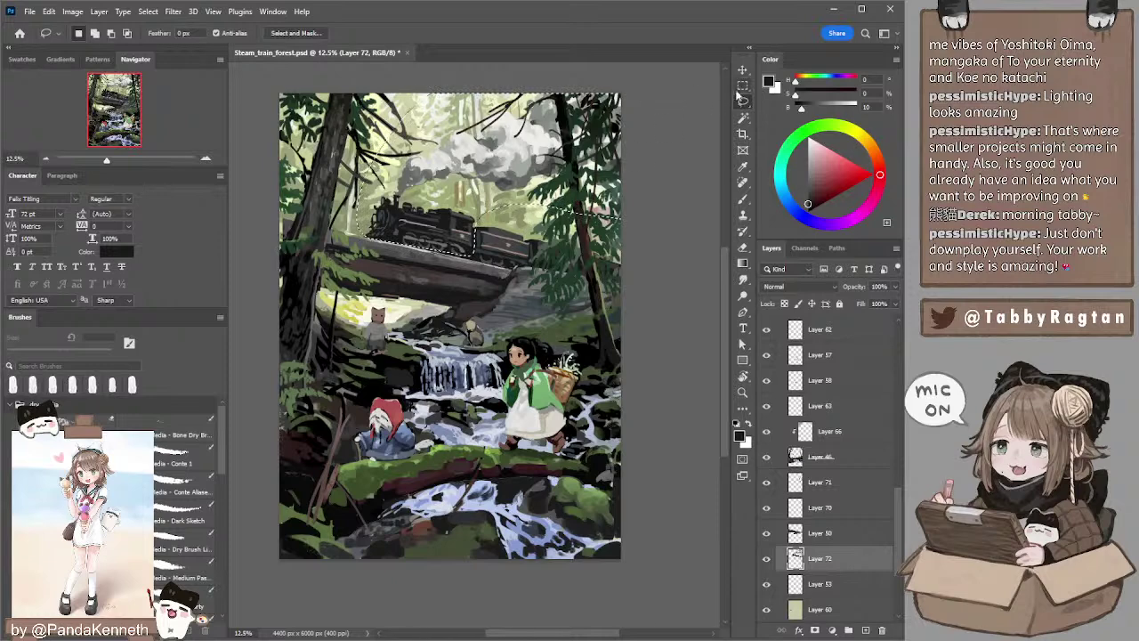
key("v")
key("ctrl+t")
left_click_drag(356, 92, 364, 83)
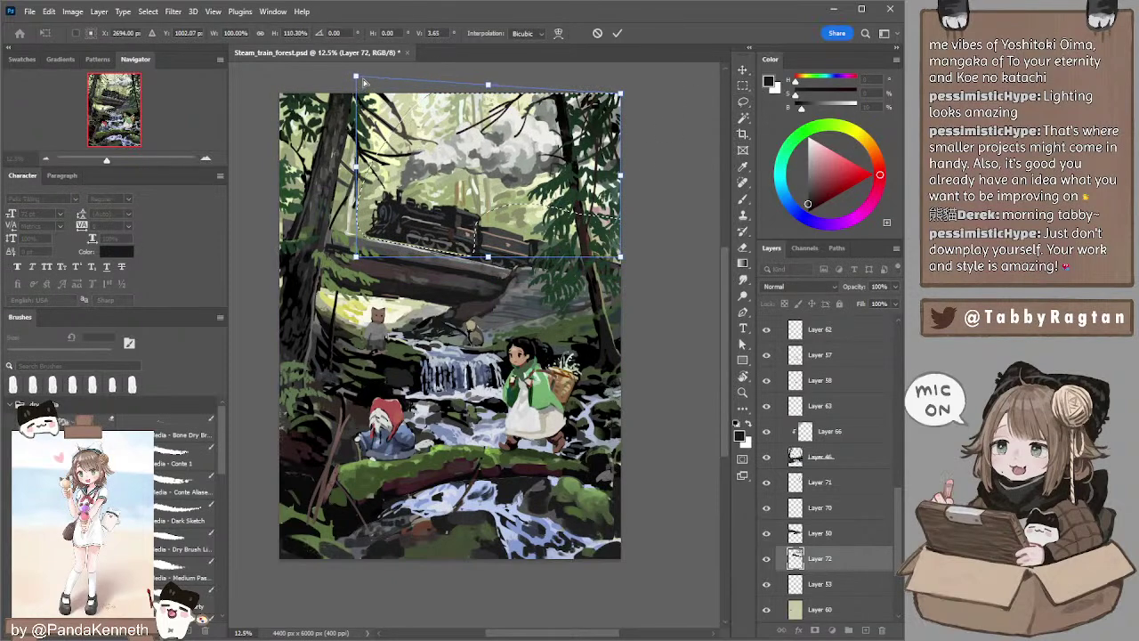
left_click_drag(620, 94, 610, 97)
left_click_drag(620, 256, 613, 256)
left_click_drag(612, 179, 605, 185)
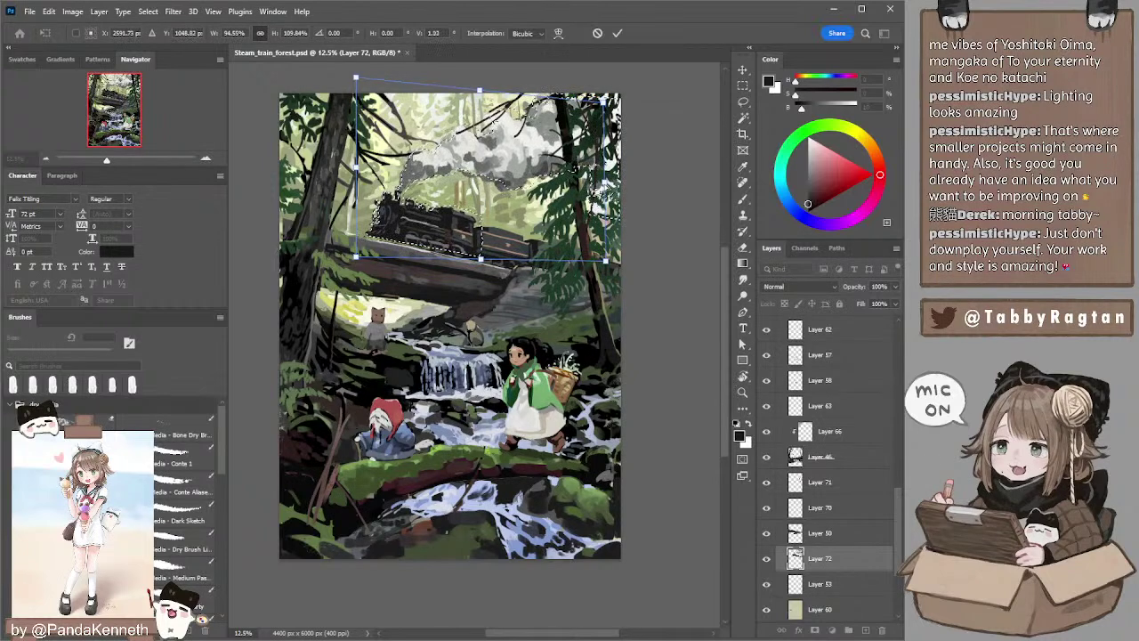
key("Return")
key("l")
key("ctrl+d")
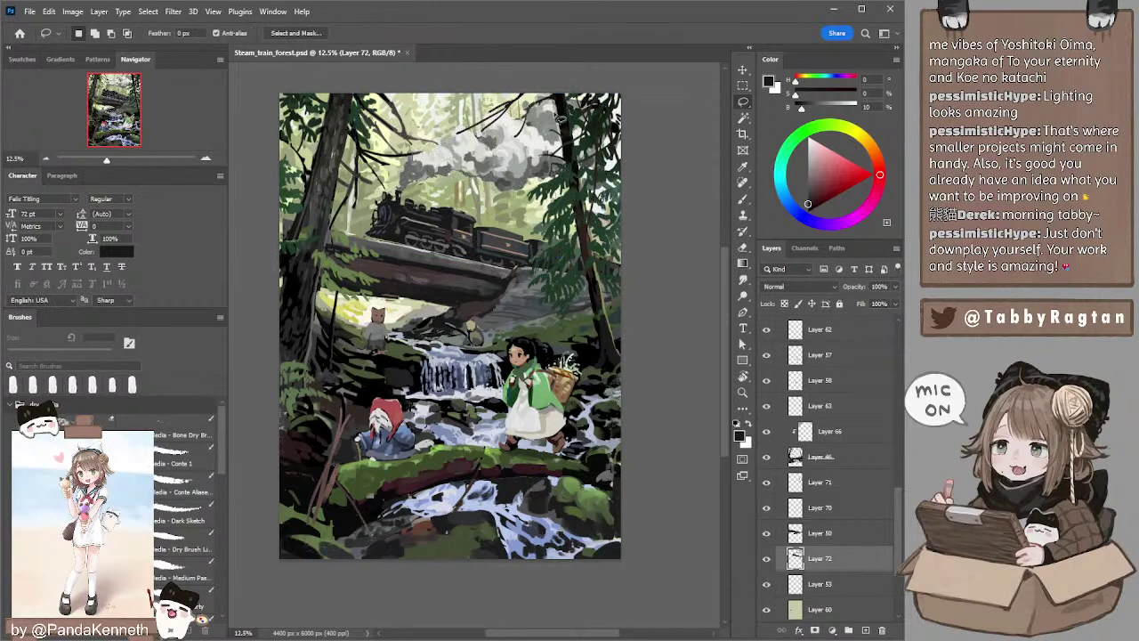
key("b")
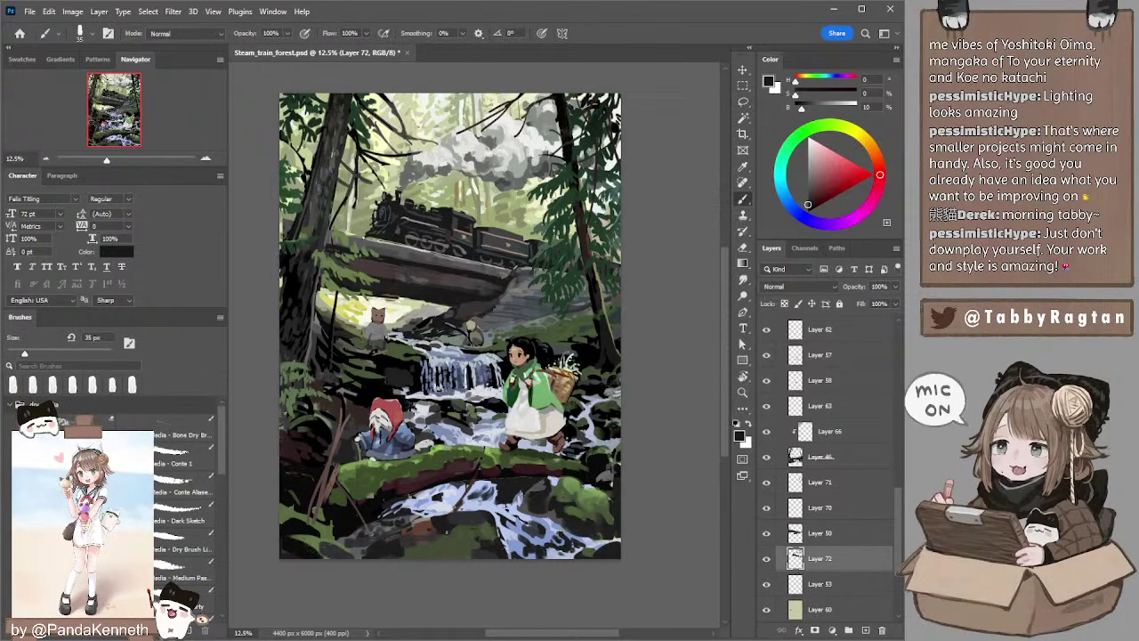
left_click_drag(365, 237, 380, 238)
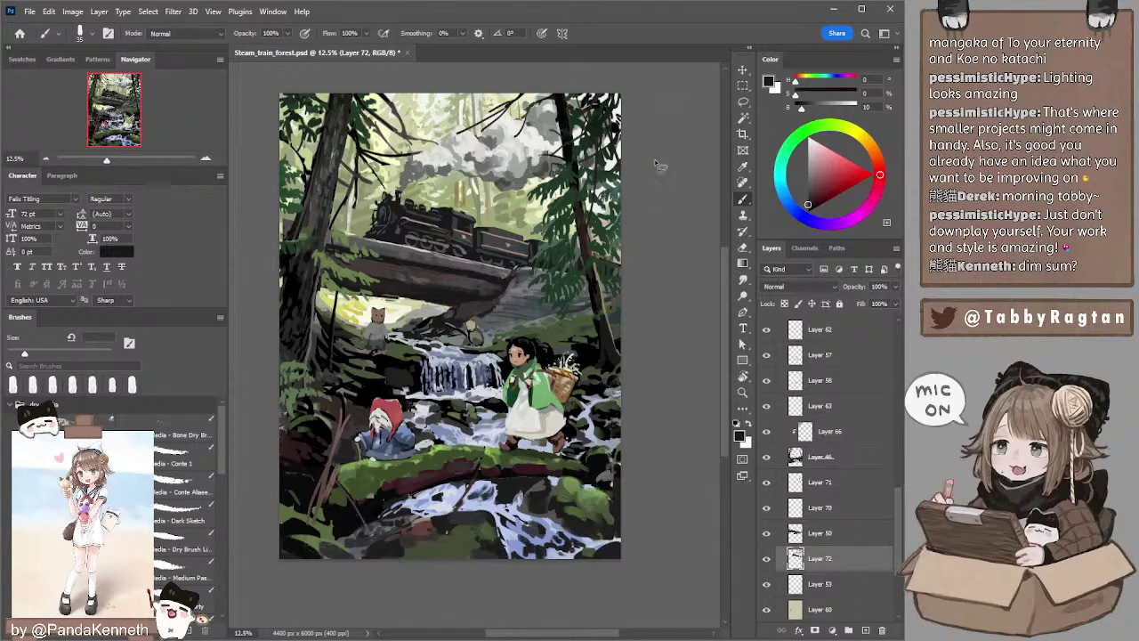
- Lasso the whole train above the bridge, skew it horizontally by about -0.77°, and clear the selection
key("l")
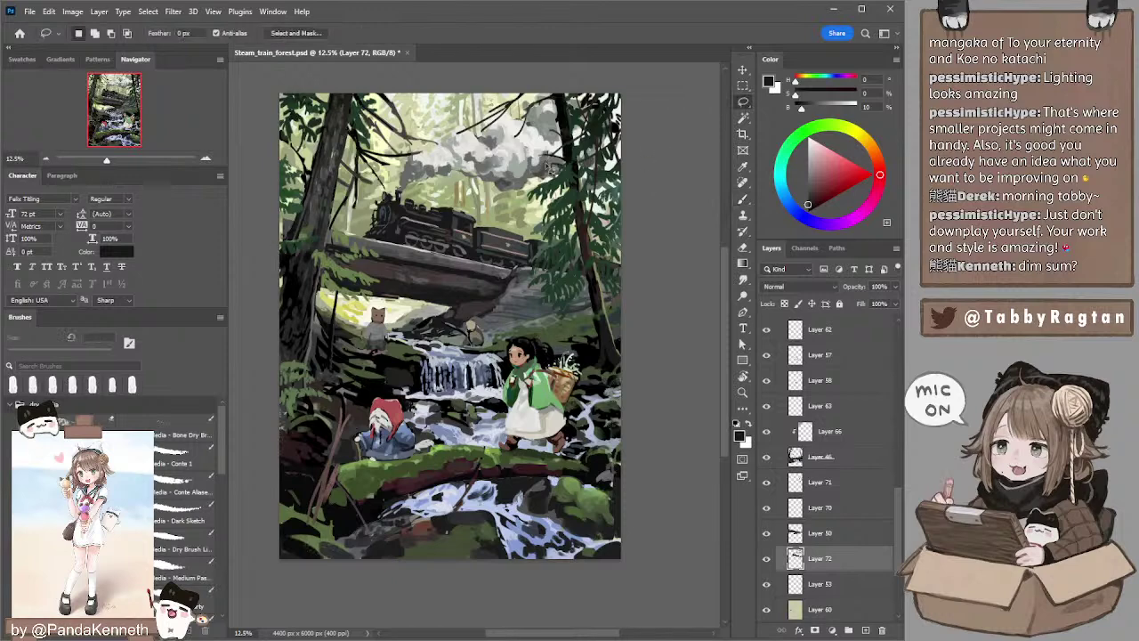
left_click_drag(645, 139, 637, 139)
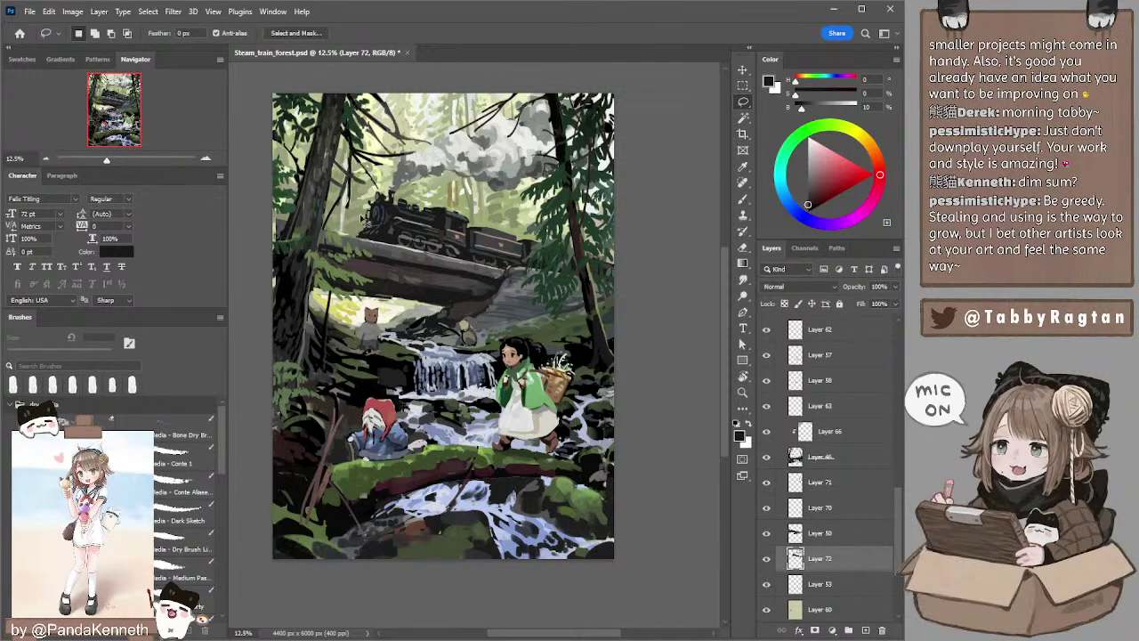
mouse_move(358, 240)
left_mouse_down()
mouse_move(388, 146)
mouse_move(472, 88)
mouse_move(619, 81)
mouse_move(648, 110)
mouse_move(653, 182)
mouse_move(629, 286)
mouse_move(356, 240)
mouse_move(366, 247)
mouse_move(412, 105)
mouse_move(435, 93)
mouse_move(517, 185)
mouse_move(540, 231)
mouse_move(510, 276)
left_mouse_up()
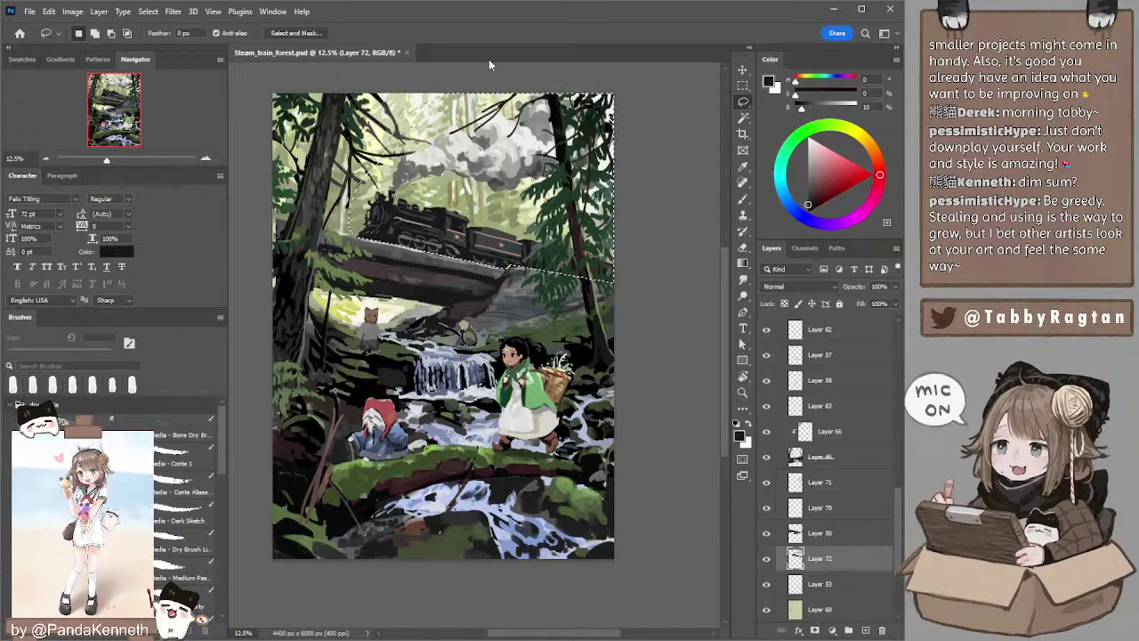
key("v")
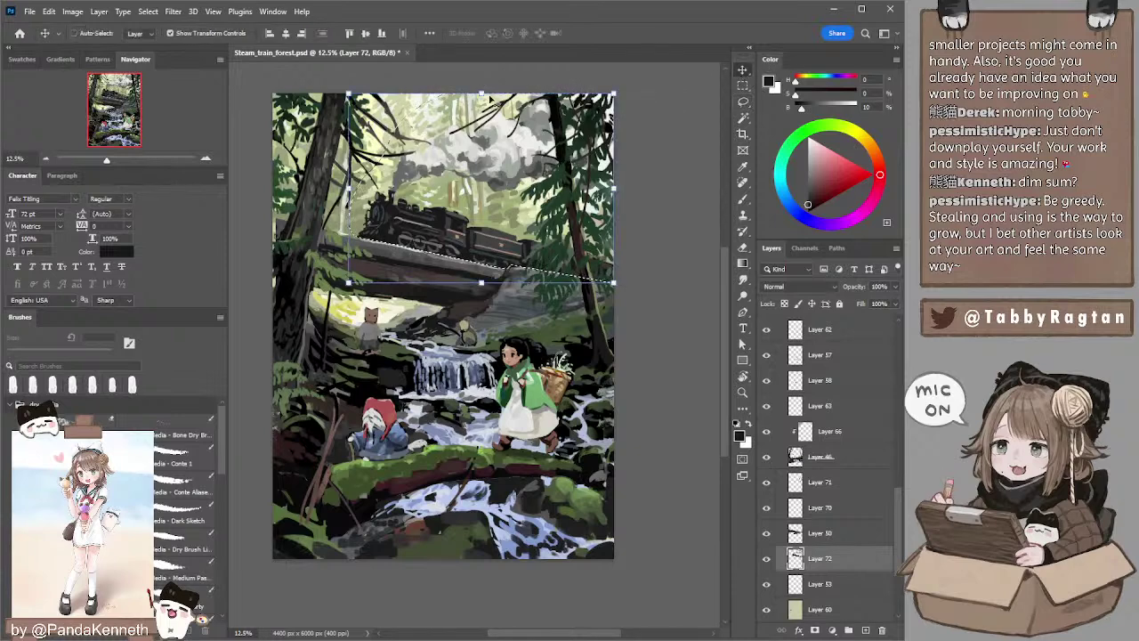
left_click_drag(481, 92, 484, 92)
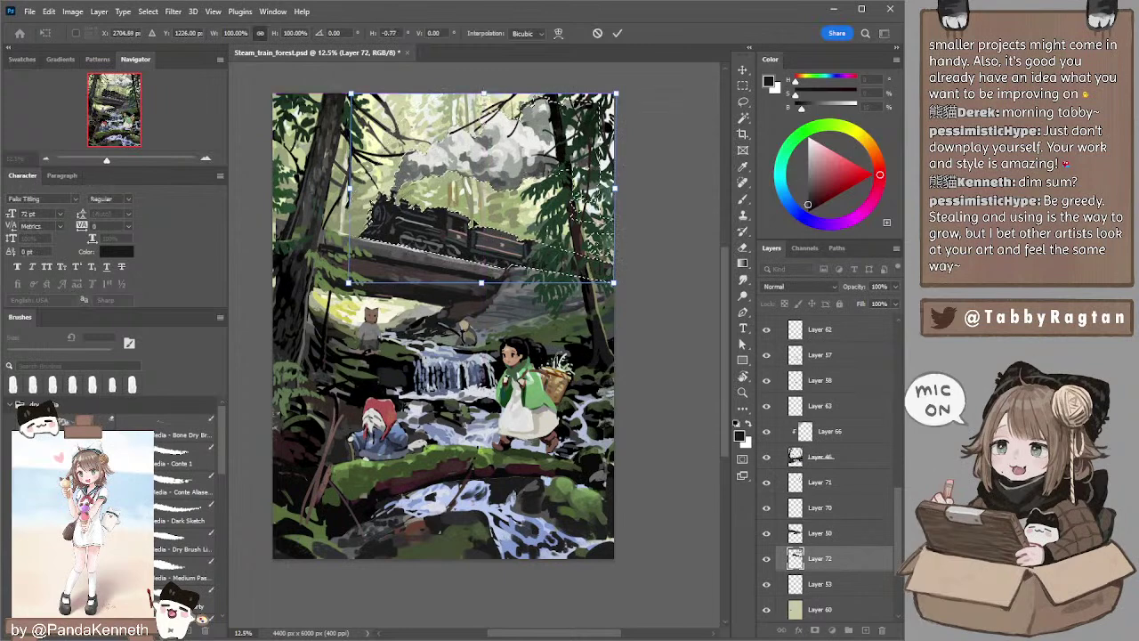
key("Return")
key("l")
key("ctrl+d")
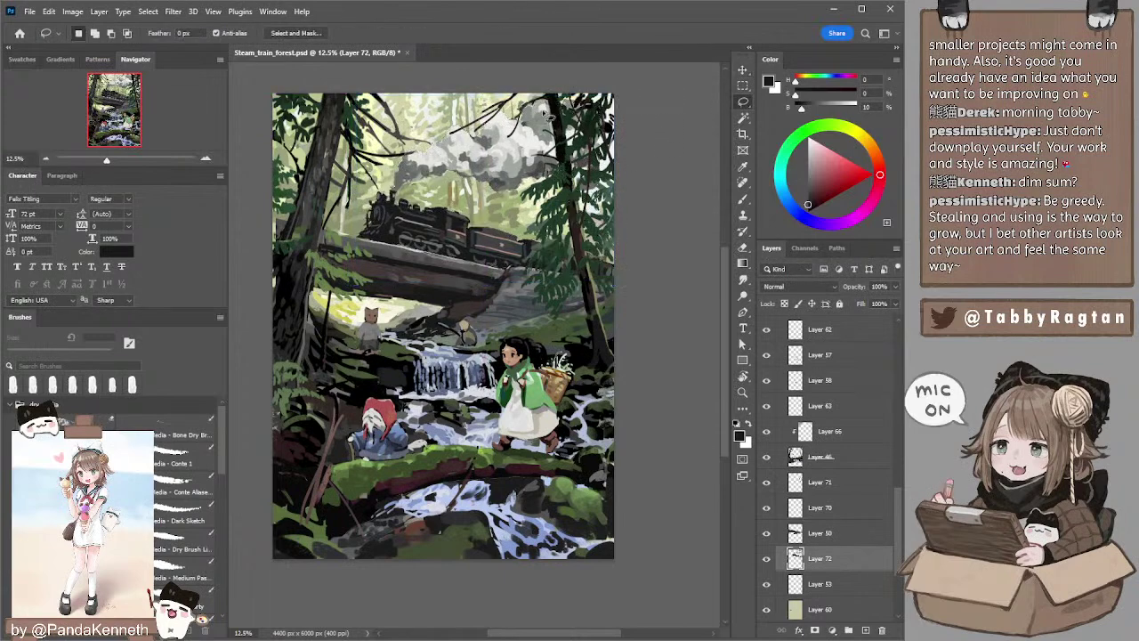
- Enlarge the Brush to 300 px and sample grey from the smoke plume, plus a darker grey beside the fir trunk
key("b")
left_click(541, 119, "alt")
key("bracketright")
key("bracketright")
key("bracketright")
key("bracketright")
key("bracketright")
key("bracketright")
key("bracketright")
key("bracketright")
key("bracketright")
key("bracketright")
key("bracketright")
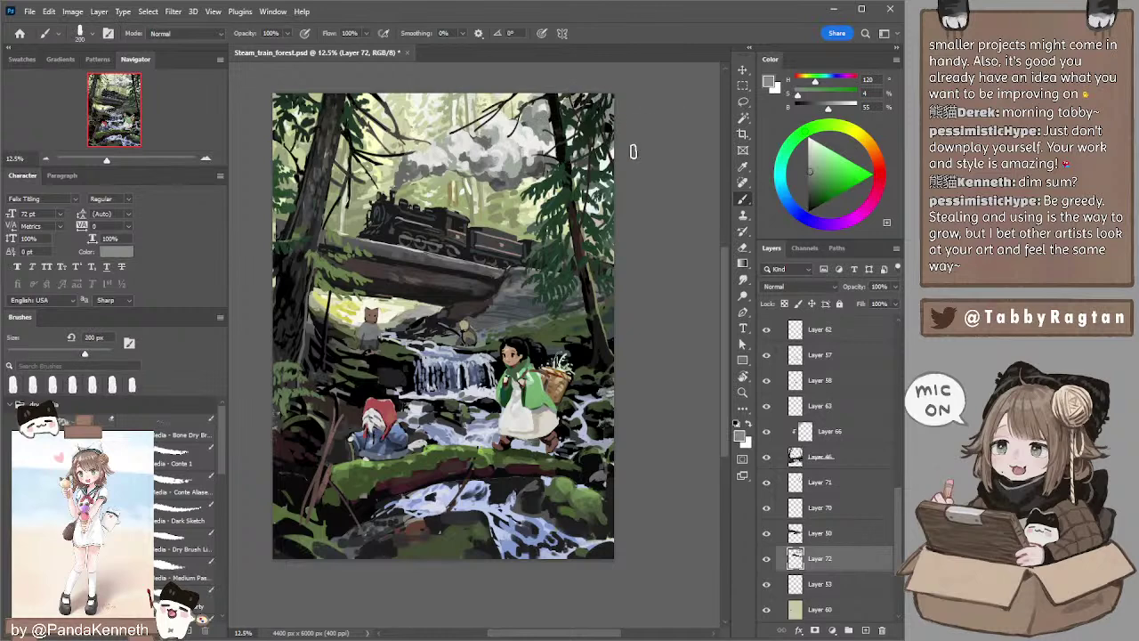
key("bracketright")
key("bracketright")
left_click(594, 161, "alt")
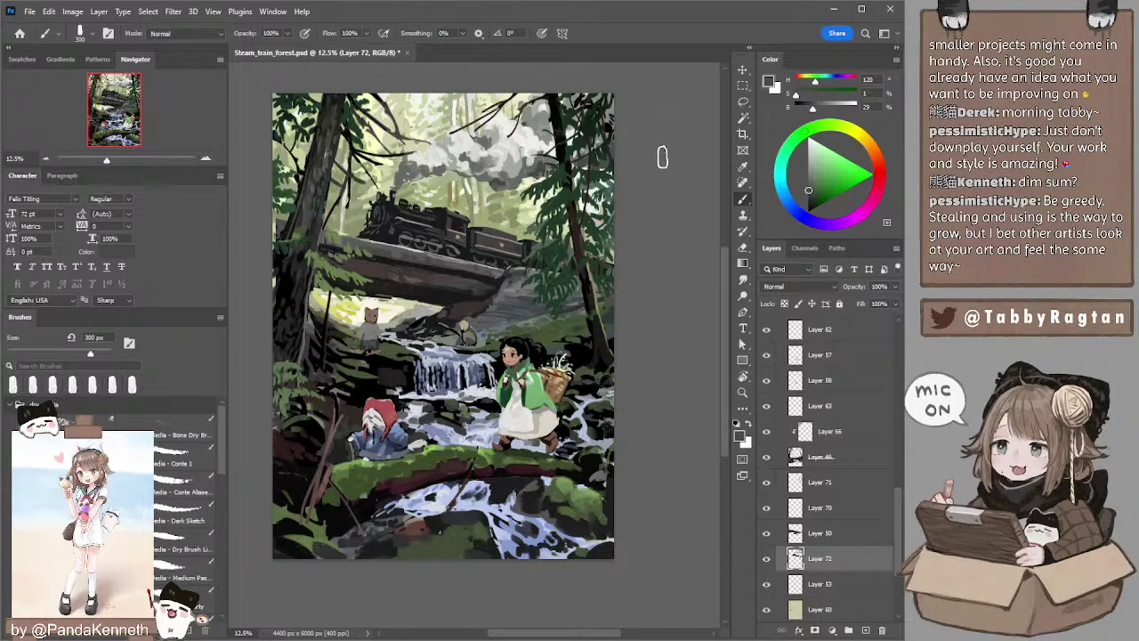
- Sample near-black from the front of the locomotive and reduce the Brush to 70 px for retouching it
left_click_drag(639, 141, 639, 139)
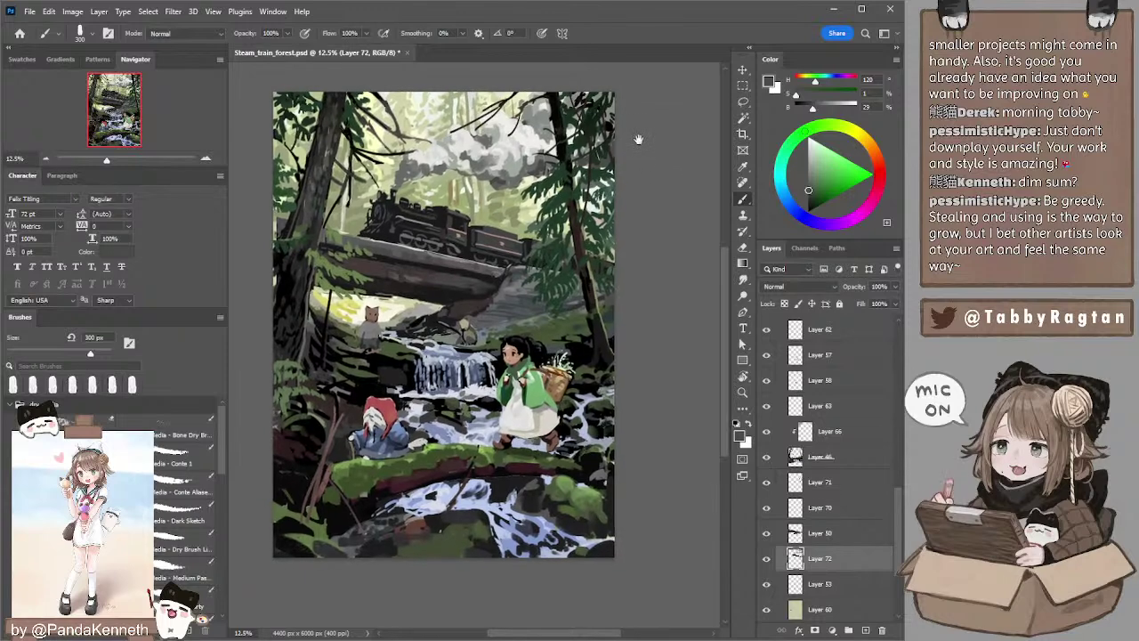
left_click(389, 204, "alt")
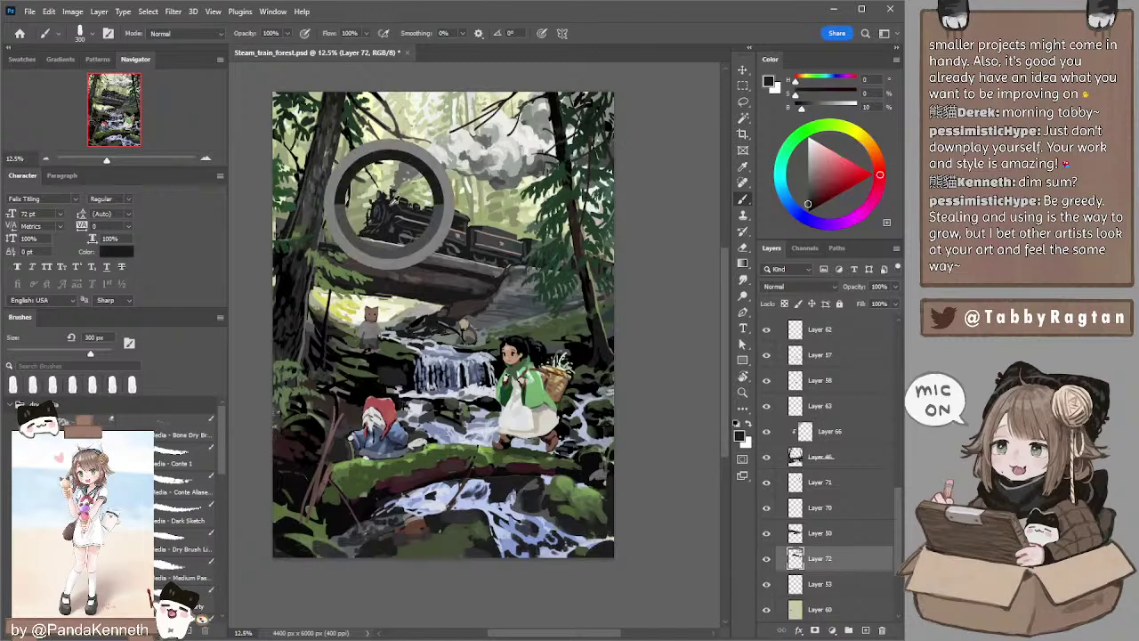
key("[")
key("[")
key("[")
key("[")
key("[")
key("[")
key("[")
key("[")
key("[")
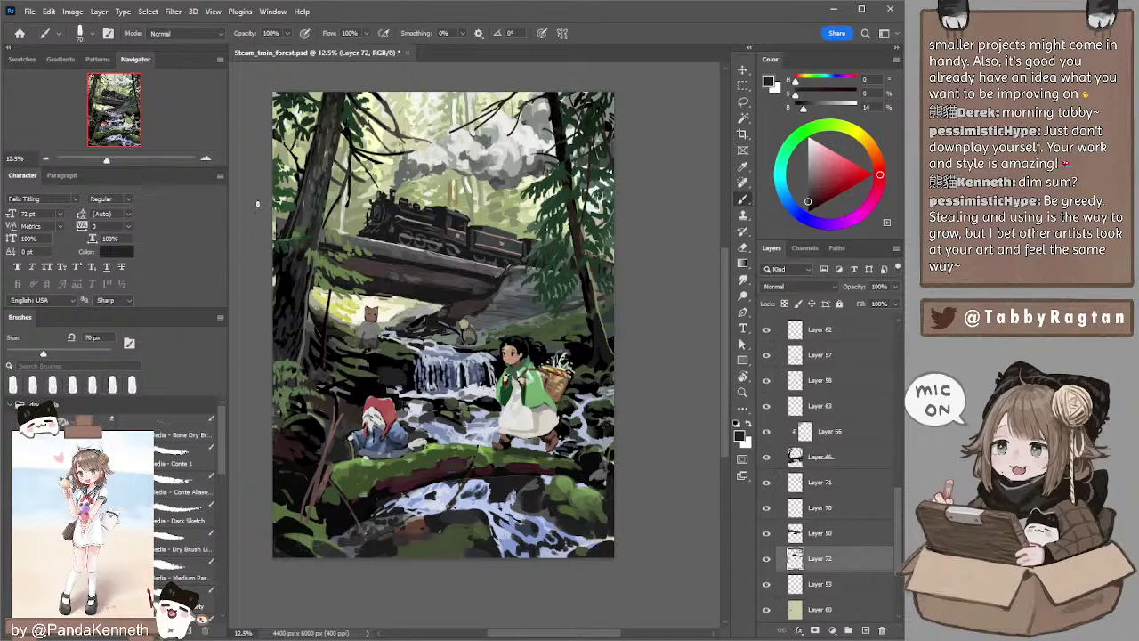
- Touch up the top of the locomotive's boiler in dark grey sampled there, with the Brush at 80 px and 50 px
key("ctrl+plus")
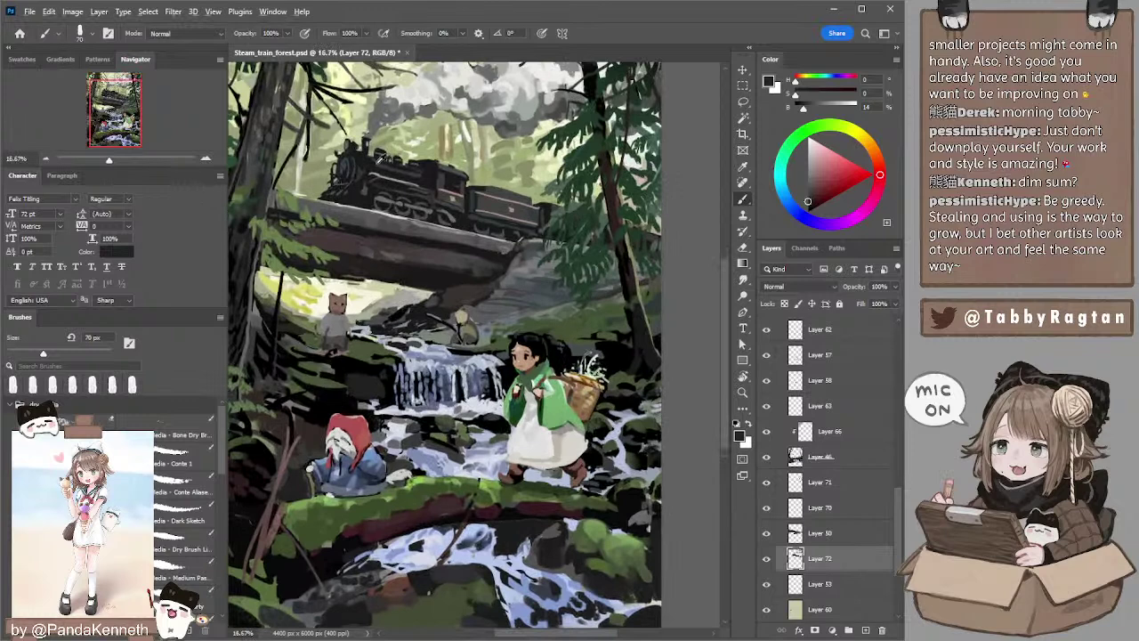
left_click(368, 159, "alt")
key("bracketright")
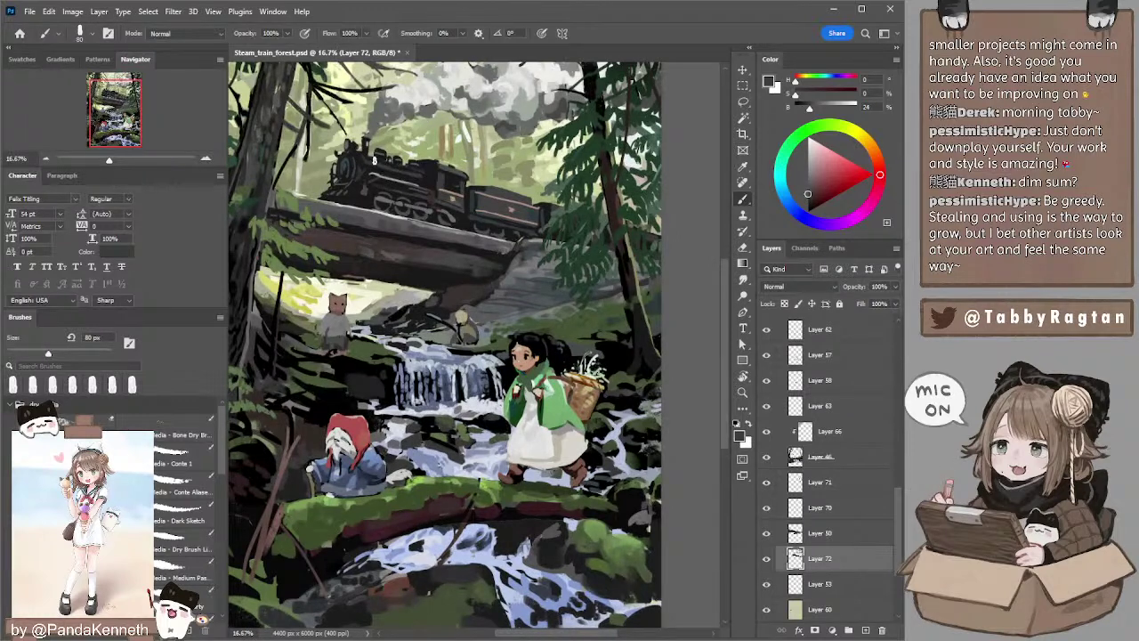
key("bracketleft")
key("bracketleft")
left_click(47, 160)
left_click(47, 160)
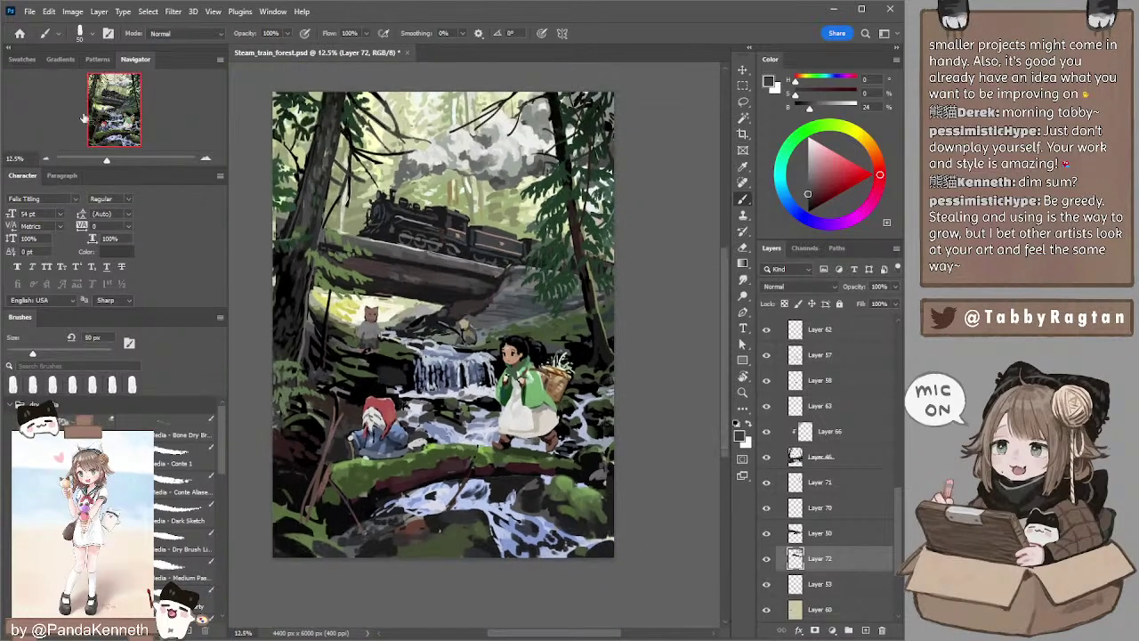
- Make the foliage's Layer 54 active and refine the branches behind the tender with a 45 px Eraser and a 70 px dark green Brush
left_click_drag(522, 212, 548, 212)
left_click(592, 279, "ctrl")
key("e")
key("bracketleft")
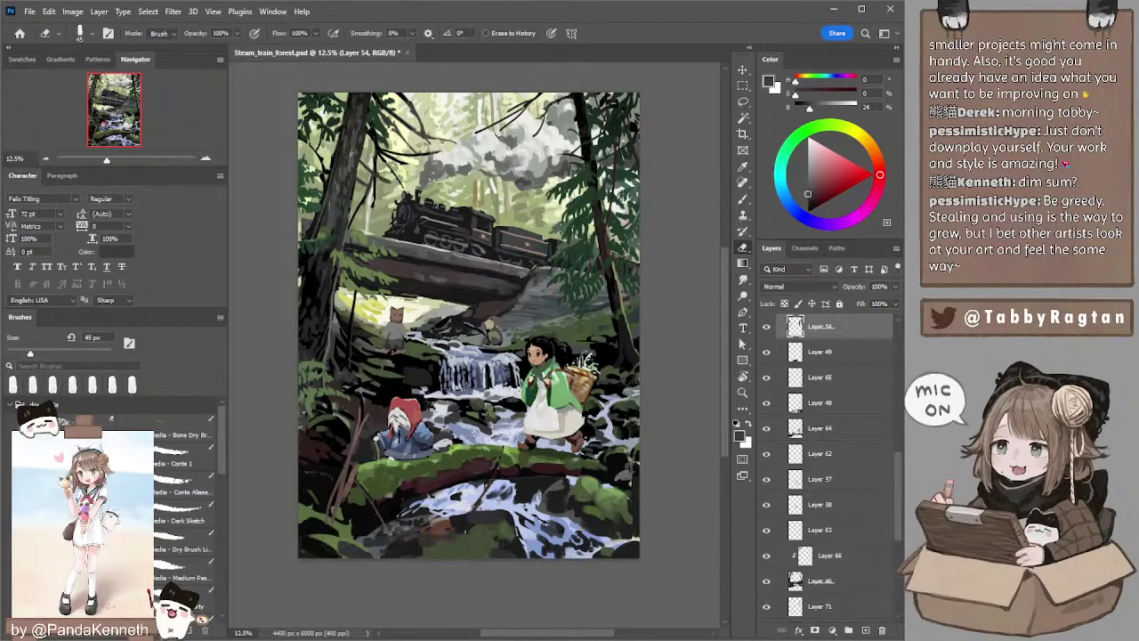
key("b")
left_click(580, 257, "alt")
key("bracketleft")
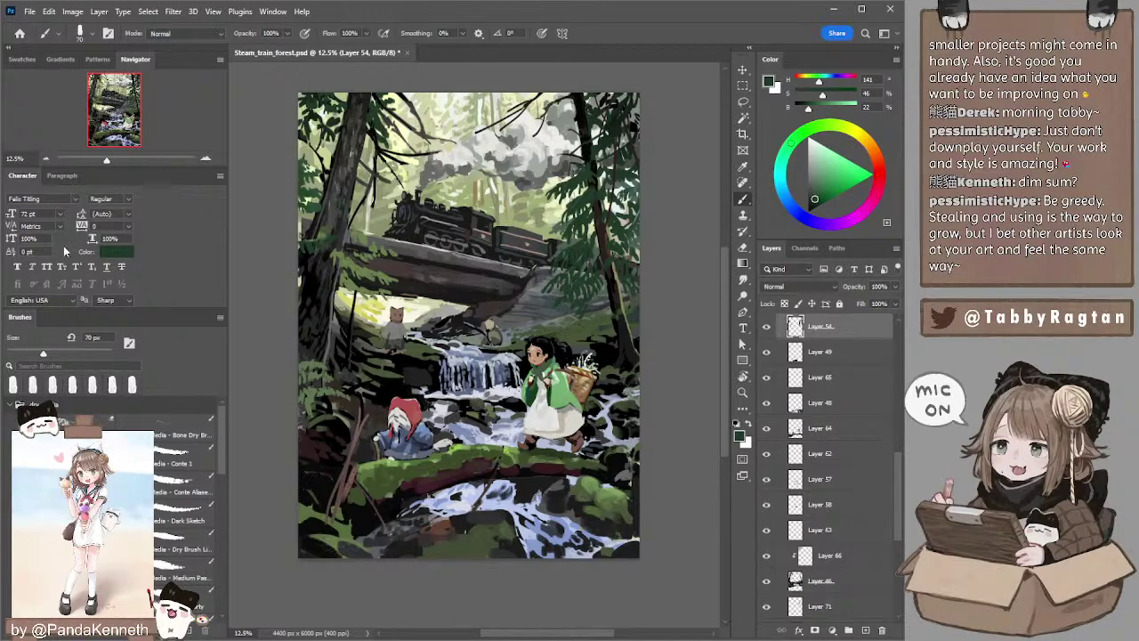
- Make the train's Layer 72 active, picked at the tender, and switch to the 45 px Eraser
left_click(45, 159)
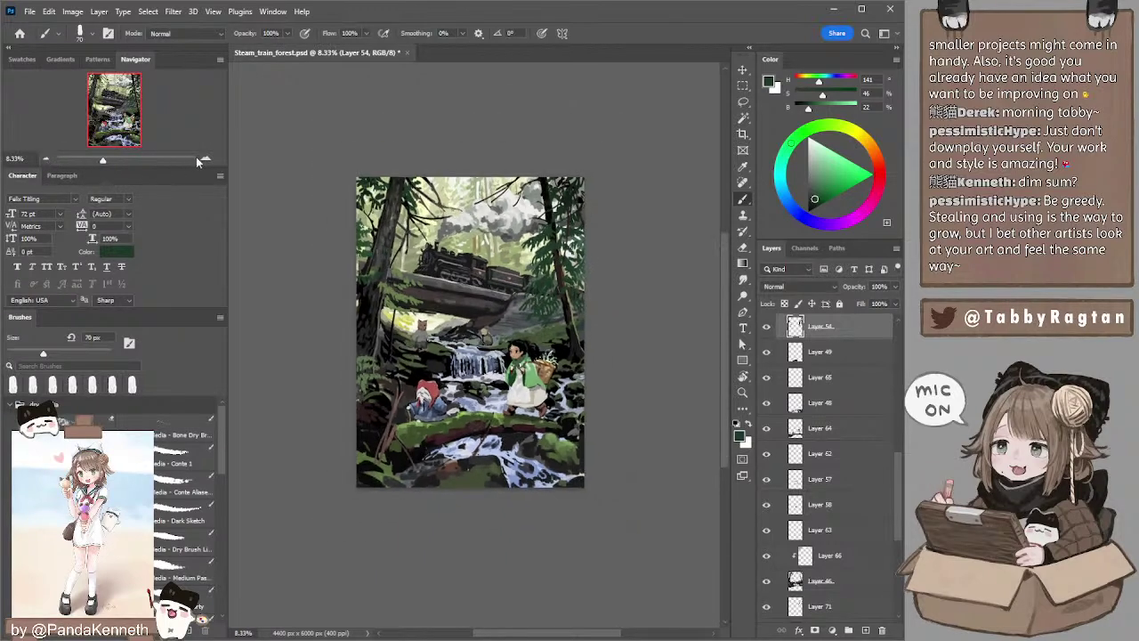
left_click(205, 159)
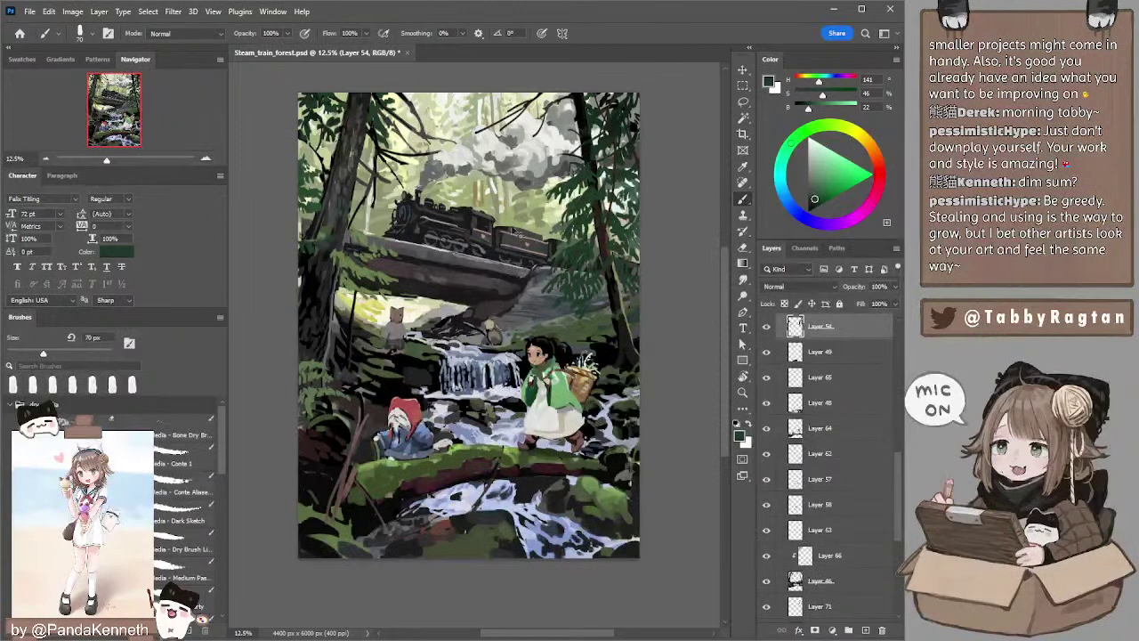
left_click(516, 235, "ctrl")
key("e")
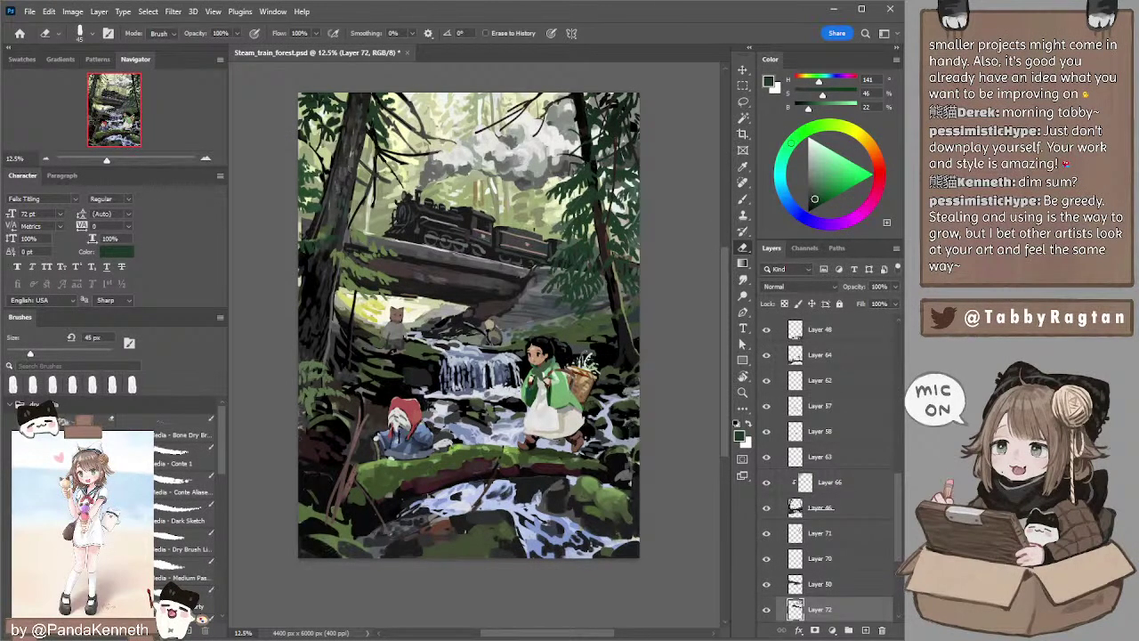
- Make Layer 50 active at the ground beside the large tree, sample dark grey there and set the Brush to 100 px
left_click_drag(649, 169, 650, 172)
left_click(304, 226, "ctrl")
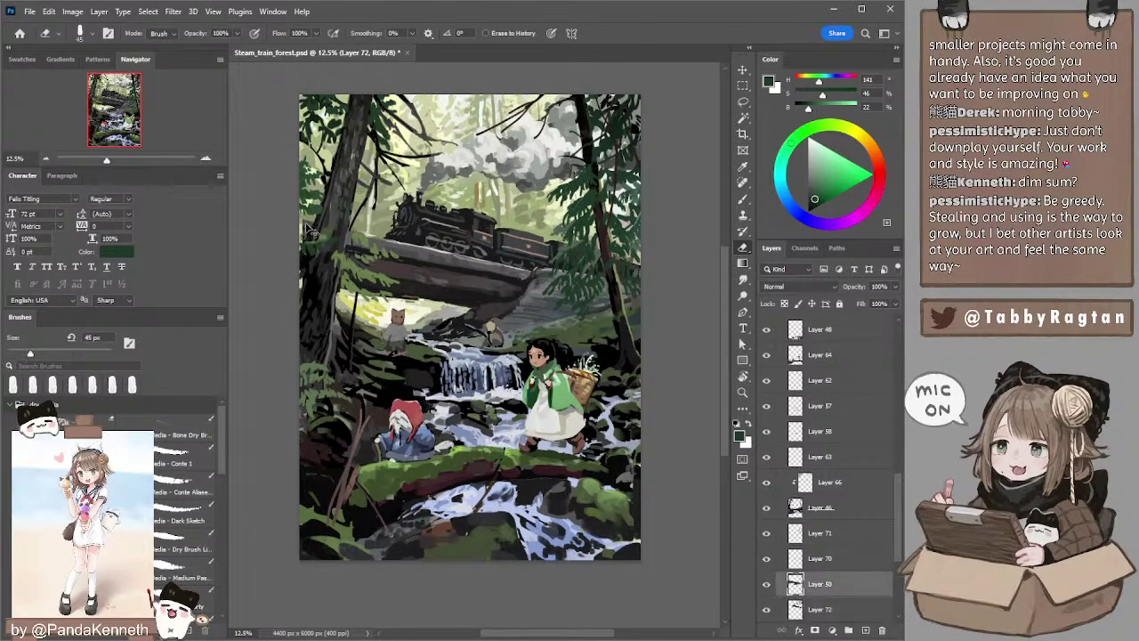
key("b")
left_click(306, 225, "alt")
key("]")
key("]")
key("]")
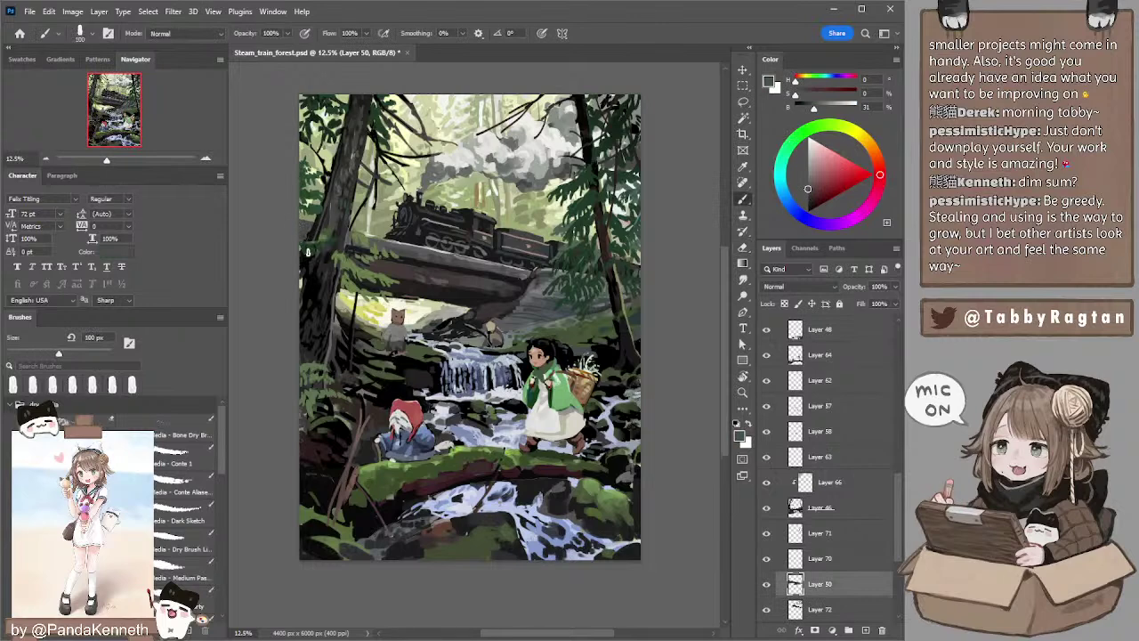
- Retouch the ground beside the large tree trunk in near-black tones sampled from the trunk and bridge, with the Brush at 100 px and 150 px
left_click(328, 242, "alt")
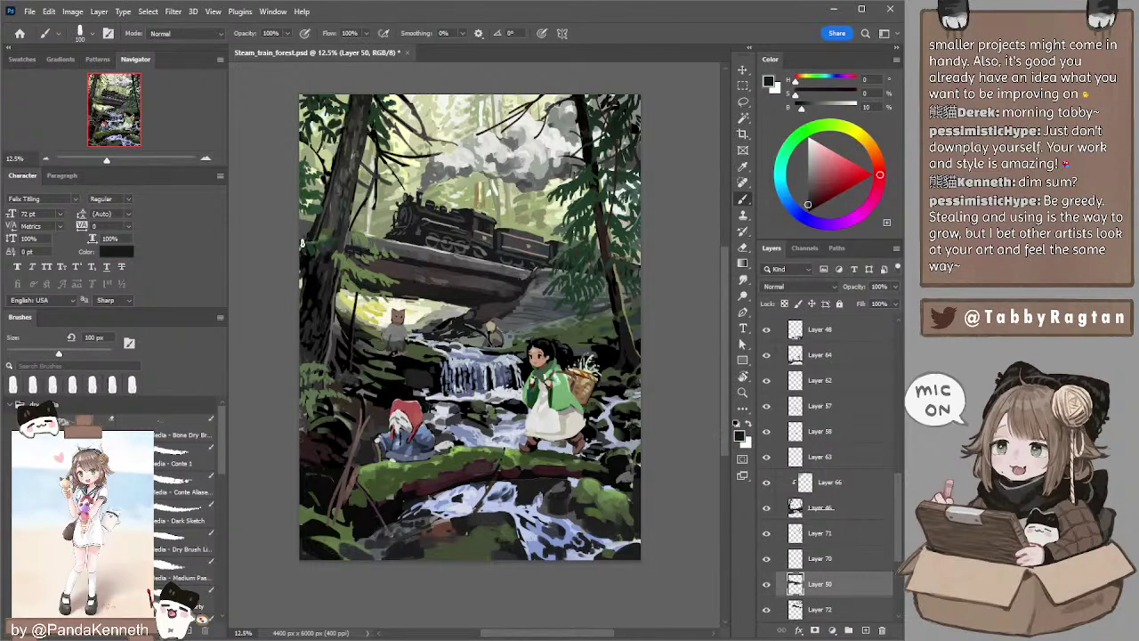
left_click(373, 260, "alt")
key("bracketright")
key("bracketright")
left_click(360, 281, "alt")
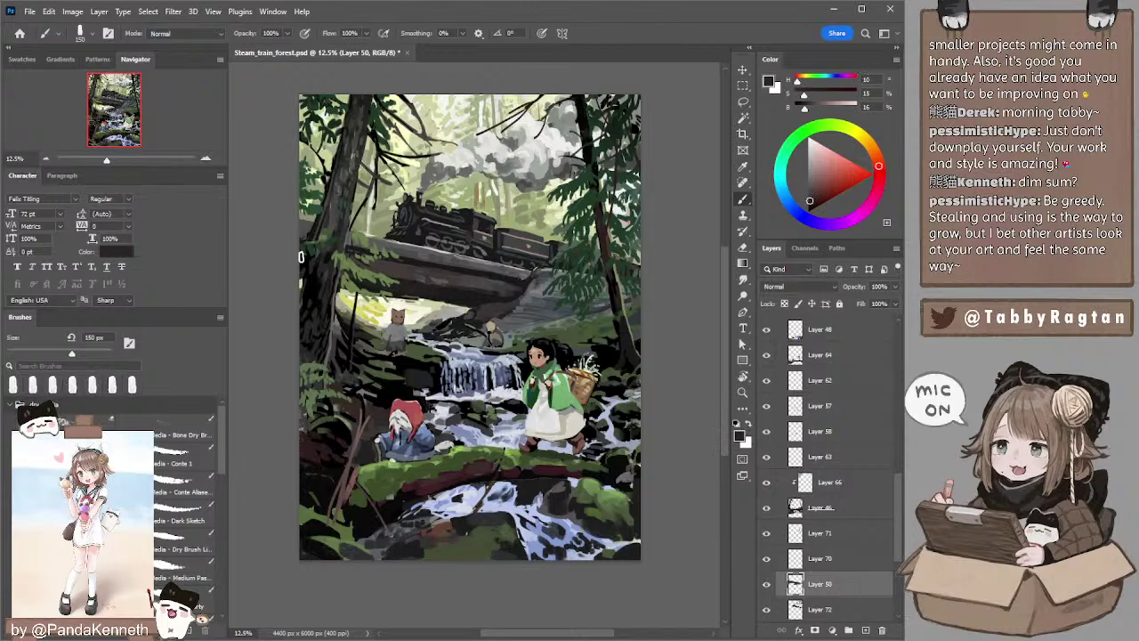
left_click(339, 284, "alt")
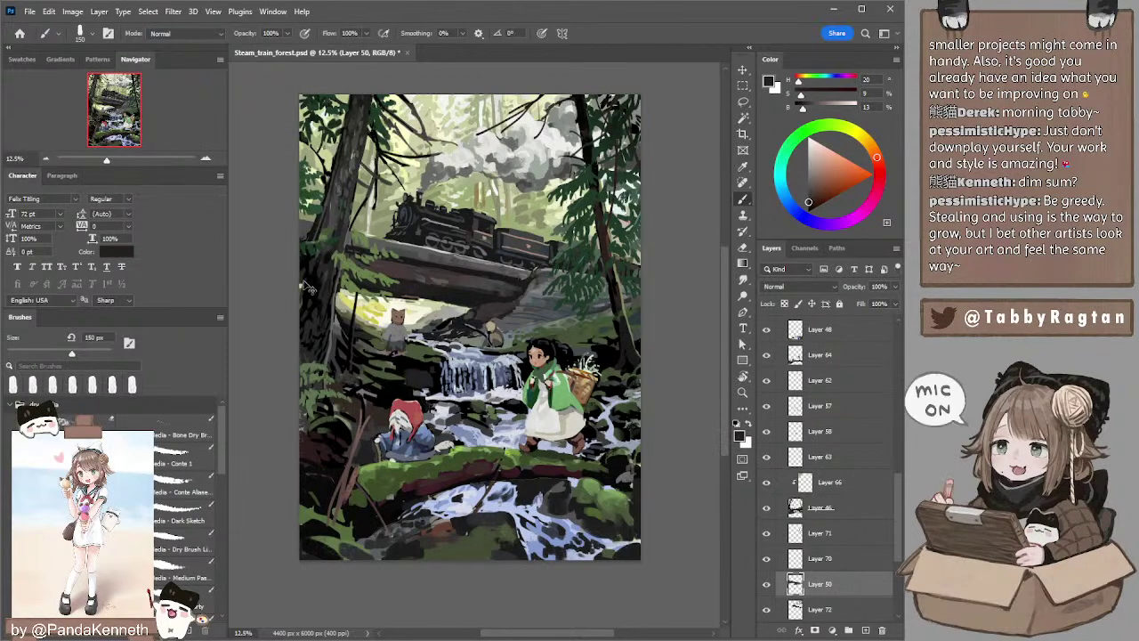
- Resample dark grey from the ground at the near end of the bridge and reduce the Brush to 35 px for touching it up
mouse_move(453, 184)
left_mouse_down()
mouse_move(464, 202)
mouse_move(452, 187)
left_mouse_up()
left_click(301, 228, "alt")
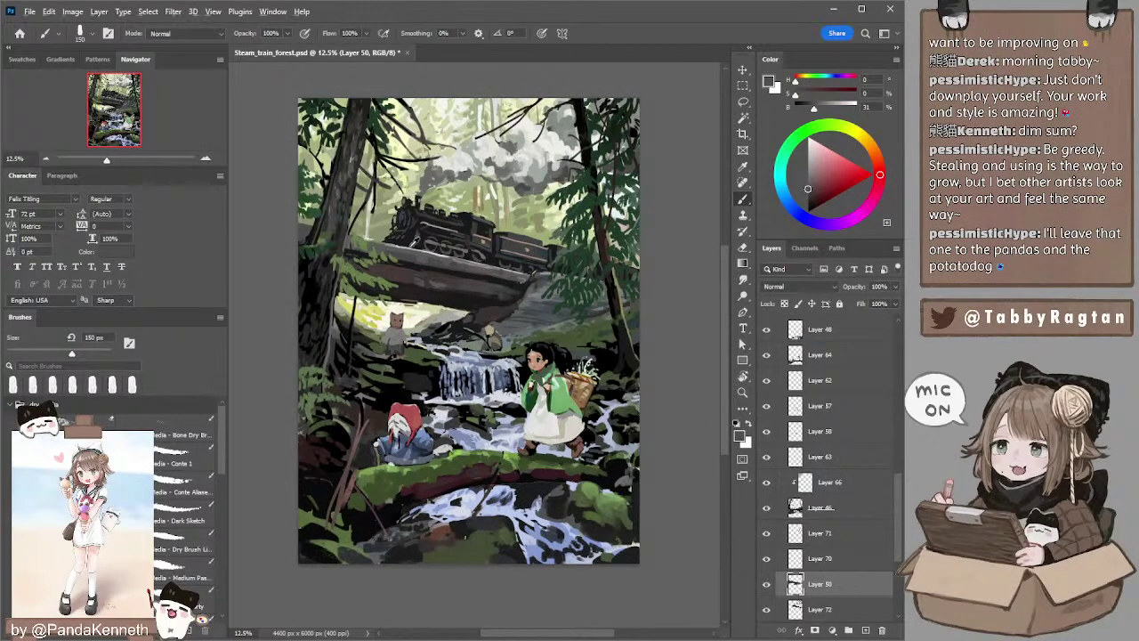
mouse_move(453, 203)
left_mouse_down()
mouse_move(445, 194)
mouse_move(452, 200)
left_mouse_up()
left_click(370, 233, "alt")
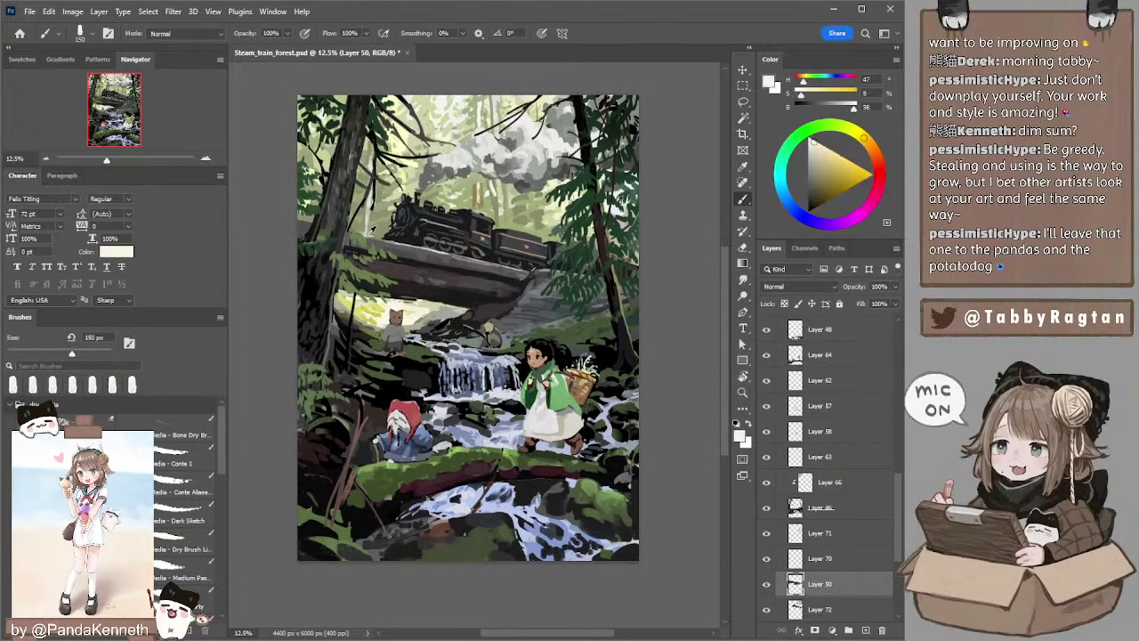
left_click(309, 222, "alt")
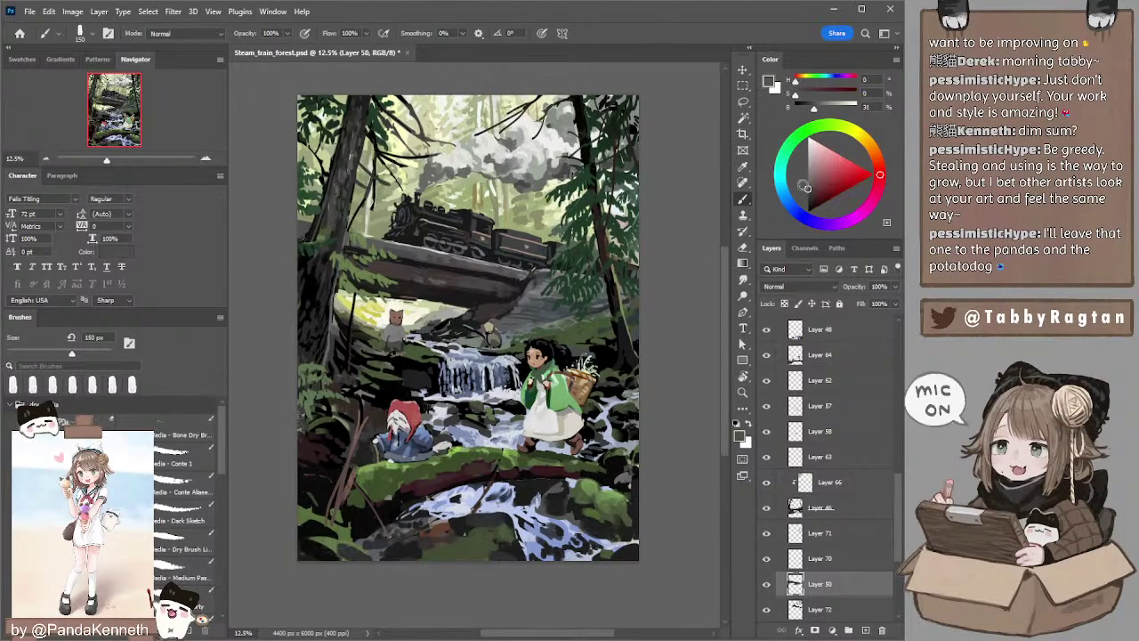
key("bracketleft")
key("bracketleft")
key("bracketleft")
key("bracketleft")
key("bracketleft")
key("bracketleft")
key("bracketleft")
key("bracketleft")
key("bracketleft")
- Sample pale grey-white tones from the smoke plume and enlarge the Brush to 500 px
left_click_drag(568, 173, 557, 175)
left_click(480, 142, "alt")
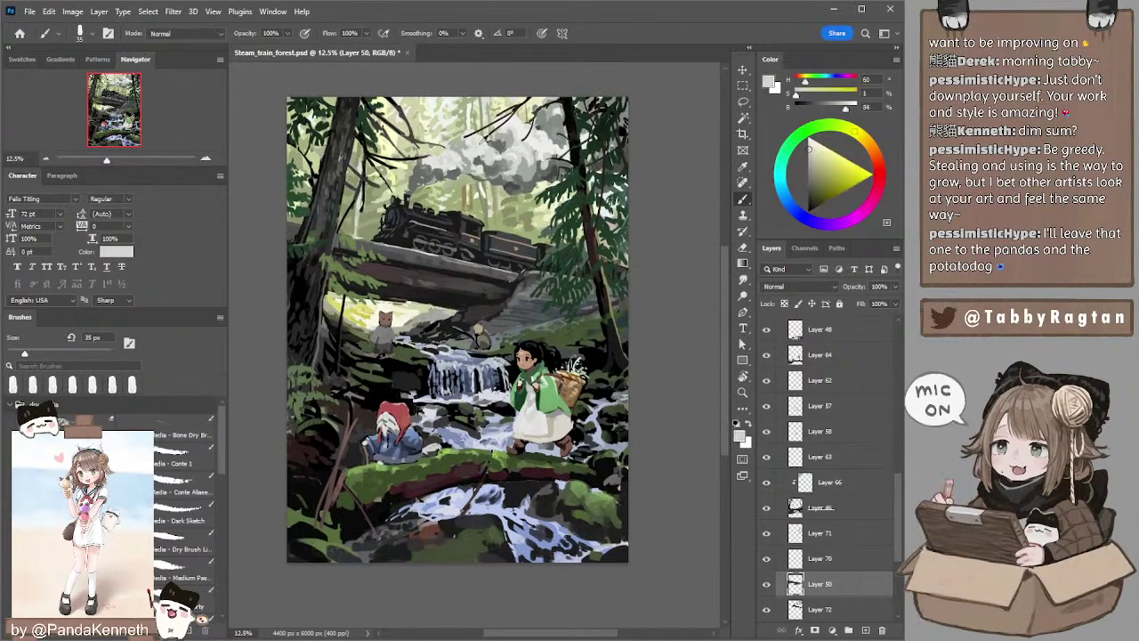
key("bracketright")
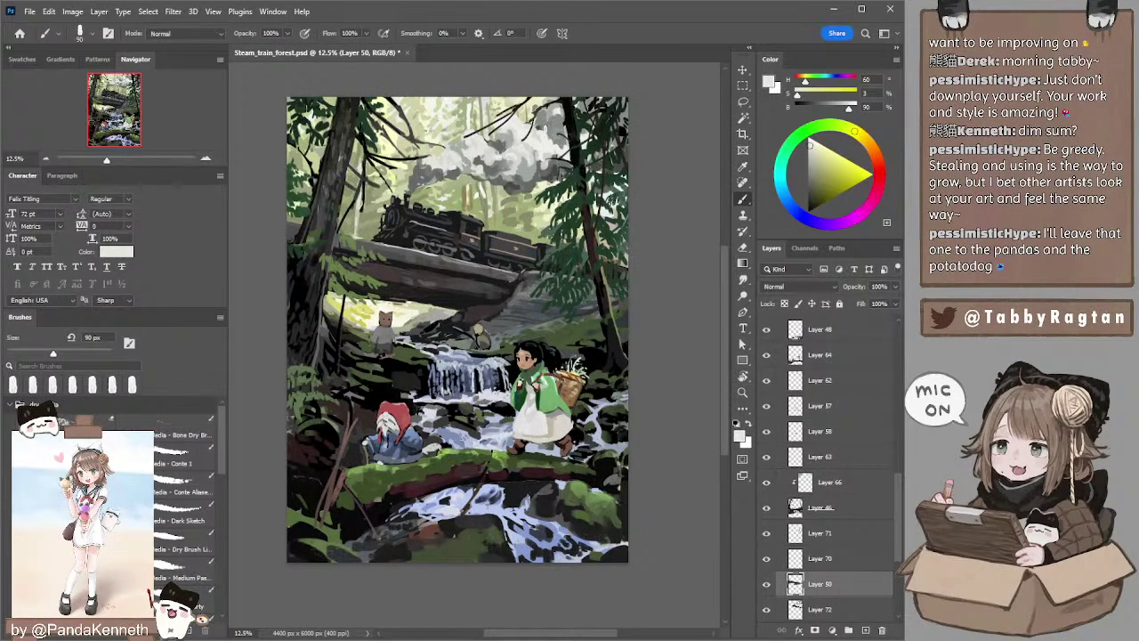
key("]")
left_click(549, 145, "alt")
key("]")
key("]")
key("bracketright")
key("bracketright")
key("bracketright")
key("bracketright")
key("bracketright")
key("bracketright")
key("bracketright")
key("bracketright")
key("bracketright")
key("bracketleft")
key("bracketleft")
key("bracketleft")
- Make Layer 50 active at the bridge, sample near-black from its side and switch to the Eraser
left_click_drag(468, 182, 483, 180)
left_click(384, 216, "ctrl")
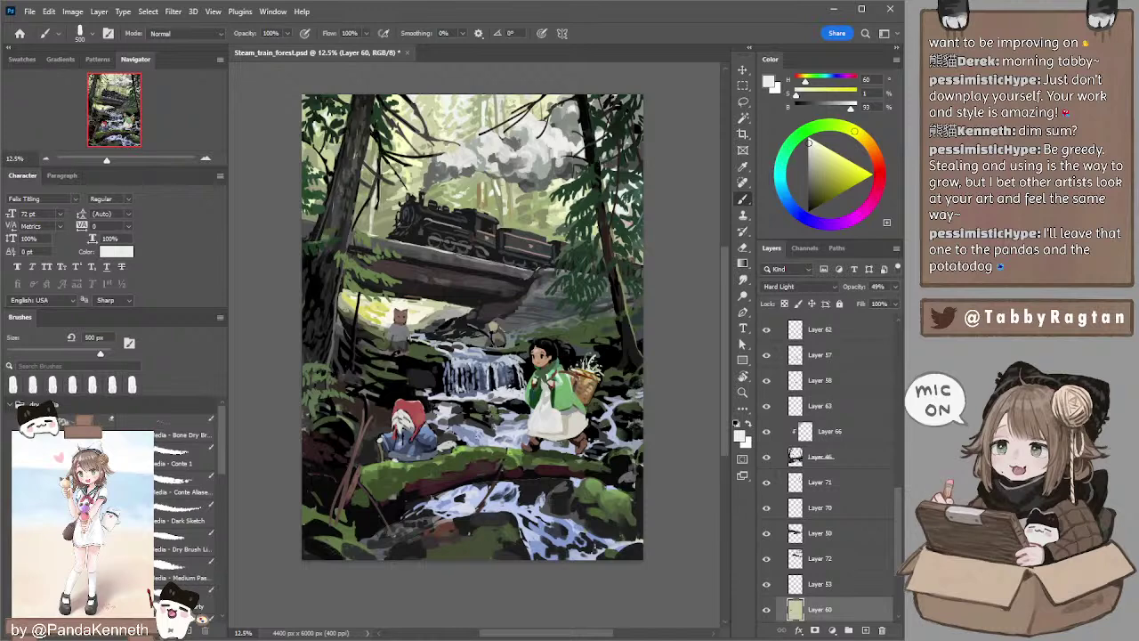
left_click_drag(679, 161, 675, 141)
left_click(483, 250, "ctrl")
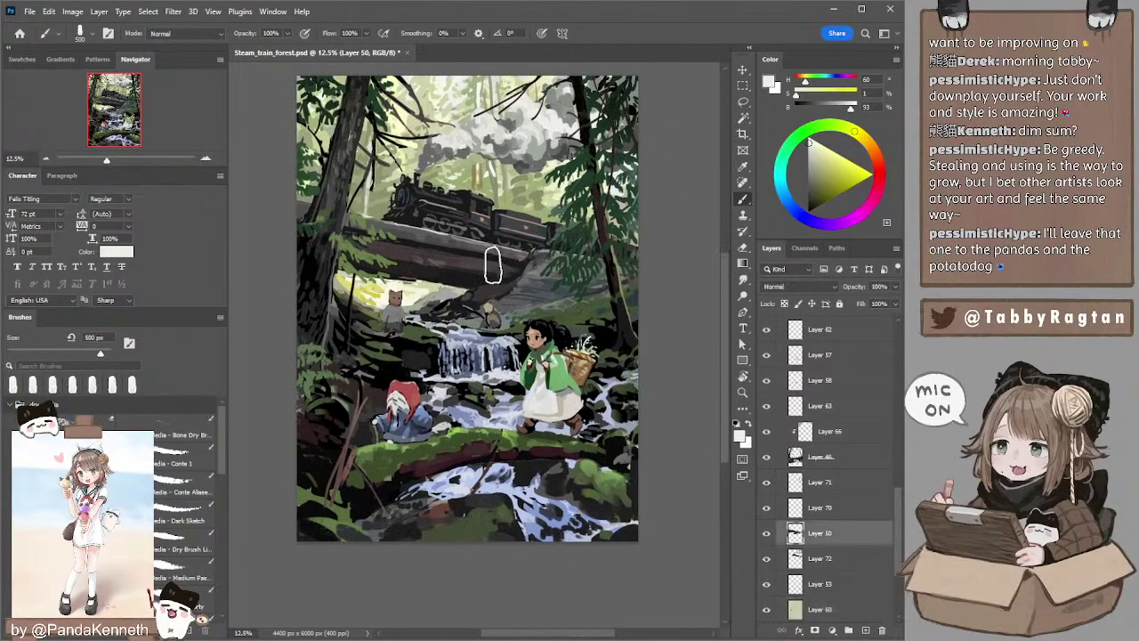
left_click(424, 268, "alt")
key("e")
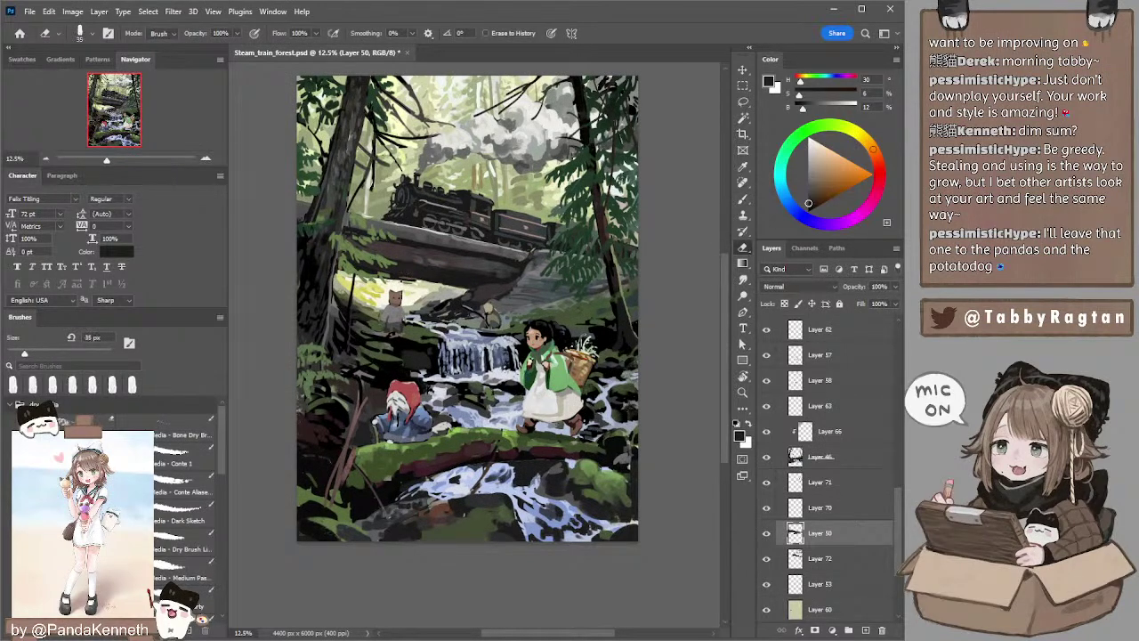
- Refine the edges on Layer 50 with a small Eraser, enlarging it to 90 px
key("[")
key("[")
key("[")
key("[")
key("bracketright")
key("bracketright")
key("bracketright")
key("bracketright")
key("bracketright")
key("bracketright")
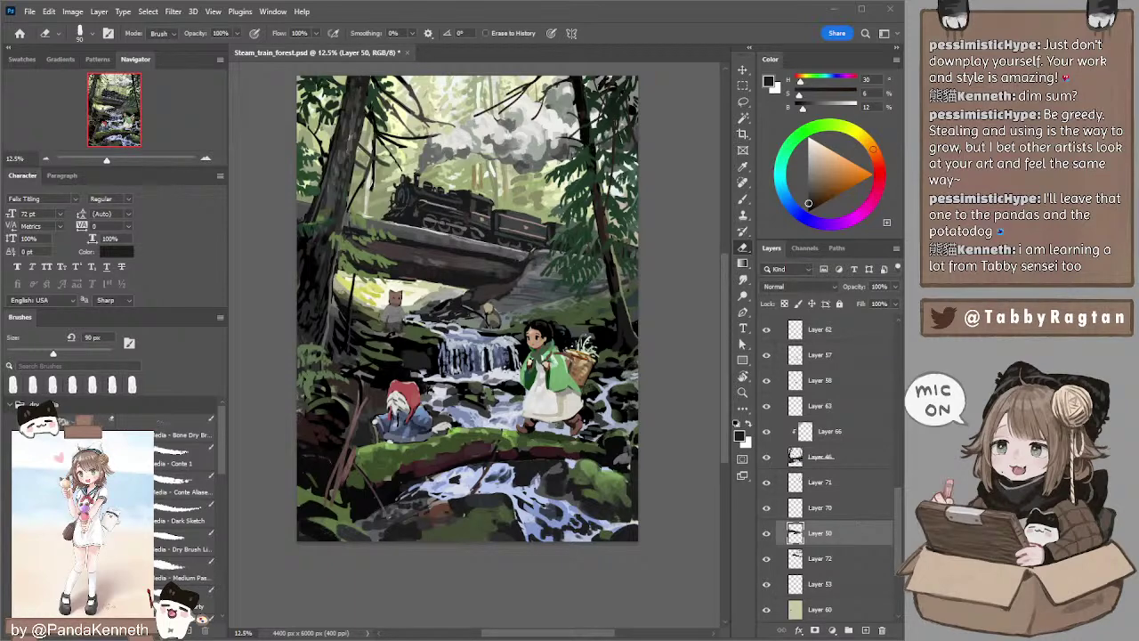
- Make the background's Layer 60 active and mix a muted olive green at hue 70 for the 500 px Brush
left_click(381, 193, "ctrl")
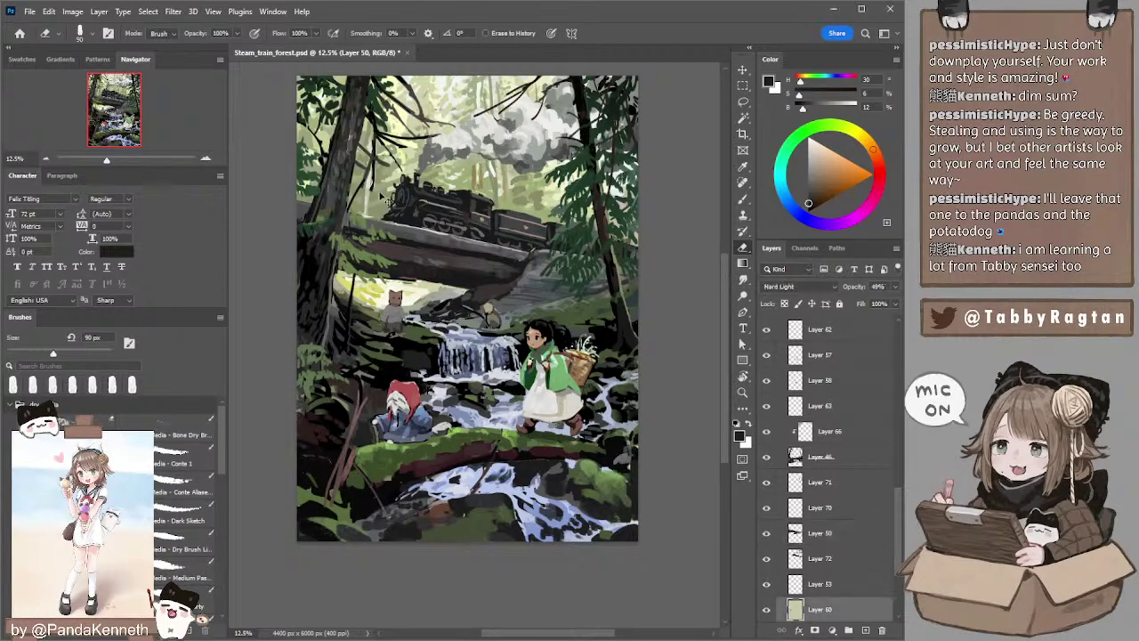
key("b")
left_click(379, 194, "alt")
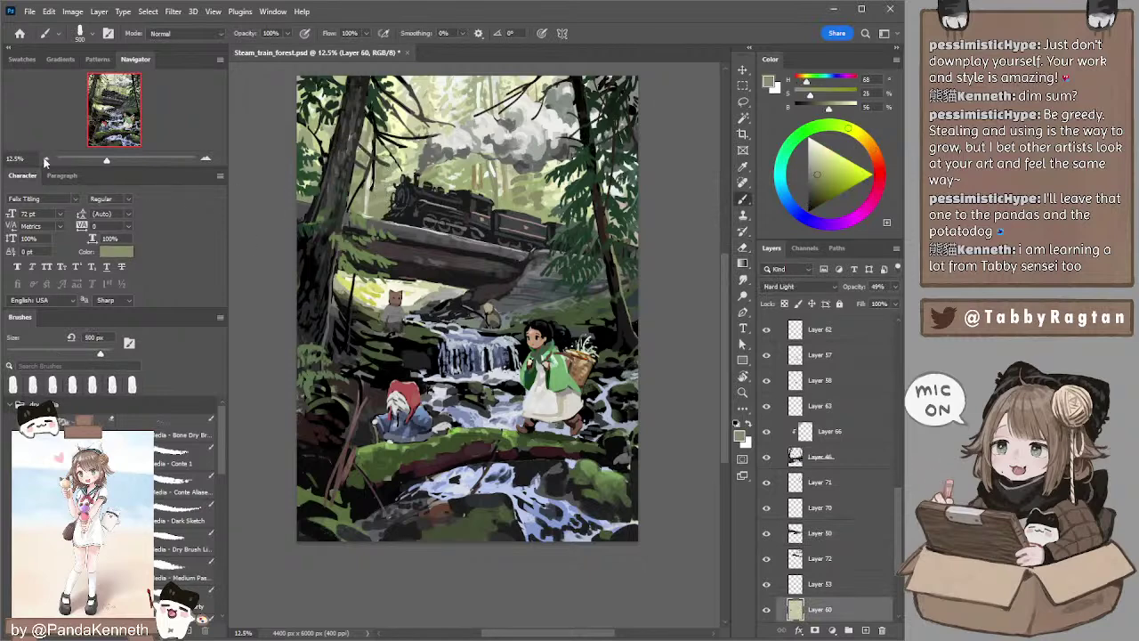
left_click(45, 158)
key("e")
left_click(206, 159)
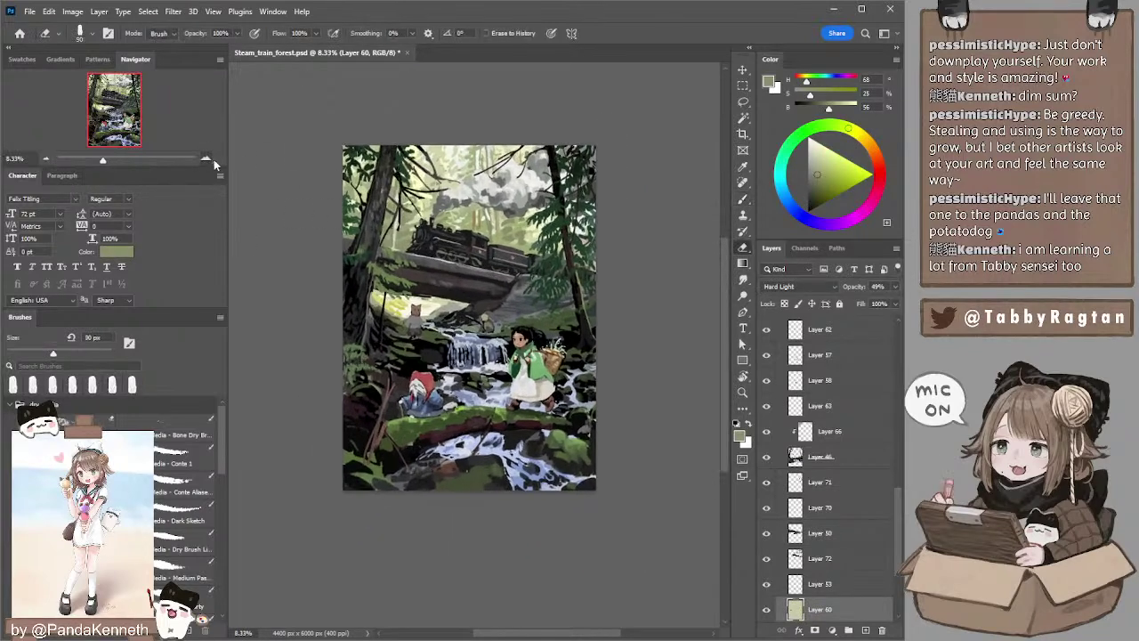
left_click(45, 159)
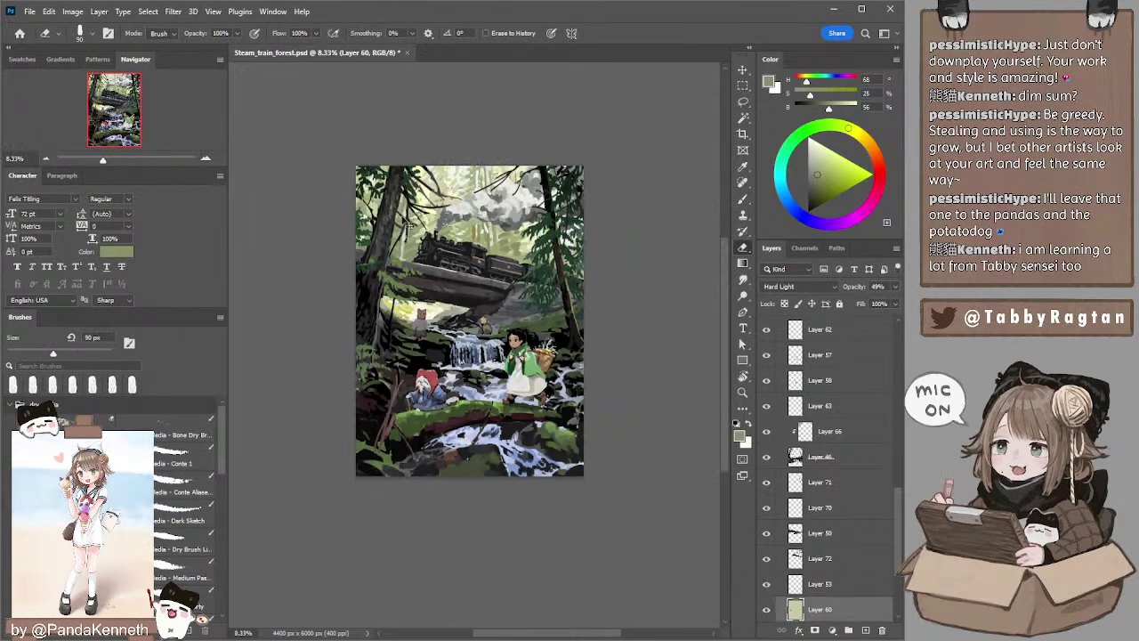
key("b")
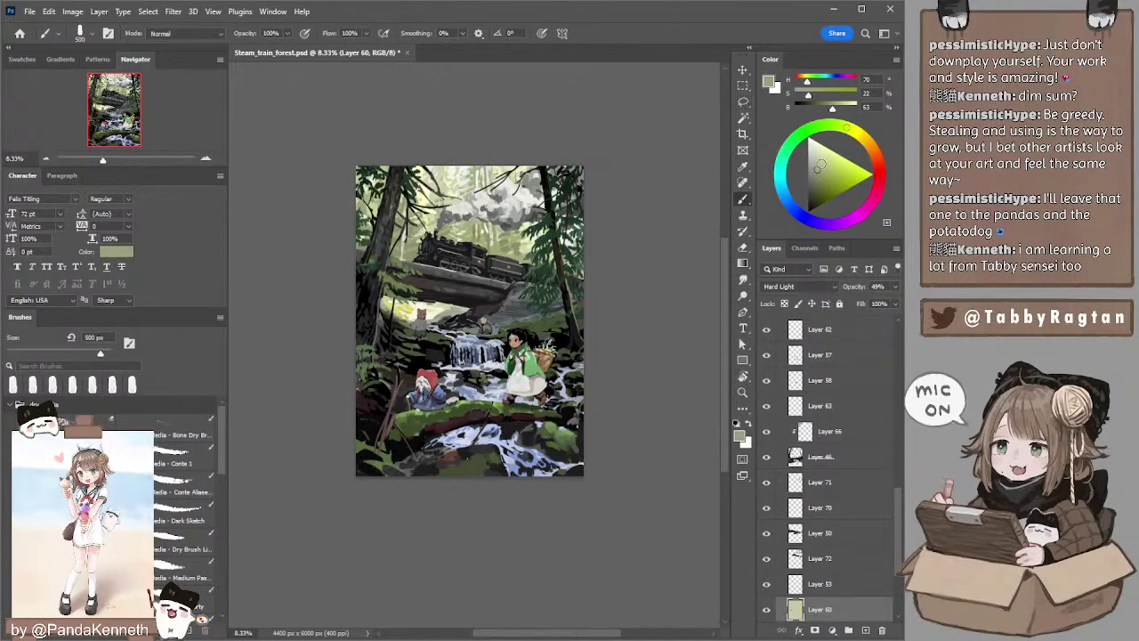
left_click(820, 176)
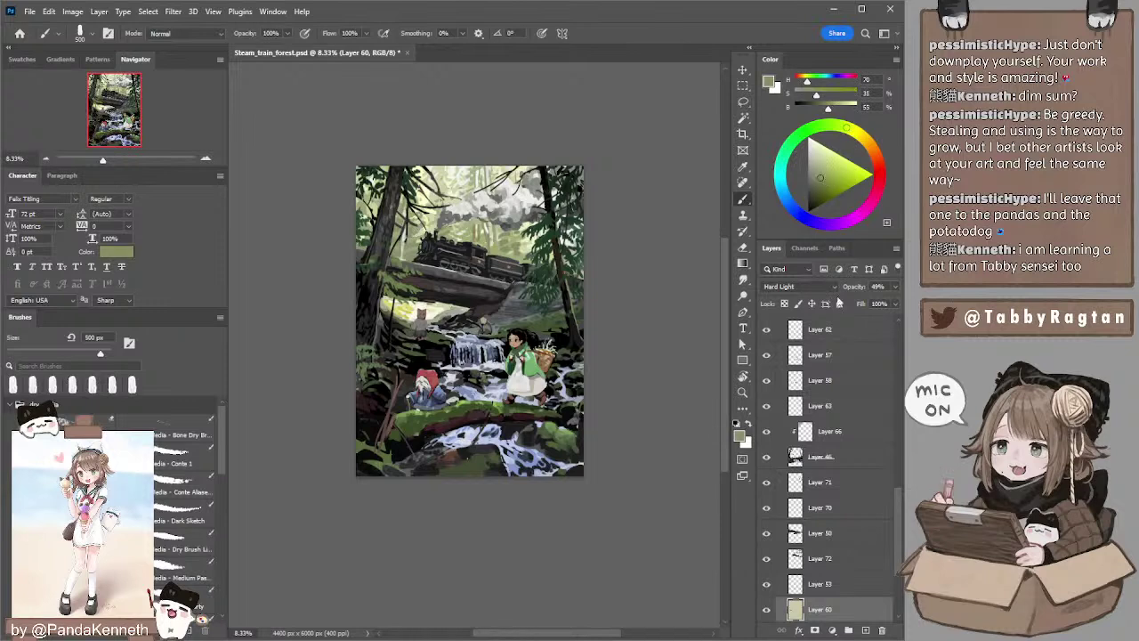
- Check the background with Layer 60 hidden and shown, and merge Layer 60 with Layer 39
scroll(840, 532, "down", 1)
left_click(767, 566)
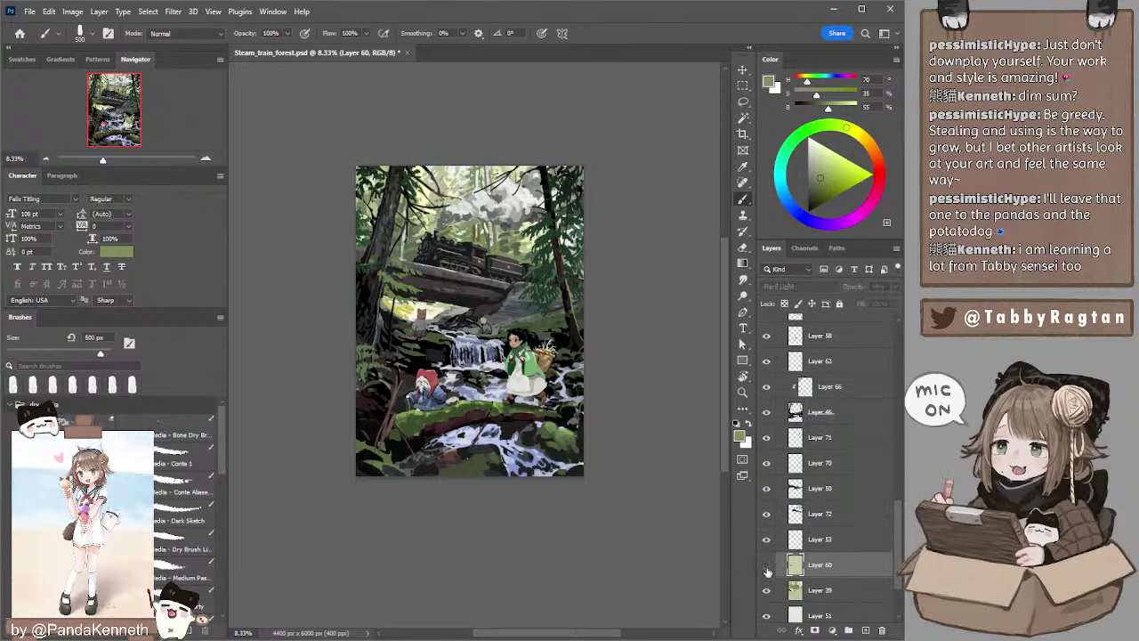
left_click(767, 566)
left_click(816, 592)
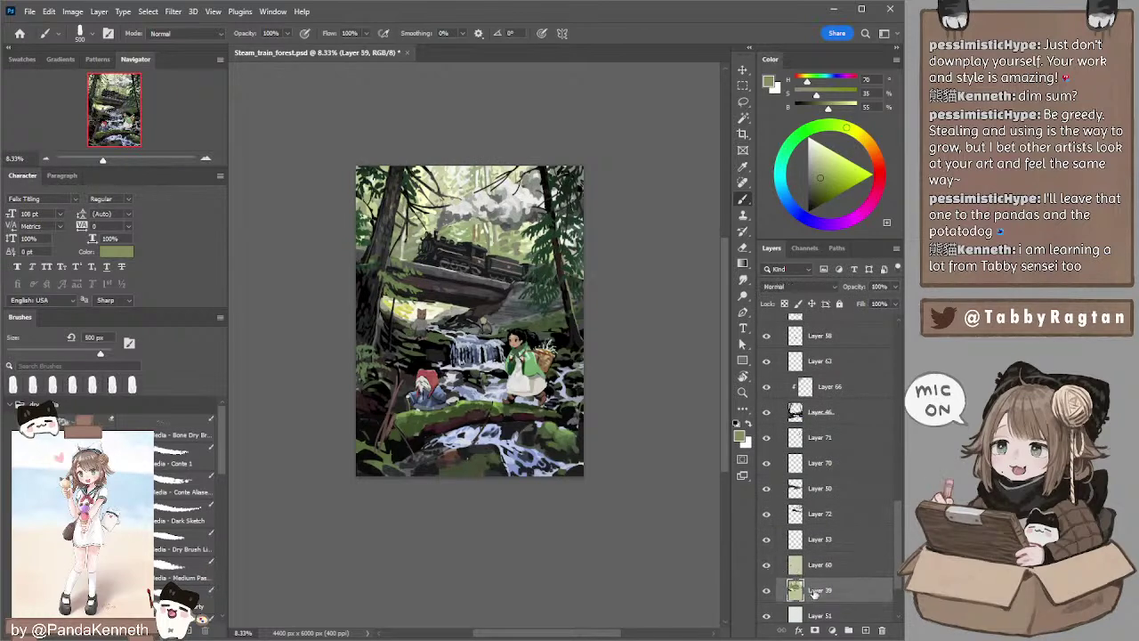
left_click(819, 567, "shift")
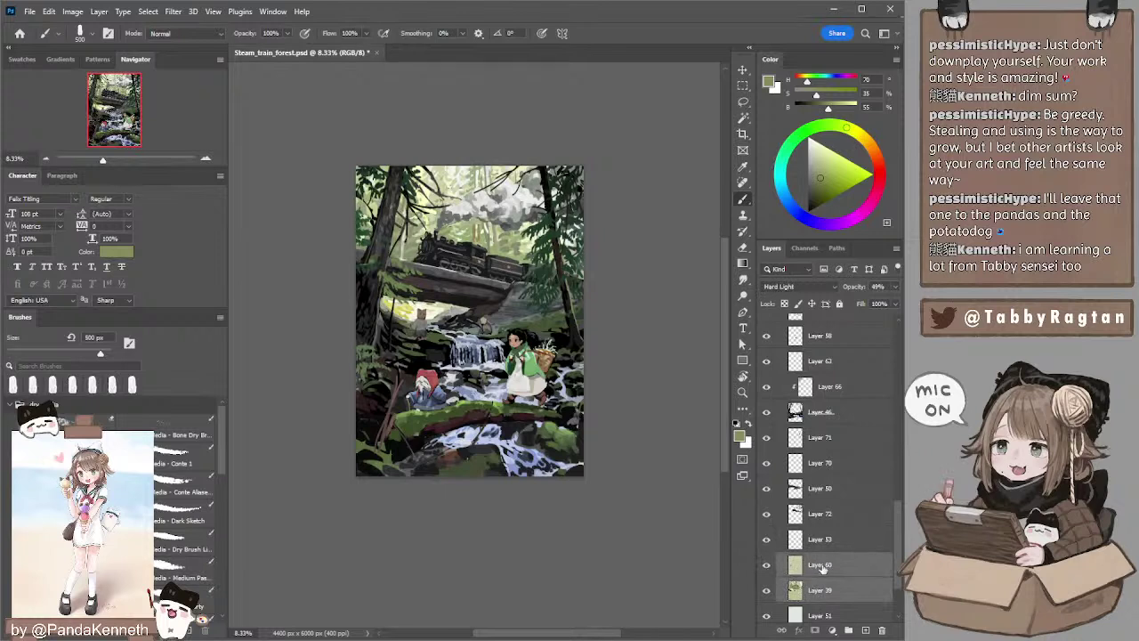
key("ctrl+e")
- Sample dark olive green (hue 69, brightness 42%) from the background in front of the locomotive and set the Brush to 175 px
key("e")
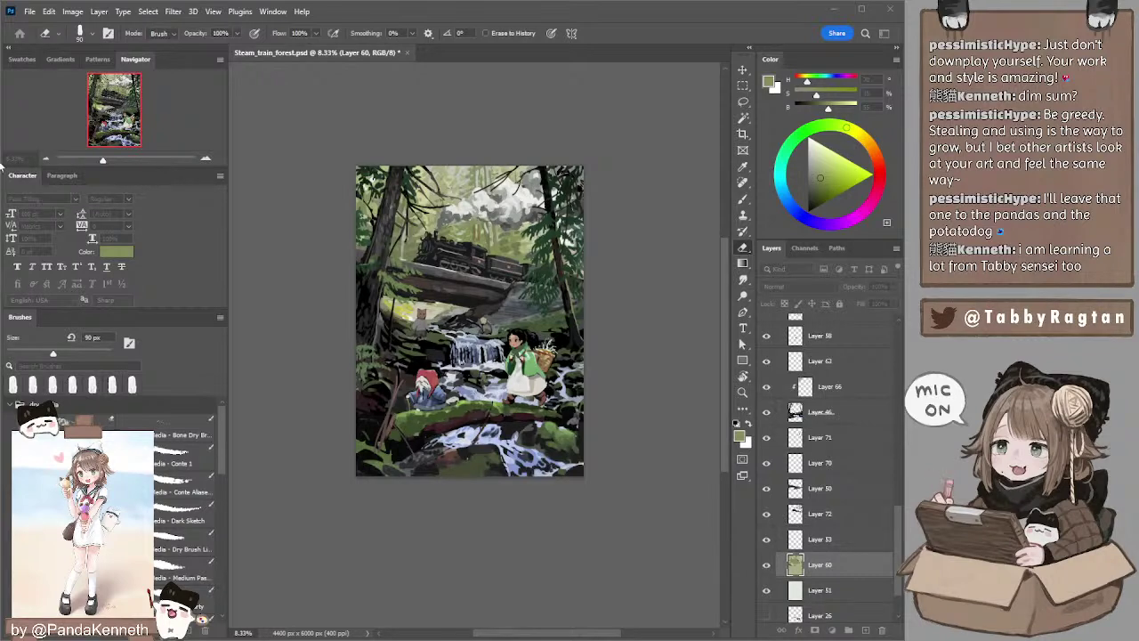
key("i")
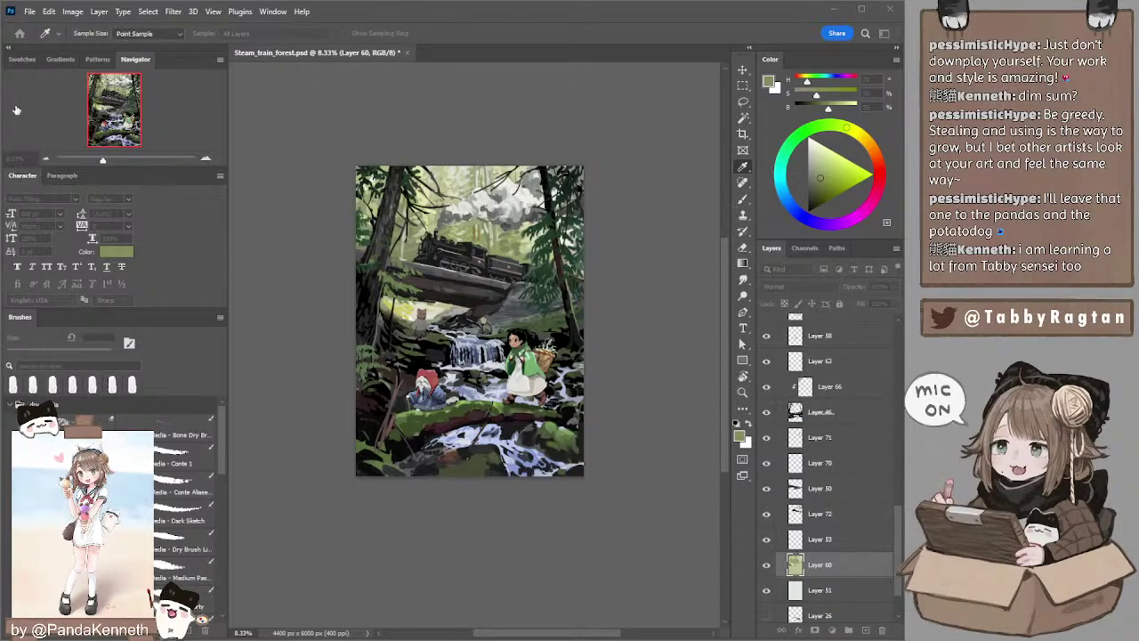
key("l")
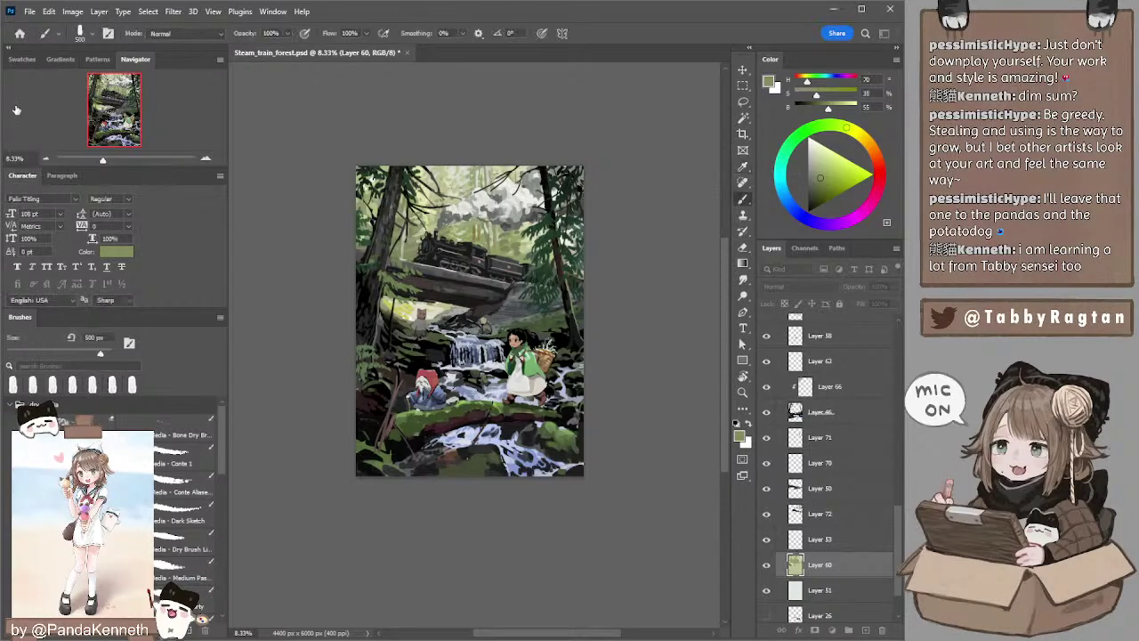
key("b")
left_click(411, 244, "alt")
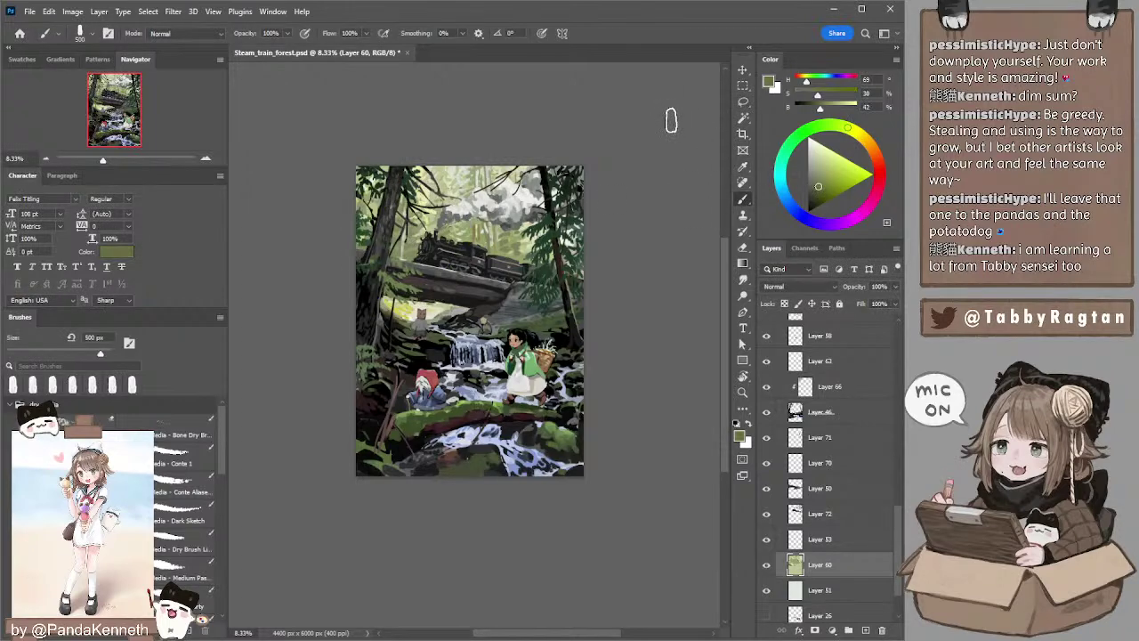
key("bracketleft")
key("bracketleft")
key("bracketleft")
key("bracketleft")
key("bracketleft")
key("bracketleft")
key("bracketleft")
key("bracketleft")
key("bracketleft")
key("bracketleft")
key("bracketleft")
key("bracketleft")
key("bracketleft")
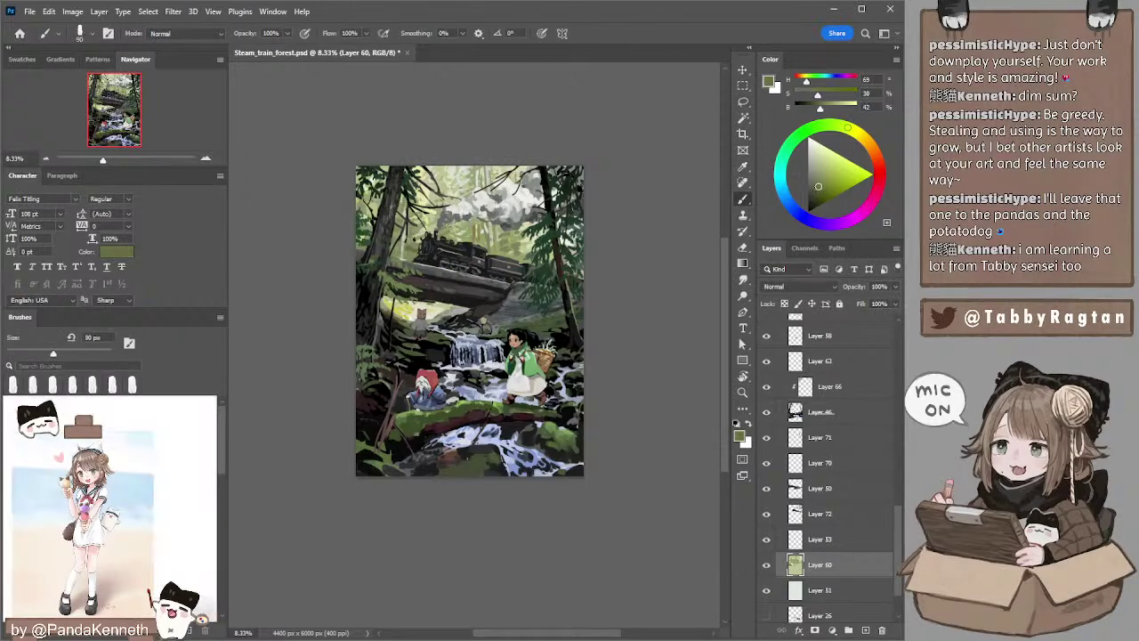
key("bracketright")
key("bracketright")
key("bracketright")
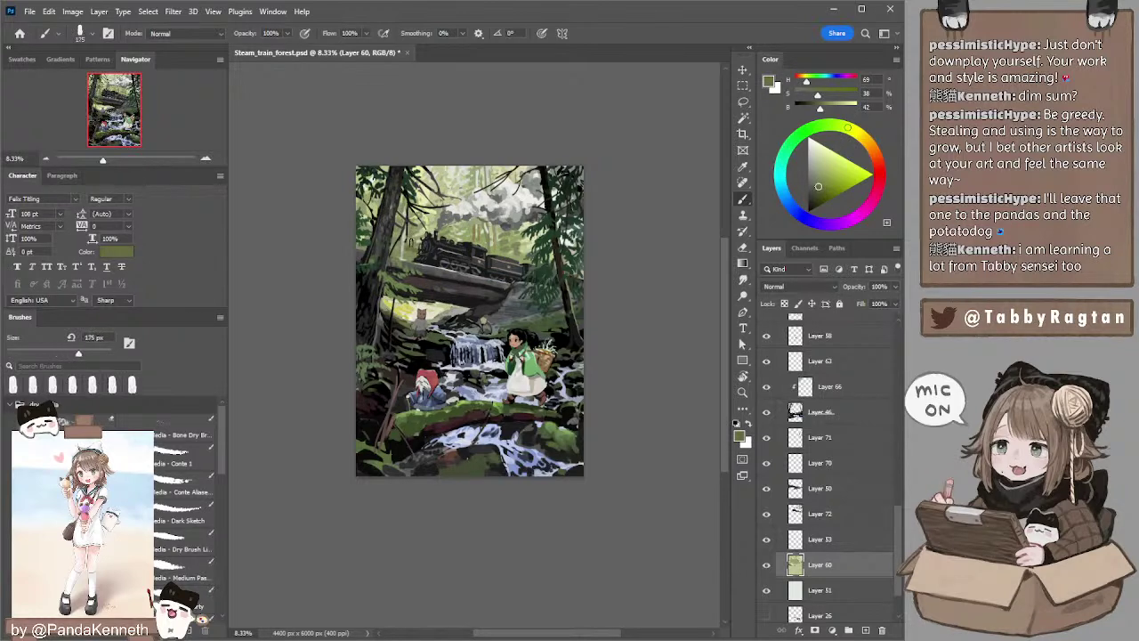
- Paint the background in front of the locomotive in greyish green (hue 90, saturation 19%, brightness 38%) with a 150 px Brush
left_click(815, 185)
key("bracketleft")
key("bracketleft")
key("bracketright")
left_click(812, 184)
left_click(828, 125)
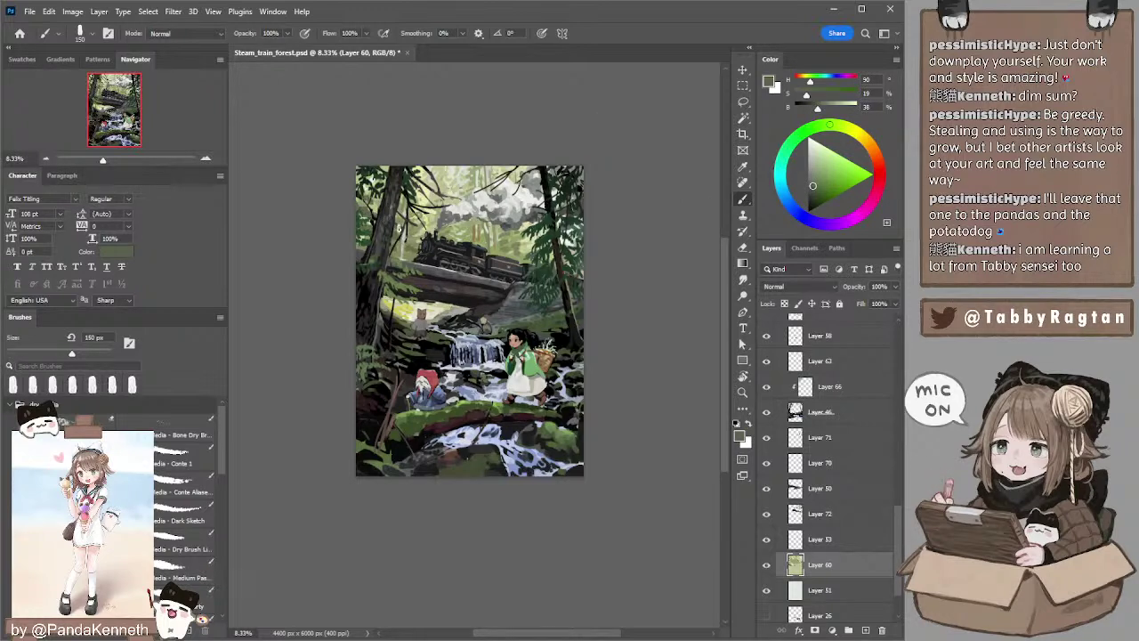
key("bracketright")
key("bracketright")
key("bracketleft")
- Retouch the misty background around the locomotive's front with sampled pale yellow and olive green, with the Brush at 150 px and 100 px
left_click(406, 260, "alt")
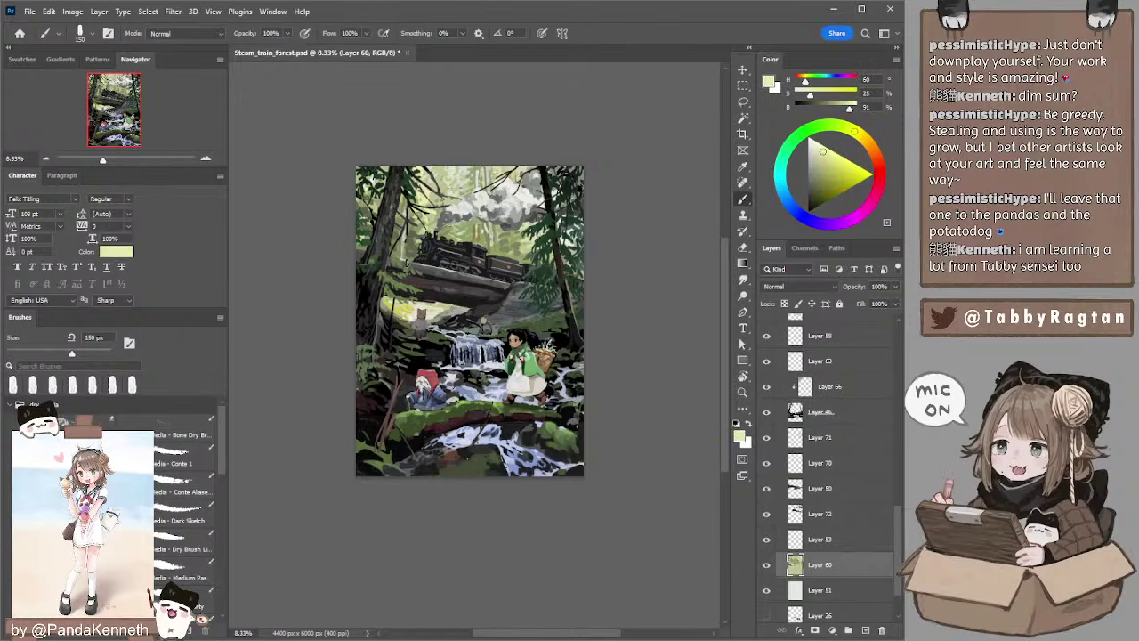
key("bracketleft")
key("bracketright")
left_click(420, 222, "alt")
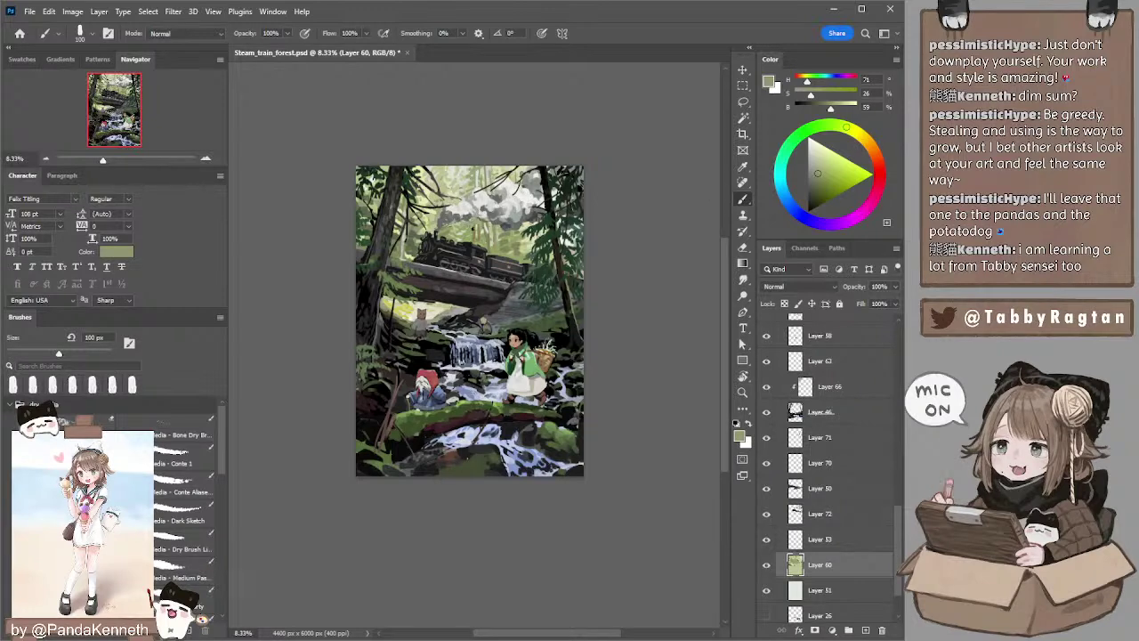
- Mix a stronger green (hue 90, saturation 36%, brightness 47%) and add background foliage with the Brush at 100 px and 150 px
left_click(815, 181)
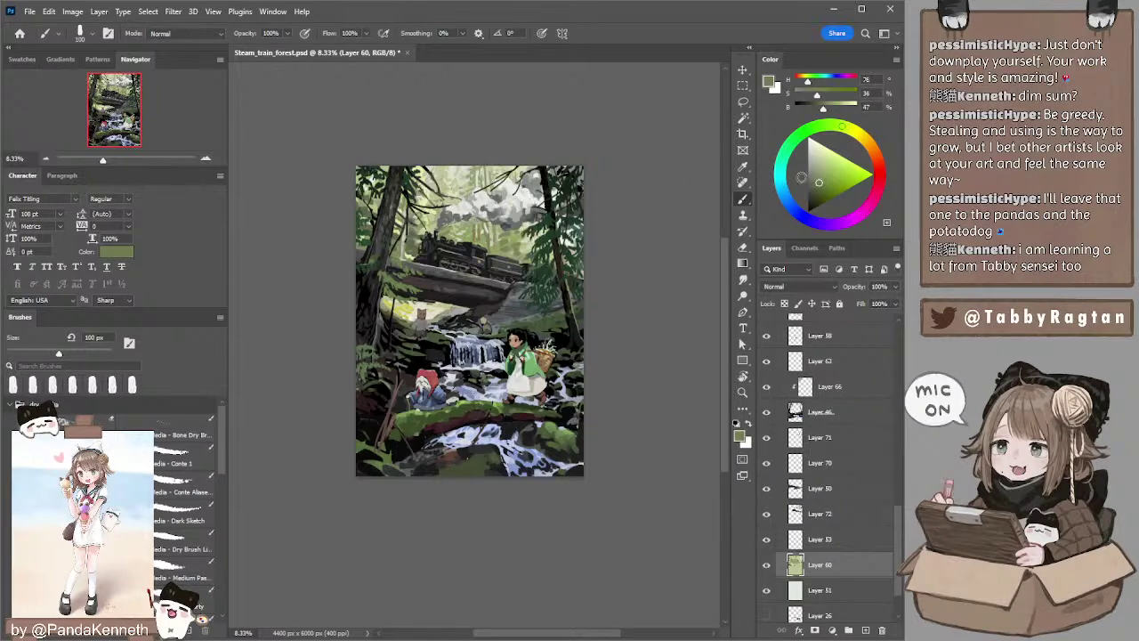
left_click(830, 125)
key("bracketright")
key("bracketright")
key("bracketleft")
key("bracketleft")
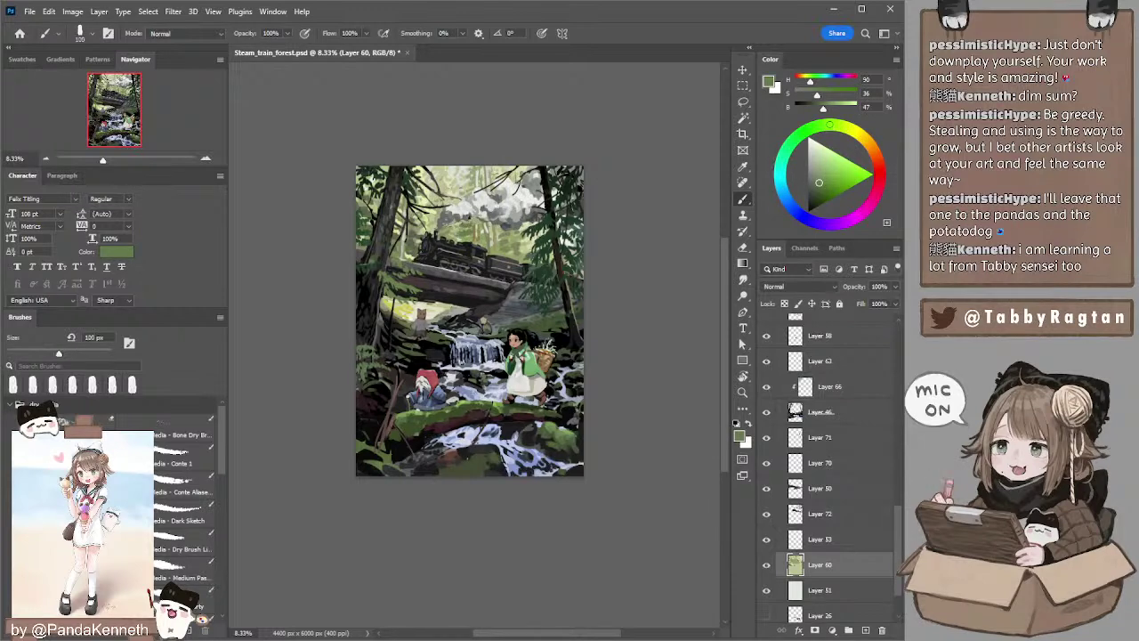
key("bracketright")
key("bracketright")
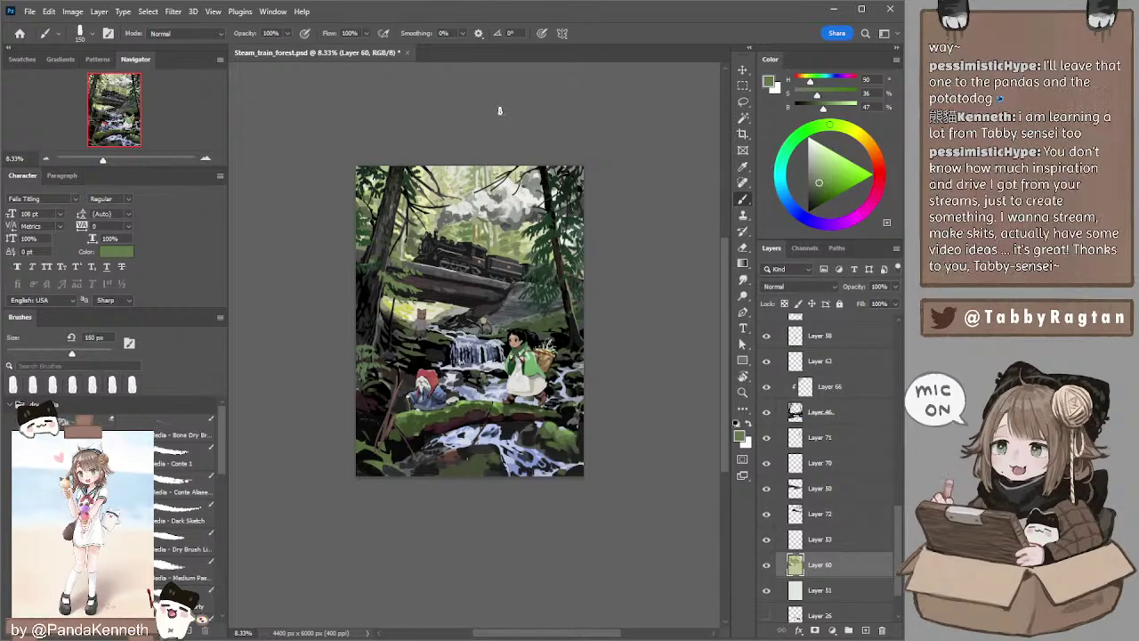
- Touch up the background around the locomotive with sampled greyish green (hue 92, brightness 38%) and olive (hue 60, brightness 50%)
key("l")
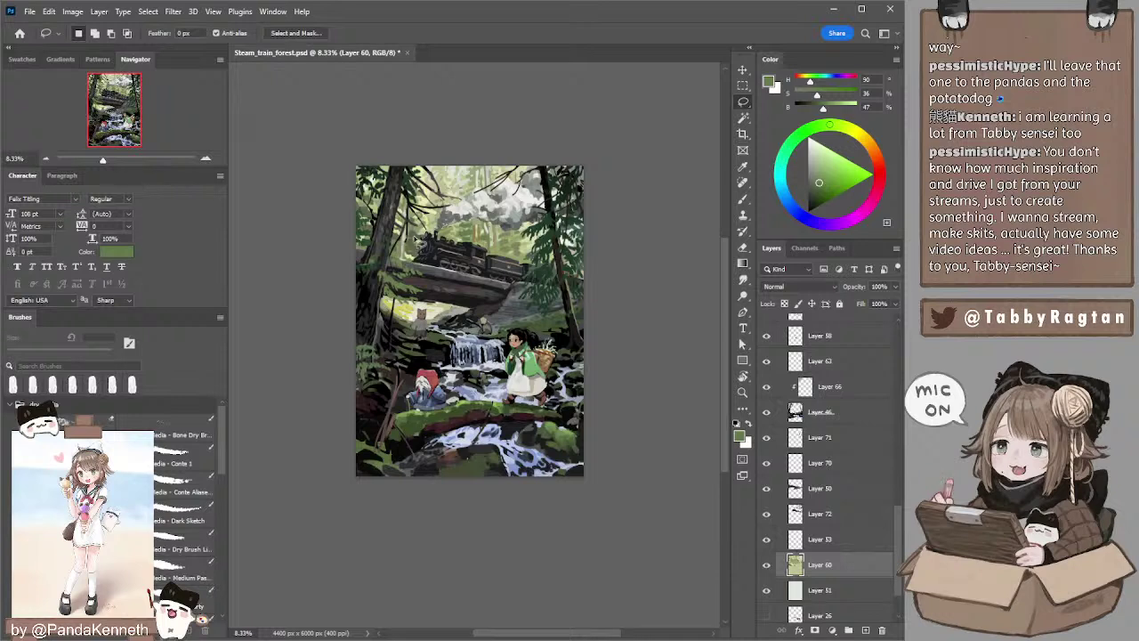
key("b")
left_click(411, 233, "alt")
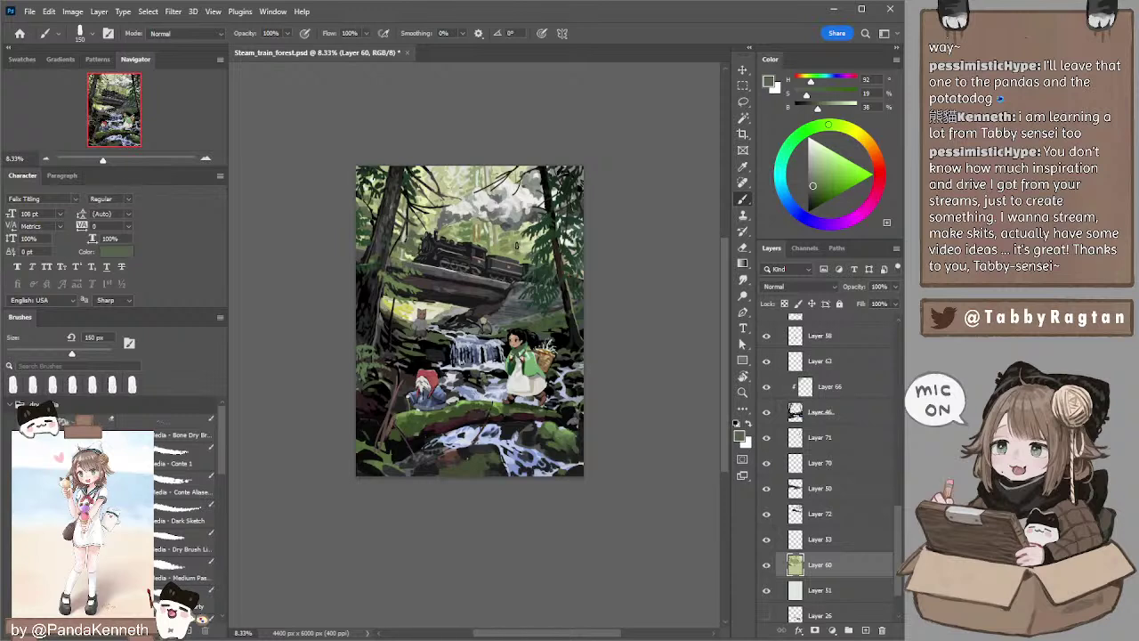
left_click(507, 246, "alt")
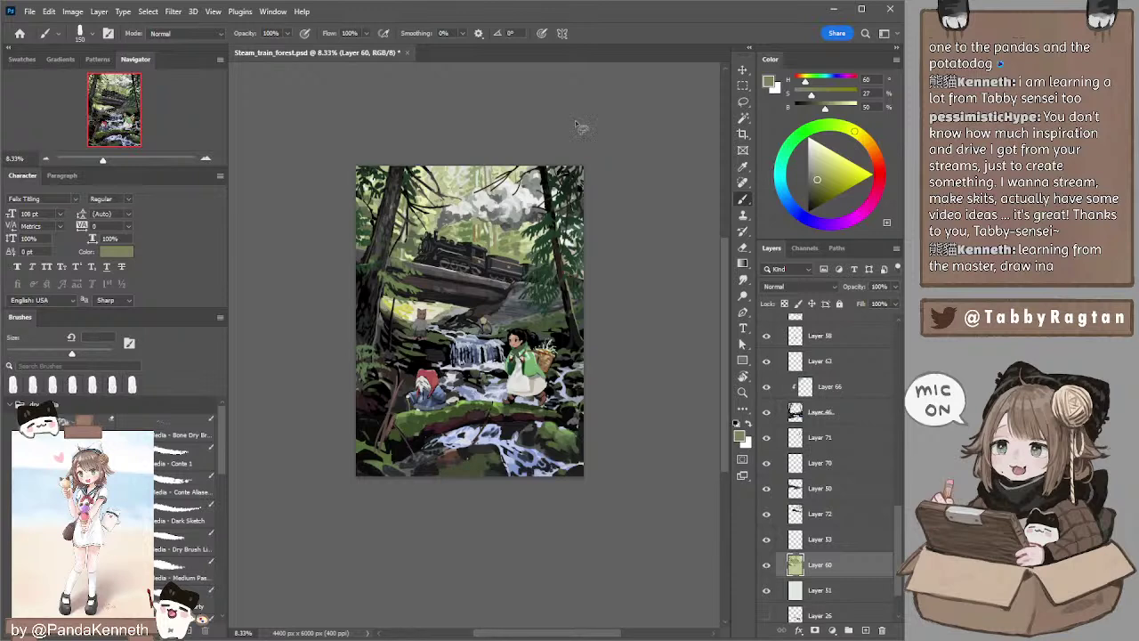
- On the smoke's Layer 72, work from sampled greys and set a darker grey (brightness 32%) with the Brush at 250 px
key("l")
left_click(463, 214, "ctrl")
key("b")
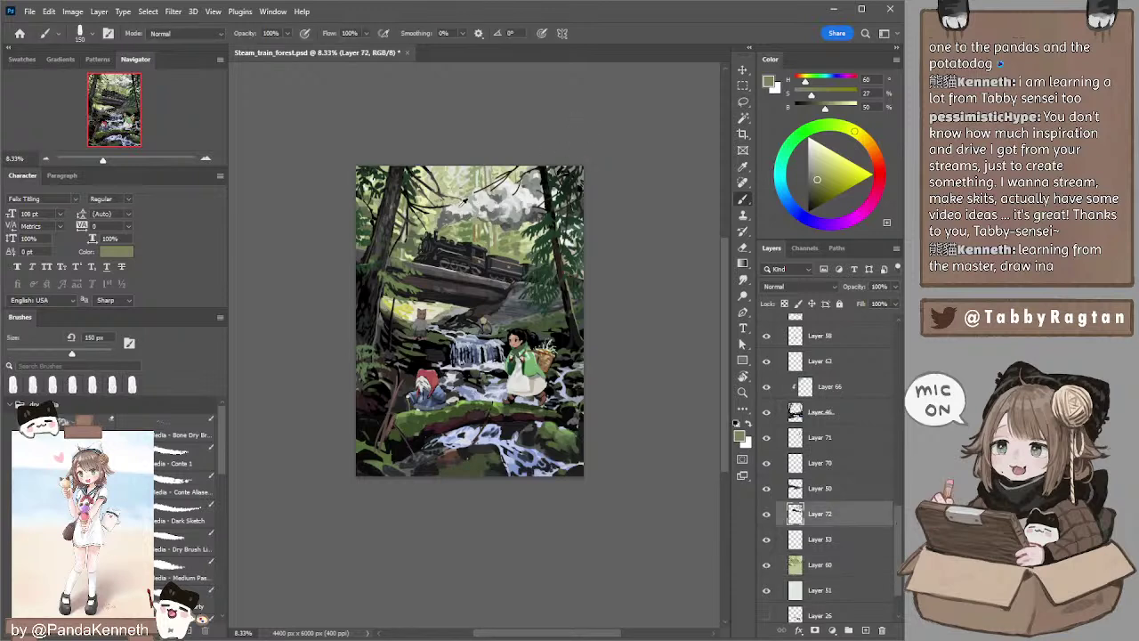
left_click(455, 204, "alt")
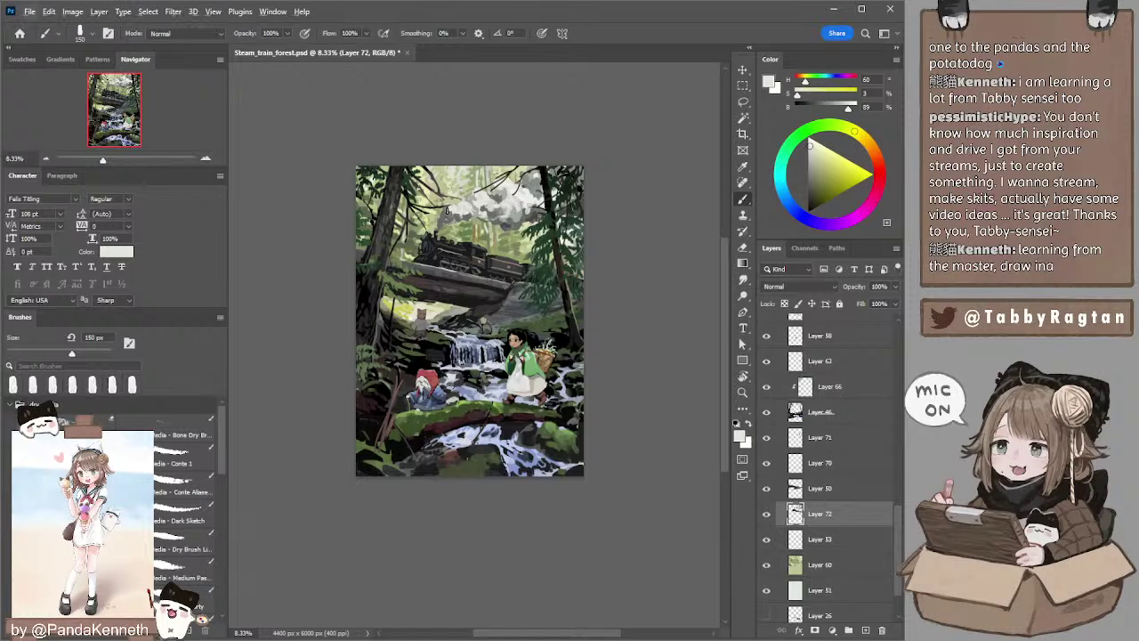
left_click(454, 210, "alt")
key("bracketright")
key("bracketright")
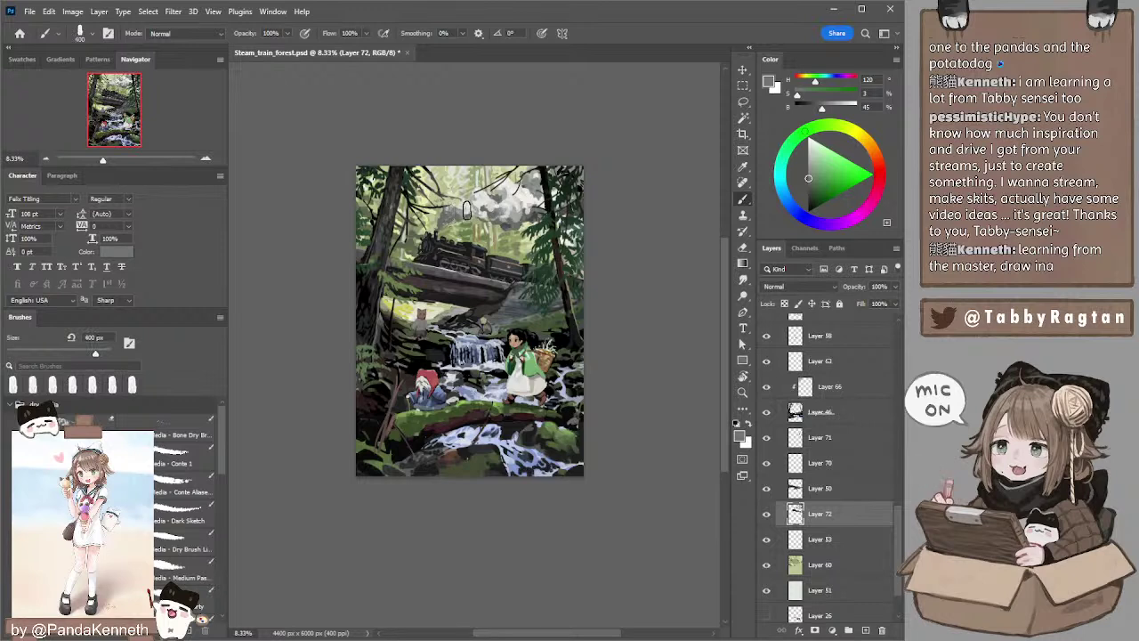
key("bracketleft")
left_click(808, 187)
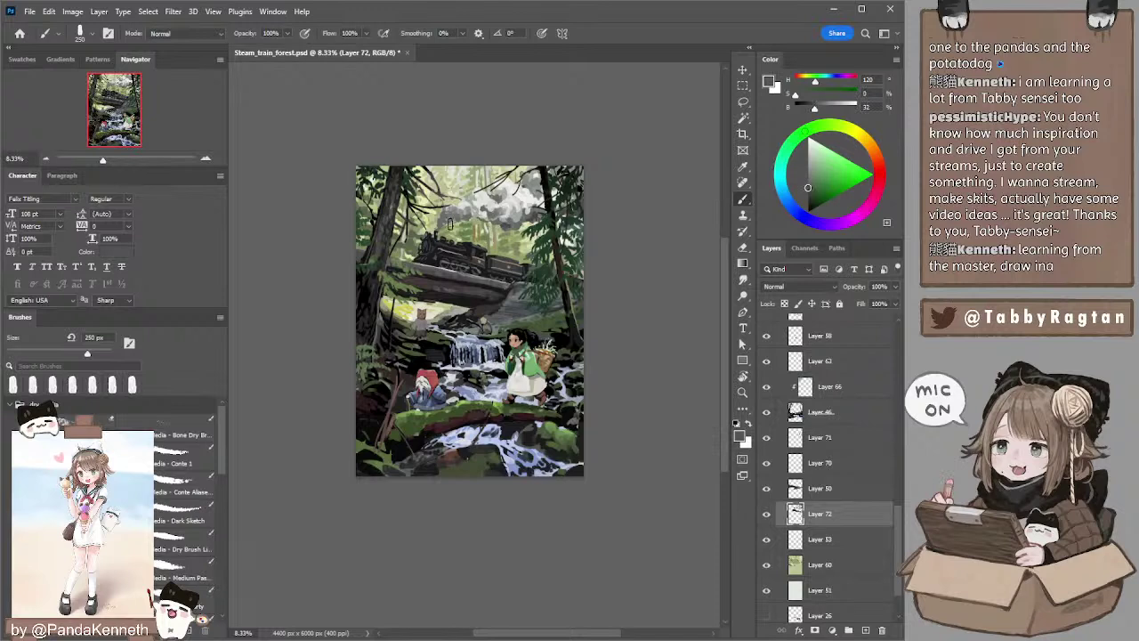
- Shade the smoke above the chimney with a sampled mid grey (hue 135, brightness 46%), varying the Brush size around 175 px
key("bracketleft")
key("bracketleft")
key("bracketleft")
left_click(462, 208, "alt")
key("bracketright")
key("bracketright")
key("bracketright")
key("bracketright")
key("bracketright")
key("bracketleft")
key("bracketleft")
key("bracketleft")
key("bracketleft")
key("bracketleft")
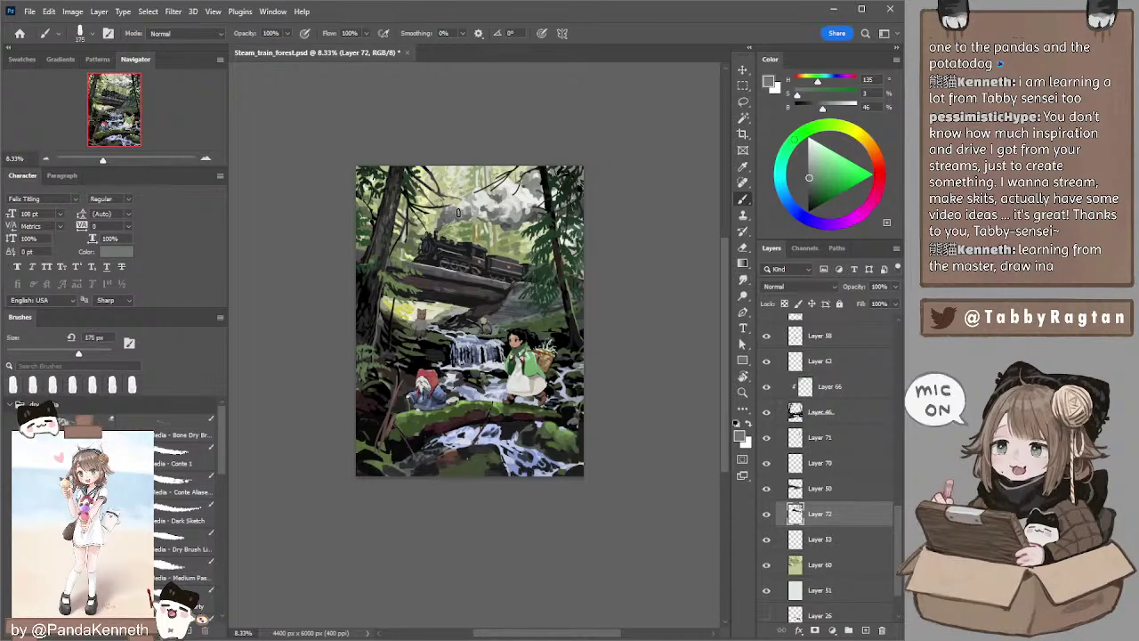
key("bracketleft")
- Refine the smoke just above the chimney with sampled greys of 41%, 66% and 45% brightness, reducing the Brush to 90 px
left_click(464, 217, "alt")
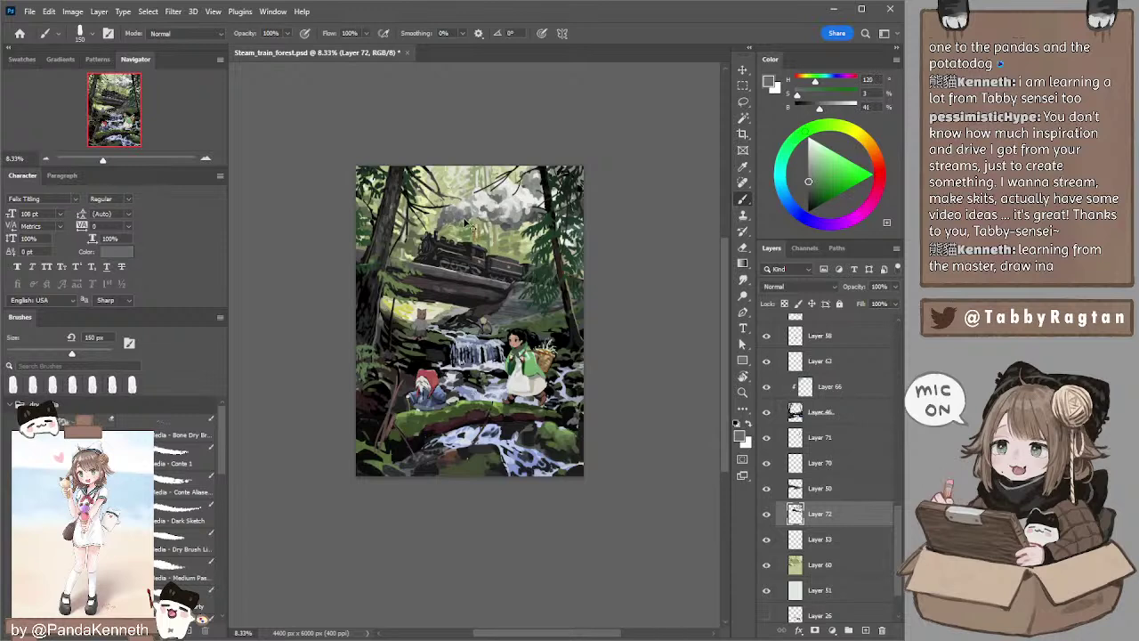
left_click(455, 222, "alt")
key("bracketleft")
key("bracketleft")
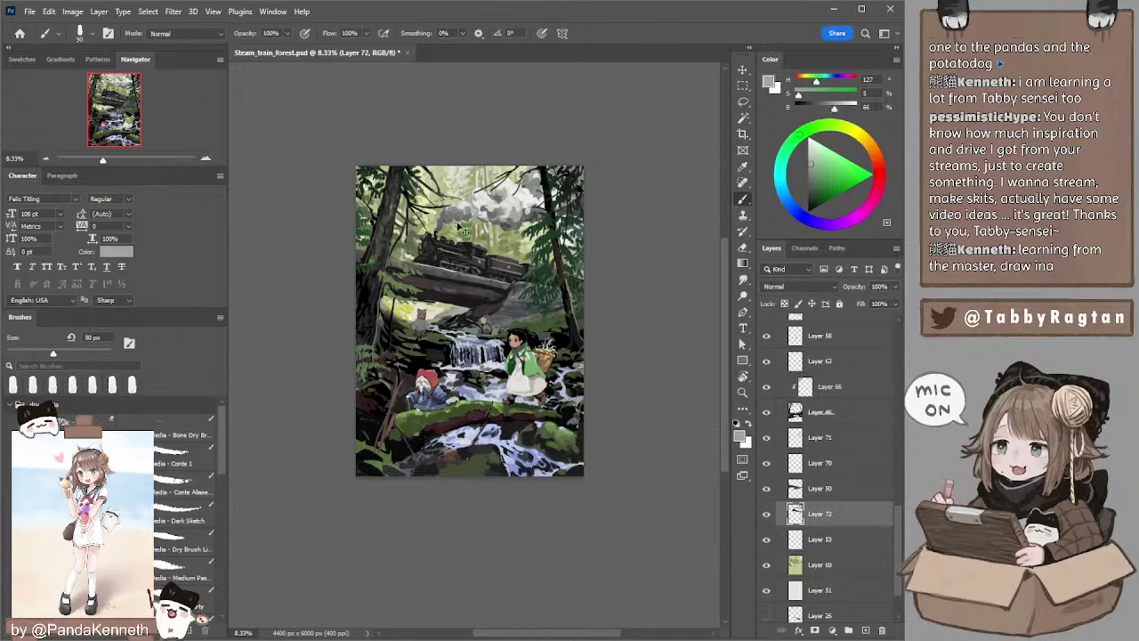
left_click(463, 216, "alt")
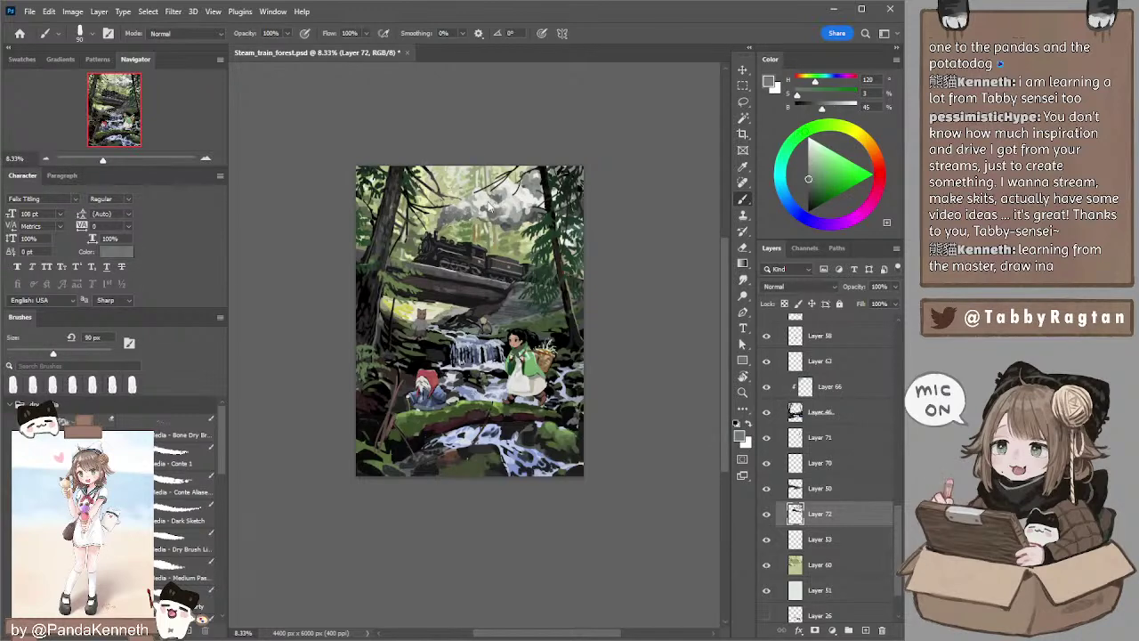
- Sample a darker grey (brightness 36%) from the smoke and deepen its shadows with a 125 px Brush
left_click(470, 213, "alt")
key("bracketright")
key("bracketright")
key("bracketright")
key("bracketright")
key("bracketleft")
key("bracketleft")
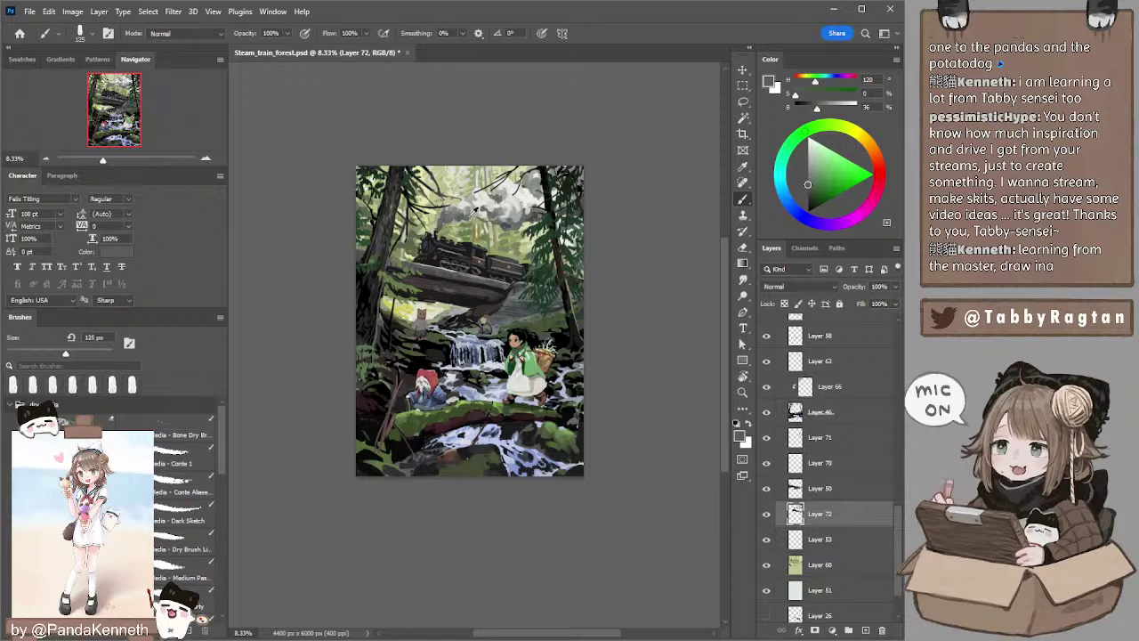
- Broaden the smoke's shading with a sampled greenish grey (saturation 5%, brightness 42%) and the Brush at 250 to 300 px
left_click(476, 212, "alt")
key("bracketright")
key("bracketright")
key("bracketright")
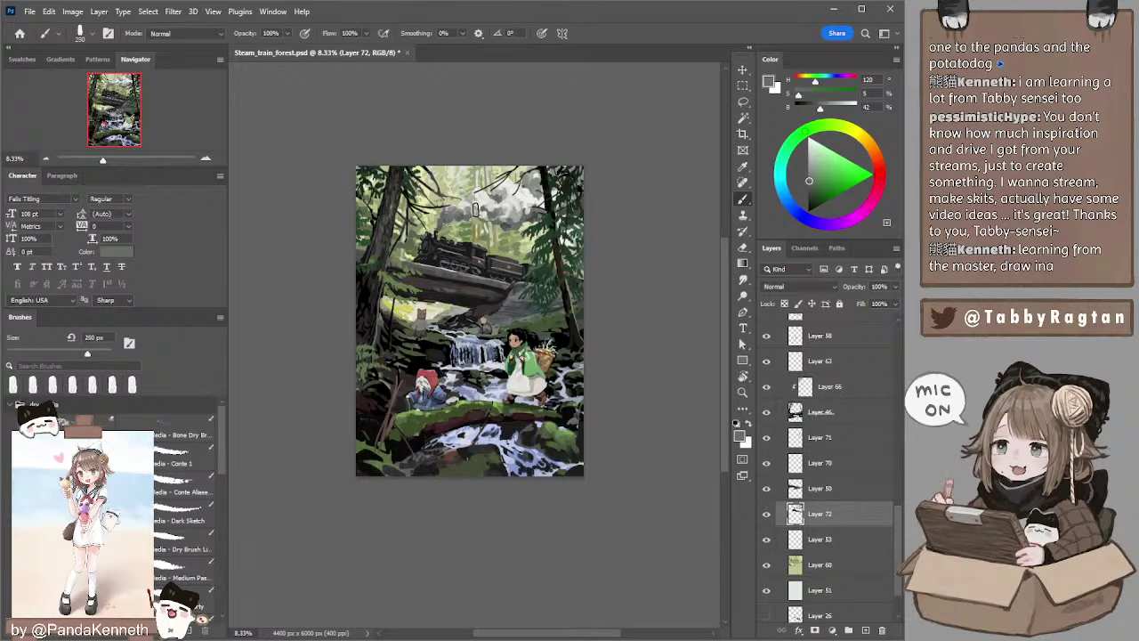
key("bracketleft")
key("bracketright")
key("bracketright")
key("bracketright")
key("bracketleft")
key("bracketleft")
- On the background's Layer 60, sample olive green (hue 78, brightness 47%) near the upper canvas edge and set the Brush to 90 px
left_click(473, 239, "ctrl")
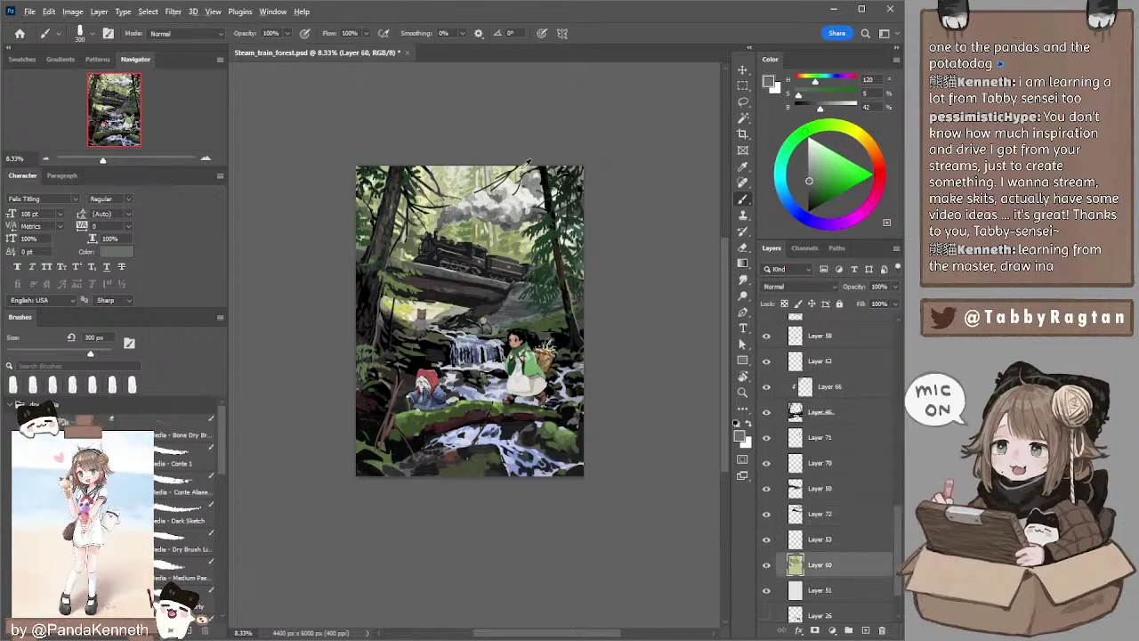
left_click(521, 169, "alt")
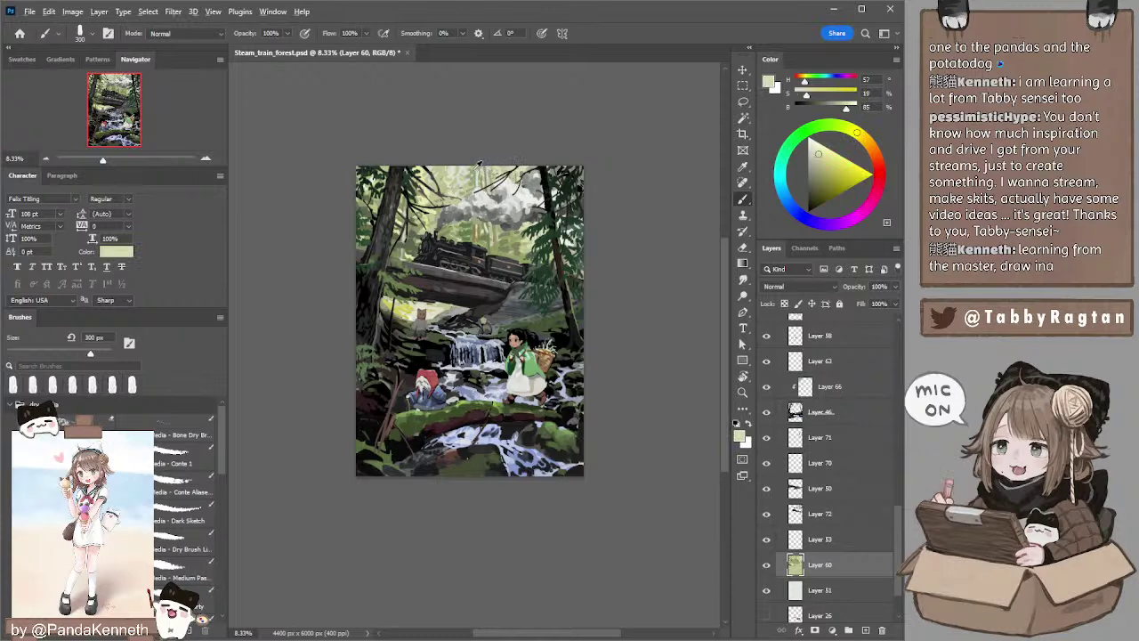
left_click(480, 165, "alt")
key("bracketleft")
key("bracketleft")
key("bracketleft")
key("bracketleft")
key("bracketleft")
key("bracketleft")
key("bracketleft")
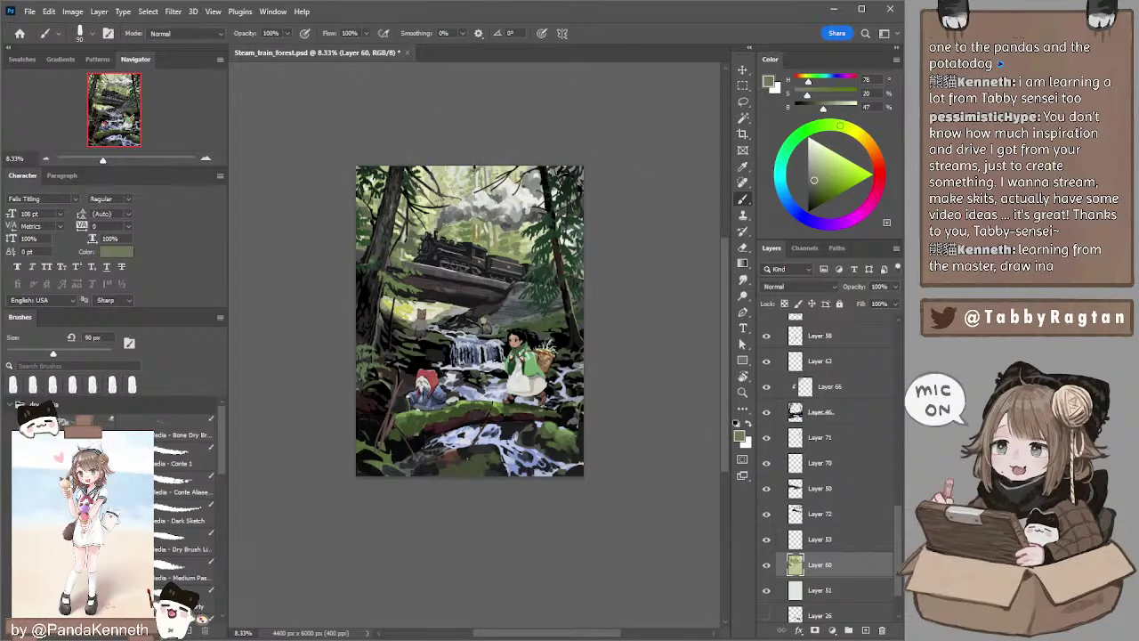
- Mix a greyish green (hue 100, saturation 13%, brightness 44%) and paint distant foliage above the smoke with a 90 px or smaller Brush
left_click(810, 180)
left_click(821, 127)
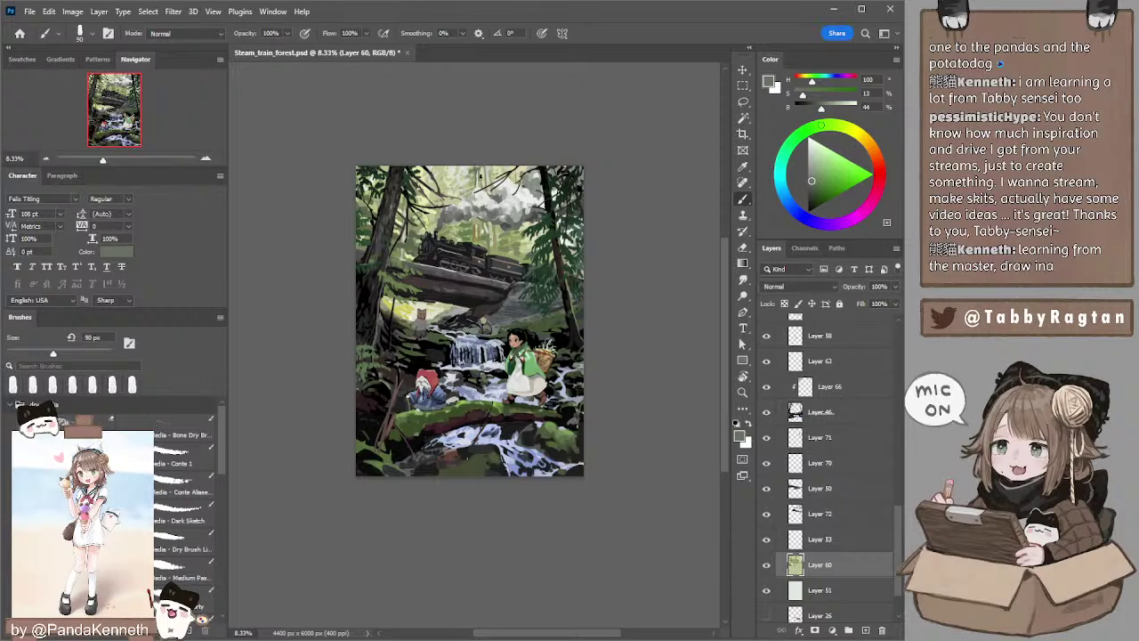
key("bracketleft")
key("bracketleft")
key("bracketleft")
- Sample pale yellow (hue 60, brightness 91%) and brush light gaps into the foliage at the upper left of the background
left_click(427, 184, "alt")
left_click_drag(425, 184, 456, 175)
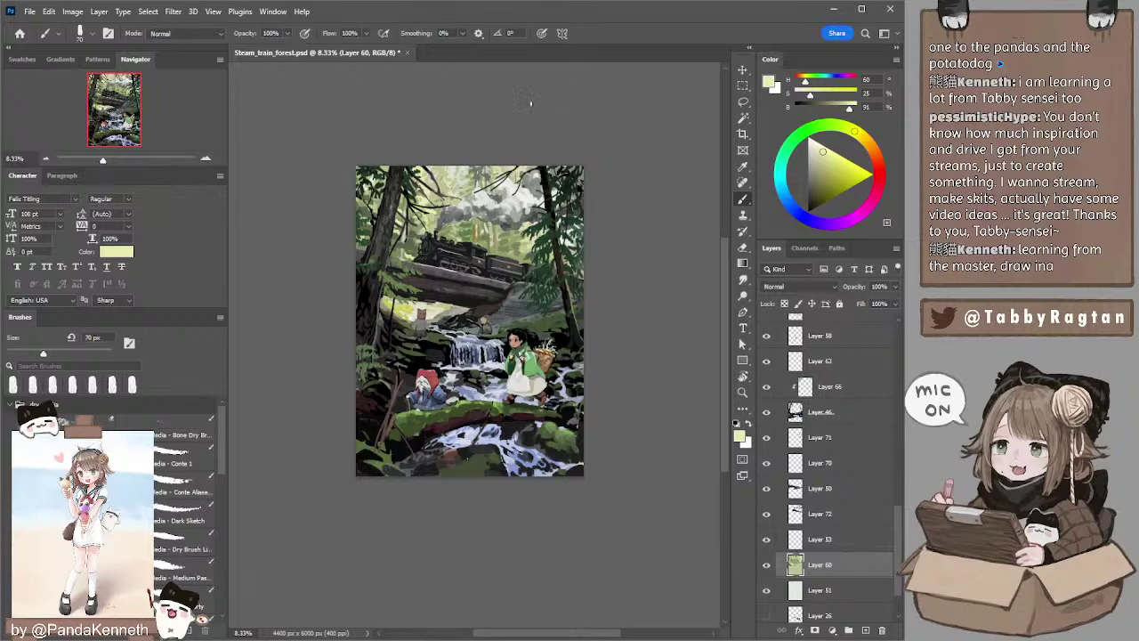
key("bracketright")
key("bracketright")
key("bracketright")
key("bracketright")
- Soften the foliage above the locomotive with sampled background tones, including yellow-green (hue 65, brightness 76%), with the Brush at 100 px
left_click(443, 180, "alt")
key("bracketleft")
key("bracketleft")
key("bracketright")
key("bracketright")
key("bracketleft")
key("bracketleft")
left_click(444, 167, "alt")
key("bracketright")
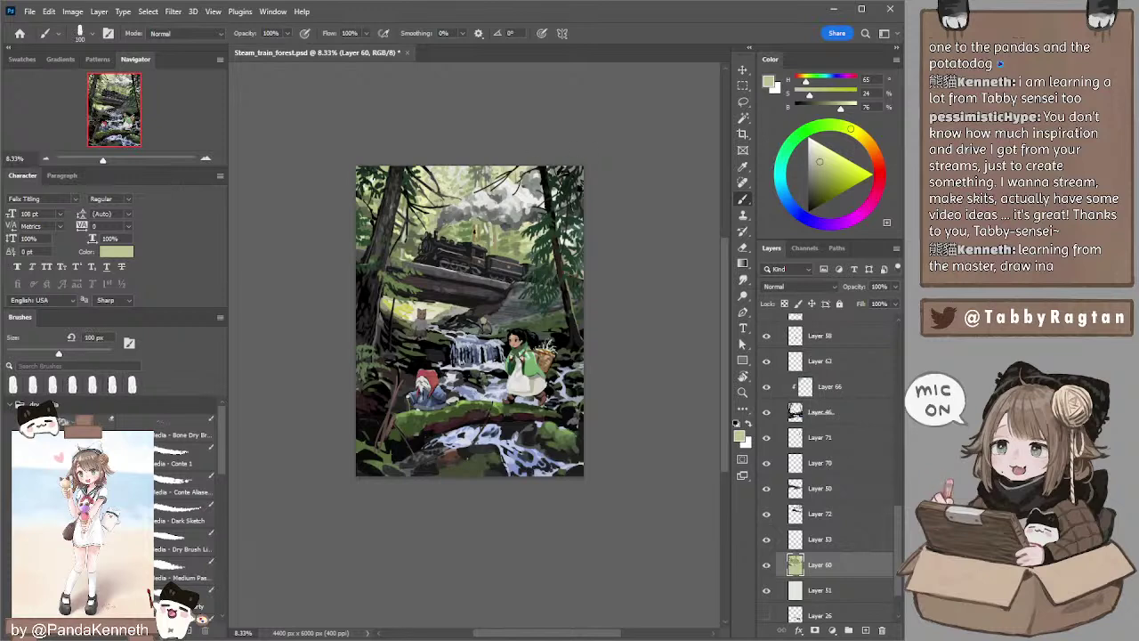
- Paint foliage behind the train with sampled green at 125 px, and mix a cooler green (hue 106, saturation 24%, brightness 43%) at 100 px
left_click(470, 230, "alt")
key("bracketright")
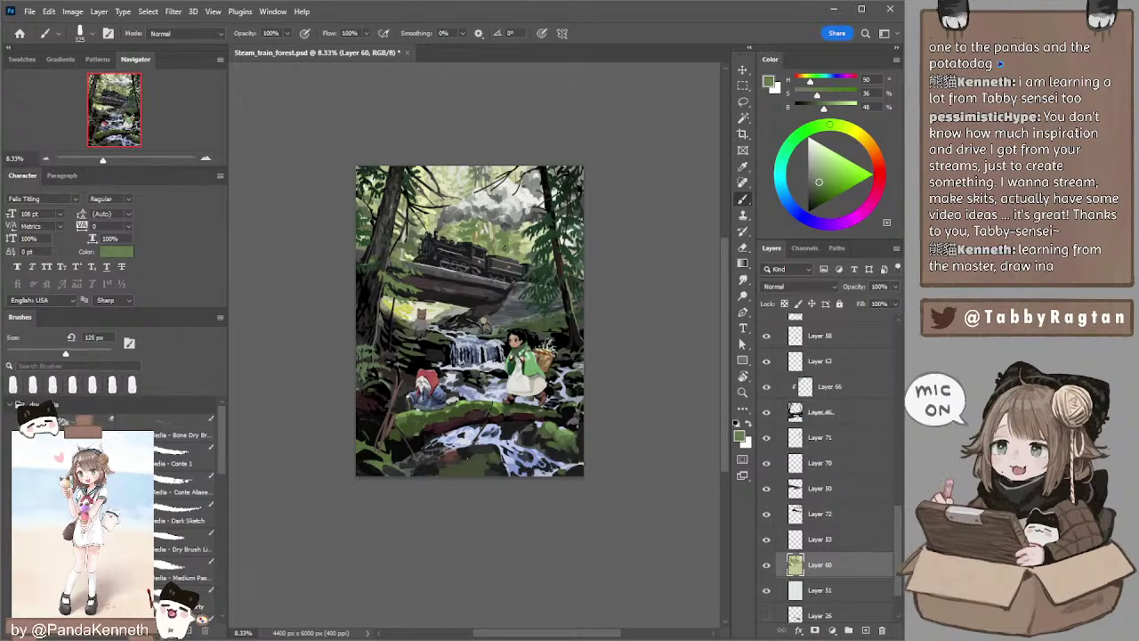
key("bracketleft")
left_click(814, 183)
left_click(815, 126)
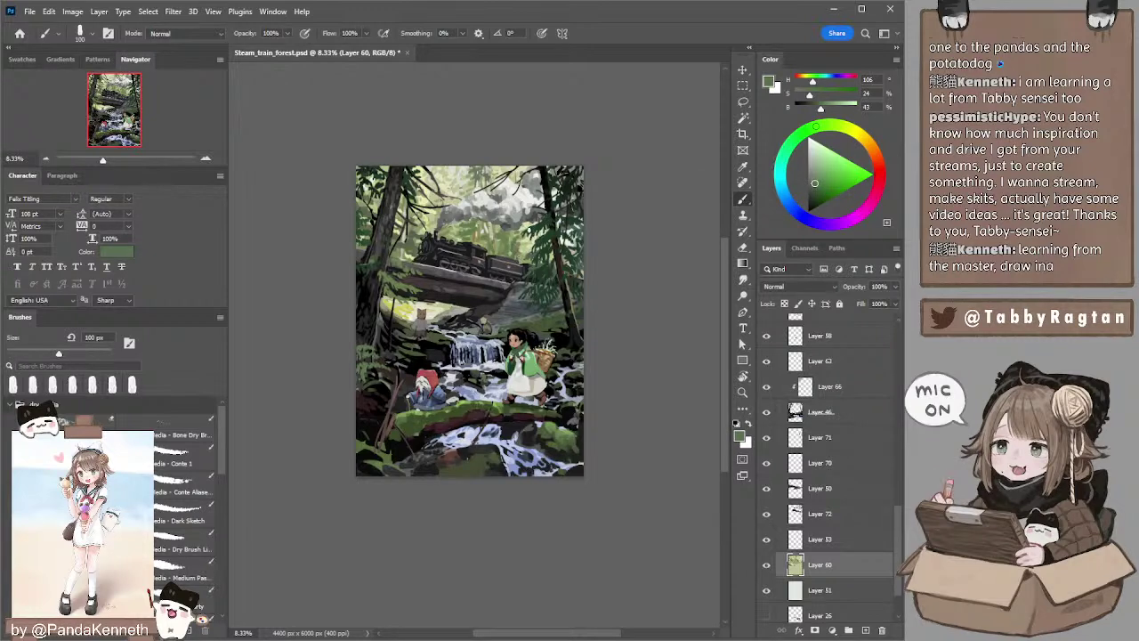
- Retouch the background behind the carriages with sampled yellow-green (hue 75, saturation 35%, brightness 64%) and the Brush around 100 px
left_click(519, 169, "alt")
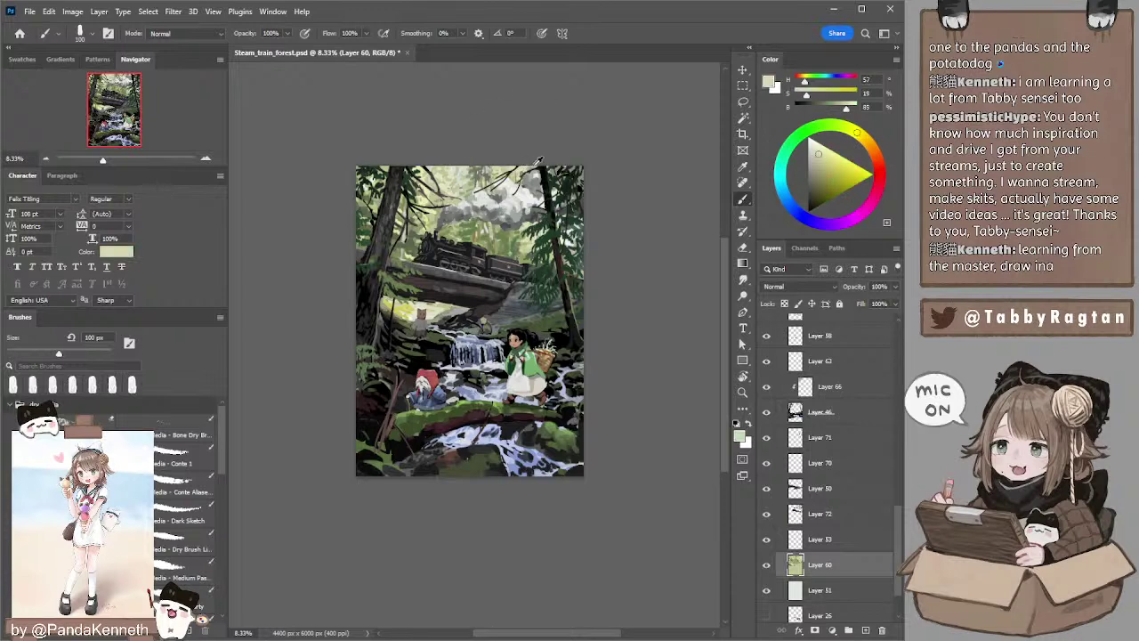
left_click(514, 233, "alt")
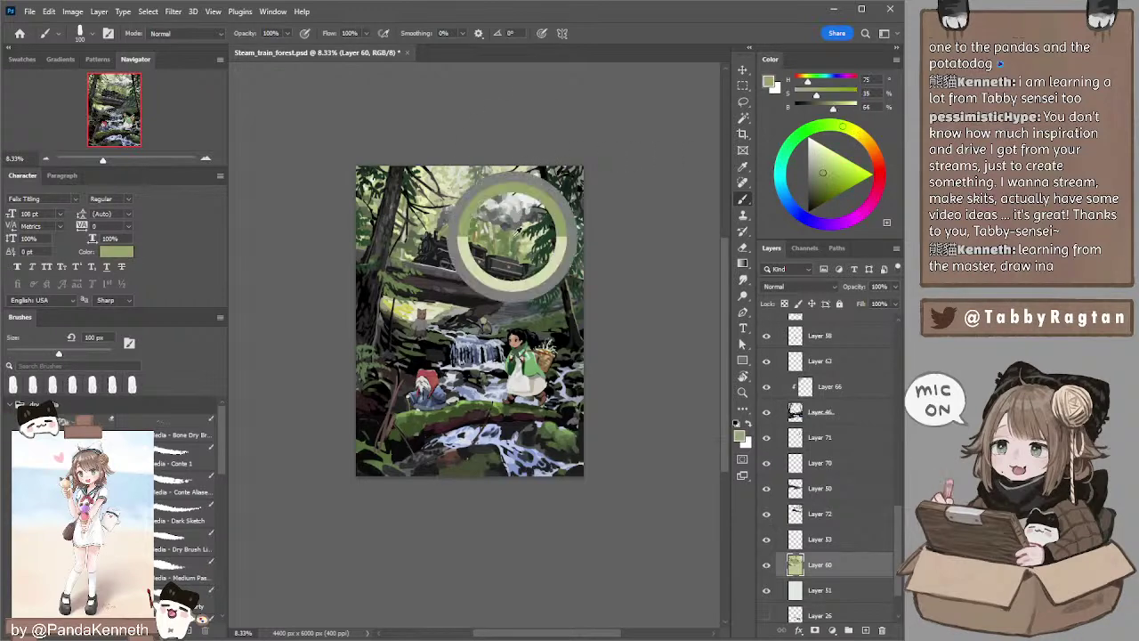
key("bracketright")
key("bracketright")
key("bracketleft")
key("bracketleft")
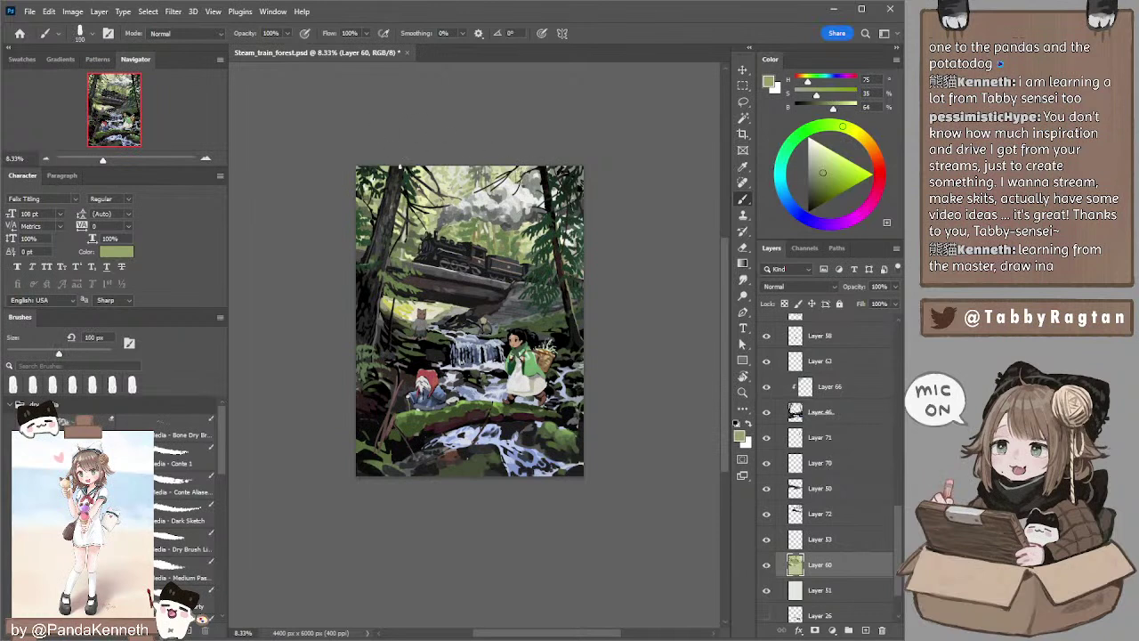
- Mix a darker olive green (hue 82, saturation 28%, brightness 40%) from a sampled tone and paint background foliage with varying Brush sizes
left_click(406, 205, "alt")
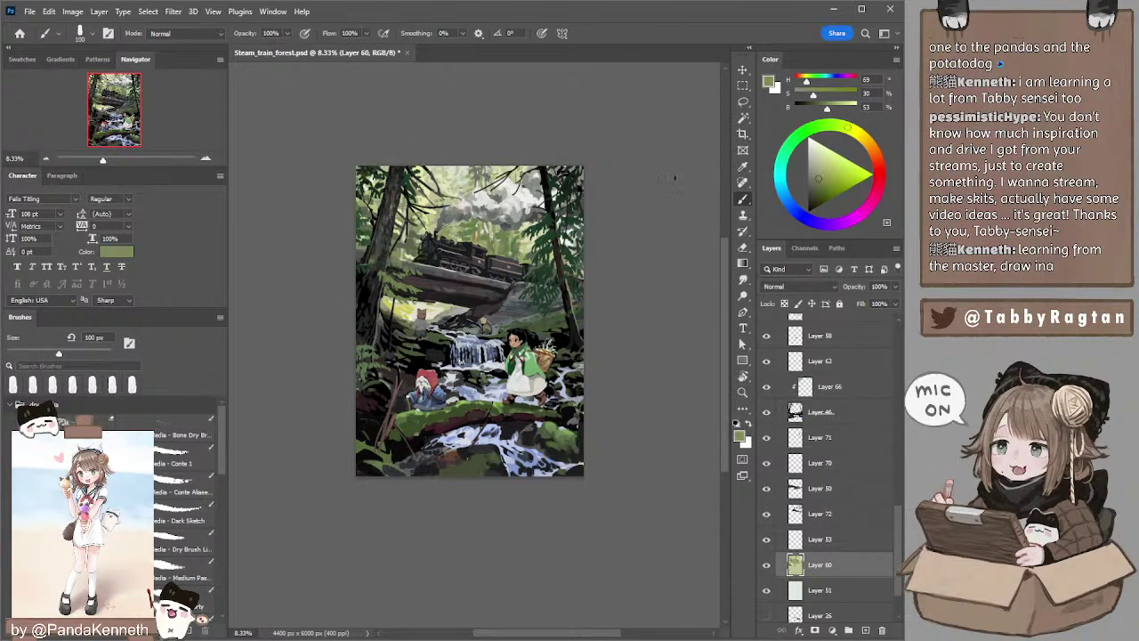
left_click(815, 186)
left_click(835, 125)
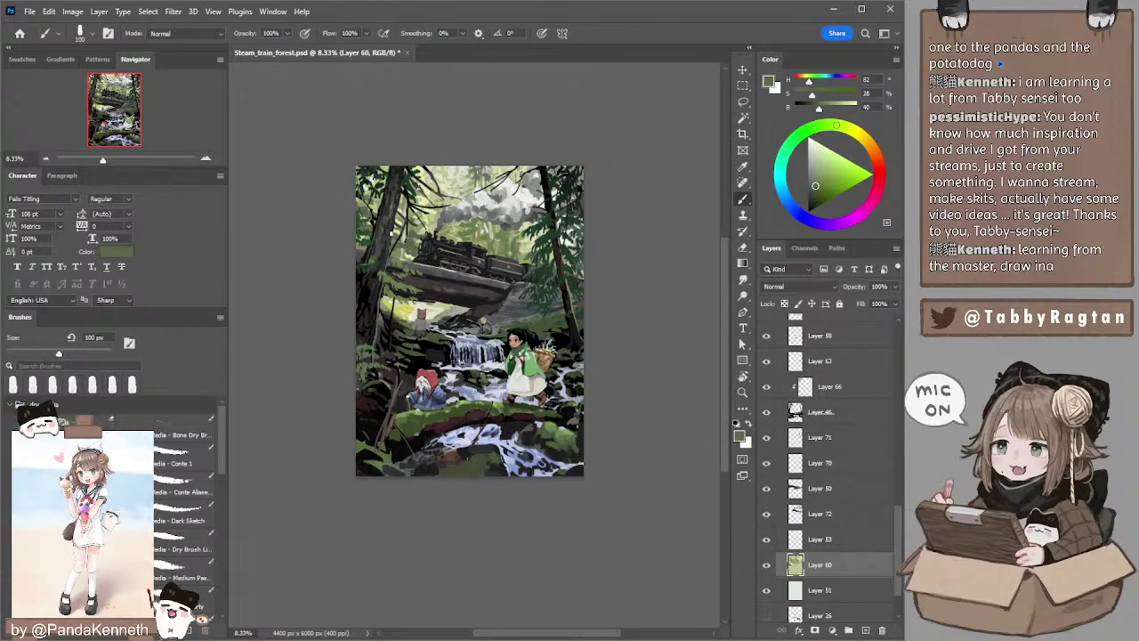
key("]")
key("]")
key("bracketleft")
key("bracketleft")
key("bracketleft")
key("bracketleft")
key("bracketleft")
key("bracketleft")
key("bracketleft")
key("bracketleft")
key("bracketright")
key("bracketright")
key("bracketright")
key("bracketleft")
key("bracketleft")
- Sample pale yellow (hue 59, brightness 94%) and lighten gaps in the misty background, using the Brush between 100 px and 300 px
left_click(503, 163, "alt")
left_click(504, 162, "alt")
key("bracketright")
key("bracketright")
key("bracketright")
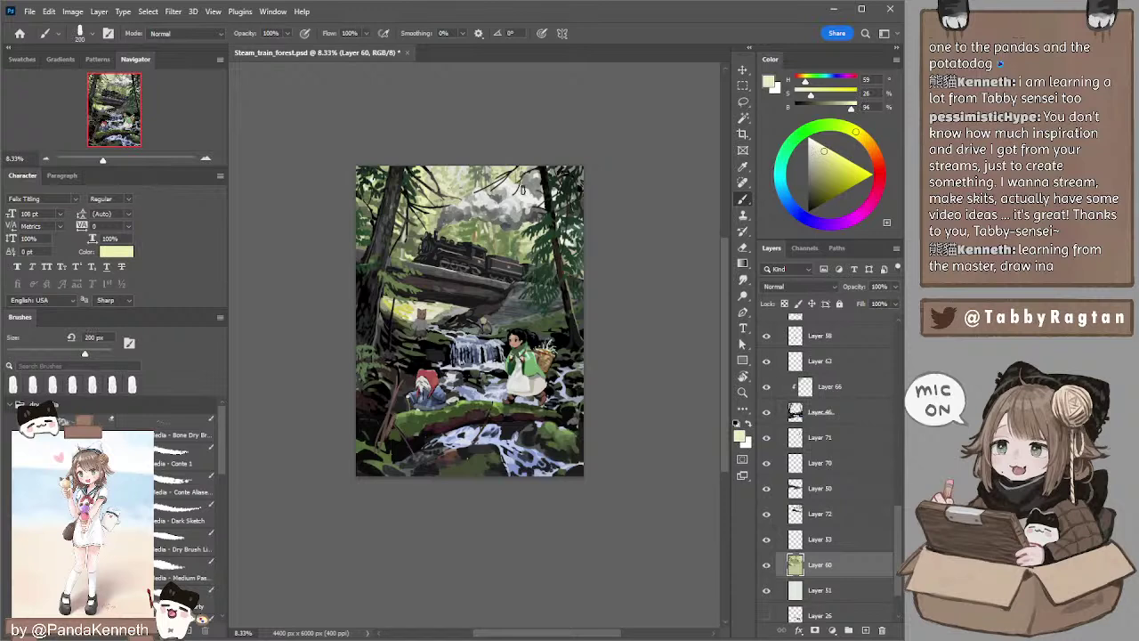
key("bracketleft")
key("bracketleft")
key("bracketleft")
key("bracketleft")
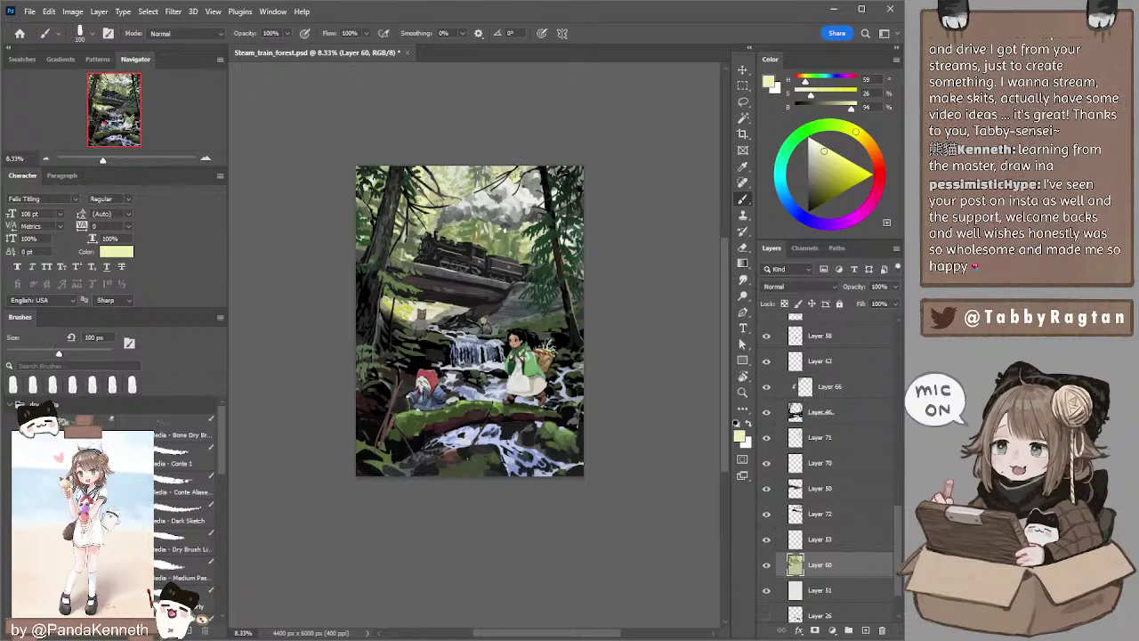
key("bracketleft")
key("bracketright")
key("bracketright")
key("bracketright")
key("bracketright")
key("bracketright")
key("bracketright")
key("bracketright")
- Make Layer 64 active, sample dark grey (brightness 30%) near the girl's basket and set the Brush to 150 px
mouse_move(641, 183)
left_mouse_down()
mouse_move(638, 156)
mouse_move(646, 163)
left_mouse_up()
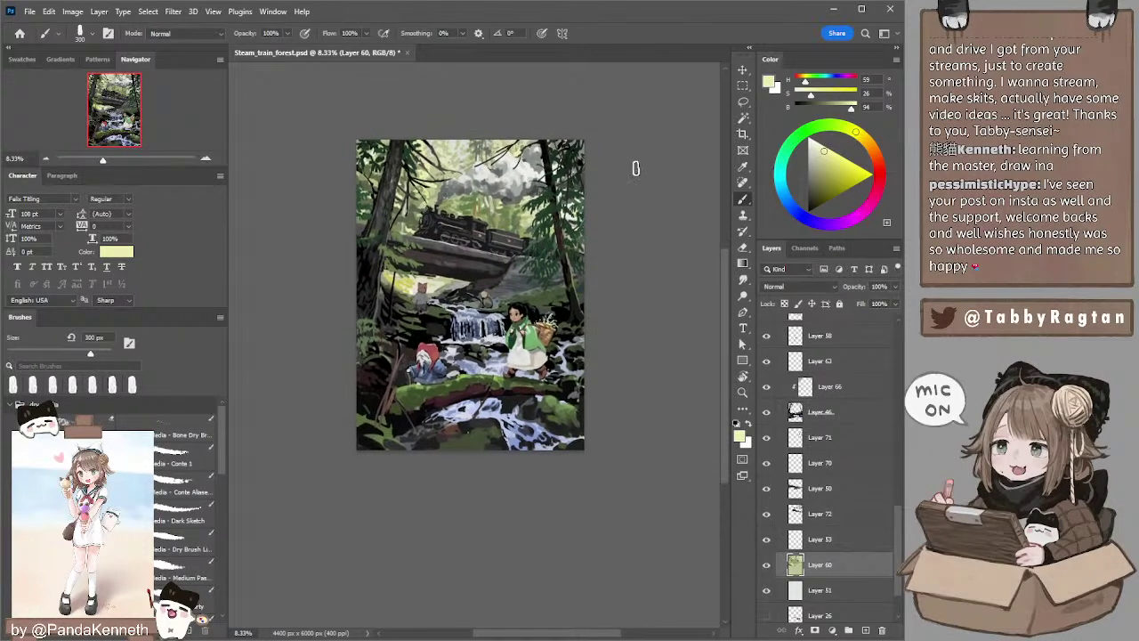
left_click(452, 249, "ctrl")
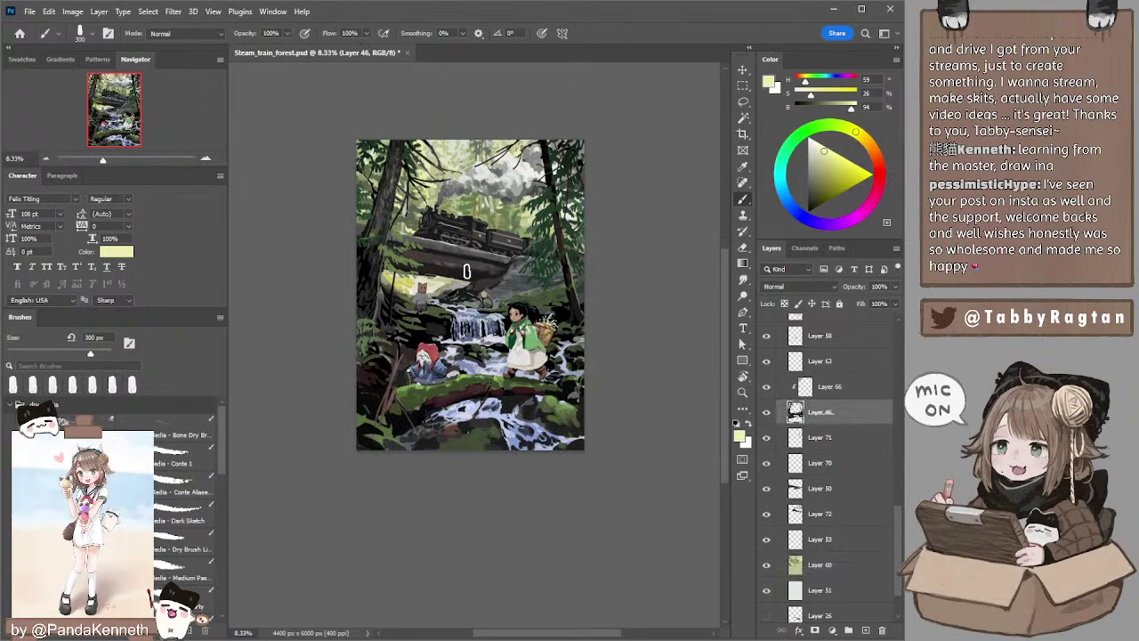
left_click_drag(637, 209, 631, 200)
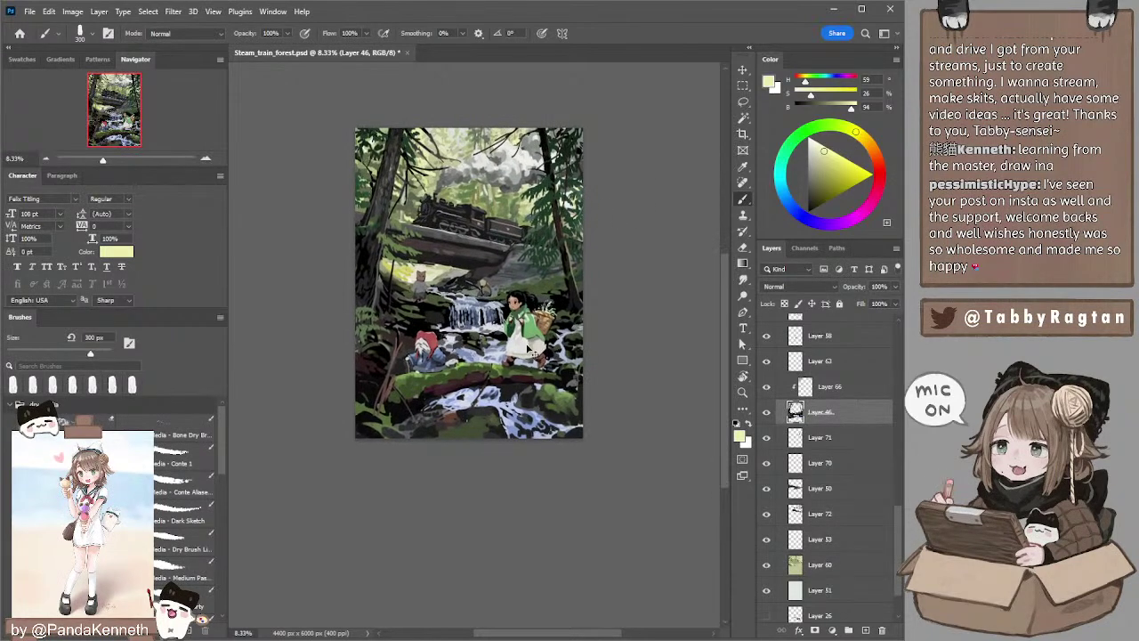
left_click(586, 279, "ctrl")
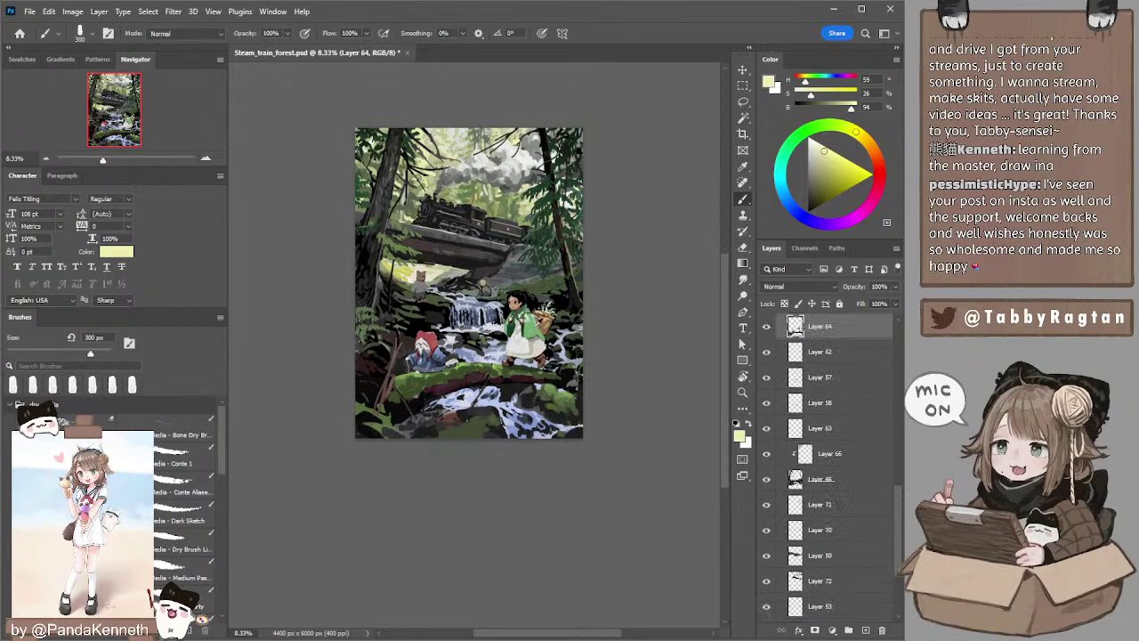
left_click(535, 322, "alt")
left_click(537, 320, "alt")
key("bracketleft")
key("bracketleft")
key("bracketleft")
key("bracketleft")
key("bracketleft")
key("bracketleft")
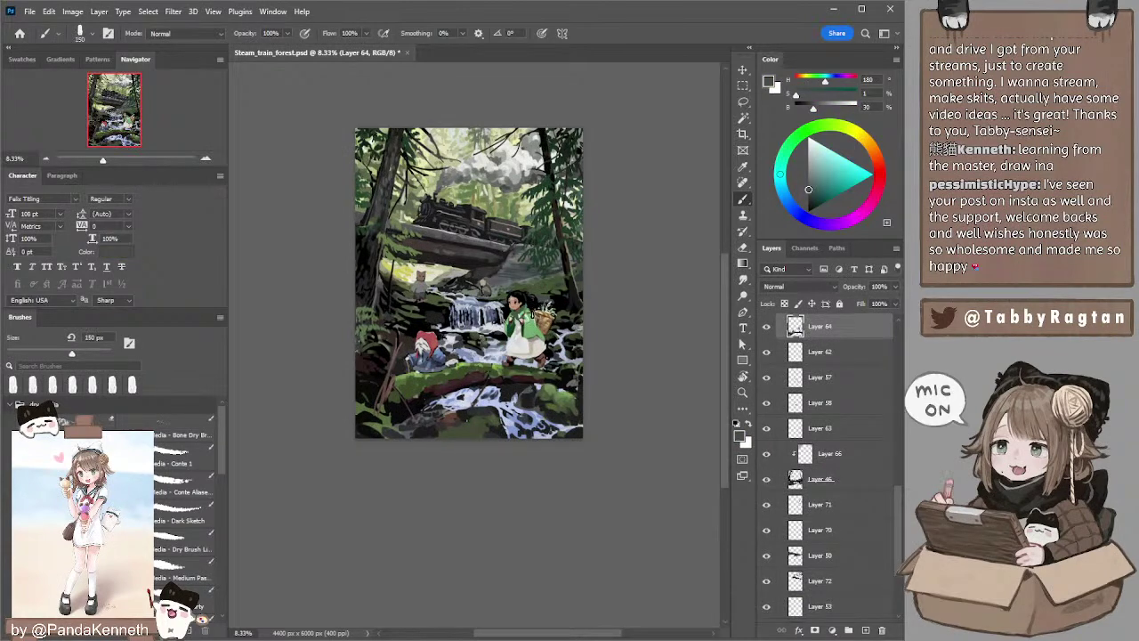
- Retouch the ground behind the girl with the Brush at 125 px, sampling black and, on Layer 46, olive green (hue 87, brightness 32%)
key("bracketleft")
left_click(530, 305, "alt")
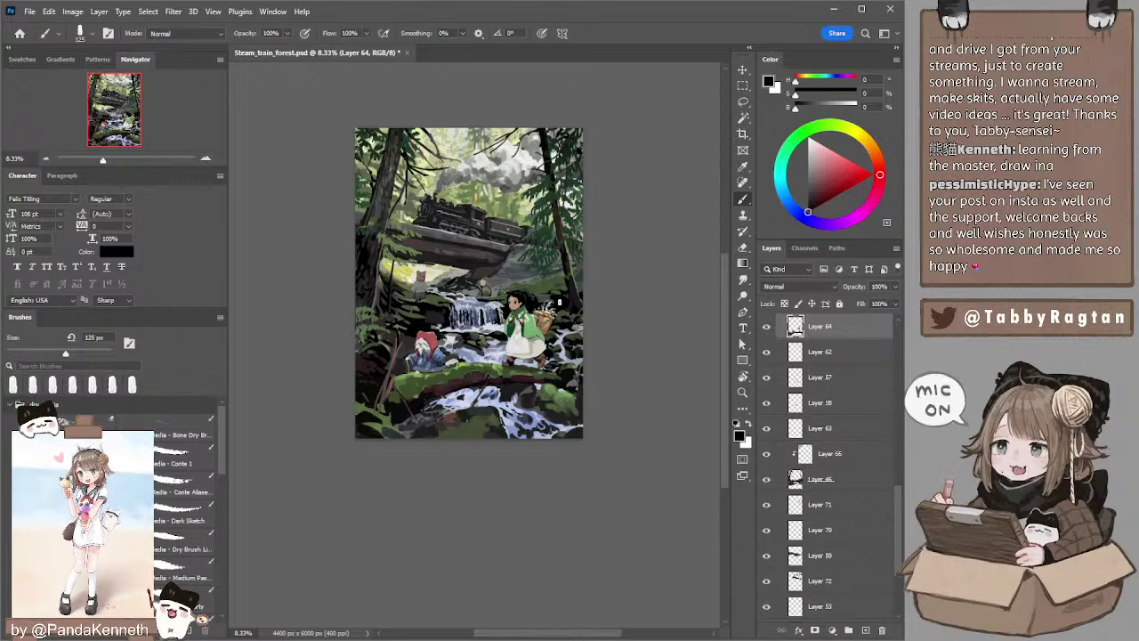
left_click(561, 301, "ctrl")
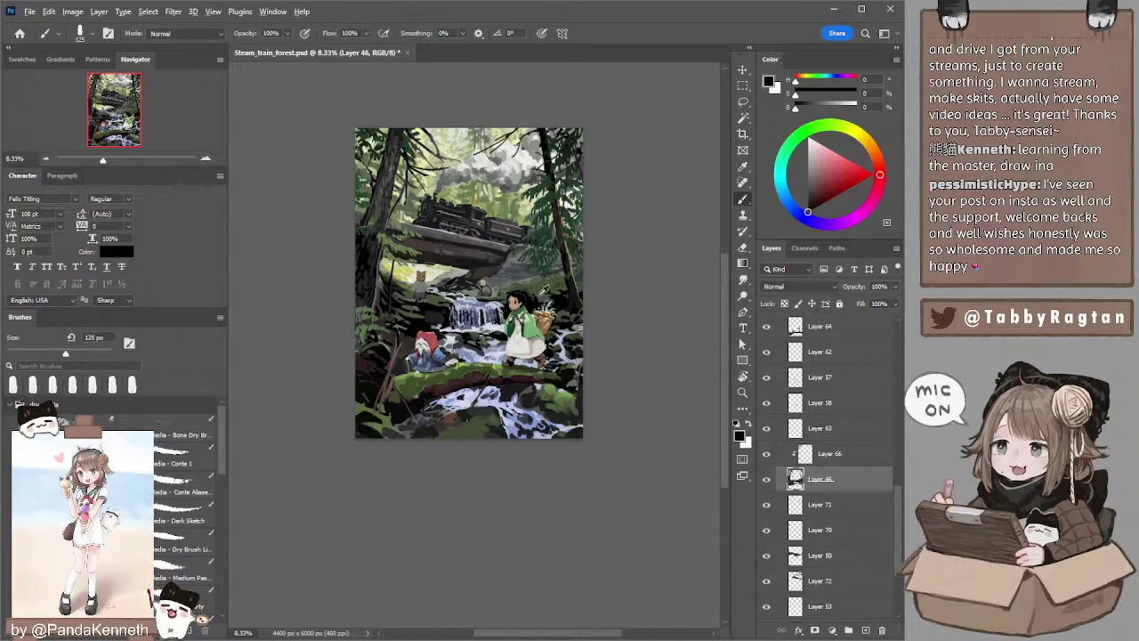
left_click(544, 287, "alt")
left_click_drag(634, 228, 633, 235)
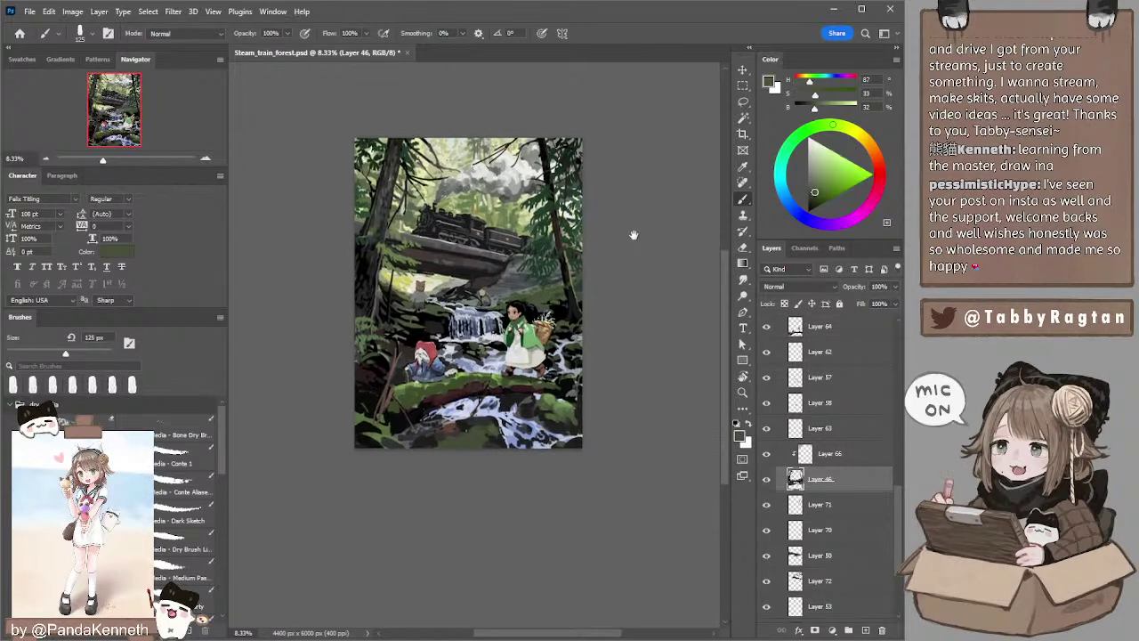
- Make Layer 60 active and soften the misty background with the Smudge tool at 200 px
left_click(424, 148, "ctrl")
key("r")
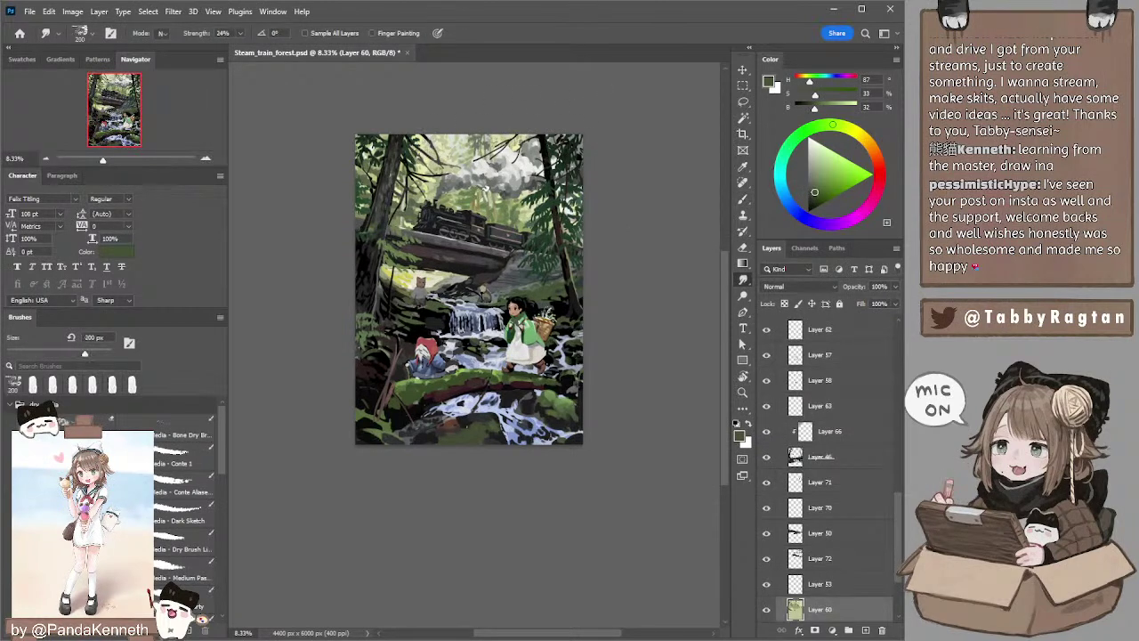
- Sample mid green (hue 90, brightness 48%) and paint background foliage above the train on Layer 60 with the Brush at 175 px
key("b")
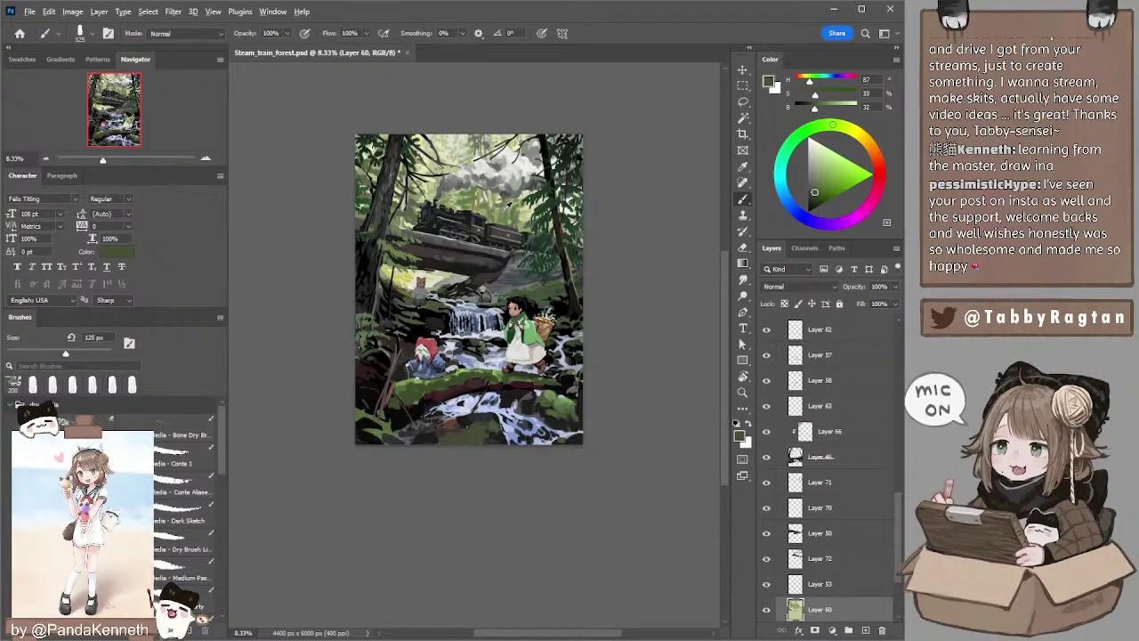
left_click(492, 200, "alt")
key("bracketright")
key("bracketright")
key("bracketright")
key("bracketright")
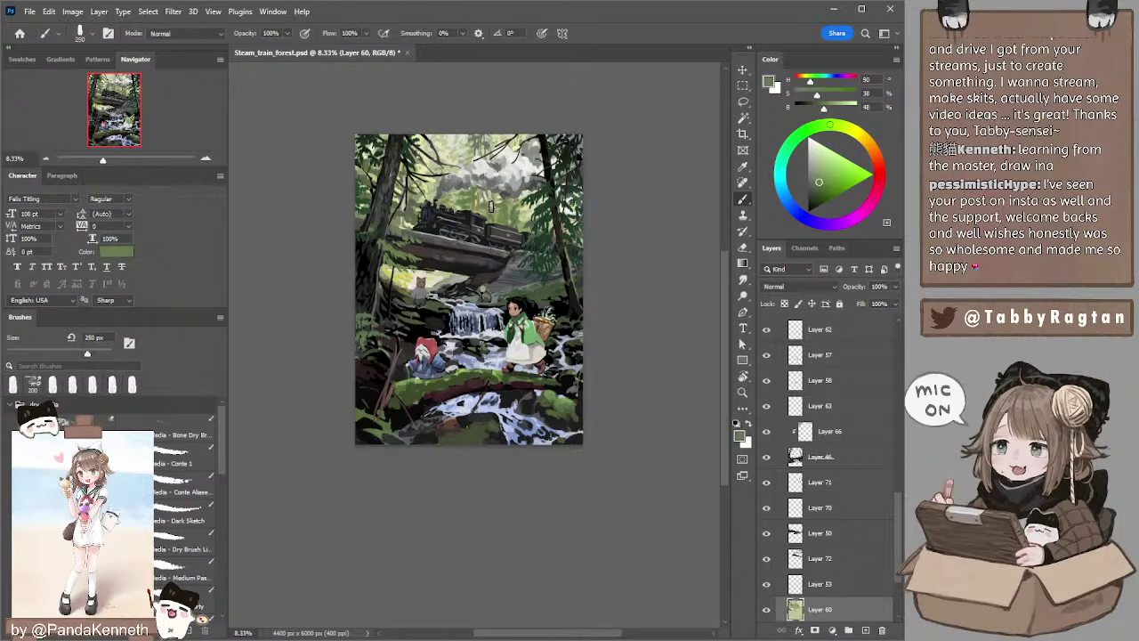
key("bracketleft")
key("bracketleft")
left_click_drag(487, 211, 489, 219)
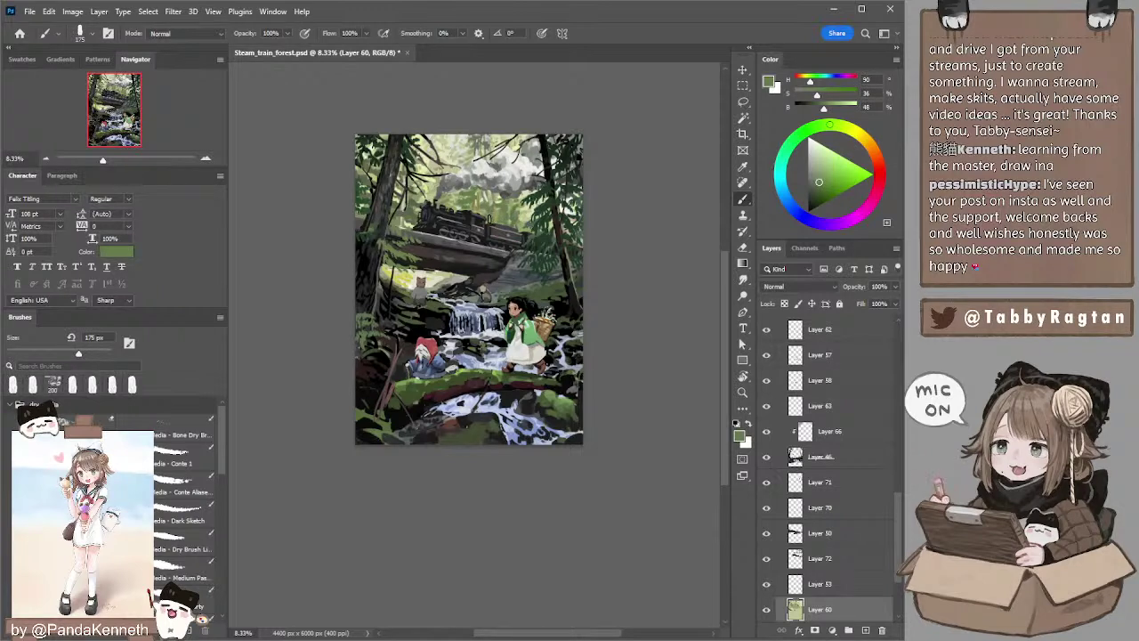
- Make Layer 72 active, sample near-black (brightness 10%) from the locomotive and retouch with the Brush between 200 px and 300 px
left_click(472, 222, "ctrl")
left_click(468, 221, "alt")
key("bracketright")
key("bracketright")
key("bracketright")
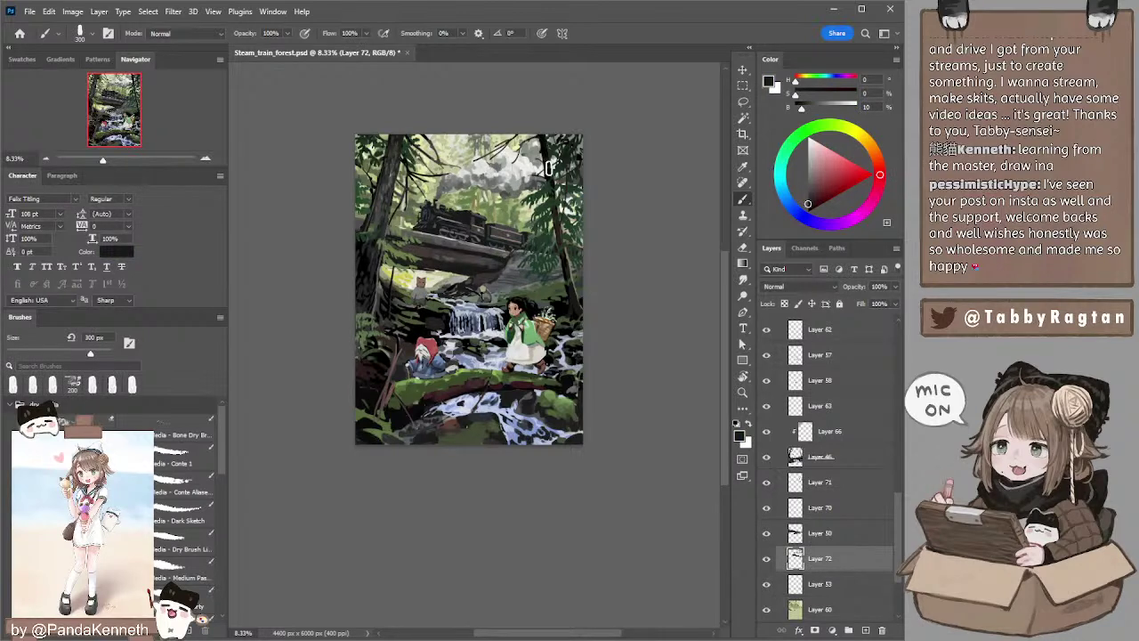
key("bracketleft")
key("bracketleft")
- Mix a blue-grey (hue 203, saturation 15%, brightness 37%) from a sampled dark grey and paint highlights on the locomotive at 100 px
left_click(465, 208, "alt")
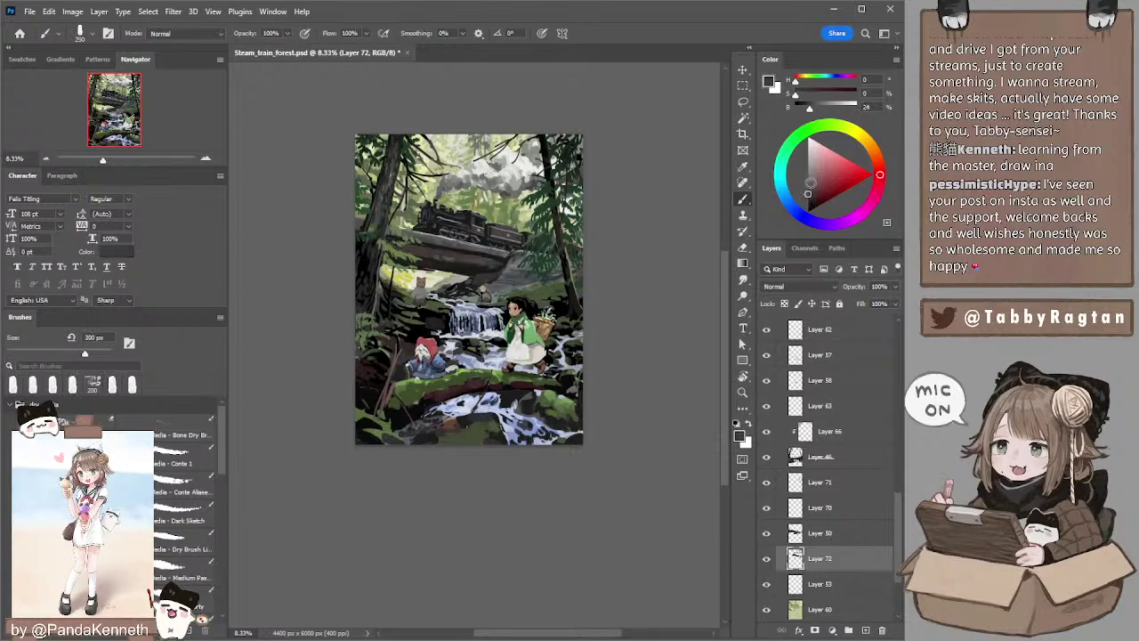
left_click(811, 186)
left_click(783, 192)
key("bracketleft")
key("bracketleft")
key("bracketleft")
key("bracketleft")
key("bracketleft")
key("bracketleft")
left_click(445, 213)
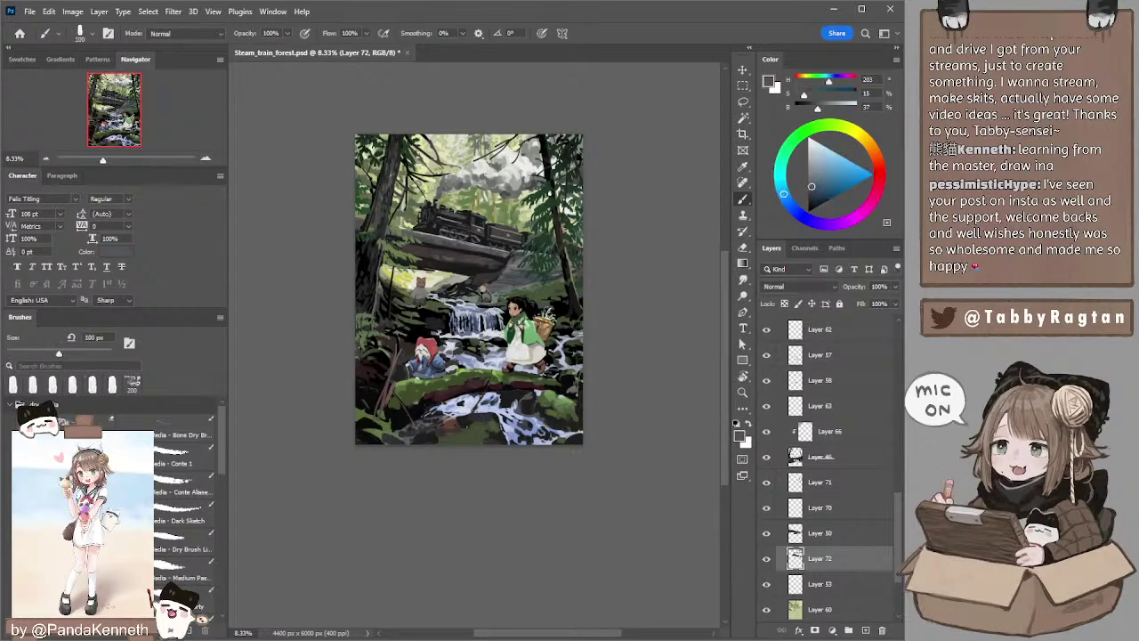
left_click_drag(445, 215, 463, 215)
left_click_drag(549, 210, 547, 200)
- Sample near-black (brightness 10%) from the carriages and darken the train with the Brush, ending at 100 px
left_click(489, 208, "alt")
key("bracketright")
key("bracketright")
key("bracketright")
key("bracketright")
key("bracketright")
key("bracketleft")
key("bracketleft")
key("bracketleft")
key("bracketleft")
key("bracketleft")
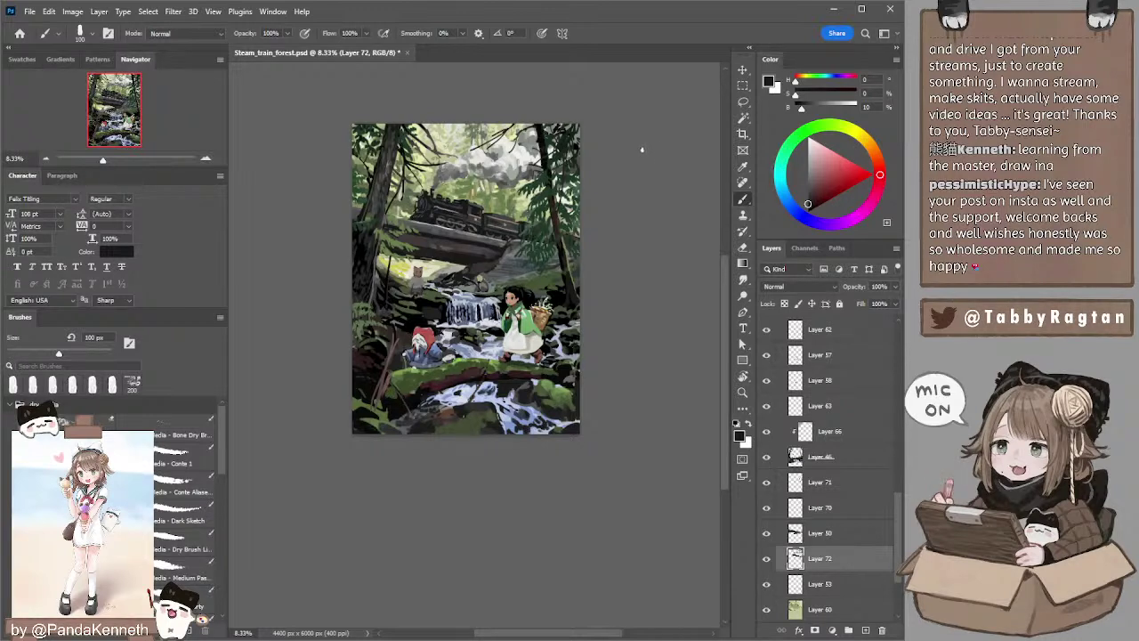
- Clean up the train's edges on Layer 72 using sampled dark grey (brightness 15%), the Eraser at 90 px and a finer Brush
left_click(495, 220, "alt")
key("e")
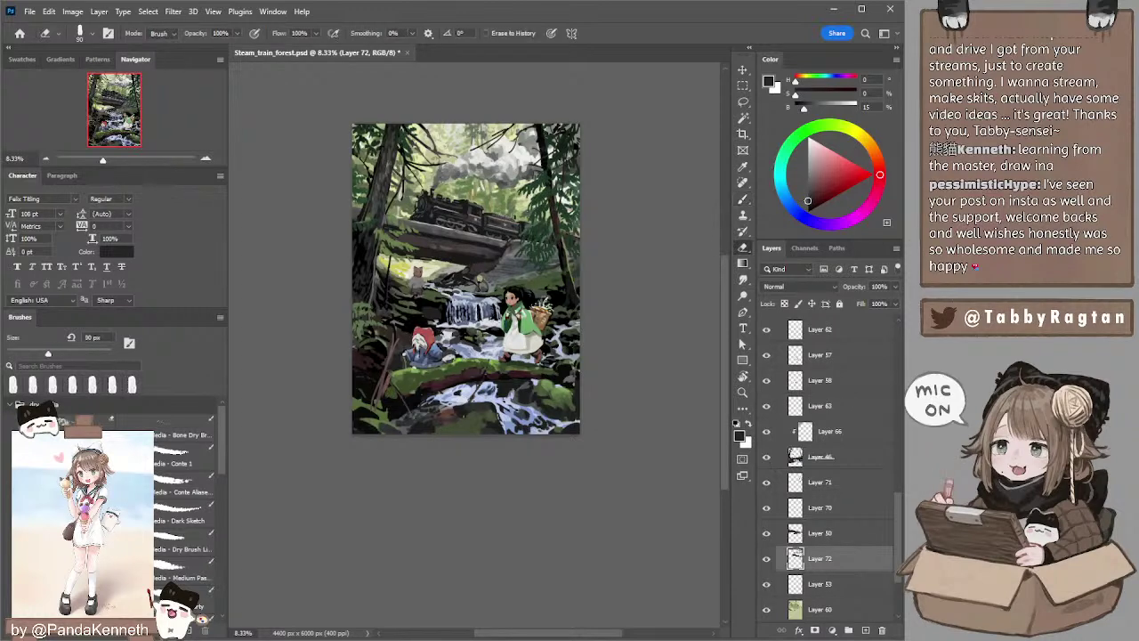
key("b")
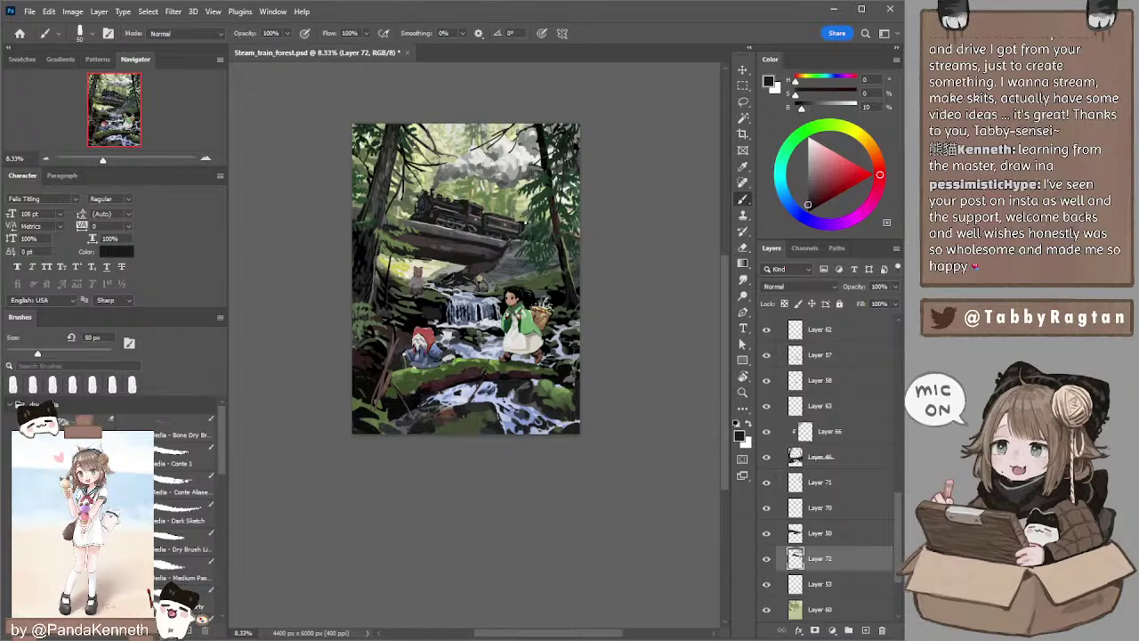
left_click_drag(596, 169, 600, 169)
- Sample warm near-black (hue 60, saturation 8%, brightness 14%) from the locomotive's front and retouch the train with varying Brush sizes
left_click(433, 217, "alt")
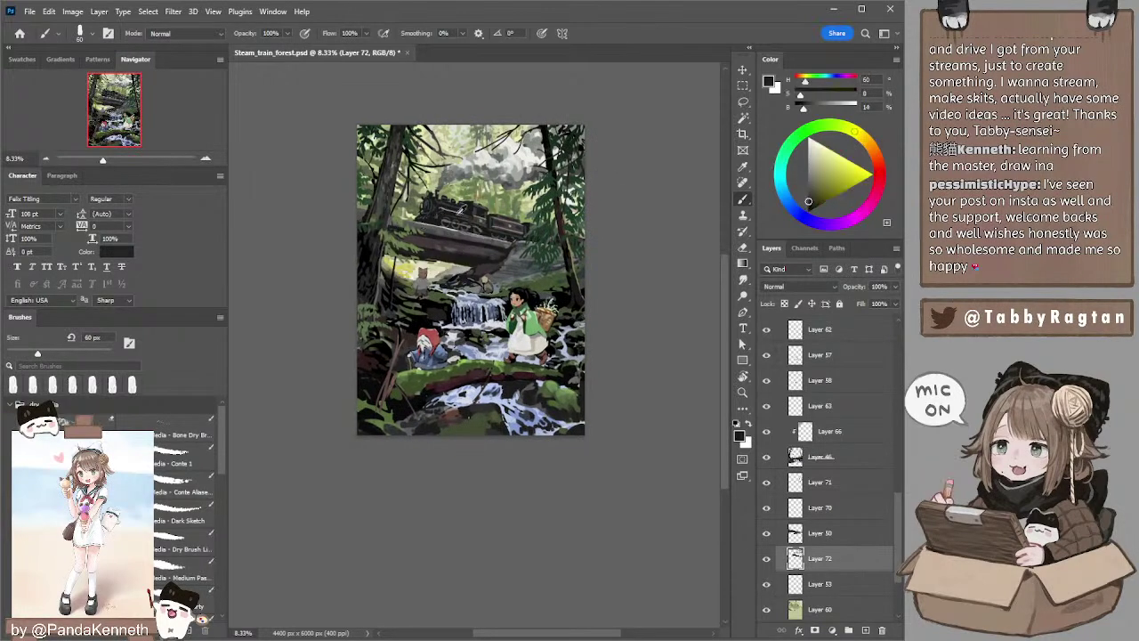
key("bracketright")
key("bracketright")
key("bracketright")
key("bracketright")
key("bracketright")
key("bracketright")
key("bracketright")
key("bracketright")
key("bracketright")
key("bracketright")
key("bracketright")
key("bracketright")
key("bracketright")
key("bracketright")
key("bracketright")
key("bracketright")
key("bracketleft")
key("bracketleft")
key("bracketleft")
key("bracketleft")
key("bracketleft")
key("bracketleft")
key("bracketleft")
key("bracketleft")
key("bracketleft")
key("bracketleft")
key("bracketleft")
key("bracketleft")
- Make Layer 54 active and paint foliage around the large tree trunk with dark green (hue 141, saturation 46%, brightness 22%) at 70 px
left_click(426, 228, "ctrl")
left_click(401, 224, "ctrl")
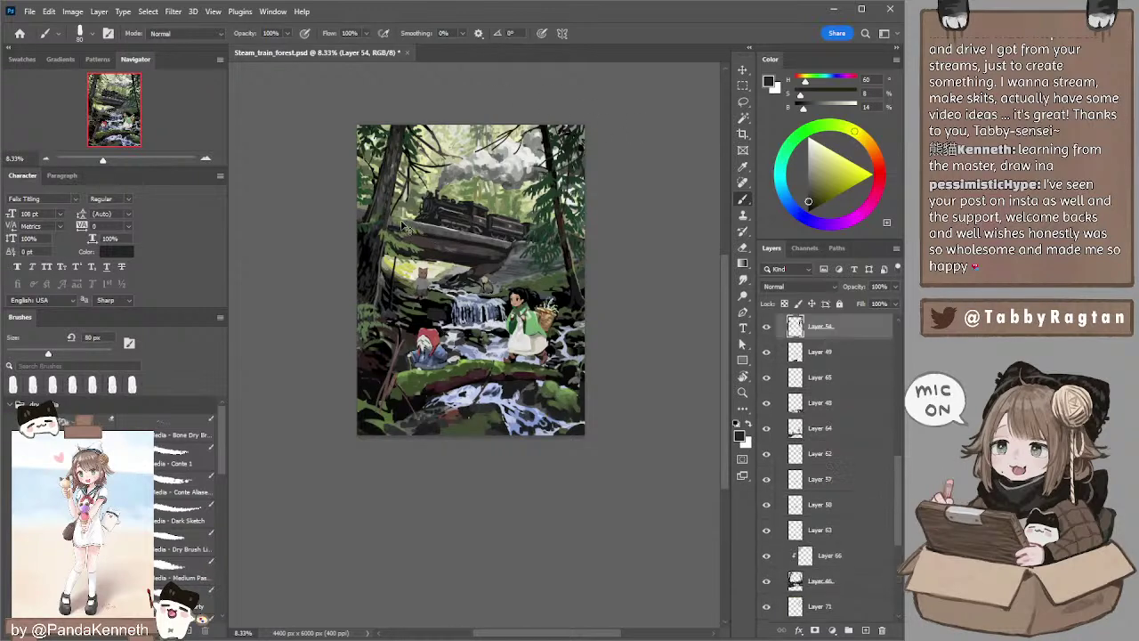
left_click(400, 222, "alt")
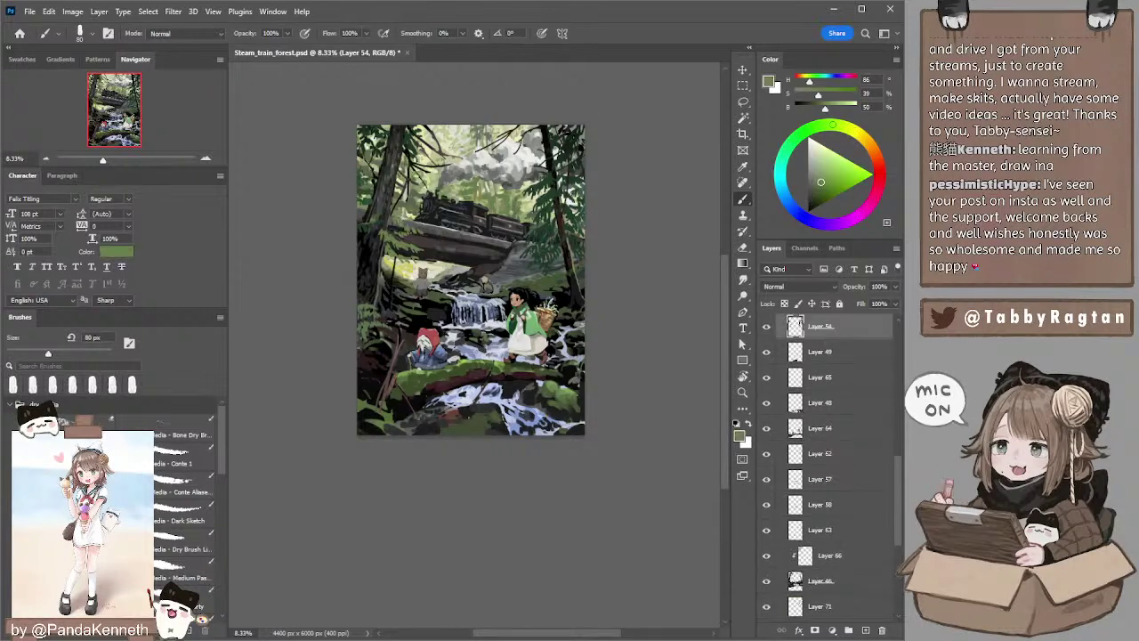
left_click(411, 141, "alt")
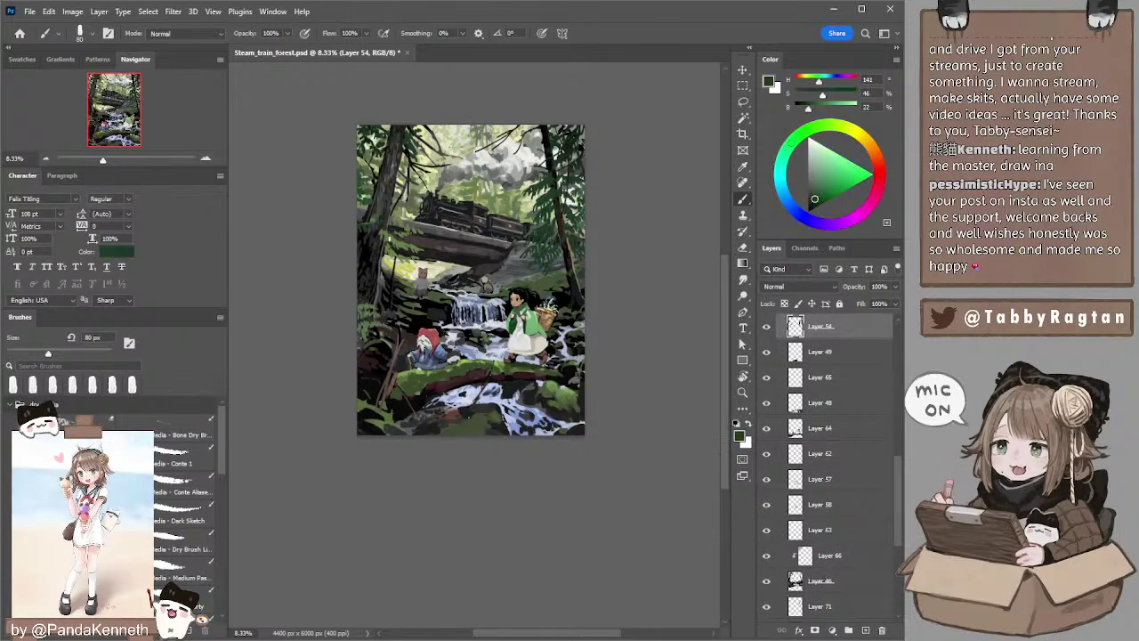
key("bracketleft")
left_click_drag(483, 251, 476, 224)
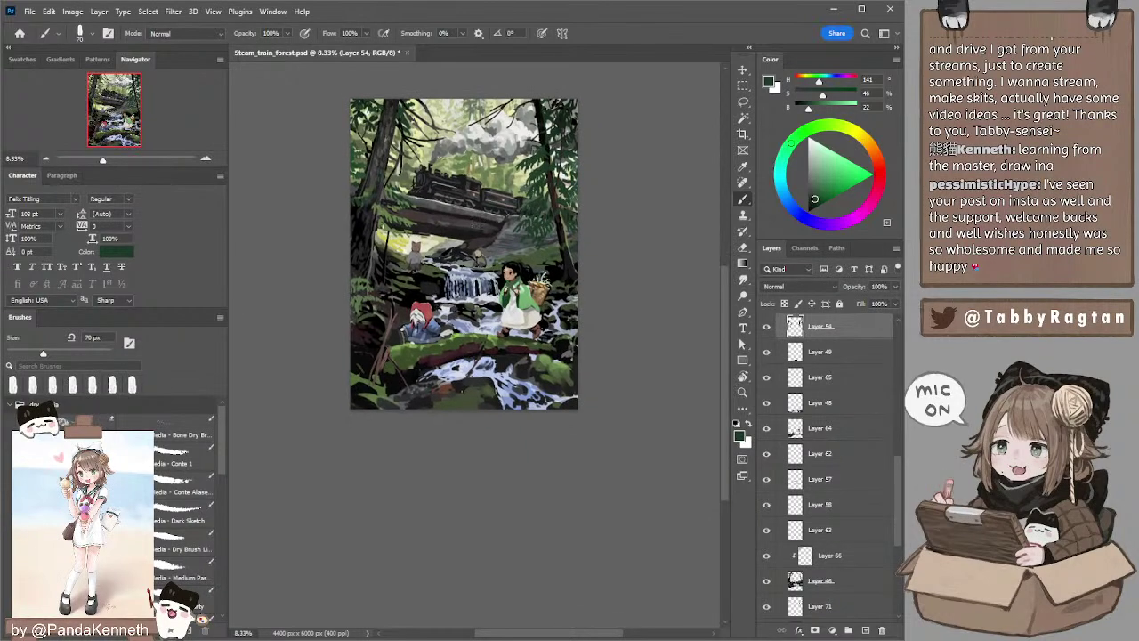
- Sample lighter green (hue 87, saturation 38%, brightness 46%) and add leaves near the large tree trunk's base with the Brush at 80 px
key("bracketright")
left_click(389, 212, "alt")
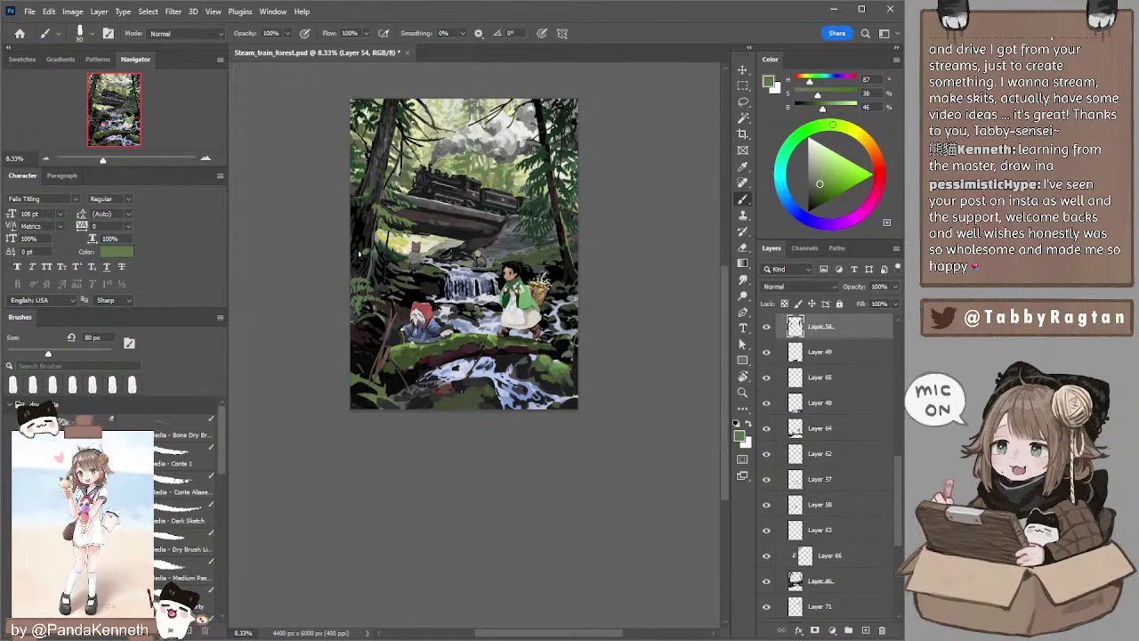
left_click_drag(367, 254, 365, 261)
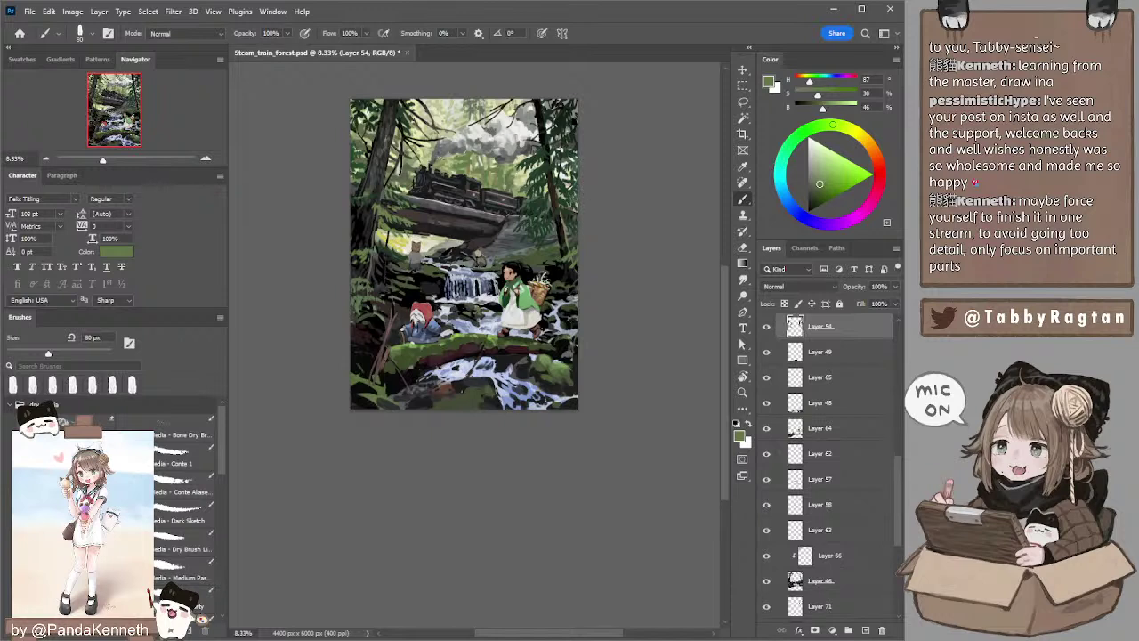
- On Layer 67, shade the fir branches behind the girl with very dark green (hue 131, saturation 41%, brightness 11%), Brush 150 to 250 px
left_click(566, 126, "ctrl")
left_click(565, 116, "alt")
key("bracketright")
key("bracketright")
key("bracketright")
key("bracketright")
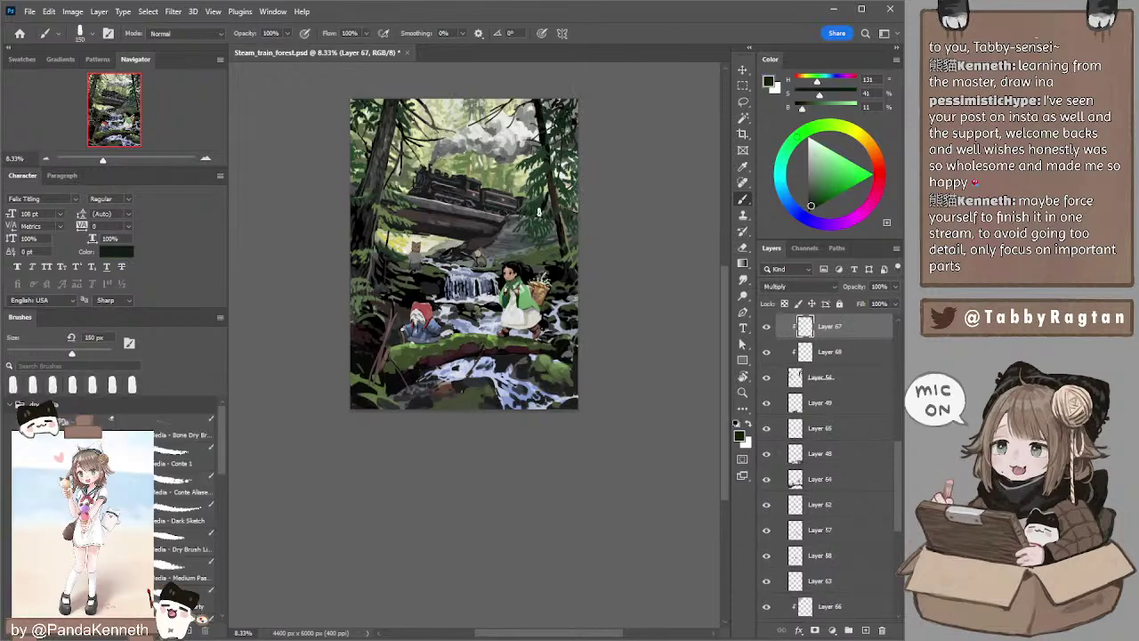
key("bracketright")
key("bracketright")
key("bracketright")
left_click(537, 264, "ctrl")
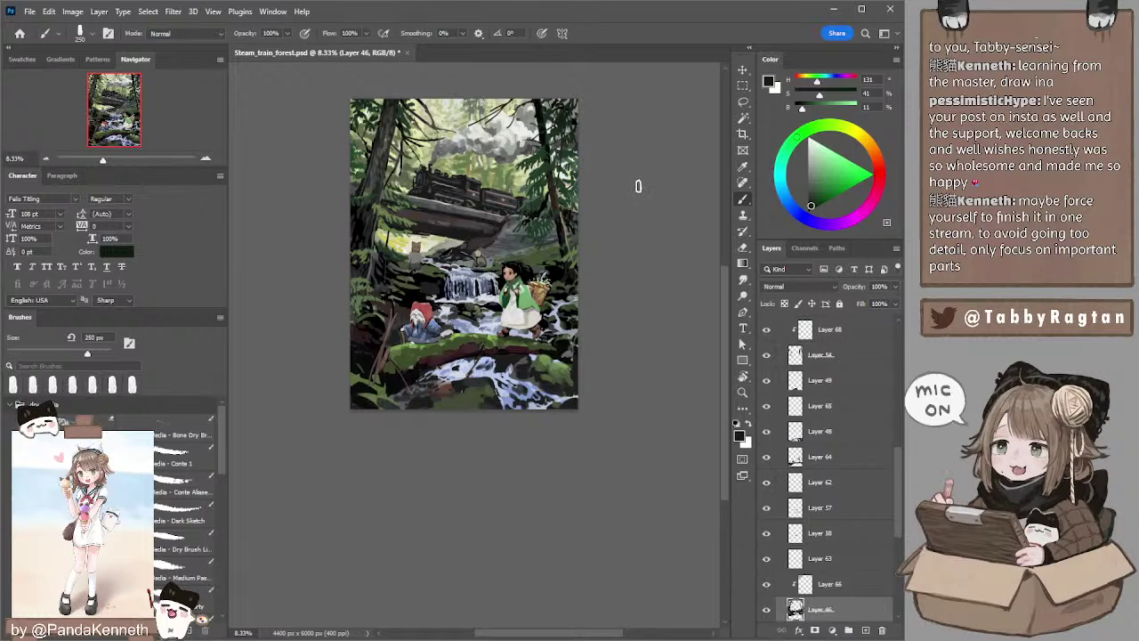
key("l")
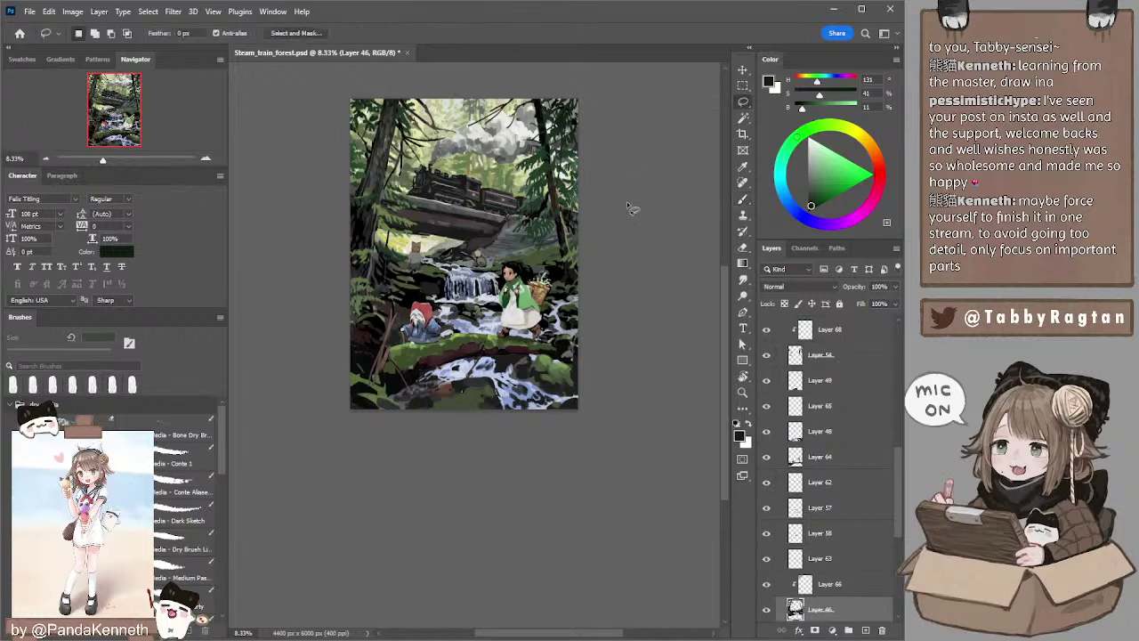
left_click_drag(627, 207, 629, 219)
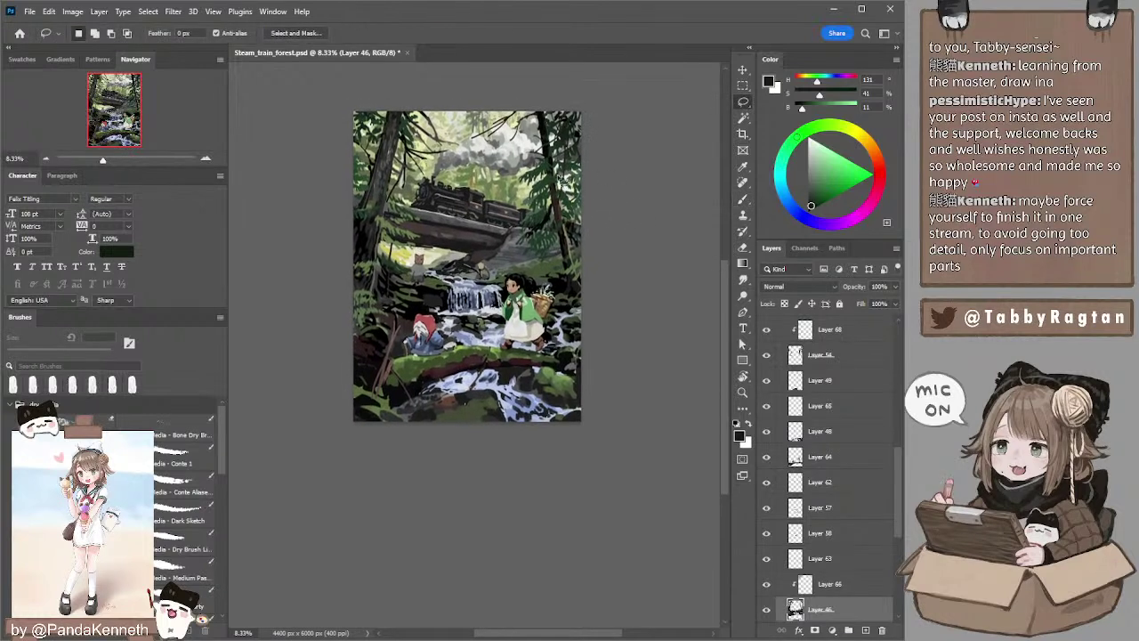
- Make Layer 72 active and soften the smoke above the train with the Smudge tool between 300 px and 400 px
left_click(524, 142, "ctrl")
key("r")
key("bracketright")
key("bracketright")
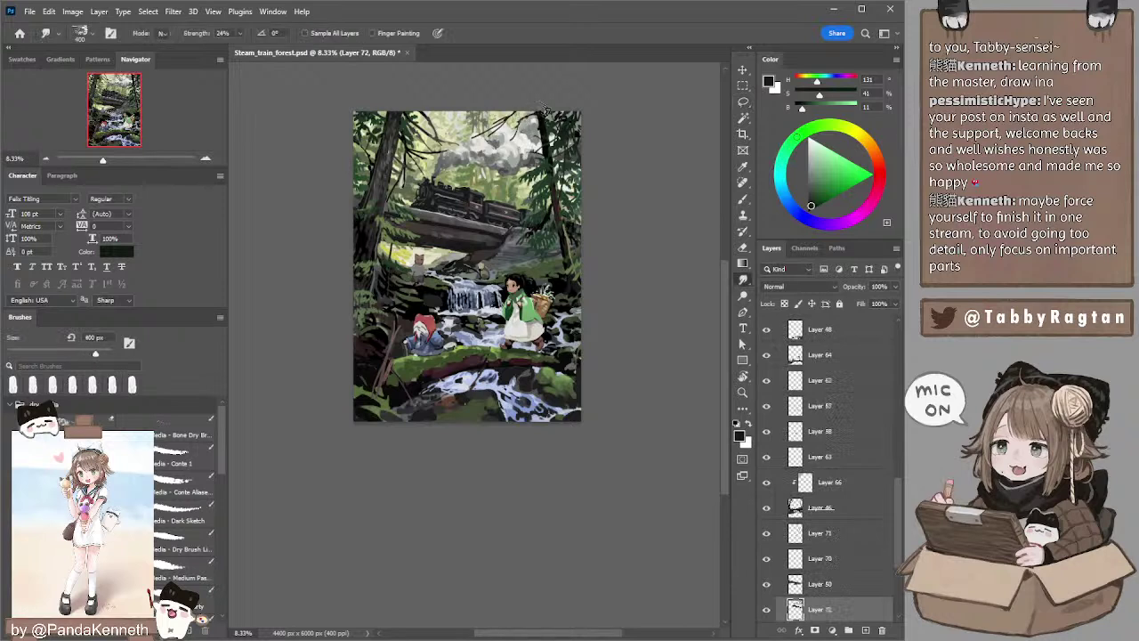
key("bracketleft")
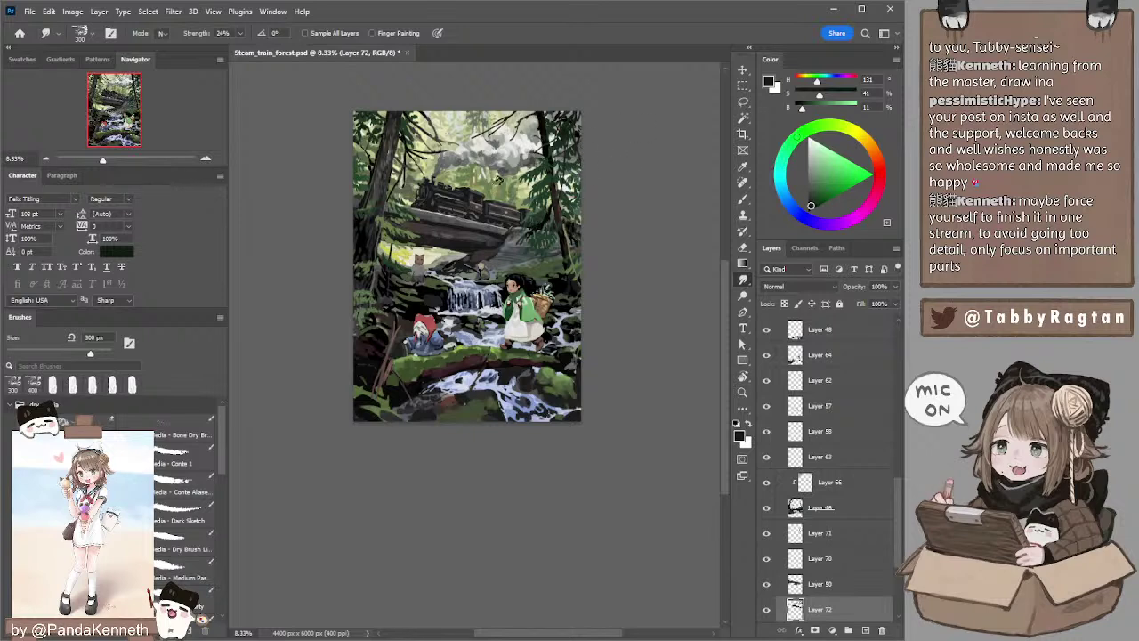
- On Layer 46, sample blue-grey (hue 205, saturation 18%, brightness 56%) and lasso the bank area behind the girl
key("b")
left_click_drag(598, 148, 591, 138)
left_click(529, 263, "ctrl")
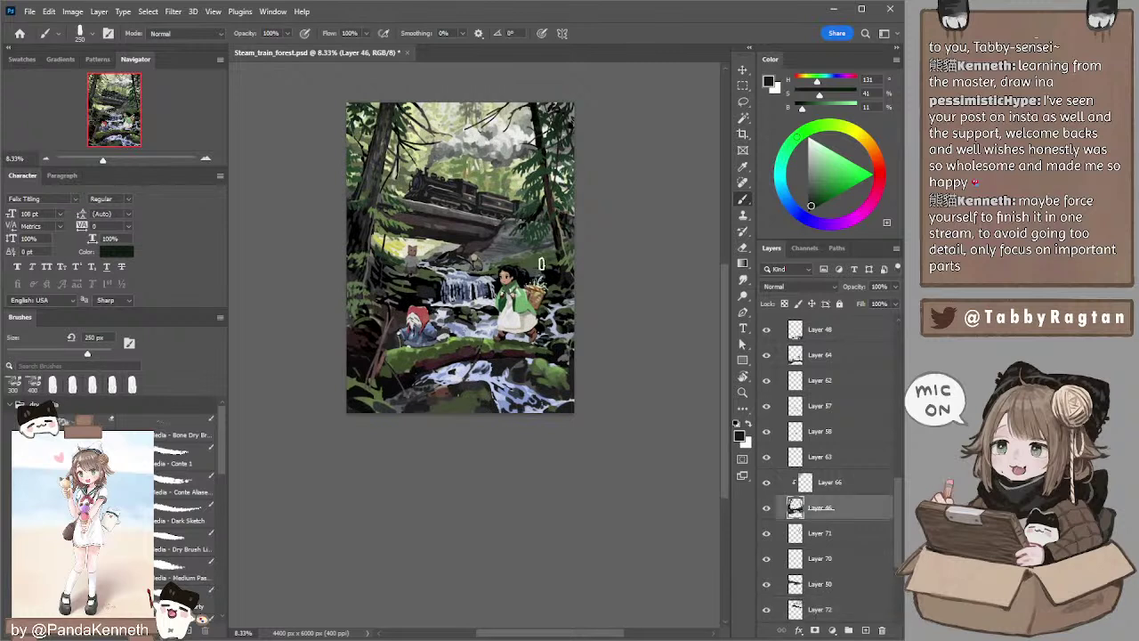
left_click(488, 263, "alt")
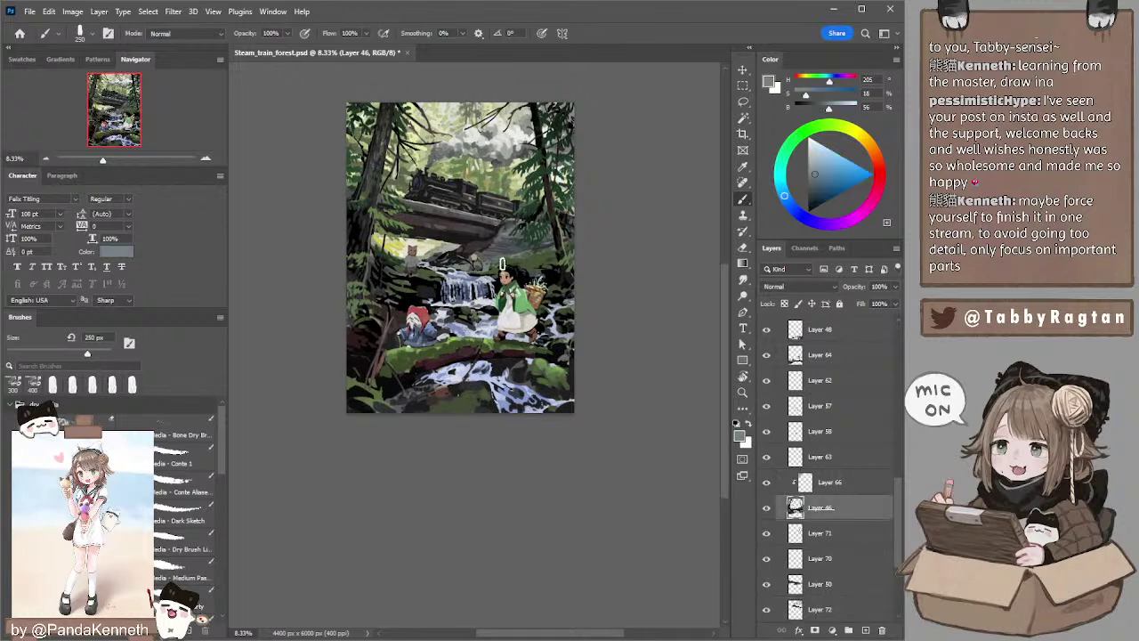
key("l")
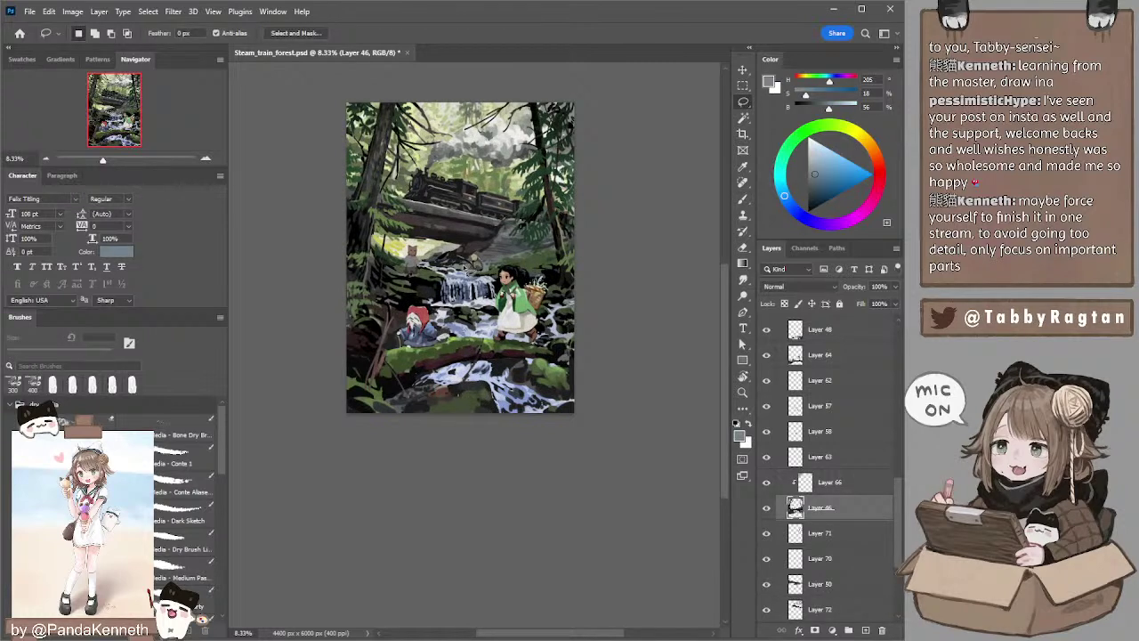
mouse_move(538, 271)
left_mouse_down()
mouse_move(570, 266)
mouse_move(587, 232)
mouse_move(478, 267)
left_mouse_up()
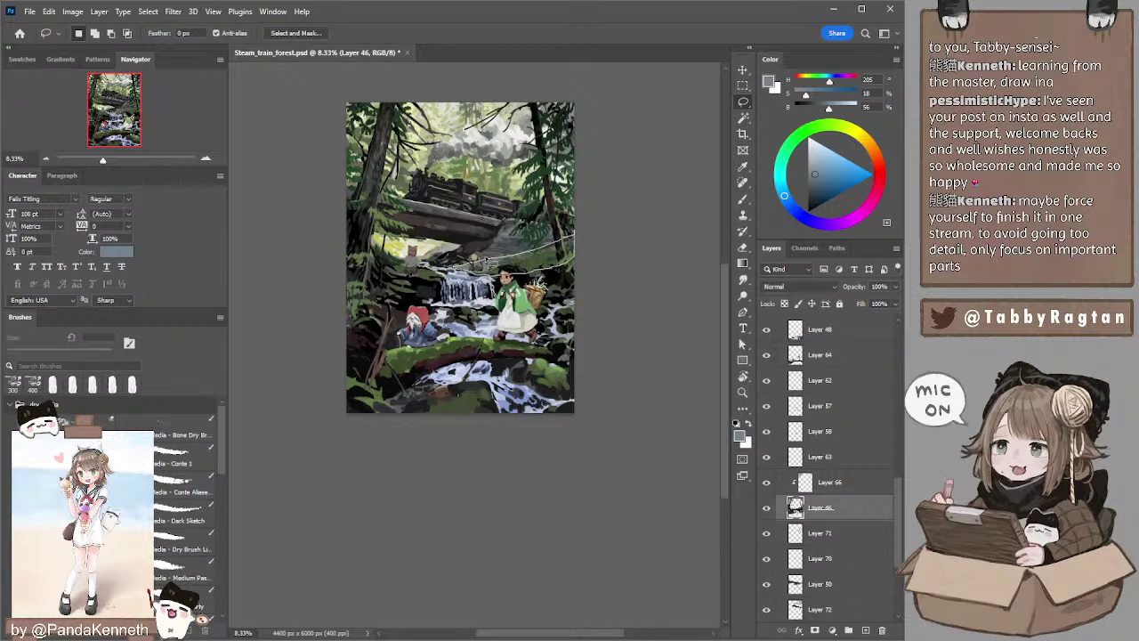
- Add a clipped Overlay layer above Layer 66, mix pale blue (hue 205, brightness 87%) and deselect the lassoed bank
left_click(810, 487)
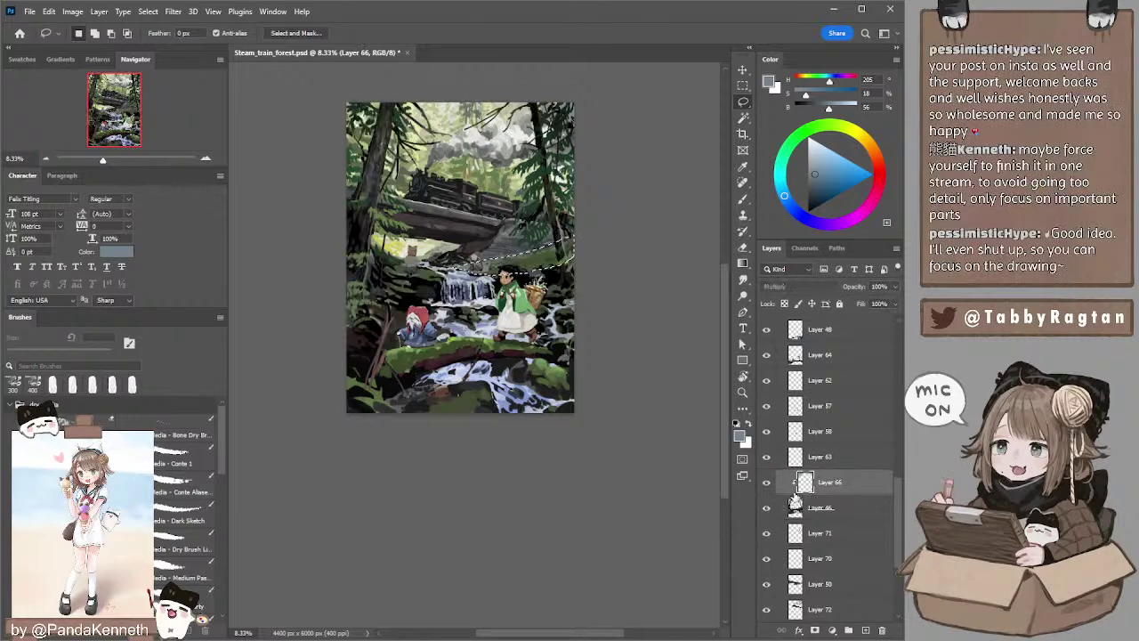
left_click(862, 629)
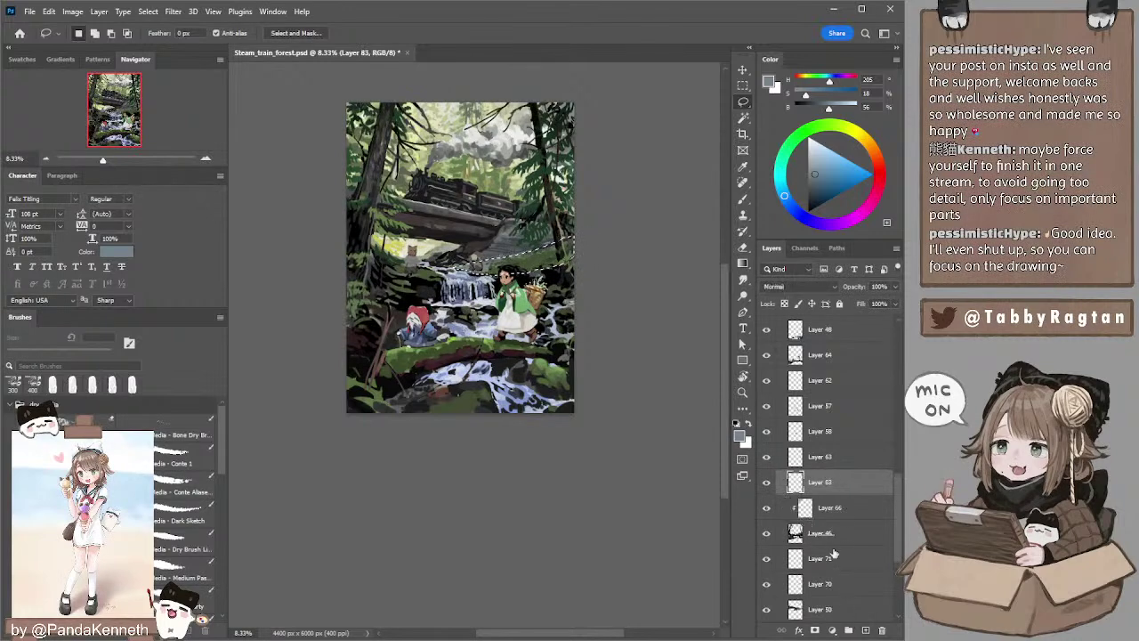
left_click(786, 287)
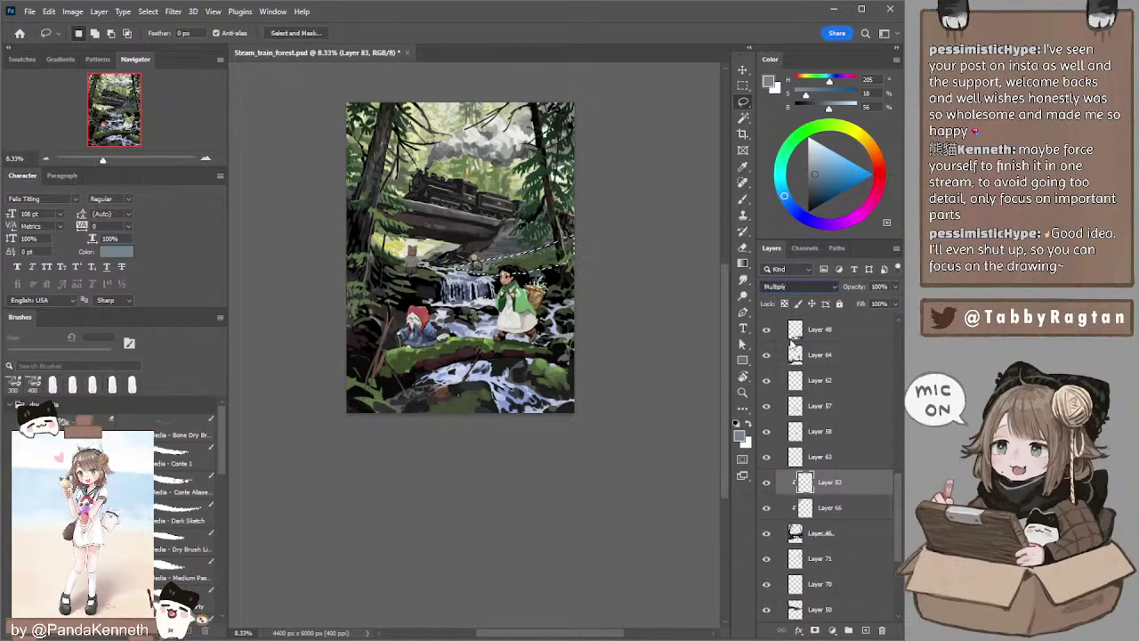
left_click(779, 438)
left_click(814, 149)
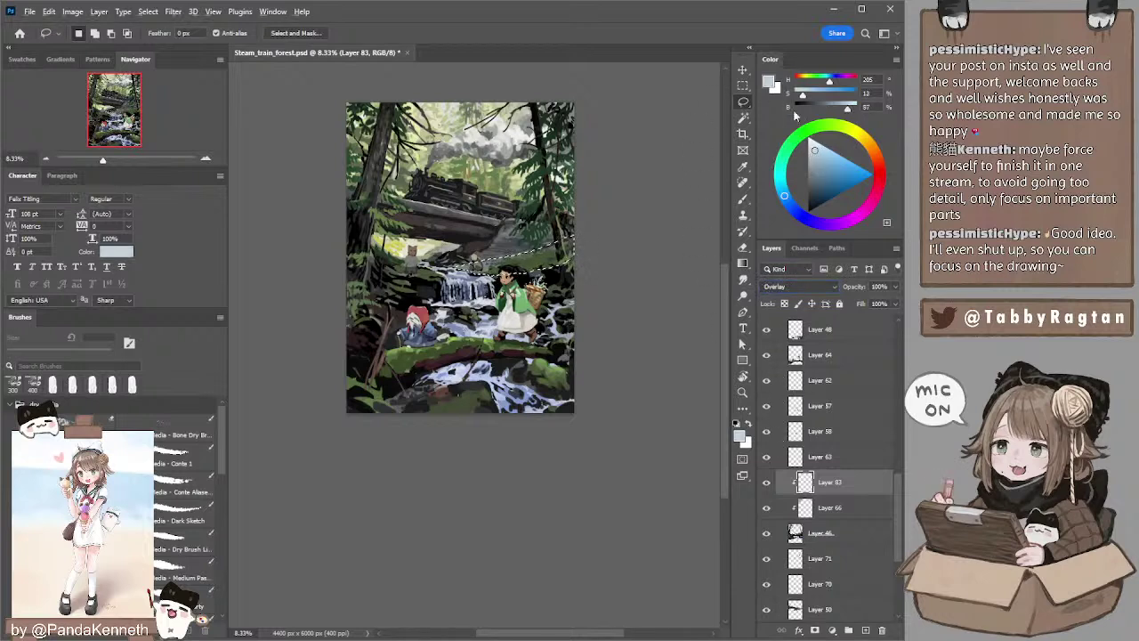
key("ctrl+d")
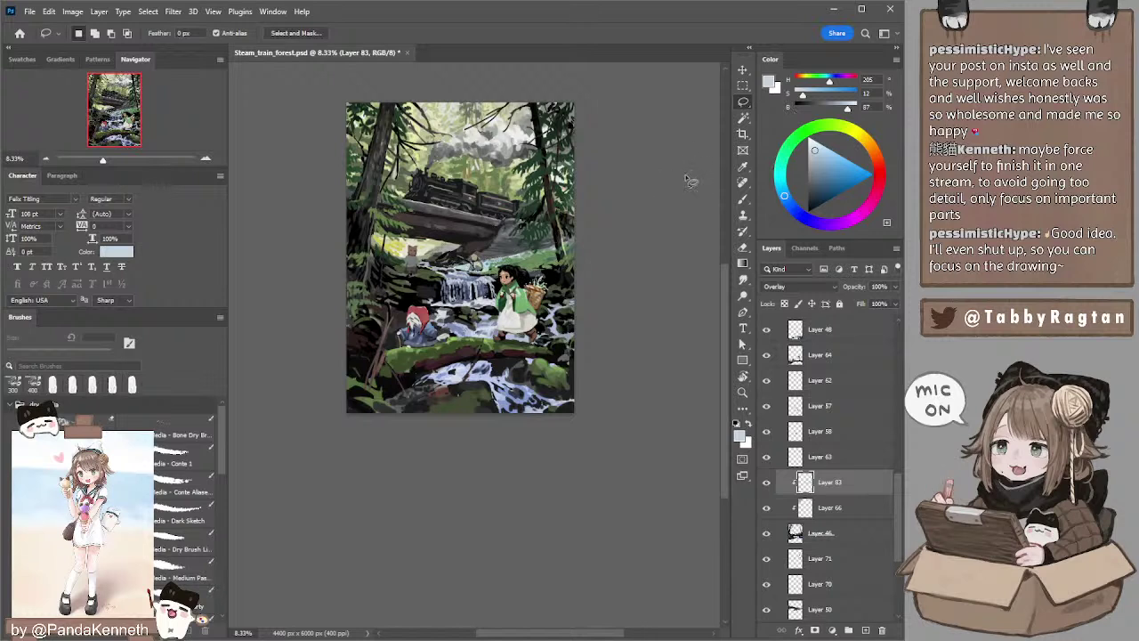
- On Layer 83, light the bank behind the girl with pale blue-grey (hue 205, saturation 7%, brightness 84%), Brush between 125 px and 200 px
key("e")
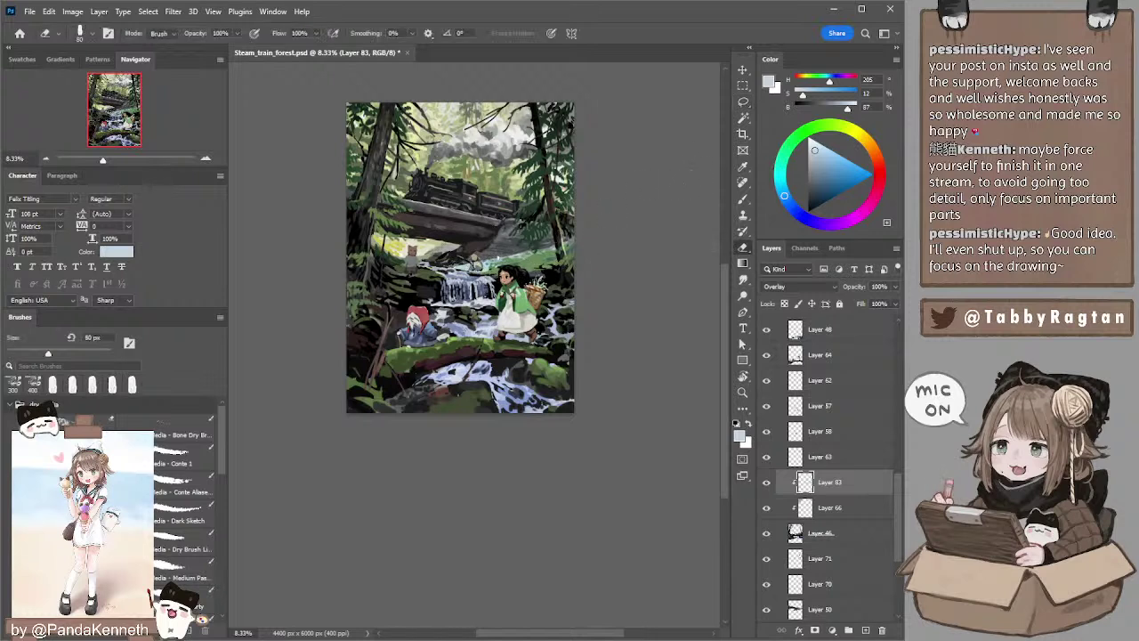
key("b")
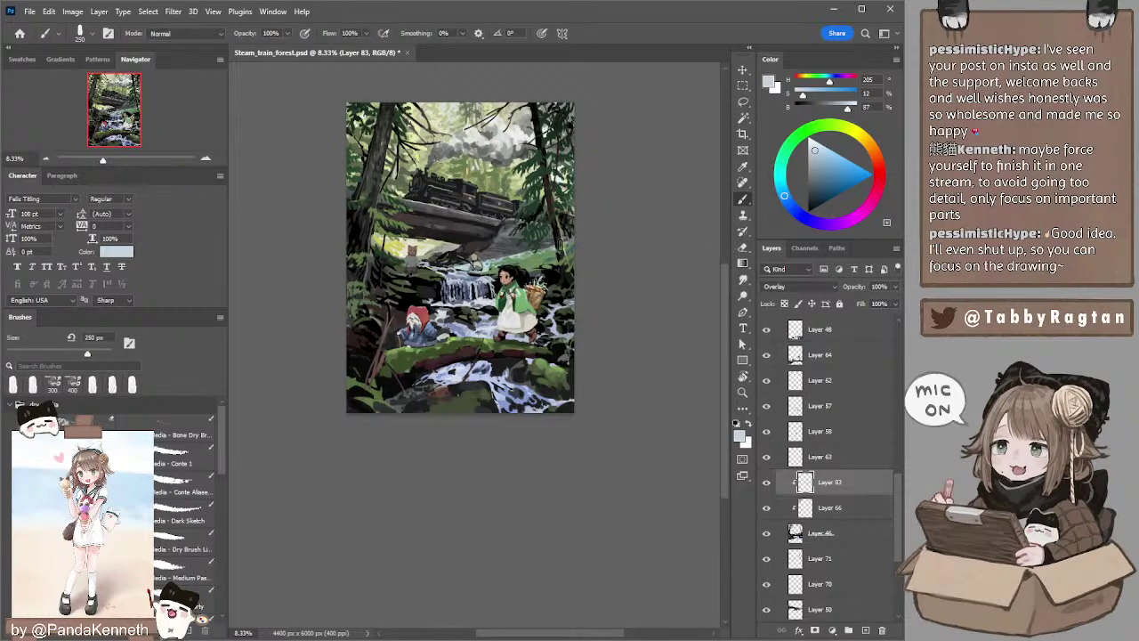
left_click(812, 151)
key("bracketleft")
key("bracketleft")
key("bracketleft")
key("bracketleft")
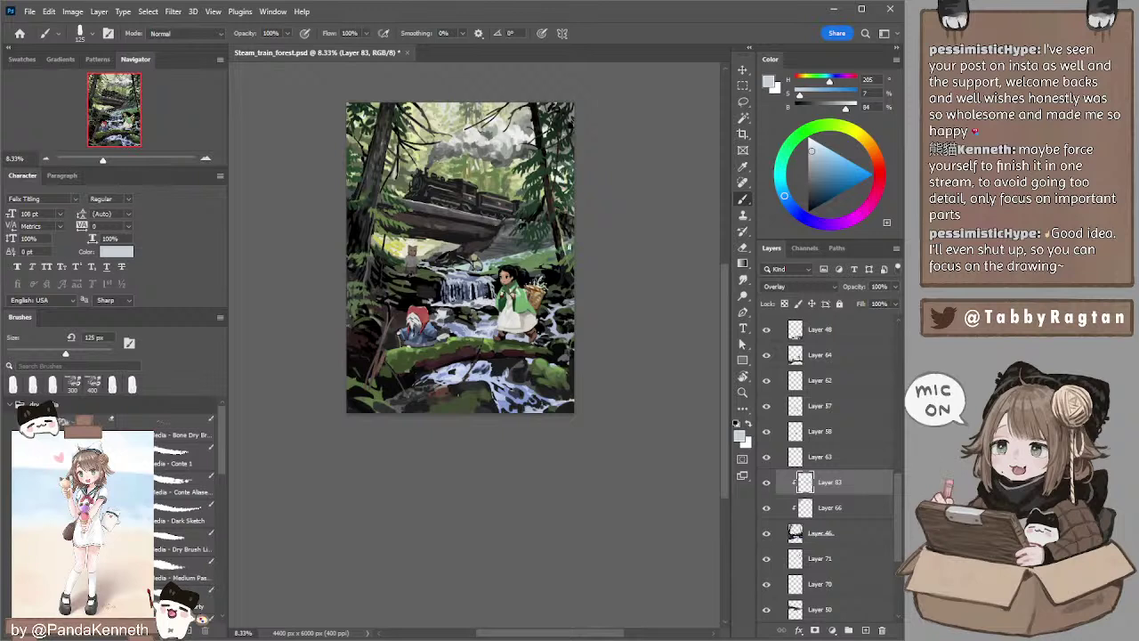
key("bracketright")
key("bracketright")
key("bracketright")
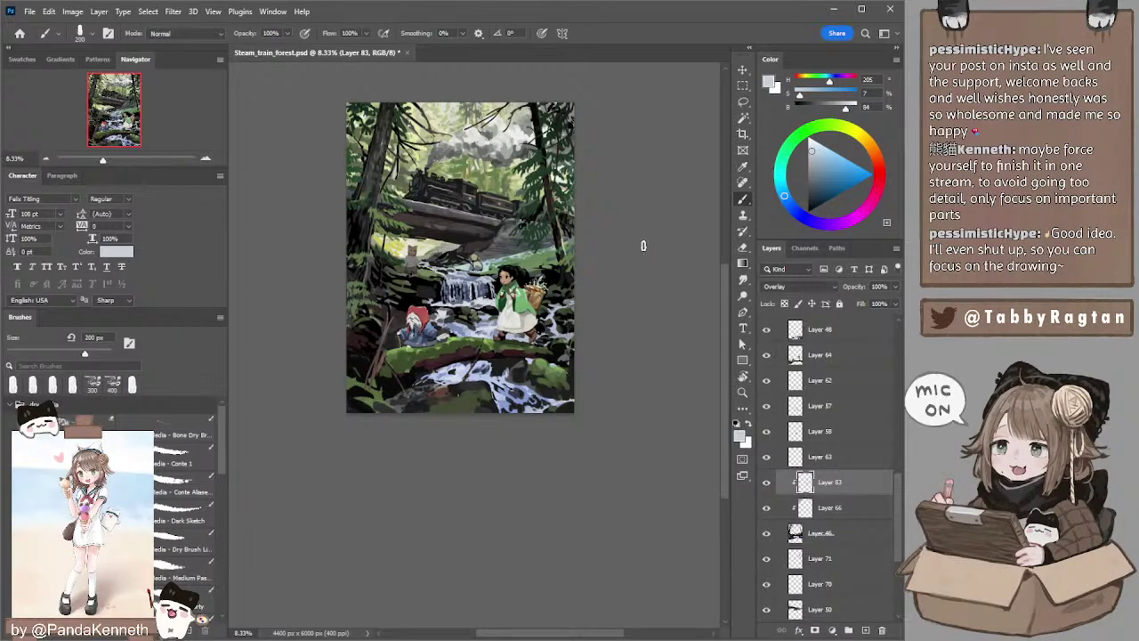
key("e")
key("bracketright")
key("bracketright")
key("b")
- Make Layer 66 active and shade the large foreground tree trunk near the train with black, using a 60 px brush
left_click(463, 198, "ctrl")
key("l")
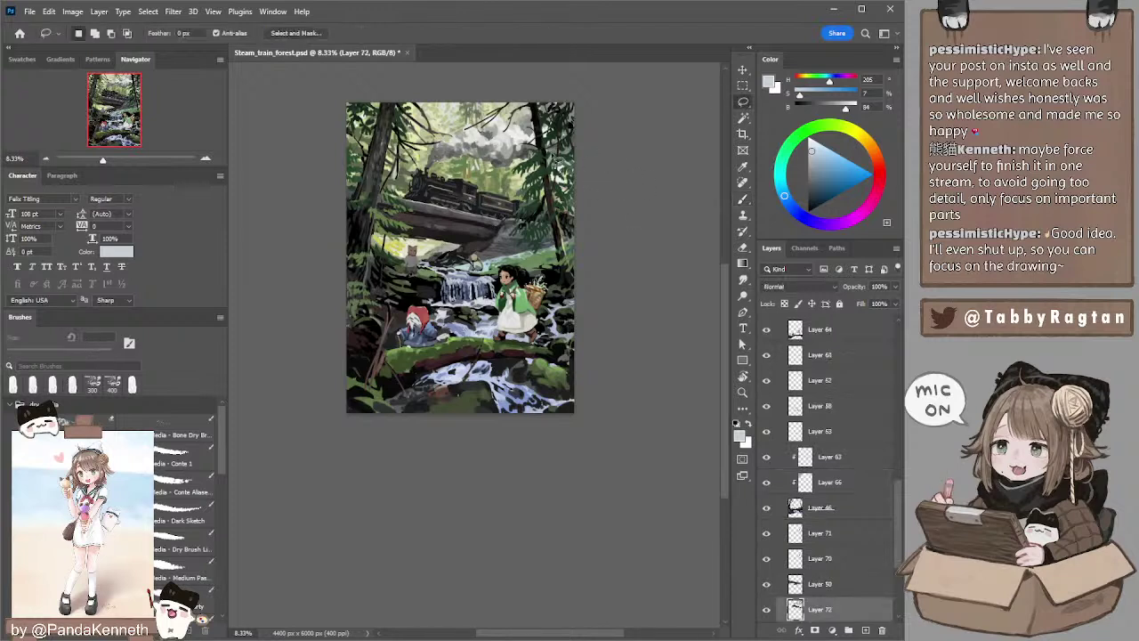
left_click(385, 142, "ctrl")
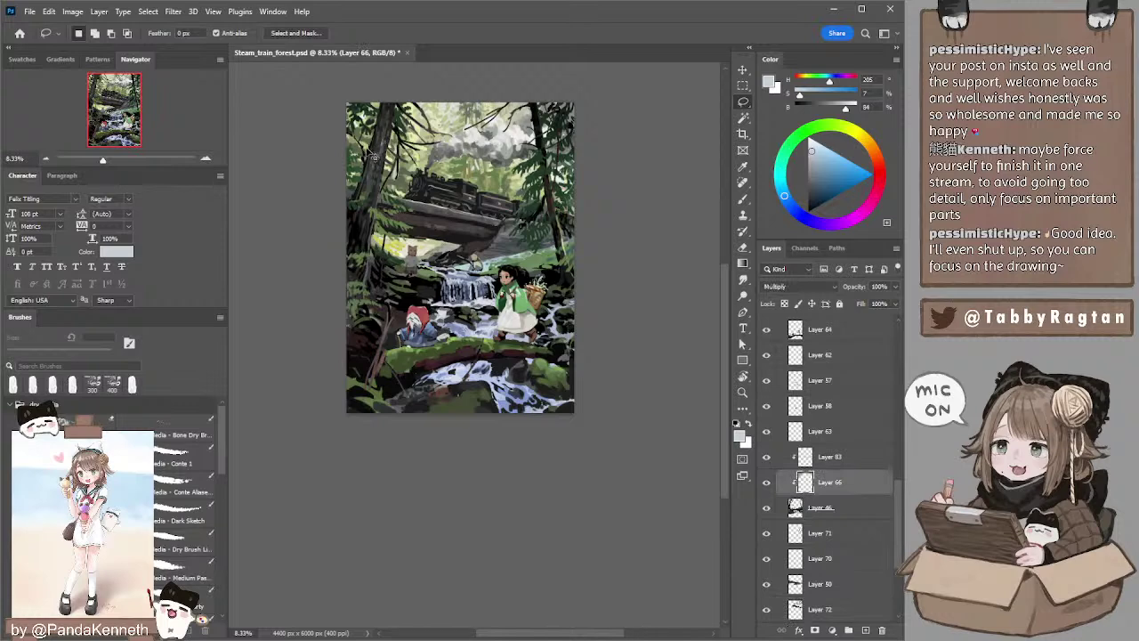
key("b")
key("d")
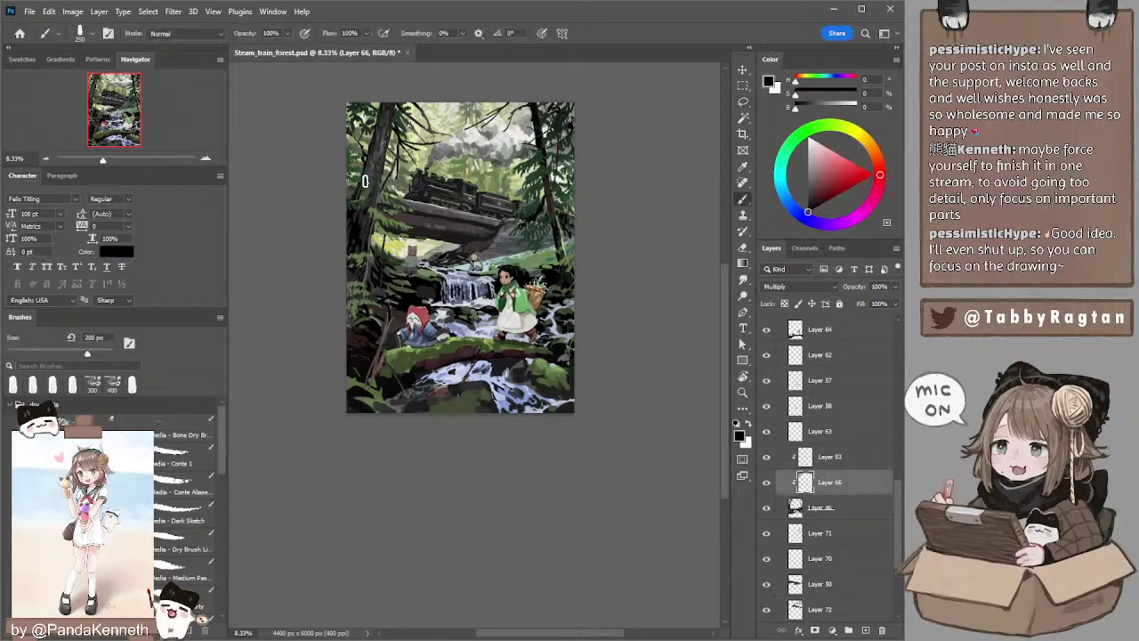
key("bracketleft")
key("bracketleft")
key("bracketleft")
key("bracketleft")
key("bracketleft")
key("bracketleft")
key("bracketleft")
key("bracketleft")
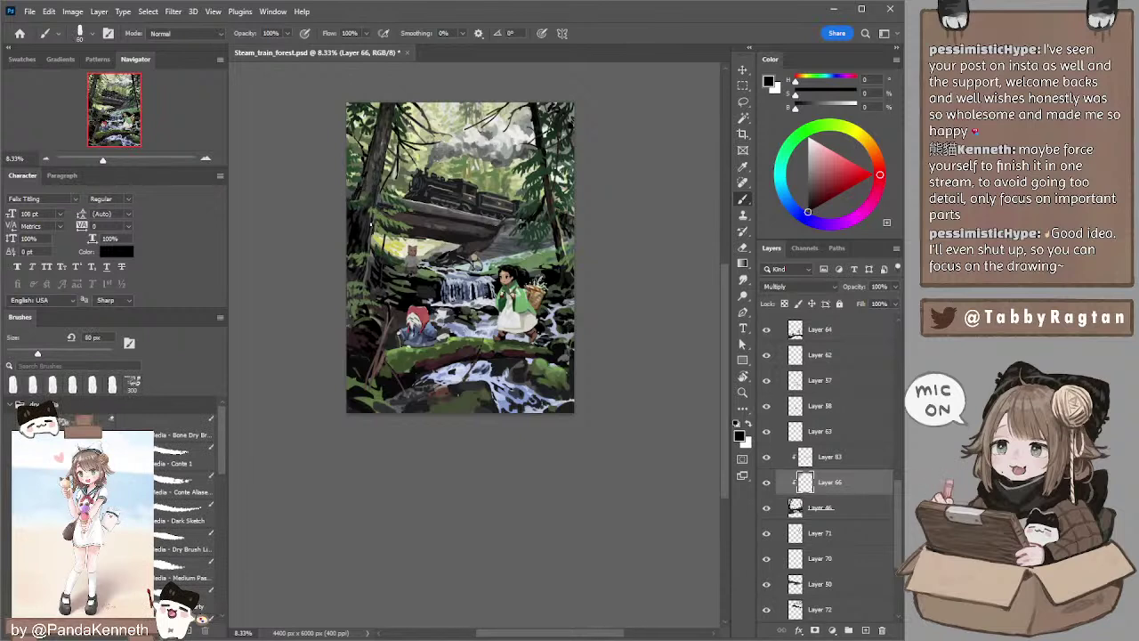
mouse_move(379, 182)
left_mouse_down()
mouse_move(373, 220)
mouse_move(382, 171)
left_mouse_up()
- On Layer 54, touch up the fir branches behind the girl with sampled dark green (hue 141, saturation 46%, brightness 22%), 90 px brush
key("alt+bracketleft")
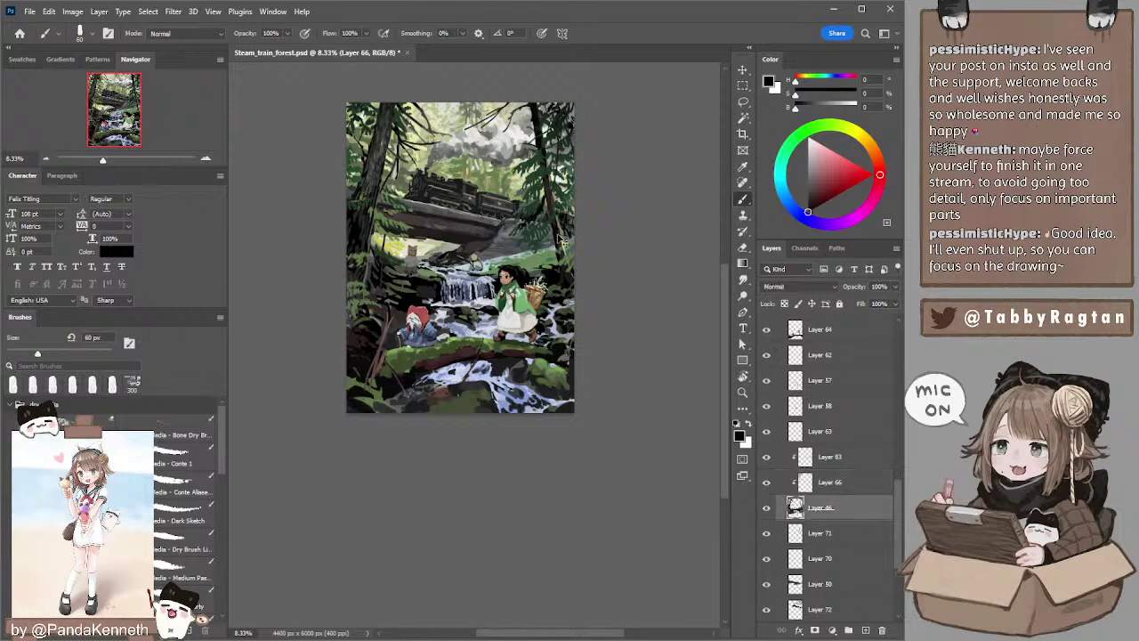
left_click(570, 258, "ctrl")
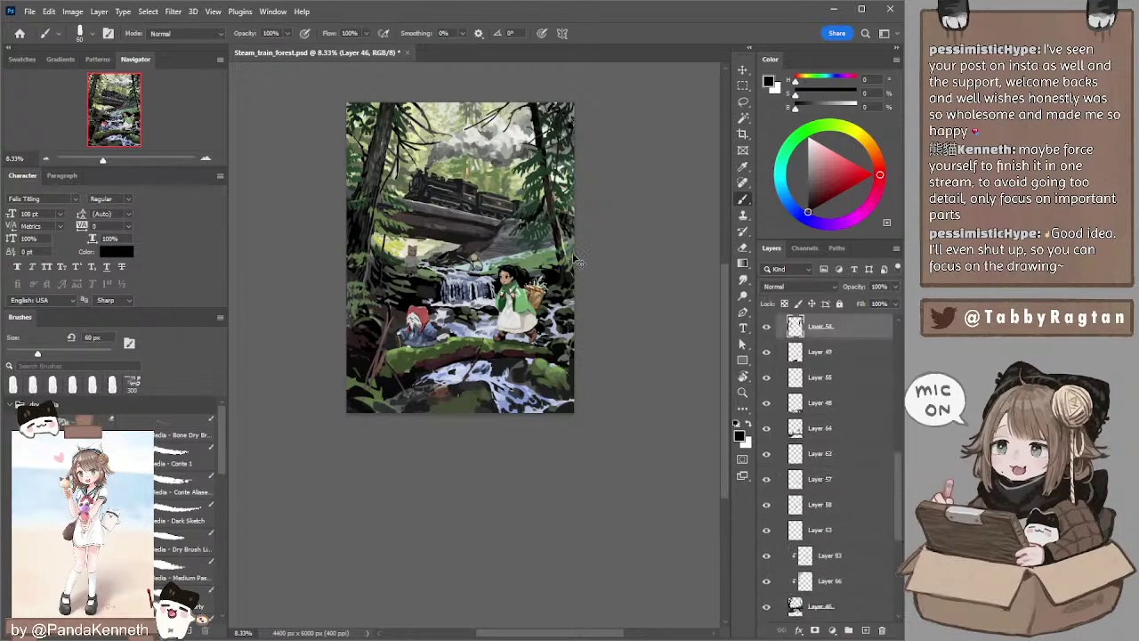
left_click(566, 187, "alt")
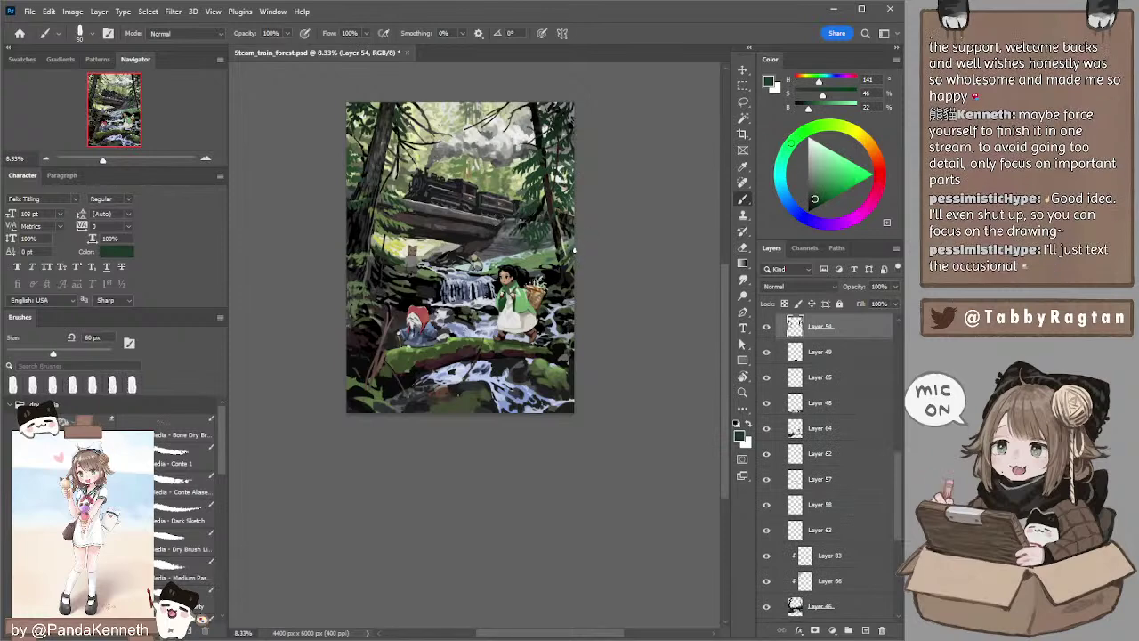
- Make Layer 72 active and shade the train with sampled dark blue-grey (hue 196, saturation 24%, brightness 25%) using a 175 px brush
left_click(545, 265, "ctrl")
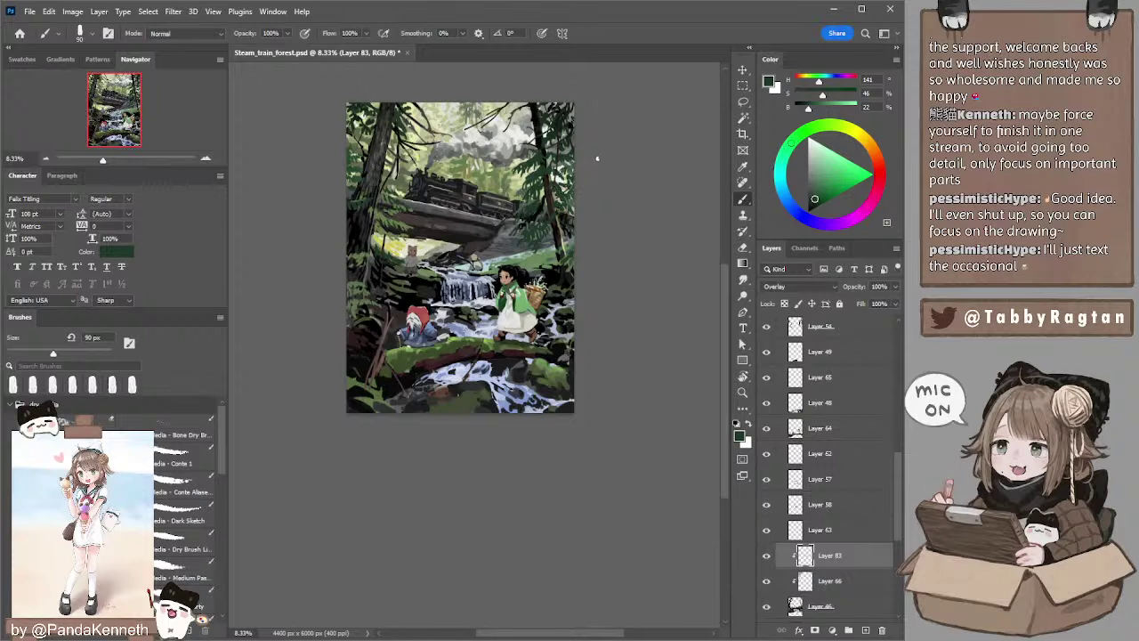
key("l")
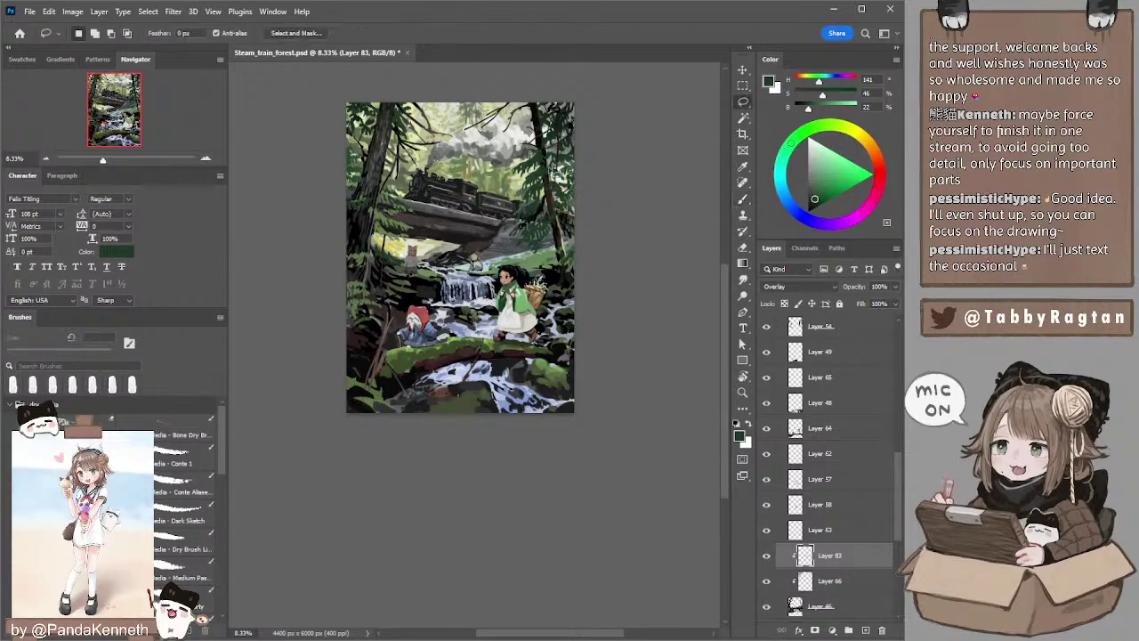
left_click(487, 211, "ctrl")
key("r")
key("b")
left_click(510, 201, "alt")
key("bracketleft")
key("bracketleft")
key("bracketleft")
key("bracketleft")
key("bracketleft")
key("bracketright")
key("bracketright")
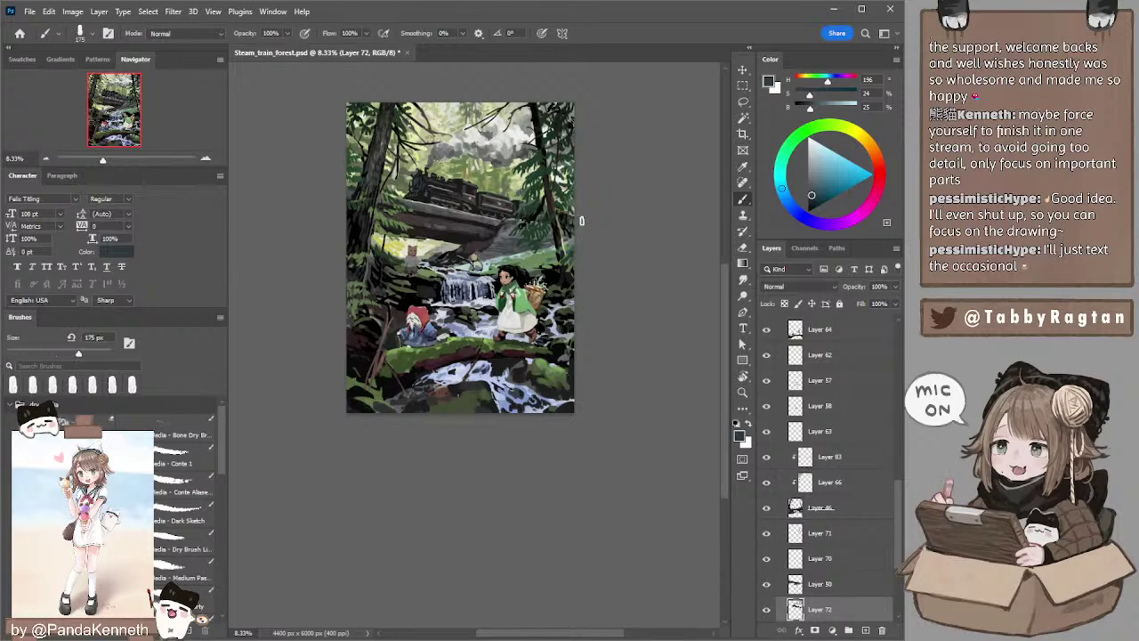
- Lighten the train with blue-grey (hue 196, saturation 17%, brightness 39%) and grey sampled from the smoke (hue 120, saturation 3%, brightness 46%)
left_click(811, 185)
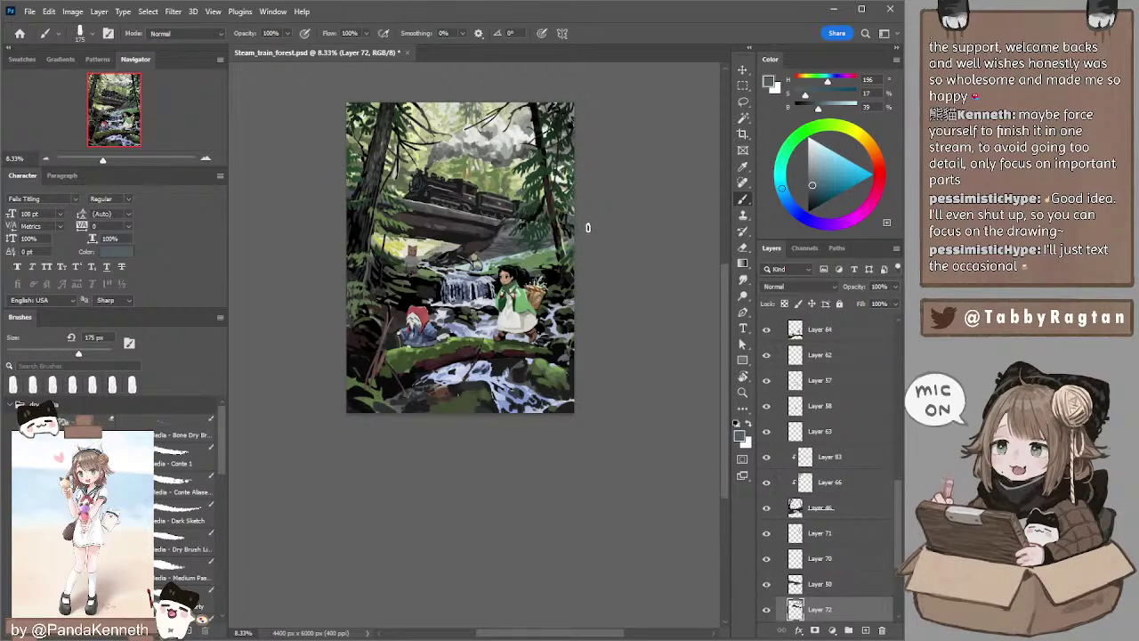
key("e")
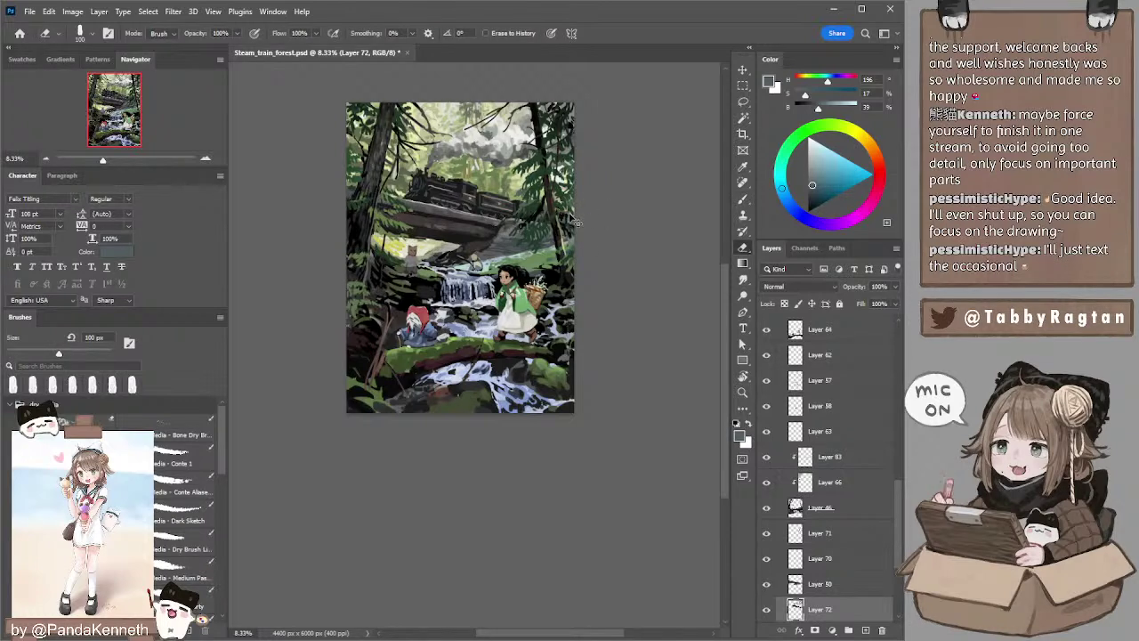
key("b")
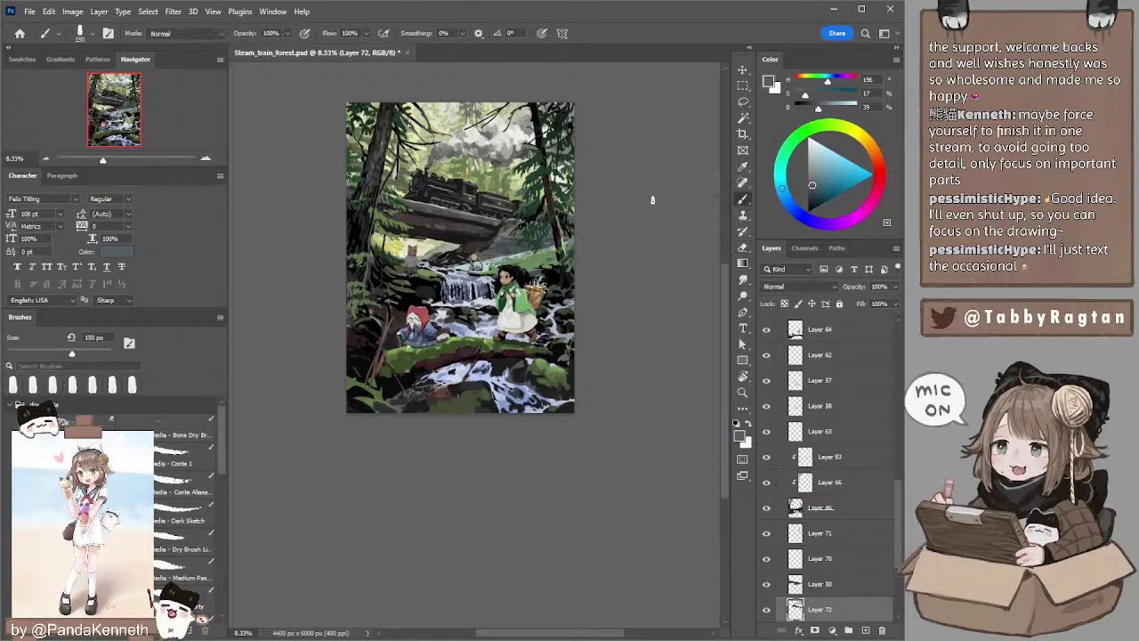
left_click(451, 144, "alt")
mouse_move(441, 193)
left_mouse_down()
mouse_move(436, 203)
mouse_move(444, 196)
left_mouse_up()
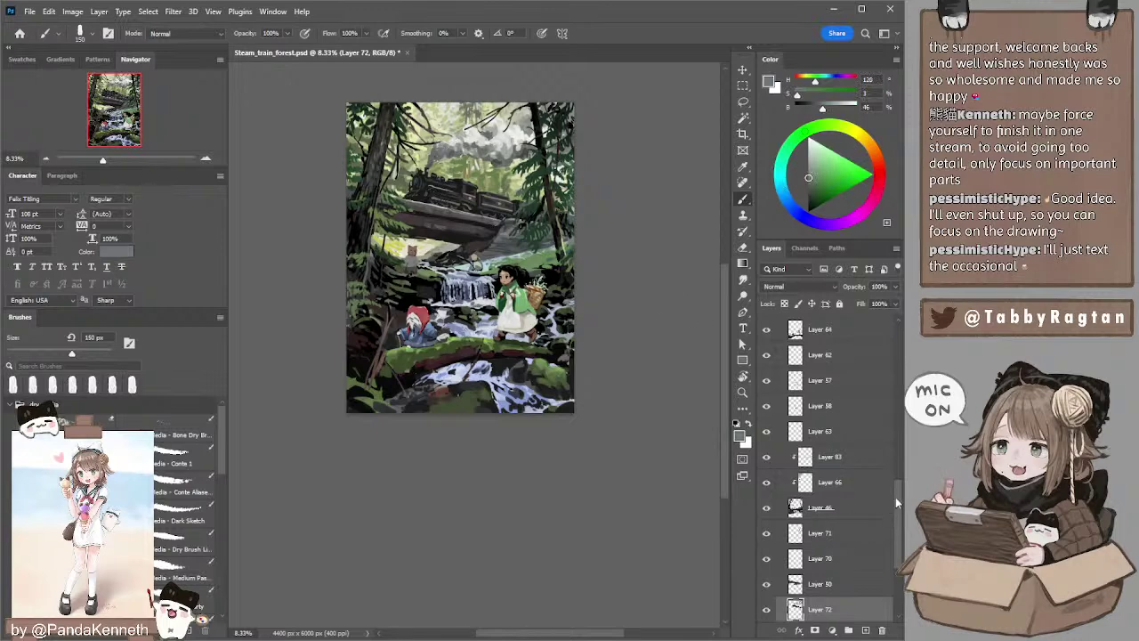
- Add a layer above Layer 72 and paint steam around the locomotive's wheels with warm off-white (hue 52, saturation 8%, brightness 89%), 150 px brush
left_click(865, 630)
key("bracketleft")
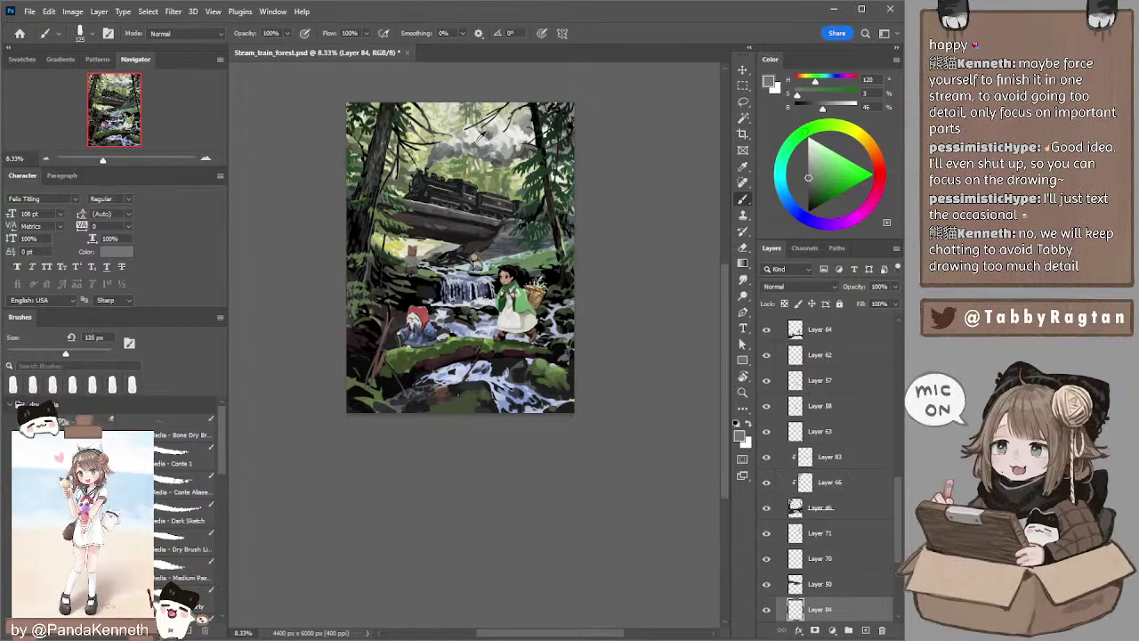
left_click(478, 141, "alt")
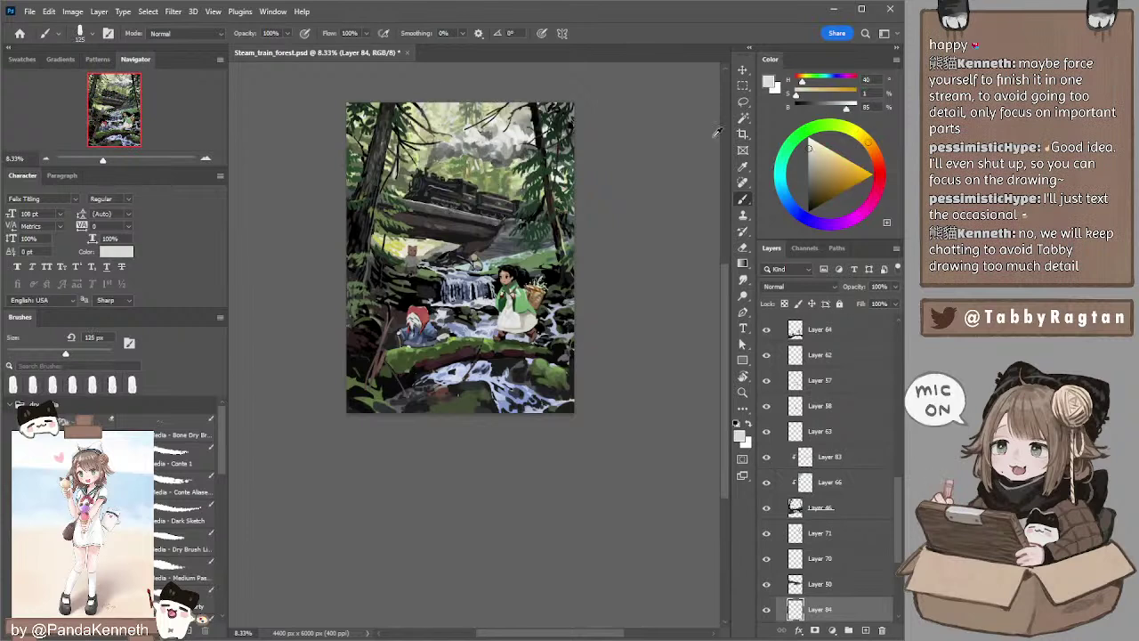
left_click(812, 147)
key("bracketright")
left_click_drag(453, 205, 478, 204)
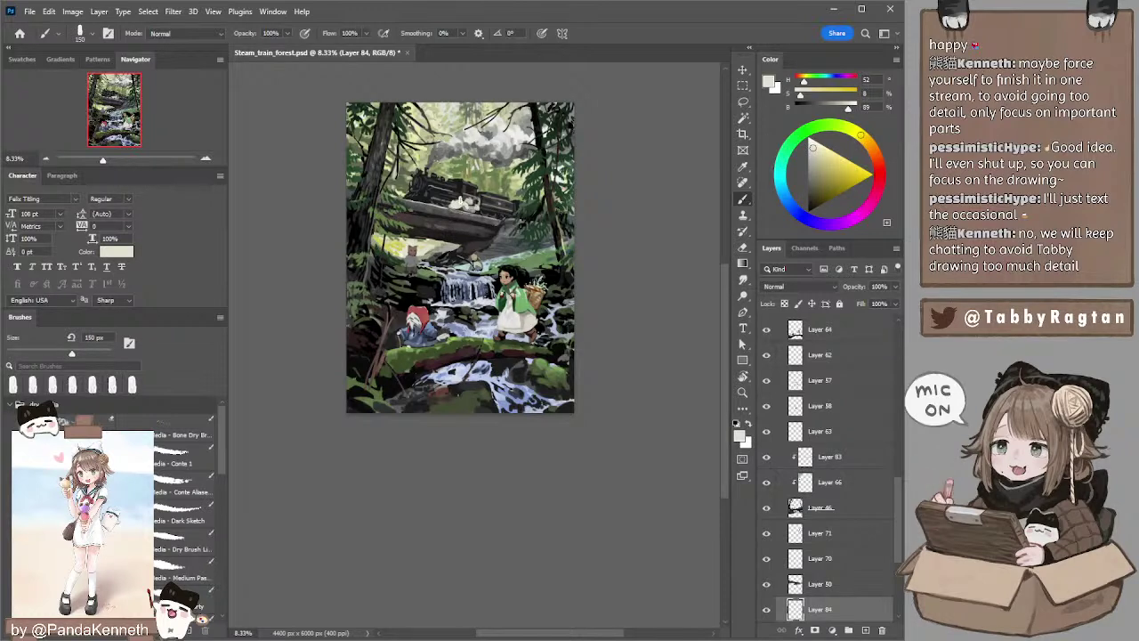
- Shape and fade the wheel steam on Layer 84 with a 1000 px eraser and refine it using a smaller brush
key("e")
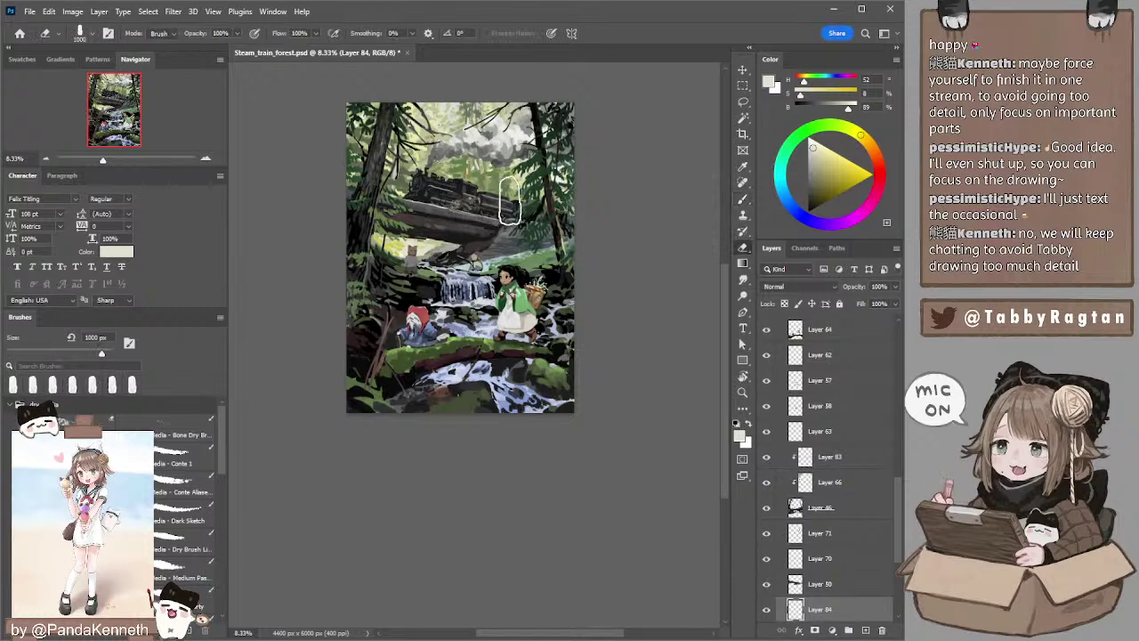
key("b")
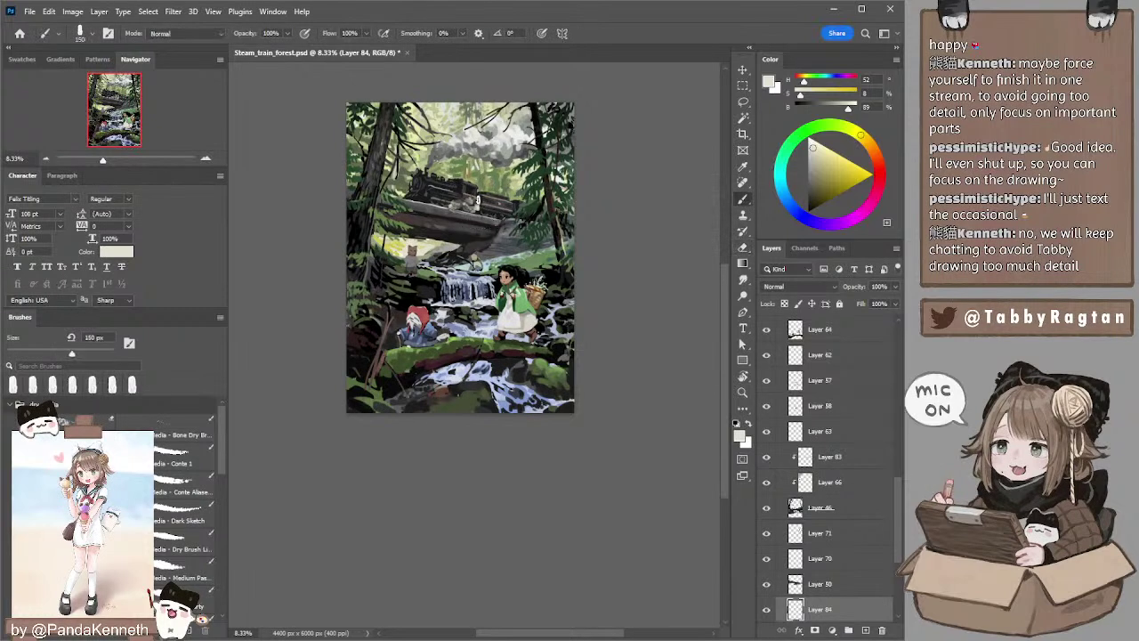
key("e")
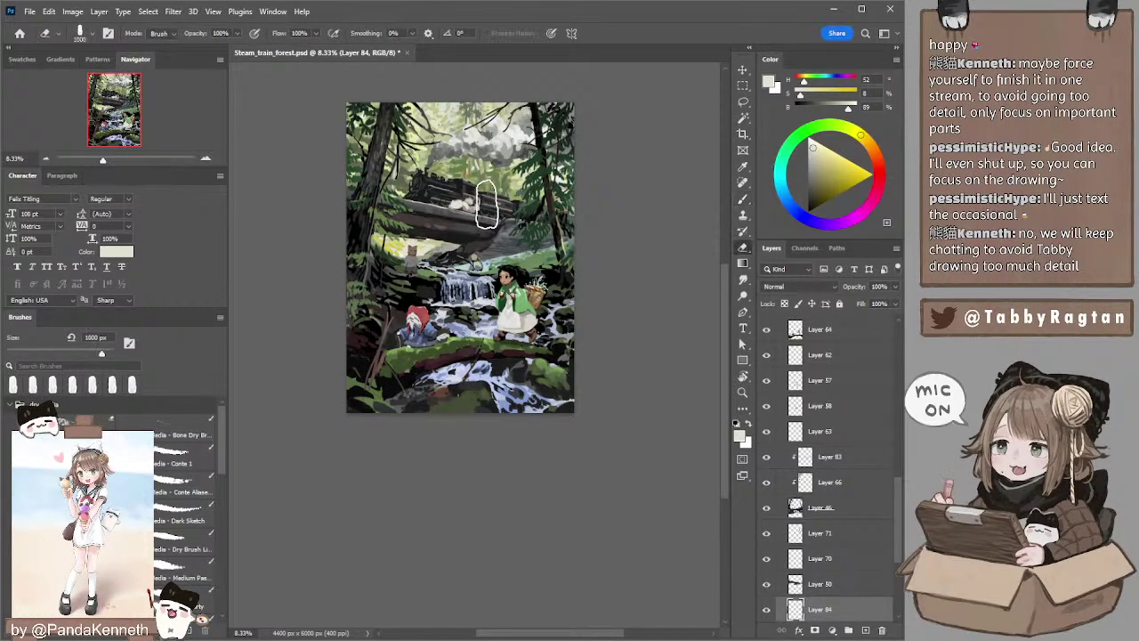
left_click_drag(443, 210, 470, 209)
key("b")
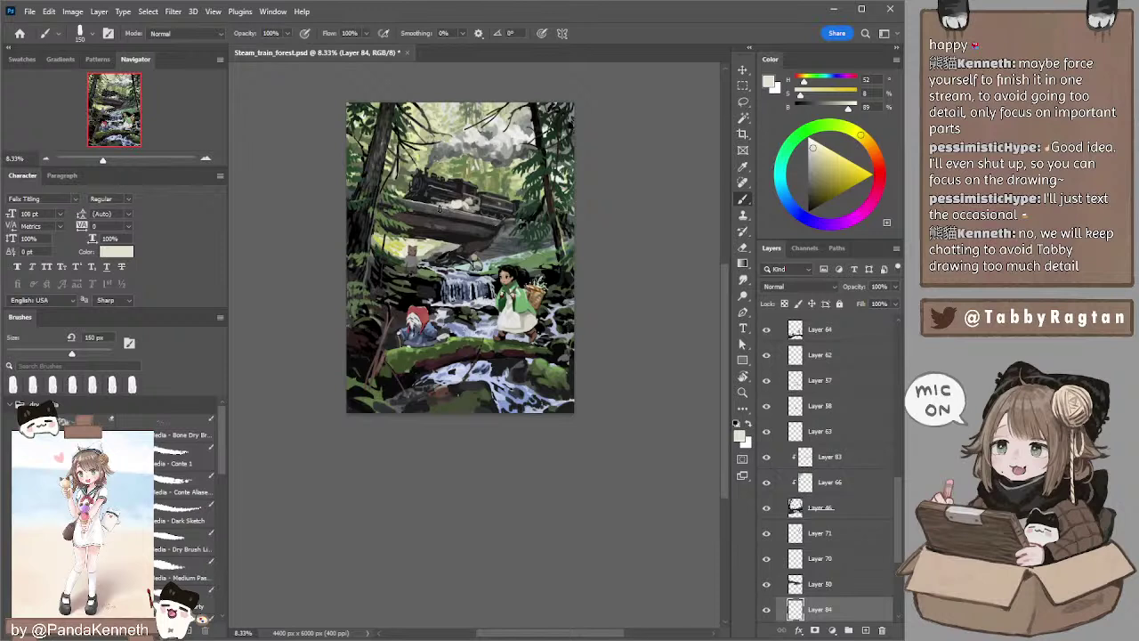
key("bracketleft")
key("bracketleft")
key("bracketleft")
key("bracketleft")
key("bracketleft")
- Make Layer 60 active and repaint the distant foliage above the smoke with sampled olive (hue 78, saturation 20%, brightness 47%), 100 px brush
key("alt+bracketleft")
key("l")
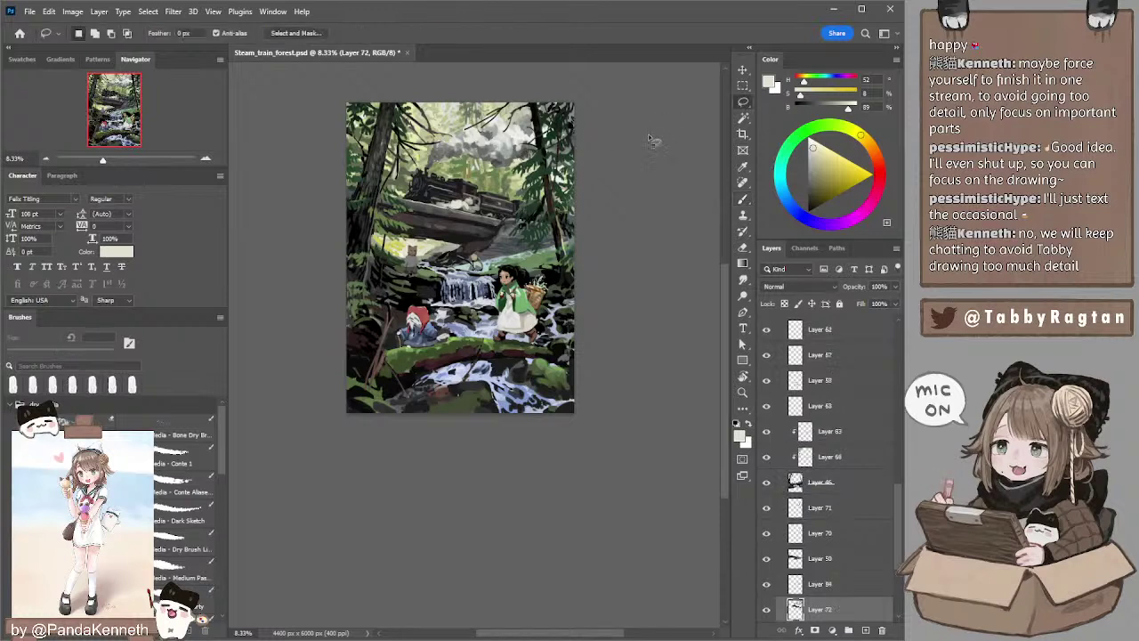
mouse_move(572, 154)
left_mouse_down()
mouse_move(610, 152)
mouse_move(580, 153)
left_mouse_up()
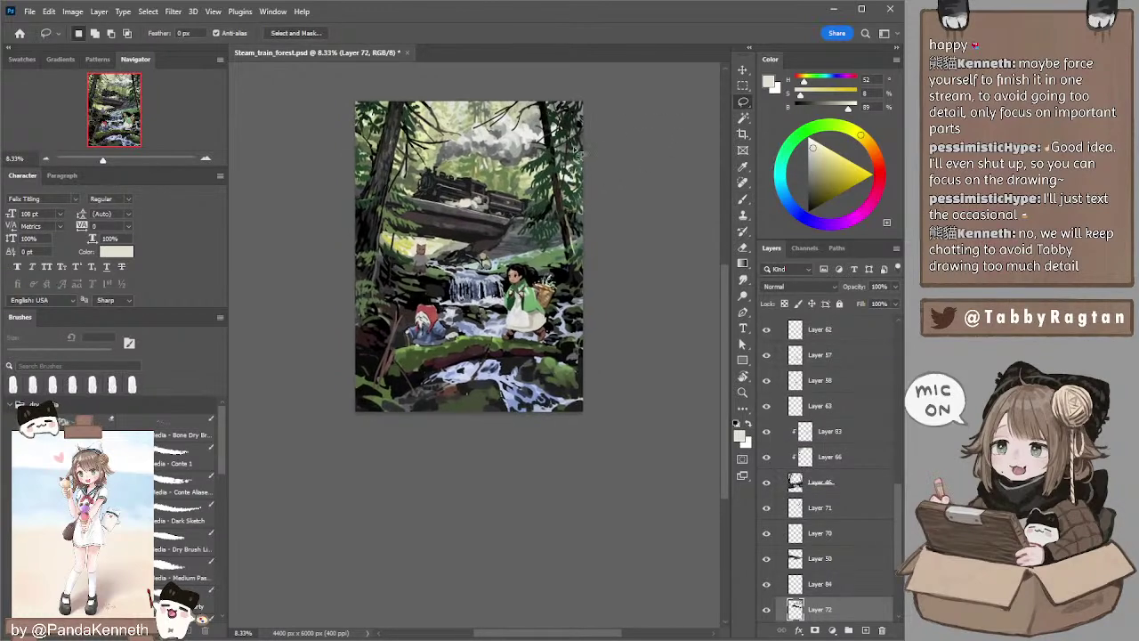
left_click(475, 109, "ctrl")
key("b")
left_click(469, 103, "alt")
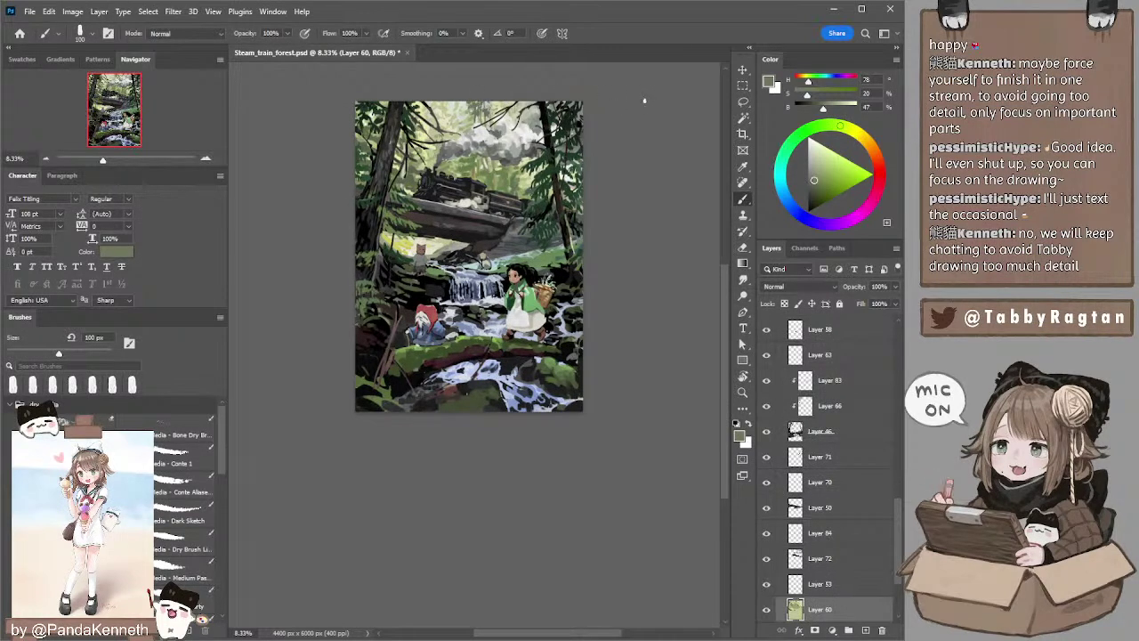
left_click_drag(640, 126, 638, 122)
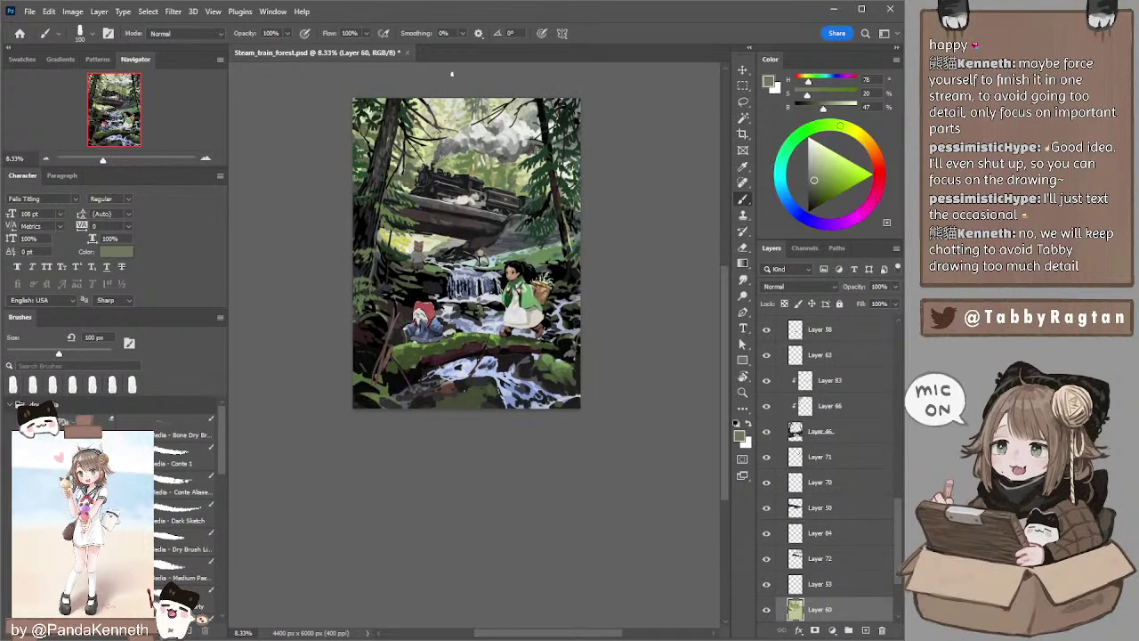
left_click_drag(412, 255, 426, 250)
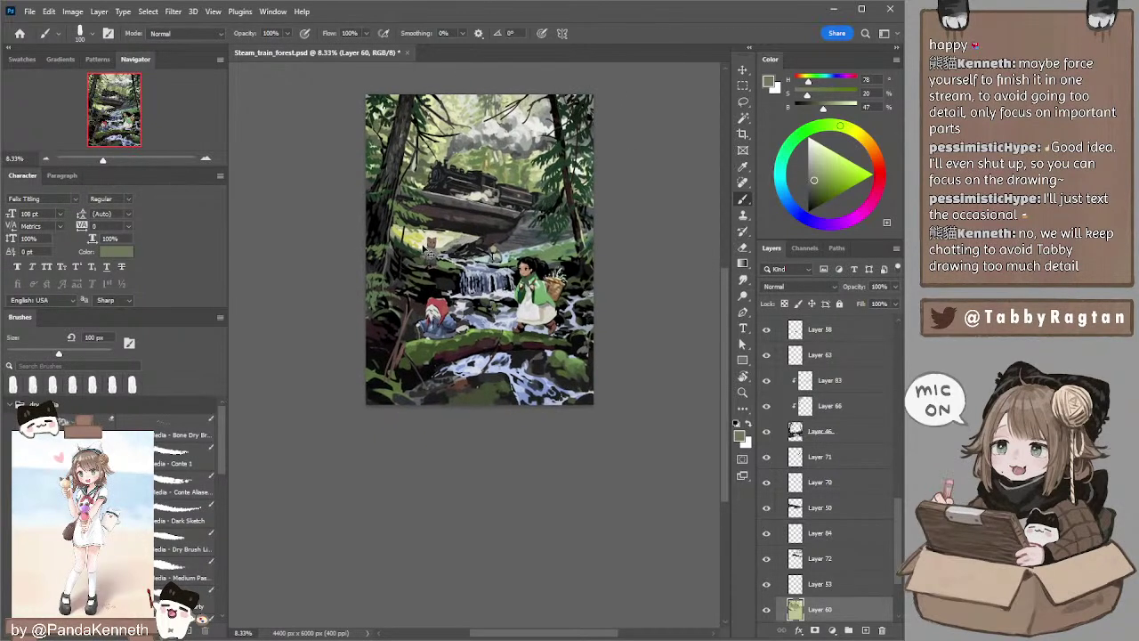
- Paint the clearing under the bridge with sampled cream (hue 55, saturation 10%, brightness 89%) and light olive (hue 65, saturation 24%, brightness 76%)
left_click(425, 243, "alt")
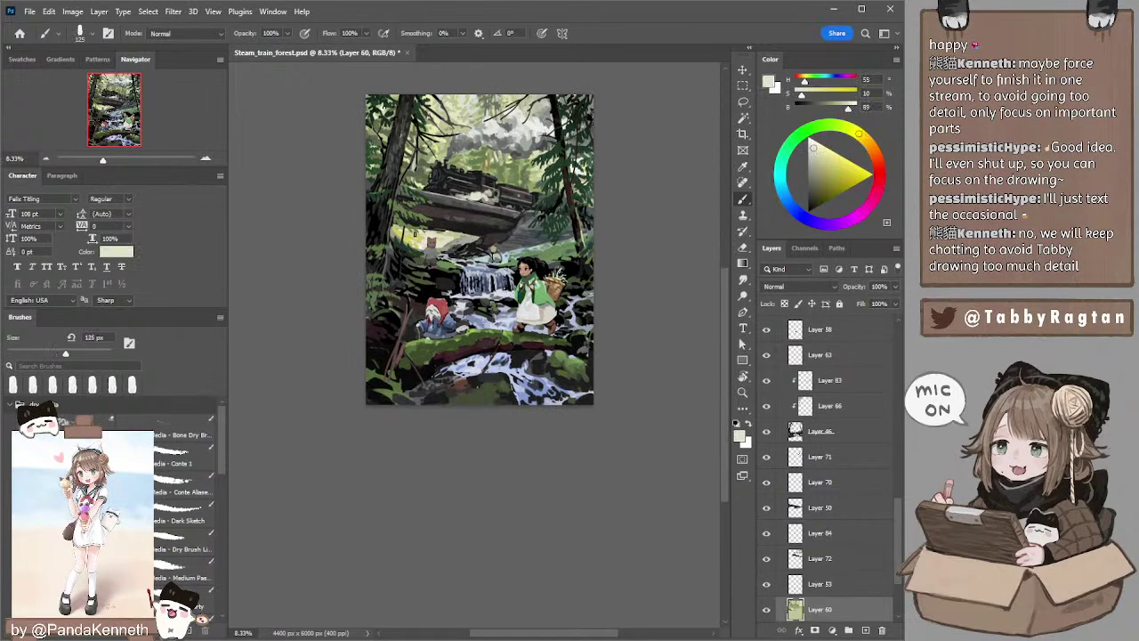
left_click(456, 231, "alt")
key("bracketleft")
key("bracketleft")
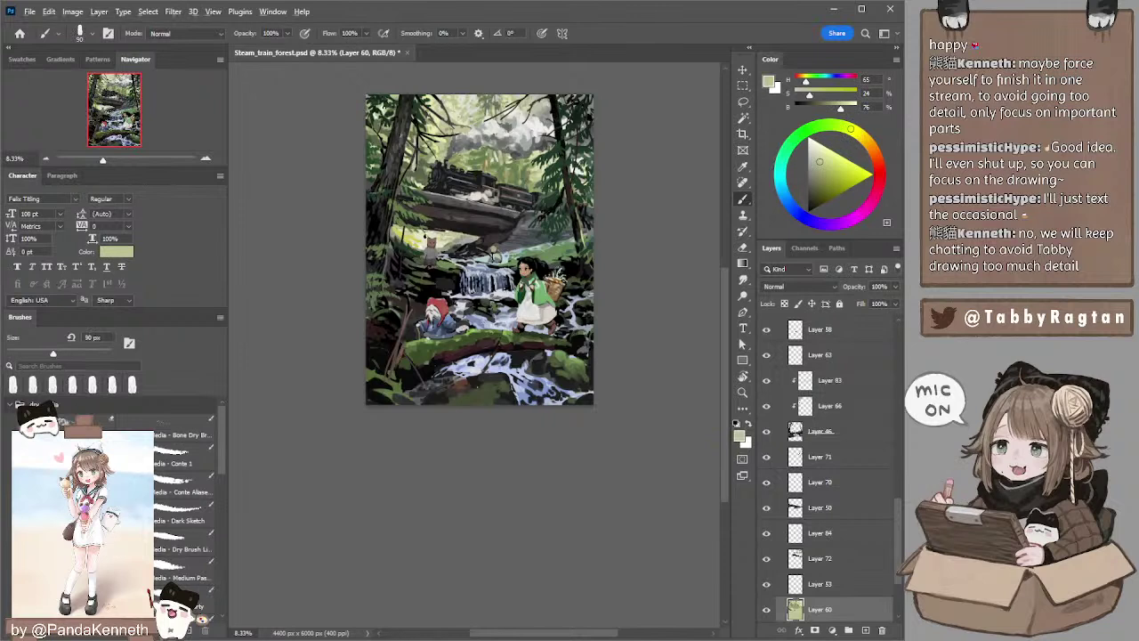
left_click(429, 237, "alt")
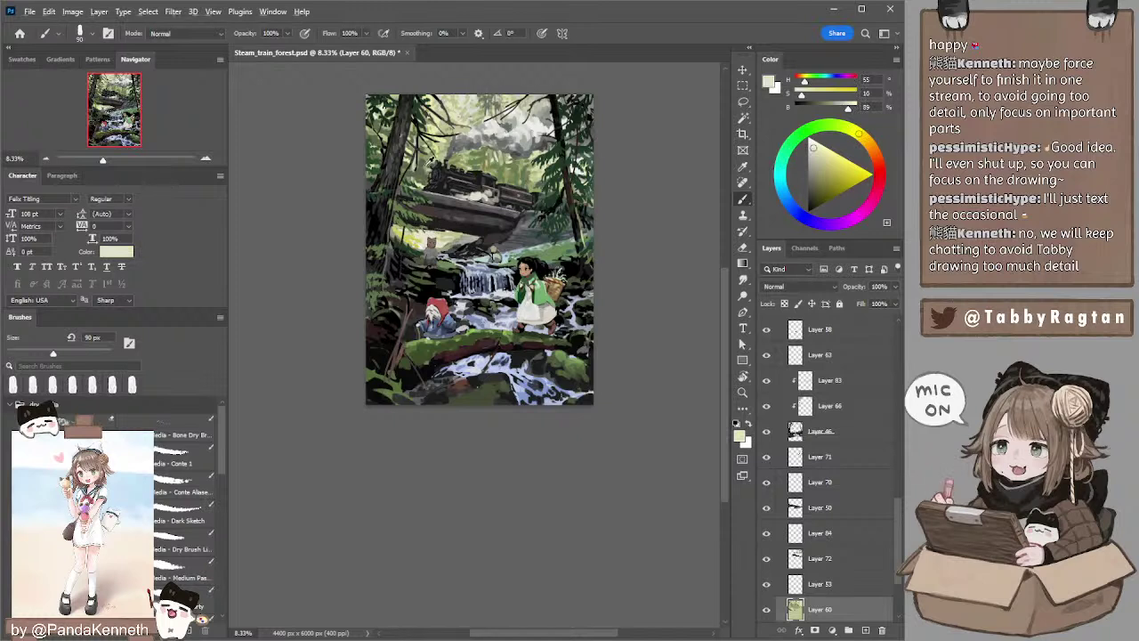
- Refine the background foliage on Layer 60 with sampled olive (hue 71, brightness 59%) at 150 px and lighter yellow-green (hue 66, brightness 76%) at 125 px
left_click(415, 230, "alt")
key("bracketright")
key("bracketright")
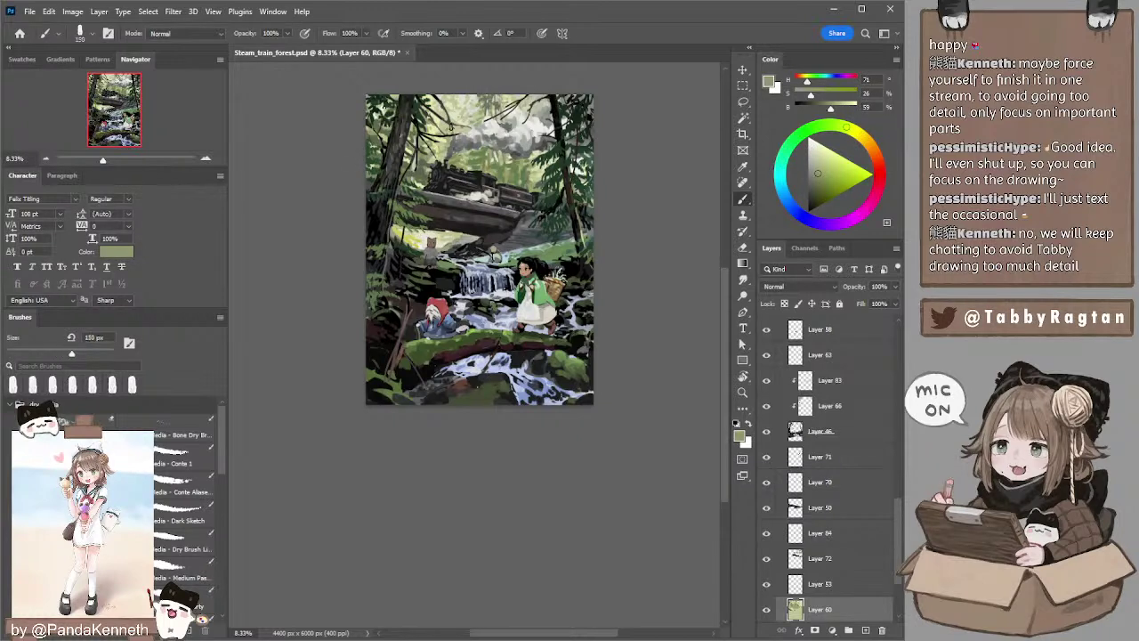
left_click(449, 123, "alt")
key("bracketleft")
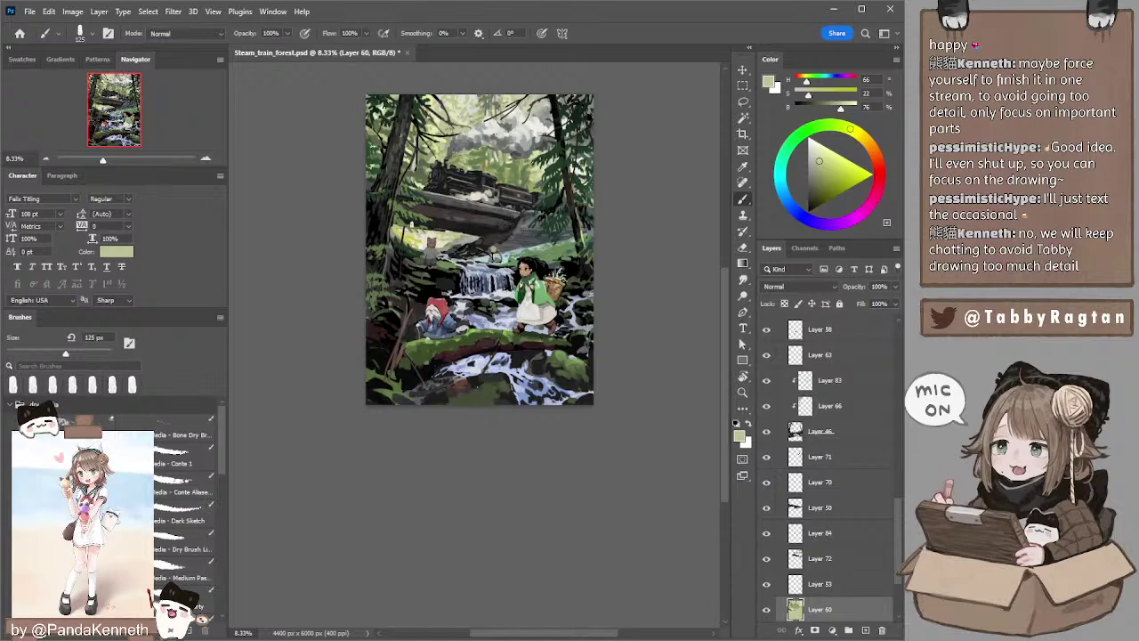
- Paint yellow light in the clearing on Layer 60 with sampled yellow, brightened to hue 56, saturation 50%, brightness 92%, reducing the brush to 90 px
left_click(402, 224, "alt")
key("bracketright")
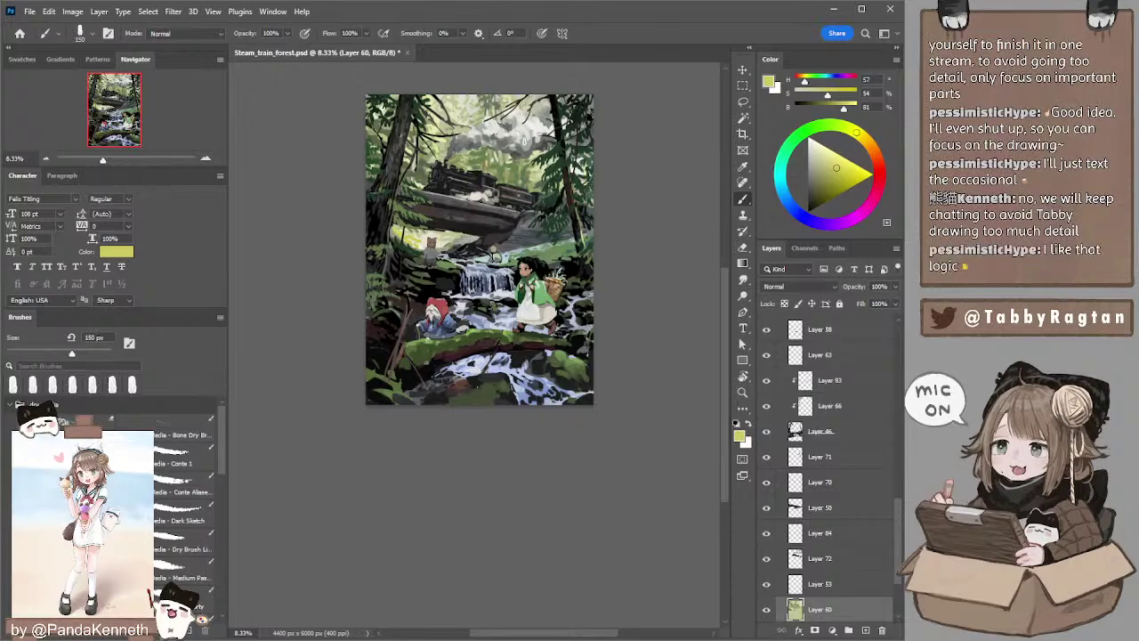
key("bracketleft")
key("bracketleft")
key("bracketleft")
left_click(836, 163)
left_click(837, 160)
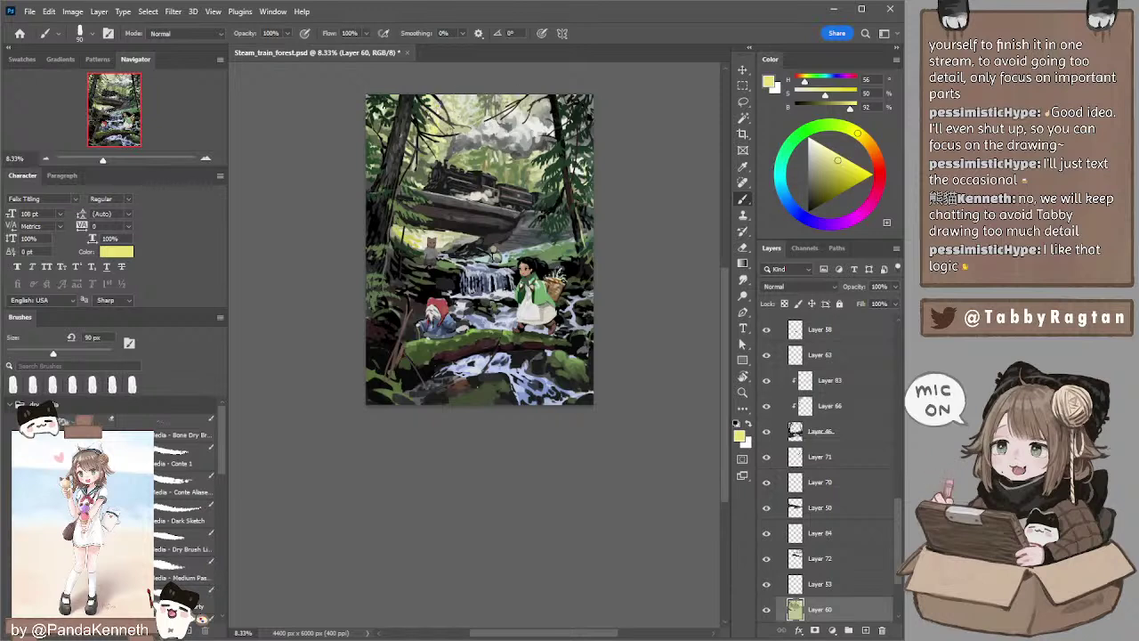
- Repaint the clearing under the bridge with sampled cream (hue 55, saturation 10%, brightness 89%) using a larger 175 px brush
left_click(422, 239, "alt")
key("bracketright")
key("bracketright")
key("bracketright")
key("bracketright")
- Make Layer 46 active and trim the foreground edge around the clearing with a 150 px eraser
left_click(432, 249, "ctrl")
key("e")
key("[")
key("[")
key("[")
key("[")
key("[")
key("[")
key("[")
key("[")
key("[")
key("[")
key("[")
key("[")
key("[")
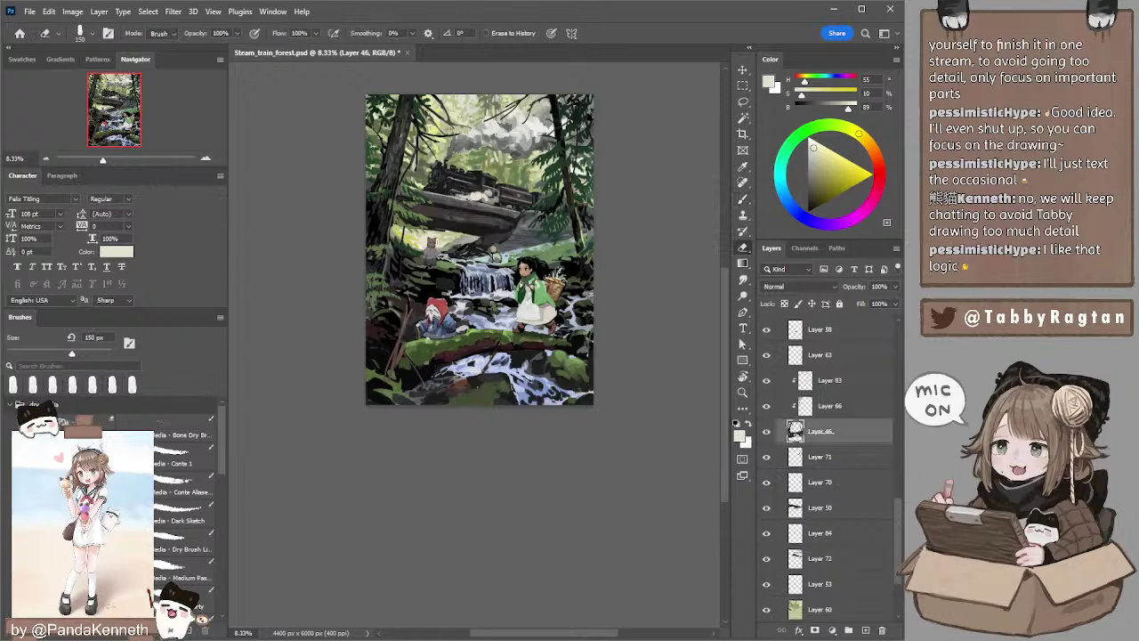
- Refine the clearing on Layer 60 with sampled yellow (hue 56, saturation 64%, brightness 80%) and dark green (hue 92, saturation 19%, brightness 38%) at 125 px
key("b")
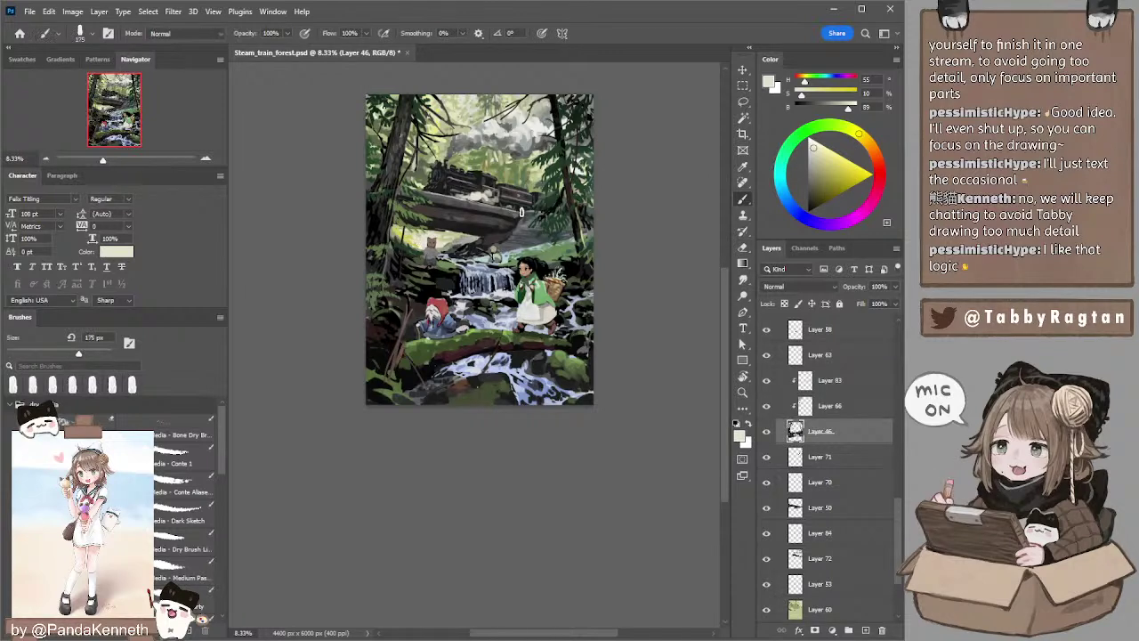
left_click(421, 248, "alt")
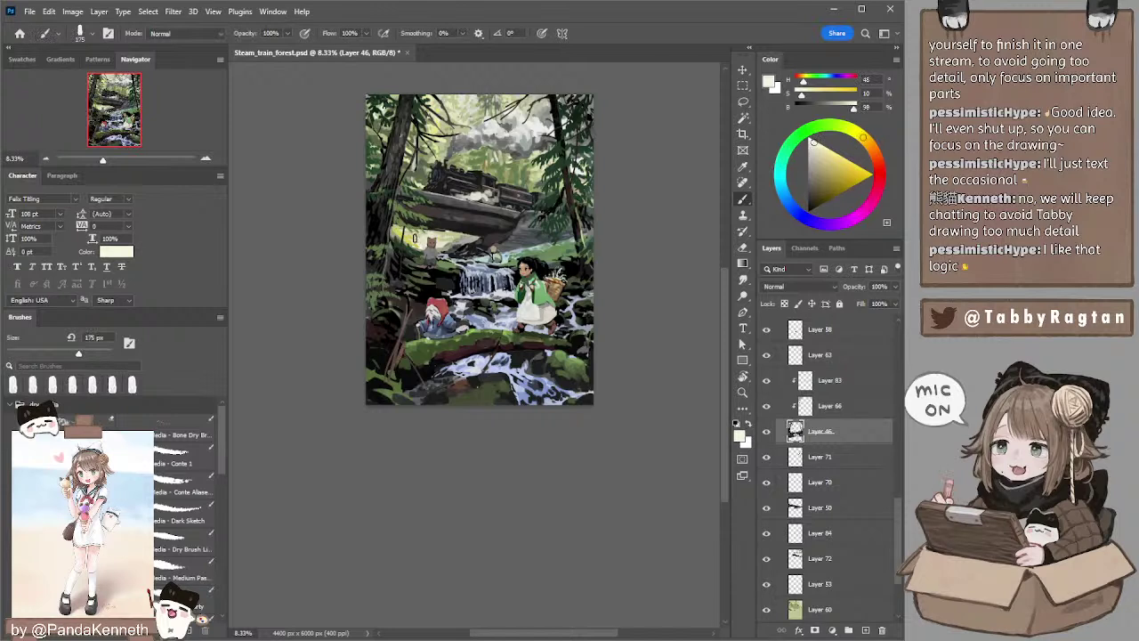
key("bracketleft")
key("bracketleft")
left_click(412, 234, "ctrl")
left_click(412, 235, "alt")
left_click_drag(524, 184, 525, 179)
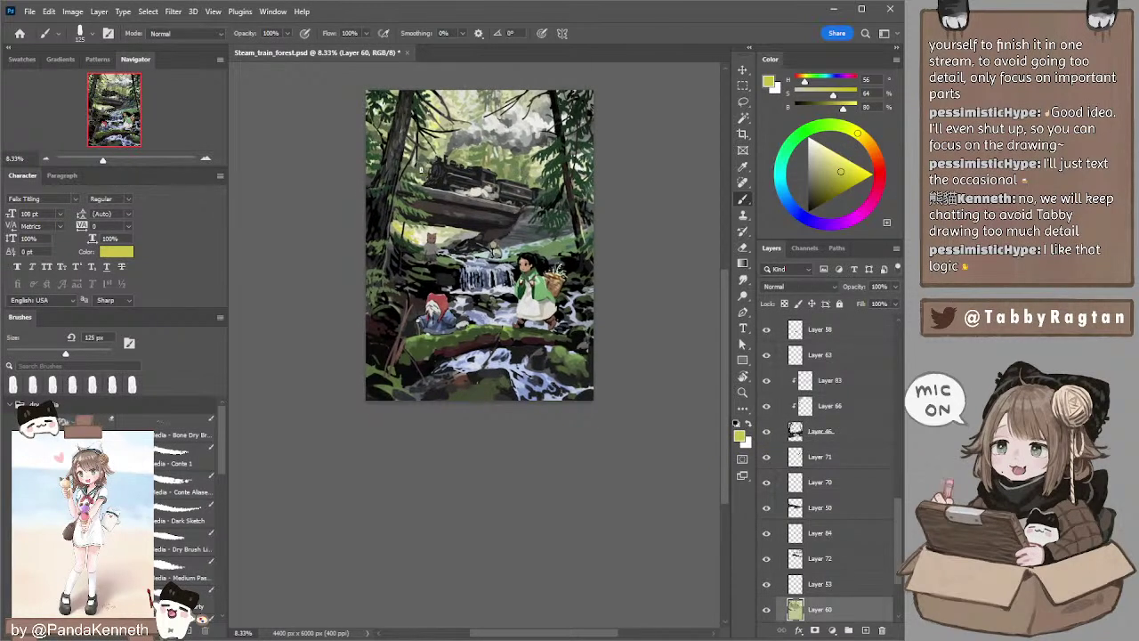
left_click(424, 173, "alt")
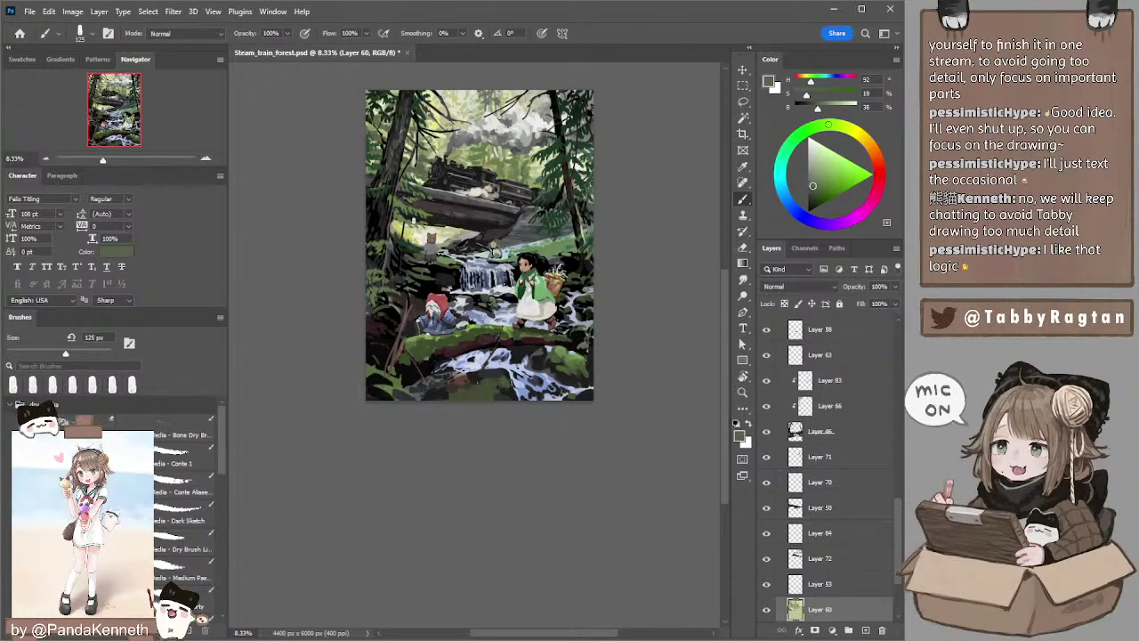
left_click_drag(607, 160, 578, 169)
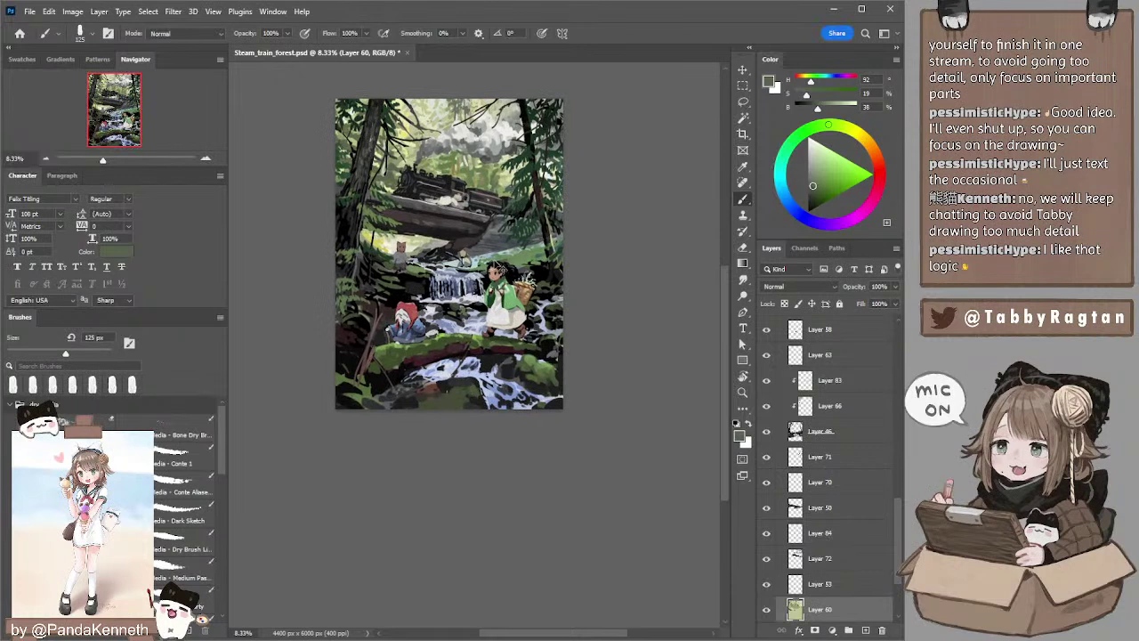
- Release the Overlay Layer 83 from its clipping mask and erase part of its glow with a 400 px eraser
left_click(497, 264, "ctrl")
key("e")
key("i")
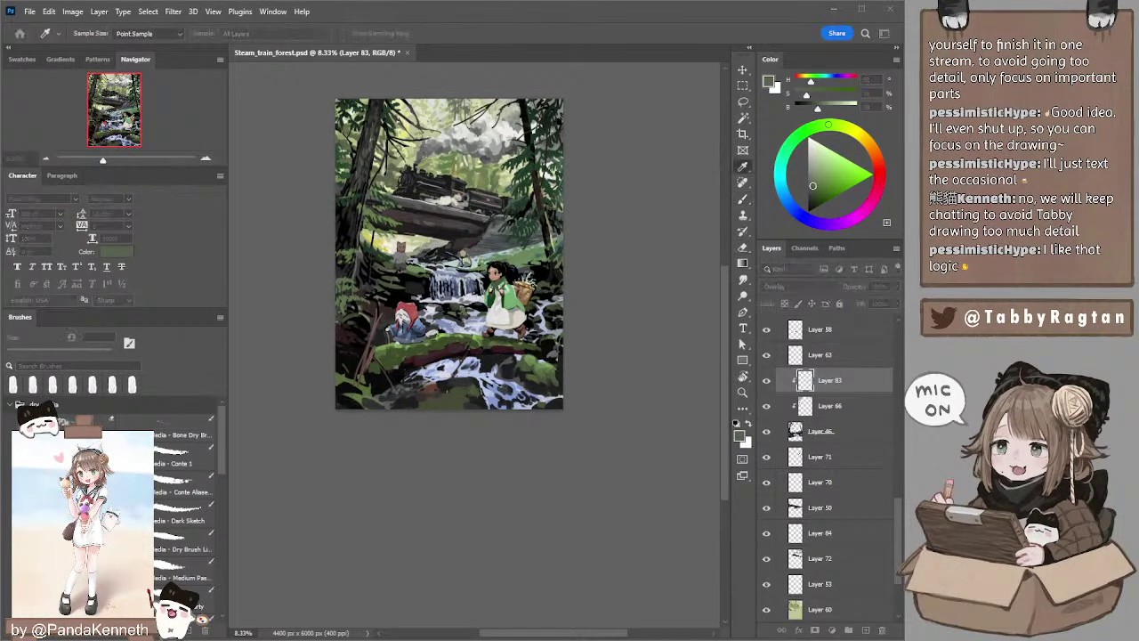
key("e")
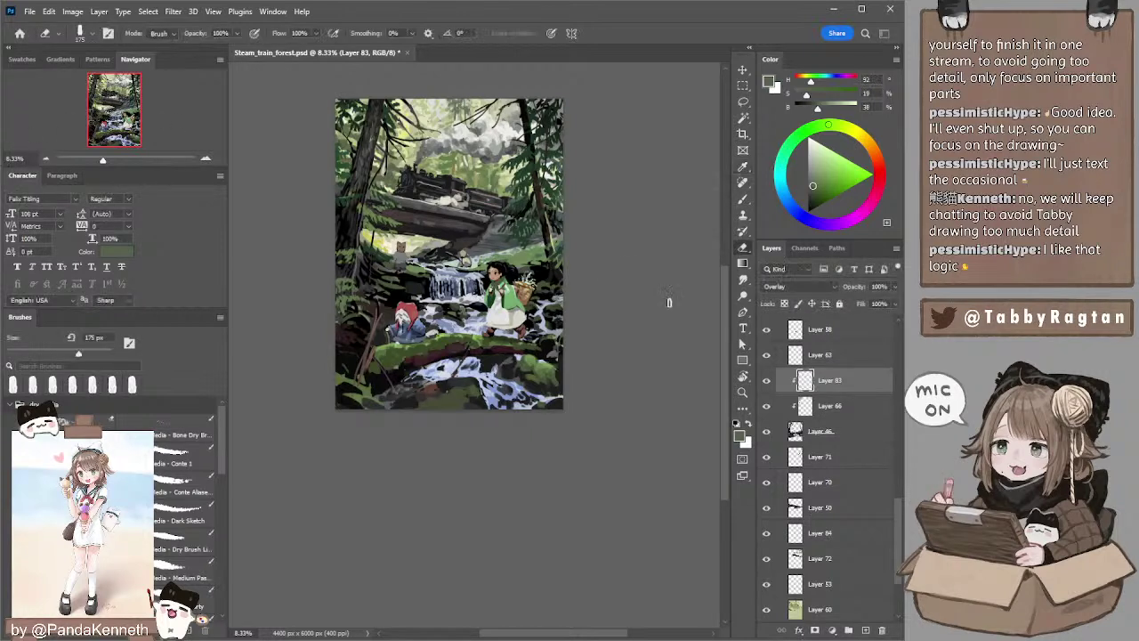
key("ctrl+alt+g")
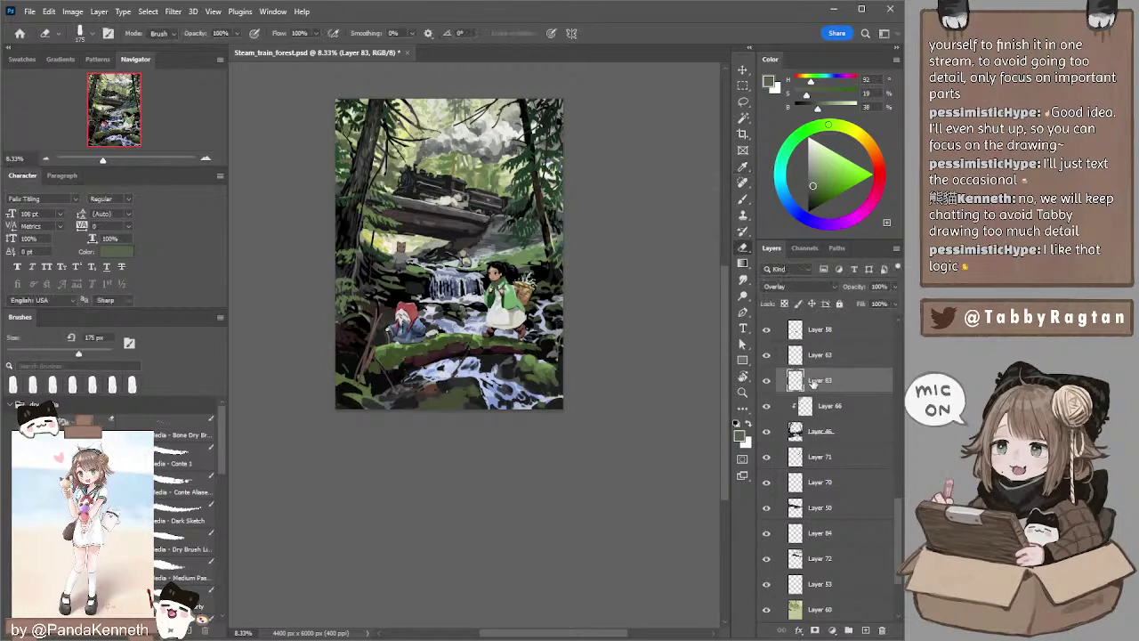
key("bracketright")
key("bracketright")
key("bracketright")
key("bracketright")
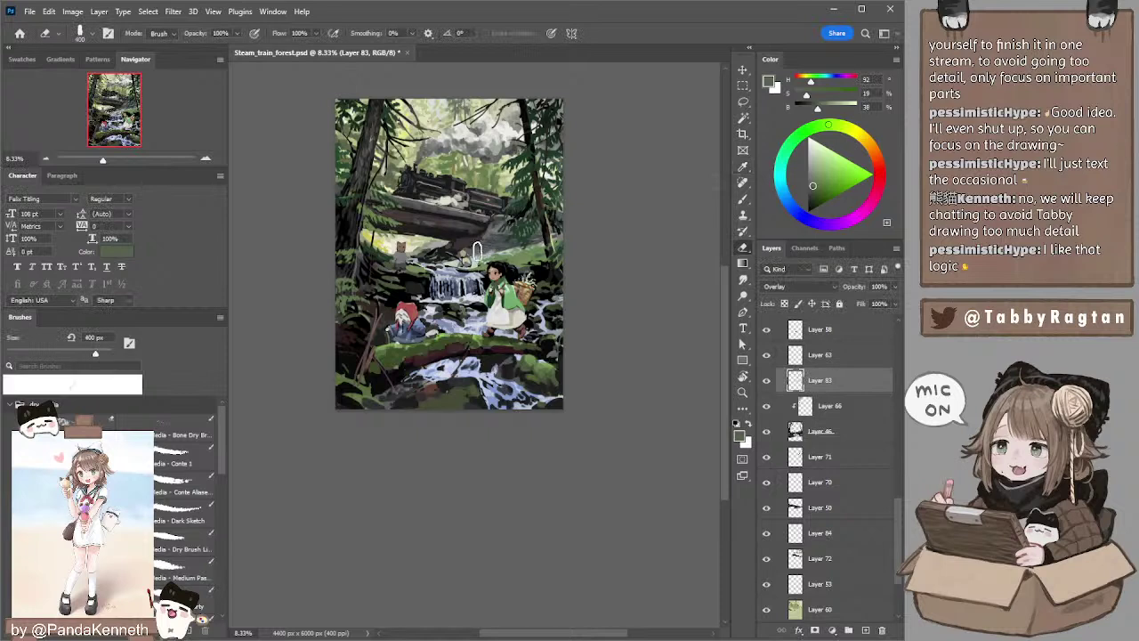
- Paint mist beneath the bridge on Layer 83 with light grey (hue 185, saturation 0%, brightness 79%), using brushes from 600 px down to 100 px
key("b")
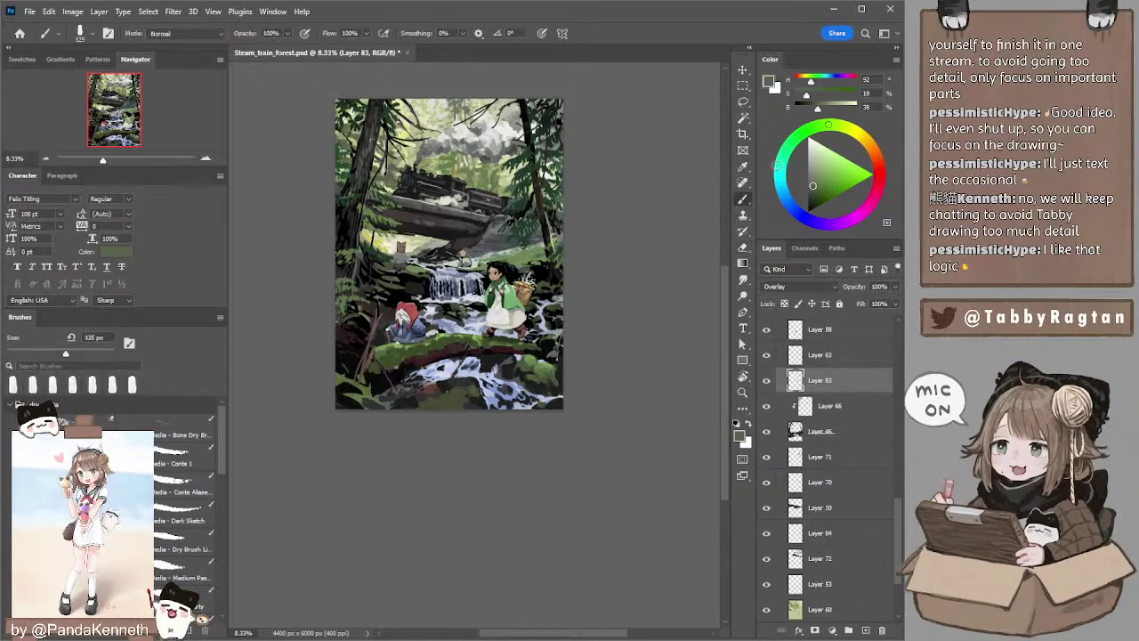
left_click(807, 152)
mouse_move(827, 125)
left_mouse_down()
mouse_move(786, 150)
mouse_move(780, 177)
left_mouse_up()
key("bracketright")
key("bracketright")
key("bracketright")
key("bracketright")
key("bracketright")
key("bracketright")
key("bracketright")
key("bracketright")
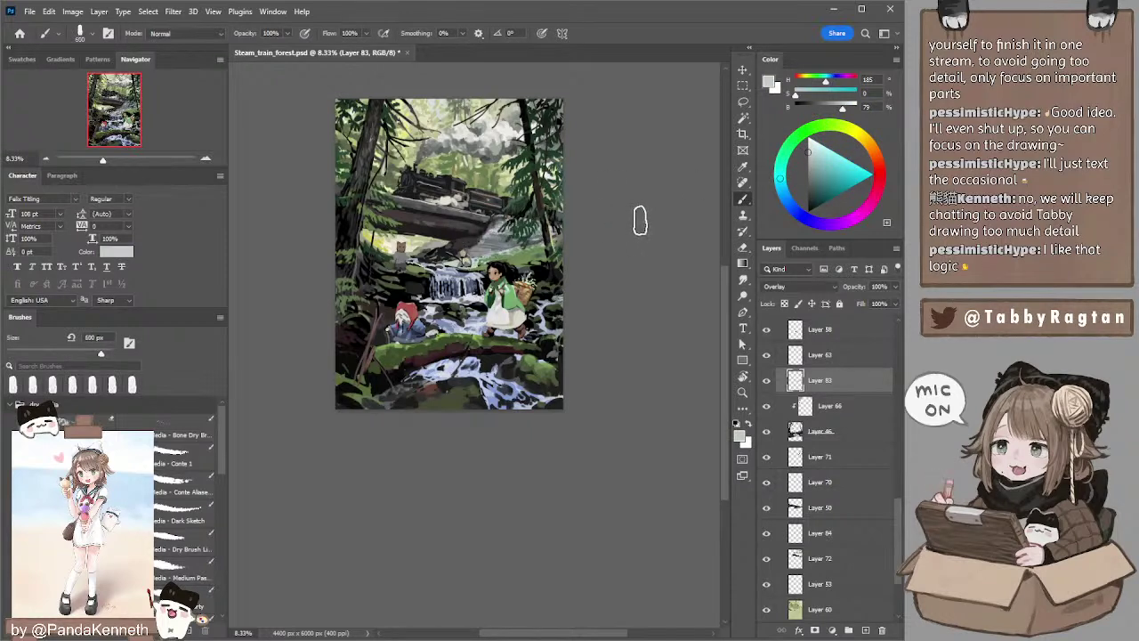
key("bracketleft")
key("bracketleft")
key("bracketleft")
key("bracketleft")
key("bracketleft")
key("bracketleft")
key("bracketleft")
key("bracketleft")
key("bracketleft")
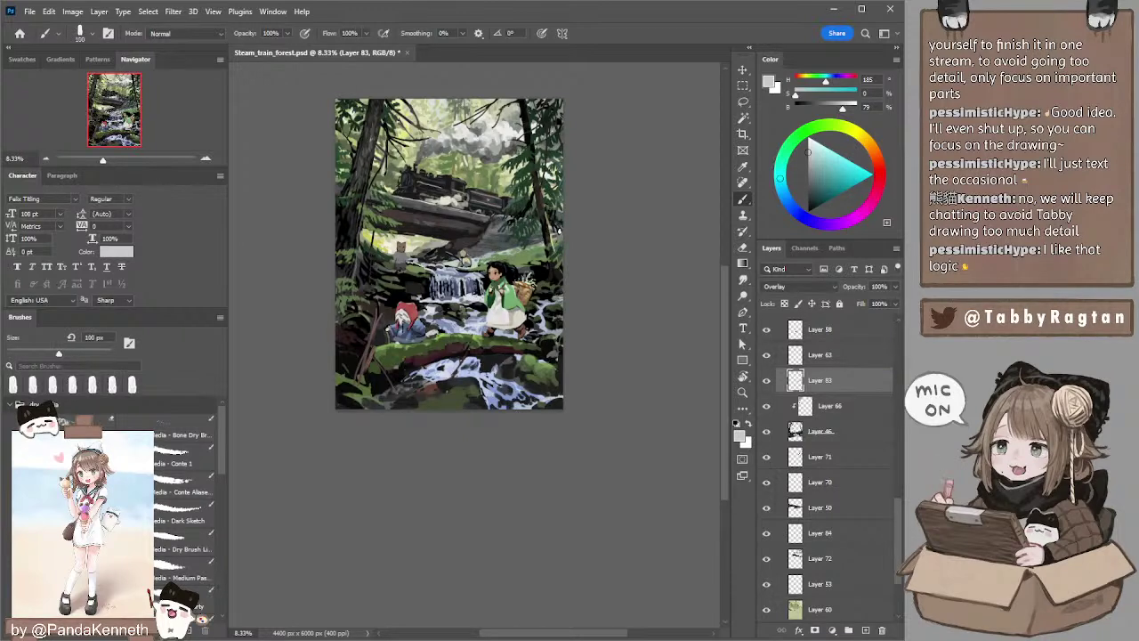
key("bracketright")
key("bracketright")
- Soften the mist on Layer 83 with a 900 px eraser and refine it with a 100 px brush
key("e")
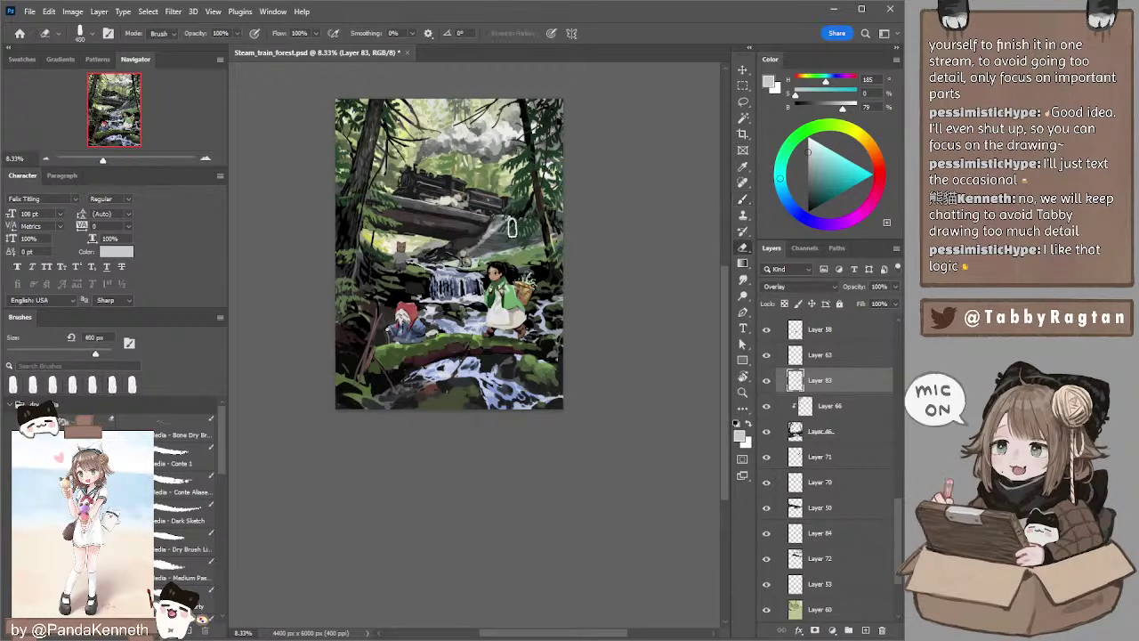
key("bracketright")
key("bracketright")
key("bracketright")
key("bracketright")
key("bracketright")
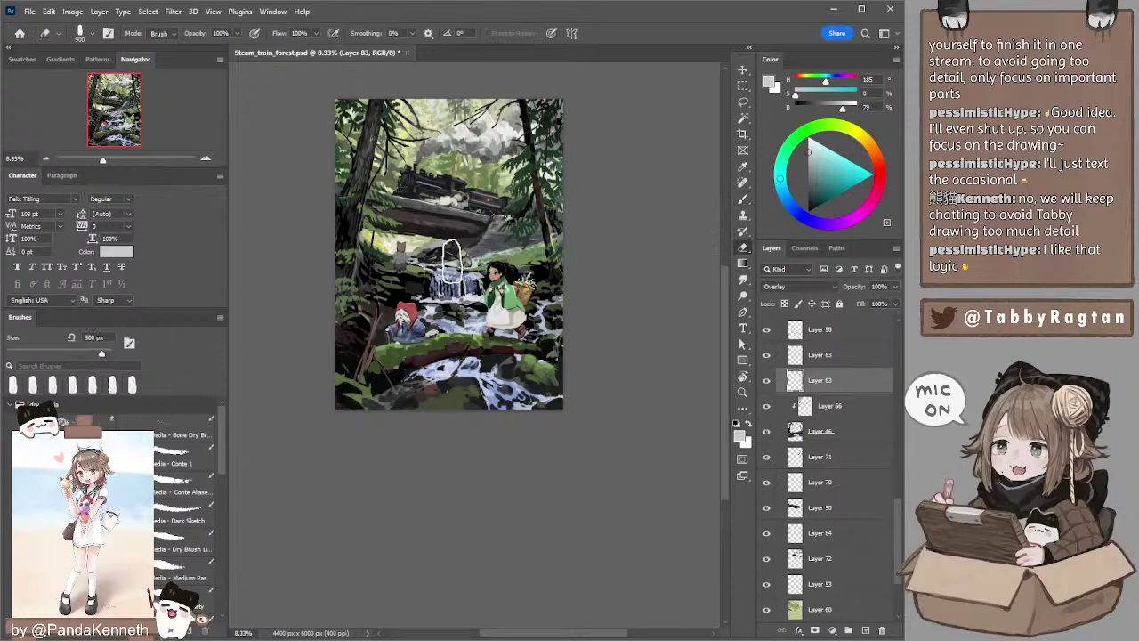
key("b")
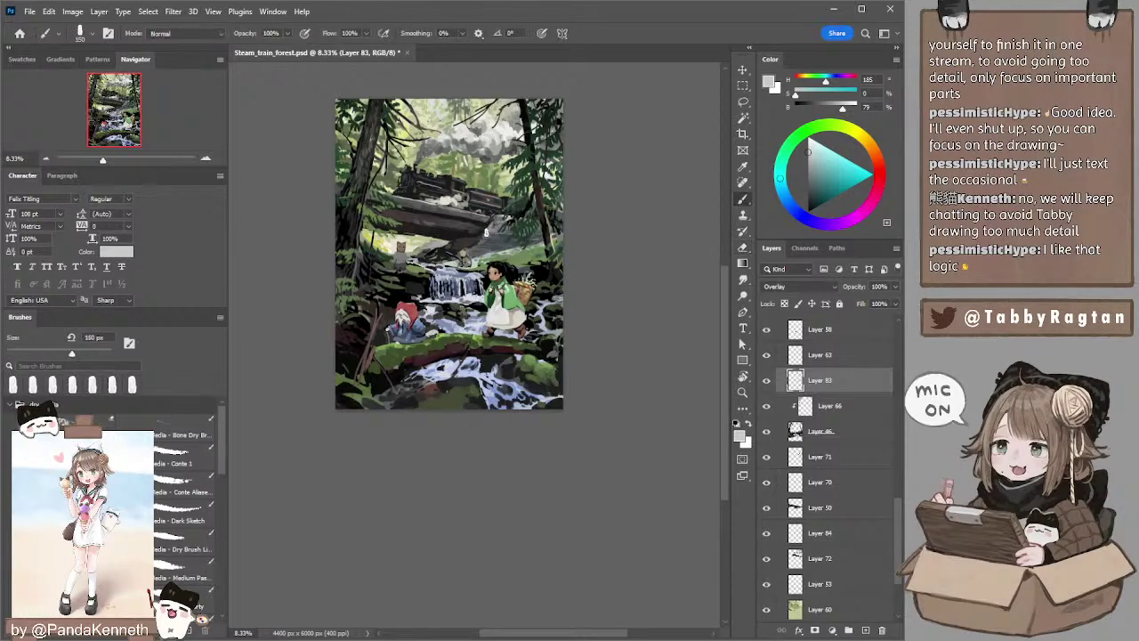
key("bracketleft")
key("bracketleft")
key("bracketleft")
- Try to adjust the hue and saturation of the lassoed locomotive area on Layer 72
left_click(433, 191, "ctrl")
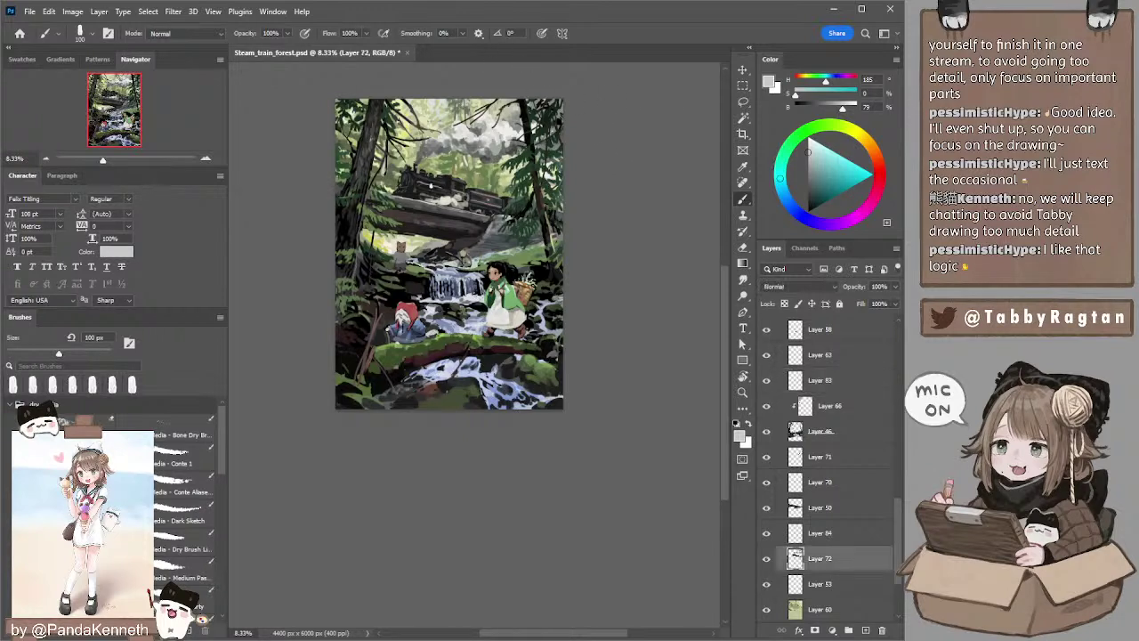
key("l")
mouse_move(410, 194)
left_mouse_down()
mouse_move(397, 210)
mouse_move(388, 190)
mouse_move(533, 174)
mouse_move(570, 229)
left_mouse_up()
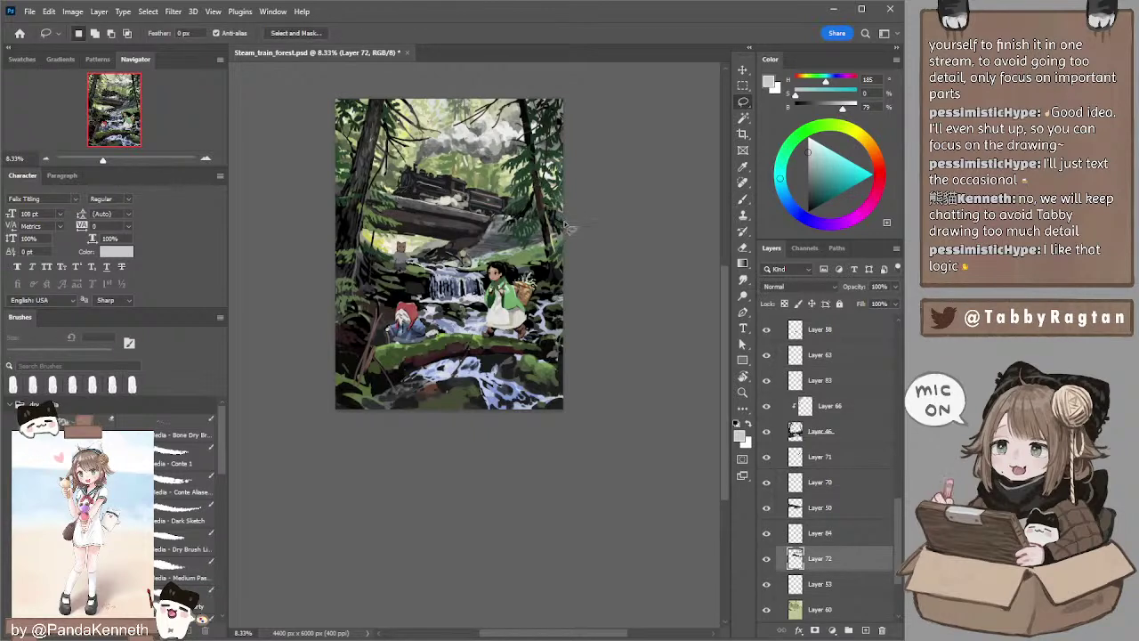
mouse_move(495, 212)
left_mouse_down()
mouse_move(392, 188)
mouse_move(465, 185)
mouse_move(497, 214)
mouse_move(489, 228)
left_mouse_up()
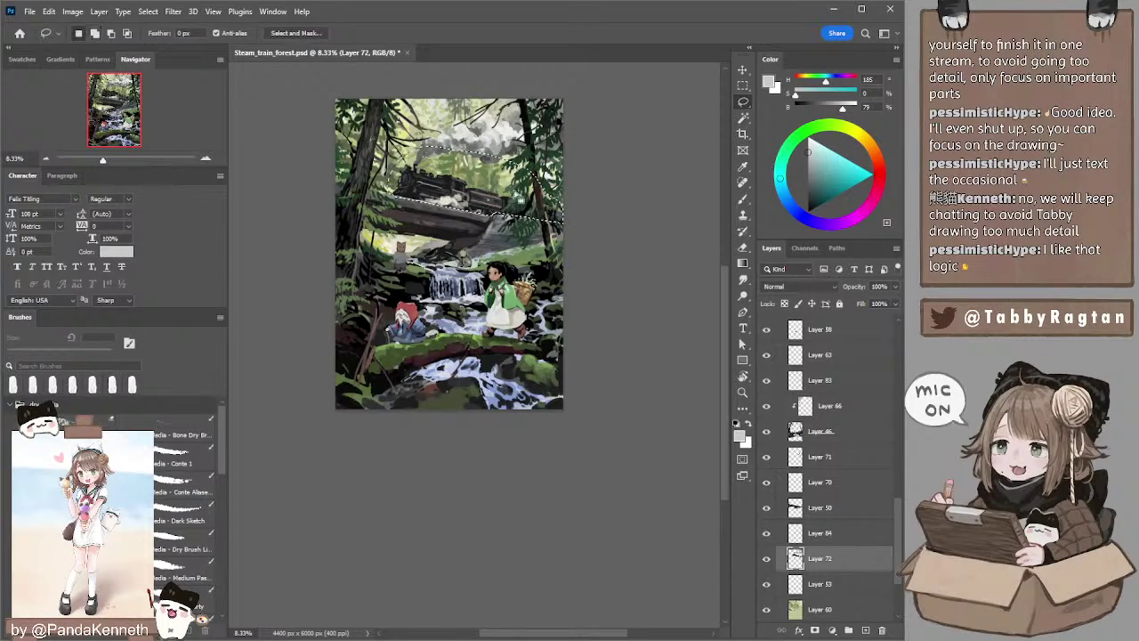
key("ctrl+u")
key("Escape")
key("ctrl+u")
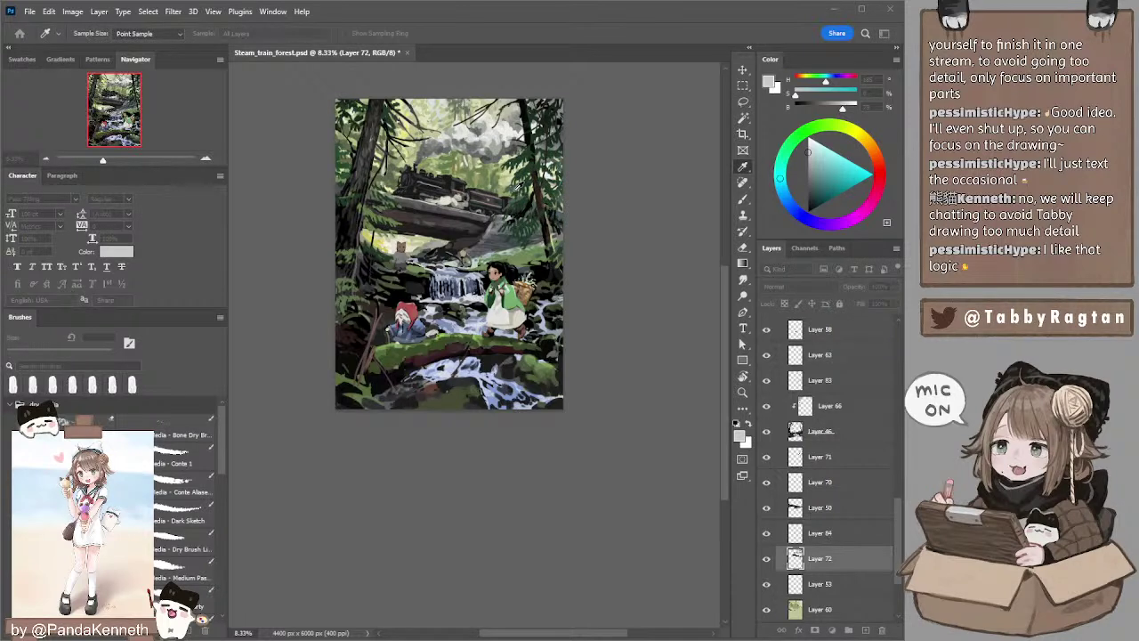
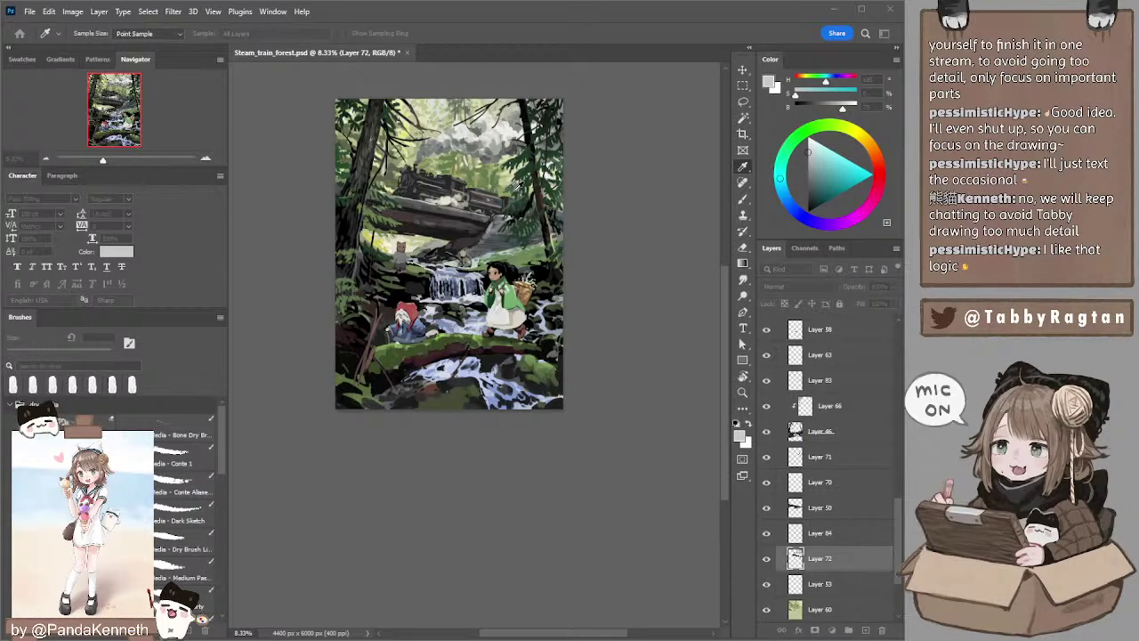
- Try a Hue/Saturation adjustment on a reselected area at the front of the locomotive on Layer 72
key("l")
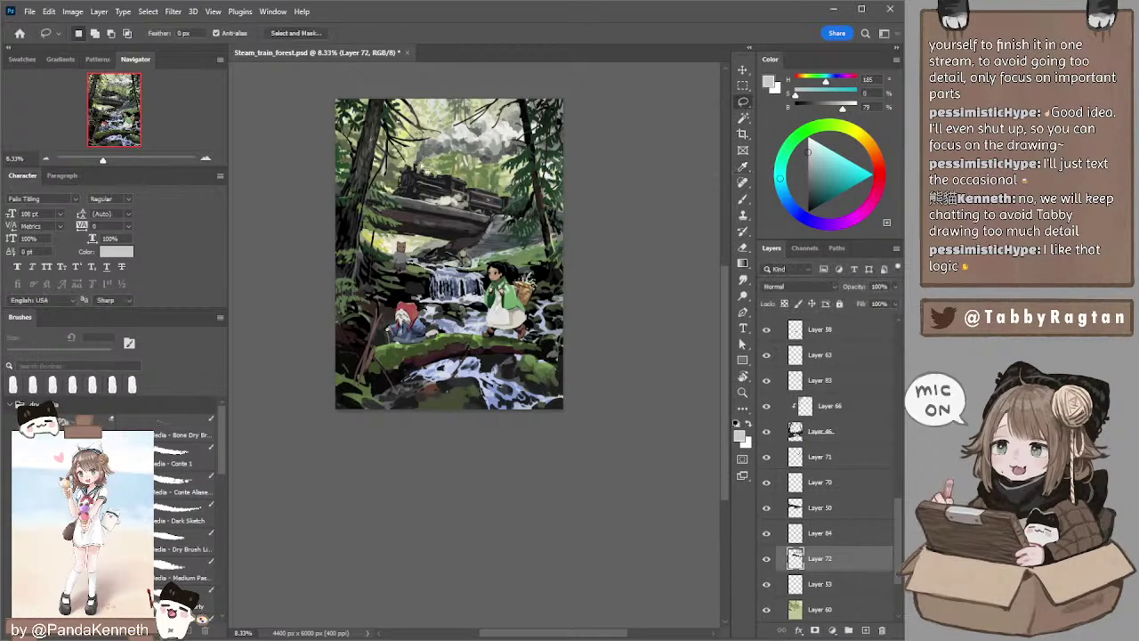
key("alt")
mouse_move(413, 164)
left_mouse_down()
mouse_move(500, 91)
mouse_move(391, 192)
mouse_move(420, 150)
left_mouse_up()
key("ctrl+u")
key("Escape")
key("ctrl+u")
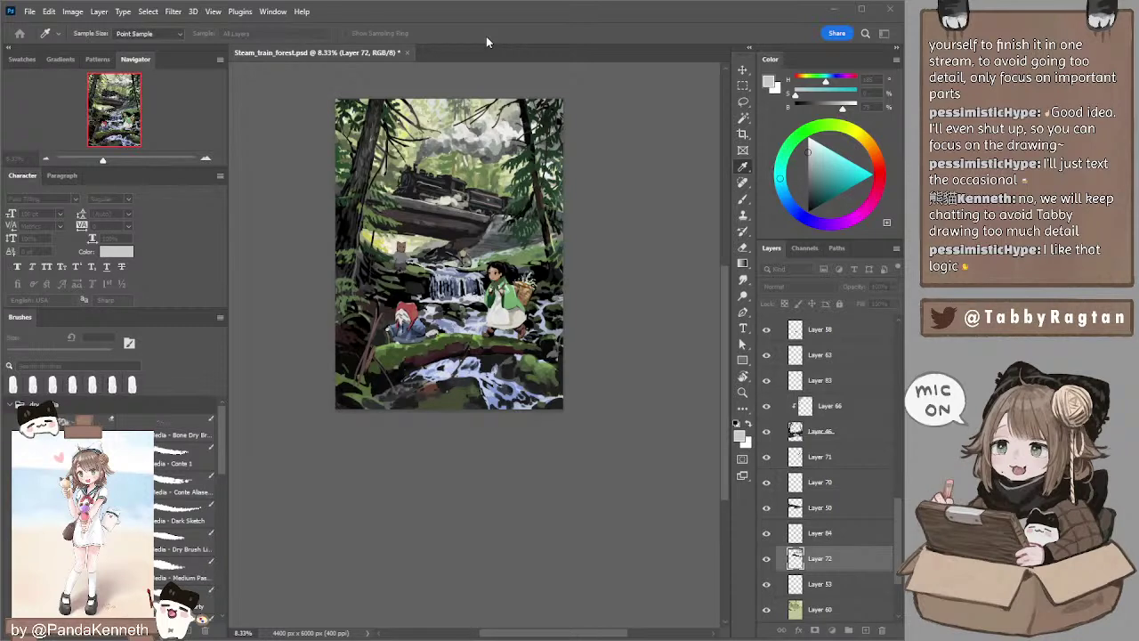
key("l")
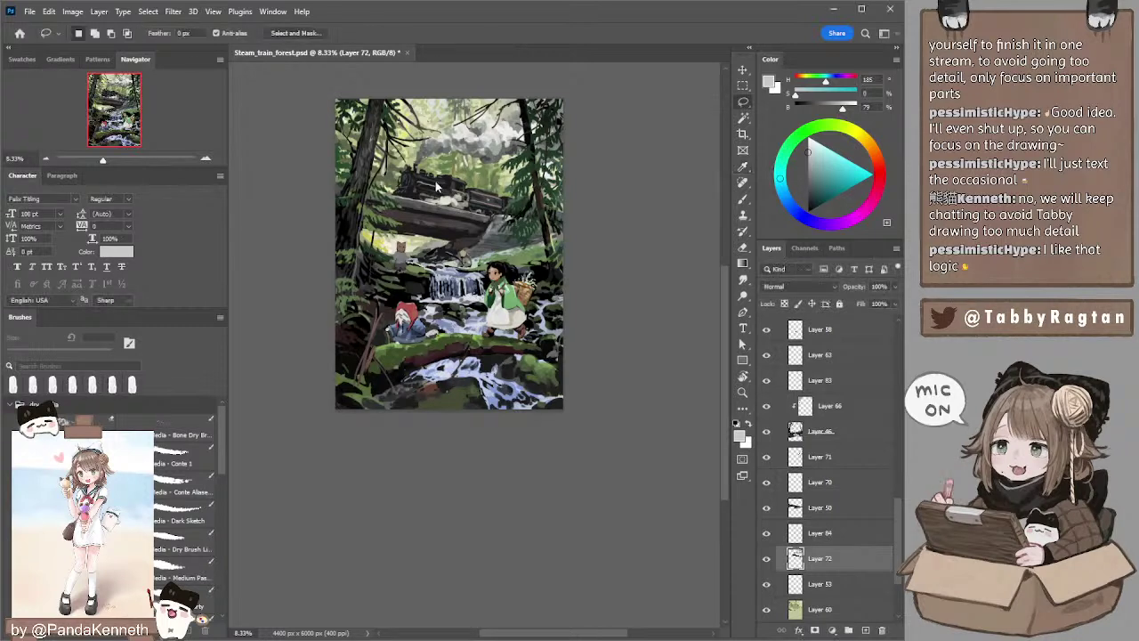
- Duplicate Layer 72 and adjust the tones of the locomotive copy
key("ctrl+j")
key("i")
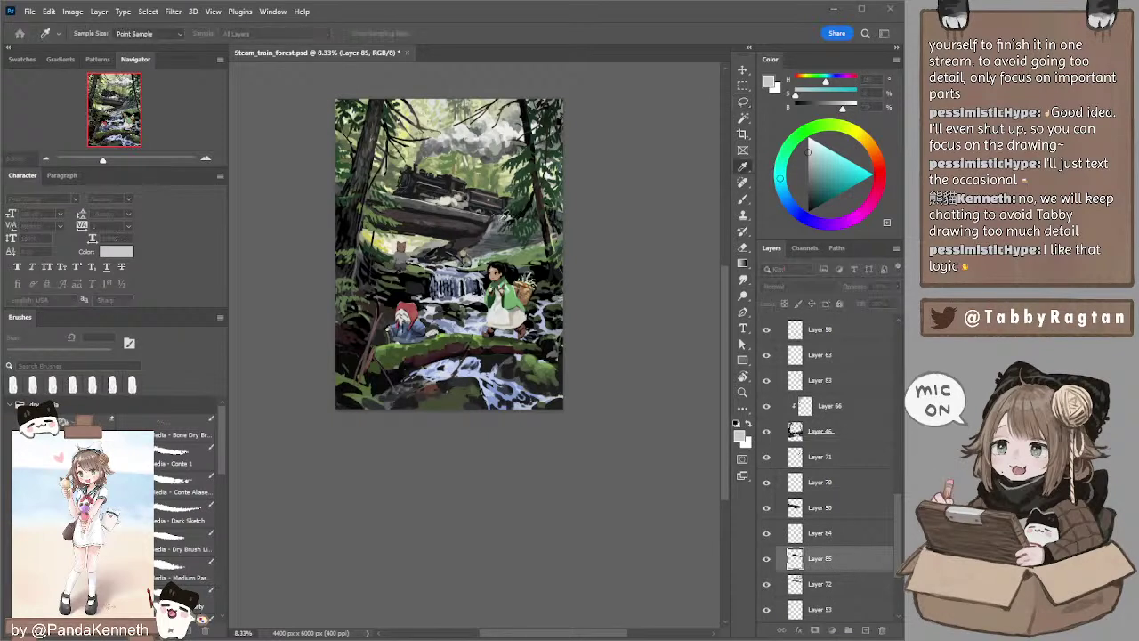
key("l")
key("i")
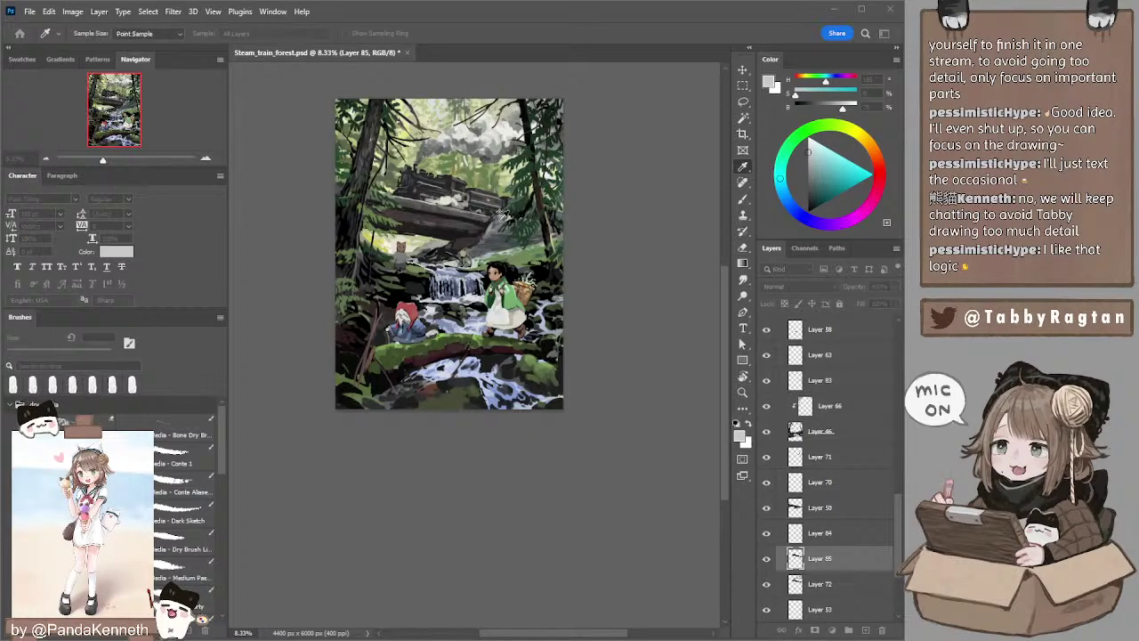
- Fade the front of the locomotive copy on Layer 85 with a large soft eraser reduced to 1500 px
key("e")
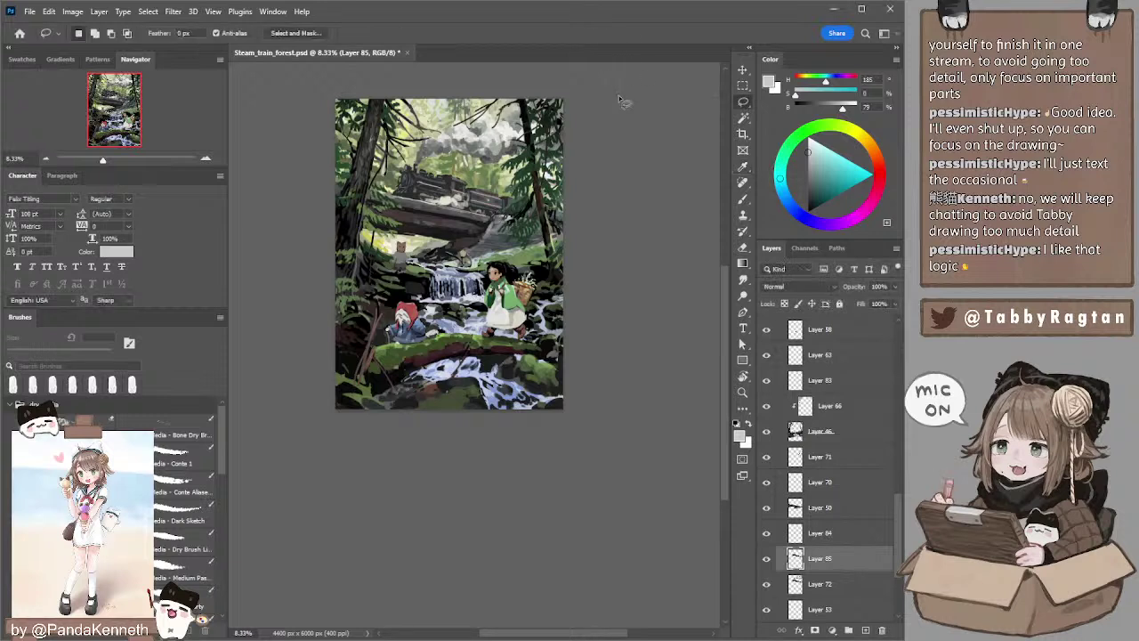
key("bracketright")
key("bracketright")
key("bracketright")
key("bracketright")
key("bracketright")
key("bracketright")
key("bracketright")
key("bracketright")
key("bracketright")
key("bracketright")
key("bracketright")
key("bracketright")
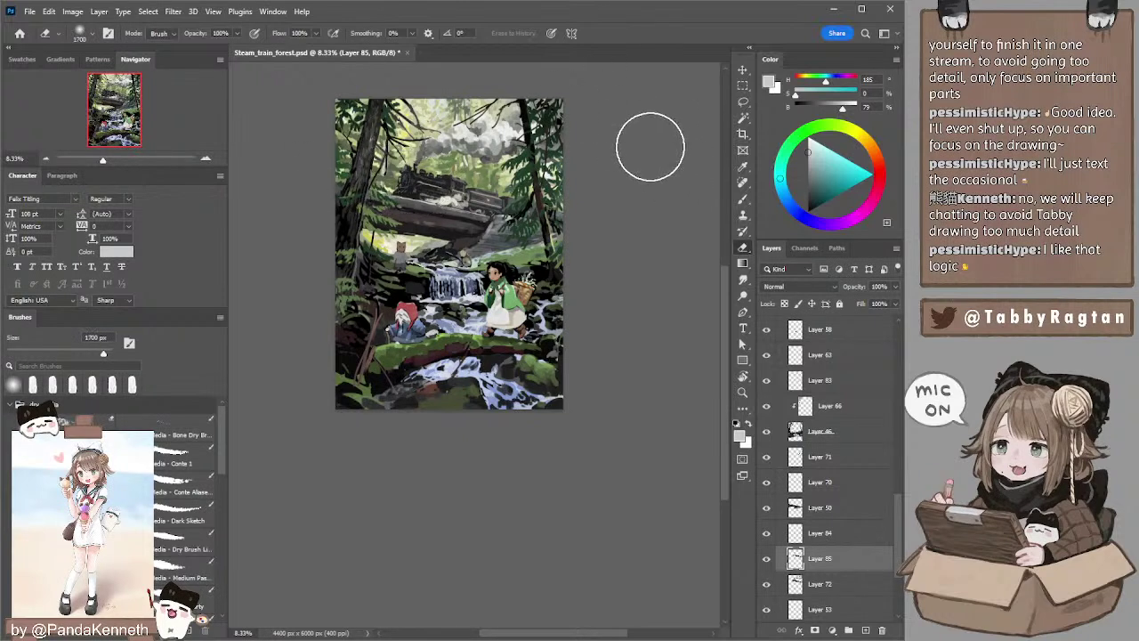
key("bracketleft")
key("bracketleft")
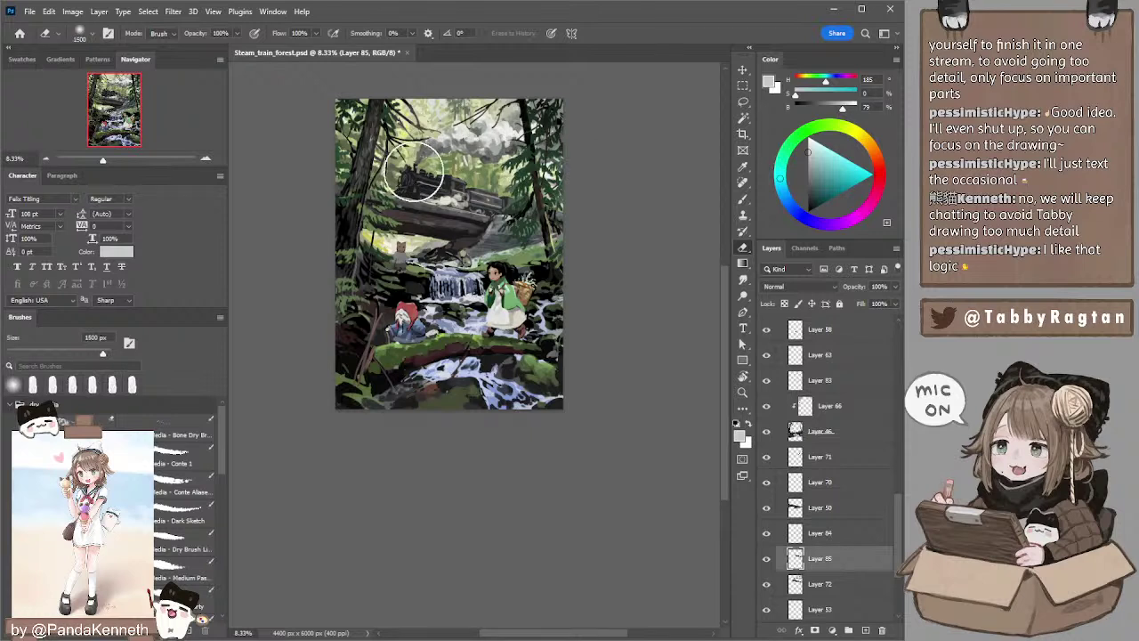
- Readjust the tones of the locomotive copy on Layer 85 so it blends with the original
key("i")
key("e")
key("i")
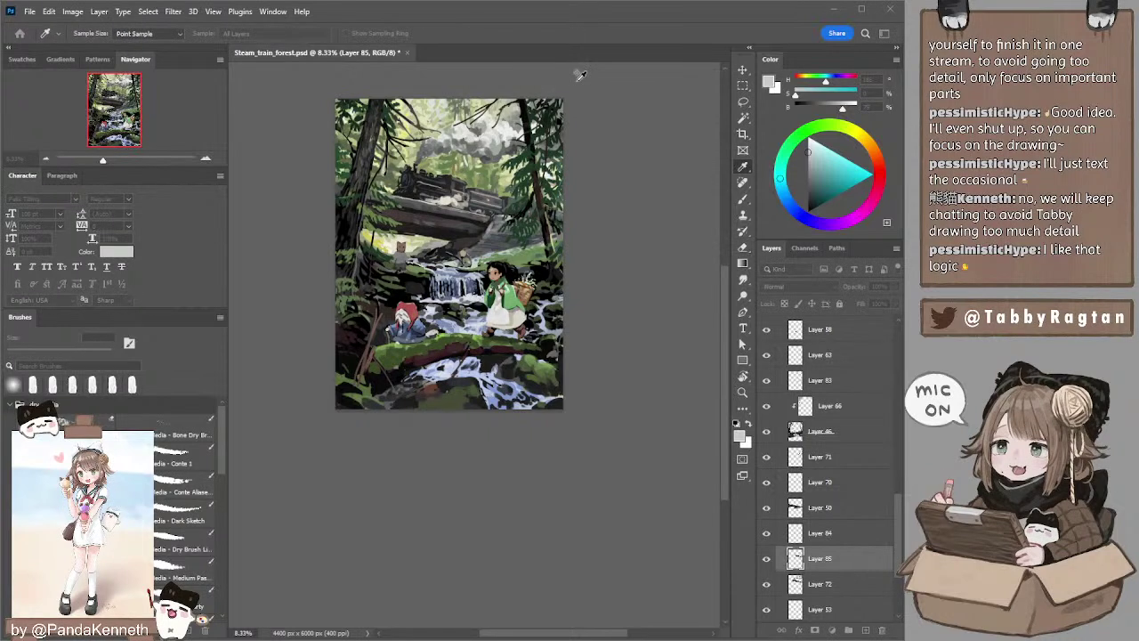
key("e")
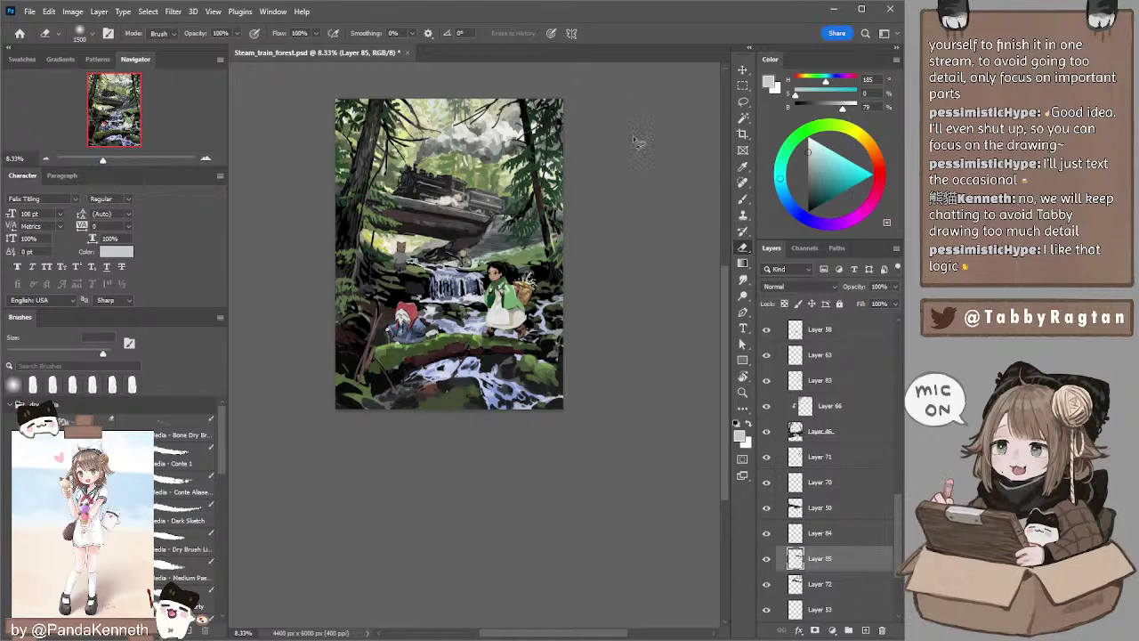
key("l")
- Paint dark olive green sampled from the mossy log over the lower-left foreground on Layer 64, varying the brush up to 175 px
left_click(361, 188, "ctrl")
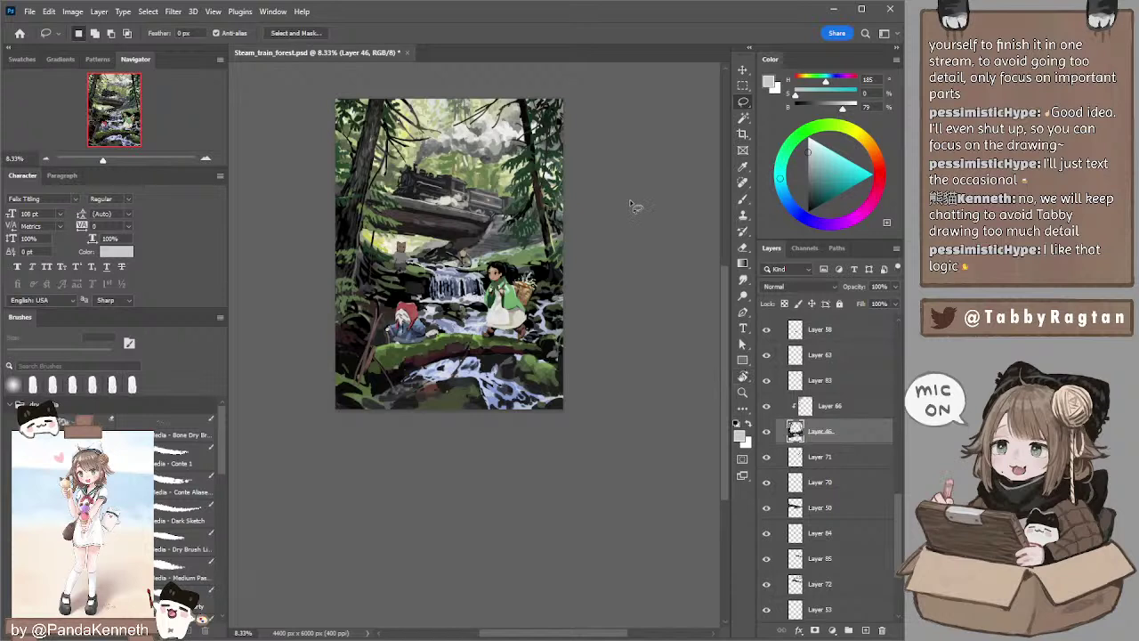
left_click(449, 350, "ctrl")
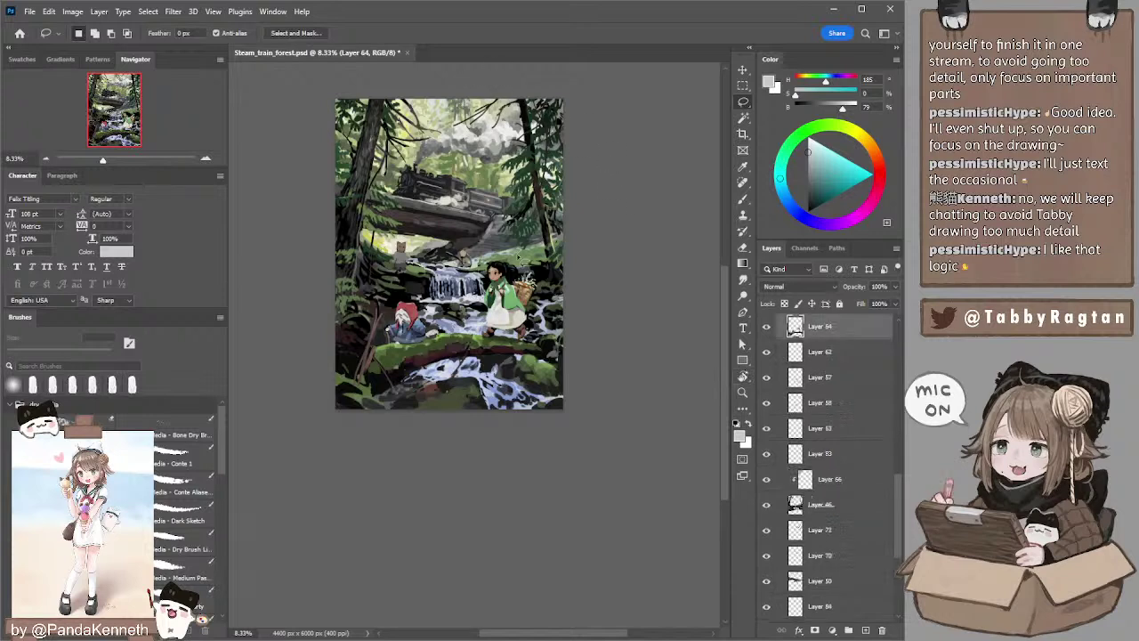
key("i")
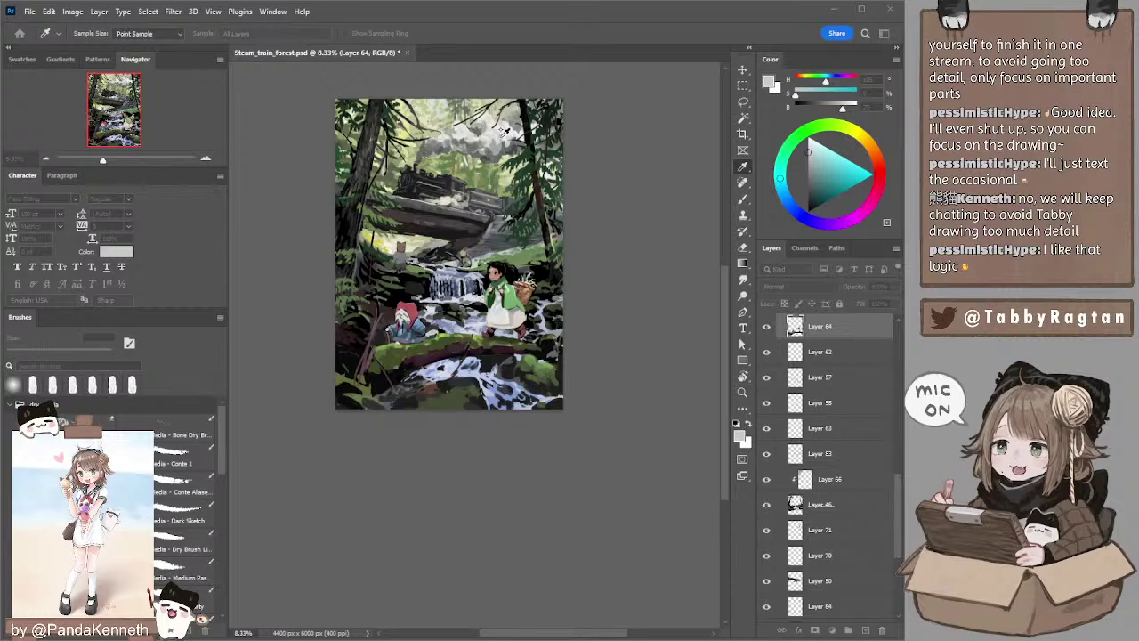
key("l")
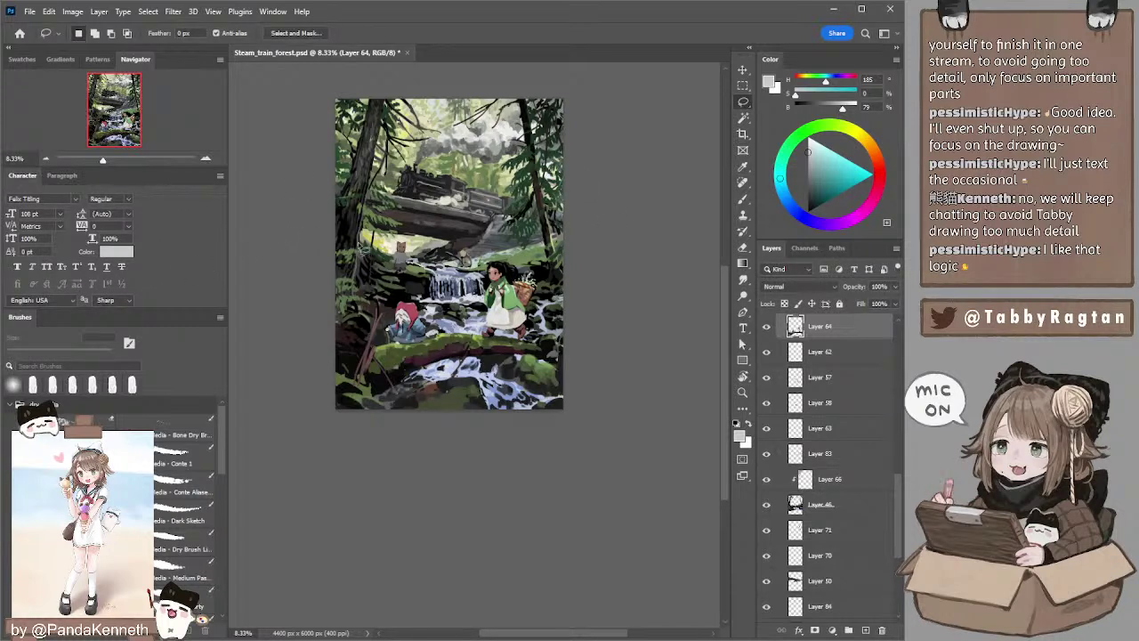
key("b")
left_click(422, 349, "alt")
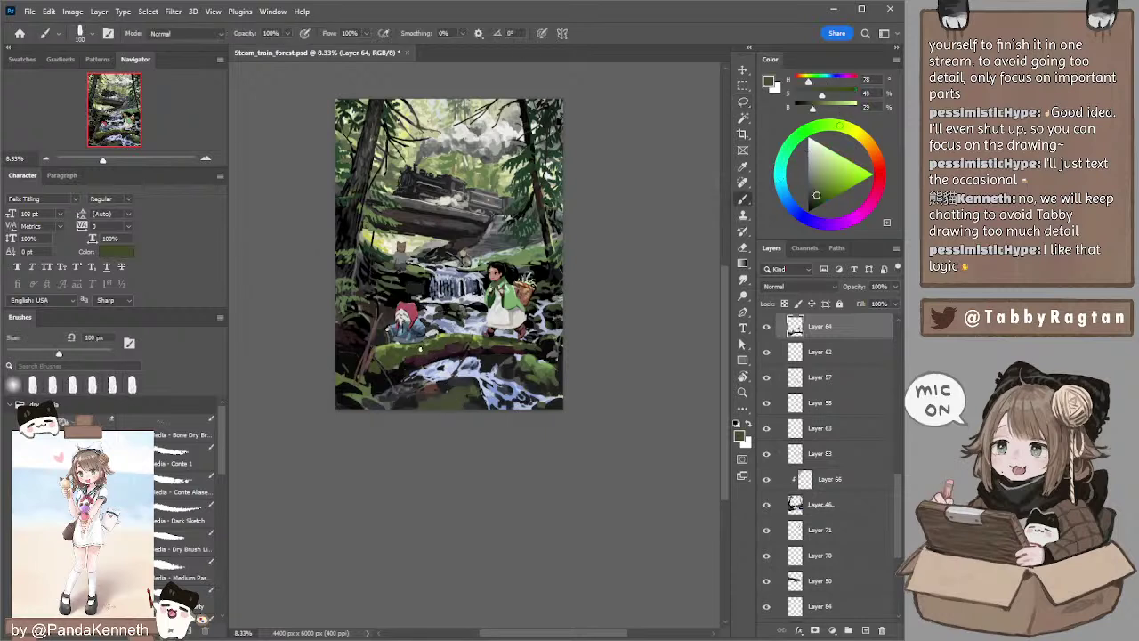
left_click(421, 347, "alt")
key("]")
key("]")
left_click(394, 366)
key("bracketleft")
key("bracketleft")
key("bracketleft")
key("bracketleft")
key("bracketright")
key("bracketright")
key("bracketright")
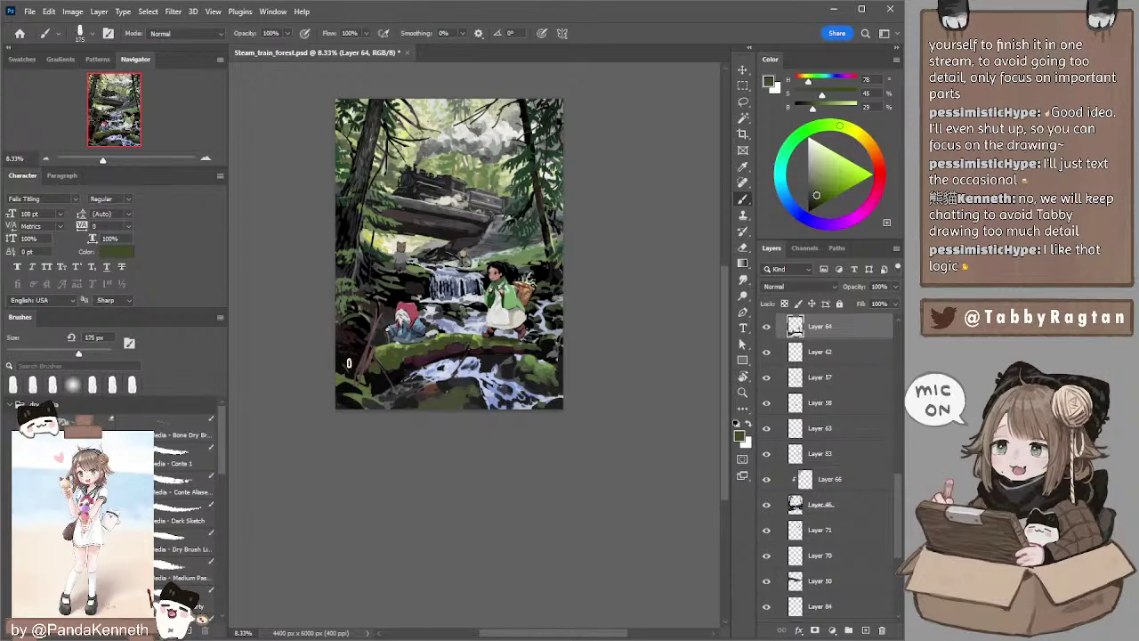
key("bracketleft")
key("bracketleft")
key("bracketleft")
- Paint sampled near-black shadows over the rocks beside the lower-right stream on Layer 65, varying the brush up to 300 px
left_click(541, 371, "ctrl")
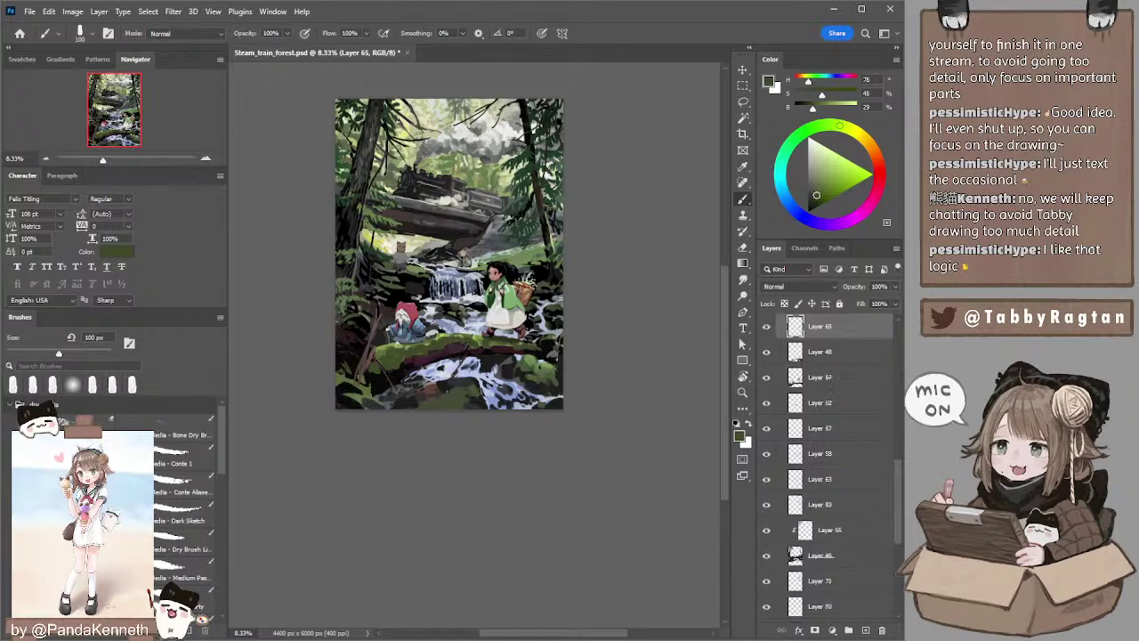
left_click(540, 375, "alt")
key("bracketright")
key("bracketright")
key("bracketright")
key("bracketright")
key("bracketright")
key("bracketright")
key("bracketright")
key("bracketright")
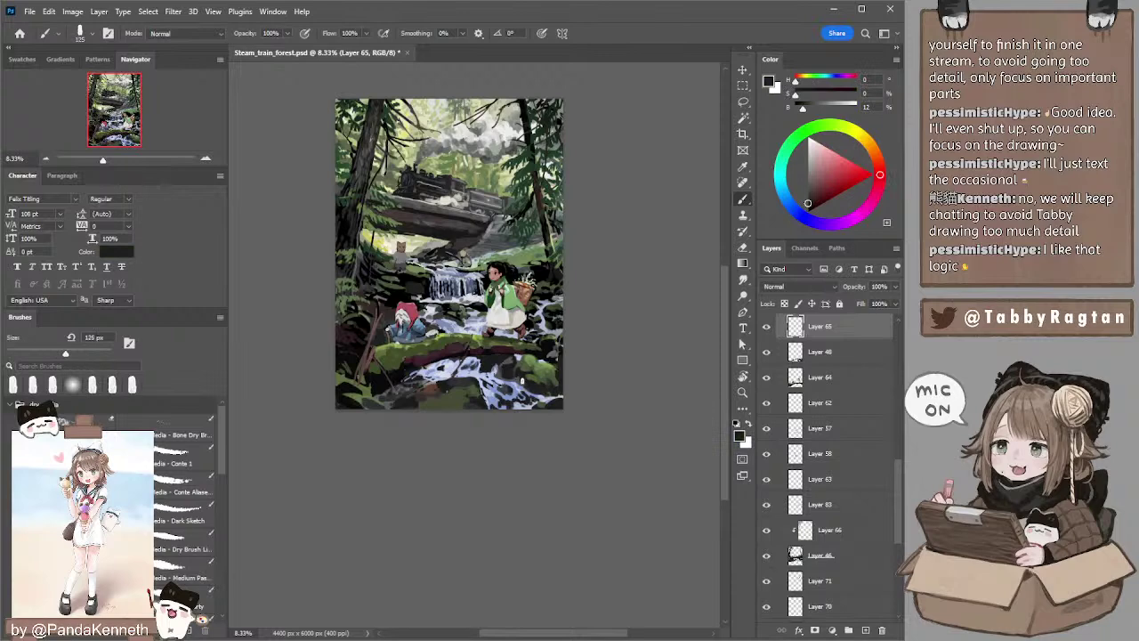
key("bracketleft")
key("bracketleft")
key("bracketleft")
key("bracketleft")
key("bracketleft")
key("bracketleft")
key("bracketleft")
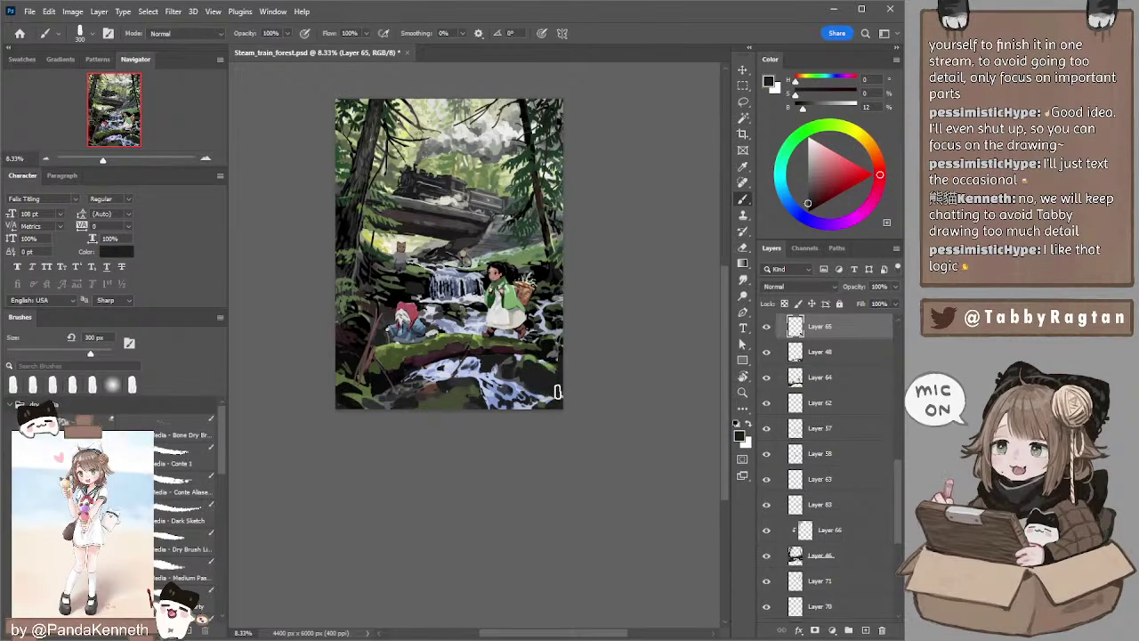
key("bracketleft")
key("bracketleft")
key("bracketleft")
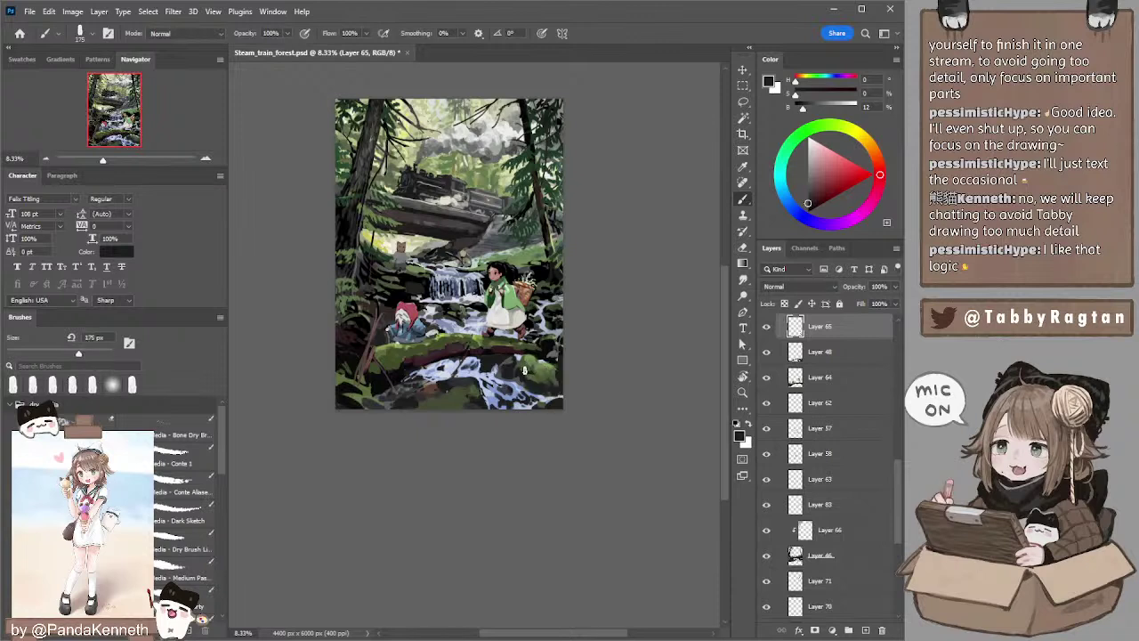
key("bracketright")
key("bracketright")
key("bracketright")
key("bracketright")
key("bracketleft")
key("bracketleft")
- Add light green highlights sampled from the moss to the right-hand rock on Layer 65 with a 50 px brush
left_click(529, 356, "alt")
left_click(528, 358, "alt")
key("bracketleft")
key("bracketleft")
key("bracketleft")
key("bracketleft")
key("bracketleft")
key("bracketleft")
key("bracketleft")
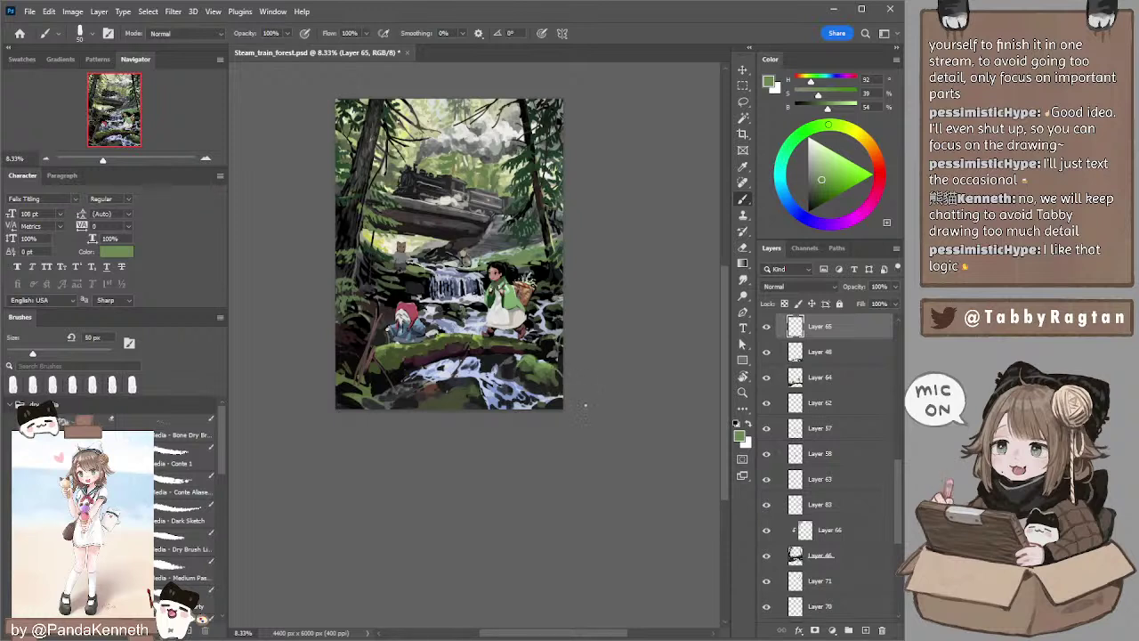
- Rework the mossy right-hand rock on Layer 65 with sampled near-black and muted greens, enlarging the brush to 200 px
left_click(551, 389, "alt")
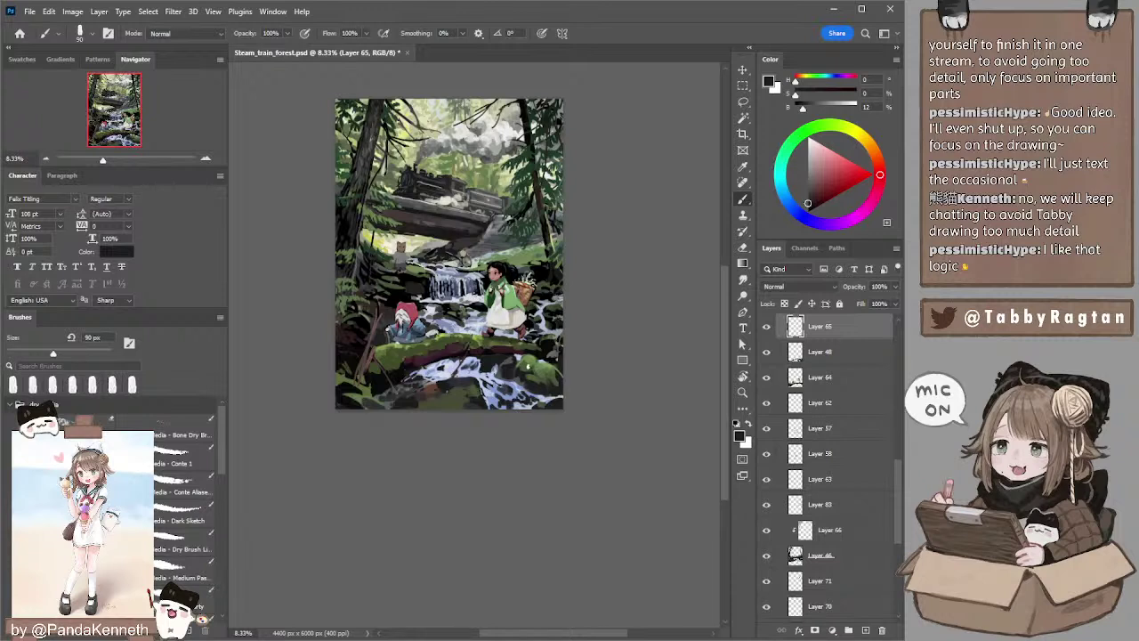
left_click(532, 356, "alt")
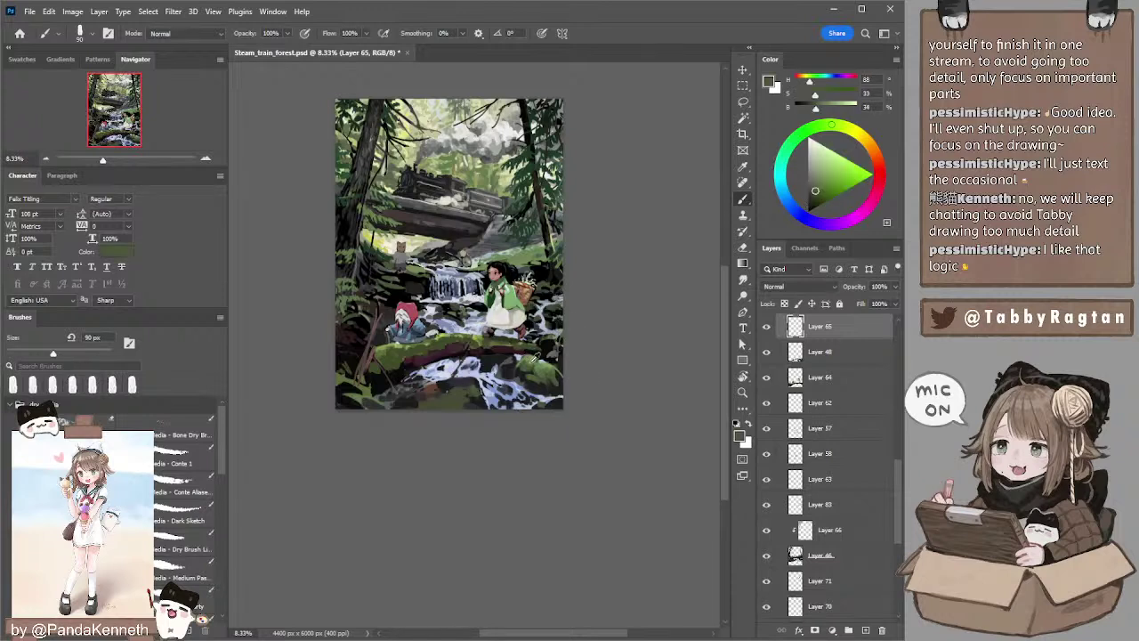
left_click(527, 368, "alt")
key("]")
key("bracketright")
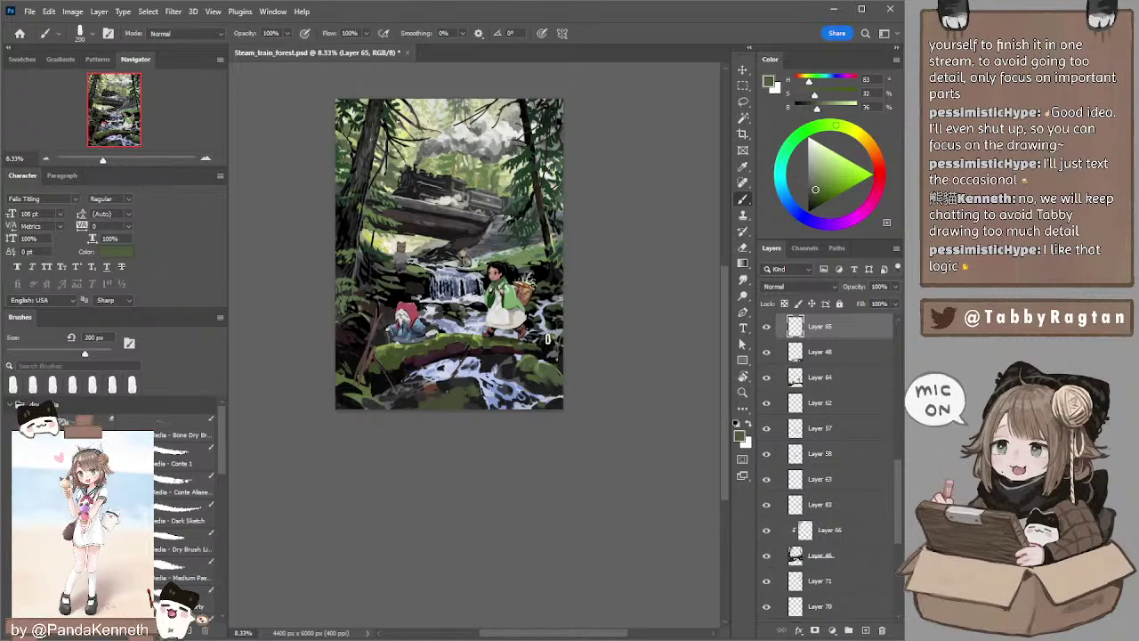
- Touch up the stream and bank behind the right-hand rock with sampled blue-grey at 90 px and moss green at 150 px
left_click(547, 336, "alt")
key("bracketleft")
key("bracketleft")
key("bracketleft")
key("bracketleft")
key("bracketleft")
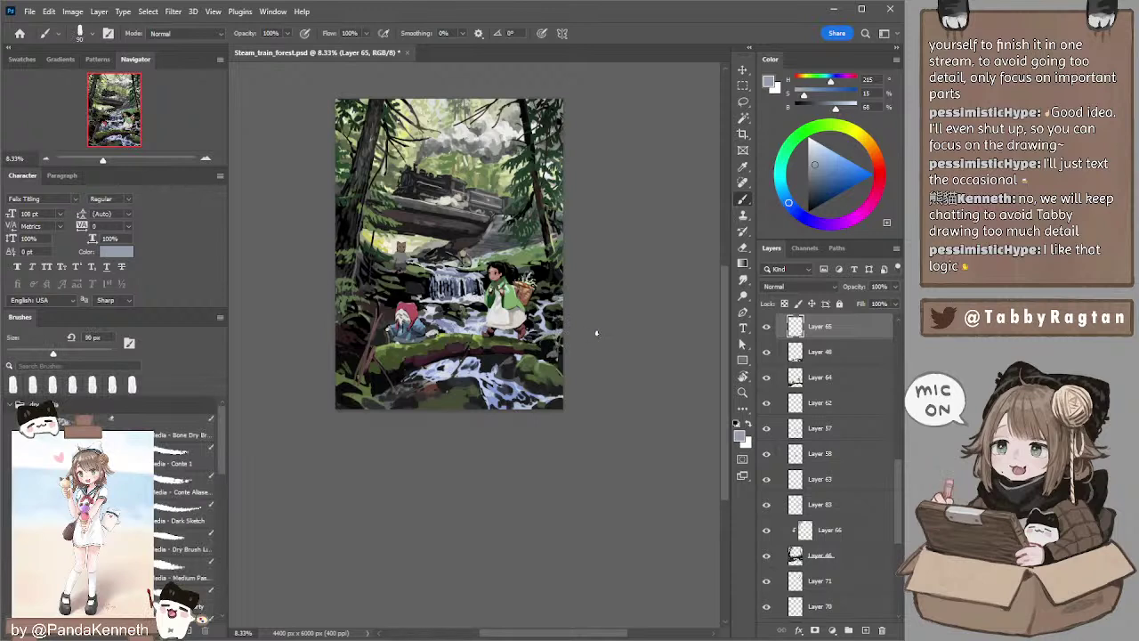
left_click(553, 336, "alt")
key("bracketright")
key("bracketright")
key("bracketright")
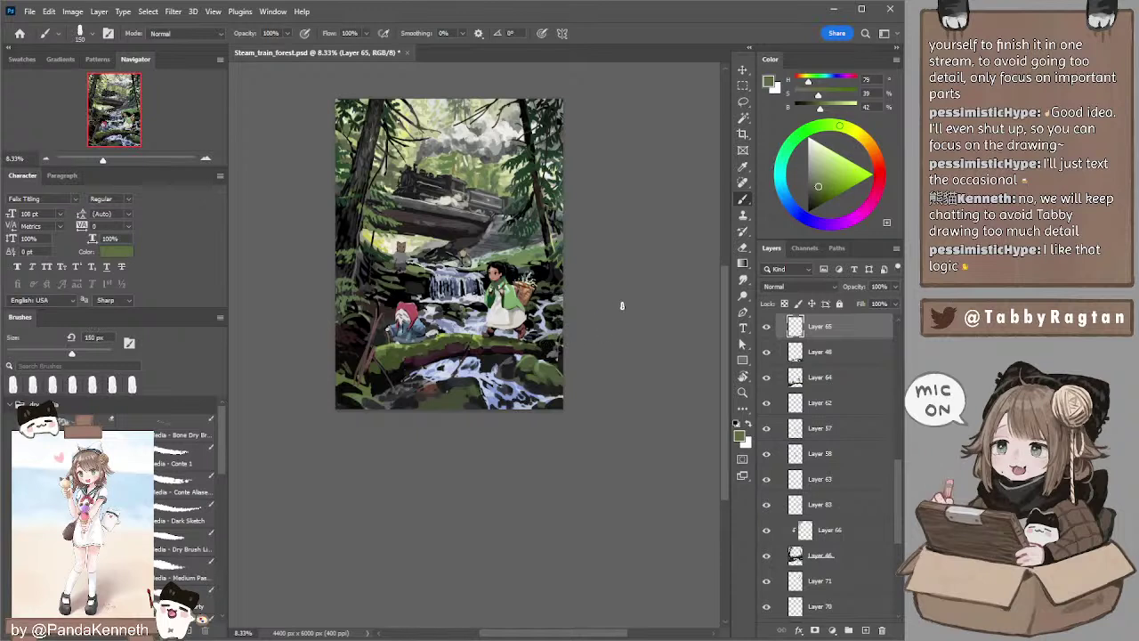
- Paint near-black and muted maroon touches around the log's right end on Layer 65, lightening the maroon to 36% brightness
left_click(545, 349, "alt")
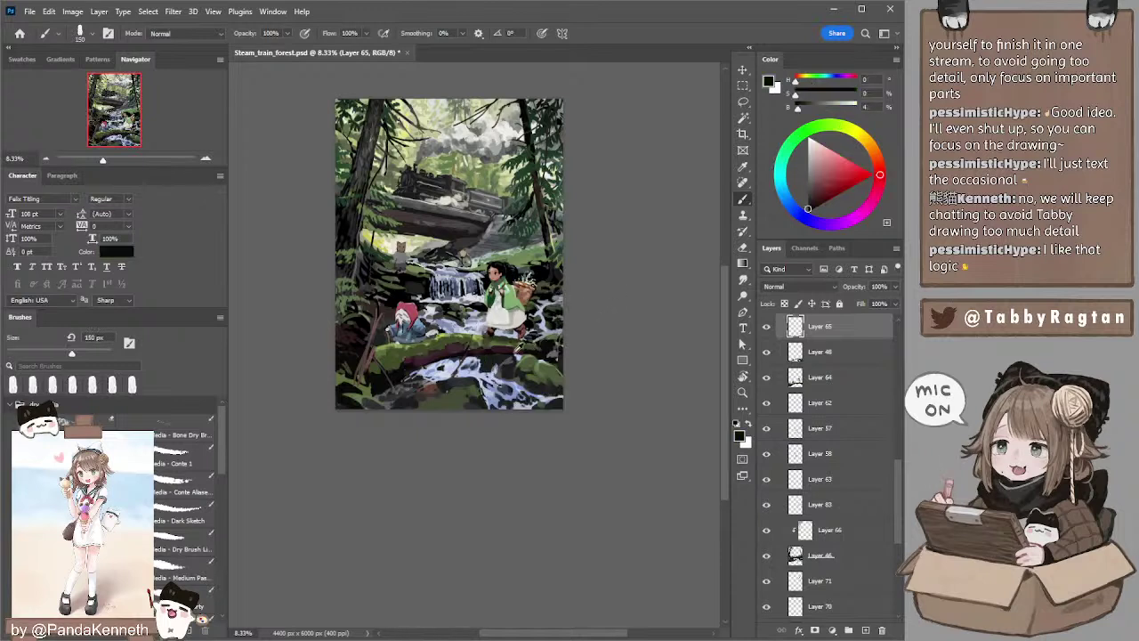
key("bracketleft")
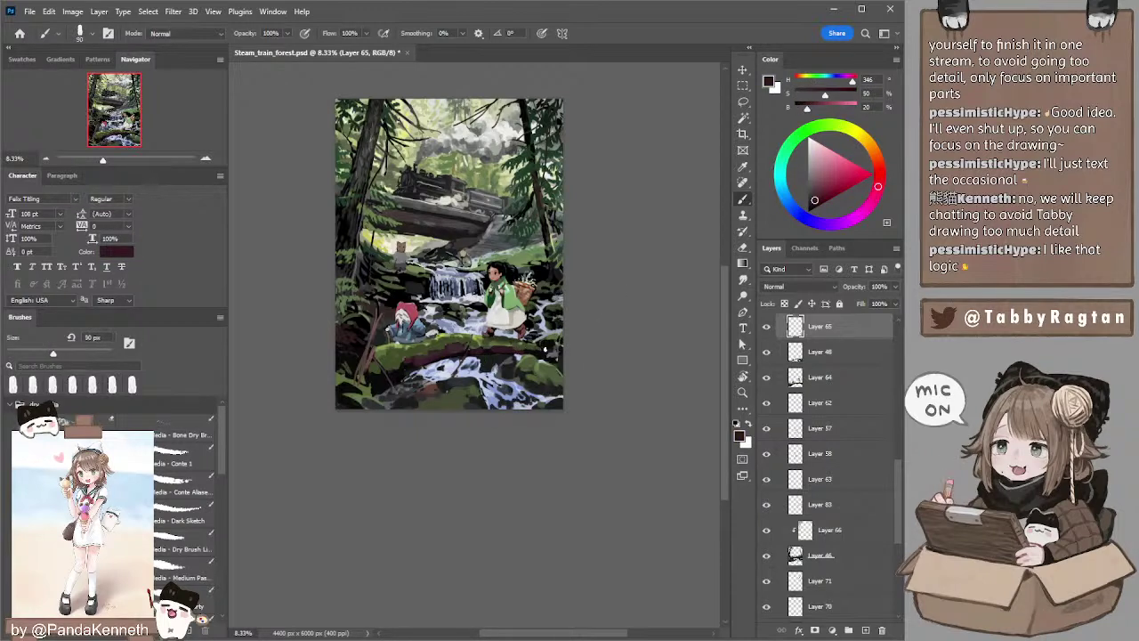
left_click(813, 187)
key("bracketleft")
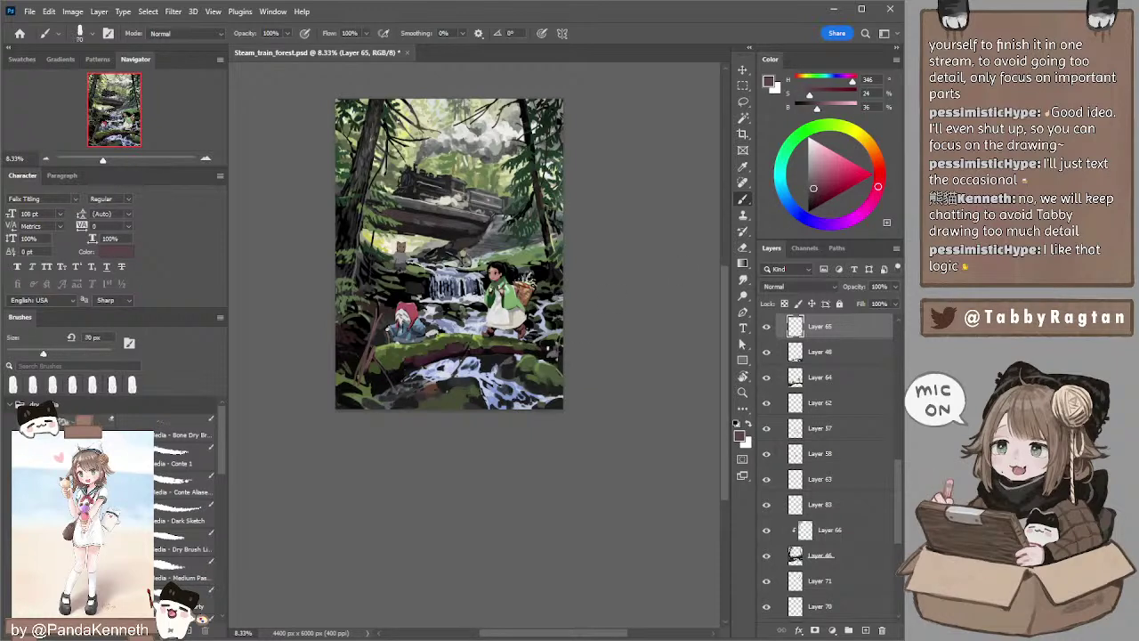
key("bracketright")
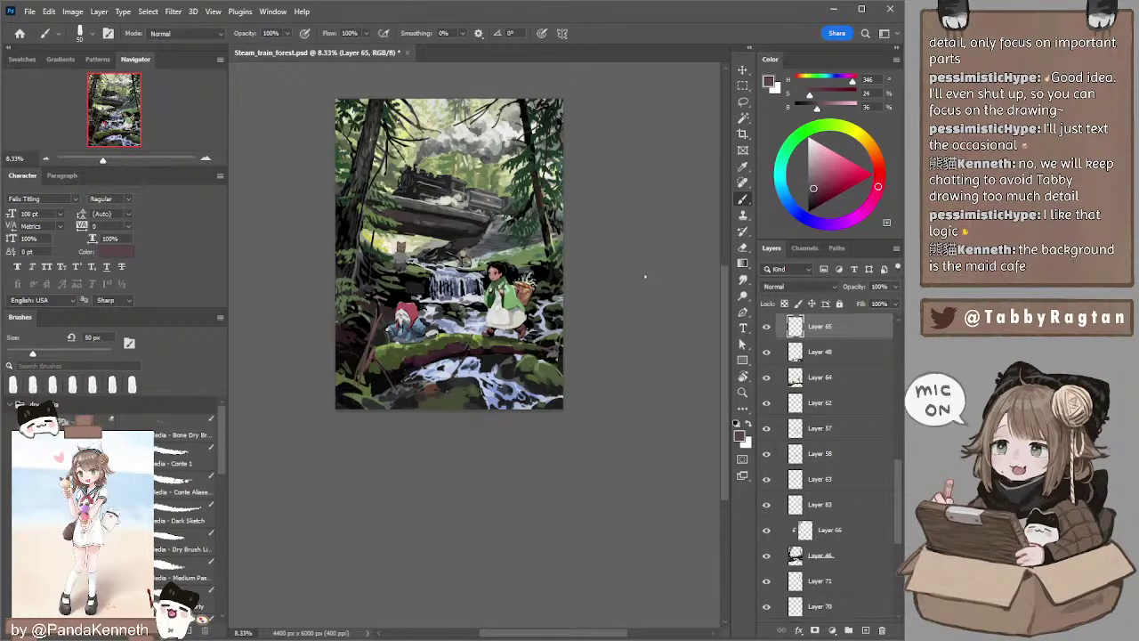
- Touch up the face of the woman in the green shawl on Layer 64 with sampled skin tones and a 60–70 px brush
key("l")
left_click(503, 283, "ctrl")
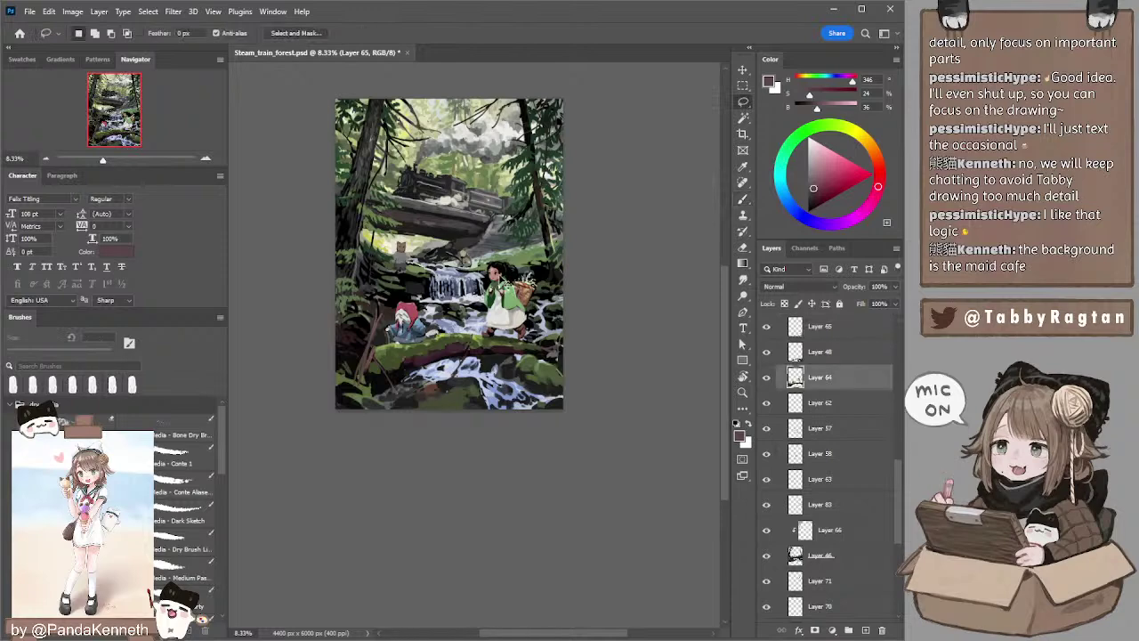
key("ctrl+plus")
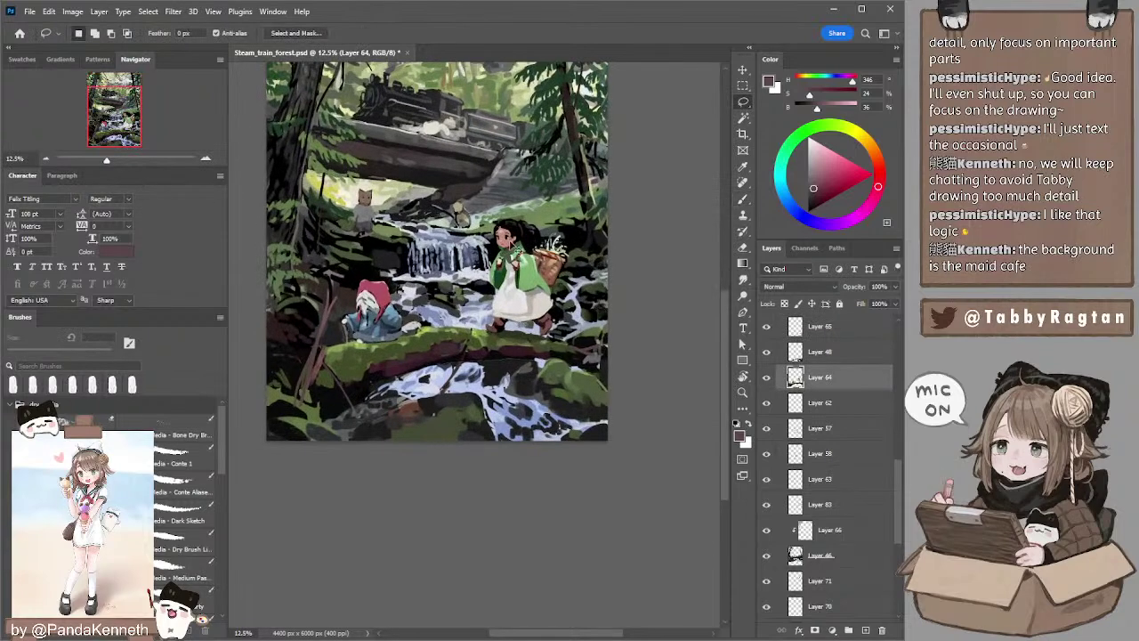
key("b")
left_click(509, 240, "alt")
key("l")
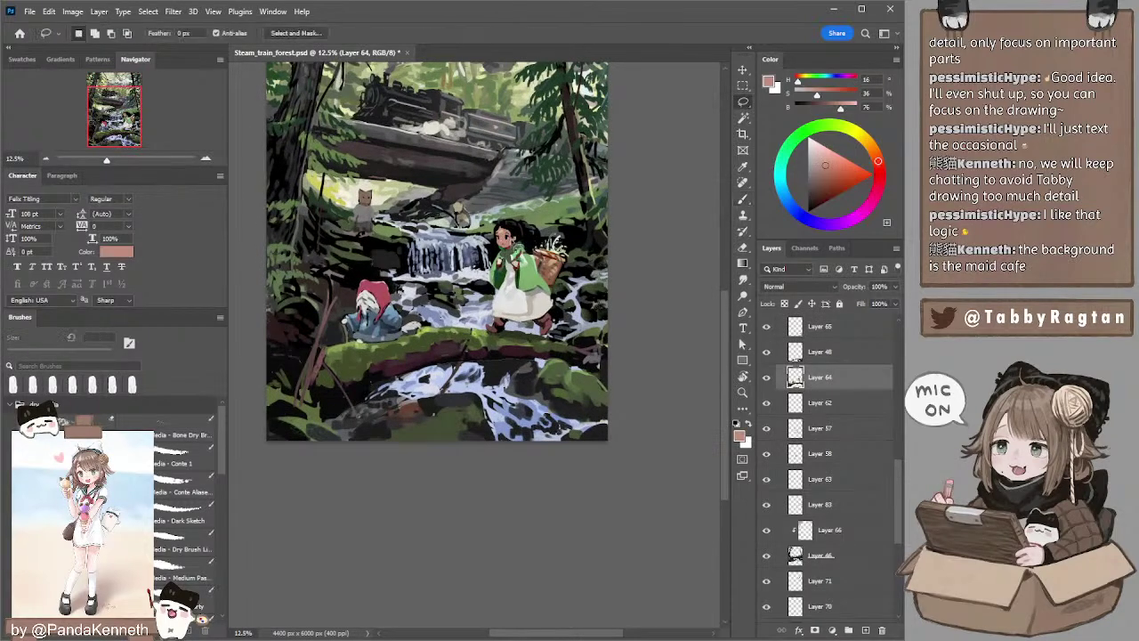
key("b")
left_click(516, 233, "alt")
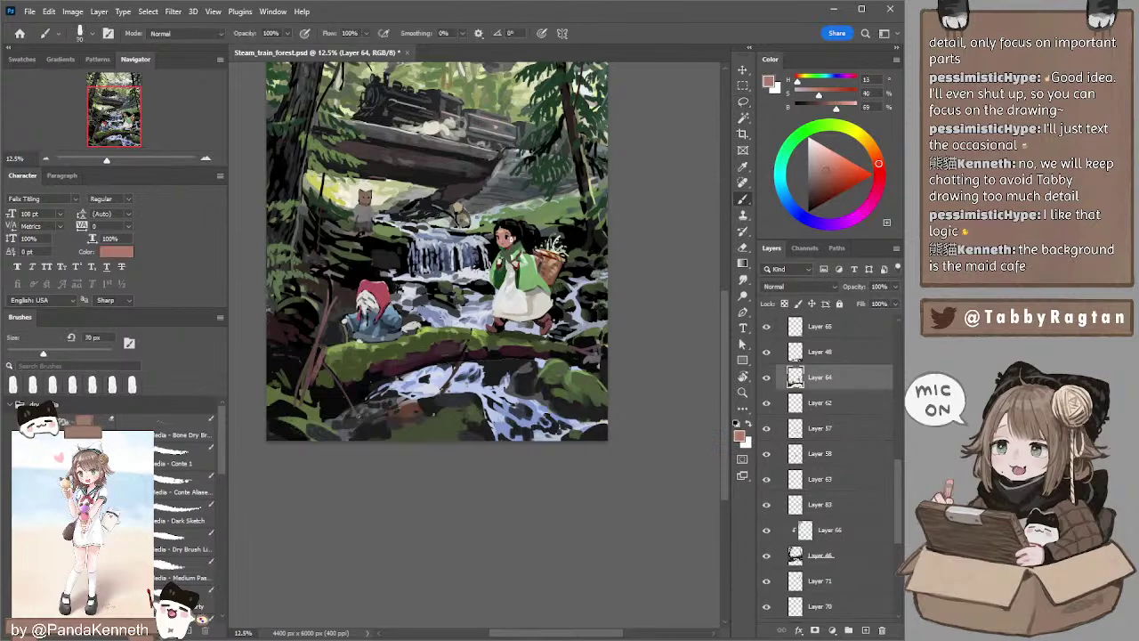
key("bracketleft")
key("bracketleft")
left_click(518, 248, "alt")
key("bracketright")
left_click(500, 233, "alt")
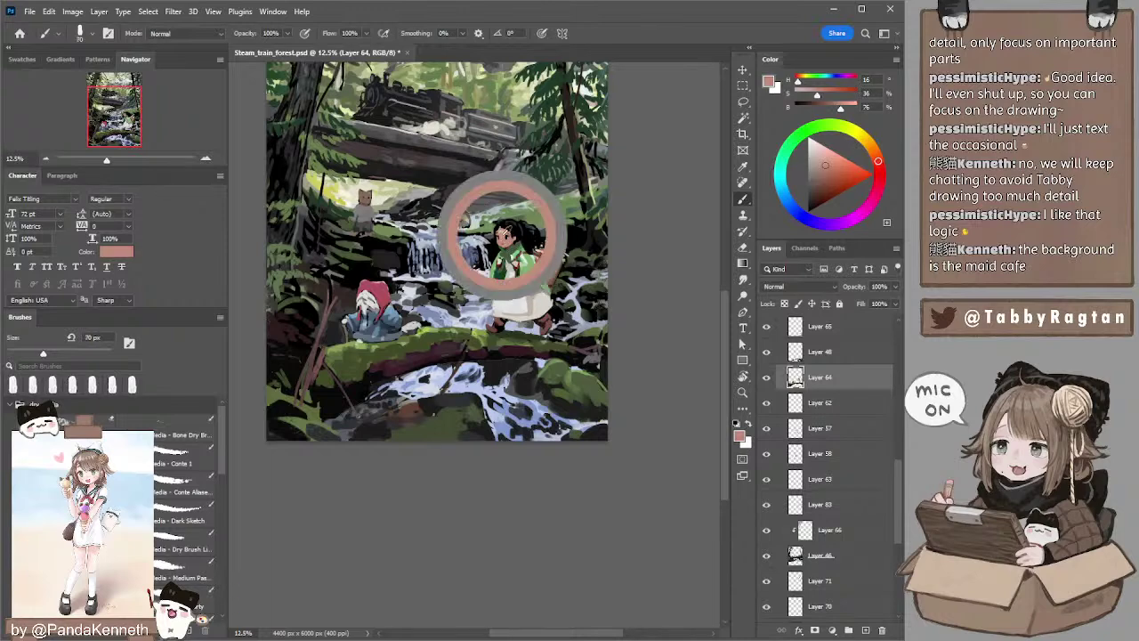
left_click(516, 240)
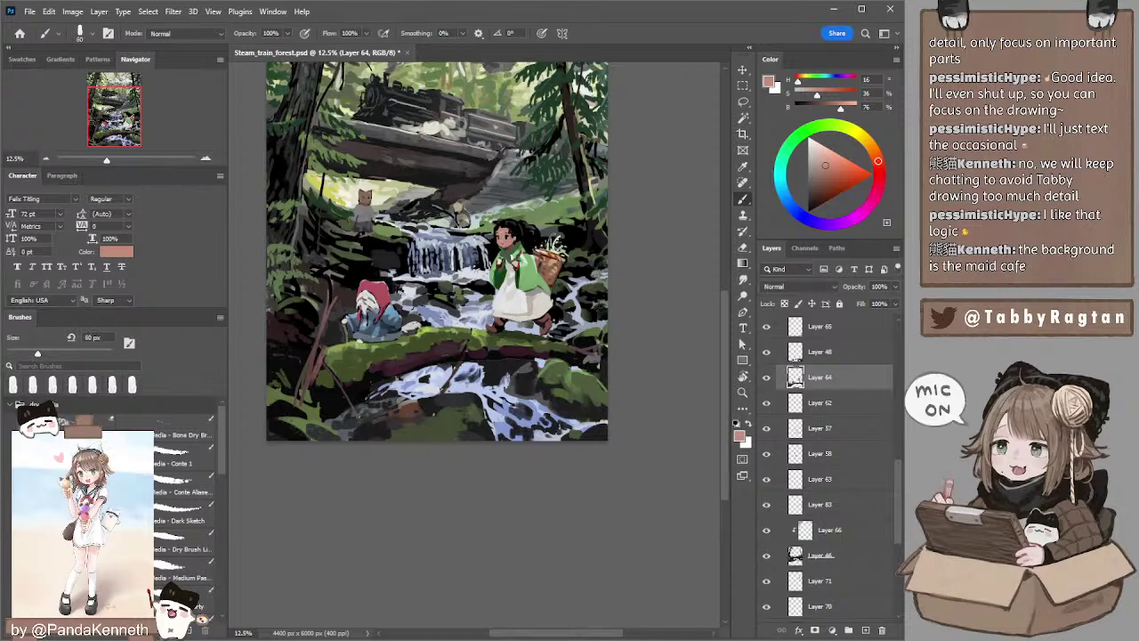
left_click_drag(510, 227, 517, 237)
- Select the overlay Layer 83 and toggle its visibility to examine its effect on the whole illustration
left_click(519, 233, "ctrl")
left_click(521, 219, "alt")
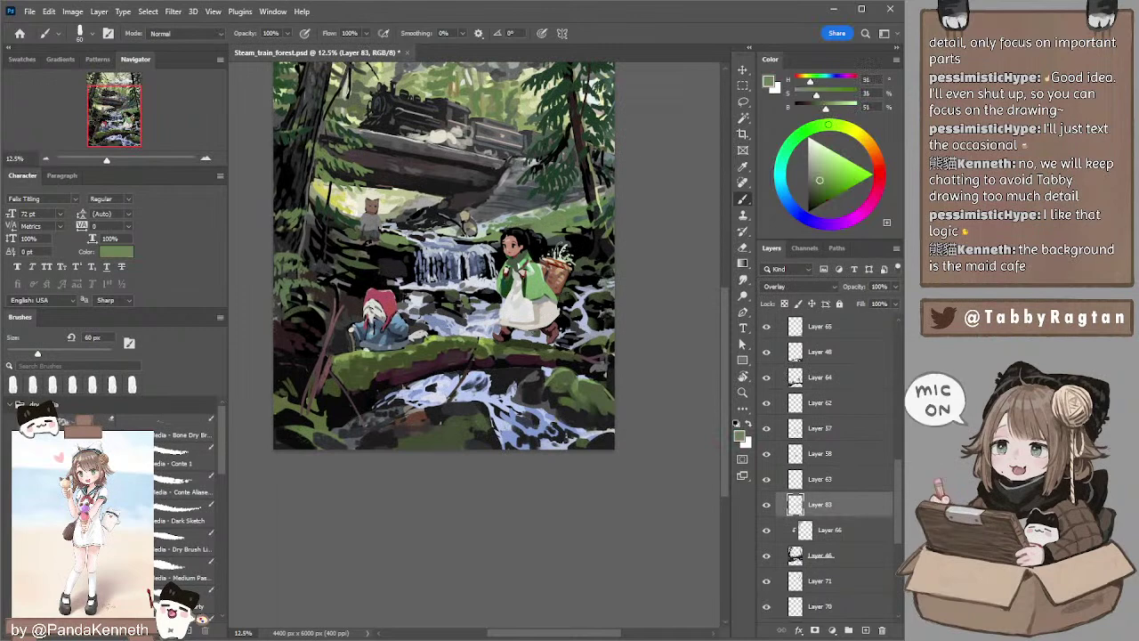
left_click(45, 158)
left_click(207, 159)
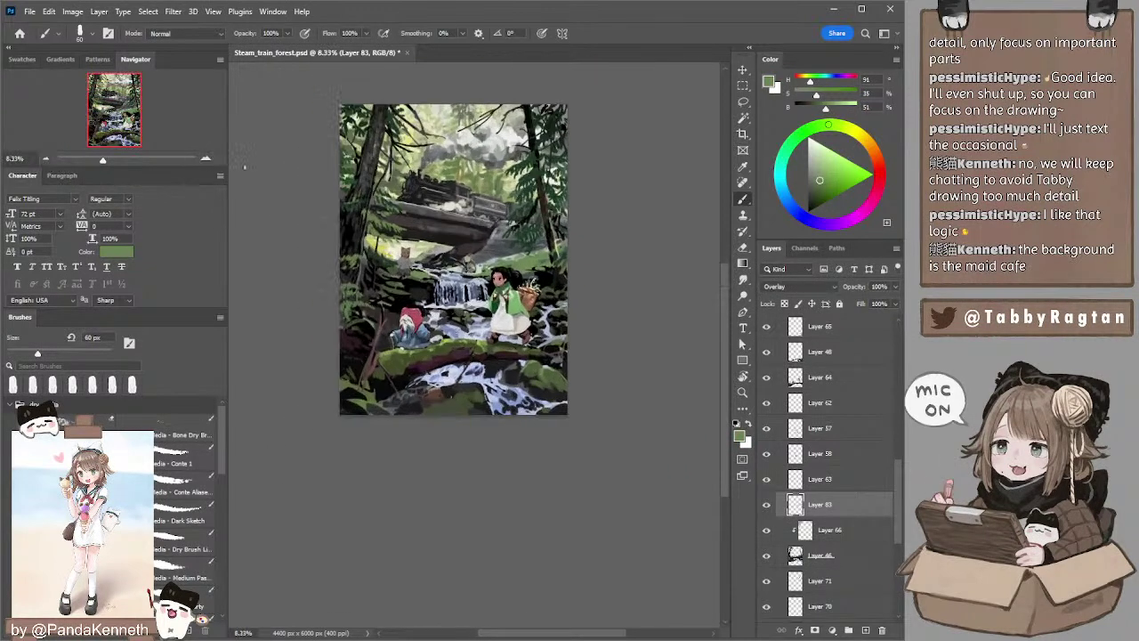
left_click(527, 260, "alt")
left_click(766, 505)
left_click(767, 505)
key("e")
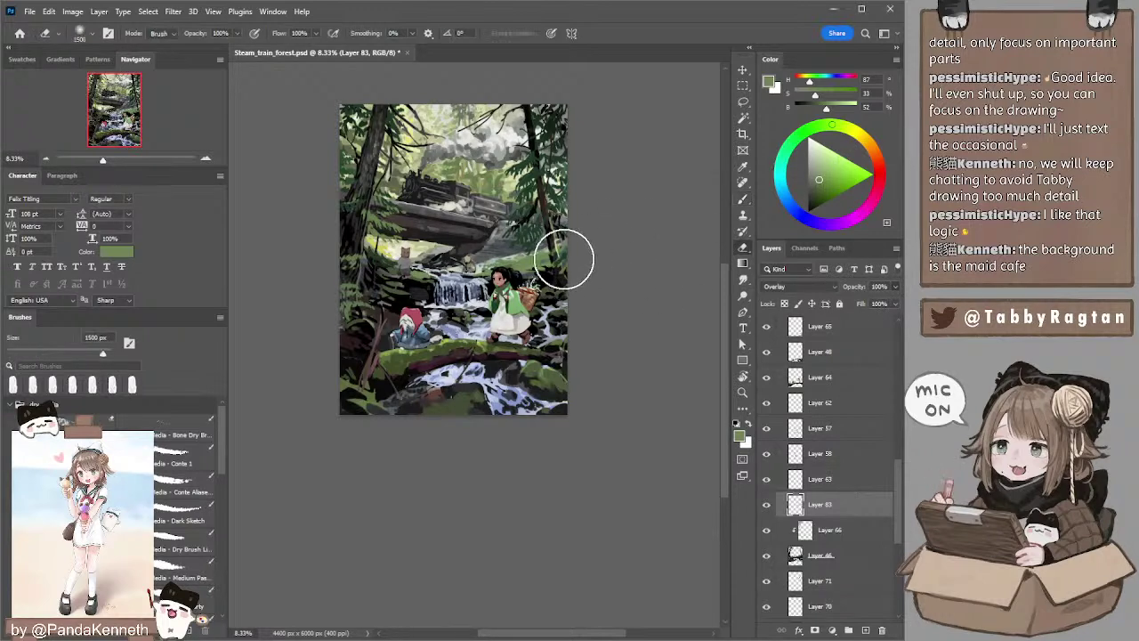
- Brighten the small cat figure beside the waterfall on Layer 83 with pale blue-grey at 82% brightness and a 200 px brush
key("b")
key("]")
key("]")
key("]")
key("]")
key("]")
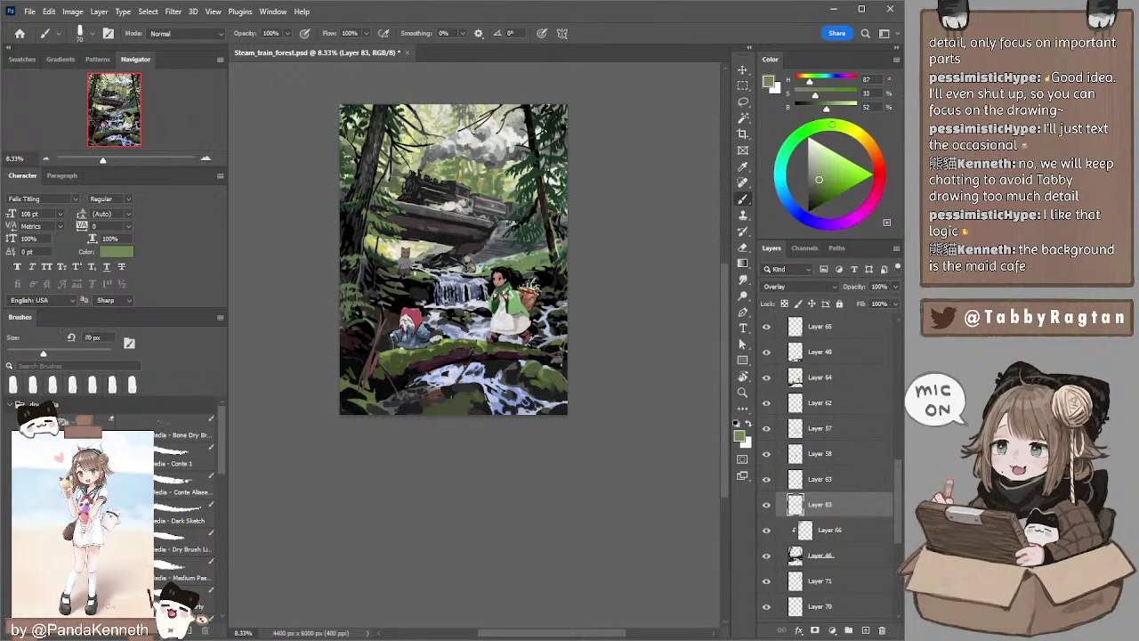
left_click(812, 152)
left_click(781, 183)
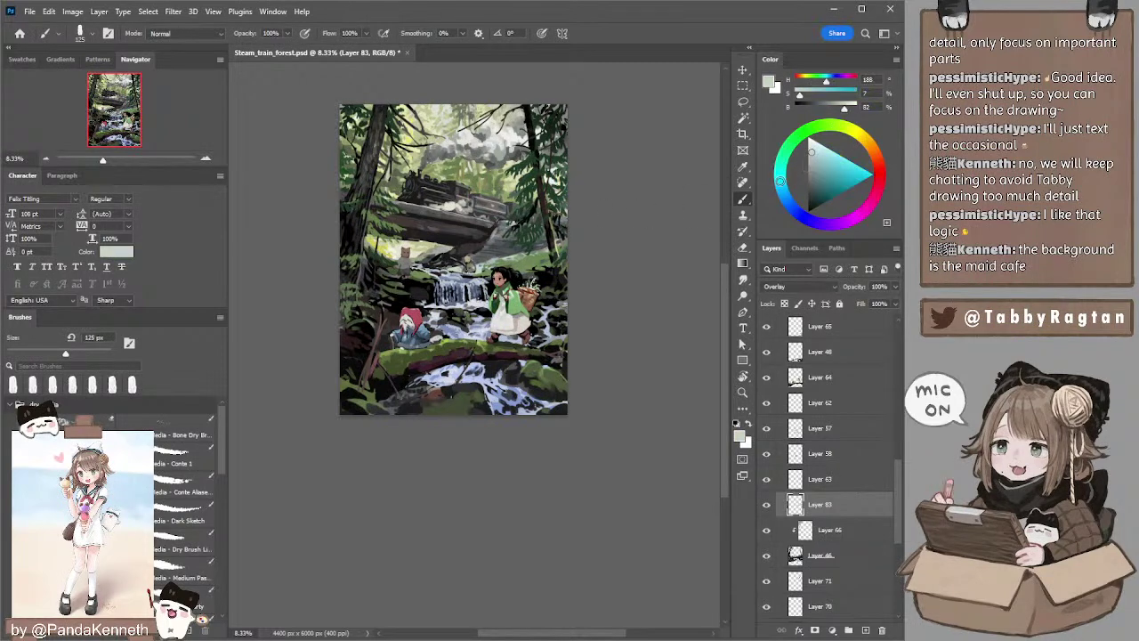
key("bracketright")
key("bracketright")
key("bracketright")
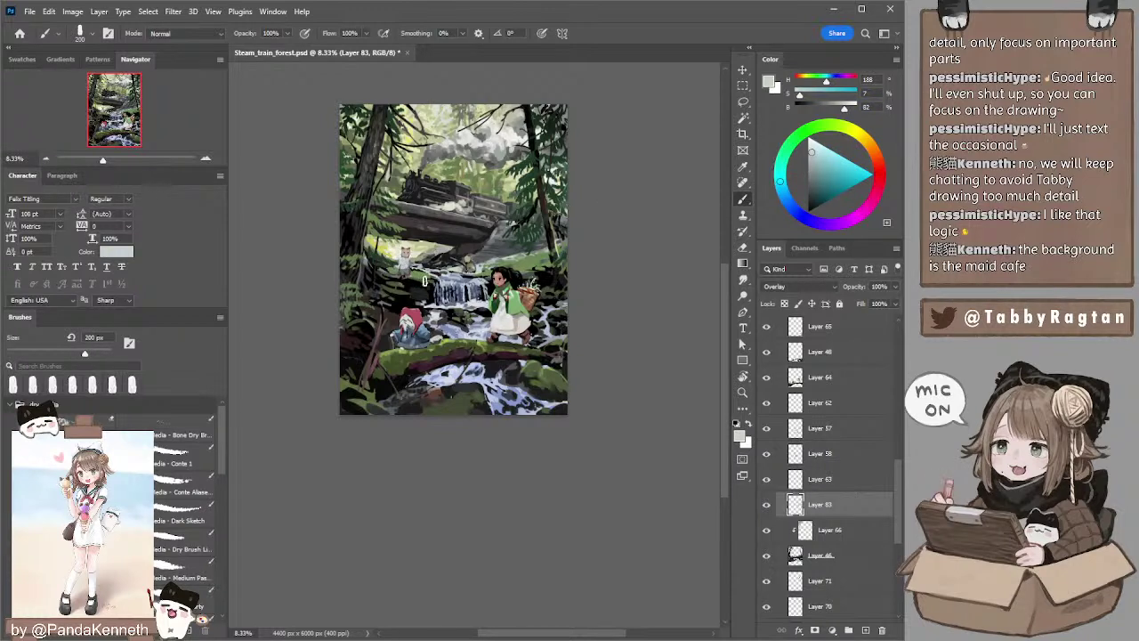
- Trim the excess light around the small cat figure on Layer 83 with a much smaller eraser
key("e")
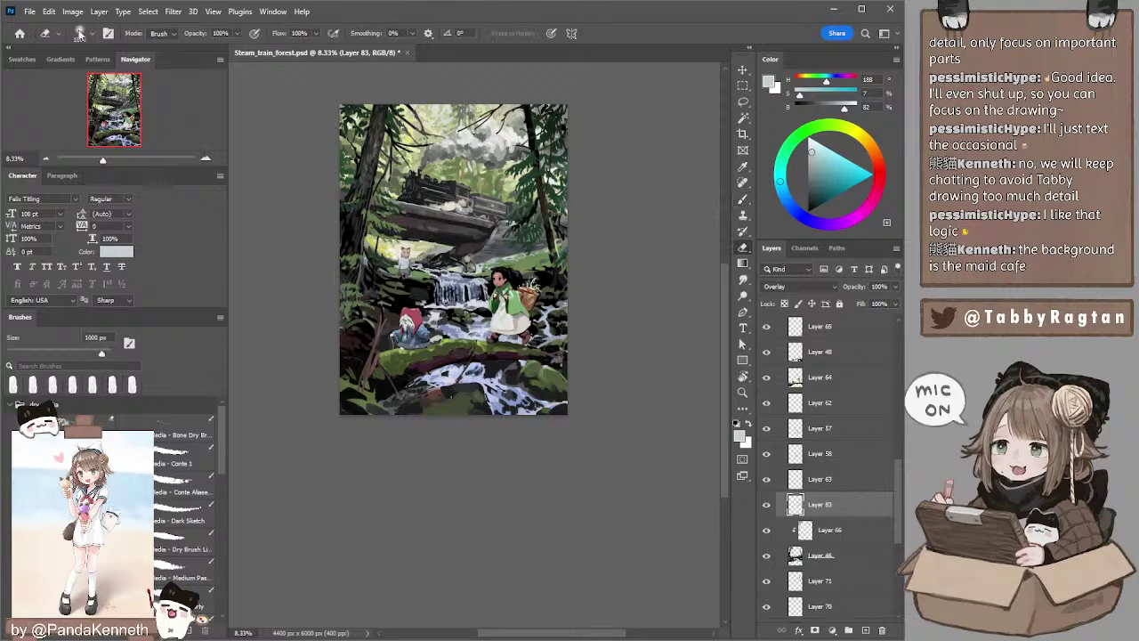
key("bracketleft")
key("bracketleft")
key("bracketleft")
key("bracketleft")
key("bracketleft")
key("bracketleft")
key("bracketleft")
key("bracketleft")
key("bracketleft")
key("bracketleft")
key("bracketleft")
- Refine the light around the small figure above the waterfall on Layer 83 with a small brush and an 80–200 px eraser
key("b")
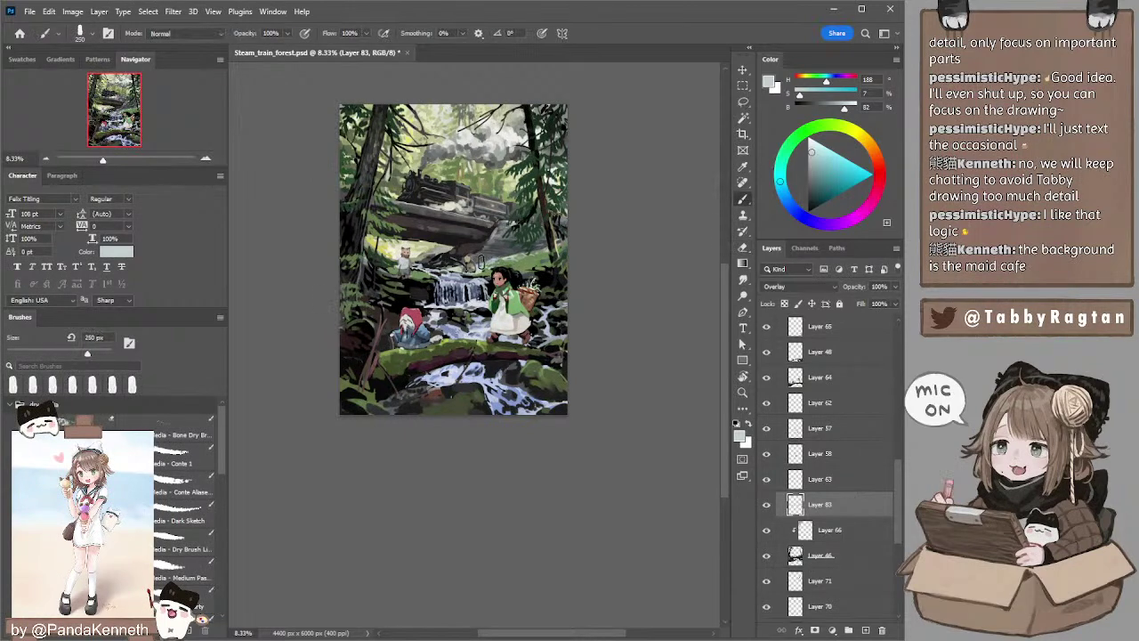
key("bracketleft")
key("bracketleft")
key("bracketleft")
key("bracketleft")
key("e")
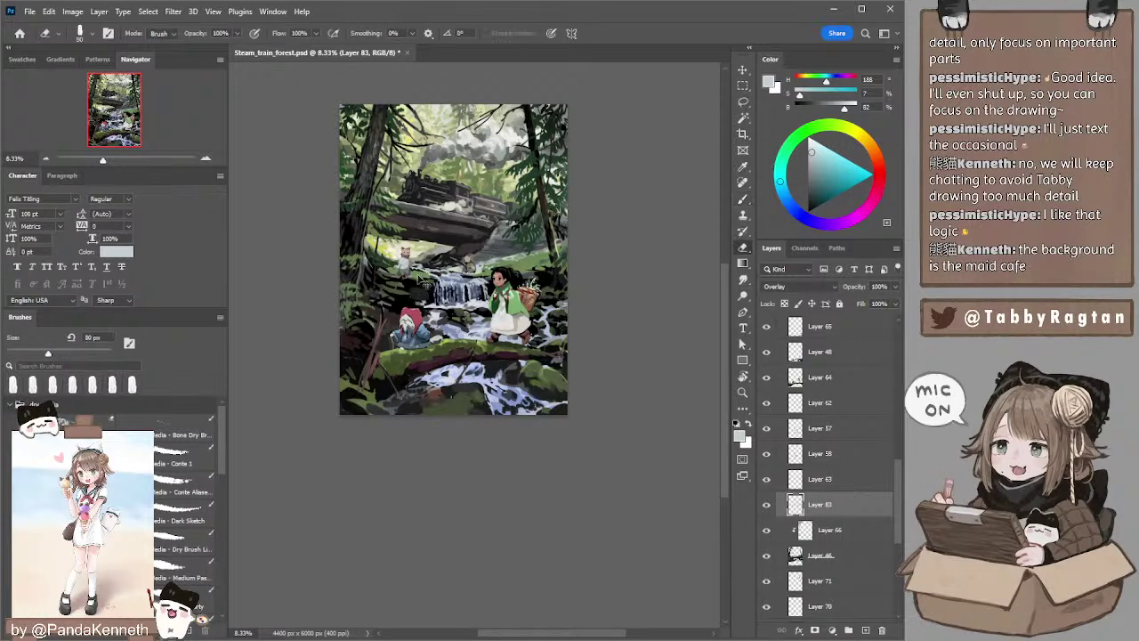
key("bracketright")
key("bracketright")
key("bracketright")
key("bracketright")
key("bracketright")
key("bracketright")
key("bracketright")
key("bracketright")
- Add broad pale light over the bank beside the trees on Layer 83 with a 600 px brush, trimming it with a 200 px eraser
key("b")
key("bracketright")
key("bracketright")
key("bracketright")
key("bracketright")
key("bracketright")
key("bracketright")
key("bracketright")
key("bracketright")
key("bracketright")
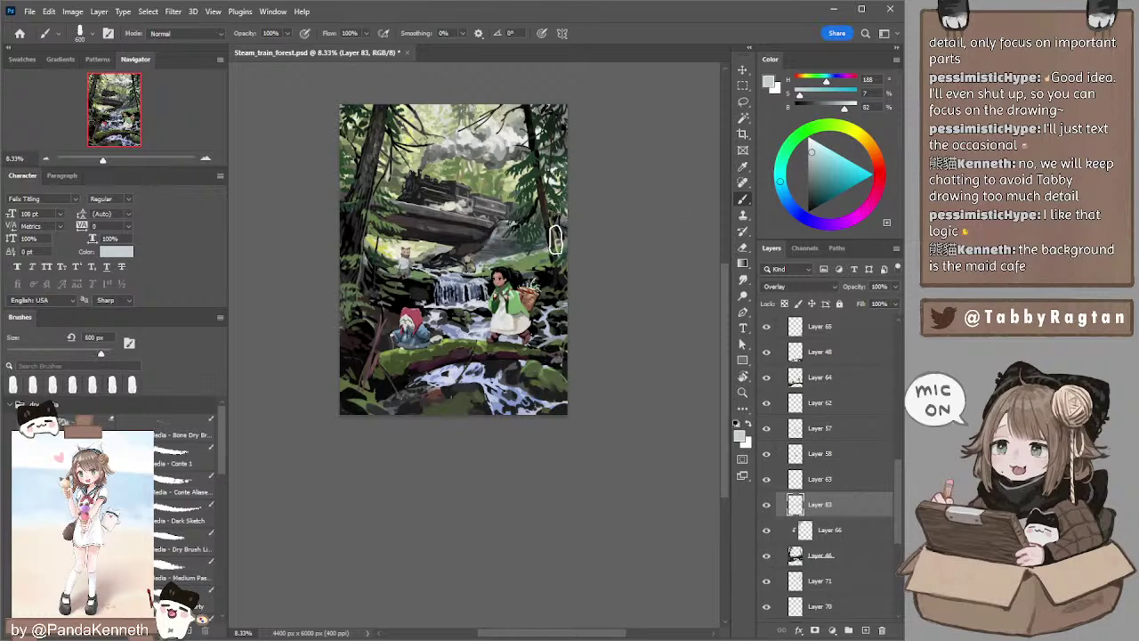
key("e")
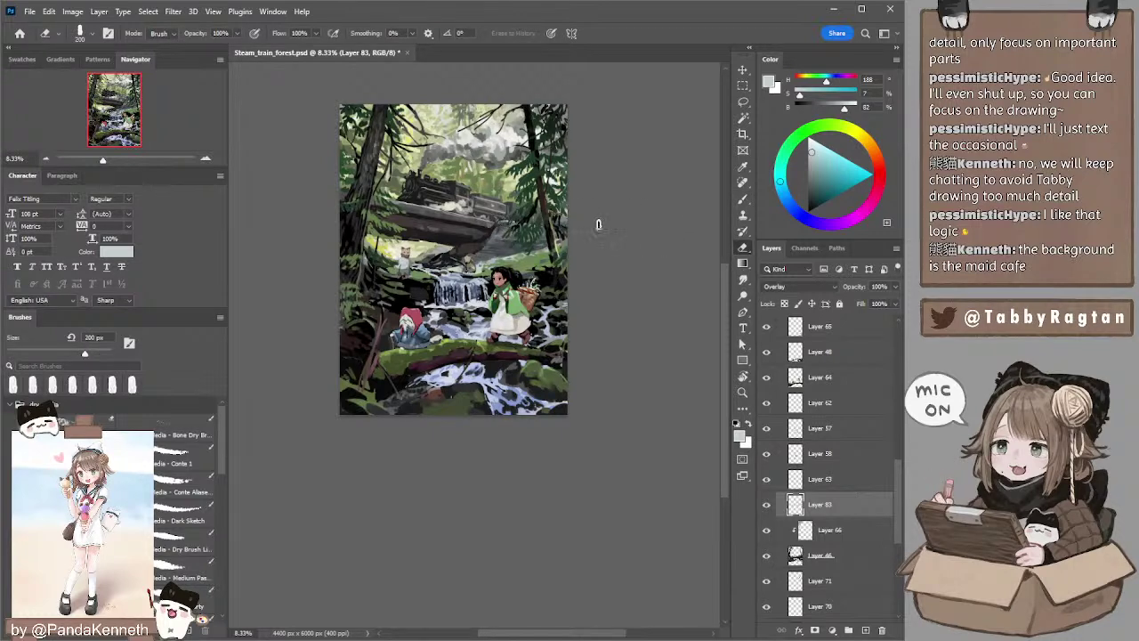
- Toggle Layer 83's visibility to compare the illustration with and without its overlay lighting
key("l")
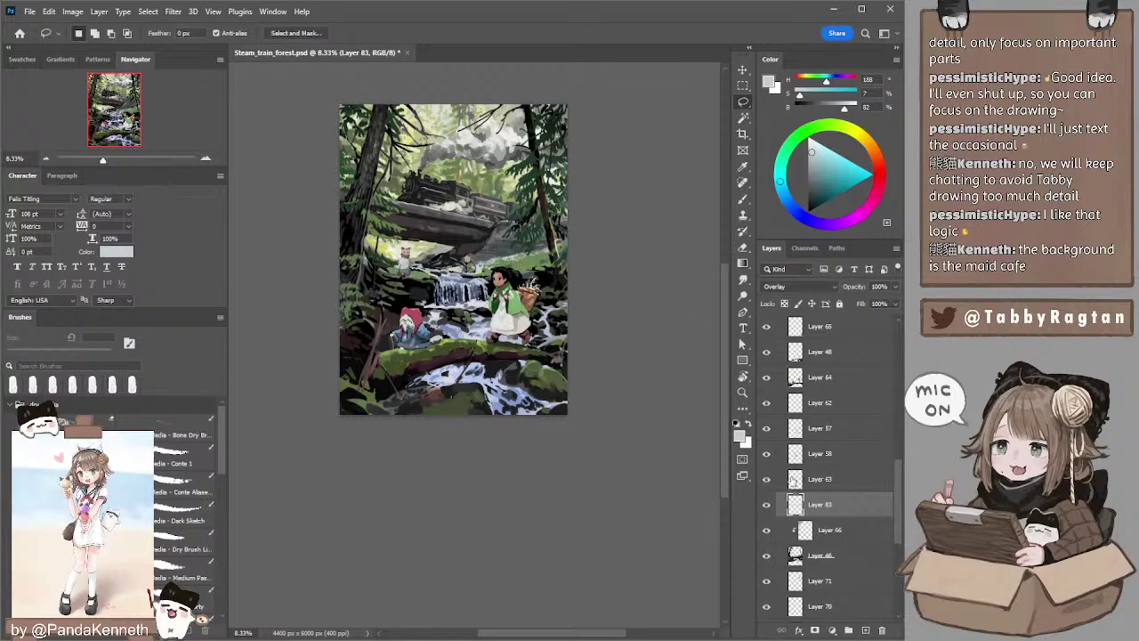
left_click(795, 557, "shift")
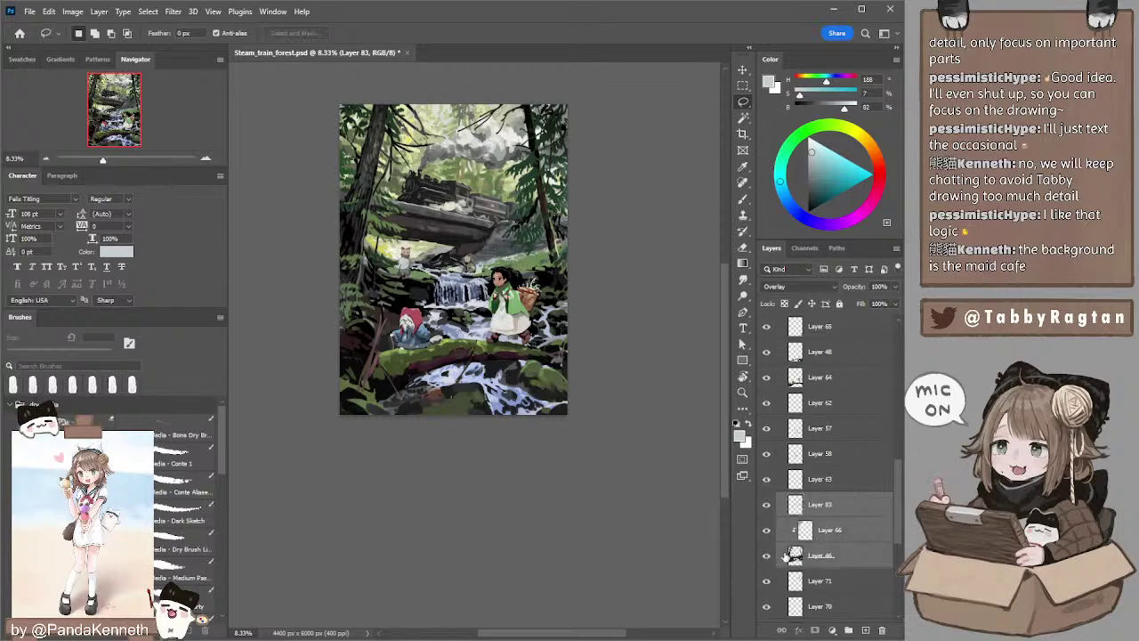
left_click(808, 505)
left_click(766, 504)
left_click(767, 503)
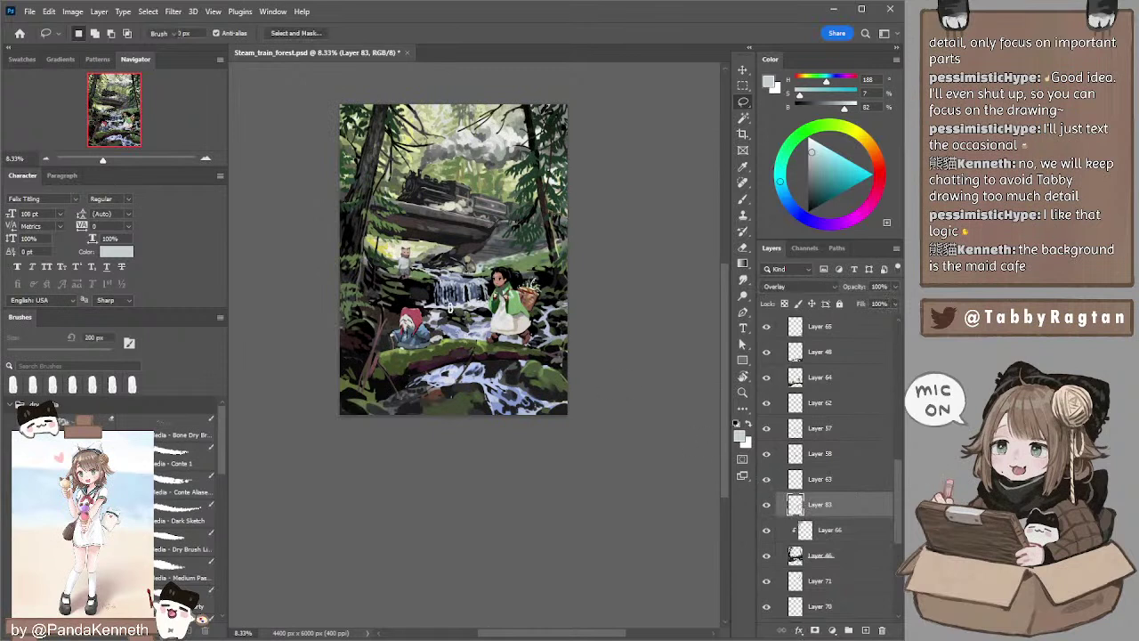
key("e")
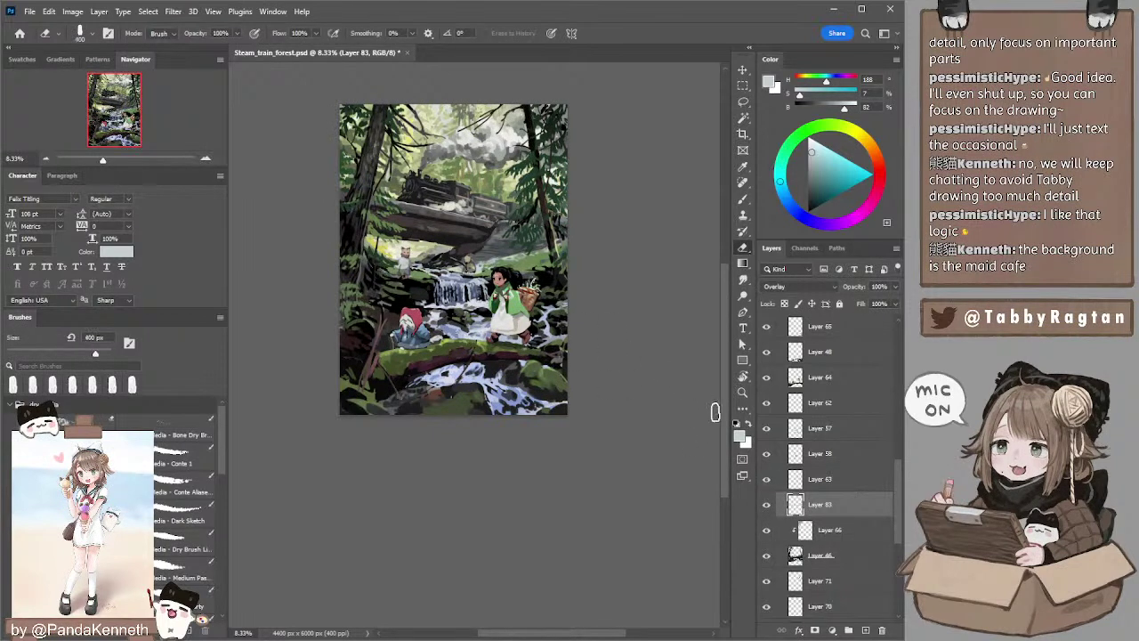
left_click(767, 505)
left_click(766, 504)
key("[")
key("[")
key("[")
key("[")
- Shade the tree foliage beside the train on the multiply Layer 67 with sampled dark green and a 500–700 px brush
left_click(536, 176, "ctrl")
left_click_drag(895, 443, 897, 418)
left_click(835, 413)
left_click(816, 389)
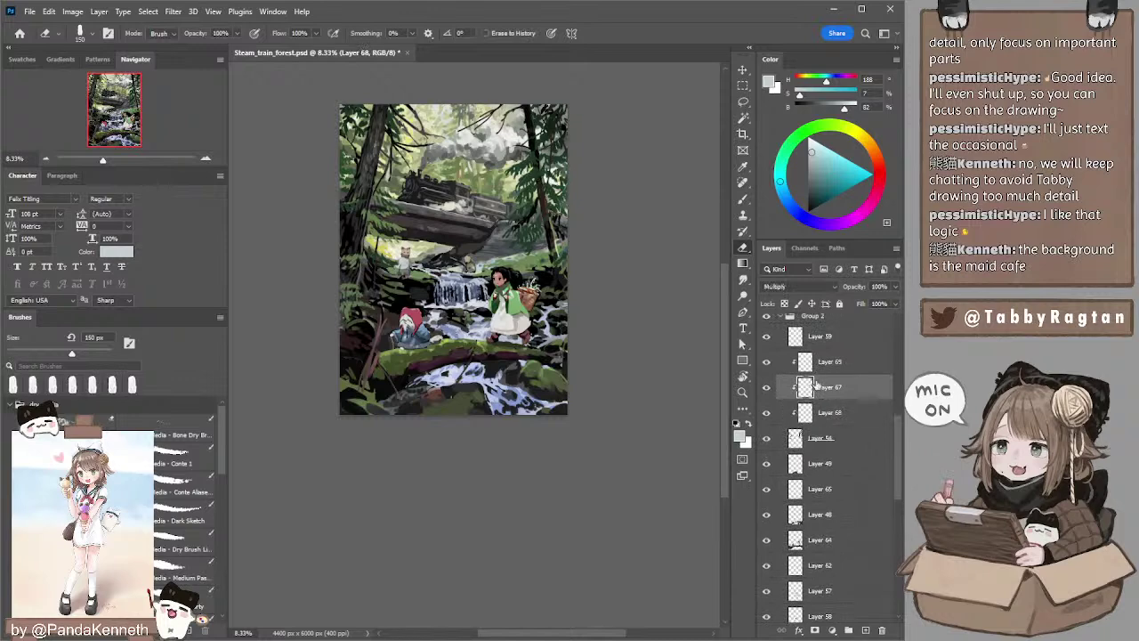
key("b")
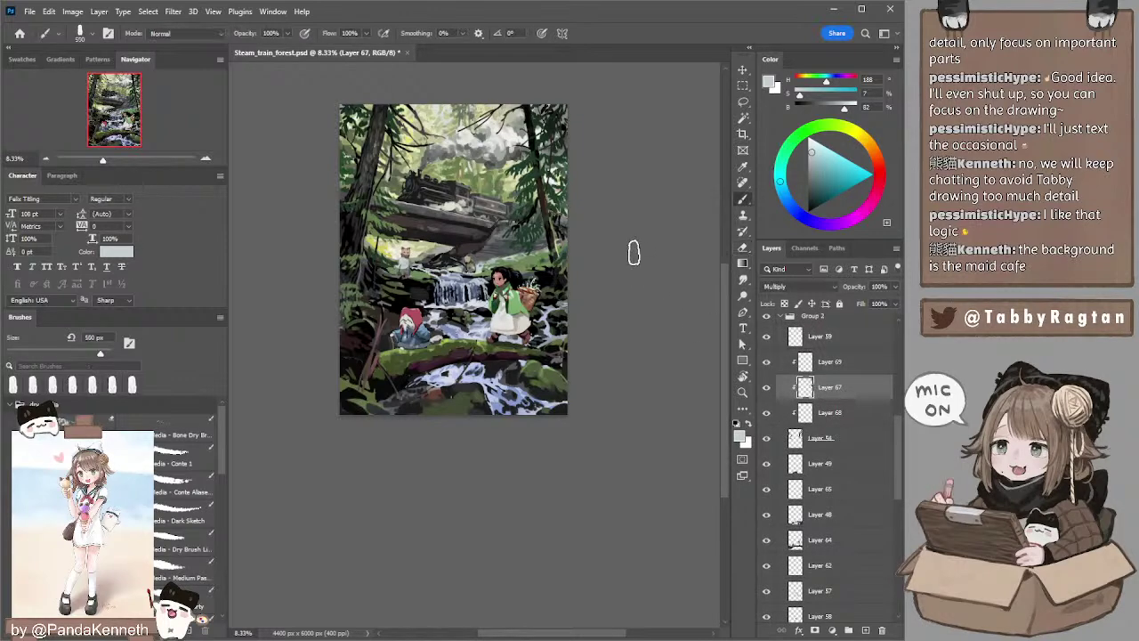
left_click(539, 171, "alt")
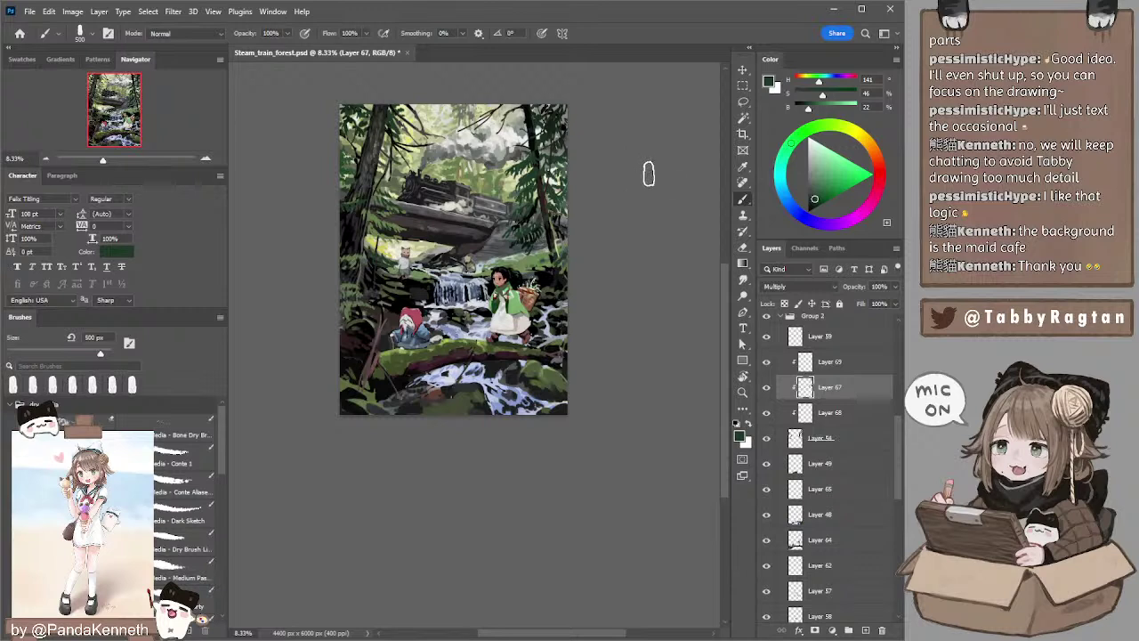
key("bracketleft")
key("bracketright")
key("bracketright")
key("bracketright")
key("l")
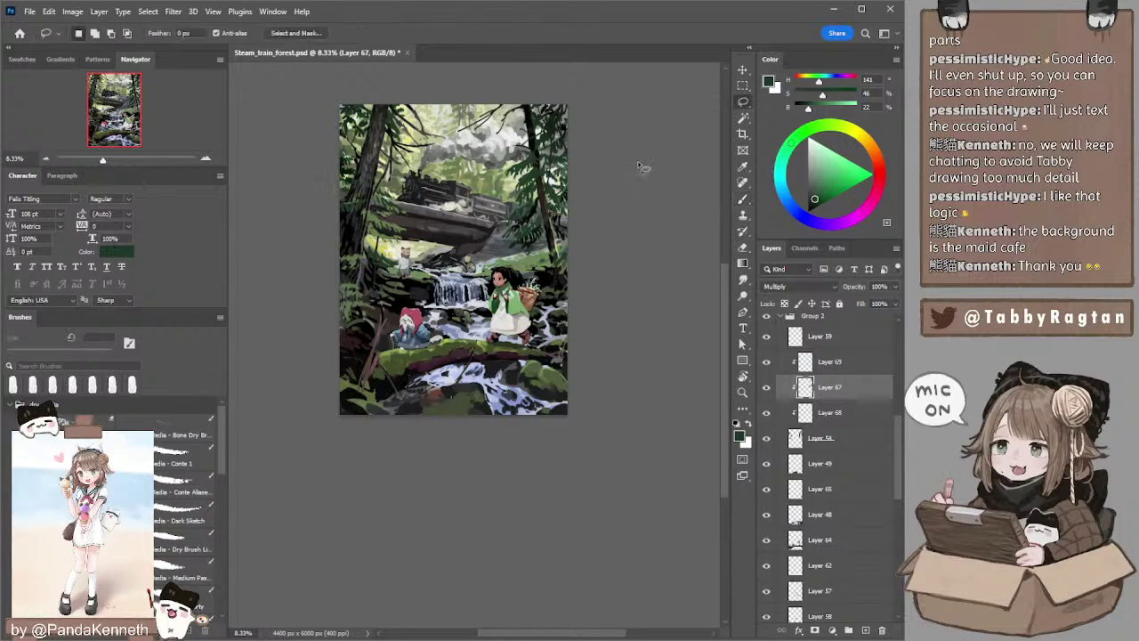
- Touch up the underside of the train's platform on Layer 50 with sampled dark brown and near-black, reducing the brush to 60 px
left_click_drag(651, 186, 656, 216)
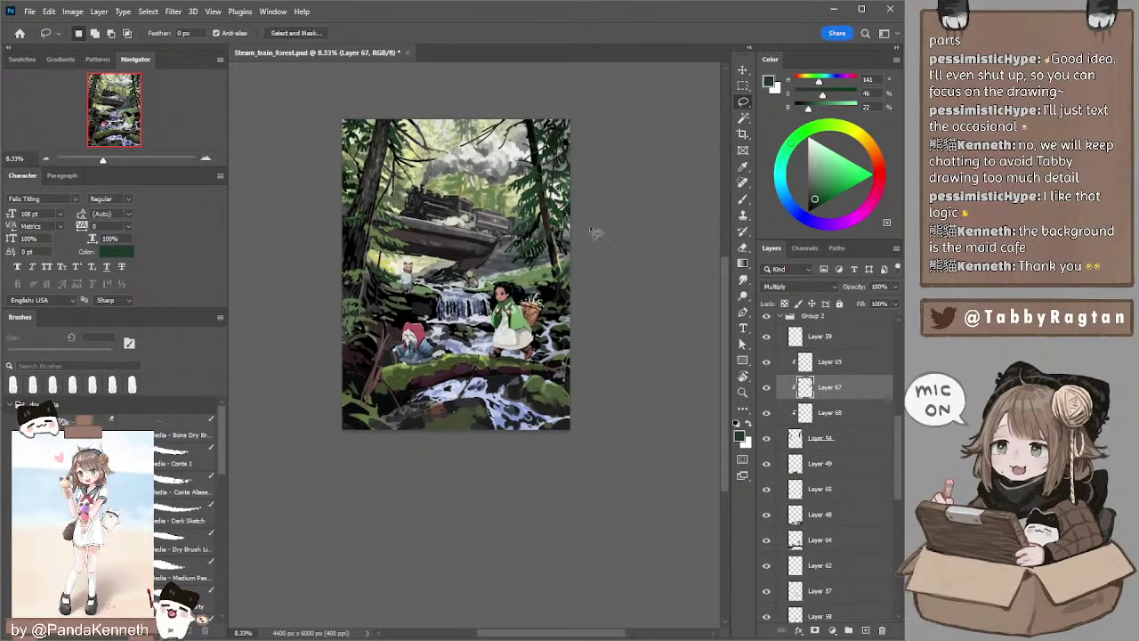
left_click(454, 263, "ctrl")
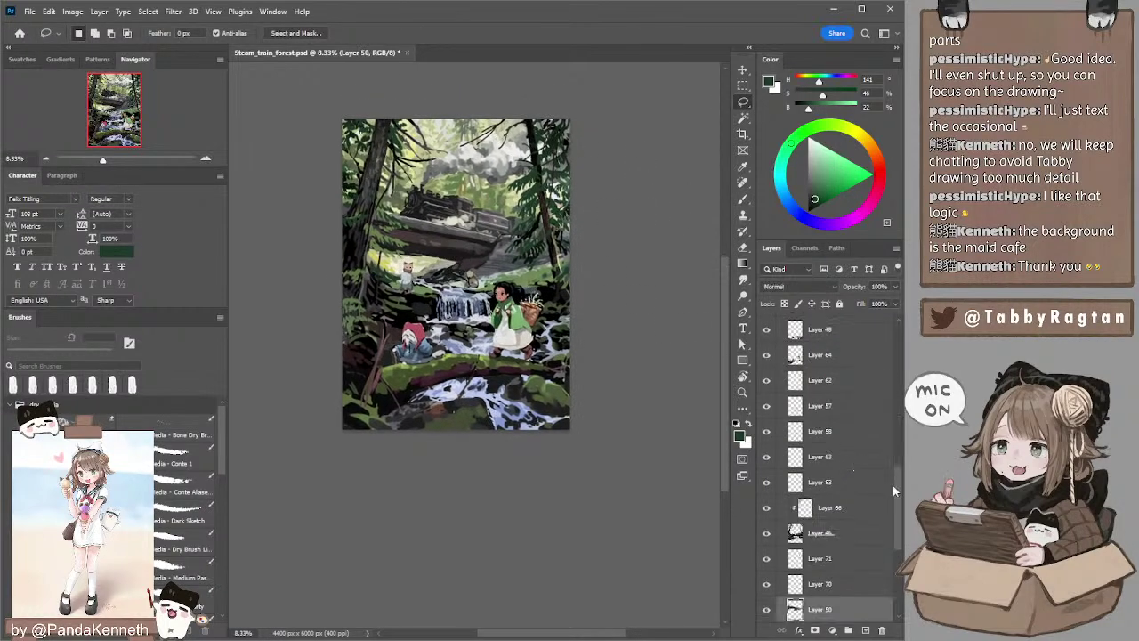
scroll(892, 492, "down", 4)
left_click(766, 500)
left_click(766, 500)
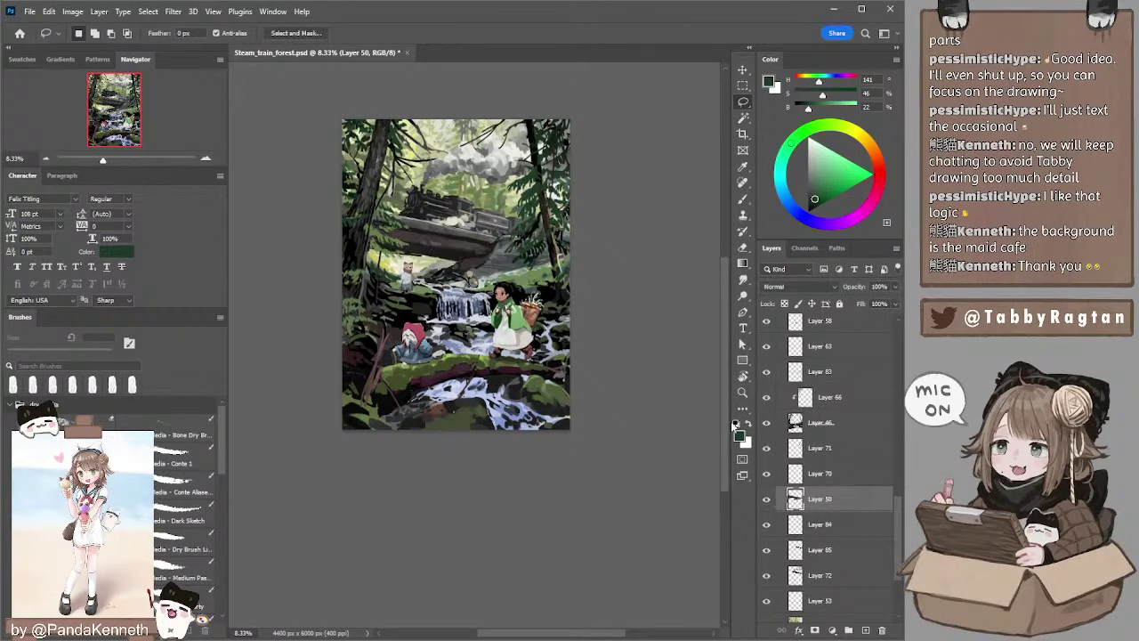
key("b")
key("e")
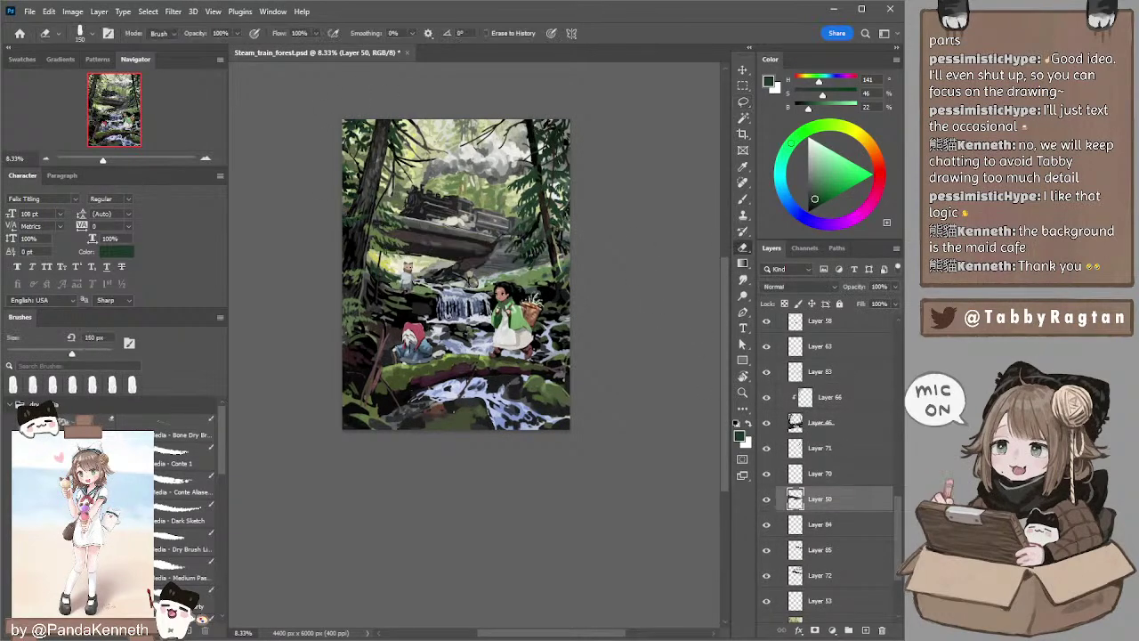
key("b")
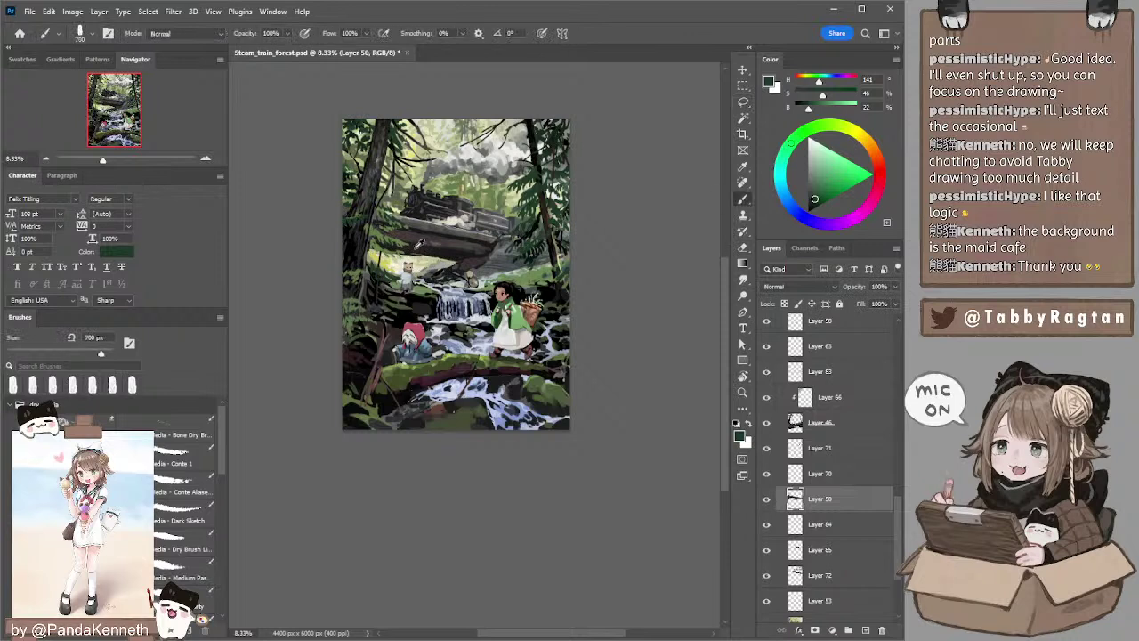
left_click(411, 235, "alt")
key("bracketleft")
key("bracketleft")
key("bracketleft")
key("bracketleft")
key("bracketleft")
key("bracketleft")
key("bracketleft")
key("bracketleft")
key("bracketleft")
key("bracketleft")
key("bracketleft")
key("bracketleft")
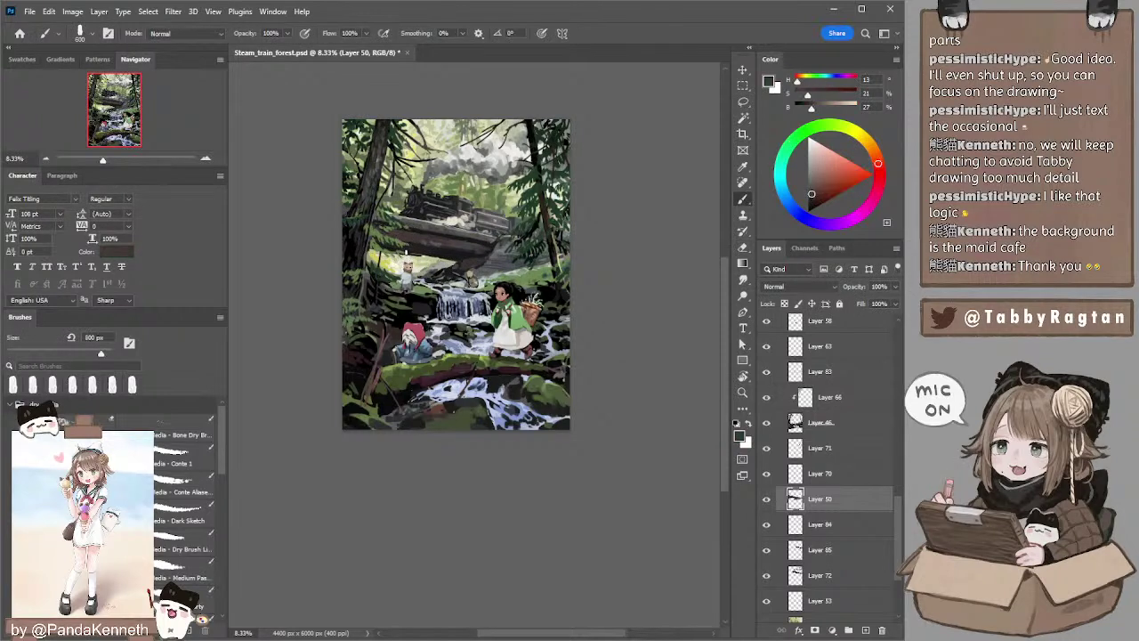
key("bracketleft")
key("bracketright")
left_click(441, 249, "alt")
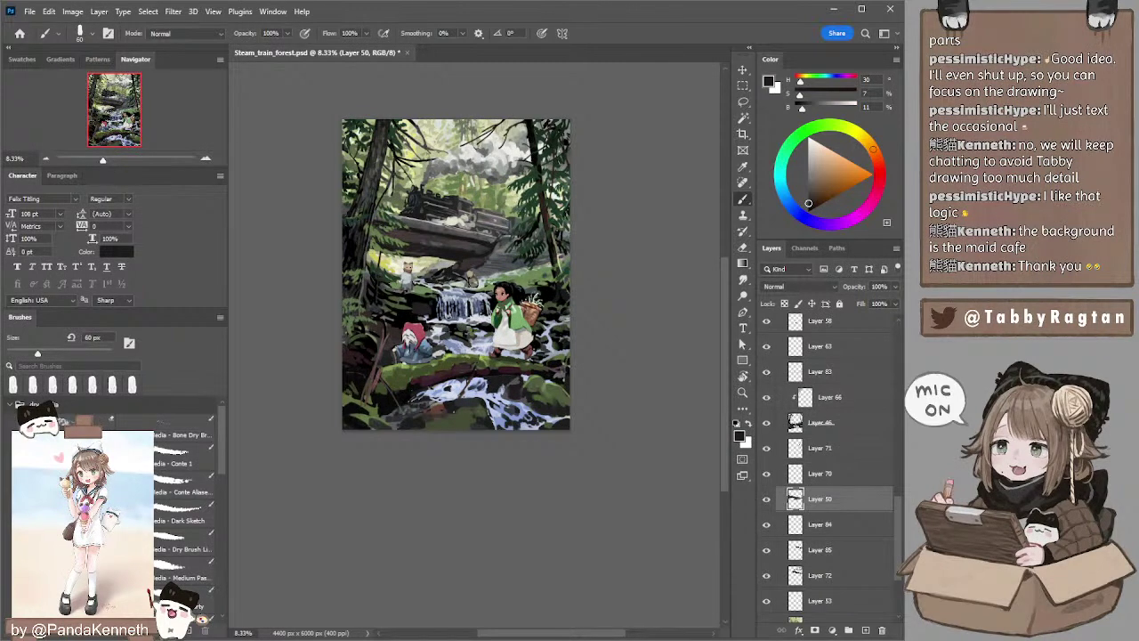
- Tint the tree foliage beside the smoke on Layer 67 with mid green at hue 97 and 54% brightness, using a 150 px brush
left_click_drag(491, 226, 488, 227)
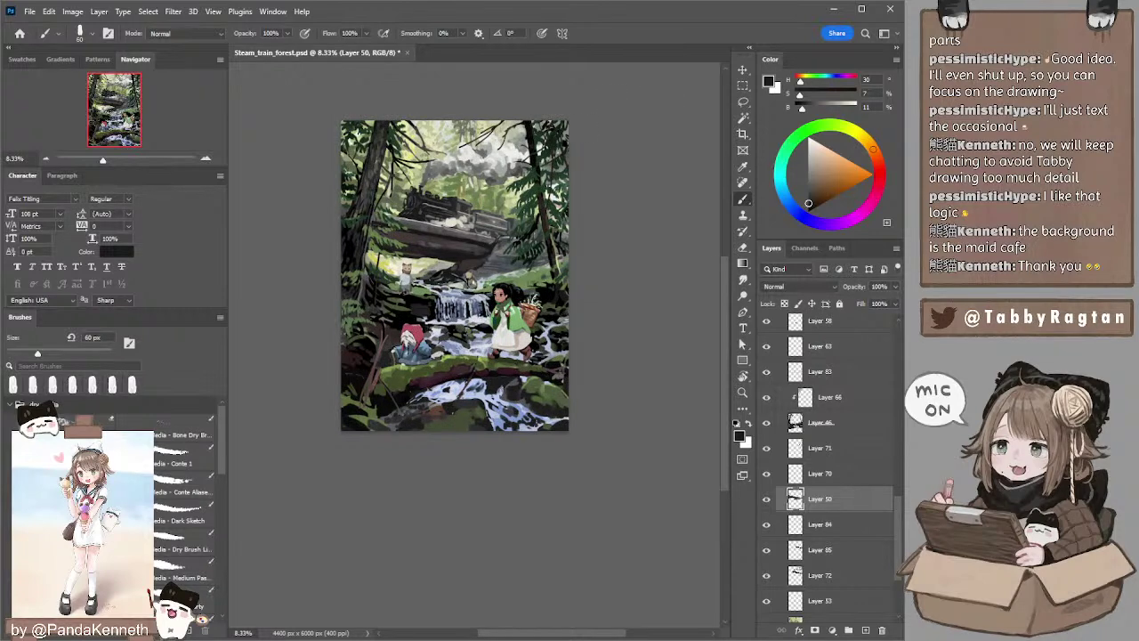
left_click(534, 195, "ctrl")
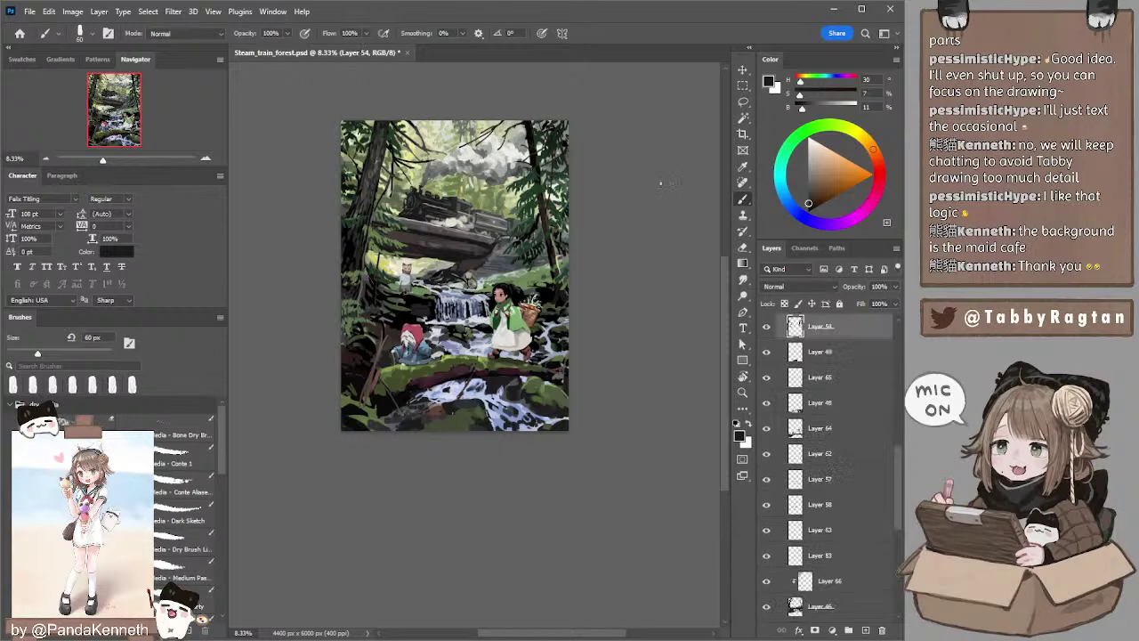
left_click_drag(899, 453, 891, 426)
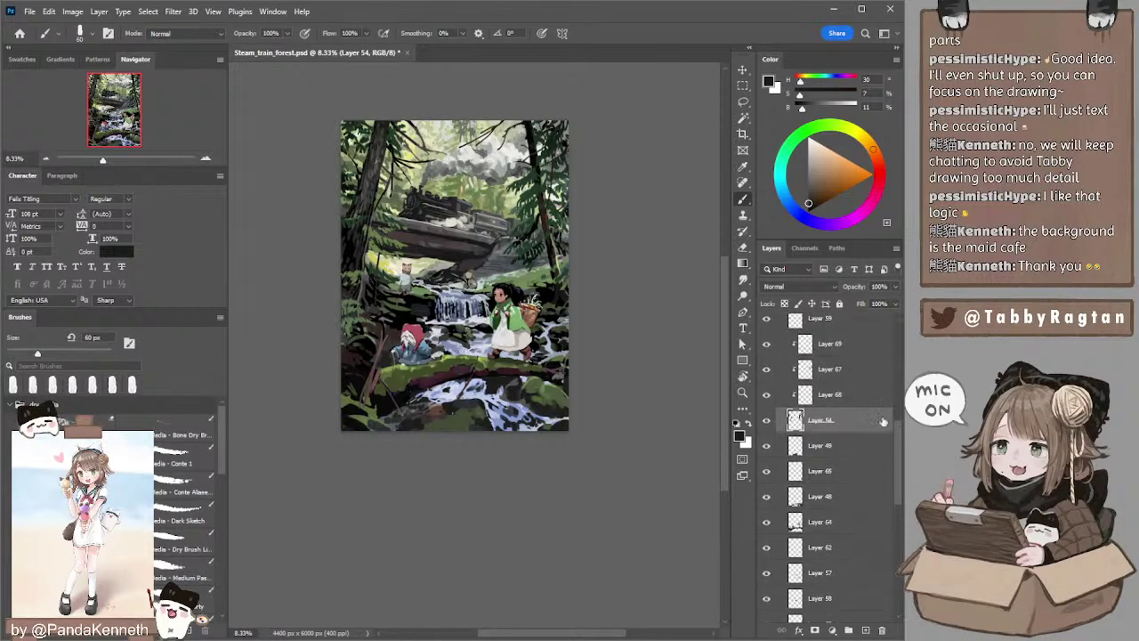
left_click(811, 398)
left_click(812, 369)
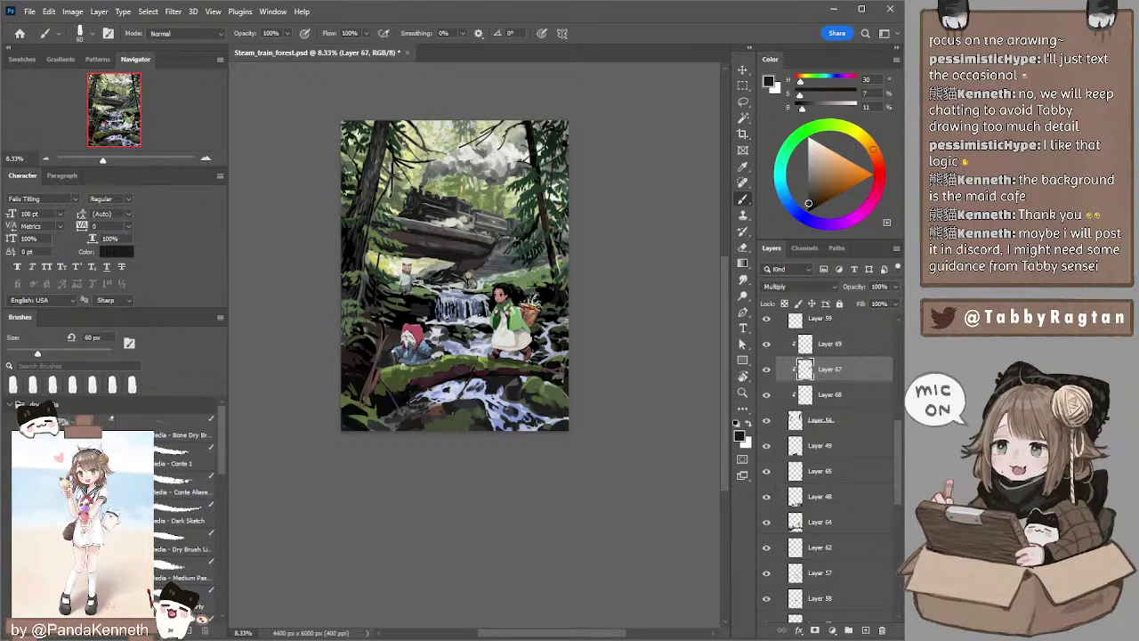
left_click(532, 186, "alt")
key("bracketright")
key("bracketright")
key("bracketright")
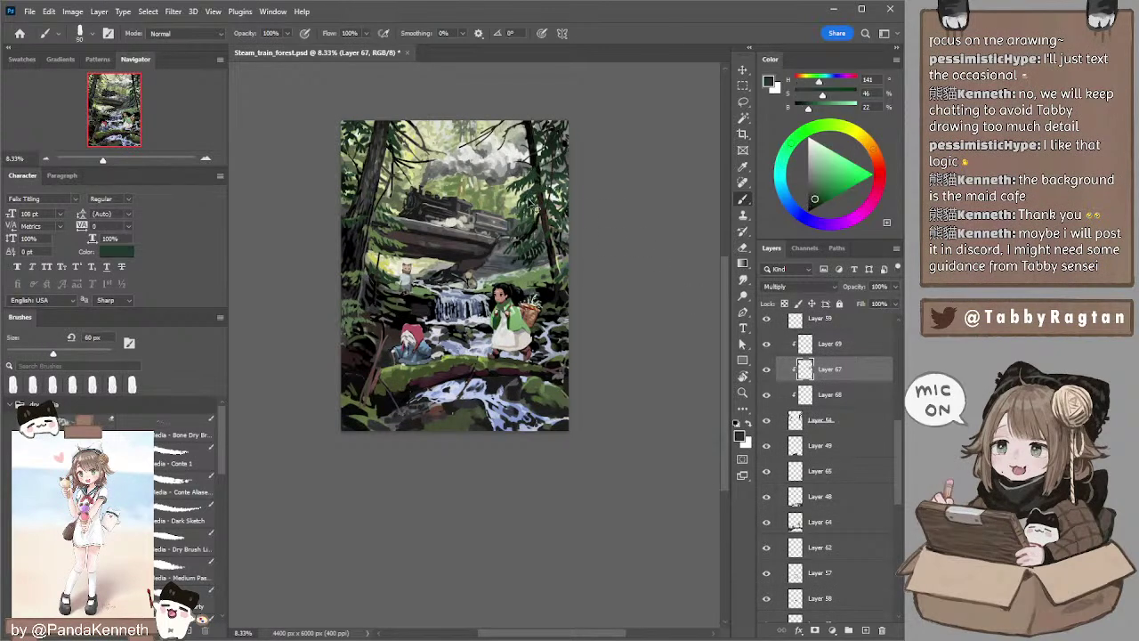
left_click(823, 179)
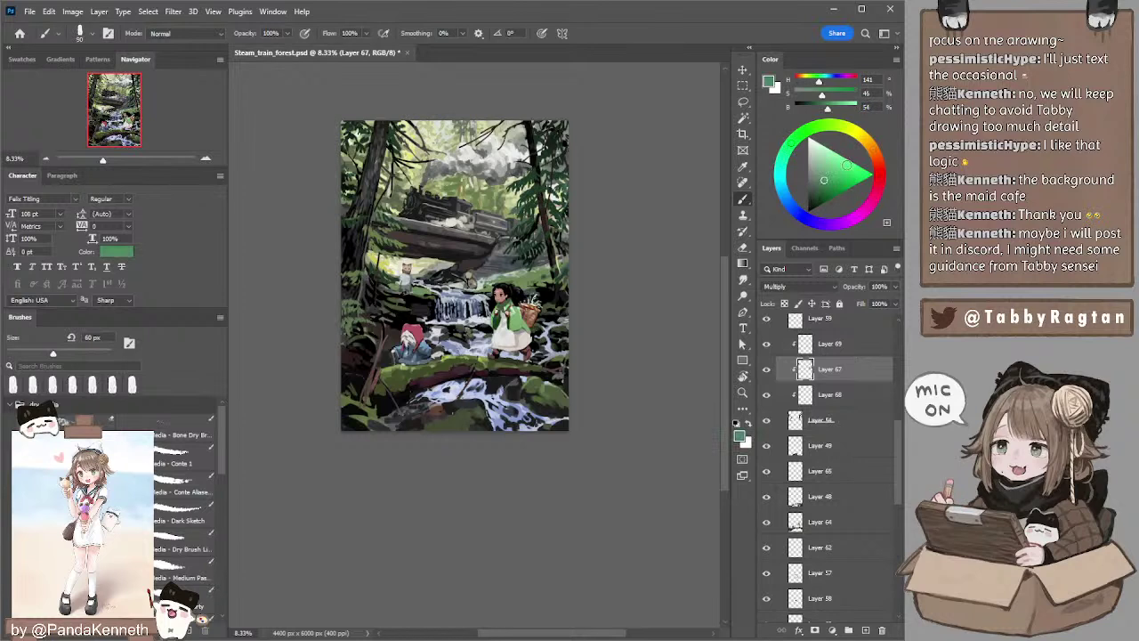
left_click(824, 126)
key("bracketright")
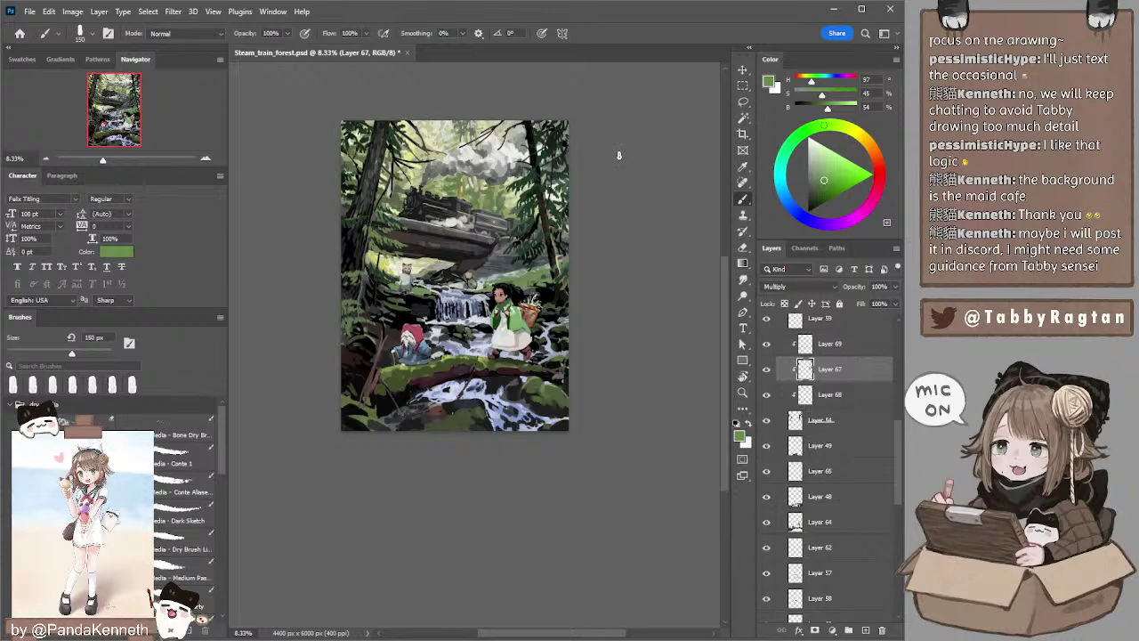
- Soften the painting around the train carriages on Layer 85 with a large eraser between 800 and 1200 px
key("l")
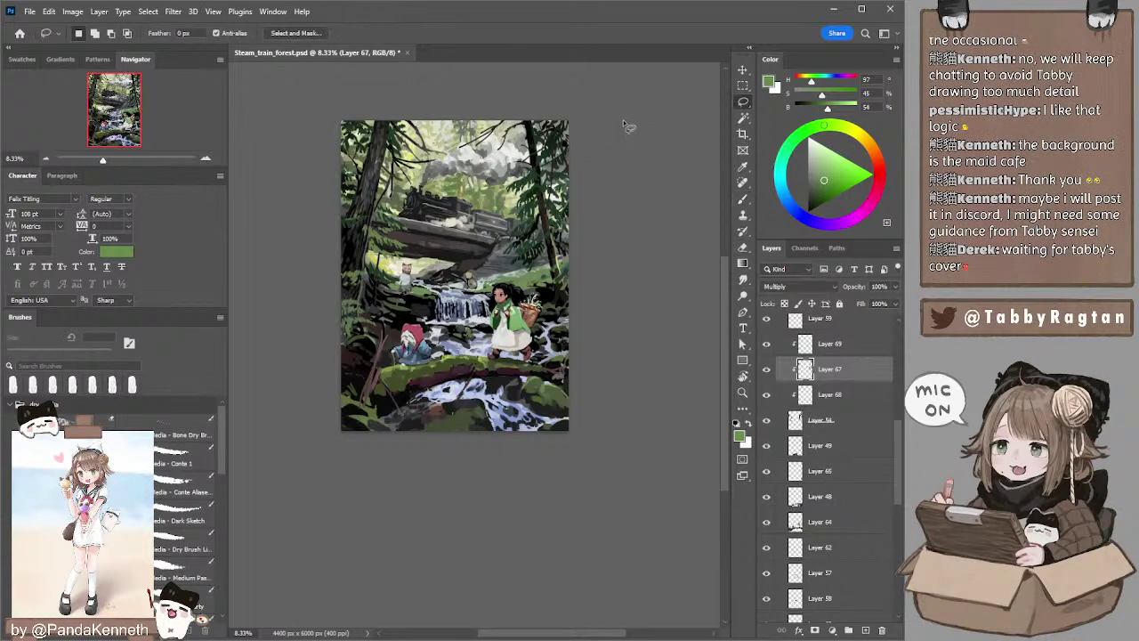
left_click(493, 223, "ctrl")
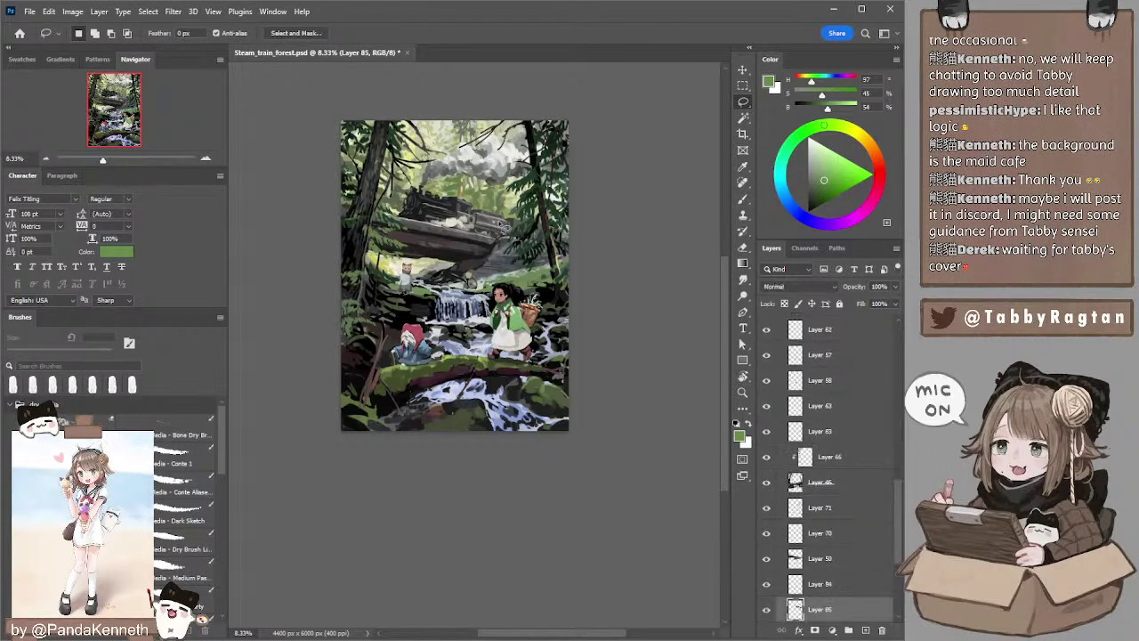
key("e")
key("bracketright")
key("bracketright")
key("bracketright")
key("bracketright")
key("bracketright")
key("bracketright")
key("bracketright")
key("bracketright")
key("bracketright")
key("bracketright")
key("bracketright")
key("bracketright")
key("bracketright")
key("bracketright")
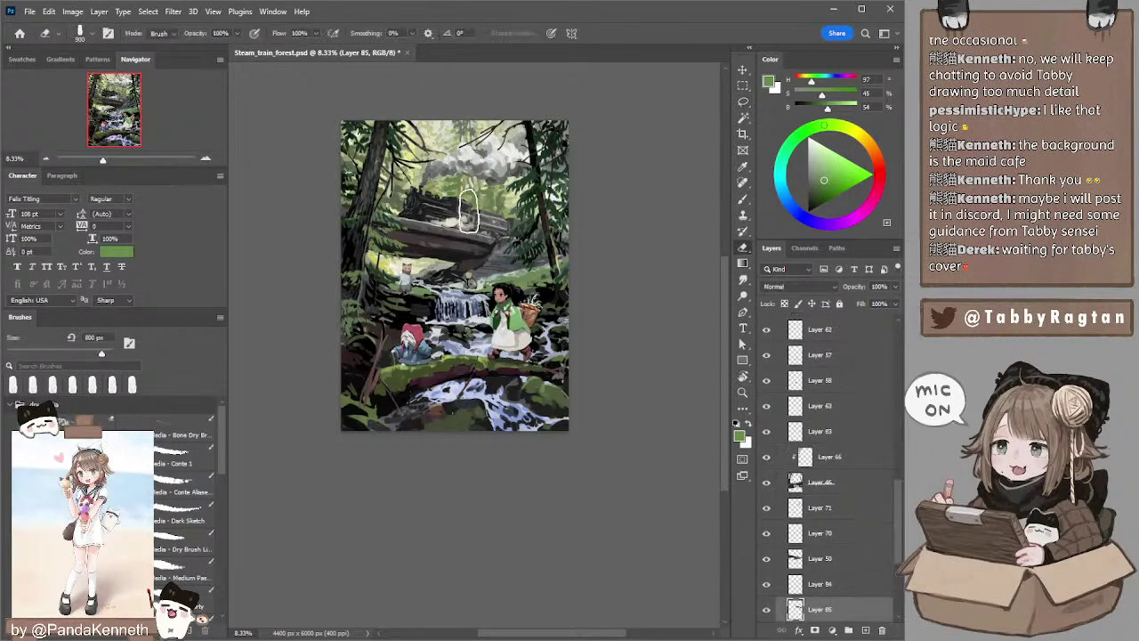
key("bracketright")
key("bracketright")
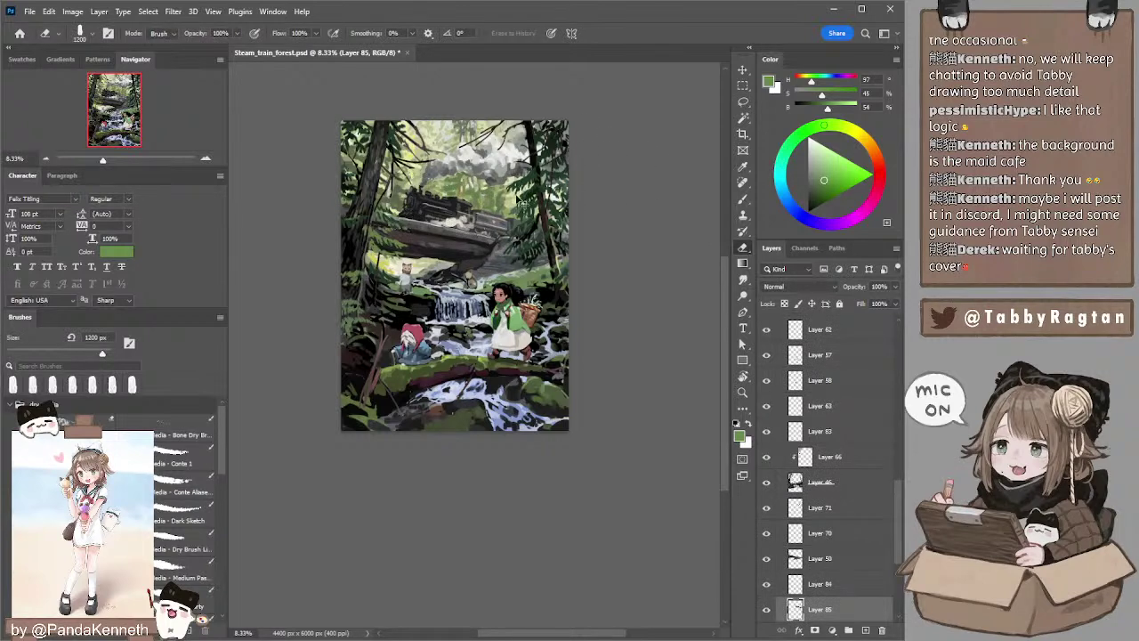
key("bracketleft")
key("bracketleft")
key("bracketleft")
key("bracketleft")
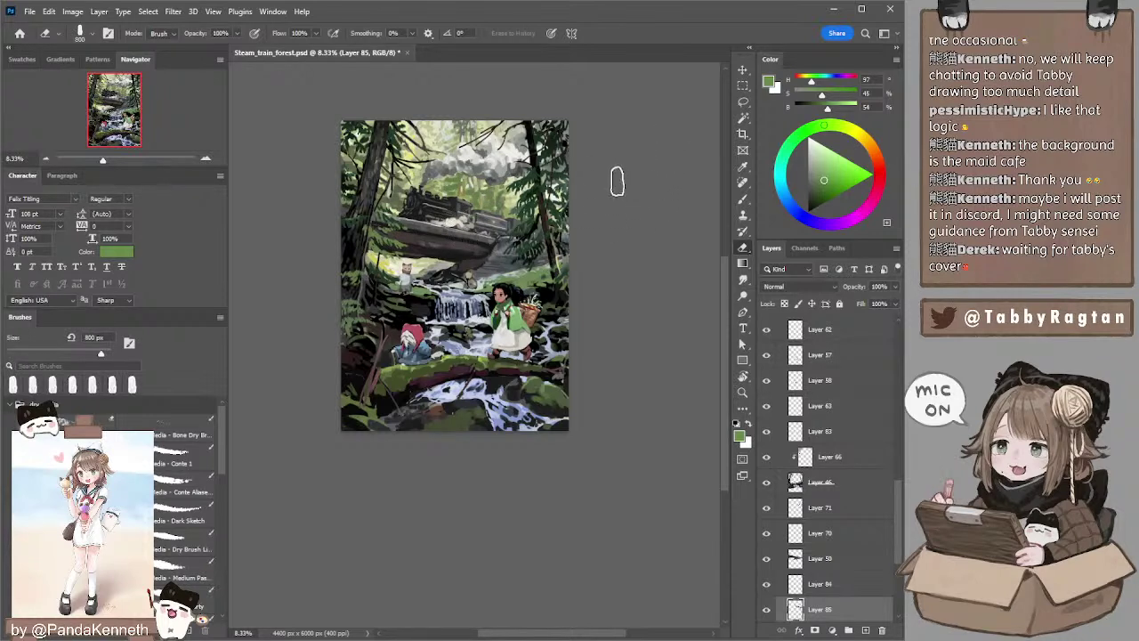
key("bracketleft")
key("bracketleft")
- Paint the tree foliage beside the smoke on Layer 54 with sampled dark green and a 125 px brush
key("l")
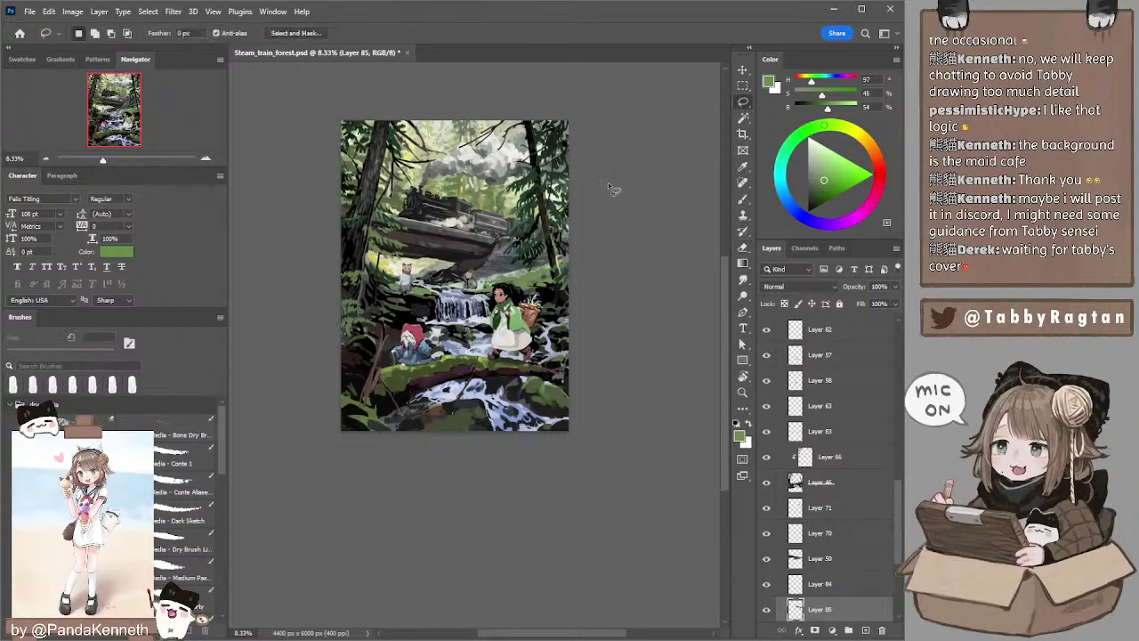
left_click(561, 133, "ctrl")
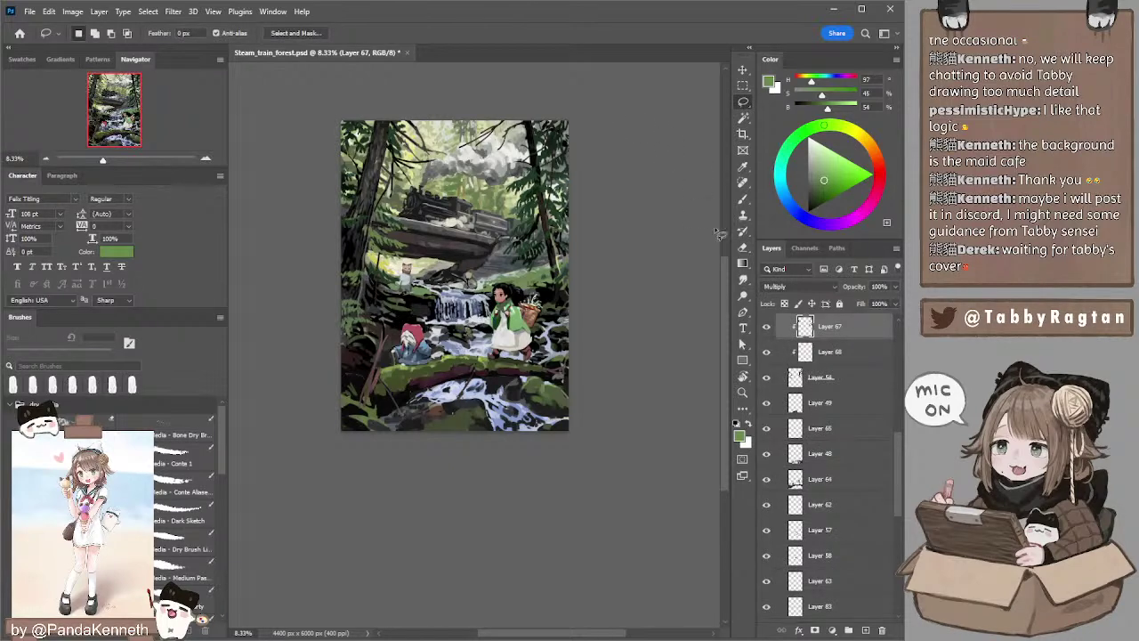
scroll(889, 419, "up", 2)
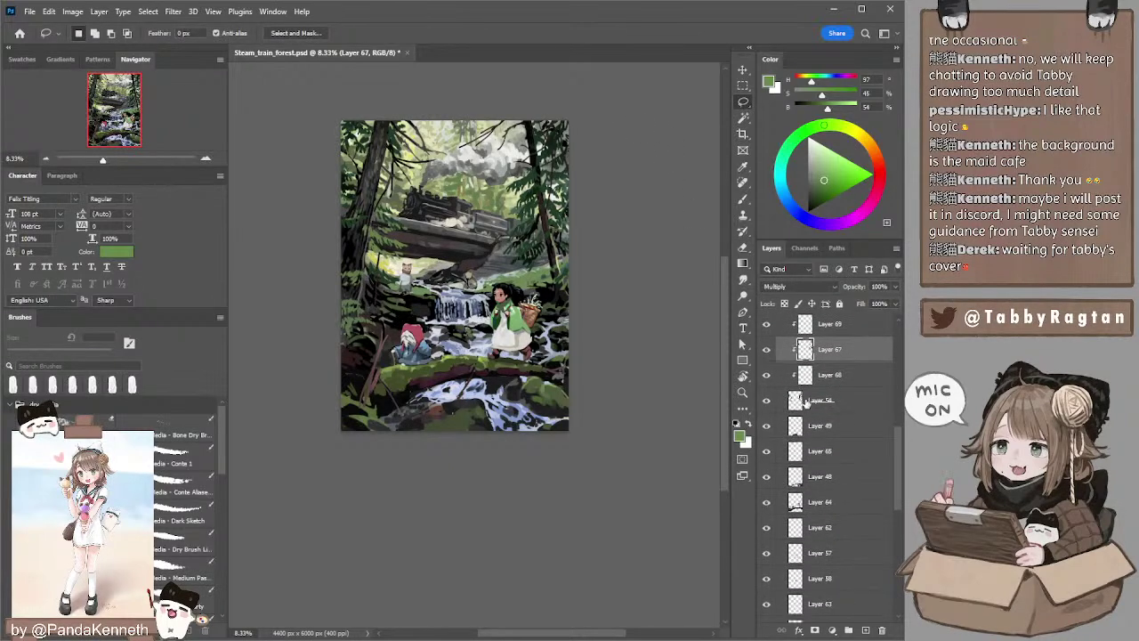
left_click(886, 406)
scroll(886, 406, "up", 3)
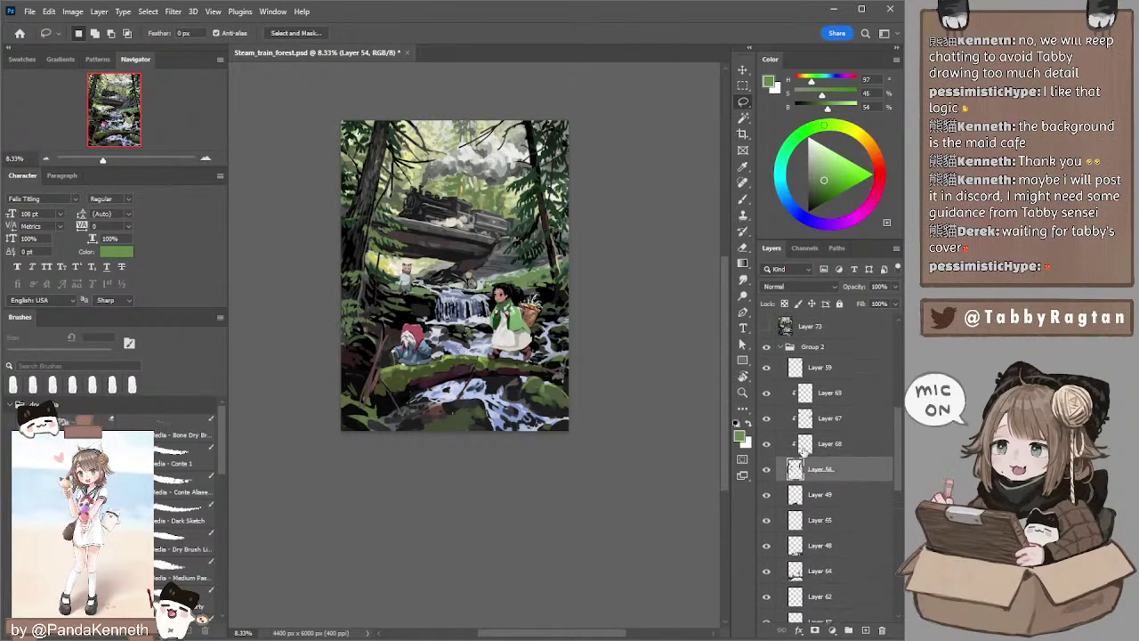
key("b")
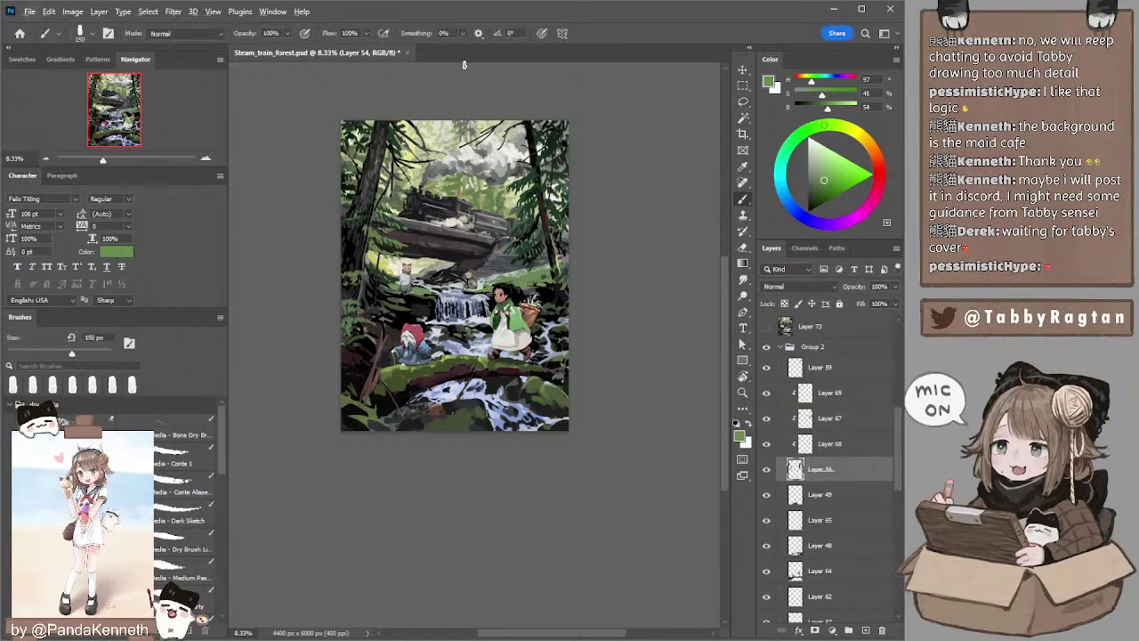
left_click(530, 178, "alt")
key("bracketleft")
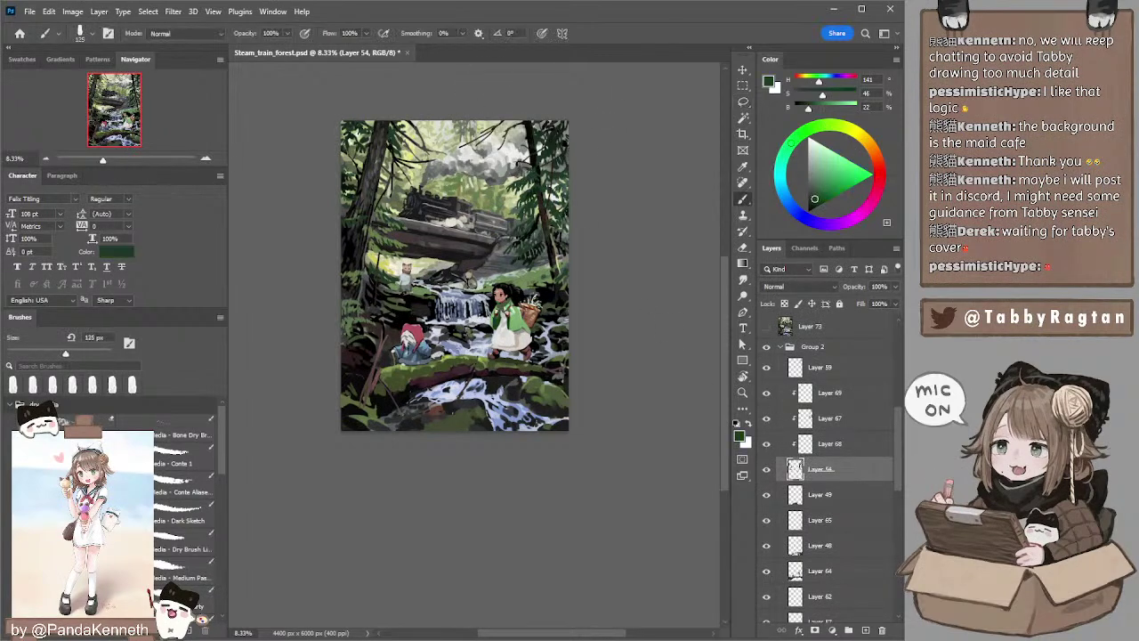
- On Layer 46, set the brush to 60 px and sample the muted green from the grassy bank behind the girl
key("bracketleft")
key("bracketleft")
key("d")
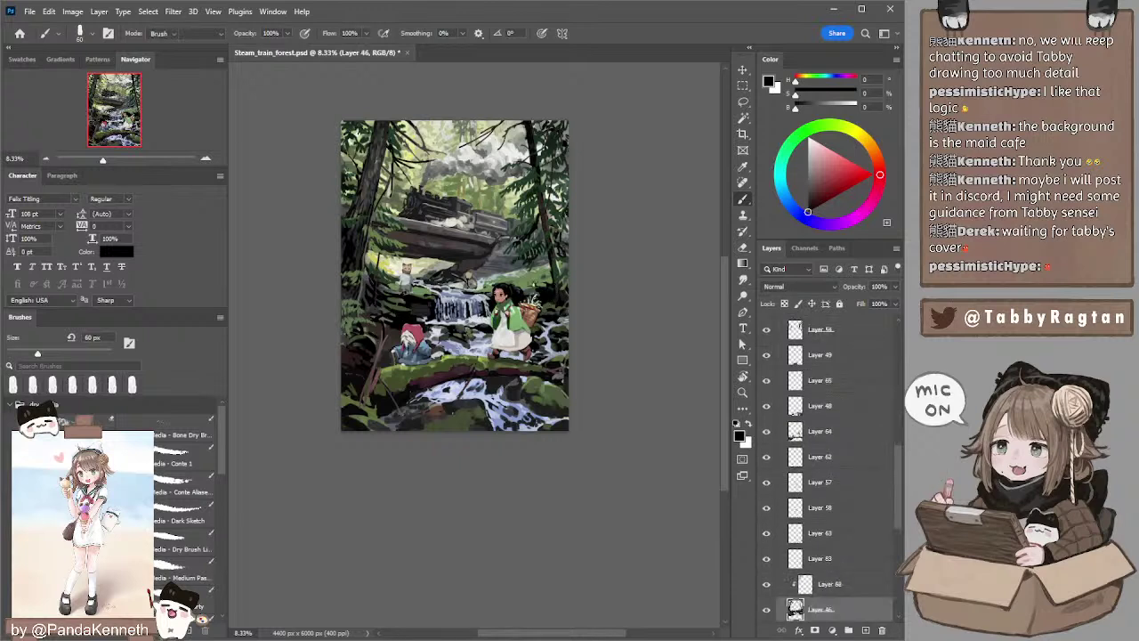
left_click(529, 279, "alt")
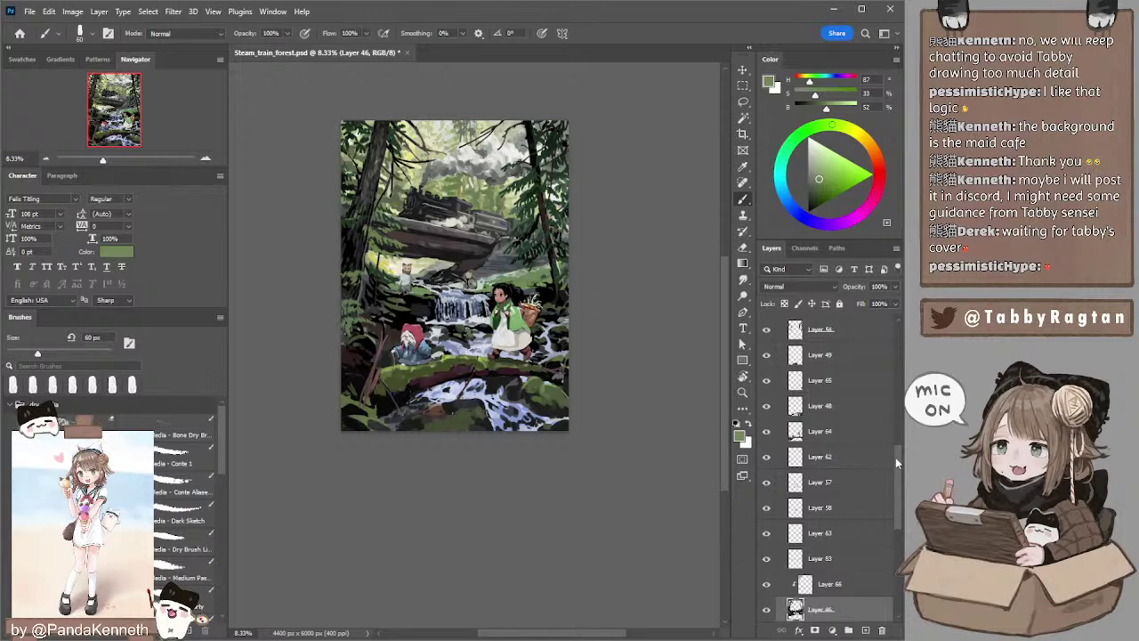
- Check Layers 66 and 46 by toggling their visibility, and merge the clipped Multiply Layer 66 into Layer 46 beneath it
scroll(890, 476, "down", 2)
left_click(766, 543)
left_click(766, 542)
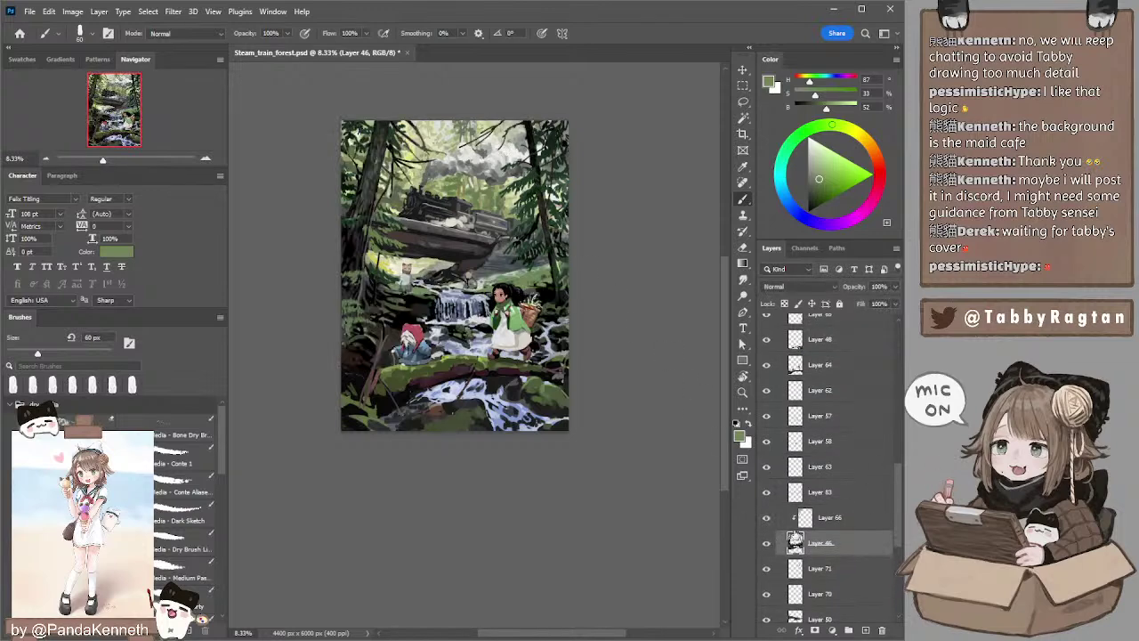
left_click(814, 523, "shift")
left_click(766, 517)
left_click(766, 518)
left_click(766, 543)
left_click(766, 543)
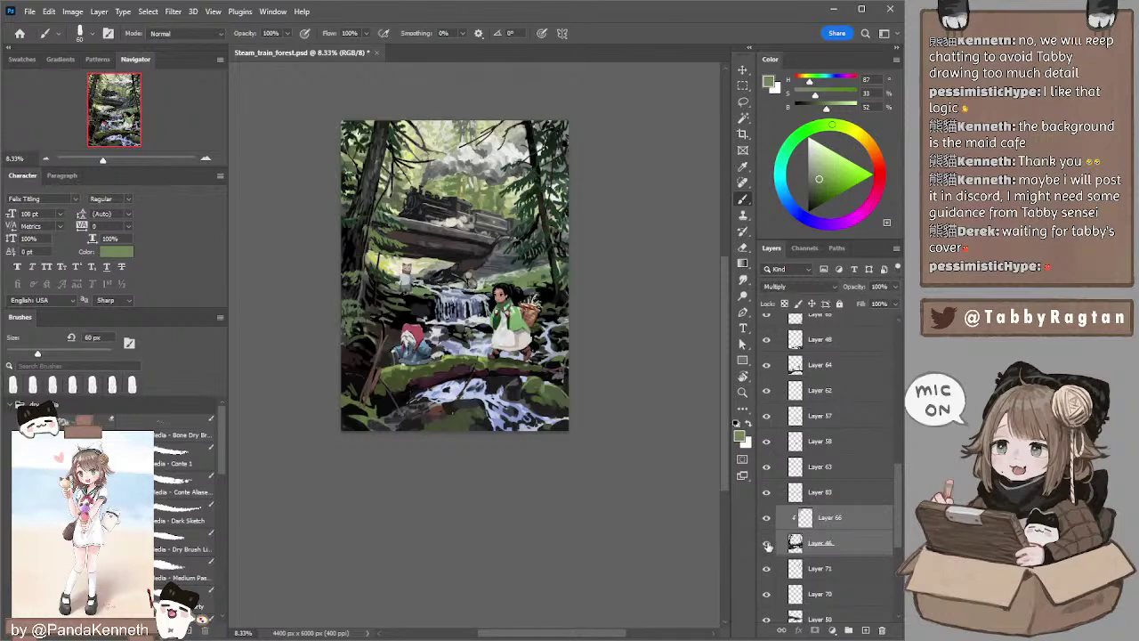
left_click(823, 523)
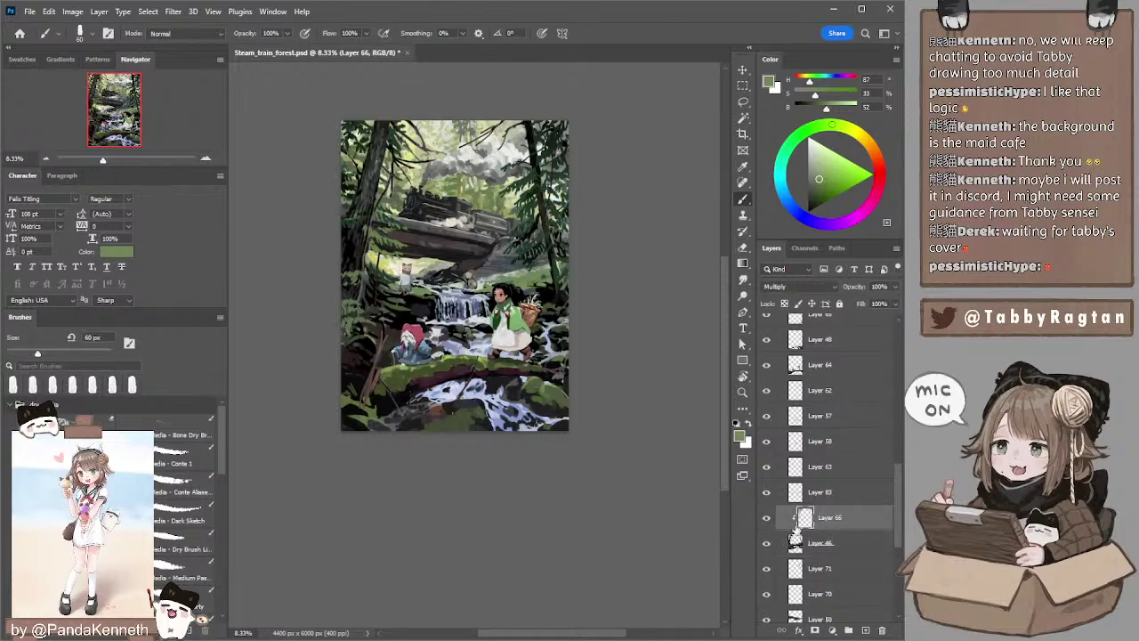
key("e")
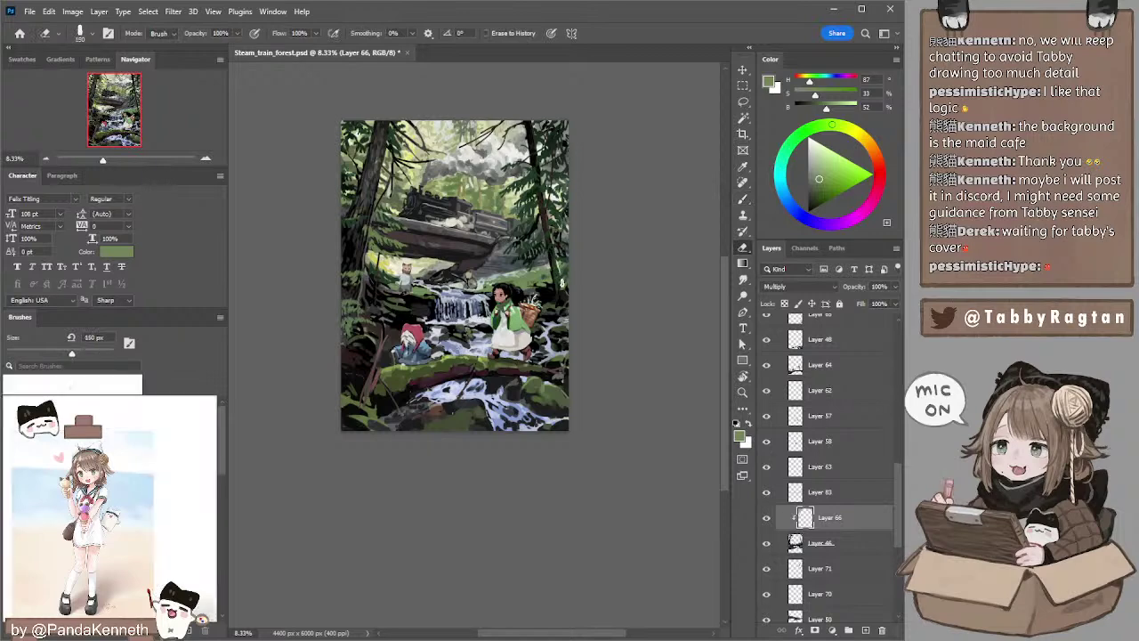
key("ctrl+e")
- Sample black from the right tree trunk and check what Layer 54 contains by hiding and showing it
key("b")
left_click(557, 253, "alt")
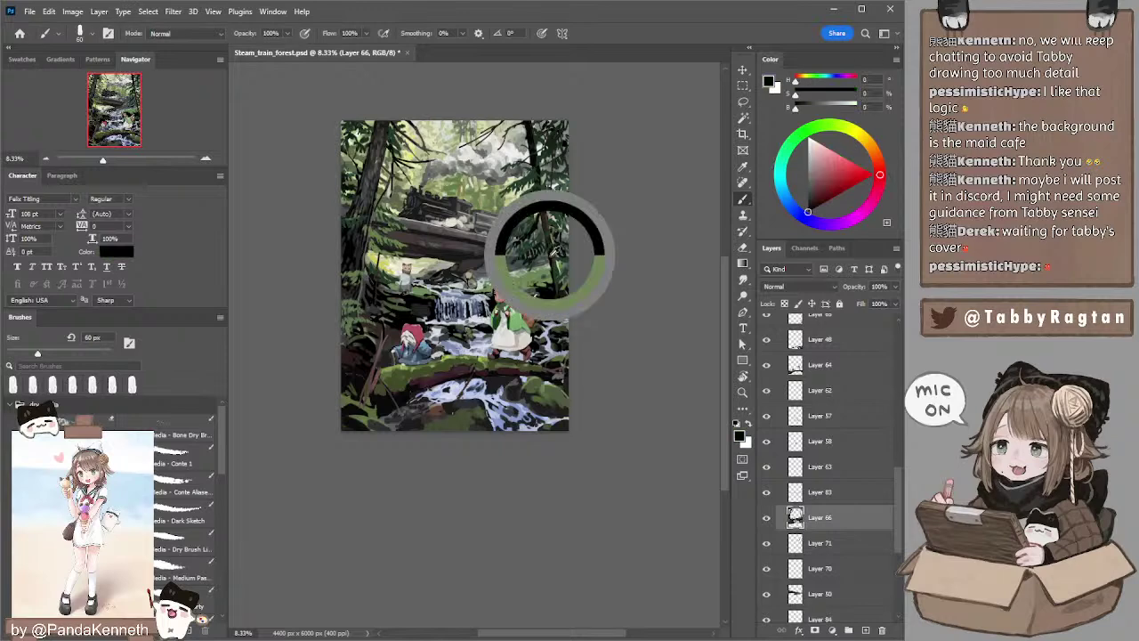
left_click(567, 280, "ctrl")
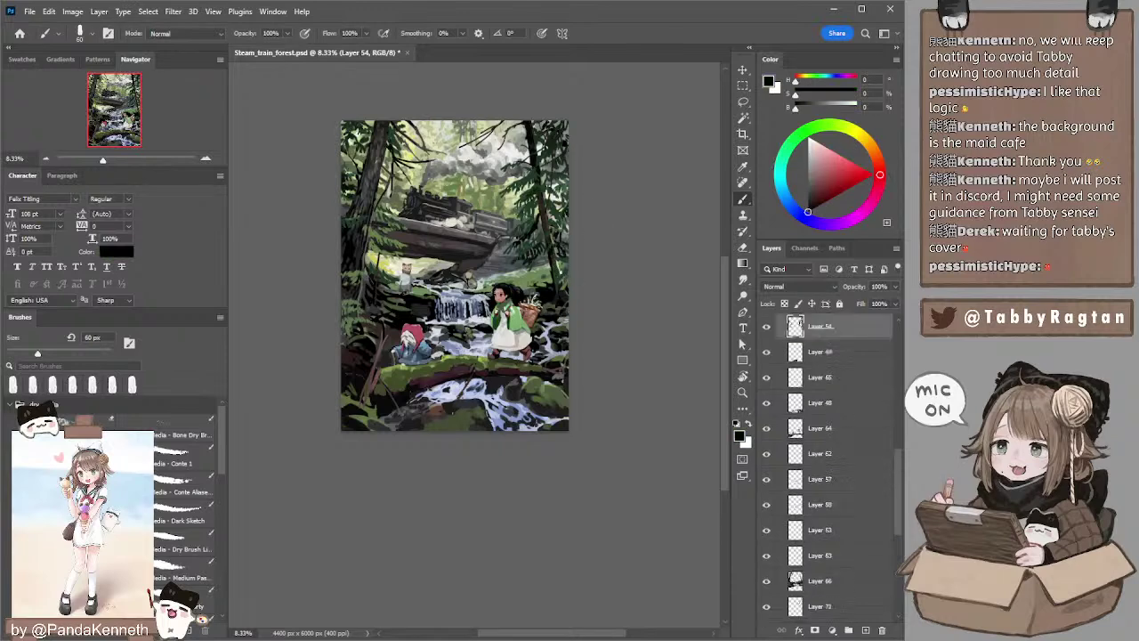
left_click(766, 327)
left_click(766, 327)
key("e")
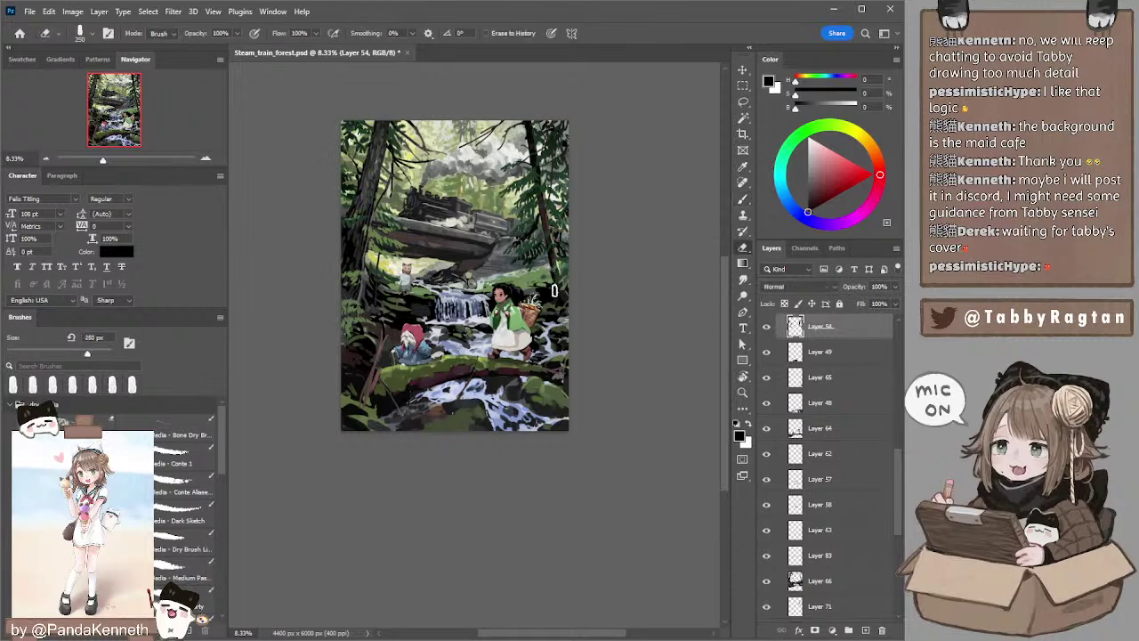
- Merge the Overlay Layer 83 with Layer 66 directly beneath it, checking Layer 66's content by toggling its visibility
left_click(556, 269, "ctrl")
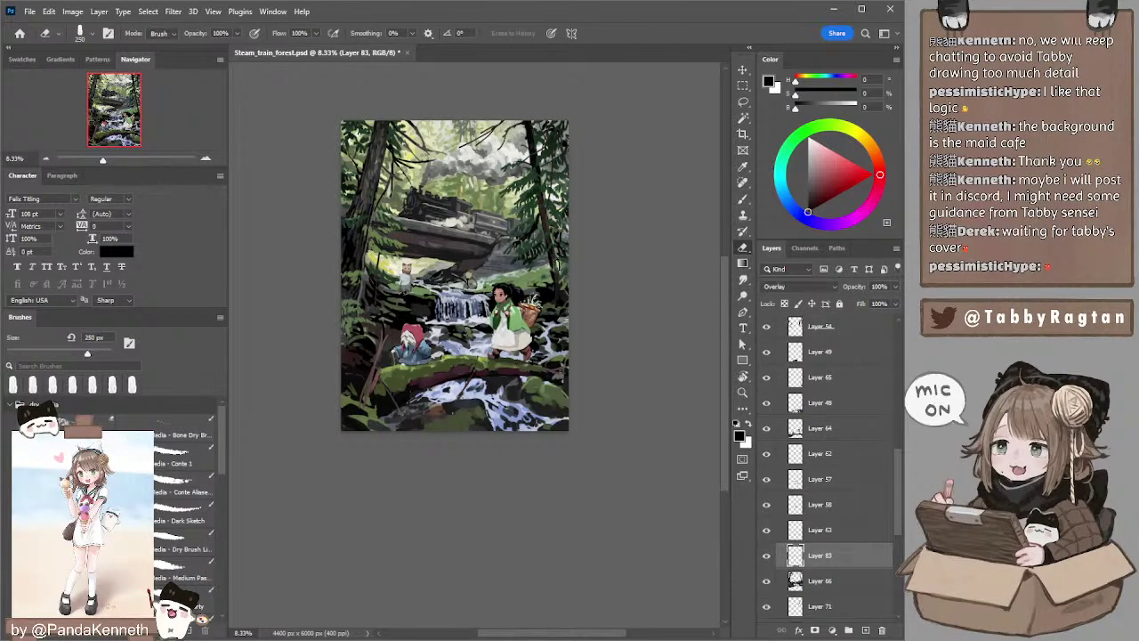
key("b")
key("e")
left_click(767, 581)
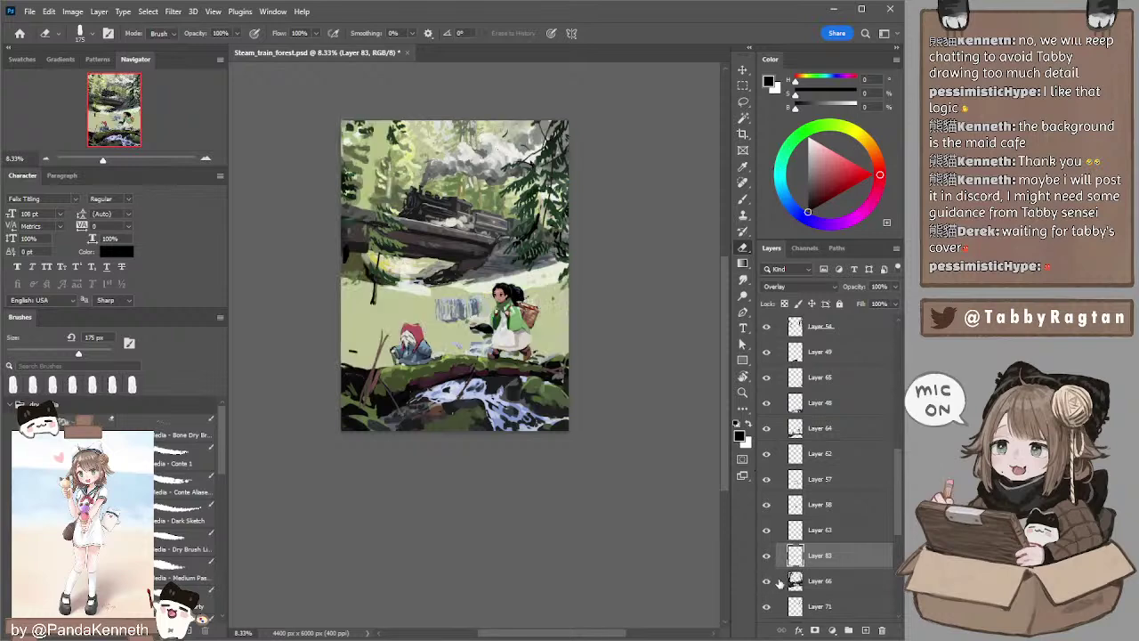
left_click(767, 581)
left_click(808, 580, "shift")
key("ctrl+e")
- Touch up the bank beside the right trunk on Layer 83 with sampled dark grey and green tones, and sample olive green near the left trunk
key("b")
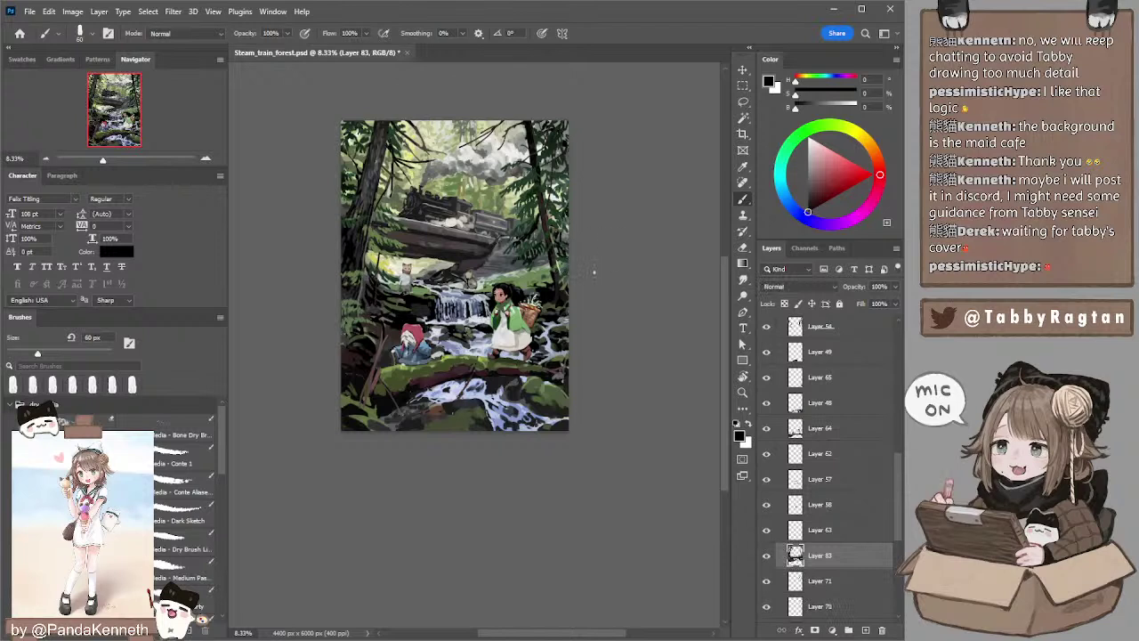
left_click(555, 267, "alt")
key("e")
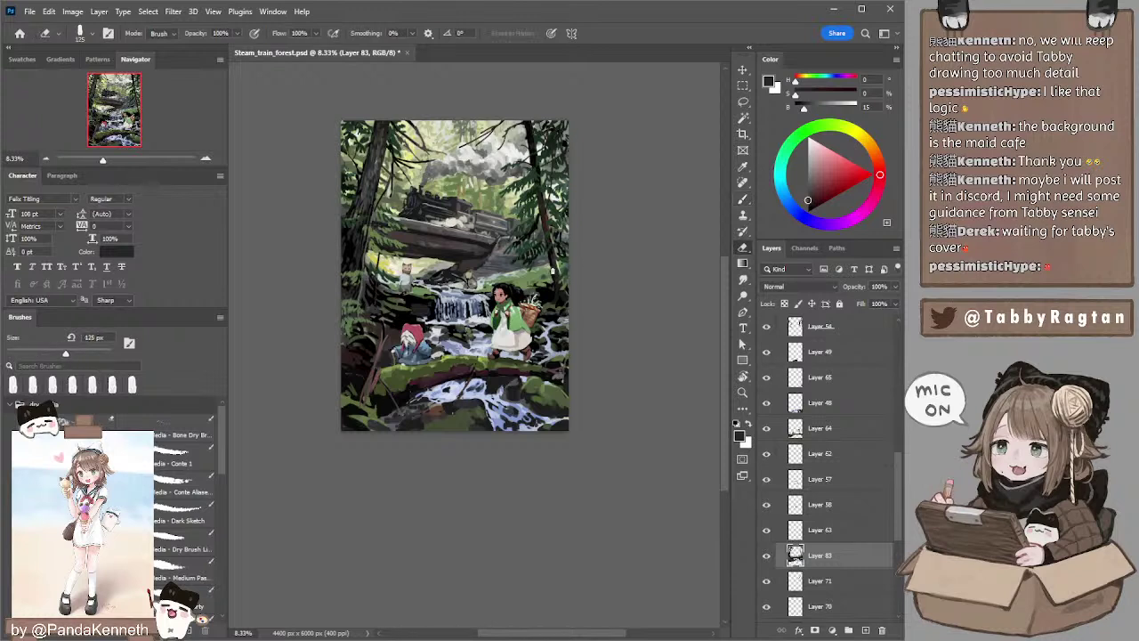
key("b")
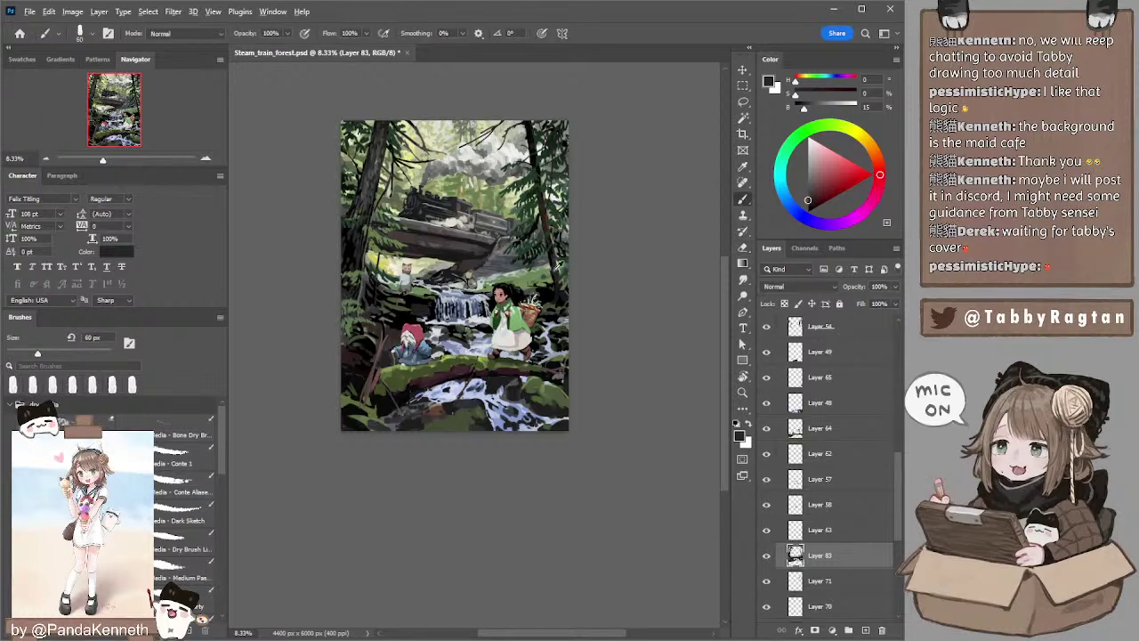
left_click(555, 271, "alt")
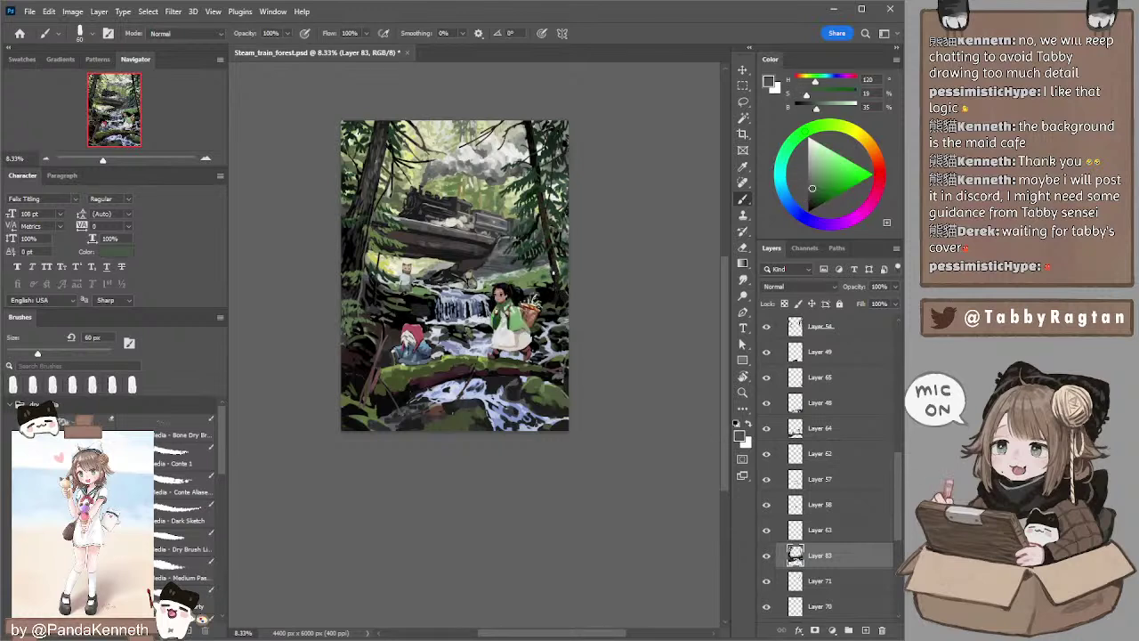
left_click(555, 270, "alt")
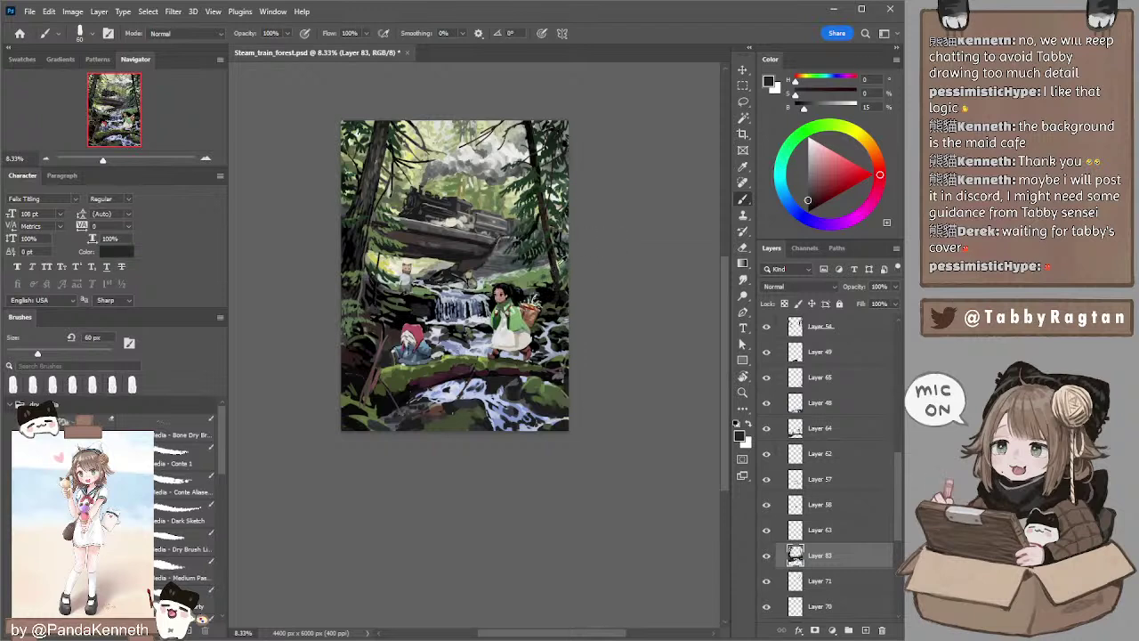
left_click(555, 270, "alt")
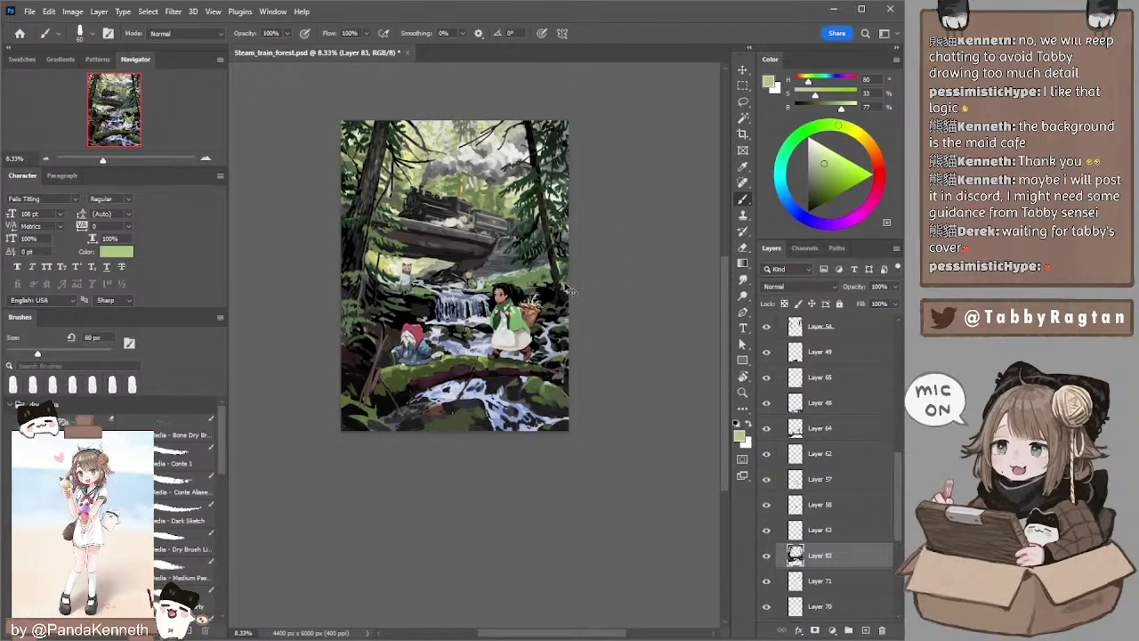
left_click_drag(613, 216, 611, 217)
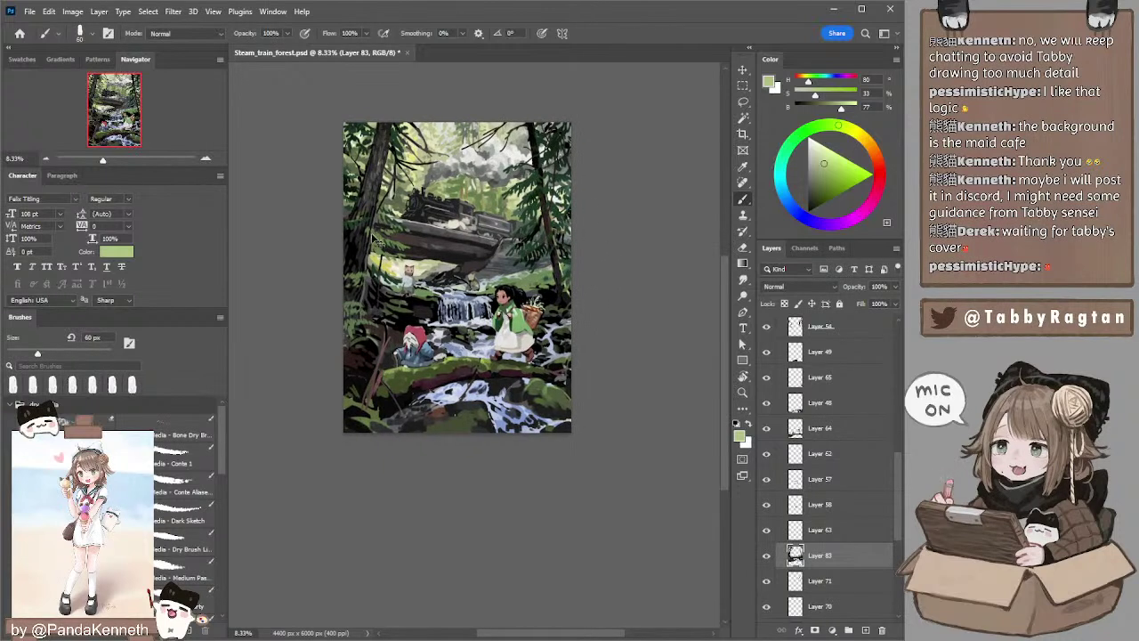
left_click(375, 228, "alt")
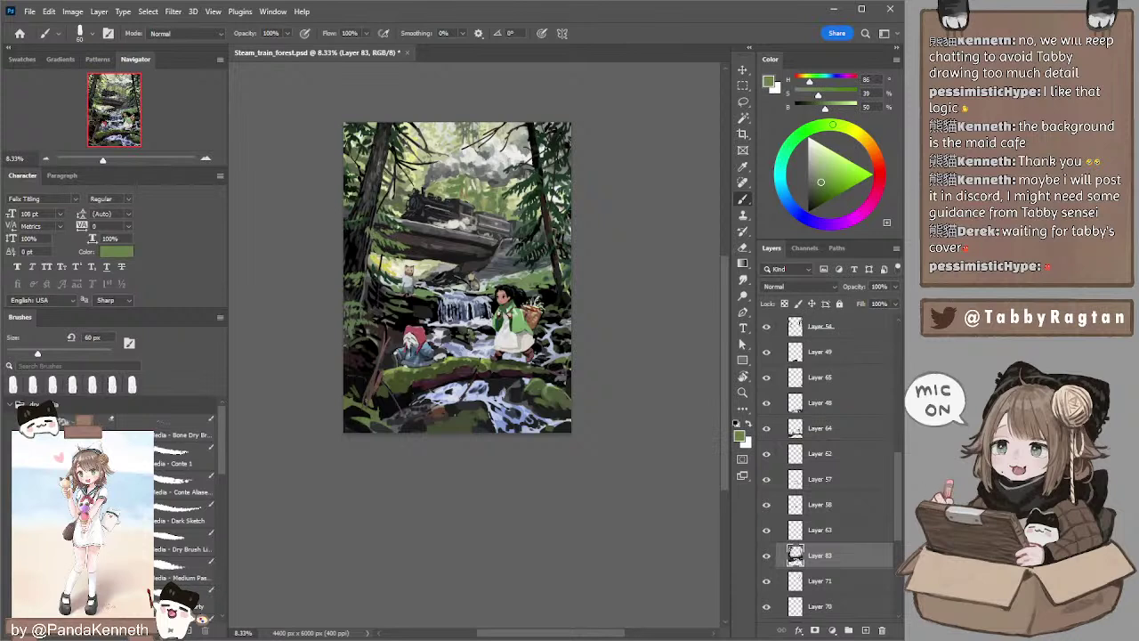
- Smudge the pale steam beneath the locomotive on Layer 84 with a short stroke at 24% strength
left_click_drag(610, 163, 617, 167)
left_click(461, 230, "ctrl")
key("r")
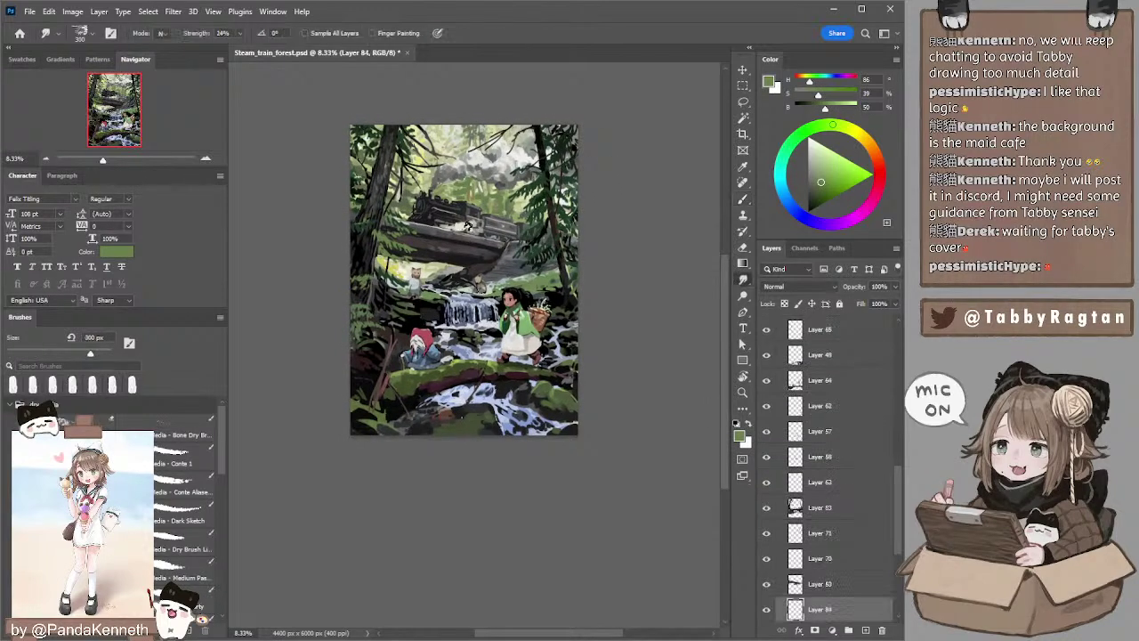
key("bracketleft")
left_click_drag(461, 230, 467, 231)
key("l")
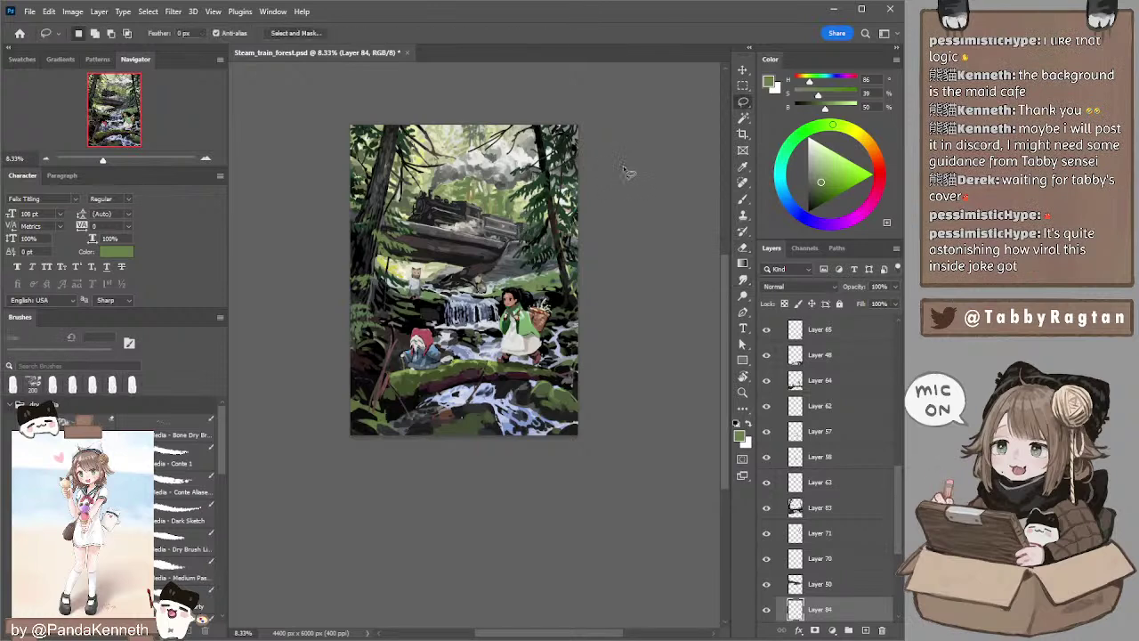
- Dab dark olive green (H 78, S 49, B 25) onto the mossy log below the gnome on Layer 64 with an enlarged brush
left_click(416, 382, "ctrl")
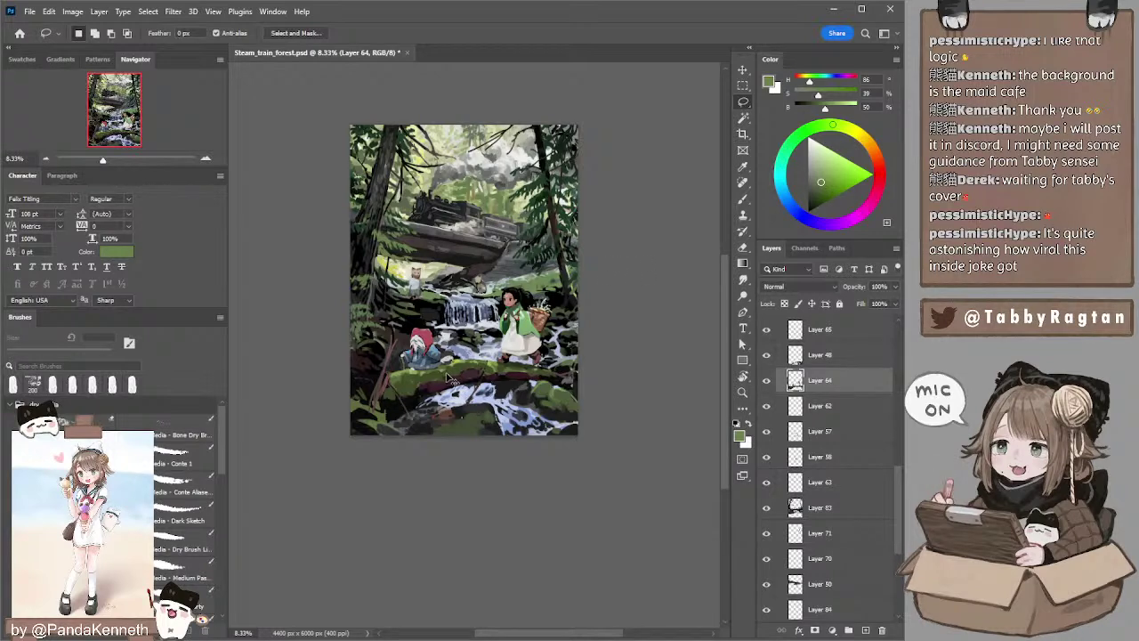
key("b")
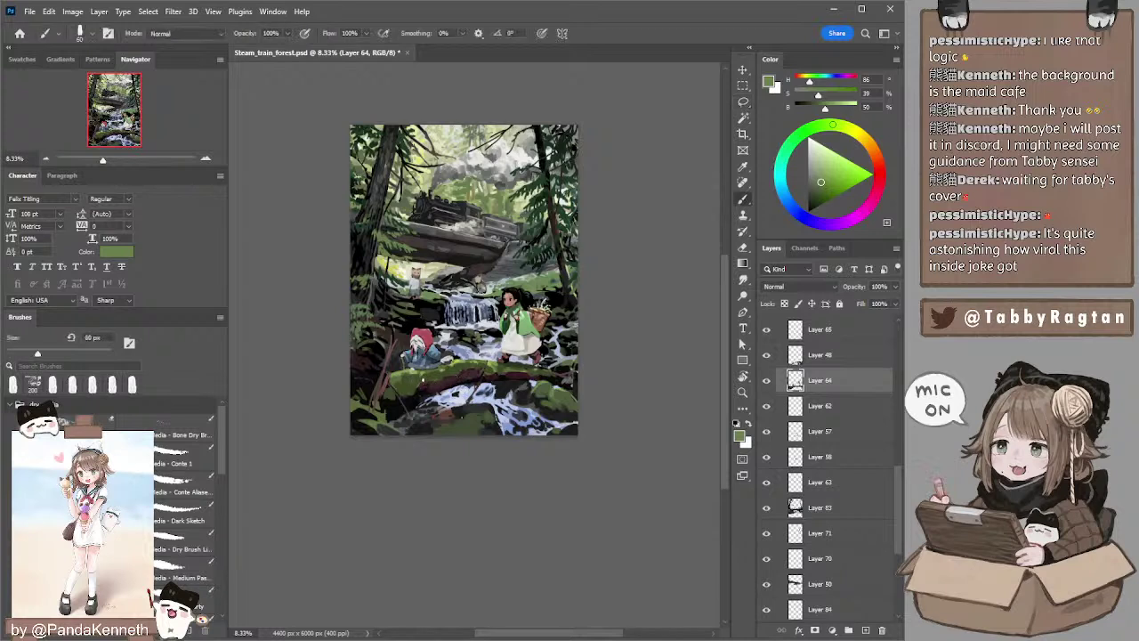
left_click(427, 373, "alt")
left_click(815, 198)
key("bracketright")
key("bracketright")
key("bracketright")
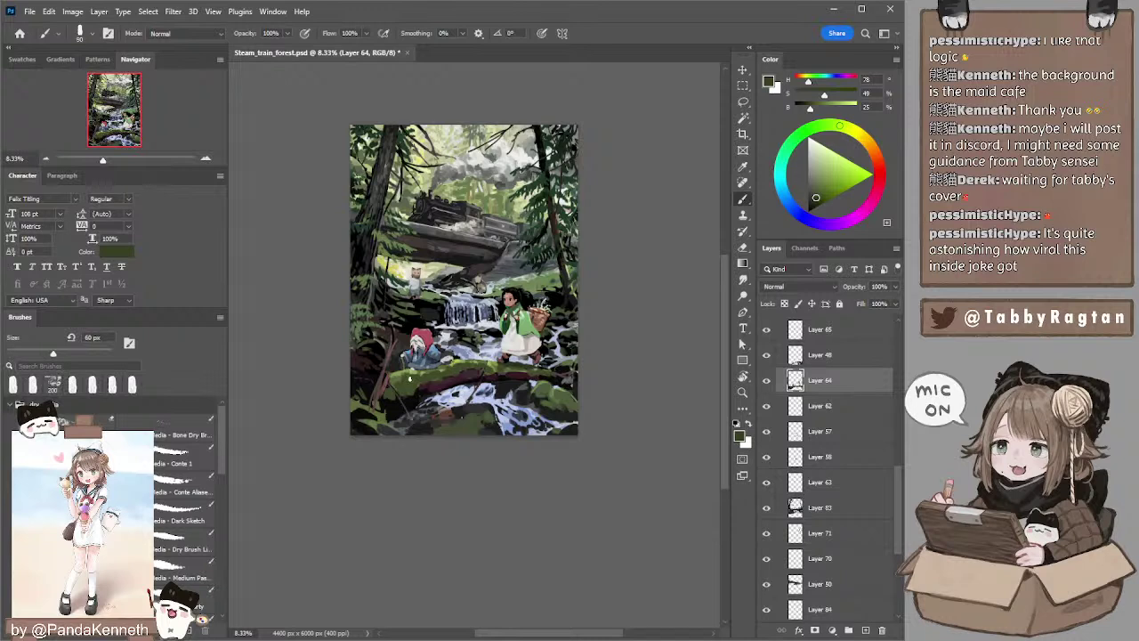
key("bracketright")
left_click(408, 378)
left_click(409, 378)
- Shade the log's underside below the gnome with darker olive (H 78, S 46, B 15), and sample the lighter moss green
left_click(813, 201)
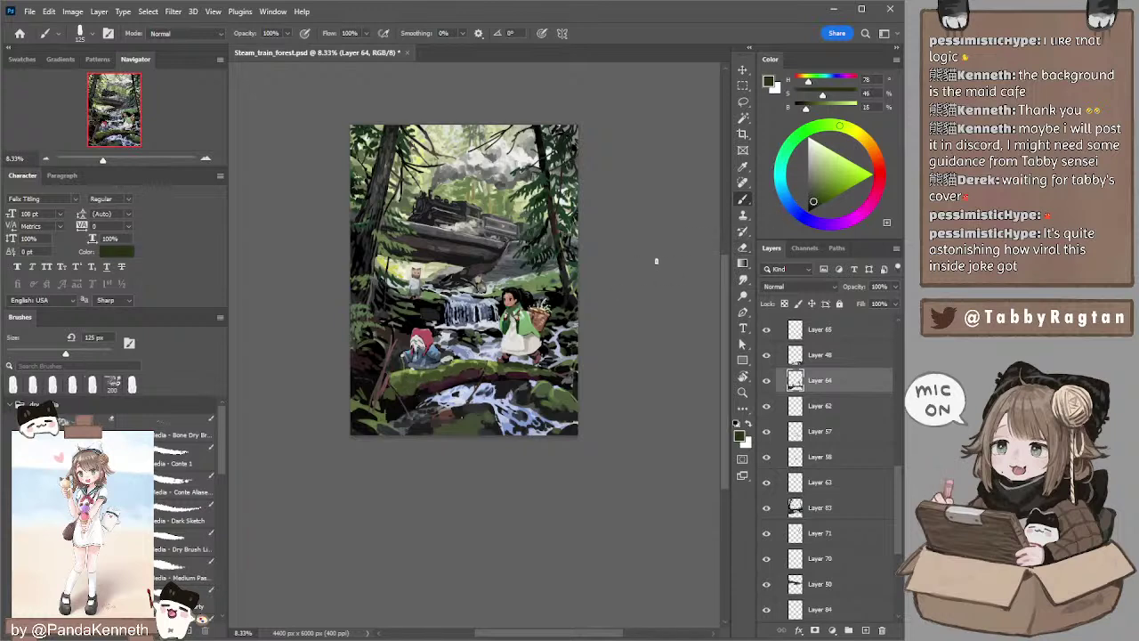
key("[")
key("[")
left_click_drag(414, 383, 432, 387)
key("]")
key("]")
left_click(398, 374, "alt")
key("bracketleft")
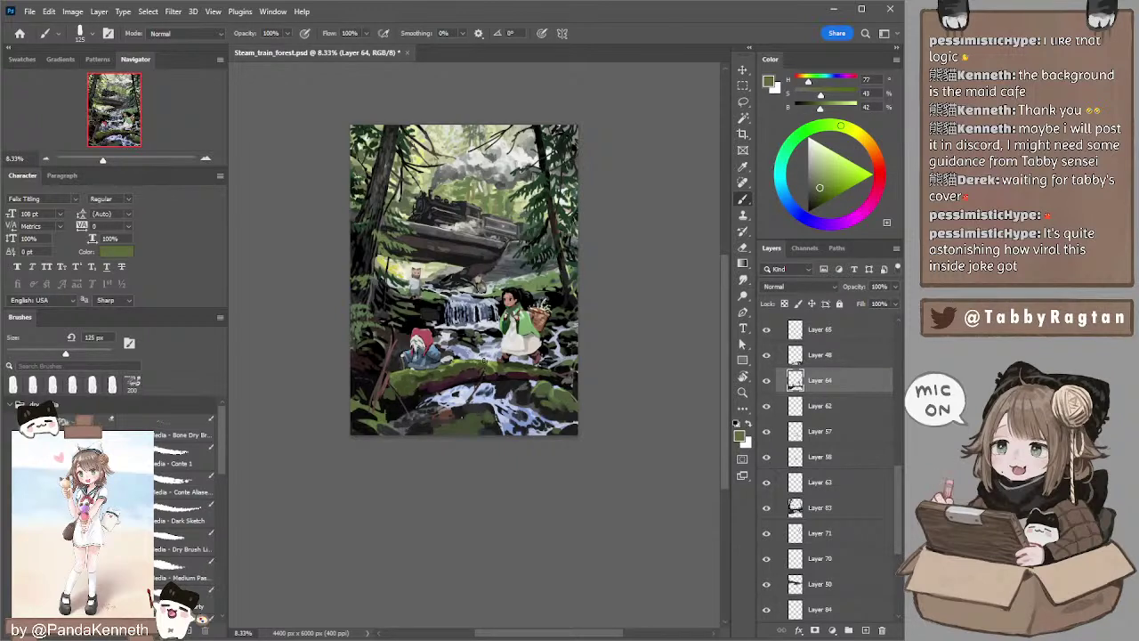
- Switch to Layer 48 and sample the pale blue-white of the lower stream with a 100 px brush to touch up the water
key("e")
key("alt+bracketright")
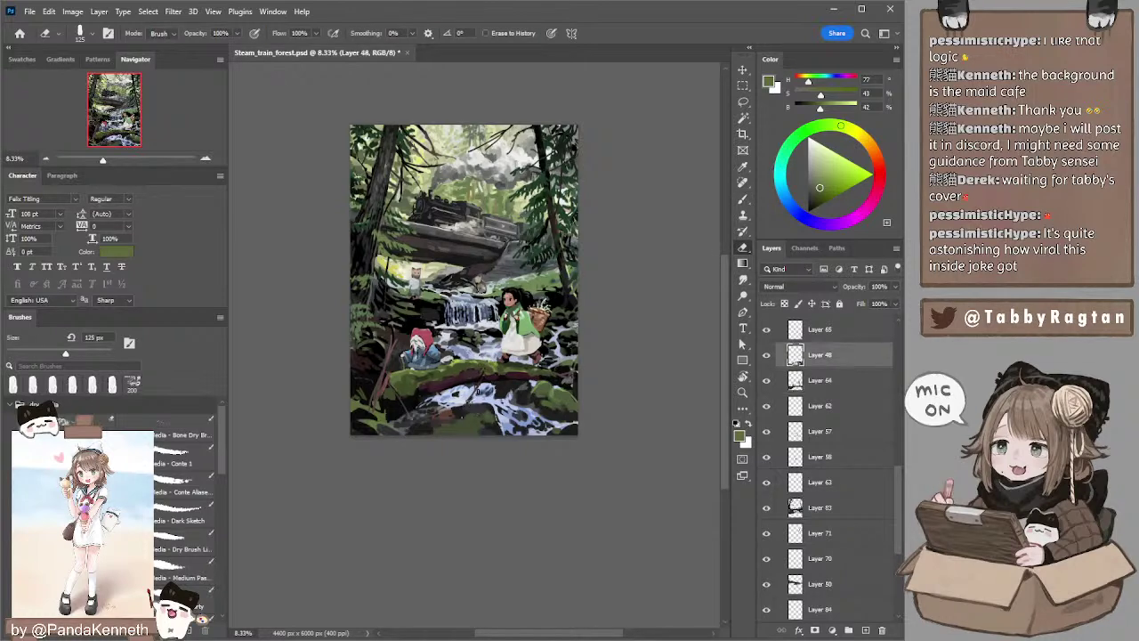
key("b")
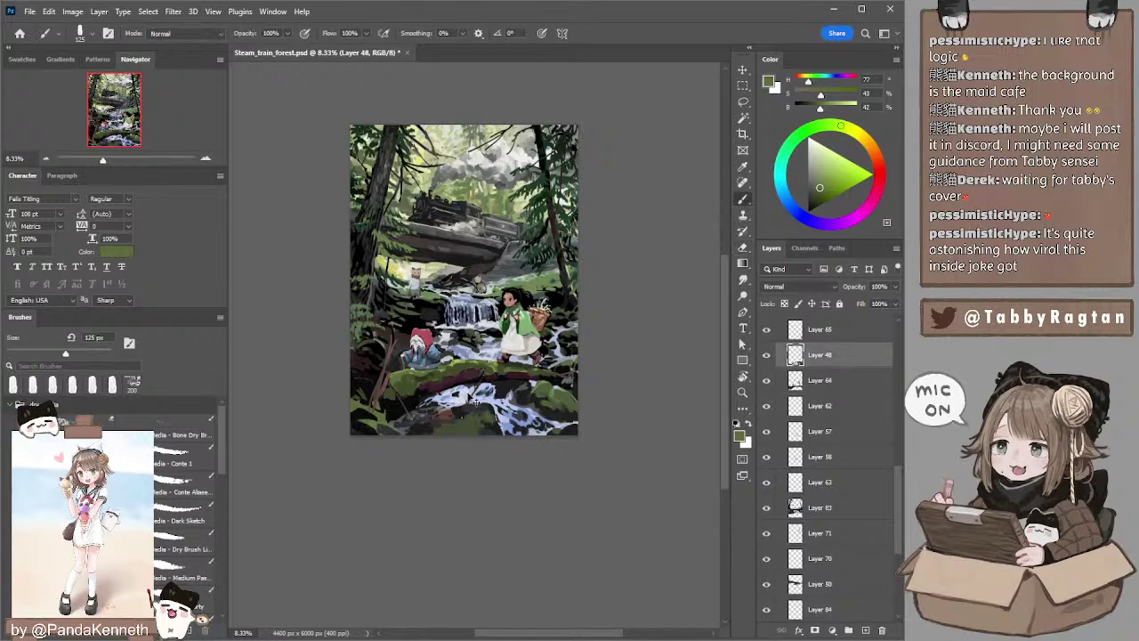
left_click(473, 390, "alt")
key("bracketleft")
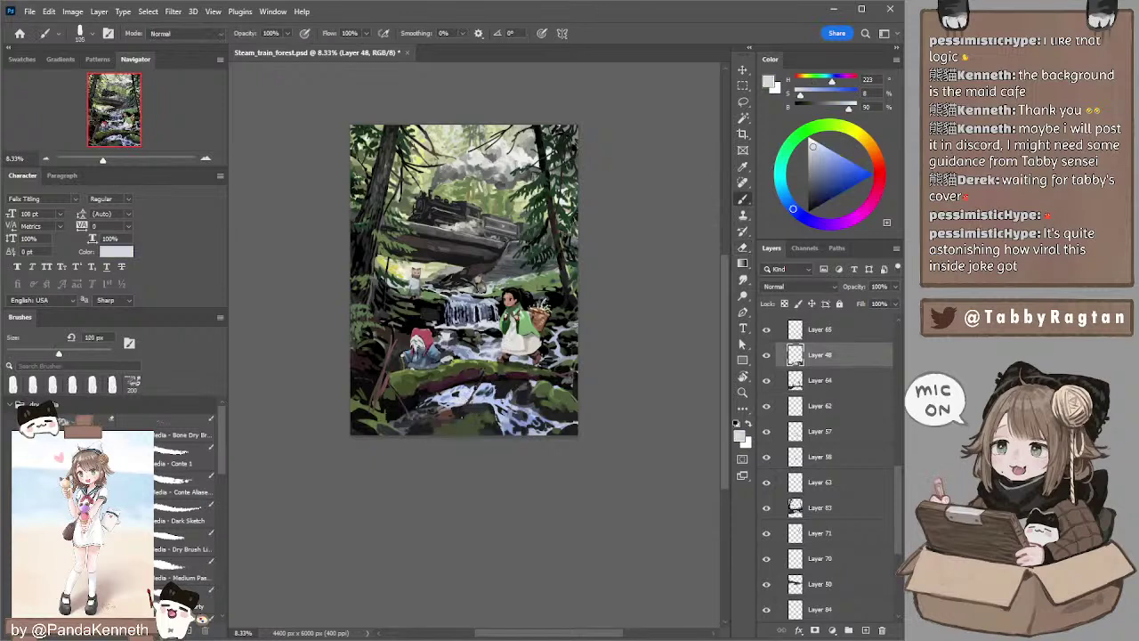
left_click(474, 389, "alt")
- Touch up the left bank on Layers 64 and 83 with sampled near-black and muted green, comparing Layer 83 hidden and shown
left_click(379, 383, "ctrl")
left_click(377, 374, "alt")
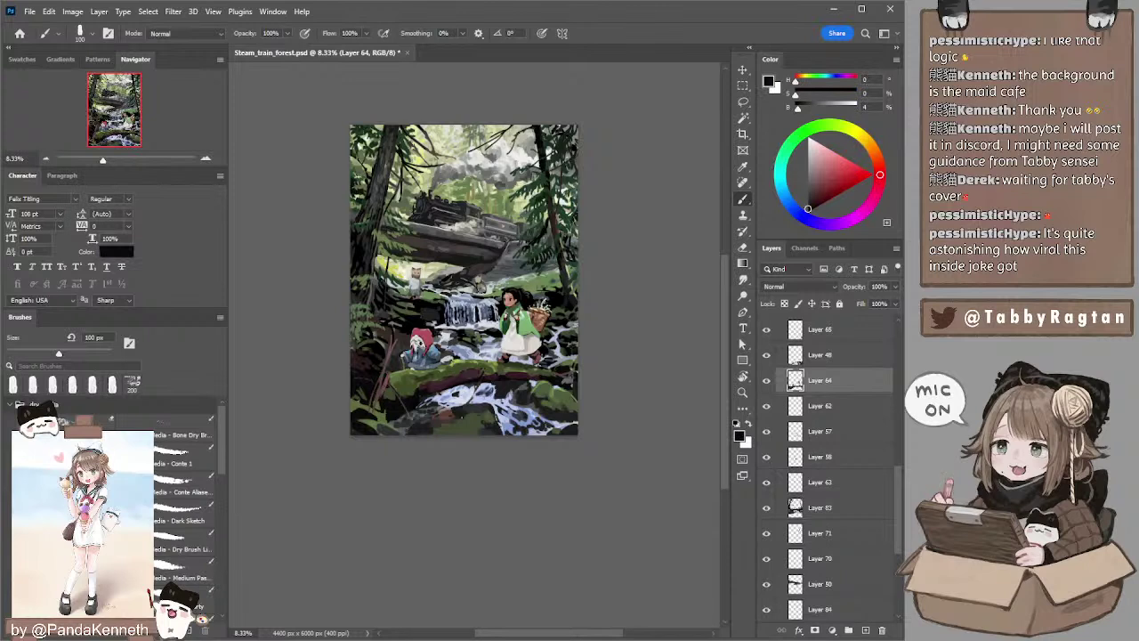
left_click(363, 330, "ctrl")
left_click(360, 328, "alt")
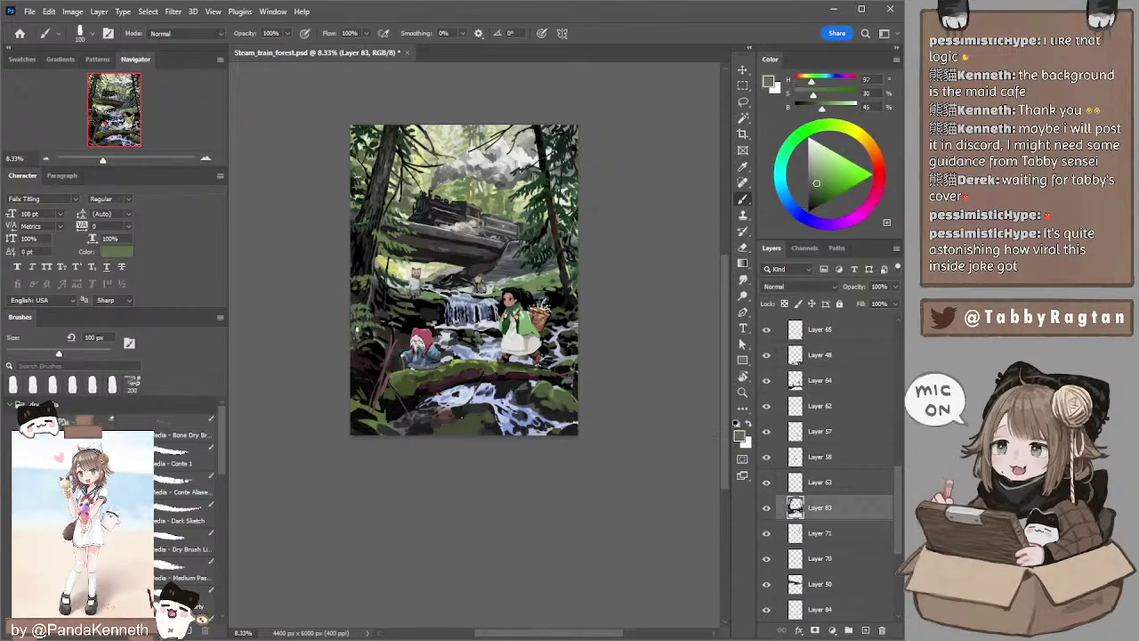
key("bracketright")
key("bracketleft")
key("bracketleft")
left_click(766, 508)
left_click(766, 509)
left_click(767, 508)
left_click(767, 508)
- Merge the clipped Layers 69, 67 and 68 in Group 2 with the base layer directly beneath them
left_click(578, 199, "ctrl")
key("bracketright")
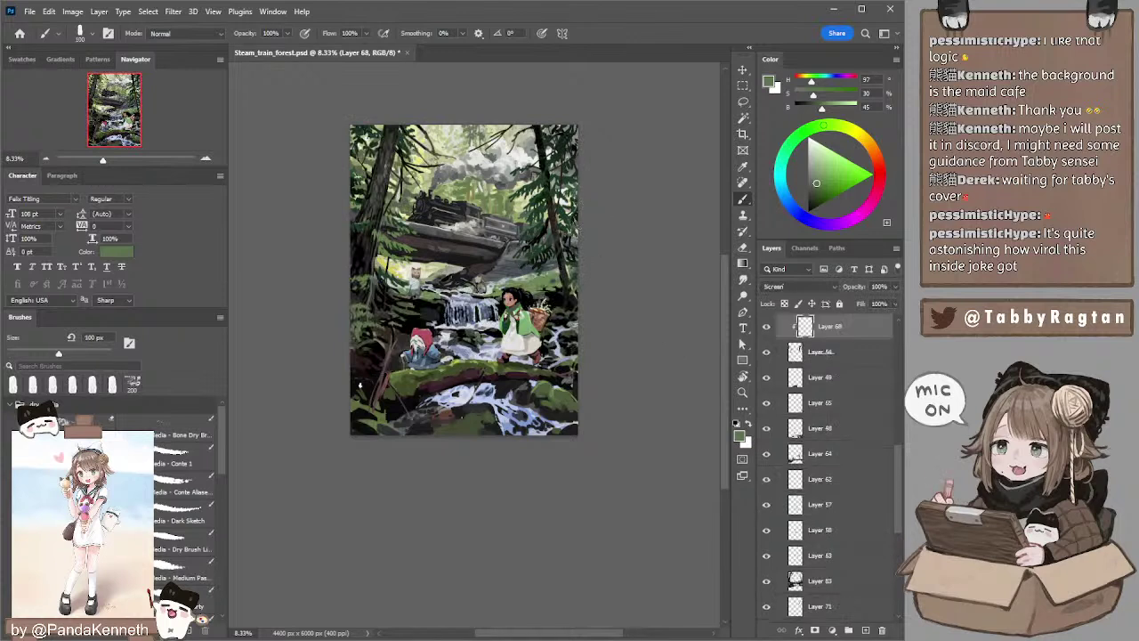
key("bracketleft")
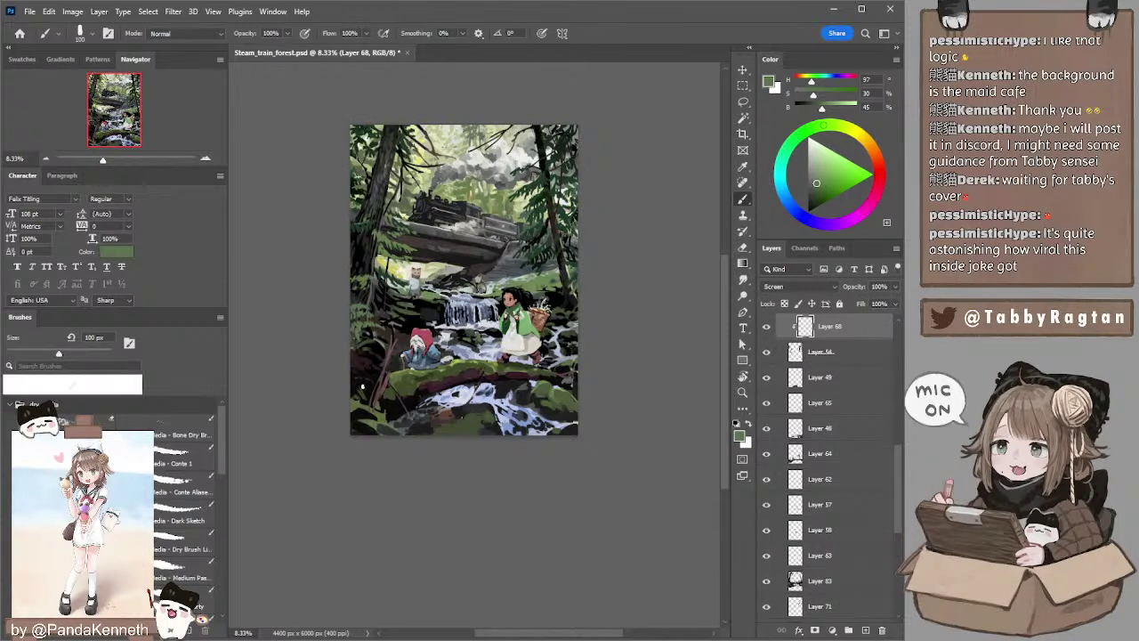
left_click(824, 351)
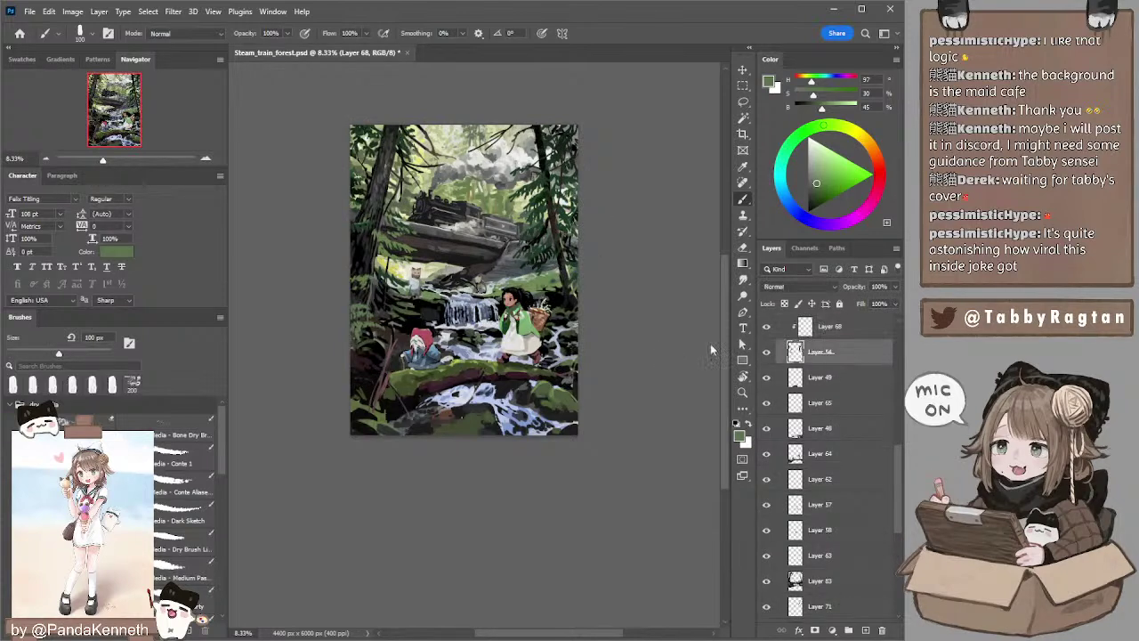
left_click(820, 326, "shift")
key("bracketright")
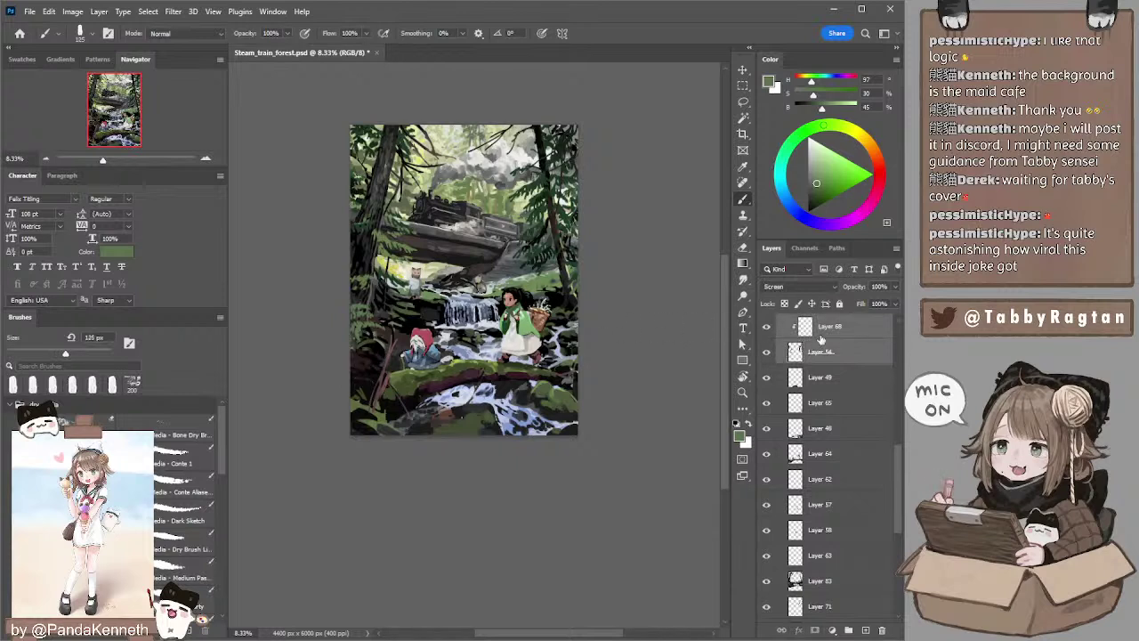
scroll(897, 420, "up", 3)
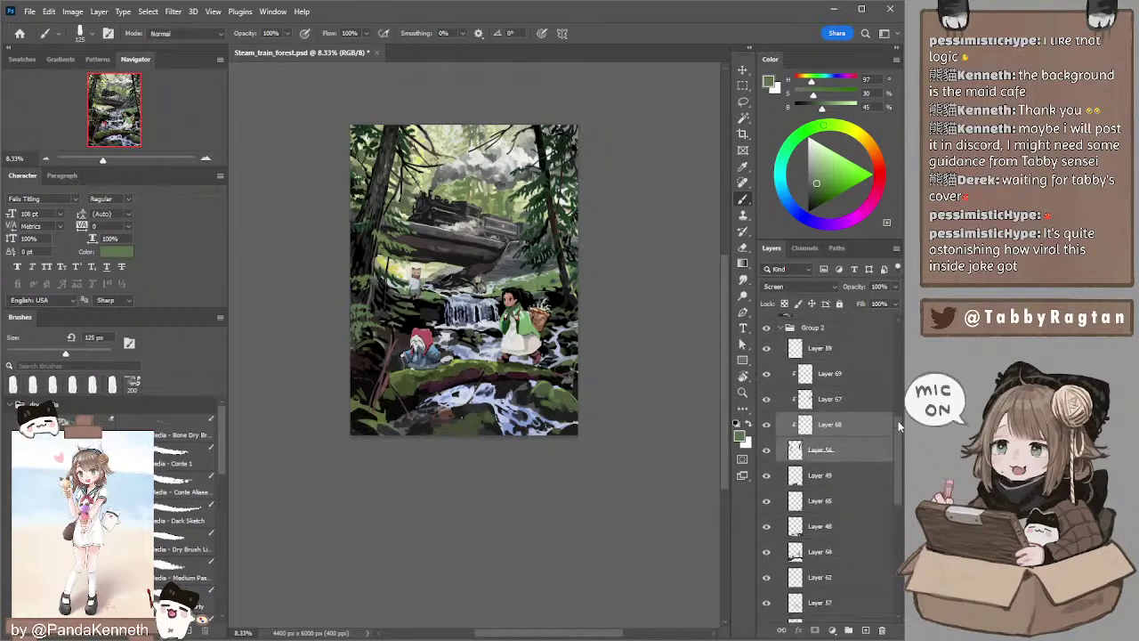
left_click(783, 377)
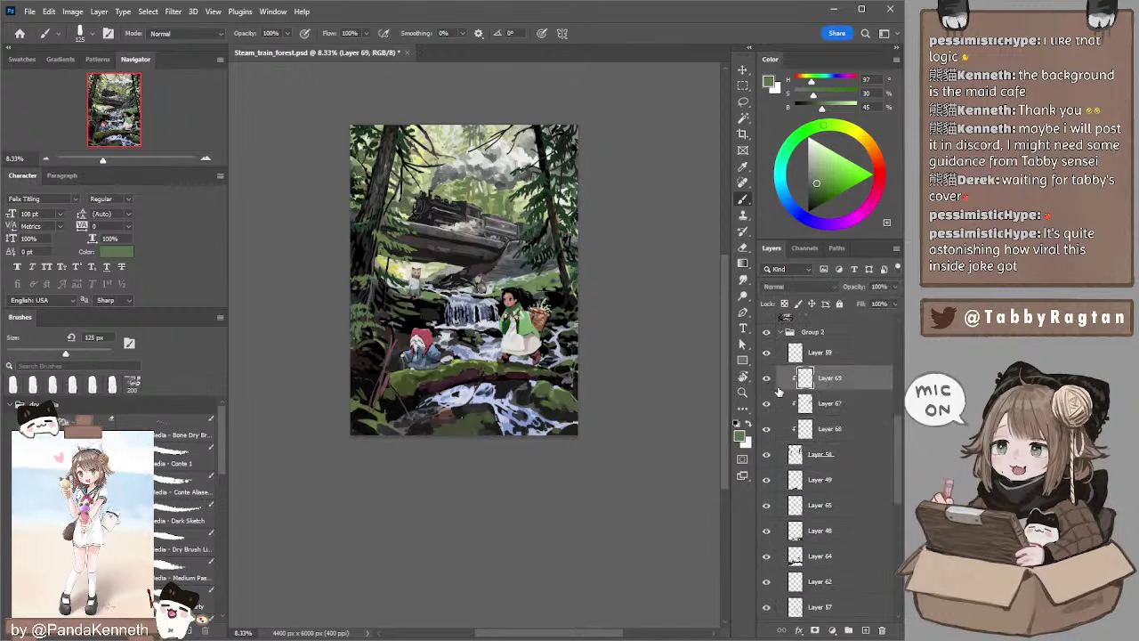
left_click(819, 454, "shift")
key("ctrl+e")
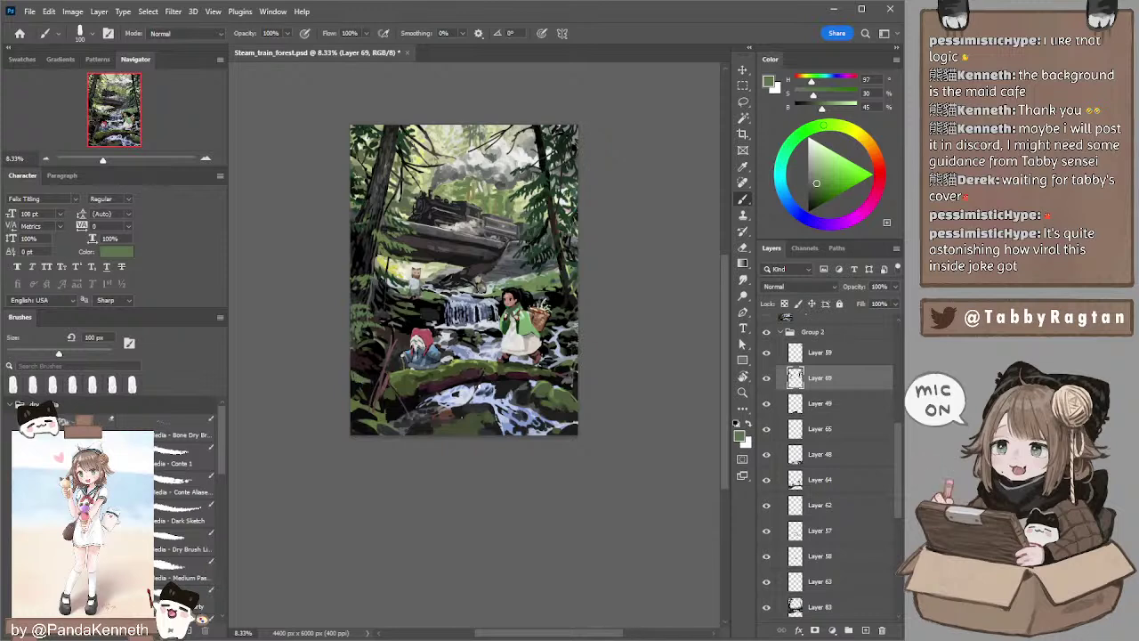
- Touch up the mossy log near the girl's feet on Layer 64 with sampled near-black (H 0, S 20, B 4) and a 60 px brush
left_click(481, 384, "ctrl")
left_click(483, 372, "alt")
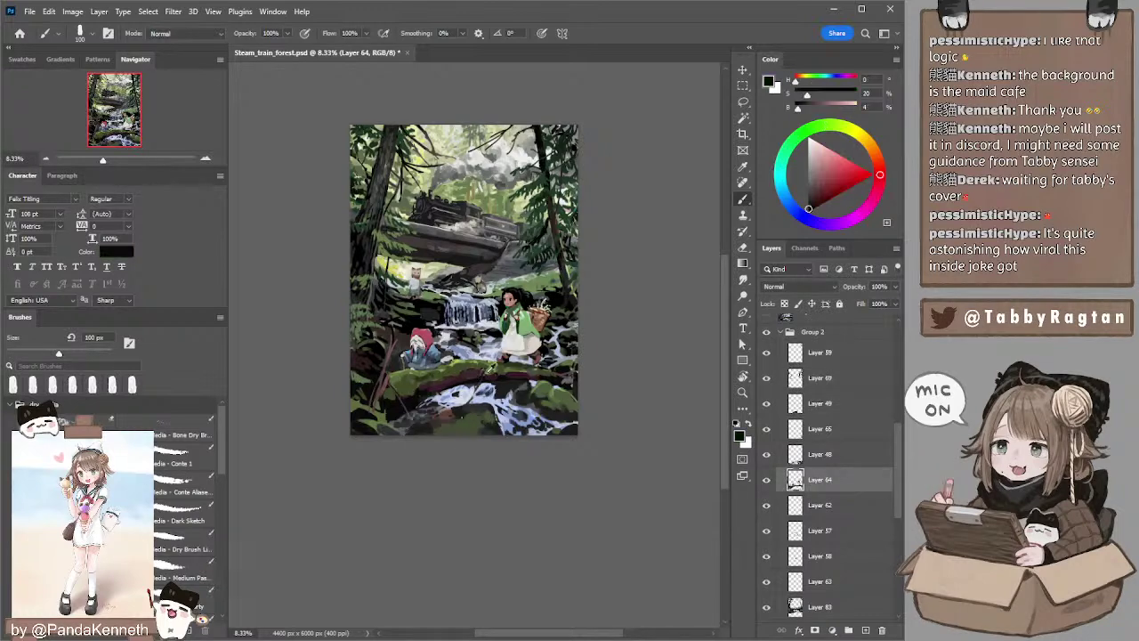
key("bracketleft")
left_click_drag(485, 358, 476, 372)
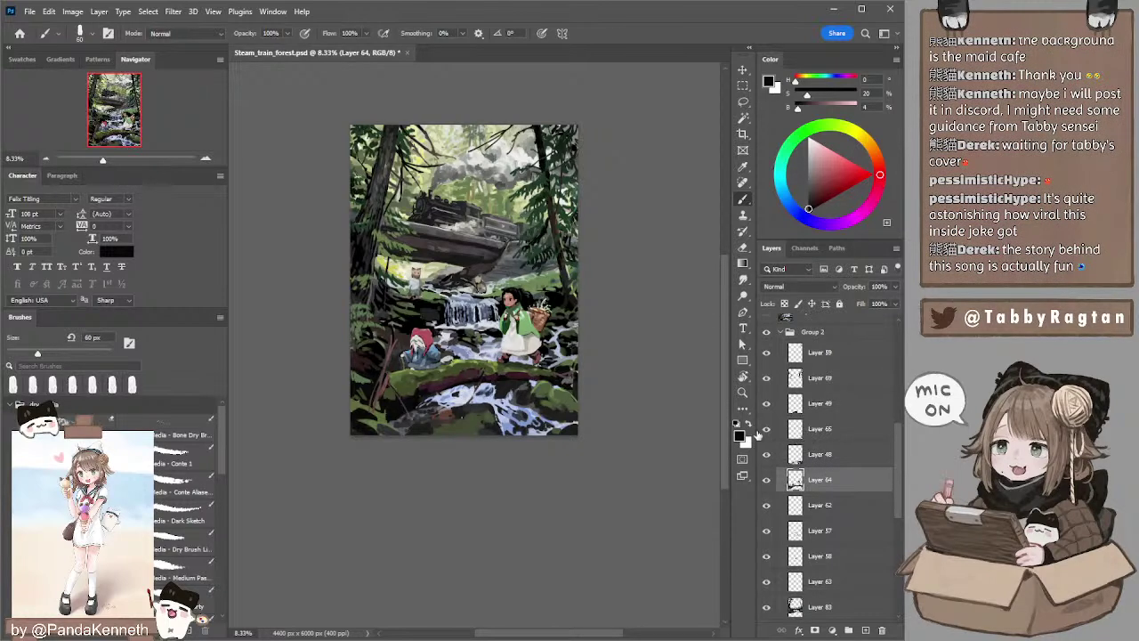
- Touch up the girl's cloak on Layer 64 with a 90 px brush and sampled greens, ending with pale green (H 97, S 28, B 77)
key("l")
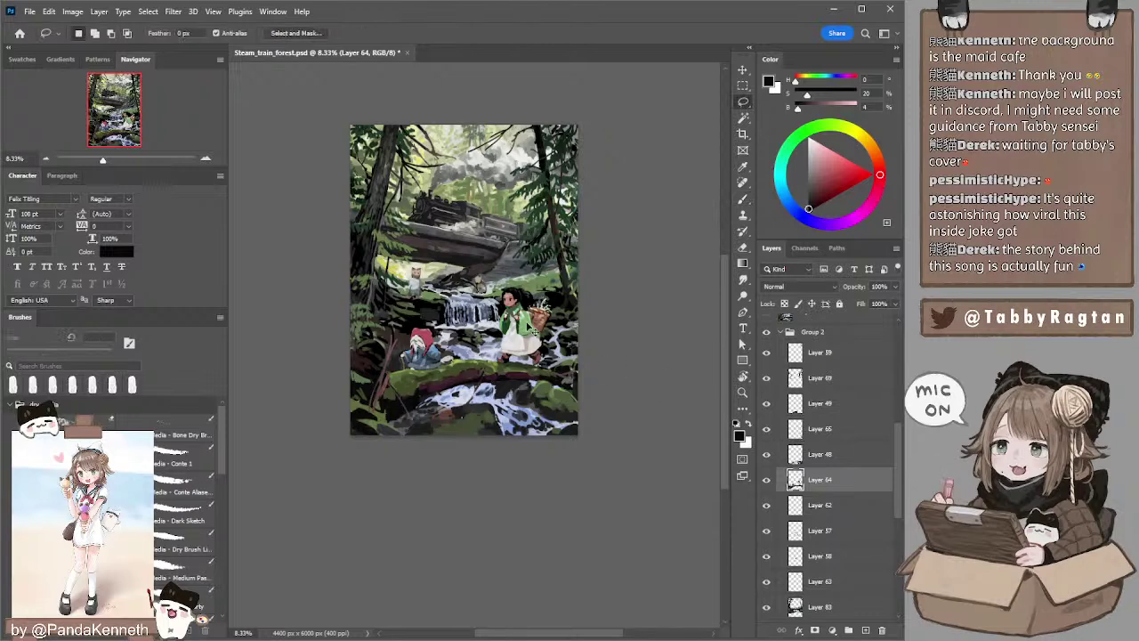
left_click(207, 159)
left_click_drag(494, 189, 449, 206)
key("b")
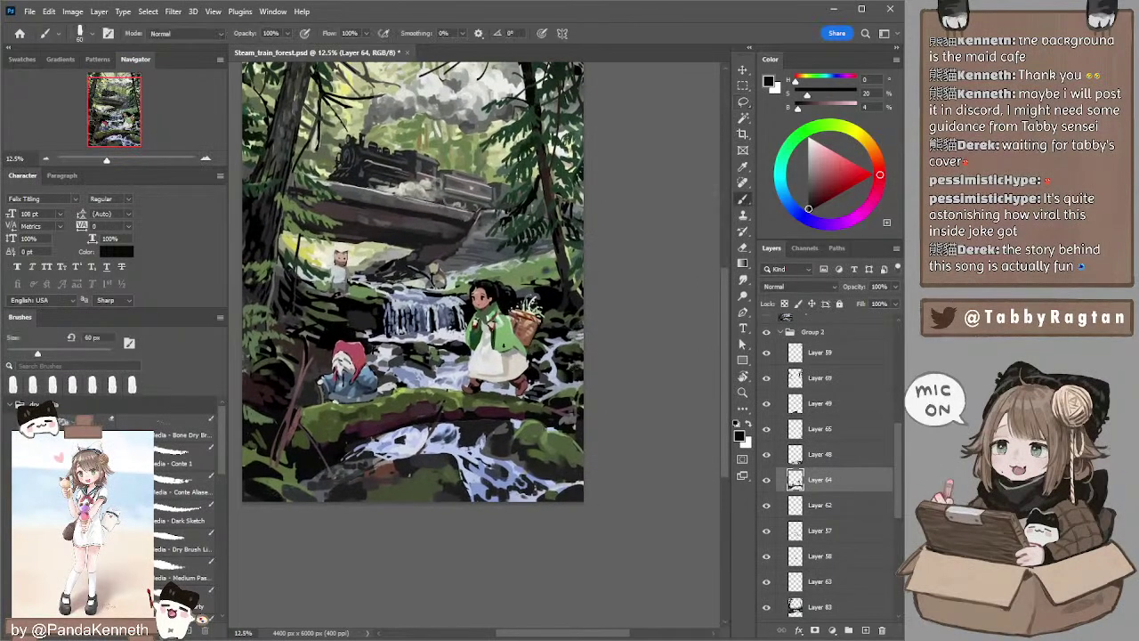
left_click(510, 336, "alt")
left_click_drag(499, 317, 500, 320)
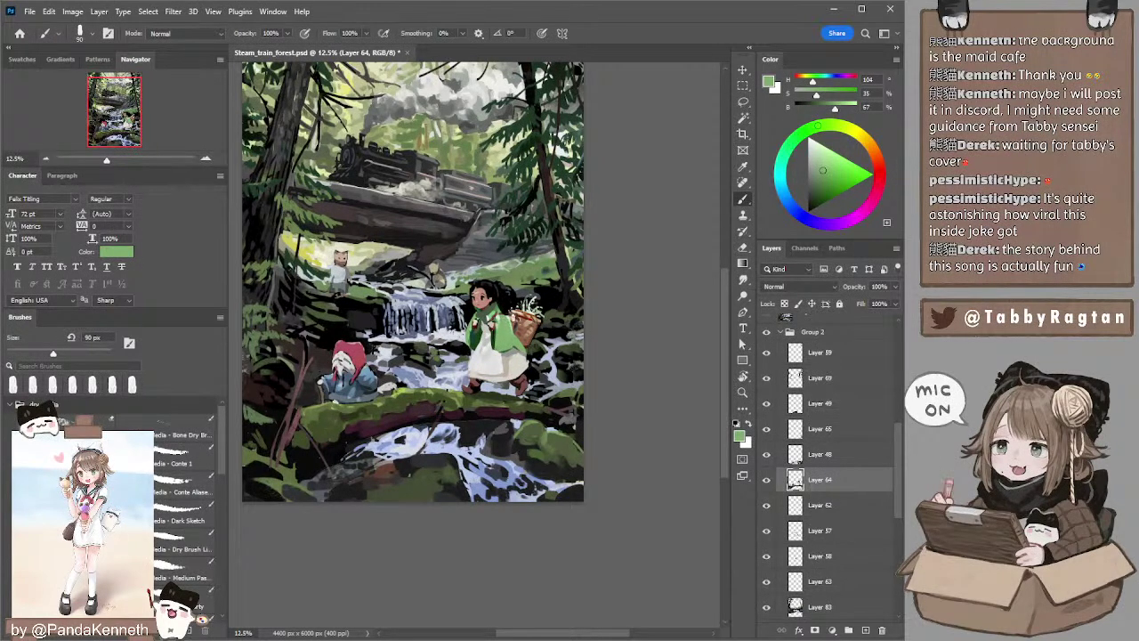
left_click(509, 321, "alt")
left_click(500, 324, "alt")
left_click(500, 325, "alt")
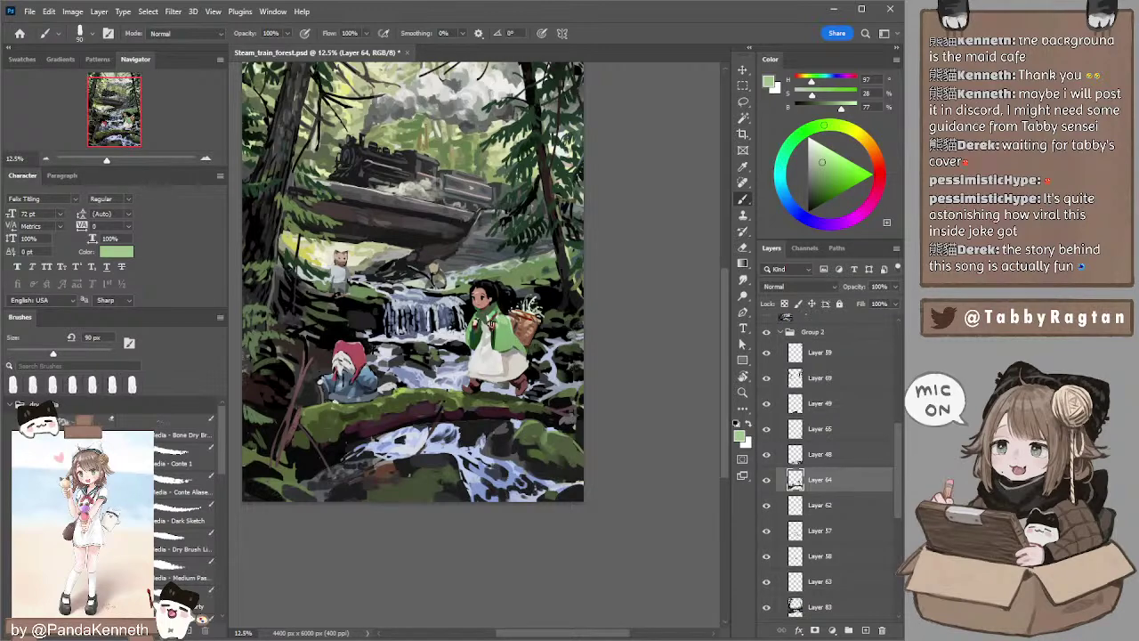
- Refine the girl's cloak with a 60 px brush and mid green (H 106, S 35, B 68), and lasso around her shoulders
key("bracketright")
key("bracketleft")
key("bracketleft")
left_click(481, 317, "alt")
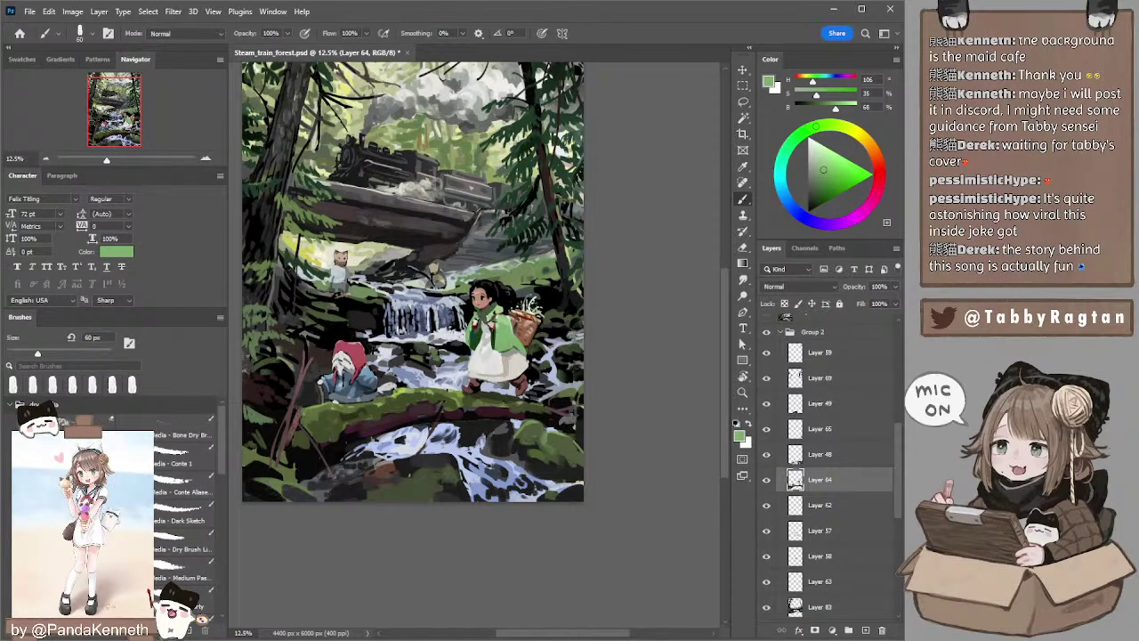
key("l")
mouse_move(481, 311)
left_mouse_down()
mouse_move(465, 290)
mouse_move(532, 294)
mouse_move(523, 311)
mouse_move(502, 315)
mouse_move(534, 326)
mouse_move(525, 302)
left_mouse_up()
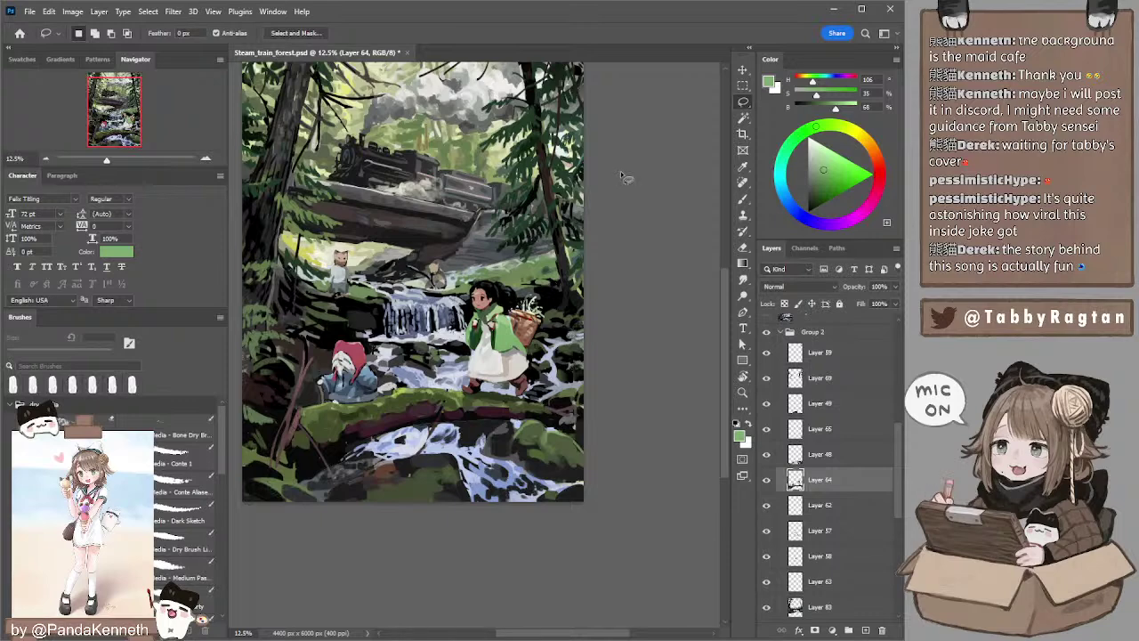
key("b")
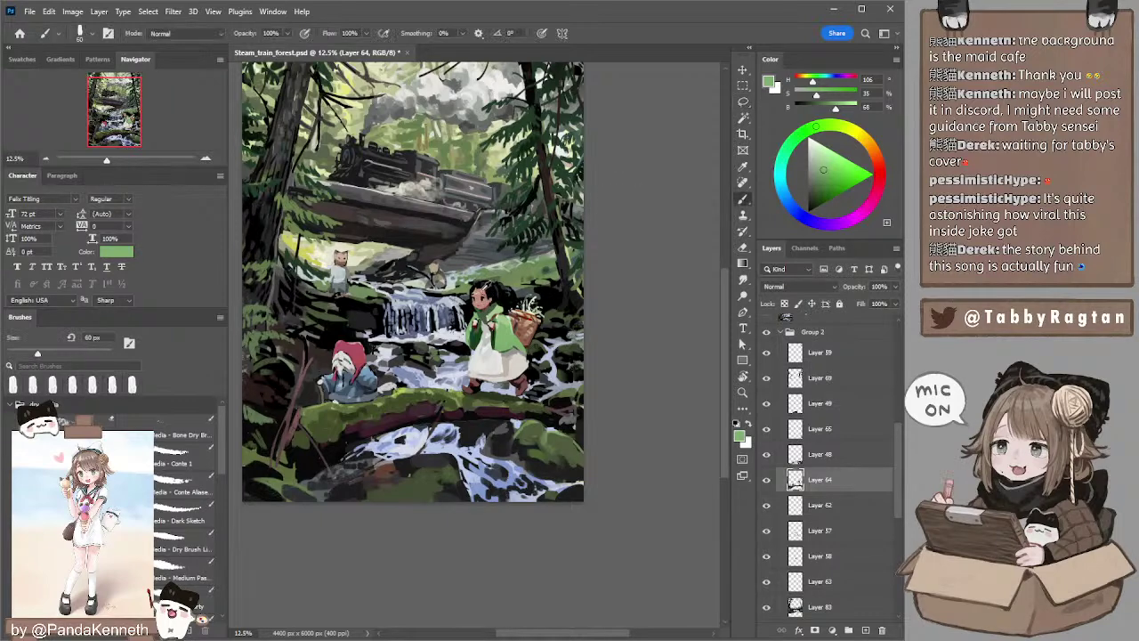
- Touch up the girl's face on Layer 64 with sampled skin tones (H 15, S 36, B 68 and H 16, S 36, B 76)
left_click(478, 295, "alt")
key("l")
key("b")
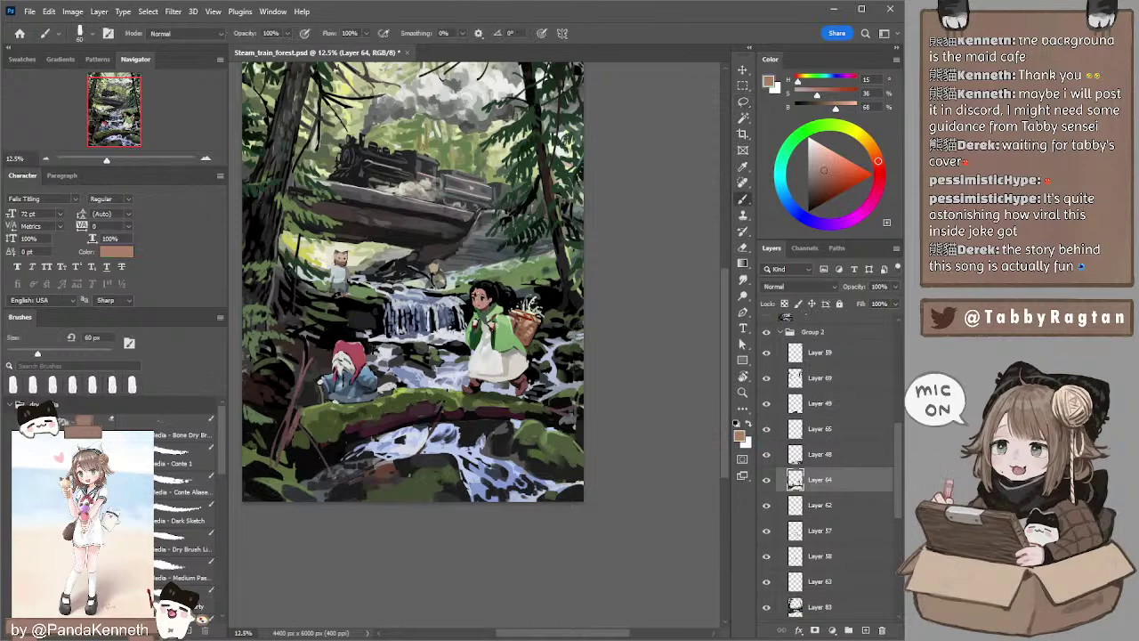
left_click(479, 294, "alt")
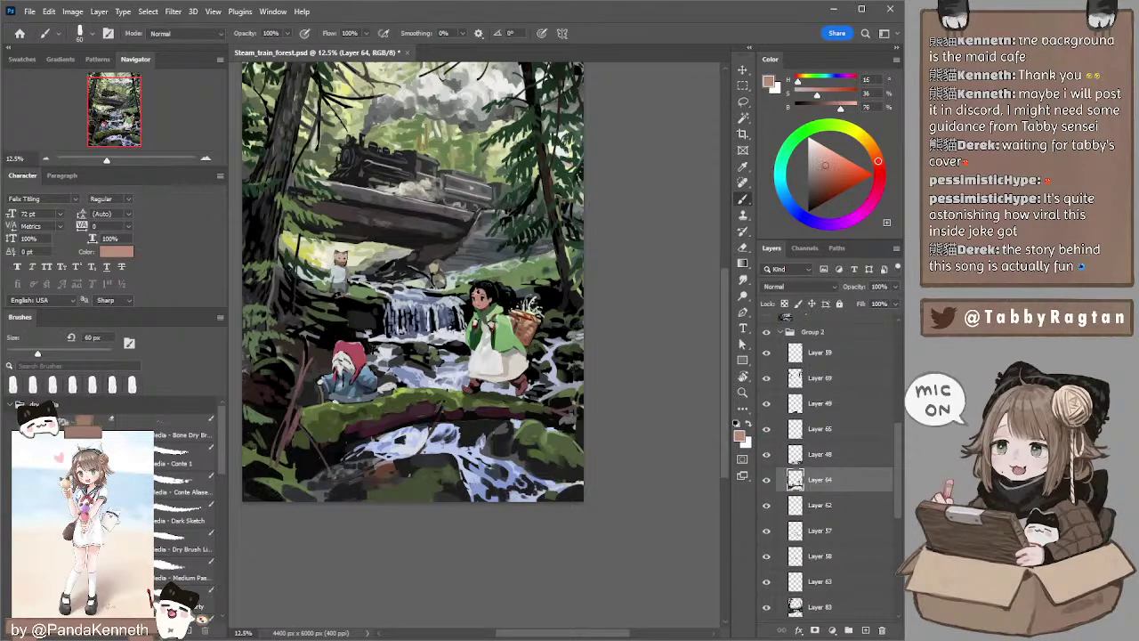
key("bracketright")
left_click_drag(590, 232, 620, 234)
- Touch up the grassy bank behind the girl on Layer 83 with sampled muted green (H 99, S 37, B 47), using a 100 px and then 60 px brush
left_click(520, 284, "ctrl")
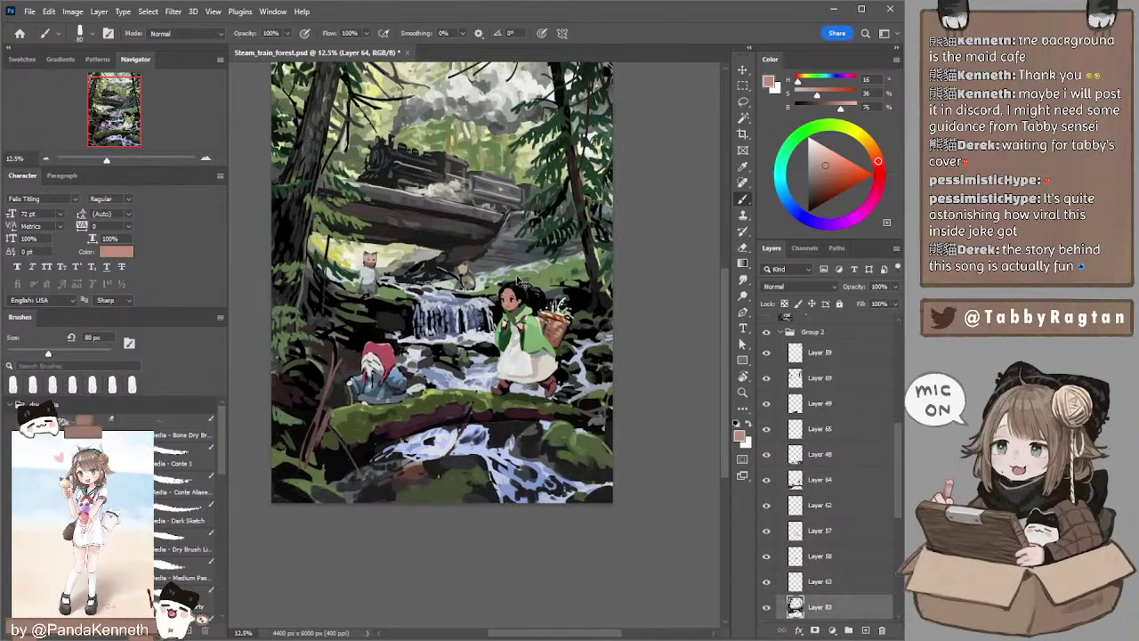
left_click(504, 285, "alt")
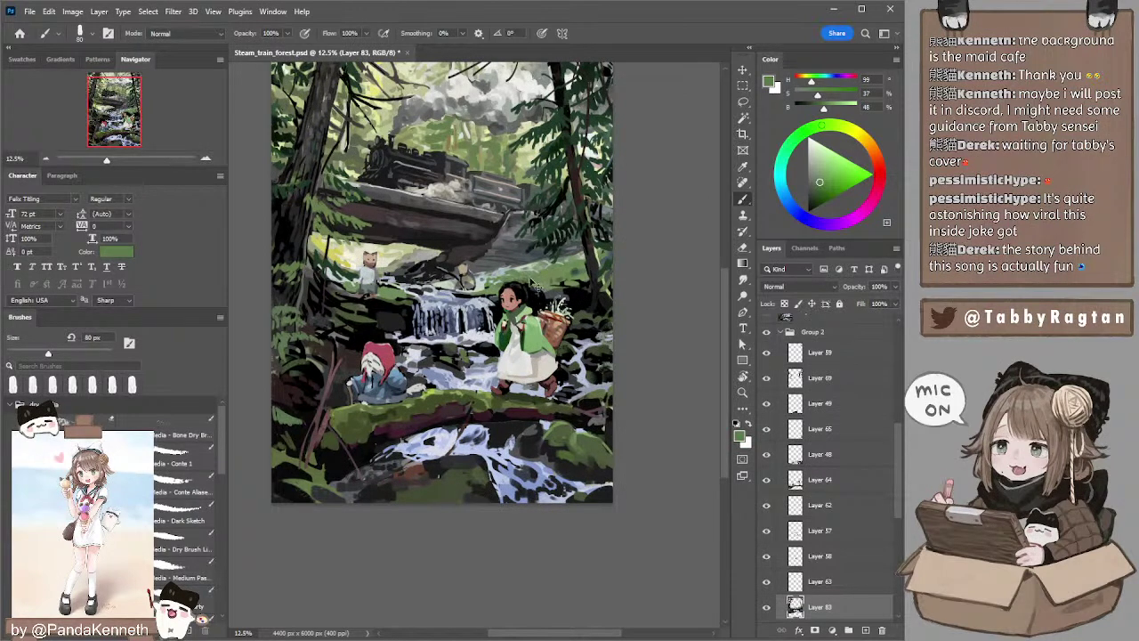
key("bracketright")
key("bracketright")
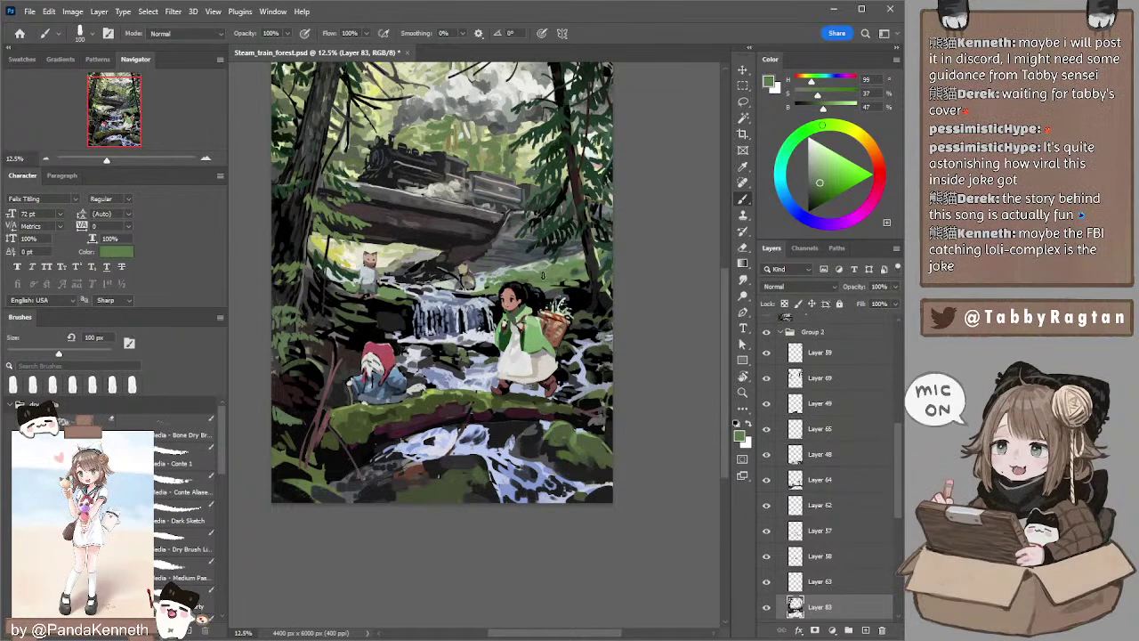
key("bracketleft")
key("bracketleft")
key("bracketleft")
key("bracketleft")
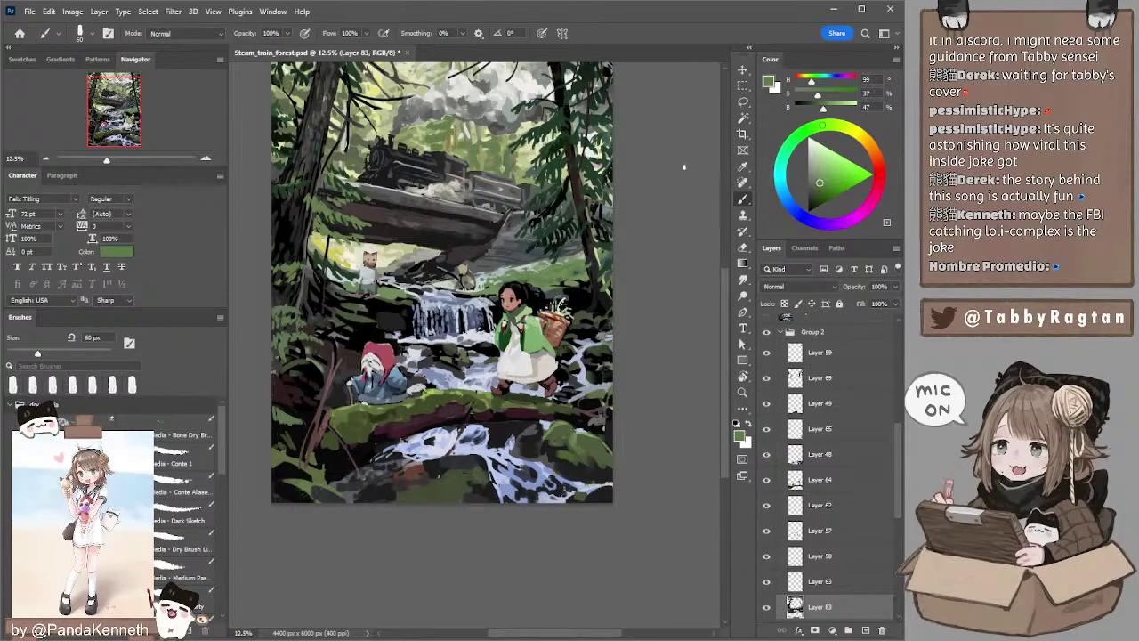
- Touch up the steam beside the train's wheels on Layers 84 and 50 with sampled light grey (H 0, S 1, B 75), reducing the brush to 35 px
left_click_drag(630, 162, 653, 193)
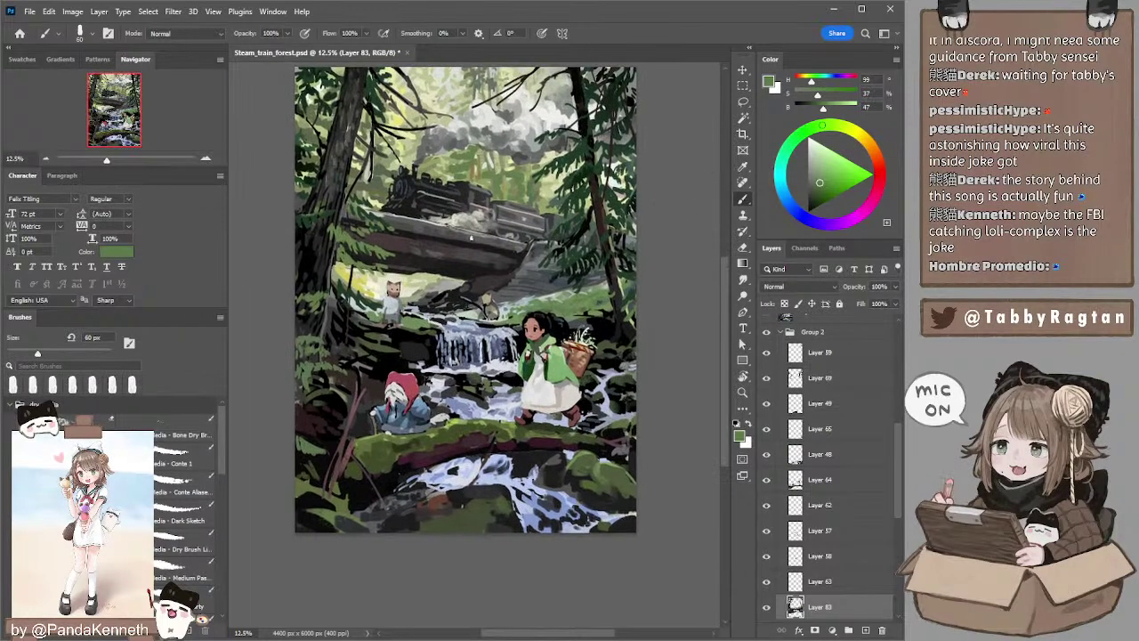
left_click(448, 229, "ctrl")
left_click(441, 217, "alt")
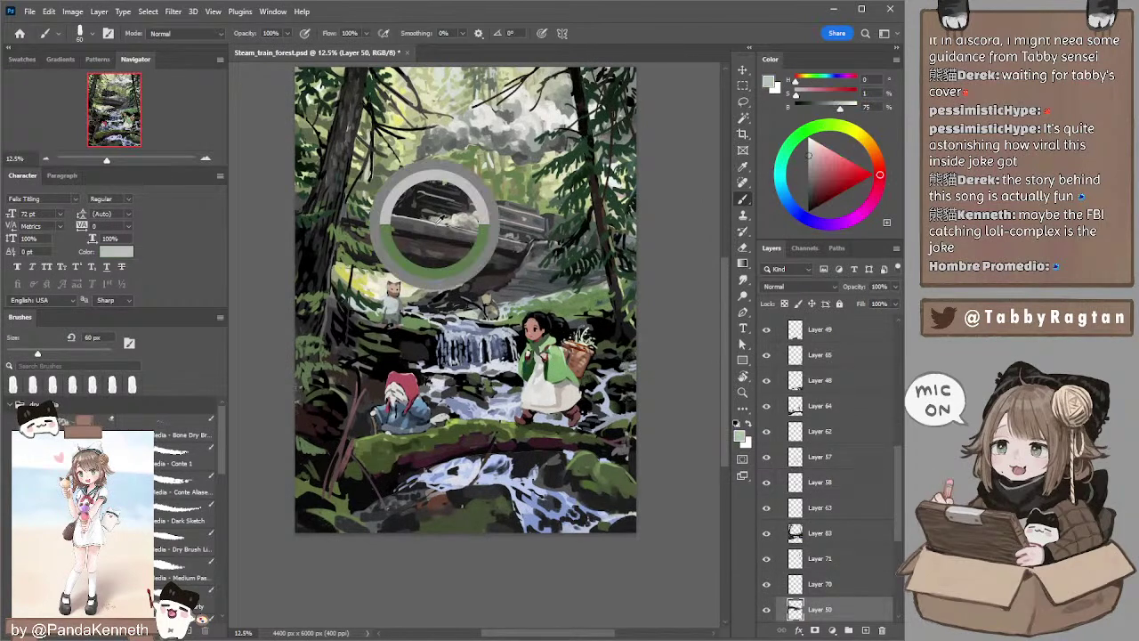
left_click(452, 223, "ctrl")
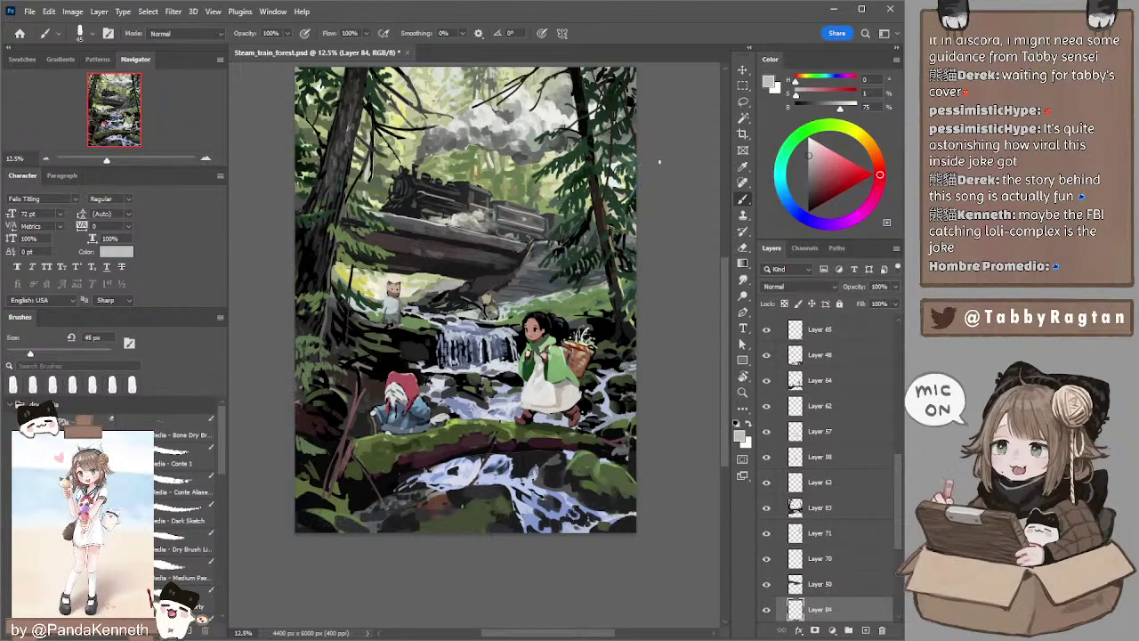
left_click_drag(664, 170, 641, 194)
key("alt+bracketright")
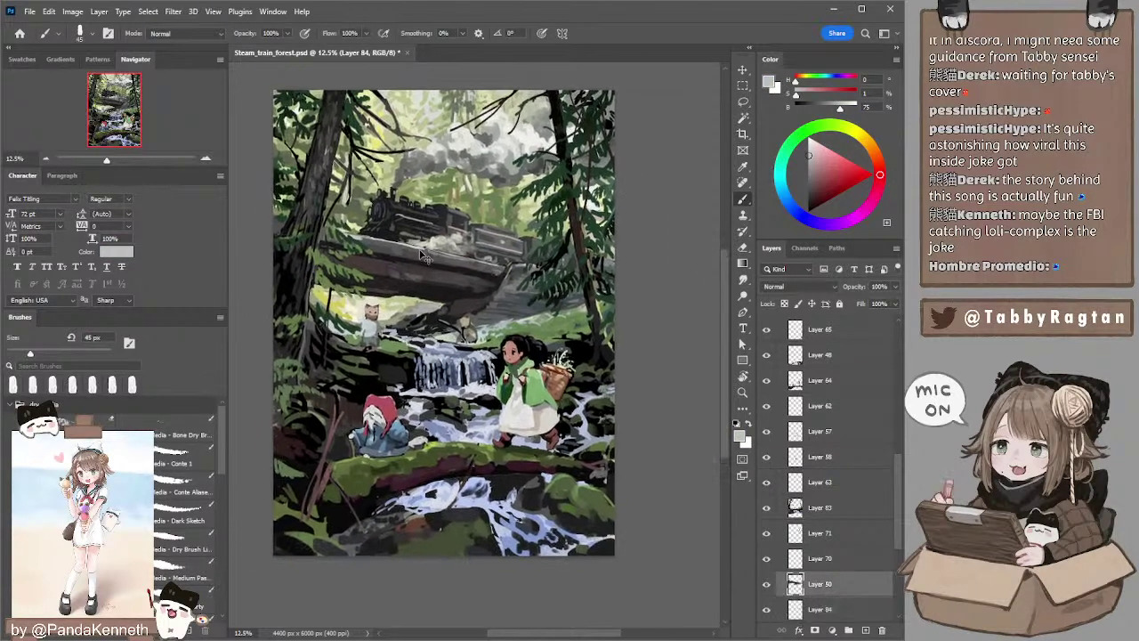
key("bracketleft")
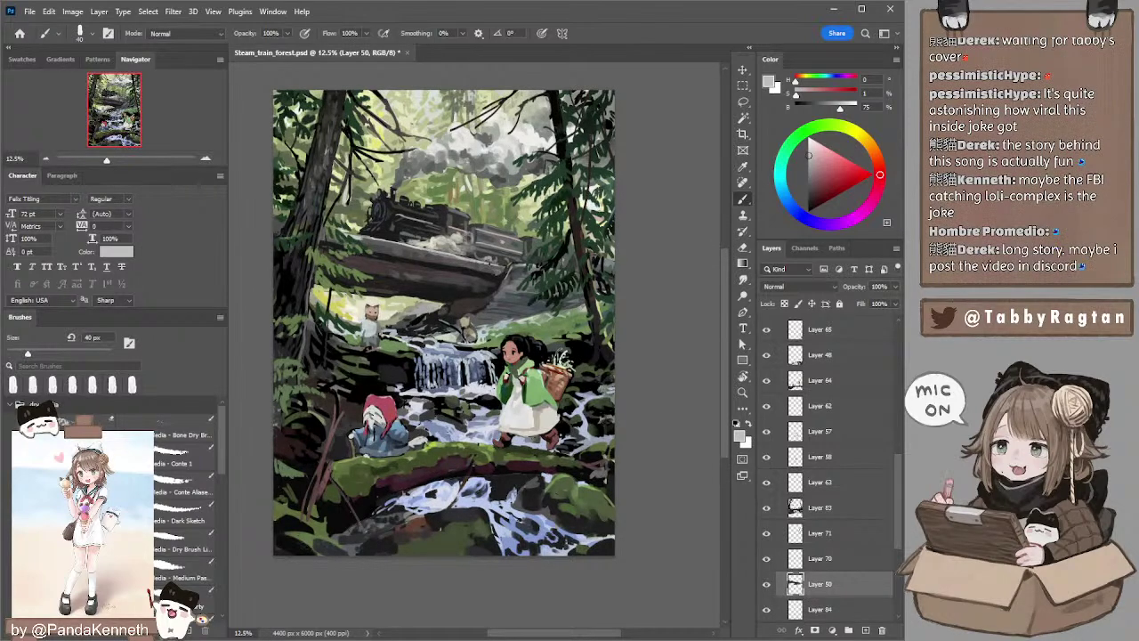
key("bracketleft")
left_click_drag(634, 189, 647, 176)
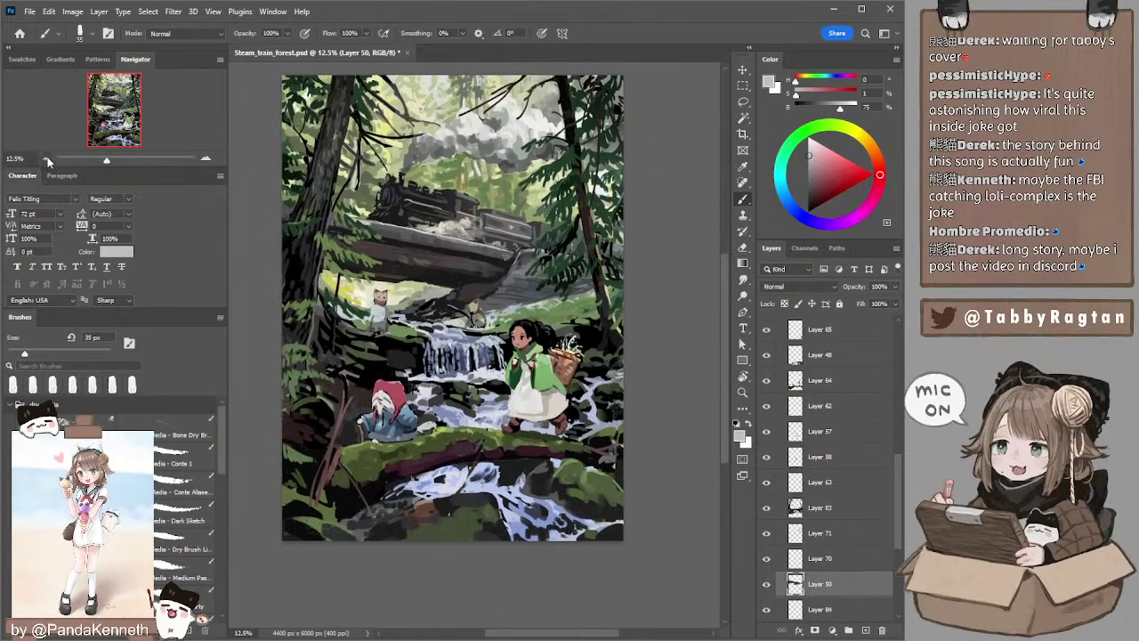
- Darken the small cat's face on Layer 83 with a 20 px brush in dark brown (H 20, S 33, B 40)
left_click(46, 160)
left_click(206, 158)
left_click(206, 158)
left_click(361, 291, "ctrl")
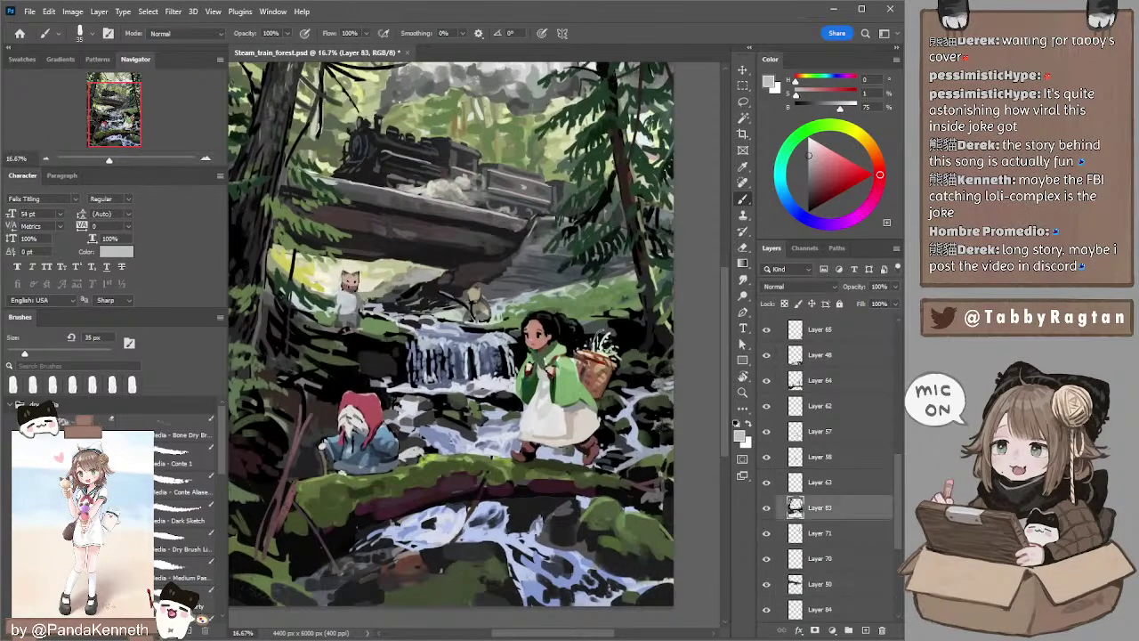
left_click(352, 283, "alt")
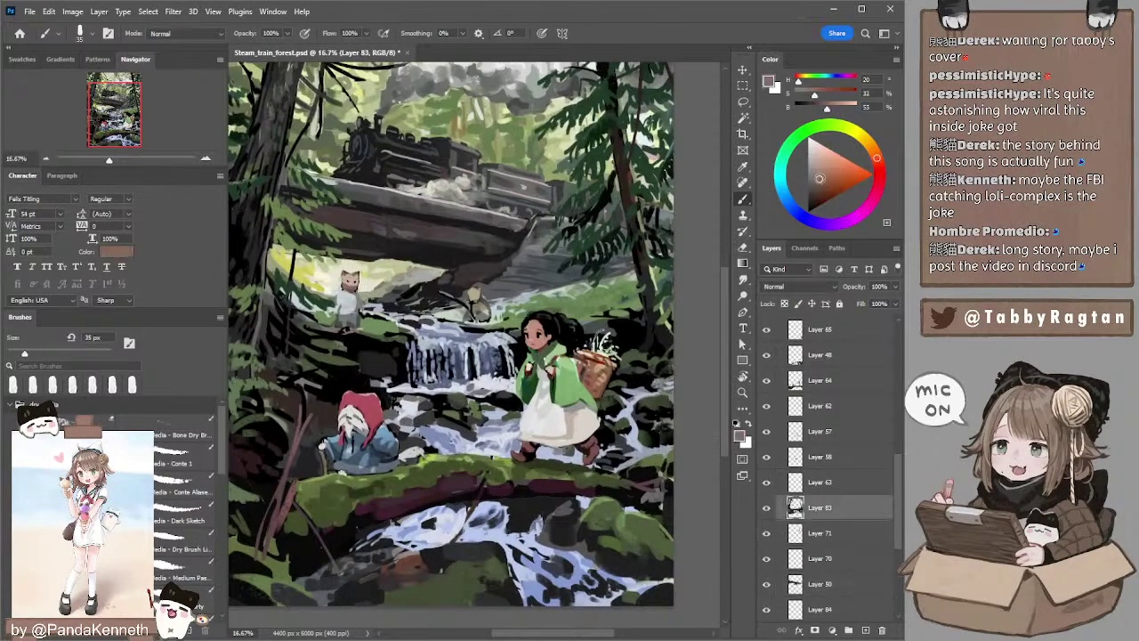
left_click(816, 186)
key("bracketleft")
key("bracketleft")
key("bracketleft")
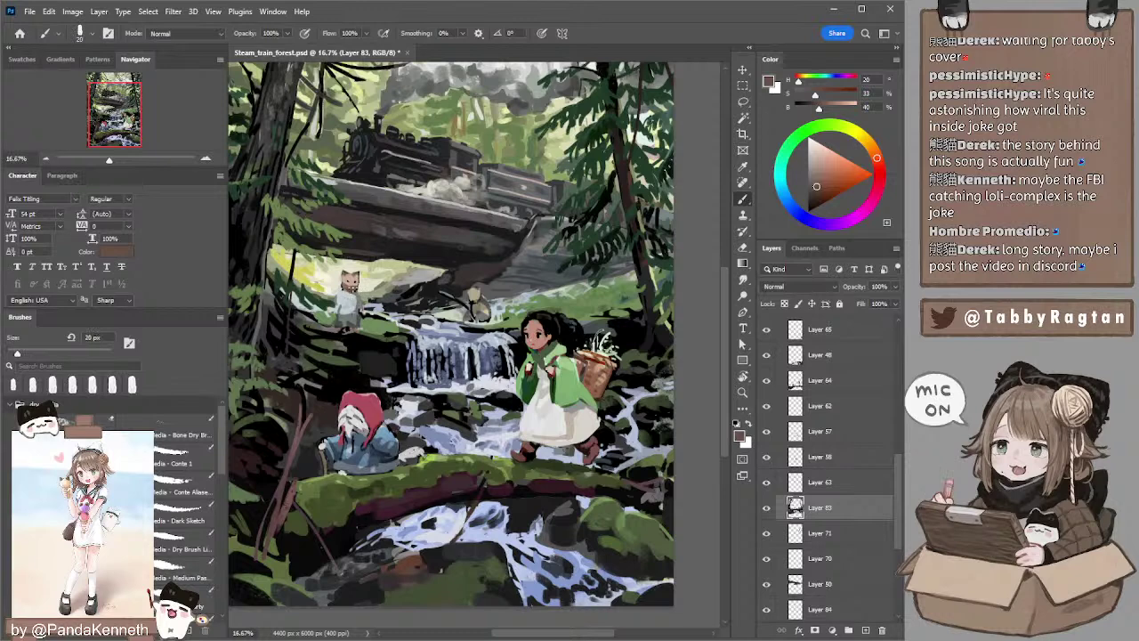
- Rework the cat's face with sampled near-black, dark grey (H 0, S 3, B 28) and sampled brown (H 20, S 32, B 53), using a 35 px brush
left_click(347, 281, "alt")
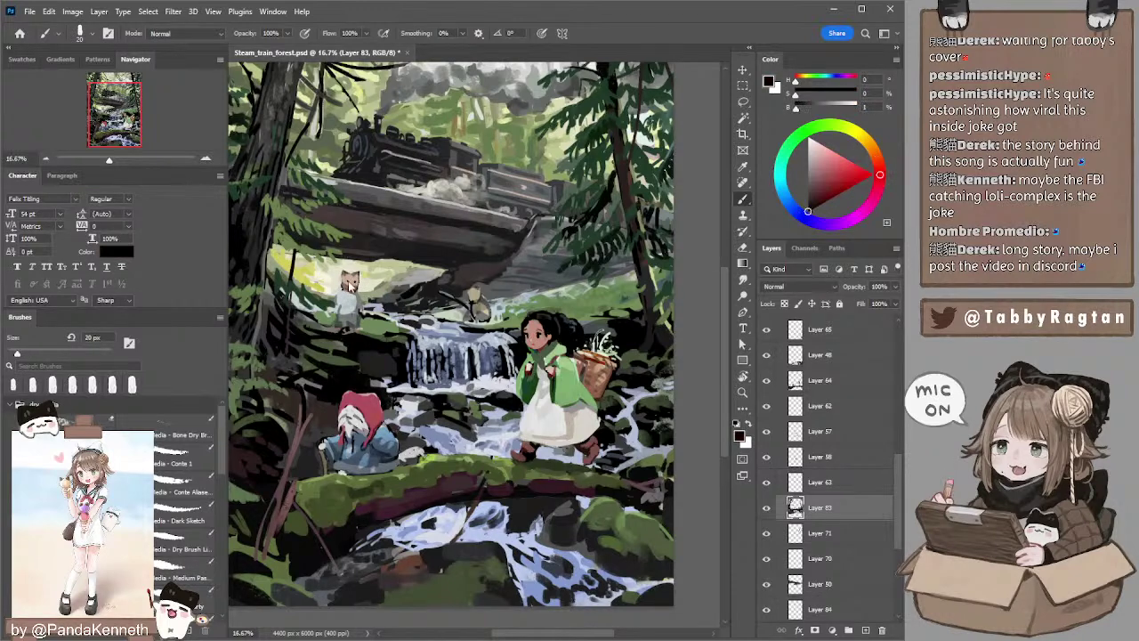
key("bracketright")
left_click(809, 191)
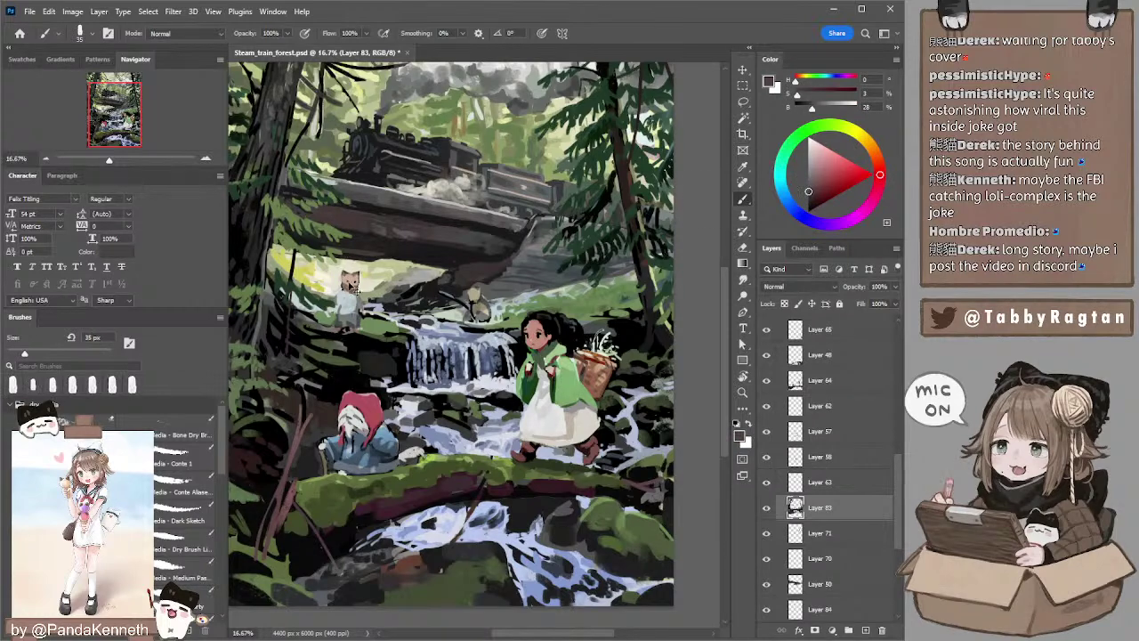
left_click(345, 274, "alt")
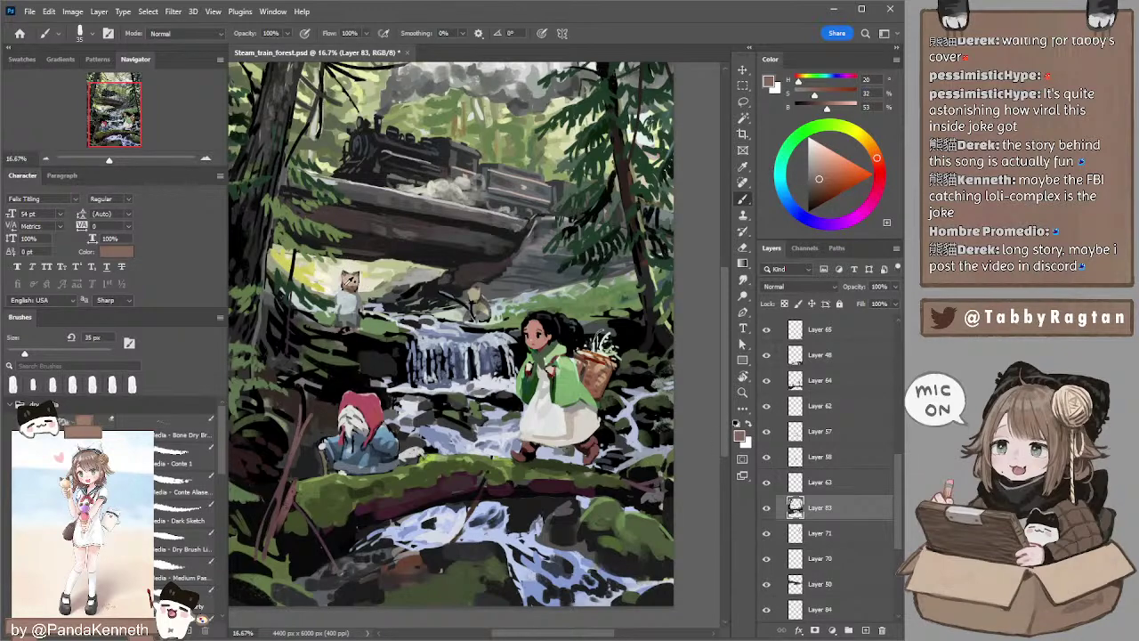
- Clean up the edges of the small cat on Layer 83 with a 60 px eraser
key("e")
key("bracketleft")
key("bracketleft")
key("bracketleft")
key("bracketleft")
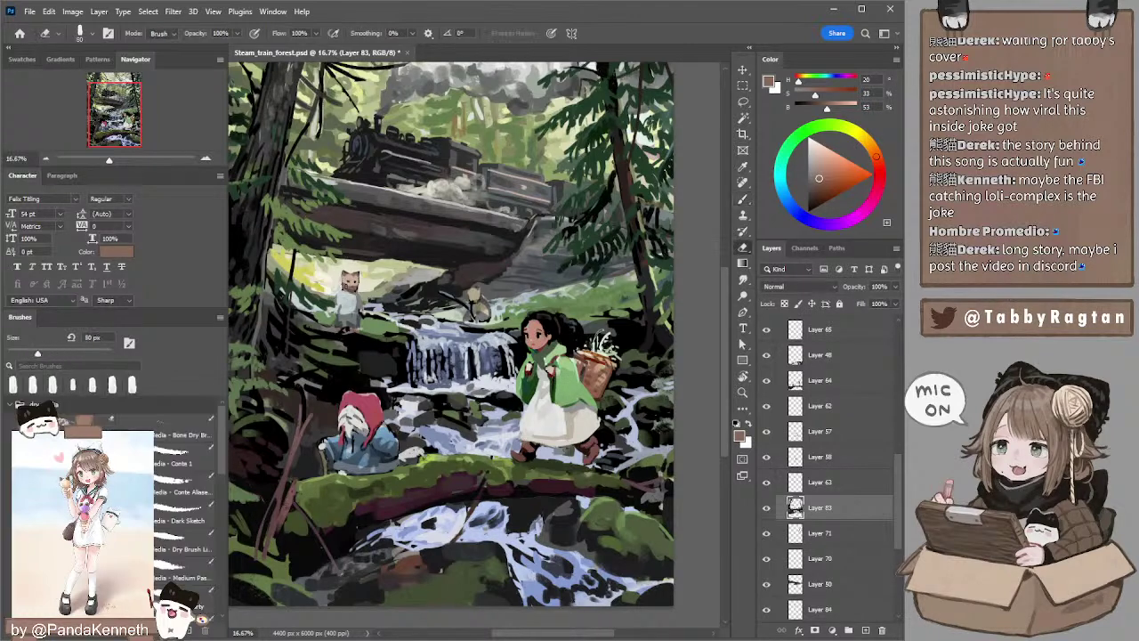
key("b")
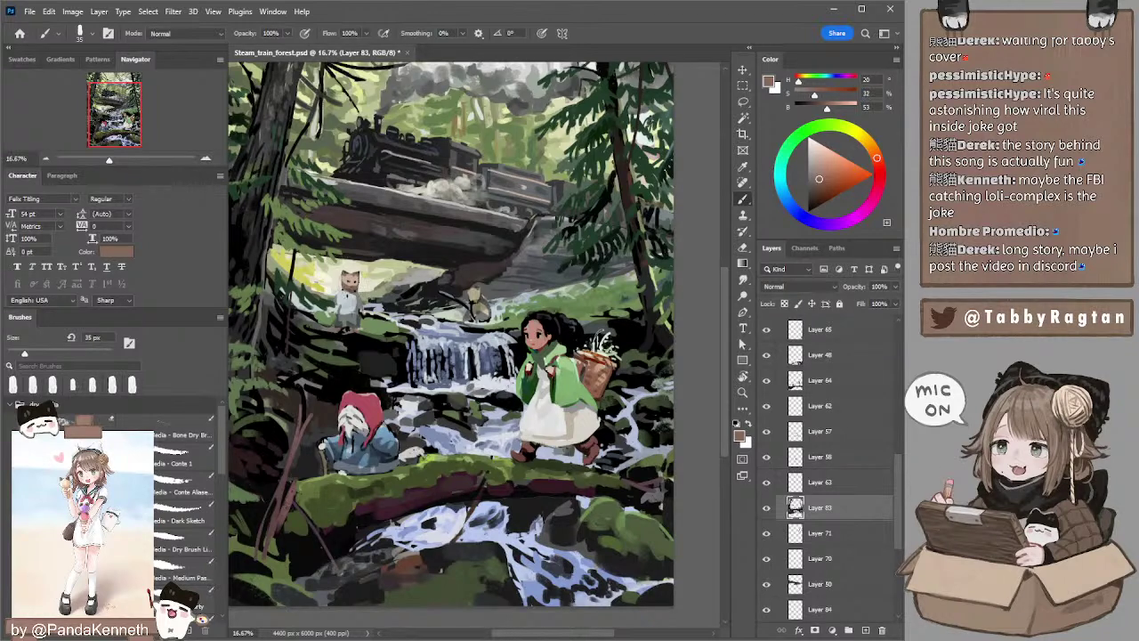
- Repaint the cat's shirt with sampled pale blue-grey (H 189, S 7, B 82) using a 45 px brush
left_click(347, 297, "alt")
key("bracketright")
key("bracketright")
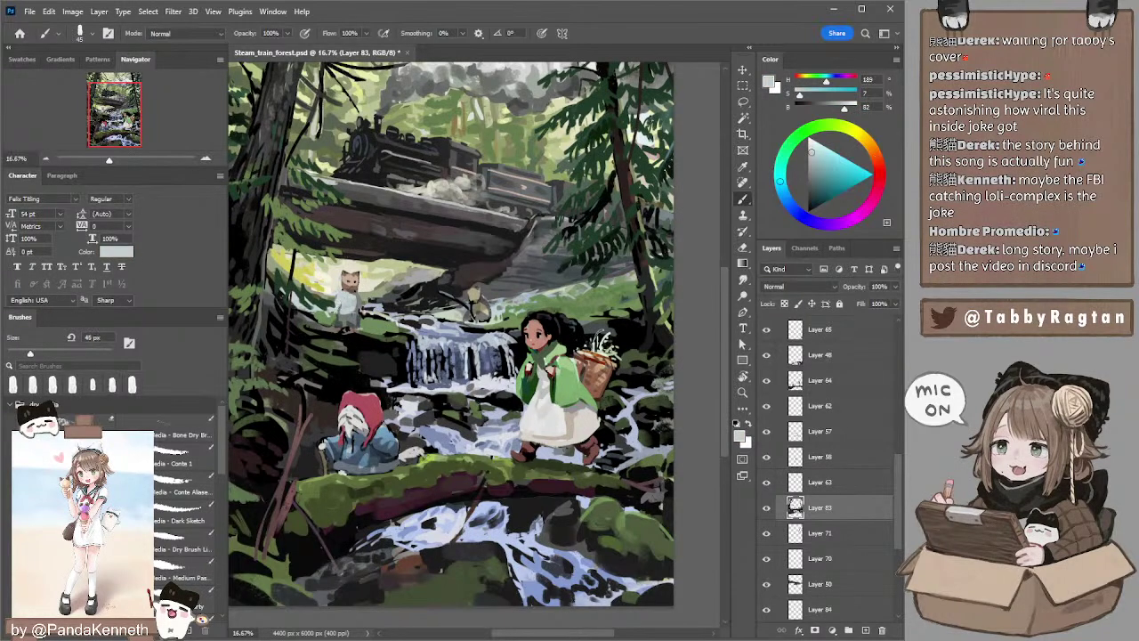
left_click_drag(356, 296, 357, 309)
- Rework the cat's lower body with sampled dark grey (H 192, S 7, B 29), the eraser and sampled grass green (H 97, S 34, B 54)
left_click(356, 314, "alt")
key("bracketright")
key("bracketright")
key("bracketright")
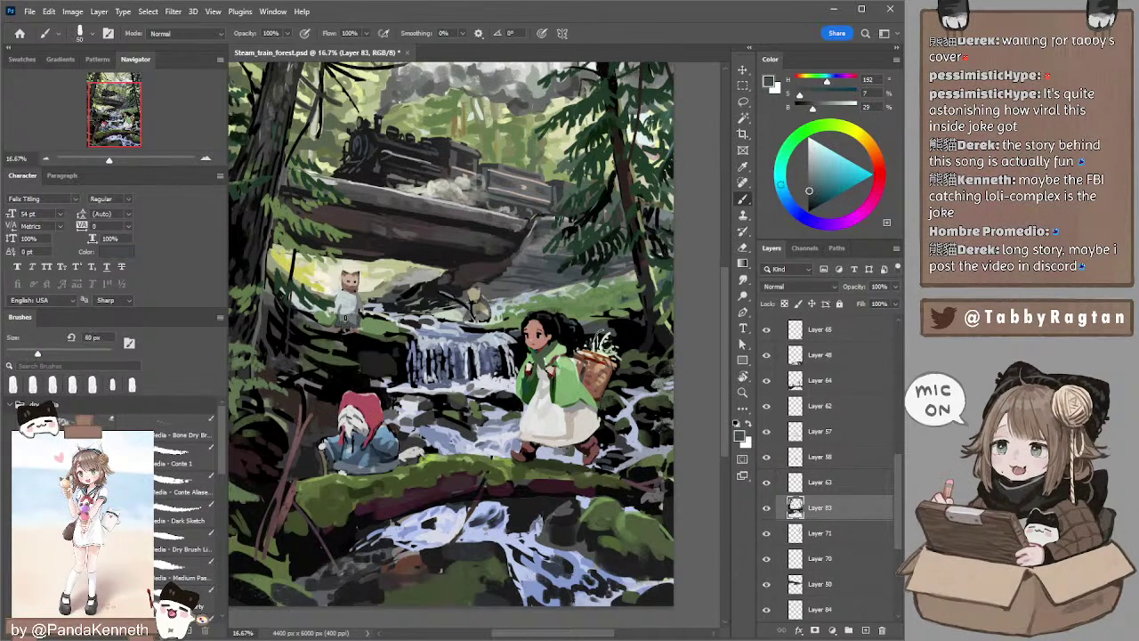
key("e")
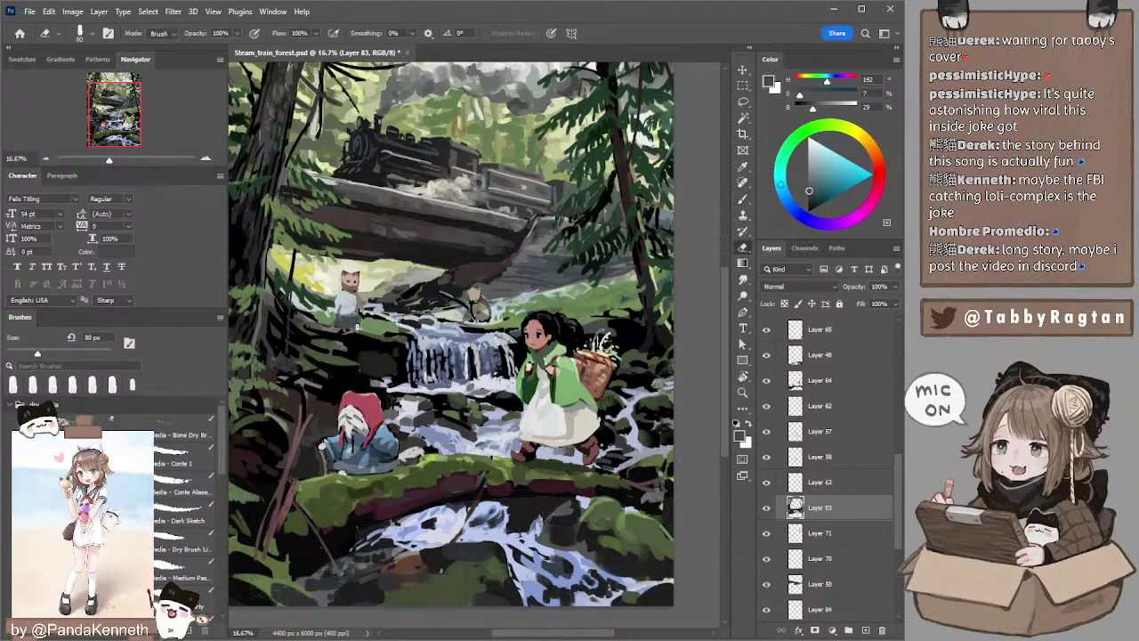
key("b")
left_click(359, 330, "alt")
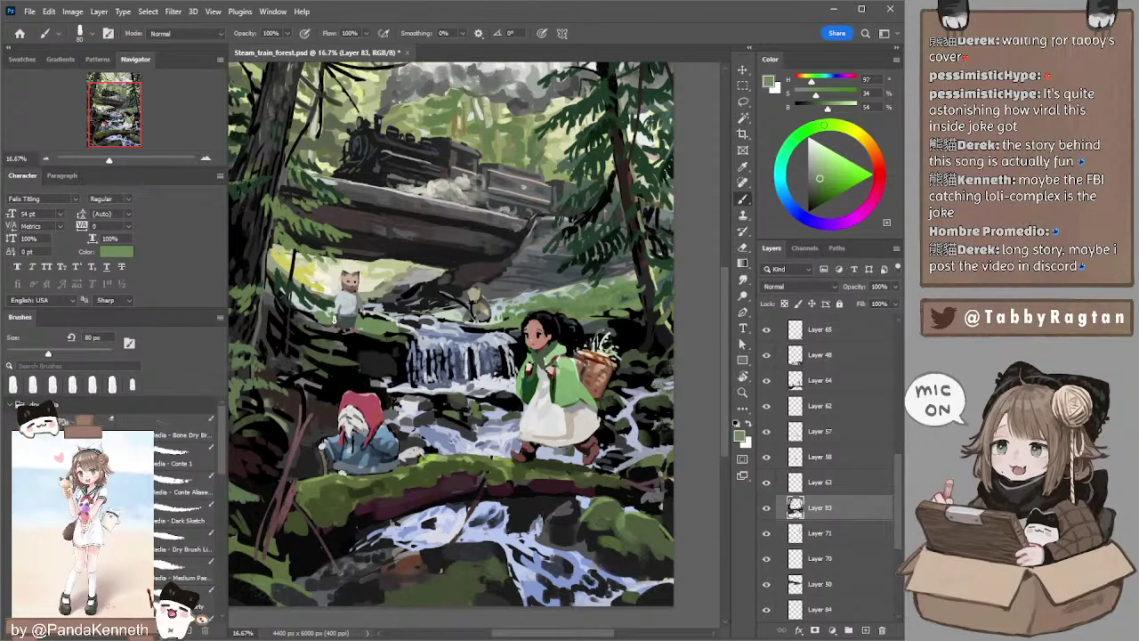
- Refine the cat's head, shirt and surrounding grass with sampled brown (H 20, S 32, B 53), pale blue-grey and green, using a 50 px brush
left_click(354, 287, "alt")
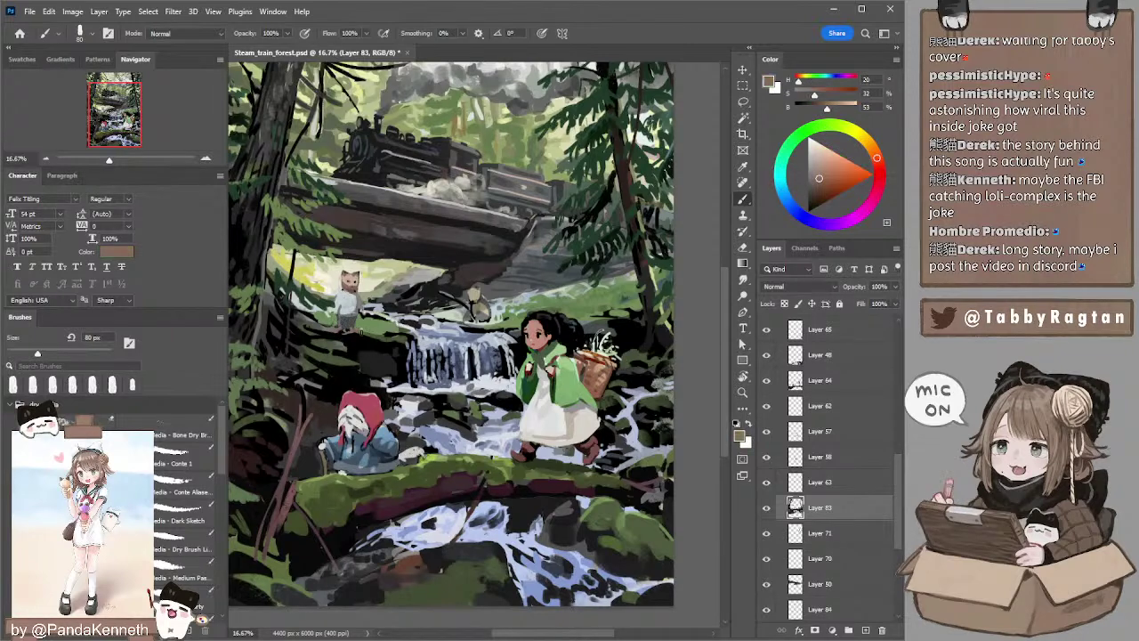
key("bracketleft")
left_click(341, 303, "alt")
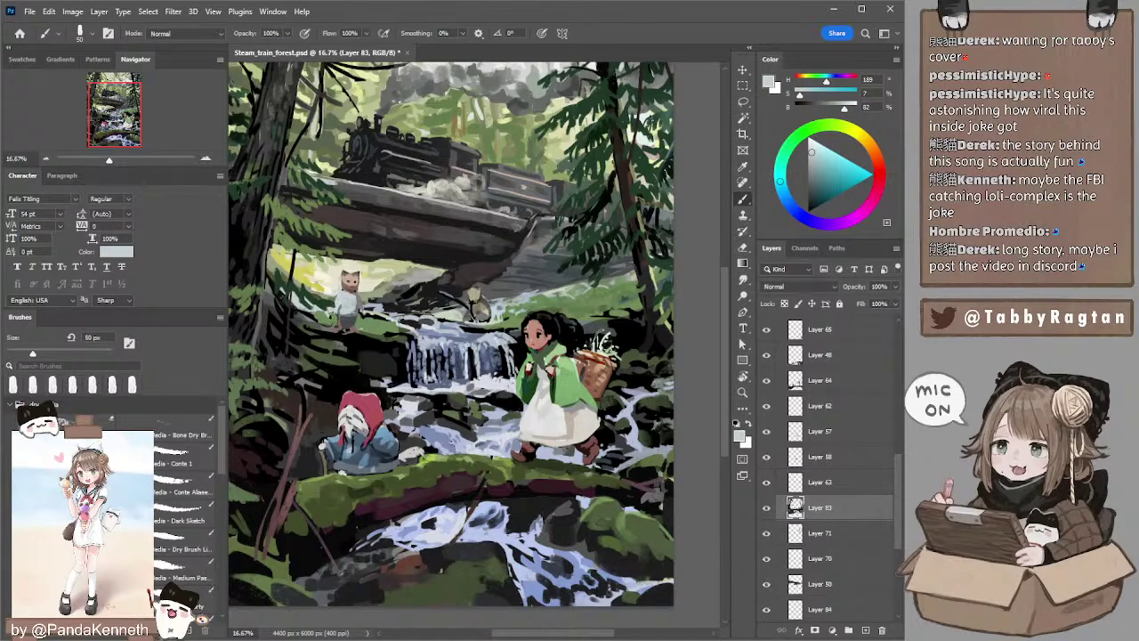
left_click(333, 316, "alt")
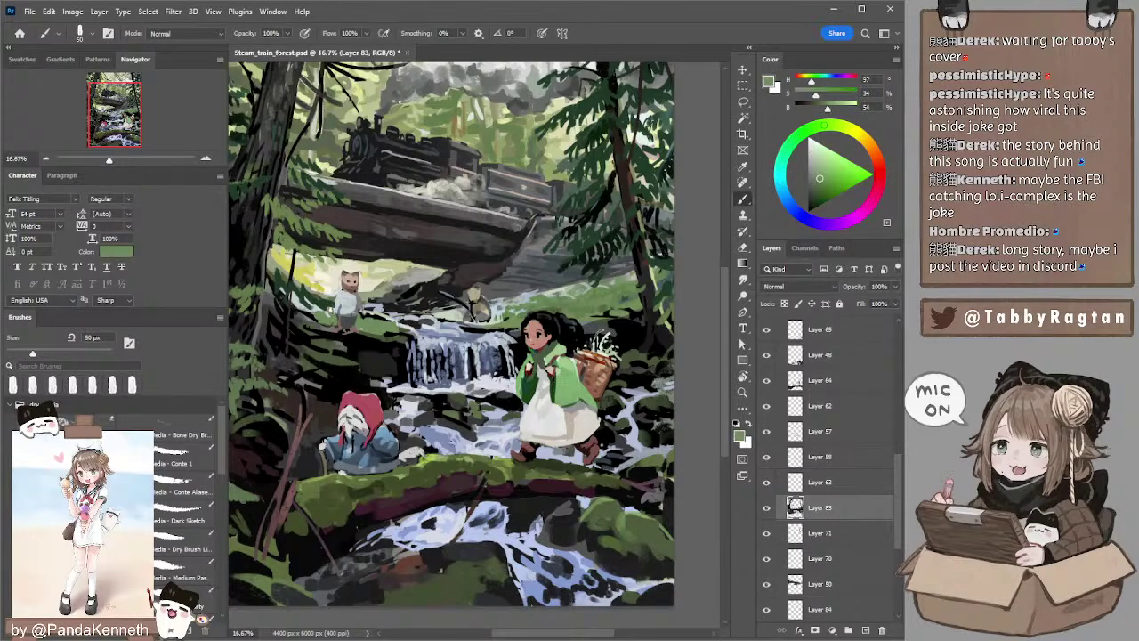
left_click(348, 288, "alt")
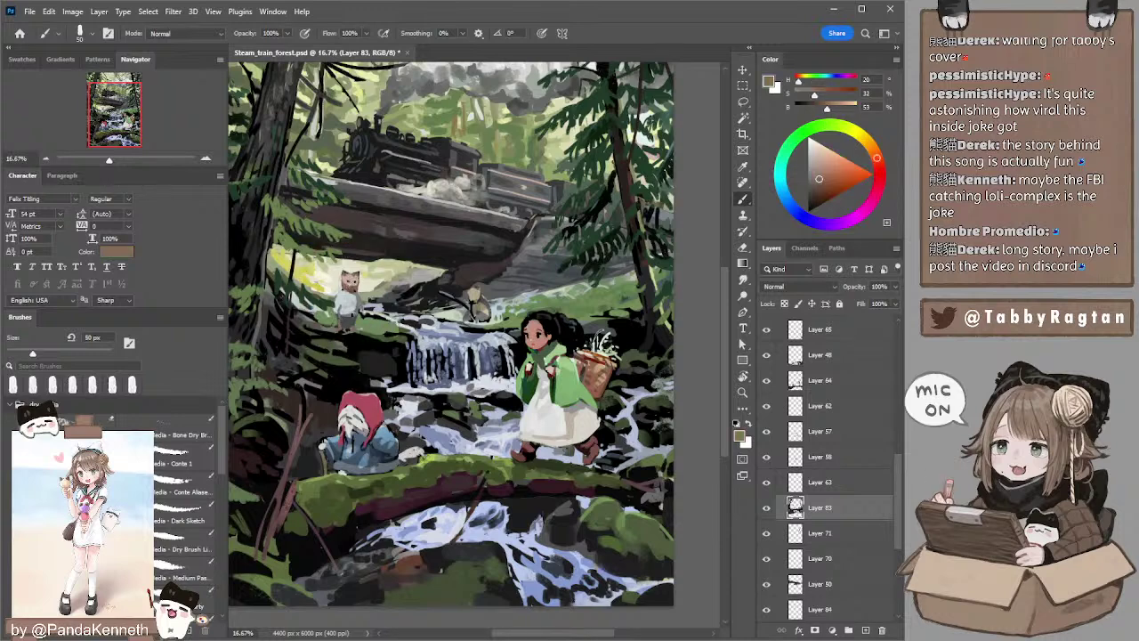
- Touch up the cat's shirt and face with sampled pale grey, brown (H 20, S 32, B 52), mid grey (B 45) and light tan (H 26, S 25, B 78)
left_click(345, 309, "alt")
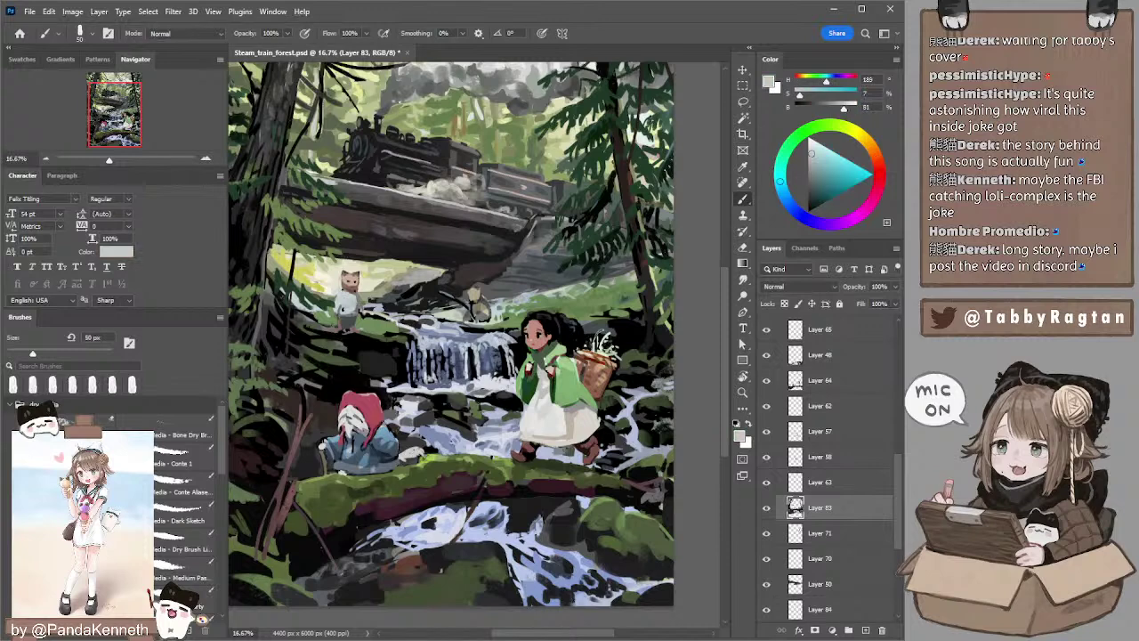
left_click(357, 284, "alt")
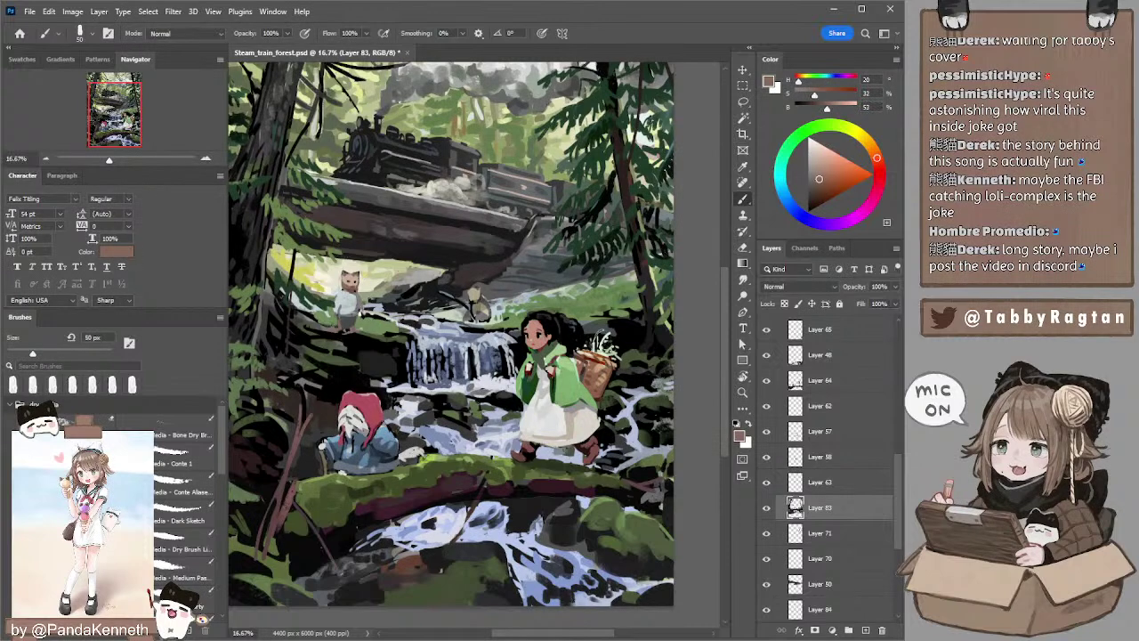
left_click(356, 300, "alt")
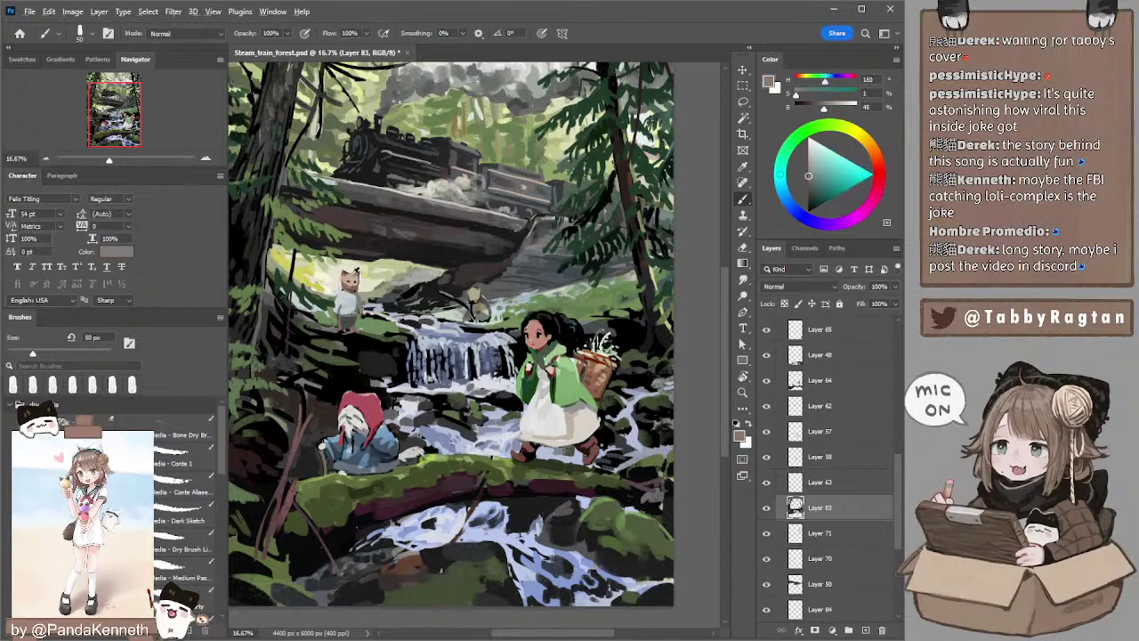
left_click(354, 278, "alt")
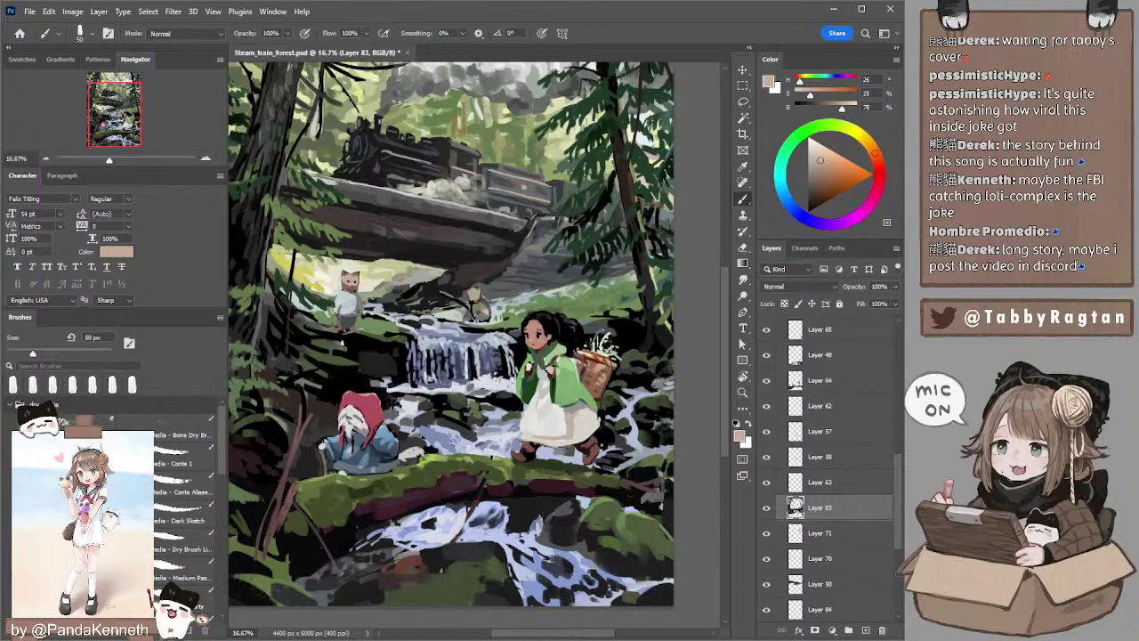
- Touch up the head of the small figure above the waterfall with sampled beige (H 44, S 22, B 83), using 40 px and 30 px brushes
mouse_move(442, 287)
left_mouse_down()
mouse_move(458, 264)
mouse_move(472, 267)
left_mouse_up()
left_click(365, 302, "alt")
left_click(450, 269, "alt")
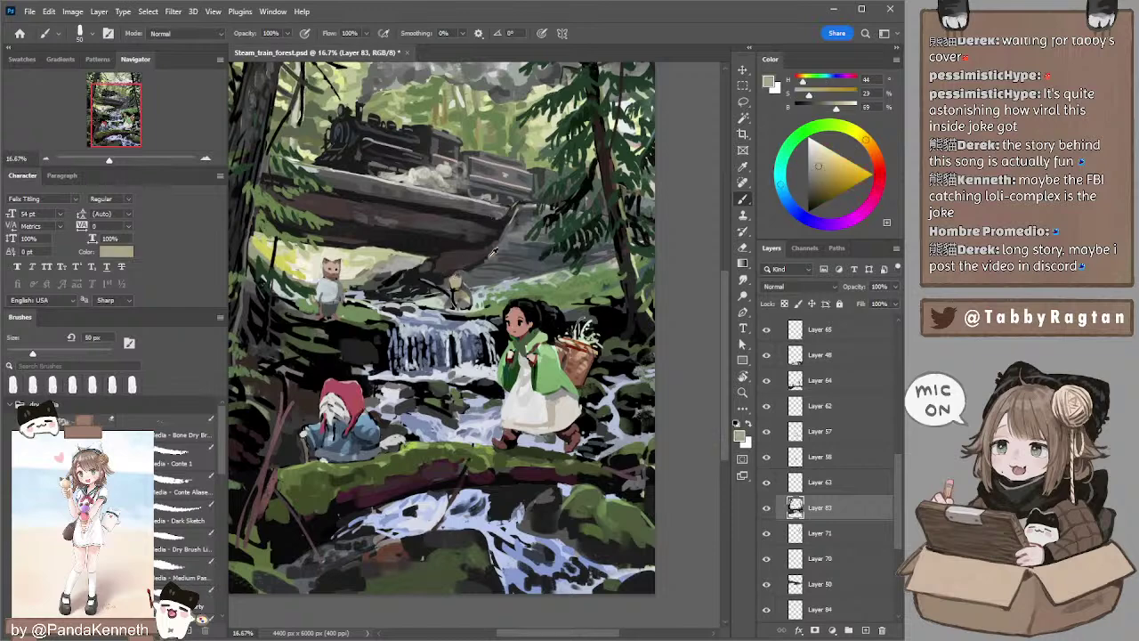
key("bracketleft")
key("bracketleft")
key("bracketleft")
key("bracketleft")
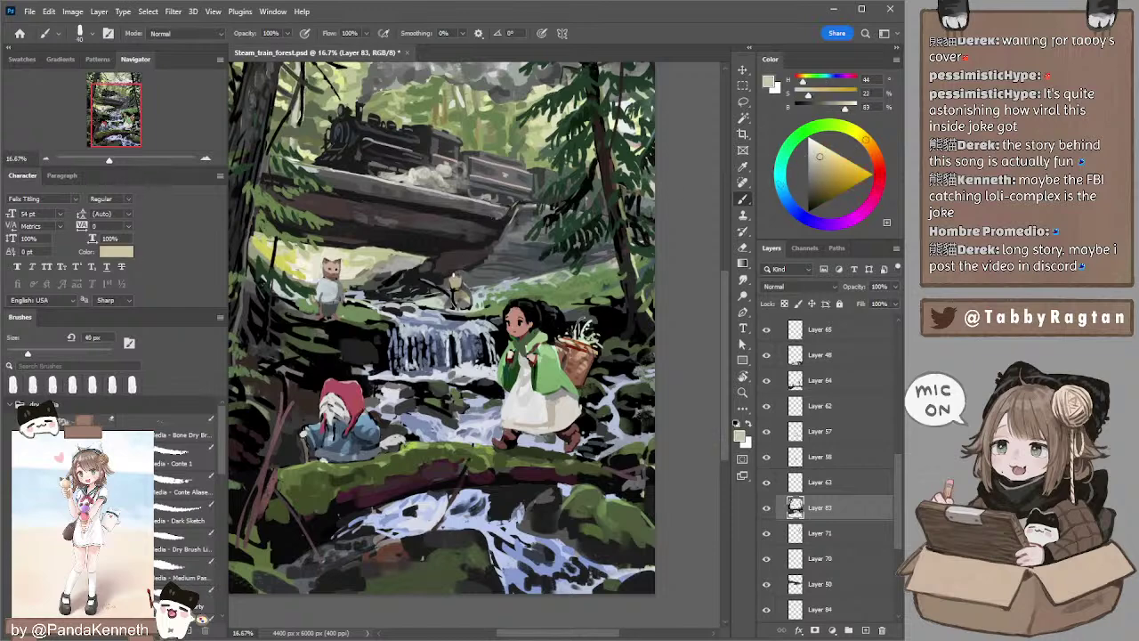
left_click_drag(456, 277, 452, 283)
left_click(454, 283, "alt")
left_click(455, 283, "alt")
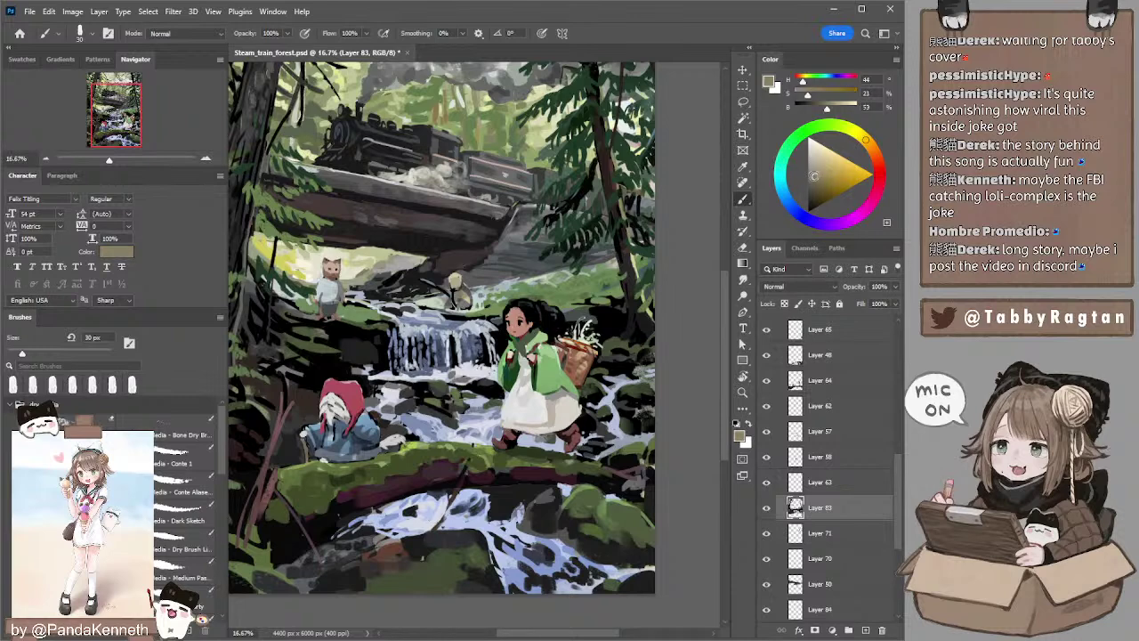
- Recolour the small figure's face with brown (H 21, S 21, B 53) and lighter pinkish brown (H 21, S 20, B 69), then erase with a 50 px eraser
key("bracketright")
left_click(875, 156)
key("bracketright")
key("bracketright")
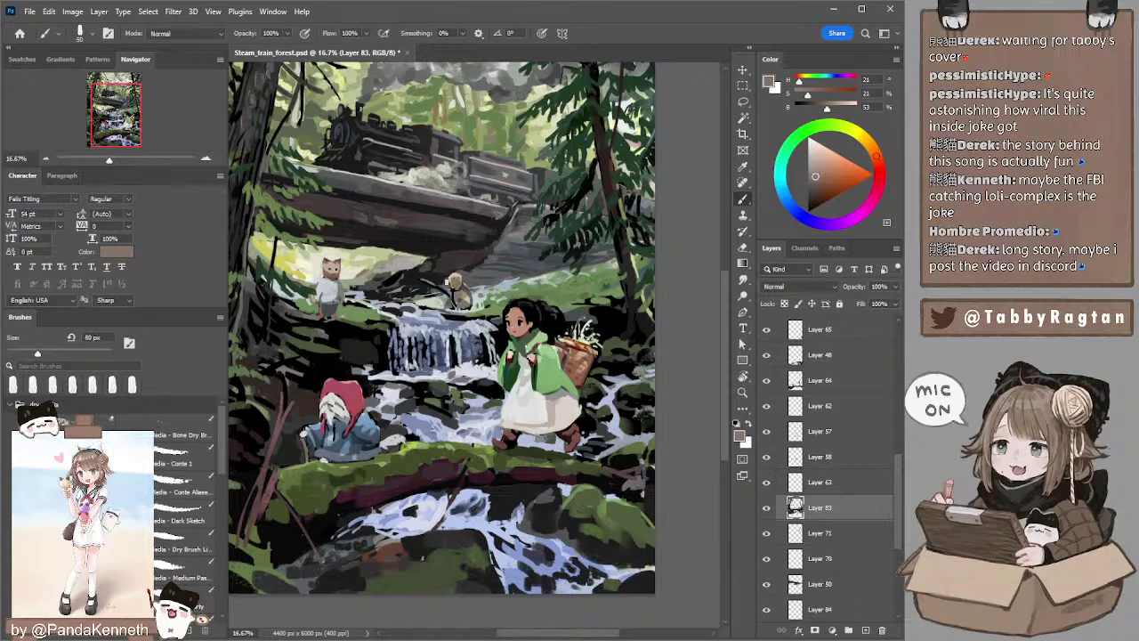
left_click(817, 166)
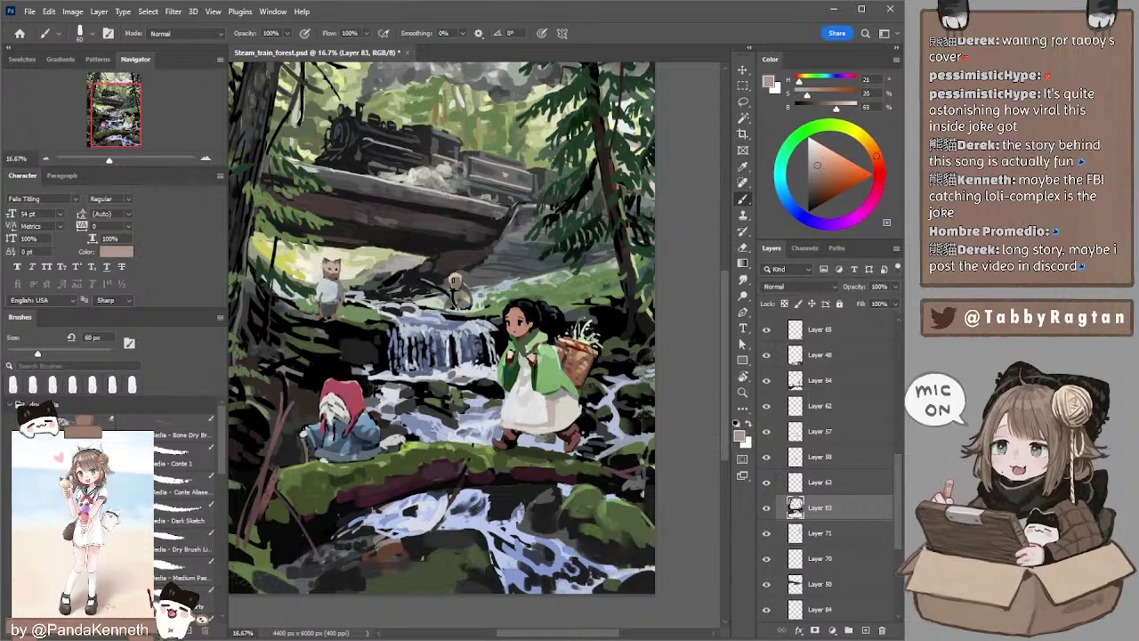
left_click(455, 281)
key("bracketleft")
key("bracketleft")
key("e")
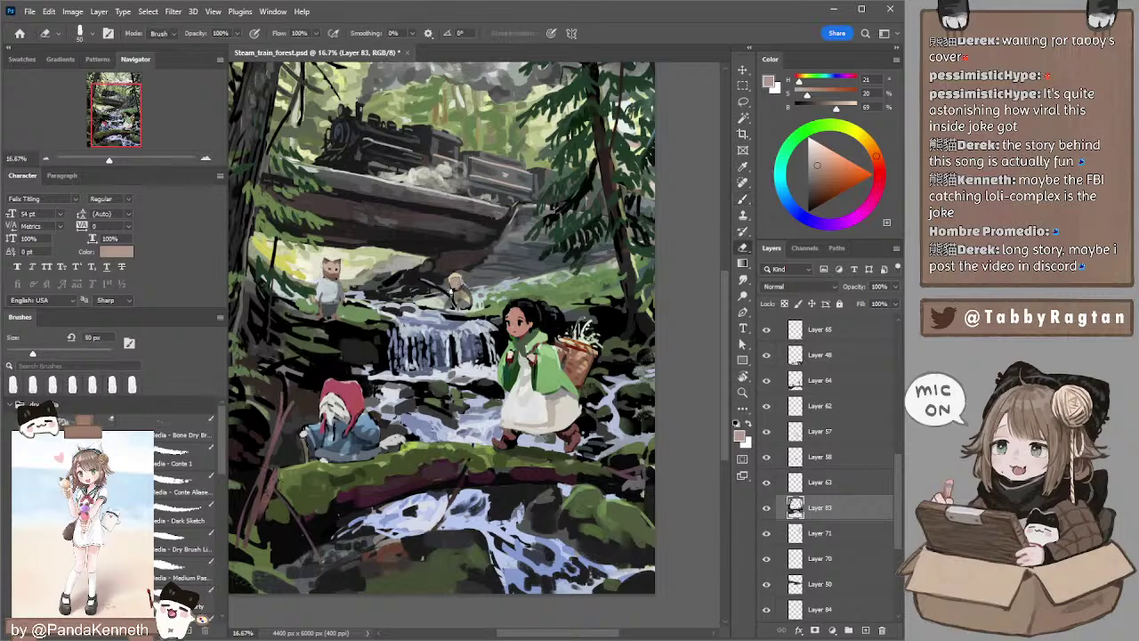
- Paint the small figure's body and head with sampled olive grey (H 60, S 10, B 48) and pinkish brown (H 22, S 20, B 69)
key("b")
left_click(455, 299, "alt")
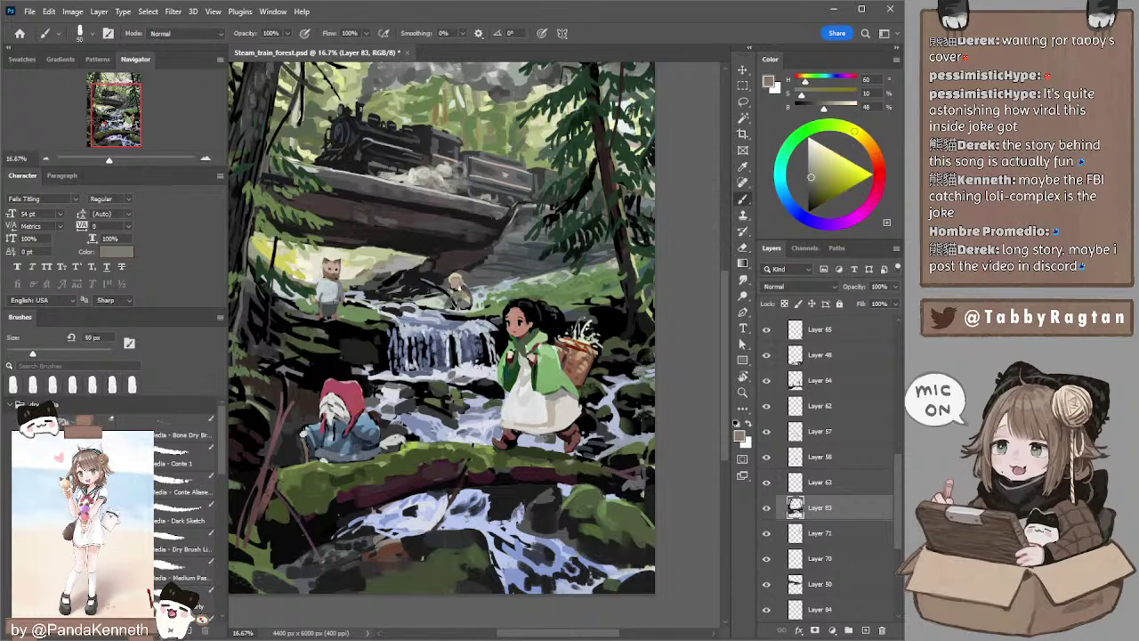
left_click(456, 281, "alt")
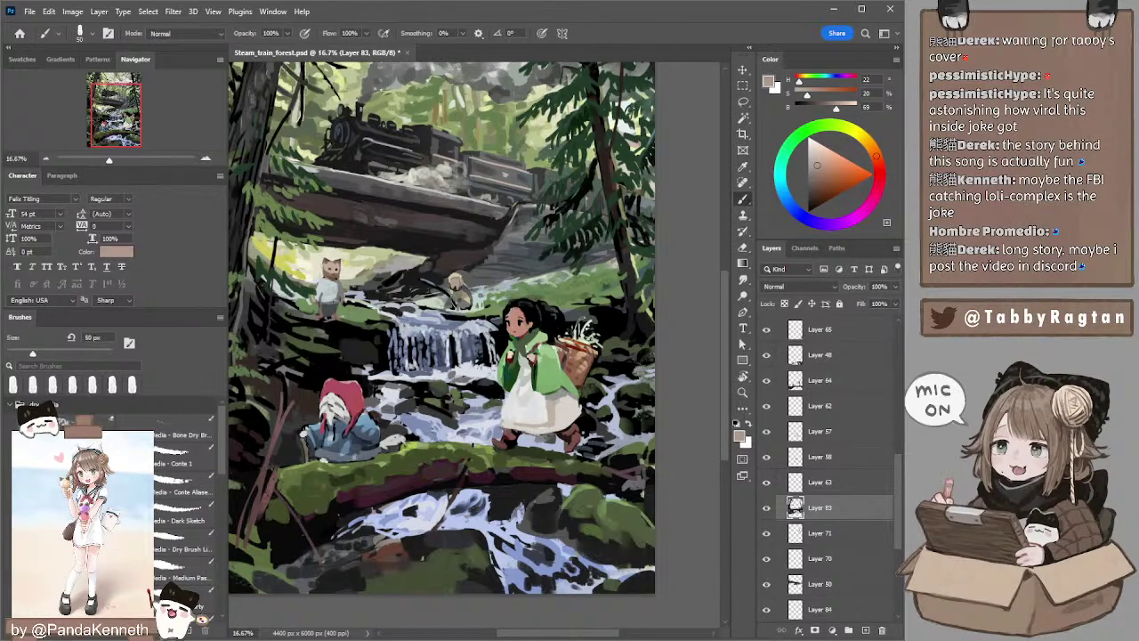
left_click_drag(454, 286, 451, 293)
- Refine the small figure with sampled dark grey (B 33), khaki (H 45, S 24, B 60) and pinkish brown, using 45, 50 and 40 px brushes
left_click(462, 294, "alt")
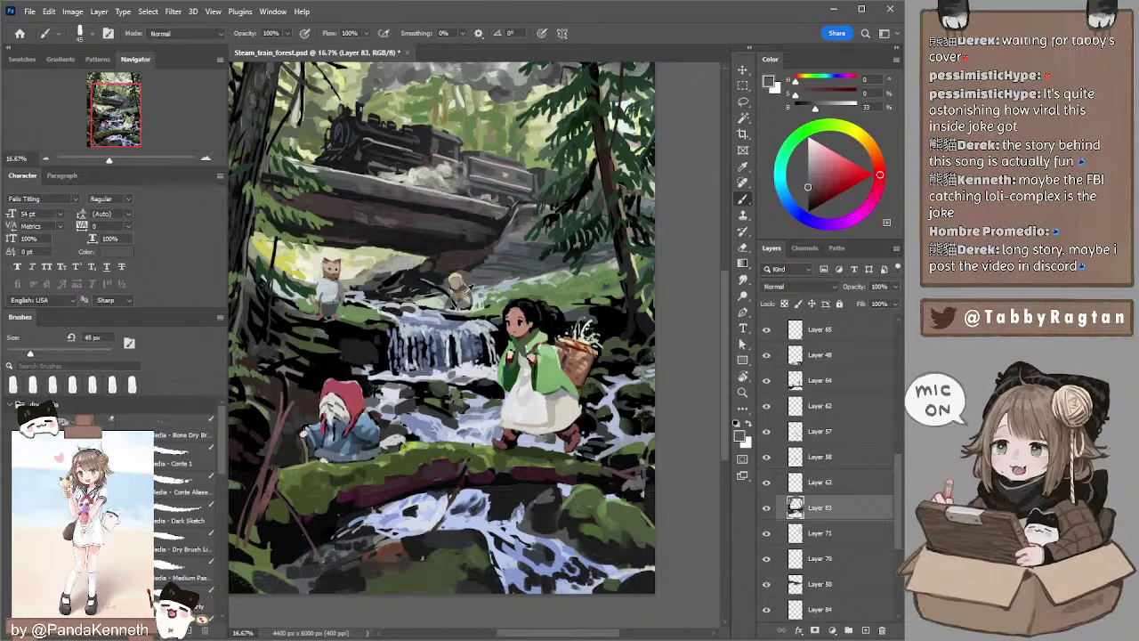
left_click(462, 294, "alt")
key("]")
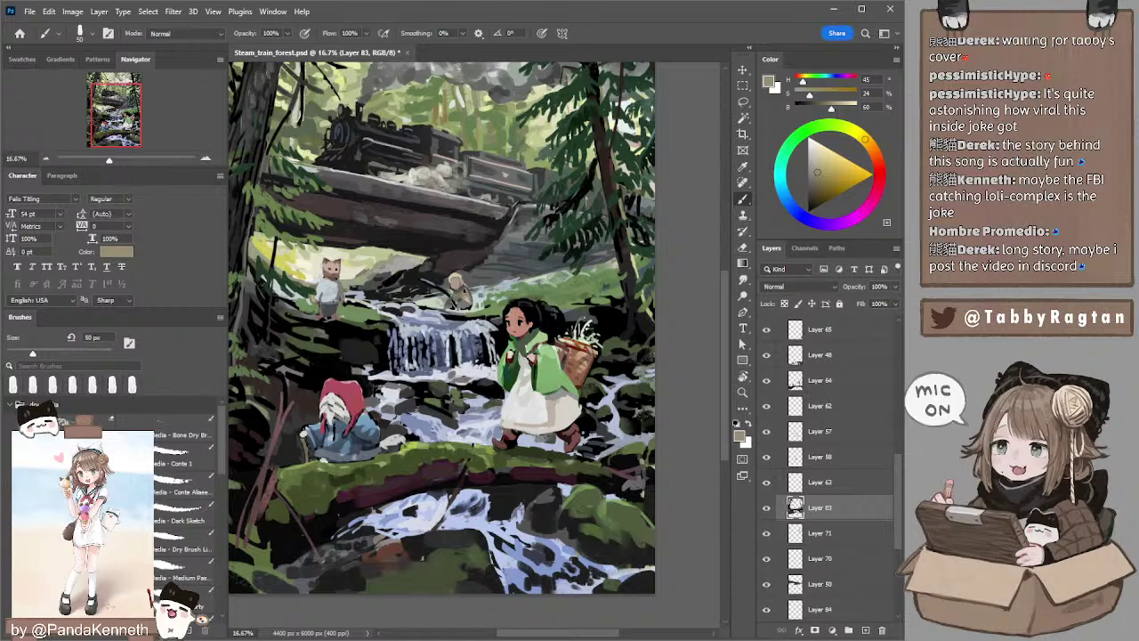
left_click(459, 278, "alt")
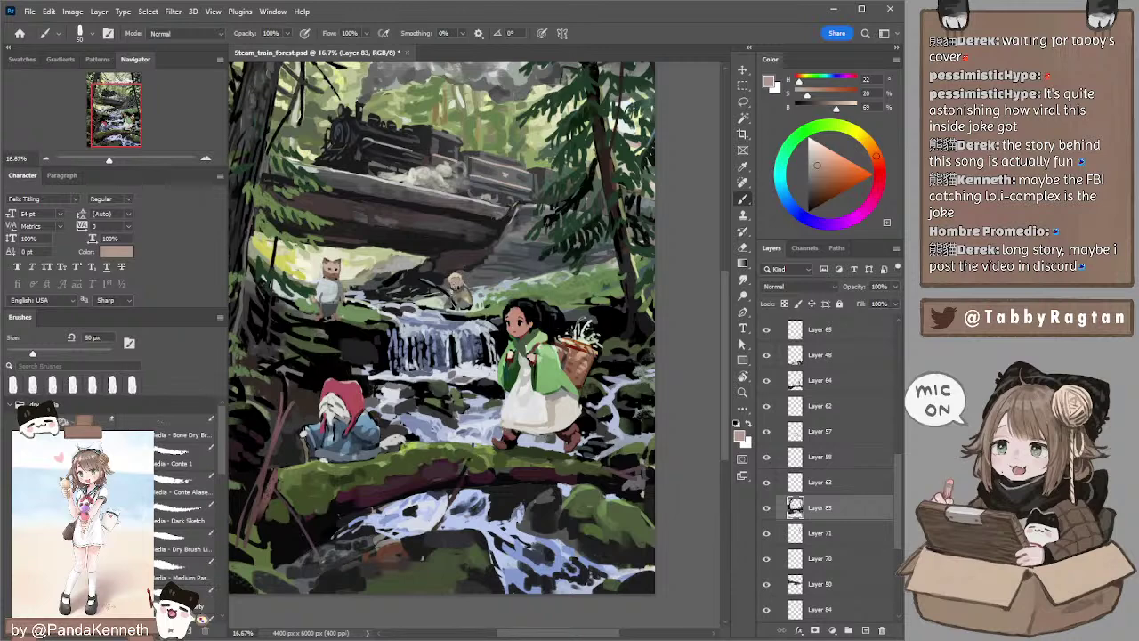
key("bracketleft")
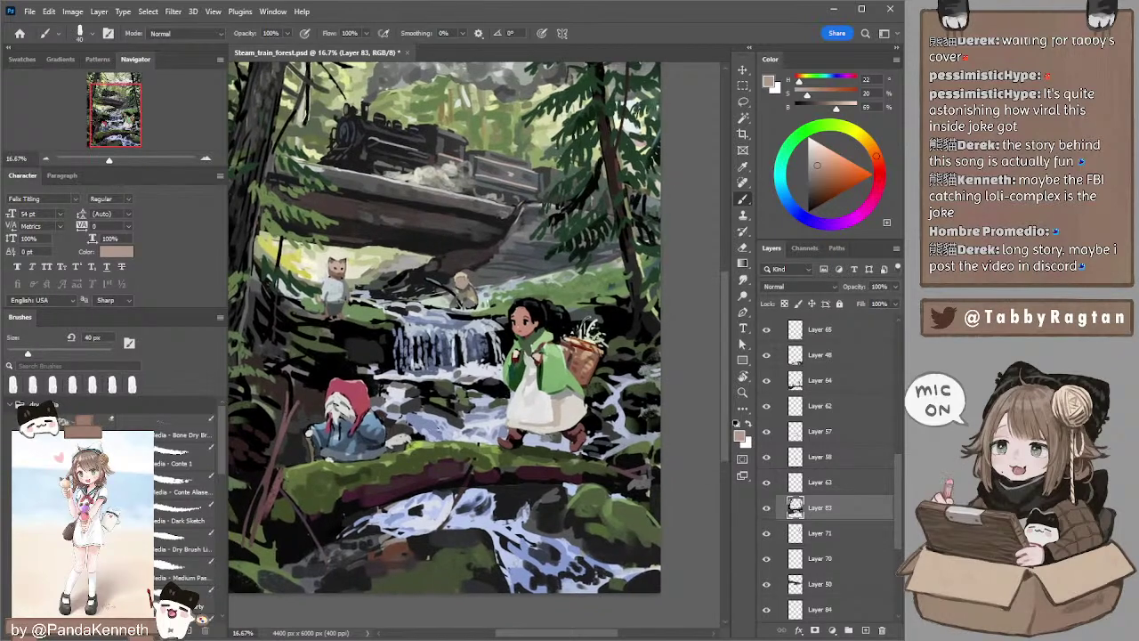
- Touch up the grassy bank beside the small figure with sampled green (H 87, S 35, B 54) and an 80 px brush
left_click(504, 303, "alt")
key("]")
key("bracketright")
key("bracketright")
key("bracketright")
key("bracketright")
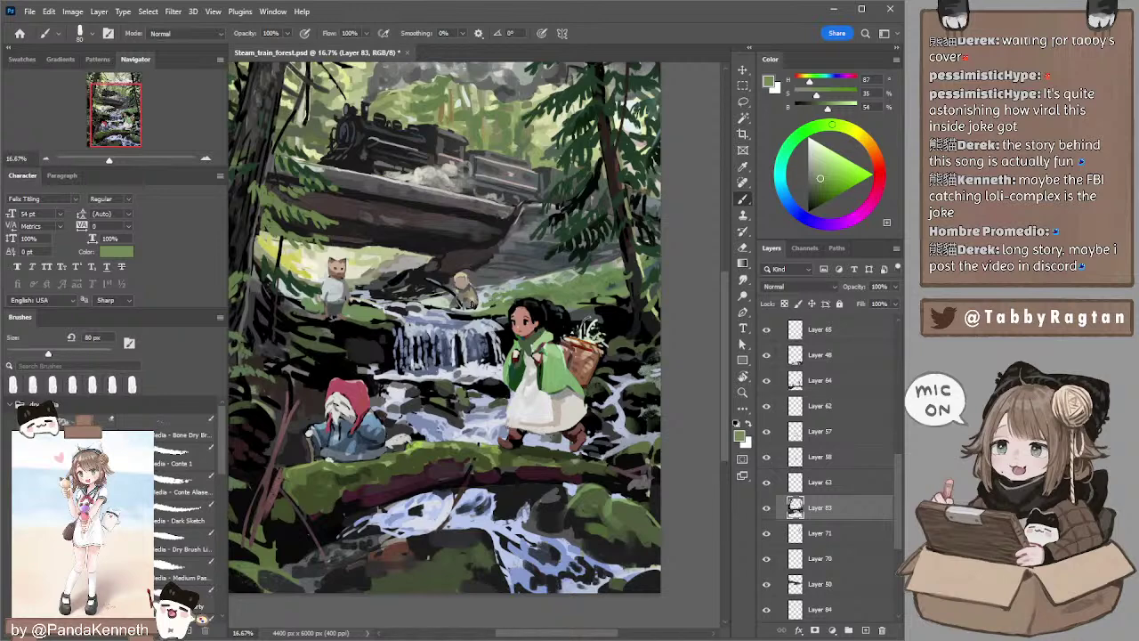
- Touch up the small figure's lower body with sampled grey (B 46) and default black, reducing the brush to 45 px
left_click(463, 299, "alt")
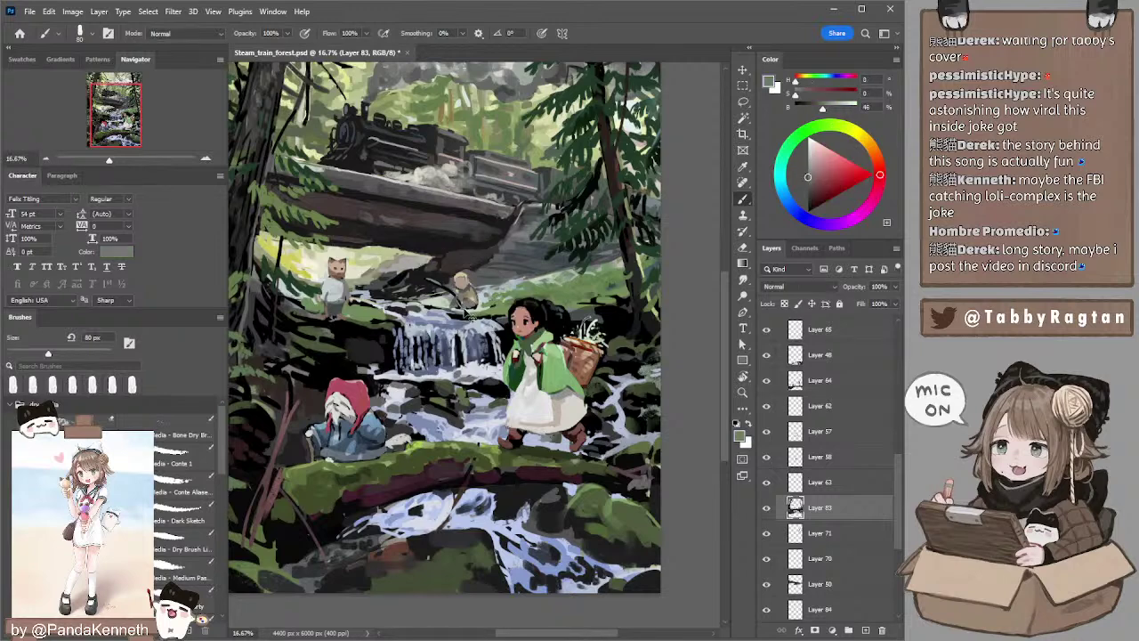
key("d")
key("[")
key("[")
key("[")
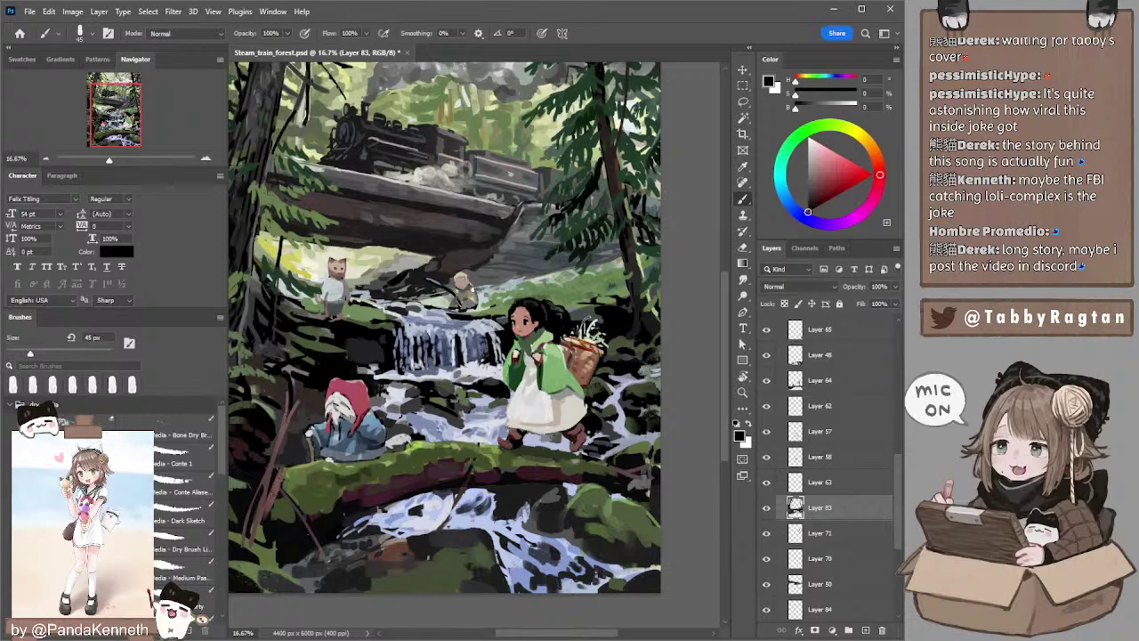
- Add fine detail to the small figure's face with sampled brown (H 22, S 25, B 54), reducing the brush to 25 px
left_click(468, 276, "alt")
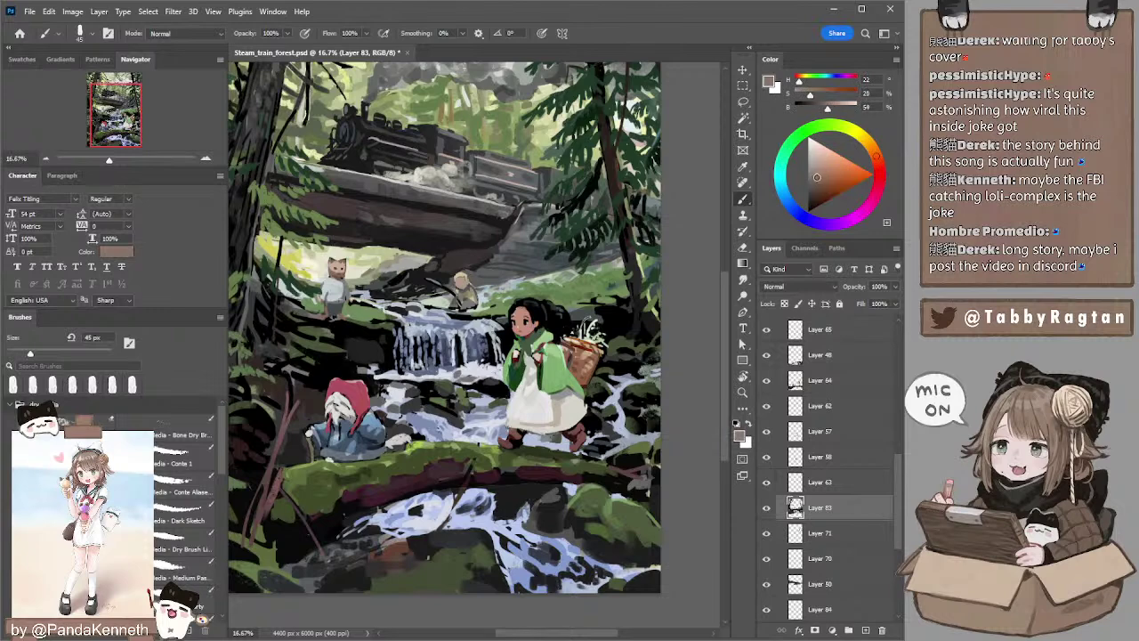
key("bracketleft")
key("bracketleft")
mouse_move(430, 269)
left_mouse_down()
mouse_move(455, 261)
mouse_move(441, 256)
left_mouse_up()
- Paint over the girl's facial features on Layer 64 with sampled skin tone (H 16, S 36, B 76), enlarging the brush to 200 px
left_click(536, 310, "ctrl")
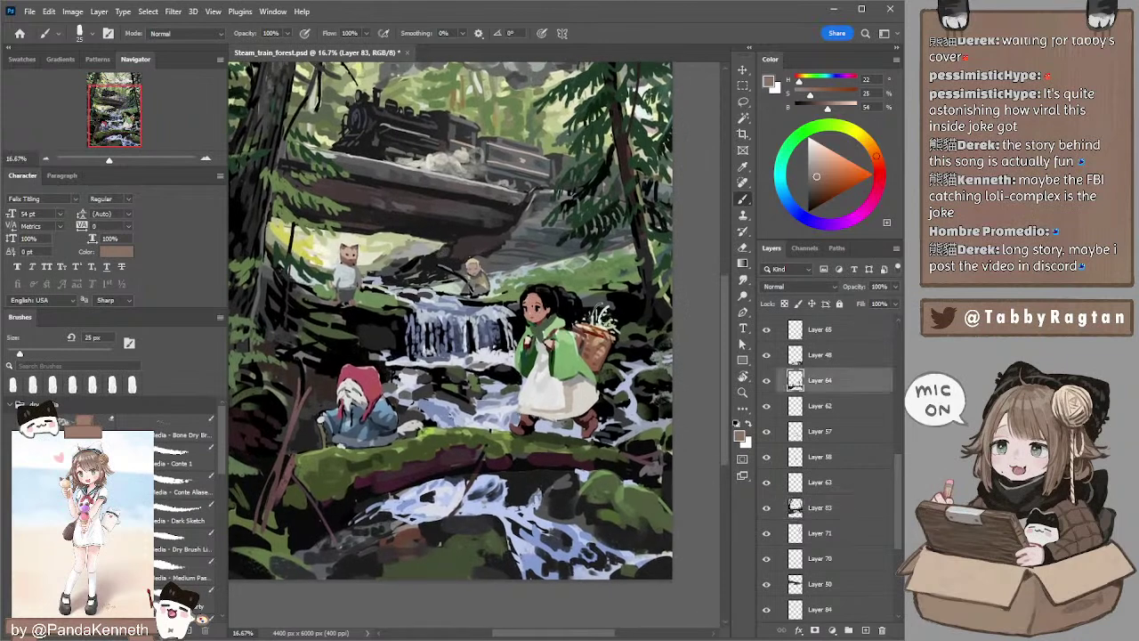
left_click(531, 304, "alt")
key("]")
key("bracketright")
key("bracketright")
key("bracketright")
key("bracketright")
key("bracketright")
key("bracketright")
key("bracketright")
key("bracketright")
key("bracketright")
key("bracketright")
key("bracketright")
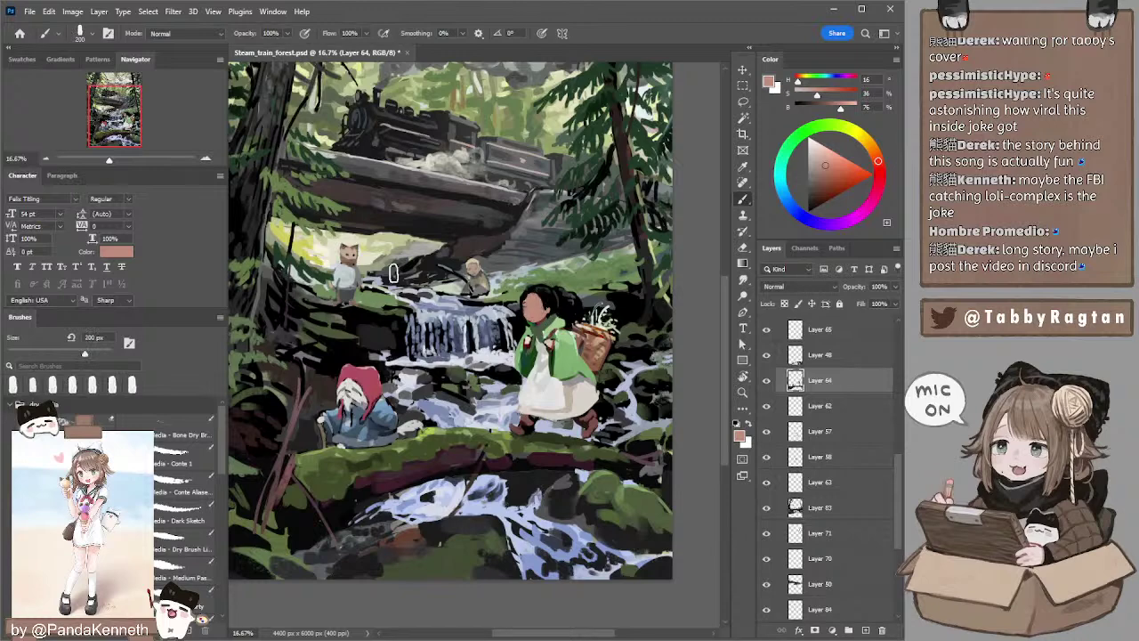
- Refine the shape of the girl's blank face with the same skin tone, using an 80 px and then a 175 px brush
key("ctrl+equal")
left_click_drag(545, 260, 438, 231)
key("bracketleft")
key("bracketleft")
key("bracketleft")
key("bracketleft")
key("bracketleft")
key("bracketleft")
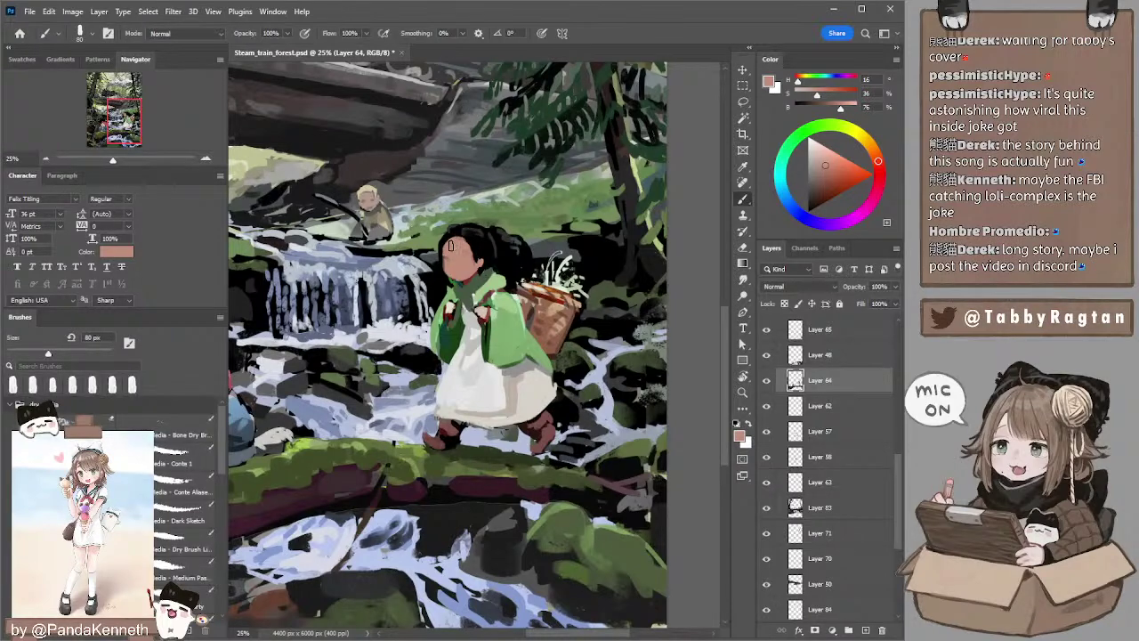
key("bracketleft")
key("bracketleft")
key("bracketright")
key("bracketright")
key("bracketright")
key("bracketright")
key("bracketright")
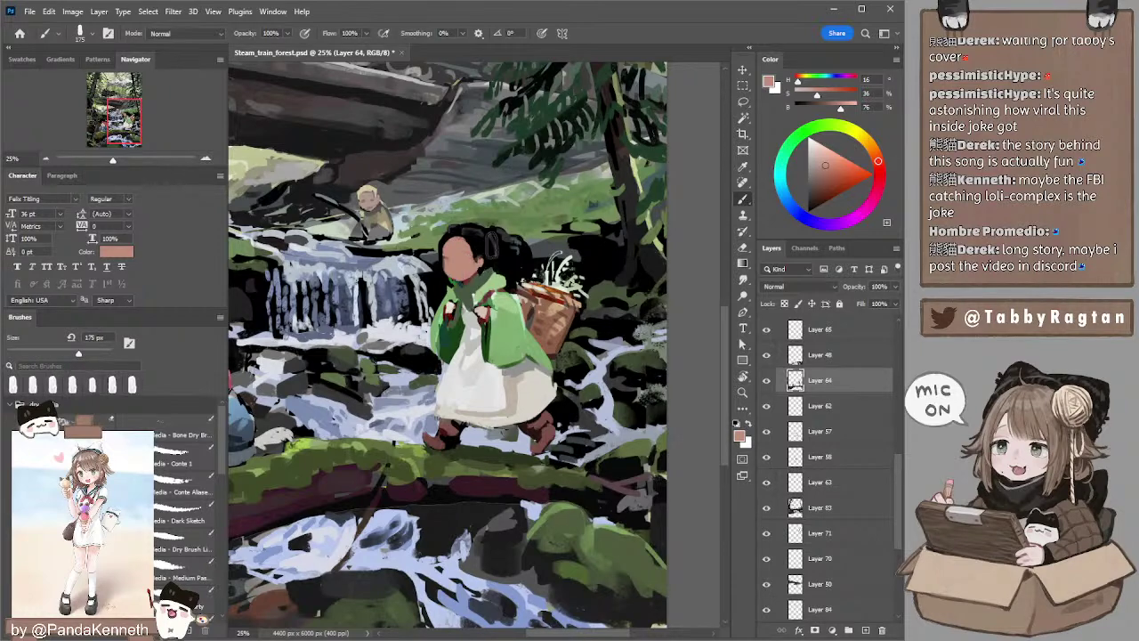
- Touch up the girl's hair and ponytail on Layer 64 with sampled black at 90 px and sampled dark grey (B 19) at 70 px
left_click(478, 240, "alt")
key("bracketleft")
key("bracketleft")
key("bracketleft")
key("bracketleft")
key("bracketleft")
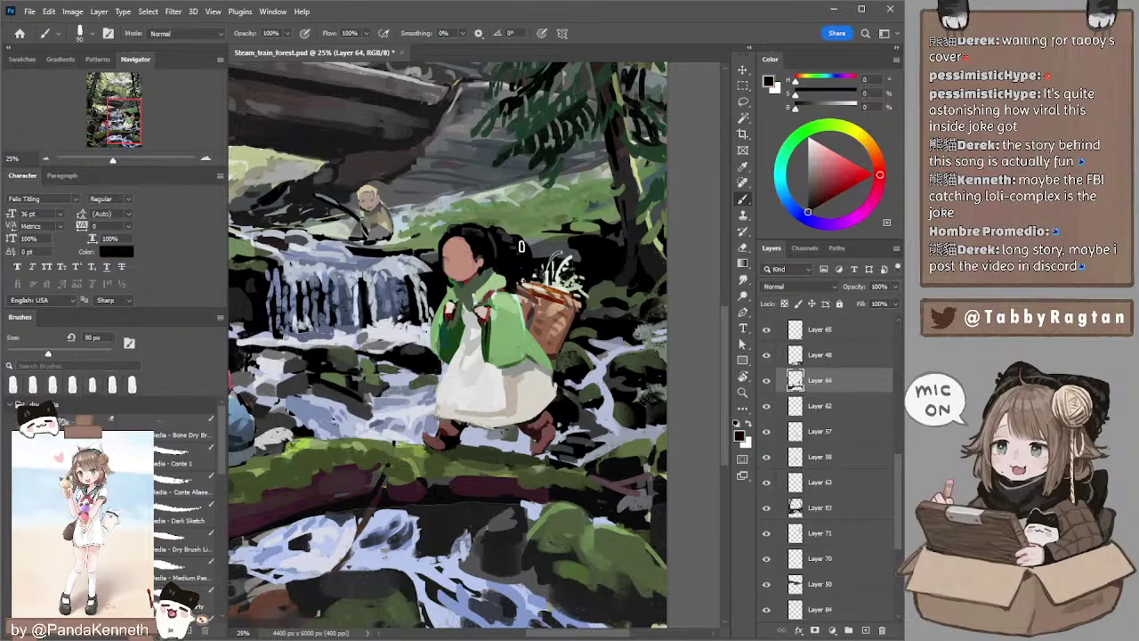
left_click(514, 240, "alt")
key("bracketleft")
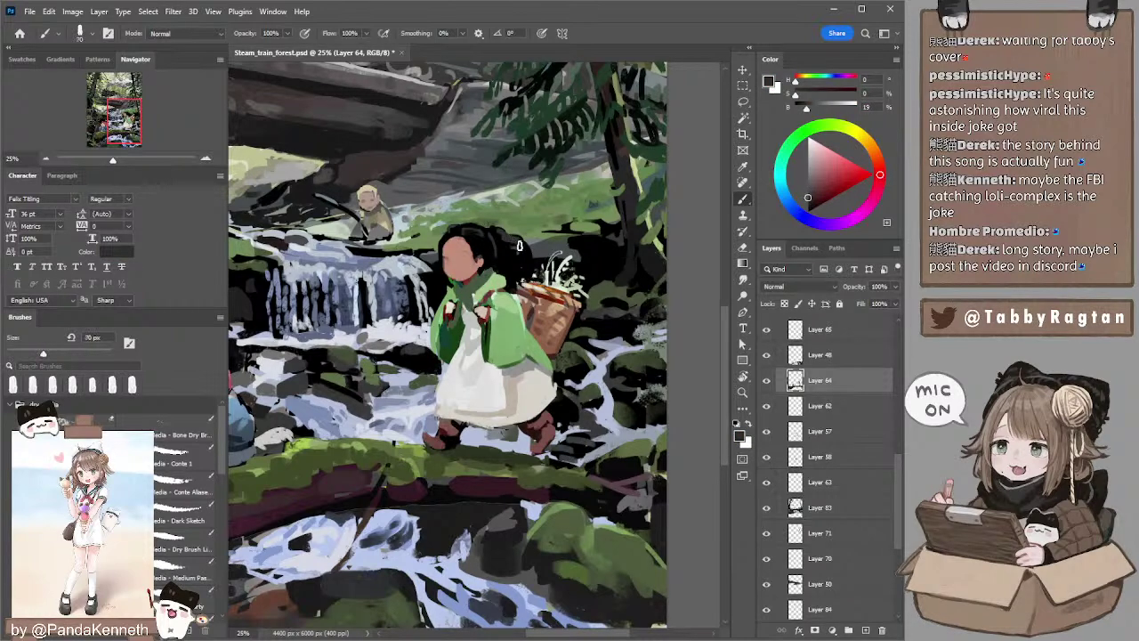
- Fill out the dark mass of the girl's ponytail with sampled black, enlarging the brush along the way
left_click(505, 244, "alt")
key("bracketright")
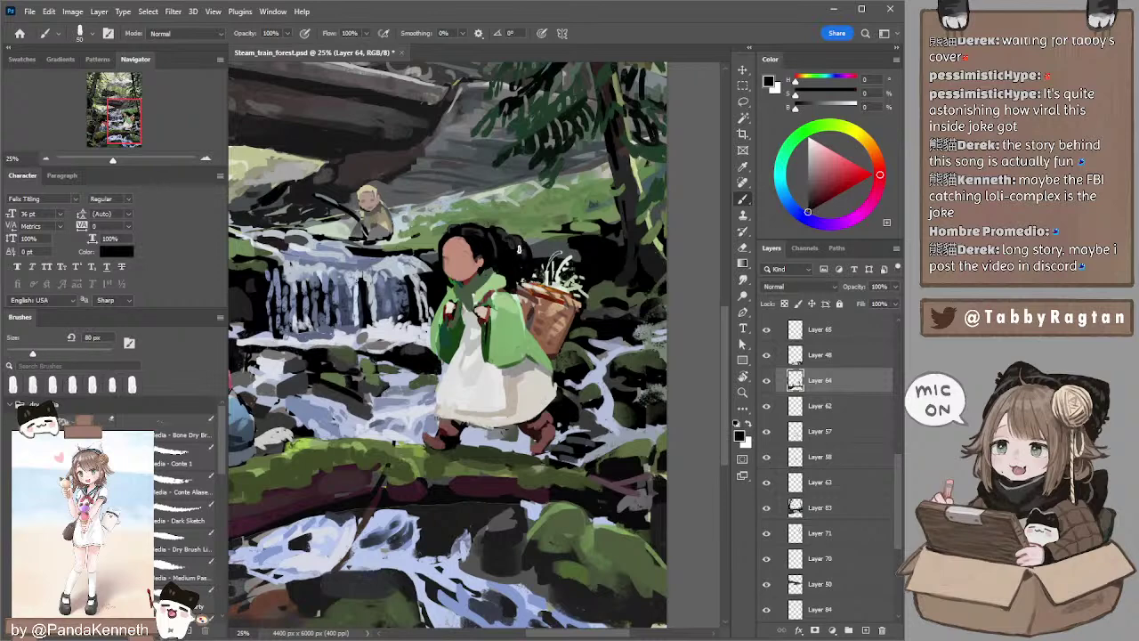
key("bracketright")
key("bracketright")
key("bracketright")
key("bracketright")
- Touch up the area around the girl's hood and ponytail with sampled dark green (H 108, S 23, B 34), reducing the brush to 70 px
left_click(472, 292, "alt")
key("bracketleft")
key("bracketleft")
key("bracketleft")
key("bracketleft")
key("bracketleft")
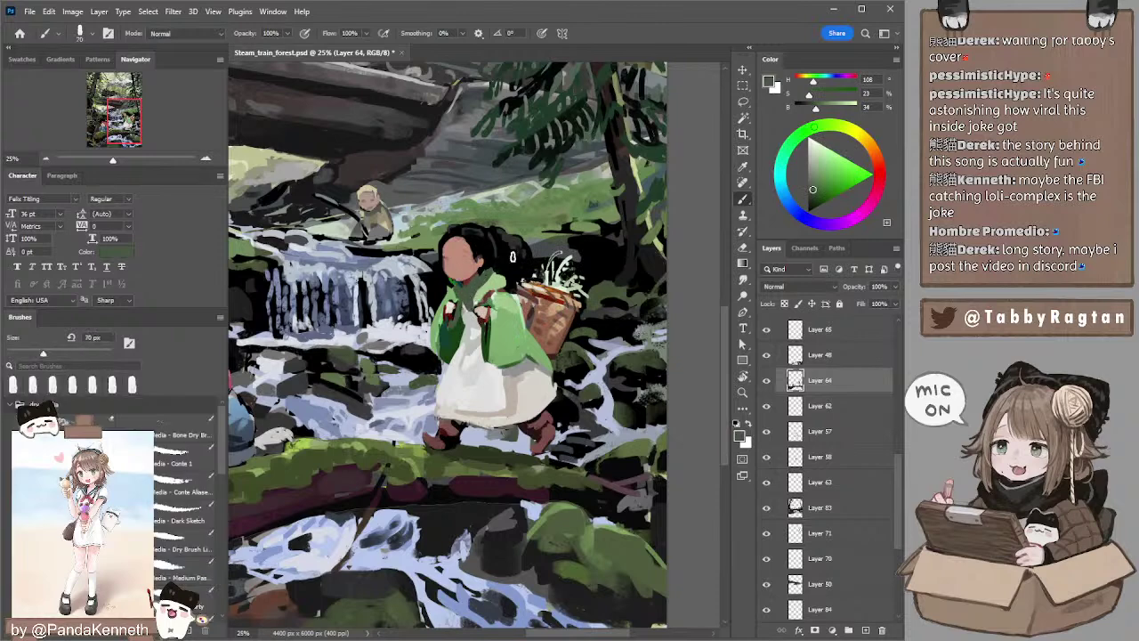
- Refine the girl's hairline above the forehead with sampled black and skin tone (H 16, S 36, B 76) at 90 px
left_click_drag(488, 238, 505, 241)
left_click(489, 239, "alt")
key("bracketright")
key("bracketright")
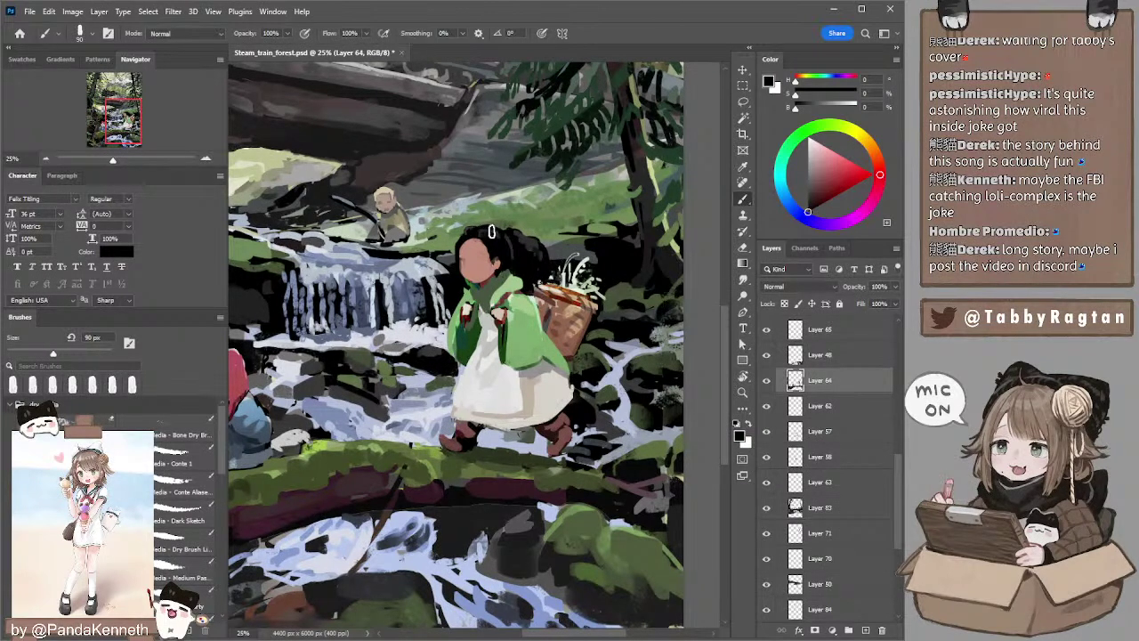
left_click(481, 250, "alt")
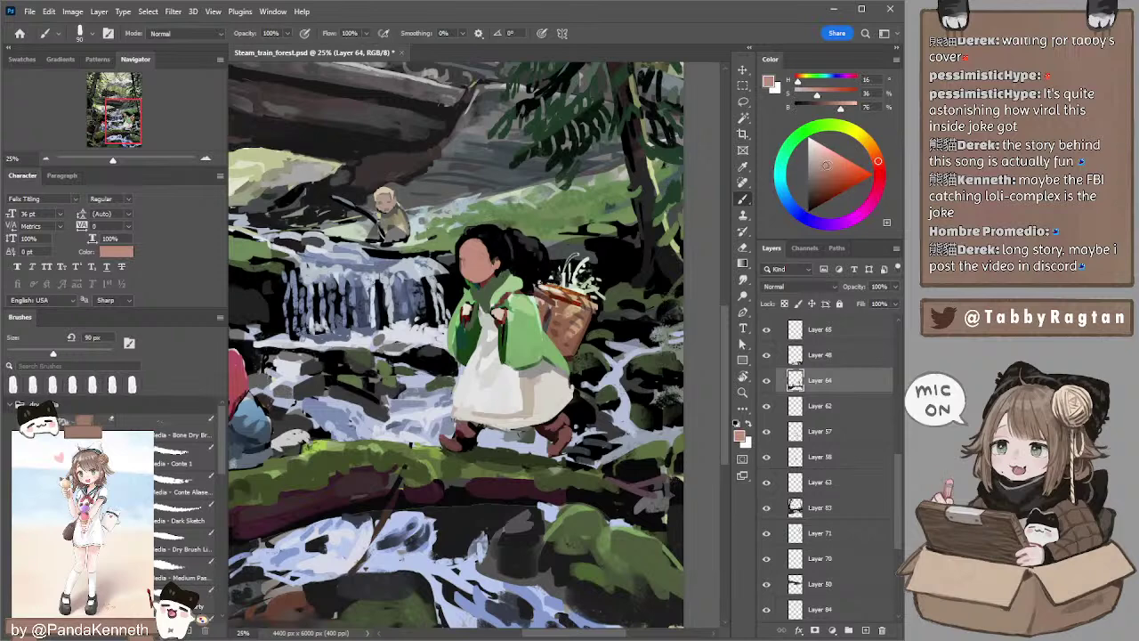
- Block in the girl's eyes with sampled brown (H 16, S 43, B 54), reducing the brush to 15 px
left_click(480, 258, "alt")
key("bracketleft")
key("bracketleft")
key("bracketleft")
key("bracketleft")
key("bracketleft")
key("bracketleft")
key("bracketleft")
key("bracketleft")
key("bracketleft")
key("bracketleft")
key("bracketleft")
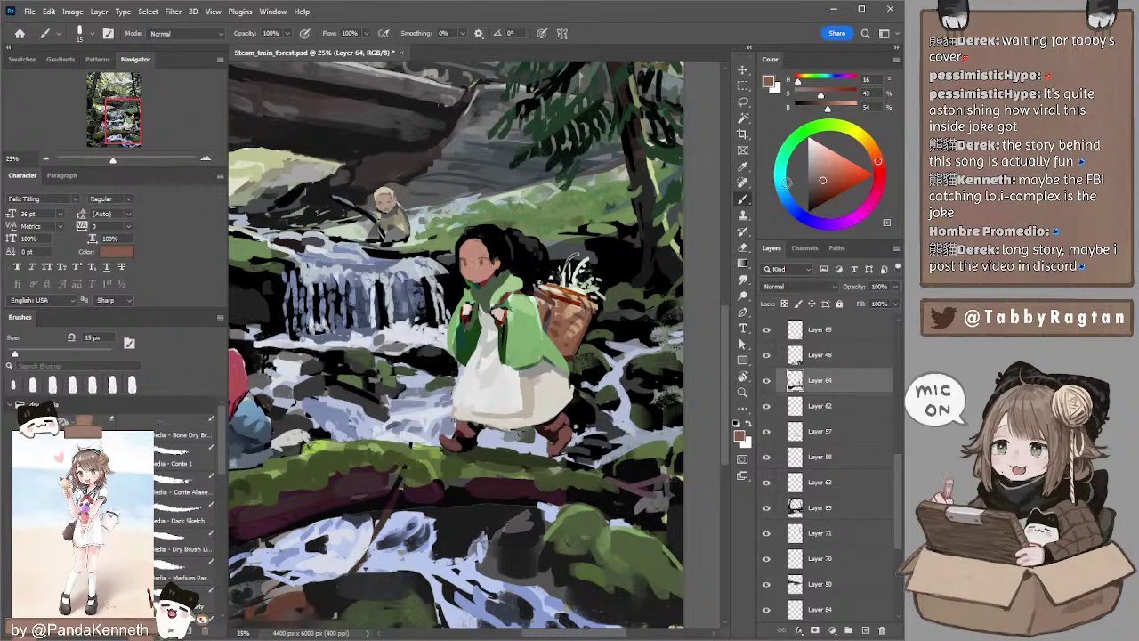
- Paint the whites of the girl's eyes in neutral grey (B 69) at 30 px and sample brown (H 16, S 43, B 53) for corrections
left_click(798, 176)
key("bracketright")
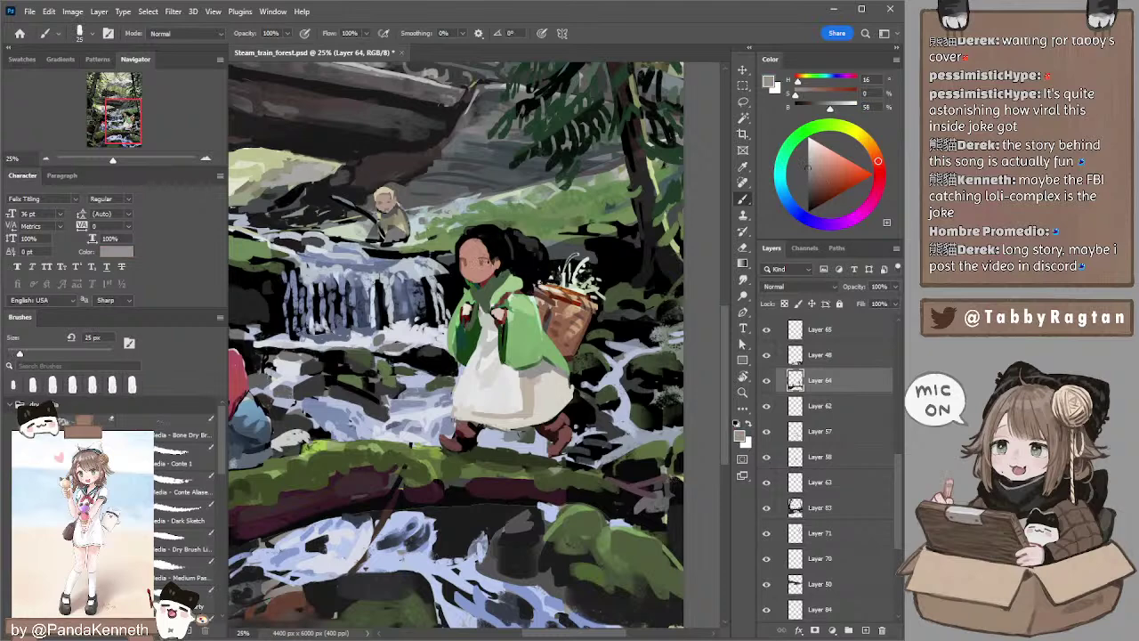
left_click(804, 158)
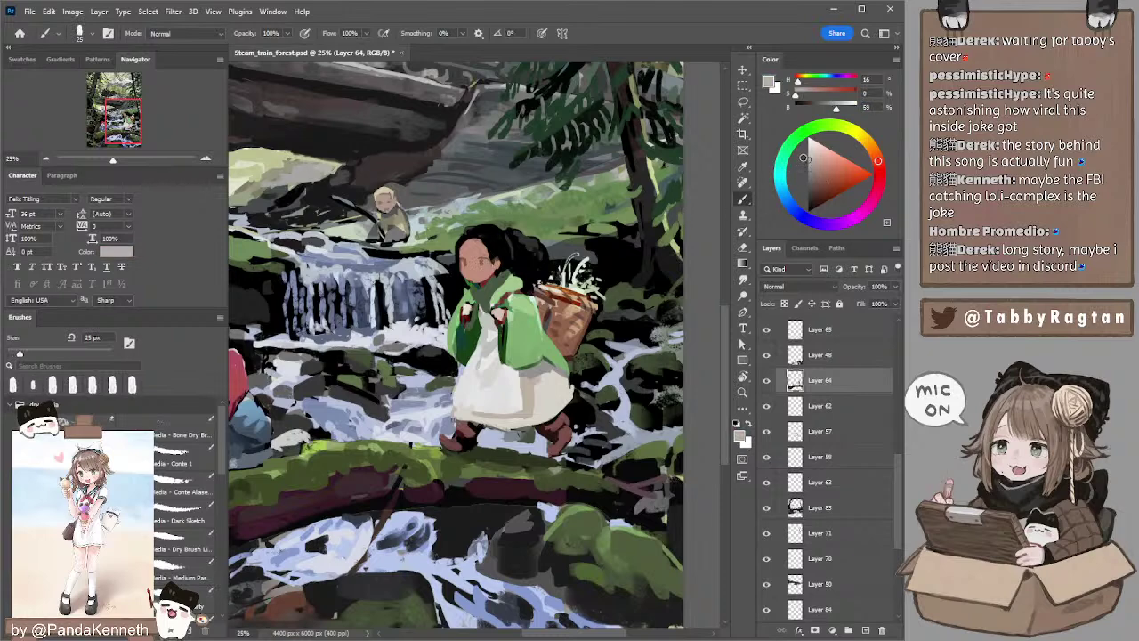
key("bracketright")
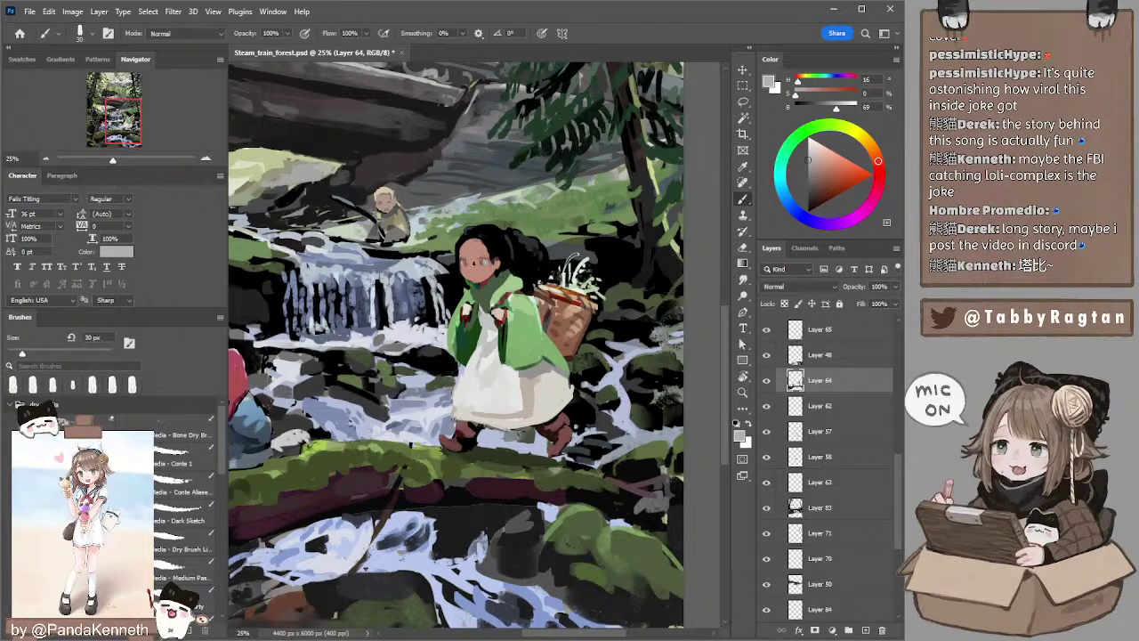
left_click(467, 251, "alt")
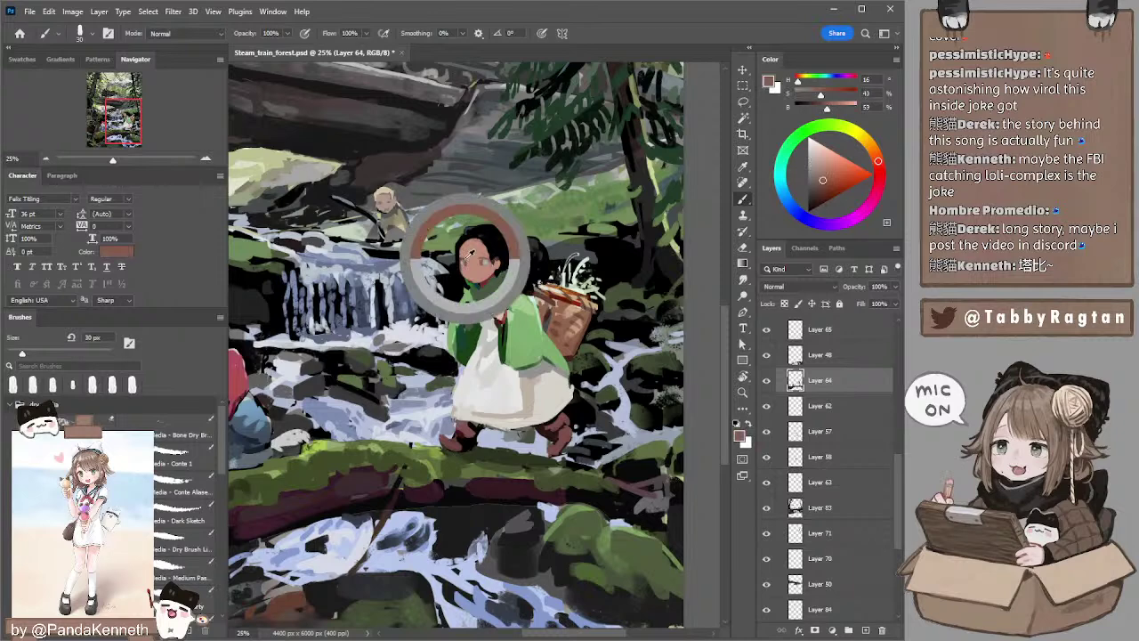
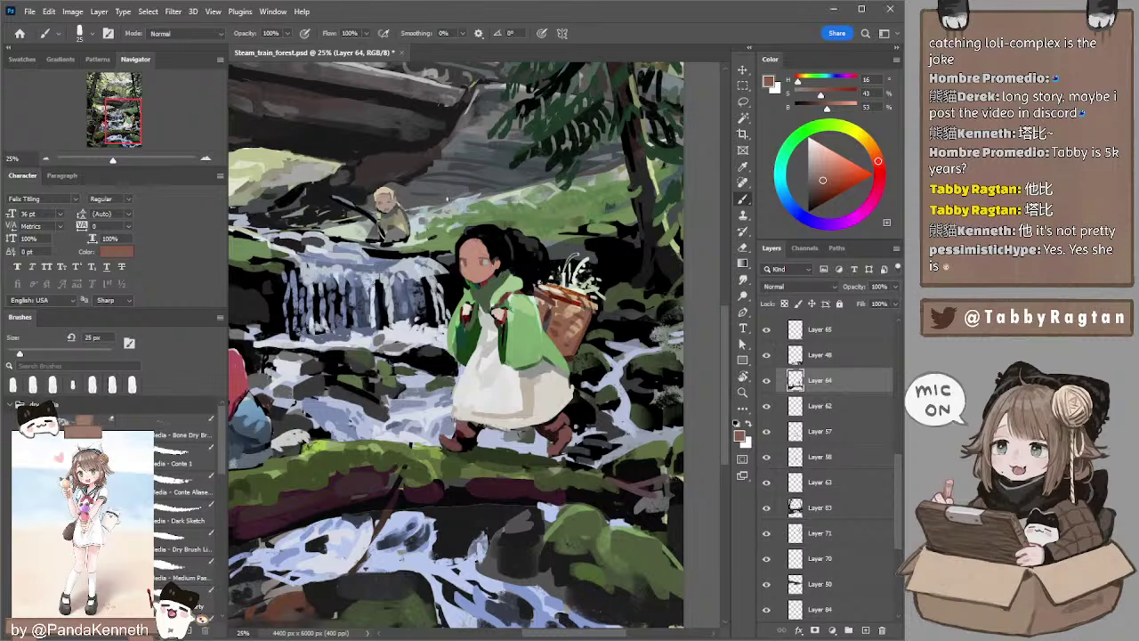
- Lighten the white of the girl's eye with light grey (H 15, S 0, B 76) using a 15 px brush at 33.33% zoom
left_click_drag(460, 222, 460, 213)
left_click(205, 158)
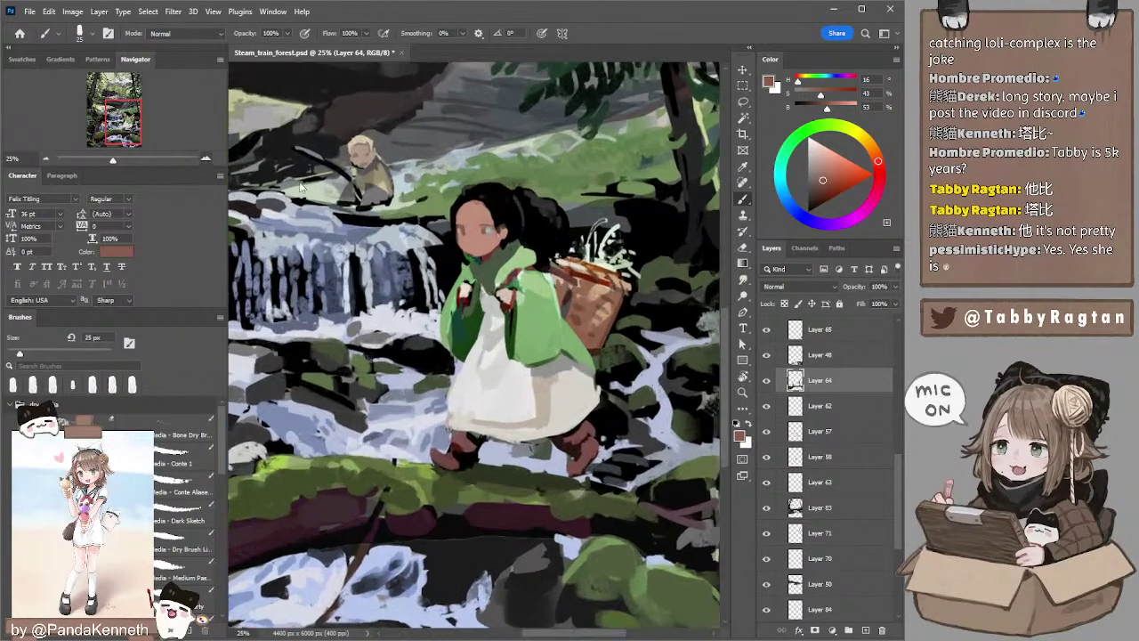
left_click(462, 223, "alt")
left_click(808, 155)
key("bracketleft")
key("bracketleft")
left_click(463, 225)
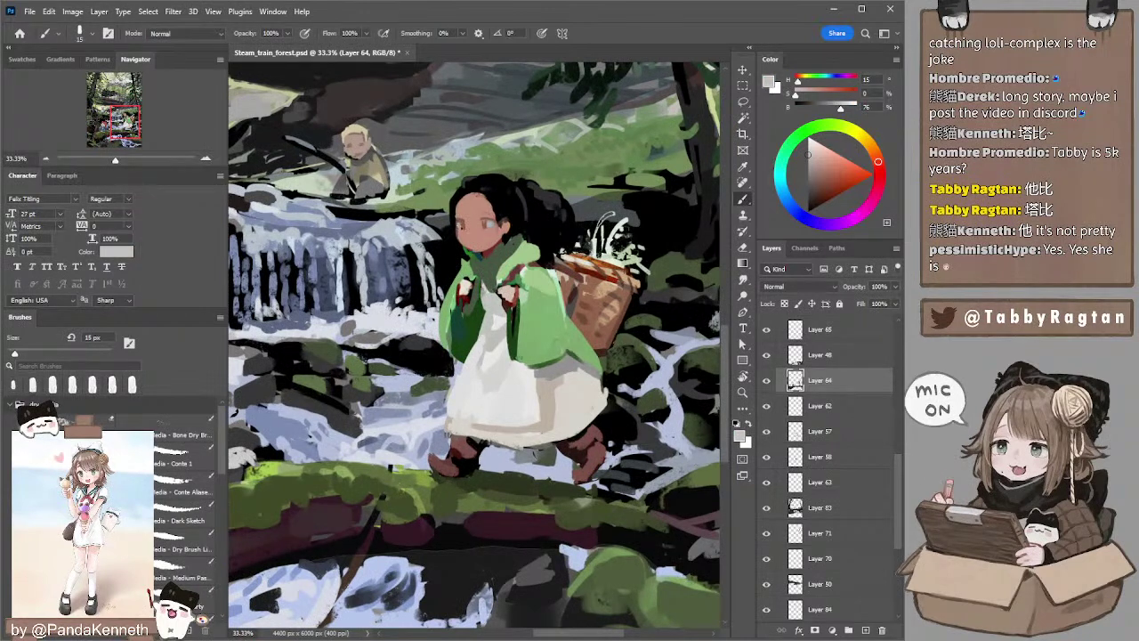
- Refine the girl's eye shapes at 15 px with sampled brown (B 53), skin tone (B 76) and dark brown (S 21, B 35)
left_click(467, 218, "alt")
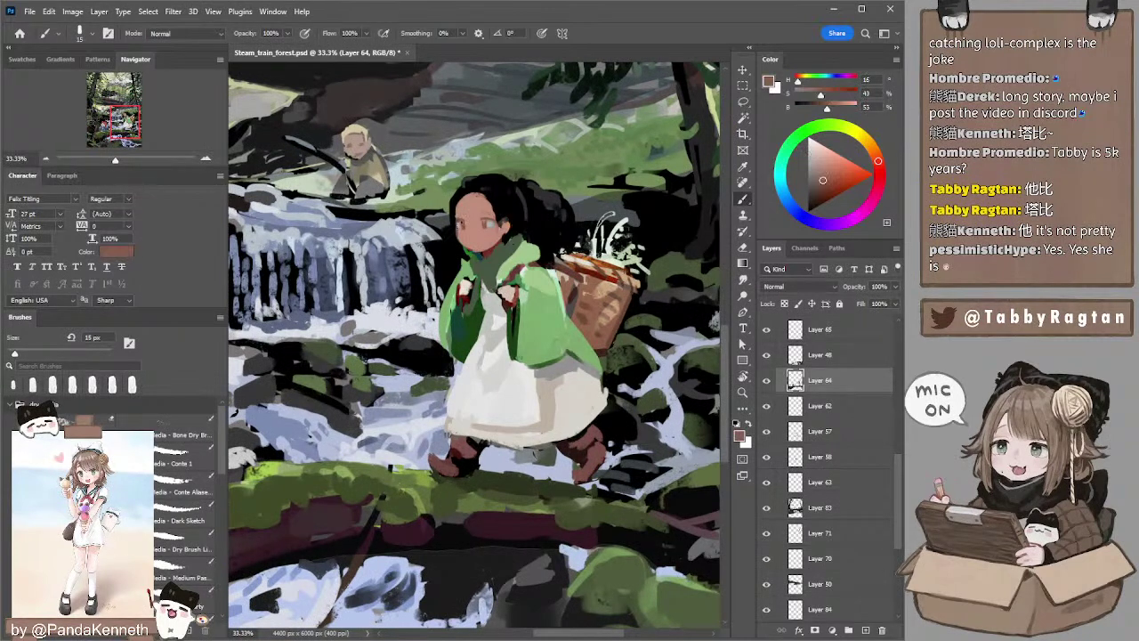
left_click(469, 216, "alt")
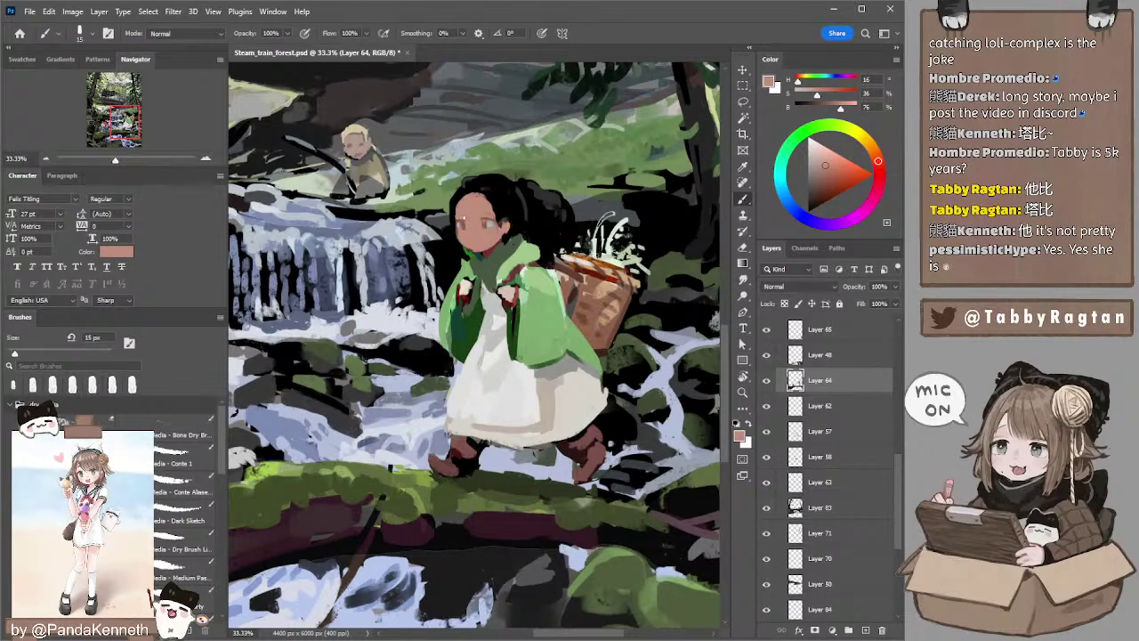
left_click(482, 223, "alt")
left_click(485, 224, "alt")
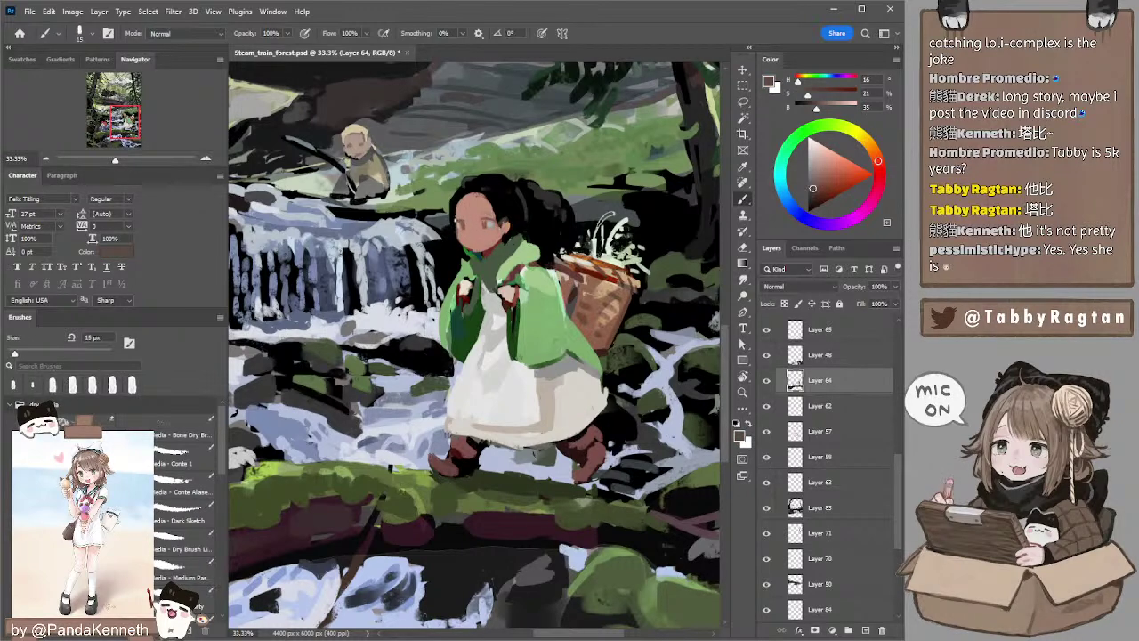
- Darken the girl's eye details with default black and dark greys (B 13 and B 20), switching between 15 and 20 px brushes
key("d")
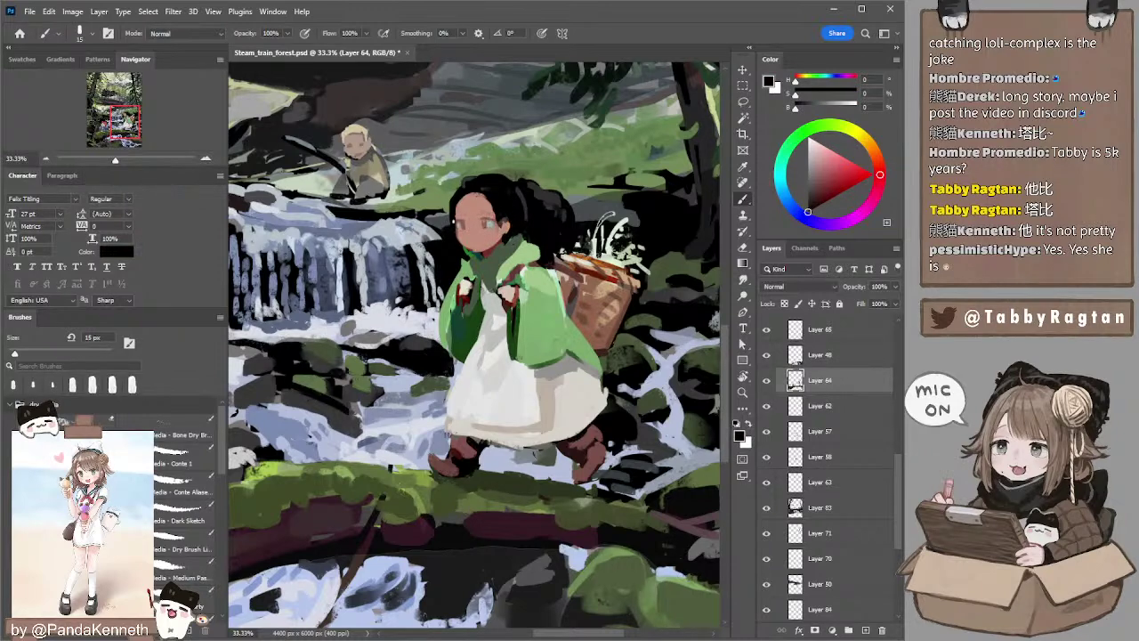
key("]")
left_click(802, 200)
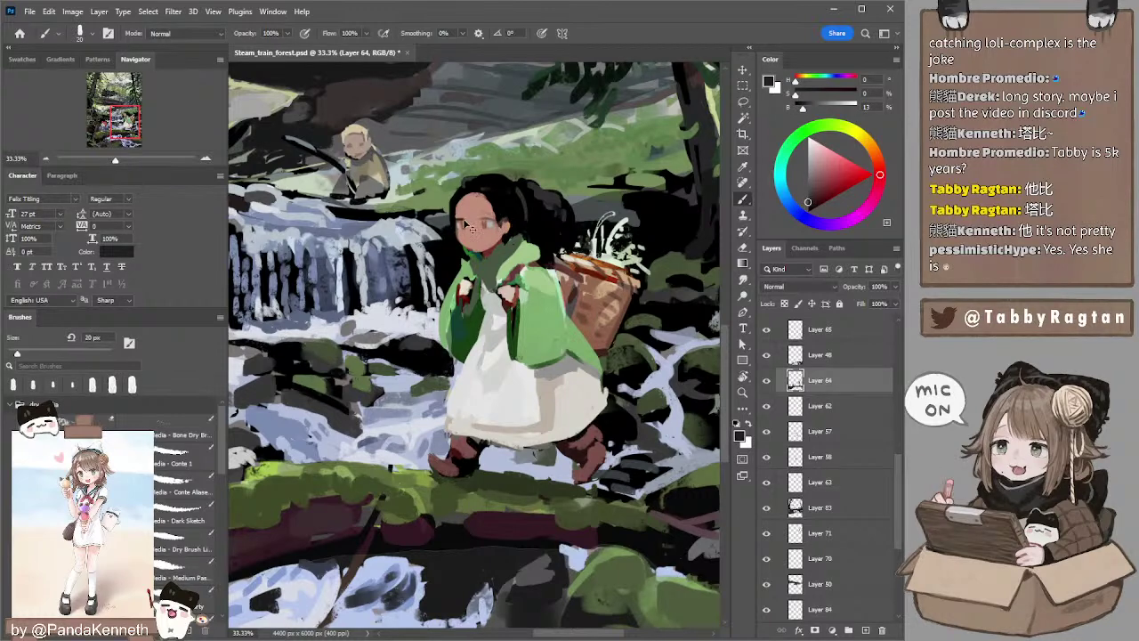
left_click(807, 197)
key("bracketleft")
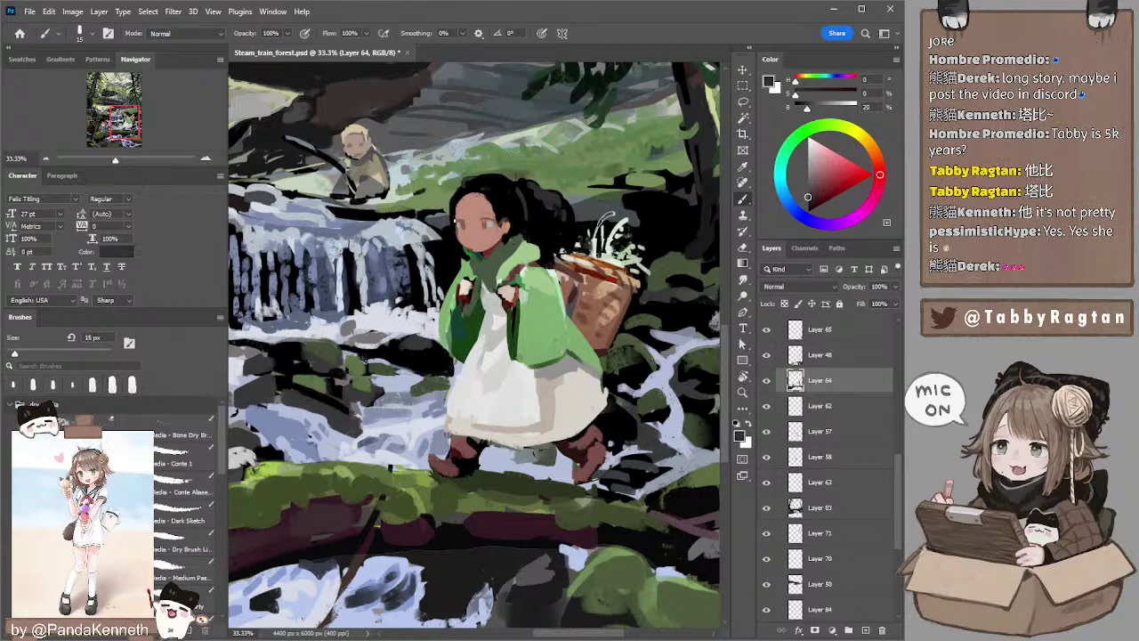
key("bracketright")
key("bracketleft")
- Rework the girl's brows and eye edges with sampled black, skin tone and brown (H 16, S 36, B 50), reducing the brush to 9 px
left_click(507, 187, "alt")
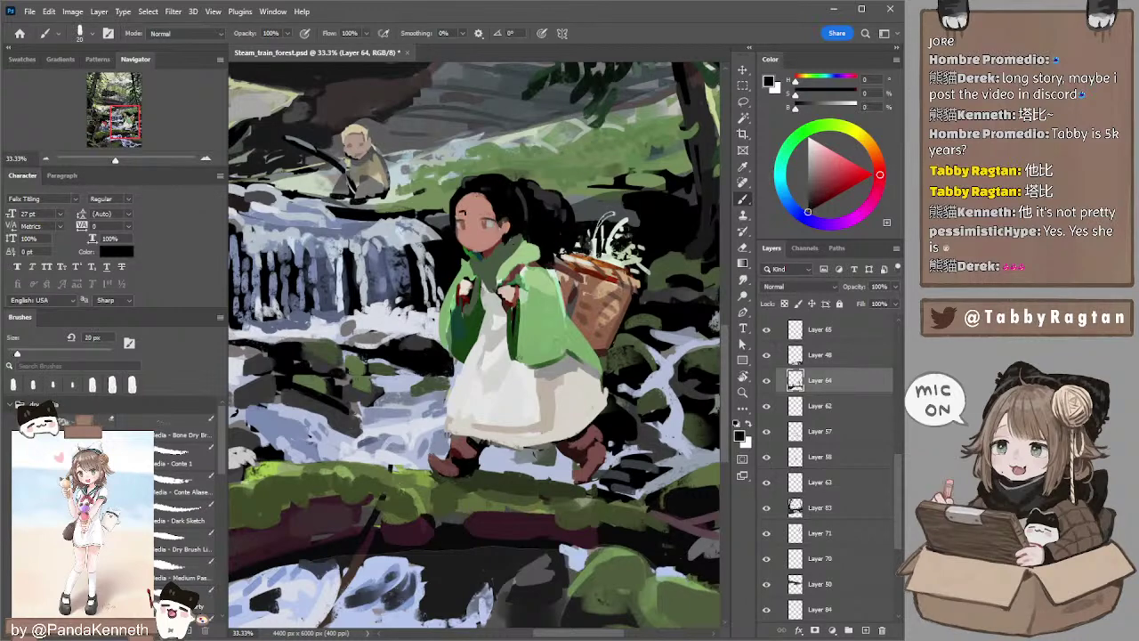
left_click(472, 215, "alt")
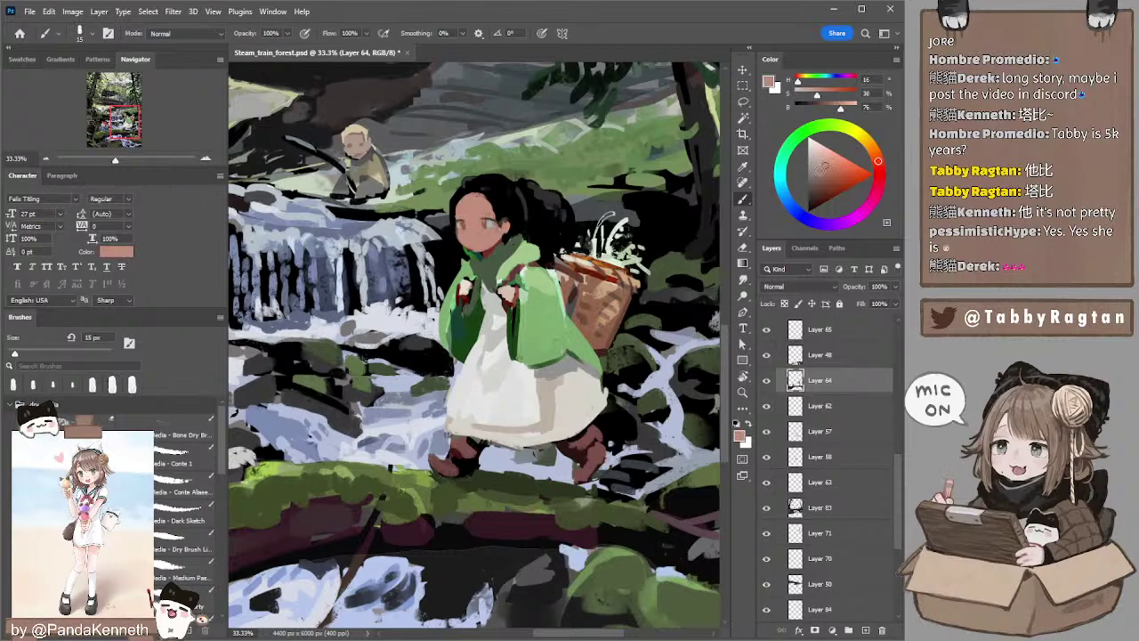
left_click(819, 181)
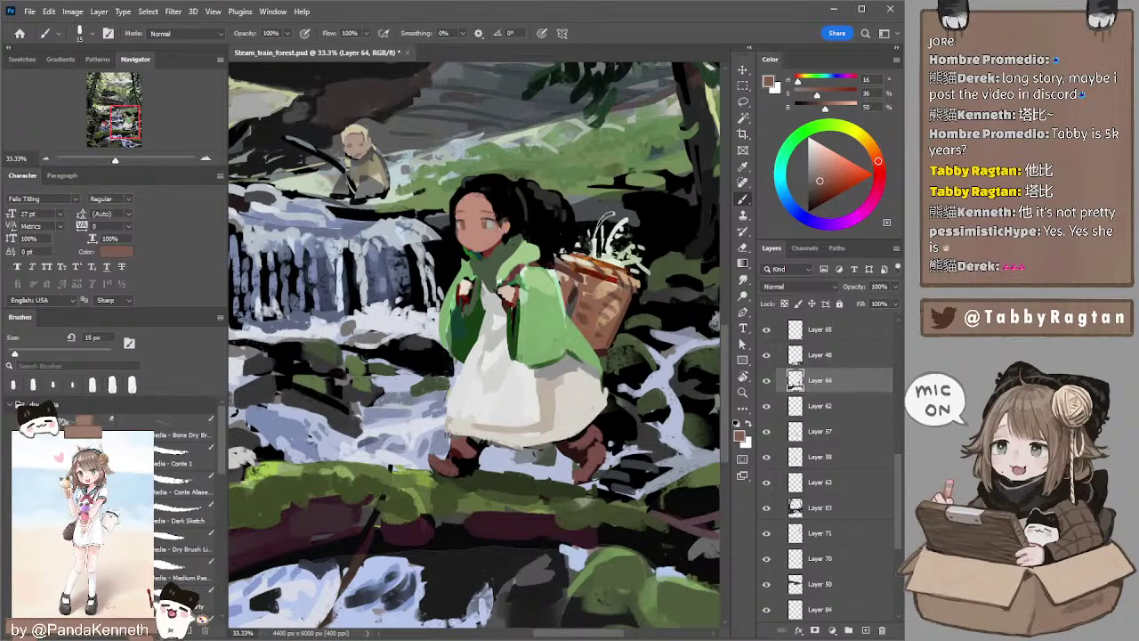
left_click(462, 214, "alt")
key("bracketleft")
key("bracketleft")
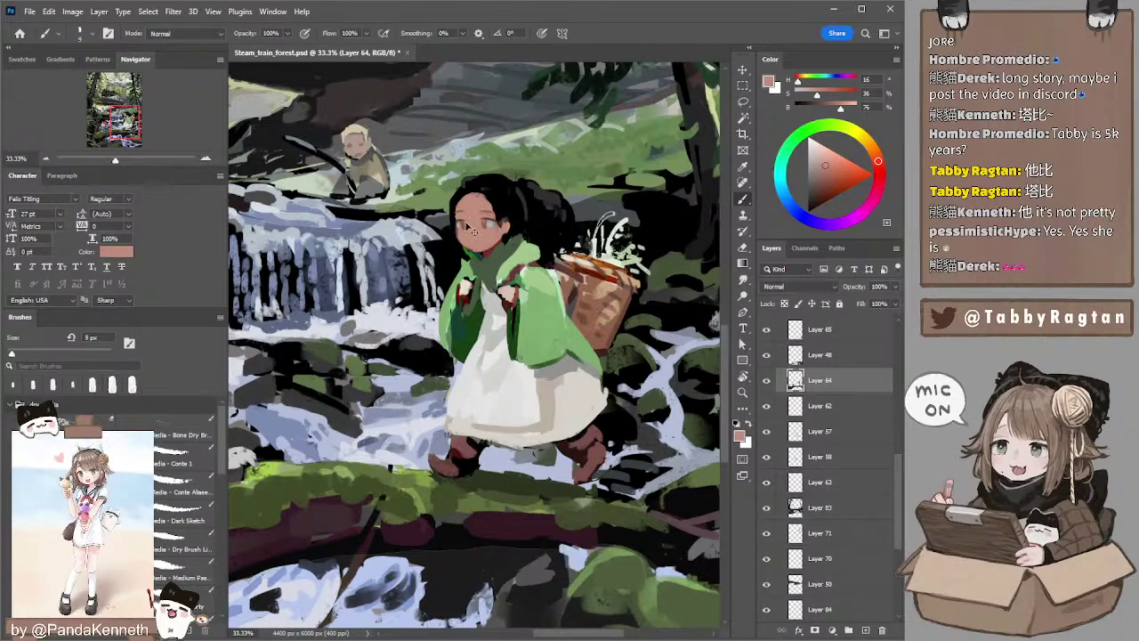
left_click(463, 218, "alt")
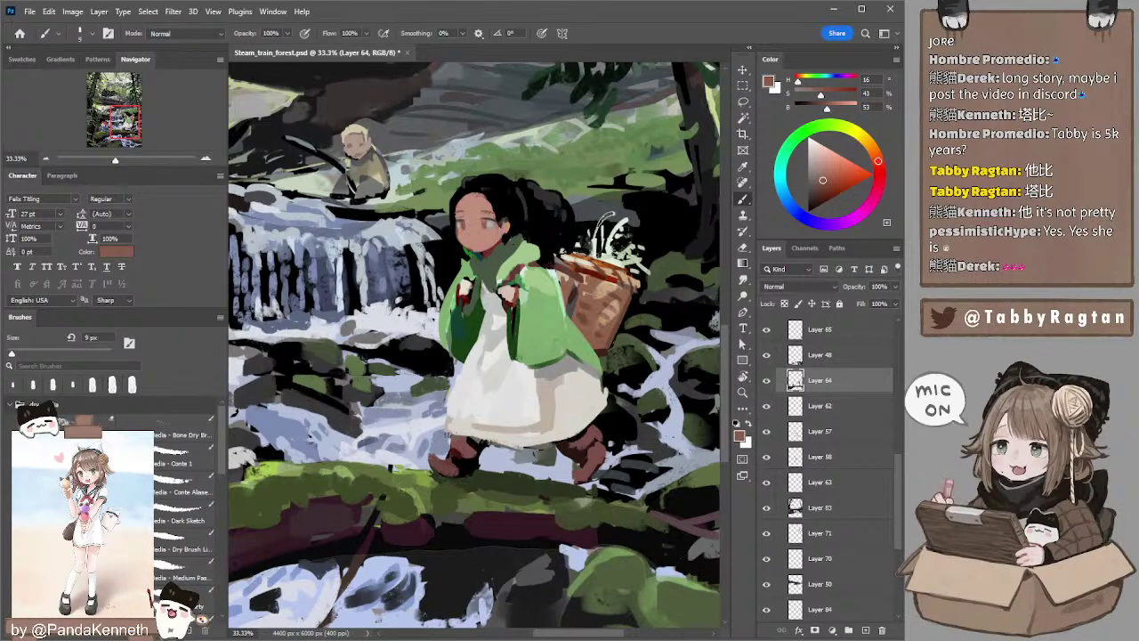
- Add dark accents to the girl's eyes in default black with a 30 px brush
key("d")
key("bracketright")
key("bracketright")
key("bracketright")
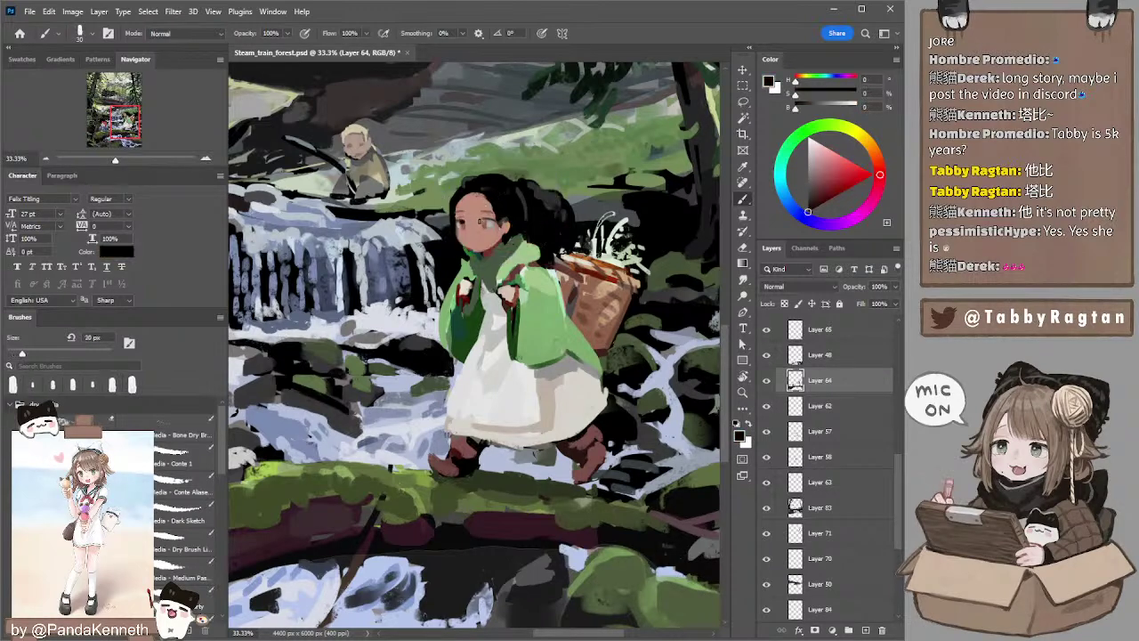
- Soften the girl's eyes with a darkened version of the sampled brown (H 16, B 38) at 30 px
left_click(475, 223, "alt")
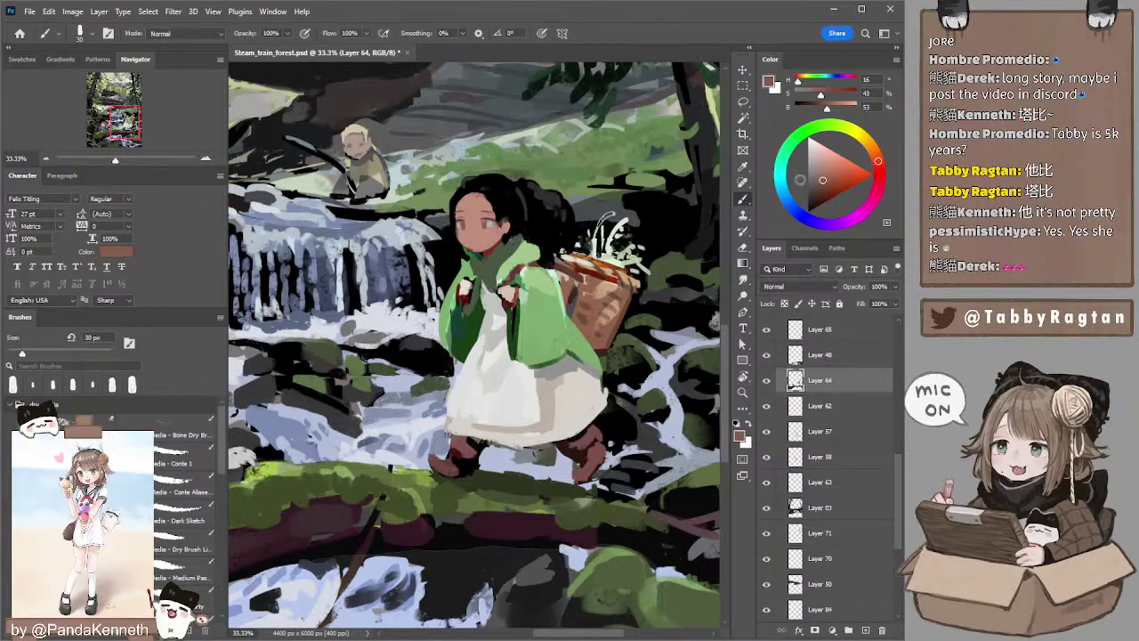
left_click(815, 188)
key("bracketright")
key("bracketright")
key("bracketleft")
key("bracketleft")
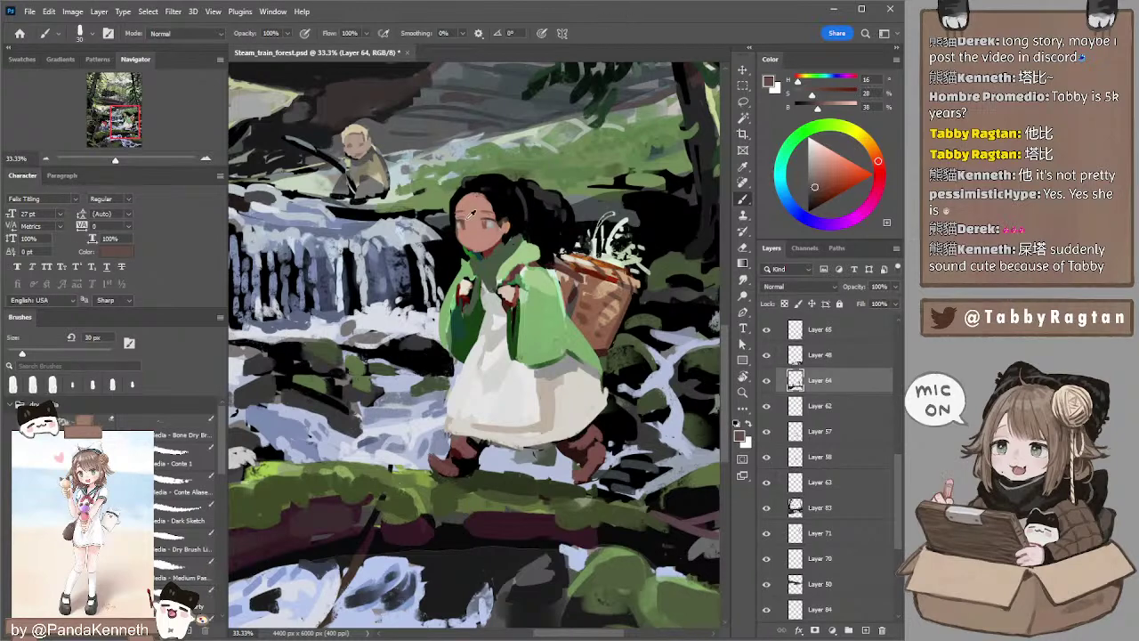
- Define the girl's eyes with a deeper brown (H 16, S 30, B 31) using 25 px and 20 px brushes
left_click(814, 192)
key("bracketleft")
key("bracketleft")
key("bracketleft")
key("bracketright")
key("bracketright")
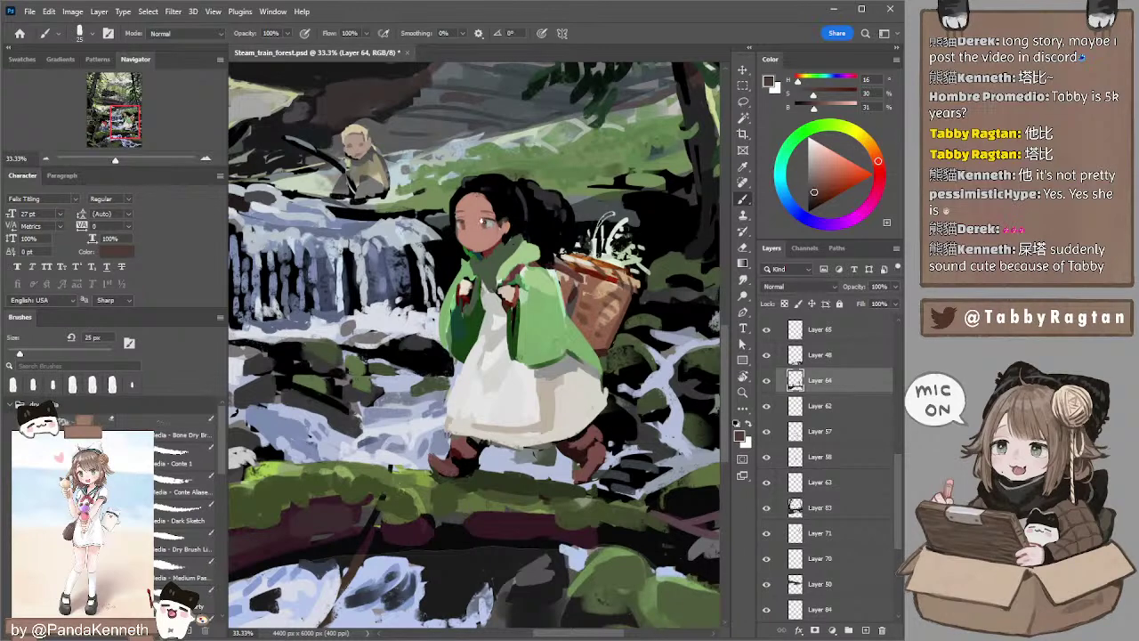
key("bracketleft")
mouse_move(473, 219)
left_mouse_down()
mouse_move(489, 217)
mouse_move(473, 219)
left_mouse_up()
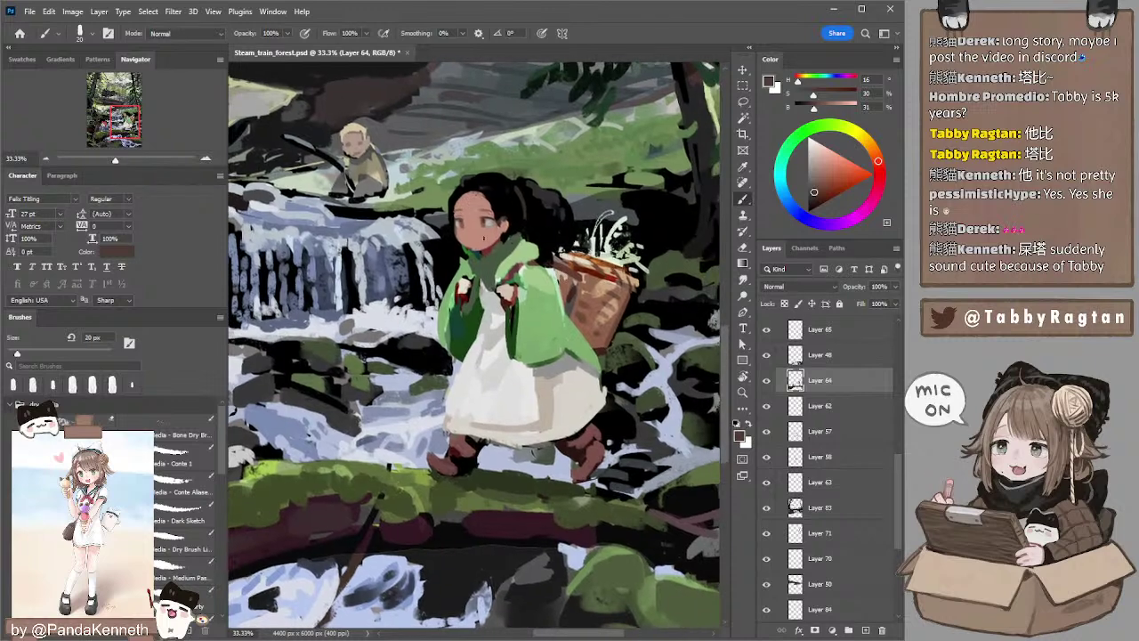
- Tint the girl's face with muted skin (S 23, B 65) at 20 px, then dark red (B 44) and pink (H 3, S 41, B 69) at 35 px
left_click(474, 228, "alt")
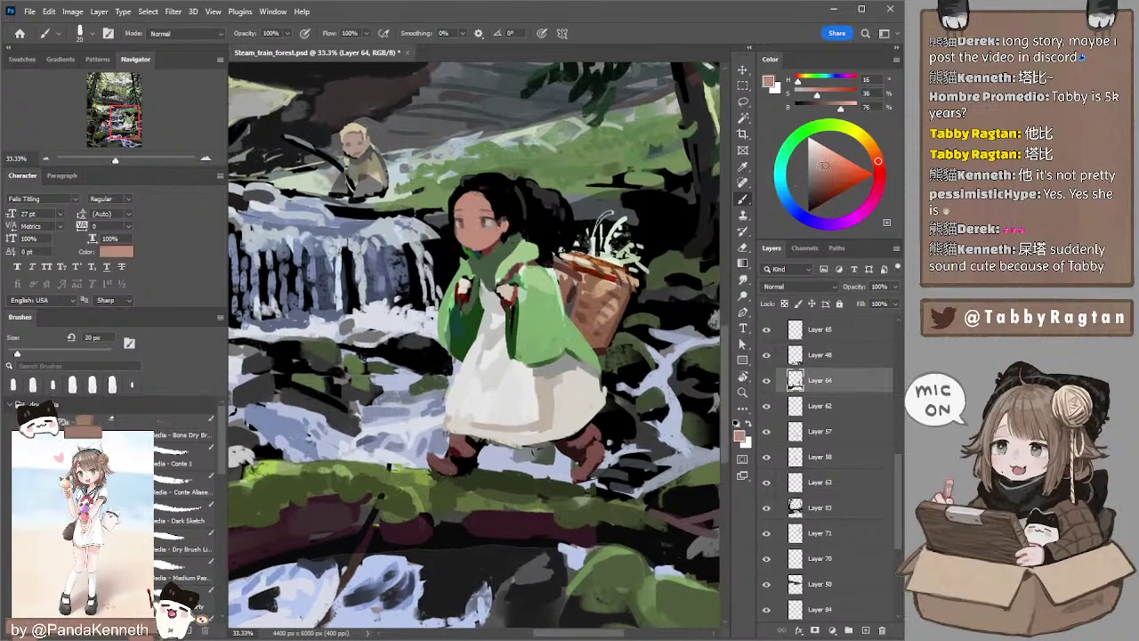
left_click(818, 168)
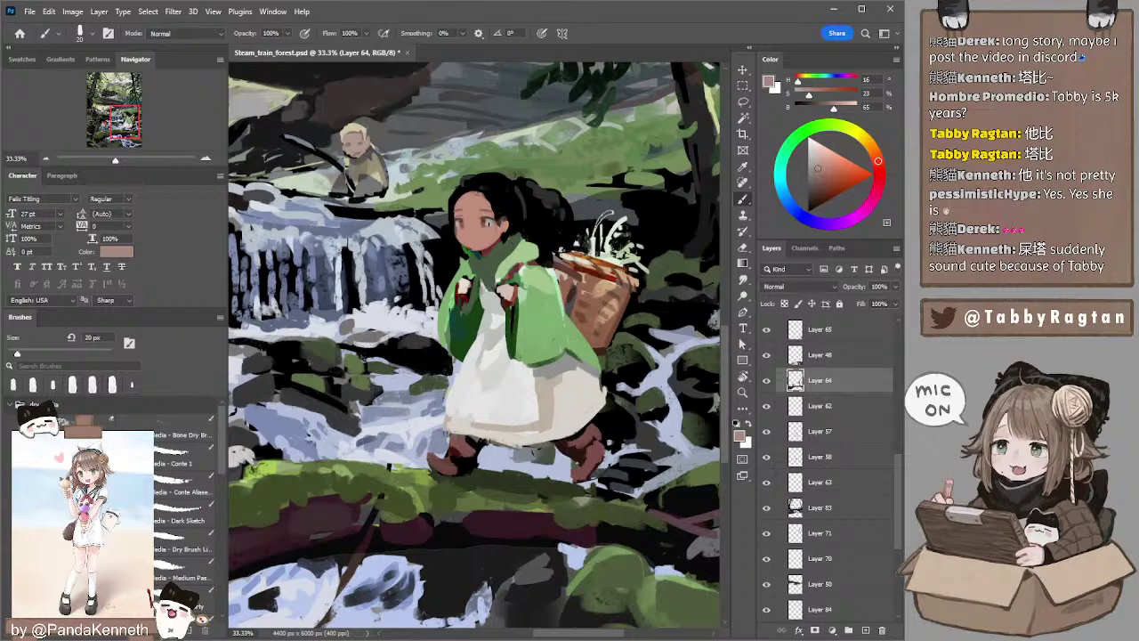
left_click(489, 249, "alt")
key("bracketright")
key("bracketright")
key("bracketright")
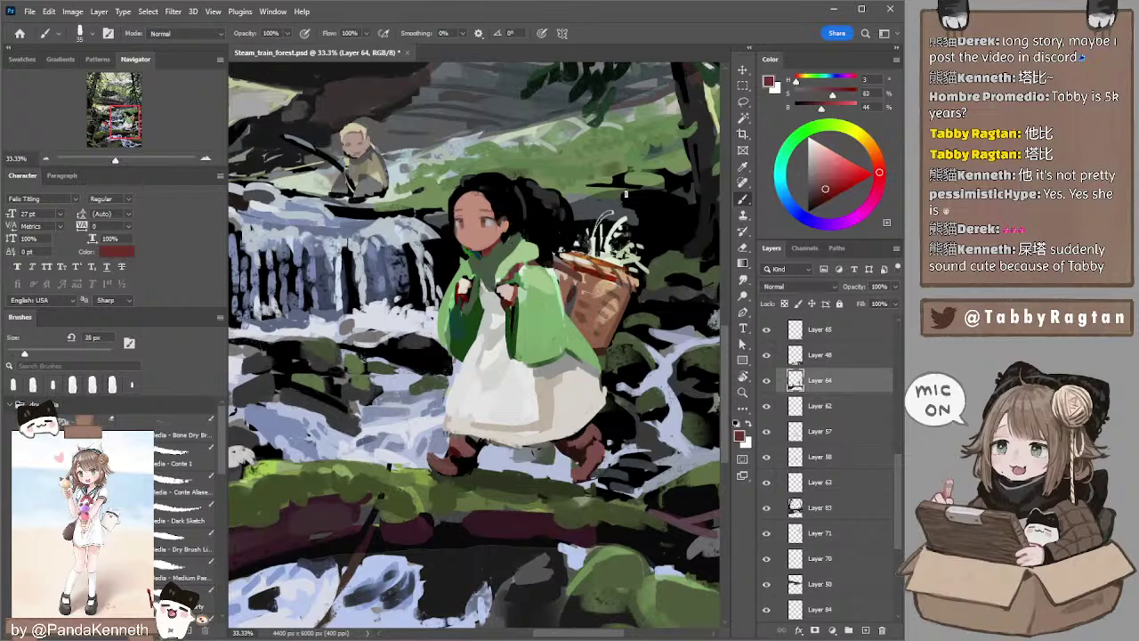
left_click(826, 171)
key("bracketleft")
key("bracketright")
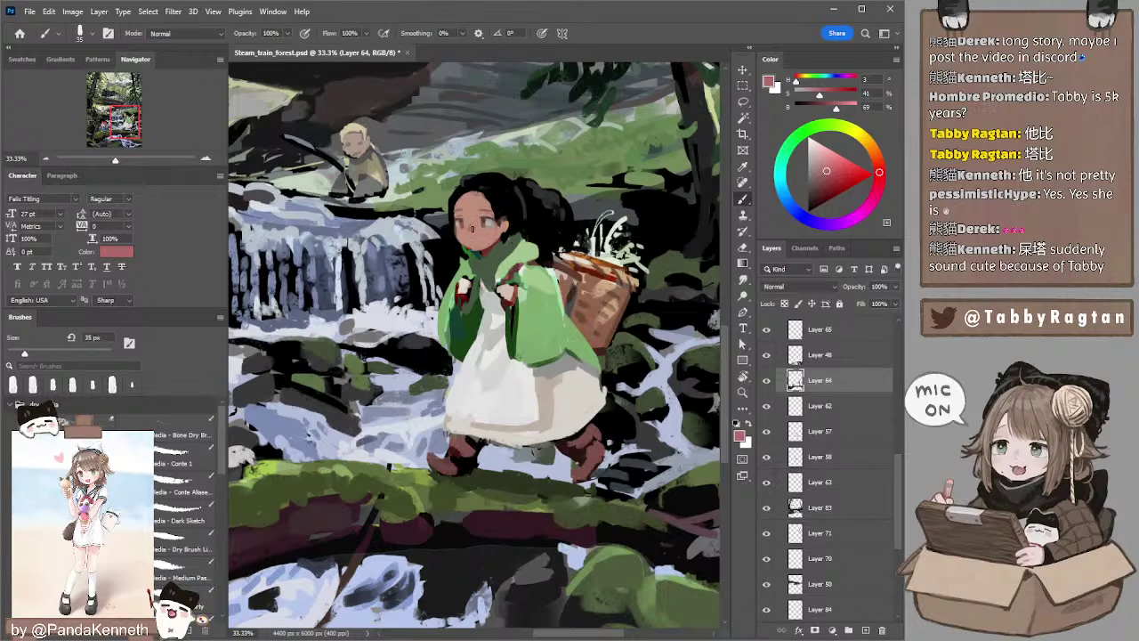
- Clean up the girl's lower face with sampled skin tone (H 16, S 36, B 76), enlarging the brush to 90 px
left_click(471, 229, "alt")
left_click(477, 233, "alt")
key("bracketright")
key("bracketright")
key("bracketright")
key("bracketright")
key("bracketright")
key("bracketright")
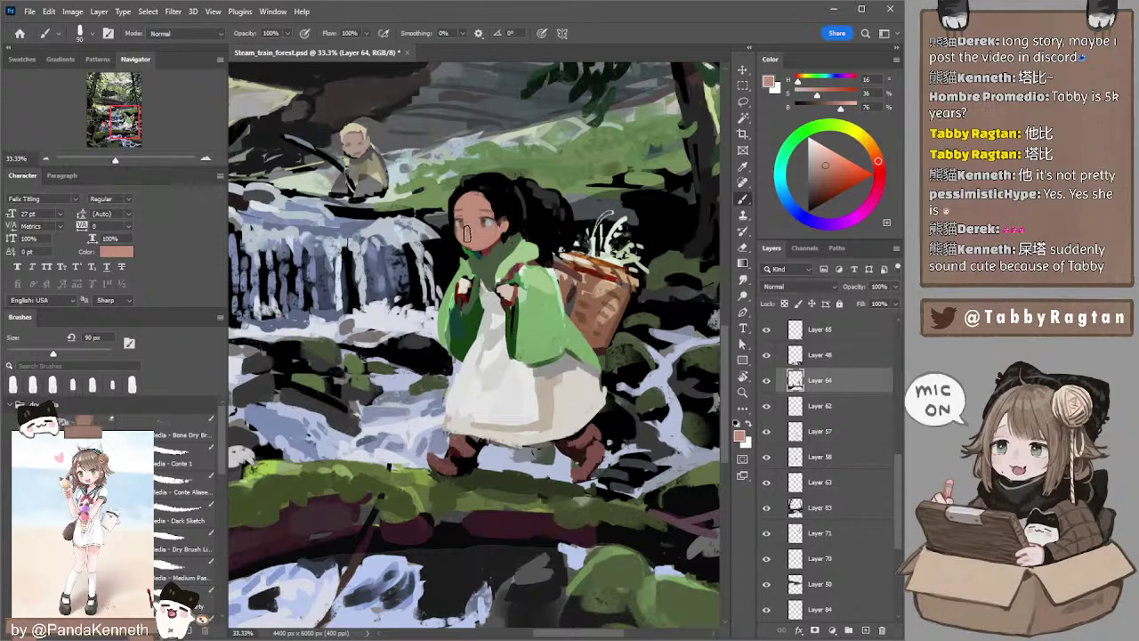
- Finish the girl's cheek with skin tone at 100 px, then touch up her mouth with sampled pink (H 2, S 41, B 69) at 15 px
key("bracketright")
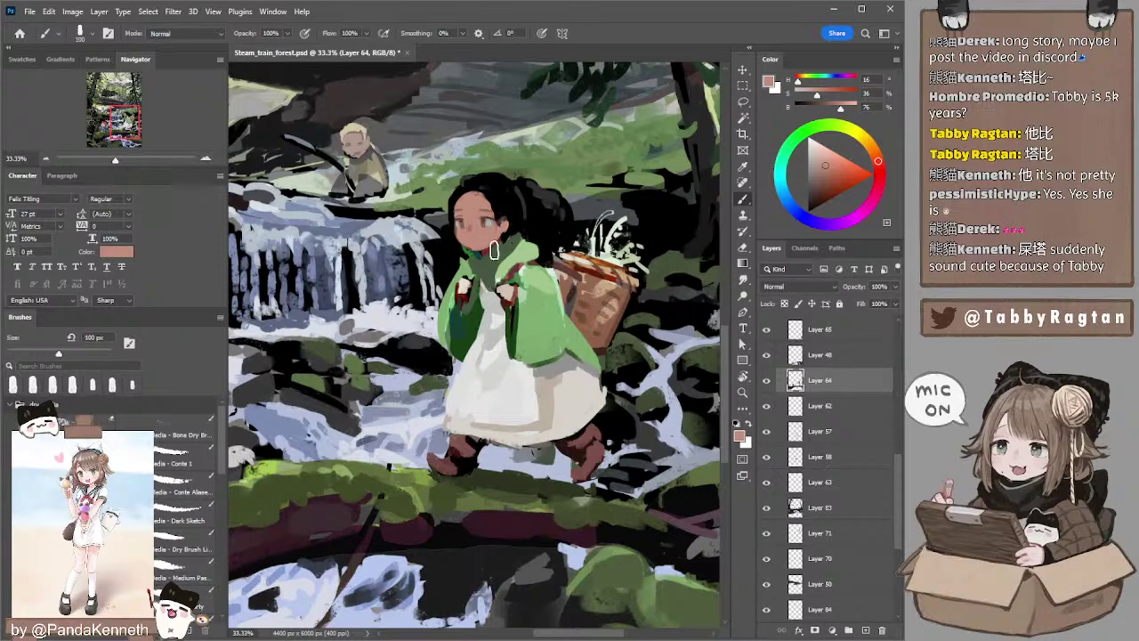
key("d")
key("bracketleft")
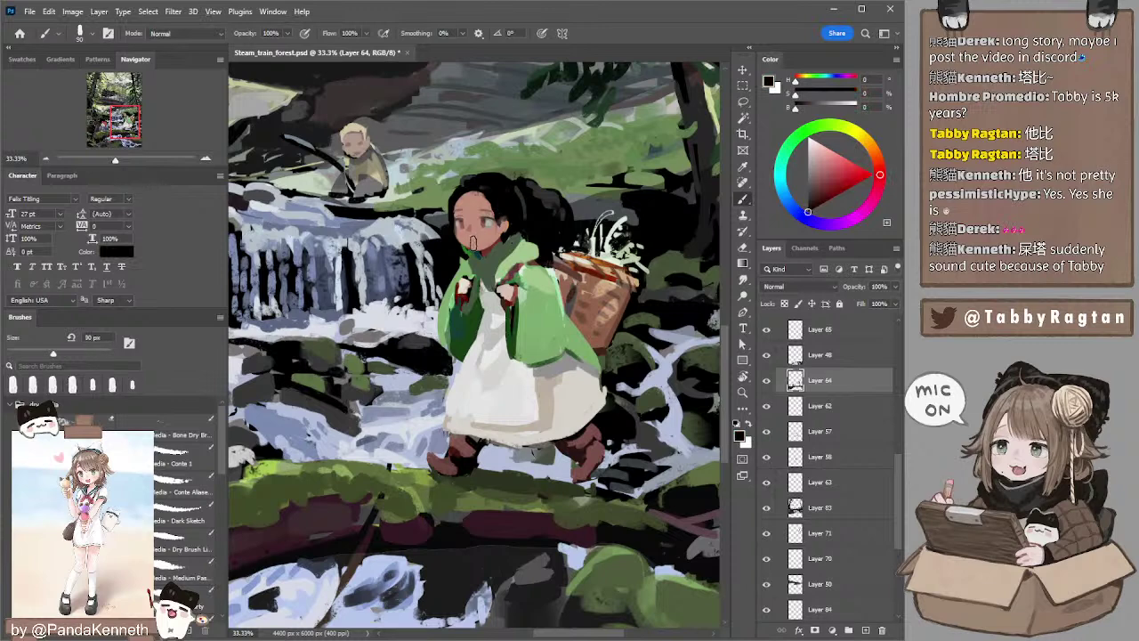
key("bracketleft")
key("bracketleft")
key("bracketleft")
key("bracketleft")
key("bracketleft")
key("bracketleft")
left_click(472, 227, "alt")
key("bracketleft")
key("bracketleft")
key("bracketleft")
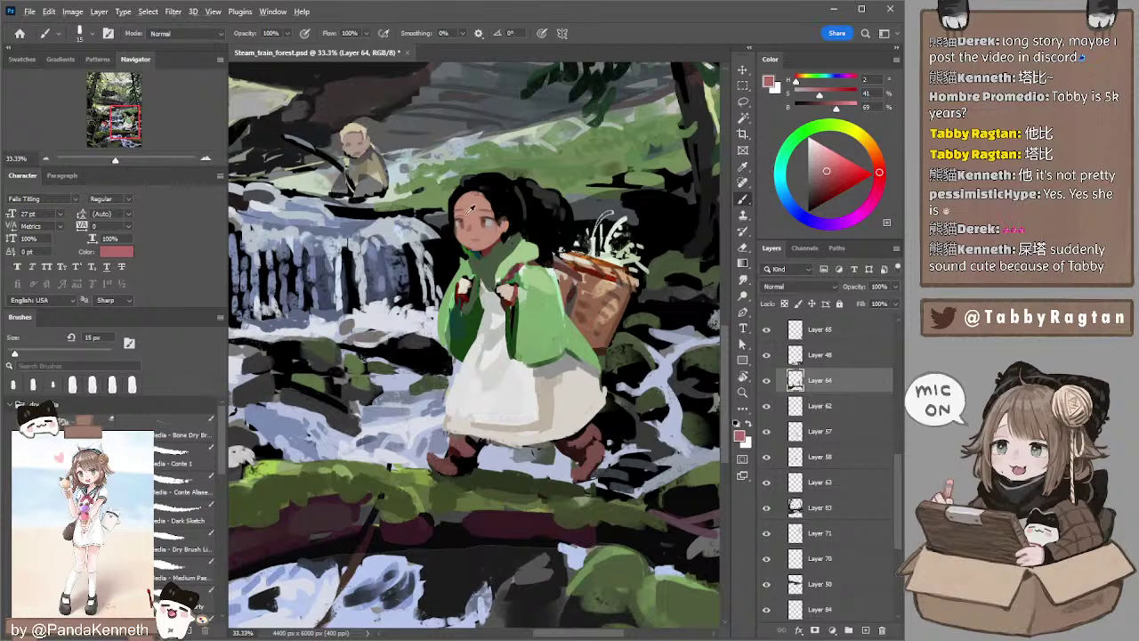
- Add fine near-black details (H 0, S 17, B 21) to the girl's eyes with a 10 px brush
left_click(460, 211, "alt")
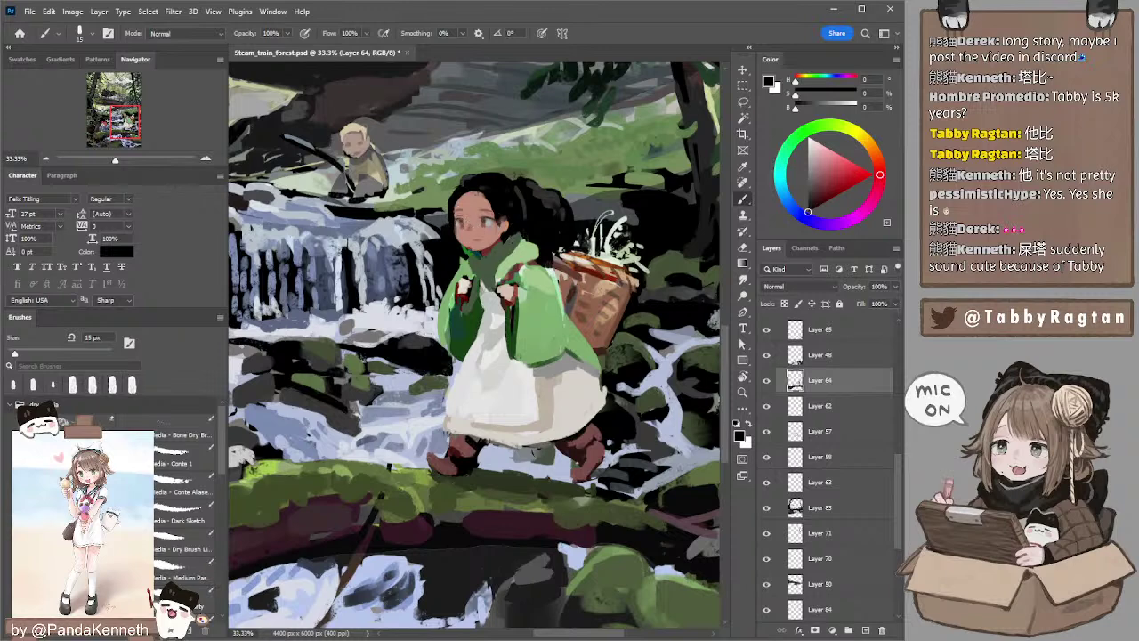
left_click(810, 197)
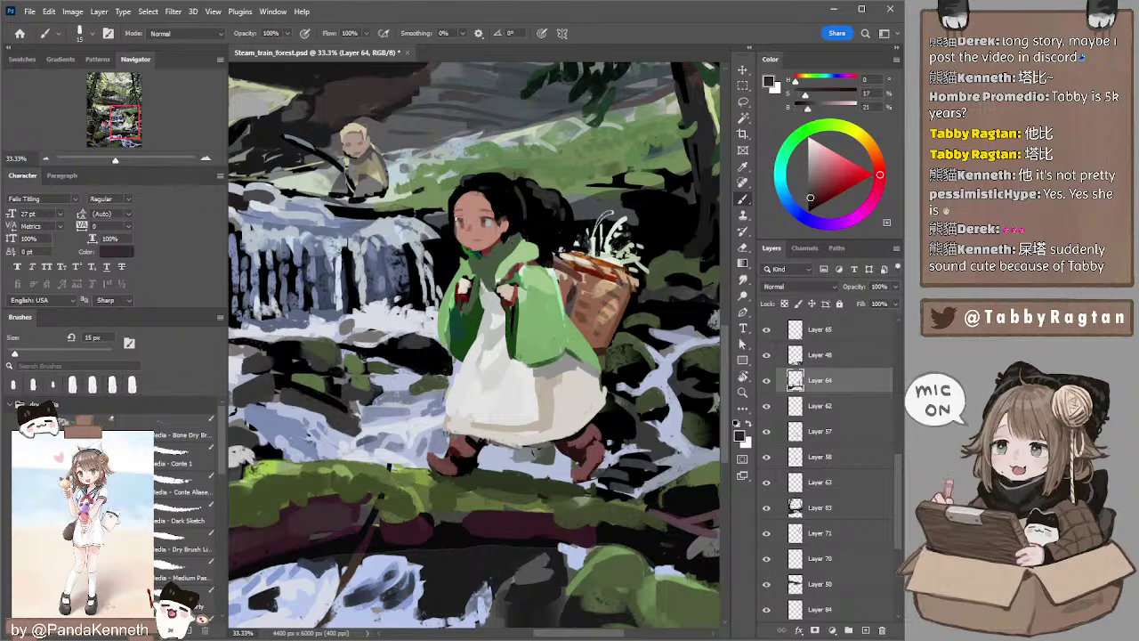
key("bracketleft")
left_click(454, 221)
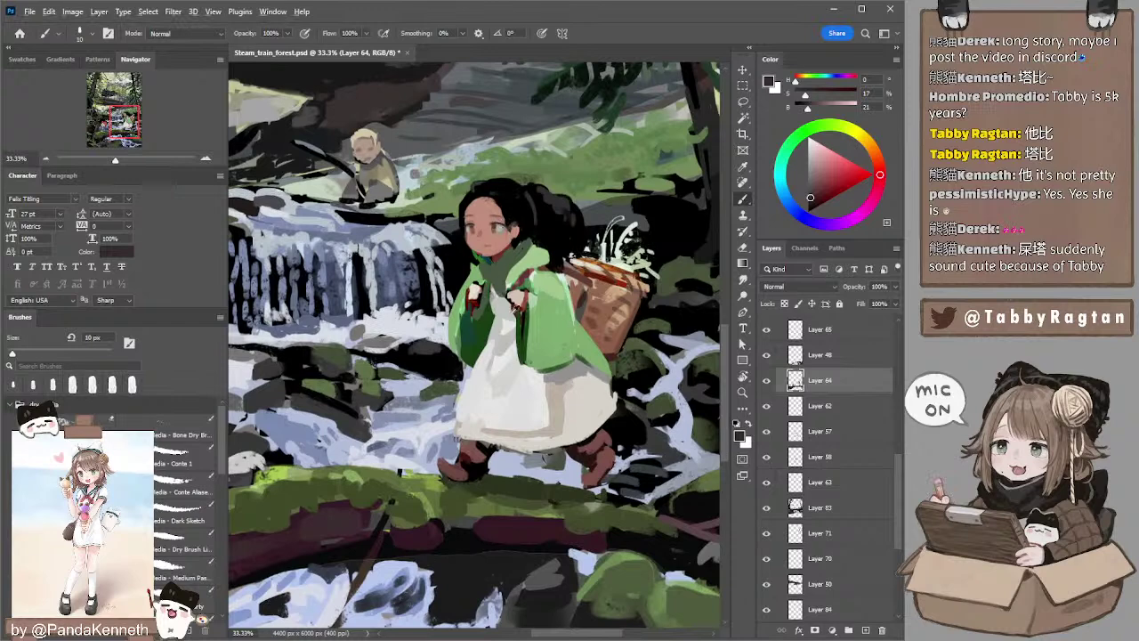
- Dab light grey (B 87) sampled from the dress into the girl's eyes at 10 px
left_click(486, 360, "alt")
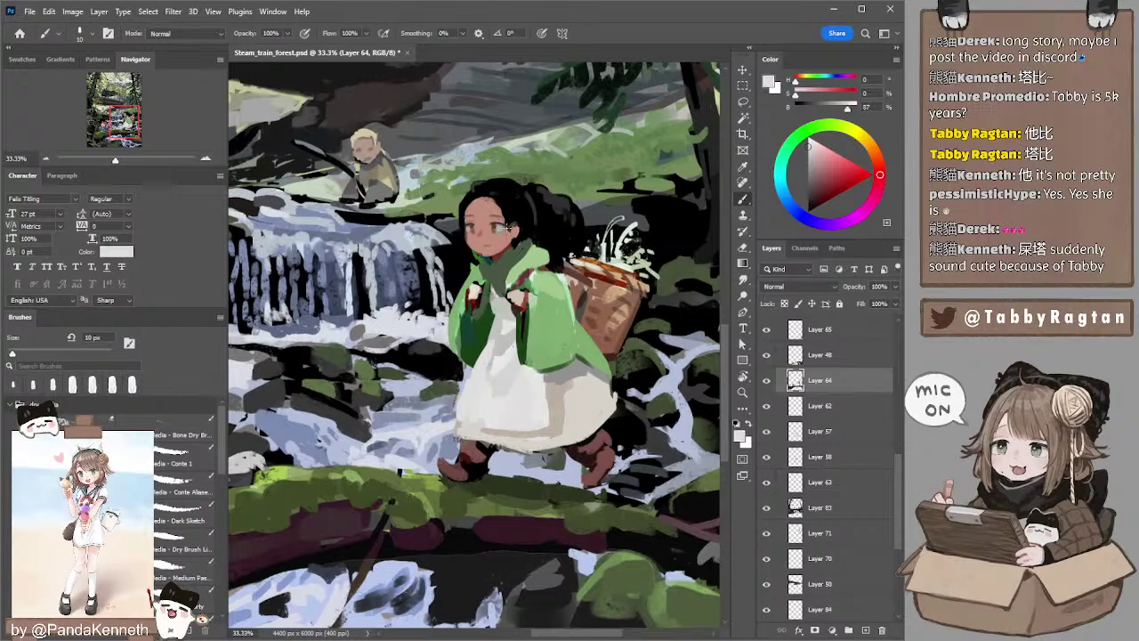
key("bracketright")
key("bracketleft")
left_click_drag(522, 240, 543, 236)
- Darken the girl's eye details with near-black (S 19, B 21) at 15 px and tidy around them with sampled skin tone at 25 px
left_click(491, 226, "alt")
key("bracketright")
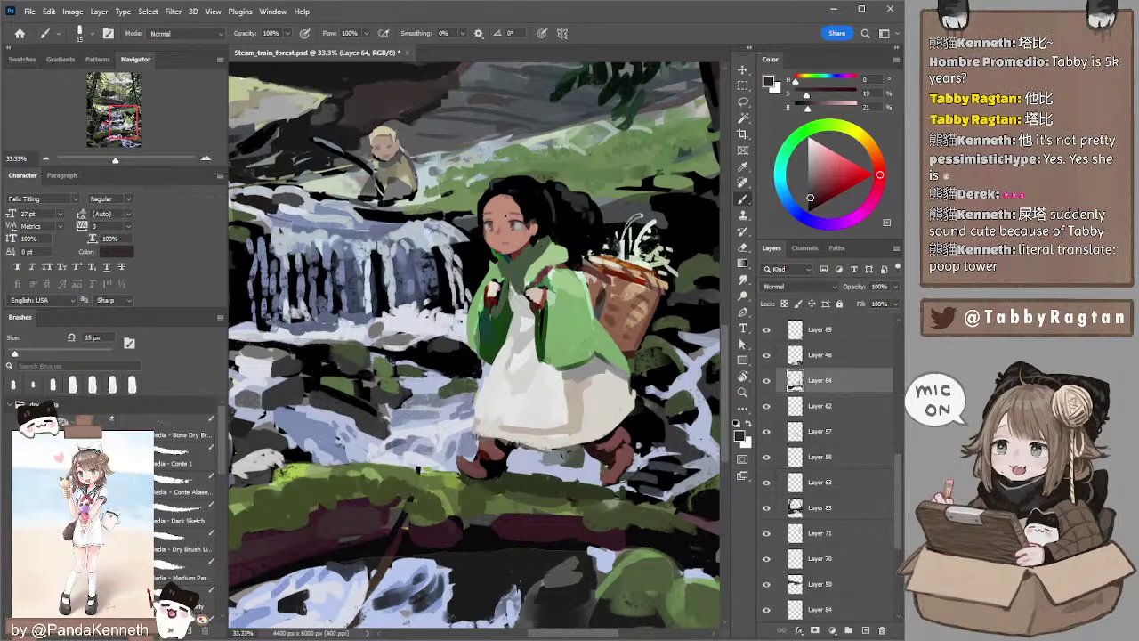
left_click(512, 212, "alt")
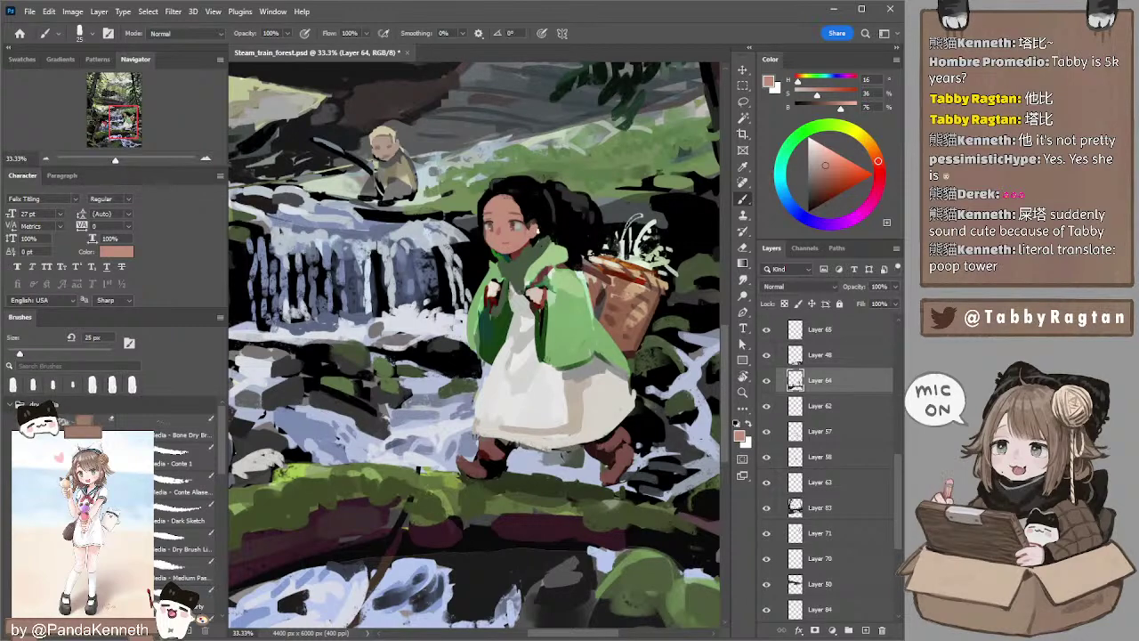
- Shade the girl's ear area at 25 px with a sampled brown shifted to a more saturated red (H 2, S 53, B 56)
left_click(533, 231, "alt")
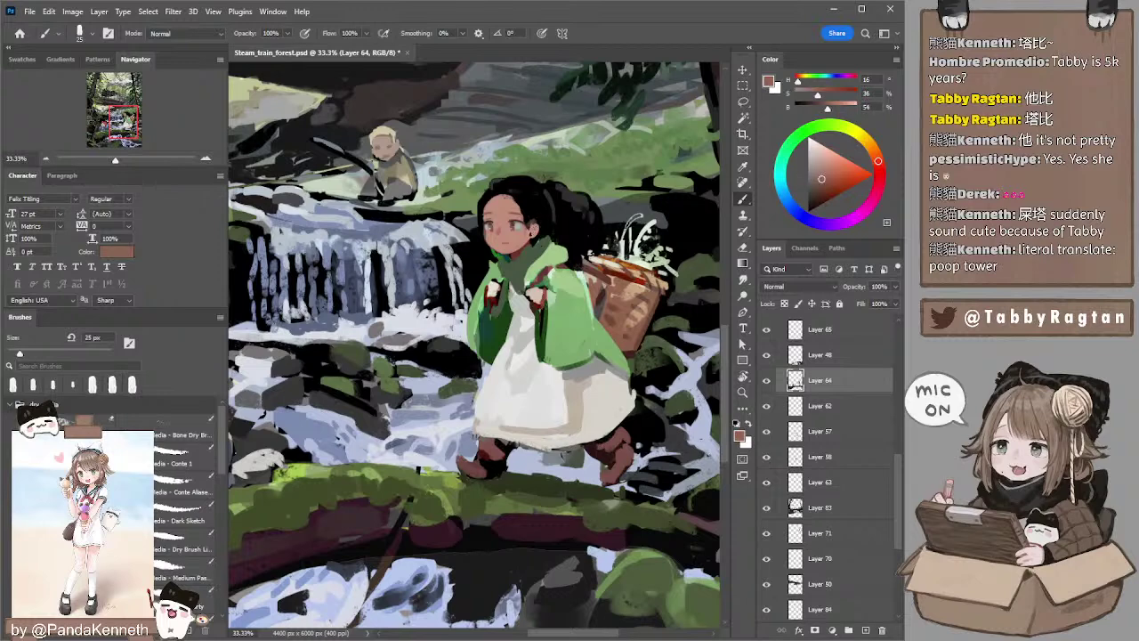
left_click(880, 171)
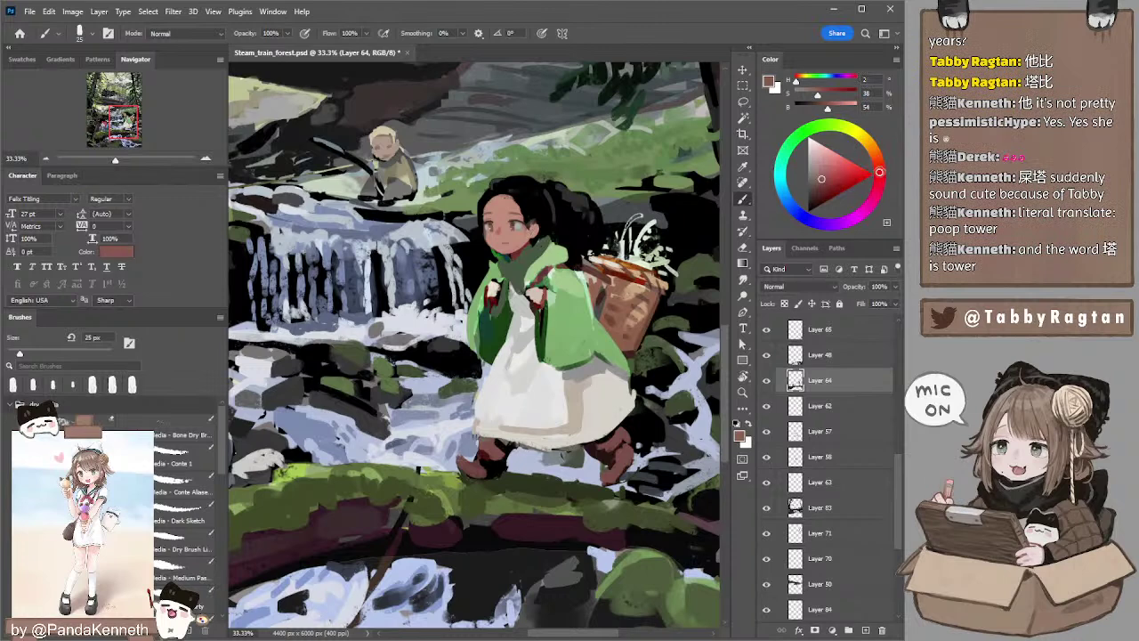
left_click_drag(824, 181, 826, 181)
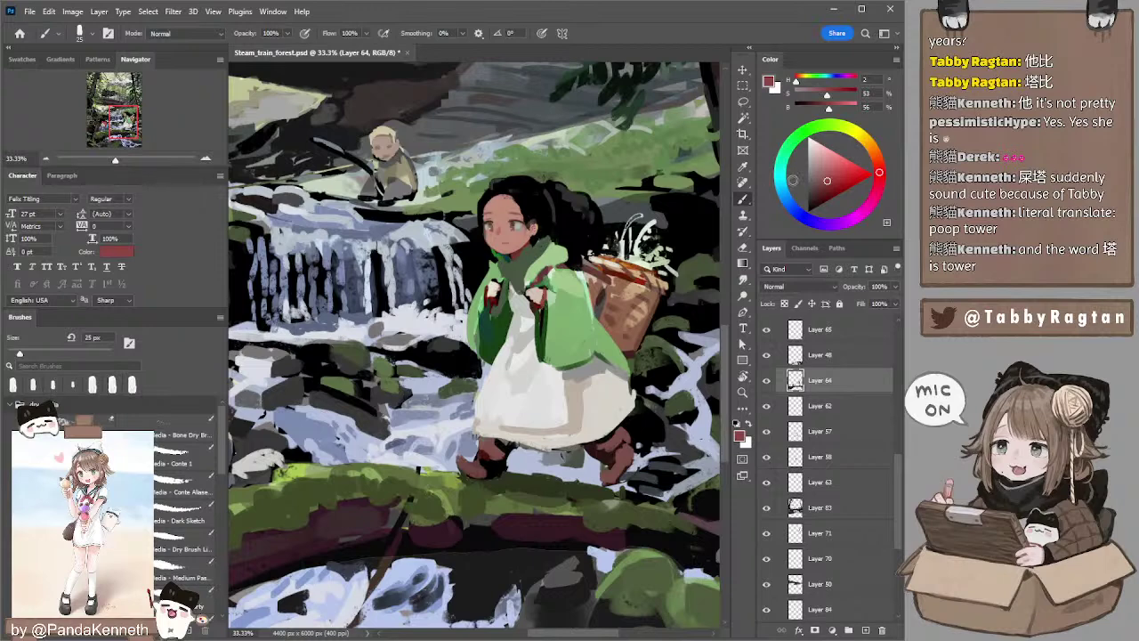
left_click(823, 181)
- Clean up the side of the girl's face with sampled skin tones, using 15 px and 25 px brushes
left_click(537, 241, "alt")
key("bracketleft")
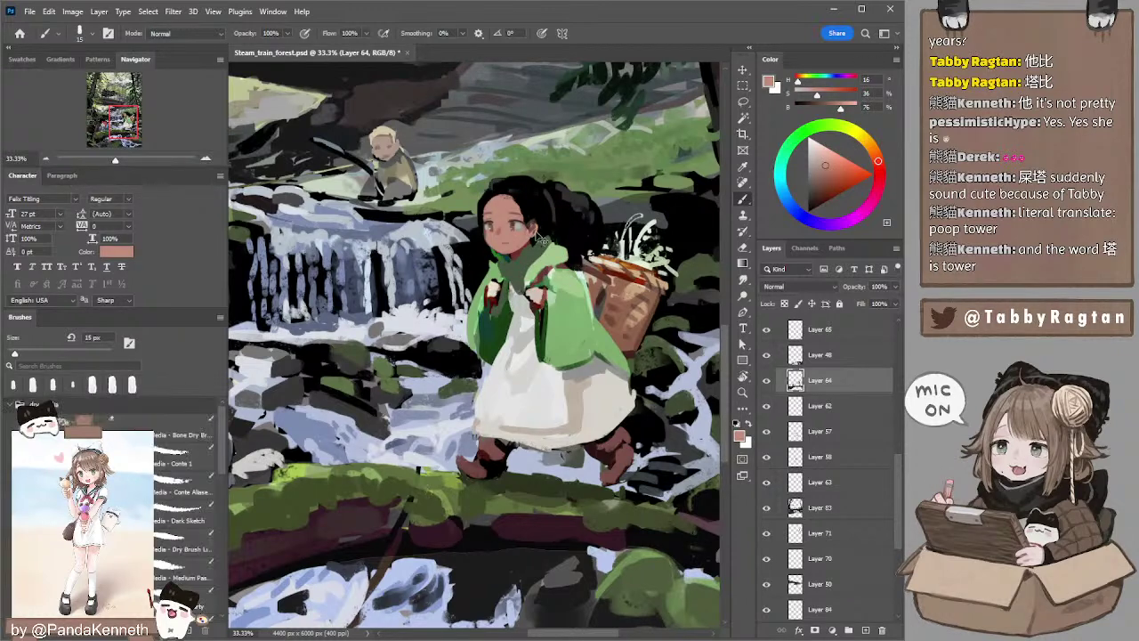
key("d")
key("bracketright")
left_click(521, 217, "alt")
key("bracketright")
left_click(521, 226)
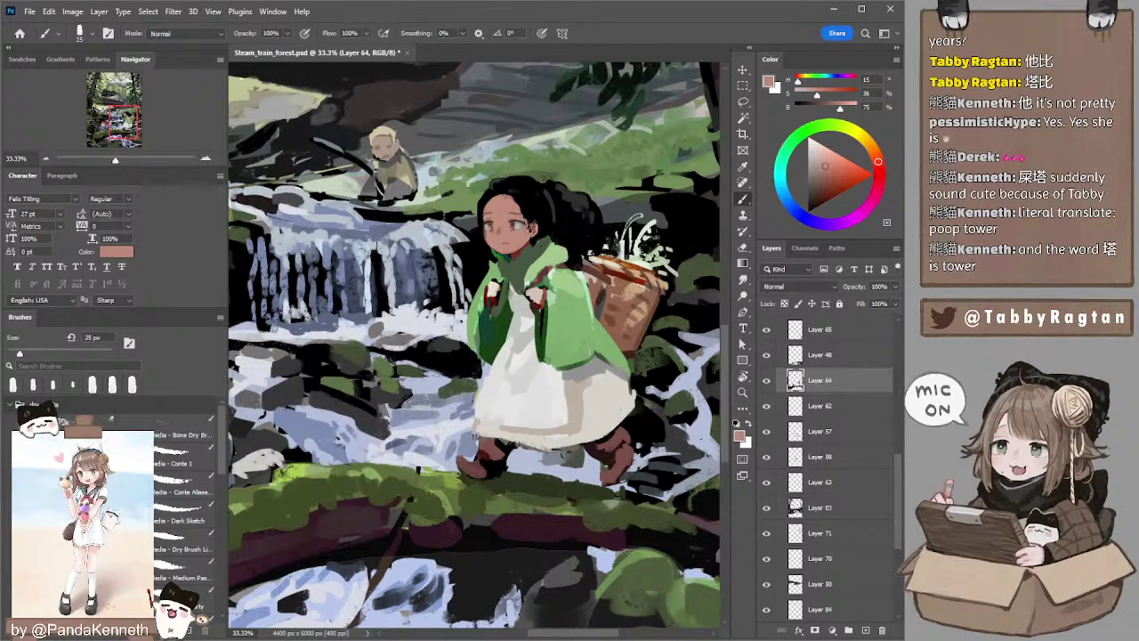
- Refine the girl's hair with sampled black at 40 px and dark grey (B 15) at 30 px and 45 px
left_click_drag(564, 186, 580, 185)
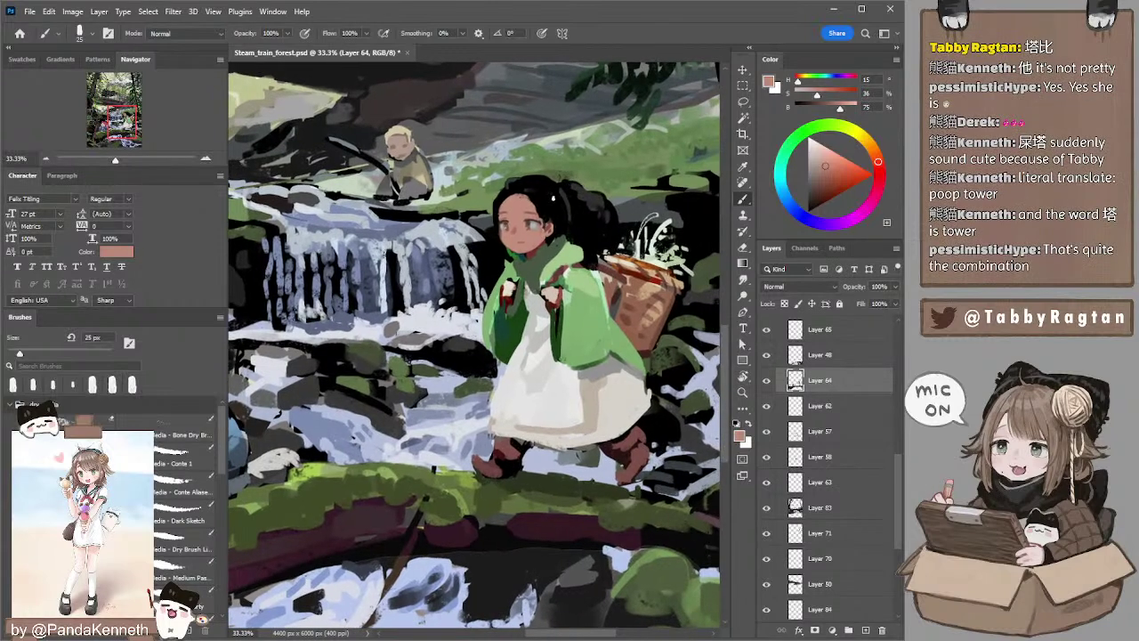
left_click(560, 194, "alt")
key("bracketright")
key("bracketright")
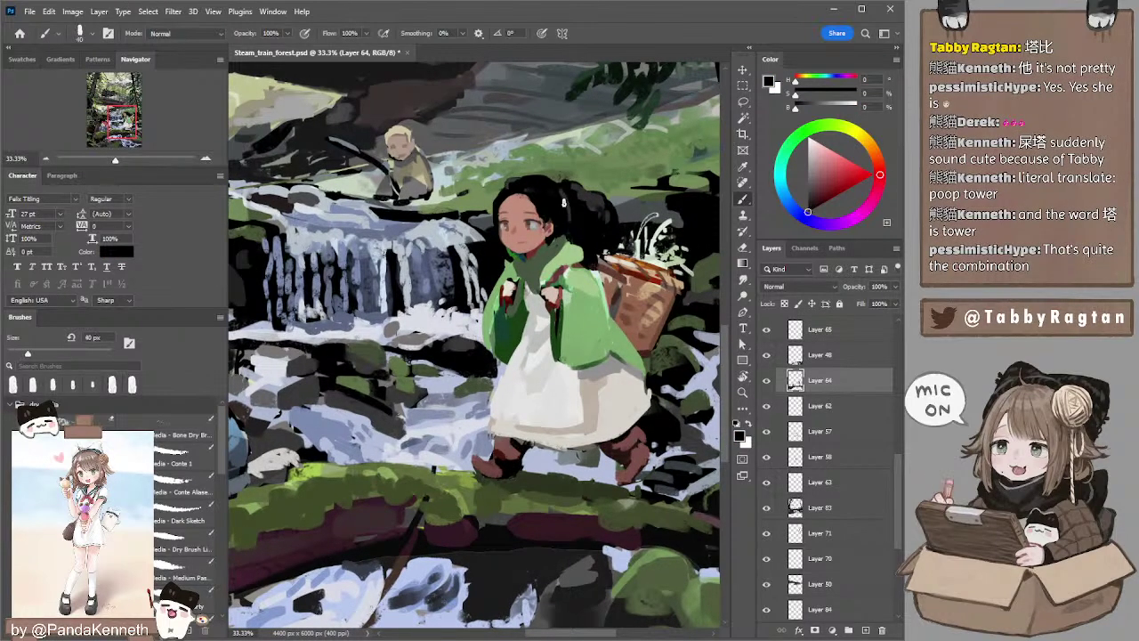
left_click(567, 198, "alt")
key("bracketleft")
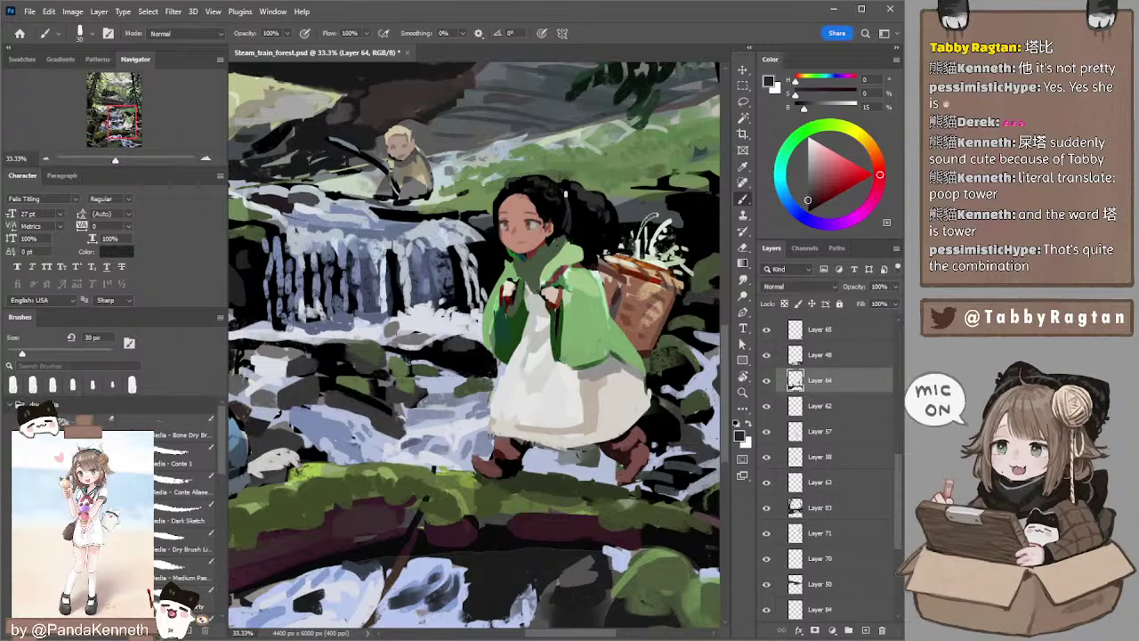
key("bracketright")
key("bracketright")
- Repaint the girl's hand on the basket side with her facial skin tone (H 16, S 36, B 76) at 60 px
mouse_move(577, 193)
left_mouse_down()
mouse_move(592, 213)
mouse_move(545, 210)
left_mouse_up()
left_click(525, 279, "alt")
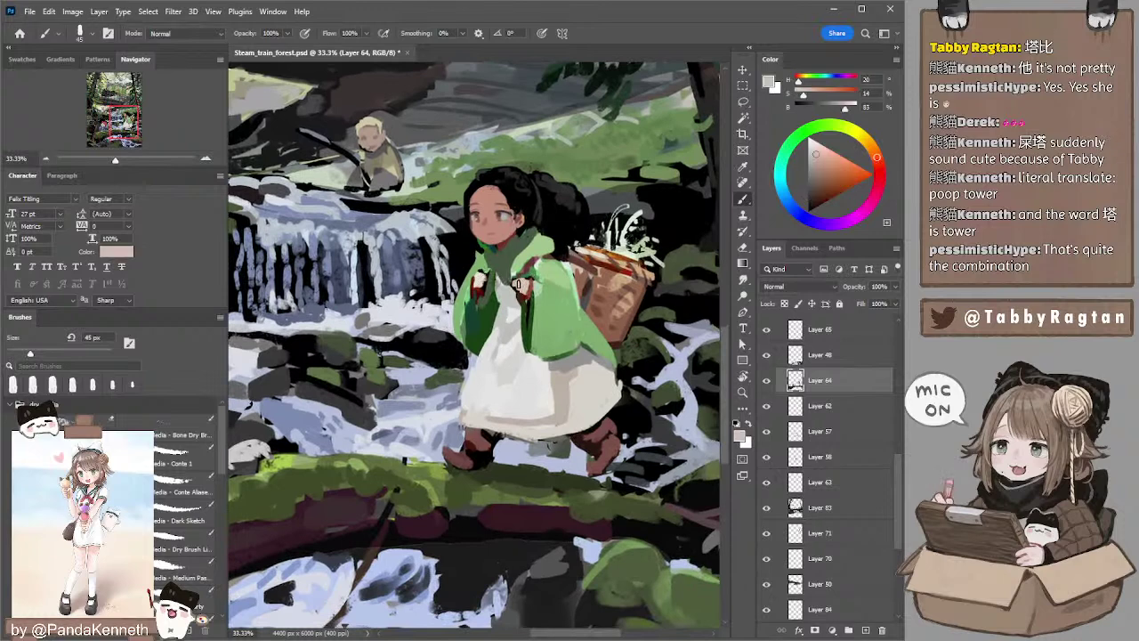
left_click(504, 235, "alt")
key("bracketright")
key("bracketright")
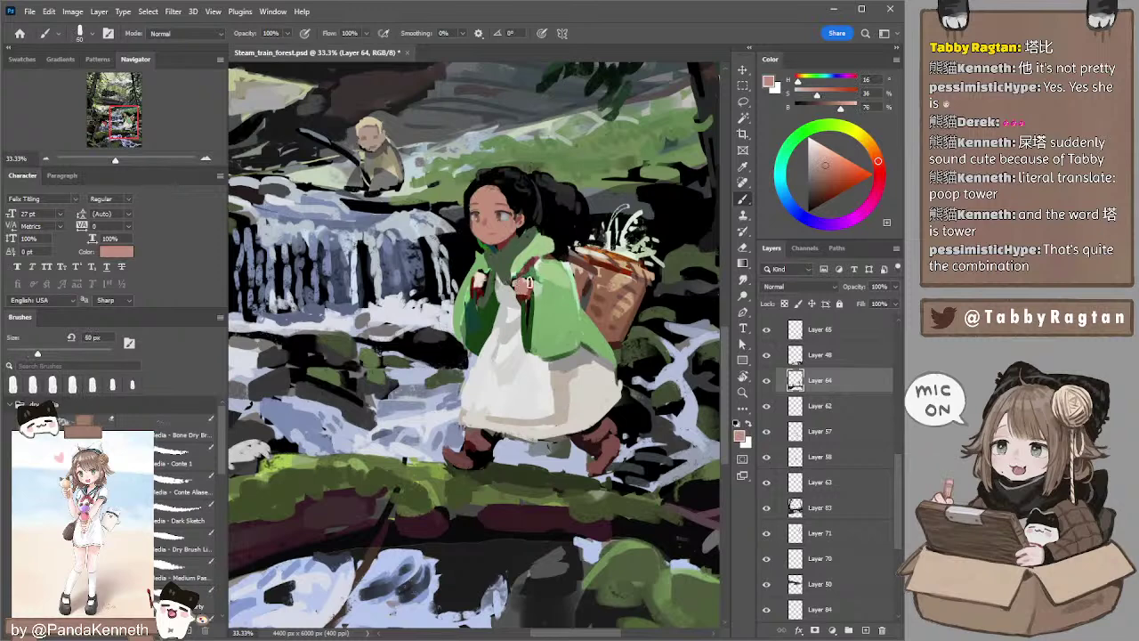
left_click_drag(525, 285, 531, 301)
- Define the basket-side cuff with dark red (H 12, S 96, B 36) at 45 px, then paint the front hand with skin tone at 60 px
left_click(531, 287, "alt")
key("bracketleft")
key("bracketleft")
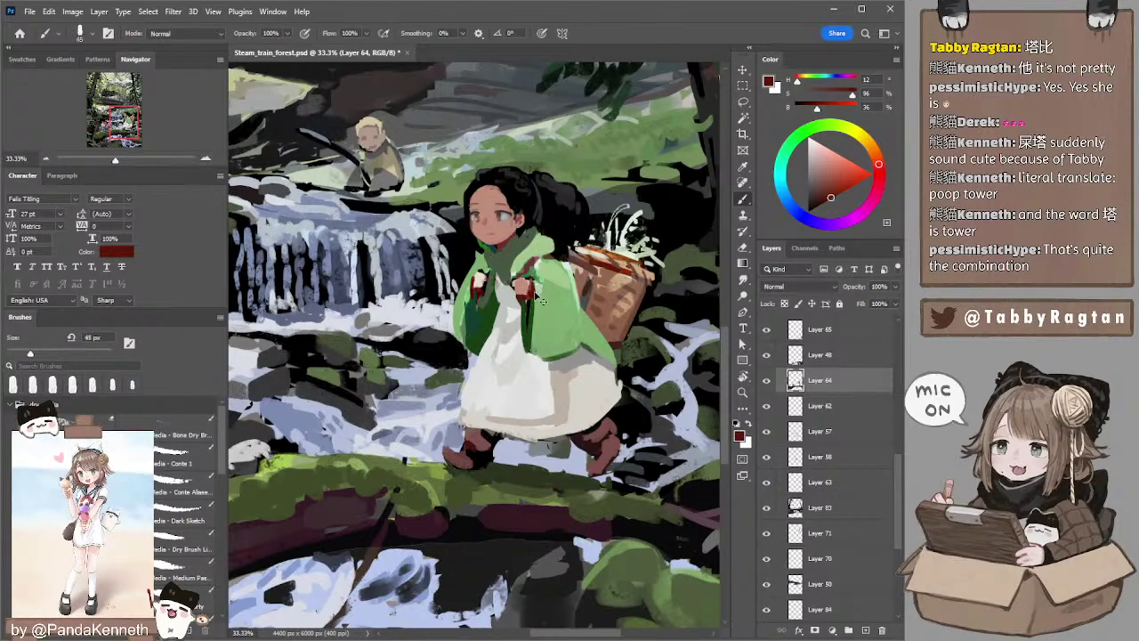
left_click(503, 279, "alt")
key("bracketright")
key("bracketright")
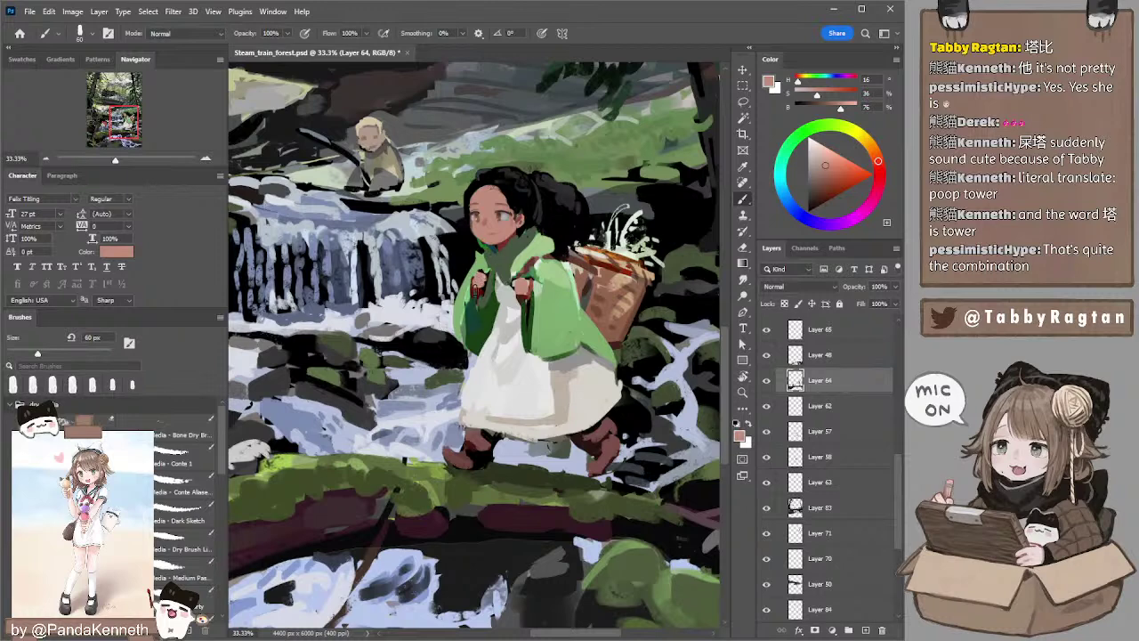
- Shape the front hand's cuff and sleeve with sampled dark red (H 15, S 96, B 36) and jacket green (H 106, S 35, B 66)
left_click(480, 291, "alt")
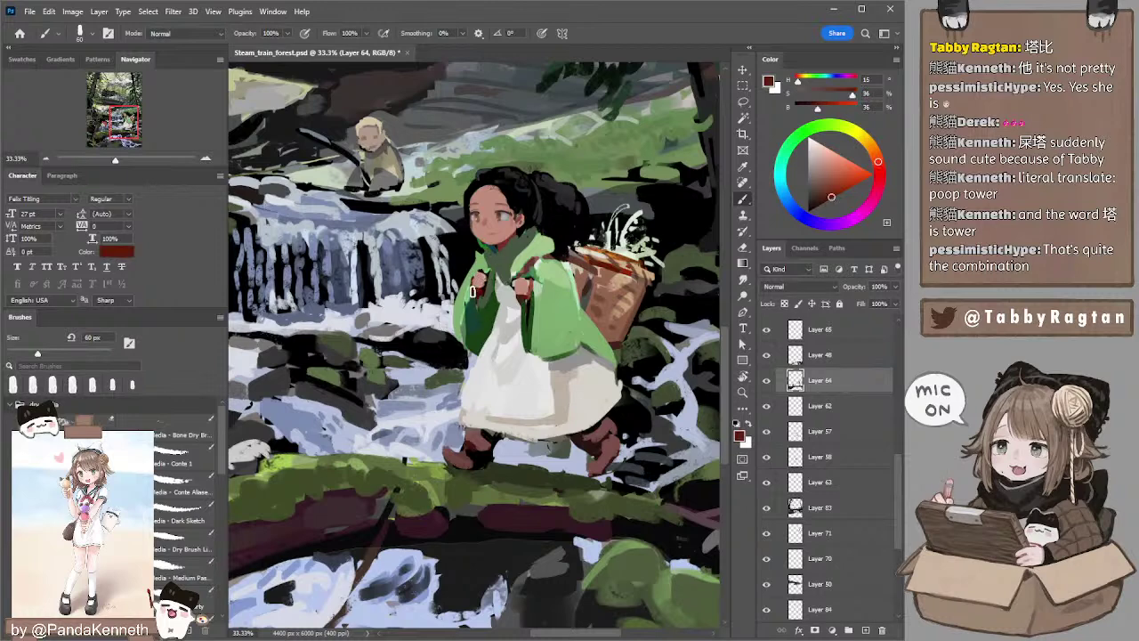
left_click(470, 276, "alt")
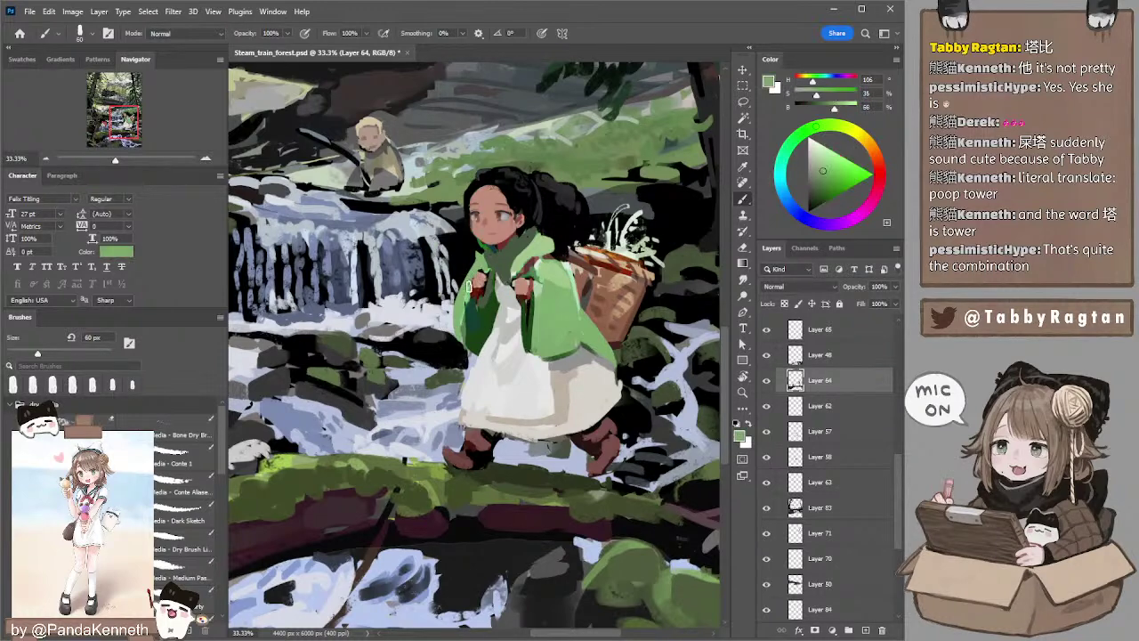
left_click(478, 299, "alt")
key("bracketleft")
key("bracketright")
- Try a black shadow stroke beneath the girl's front cuff at 70 px
key("d")
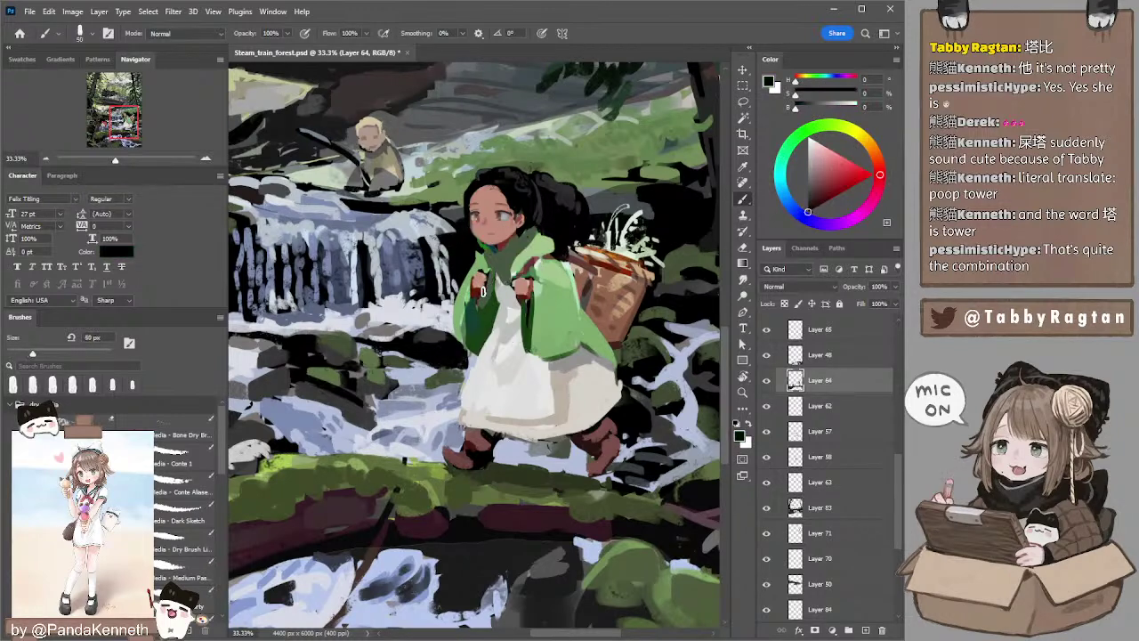
key("bracketright")
key("bracketright")
left_click_drag(477, 299, 471, 323)
key("ctrl+z")
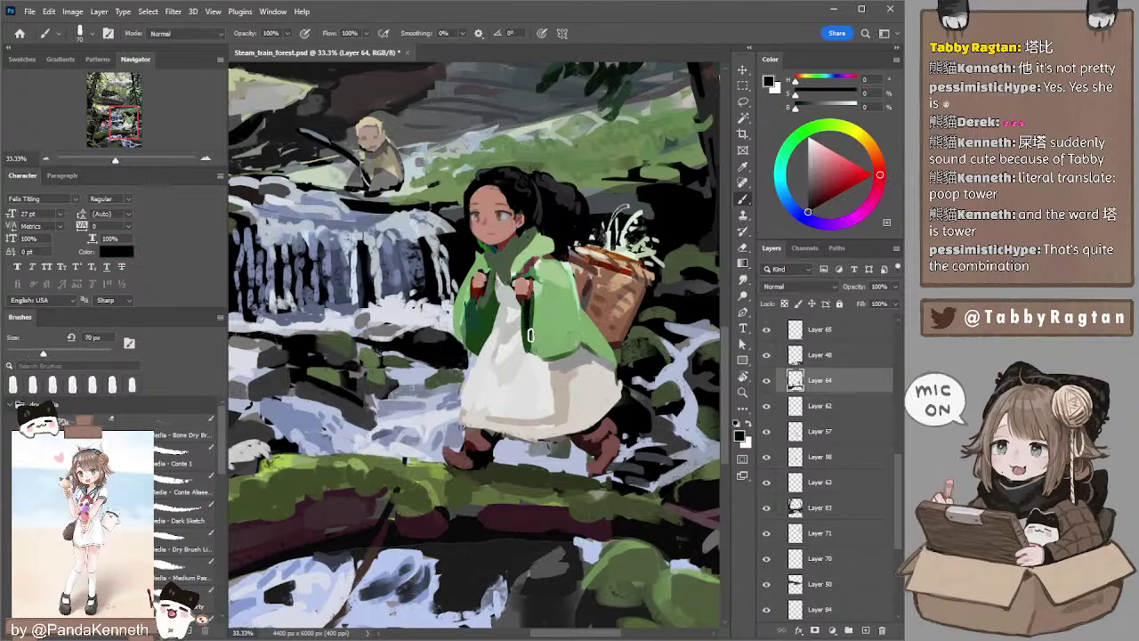
- Repaint the girl's hood with light green (H 96, S 28, B 77), then shade her neck with dark red (H 3, S 62, B 44)
left_click_drag(579, 274, 576, 276)
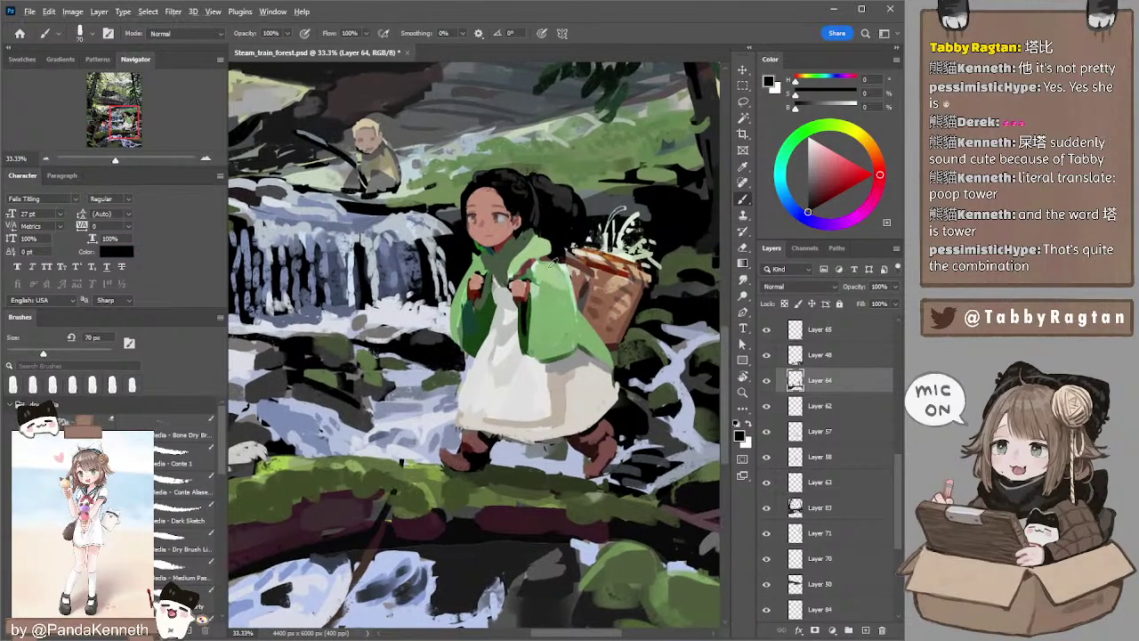
left_click(549, 264, "alt")
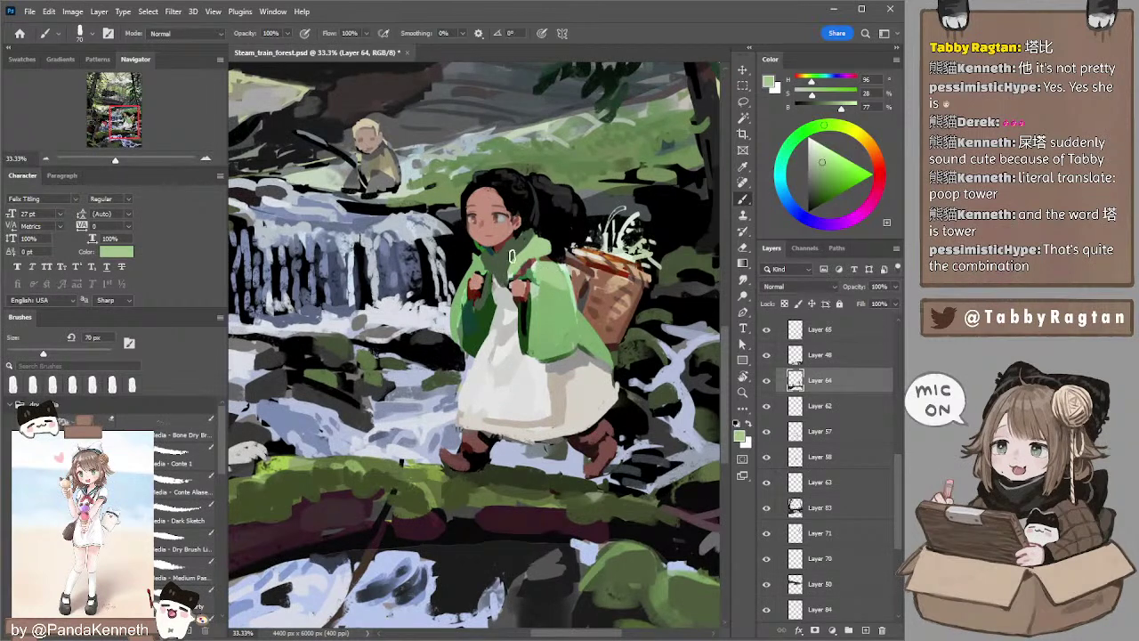
key("bracketleft")
left_click(503, 243, "alt")
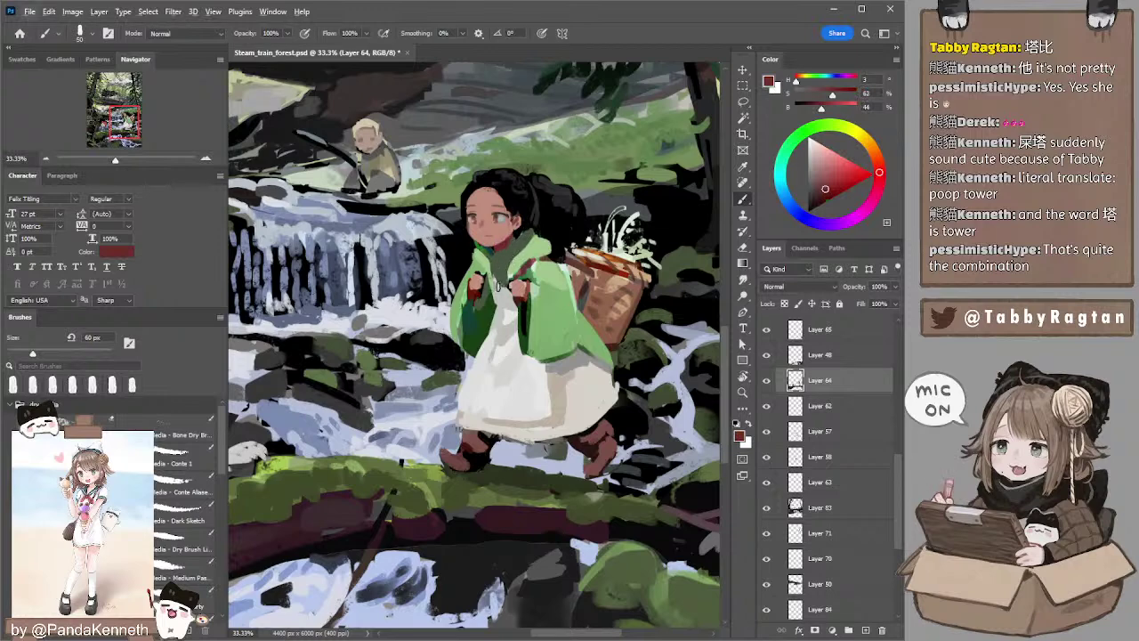
- Paint the collar area between the girl's hood and dress with sampled grey (H 135, S 5, B 53), adjusting the brush size
left_click(503, 290, "alt")
left_click(525, 288, "alt")
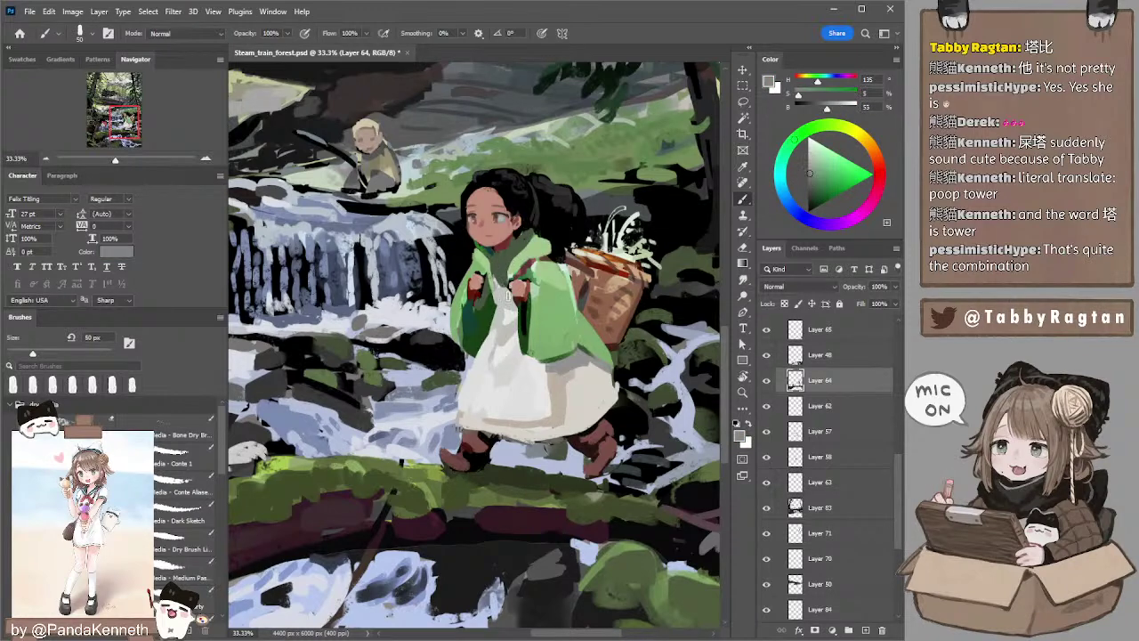
key("bracketright")
key("bracketright")
key("bracketright")
key("bracketleft")
key("bracketleft")
- Refine the girl's neck and collar edges with sampled dark red, grey, dark teal (H 186, S 70, B 22) and black, reducing the brush to 40 px
left_click(509, 250, "alt")
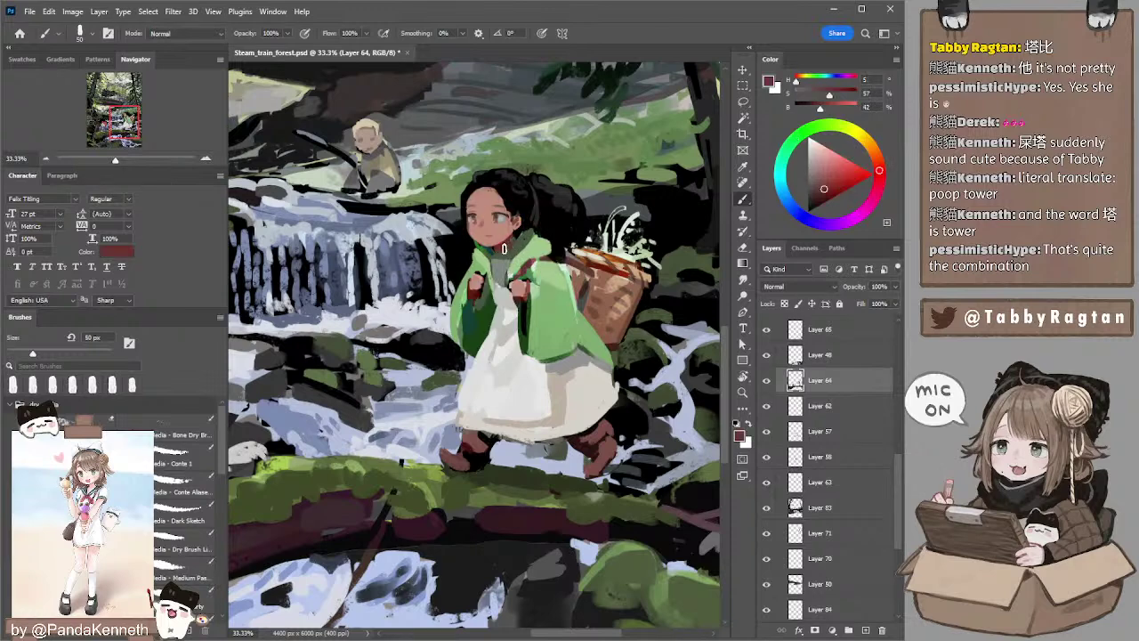
left_click(495, 256, "alt")
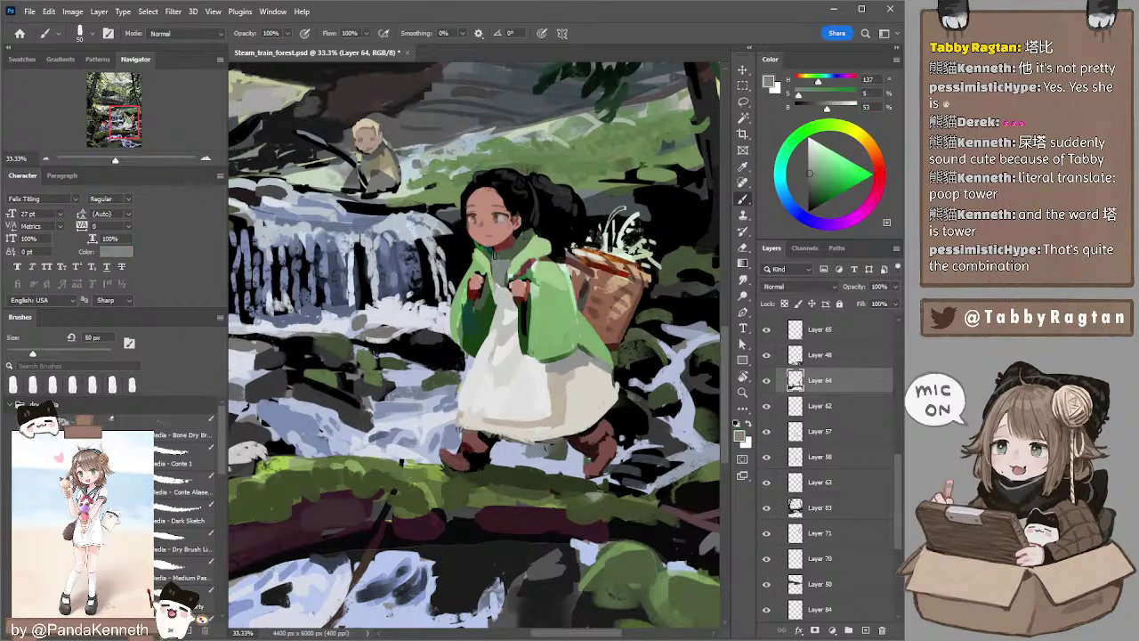
key("bracketleft")
left_click(497, 253, "alt")
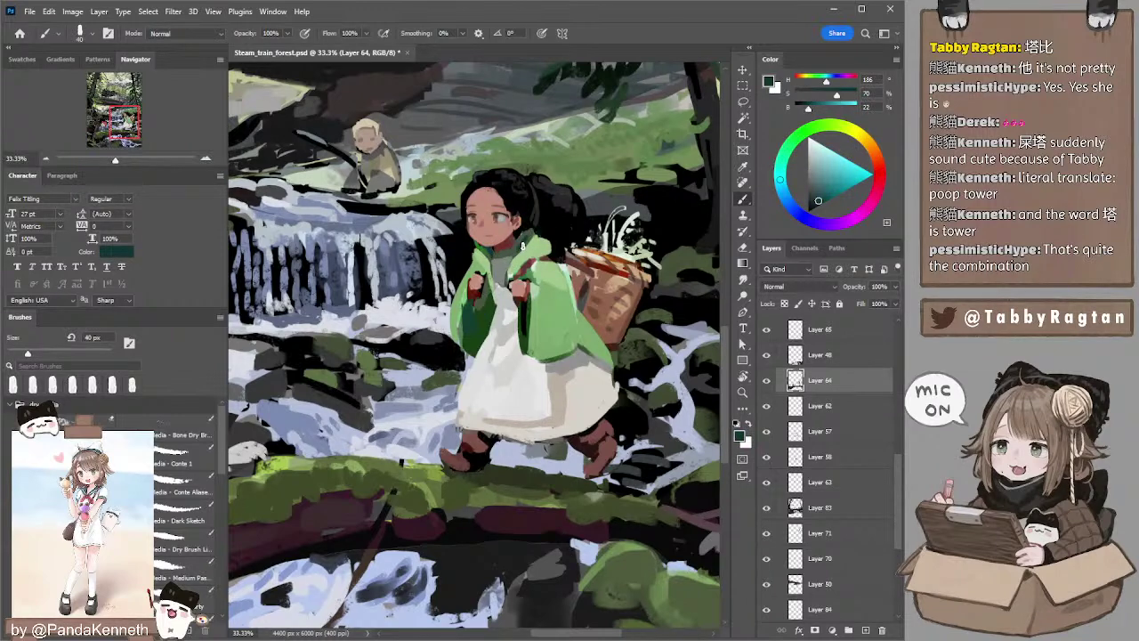
left_click(525, 228, "alt")
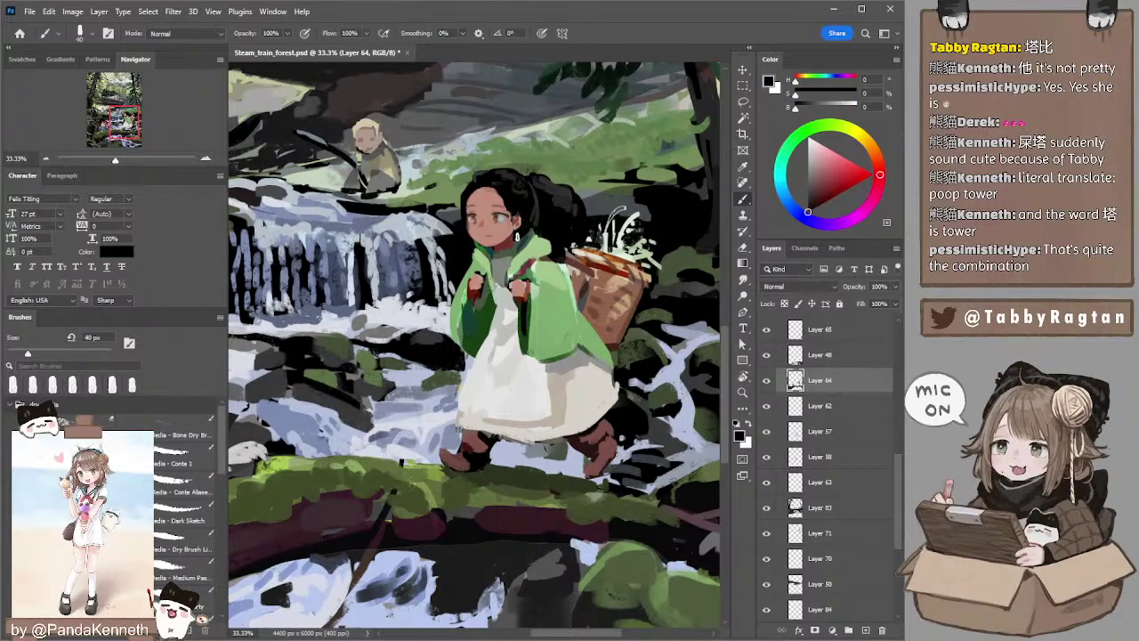
- Touch up the girl's dress hem with sampled light grey (B 87), beige (H 29, S 13, B 75) and off-white (H 35, S 6, B 84) at 45–60 px
left_click_drag(543, 218, 550, 205)
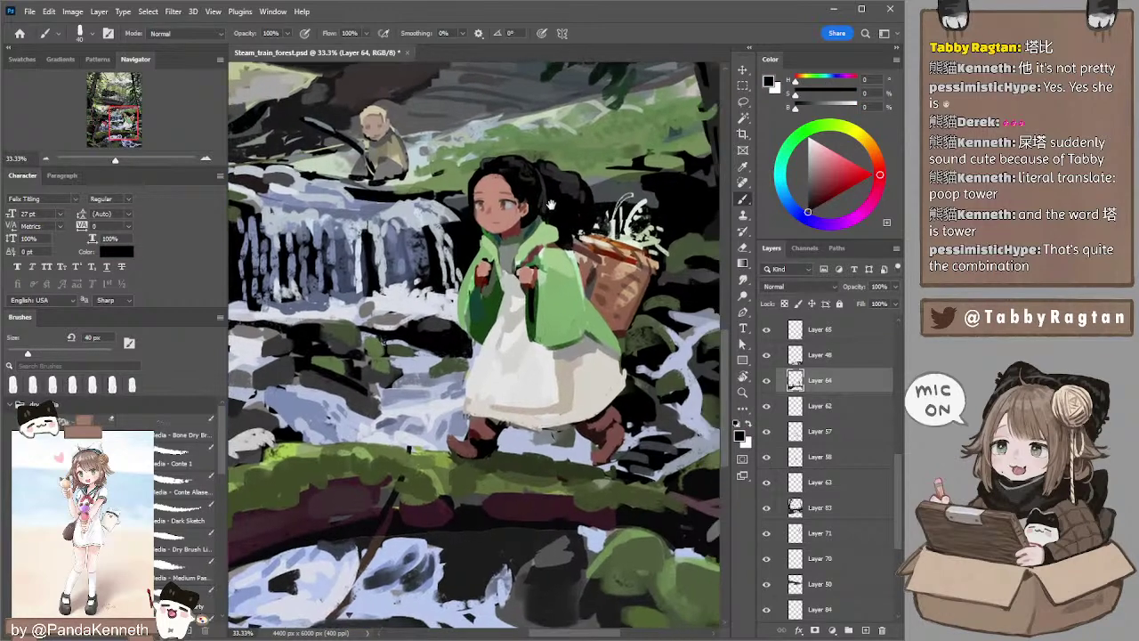
left_click(478, 384, "alt")
key("bracketright")
key("bracketright")
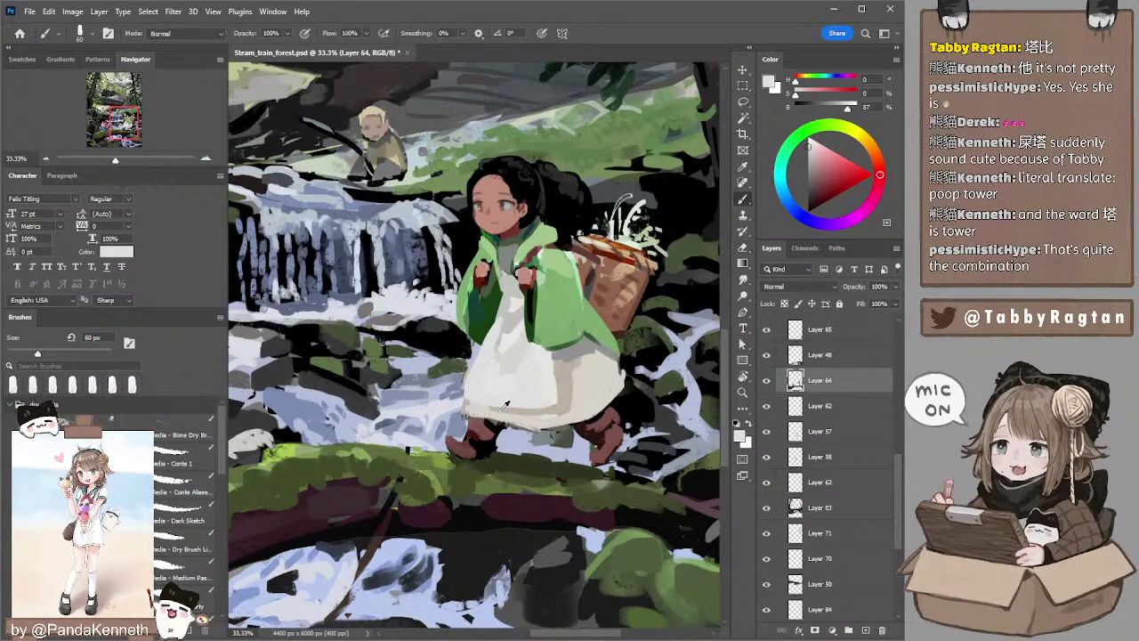
left_click(473, 405, "alt")
mouse_move(473, 406)
left_mouse_down()
mouse_move(533, 398)
mouse_move(464, 403)
mouse_move(494, 405)
left_mouse_up()
key("bracketleft")
key("bracketleft")
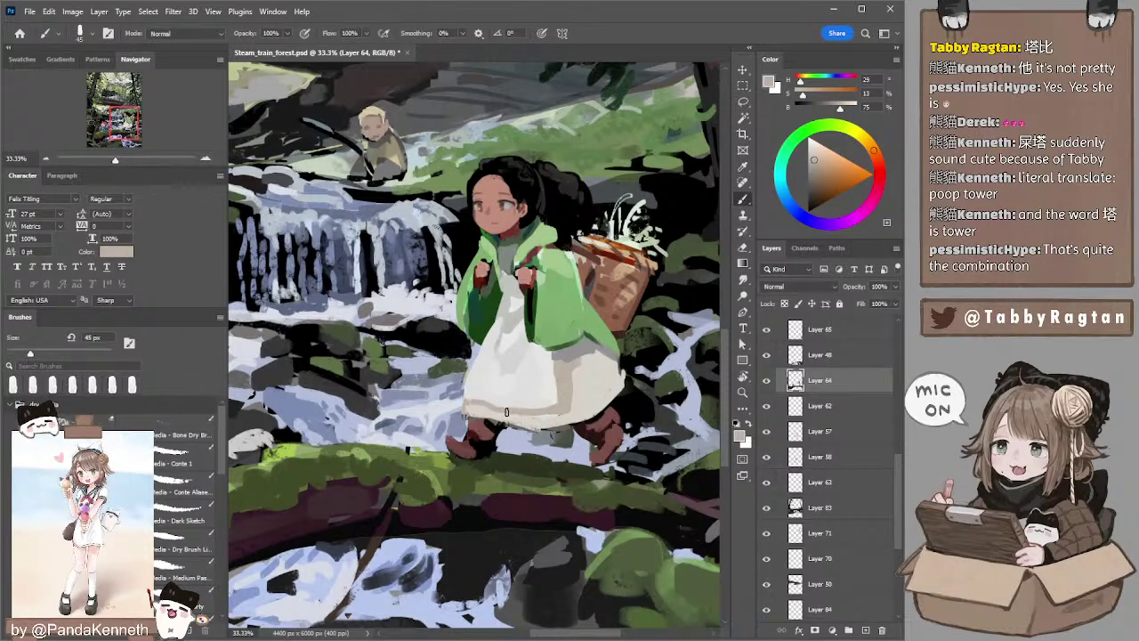
left_click(504, 415, "alt")
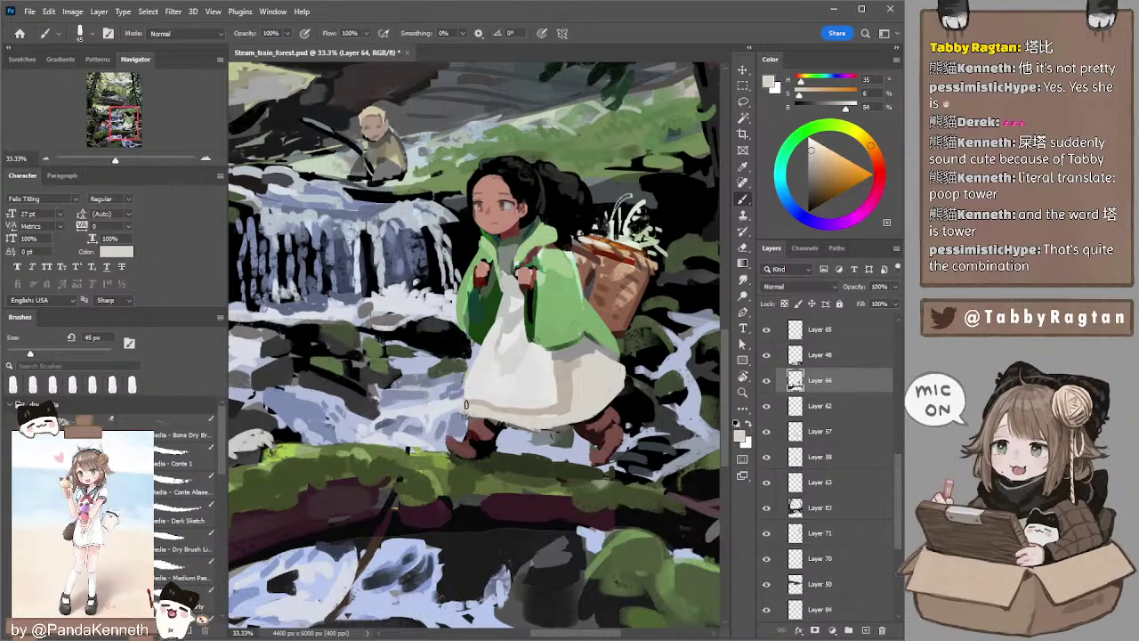
mouse_move(595, 327)
left_mouse_down()
mouse_move(524, 326)
mouse_move(558, 339)
left_mouse_up()
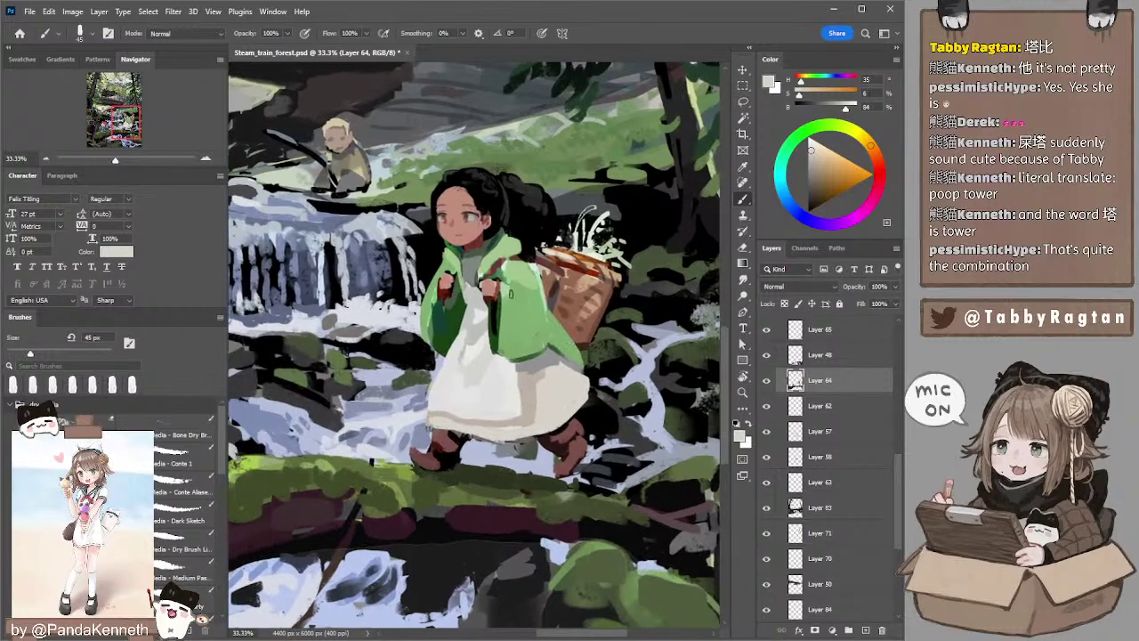
- Refine the girl's neck and collar with black, sampled dark red (H 5, S 57, B 42) and dark teal (H 196, S 96, B 30)
left_click(45, 158)
left_click(46, 158)
left_click_drag(391, 171, 479, 196)
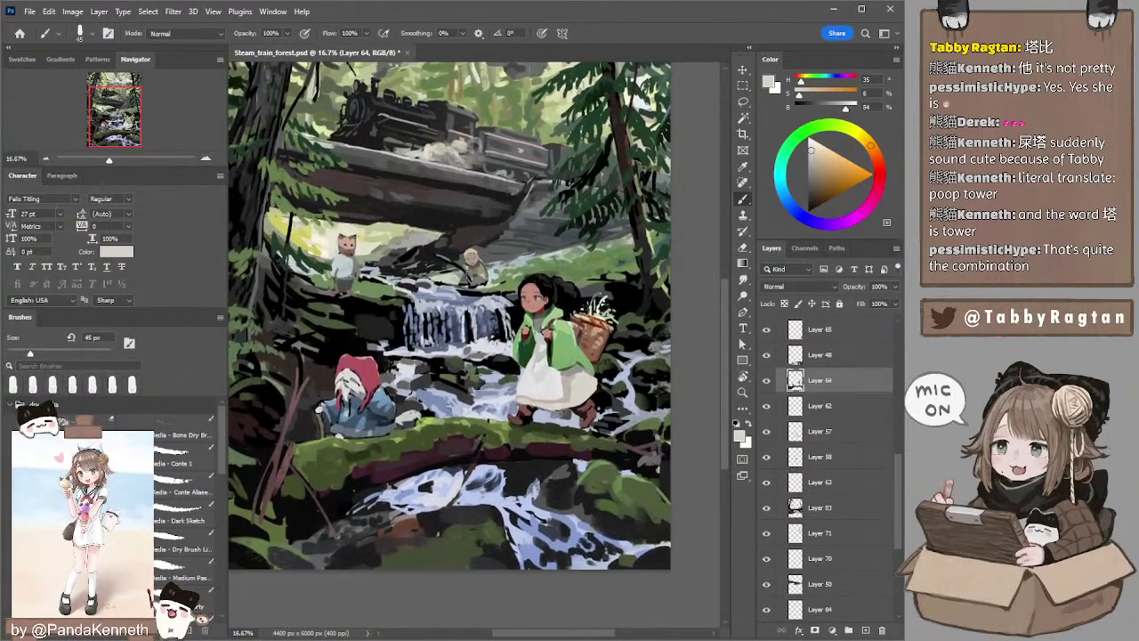
key("d")
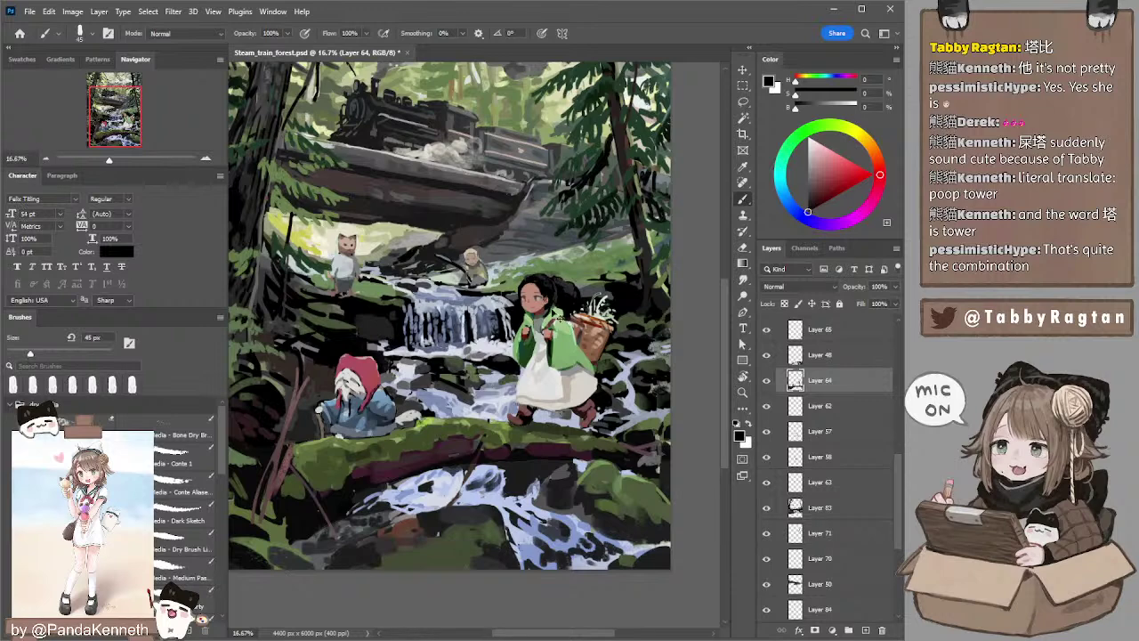
left_click(542, 309, "alt")
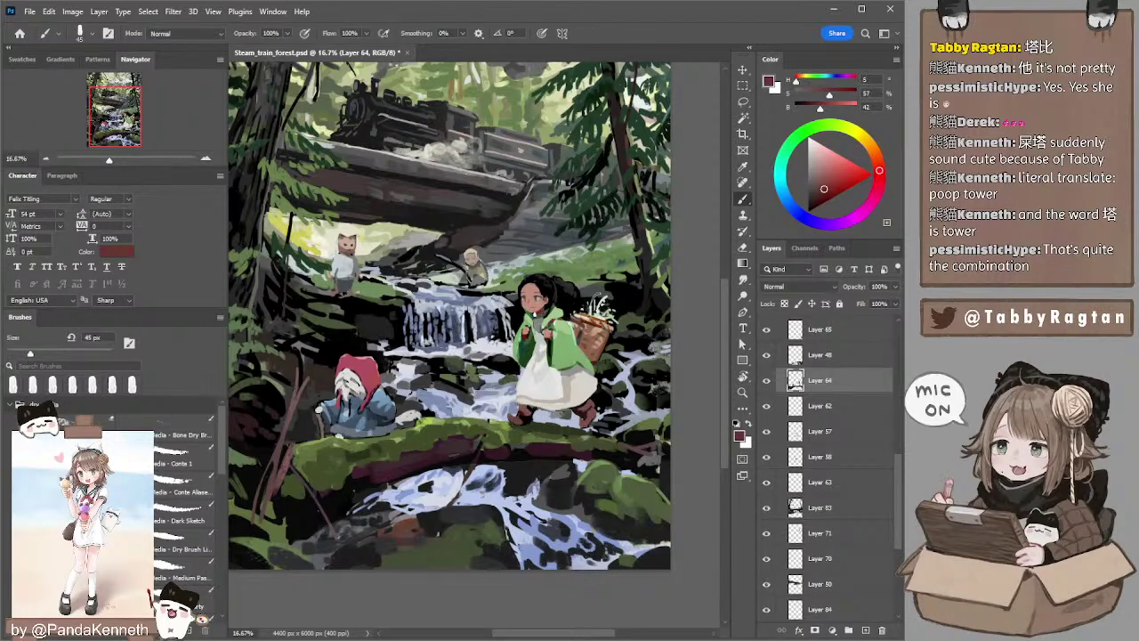
left_click(534, 315, "alt")
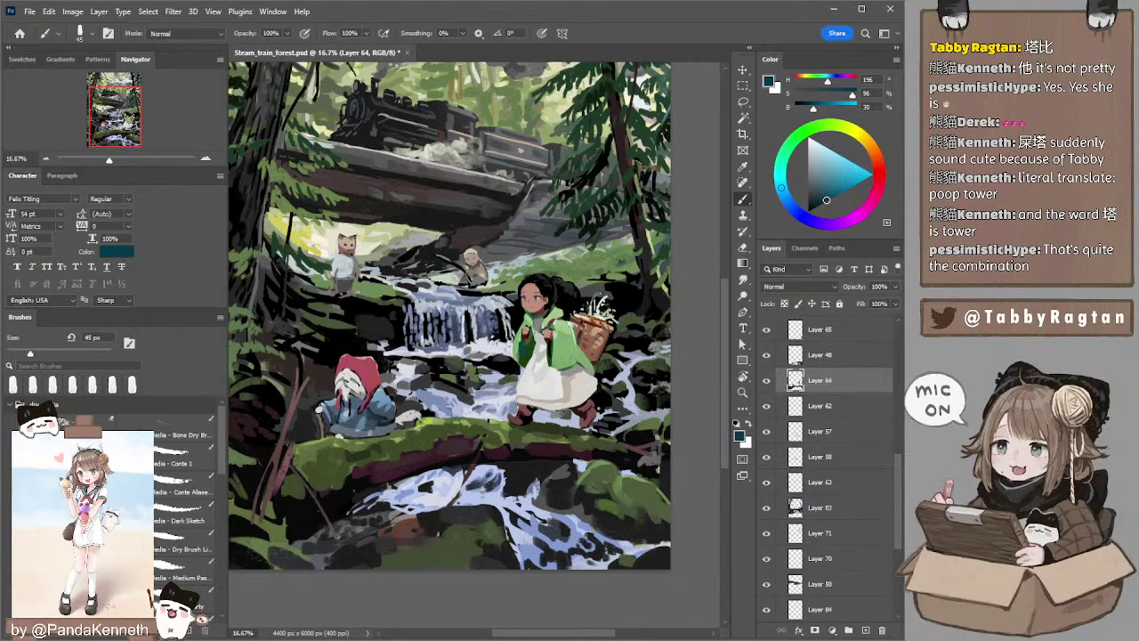
- Repaint the girl's boots with sampled reddish brown (H 7, S 39, B 49) at 80 px, erasing stray paint around them
mouse_move(580, 281)
left_mouse_down()
mouse_move(592, 298)
mouse_move(560, 285)
left_mouse_up()
left_click(503, 408, "alt")
key("bracketright")
key("bracketright")
key("bracketright")
key("bracketright")
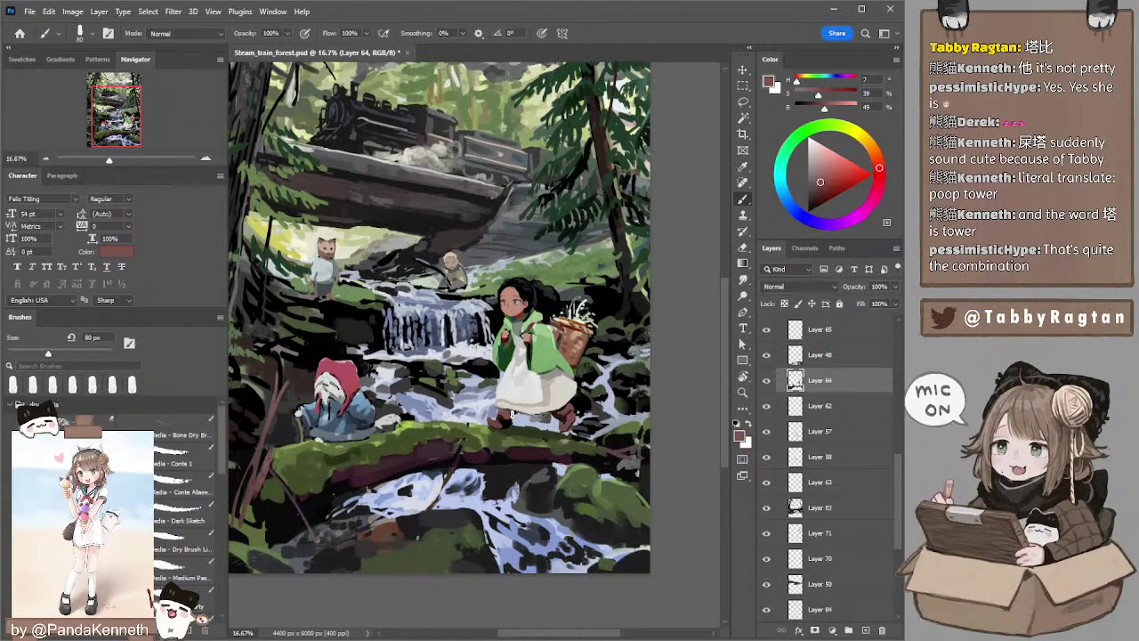
key("e")
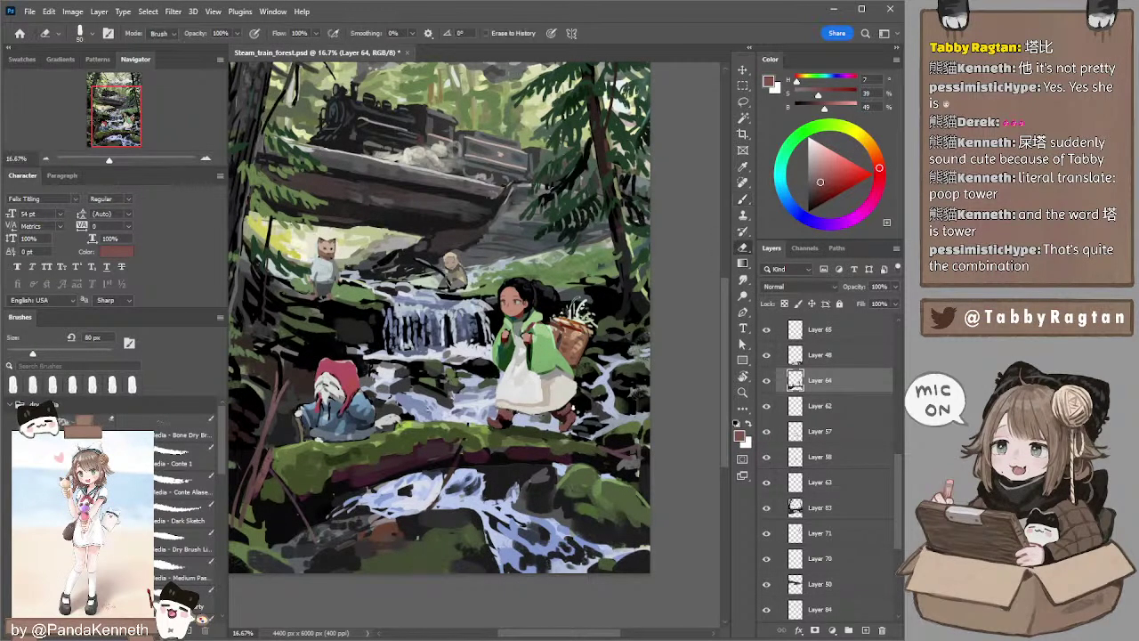
key("bracketleft")
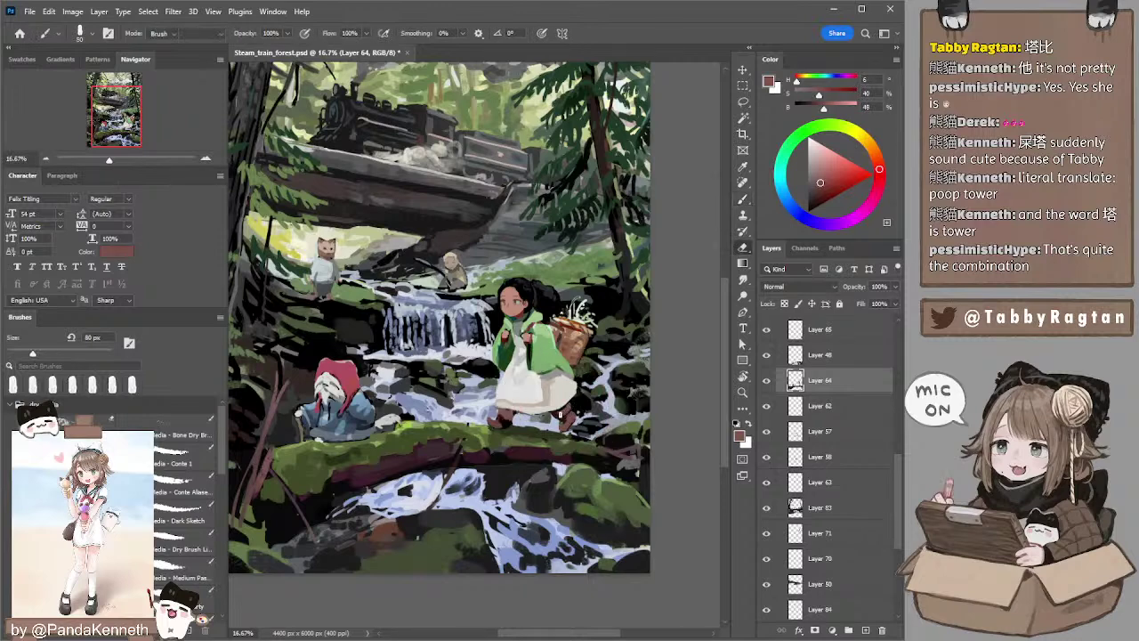
key("b")
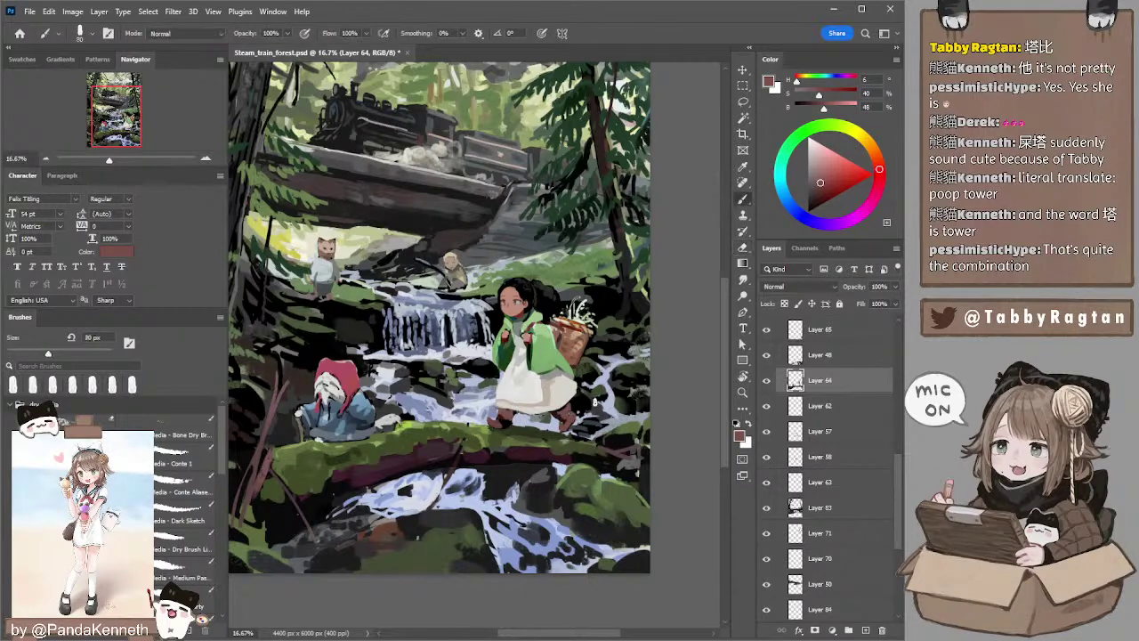
- Trim the girl's rear boot with the Eraser, then shade it with a sampled dark red-brown (S 55, B 16), reducing the brush size
key("e")
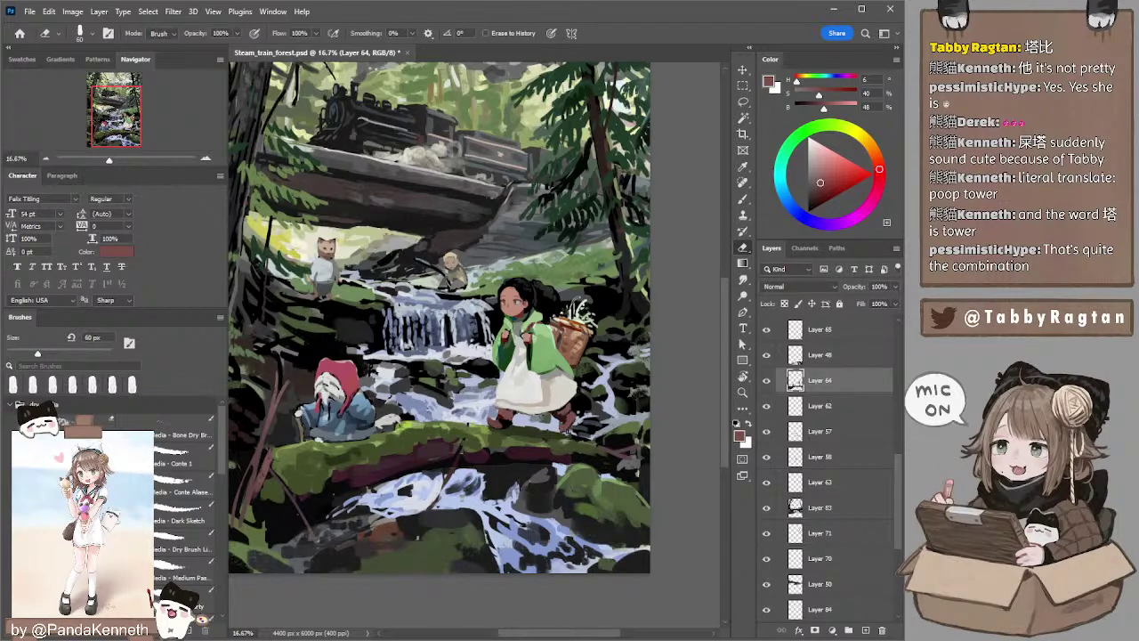
key("bracketleft")
key("bracketleft")
key("b")
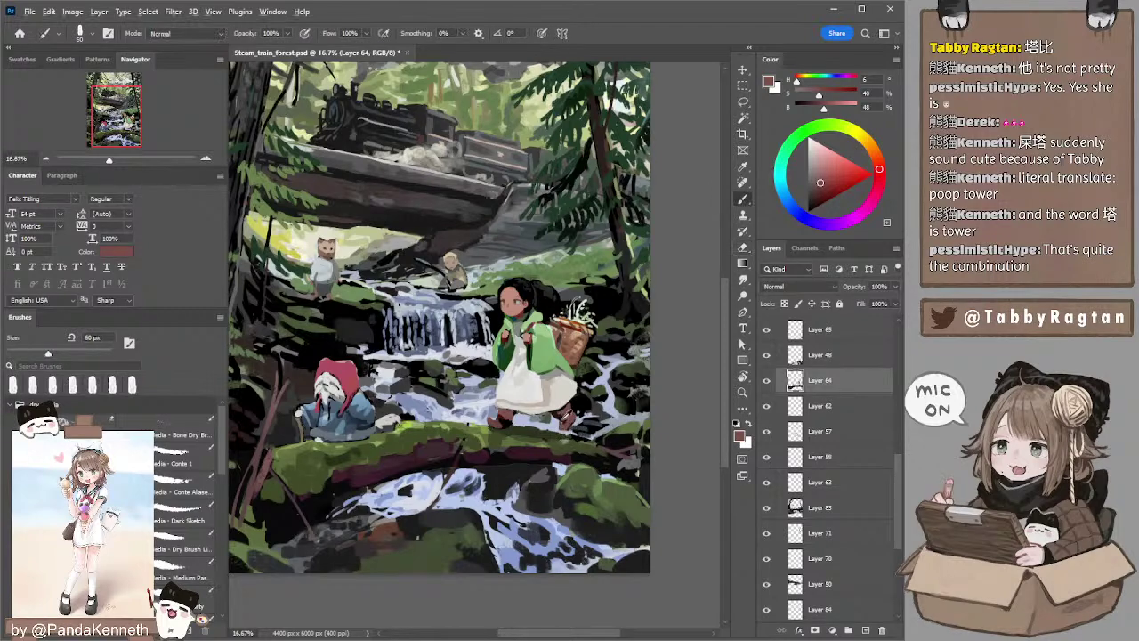
left_click(563, 421, "alt")
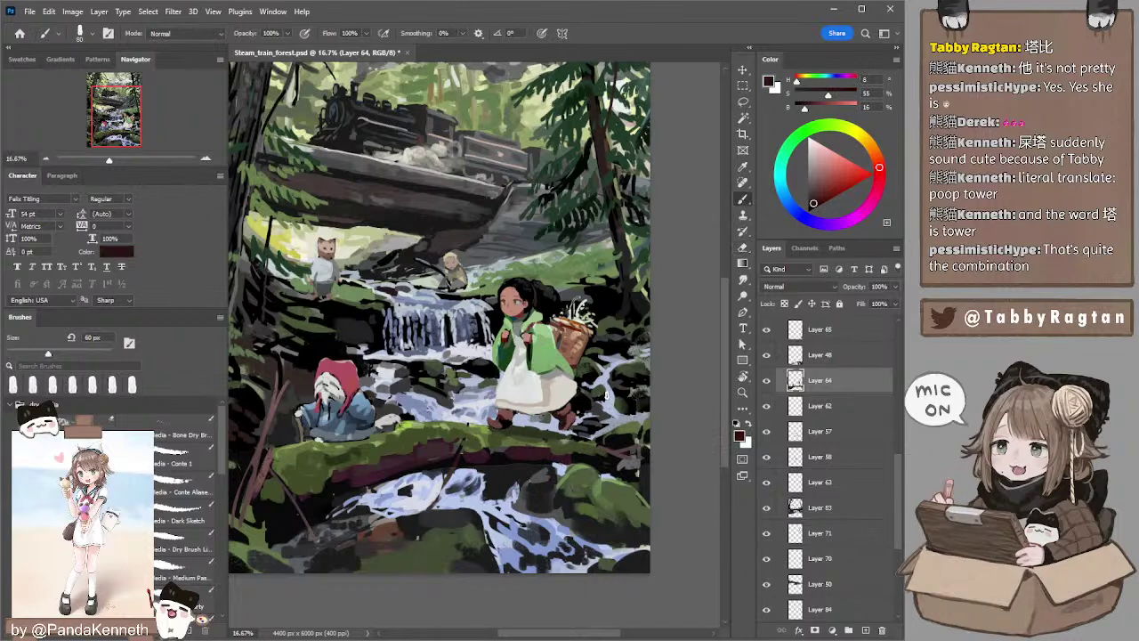
key("bracketleft")
key("bracketleft")
key("bracketleft")
key("bracketleft")
key("bracketleft")
key("bracketleft")
key("bracketleft")
- Add shading to the seated figure's red hood with sampled dark red (H 351, S 62, B 27) at 35 px
mouse_move(587, 335)
left_mouse_down()
mouse_move(632, 383)
mouse_move(646, 368)
mouse_move(626, 381)
mouse_move(646, 360)
left_mouse_up()
left_click(397, 402, "alt")
key("bracketleft")
key("bracketleft")
left_click_drag(384, 399, 398, 406)
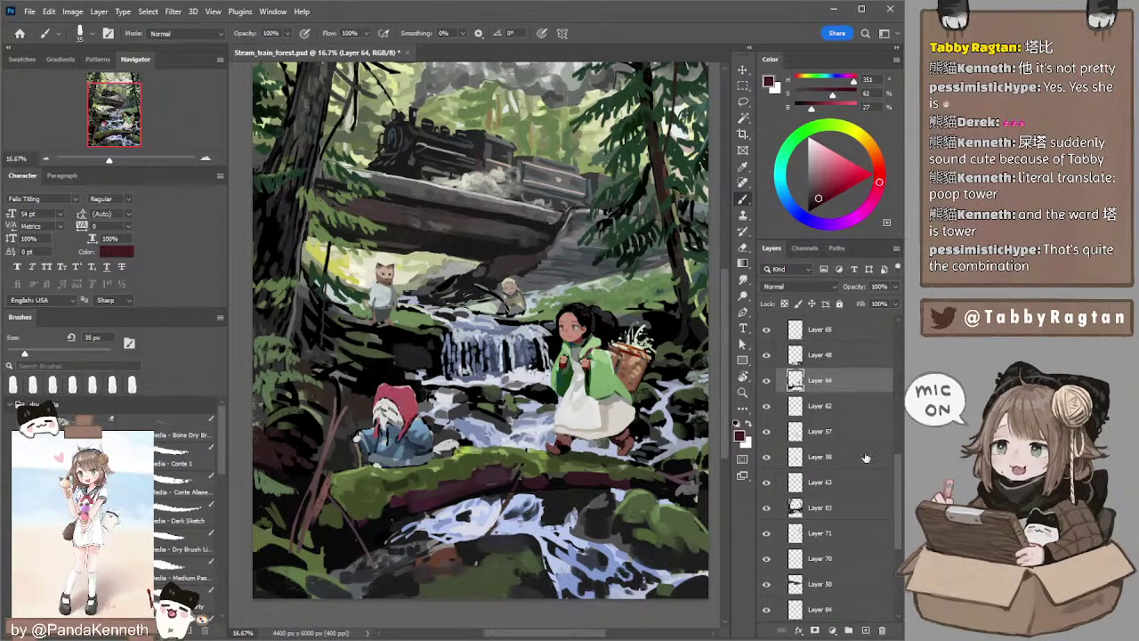
- Select Layer 49 and touch up the rocks in the lower stream with sampled near-black (H 0, S 0, B 11) at 60 px
scroll(893, 462, "up", 2)
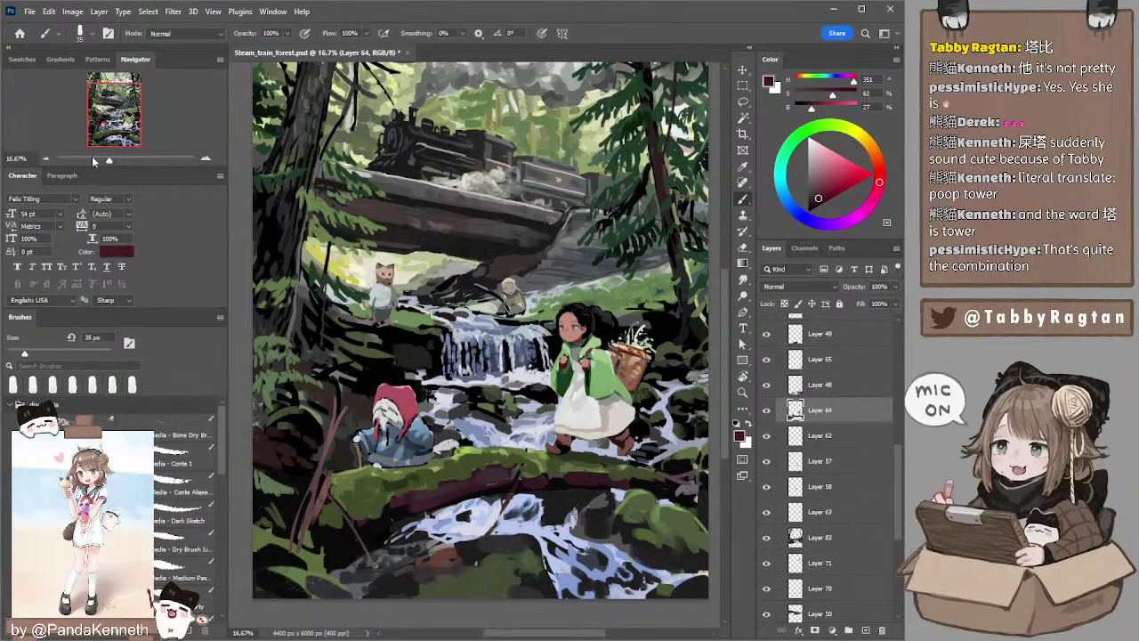
left_click(45, 160)
left_click(45, 160)
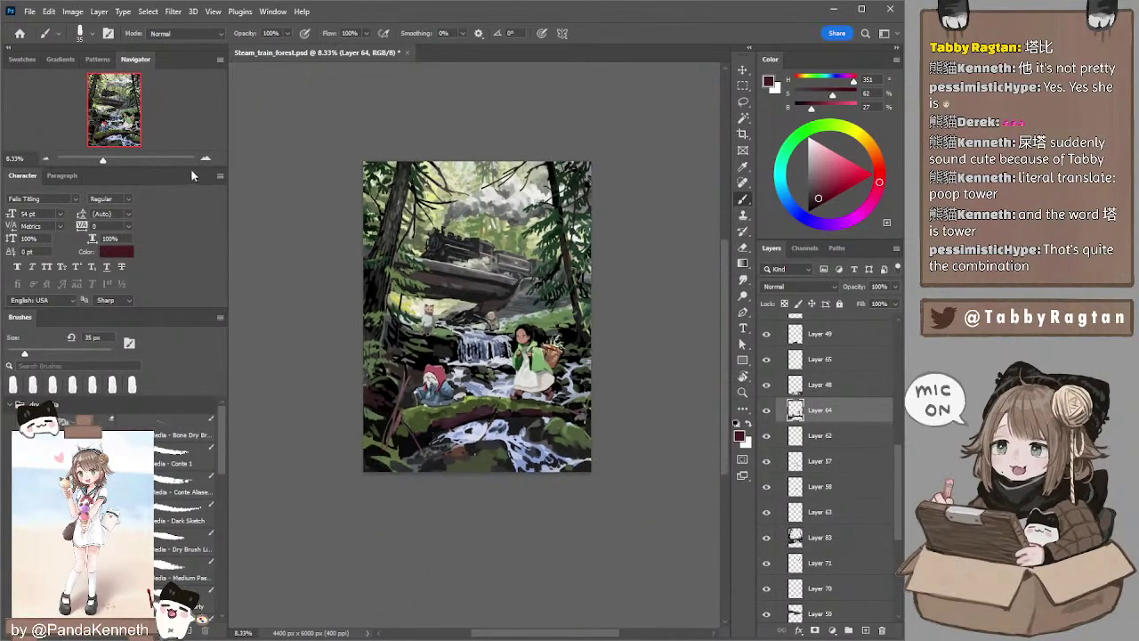
left_click(205, 159)
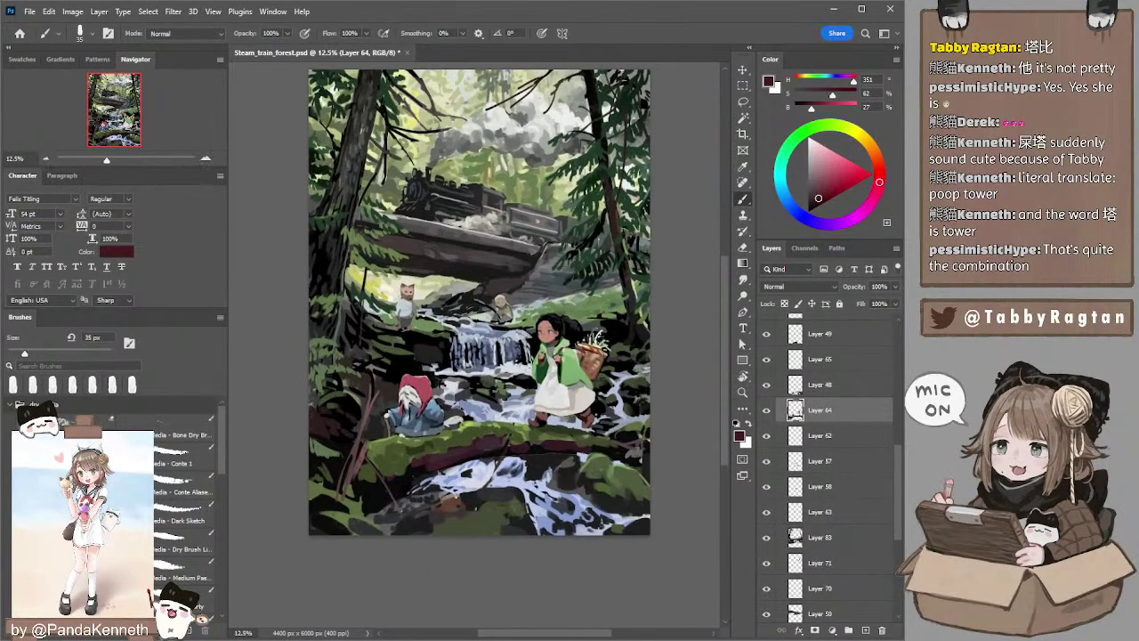
left_click(458, 532, "ctrl")
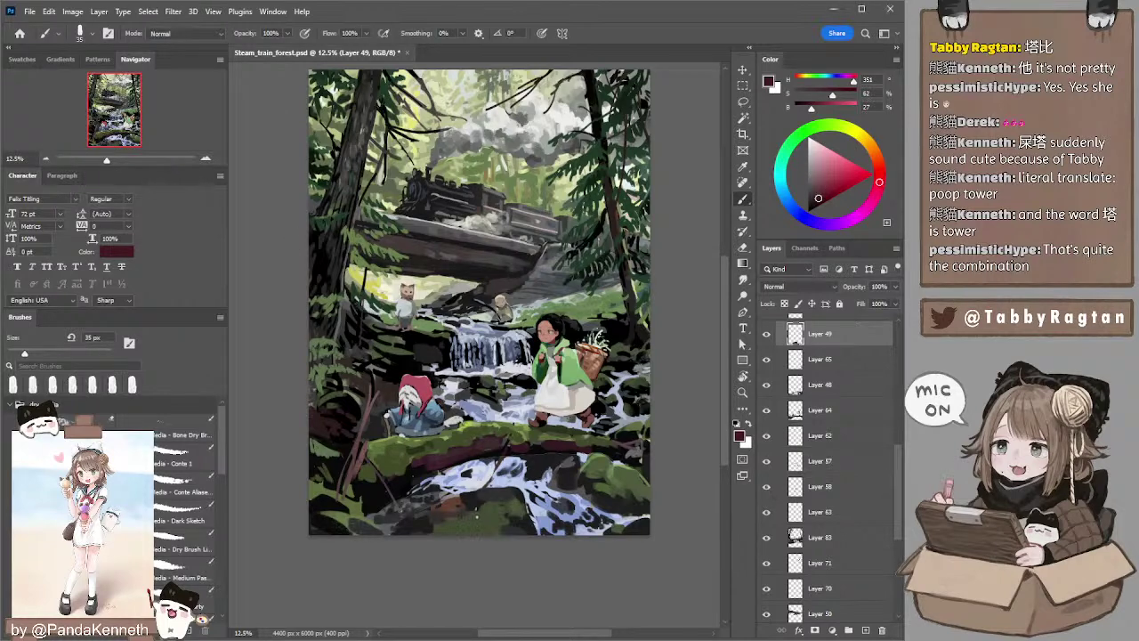
left_click(473, 501, "alt")
key("bracketright")
key("bracketright")
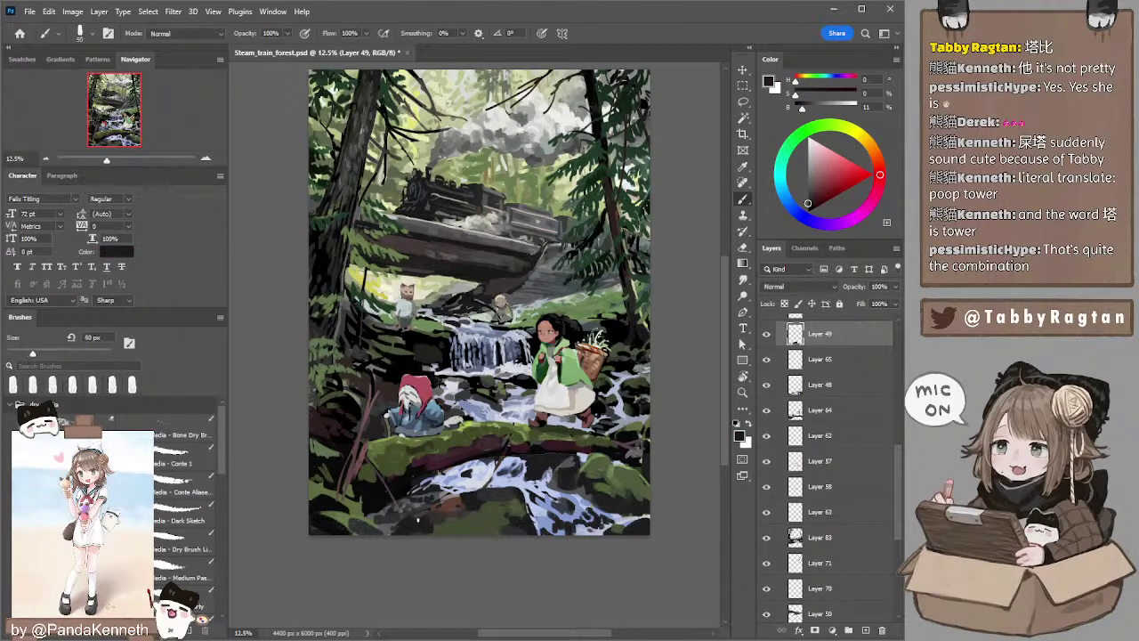
key("bracketright")
- Add strokes to the lower foreground rocks with sampled blue-grey (H 217, S 8, B 38) at 125 px
left_click(385, 525, "alt")
key("bracketright")
key("bracketright")
key("bracketright")
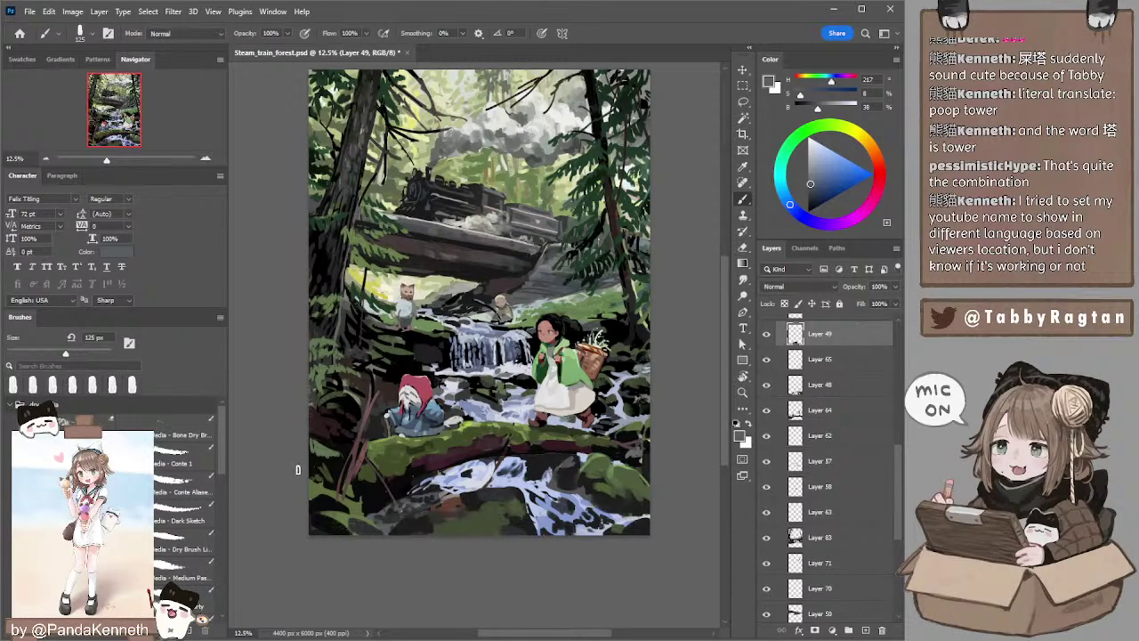
- On Layer 64, repaint the moss below the seated figure with sampled greens (H 77, S 44, B 42 and H 78, S 45, B 29) at 125–150 px
left_click(400, 447, "ctrl")
left_click(387, 448, "alt")
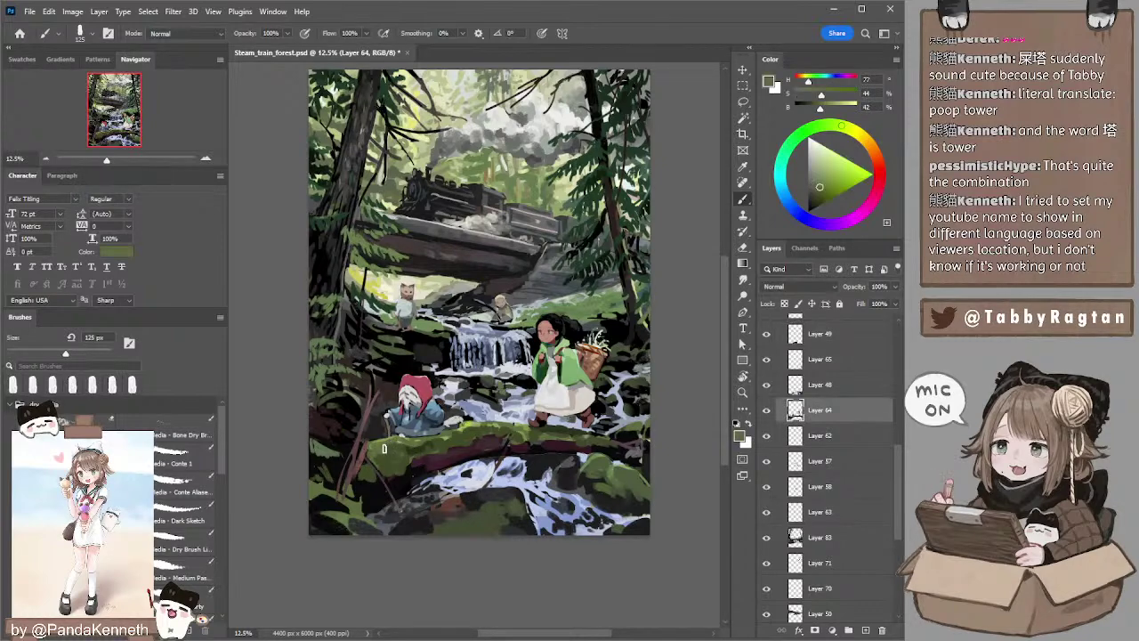
left_click(384, 445, "alt")
left_click(381, 448, "alt")
key("bracketright")
left_click(381, 458, "alt")
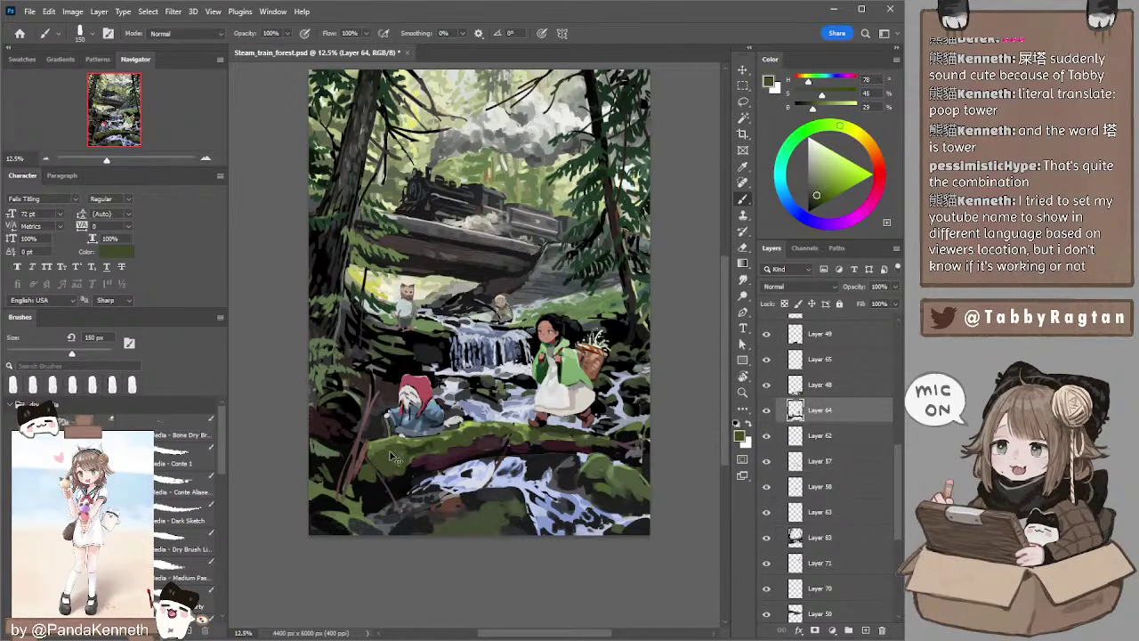
left_click(409, 450, "alt")
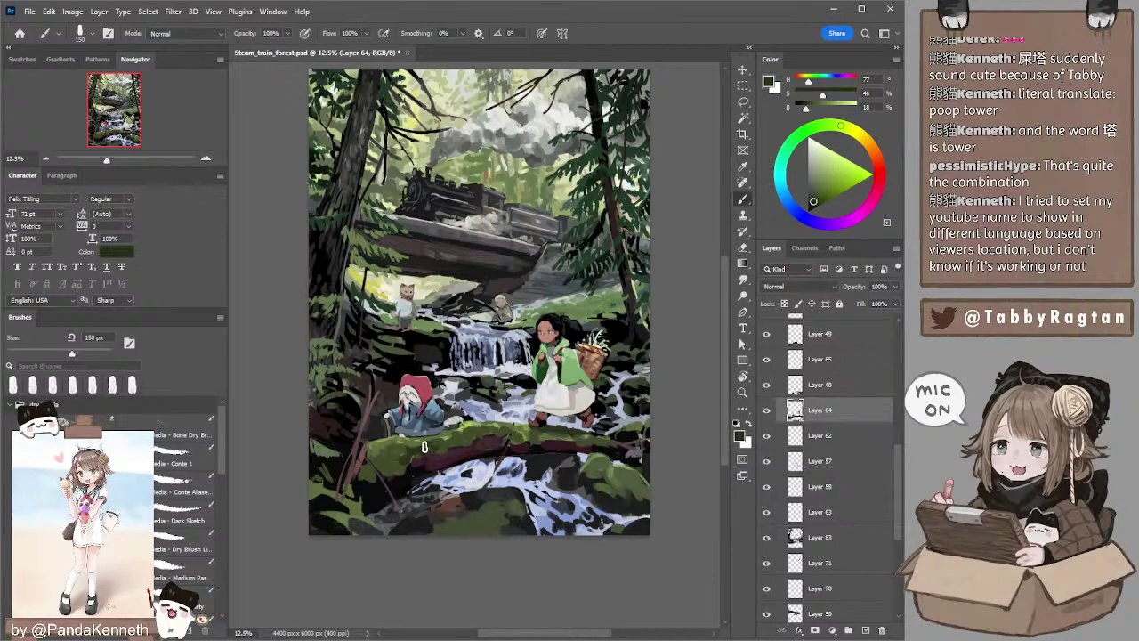
- Continue the log's moss toward the girl's feet with sampled greens (H 77, S 46, B 18; H 78, S 44, B 48), reducing the brush to 90 px
key("bracketright")
key("bracketright")
key("bracketleft")
key("bracketleft")
key("bracketleft")
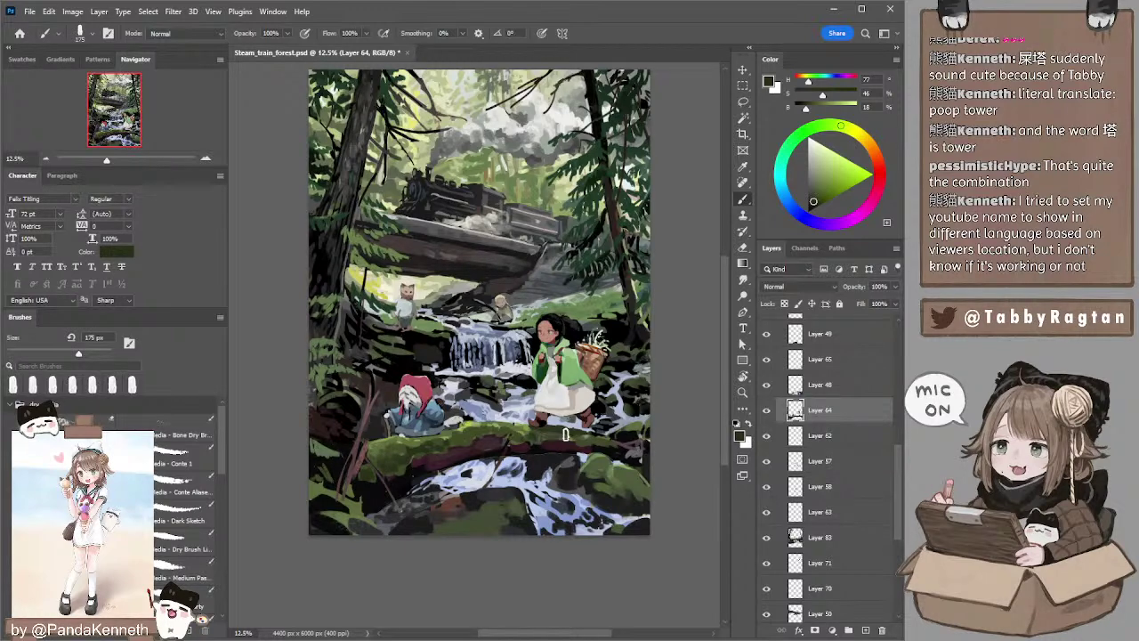
key("bracketleft")
left_click(559, 437, "alt")
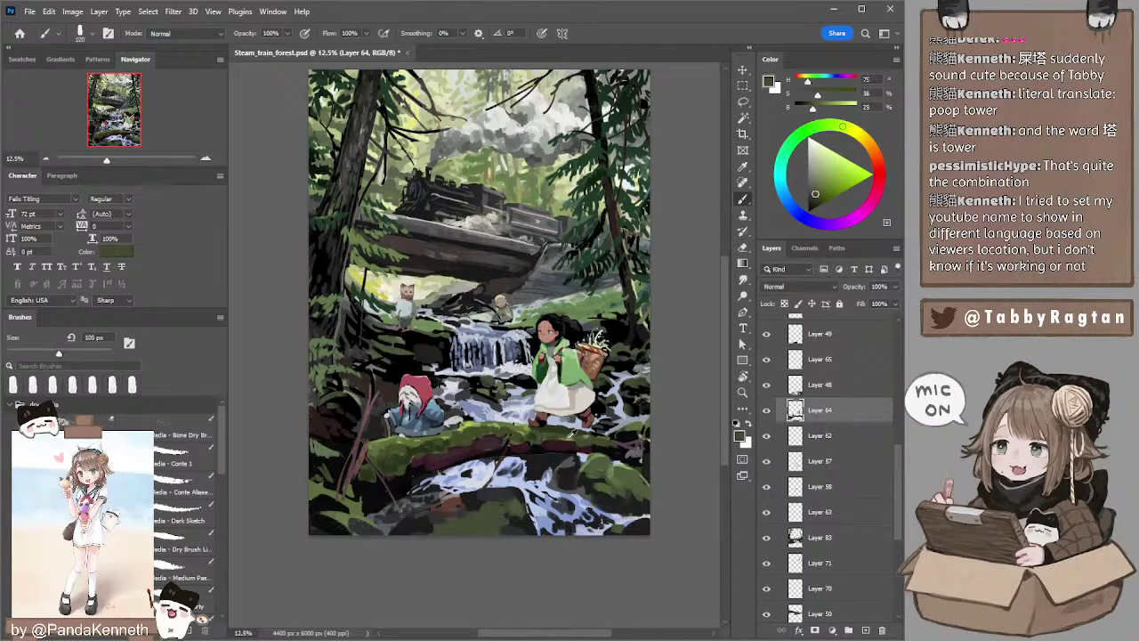
key("bracketleft")
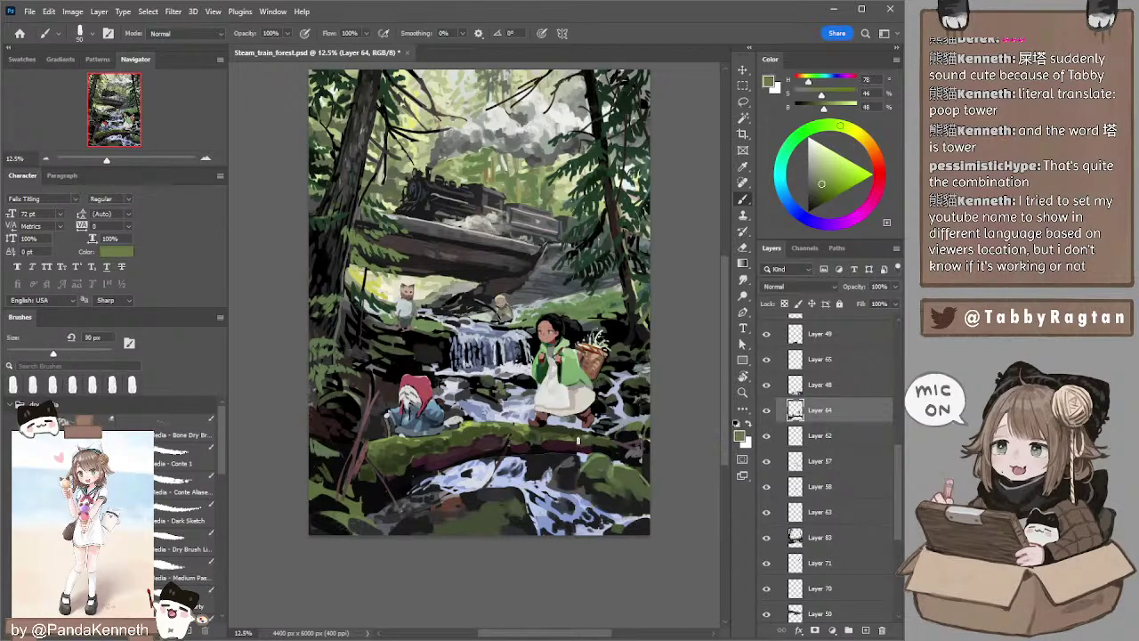
left_click(578, 439, "alt")
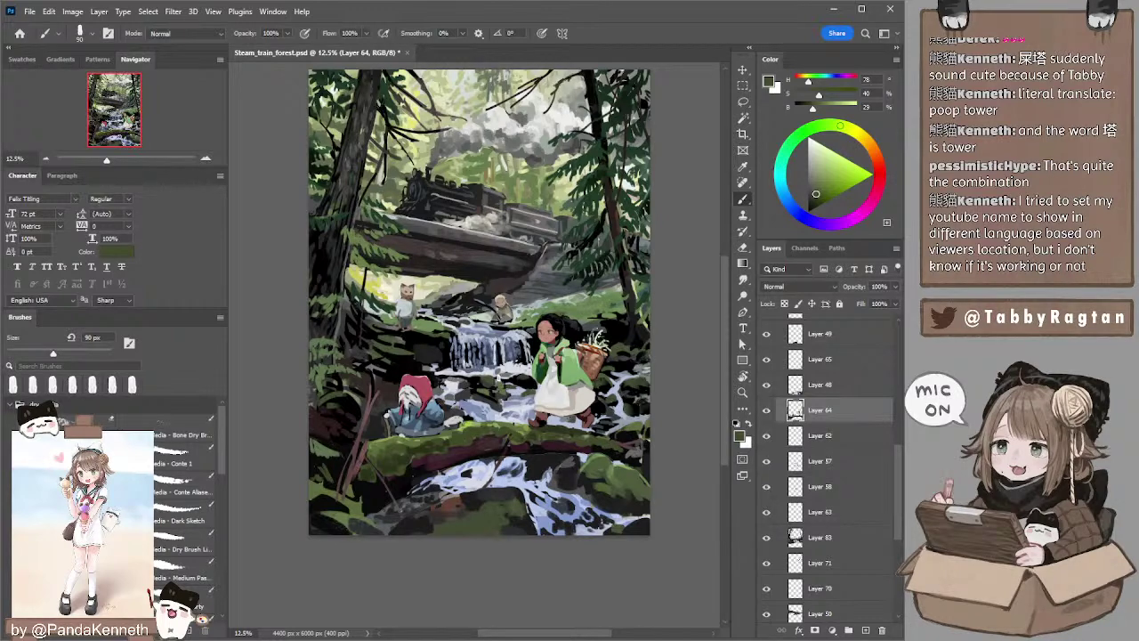
- Lasso the walking girl with her basket on Layer 64, hide the selection edges and nudge her slightly upward
left_click_drag(451, 349, 441, 363)
key("l")
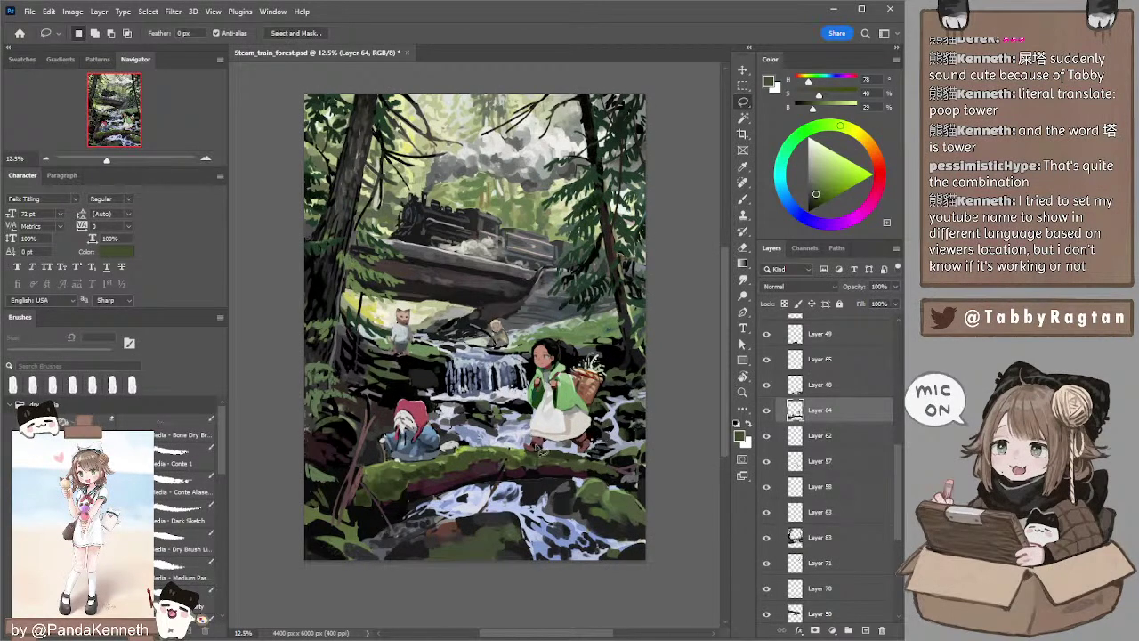
mouse_move(531, 456)
left_mouse_down()
mouse_move(512, 410)
mouse_move(498, 330)
mouse_move(624, 347)
mouse_move(610, 428)
mouse_move(627, 467)
mouse_move(534, 458)
left_mouse_up()
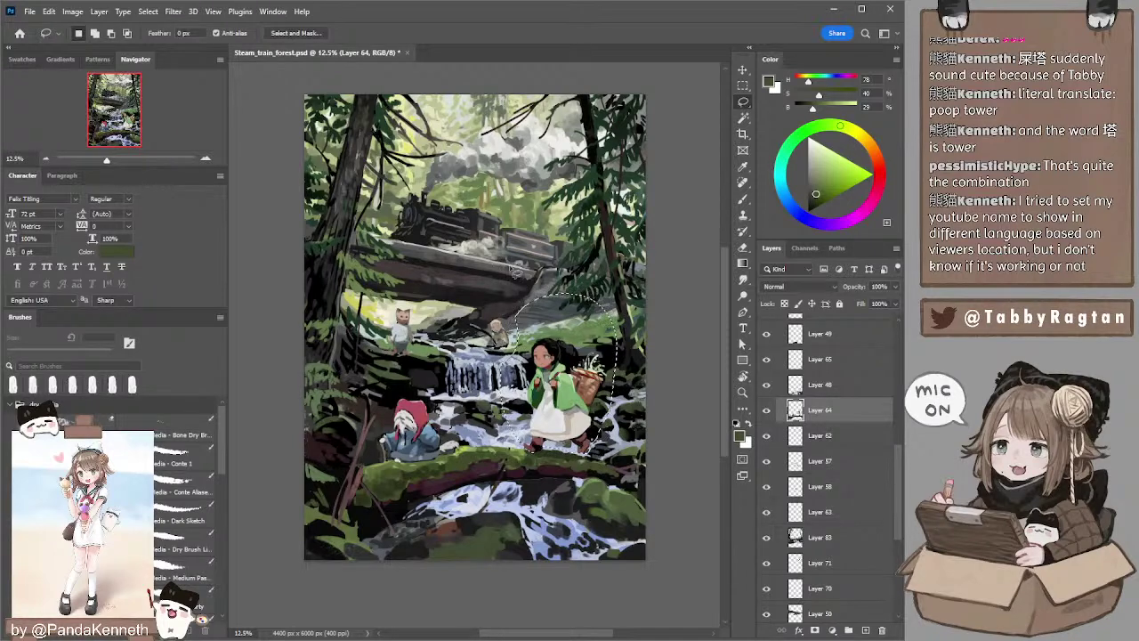
key("ctrl+h")
key("ctrl+Up")
key("ctrl+Up")
key("ctrl+Up")
key("ctrl+Up")
key("ctrl+Up")
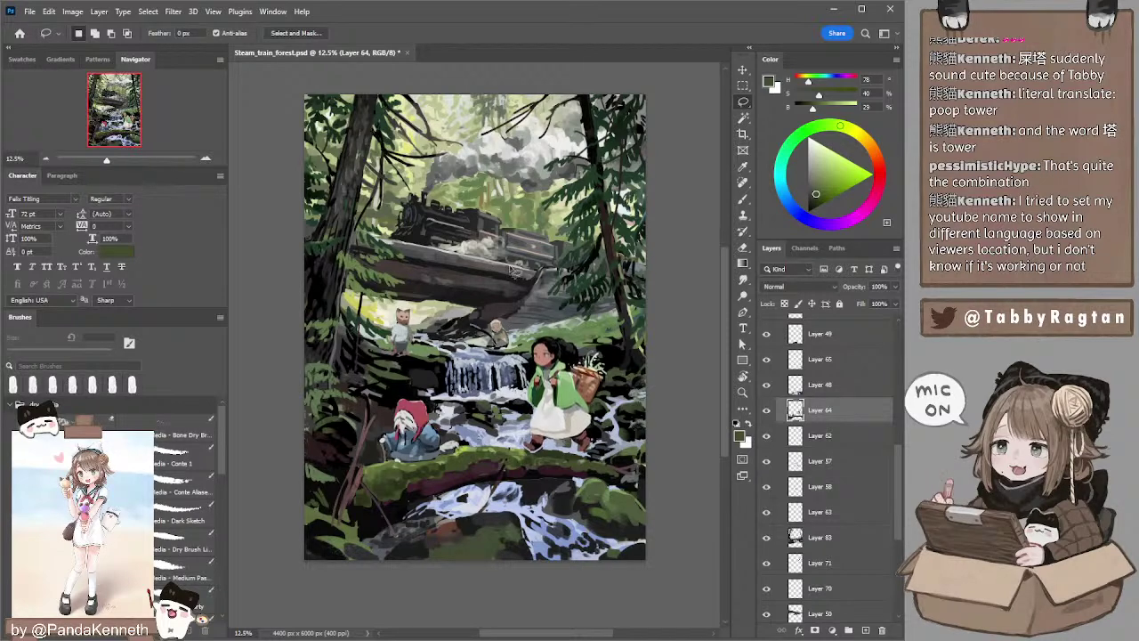
- Touch up the girl's boots and the dark rocks around them with sampled reddish brown (H 7, S 40, B 44) and black, using an 80–90 px brush
key("b")
left_click(531, 445, "alt")
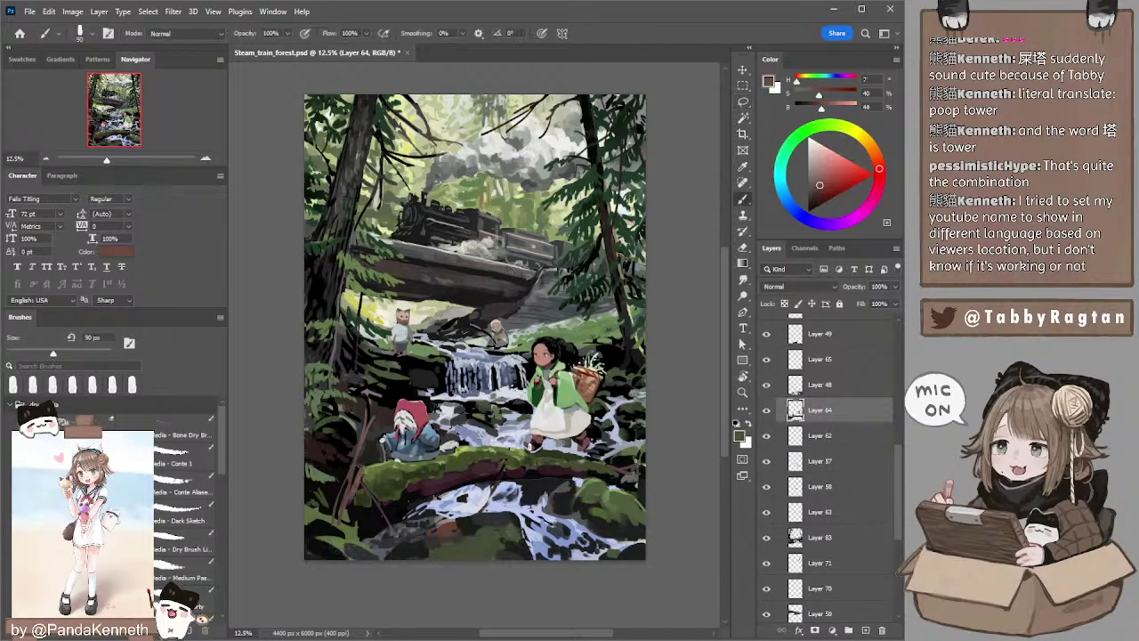
left_click(539, 455, "alt")
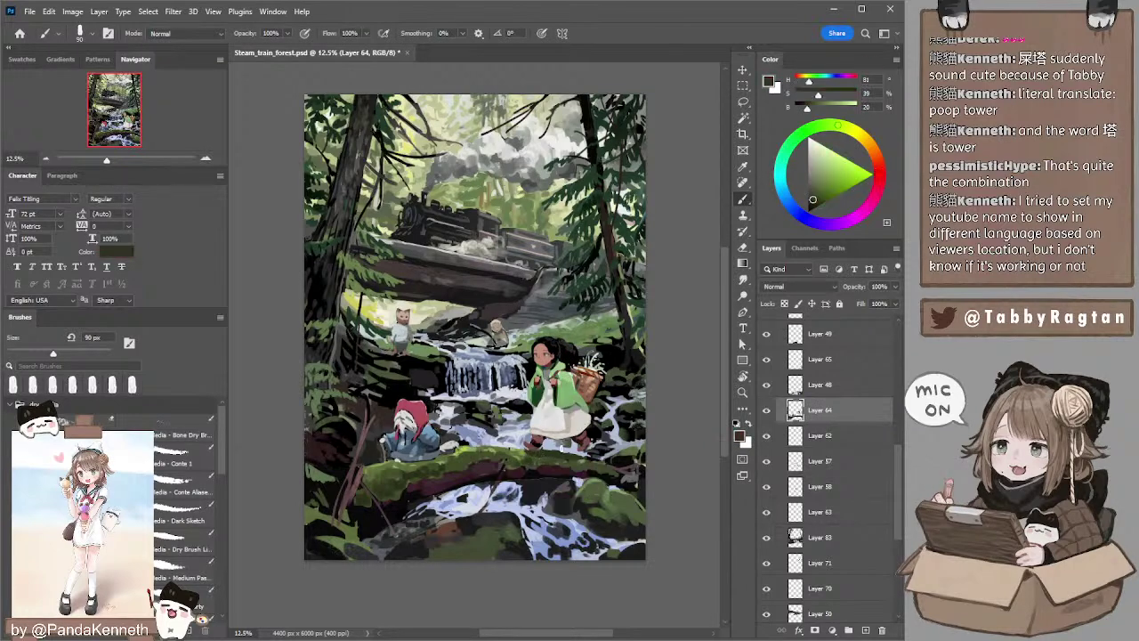
left_click(534, 450, "alt")
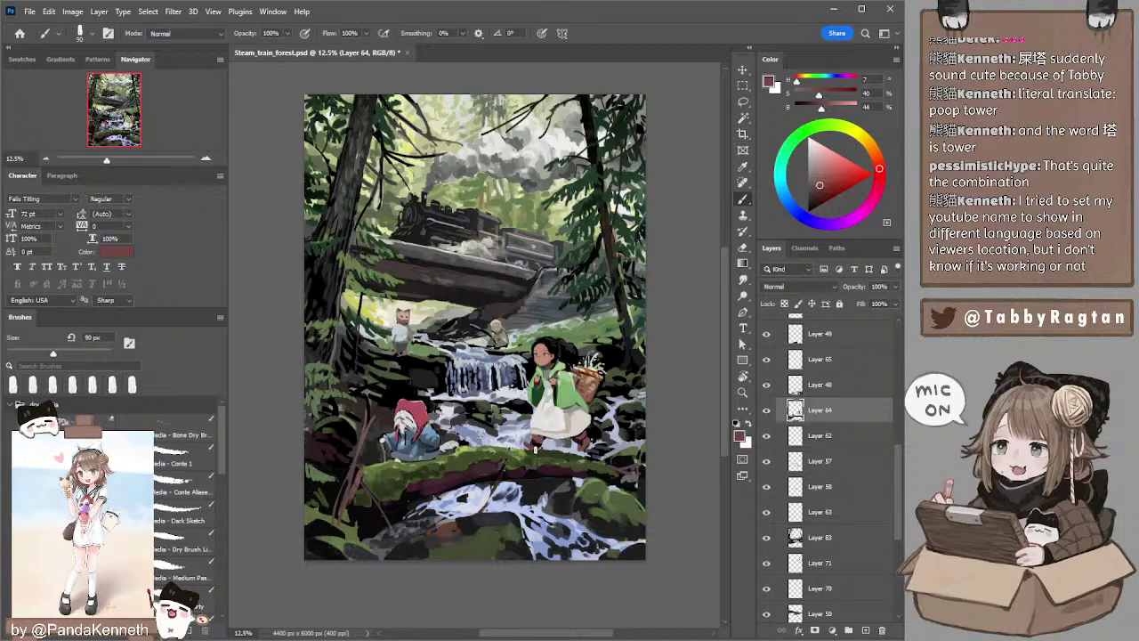
left_click(538, 444, "alt")
key("bracketleft")
key("bracketleft")
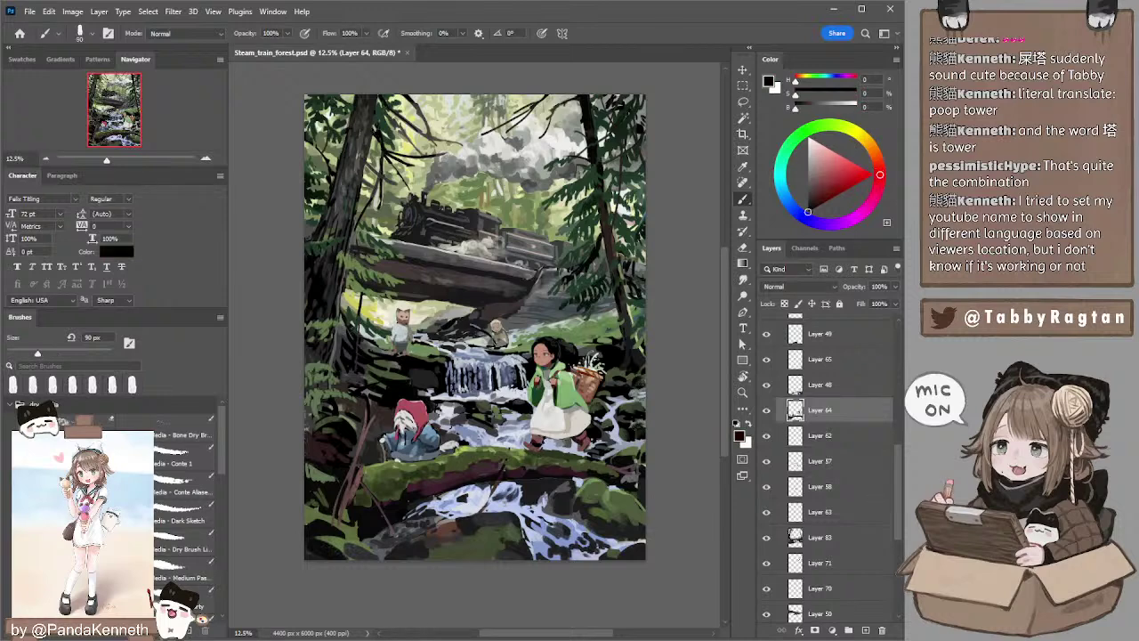
key("bracketright")
key("bracketright")
key("bracketleft")
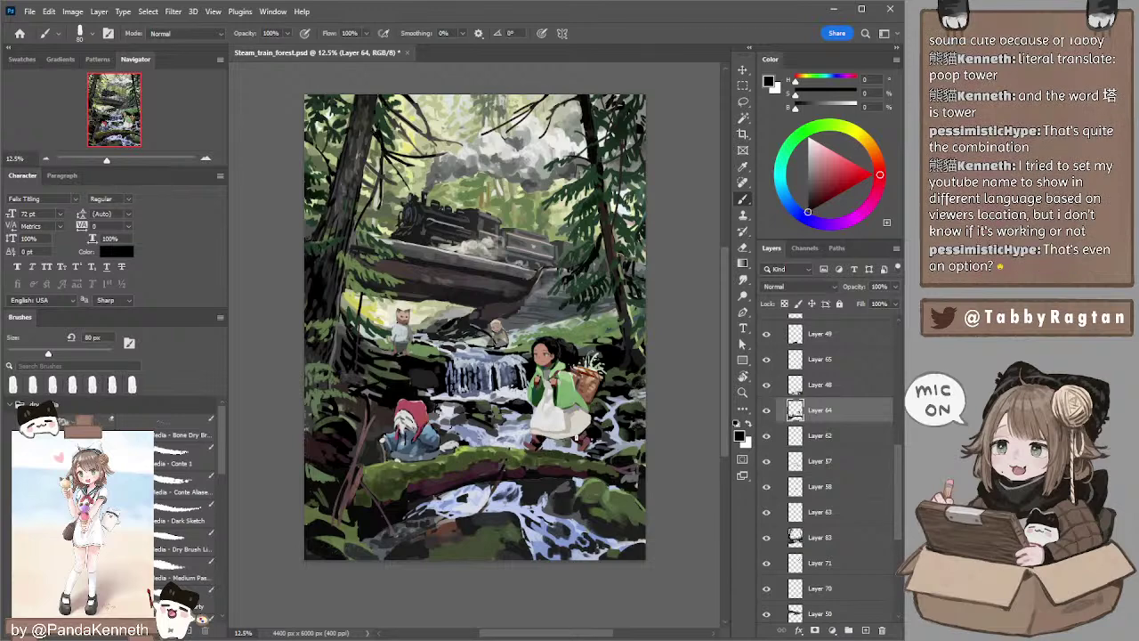
left_click(603, 435, "ctrl")
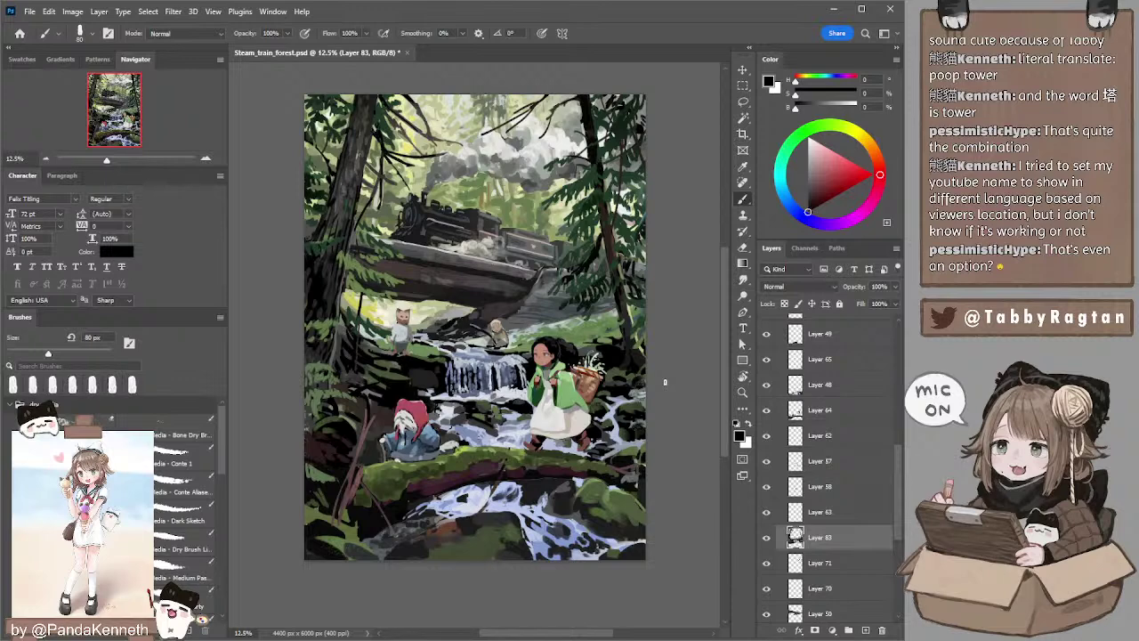
- On Layer 69, refine the right-hand tree's foliage with the eraser at 40 px and sampled dark green (H 141, S 45, B 23) at 50 px
key("l")
left_click(589, 190, "ctrl")
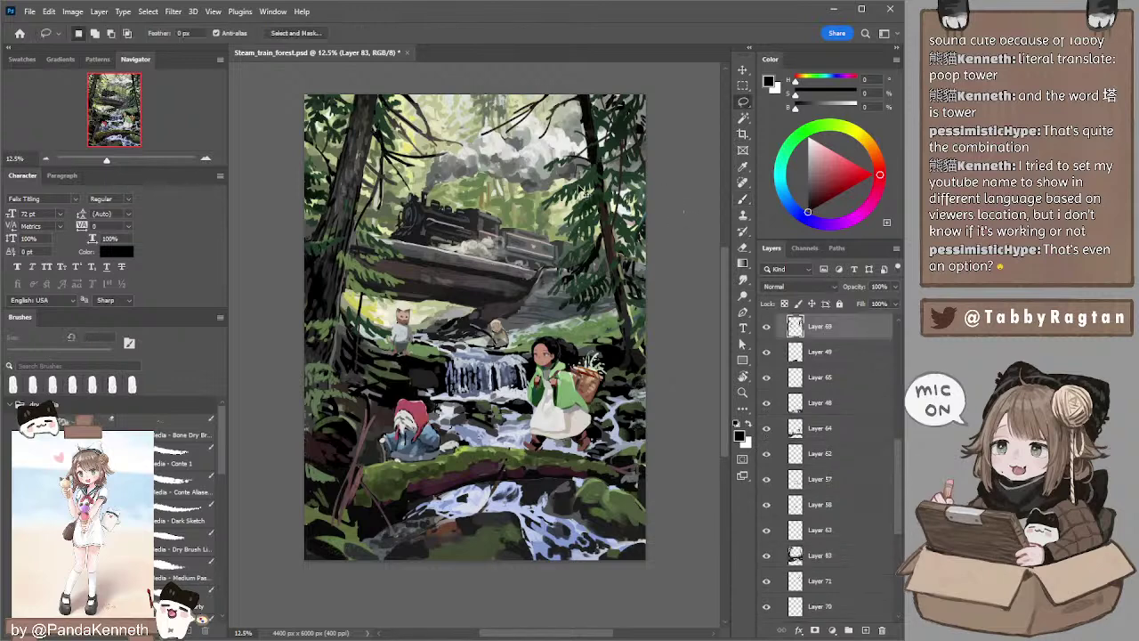
key("e")
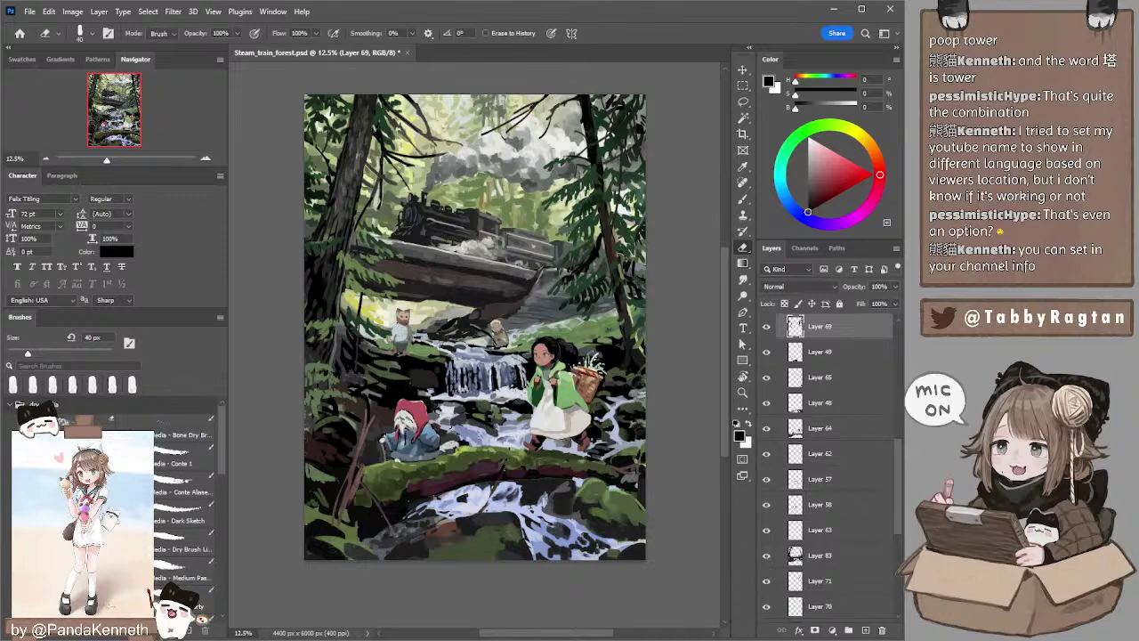
key("b")
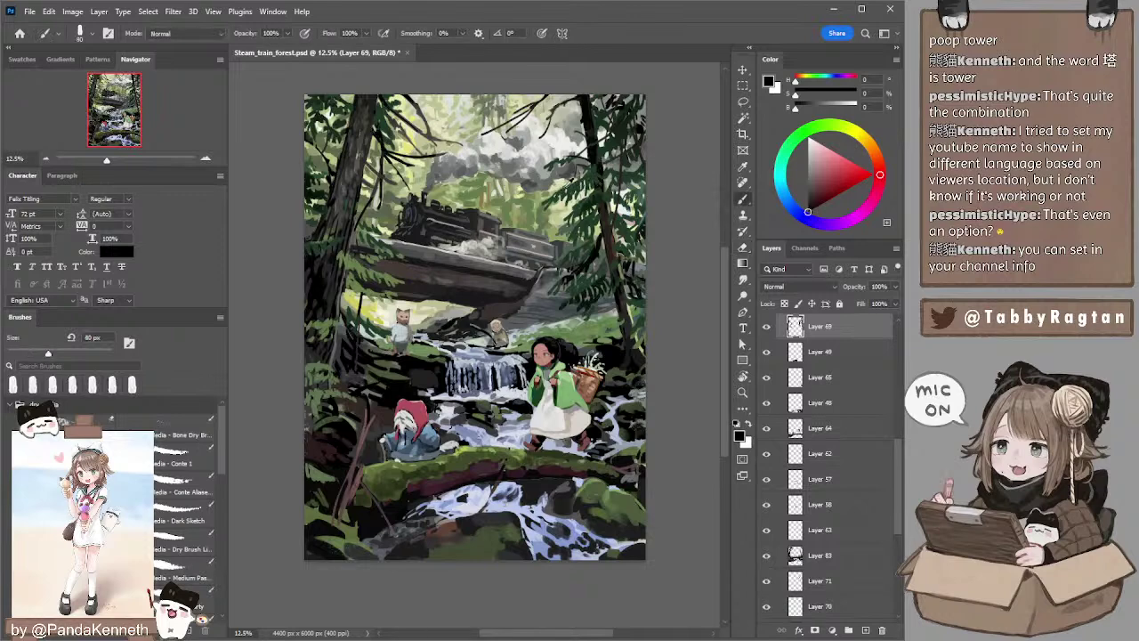
left_click(566, 185, "alt")
key("bracketright")
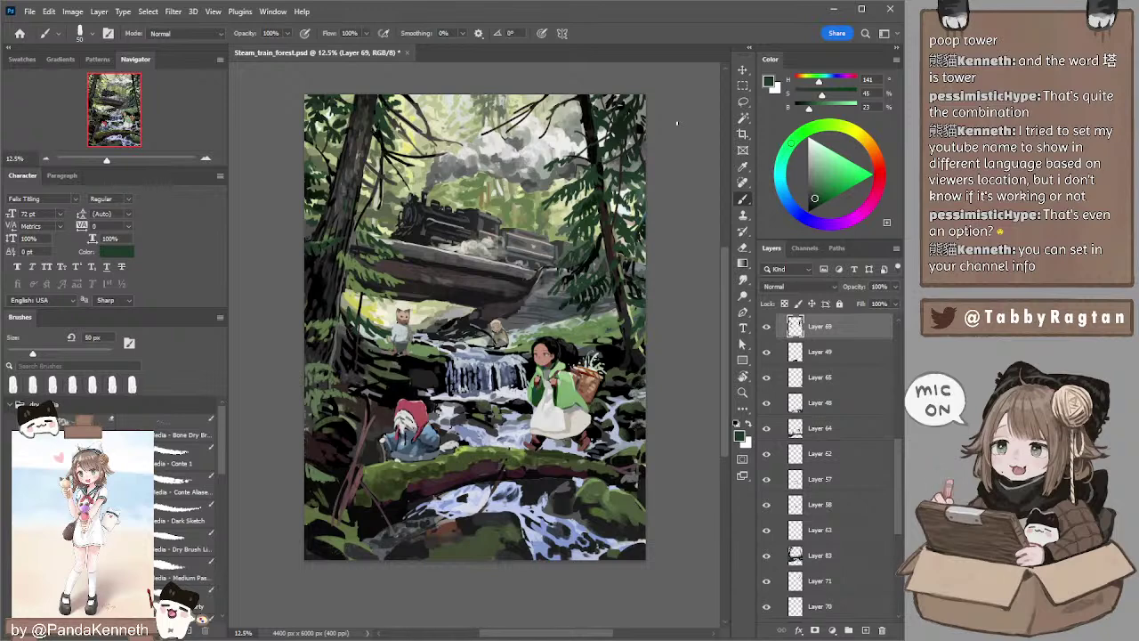
- On Layer 64, lasso the girl's head and touch up the scarf below it with sampled grey-green (H 108, S 23, B 34) at 50 px
left_click(552, 363, "ctrl")
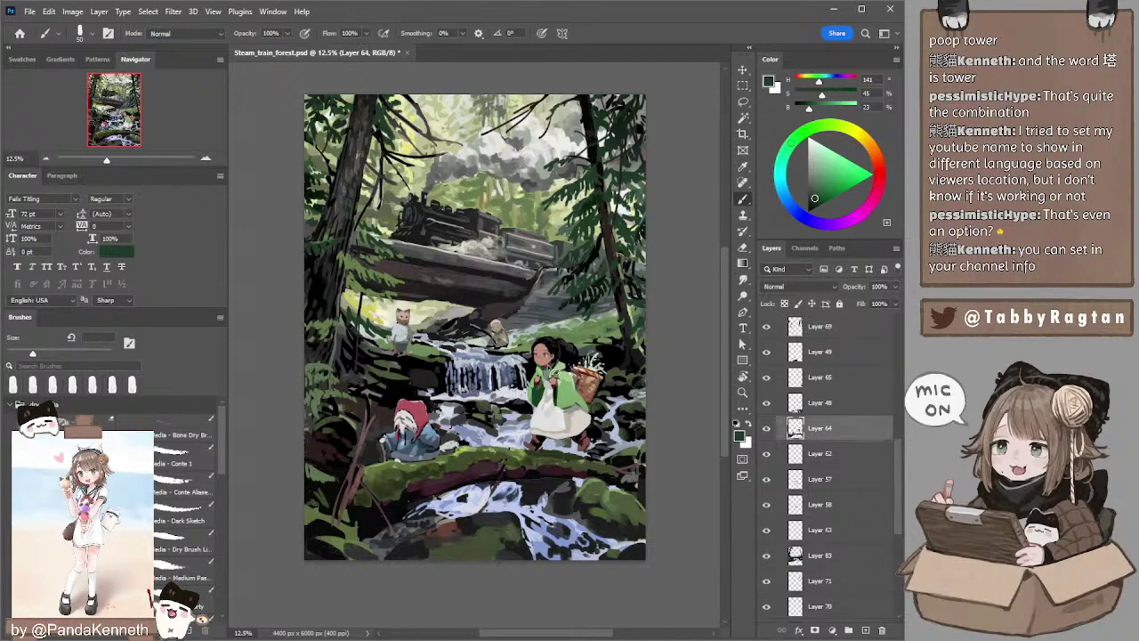
key("l")
mouse_move(577, 333)
left_mouse_down()
mouse_move(573, 373)
mouse_move(553, 374)
mouse_move(555, 335)
left_mouse_up()
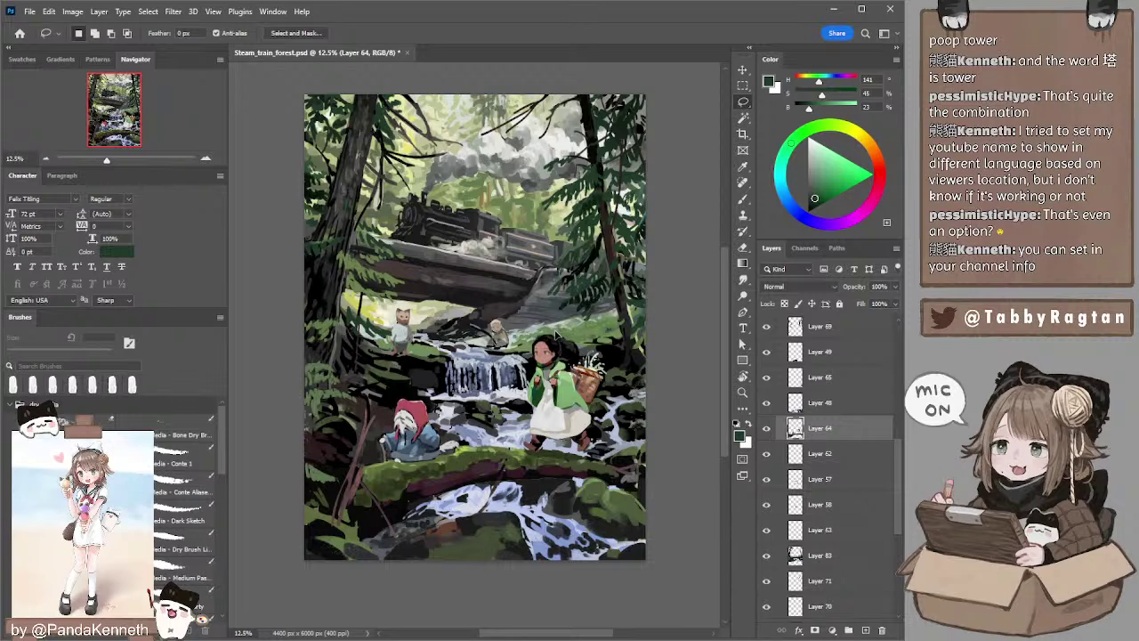
key("b")
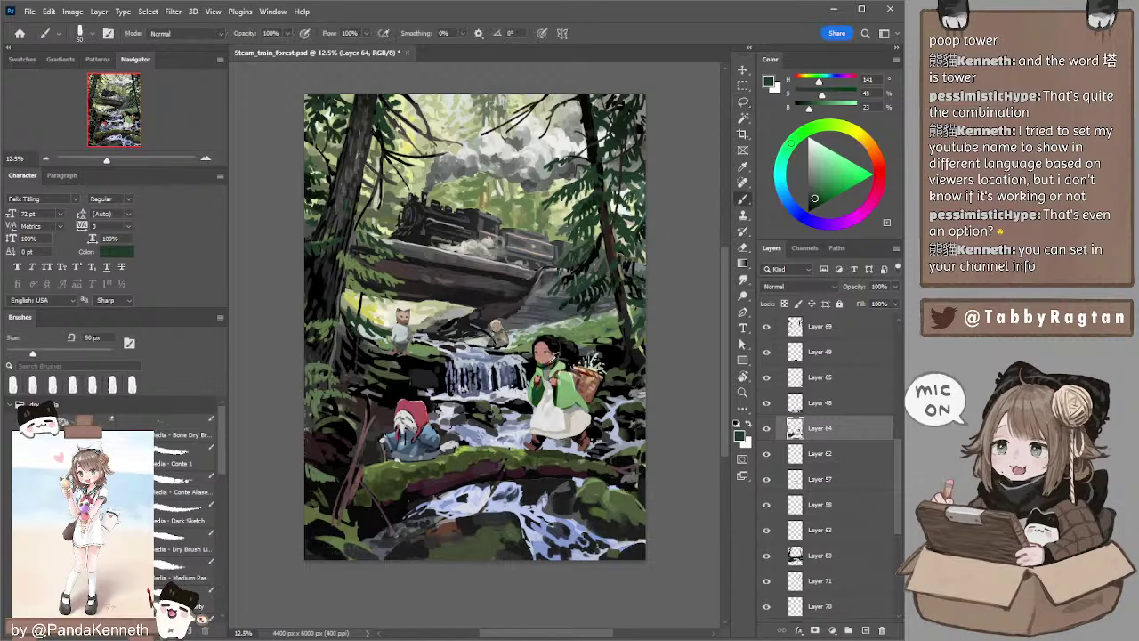
left_click(554, 359, "alt")
left_click(548, 367, "alt")
key("l")
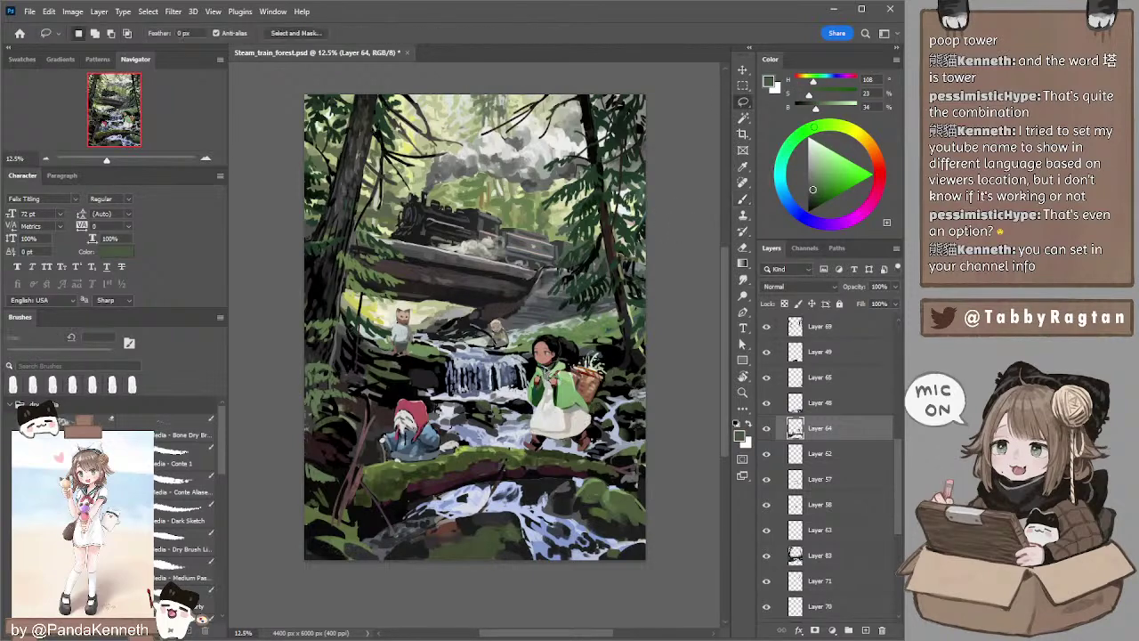
key("b")
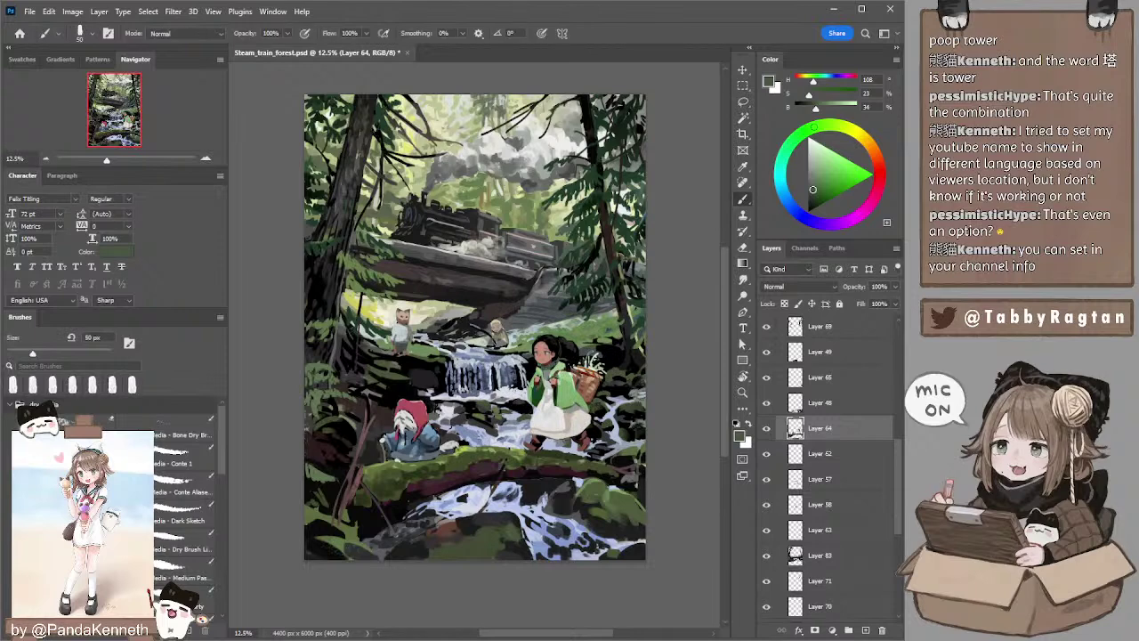
key("l")
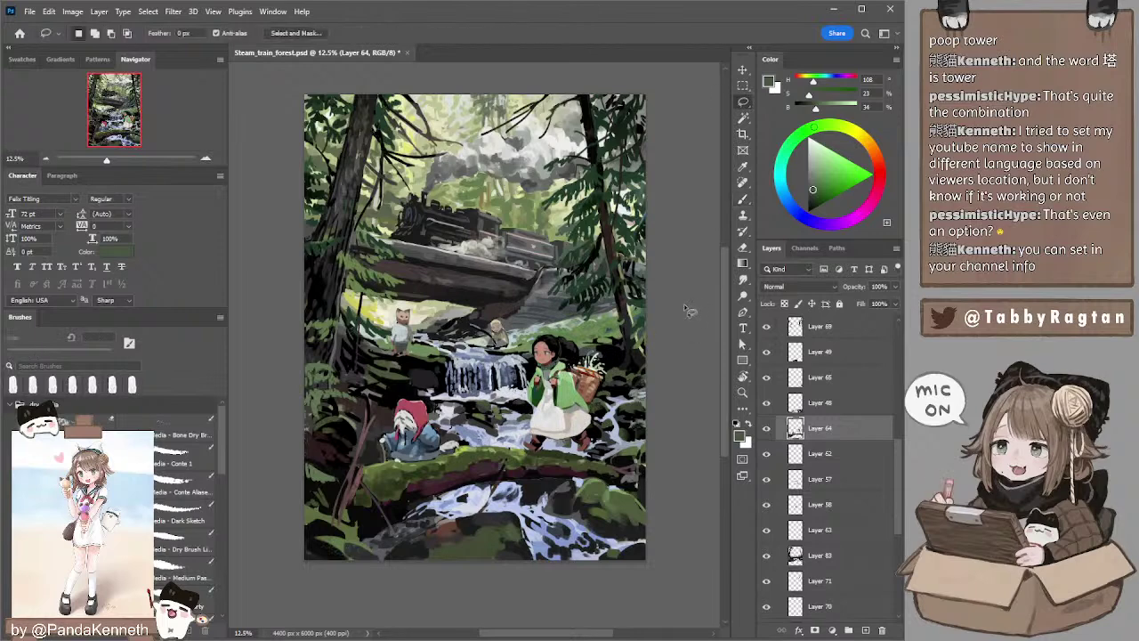
- On Layer 83, repaint the rocks behind the girl's basket with sampled green (H 89, S 31, B 31) and near-black (H 180, S 12, B 3) at 90 px
left_click(610, 392, "ctrl")
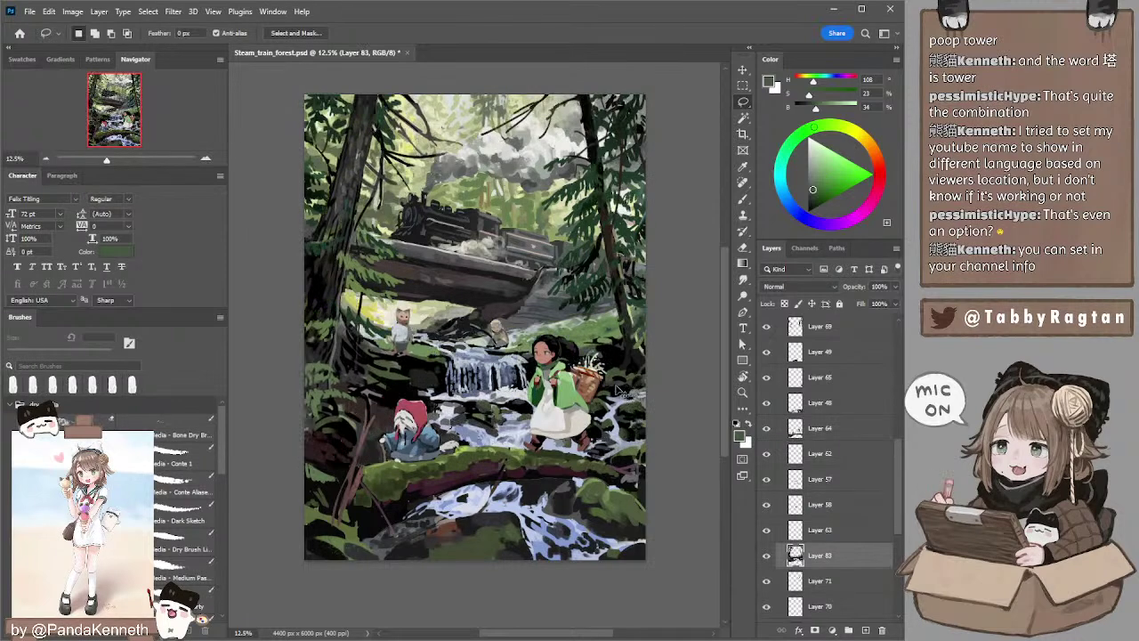
key("b")
left_click(614, 381, "alt")
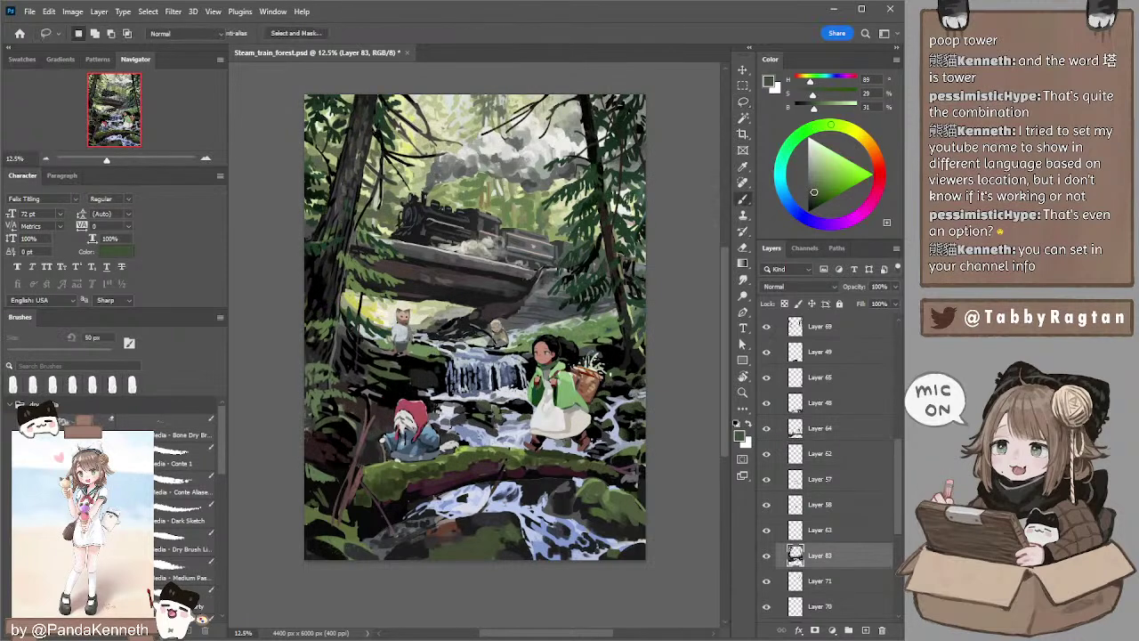
key("bracketright")
key("bracketright")
key("bracketright")
key("bracketright")
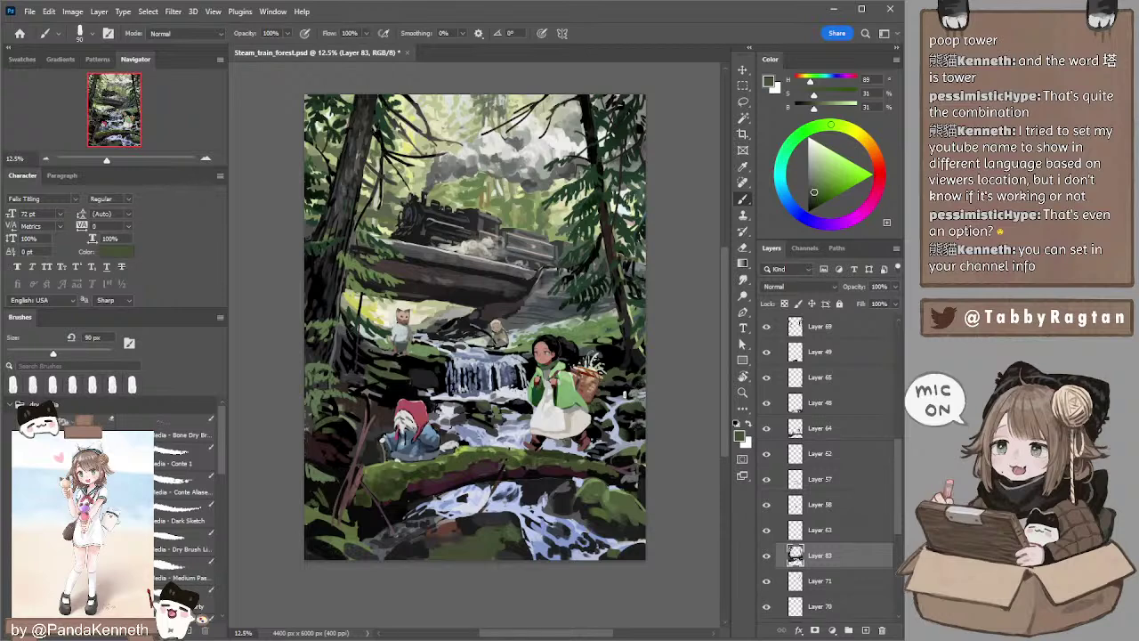
left_click(640, 390, "alt")
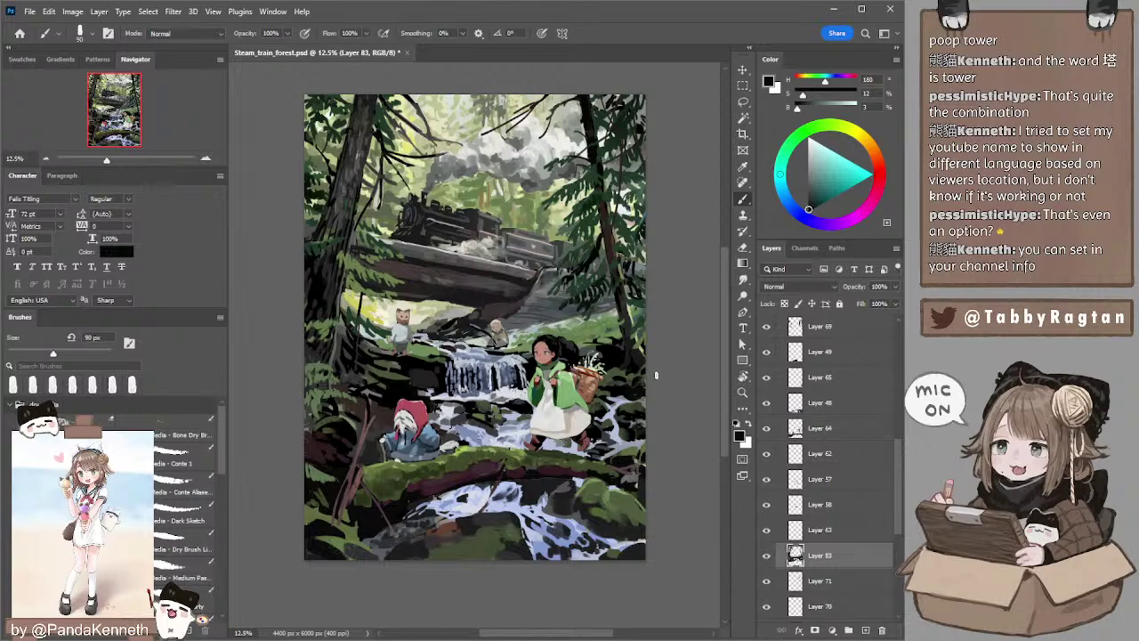
- Darken the rocks beside the waterfall with sampled dark grey (B 13) at 100 px and black at up to 400 px
left_click_drag(437, 337, 446, 339)
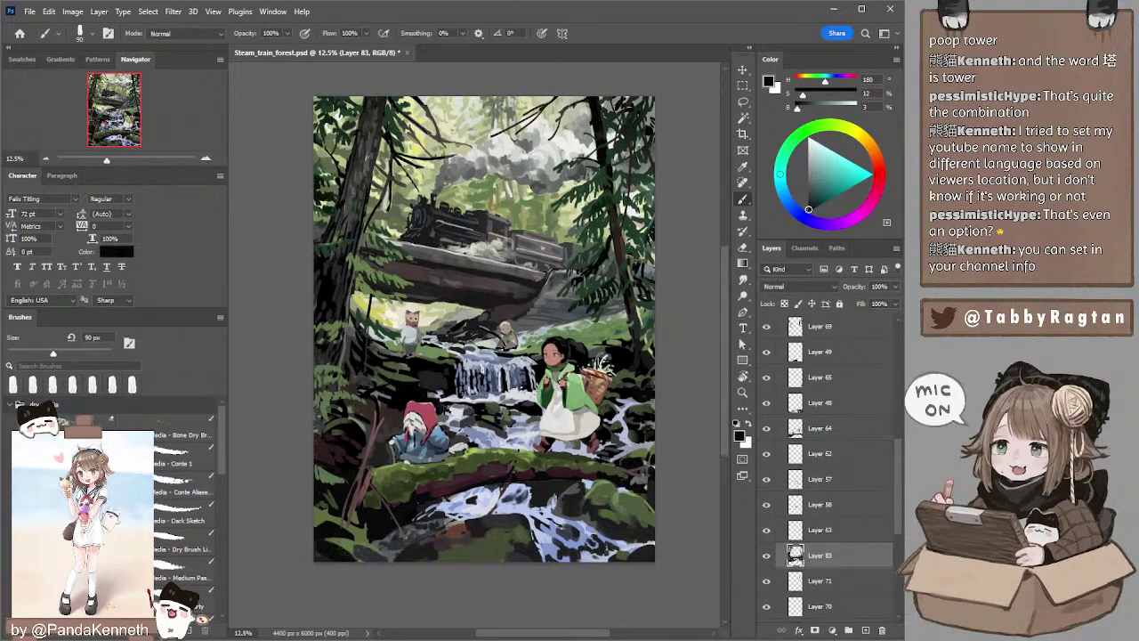
left_click(441, 369, "alt")
key("bracketright")
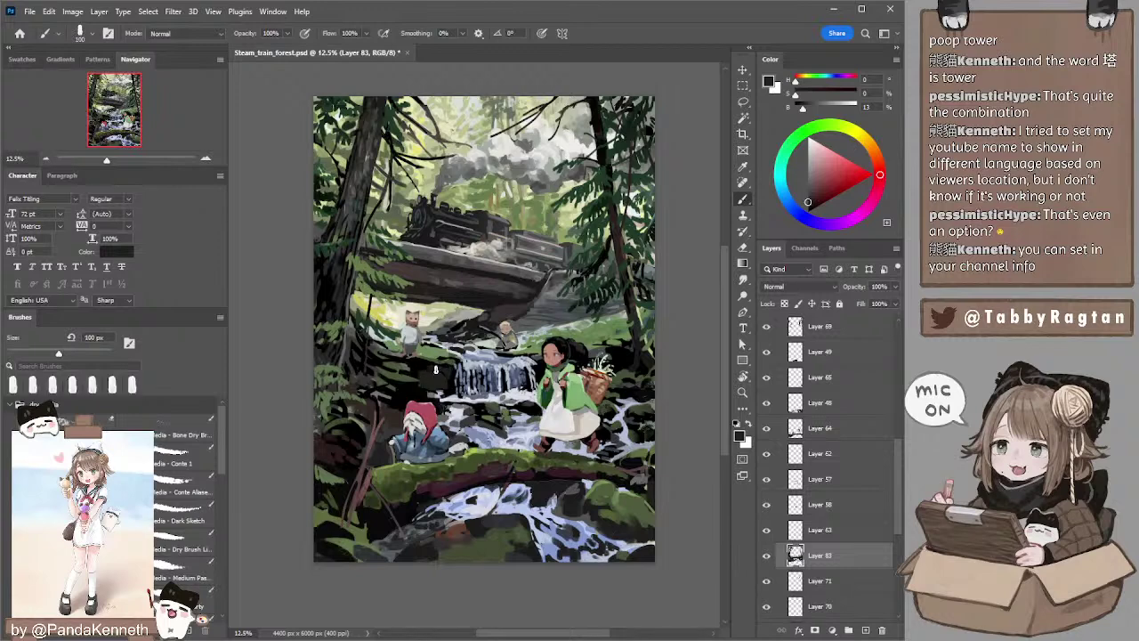
left_click(420, 367, "alt")
key("]")
key("bracketright")
key("bracketright")
key("bracketright")
key("bracketright")
key("bracketright")
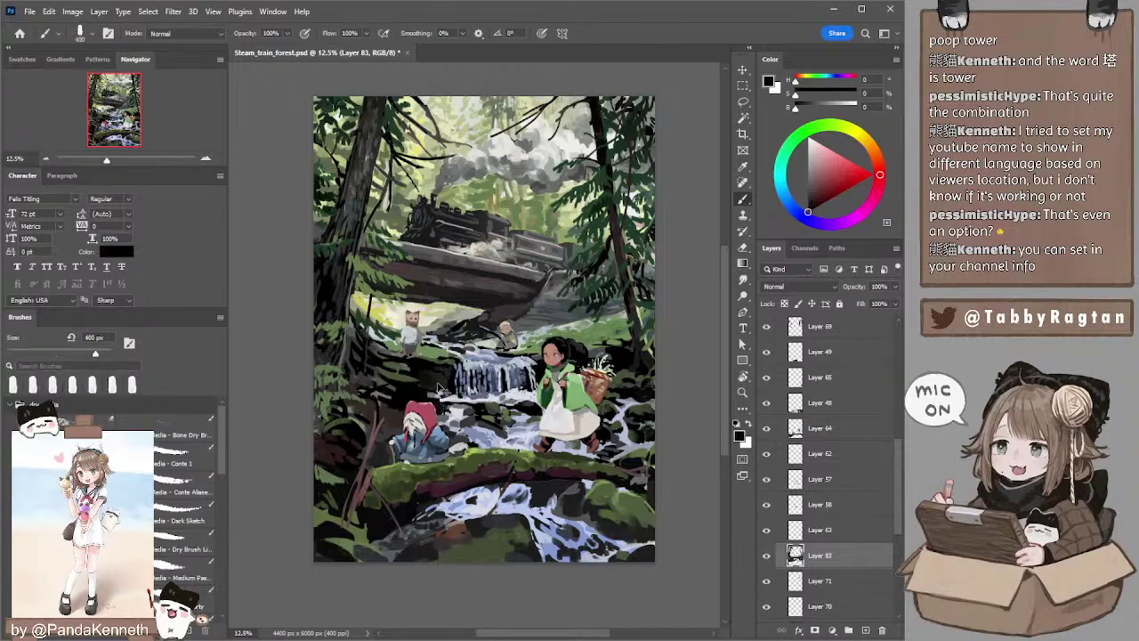
- Add moss to the rocks left of the waterfall with sampled green (H 85, S 30, B 34), using a 50–70 px brush
key("bracketleft")
key("bracketleft")
key("bracketleft")
key("bracketleft")
key("bracketleft")
key("bracketleft")
key("bracketleft")
key("bracketleft")
key("bracketleft")
key("bracketleft")
key("bracketleft")
key("bracketleft")
key("bracketleft")
left_click(388, 376, "alt")
key("bracketleft")
key("bracketleft")
key("bracketleft")
key("bracketleft")
key("bracketleft")
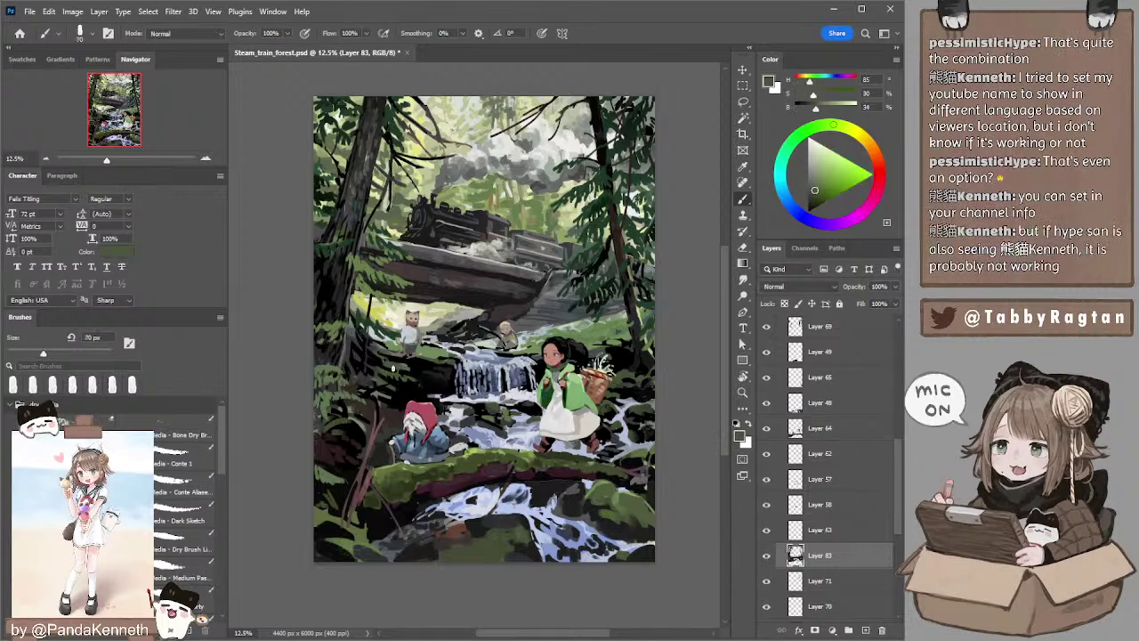
key("bracketright")
key("bracketright")
key("bracketright")
key("bracketright")
key("bracketleft")
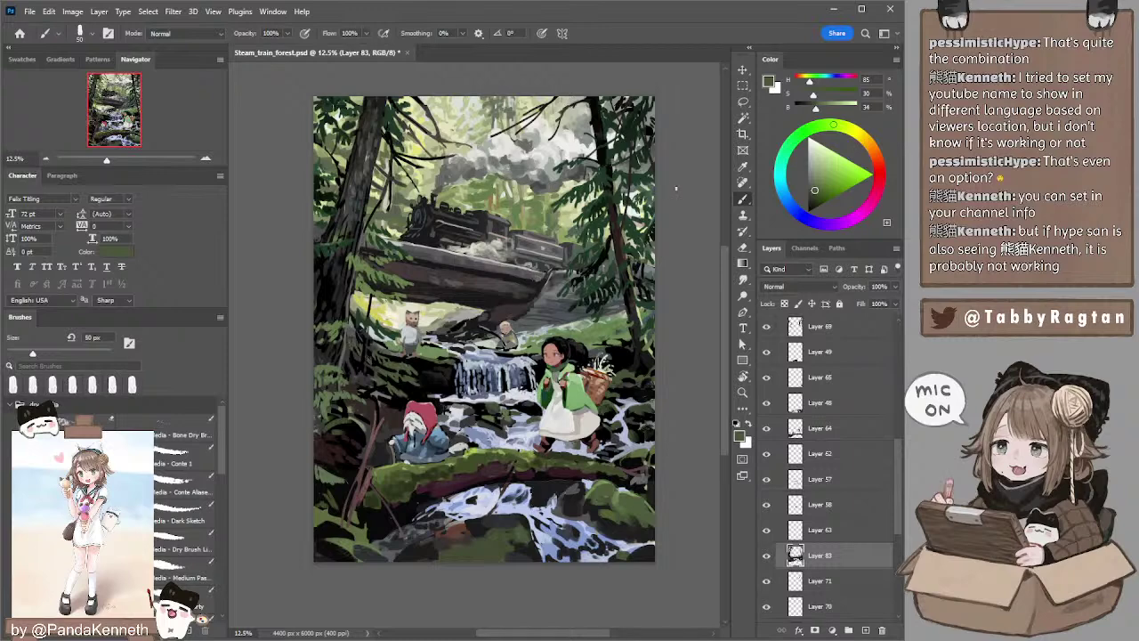
- On Layer 64, sample the girl's skin tone (H 16, S 36, B 76) and adjust her face and head using the brush and Lasso
key("l")
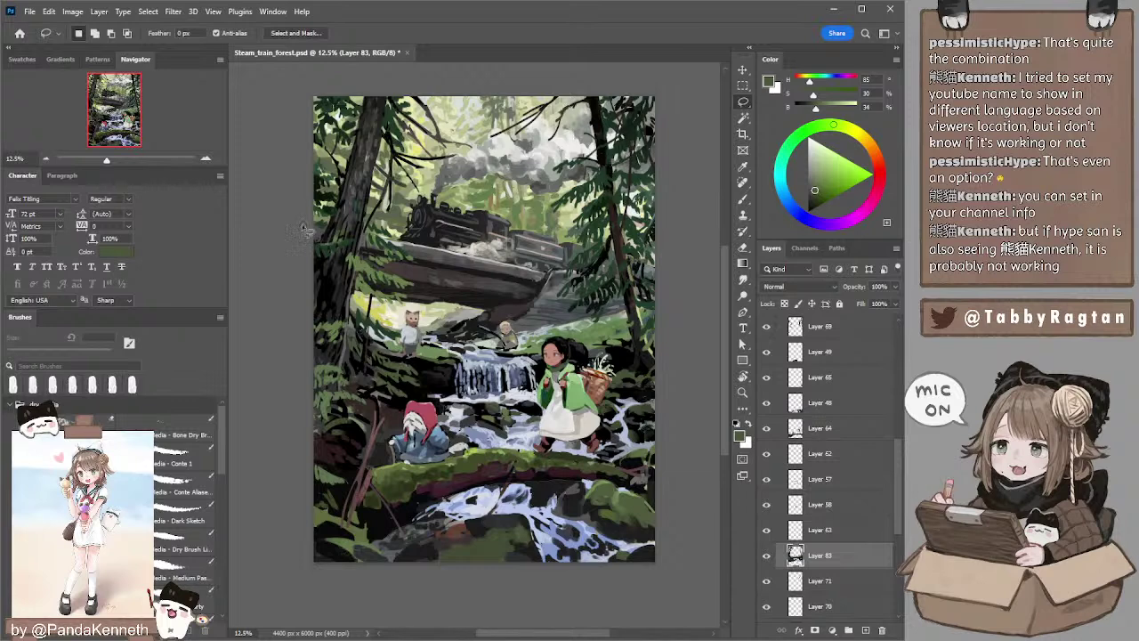
left_click(45, 158)
left_click(839, 429)
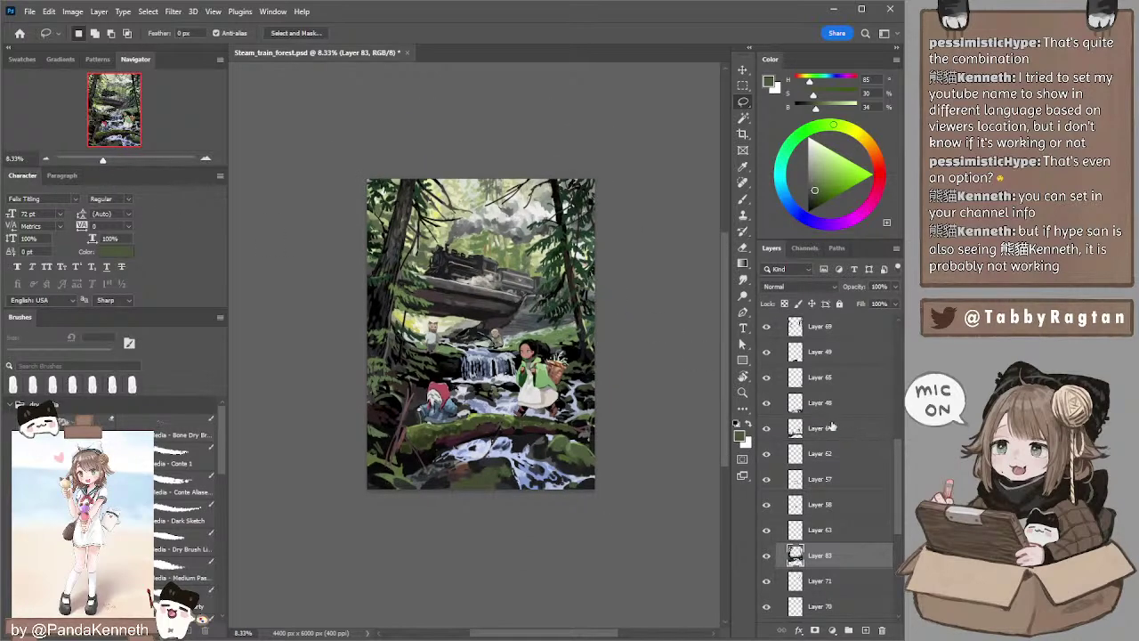
left_click(206, 158)
key("b")
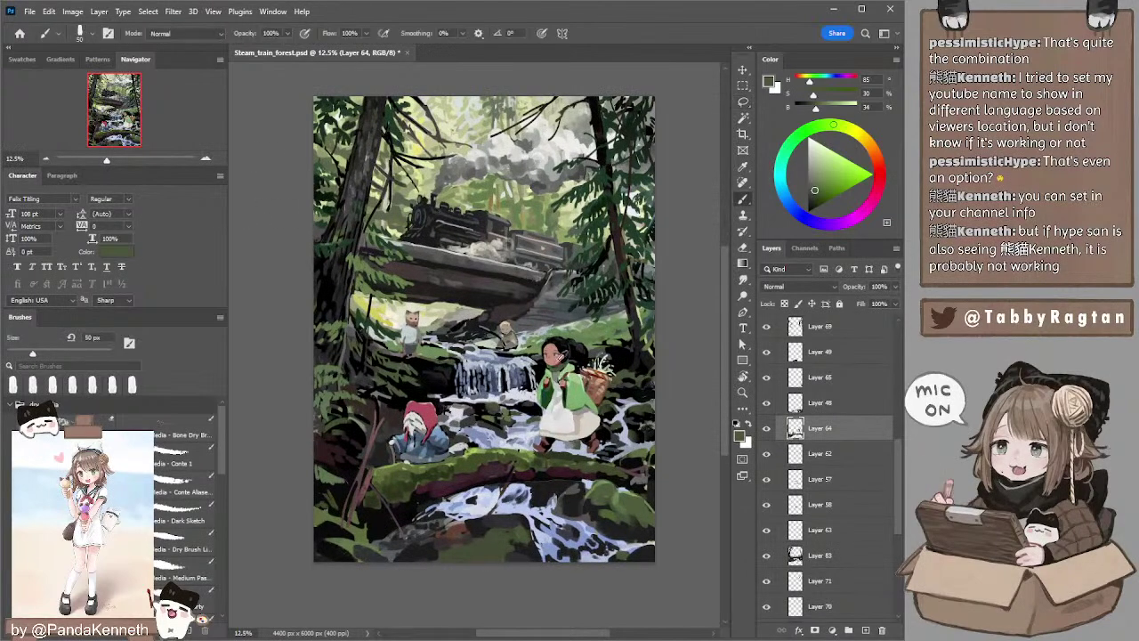
left_click(559, 360, "alt")
key("l")
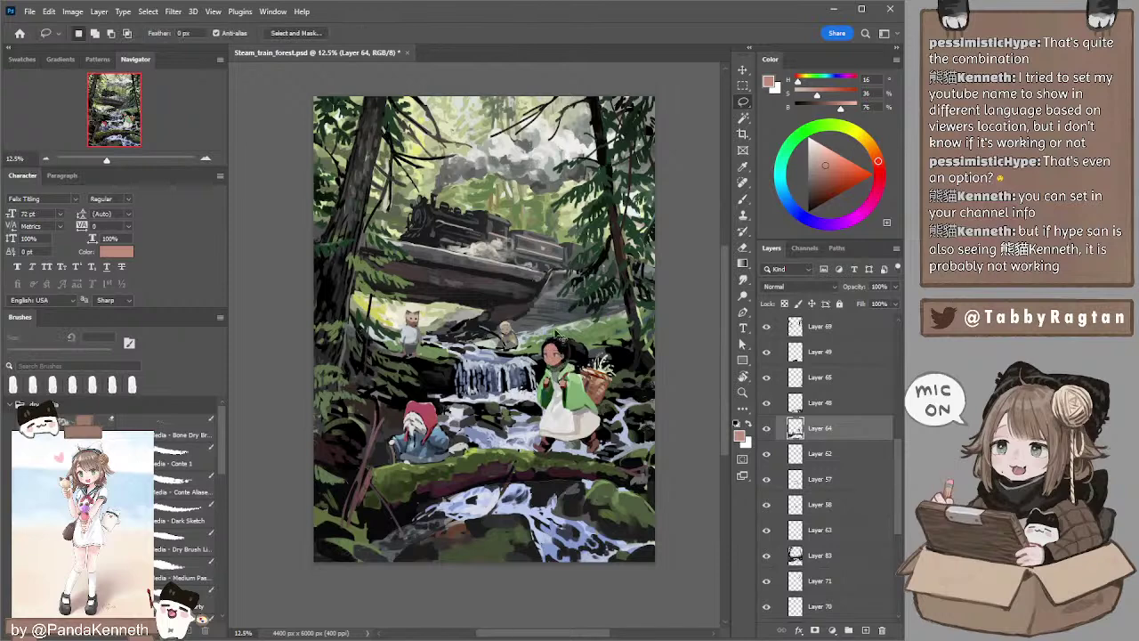
key("i")
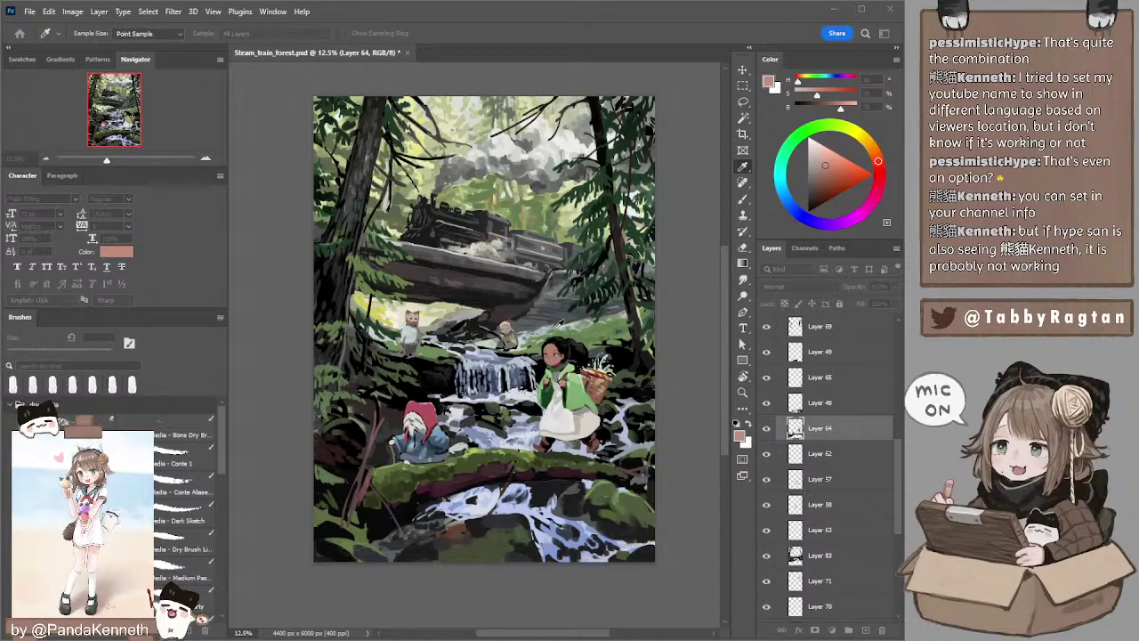
key("l")
- Shade the girl's face with sampled brown (H 15, S 31, B 52) and a more saturated tone (H 15, S 53, B 54), enlarging the brush to 90 px
key("b")
left_click(557, 359, "alt")
key("bracketright")
key("bracketright")
key("bracketleft")
key("bracketleft")
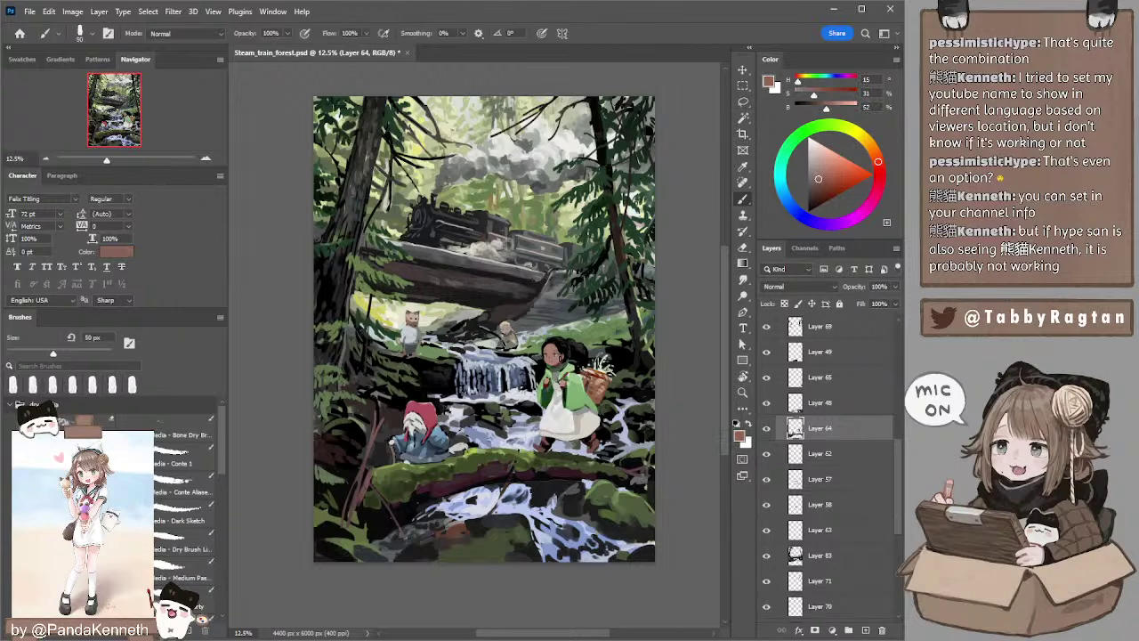
key("bracketright")
key("bracketright")
key("bracketright")
key("bracketright")
left_click(827, 182)
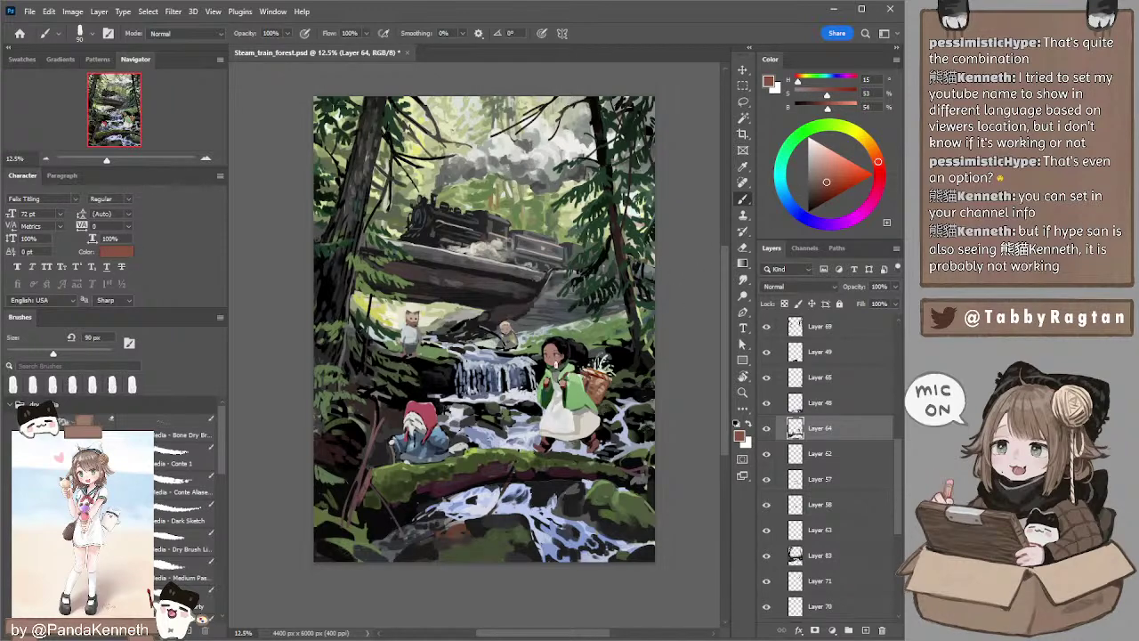
- Lasso the walking girl on Layer 64, clear the selection and clean up her edges with the eraser at 40 px
key("l")
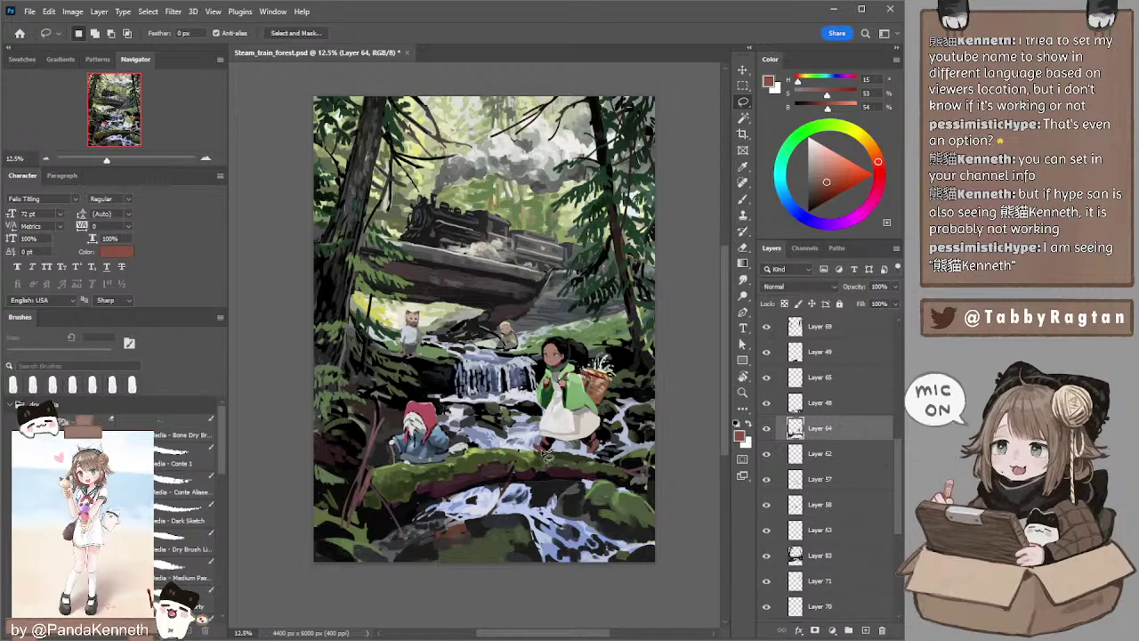
mouse_move(533, 329)
left_mouse_down()
mouse_move(620, 344)
mouse_move(634, 415)
mouse_move(625, 442)
mouse_move(569, 449)
left_mouse_up()
key("ctrl+d")
key("e")
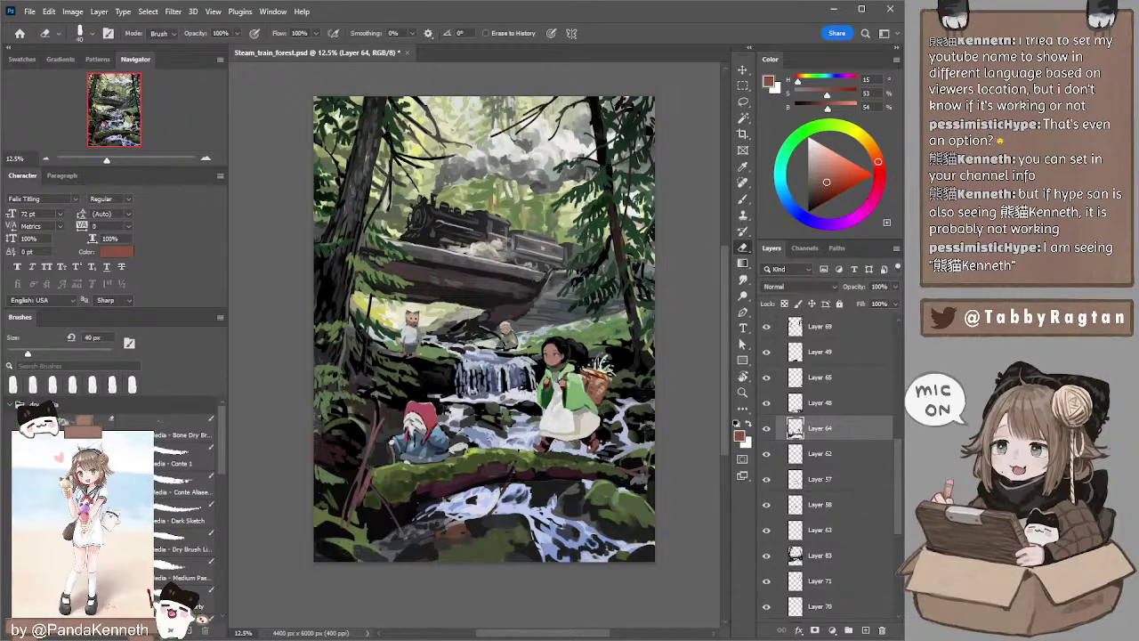
key("b")
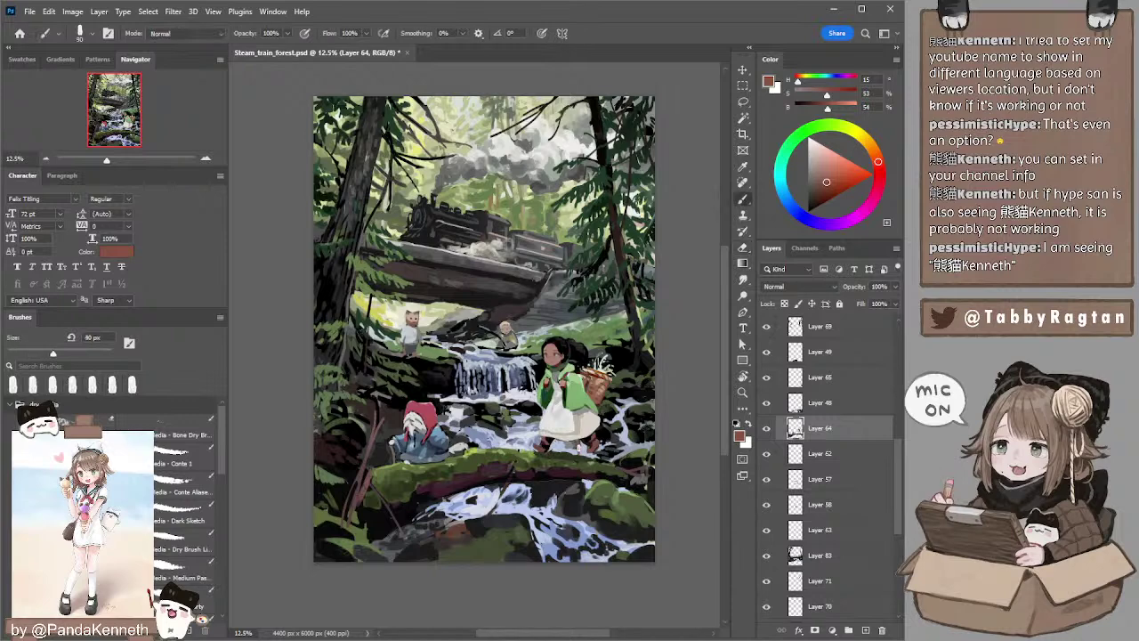
left_click_drag(580, 445, 581, 456)
key("ctrl+z")
left_click_drag(531, 314, 537, 321)
left_click(46, 159)
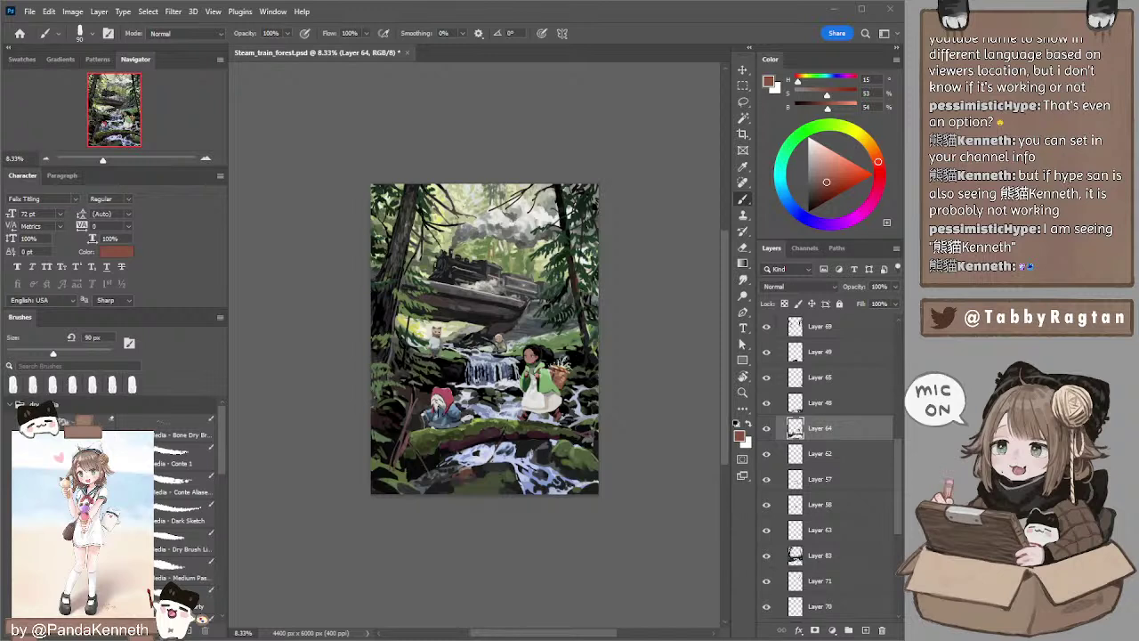
- Place the church-painting-1207018 texture at the top of Group 2, rotated 90° and scaled to about 169% to cover the canvas
scroll(832, 468, "up", 10)
scroll(832, 467, "down", 6)
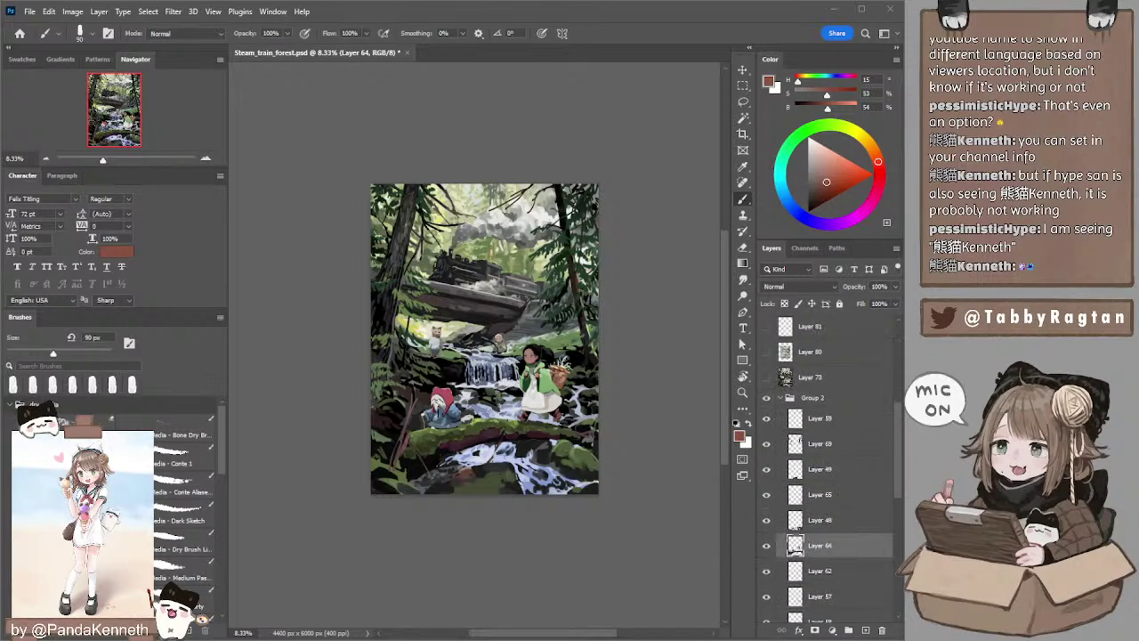
left_click(809, 419)
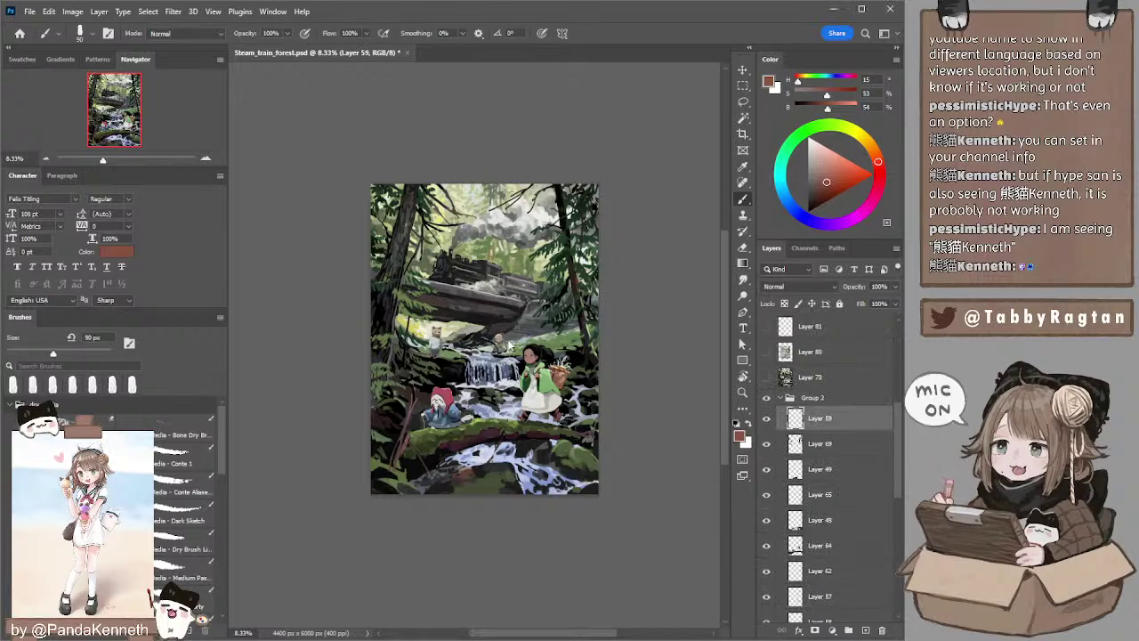
left_click_drag(506, 345, 507, 345)
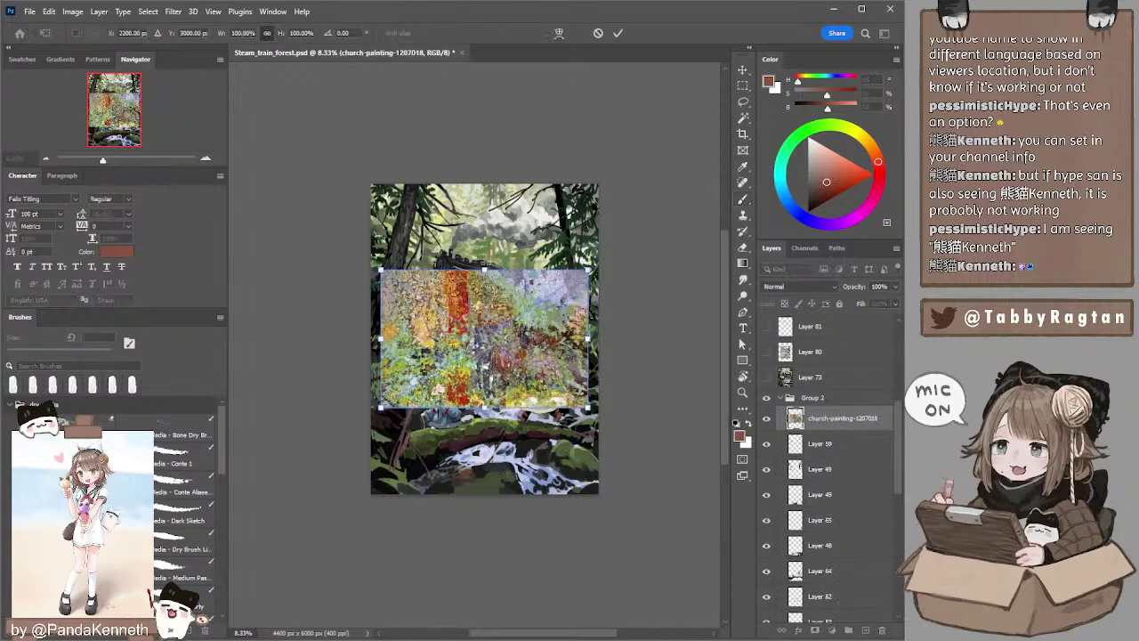
left_click_drag(412, 234, 320, 307)
left_click_drag(546, 304, 554, 347)
left_click_drag(488, 234, 504, 164)
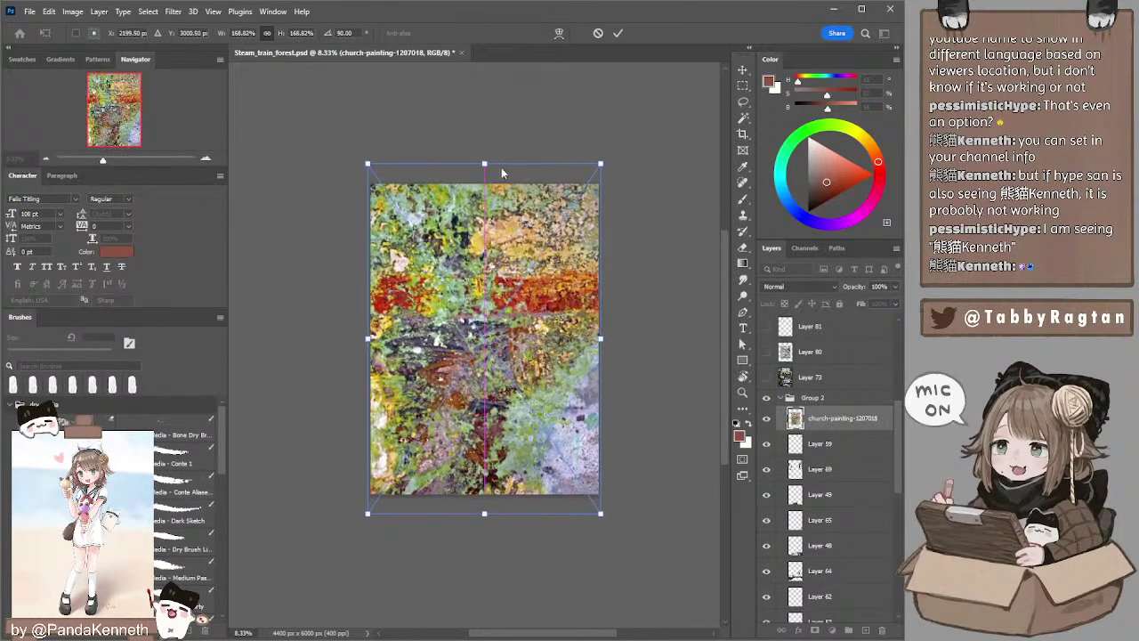
key("Return")
- Blend the church-painting texture into the artwork with Soft Light at 20% opacity, after trying Overlay
left_click(800, 286)
scroll(800, 288, "down", 5)
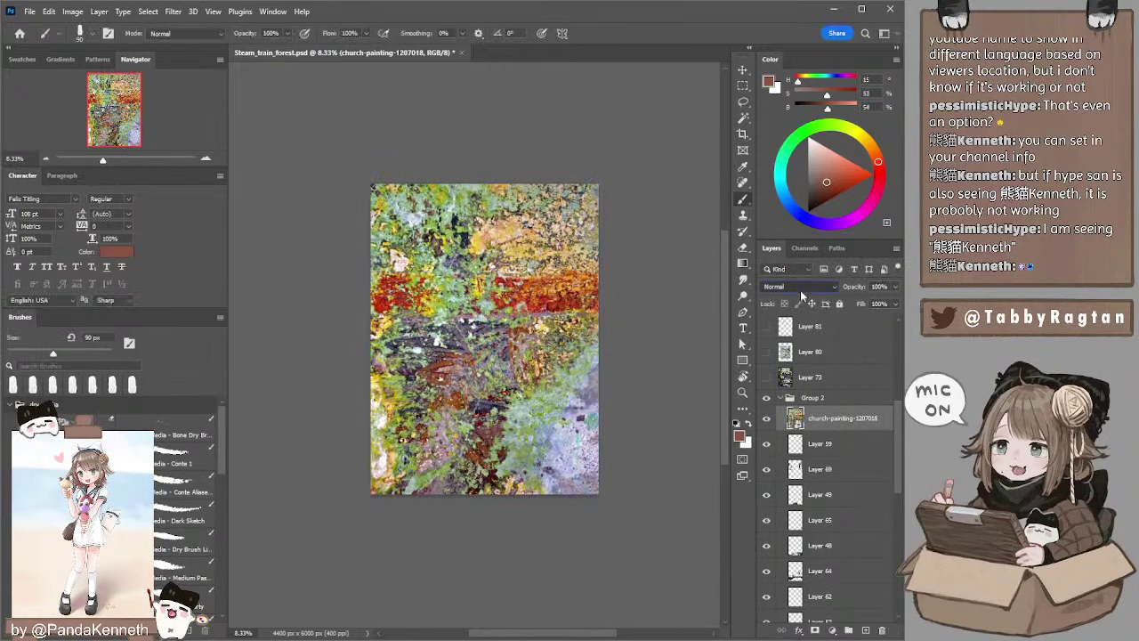
scroll(783, 428, "down", 7)
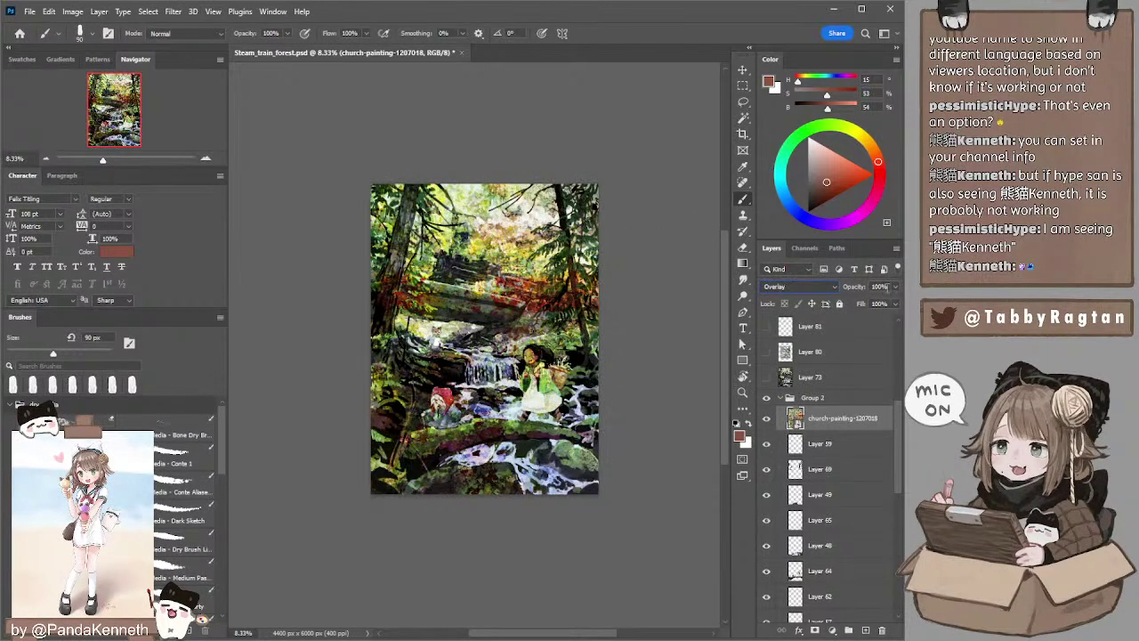
left_click_drag(858, 287, 809, 286)
left_click(810, 286)
scroll(786, 427, "up", 8)
scroll(786, 427, "down", 9)
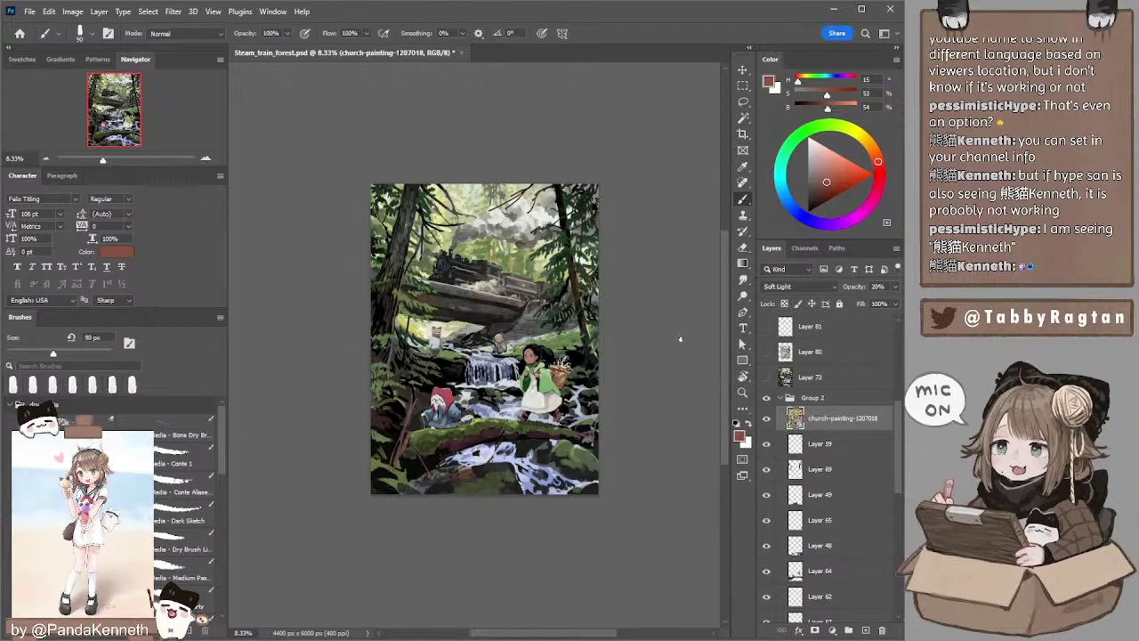
- Compare the painting with and without the texture, try Hue/Saturation on it, and hide the texture layer
key("l")
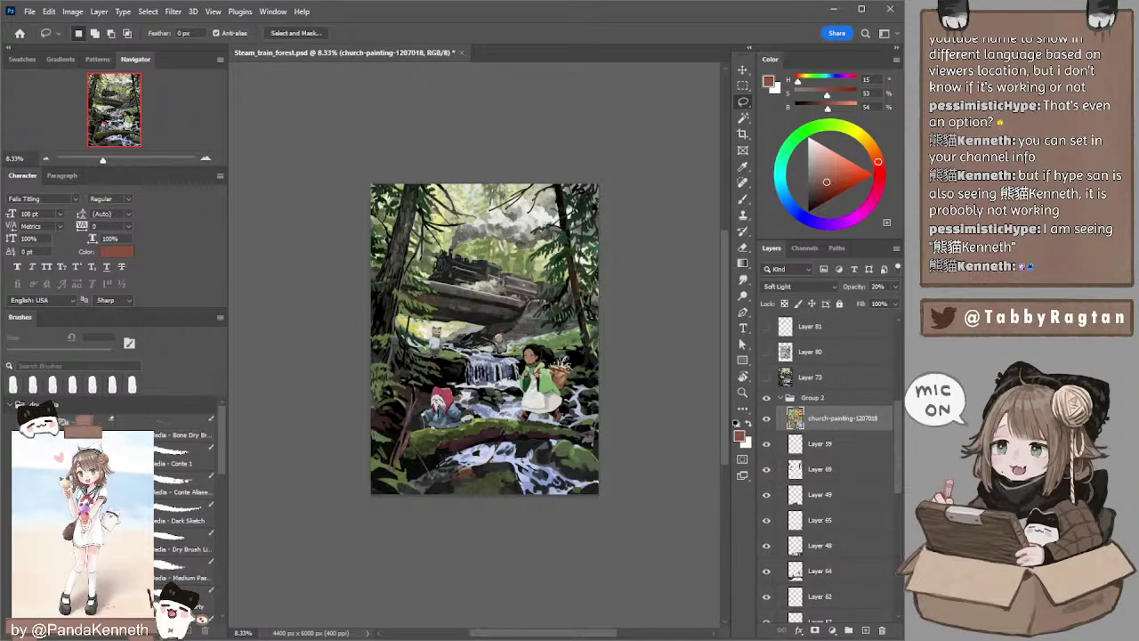
left_click(766, 418)
left_click(766, 418)
mouse_move(407, 331)
left_mouse_down()
mouse_move(346, 505)
mouse_move(613, 521)
mouse_move(628, 362)
mouse_move(609, 328)
mouse_move(496, 340)
mouse_move(406, 333)
mouse_move(381, 313)
left_mouse_up()
key("ctrl+u")
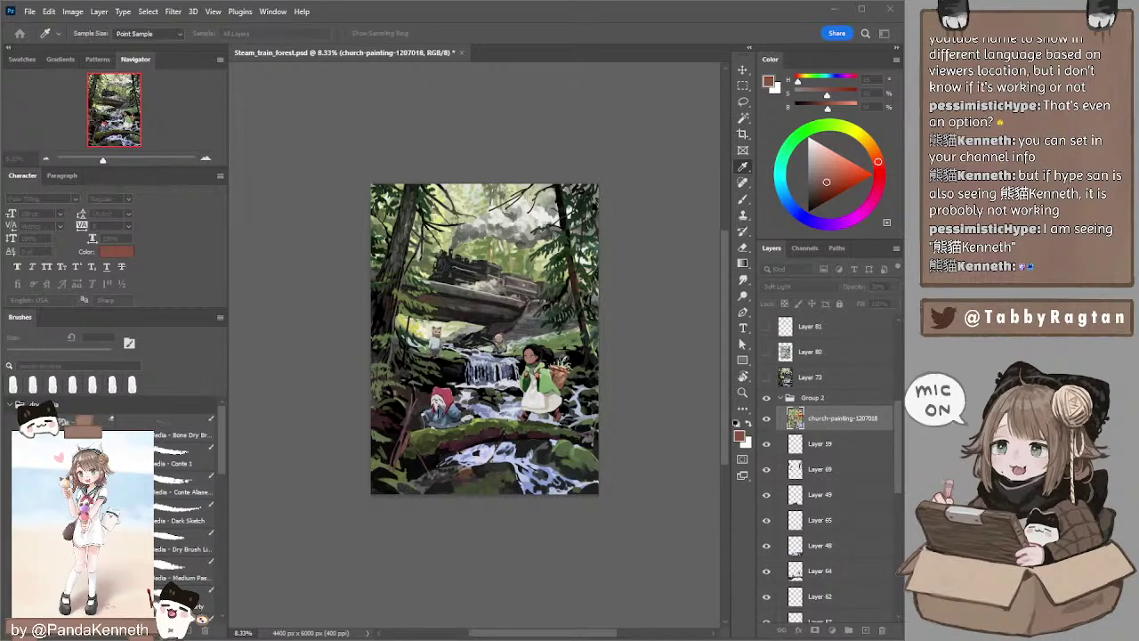
key("l")
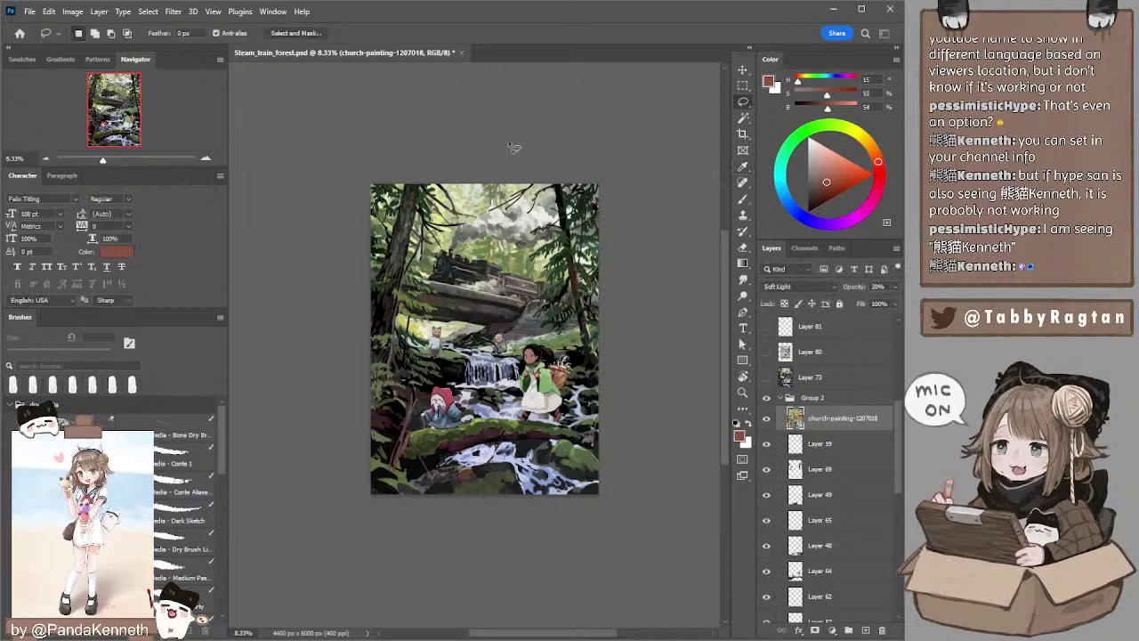
mouse_move(574, 142)
left_mouse_down()
mouse_move(565, 118)
mouse_move(570, 126)
left_mouse_up()
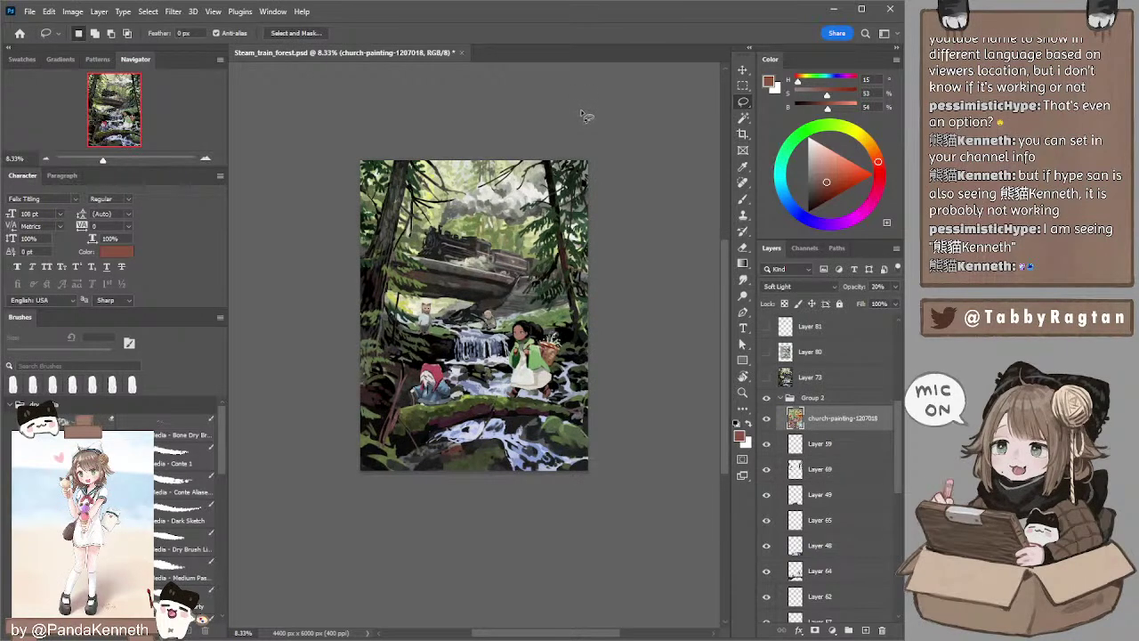
left_click(765, 419)
- On Layer 57, sample the stream's pale blue (H 217, S 15, B 75) and enlarge the brush to 500 px for the water
left_click(583, 458, "ctrl")
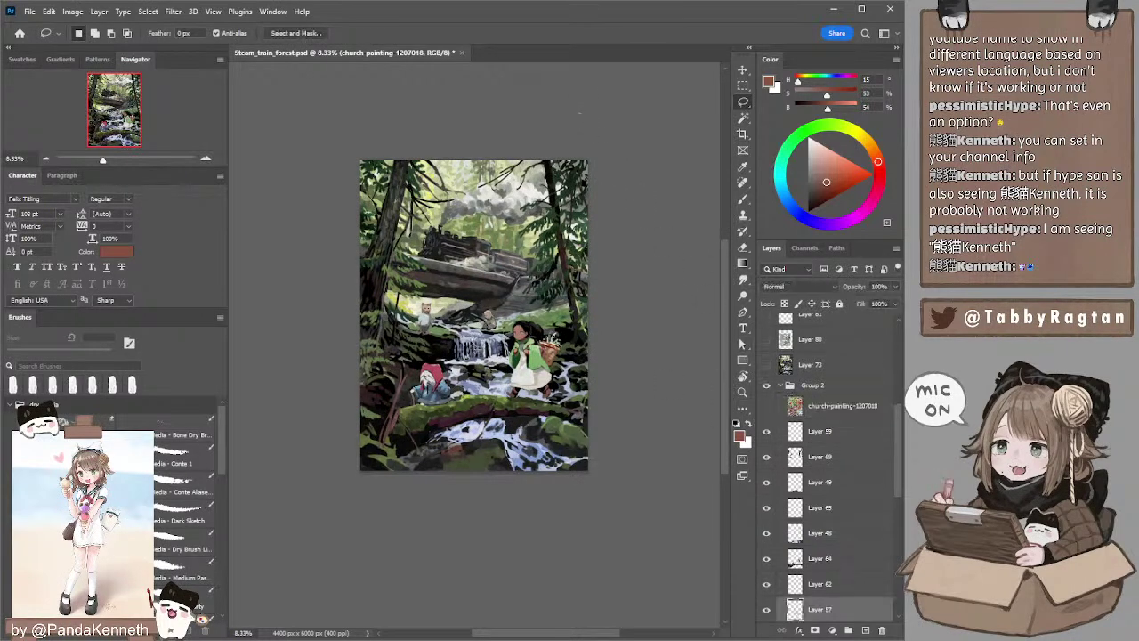
key("b")
left_click(583, 458, "alt")
key("bracketright")
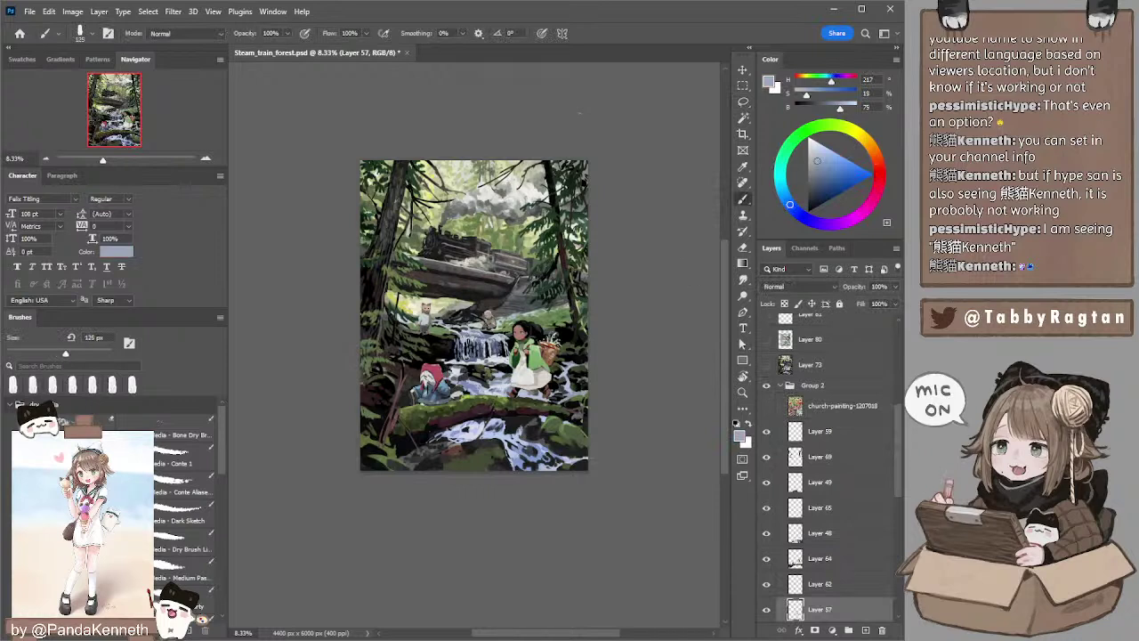
key("bracketright")
key("bracketright")
key("bracketright")
key("bracketright")
key("bracketright")
key("bracketright")
key("bracketright")
- Sample black beside the waterfall and deepen the dark rock areas, reducing the brush to 200 px
left_click(453, 347, "alt")
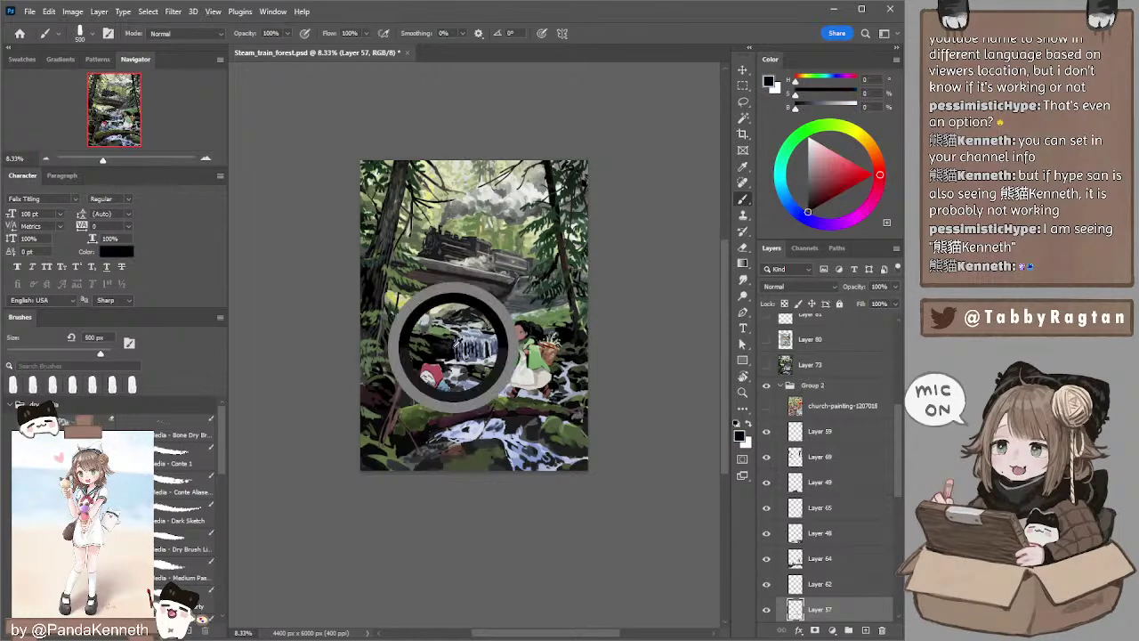
key("bracketleft")
key("bracketleft")
key("bracketleft")
key("bracketleft")
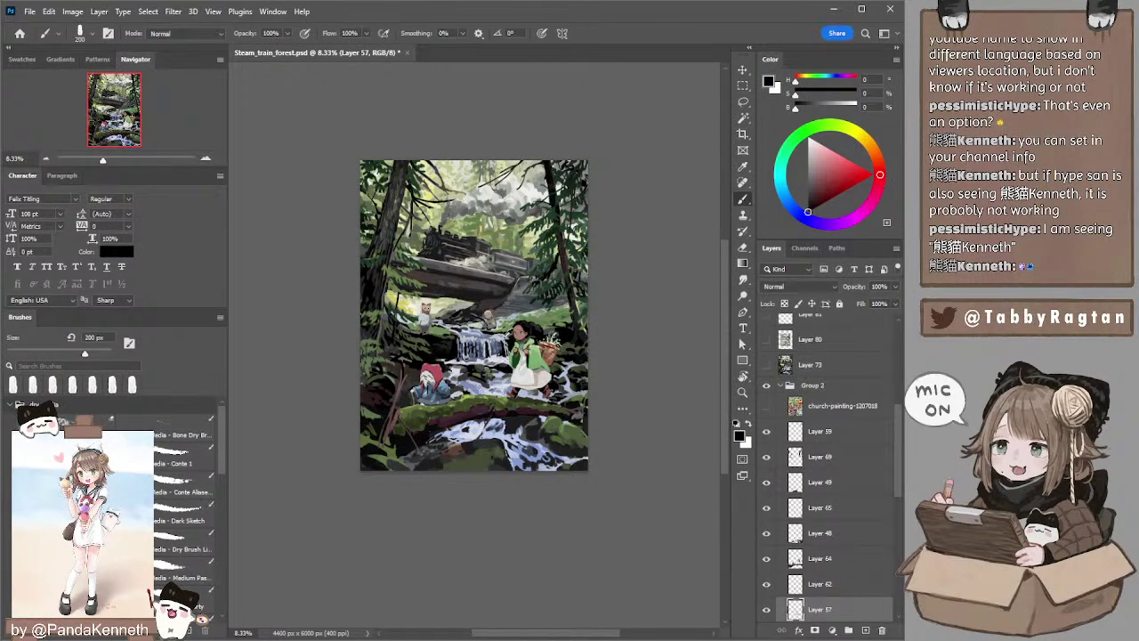
- Touch up the water beside the girl with sampled pale greys (H 207, S 10, B 80 and H 222, S 6, B 89), reducing the brush to 60 px
left_click(501, 337, "alt")
key("bracketleft")
key("bracketleft")
key("bracketleft")
key("bracketleft")
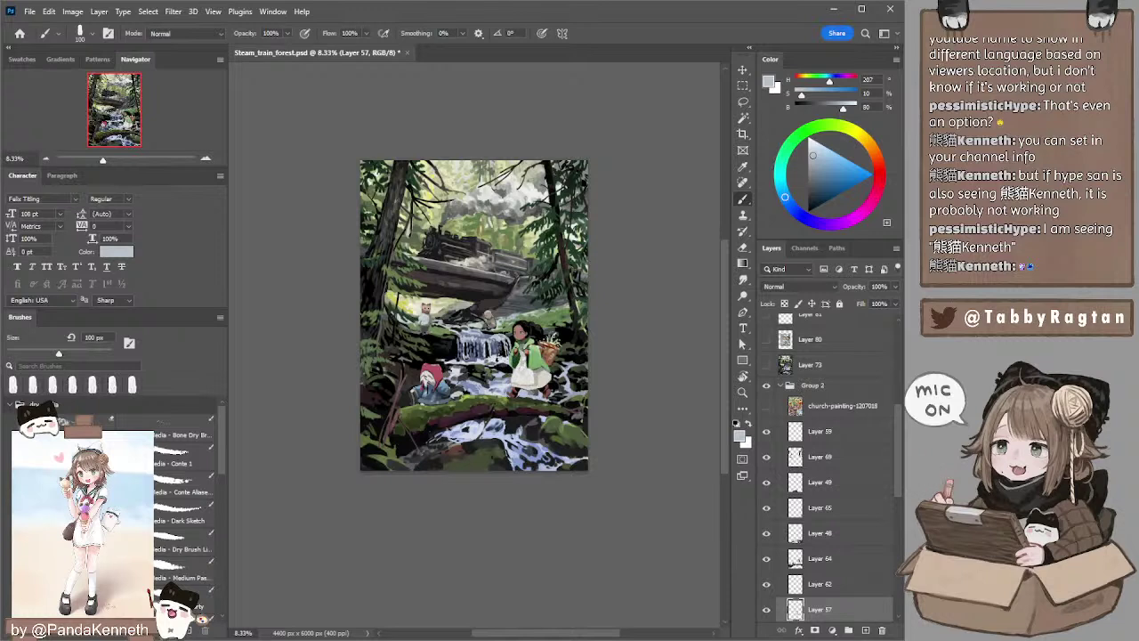
left_click(495, 356, "alt")
key("bracketleft")
key("bracketleft")
key("bracketleft")
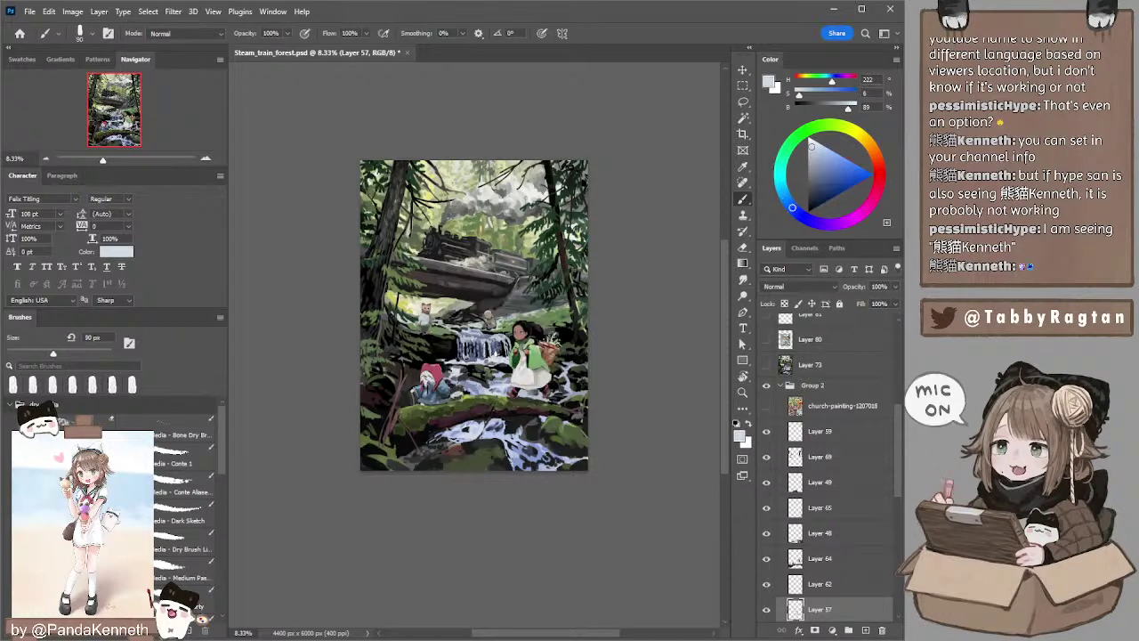
key("bracketleft")
key("bracketleft")
- On Layer 64, clean up the girl's lower legs and boots with the eraser, enlarging it to 125 px
left_click(534, 365, "ctrl")
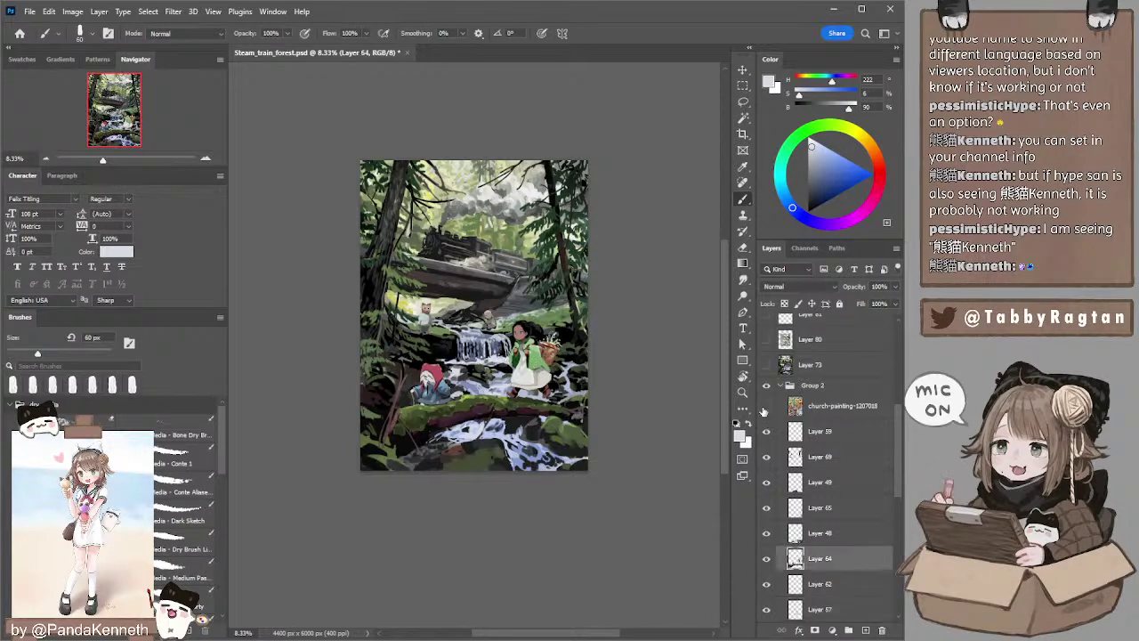
key("l")
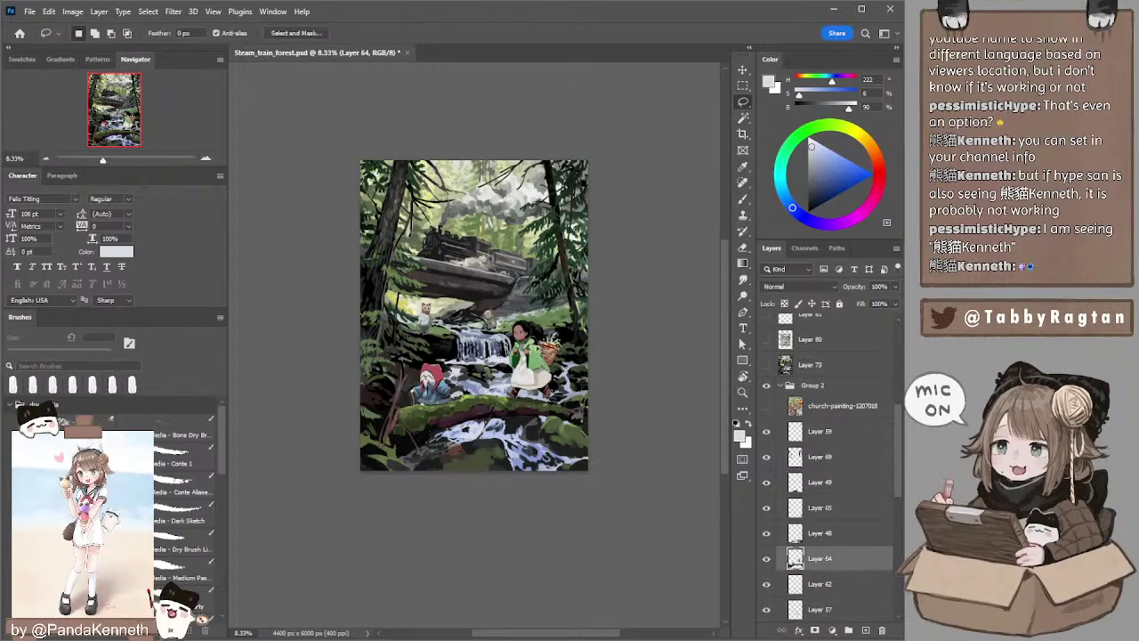
left_click(205, 159)
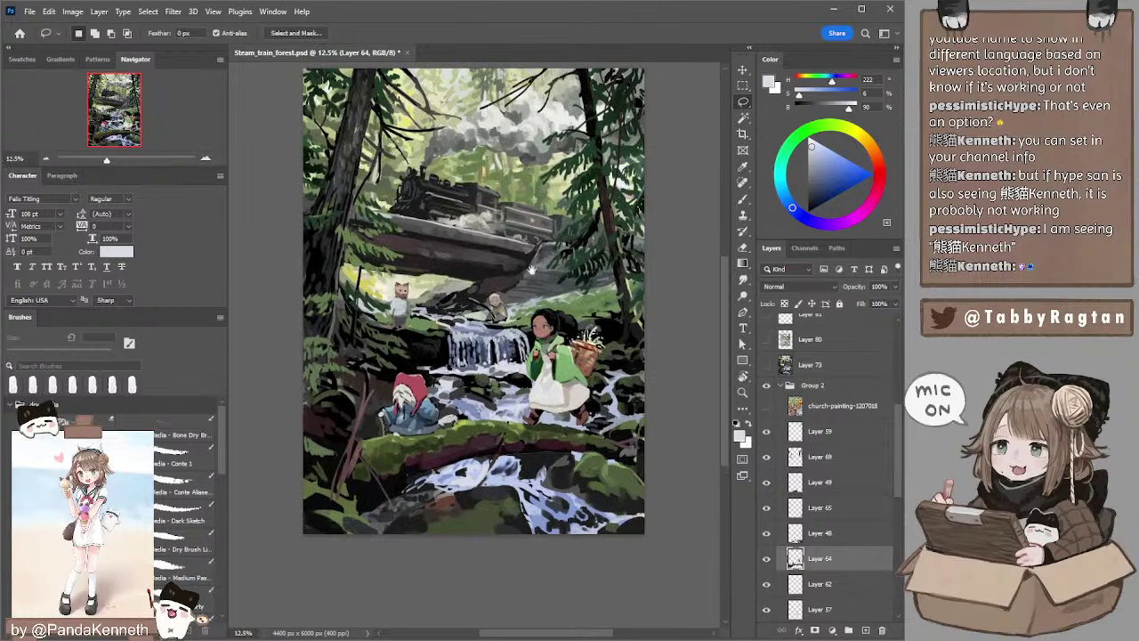
left_click_drag(531, 302, 495, 285)
key("b")
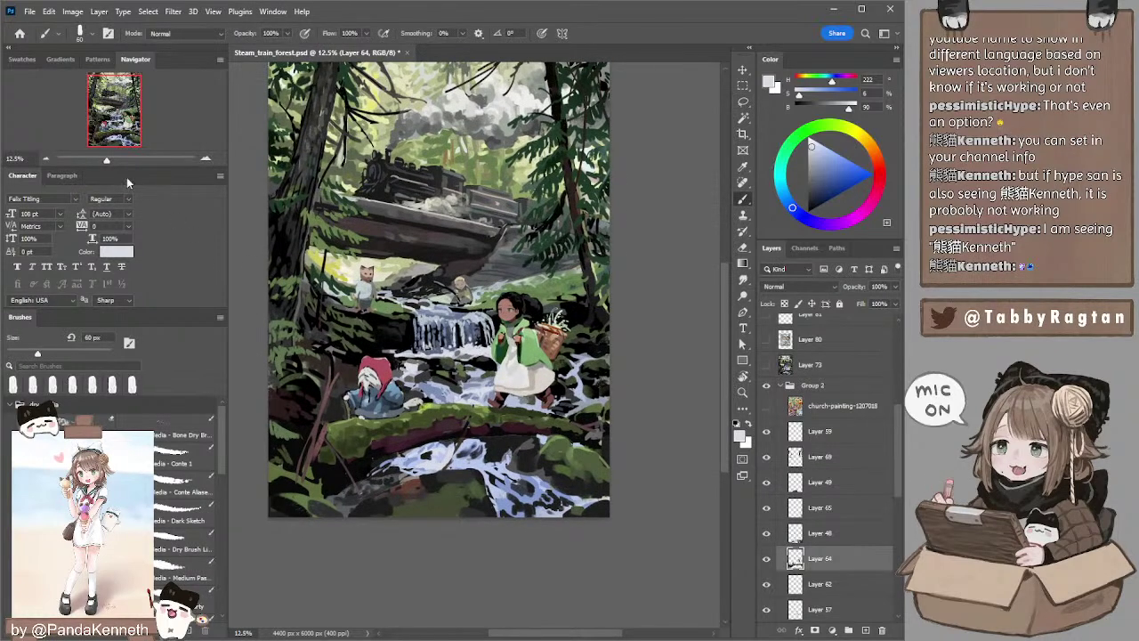
left_click(46, 158)
key("e")
key("bracketright")
key("bracketright")
key("bracketright")
key("bracketright")
key("bracketright")
key("bracketright")
key("bracketright")
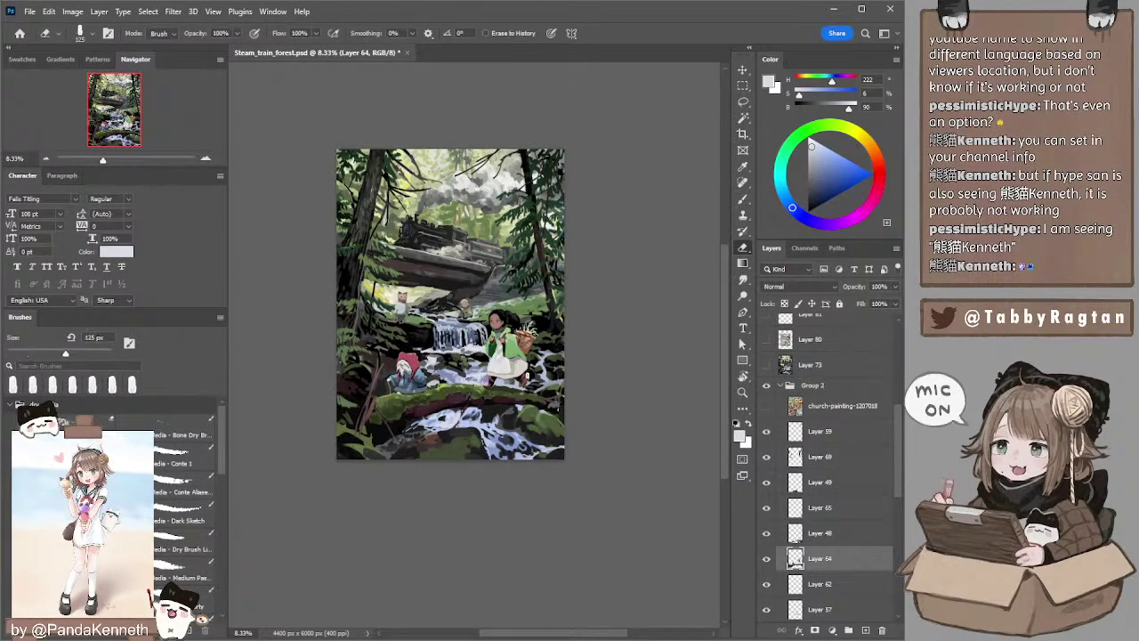
key("bracketleft")
- Repaint the girl's legs and boots in browns (H 15, S 29, B 46; H 15, S 23, B 26; H 20, S 48, B 57) with a 70 px brush
key("b")
left_click(529, 377, "alt")
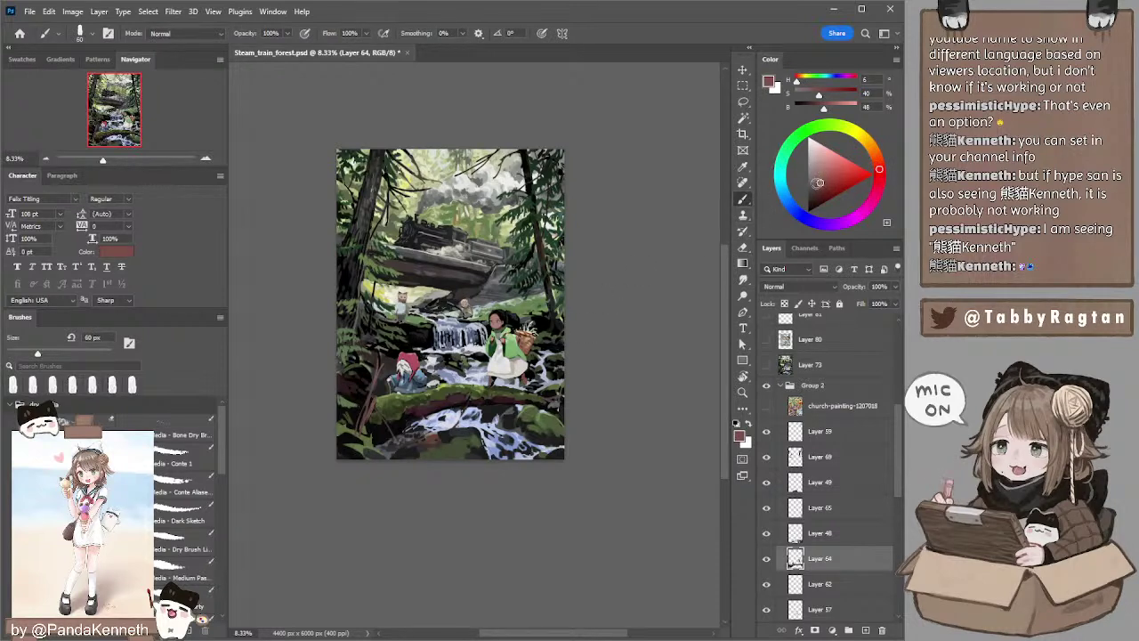
left_click(816, 181)
left_click_drag(879, 166, 878, 161)
key("bracketright")
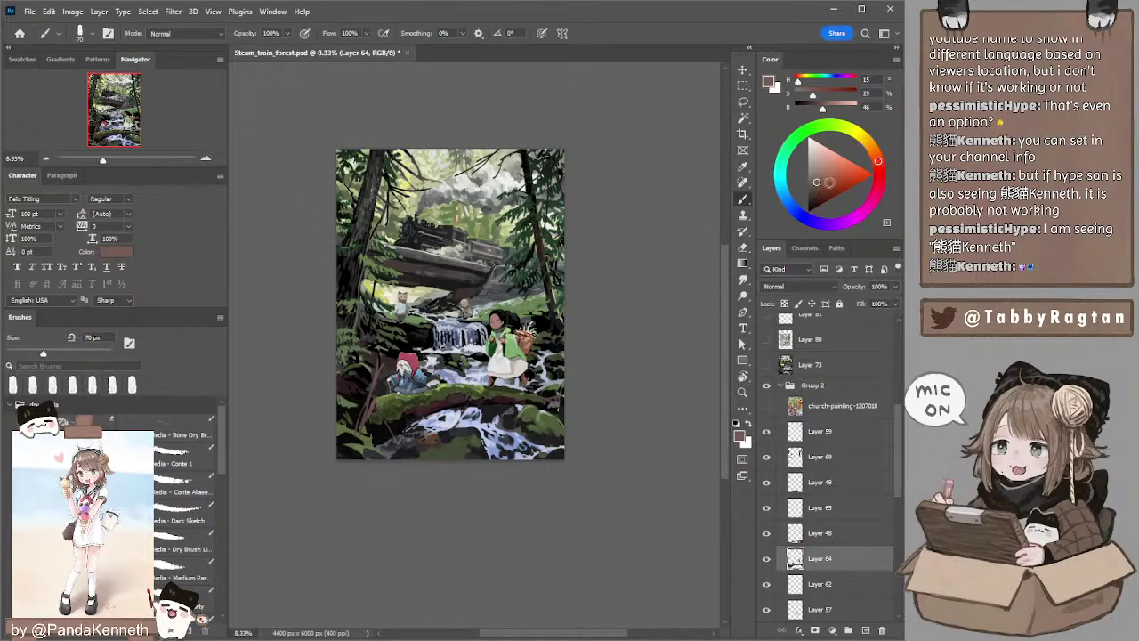
left_click(813, 193)
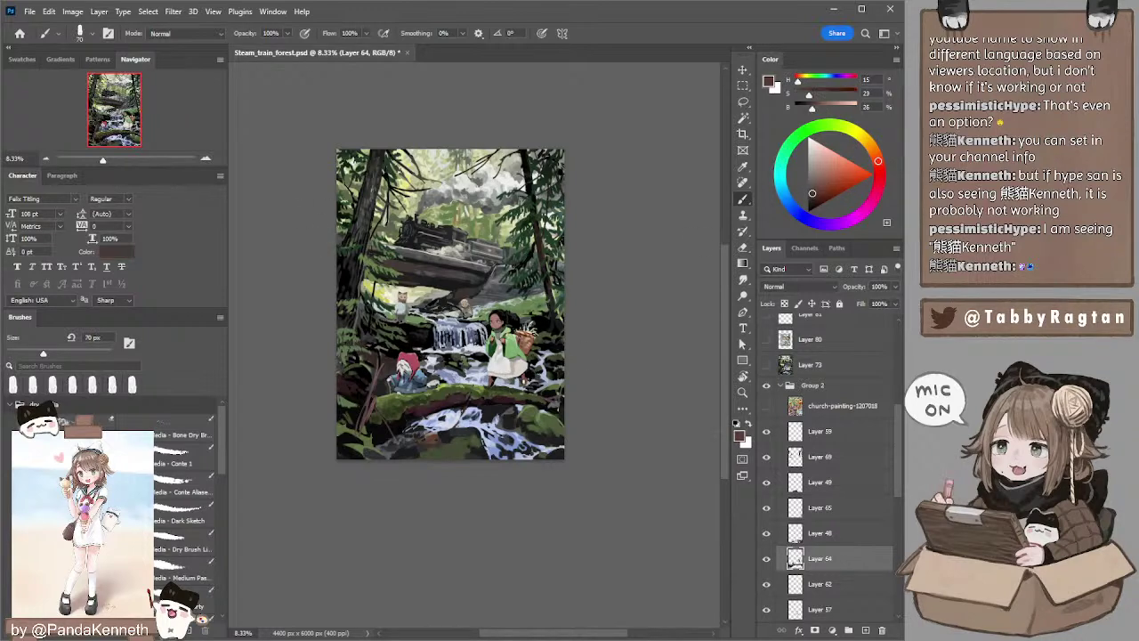
left_click(531, 387, "alt")
left_click(521, 347, "alt")
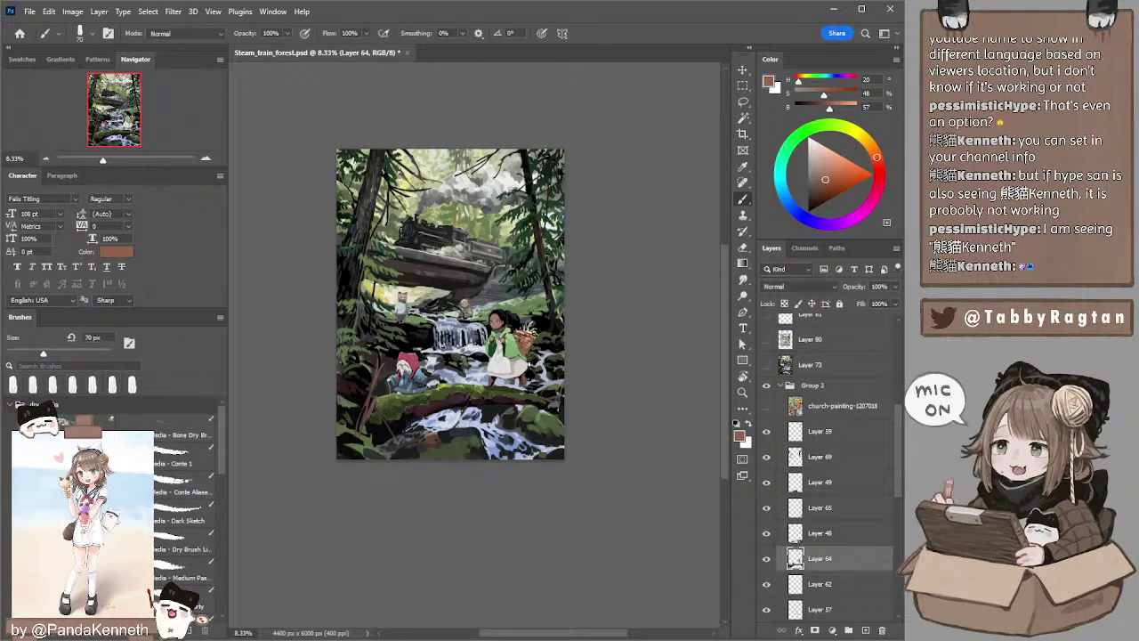
left_click_drag(530, 331, 525, 351)
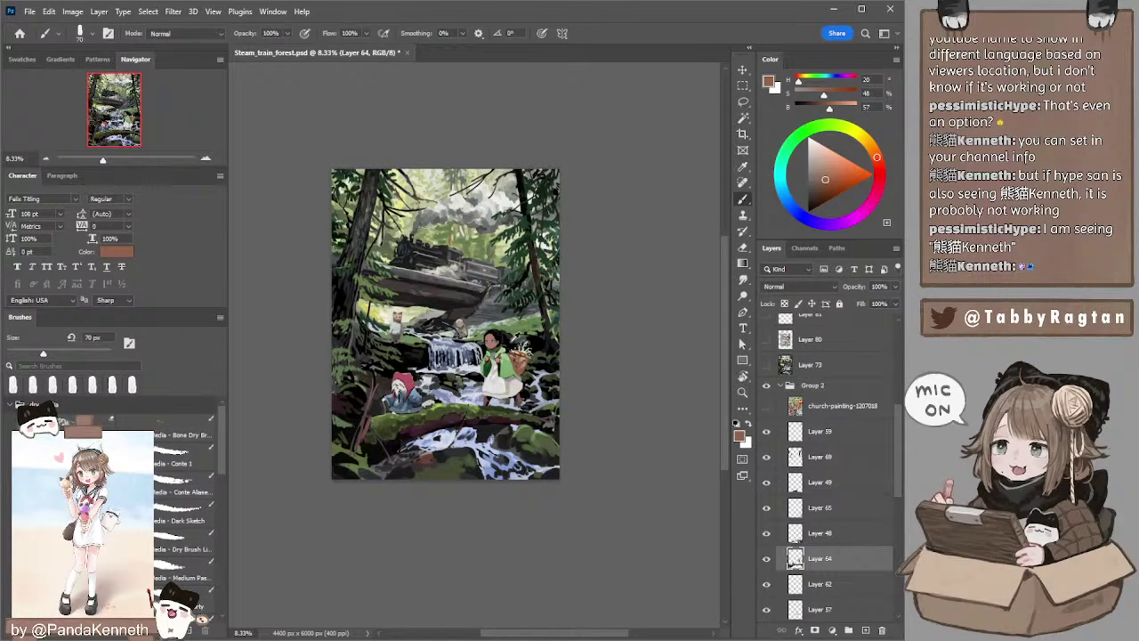
- Refine the girl's edges on Layer 64 with black, a larger eraser, and the Smudge tool at 24% strength and 100 px
key("d")
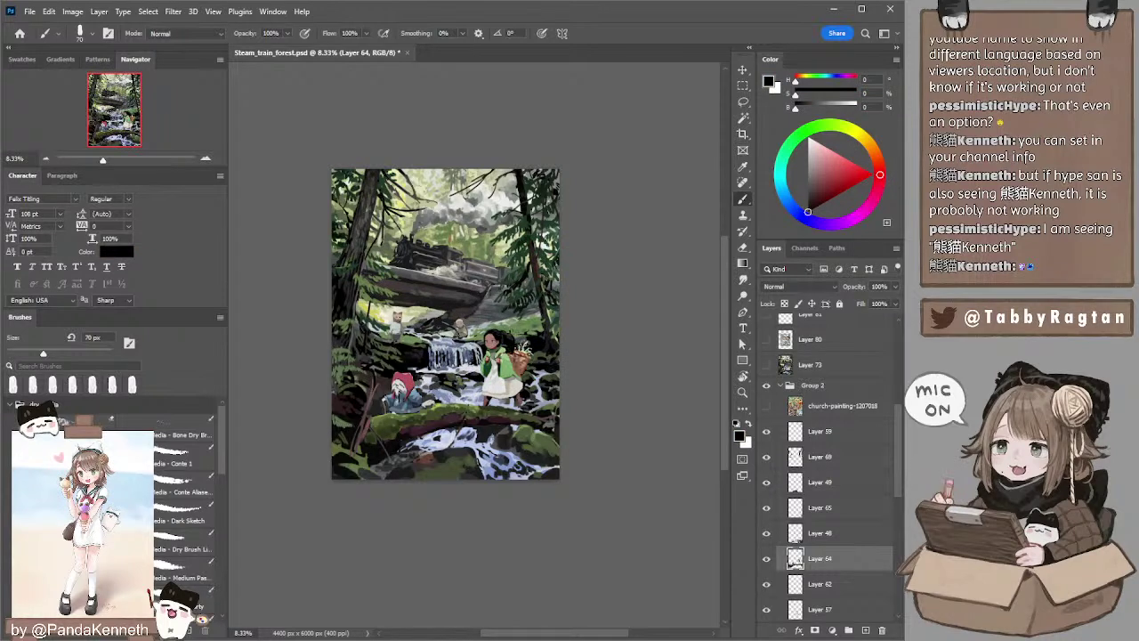
key("e")
key("bracketright")
key("bracketright")
key("bracketright")
key("bracketright")
key("bracketright")
key("bracketright")
key("r")
key("bracketleft")
key("bracketleft")
key("bracketleft")
key("bracketleft")
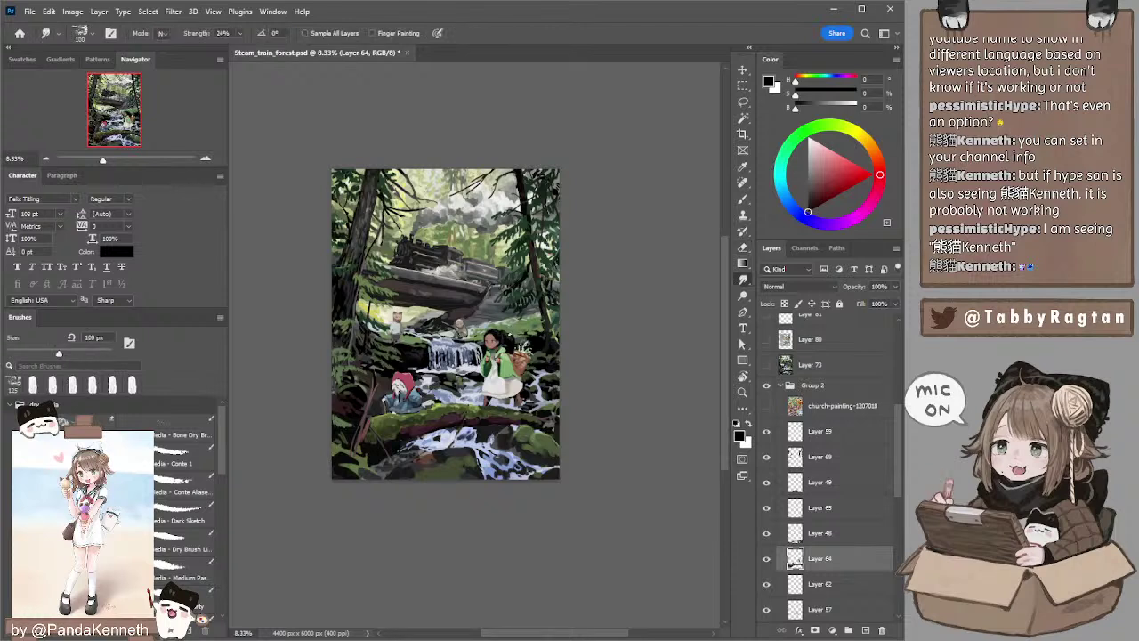
key("b")
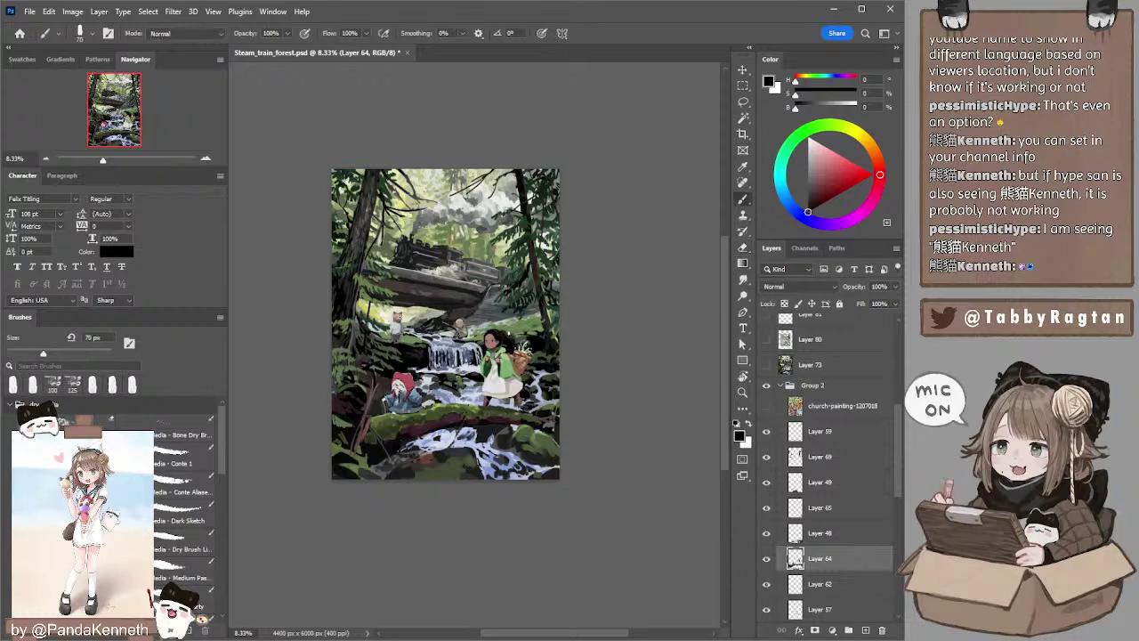
- Paint dark blue-grey highlights (H 202, S 15, B 25) into the girl's hair on Layer 64, reducing the brush to 35 px
key("bracketright")
left_click(206, 159)
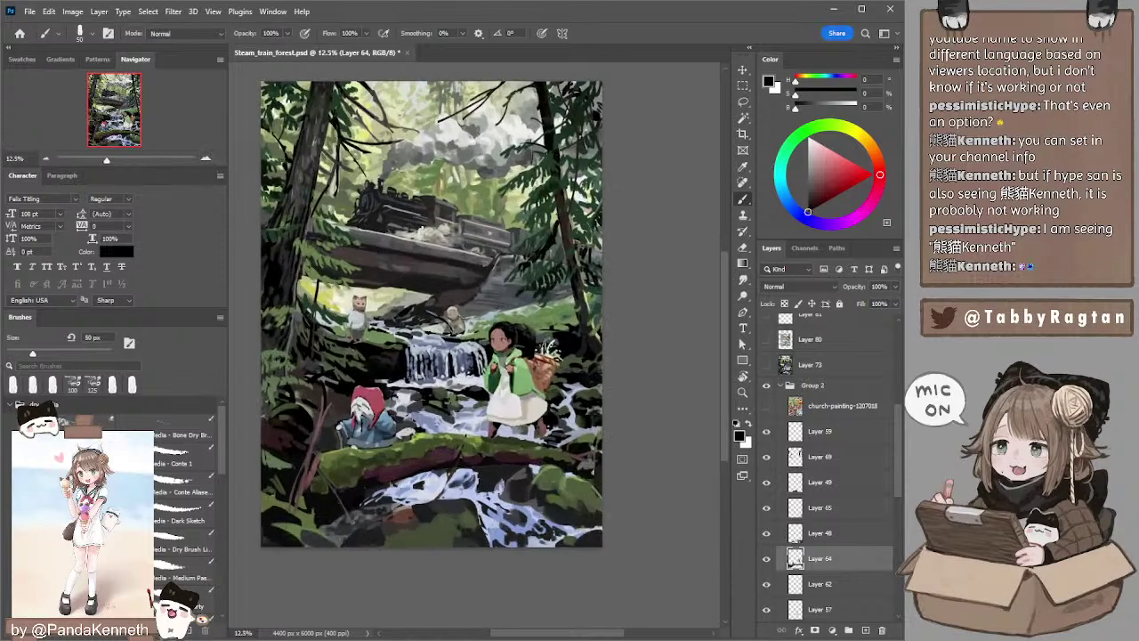
left_click(498, 325, "alt")
left_click(810, 195)
left_click(784, 193)
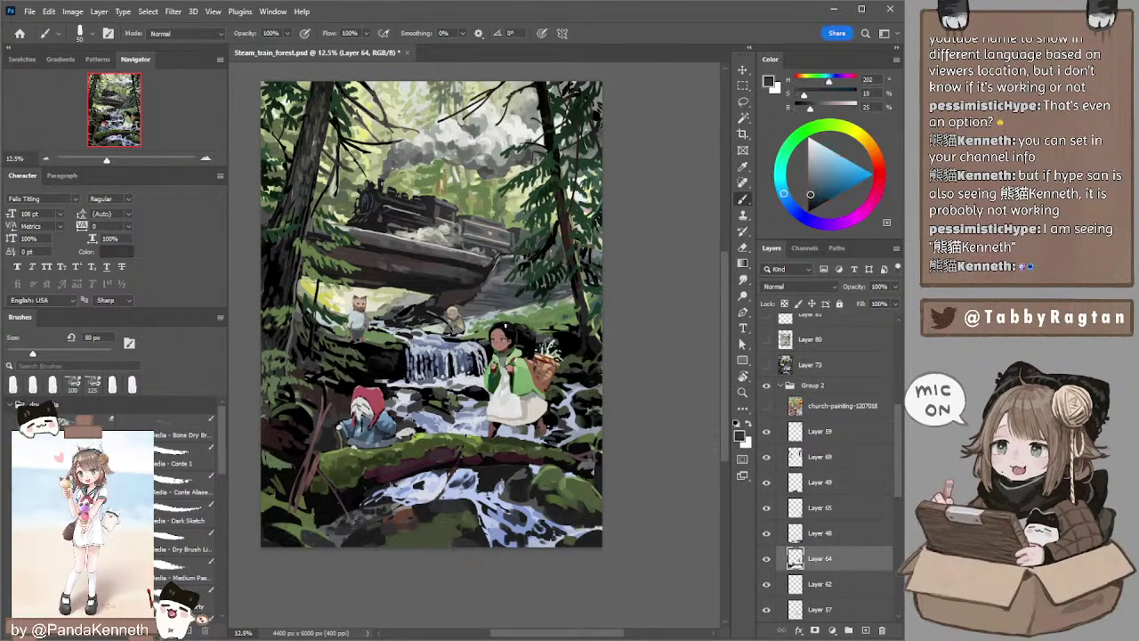
key("[")
left_click_drag(510, 328, 514, 333)
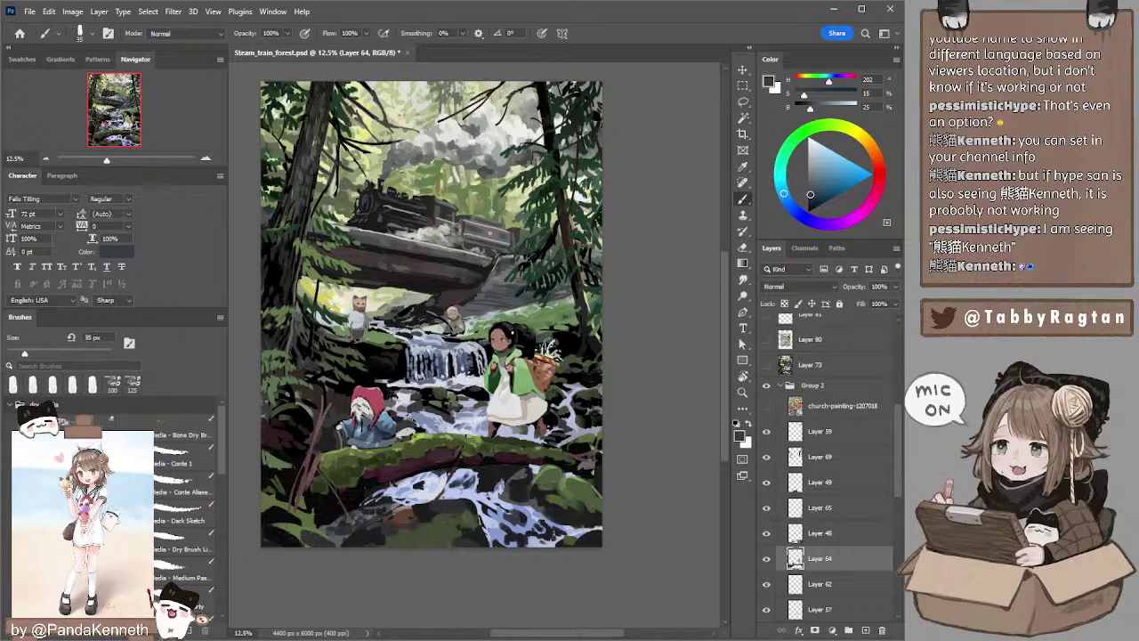
- Touch up the girl's hairline and face with sampled black, skin tone (H 15, S 33, B 67) and dark grey (B 12), using brushes up to 70 px
left_click(501, 329, "alt")
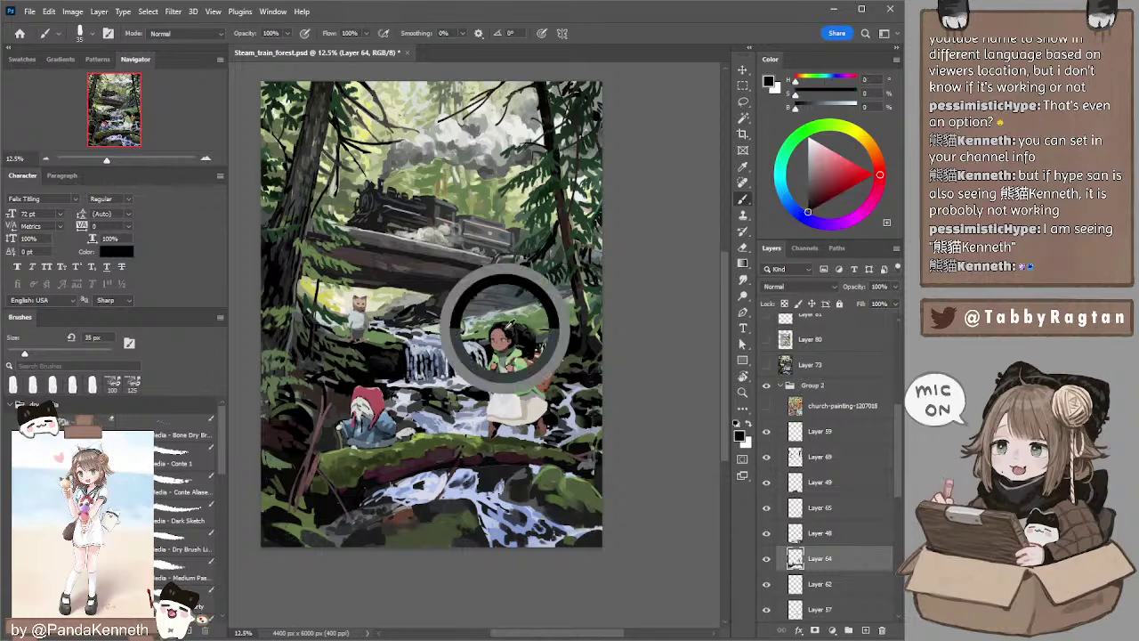
left_click(501, 329, "alt")
key("bracketright")
key("bracketright")
key("bracketright")
key("bracketright")
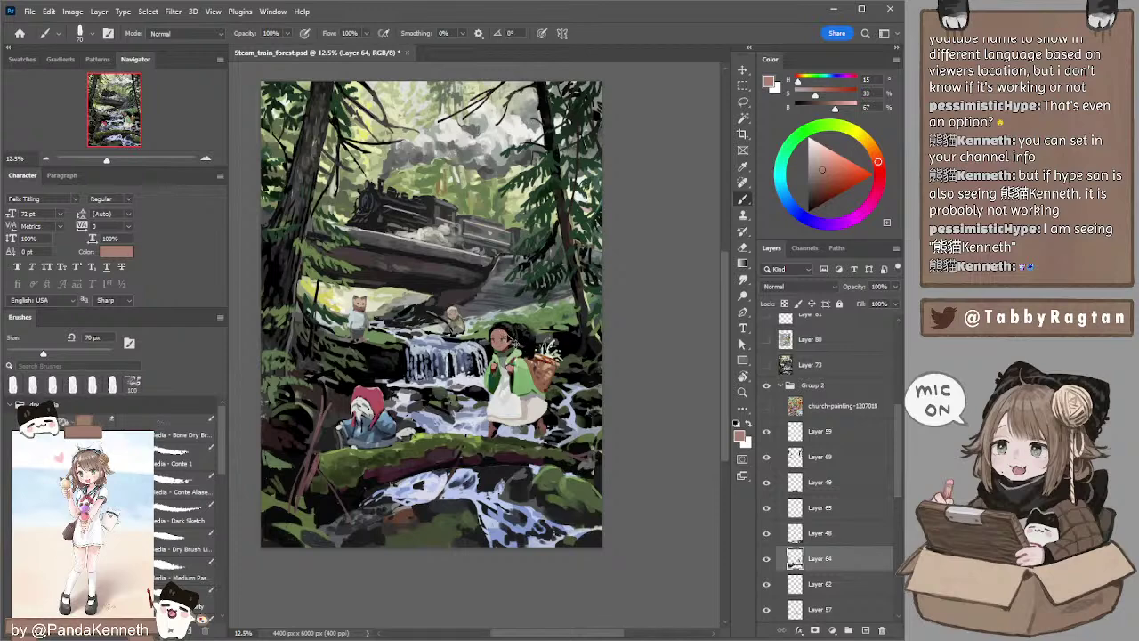
left_click(501, 329, "alt")
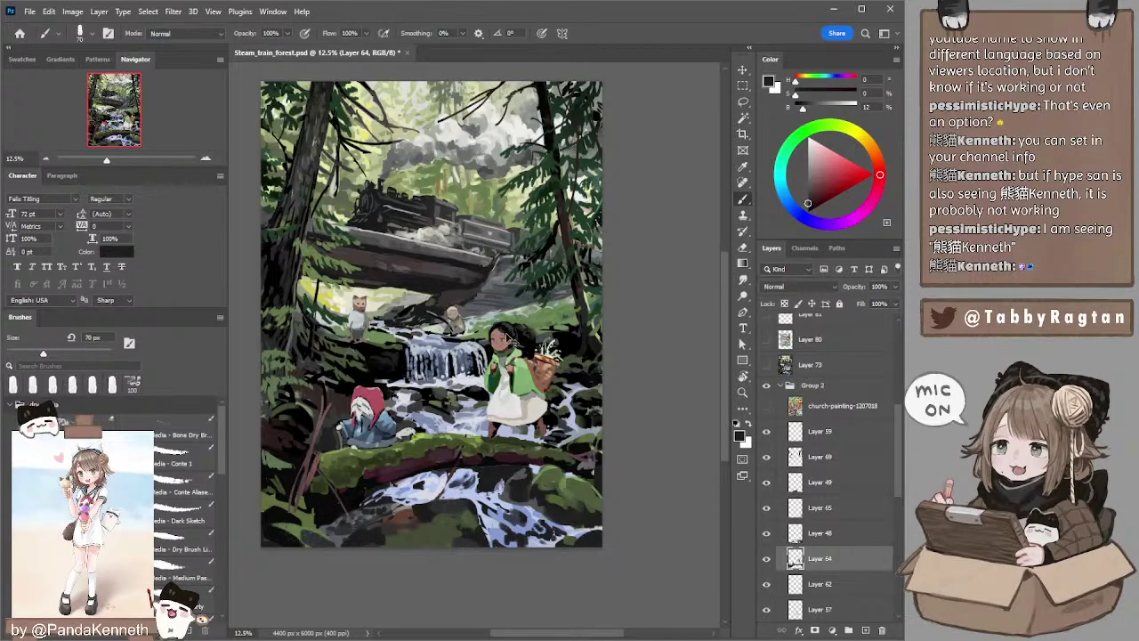
key("bracketleft")
key("bracketleft")
key("bracketleft")
left_click(494, 348)
- Clean up and soften the girl's hair edges with the eraser, a 35 px brush and the Smudge tool at 24% strength
key("e")
key("bracketleft")
key("bracketleft")
key("bracketleft")
key("bracketleft")
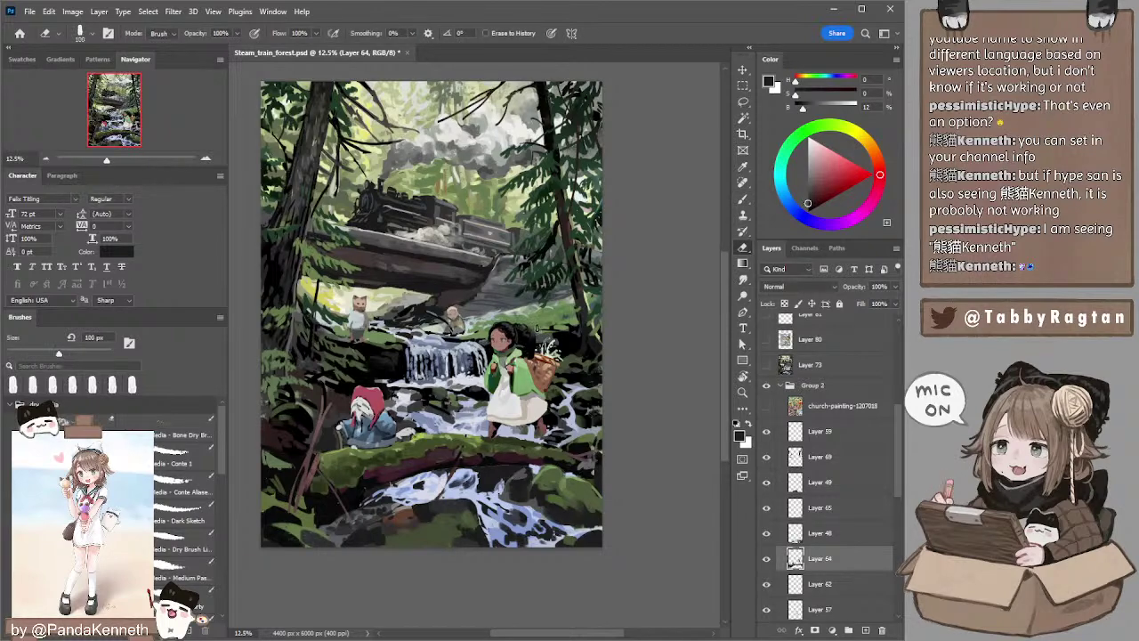
key("bracketleft")
key("bracketleft")
key("b")
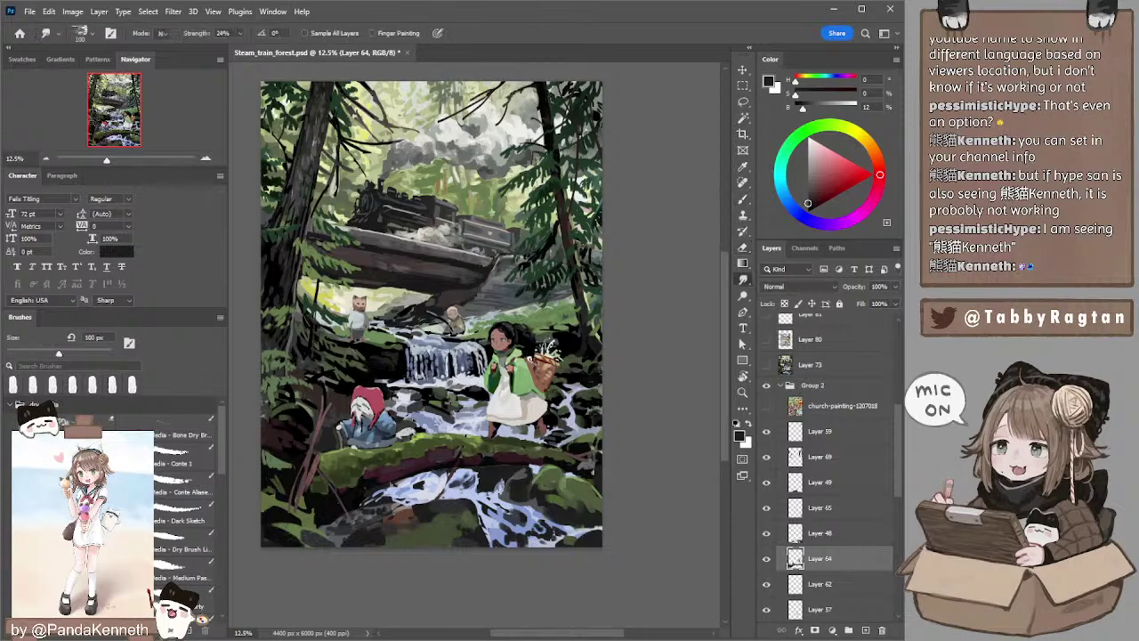
key("bracketleft")
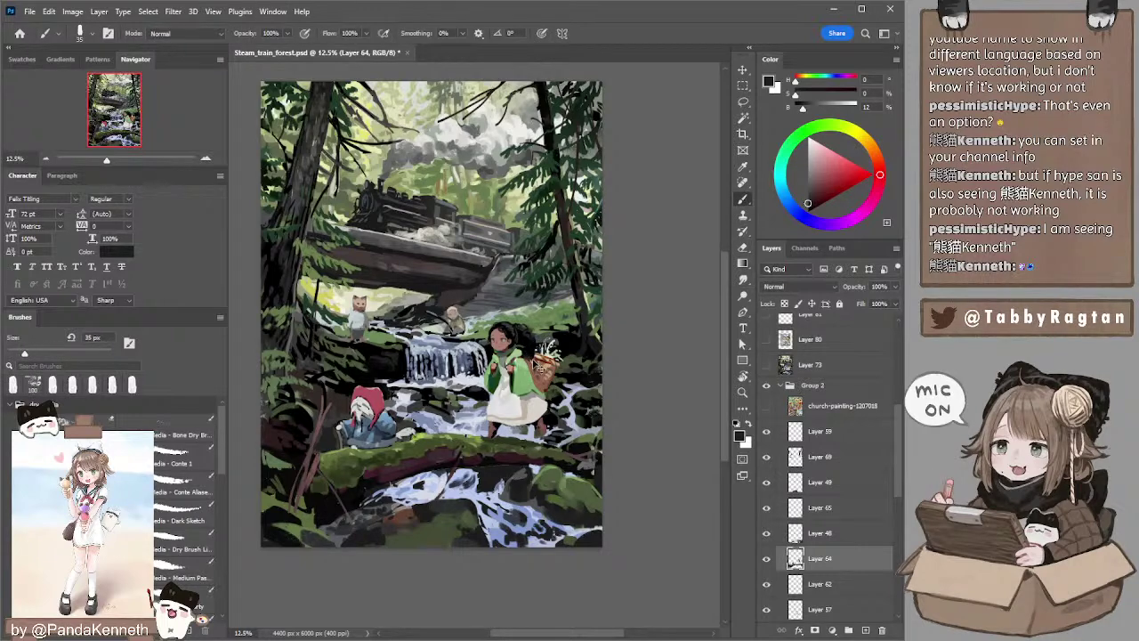
key("r")
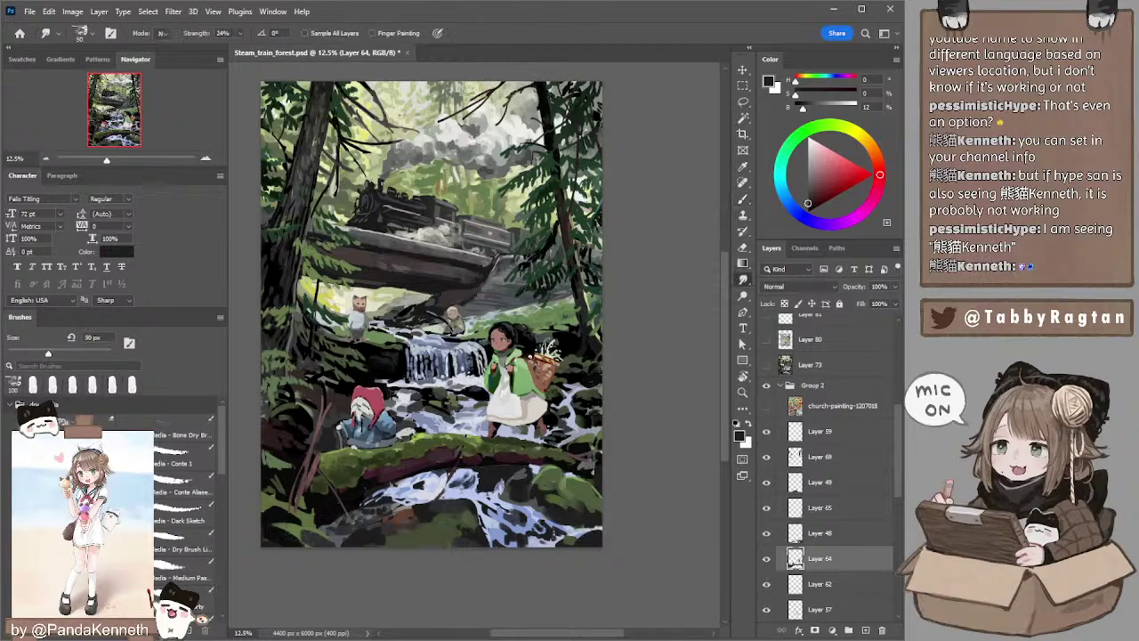
- Touch up the girl's cape with sampled light green (H 96, S 28, B 77) at 70 px and dark red (H 355, S 46, B 39) at 45 px
key("b")
left_click(520, 361, "alt")
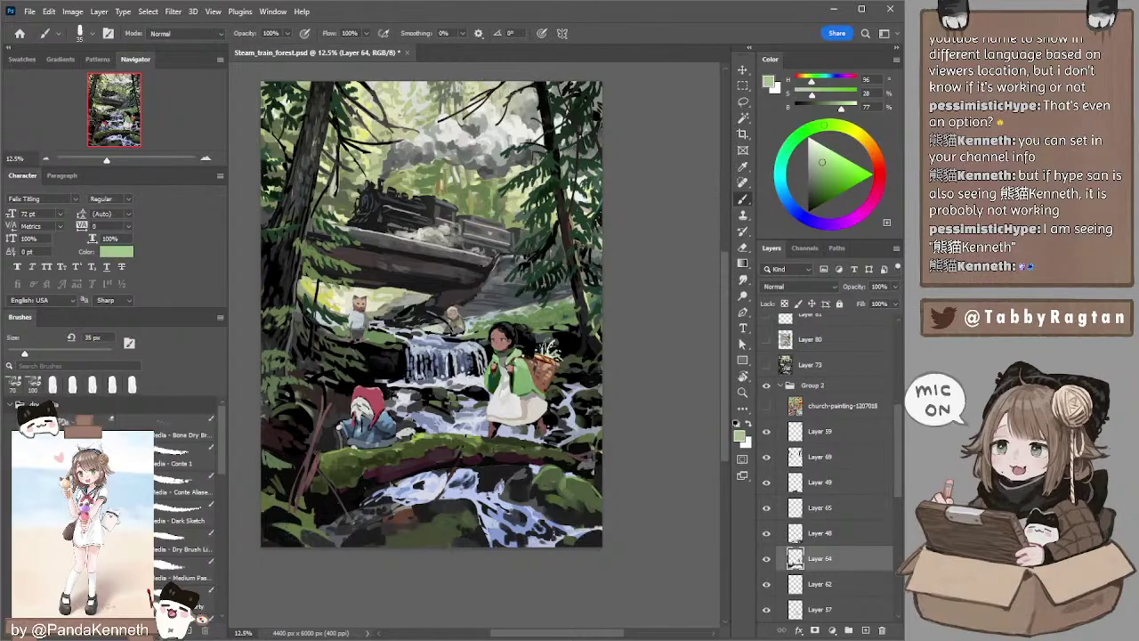
key("bracketright")
key("bracketright")
key("bracketright")
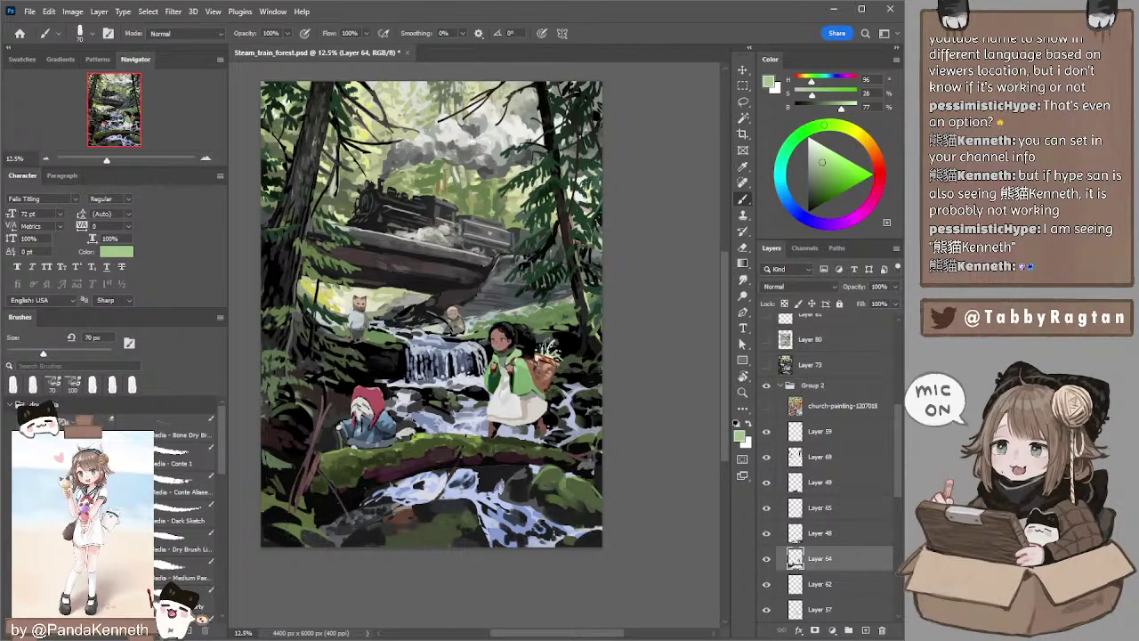
left_click(526, 356, "alt")
key("bracketleft")
key("bracketleft")
key("bracketleft")
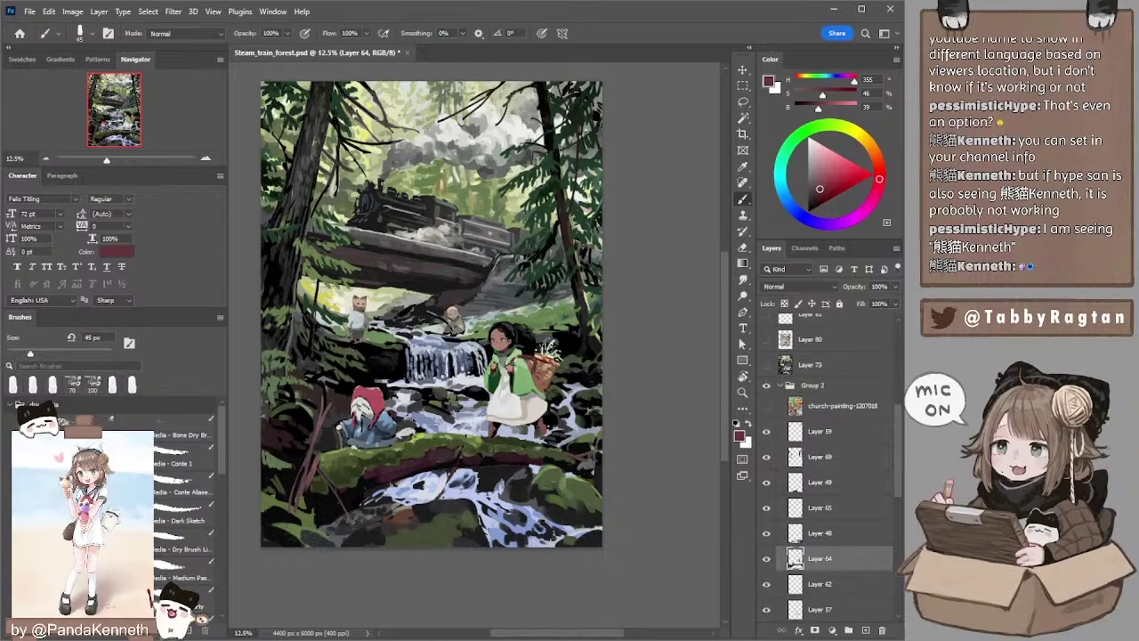
- Repaint the girl's basket with sampled tan (H 40, S 35, B 79) and add dark brown (H 14, S 43, B 30) weave details
left_click(546, 357, "alt")
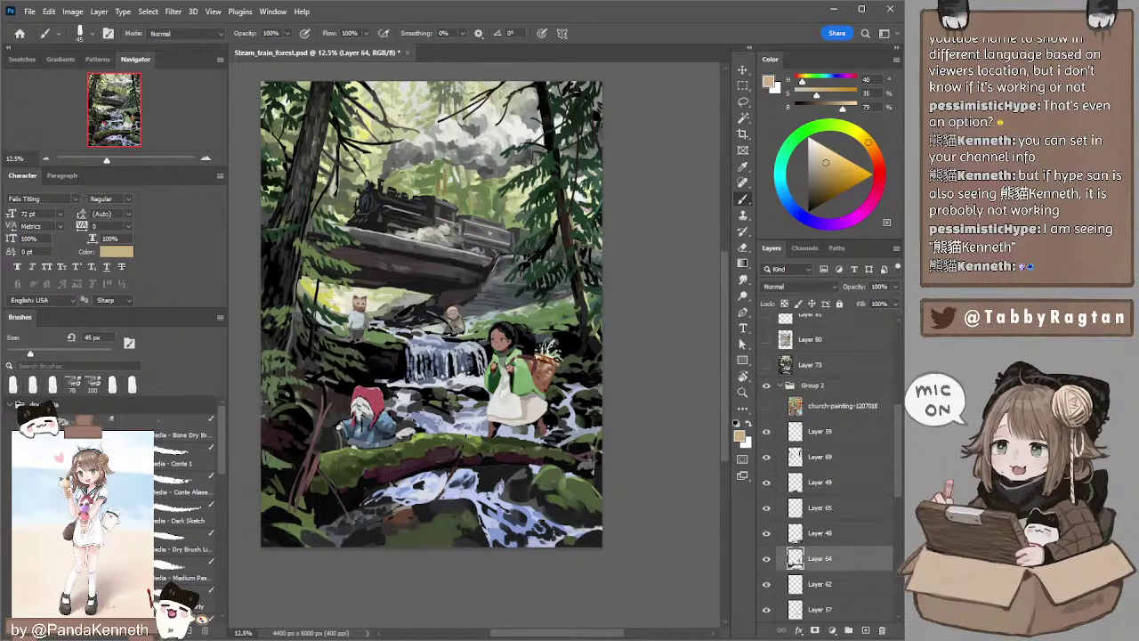
left_click(539, 360, "alt")
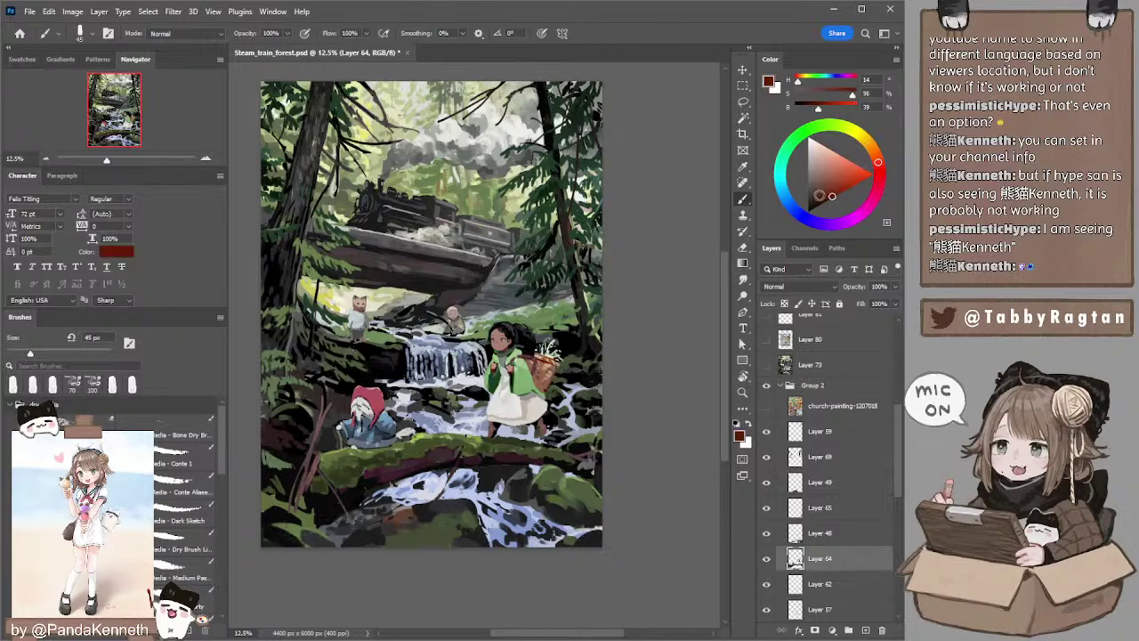
left_click(817, 194)
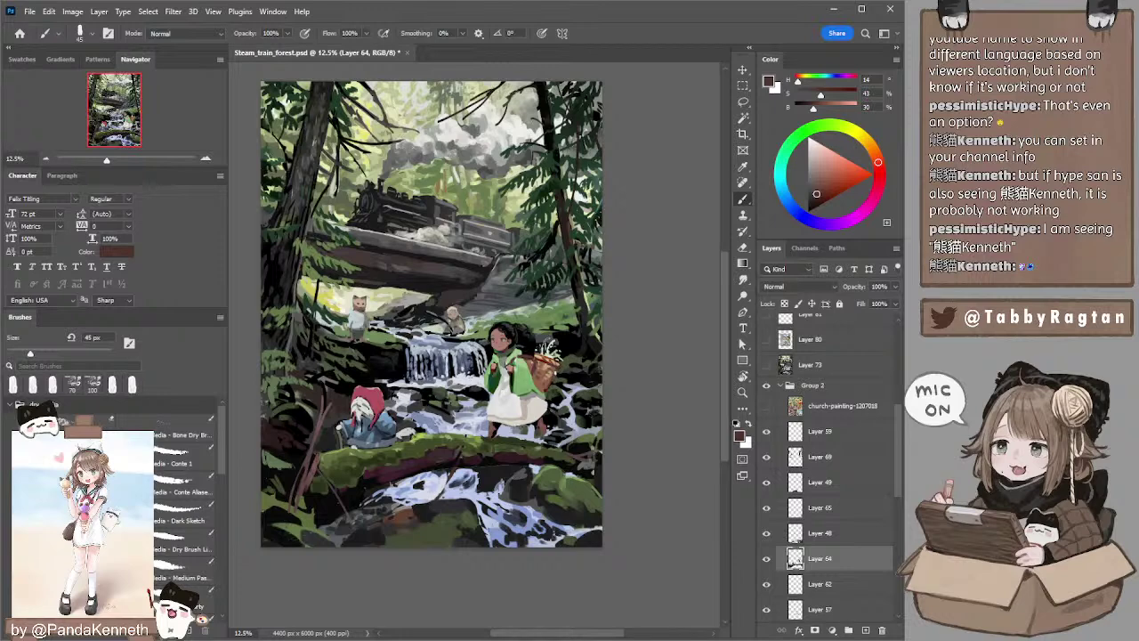
left_click(553, 384)
key("bracketright")
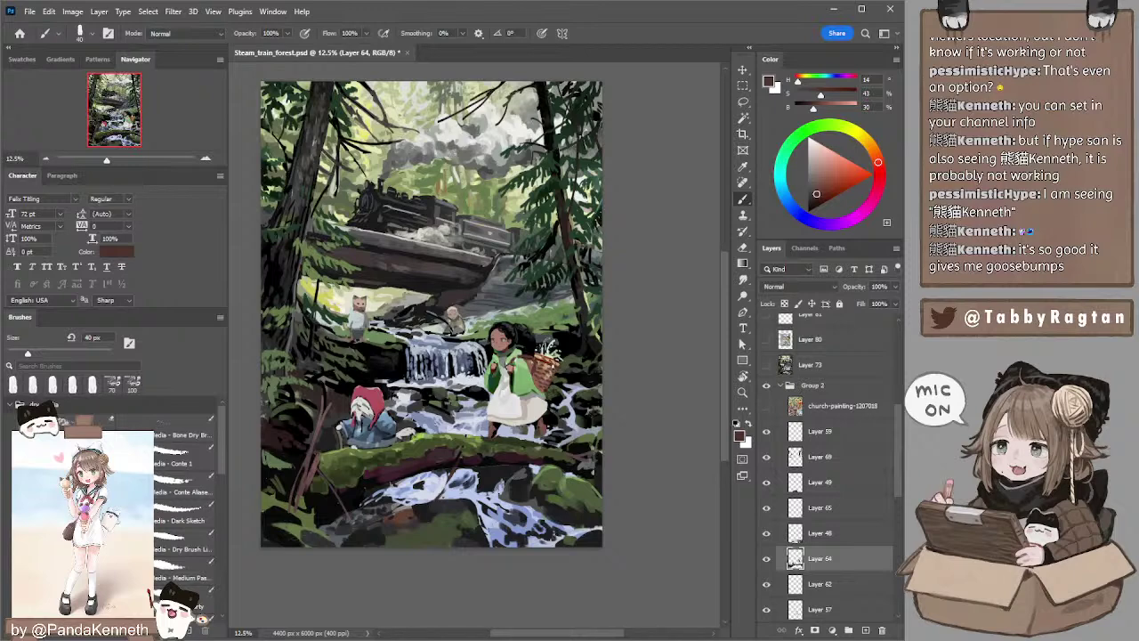
- Paint the basket's lighter weave in sampled tans (H 32, S 38, B 77; H 27, S 40, B 70; H 33, S 36, B 78), reducing the brush to 35 px
left_click(551, 360, "alt")
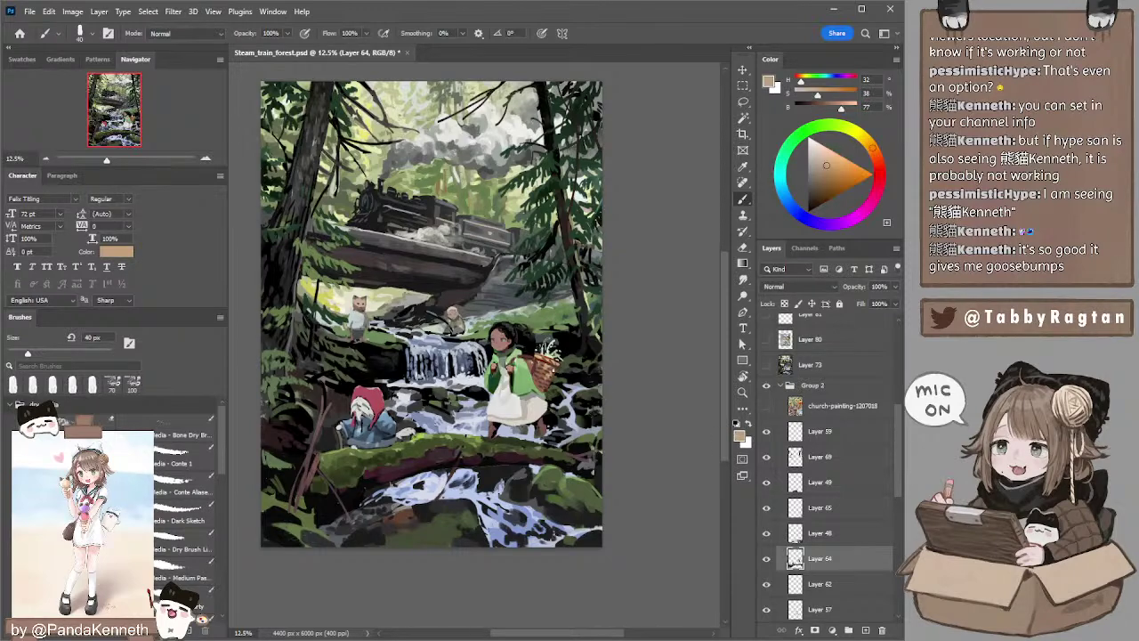
left_click(545, 366, "alt")
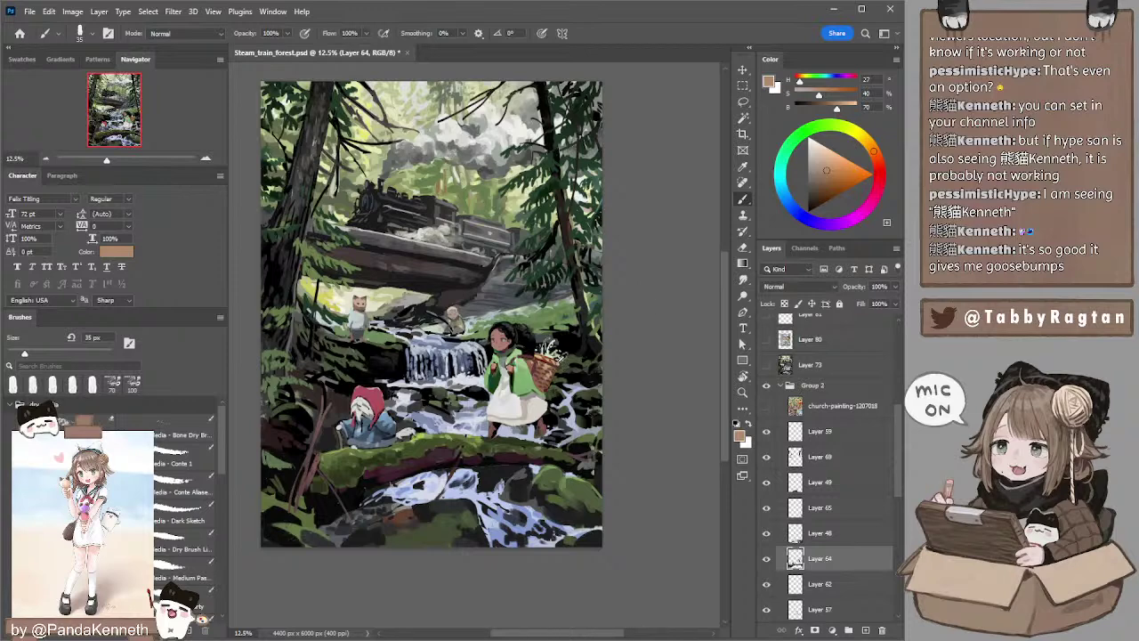
left_click(554, 357, "alt")
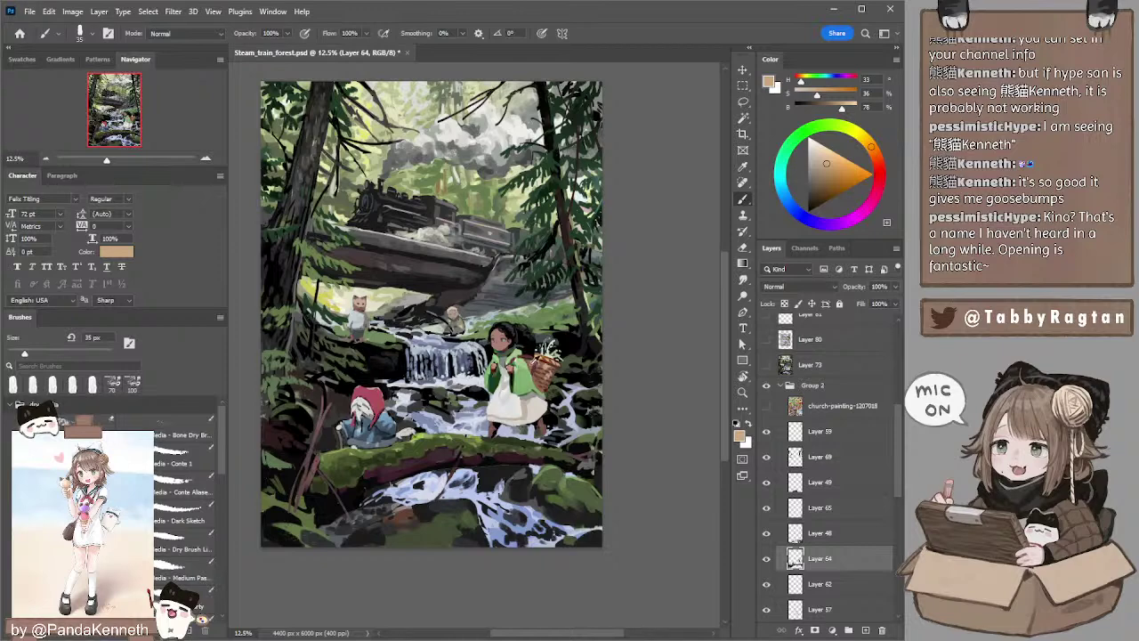
left_click(534, 361, "alt")
- Shade the basket with browns (H 20, S 55, B 40; H 20, S 69, B 27) and sampled near-black, ending with a 45 px brush
left_click(822, 190)
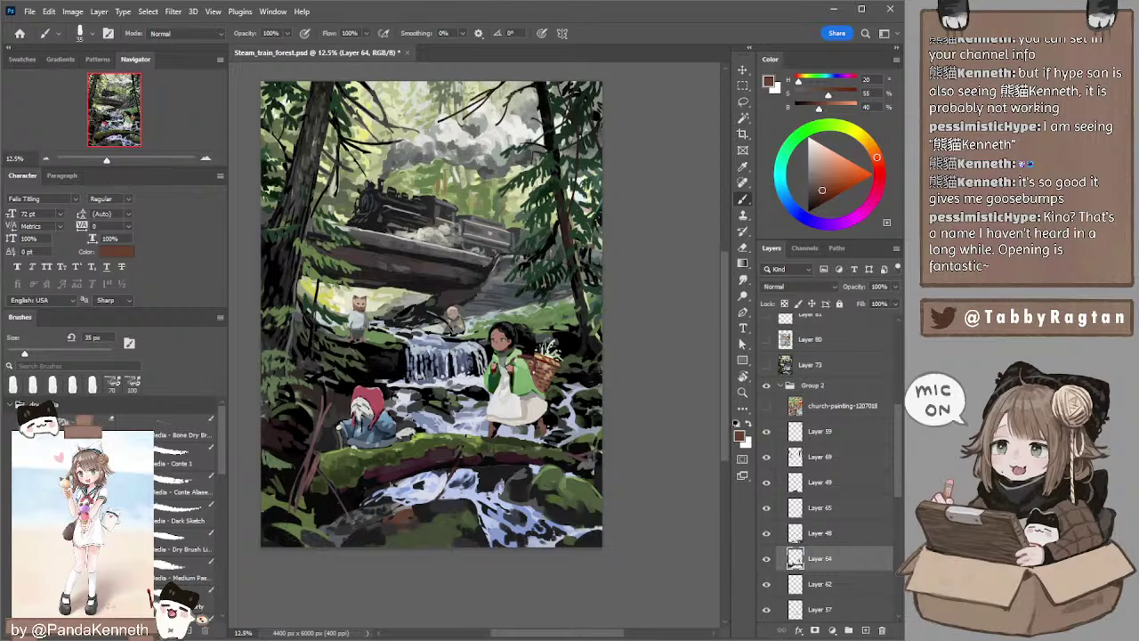
left_click(820, 198)
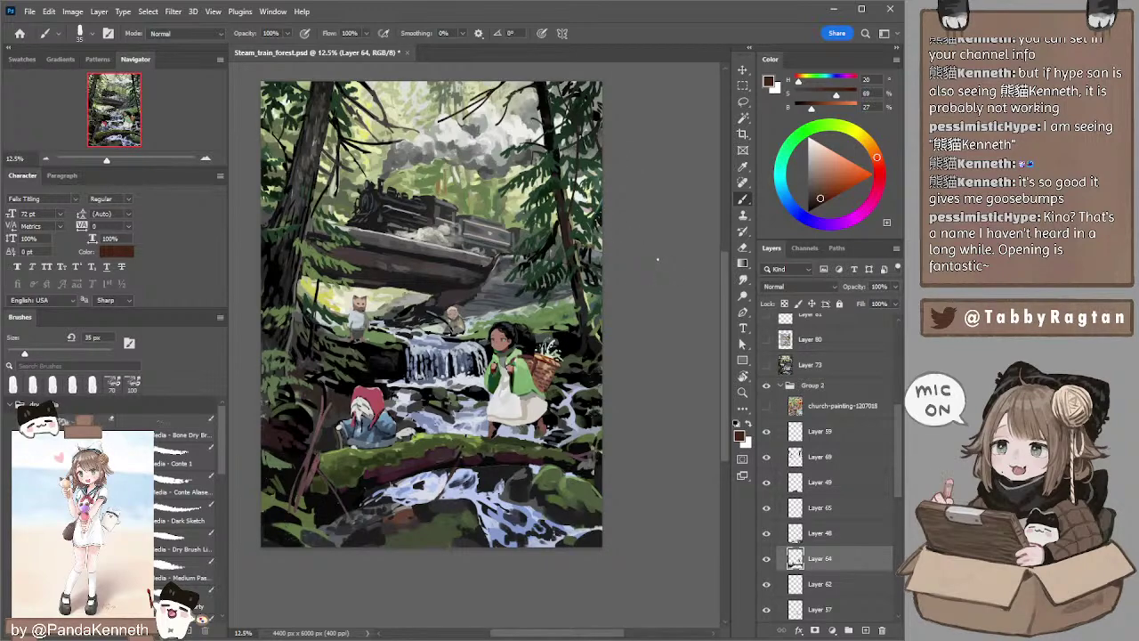
key("l")
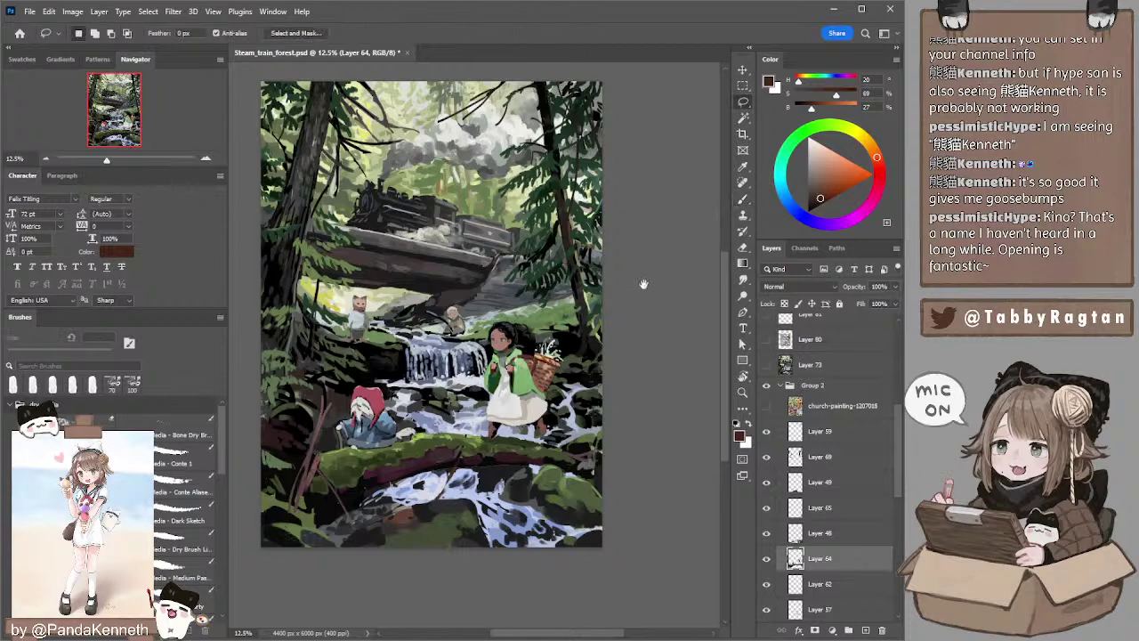
key("b")
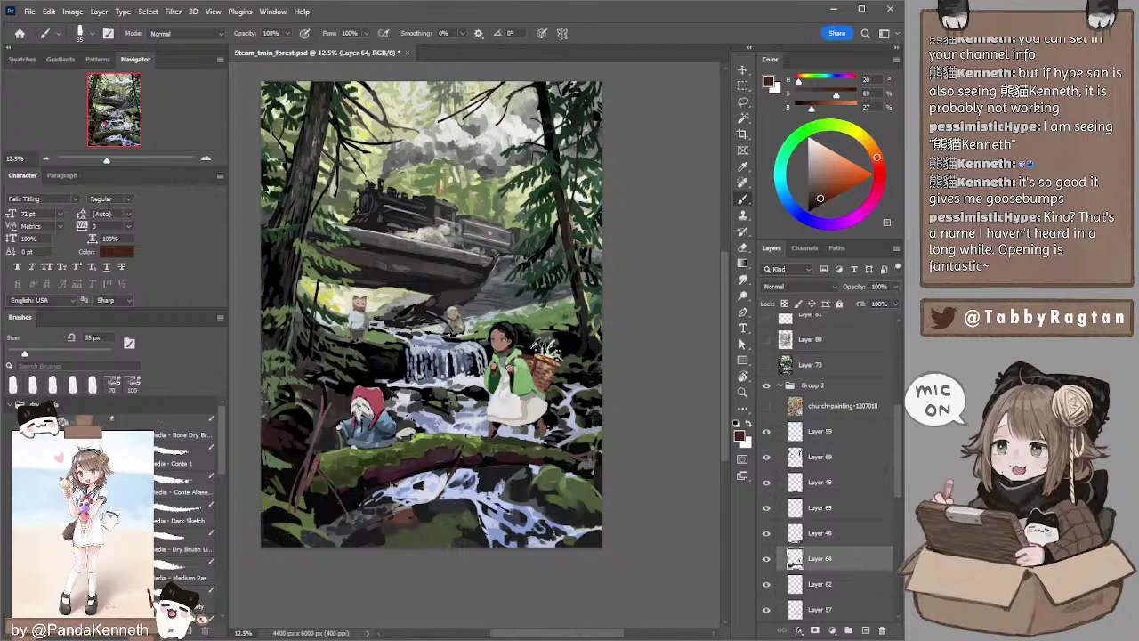
left_click(540, 353, "alt")
key("[")
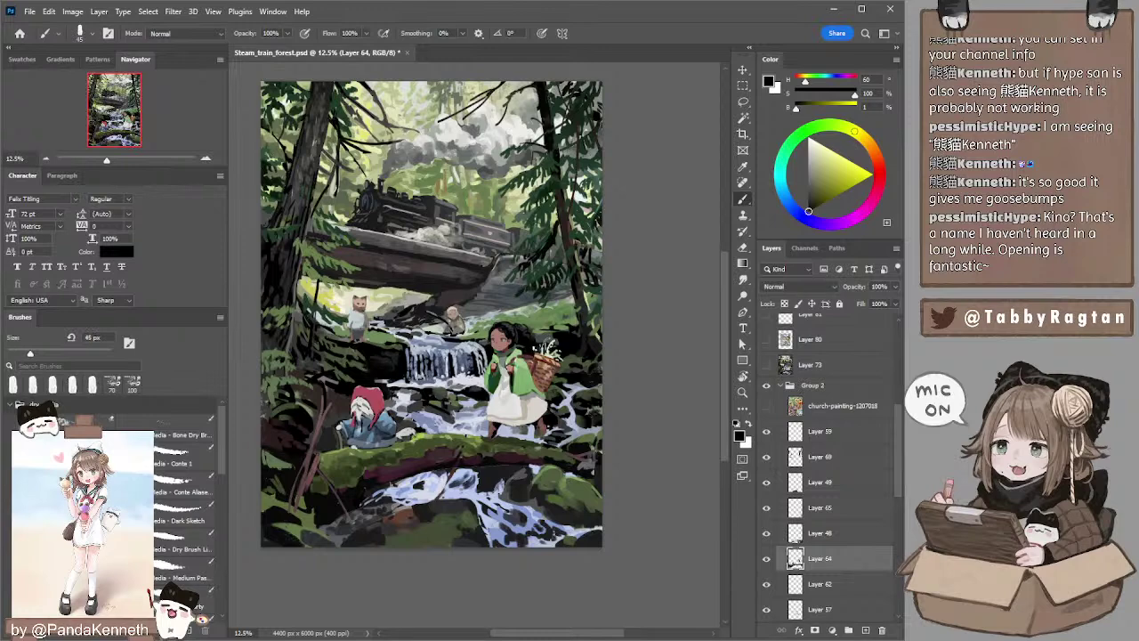
- On Layer 83, touch up the mossy bank behind the basket with sampled green (H 99, S 37, B 47), enlarging the brush to at least 250 px
left_click(567, 341, "ctrl")
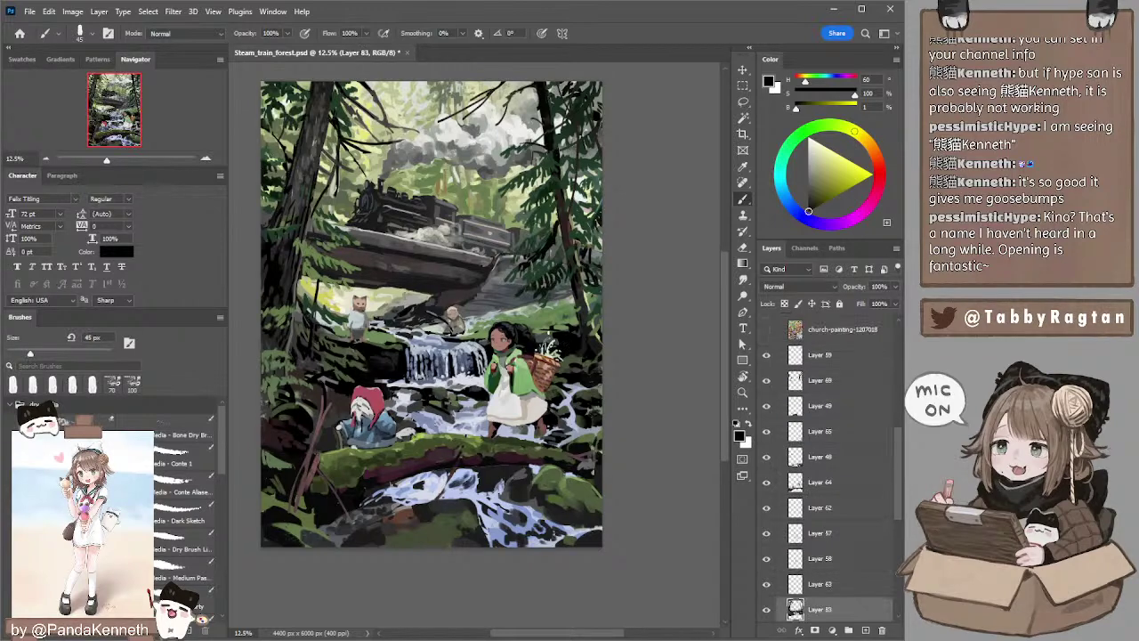
left_click(546, 322, "alt")
key("bracketright")
key("bracketright")
key("bracketright")
key("bracketright")
key("bracketright")
key("bracketright")
key("bracketright")
key("bracketright")
key("bracketright")
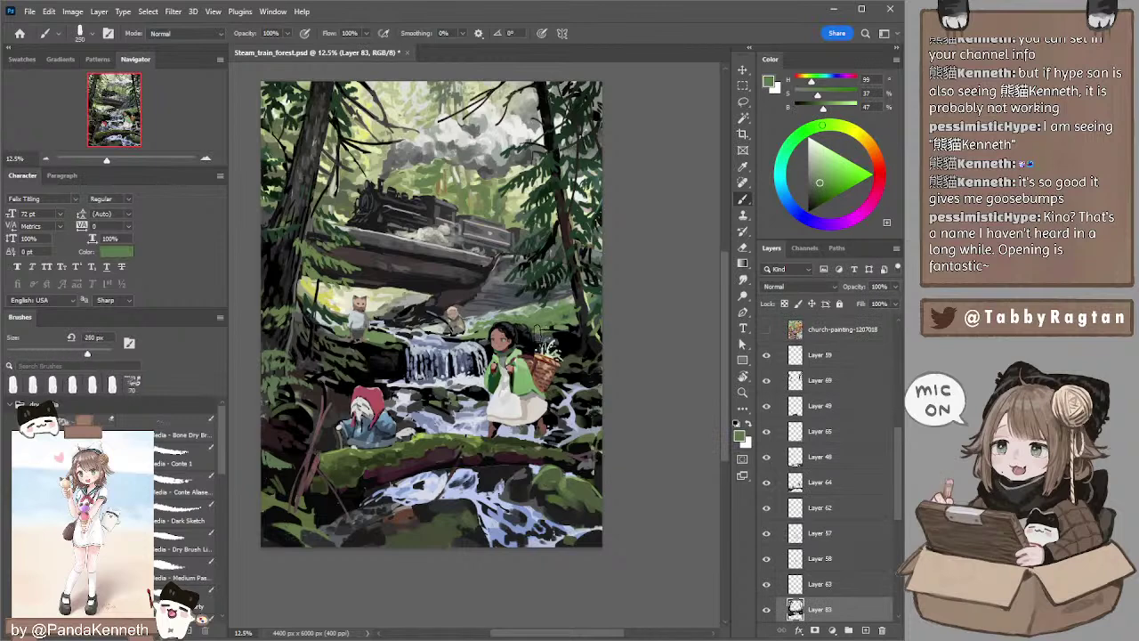
key("bracketright")
- Paint around the basket flowers with sampled dark grey (H 197, S 9, B 31) on Layer 83, reducing the brush to 70 px
left_click(541, 336, "alt")
key("bracketleft")
key("bracketleft")
key("bracketleft")
key("bracketleft")
key("bracketleft")
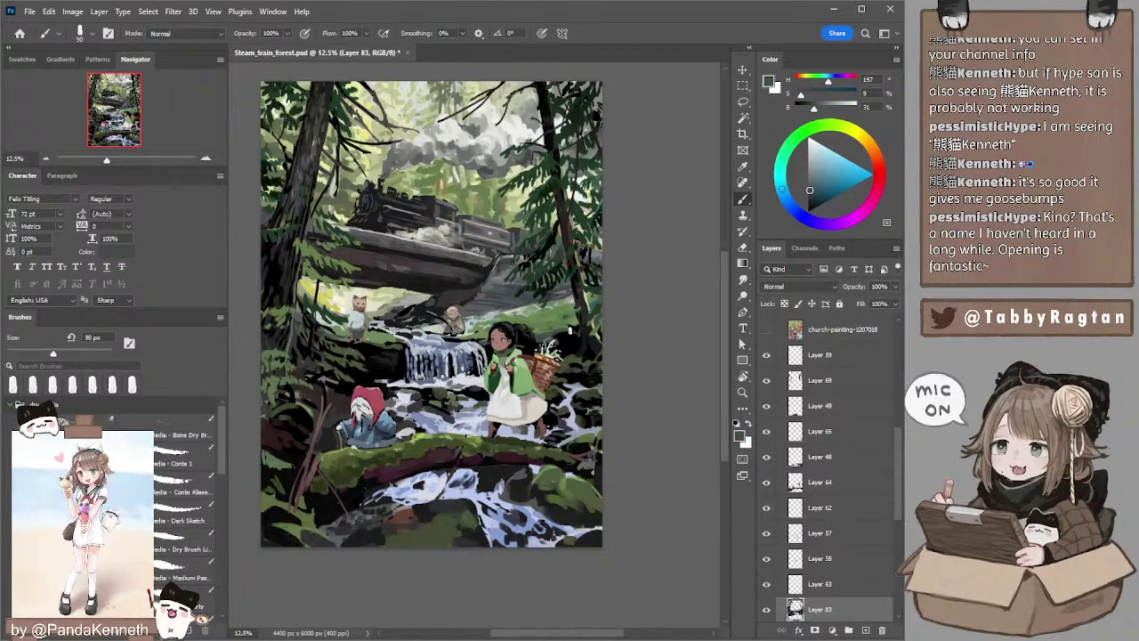
key("bracketleft")
key("bracketleft")
key("bracketright")
key("bracketright")
key("bracketleft")
key("bracketleft")
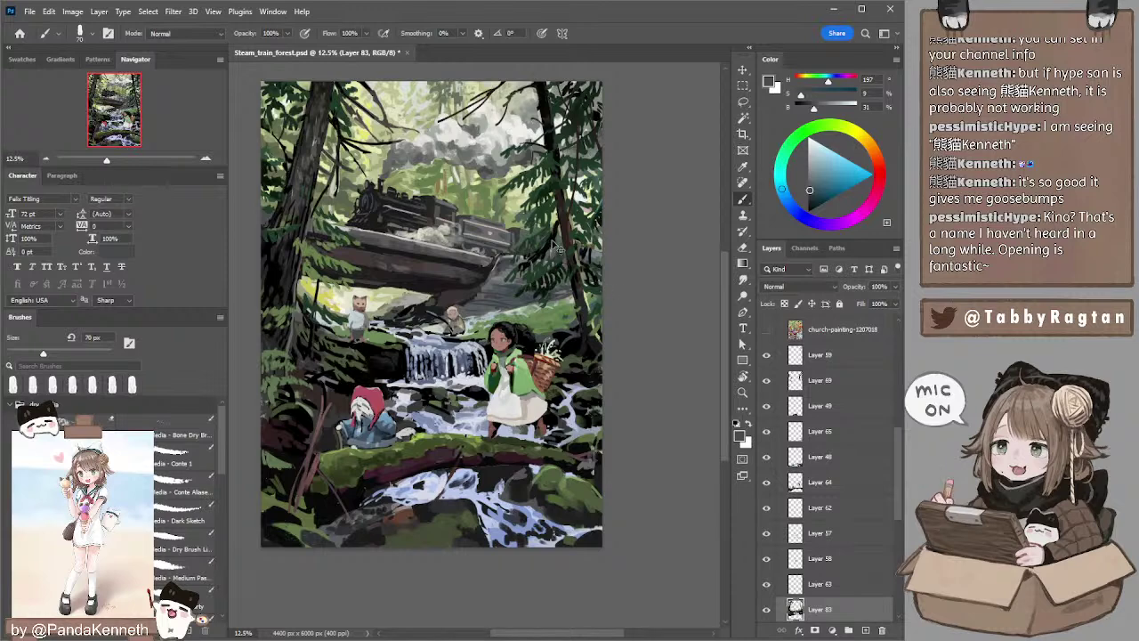
- Return to Layer 64 and touch up the girl's legs with sampled brown (H 16, S 29, B 46) using a 70 px brush
left_click(559, 246, "ctrl")
mouse_move(650, 315)
left_mouse_down()
mouse_move(653, 304)
mouse_move(617, 323)
left_mouse_up()
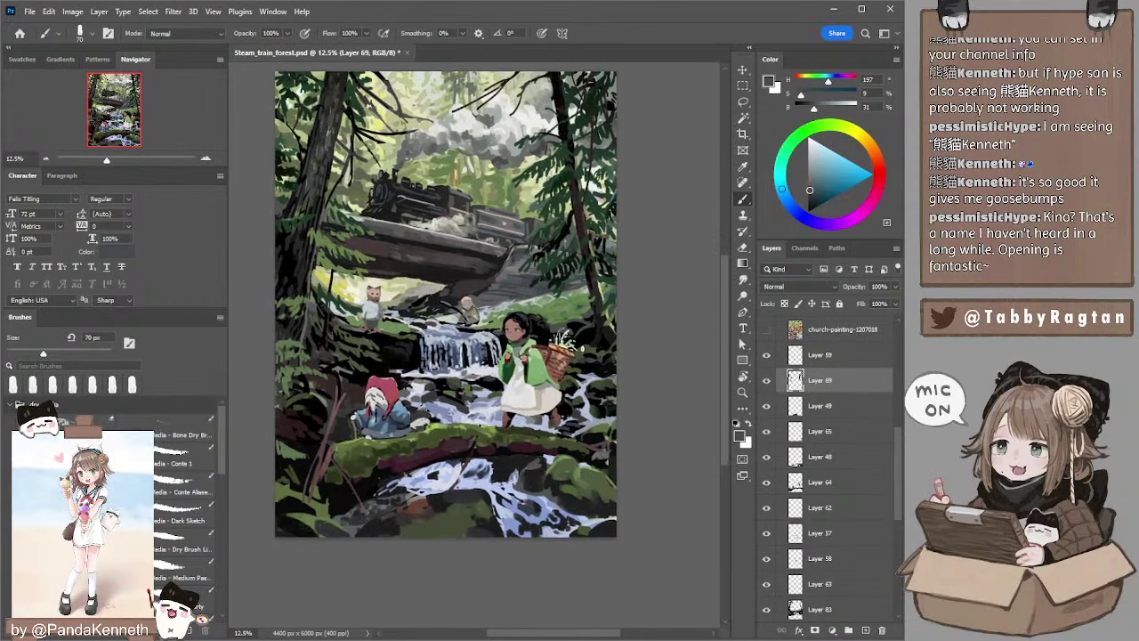
left_click(513, 427, "ctrl")
left_click(504, 419, "alt")
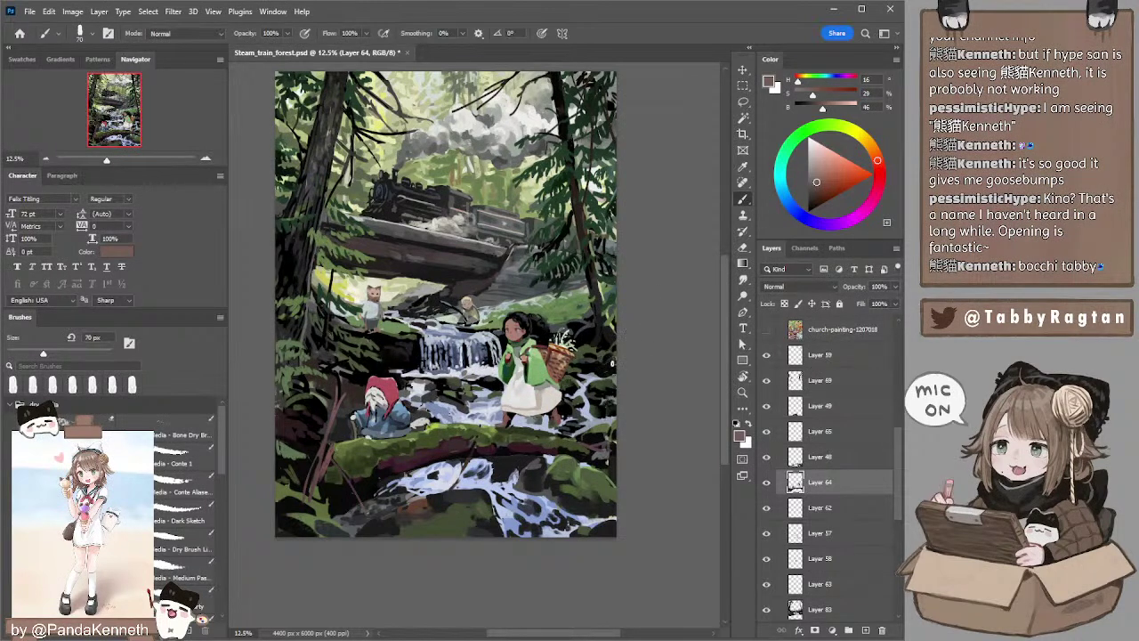
left_click_drag(579, 372, 576, 373)
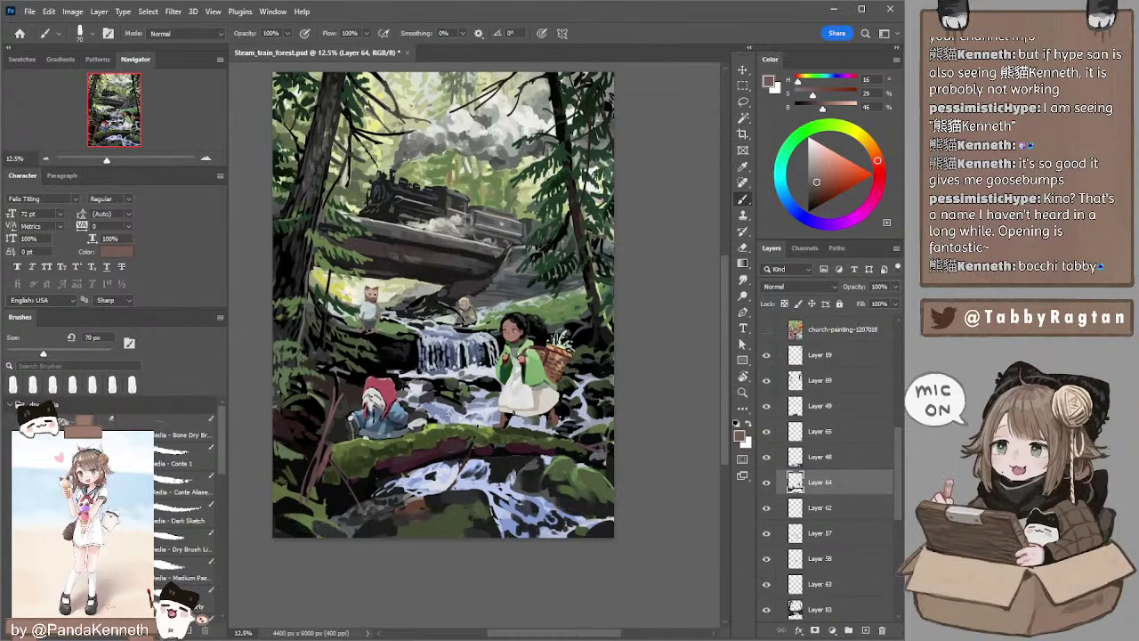
- Refine the girl's skirt hem with sampled beige (H 37, S 14, B 74) and pale grey (H 35, S 6, B 84) at 50 to 70 px, and reset the colour to black
left_click(539, 397, "alt")
key("bracketright")
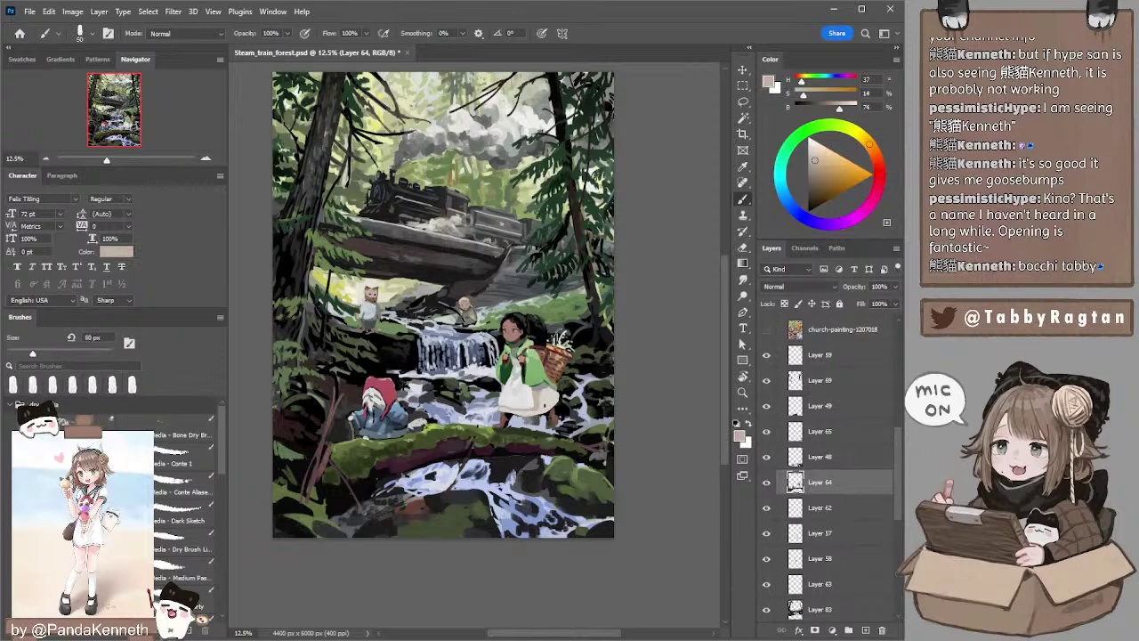
left_click(504, 403, "alt")
key("bracketleft")
key("bracketleft")
key("bracketleft")
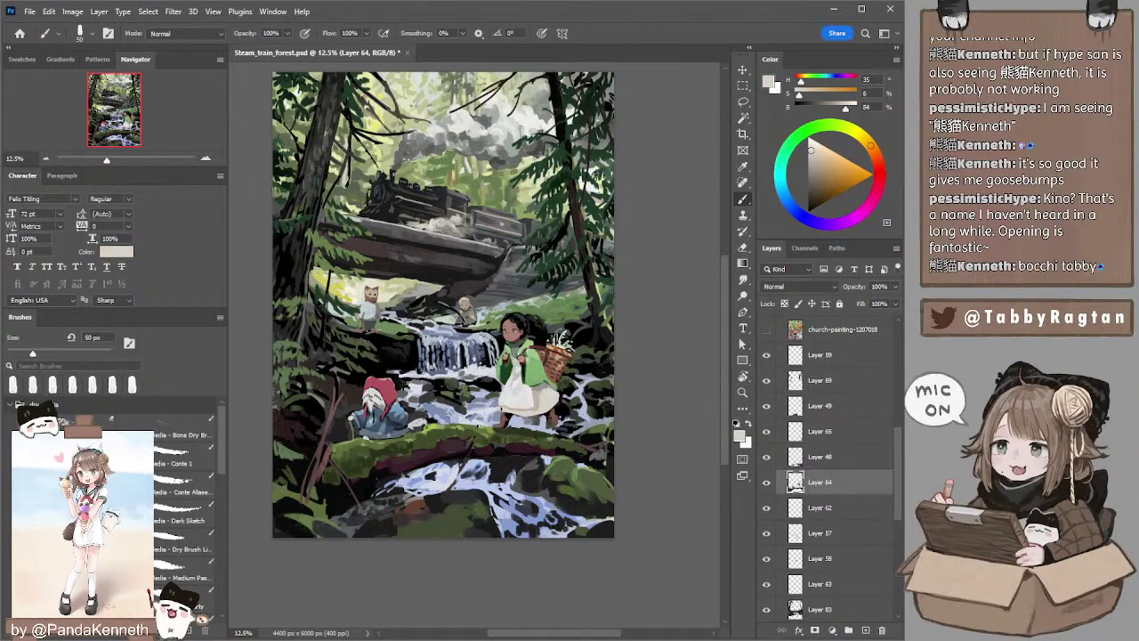
key("bracketright")
key("bracketright")
left_click_drag(508, 411, 525, 417)
key("d")
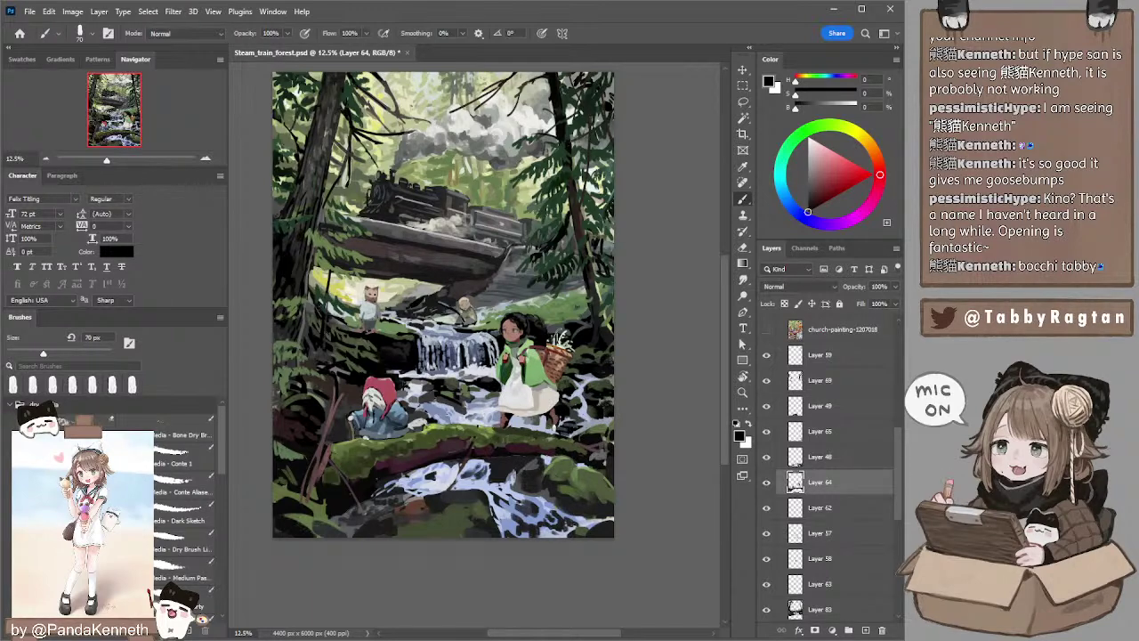
- Touch up the girl's boots on Layer 64 with sampled brown (H 16, S 29, B 46) using a 70 px brush
left_click(551, 413, "alt")
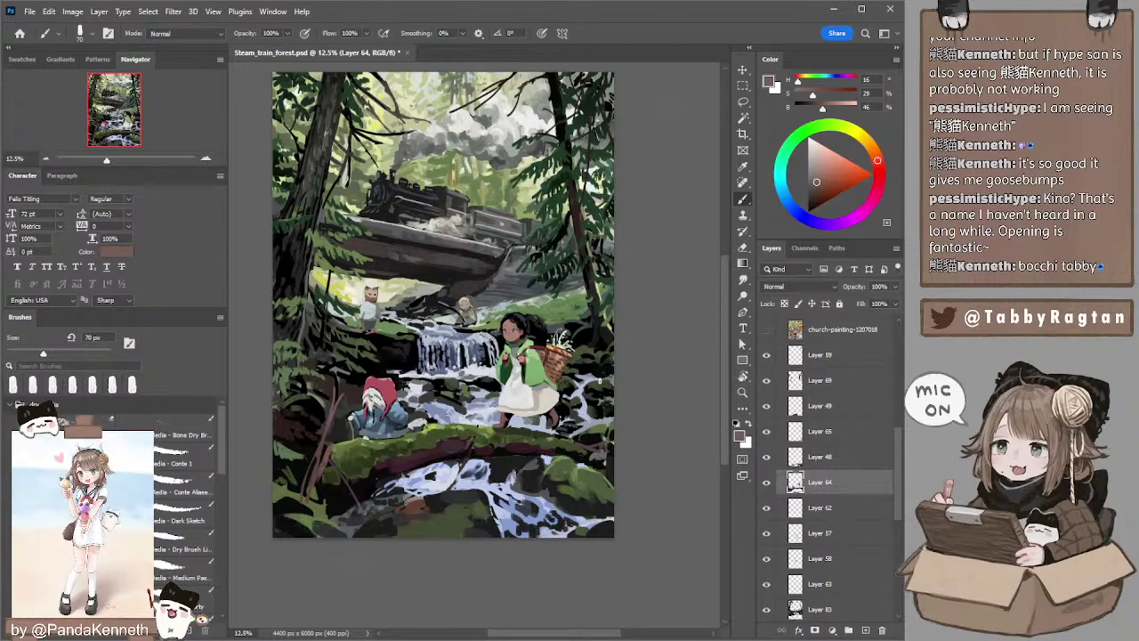
left_click_drag(646, 317, 664, 331)
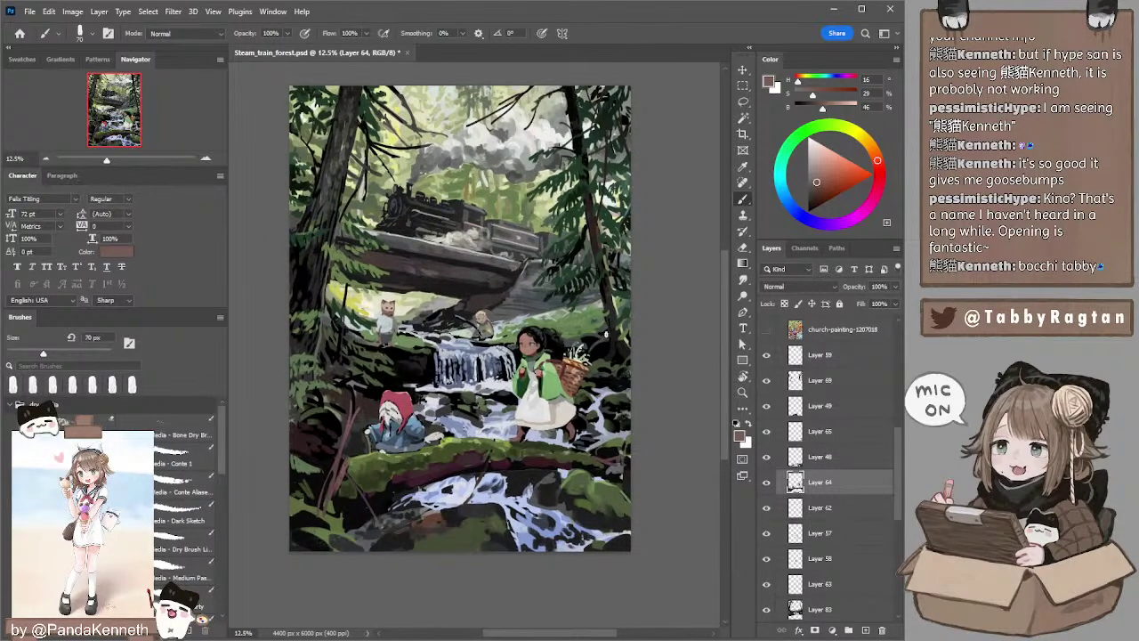
left_click_drag(661, 279, 662, 289)
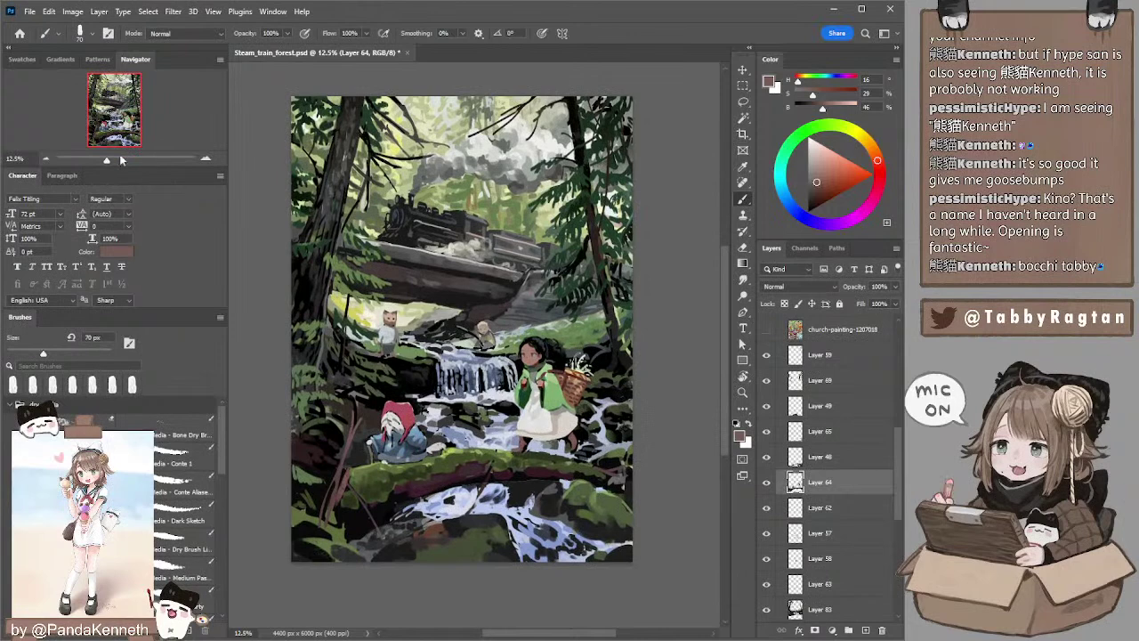
left_click(45, 158)
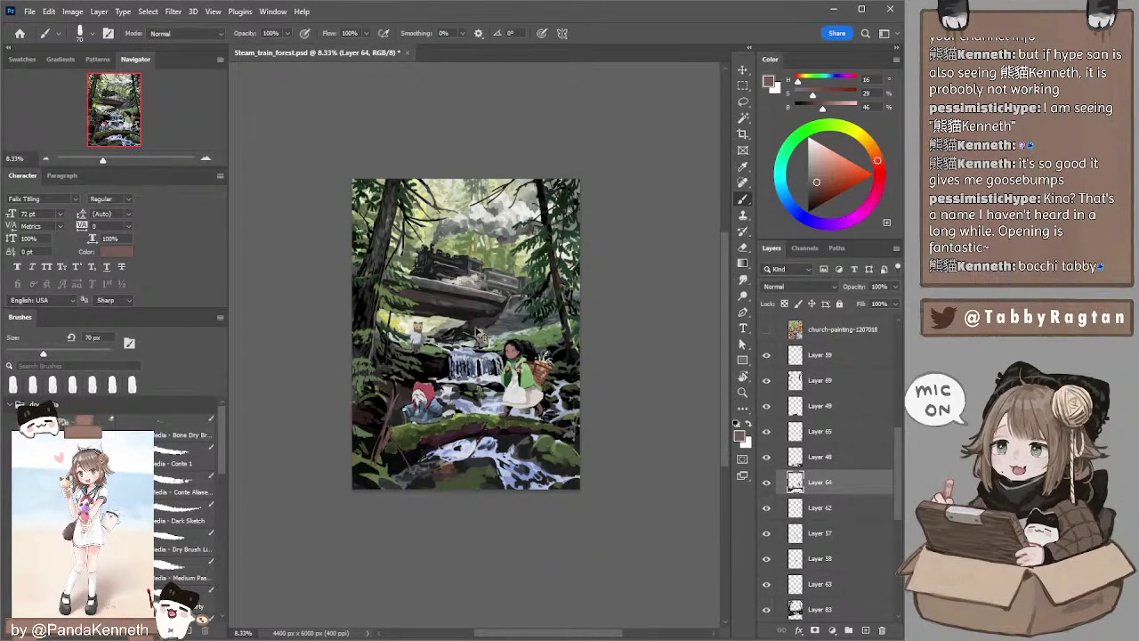
- Switch to Layer 50 and paint beneath the bridge with sampled near-black (H 0, S 0, B 10), enlarging the brush to 200 px
left_click(466, 328, "alt")
key("bracketright")
key("bracketright")
key("bracketright")
key("bracketright")
key("bracketright")
key("bracketright")
key("bracketright")
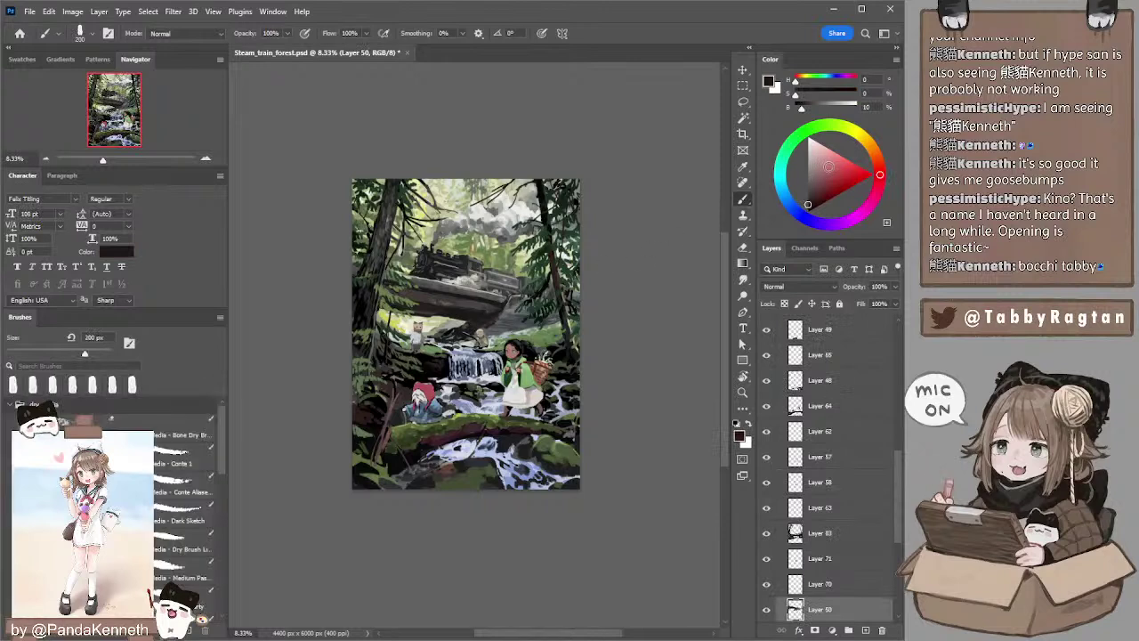
- Mix a dark blue-grey (H 218, S 24, B 19) and refine the dark area beneath the bridge, reducing the brush to 100 px
left_click(812, 196)
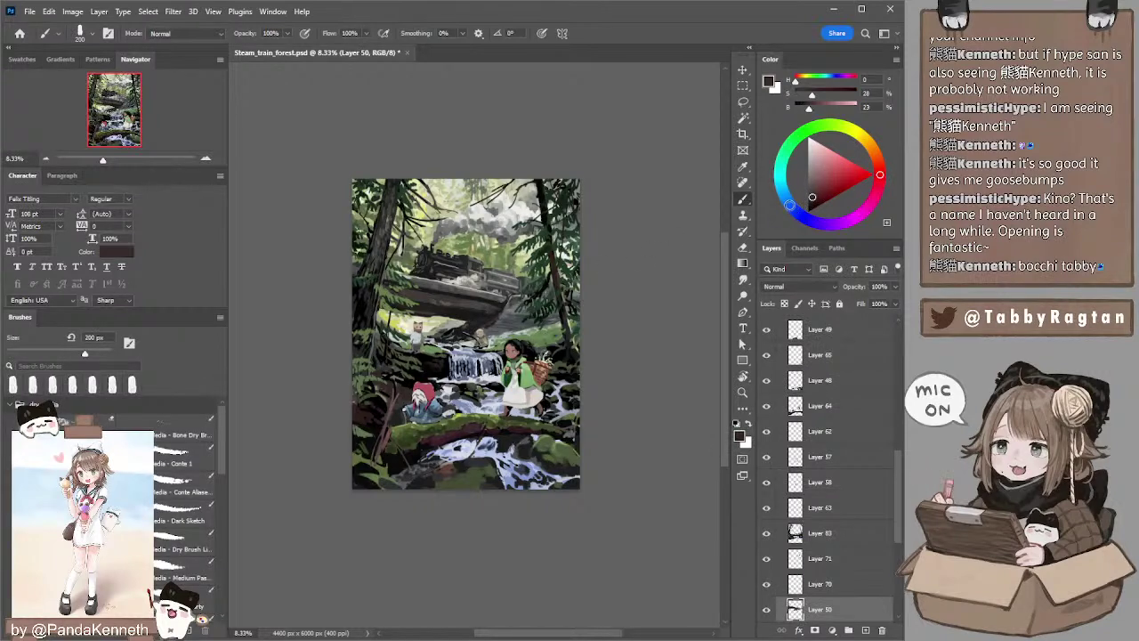
left_click(790, 204)
key("bracketleft")
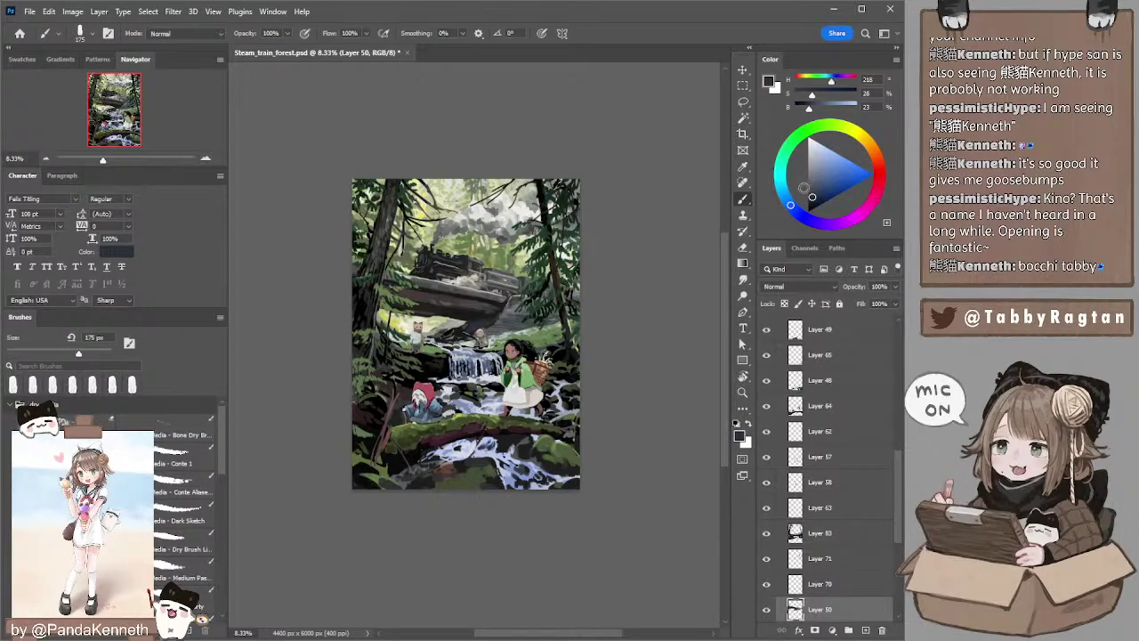
left_click(811, 200)
key("bracketleft")
key("bracketleft")
key("bracketleft")
left_click_drag(637, 233, 645, 236)
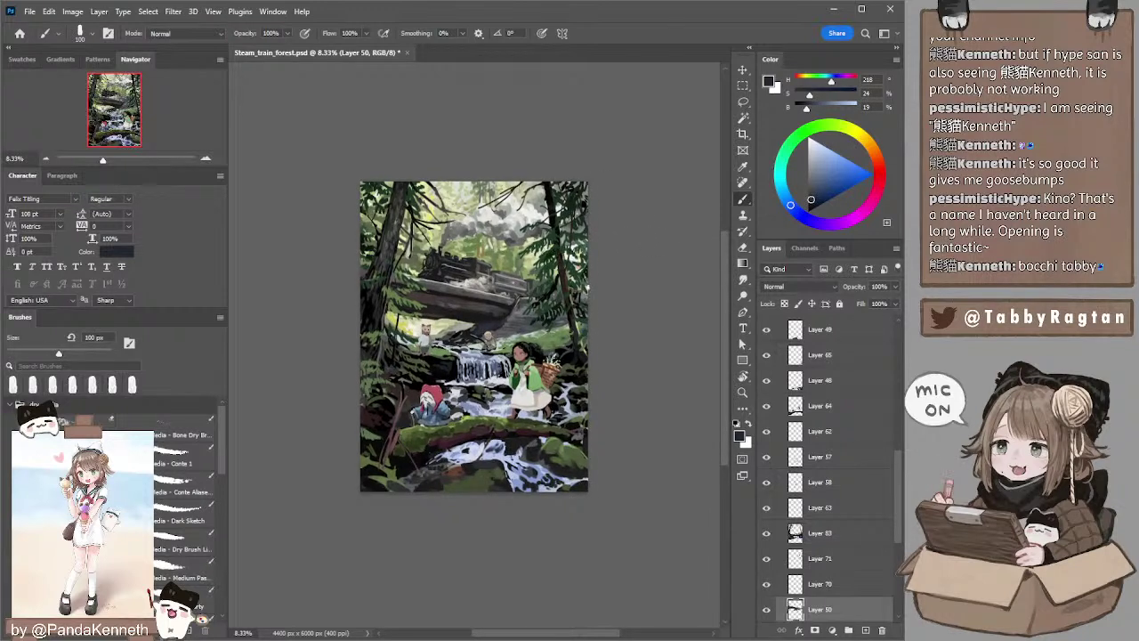
left_click_drag(656, 297, 653, 285)
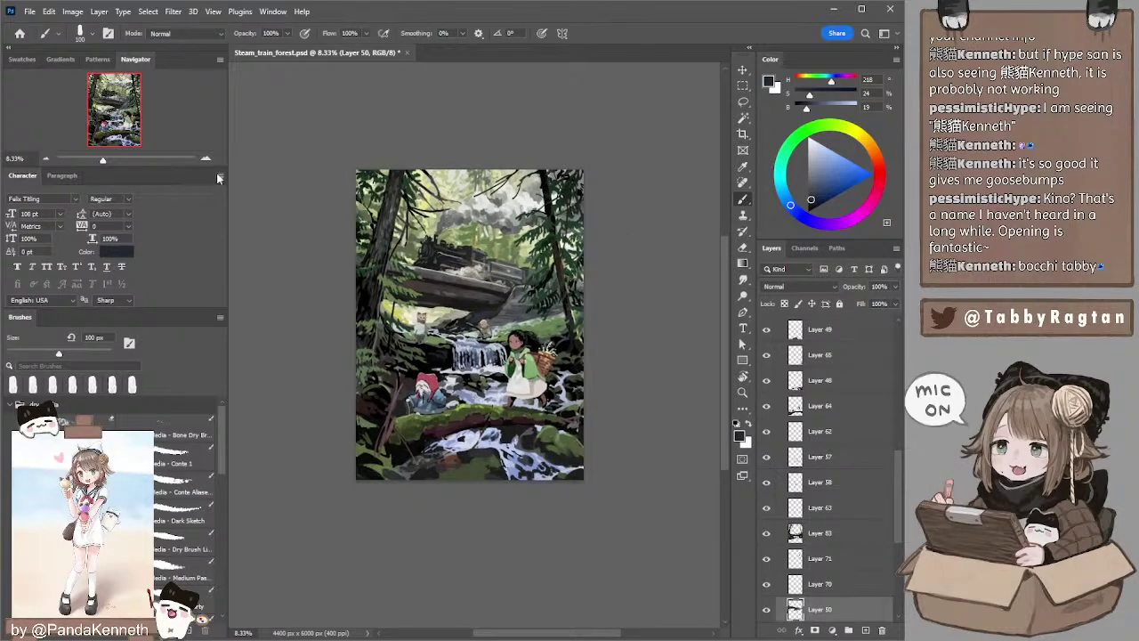
- Return to Layer 64 and paint the girl's boots with sampled reddish brown (H 6, S 40, B 47), enlarging the brush to 125 px
key("ctrl+plus")
left_click(536, 428, "ctrl")
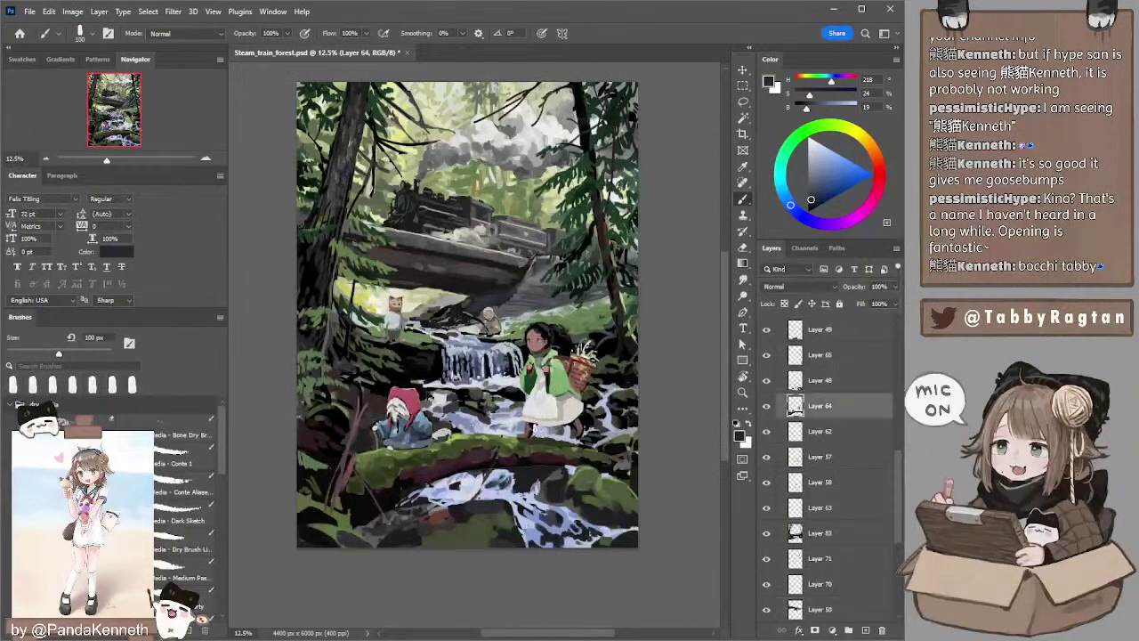
left_click(531, 426, "alt")
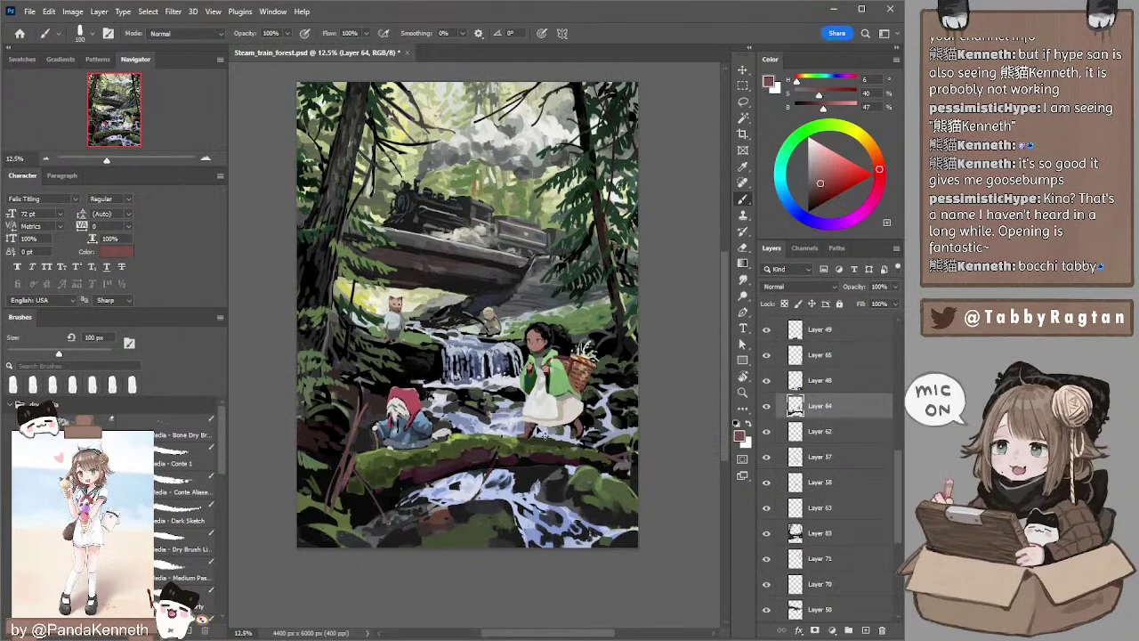
key("bracketright")
- Shade the girl's boots with blue-grey (H 207, S 17, B 35) and dark brown (H 17, S 23, B 28), and clean up with the Eraser
left_click(813, 188)
left_click(812, 184)
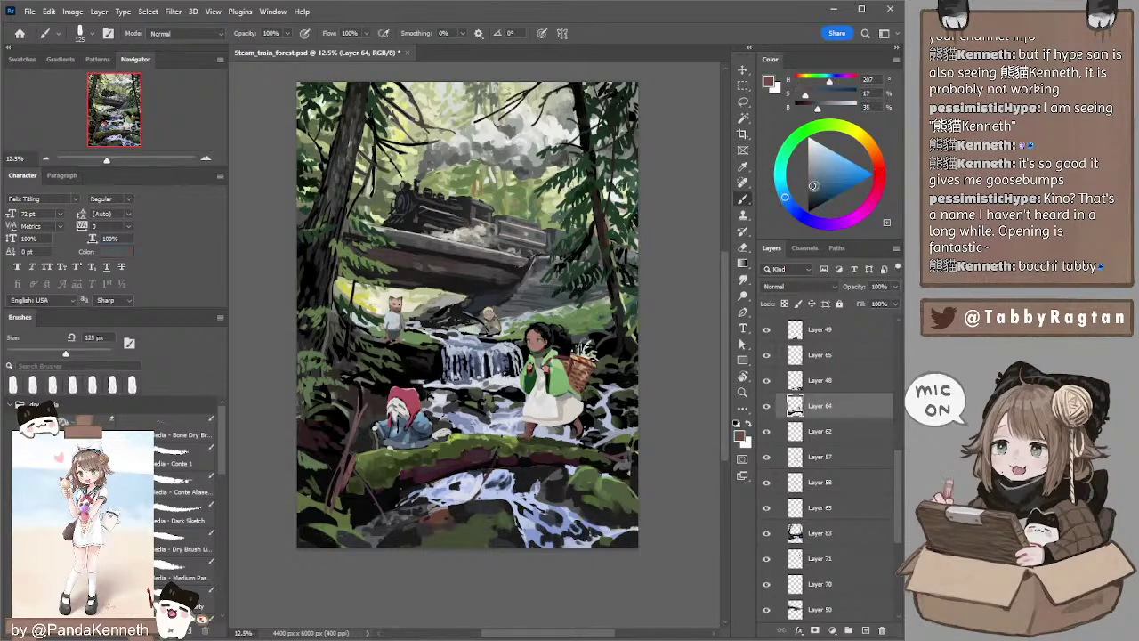
key("bracketleft")
key("bracketleft")
key("bracketleft")
left_click(812, 193)
left_click(874, 160)
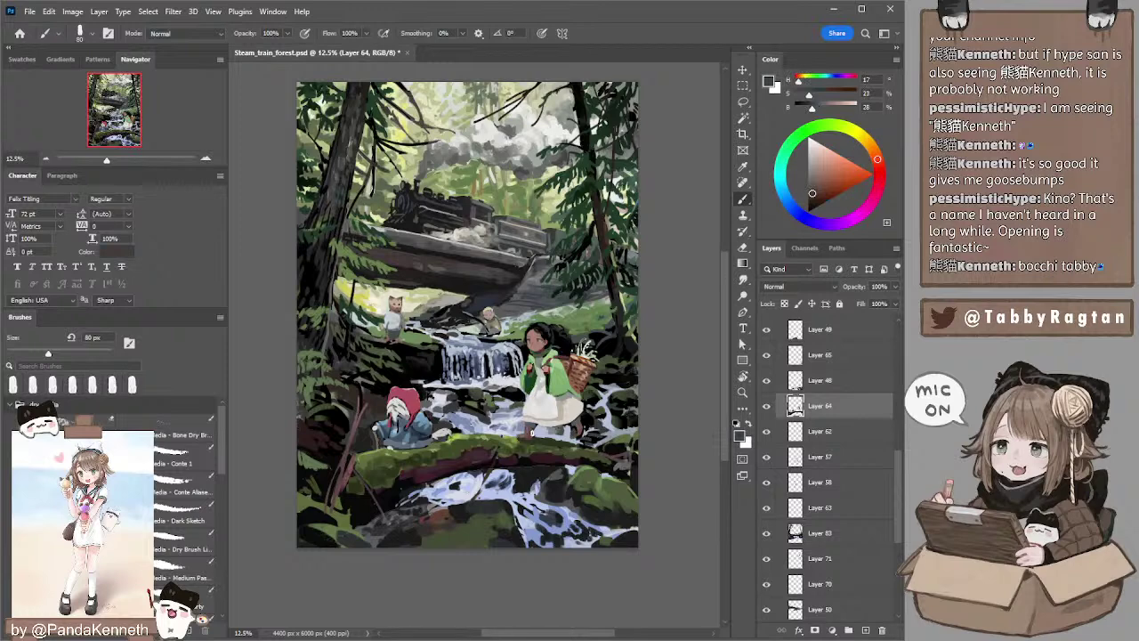
key("bracketleft")
key("bracketleft")
key("bracketleft")
key("e")
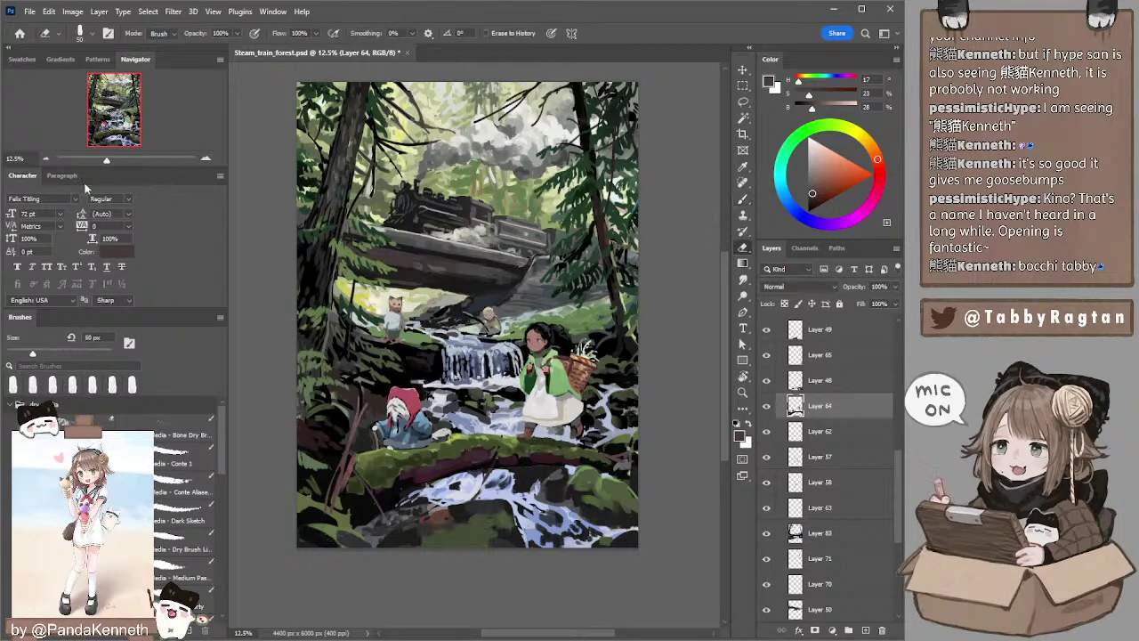
- Paint the mossy log with the Brush in sampled dark green (H 78, S 48, B 29), enlarging the brush to 125 px
left_click(45, 158)
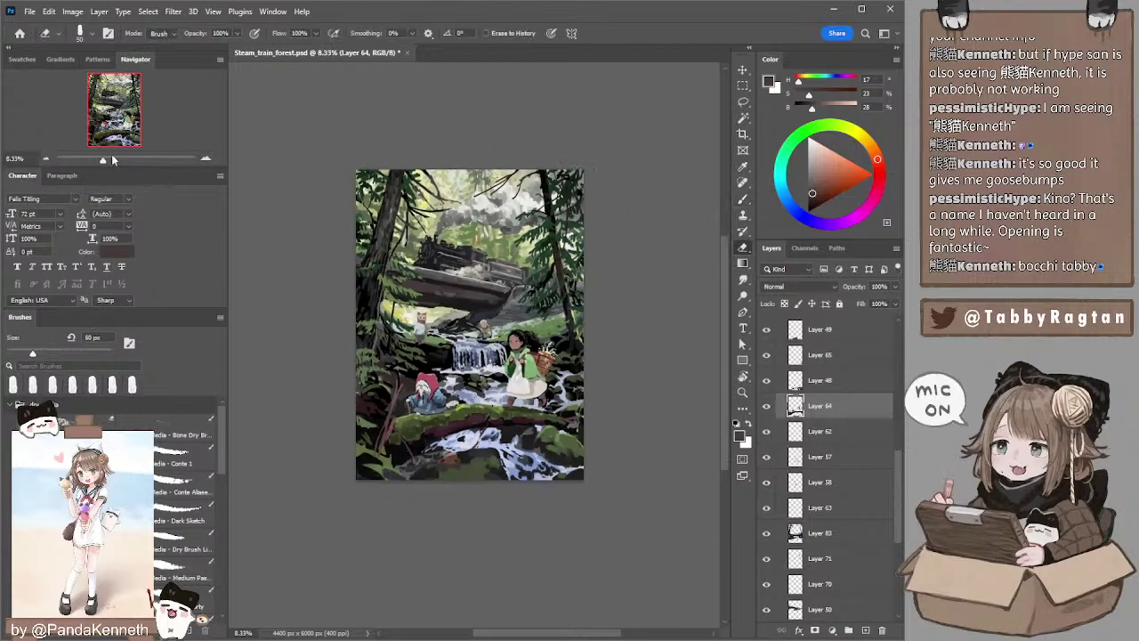
key("b")
left_click(476, 416, "alt")
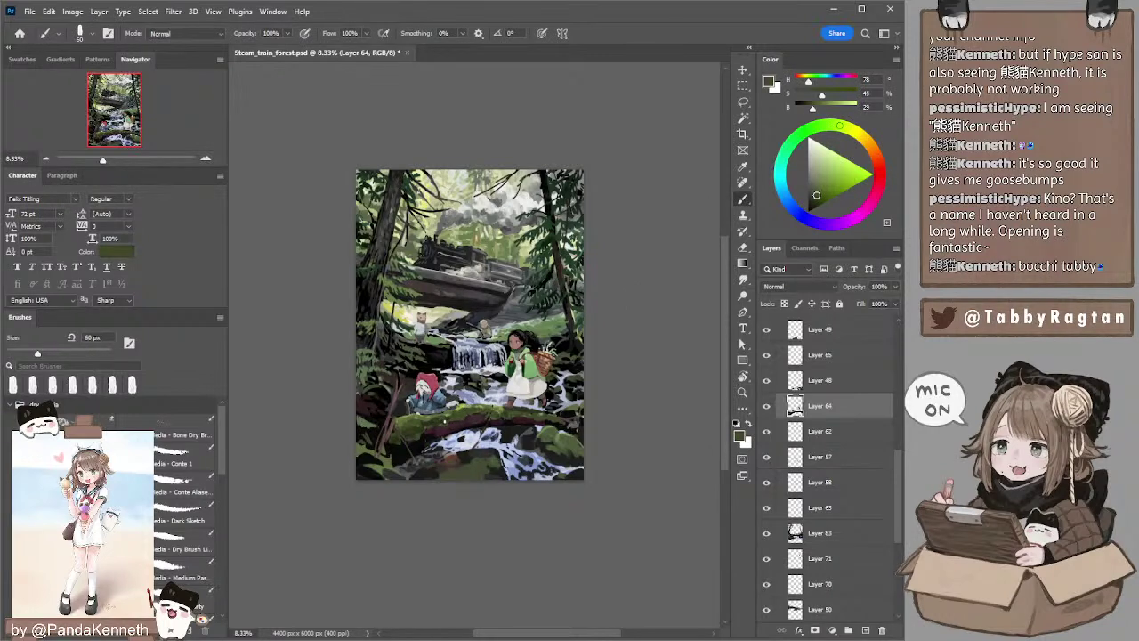
key("bracketright")
key("bracketright")
key("bracketright")
key("bracketright")
key("bracketright")
- Deepen the log's shadows with a sampled darker green shifted to H 103, S 27, B 17 using a 125 px brush
left_click(435, 418, "alt")
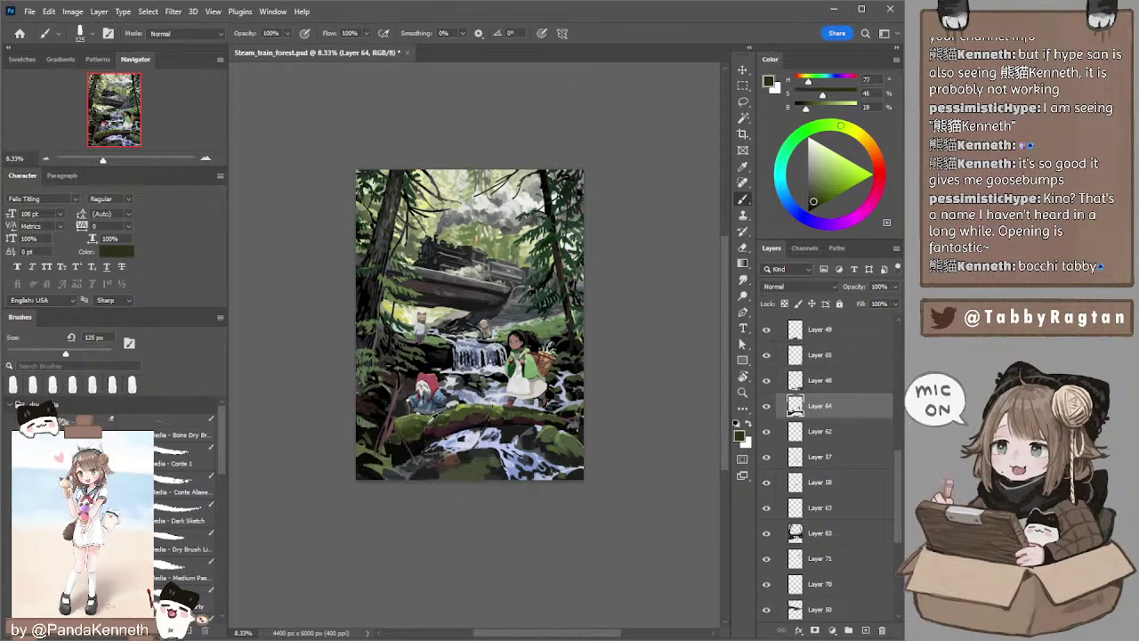
left_click(811, 202)
left_click(819, 125)
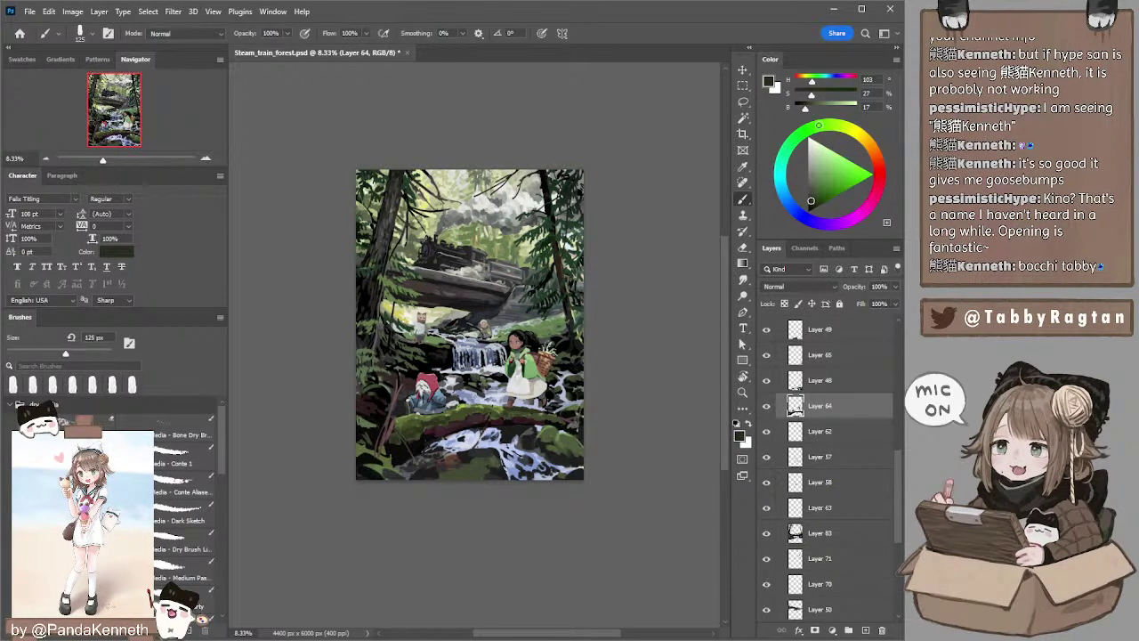
key("bracketright")
key("bracketleft")
- Add light moss highlights along the log with pale green (H 66, S 38, B 68), varying the brush size from 60 px upward
left_click(463, 406, "alt")
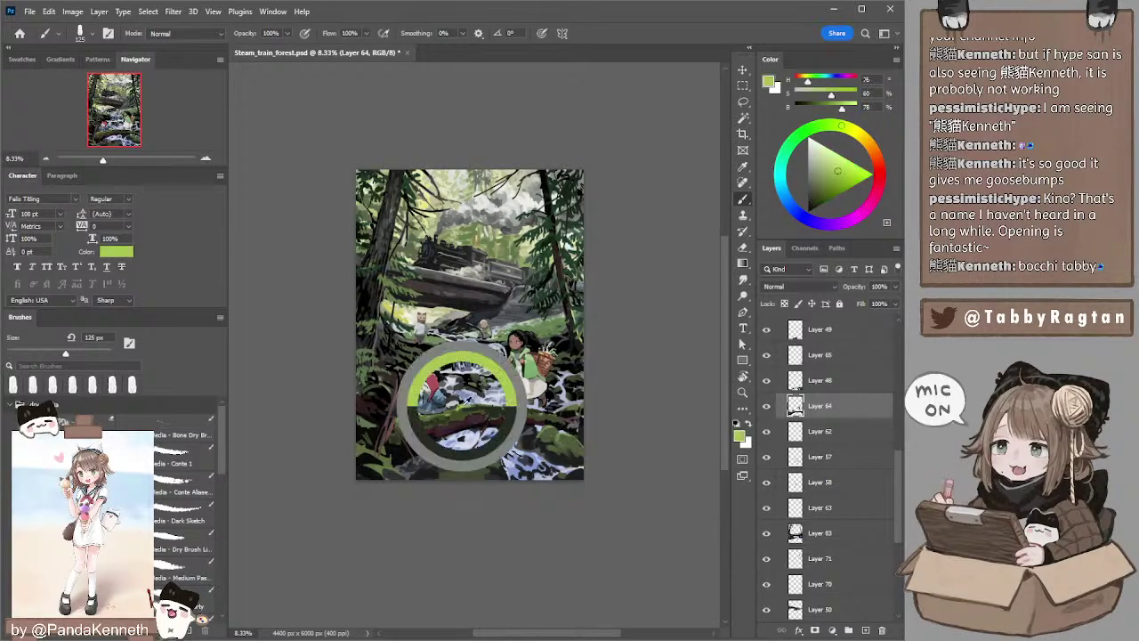
left_click(824, 170)
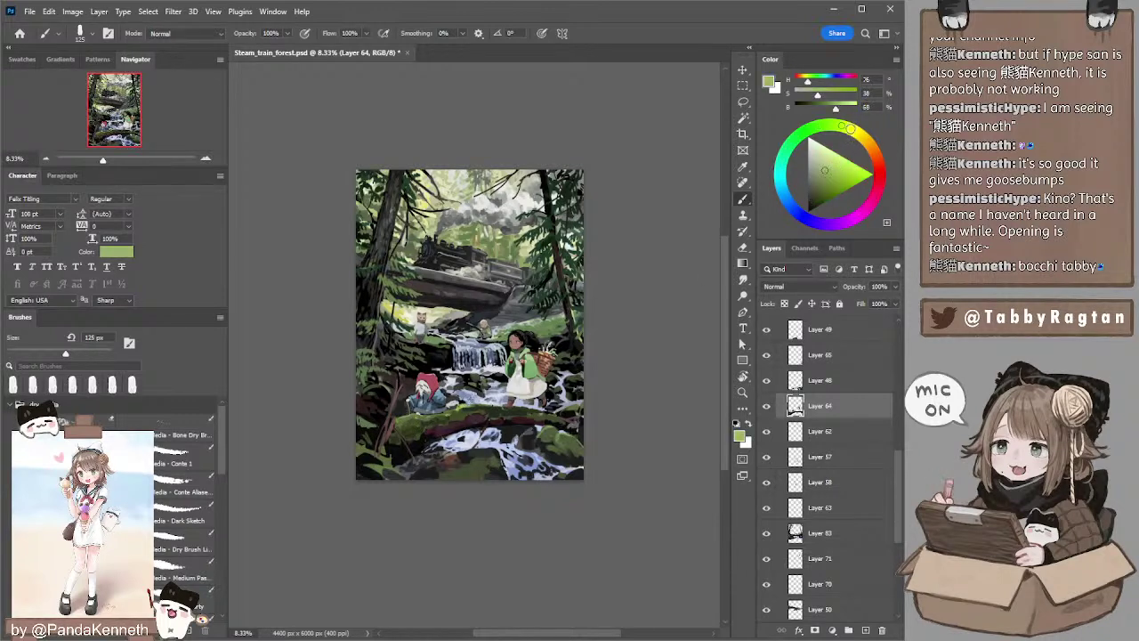
key("bracketleft")
key("bracketleft")
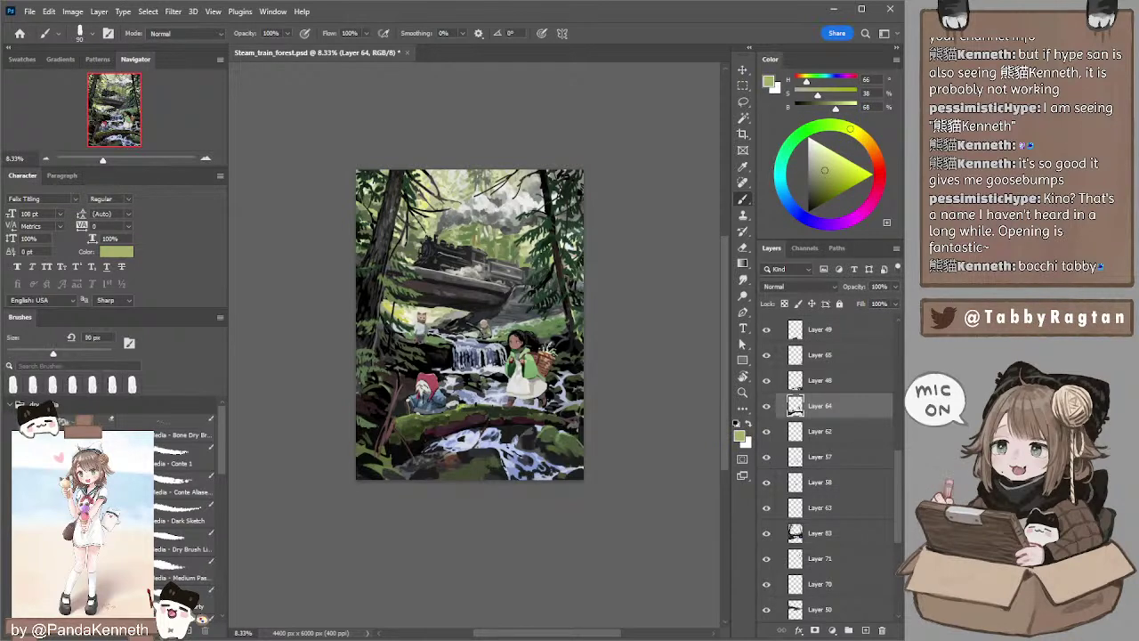
key("bracketleft")
key("bracketleft")
key("bracketleft")
key("bracketleft")
key("bracketright")
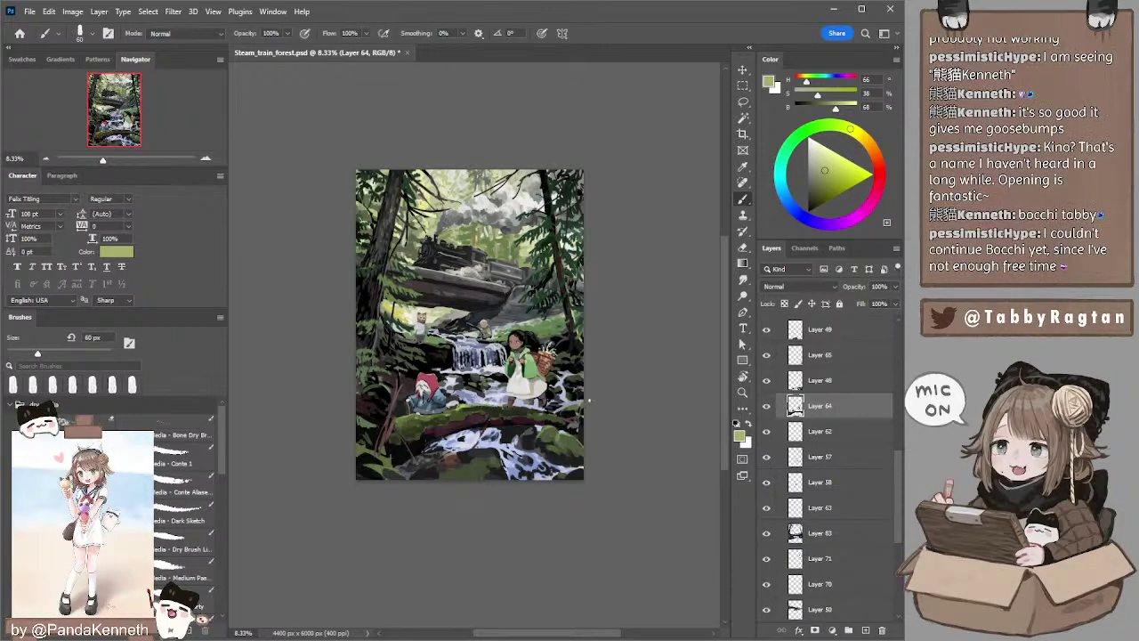
key("bracketright")
key("bracketright")
key("bracketright")
key("bracketright")
key("bracketright")
key("bracketright")
key("bracketleft")
key("bracketleft")
key("bracketleft")
key("bracketleft")
key("bracketleft")
- Blend the log's moss with sampled dark green (H 78, S 48, B 29), varying the brush between 150 and 90 px
left_click(467, 408, "alt")
key("bracketright")
key("bracketright")
key("bracketright")
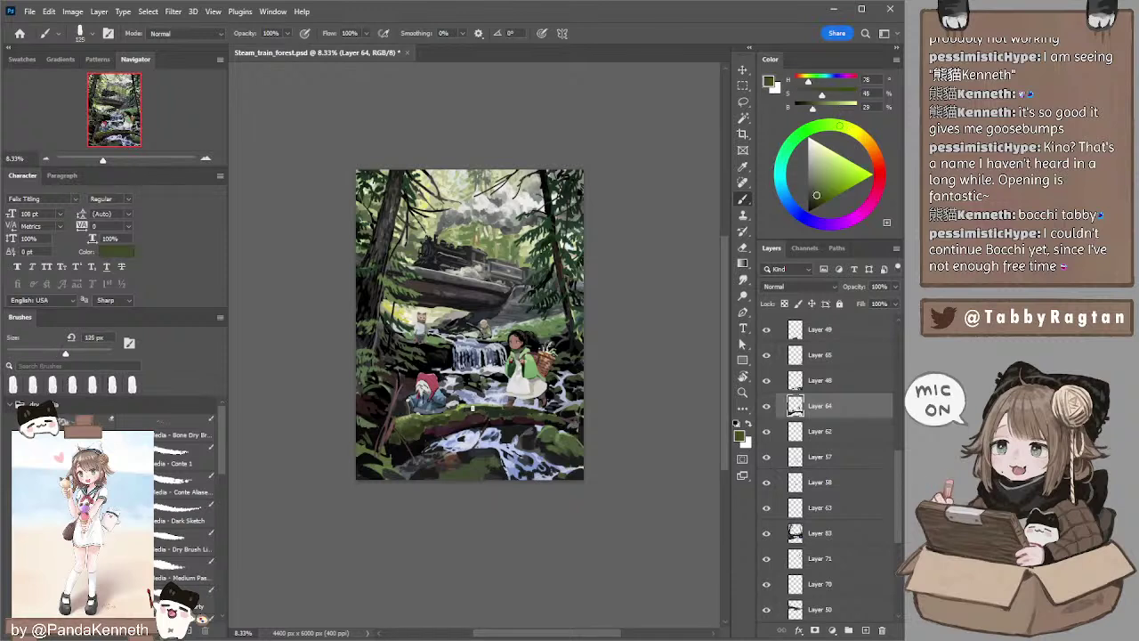
key("bracketright")
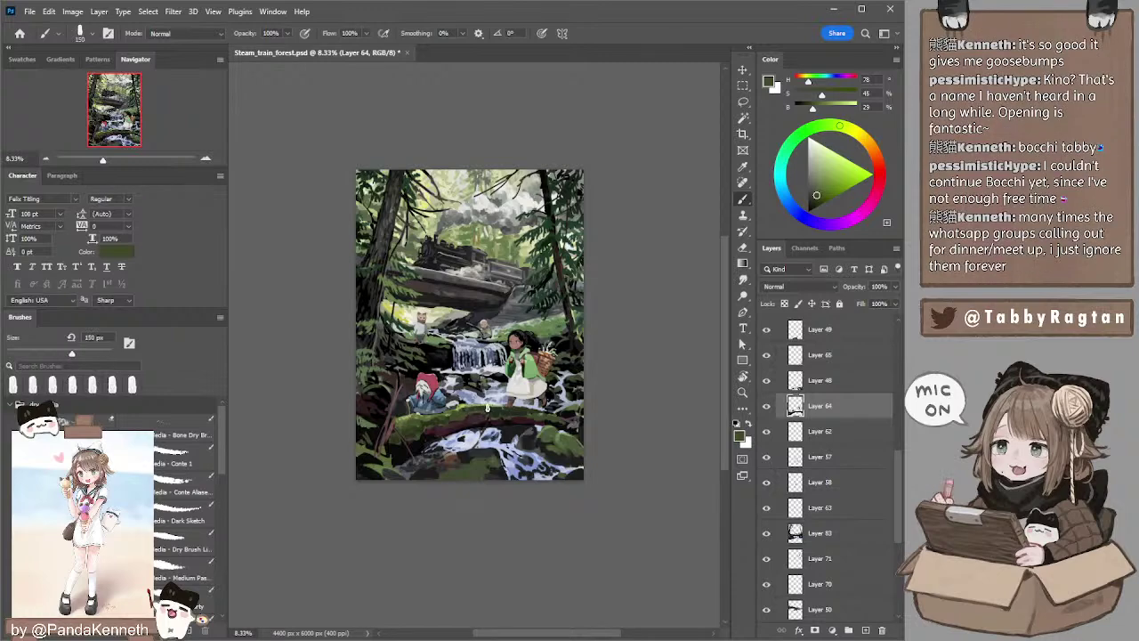
key("bracketleft")
key("bracketleft")
left_click_drag(646, 296, 618, 279)
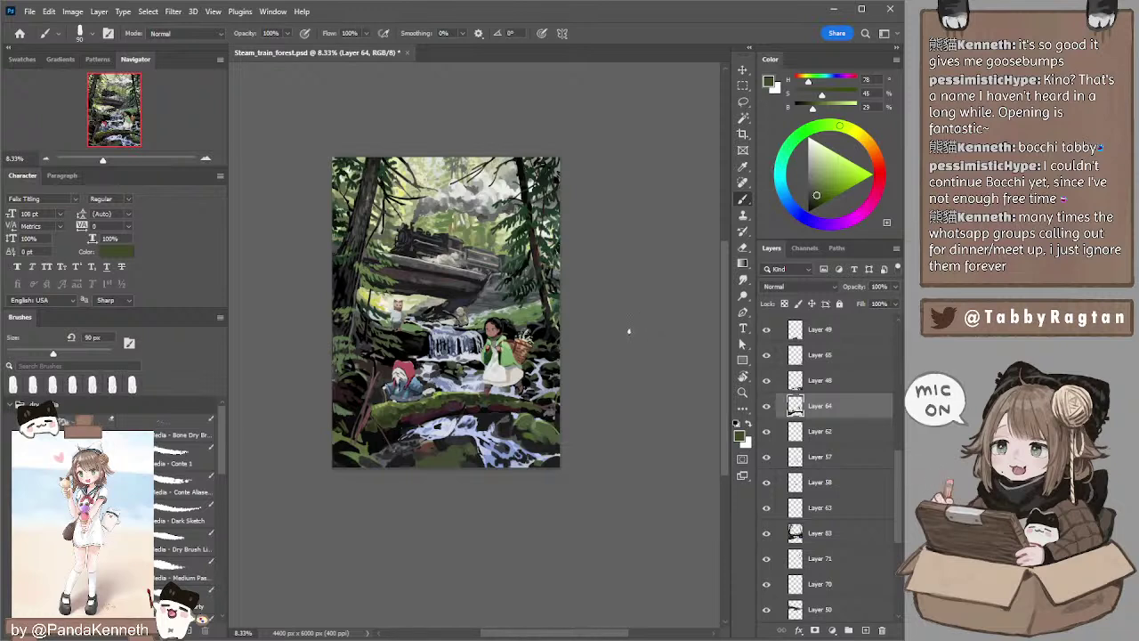
key("l")
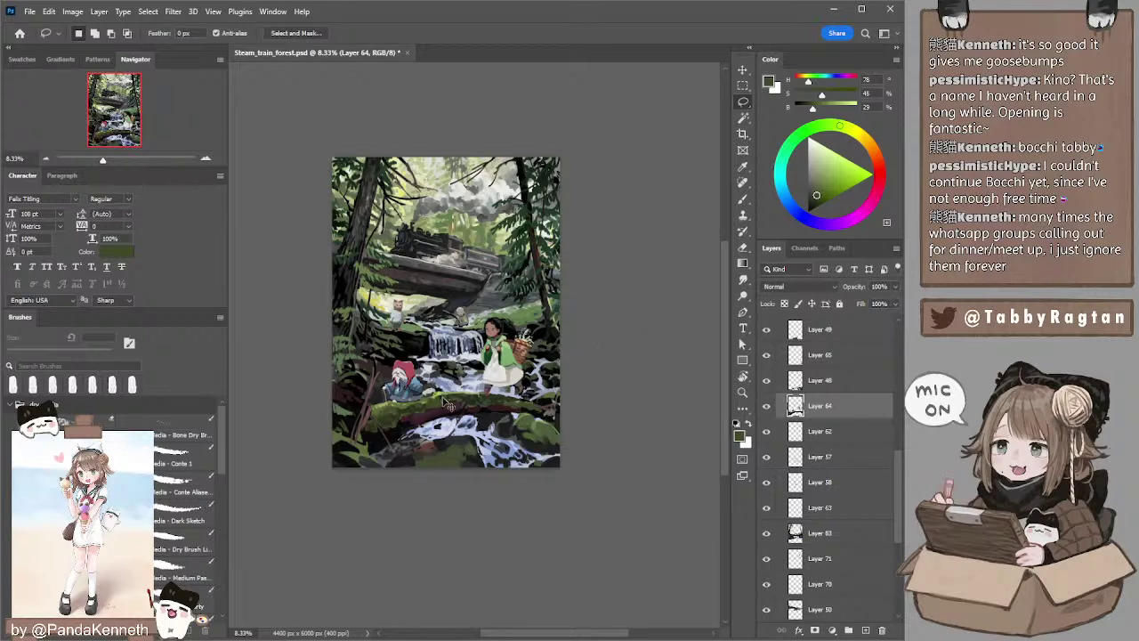
key("b")
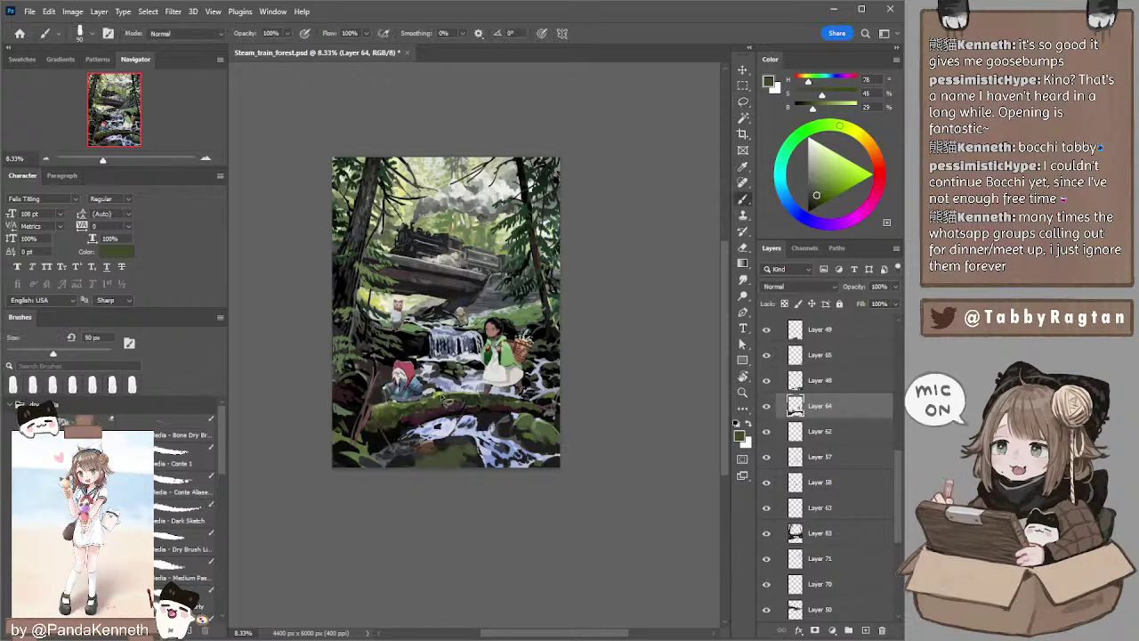
key("]")
key("]")
- Refine the pale tail beside the red-hooded figure with sampled light grey (H 60, S 1, B 81) and dark grey (B 27) at 80 px
left_click(436, 402, "alt")
key("bracketleft")
key("bracketleft")
key("bracketleft")
key("bracketleft")
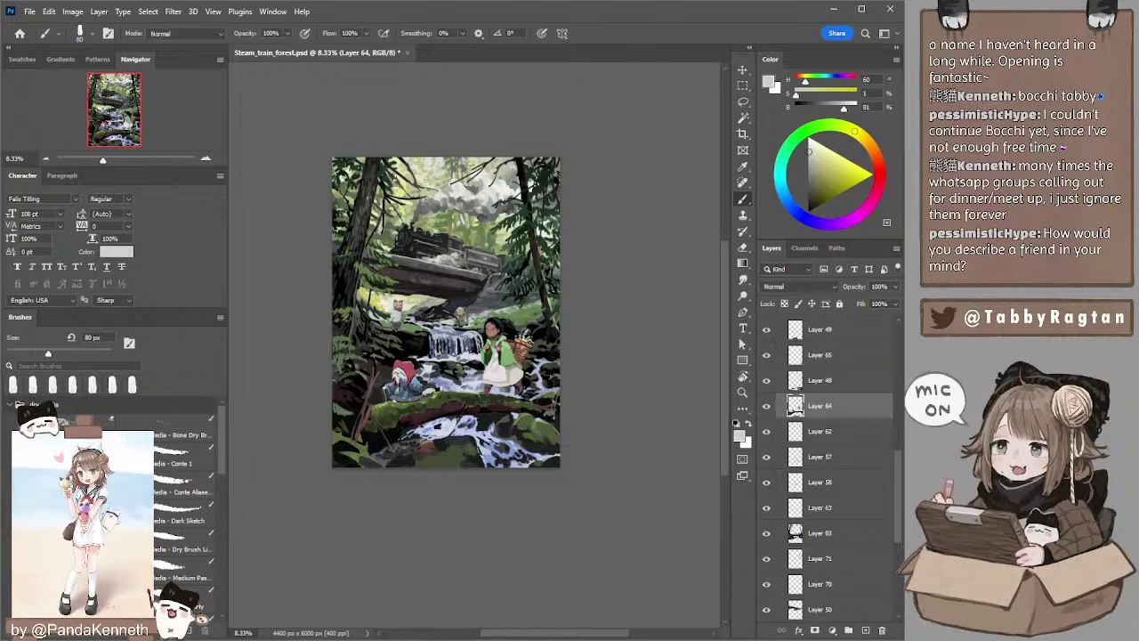
left_click(432, 389, "alt")
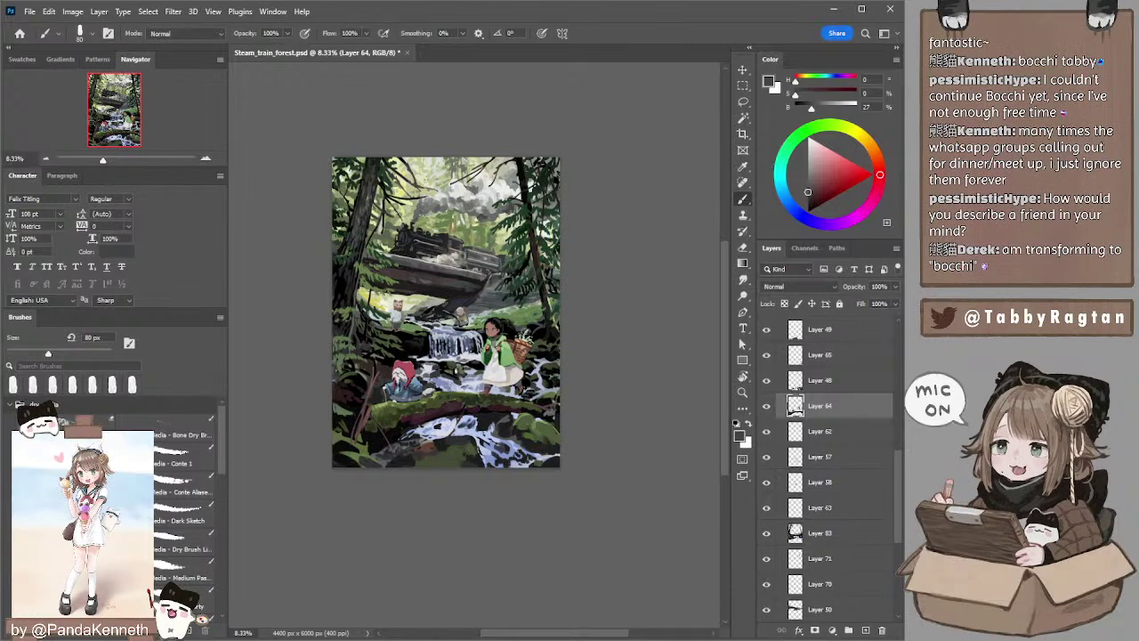
- Touch up the hooded figure's coat with sampled dark blue (H 210, S 43, B 24) and mid blue (H 210, S 35, B 40)
key("ctrl+plus")
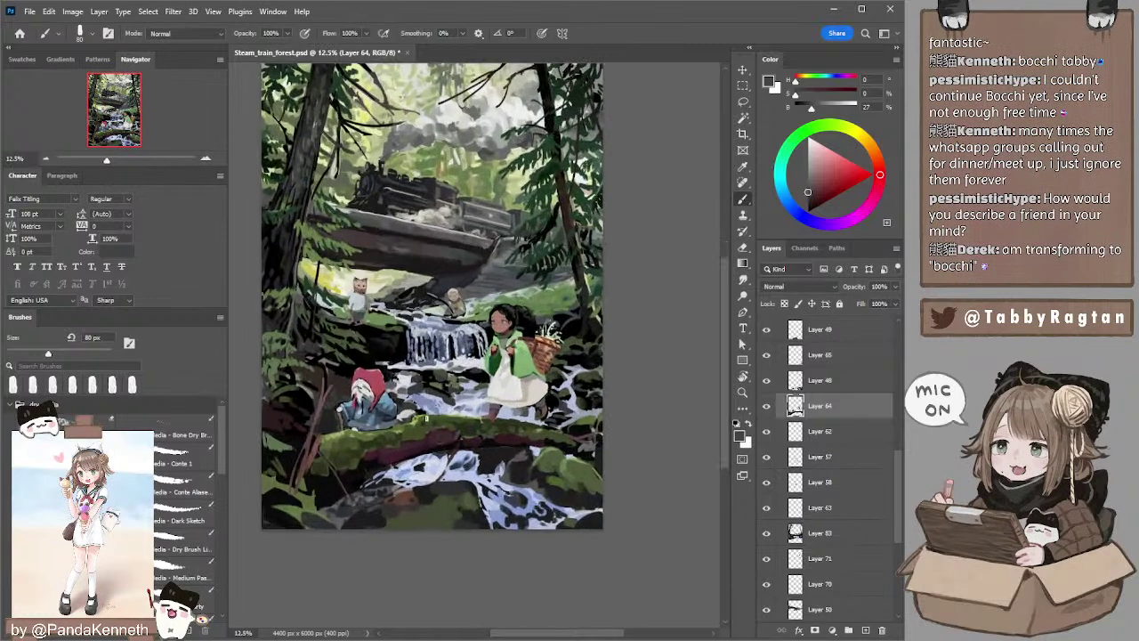
left_click(401, 415, "alt")
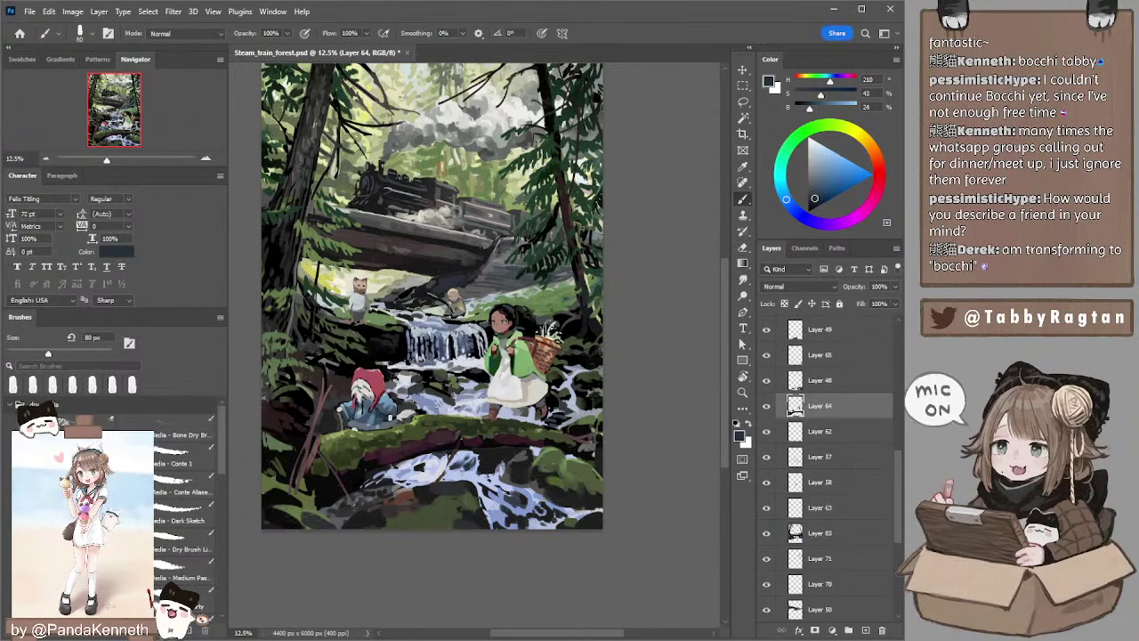
left_click(384, 407, "alt")
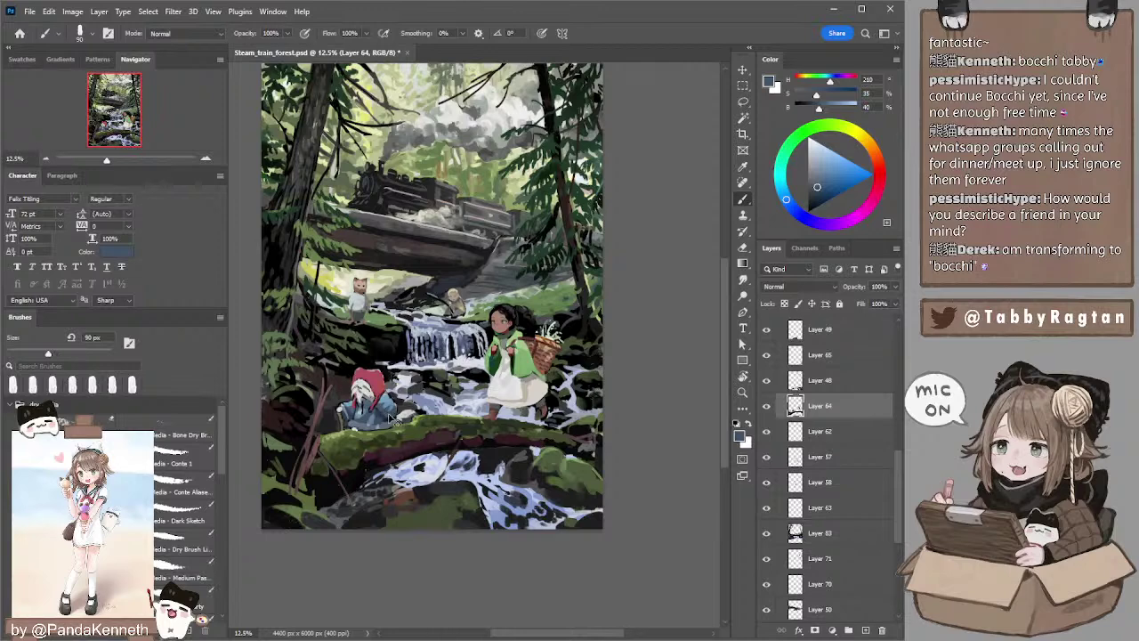
left_click_drag(417, 383, 439, 371)
- Touch up the figure's red hood with darkened sampled red (H 356) at 80 px, and sample light grey (H 120, S 1, B 86) at 45 px
left_click(397, 372, "alt")
key("[")
left_click_drag(831, 173, 832, 181)
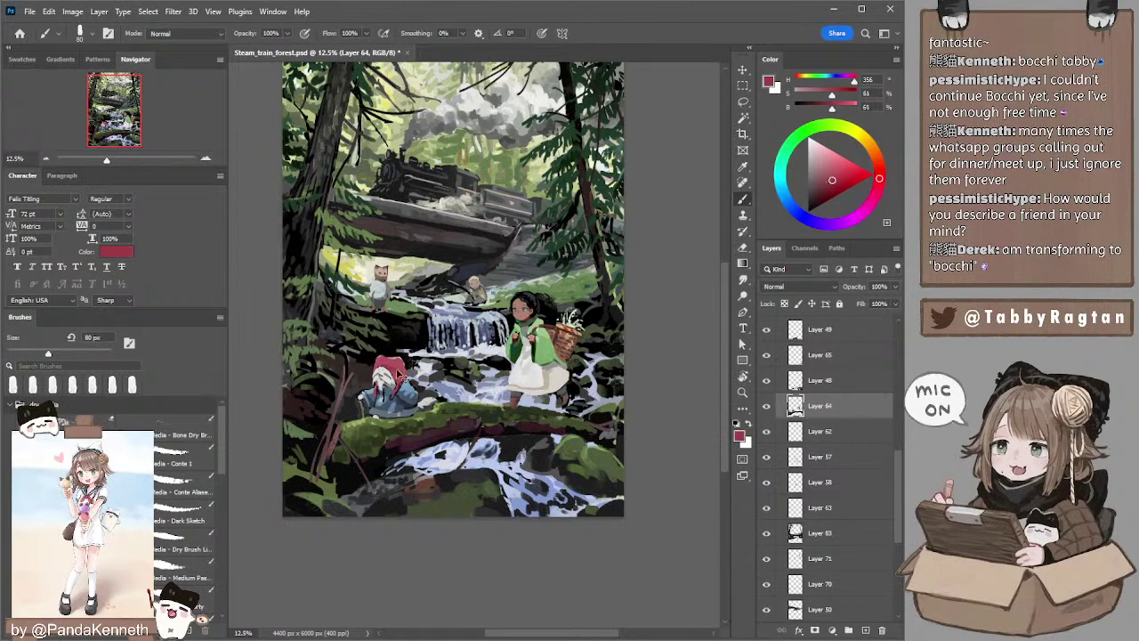
left_click_drag(389, 366, 403, 367)
key("]")
key("bracketleft")
left_click(380, 374, "alt")
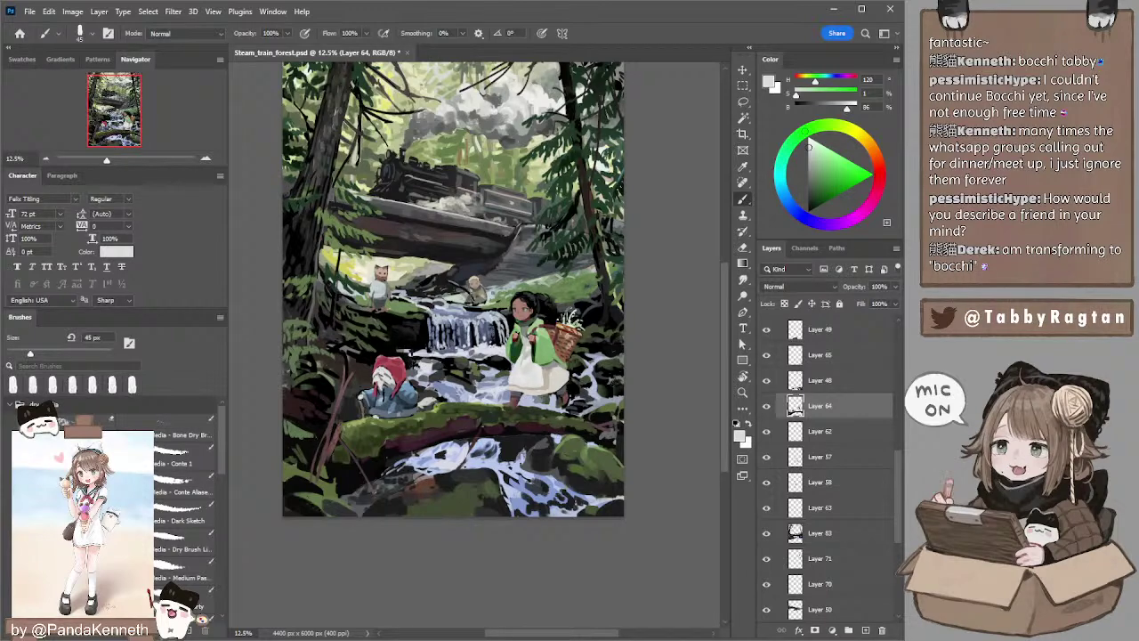
key("l")
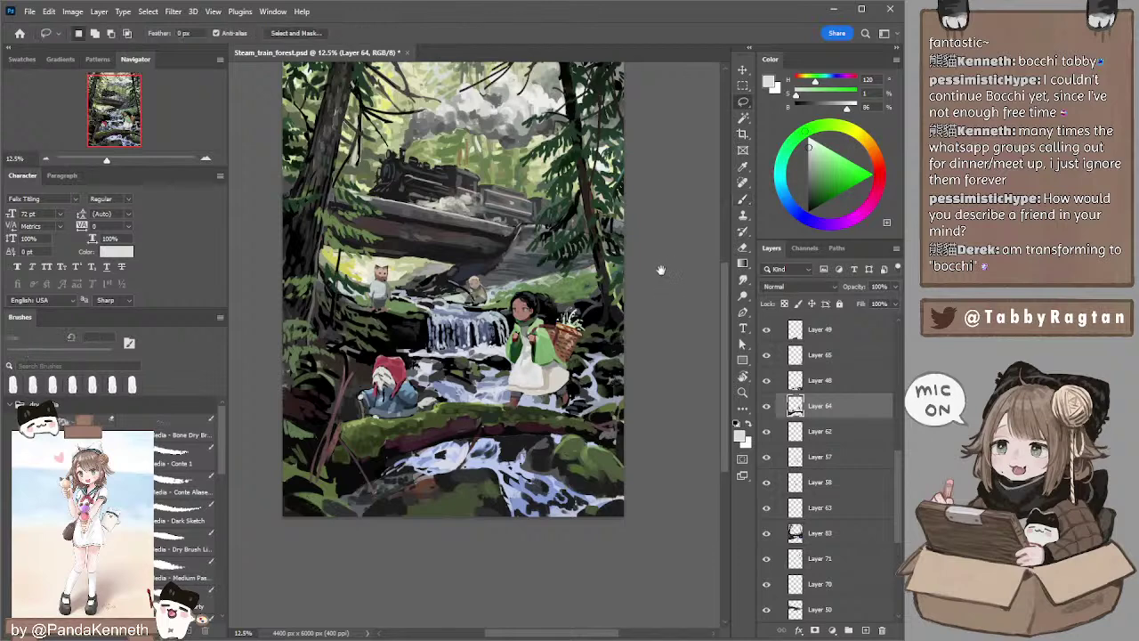
left_click_drag(660, 269, 659, 273)
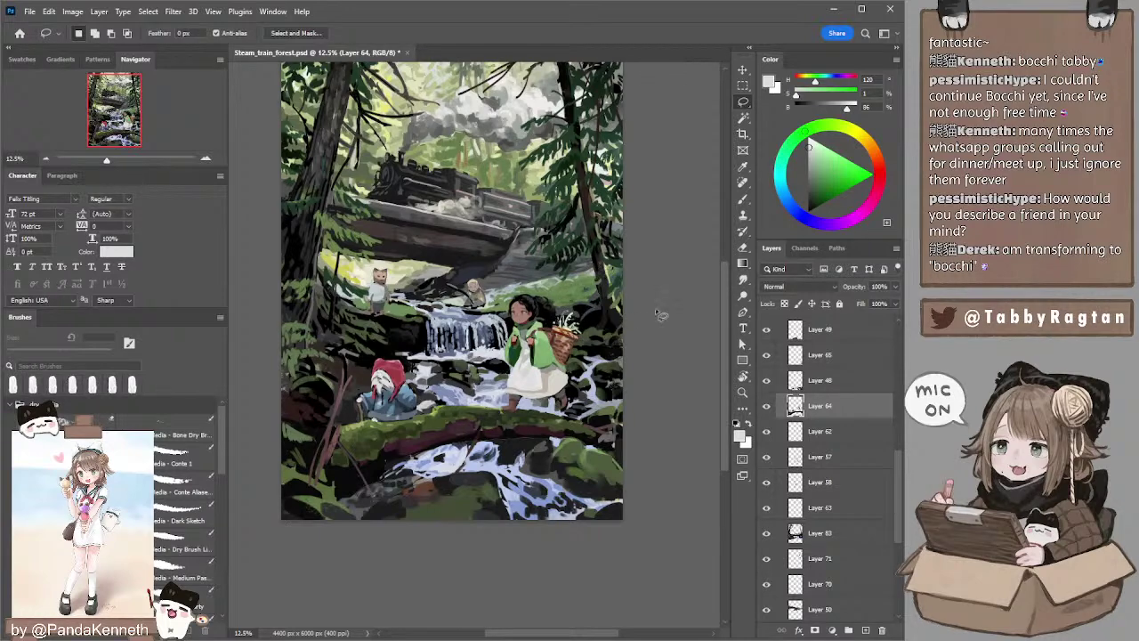
key("e")
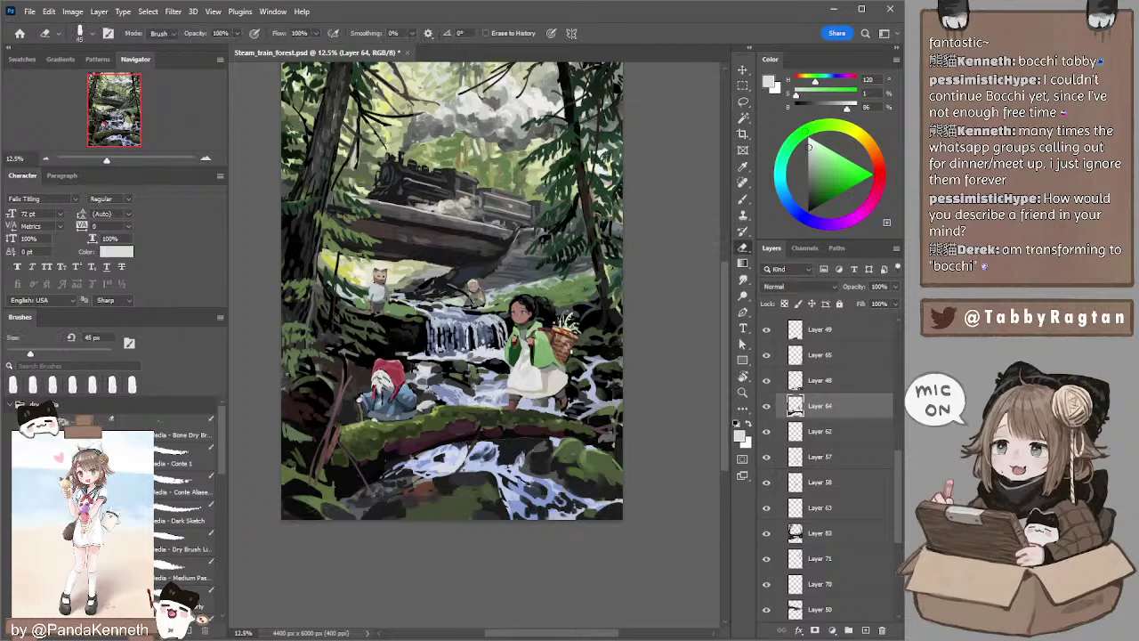
left_click_drag(600, 319, 611, 320)
left_click_drag(666, 262, 669, 303)
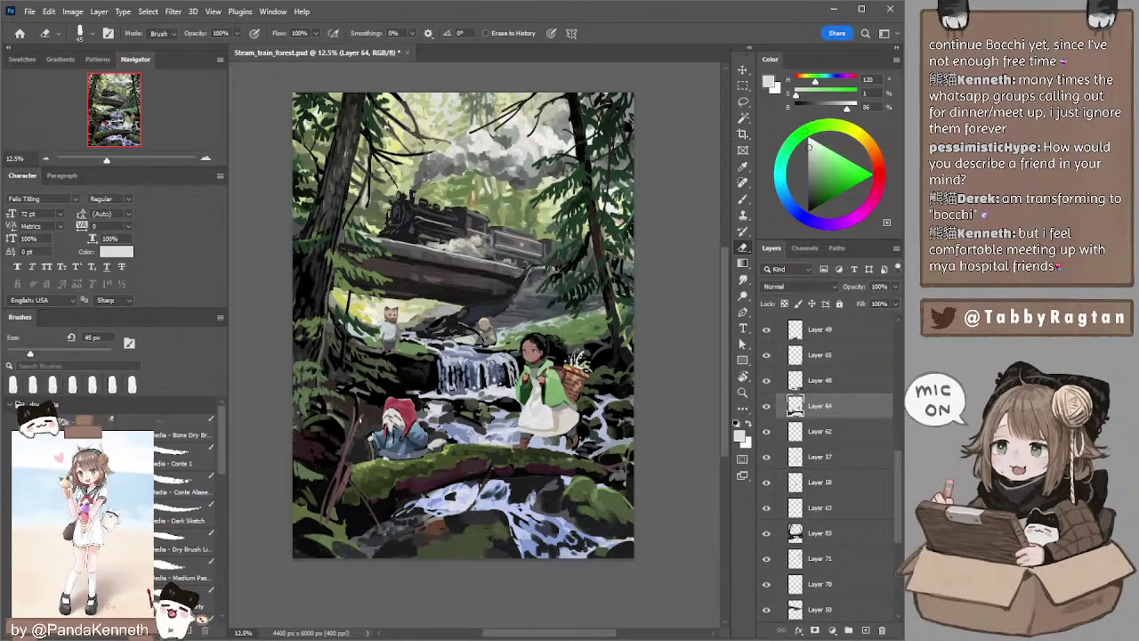
scroll(645, 315, "down", 1)
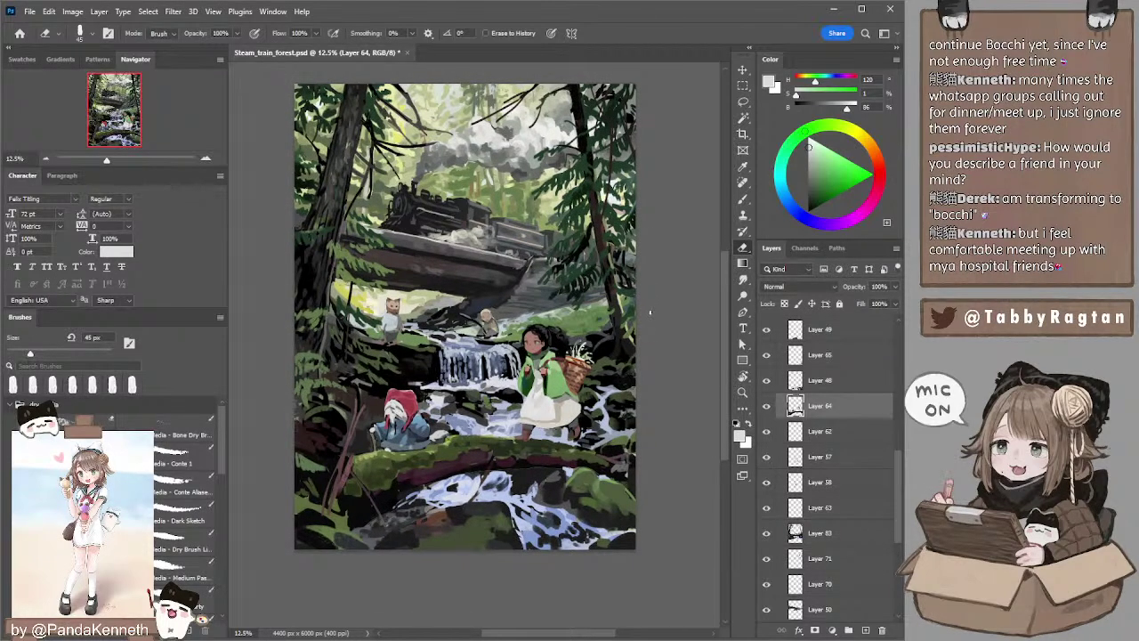
scroll(652, 313, "up", 1)
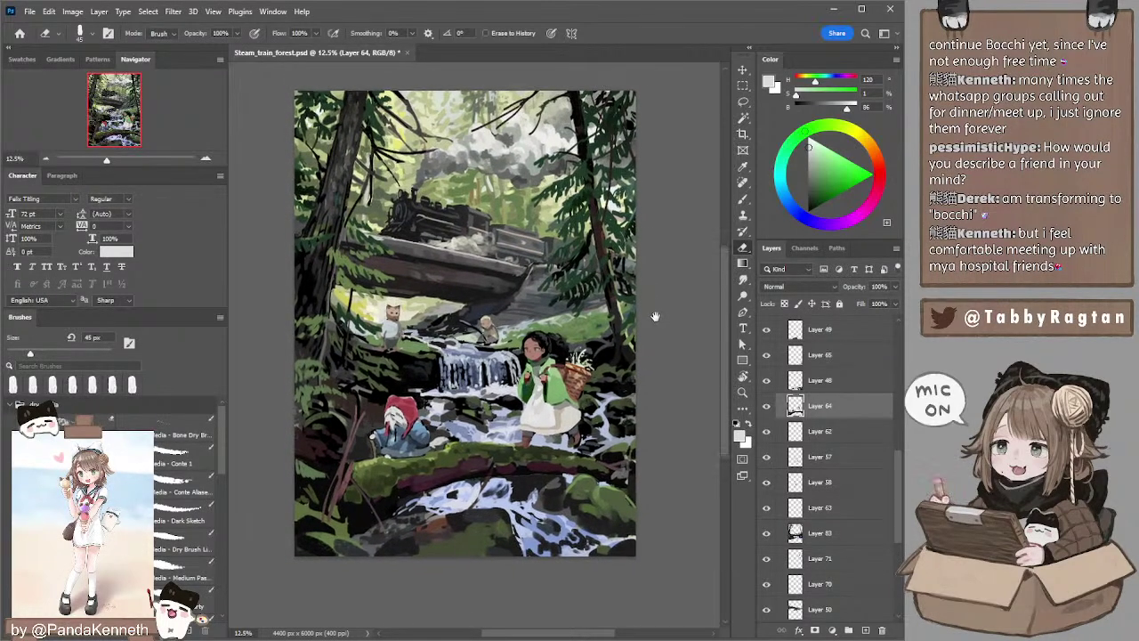
- Select Layer 50 from the area beneath the bridge, sample near-black there (H 0, S 0, B 10) and set the eraser size to 70 px
left_click(497, 311, "ctrl")
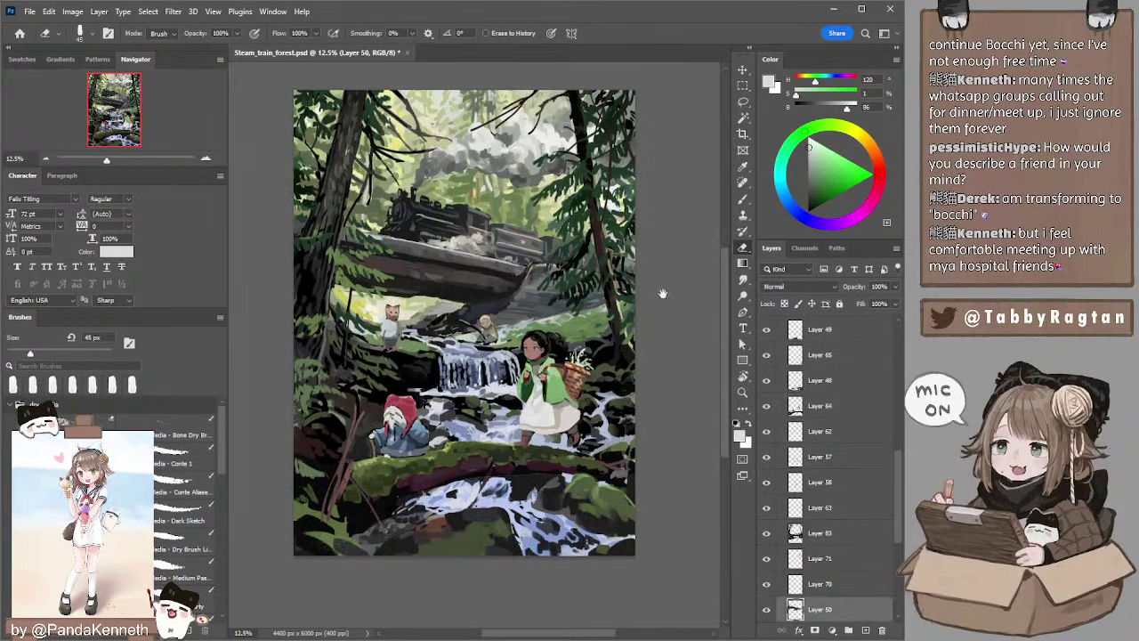
scroll(660, 307, "up", 1)
left_click(473, 309, "alt")
key("bracketright")
key("bracketright")
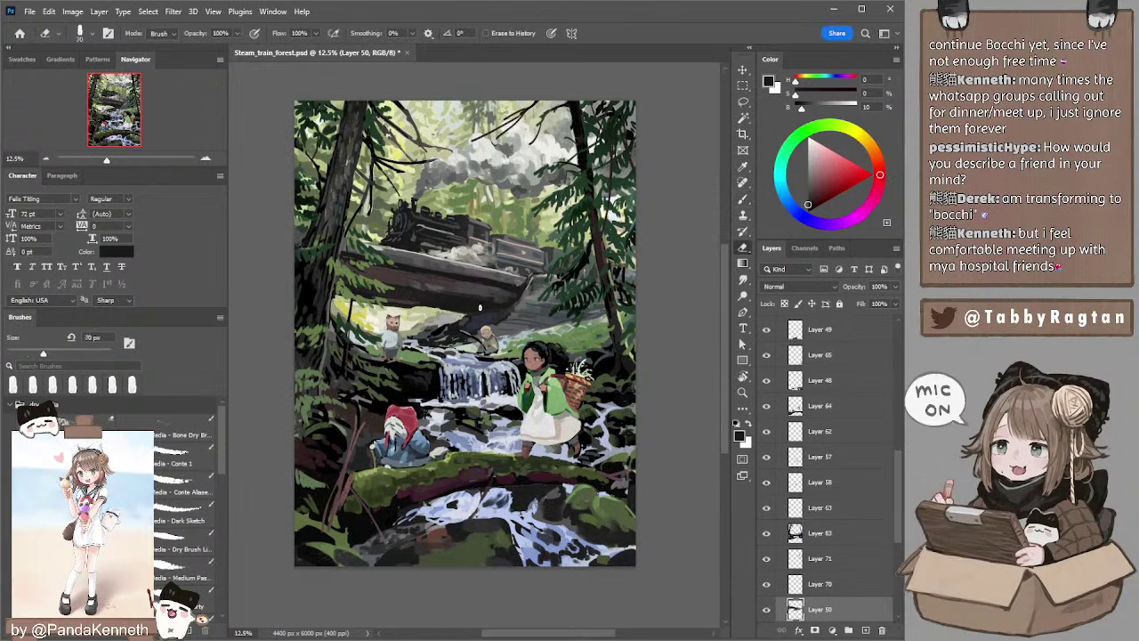
- Sample the bridge's dark brown for the Brush, mute it to H 17, S 7, B 23 and enlarge the brush to 175 px
key("b")
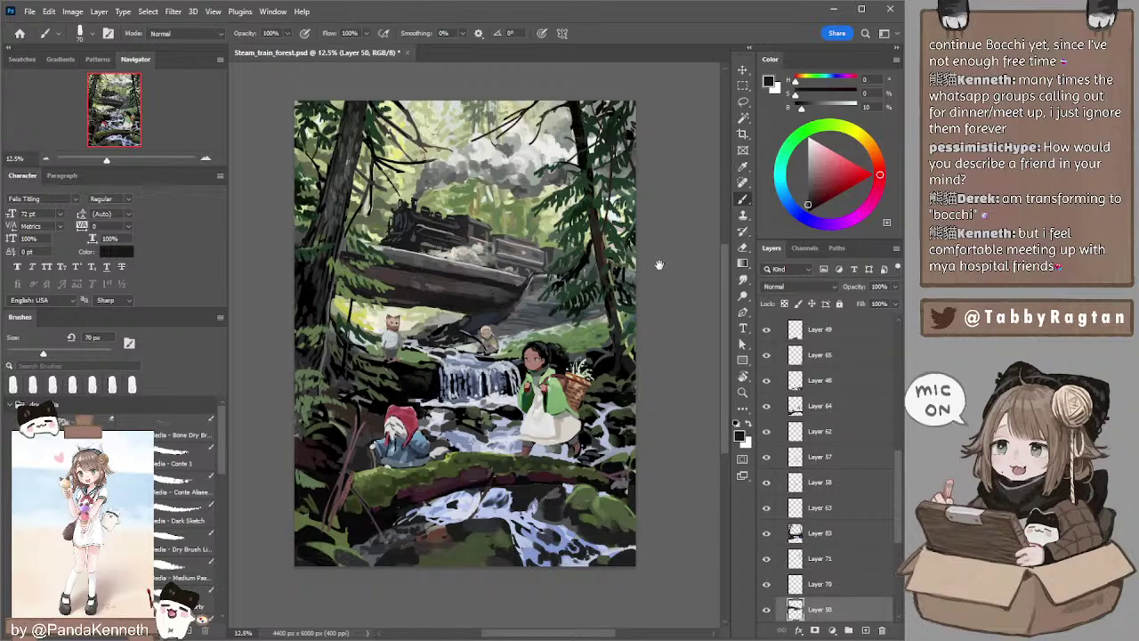
left_click_drag(659, 265, 656, 275)
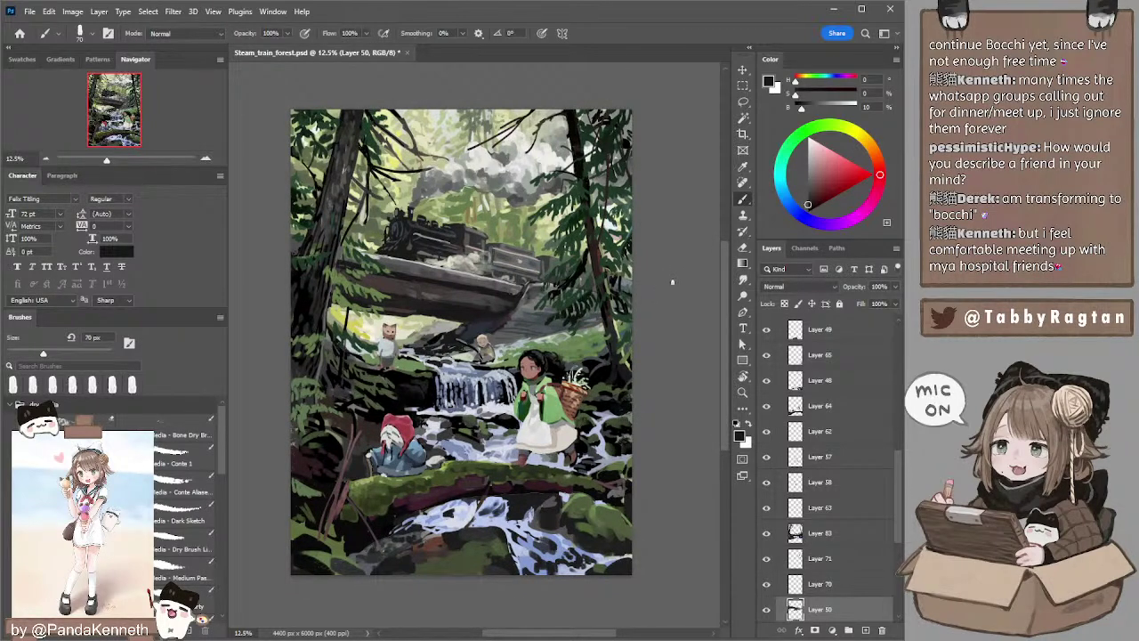
mouse_move(666, 280)
left_mouse_down()
mouse_move(676, 287)
mouse_move(669, 275)
mouse_move(662, 309)
left_mouse_up()
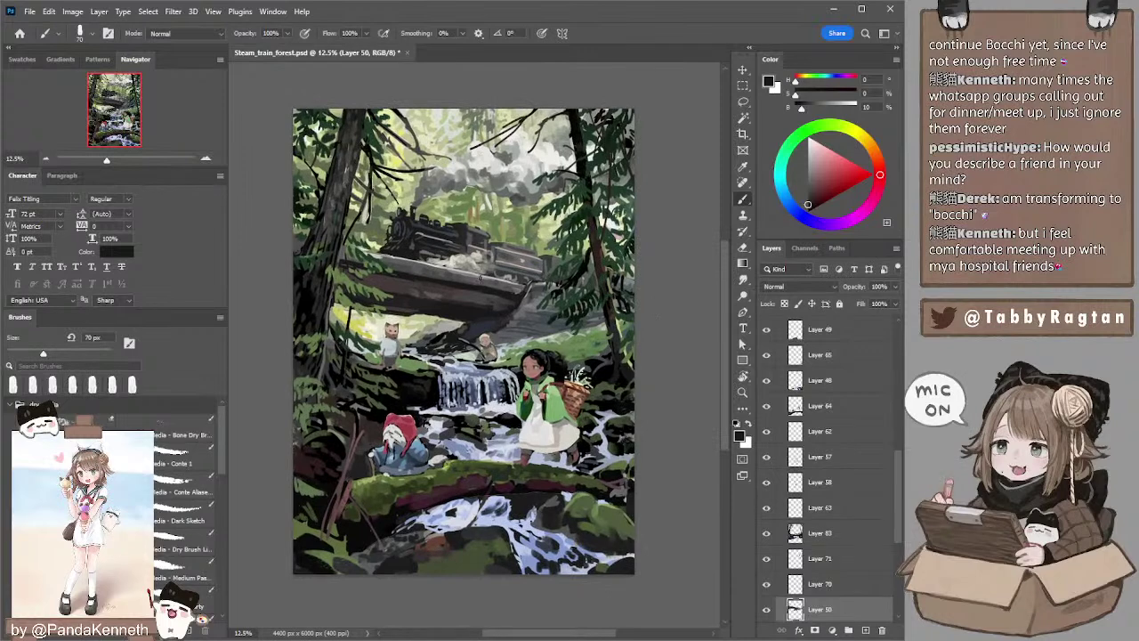
left_click(484, 288, "alt")
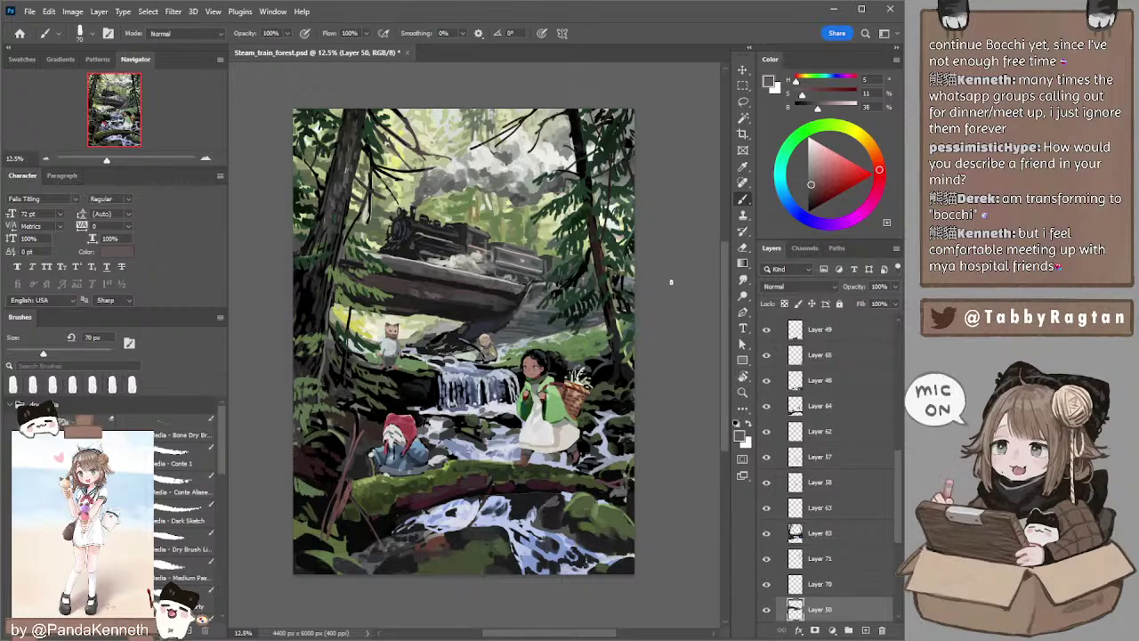
mouse_move(581, 303)
left_mouse_down()
mouse_move(585, 292)
mouse_move(573, 293)
left_mouse_up()
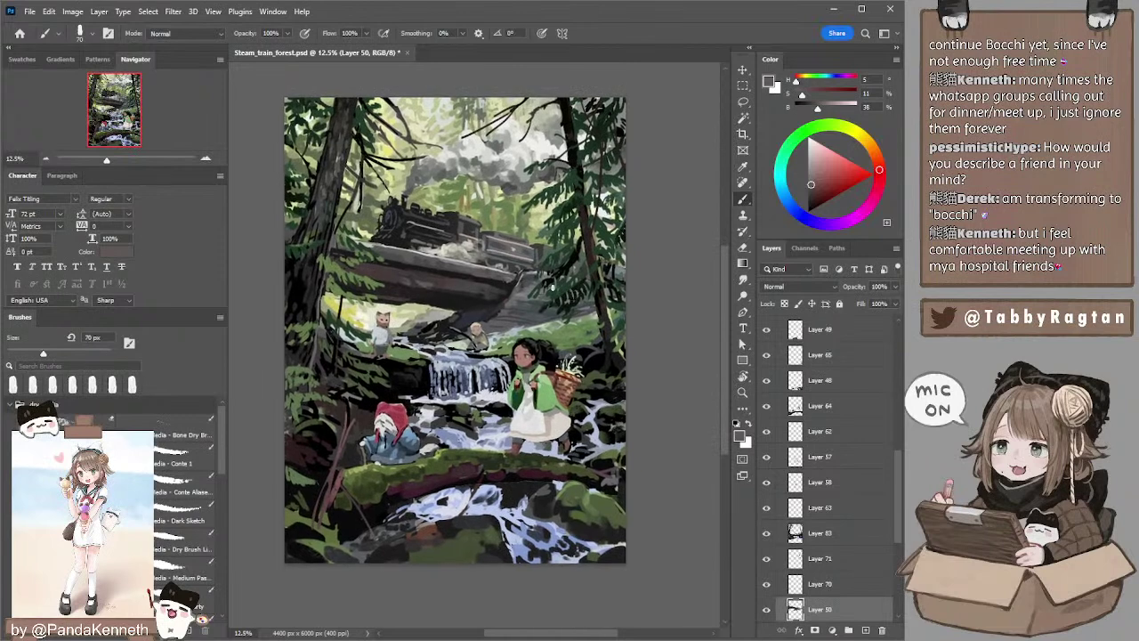
left_click(428, 266, "alt")
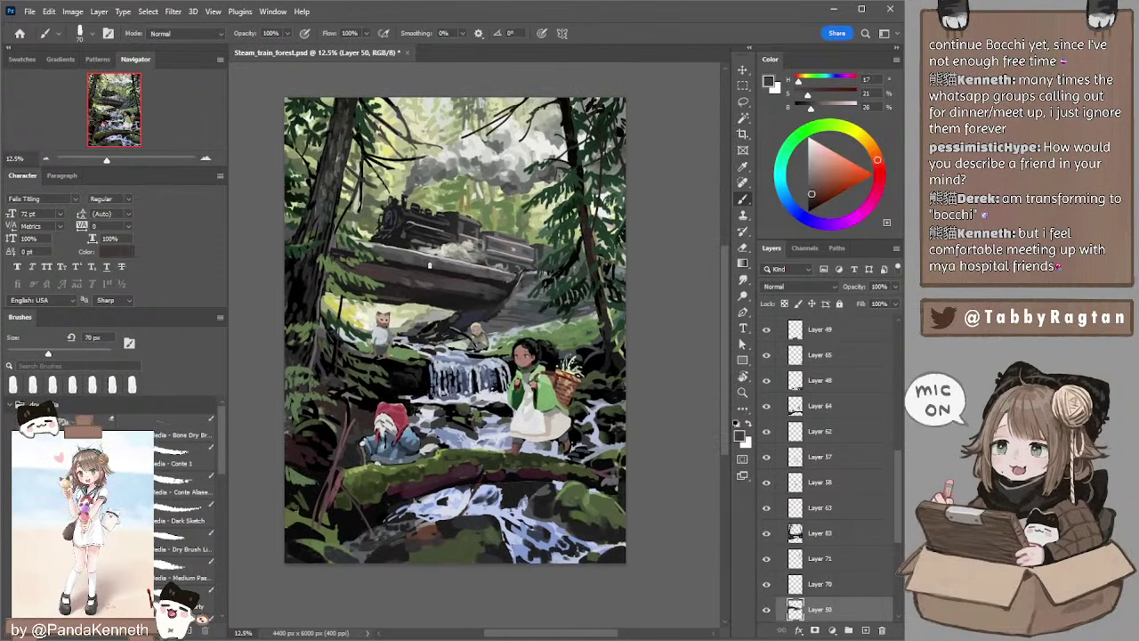
key("bracketright")
key("bracketright")
key("bracketright")
left_click(808, 194)
left_click_drag(808, 194, 810, 194)
key("]")
key("]")
- Lasso the bridge area beneath the locomotive on Layer 83 and copy it to a new layer, toggling visibility to check its content
left_click(391, 258, "ctrl")
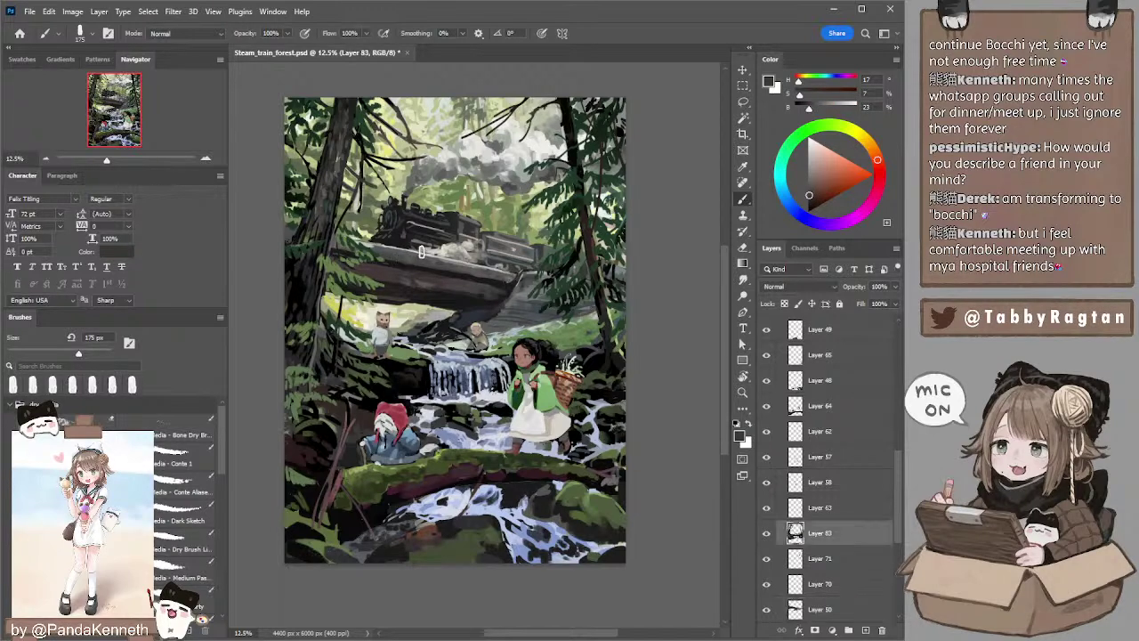
left_click(766, 533)
left_click(766, 533)
key("l")
mouse_move(379, 237)
left_mouse_down()
mouse_move(361, 278)
mouse_move(495, 311)
mouse_move(510, 283)
mouse_move(487, 242)
left_mouse_up()
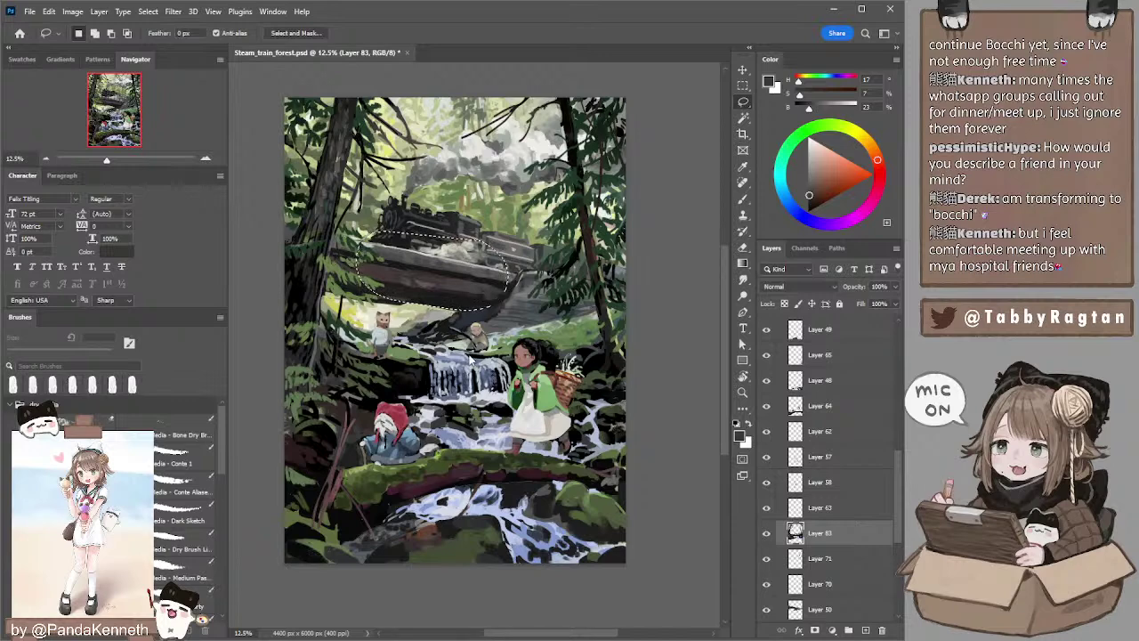
key("ctrl+j")
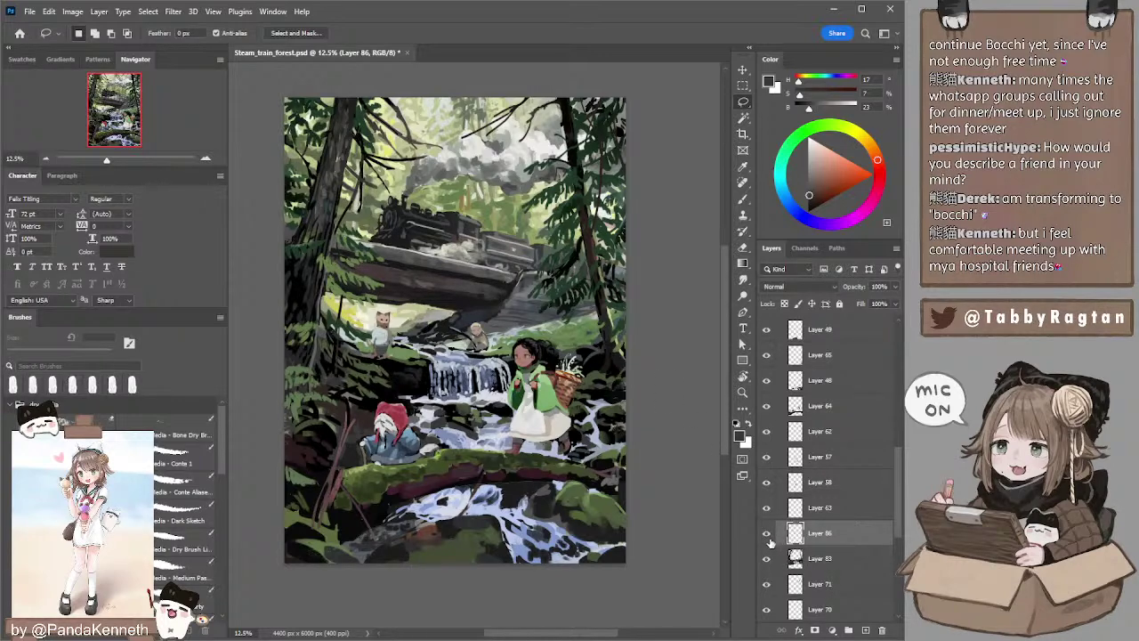
left_click(767, 534)
left_click(767, 534)
- Move the copied bridge layer down the stack so it sits between Layer 70 and Layer 50
left_click_drag(895, 457, 896, 490)
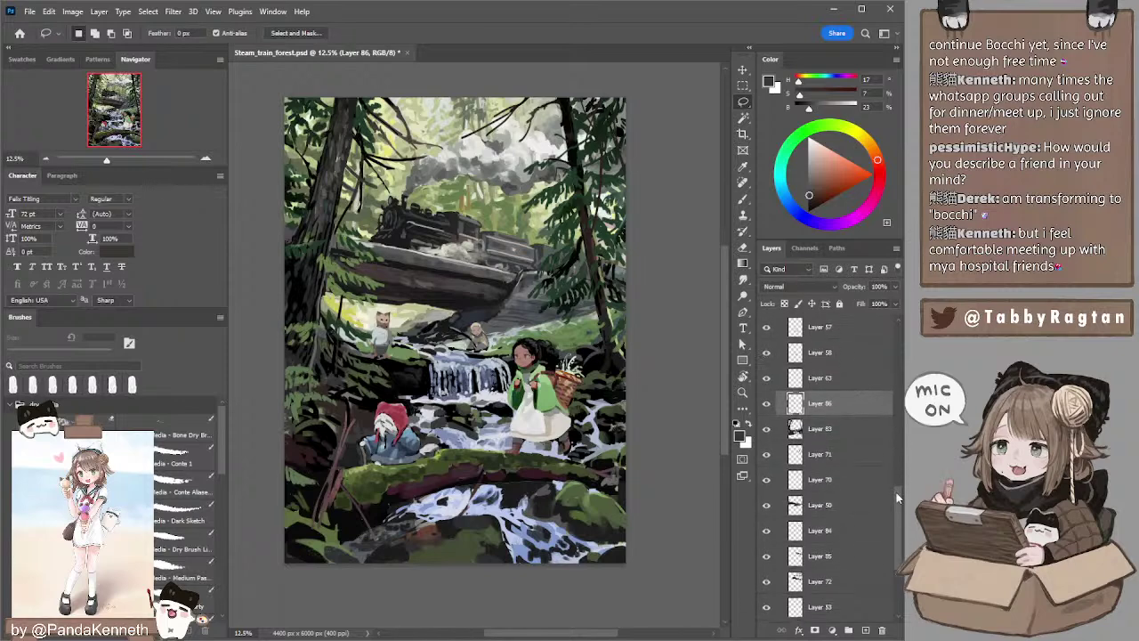
left_click(767, 405)
left_click(767, 405)
left_click(766, 506)
left_click_drag(809, 405, 811, 485)
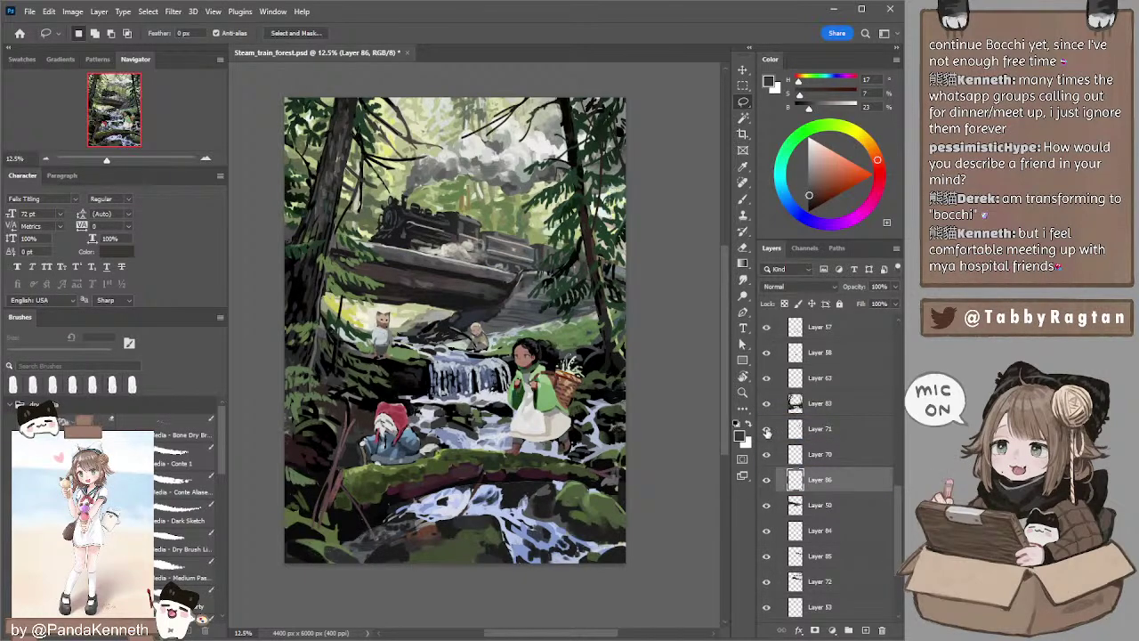
- Merge Layer 70, the copied bridge layer and Layer 50 into one layer
left_click(795, 454)
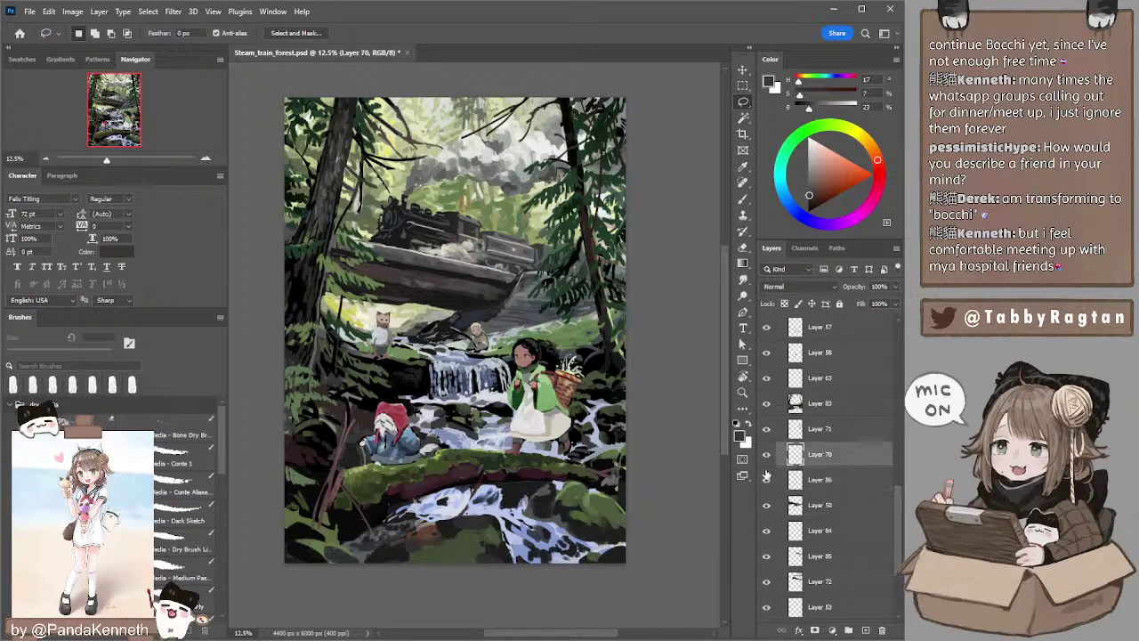
left_click(805, 506, "shift")
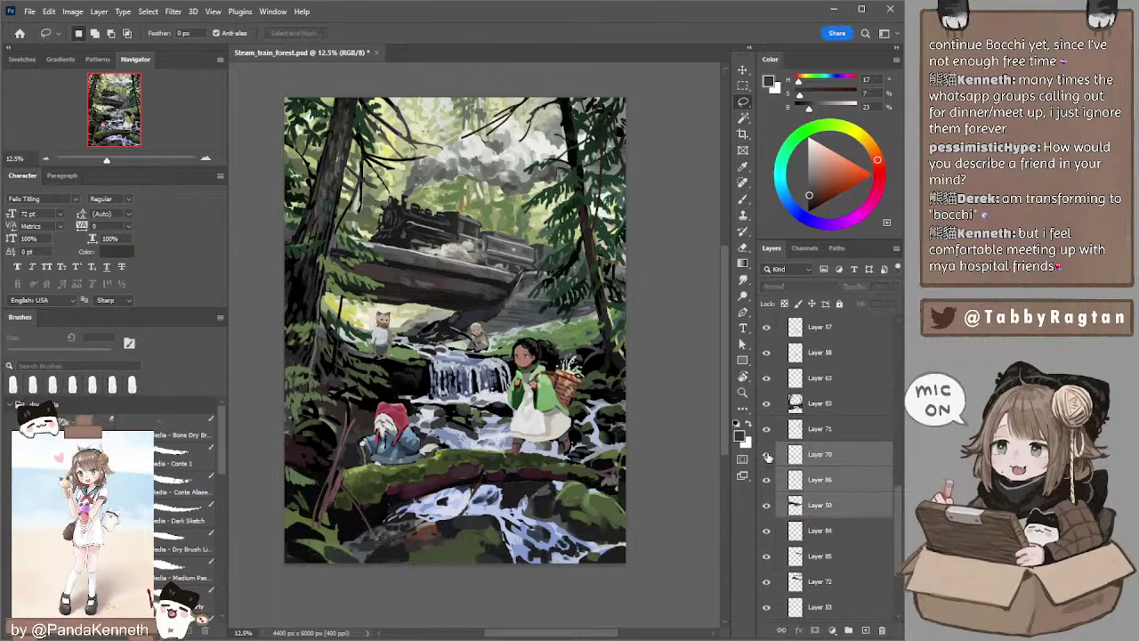
key("ctrl+e")
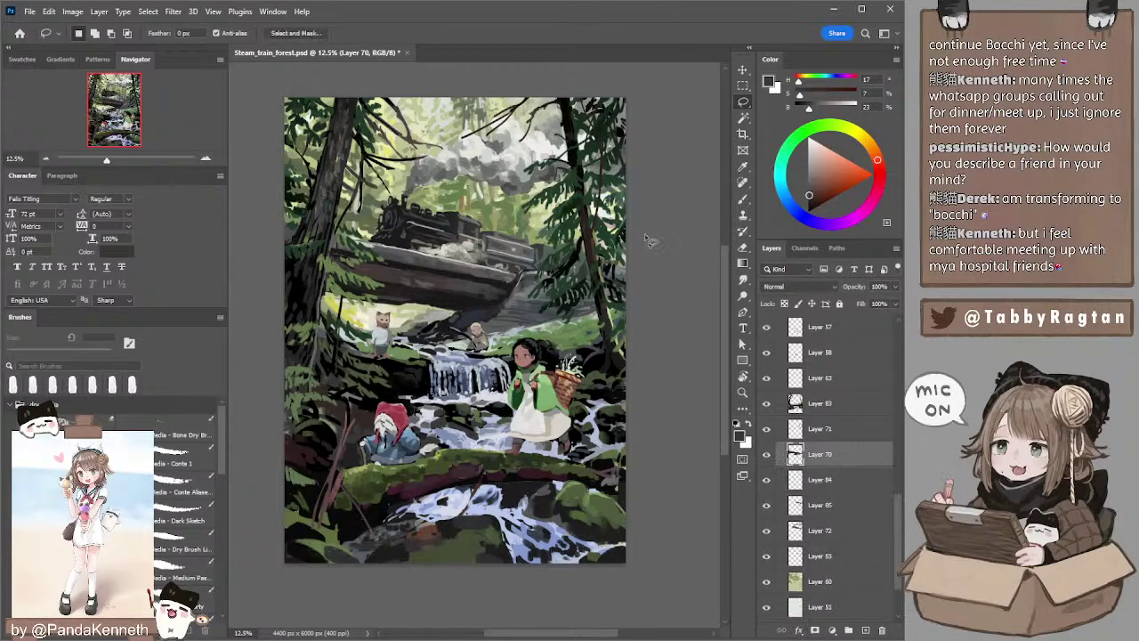
left_click_drag(657, 320, 668, 322)
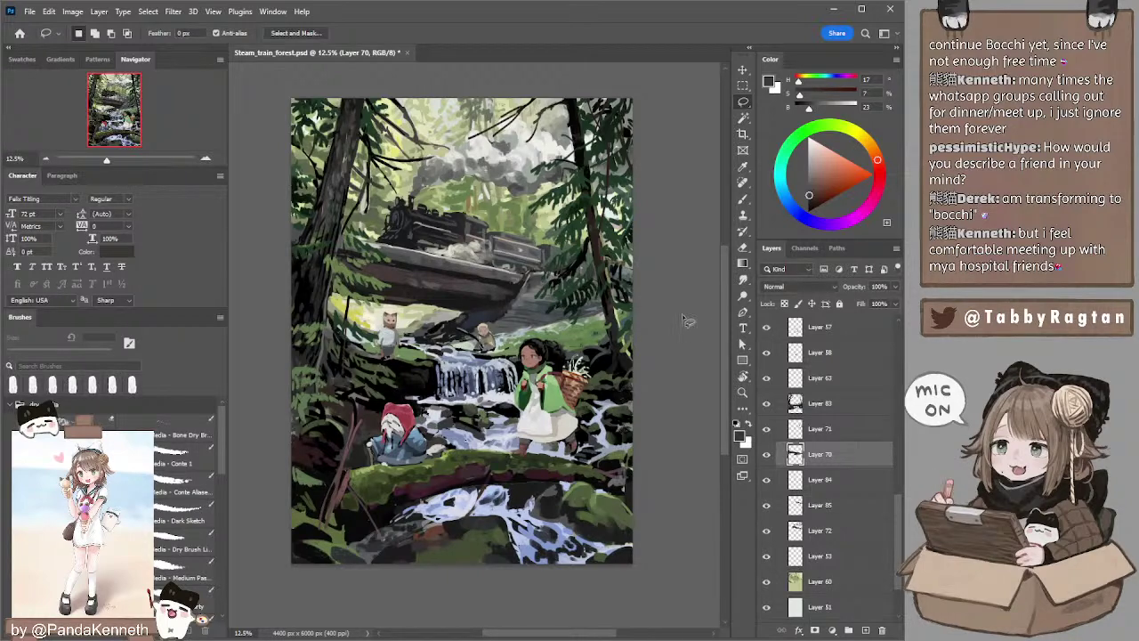
- Activate Layer 69 and set up a 35 px brush with the dark green sampled from the right-hand tree's foliage
left_click(540, 174, "ctrl")
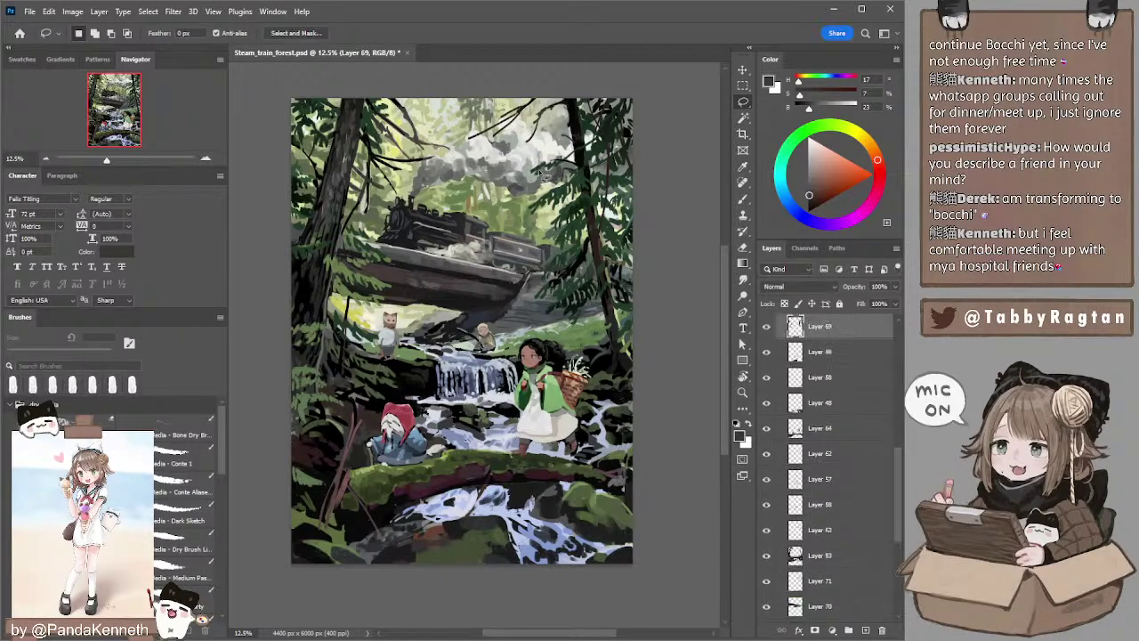
key("b")
left_click(538, 171, "alt")
key("[")
key("bracketleft")
key("bracketleft")
key("bracketleft")
key("bracketleft")
key("bracketleft")
key("bracketleft")
key("bracketleft")
key("bracketleft")
key("bracketleft")
key("bracketleft")
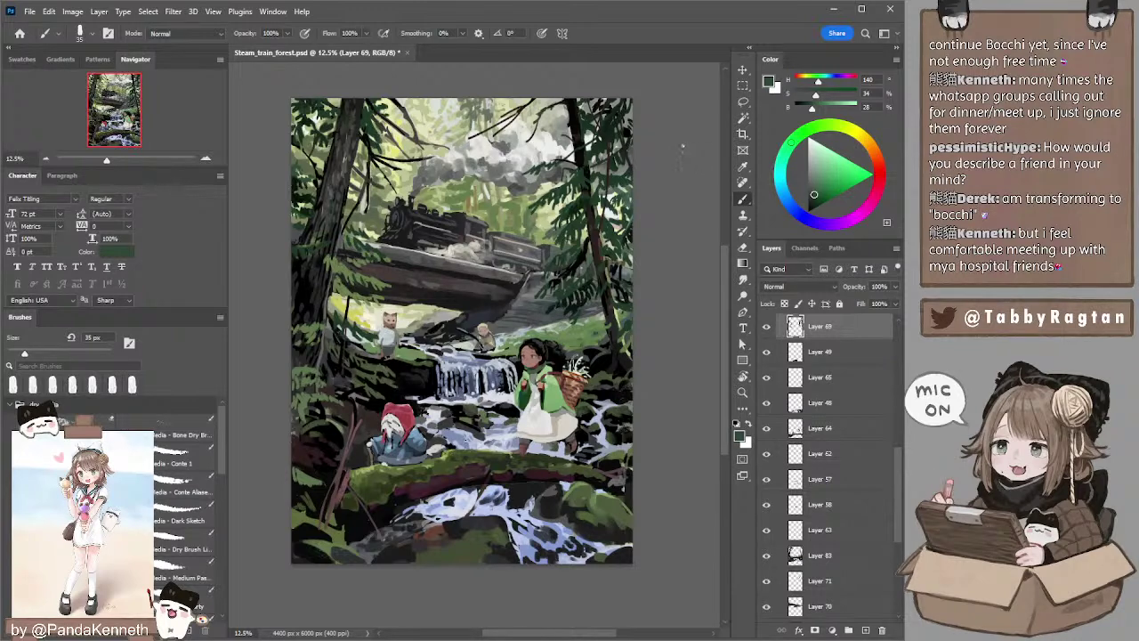
- Touch up the right-hand tree's branches with sampled dark greens and near-black, enlarging the brush to 60 px
left_click(559, 260, "alt")
key("]")
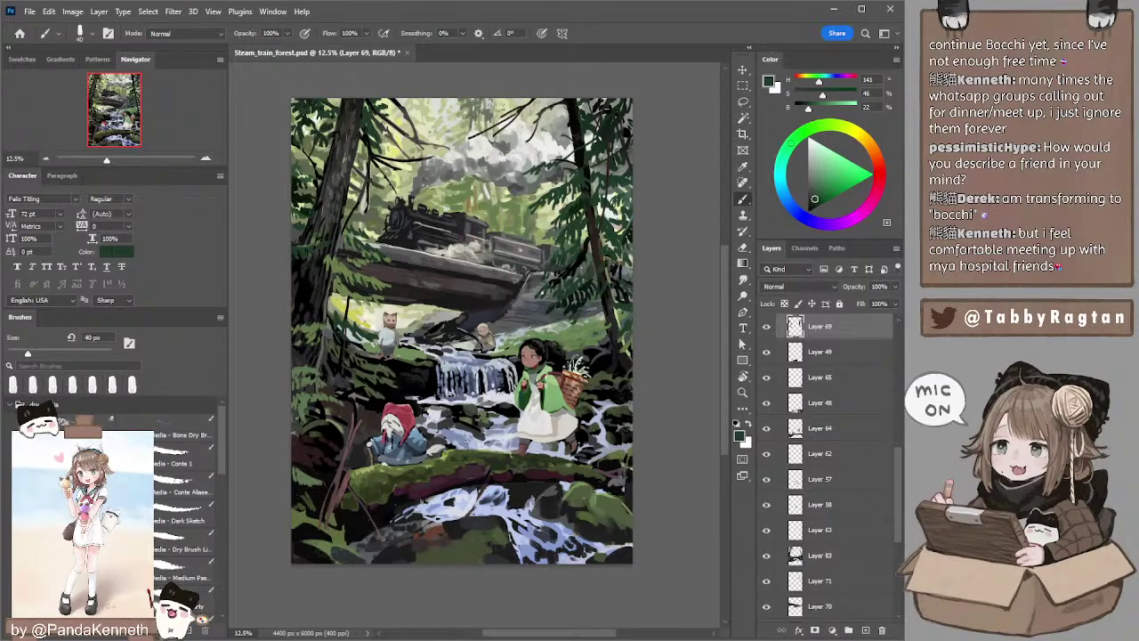
key("bracketright")
left_click(588, 242, "alt")
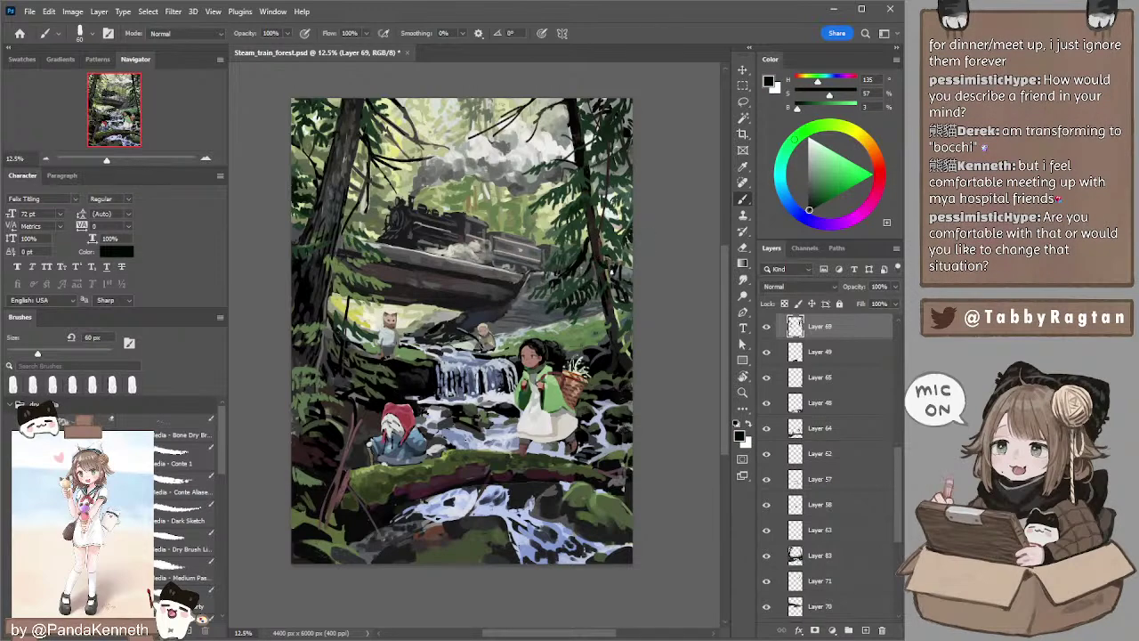
left_click(609, 251, "alt")
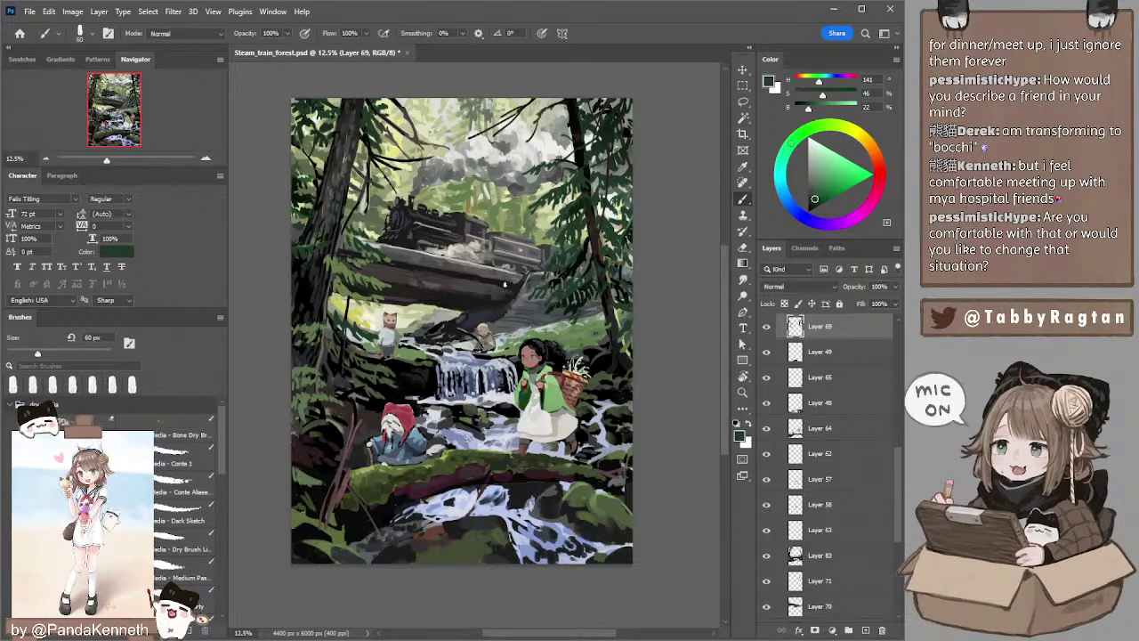
- Select Layers 72 and 85 containing the train and try to transform them from the upper-right corner
left_click(465, 291, "ctrl")
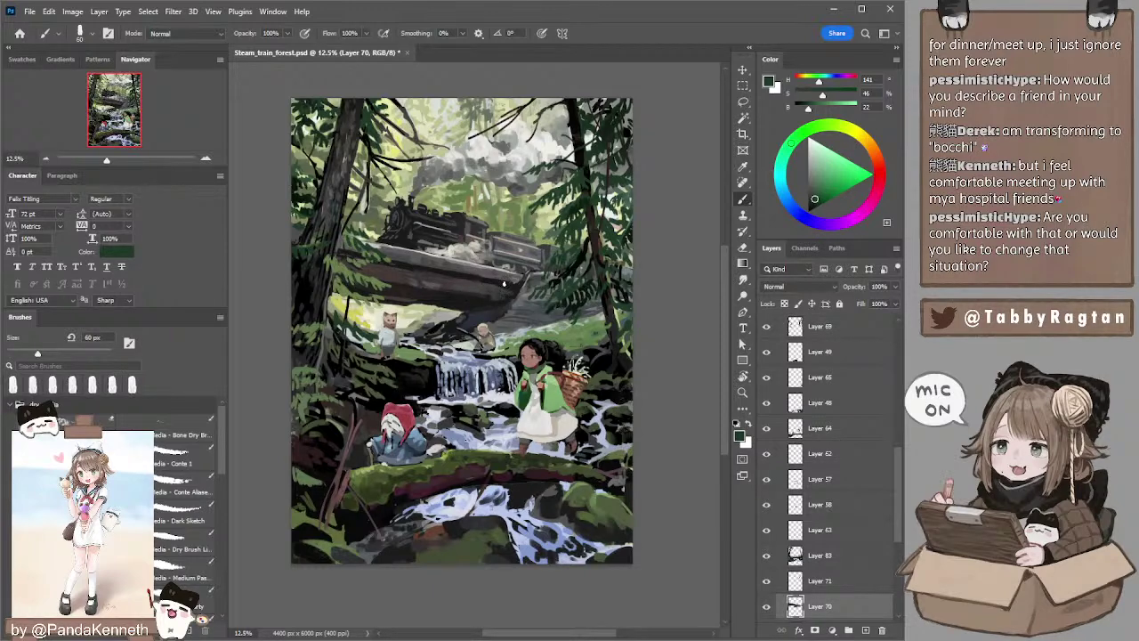
left_click(418, 220, "ctrl")
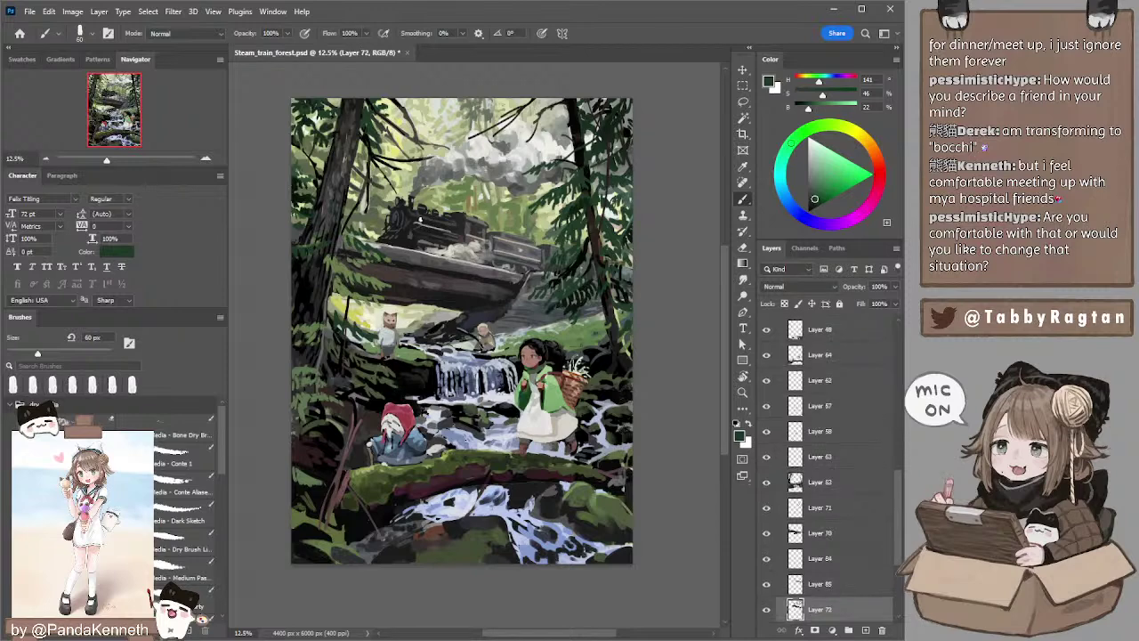
scroll(897, 485, "down", 3)
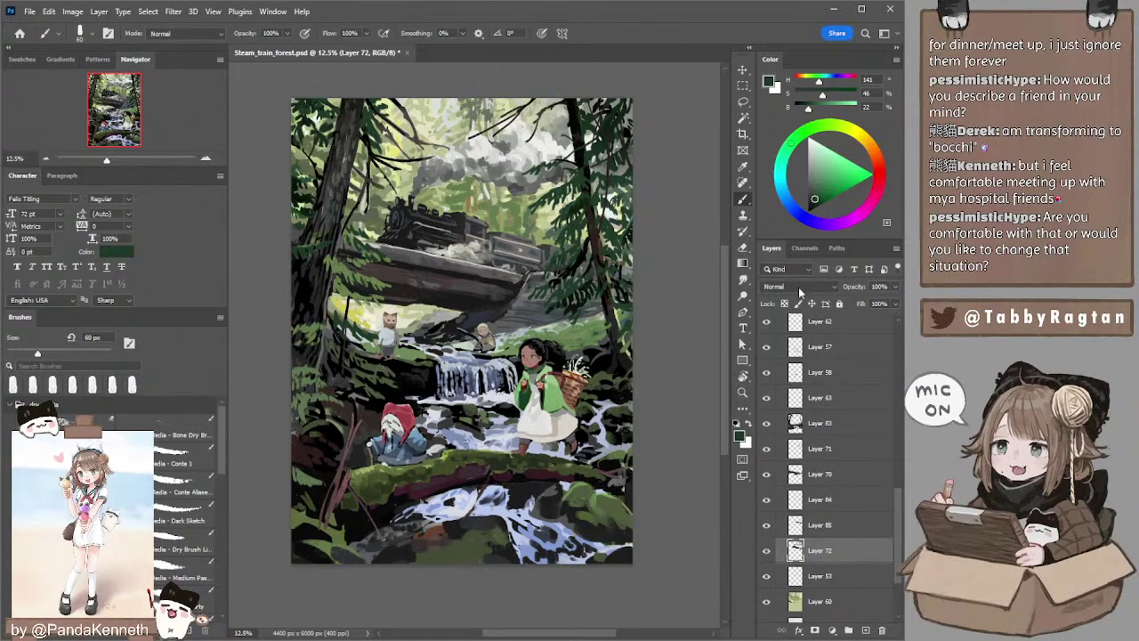
left_click(743, 70)
left_click_drag(636, 94, 657, 87)
key("Return")
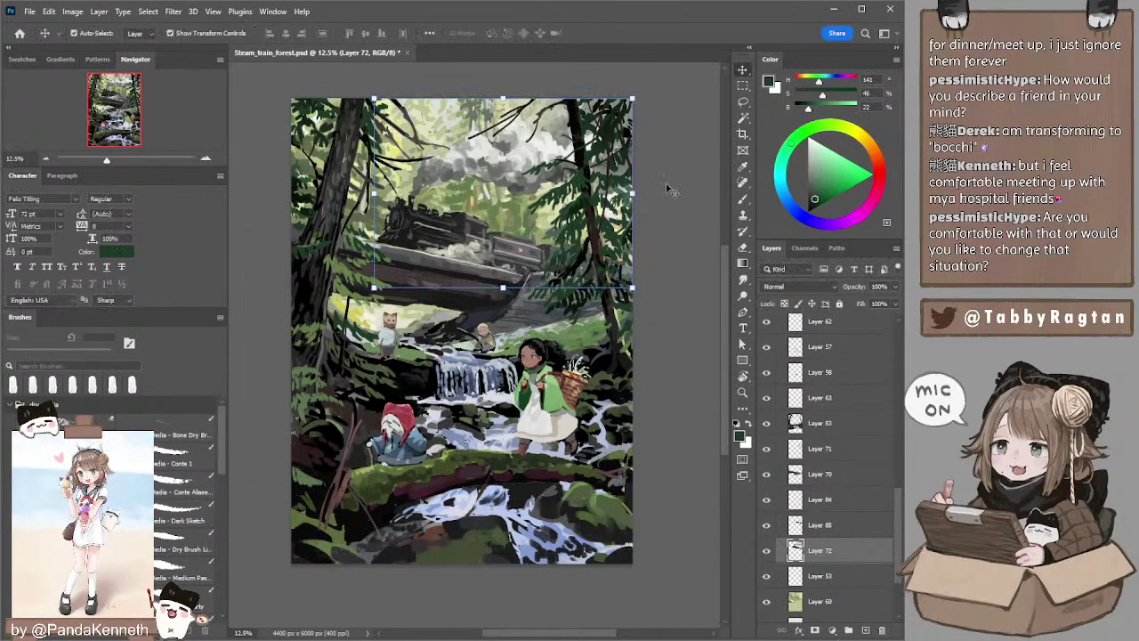
left_click(805, 524, "shift")
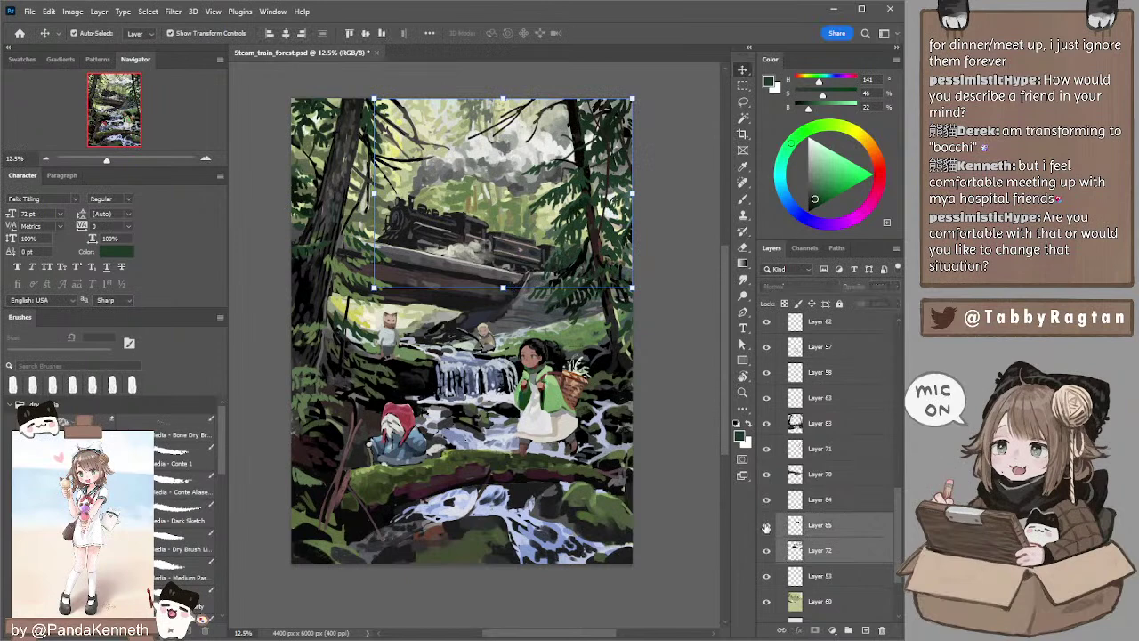
left_click_drag(635, 93, 658, 83)
key("Escape")
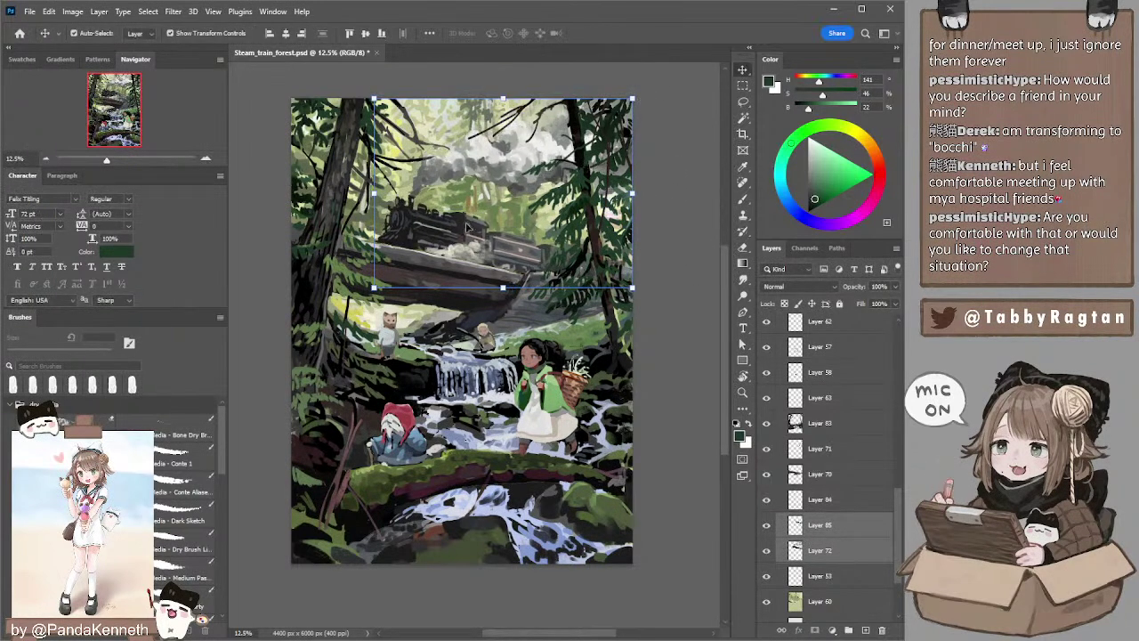
- Add Layer 84 to the selection and shift the train layers slightly to the right
left_click(463, 254, "shift")
left_click_drag(450, 236, 462, 228)
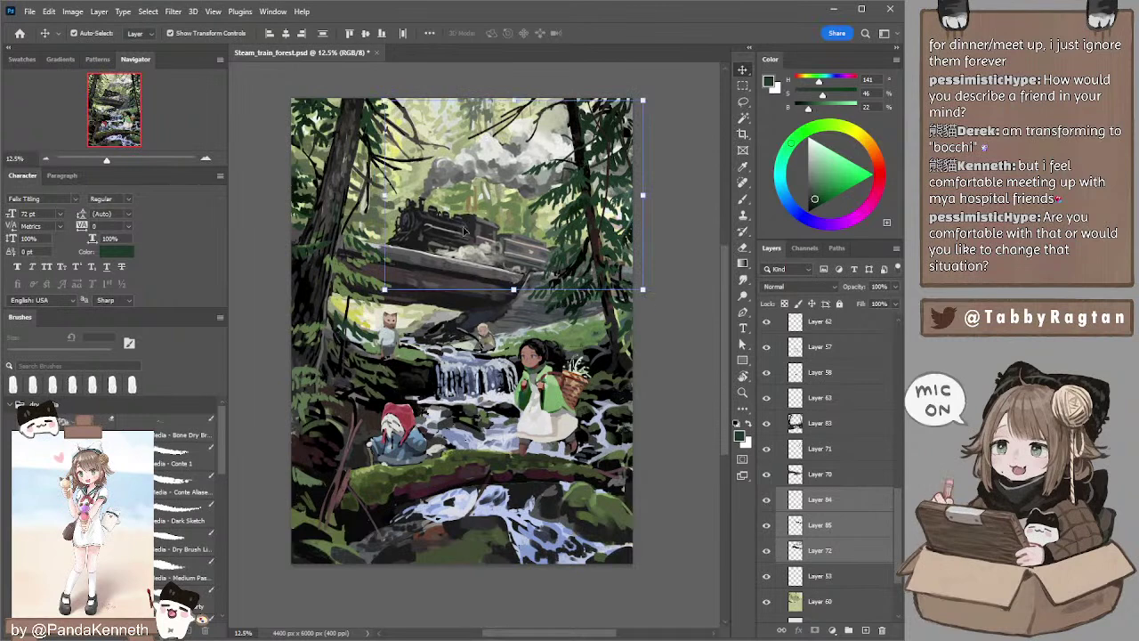
left_click(690, 147)
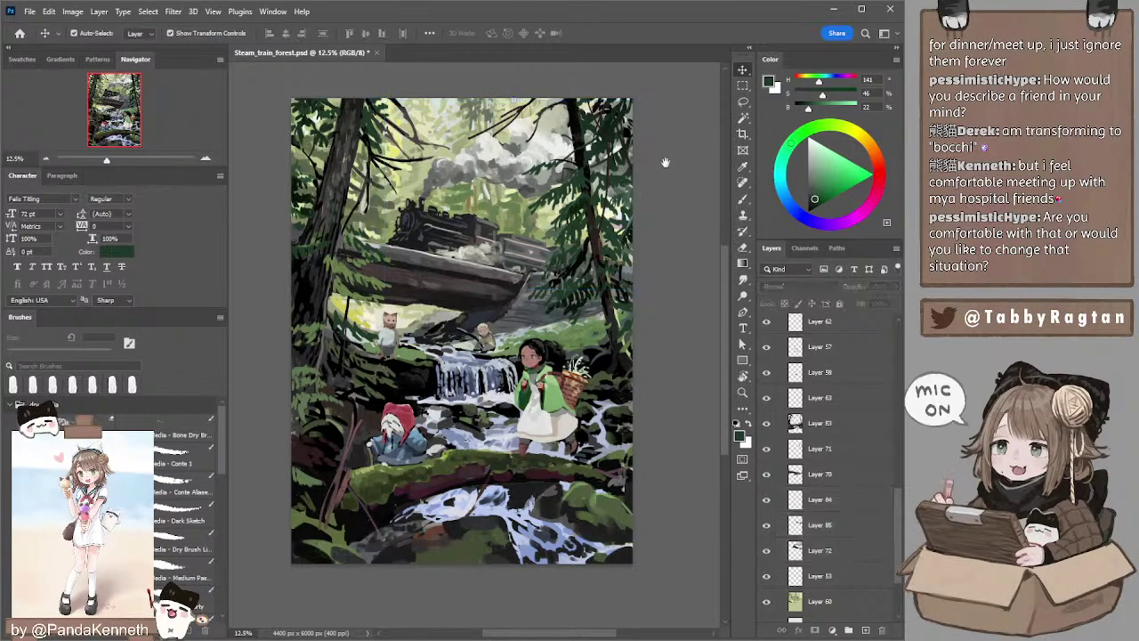
- Check the placement of the train and its smoke against the bridge and surrounding trees
left_click(525, 251)
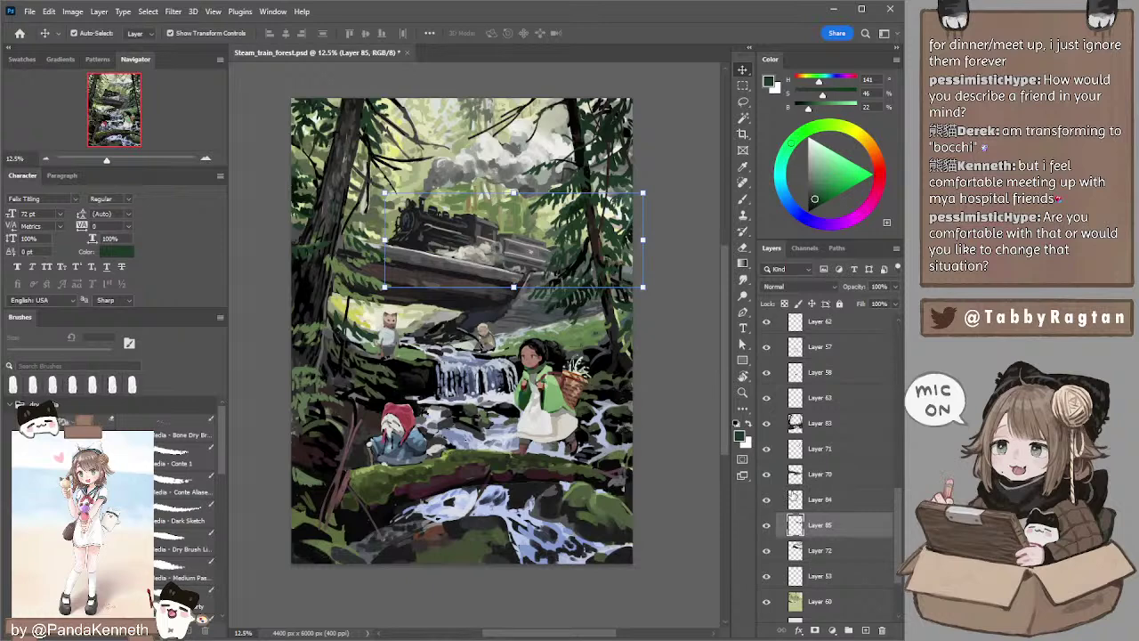
left_click(697, 354)
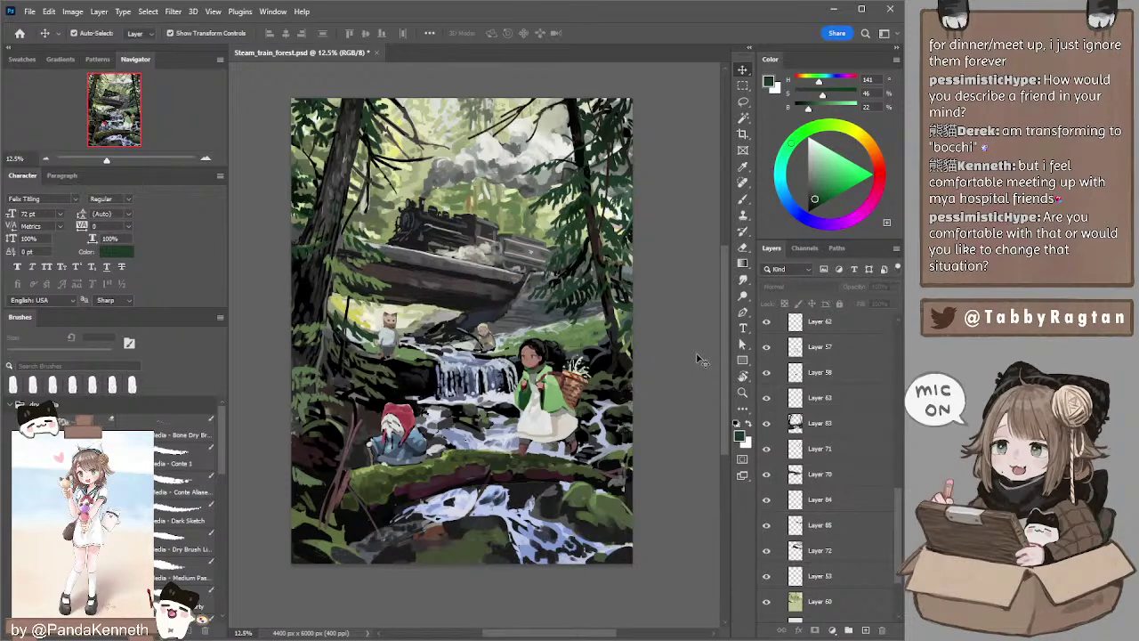
left_click(424, 224)
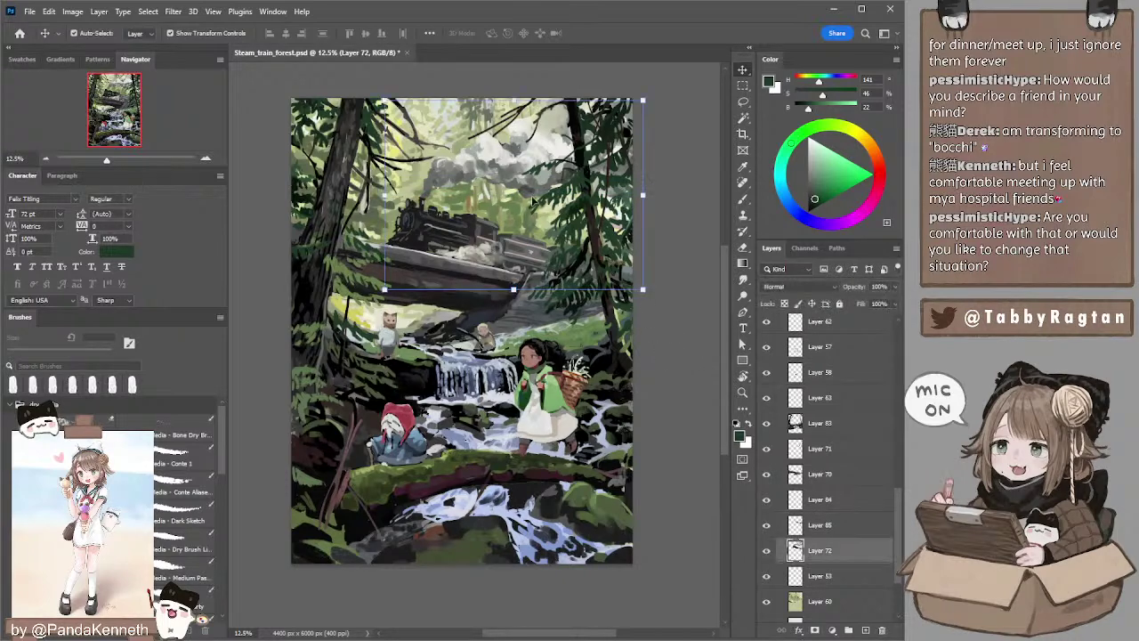
left_click(674, 153)
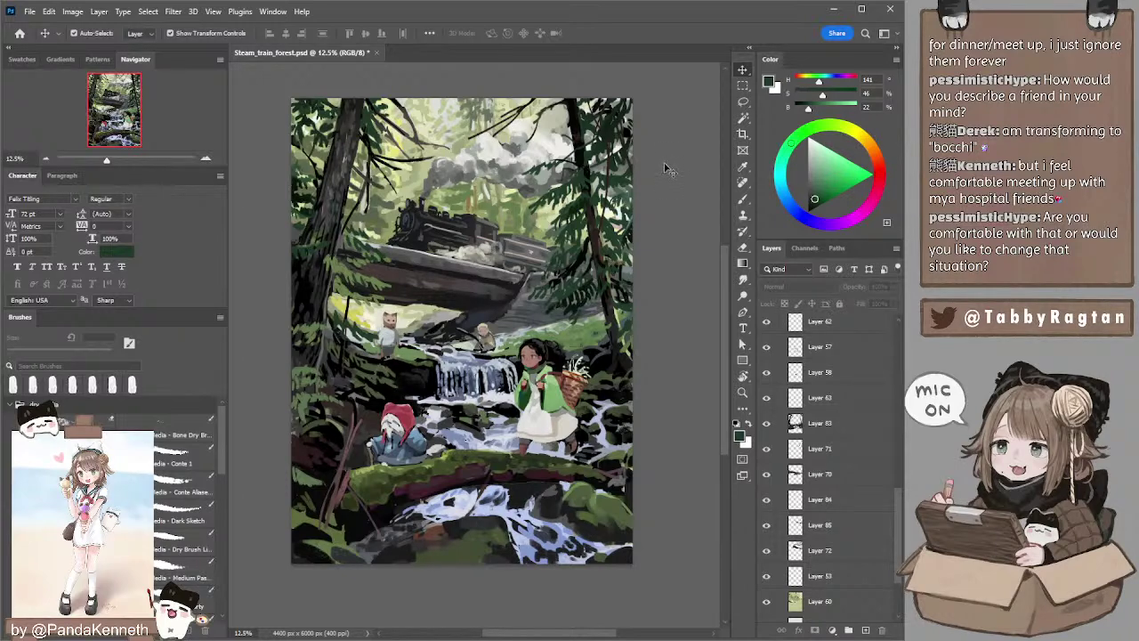
scroll(672, 187, "down", 1)
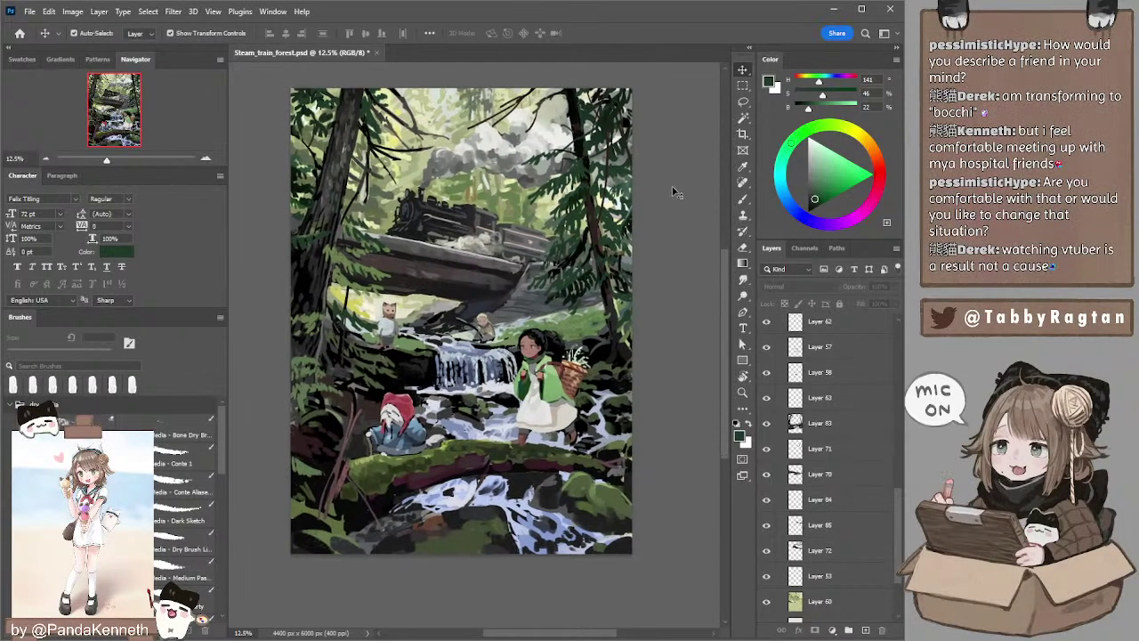
scroll(672, 174, "up", 1)
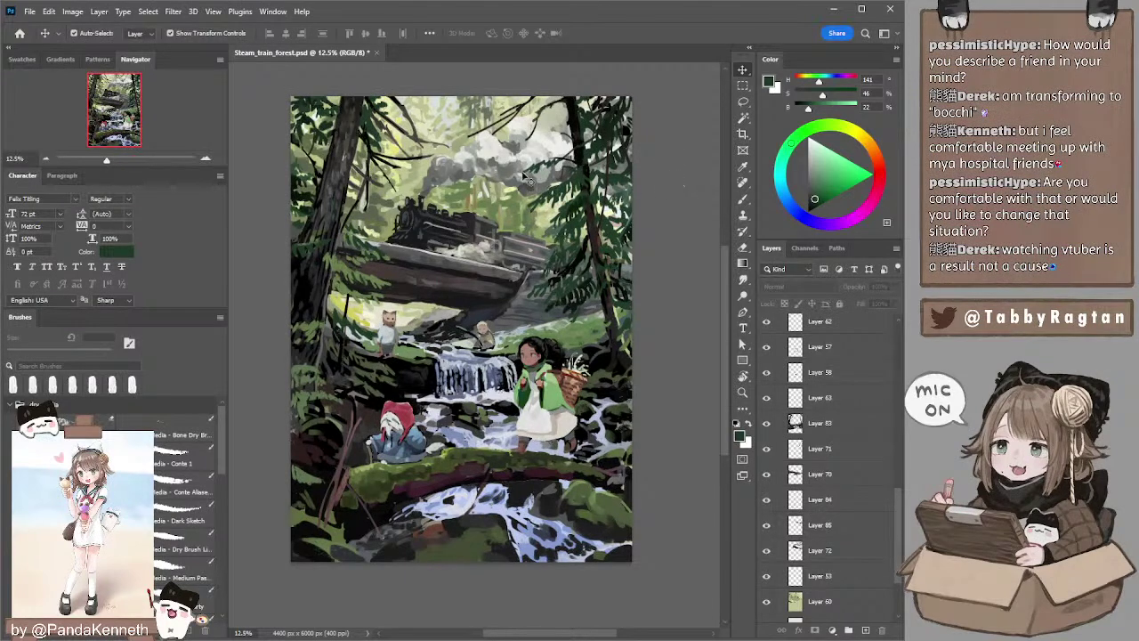
- Smudge the train's smoke on Layer 72 with a 90 px brush at 24% strength
left_click(522, 163)
key("r")
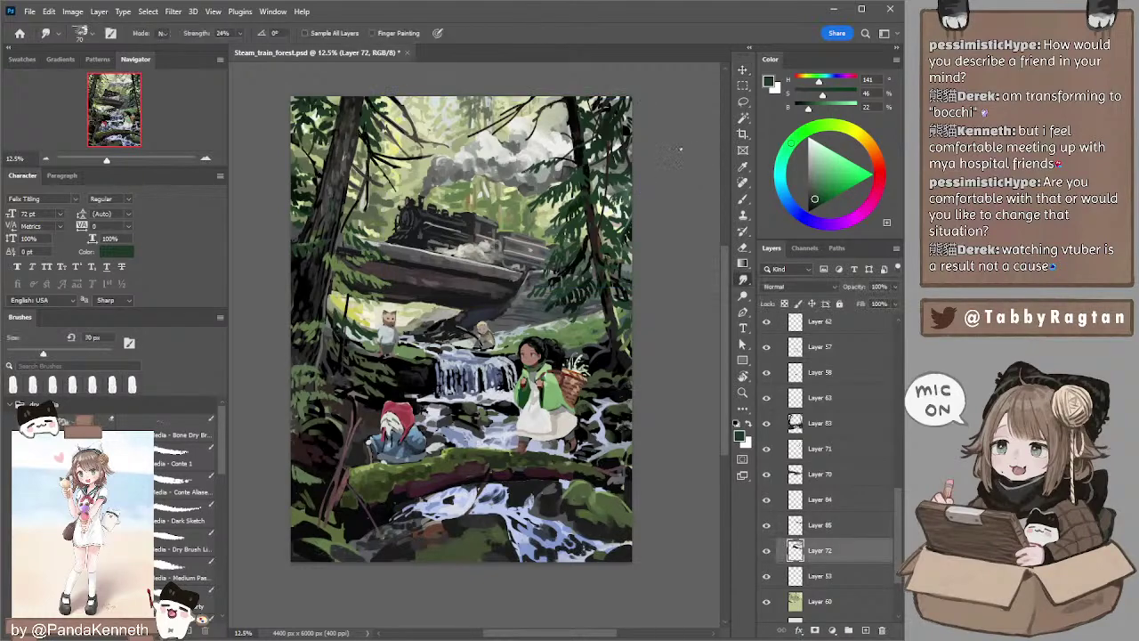
key("bracketright")
key("bracketright")
left_click_drag(684, 156, 683, 151)
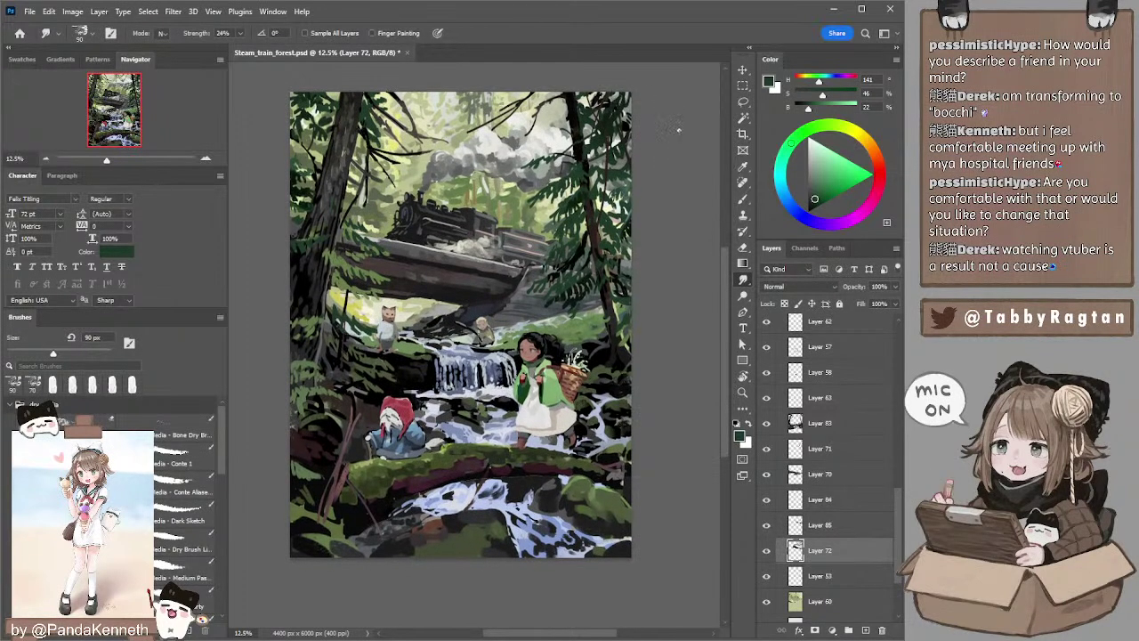
left_click_drag(678, 131, 674, 120)
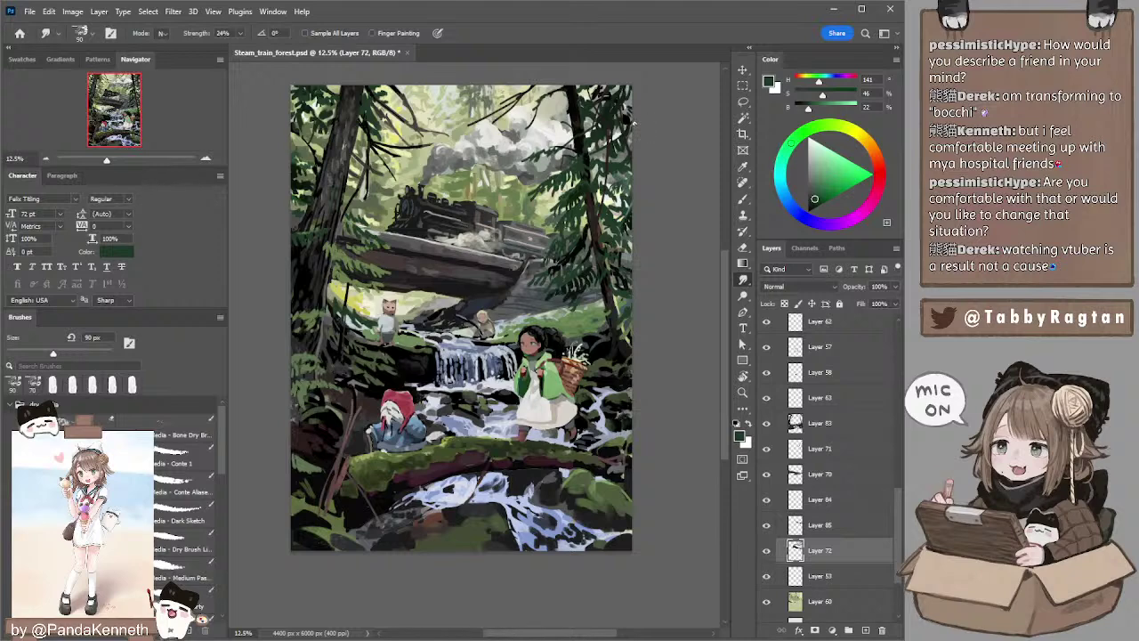
- Sample the blue-grey behind the right-hand tree on Layer 85 and clean up the foliage on Layer 69 with a 70 px eraser
left_click(325, 400, "ctrl")
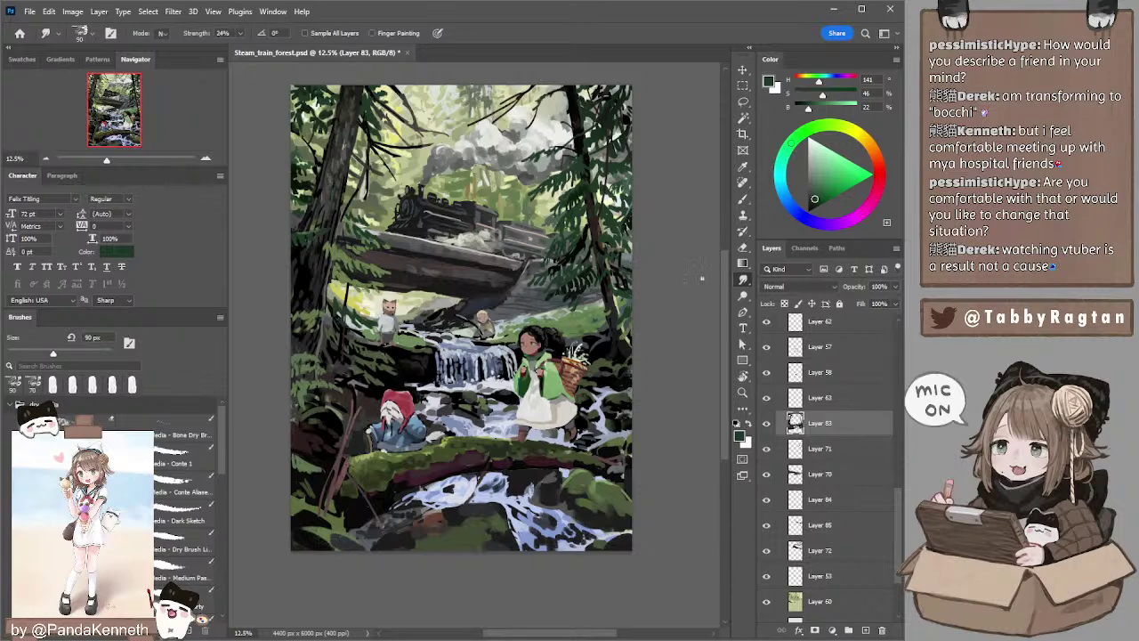
key("l")
left_click_drag(690, 277, 688, 283)
left_click(626, 274, "ctrl")
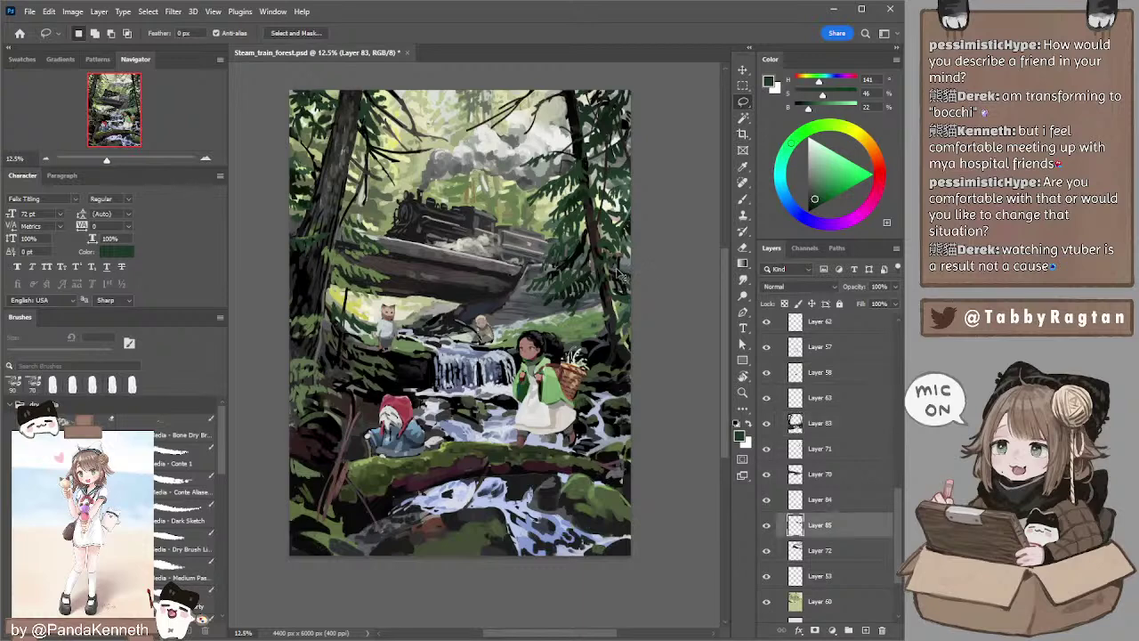
key("b")
left_click(622, 262, "alt")
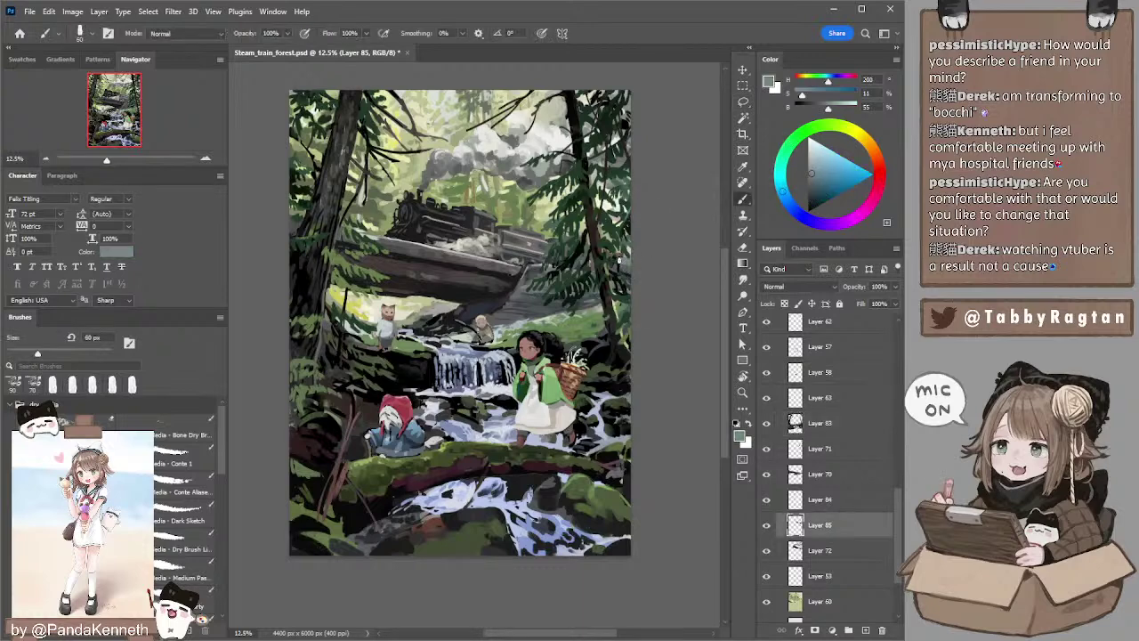
left_click(623, 270, "ctrl")
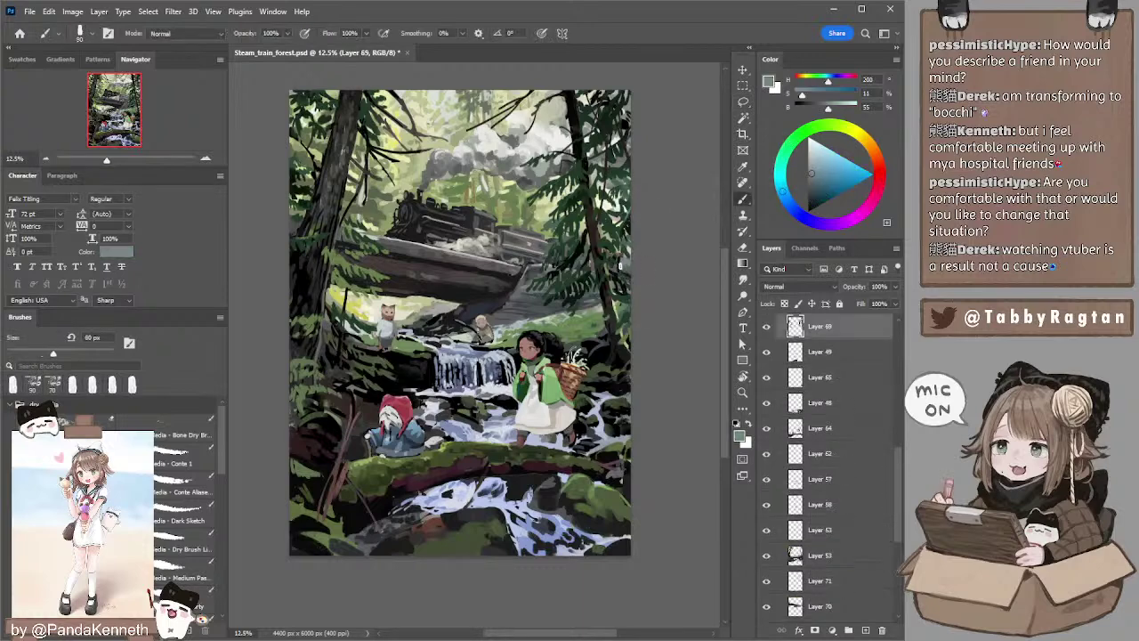
key("e")
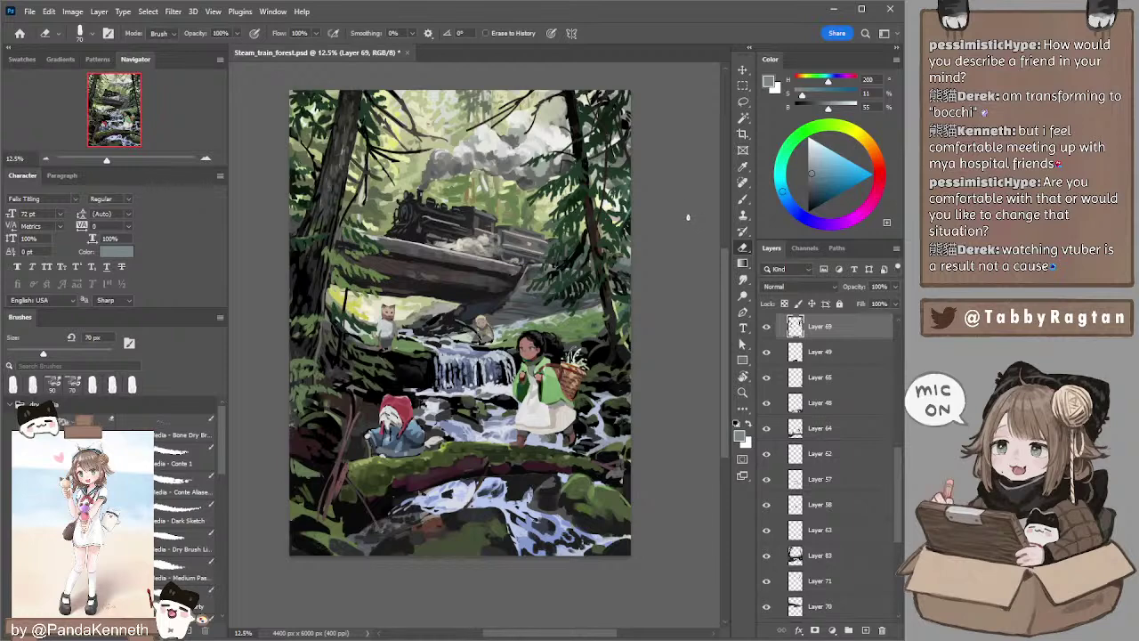
- Touch up the bridge and the area beneath it on Layers 70 and 83 with a sampled dark grey, reducing the brush to 80 px
left_click(520, 283, "ctrl")
key("b")
left_click(527, 272, "alt")
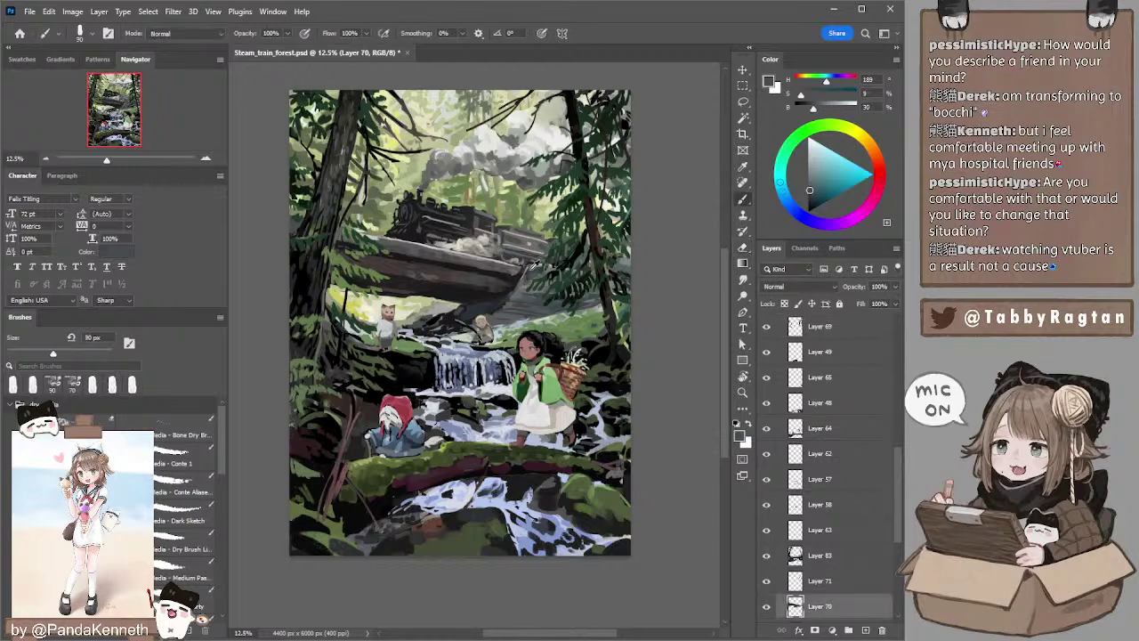
left_click(520, 280, "ctrl")
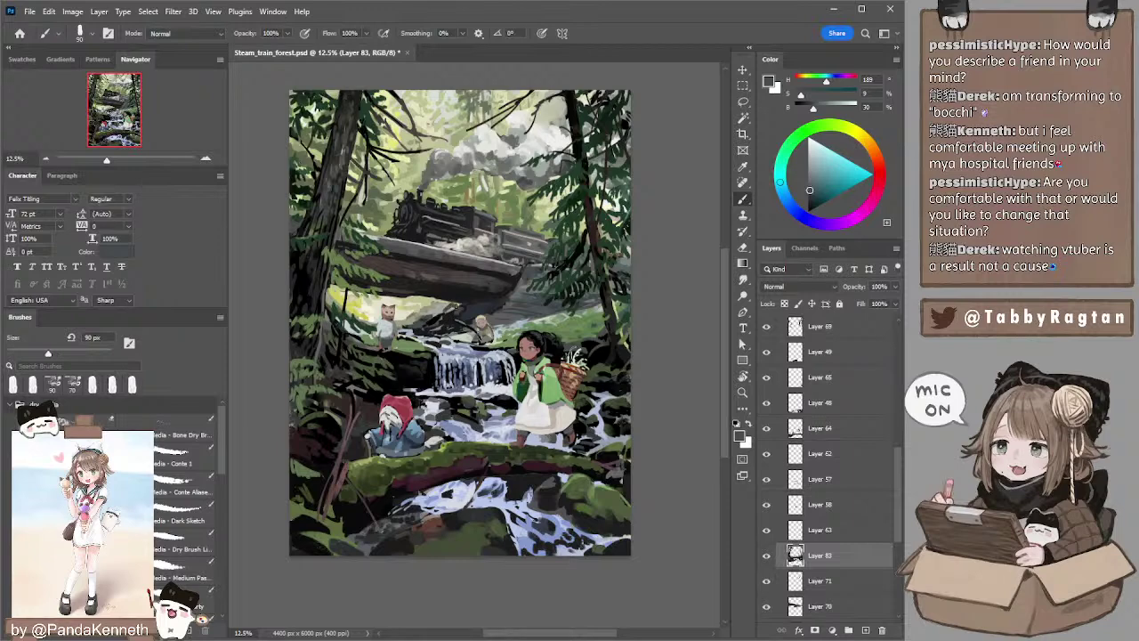
left_click(450, 310)
key("bracketleft")
- Paint sampled blue-grey behind the right-hand tree on Layer 85 with a 150 px brush, and refine it with a 60 px eraser
left_click(628, 271, "ctrl")
left_click(629, 260, "alt")
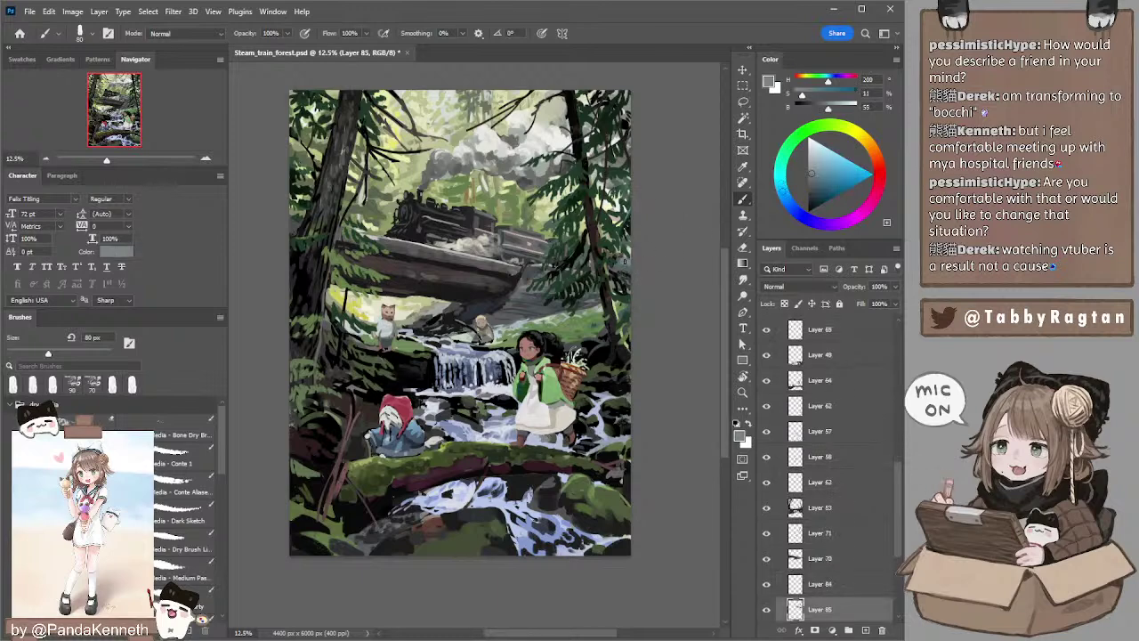
key("bracketright")
key("bracketright")
key("bracketright")
key("bracketright")
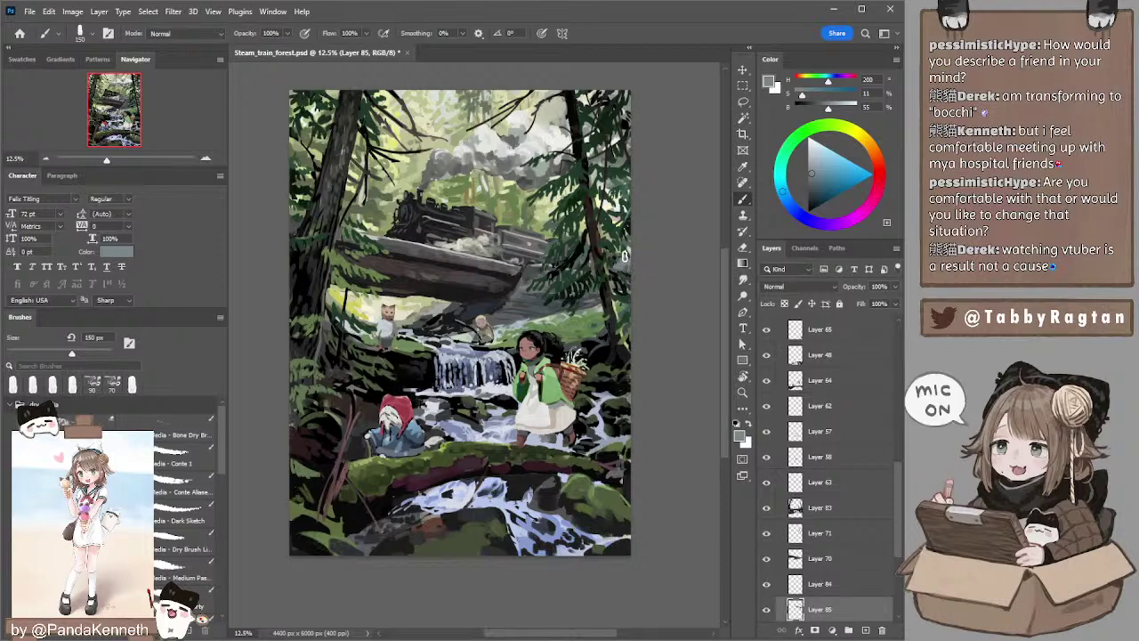
key("e")
key("bracketleft")
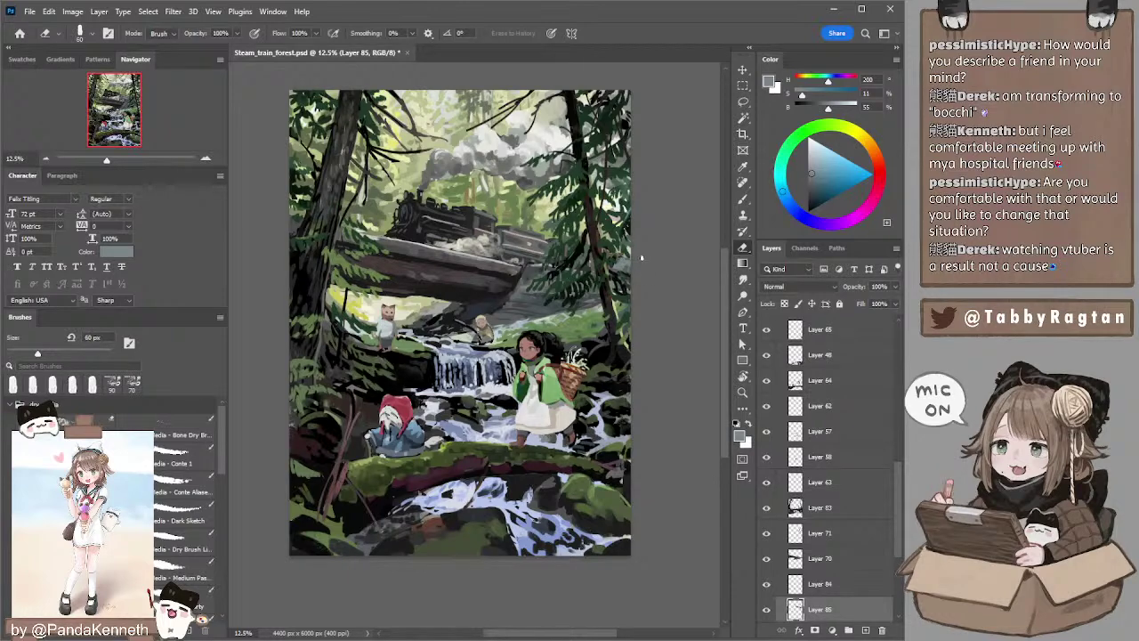
left_click_drag(682, 280, 685, 271)
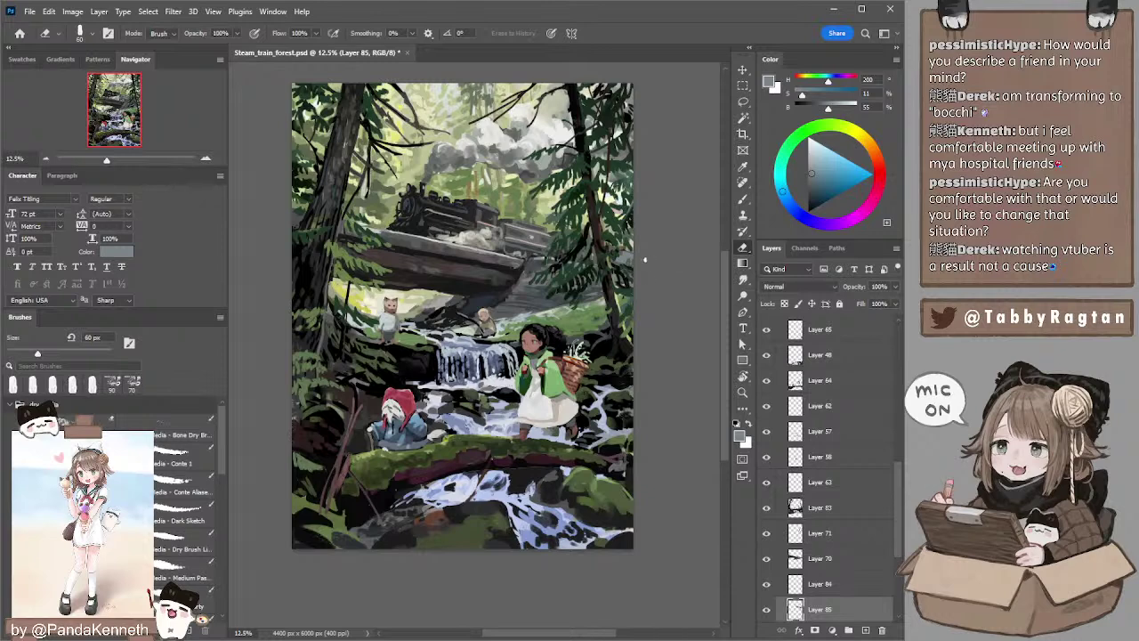
mouse_move(676, 267)
left_mouse_down()
mouse_move(662, 274)
mouse_move(667, 260)
left_mouse_up()
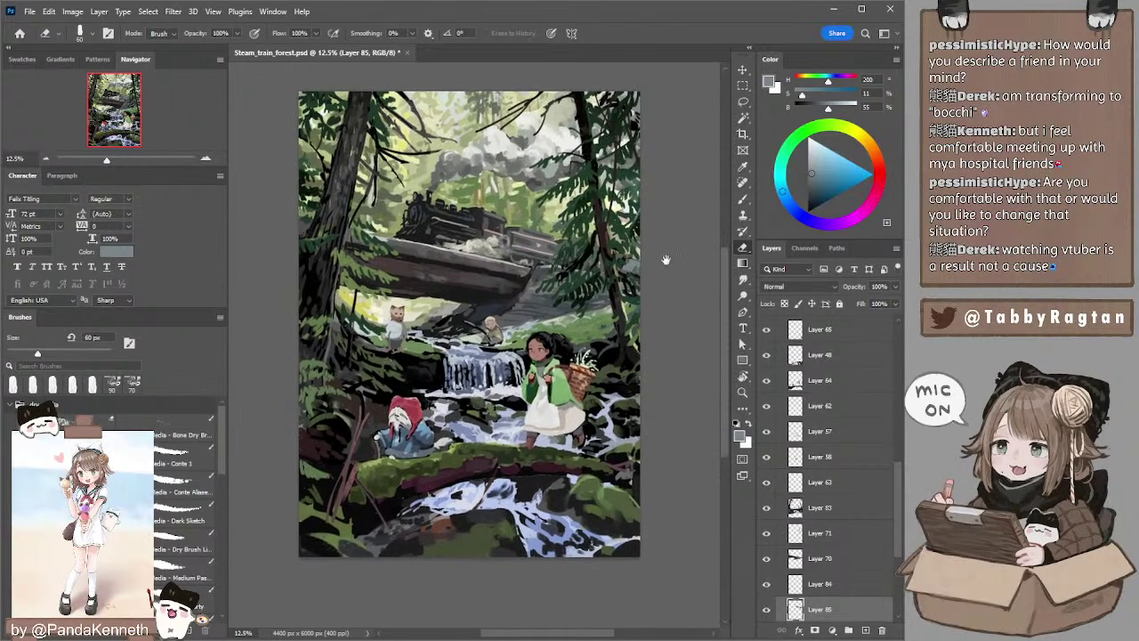
- Blend the background foliage above the train on Layer 60 and paint it with a sampled pale green using a 70 px brush
left_click(487, 129, "ctrl")
key("r")
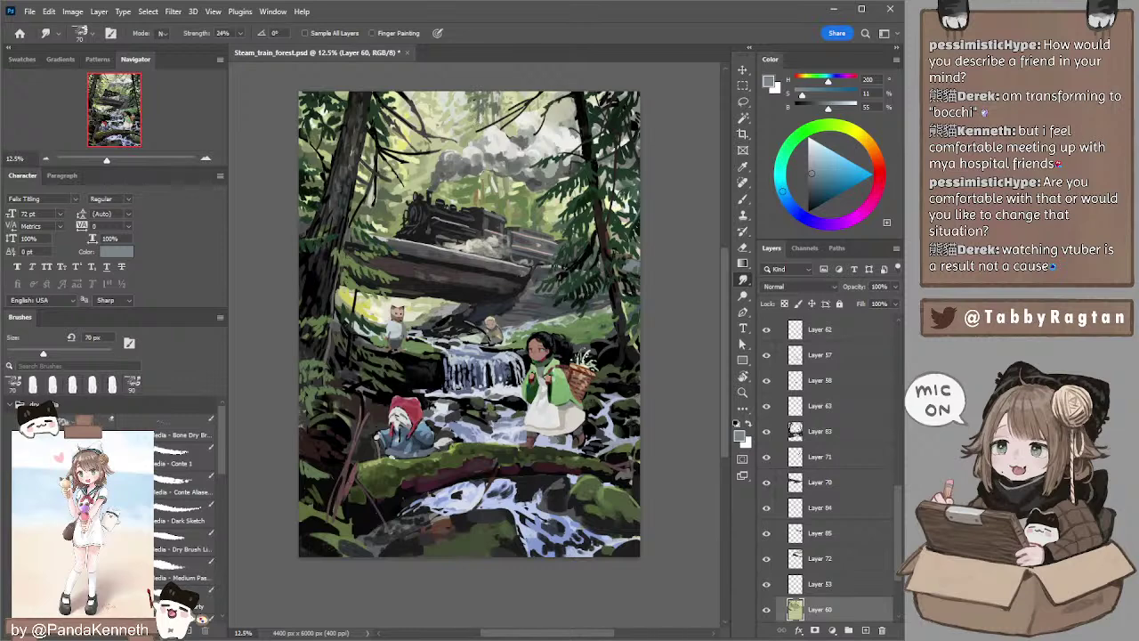
key("b")
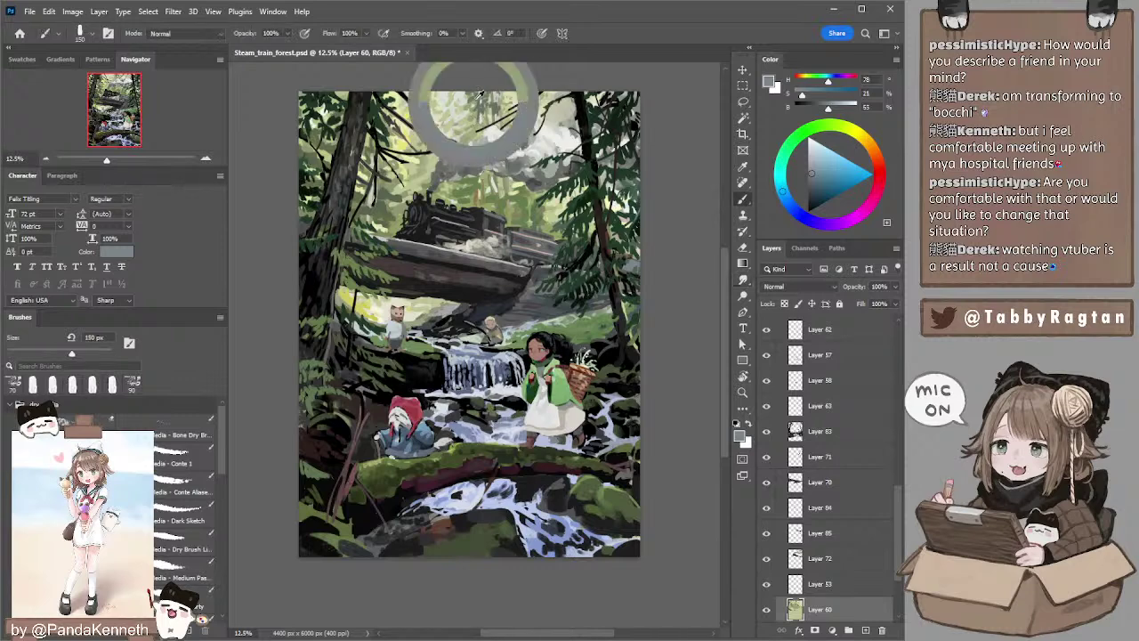
left_click(478, 96, "alt")
key("bracketleft")
key("bracketleft")
key("bracketleft")
left_click(476, 98)
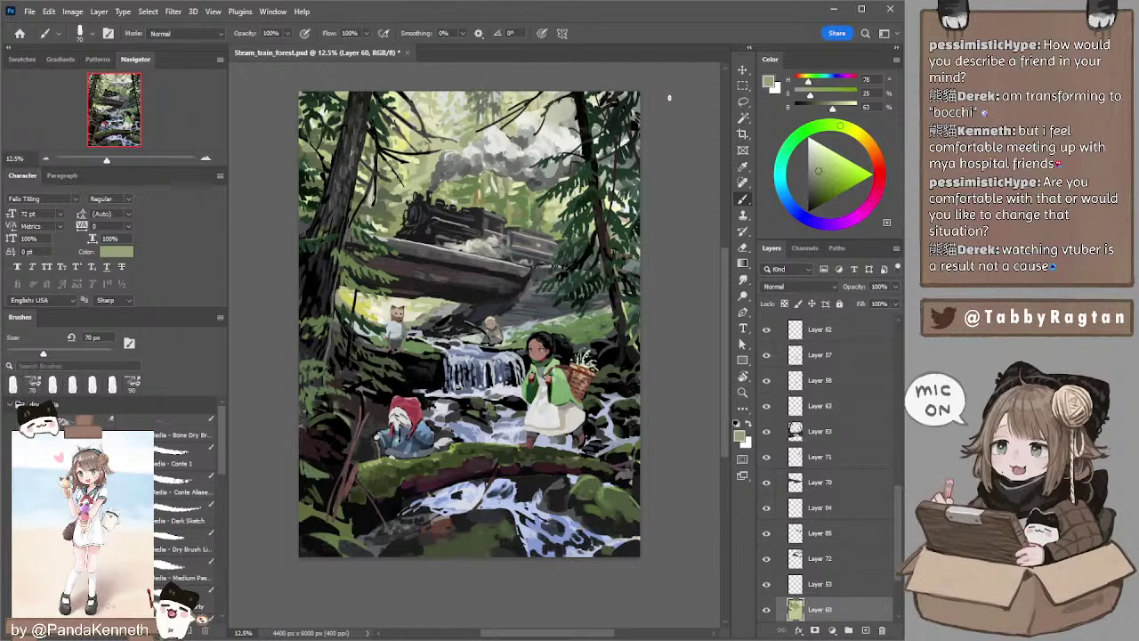
scroll(667, 112, "down", 2)
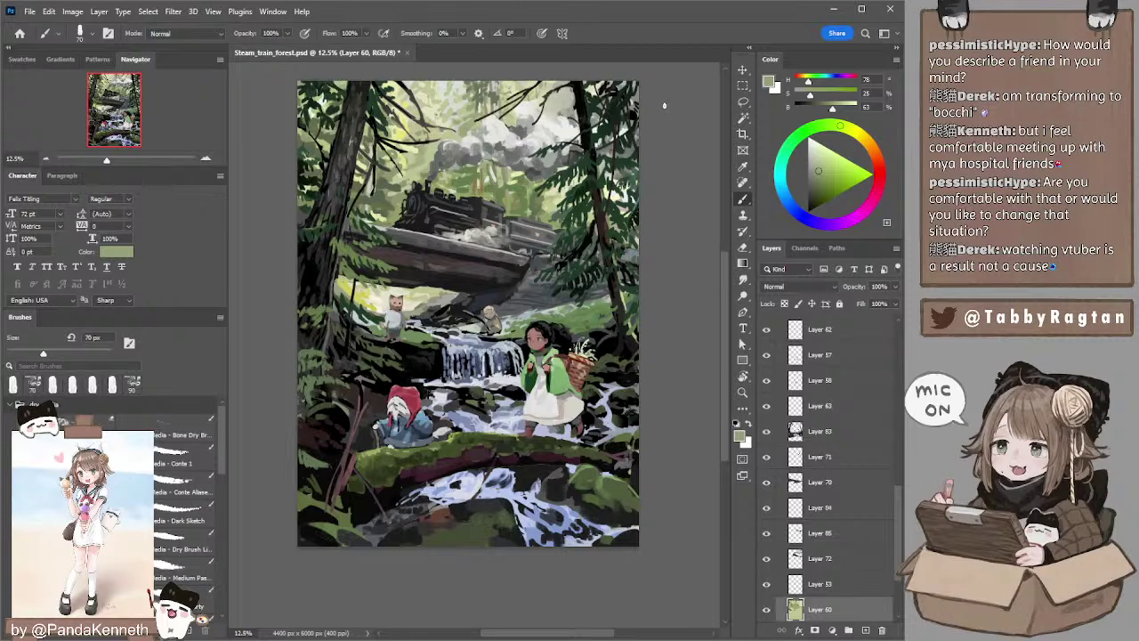
- Select Layer 72 and toggle the visibility of Layers 85 and 84 to compare what each contributes to the train
left_click(561, 104, "ctrl")
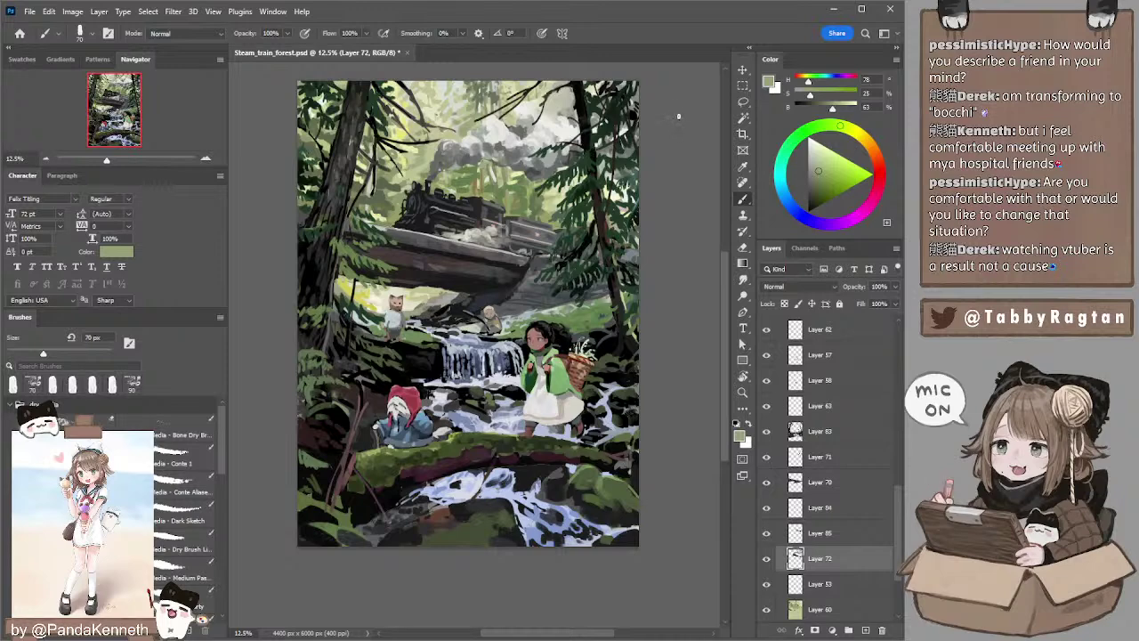
left_click(767, 533)
left_click(766, 533)
left_click(767, 533)
left_click(767, 533)
left_click(766, 508)
left_click(766, 508)
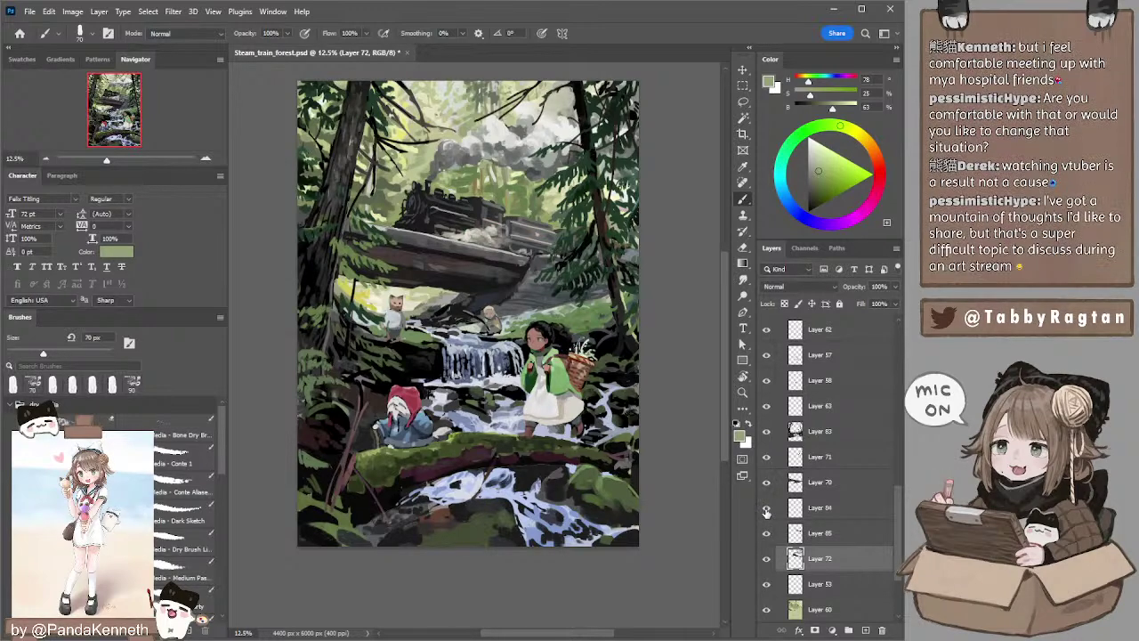
- Smudge the steam beside the train's wheels on Layer 84 and repaint it with a sampled off-white using a 70 px brush
left_click(492, 241, "ctrl")
key("r")
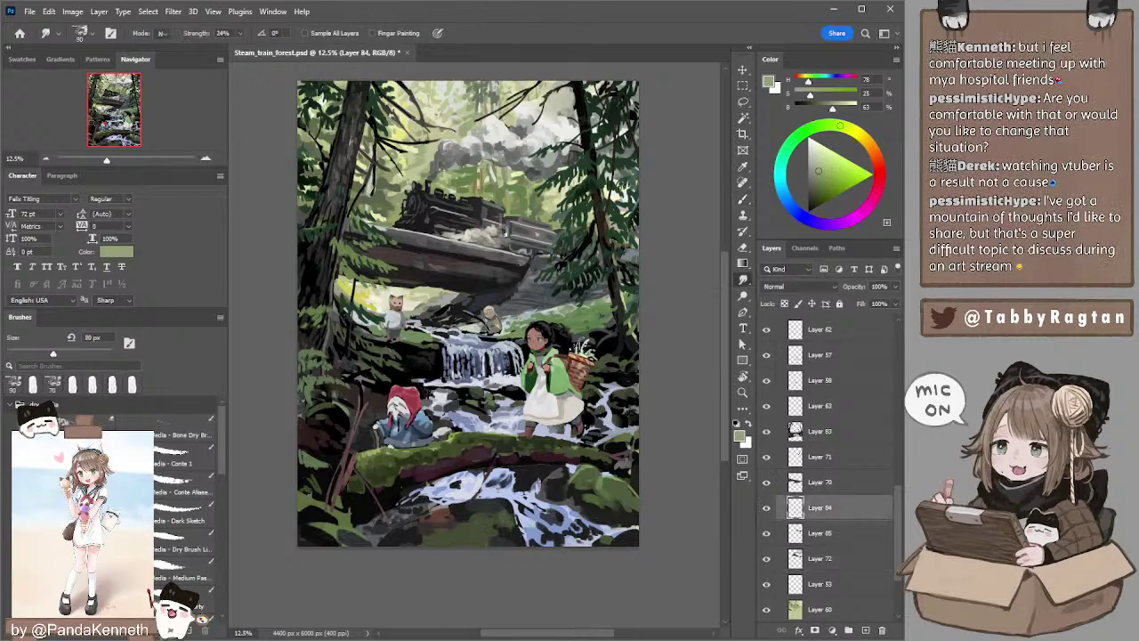
key("bracketright")
key("b")
left_click(467, 230, "alt")
key("bracketleft")
key("bracketleft")
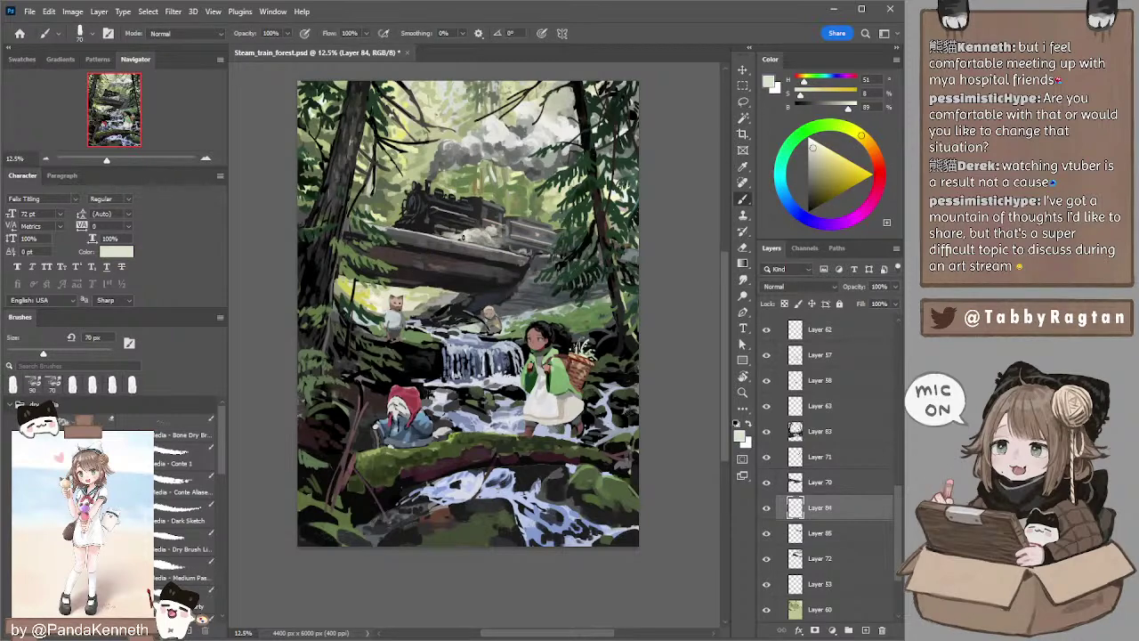
left_click(460, 236)
left_click_drag(665, 159, 664, 163)
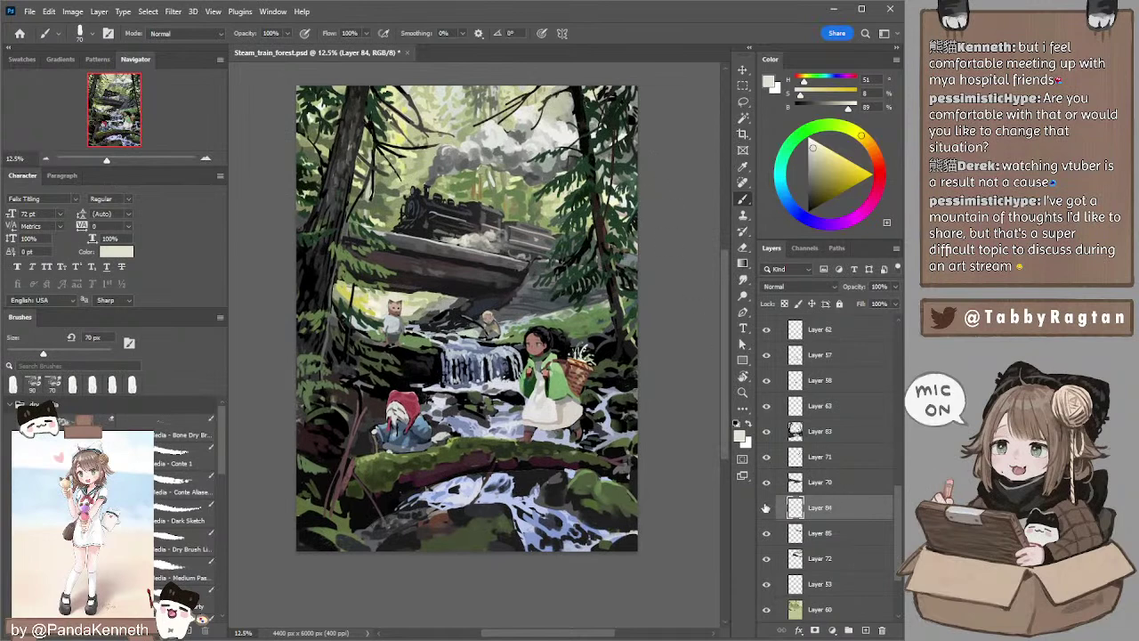
- Select Layers 85 and 72 and merge them into one layer
left_click(817, 532)
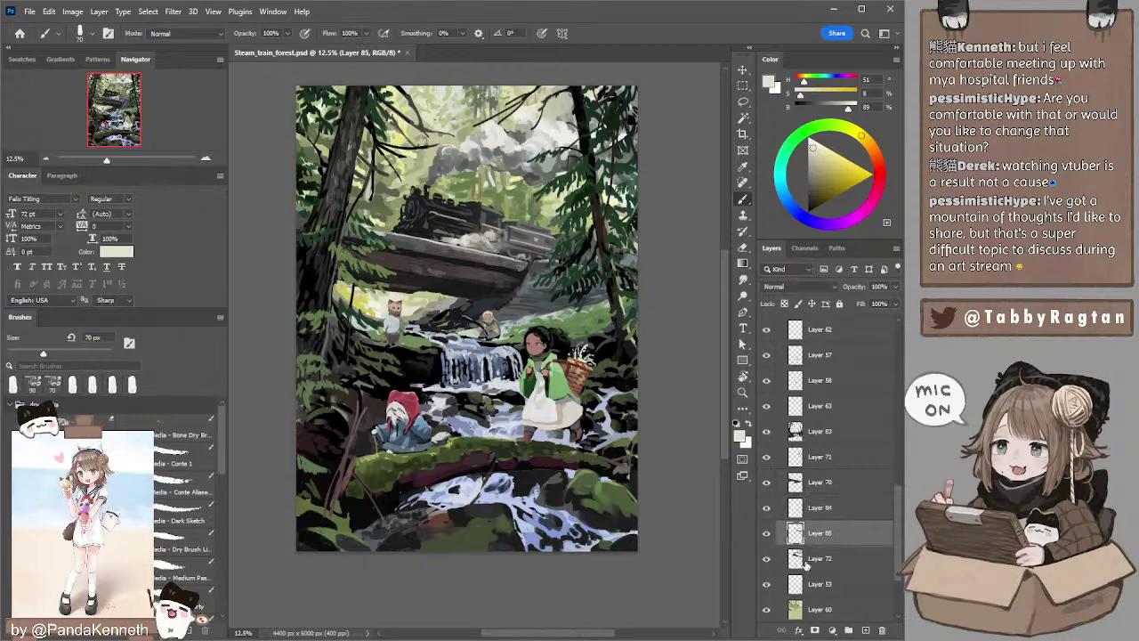
left_click(806, 561, "shift")
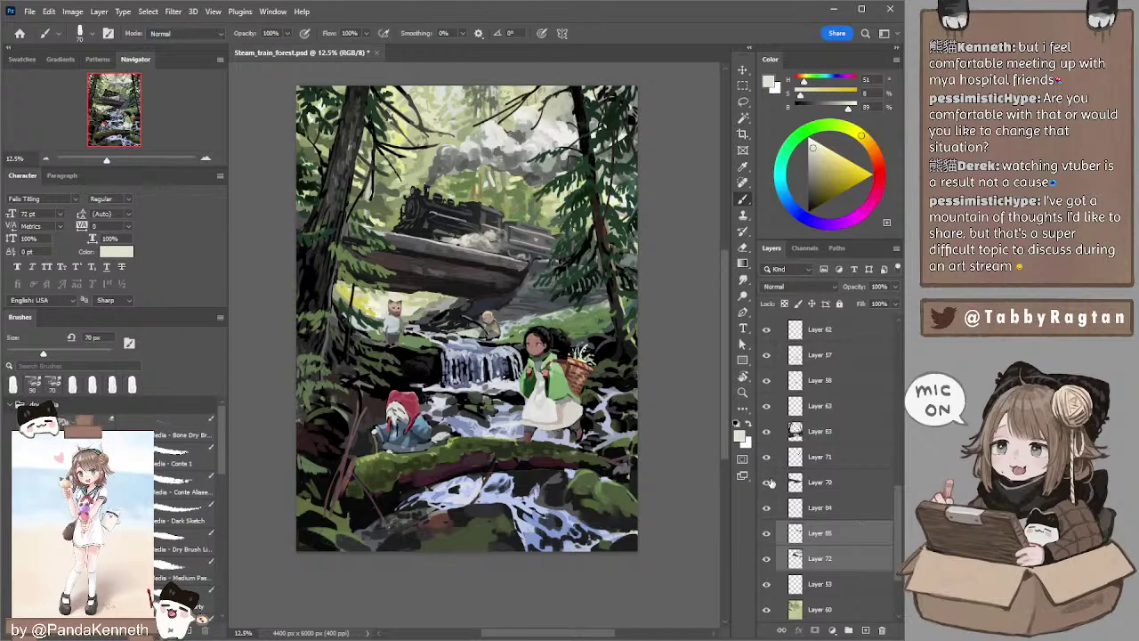
left_click(801, 532)
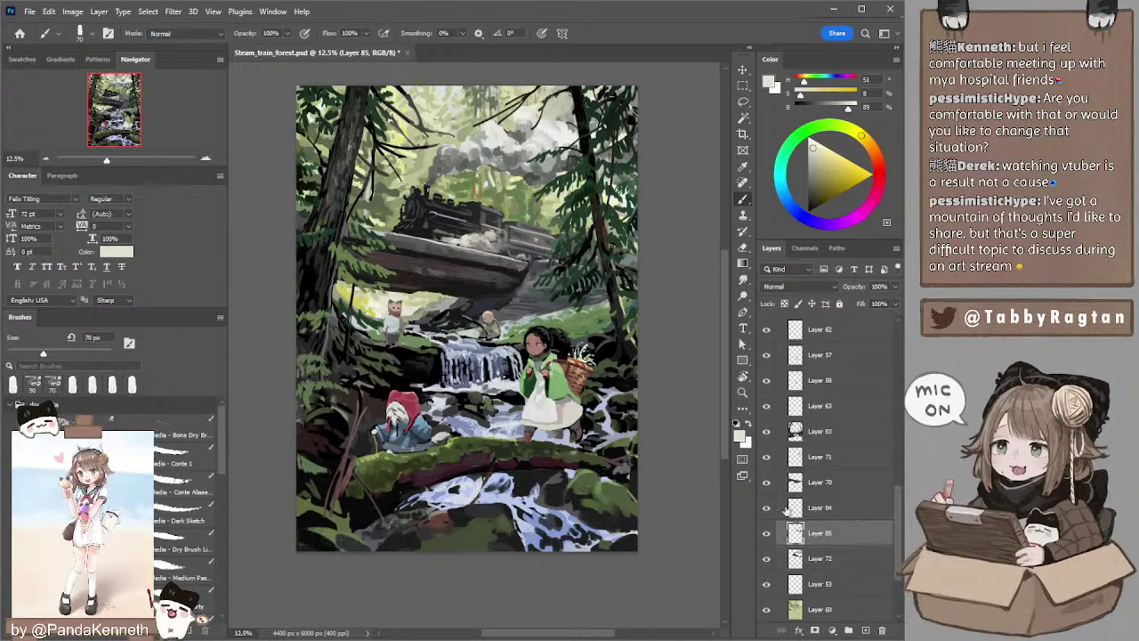
left_click(817, 558, "shift")
key("ctrl+e")
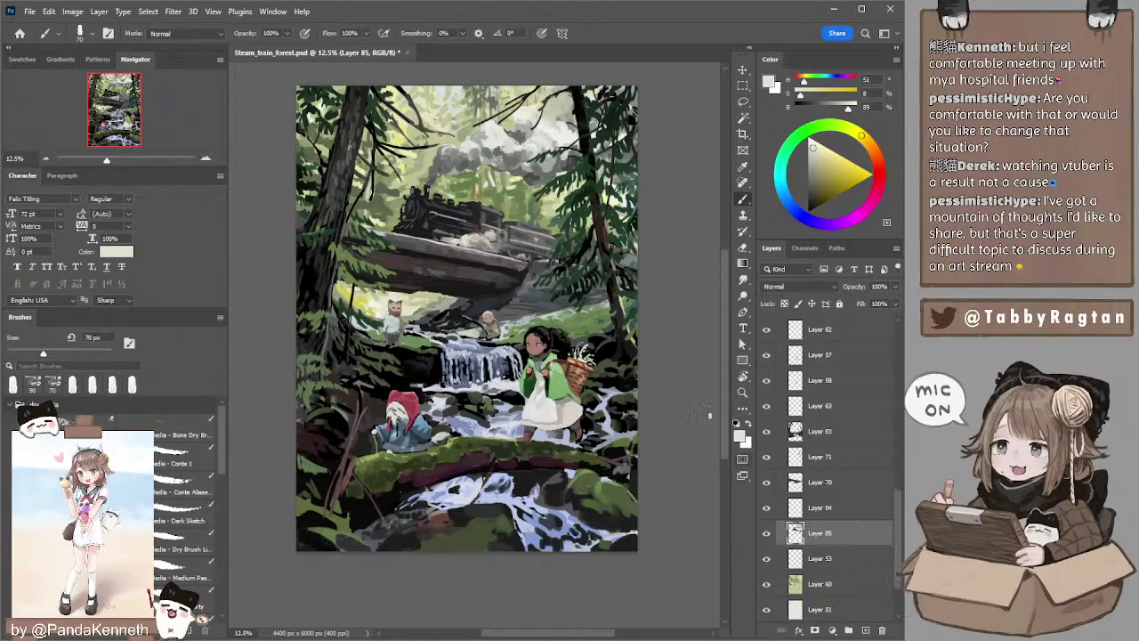
- Clean up the steam around the train on Layer 84 with a 60 px eraser
key("l")
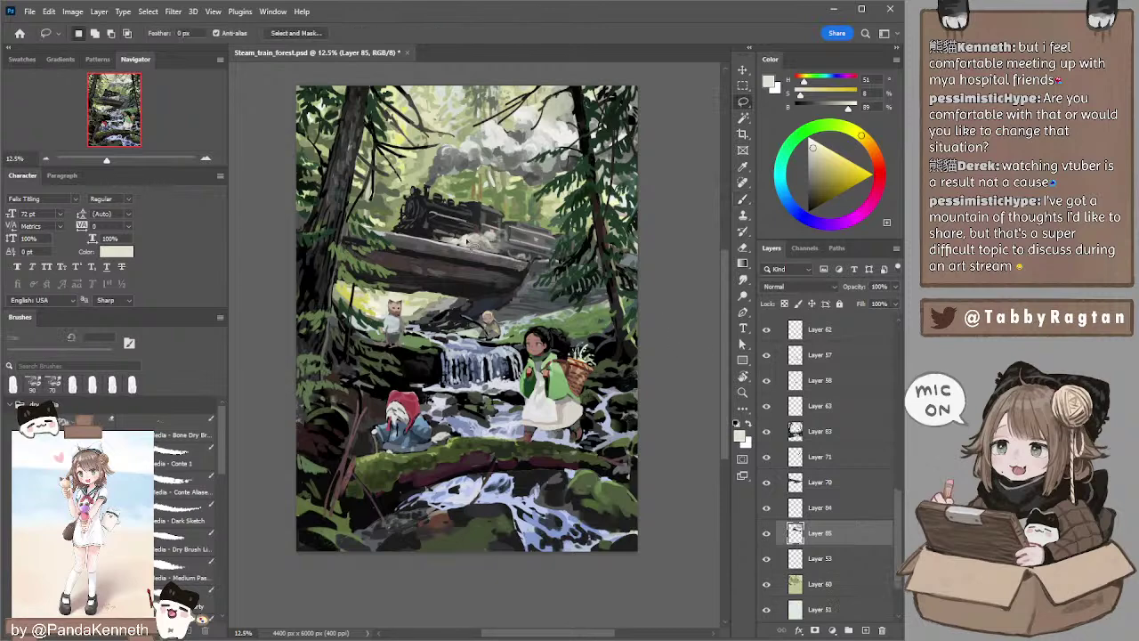
key("alt+bracketright")
key("e")
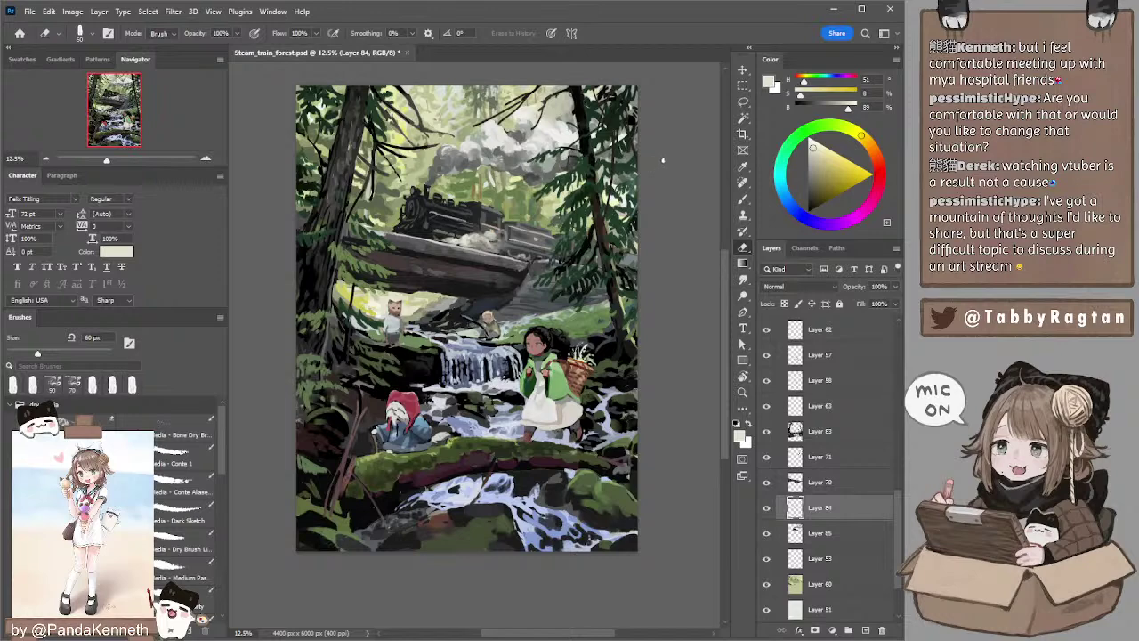
key("l")
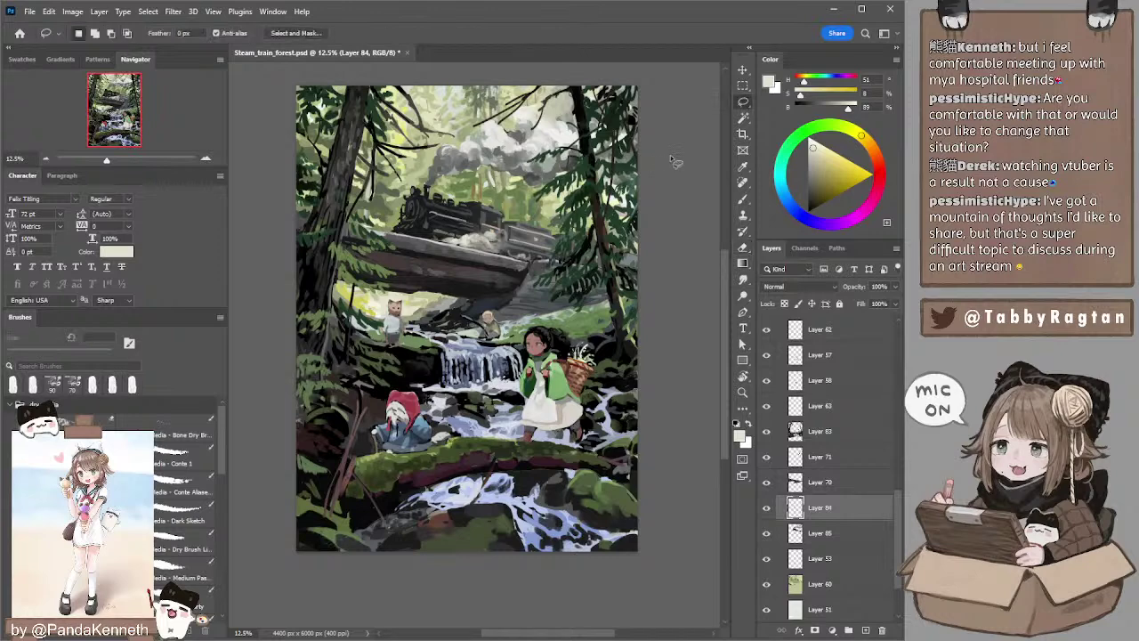
- Smudge the train's smoke on the merged Layer 85 at 90 px and 24% strength, and check the whole painting at 8.33% zoom
key("alt+[")
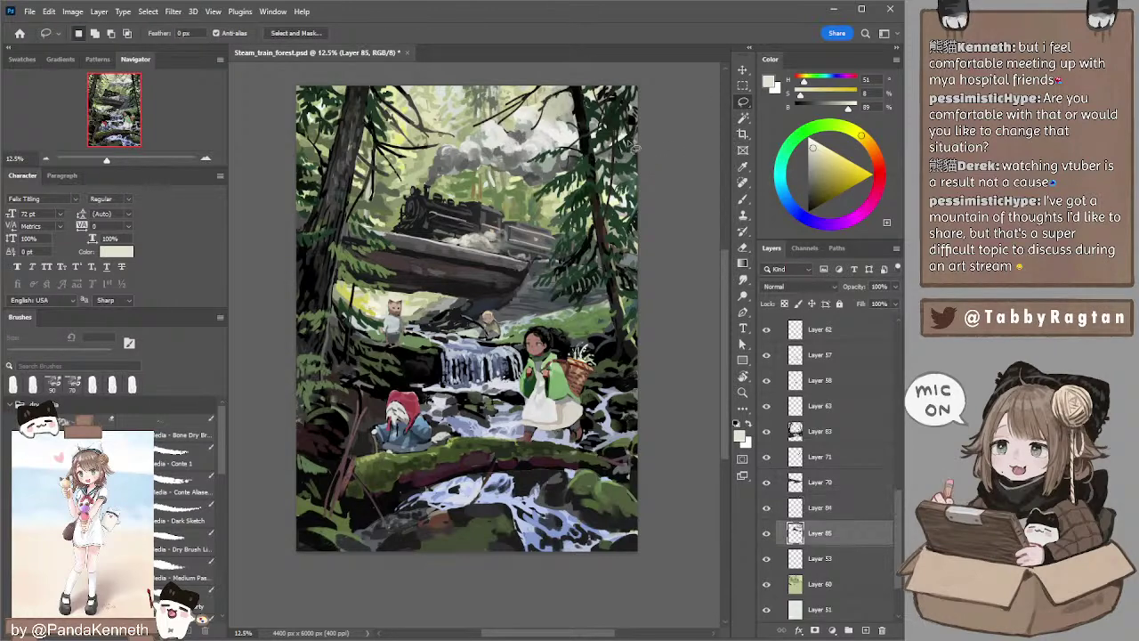
key("r")
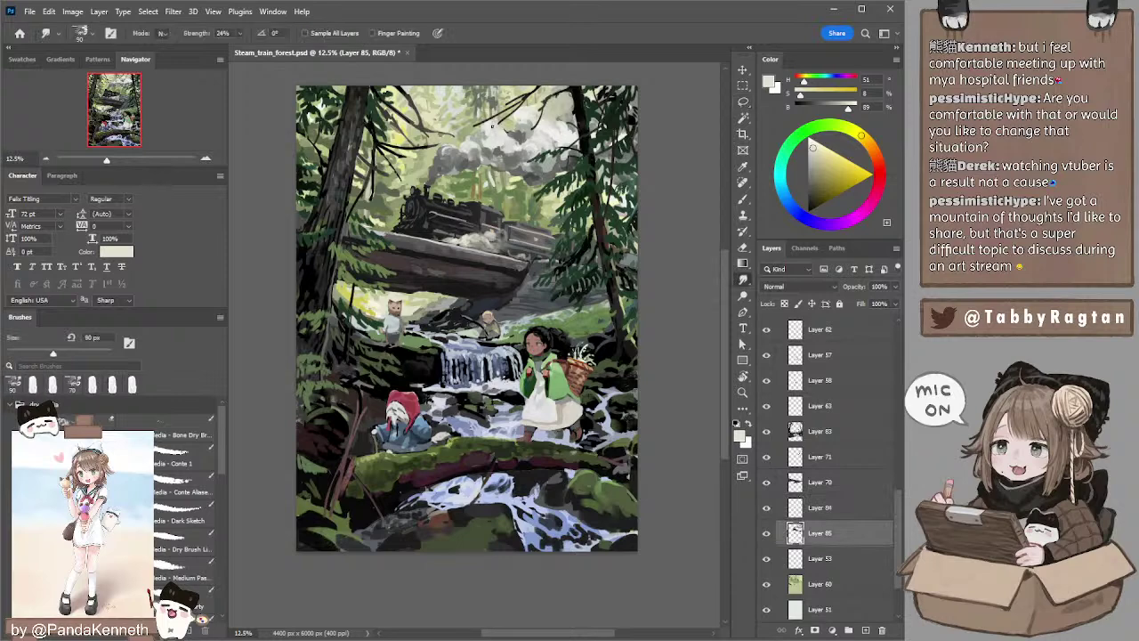
left_click_drag(675, 164, 672, 158)
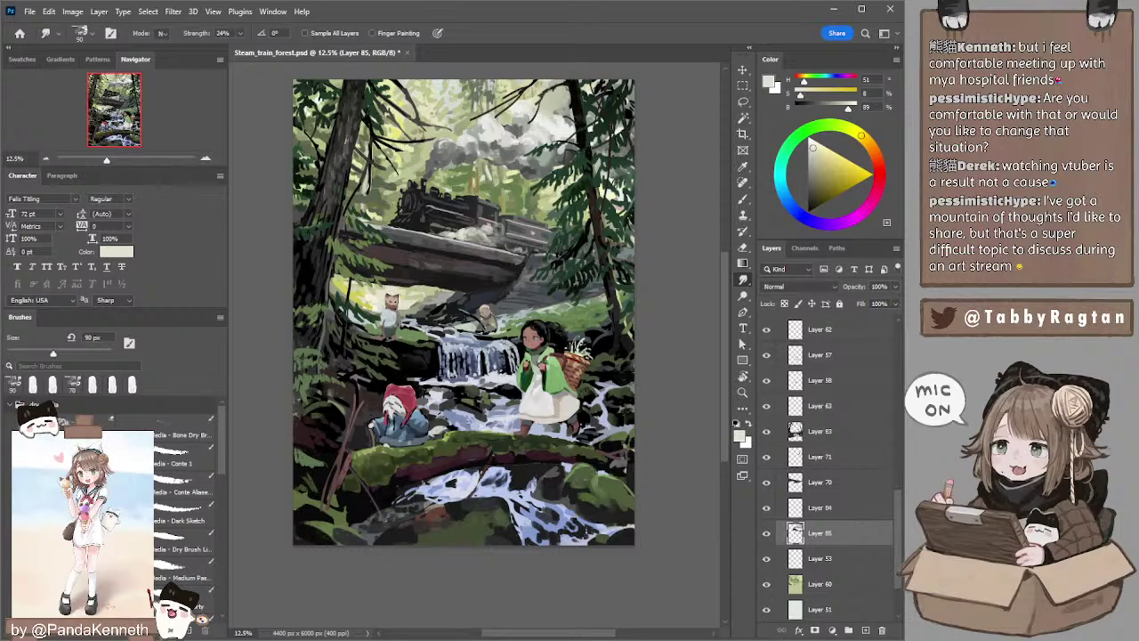
left_click(46, 159)
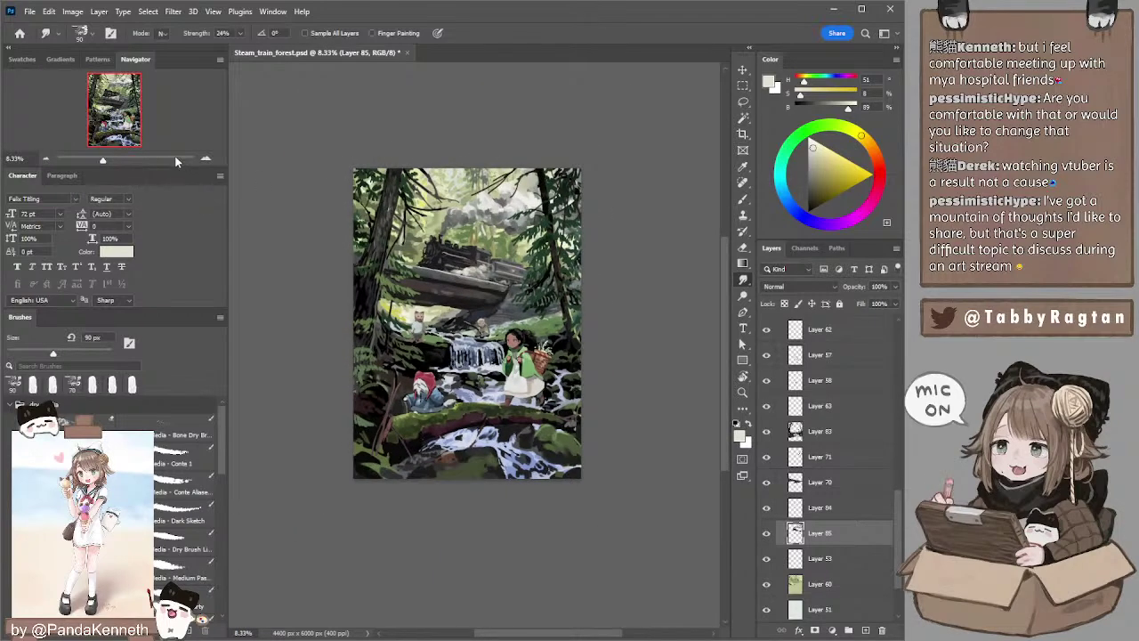
- Make Layer 64 active and shade the girl's green cloak with a sampled dark green using a 60 px brush
left_click(206, 160)
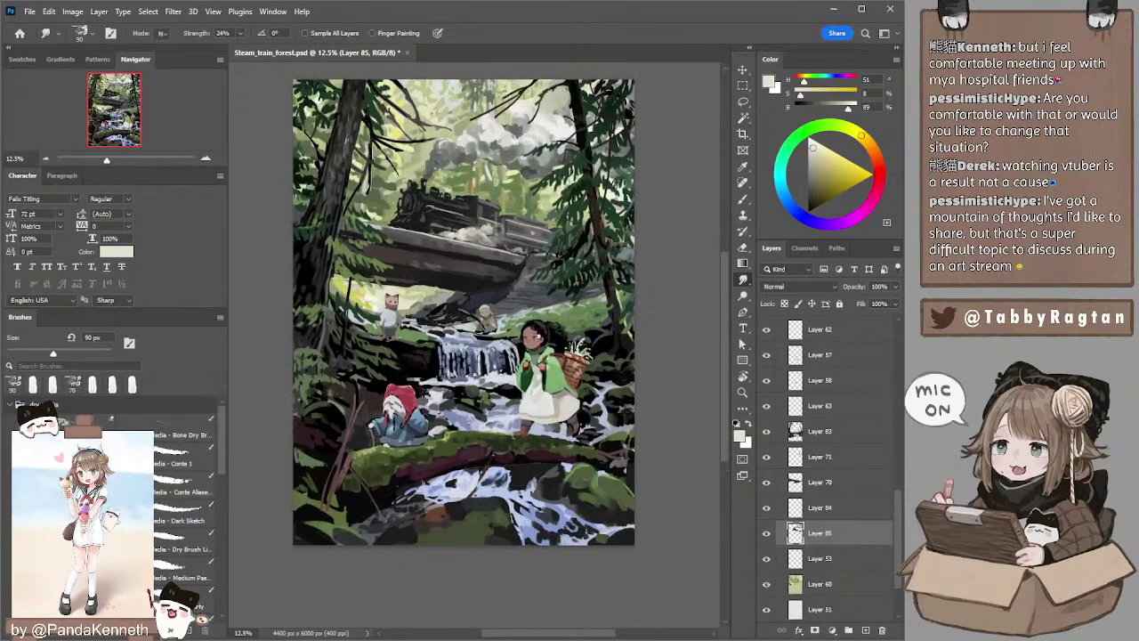
left_click(552, 338, "ctrl")
mouse_move(540, 139)
left_mouse_down()
mouse_move(544, 169)
mouse_move(544, 141)
left_mouse_up()
left_click(45, 158)
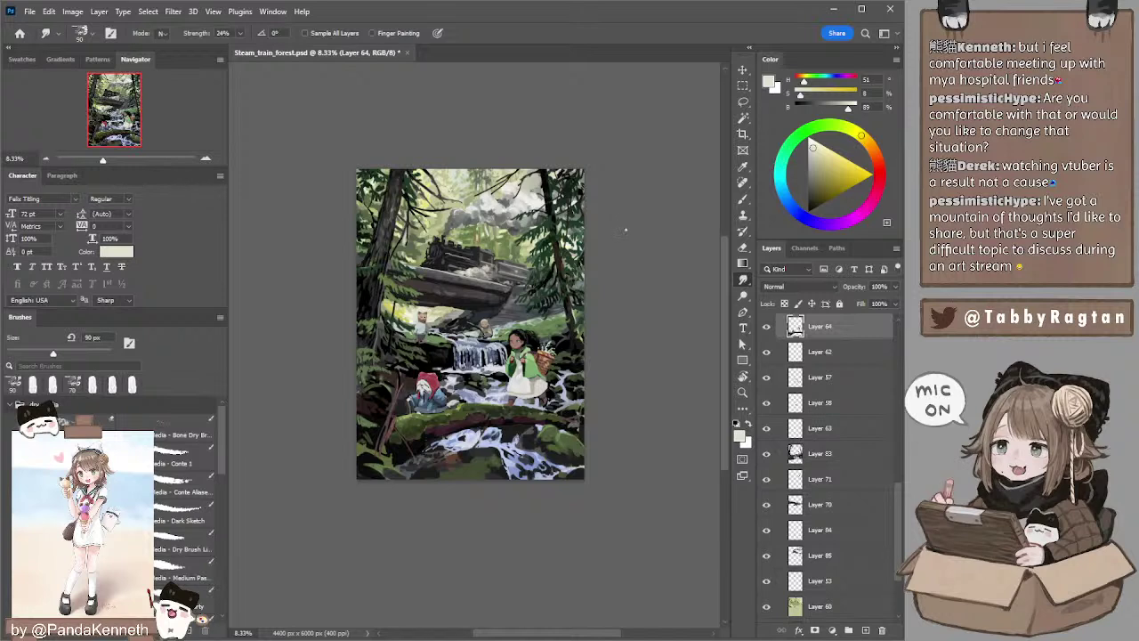
key("l")
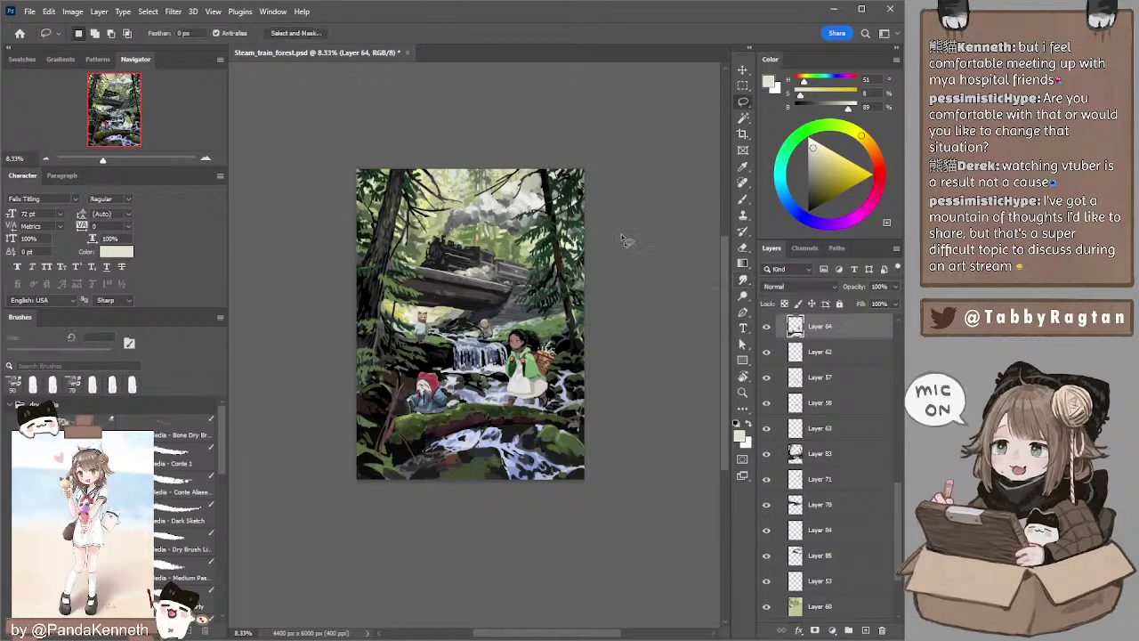
left_click(205, 159)
left_click(206, 159)
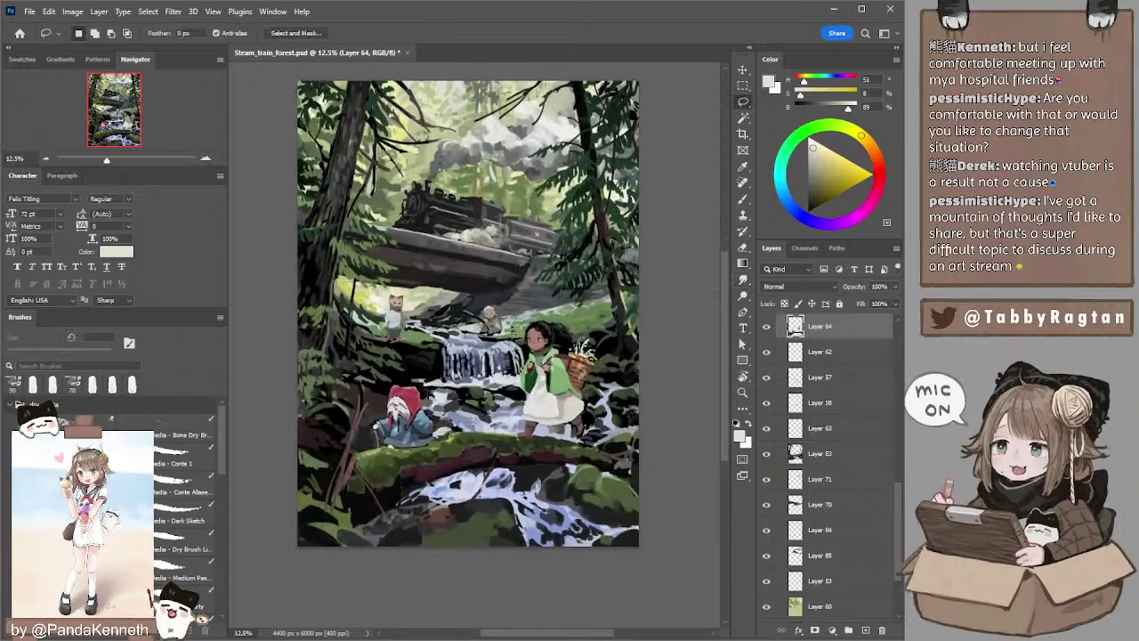
key("b")
left_click(529, 372, "alt")
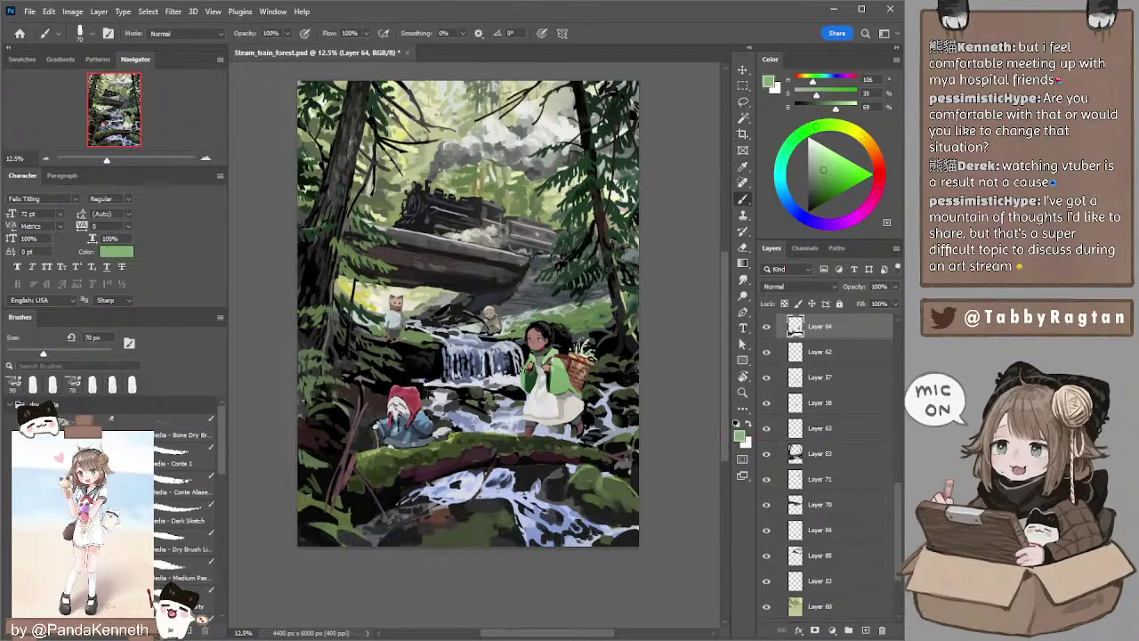
left_click(529, 377, "alt")
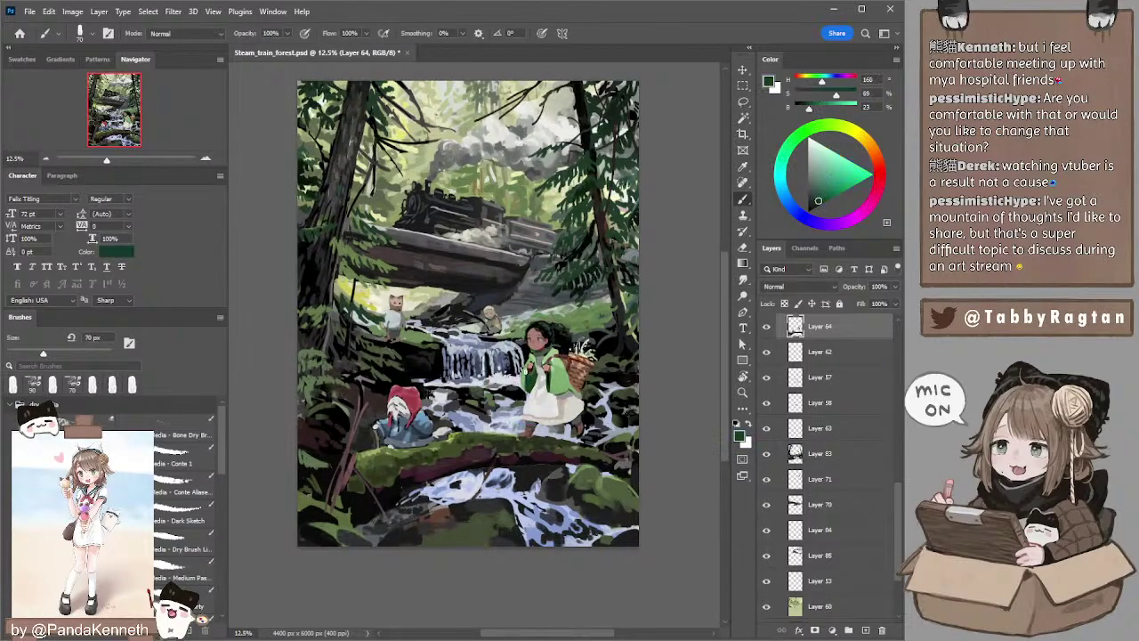
key("bracketright")
key("bracketleft")
key("bracketleft")
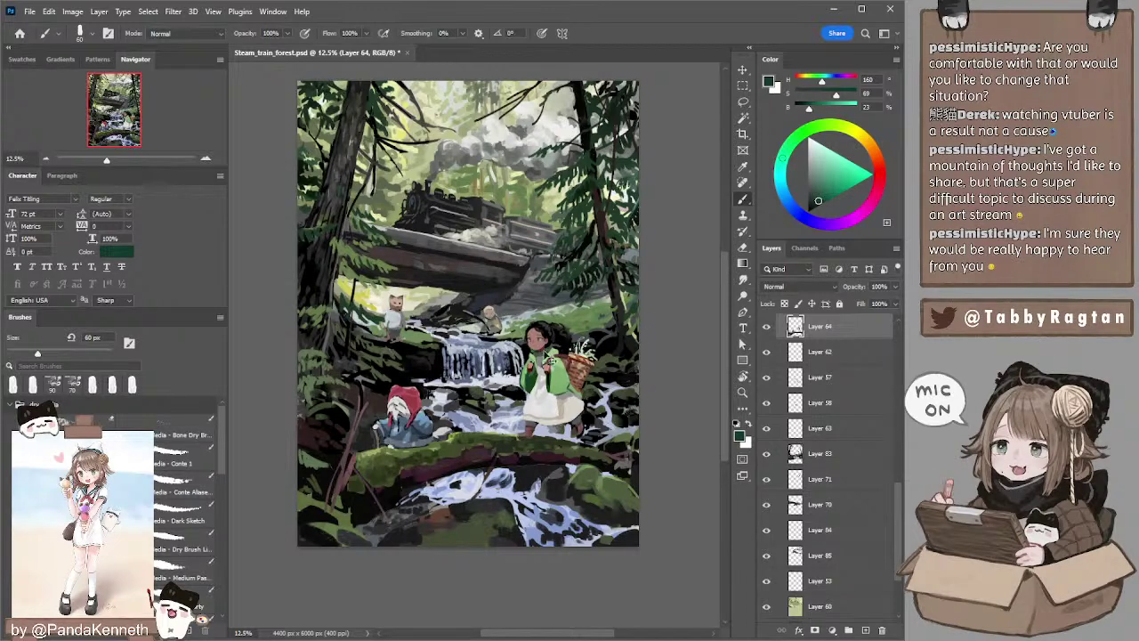
- Touch up the girl's neck and hair on Layer 64 with sampled reddish brown and black, using a 60 to 70 px brush
left_click(543, 349, "alt")
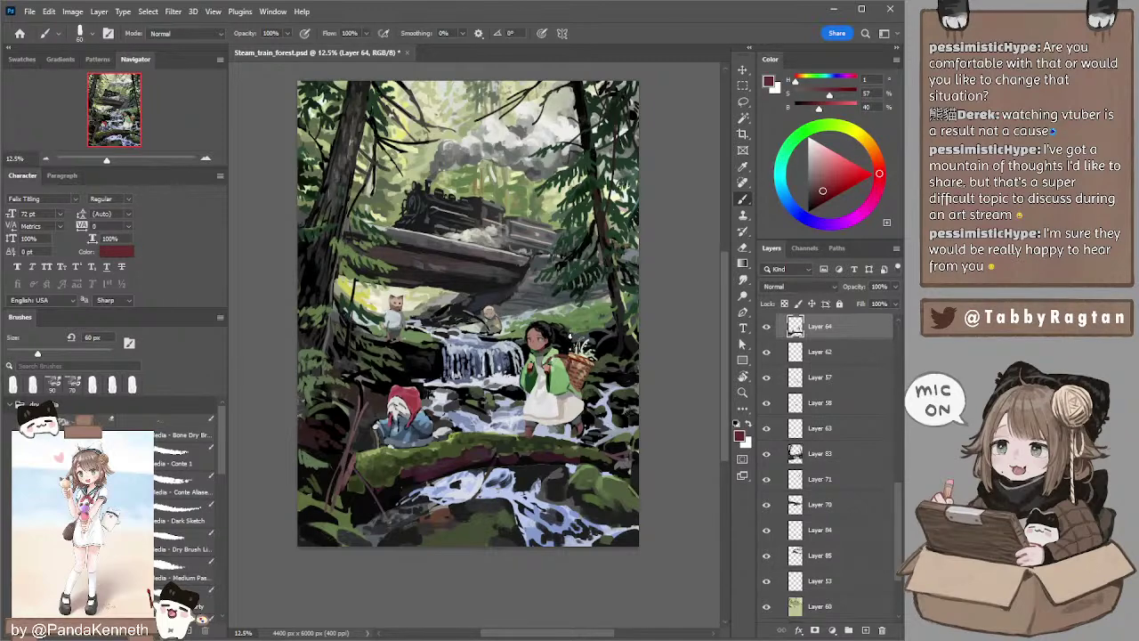
left_click(559, 347, "alt")
key("bracketright")
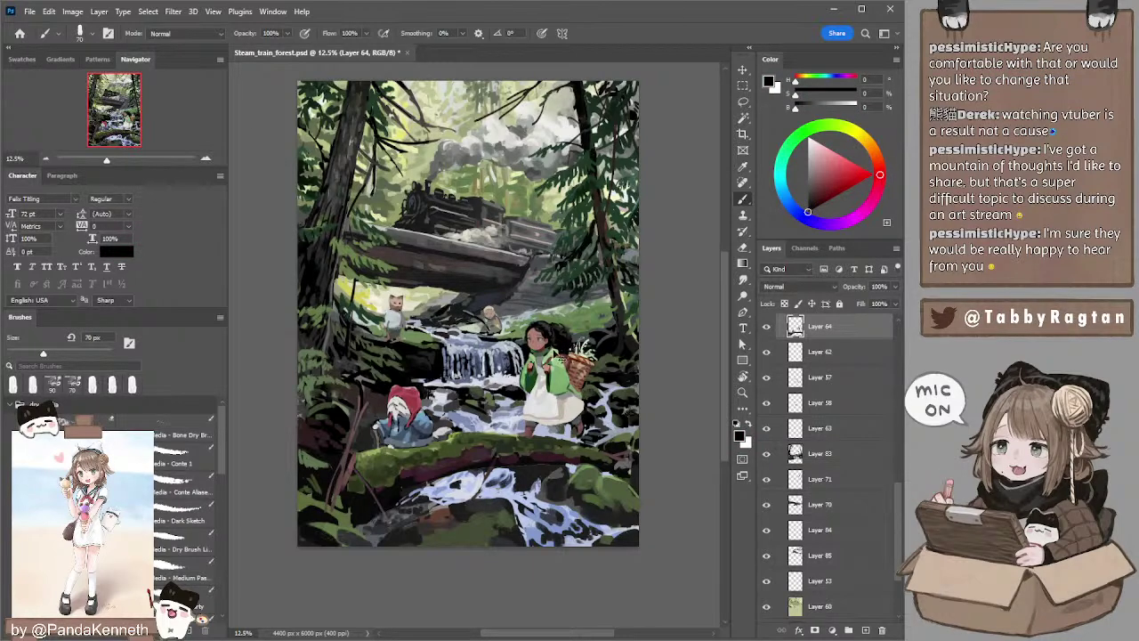
key("bracketleft")
- Repaint the shading on the girl's face and neck on Layer 64 with sampled brown skin tones using a 50 to 100 px brush
key("l")
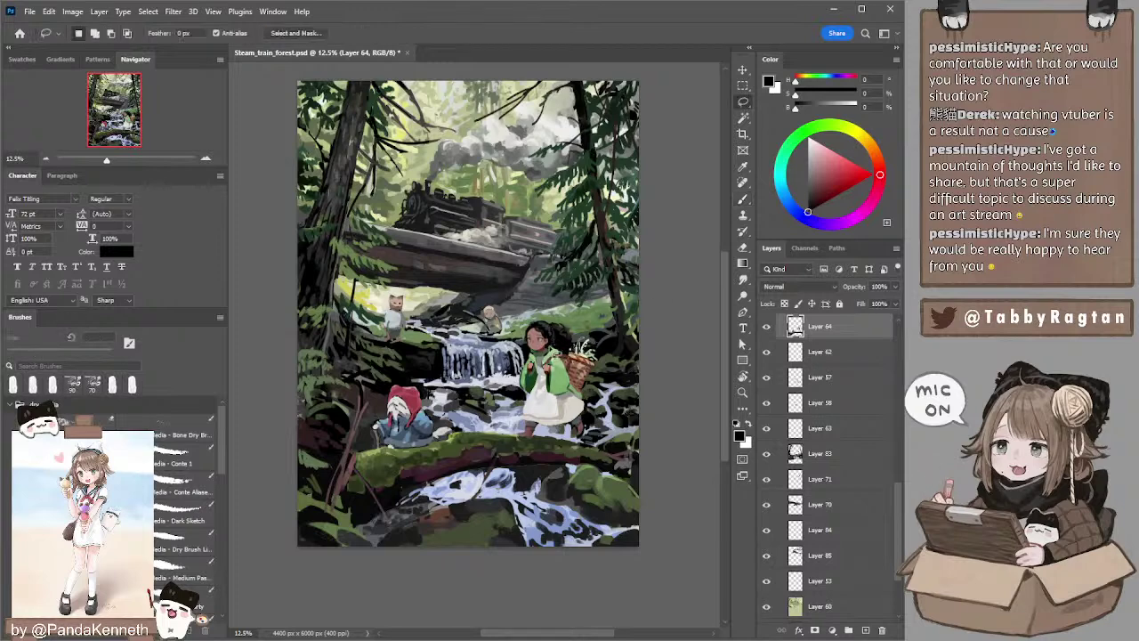
mouse_move(539, 364)
left_mouse_down()
mouse_move(523, 345)
mouse_move(578, 316)
mouse_move(578, 347)
mouse_move(555, 355)
left_mouse_up()
key("ctrl+plus")
left_click_drag(545, 302, 491, 271)
key("b")
key("b")
left_click(511, 328, "alt")
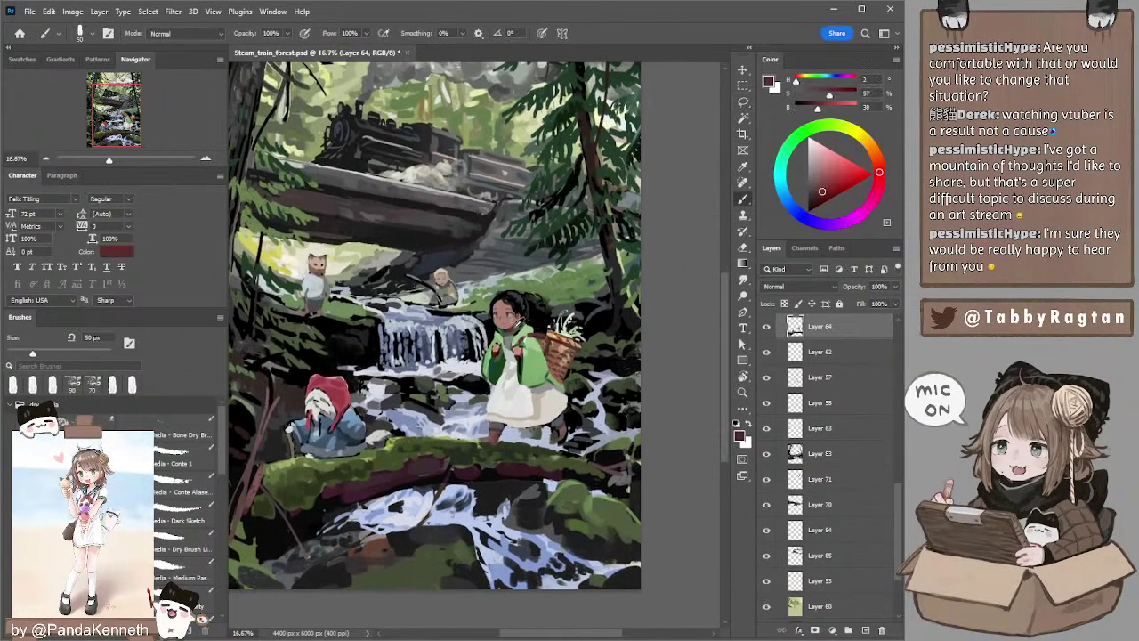
left_click(517, 319, "alt")
left_click(521, 316, "alt")
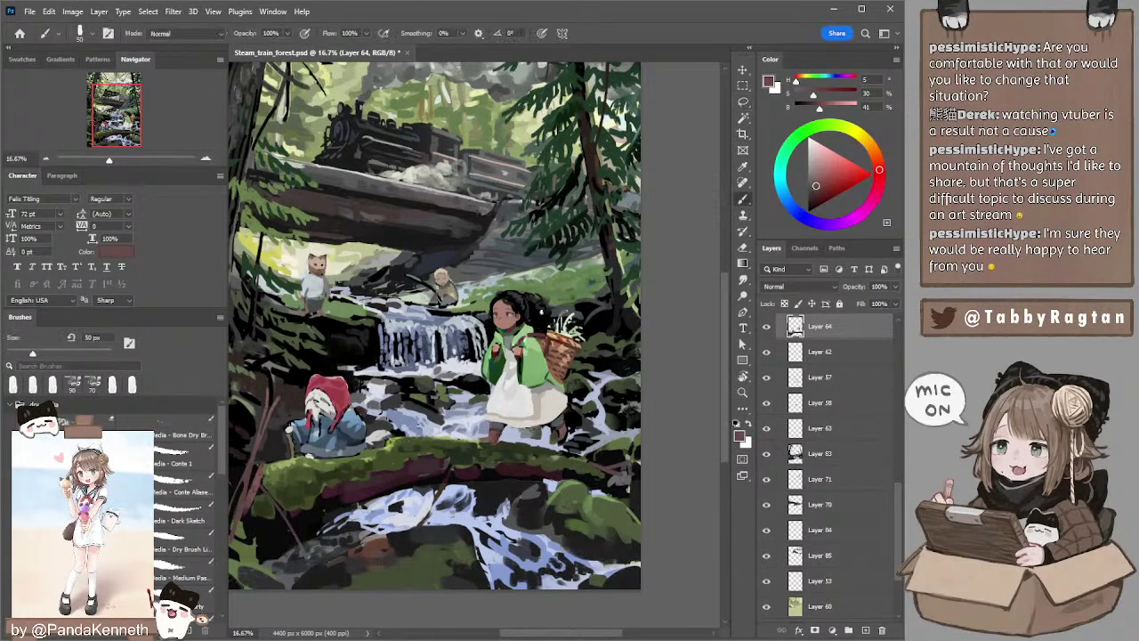
key("bracketright")
key("bracketright")
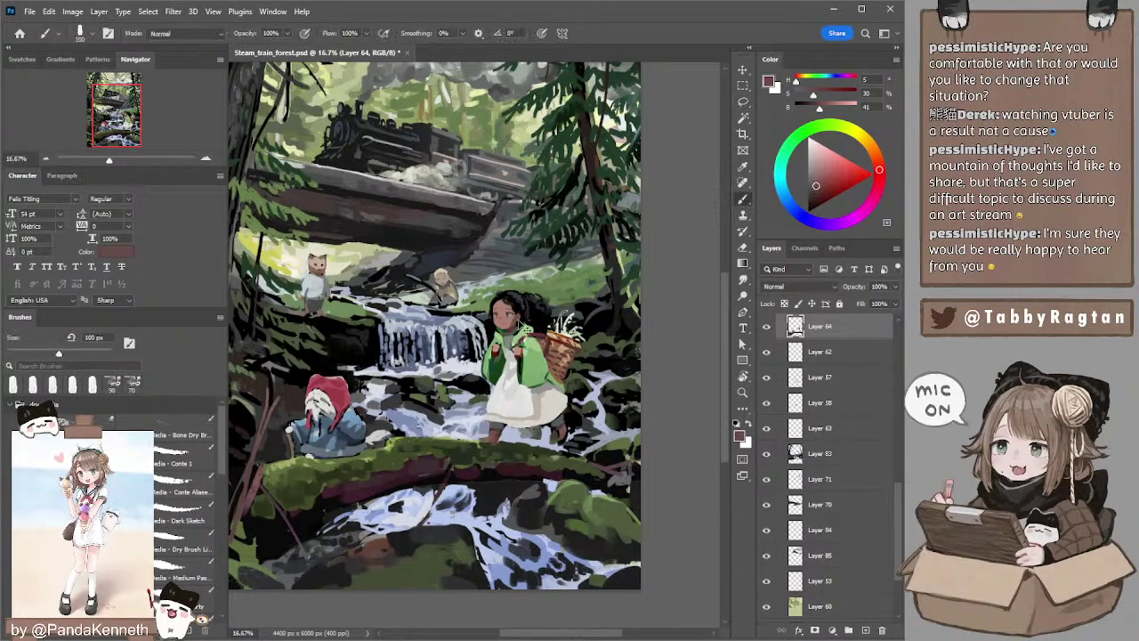
key("bracketleft")
key("bracketright")
left_click_drag(679, 294, 679, 267)
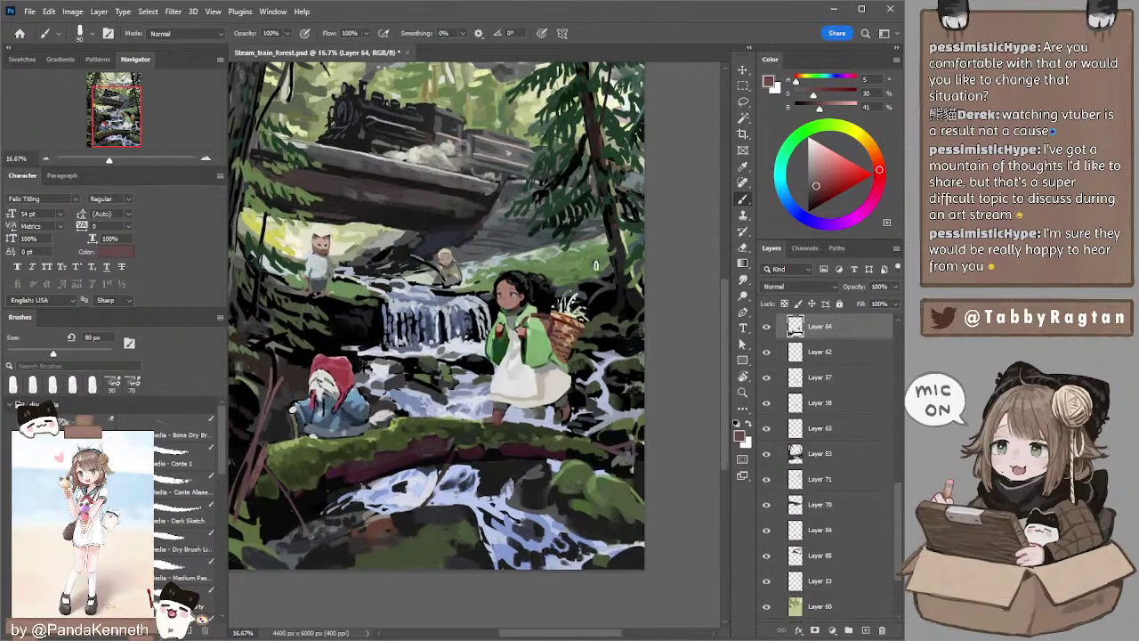
- Smudge the girl's face on Layer 64 at 70 px and 24% strength
key("r")
key("bracketleft")
key("bracketleft")
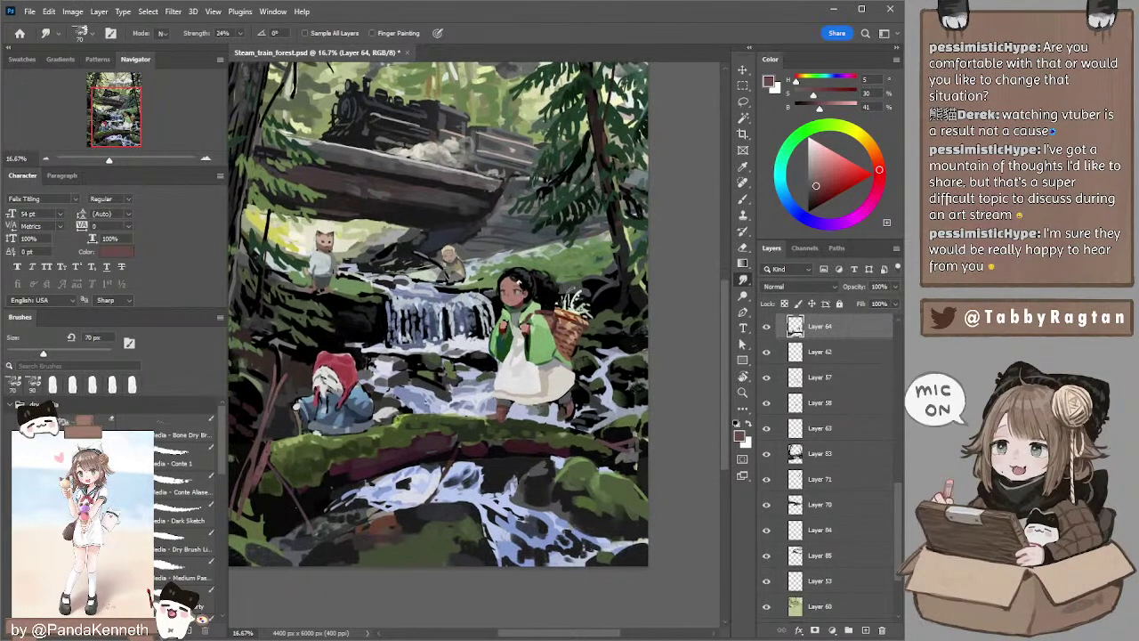
- Lasso the girl's head on Layer 64, nudge it slightly, and clear the selection
key("l")
mouse_move(514, 304)
left_mouse_down()
mouse_move(491, 287)
mouse_move(569, 283)
mouse_move(564, 303)
mouse_move(589, 280)
mouse_move(513, 306)
left_mouse_up()
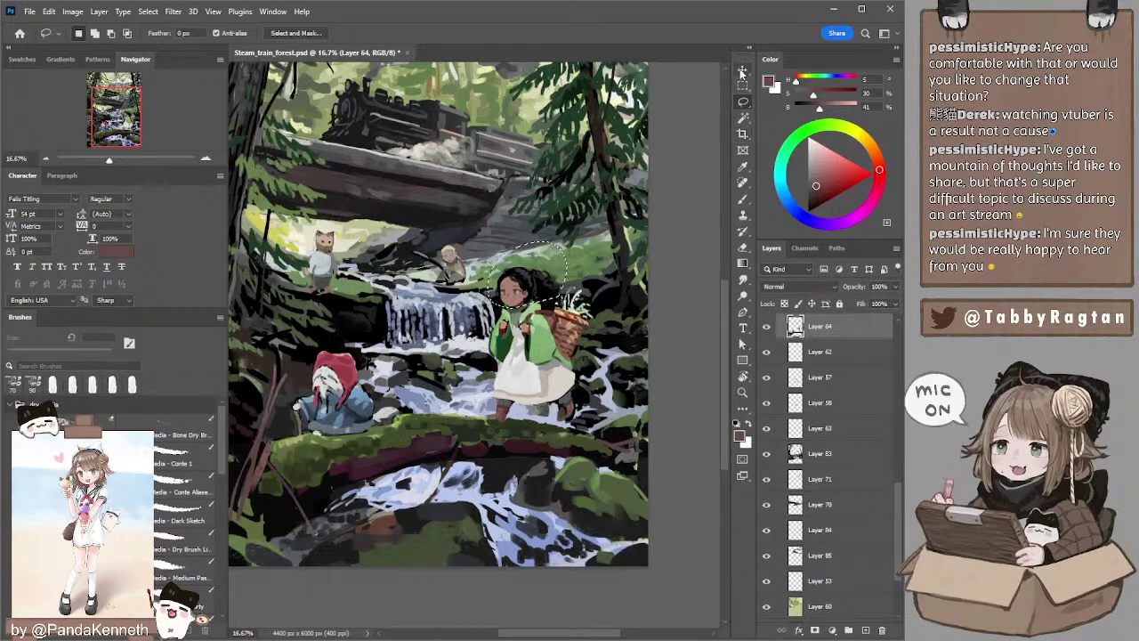
key("v")
left_click_drag(567, 274, 565, 276)
key("Return")
key("ctrl+d")
key("l")
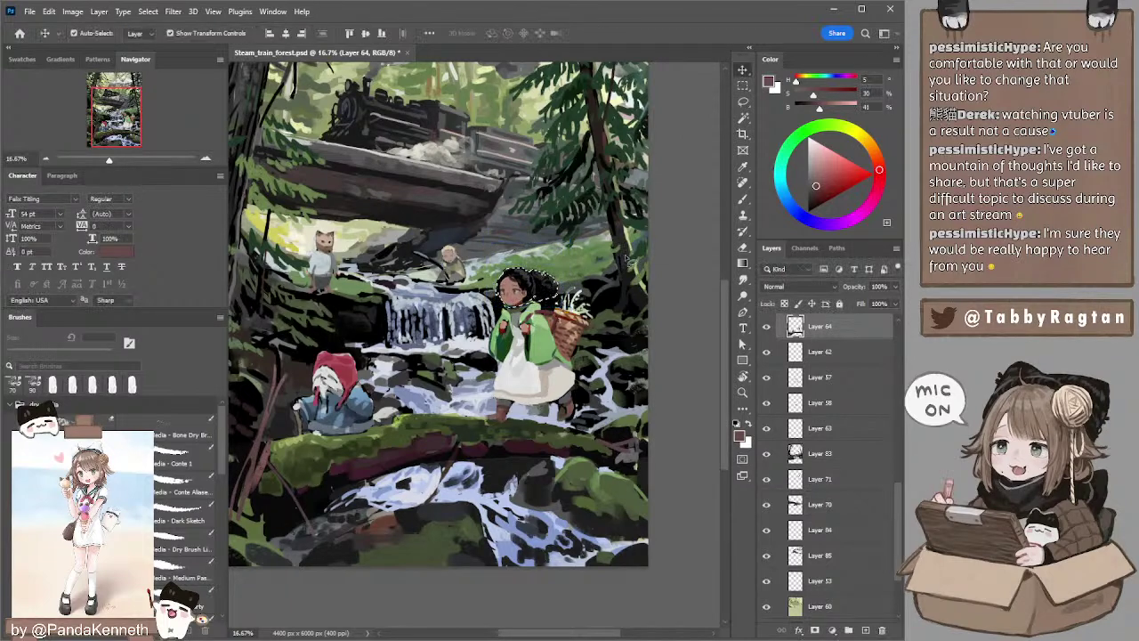
key("ctrl+shift+d")
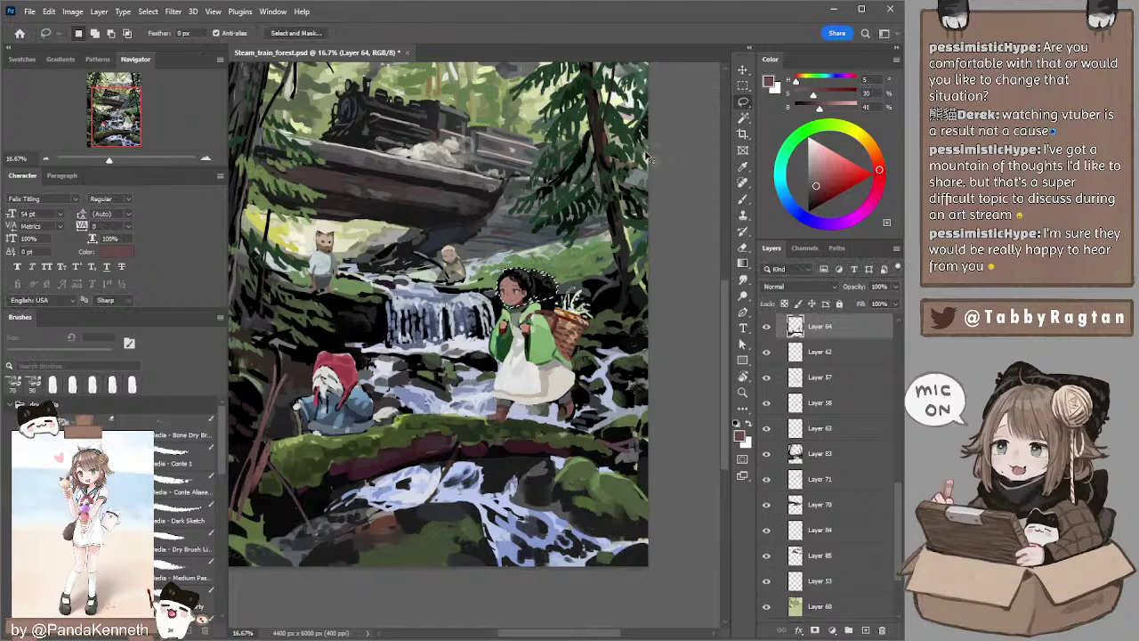
key("ctrl+d")
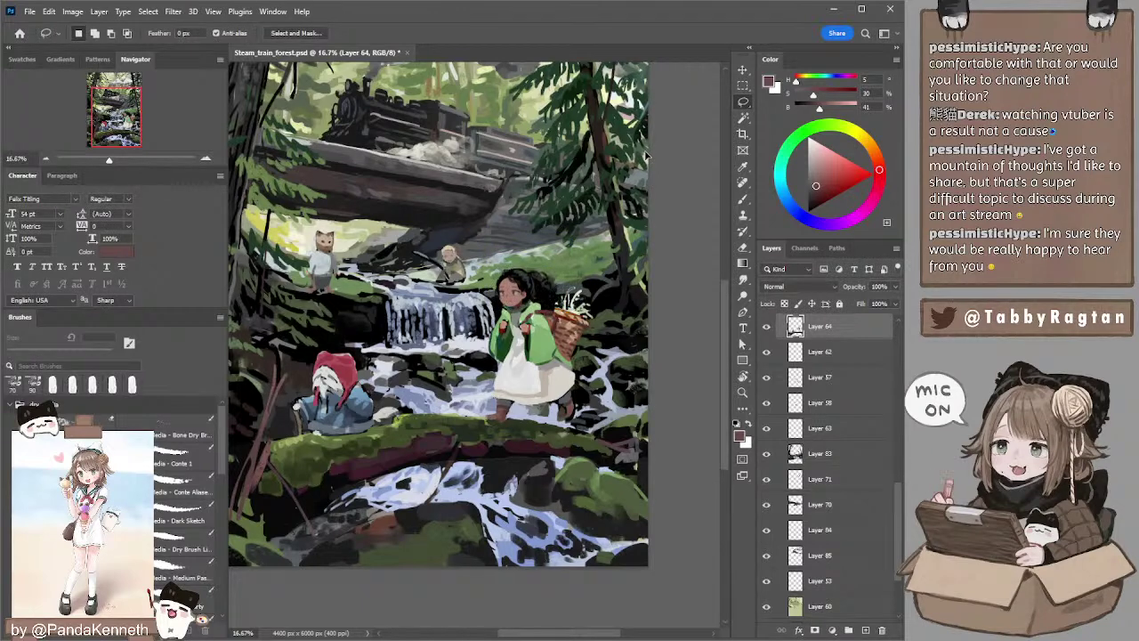
key("ctrl+z")
key("ctrl+z")
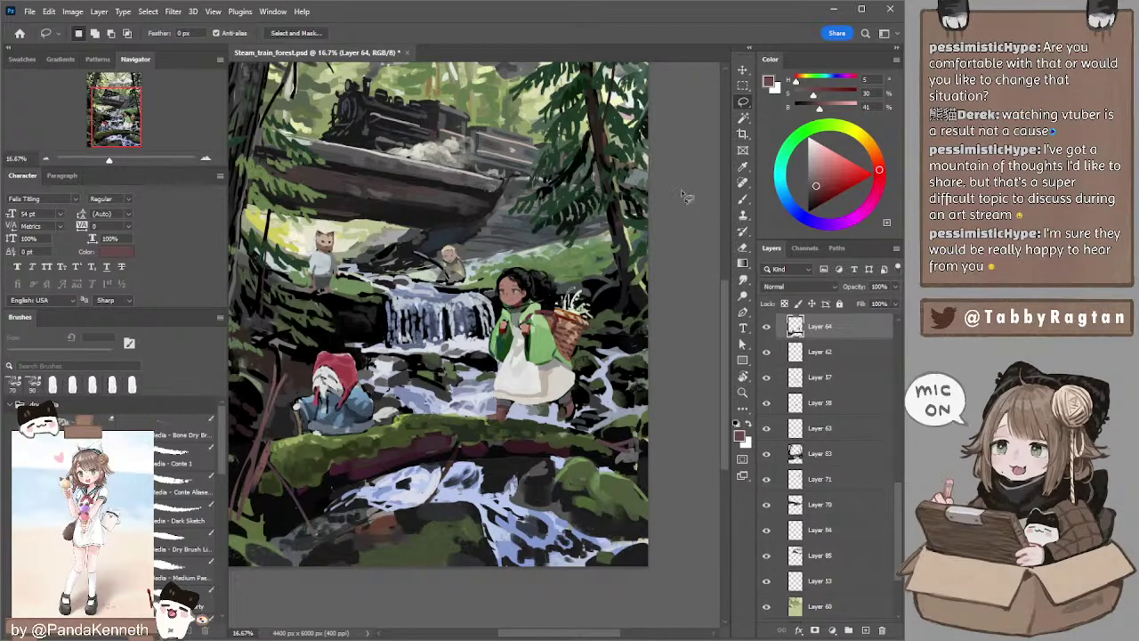
- Refine the girl's neck and collar on Layer 64 with sampled dark reddish brown and muted dark green using a 60 px brush
key("b")
left_click(520, 303, "alt")
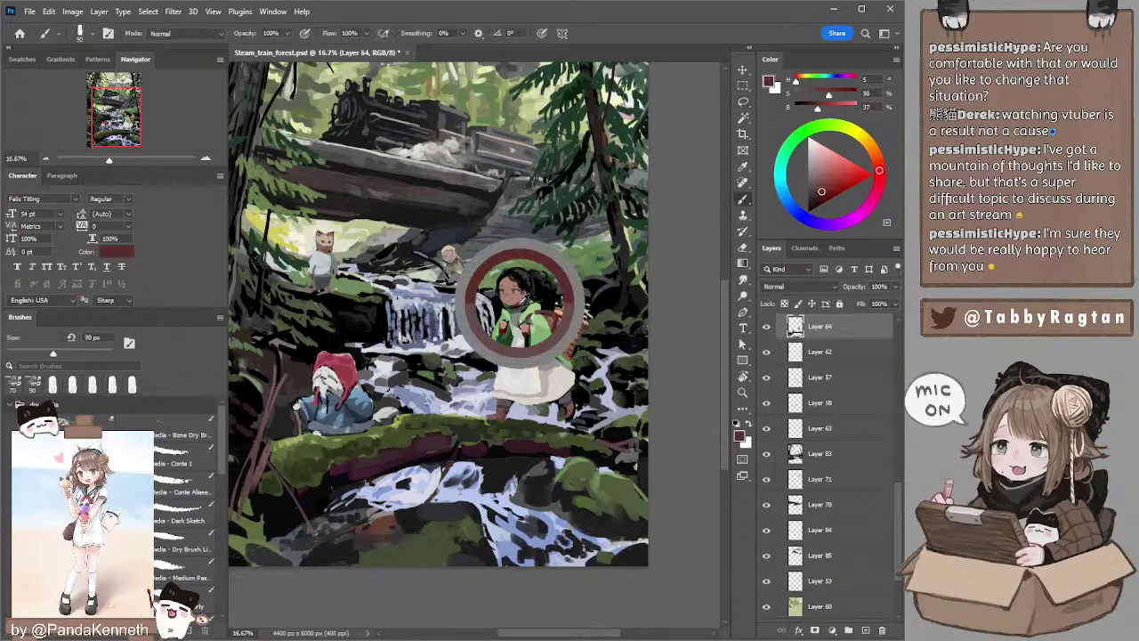
left_click(521, 307, "alt")
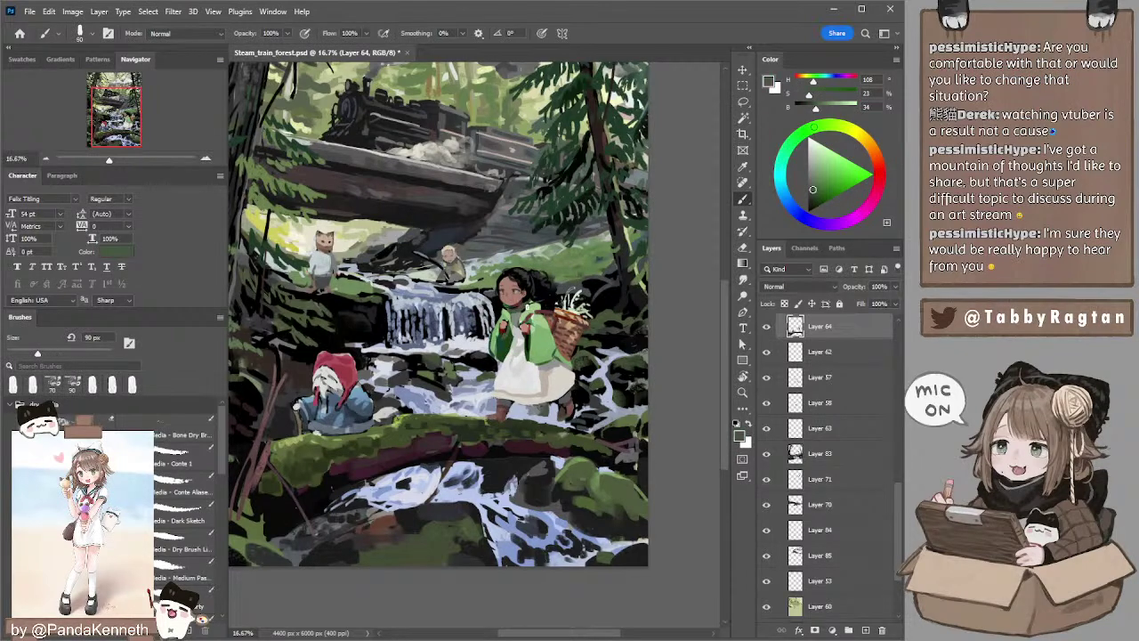
left_click(515, 305, "alt")
key("[")
key("[")
key("[")
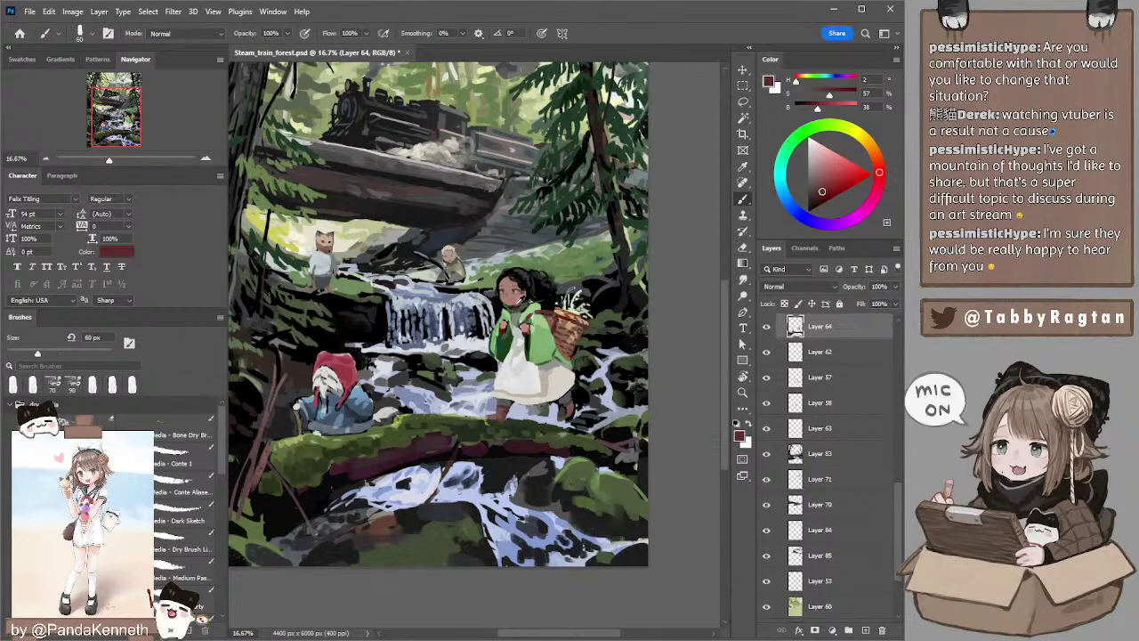
left_click(510, 305, "alt")
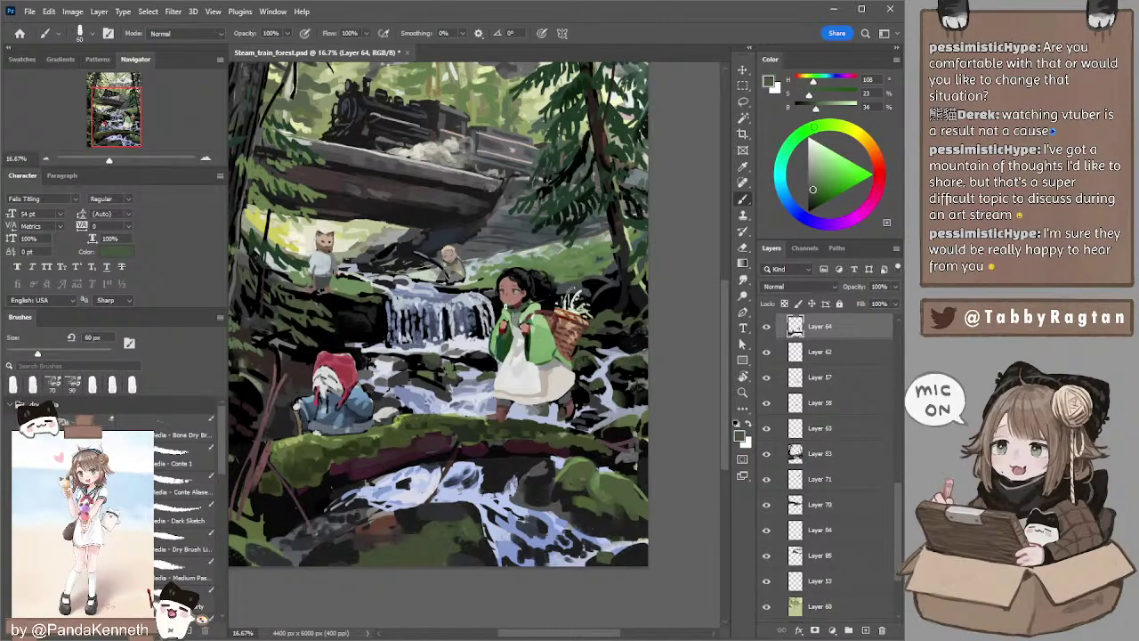
key("[")
- Add highlights to the girl's cloak on Layer 64 with a sampled light green using a 50 px brush
left_click(532, 303, "alt")
key("bracketleft")
key("bracketleft")
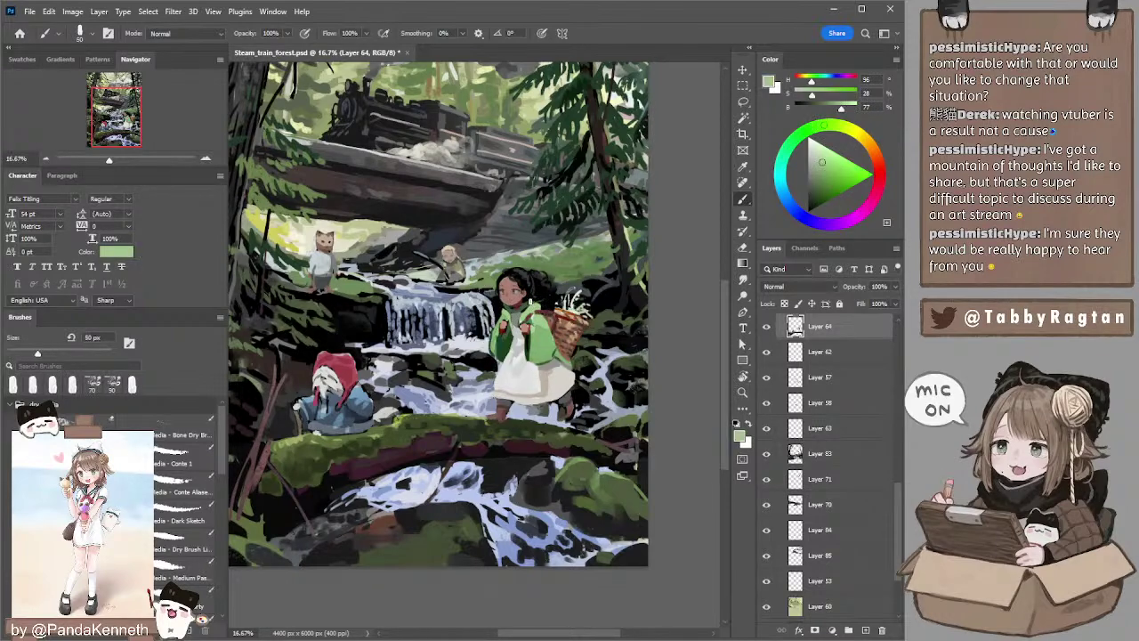
key("bracketleft")
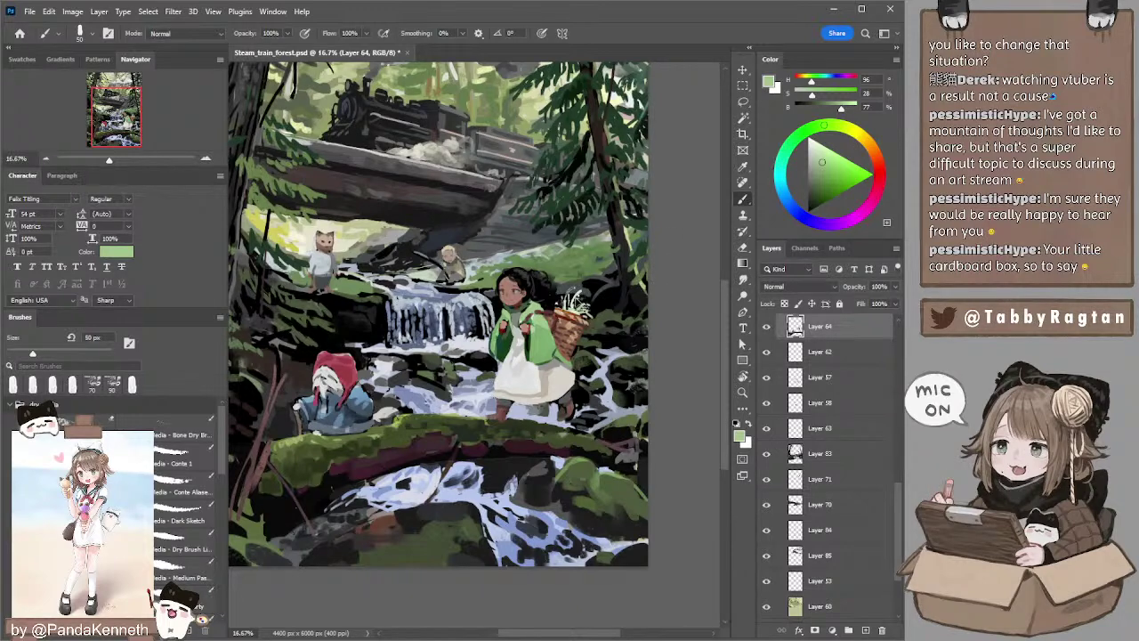
- Paint pale off-white flower strokes above the girl's basket on Layer 64 with a 35 px brush
key("[")
mouse_move(576, 306)
left_mouse_down()
mouse_move(564, 288)
mouse_move(598, 304)
mouse_move(587, 296)
left_mouse_up()
key("ctrl+z")
key("[")
key("[")
key("l")
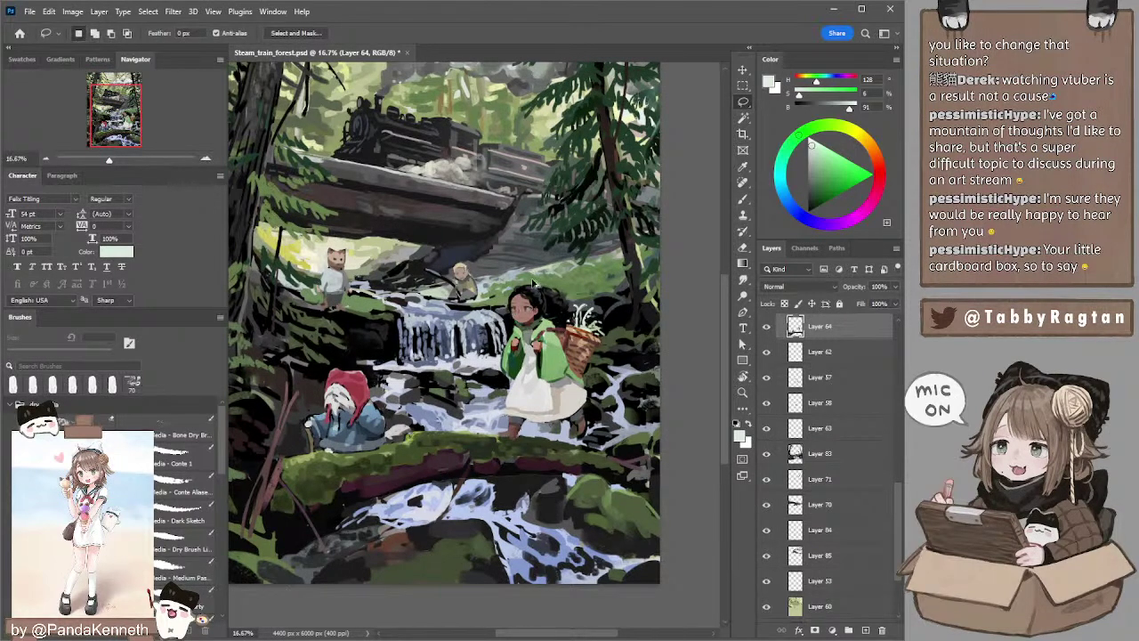
- Rework the girl's hair on Layer 64 with sampled near-black and dark blue-grey tones
mouse_move(669, 180)
left_mouse_down()
mouse_move(697, 210)
mouse_move(702, 194)
mouse_move(681, 173)
left_mouse_up()
key("b")
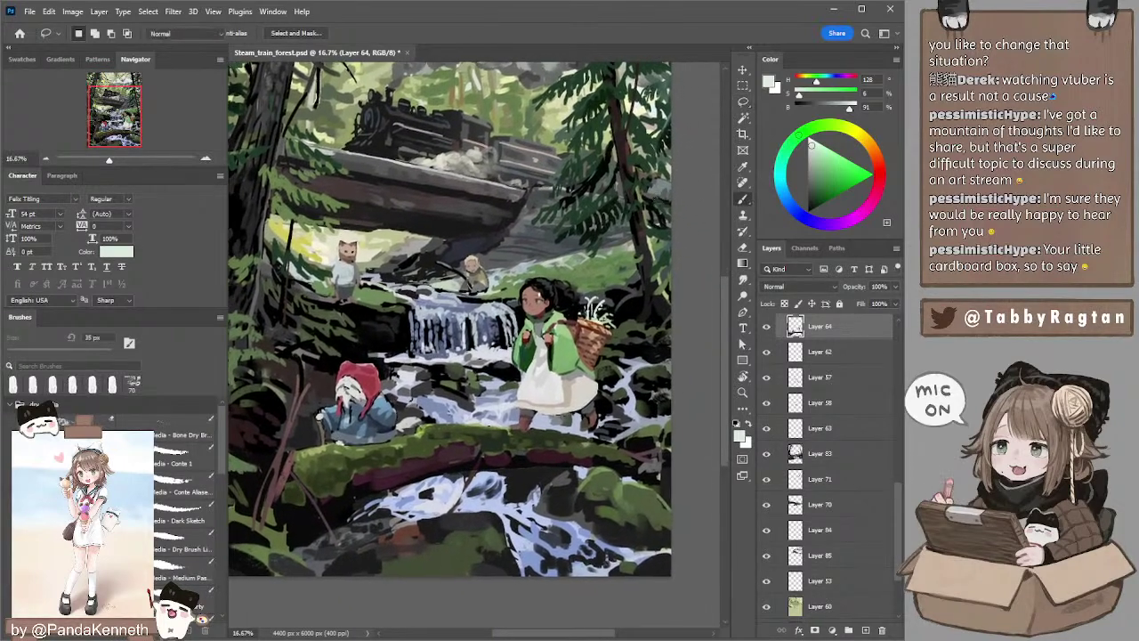
left_click_drag(537, 289, 546, 281)
left_click(539, 289, "alt")
key("bracketright")
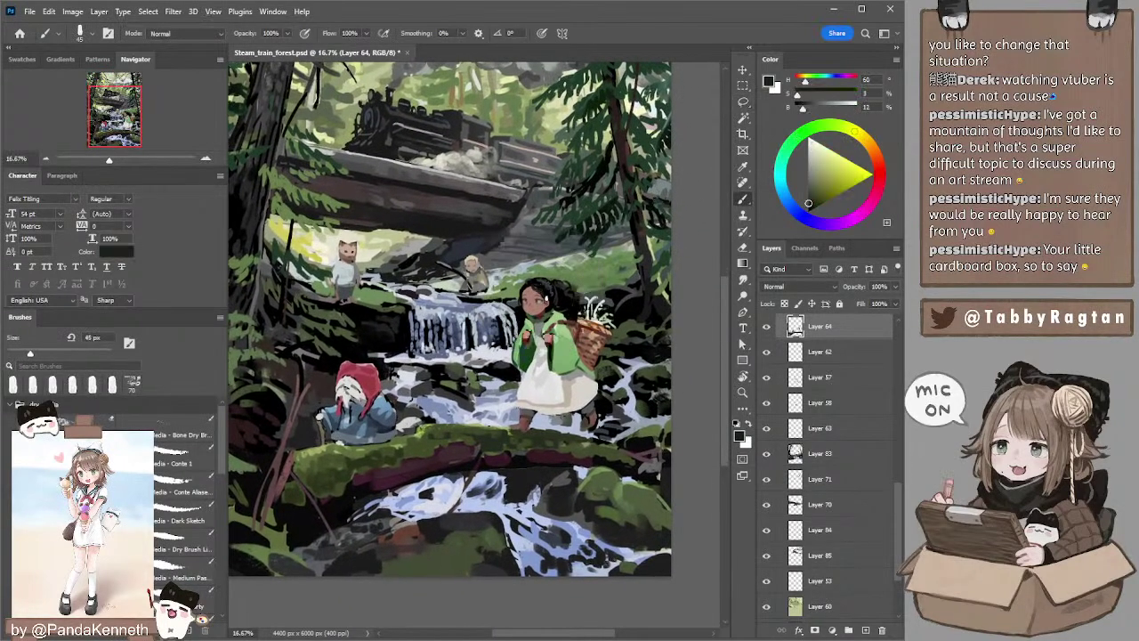
left_click(544, 280, "alt")
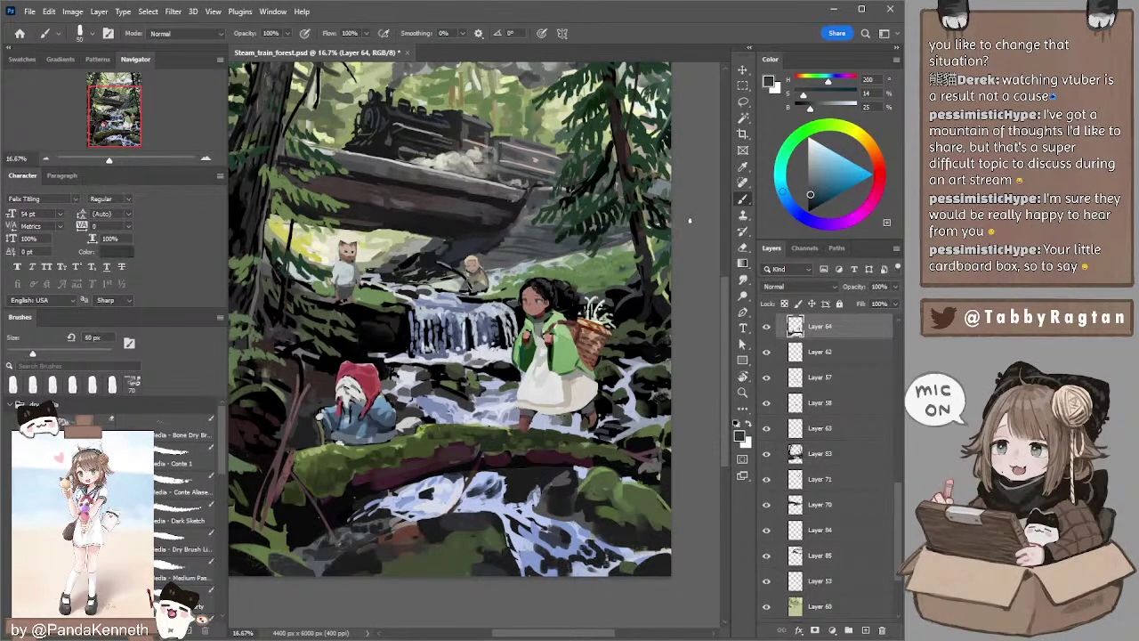
- Touch up the basket strap at the girl's shoulder on Layer 64 with a sampled reddish brown using a 20 to 40 px brush
key("bracketleft")
key("bracketleft")
key("bracketleft")
key("bracketleft")
left_click(564, 318, "alt")
key("bracketright")
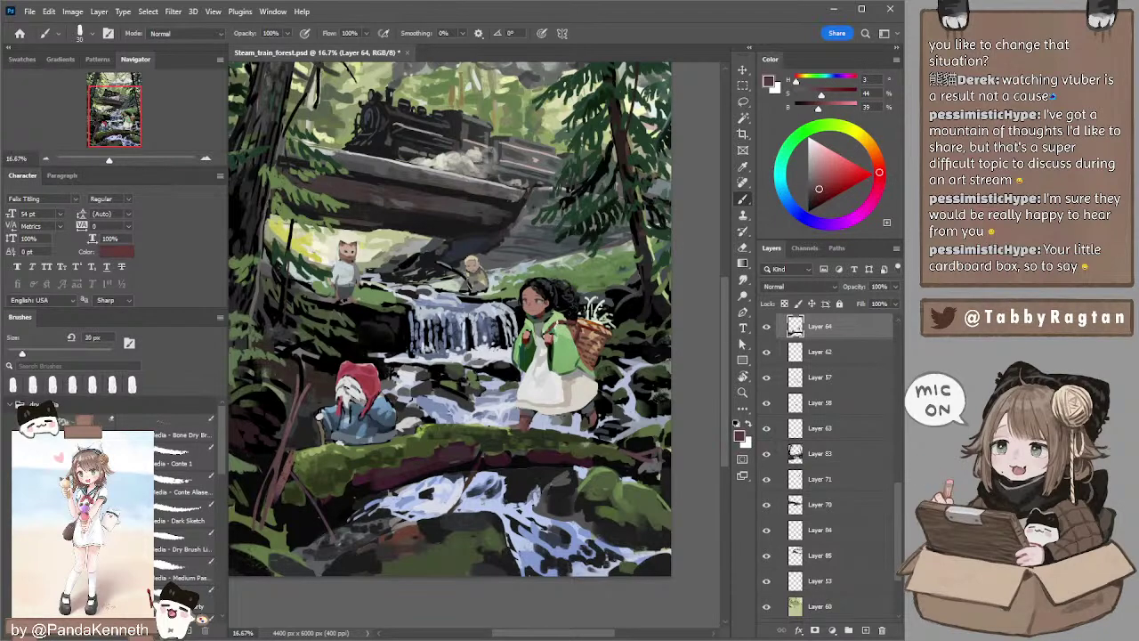
key("bracketright")
mouse_move(676, 278)
left_mouse_down()
mouse_move(679, 264)
mouse_move(681, 275)
left_mouse_up()
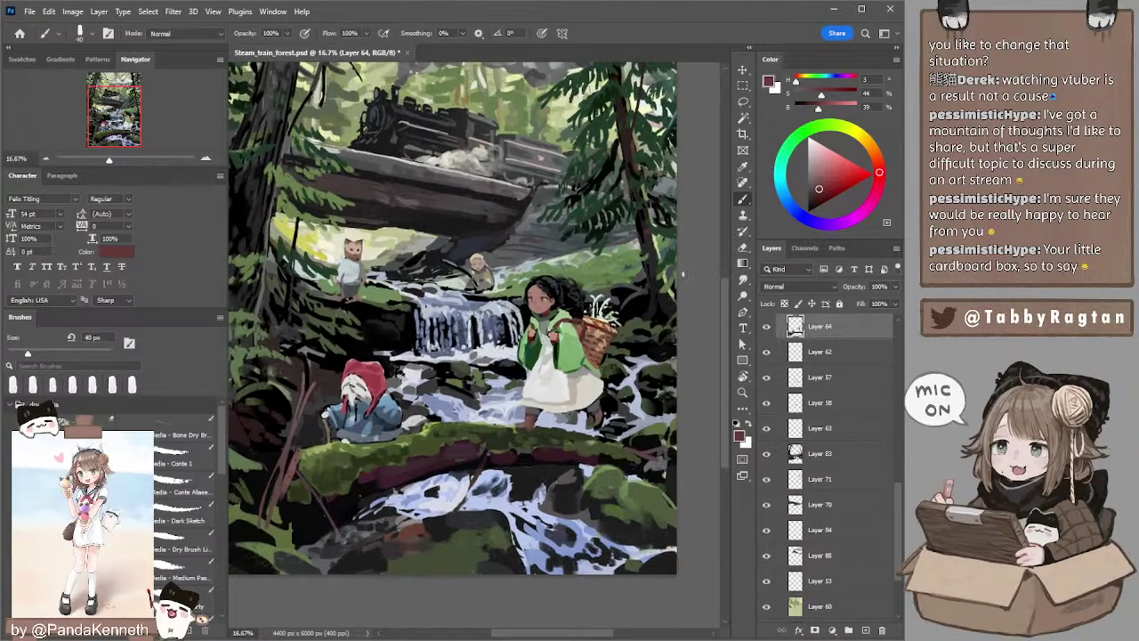
- Paint the rocks beside the stream behind the girl on Layer 83 with a sampled dark green and black
left_click(628, 395, "ctrl")
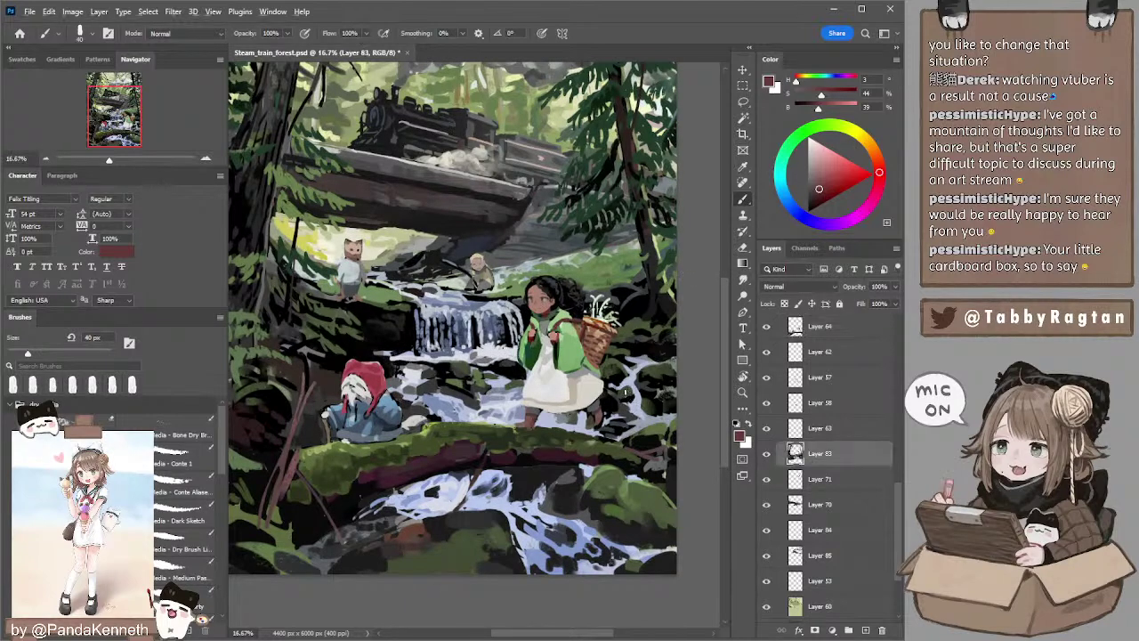
left_click(626, 391, "alt")
key("bracketright")
key("bracketright")
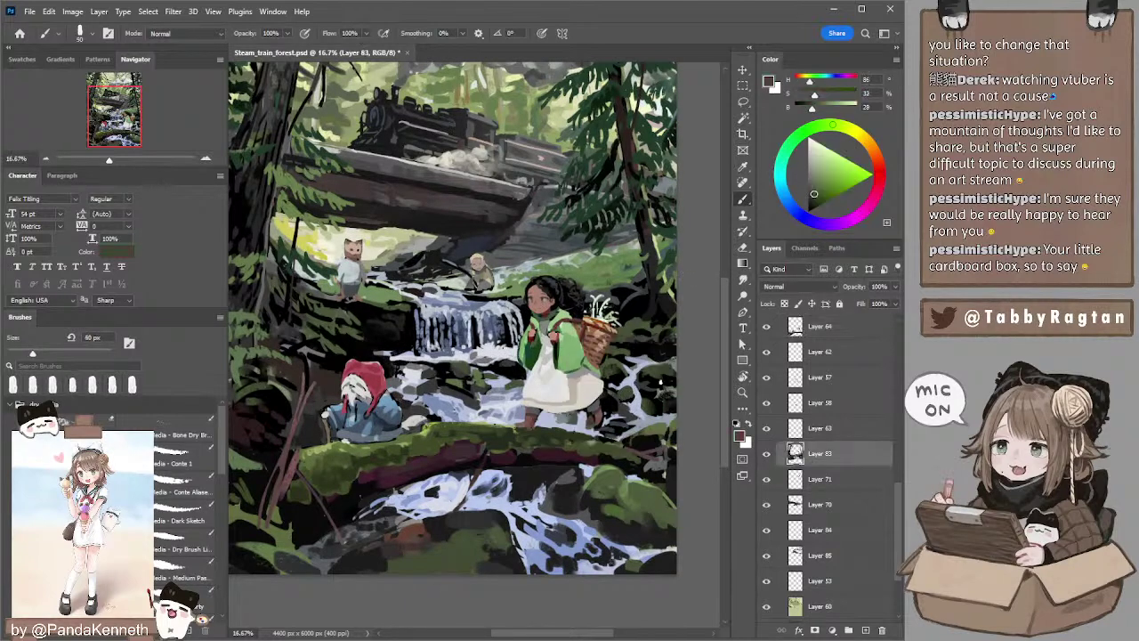
key("d")
key("bracketright")
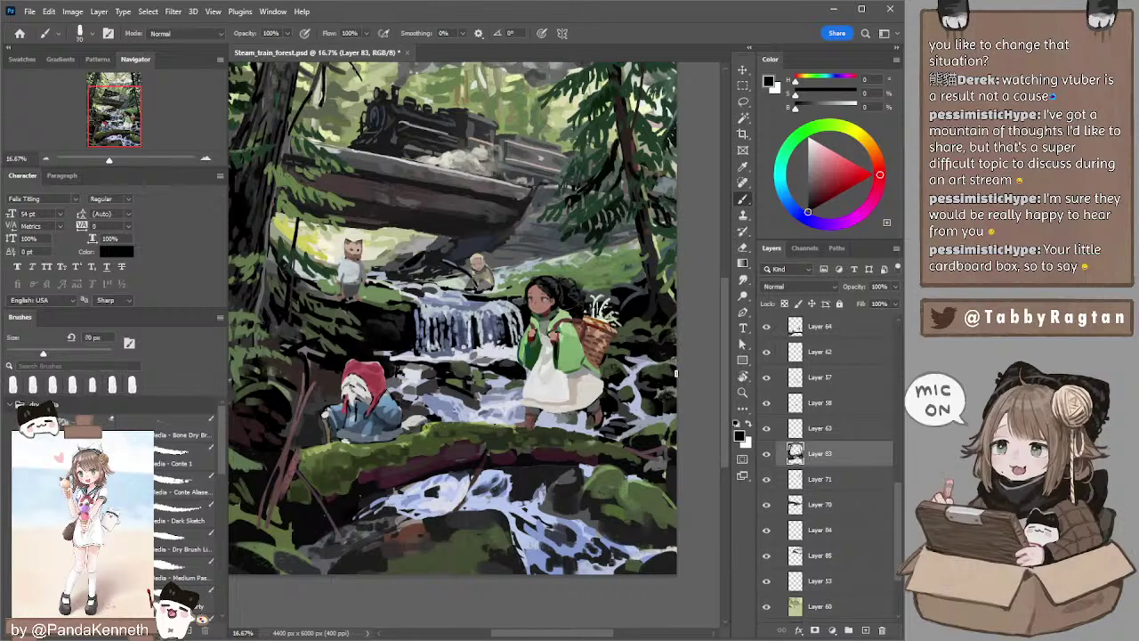
- Refine the stream and rock edges behind the girl on Layer 83 with a sampled blue-grey and black using a 70 to 80 px brush
left_click(651, 357, "alt")
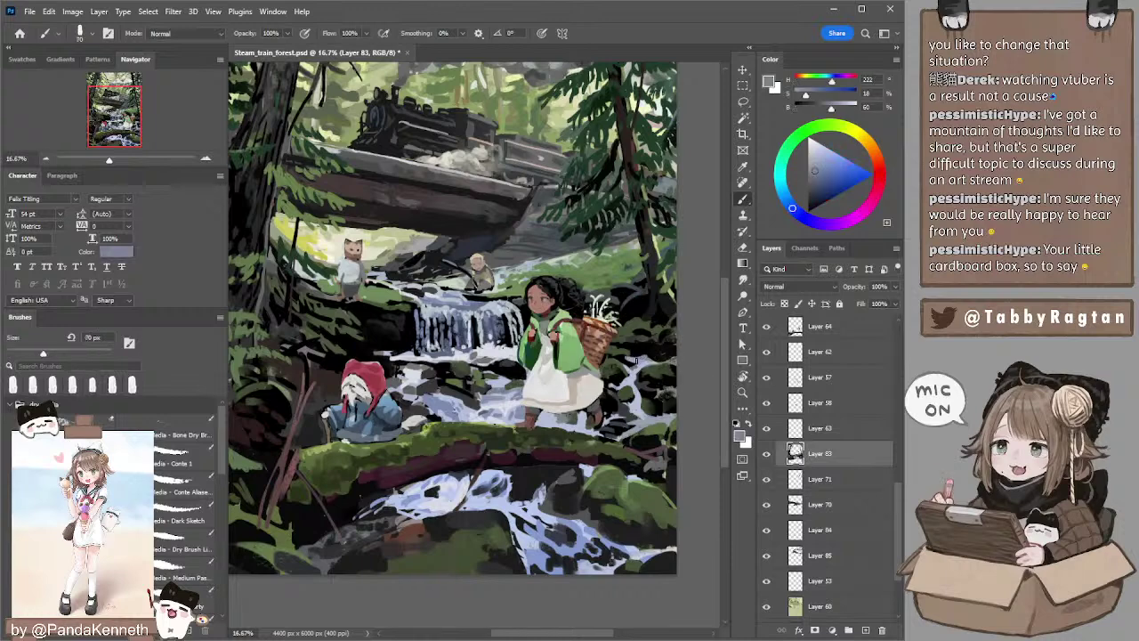
key("r")
key("b")
key("d")
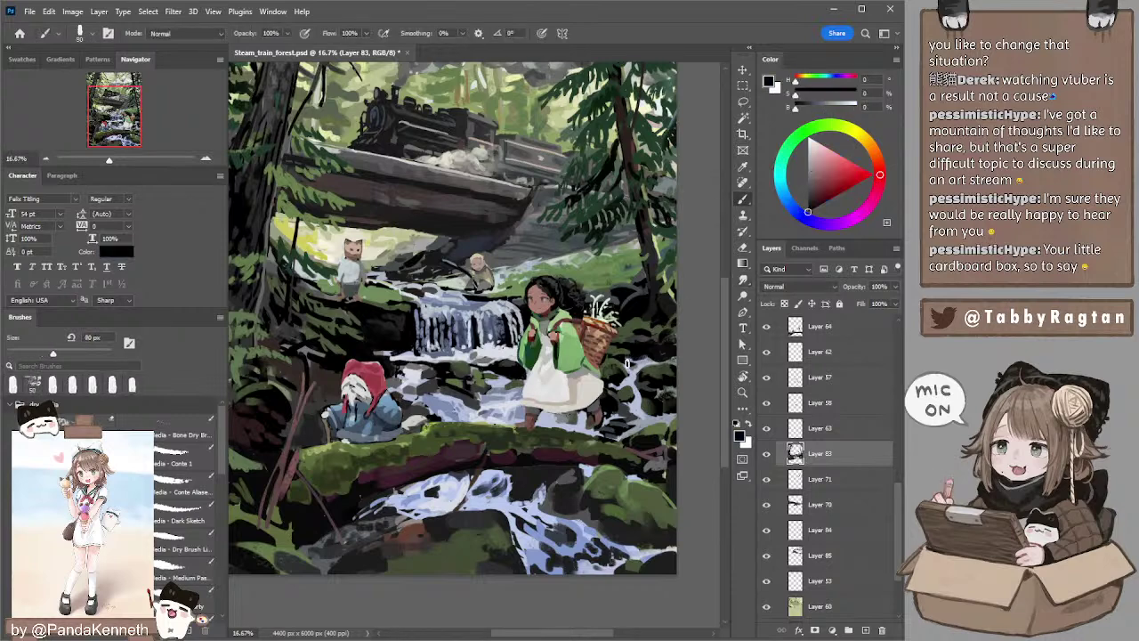
key("bracketright")
key("bracketleft")
key("bracketleft")
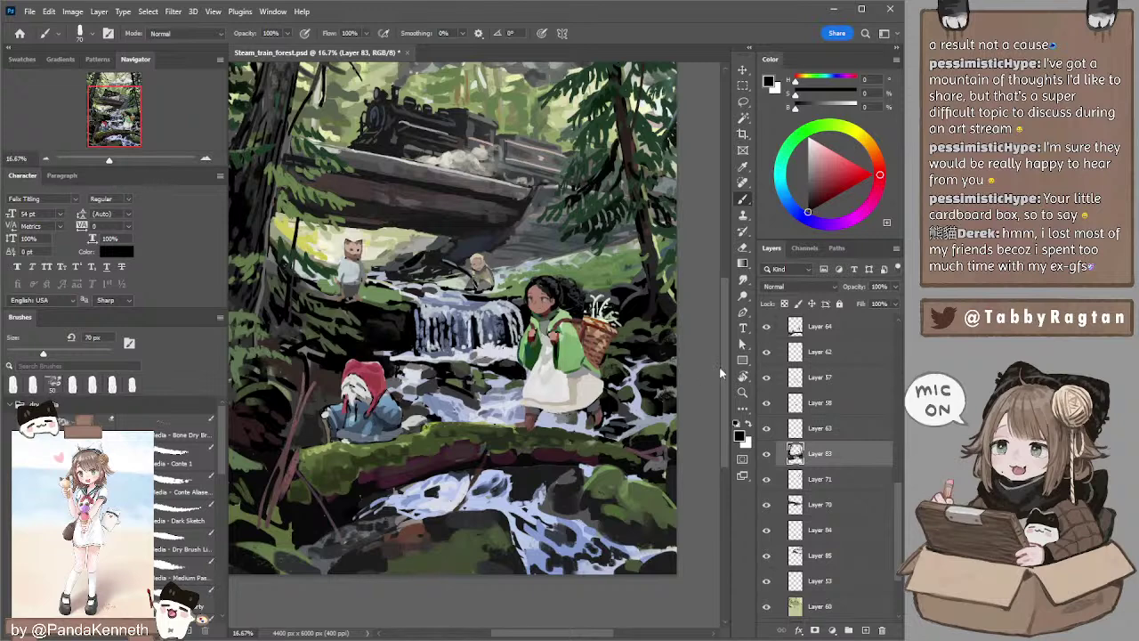
- Dab a neutral light grey of 71% brightness into the girl's eye on Layer 64 with a very small brush
left_click_drag(700, 357, 677, 334)
left_click(510, 308, "ctrl")
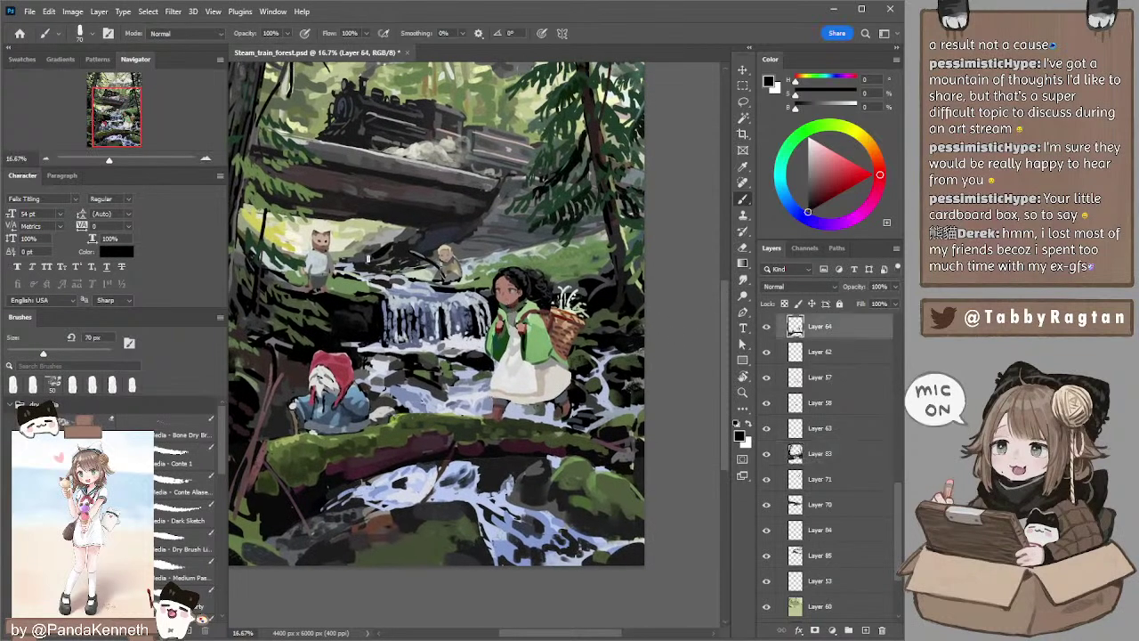
left_click(204, 159)
left_click_drag(525, 289, 494, 299)
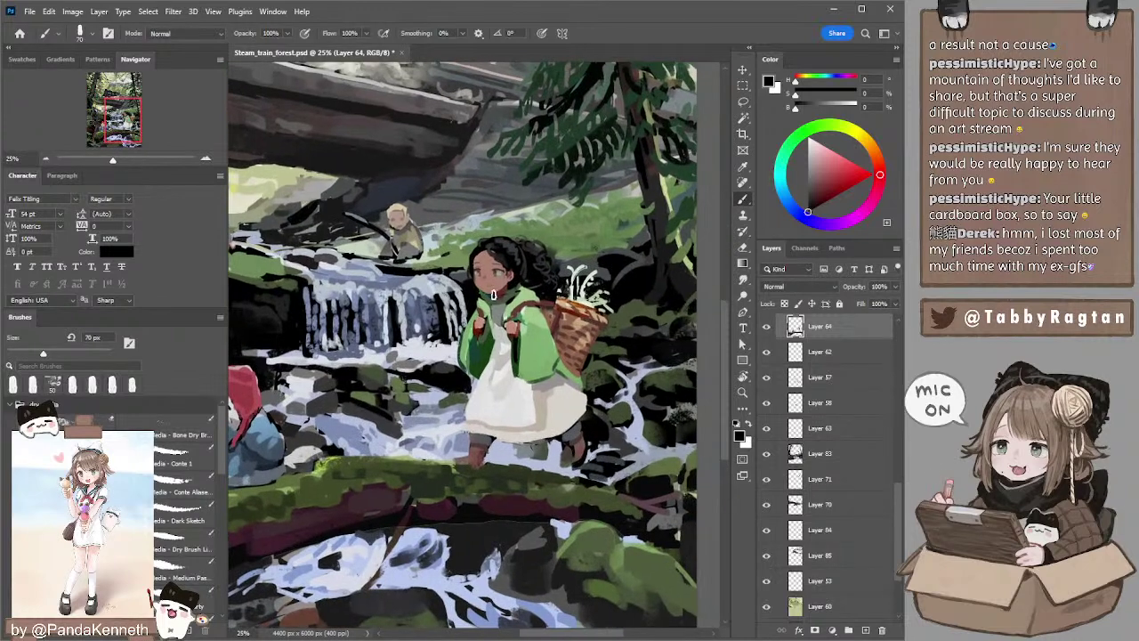
left_click(548, 251, "alt")
left_click(808, 158)
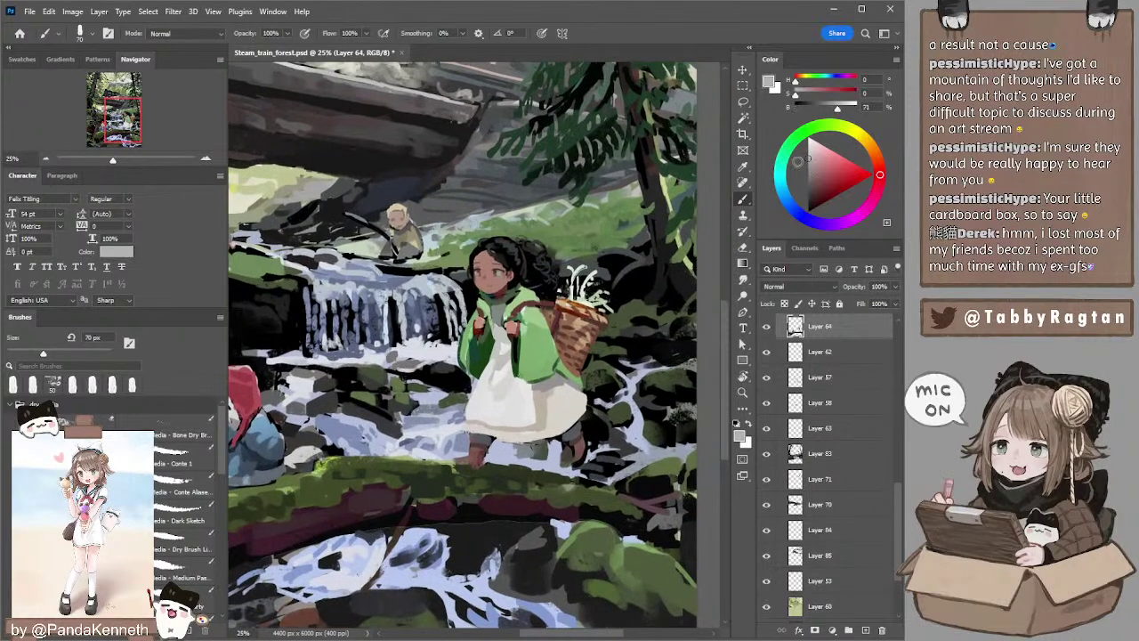
key("bracketleft")
key("bracketleft")
key("bracketleft")
key("bracketleft")
key("bracketleft")
key("bracketleft")
key("bracketleft")
key("bracketleft")
key("bracketleft")
key("bracketleft")
key("bracketleft")
left_click(480, 275)
- Refine the light grey details of the girl's eyes on Layer 64 with a 10 to 15 px brush
key("ctrl+equal")
key("bracketright")
key("bracketright")
key("bracketleft")
key("bracketright")
key("bracketleft")
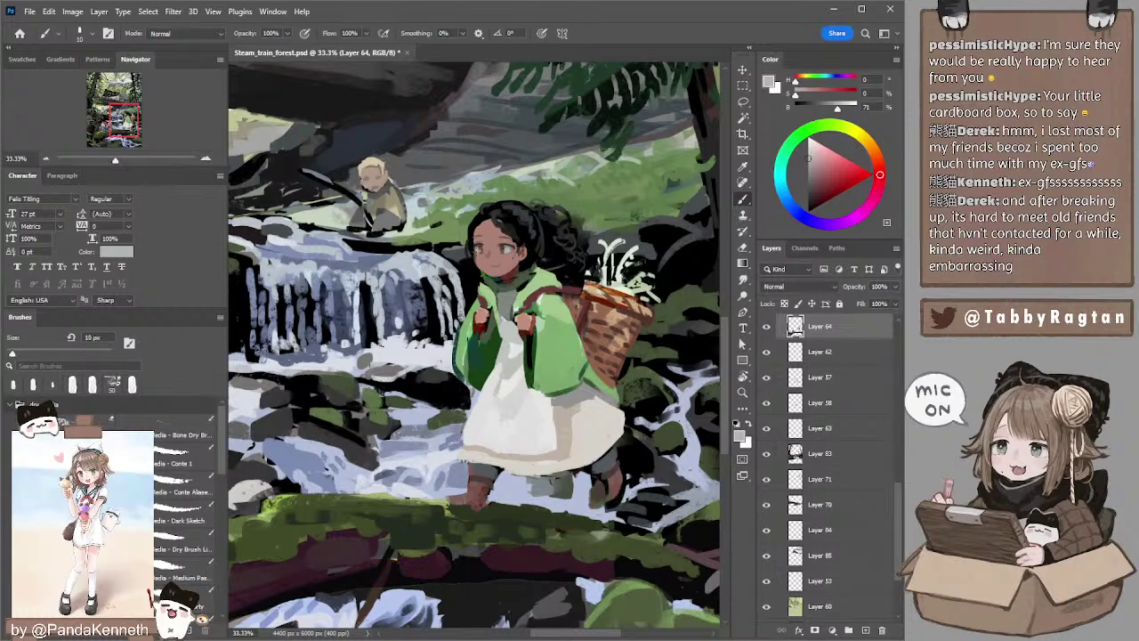
key("bracketright")
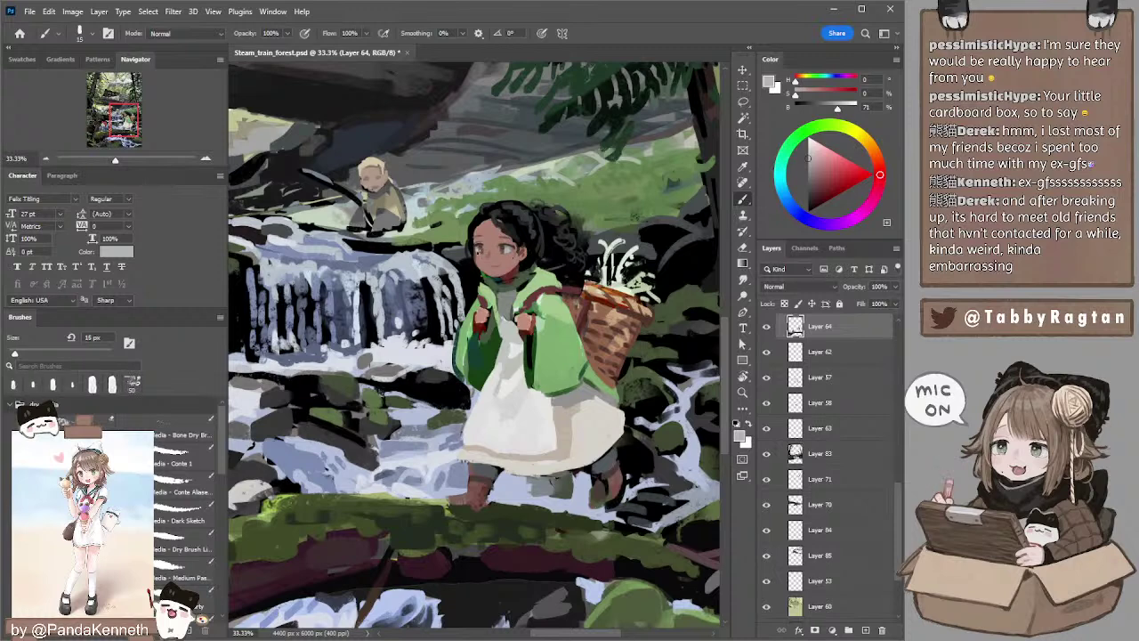
key("bracketleft")
left_click_drag(507, 198, 485, 193)
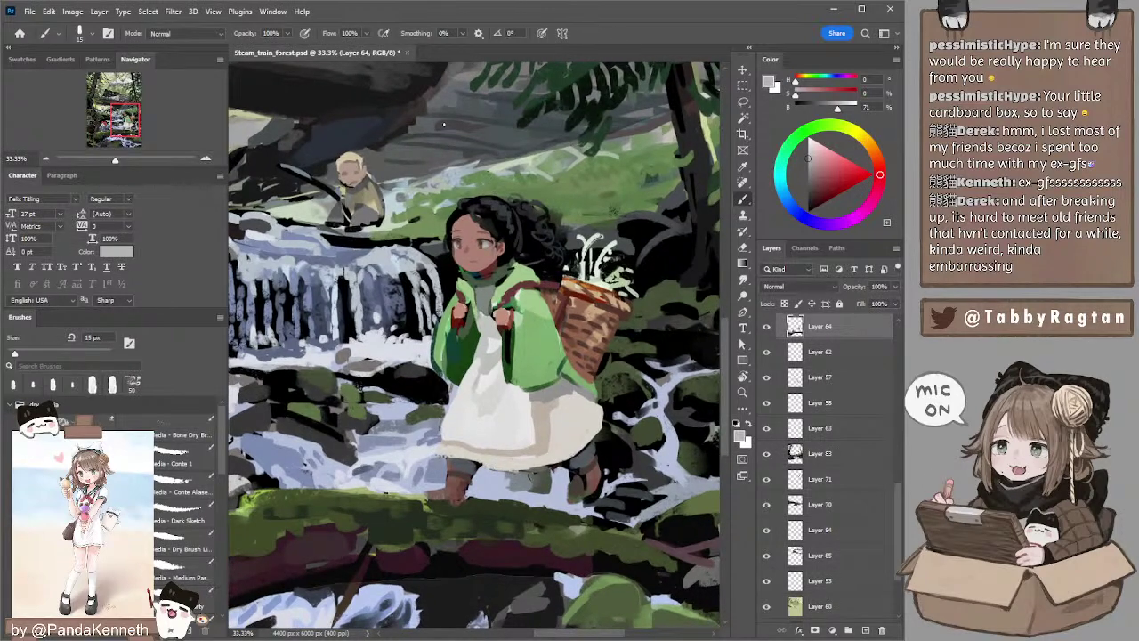
left_click_drag(527, 243, 513, 226)
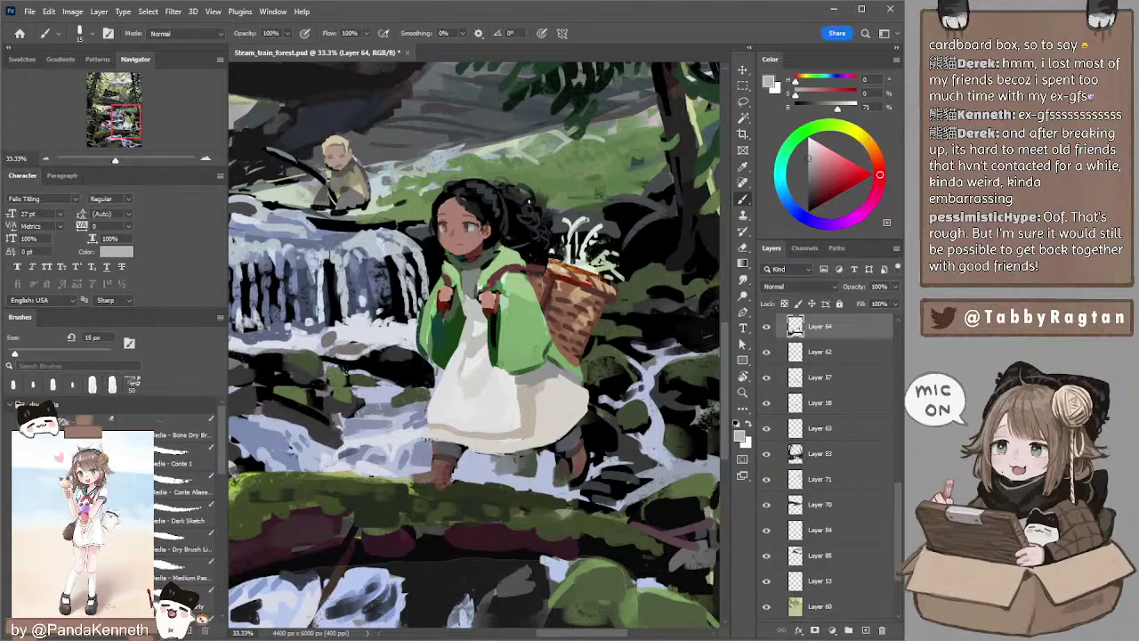
- Sample a near-black from the girl's hair and smudge the hair on Layer 64 at 24% strength with a 35 to 40 px tip
left_click_drag(484, 192, 486, 205)
key("ctrl+z")
left_click(472, 190, "alt")
key("r")
key("bracketleft")
key("bracketleft")
key("bracketleft")
key("bracketleft")
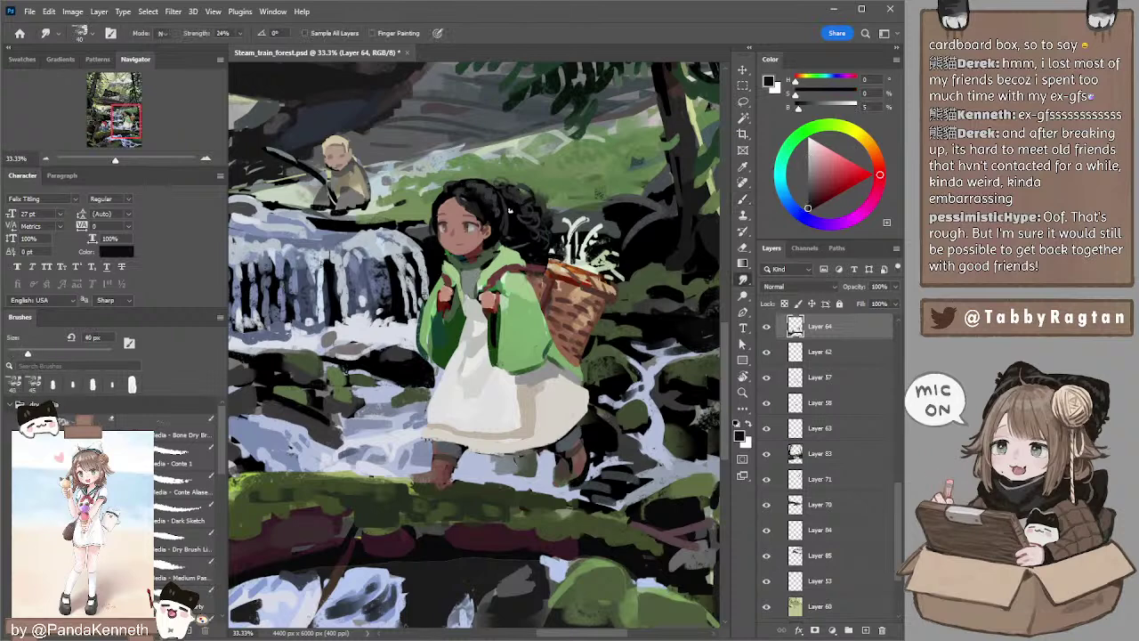
key("bracketleft")
key("b")
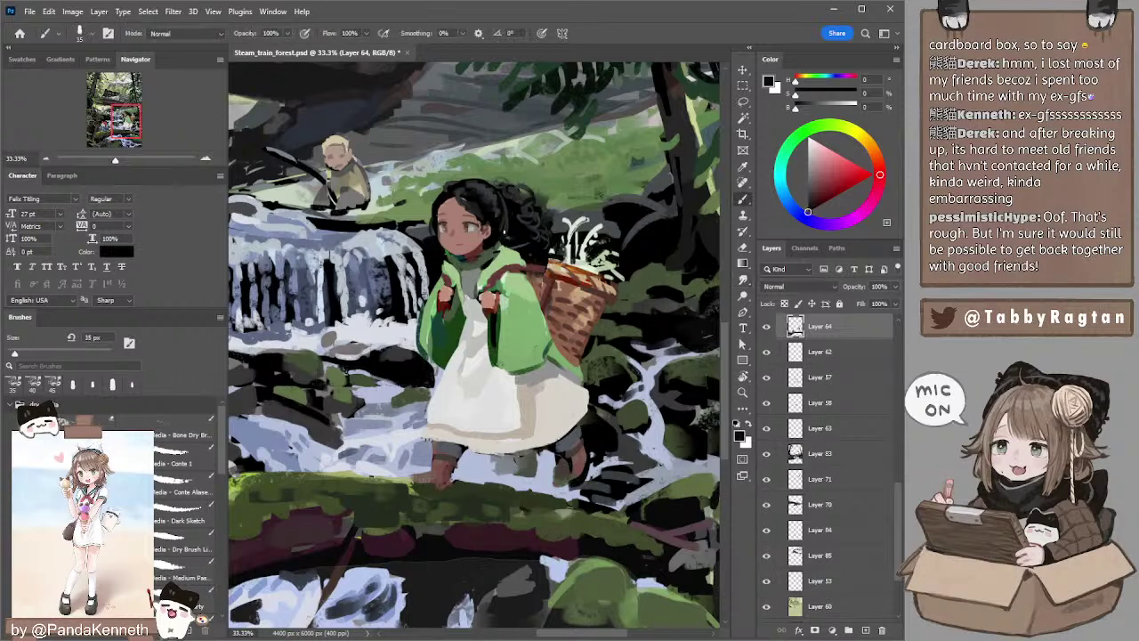
- Add black strokes to the back of the girl's hair on Layer 64 with a 25 px brush
left_click(510, 217, "alt")
key("bracketleft")
key("bracketleft")
left_click_drag(505, 233, 513, 230)
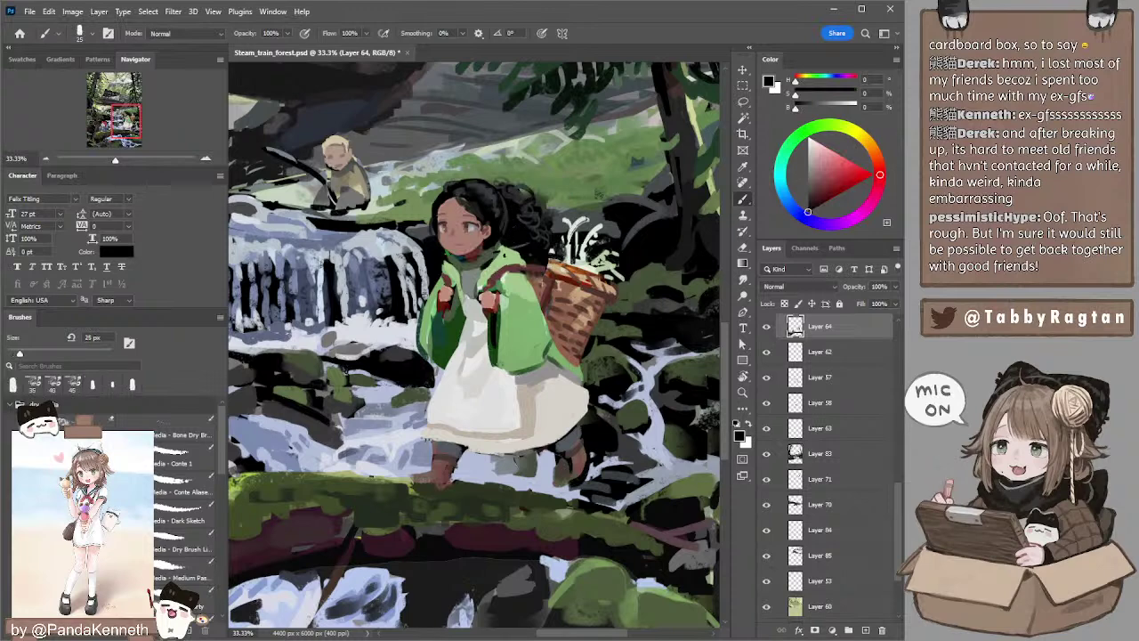
- Touch up the girl's neck and collar on Layer 64 with sampled dark green and dark red using a 25 to 30 px brush
left_click(500, 250, "alt")
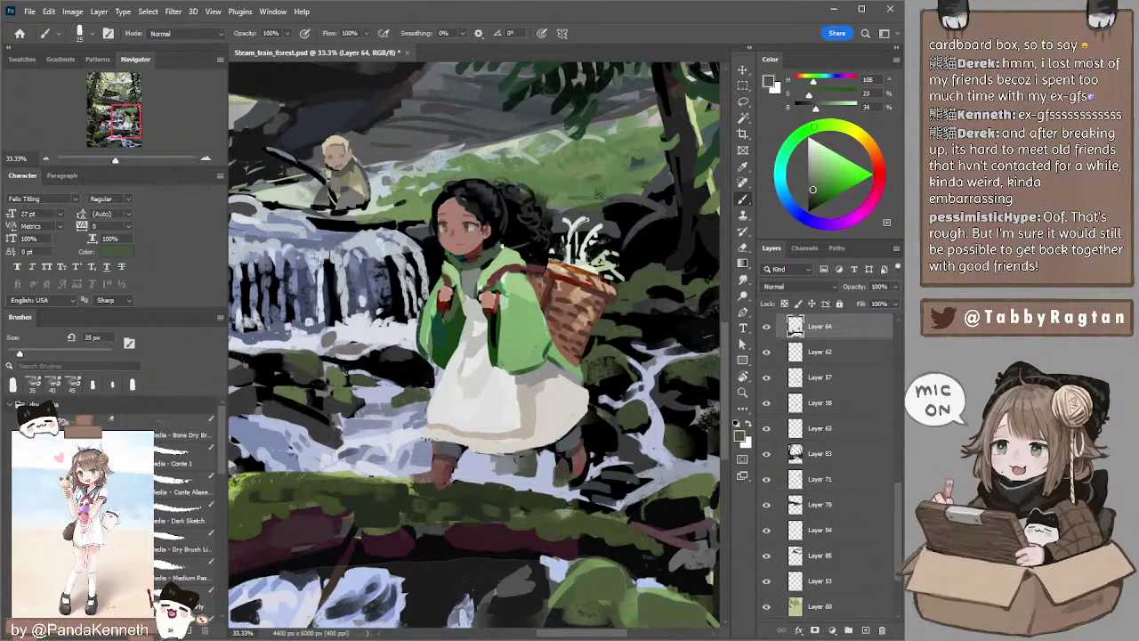
left_click(477, 254, "alt")
key("bracketright")
left_click_drag(535, 218, 519, 206)
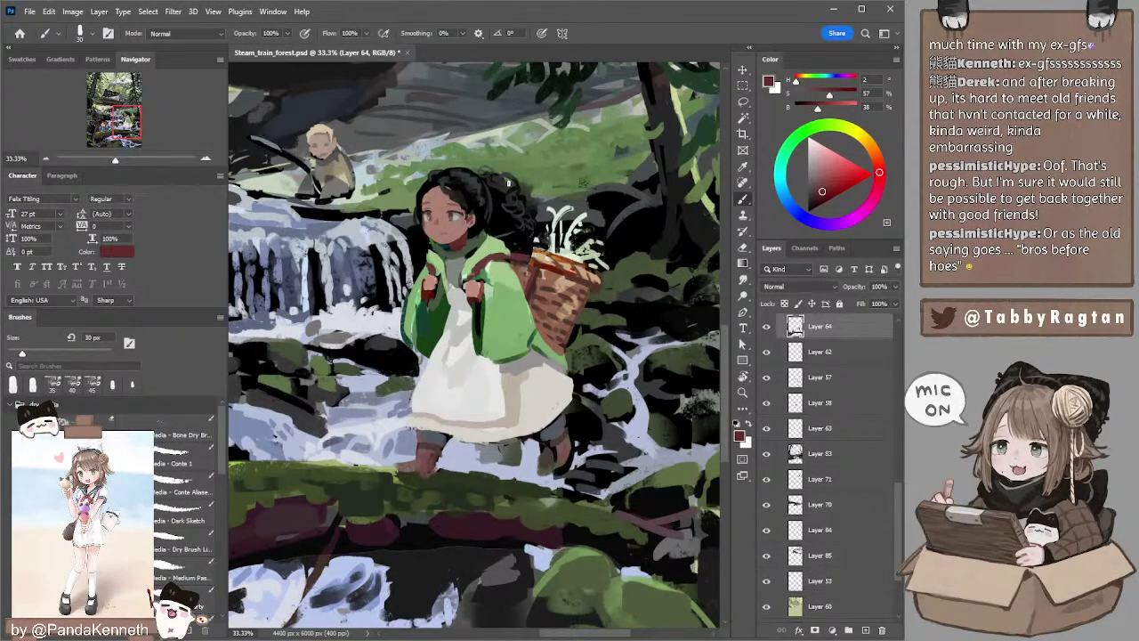
mouse_move(527, 190)
left_mouse_down()
mouse_move(539, 203)
mouse_move(527, 190)
left_mouse_up()
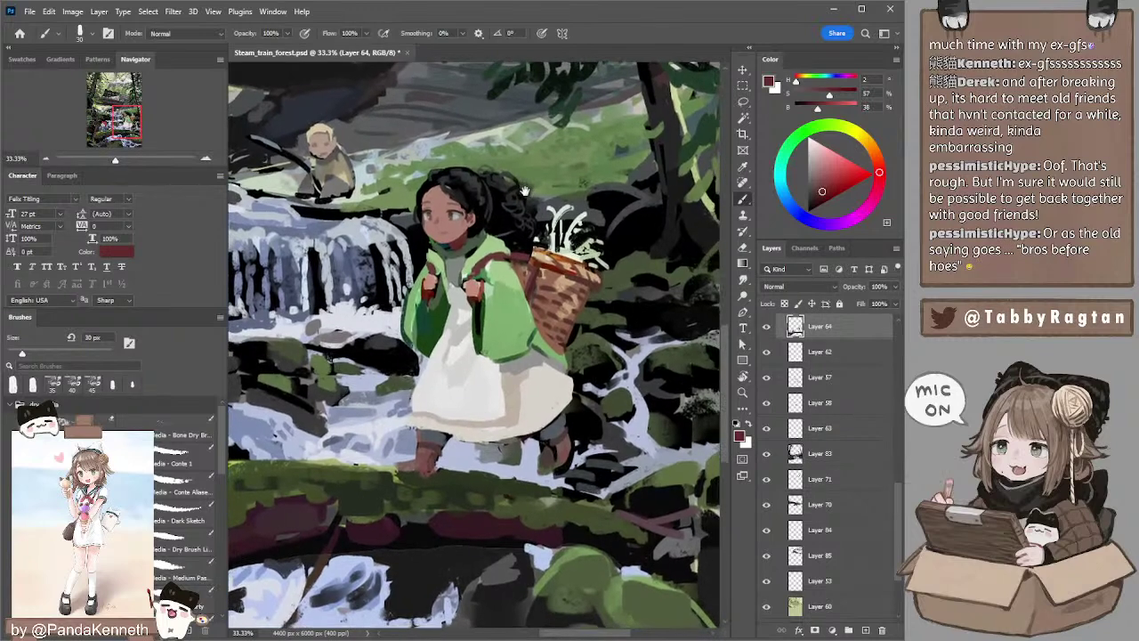
- Rework the strap where it meets the basket rim on Layer 64 with sampled reddish brown and near-black using a 30 px brush
left_click(502, 251, "alt")
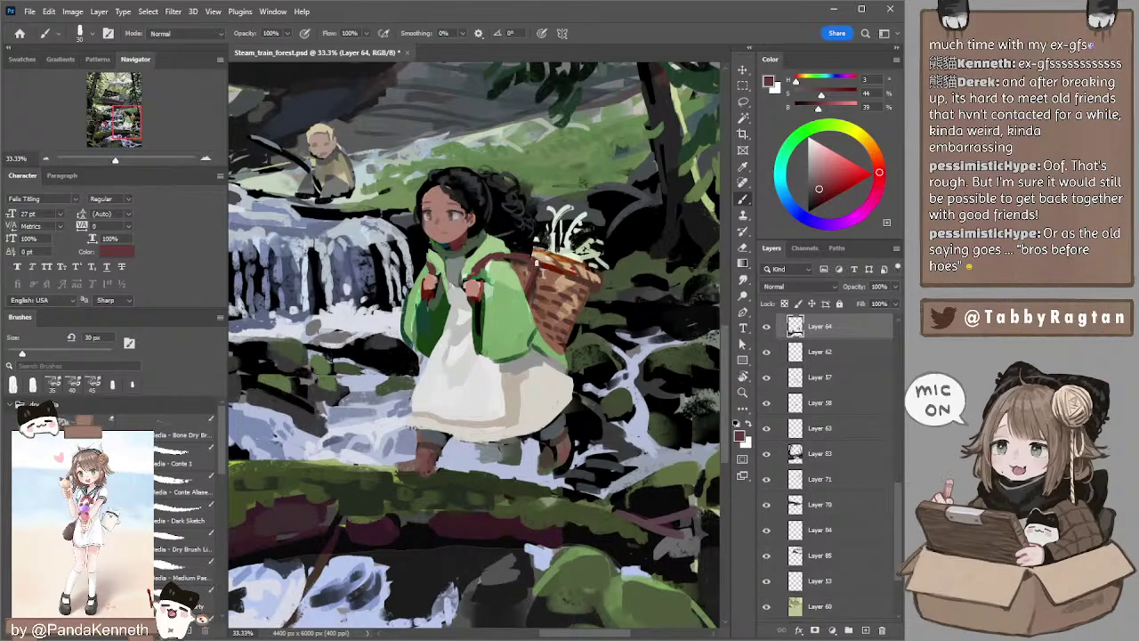
left_click(534, 258, "alt")
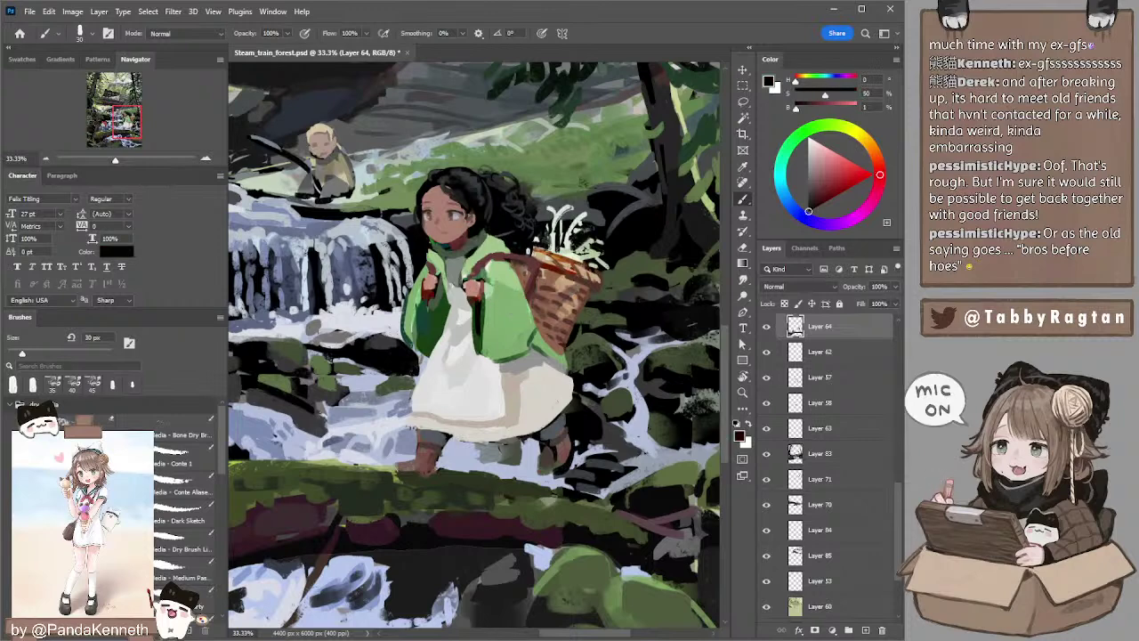
left_click_drag(582, 220, 558, 213)
- Add pale greenish-white flower strokes above the girl's basket on Layer 64 with a 20 to 30 px brush
left_click(539, 202, "alt")
left_click(533, 224, "alt")
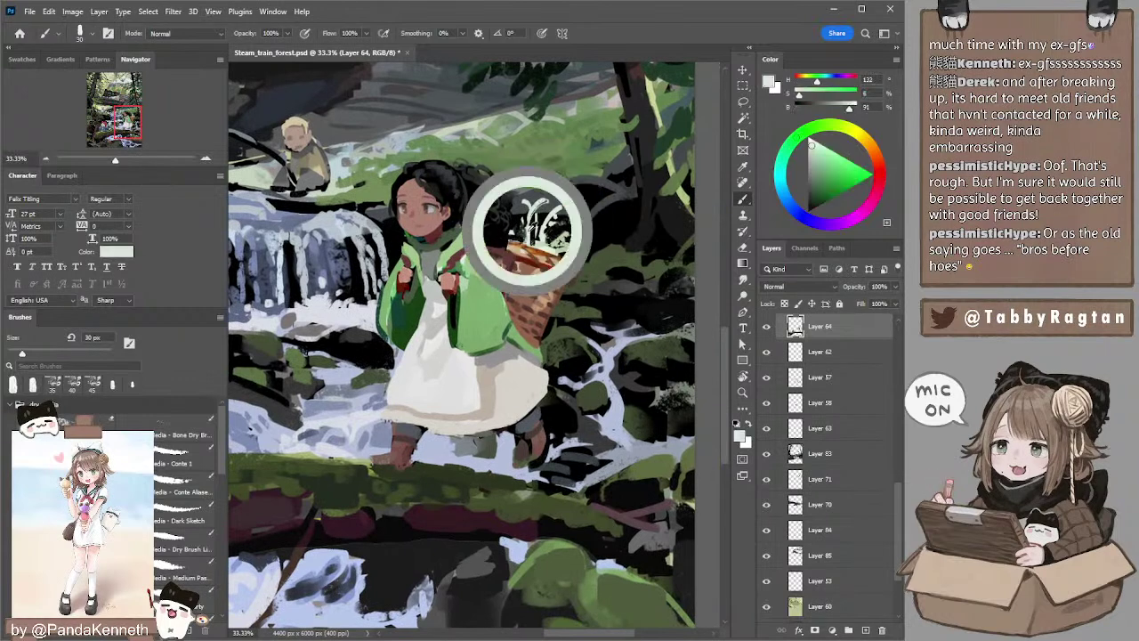
key("bracketleft")
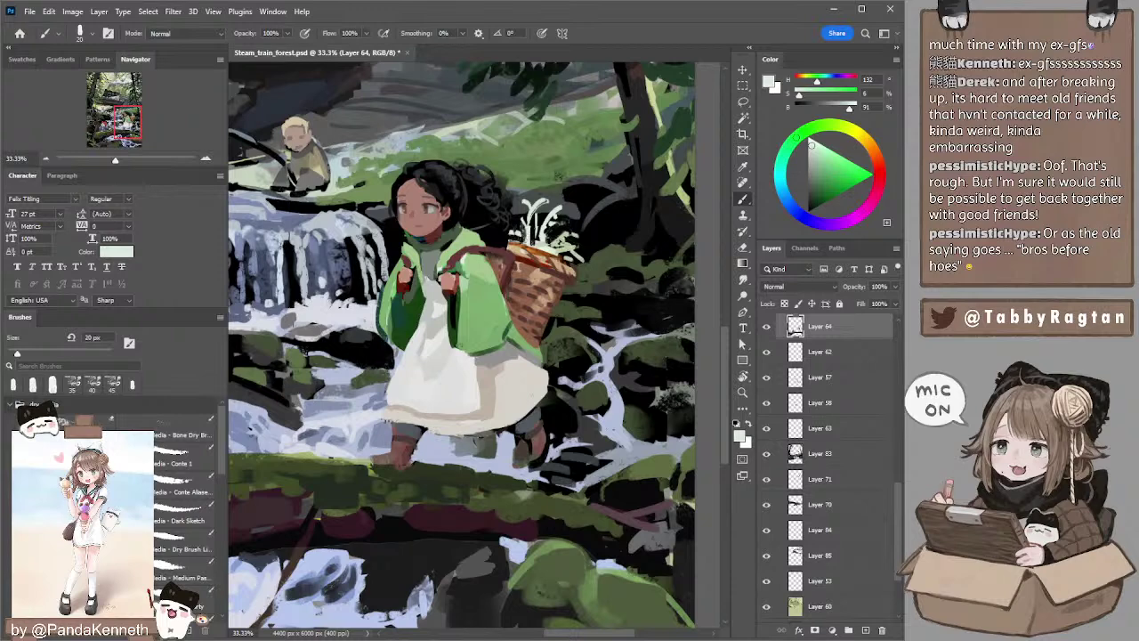
key("bracketright")
left_click_drag(573, 230, 580, 219)
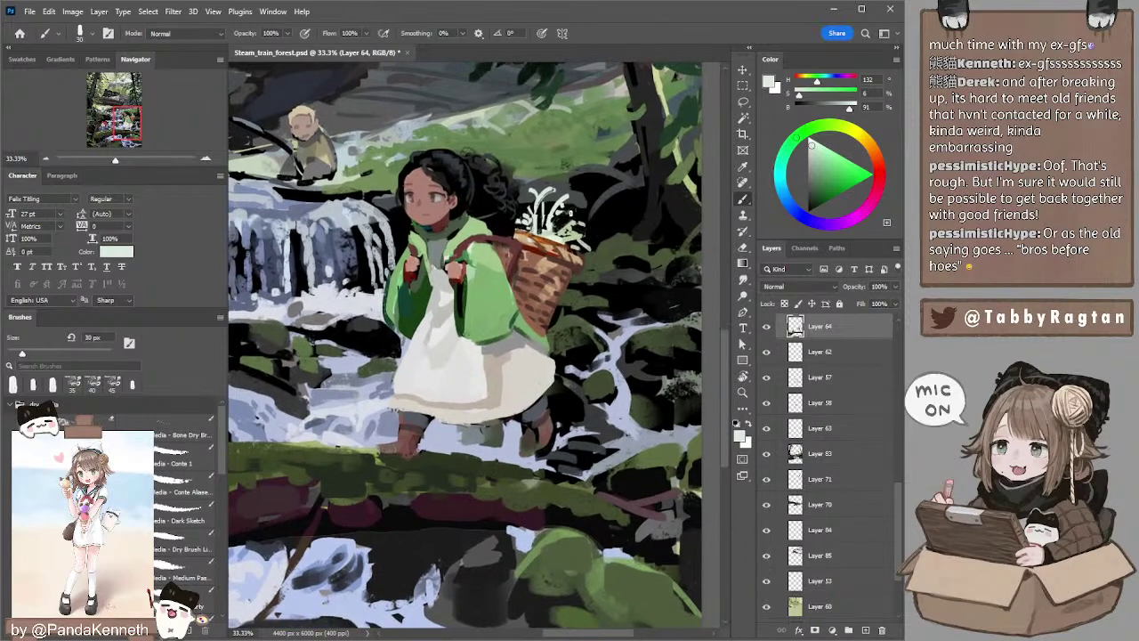
- Trim the pale flowers above the basket on Layer 64 with a 50 px eraser
key("e")
key("bracketleft")
key("bracketleft")
key("bracketleft")
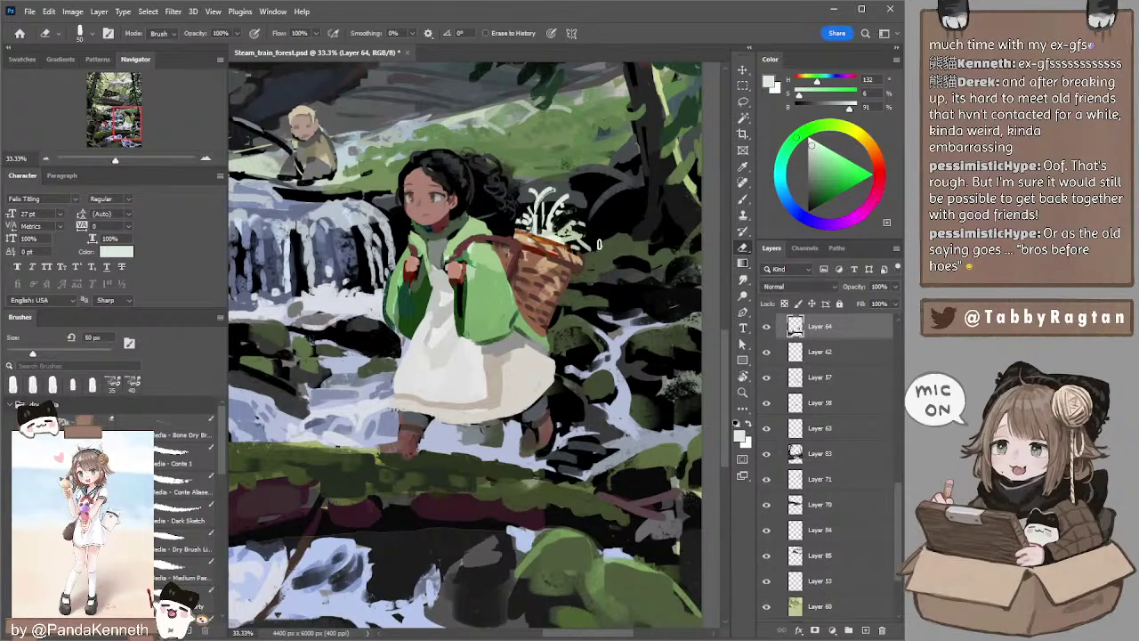
- Paint more flower detail at the basket rim on Layer 64 with sampled off-white and pale green using a 25 px brush
key("b")
left_click(556, 240, "alt")
key("bracketleft")
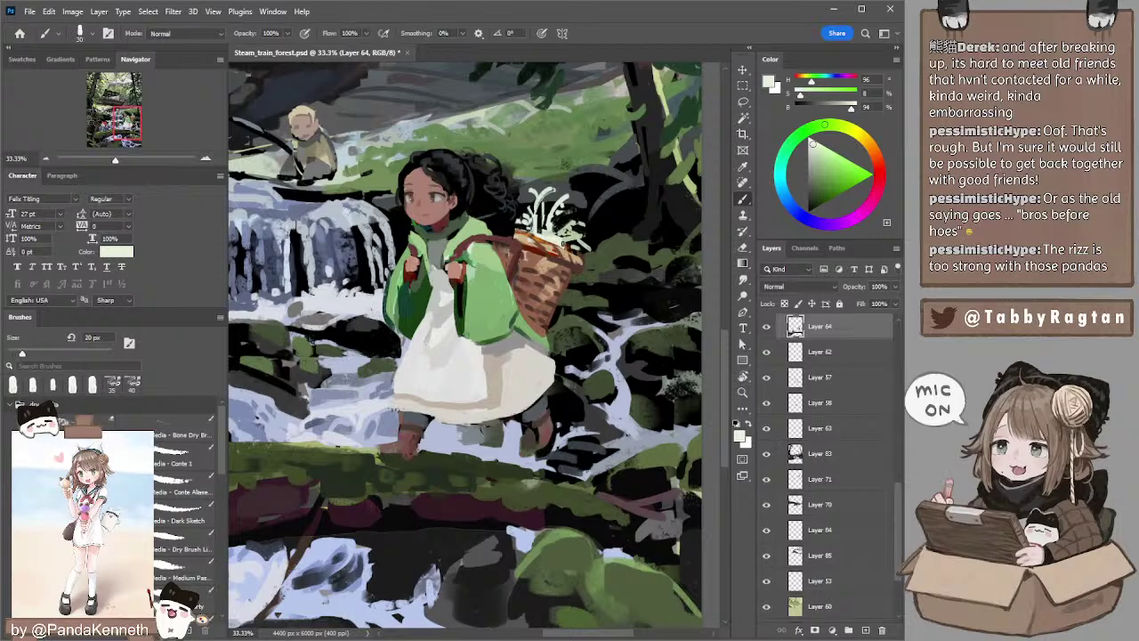
left_click(557, 237, "alt")
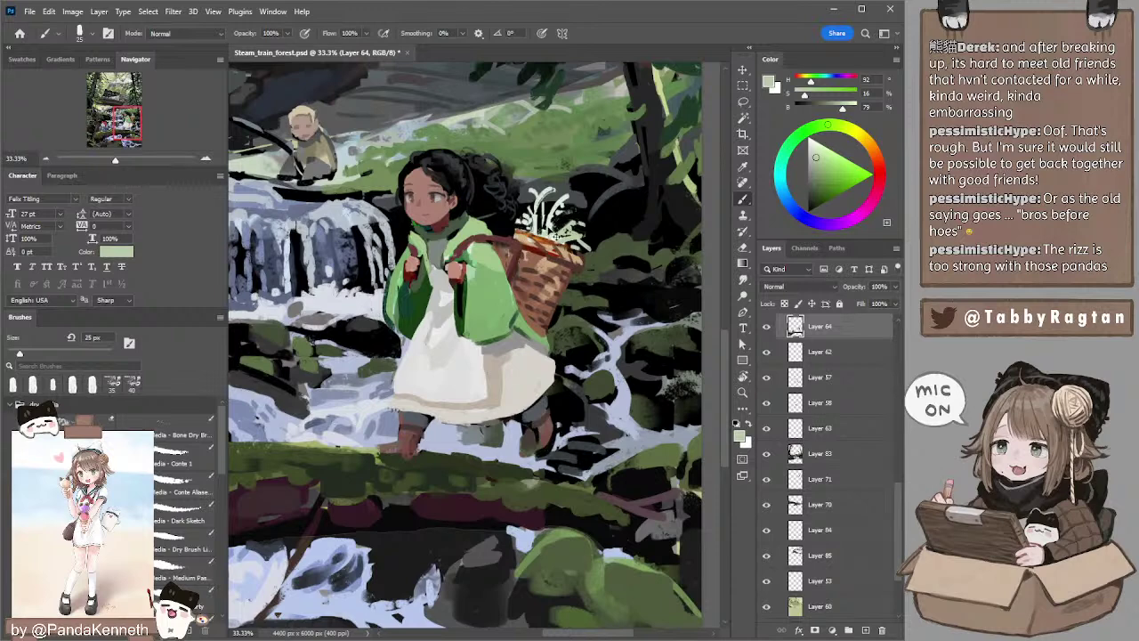
- Clean up the basket flowers with a 30 px eraser and repaint them in a sampled pale grey-green at 25 to 30 px
key("e")
key("bracketleft")
key("bracketleft")
key("bracketleft")
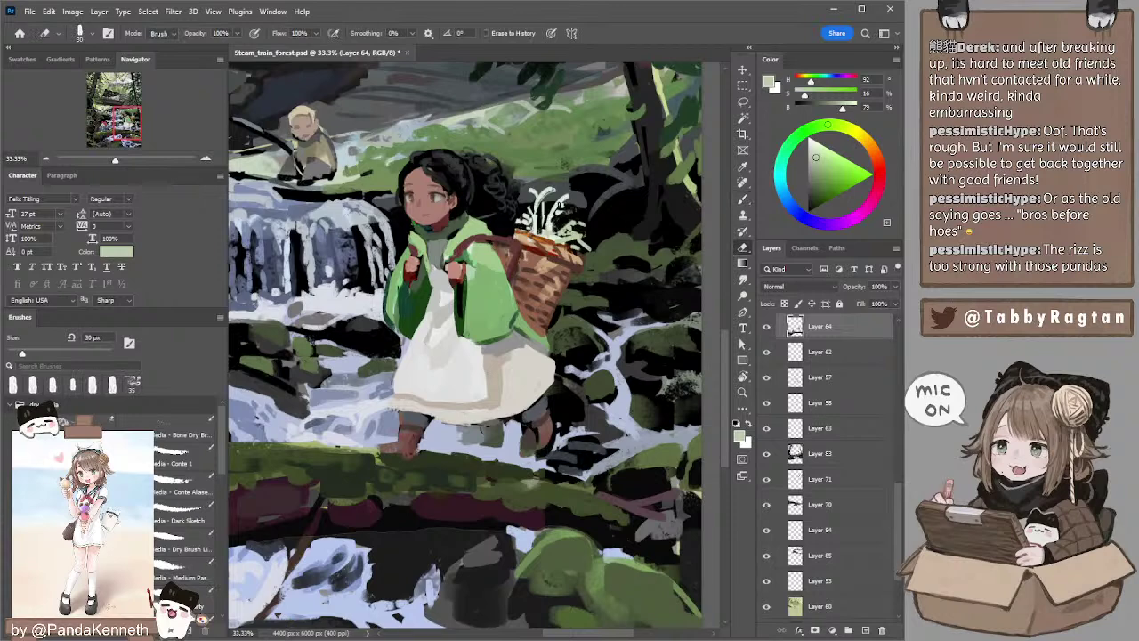
key("b")
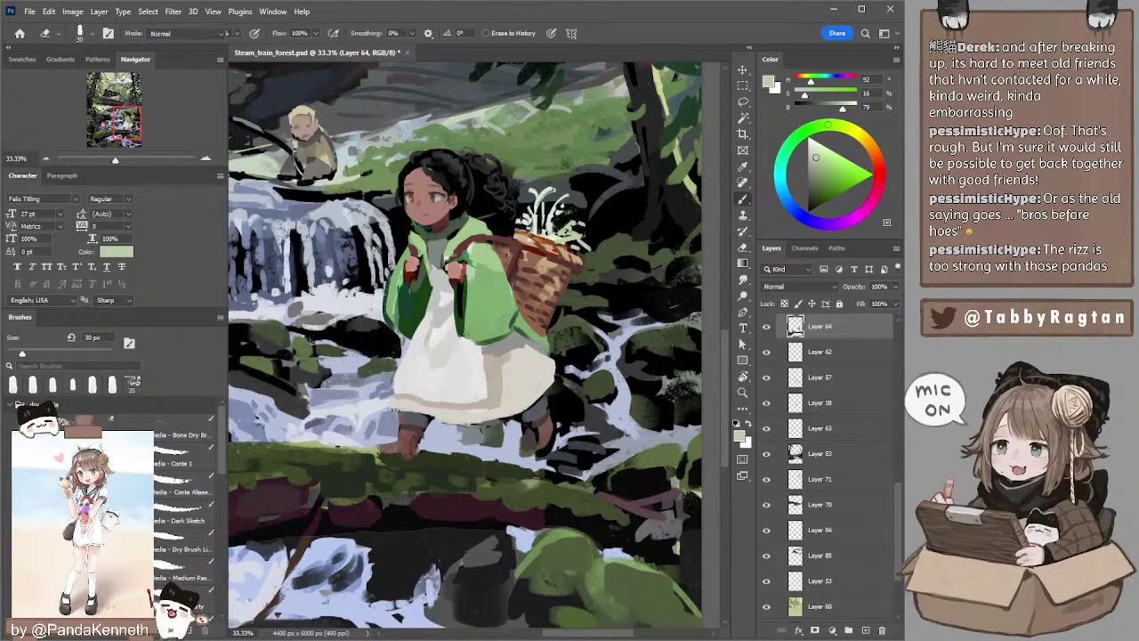
left_click(544, 233, "alt")
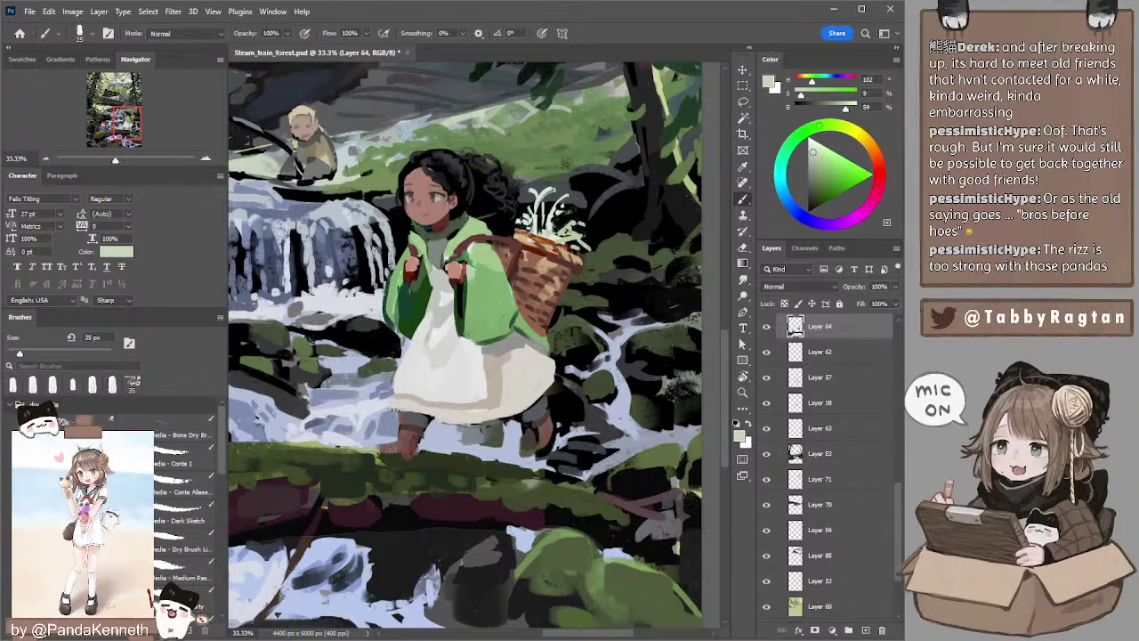
key("bracketright")
- Touch up the red-hooded figure's hand and sleeve cuff on Layer 64 with sampled dark blue and grey-blue using a 45 to 60 px brush
scroll(453, 180, "down", 4)
mouse_move(454, 180)
left_mouse_down()
mouse_move(434, 227)
mouse_move(476, 178)
left_mouse_up()
left_click(204, 159)
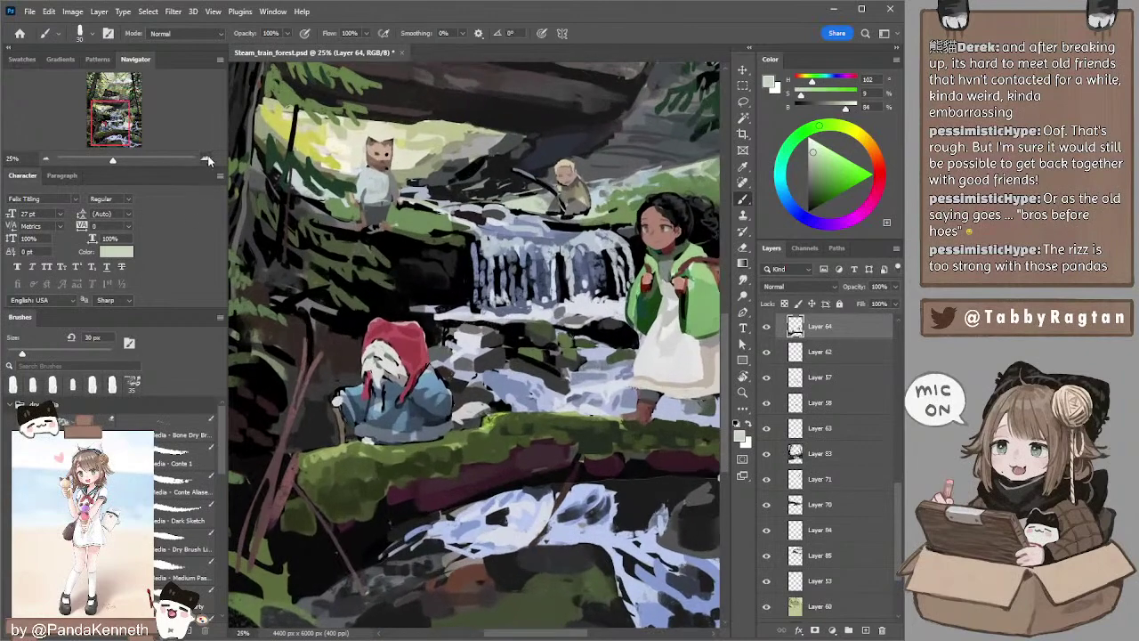
left_click_drag(381, 293, 379, 251)
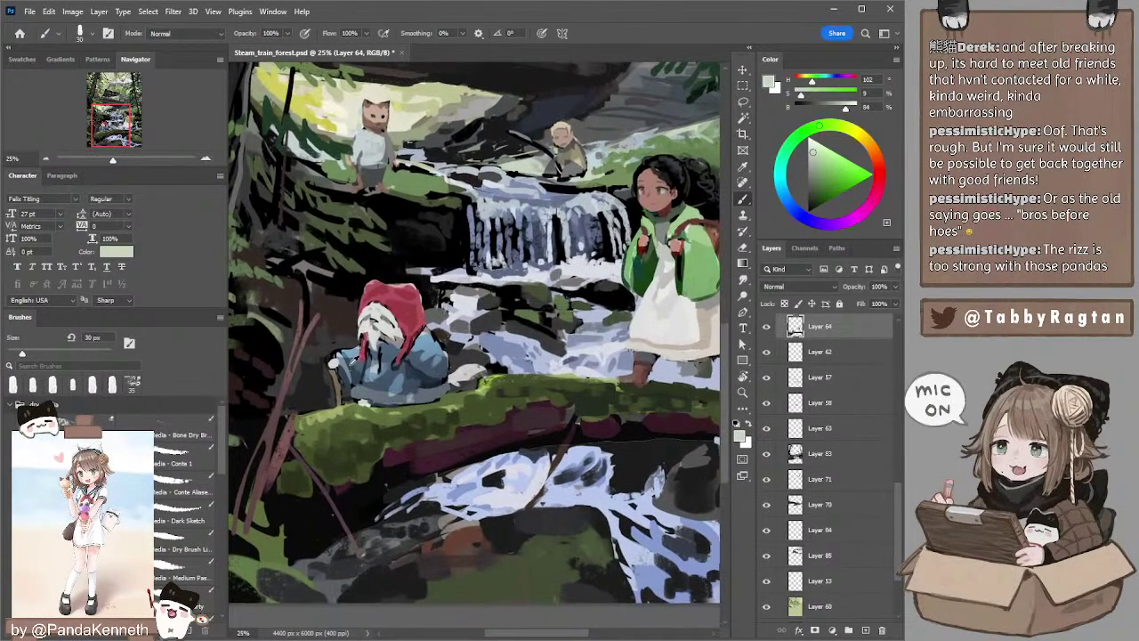
left_click(343, 369, "alt")
key("bracketright")
key("bracketright")
key("bracketright")
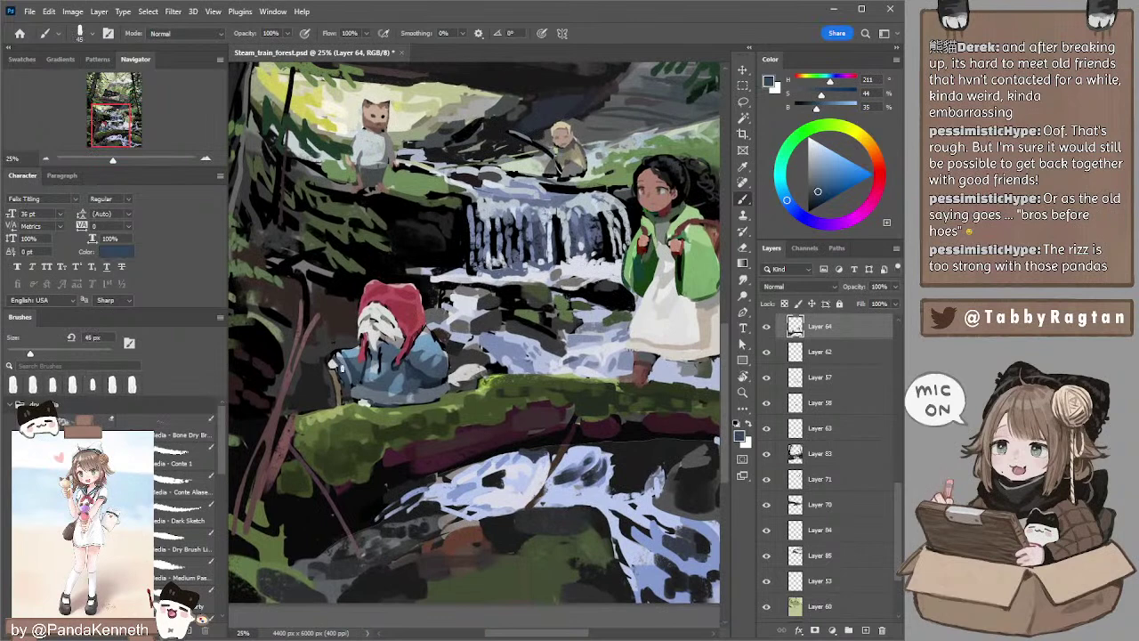
left_click_drag(334, 360, 347, 381)
left_click(332, 362, "alt")
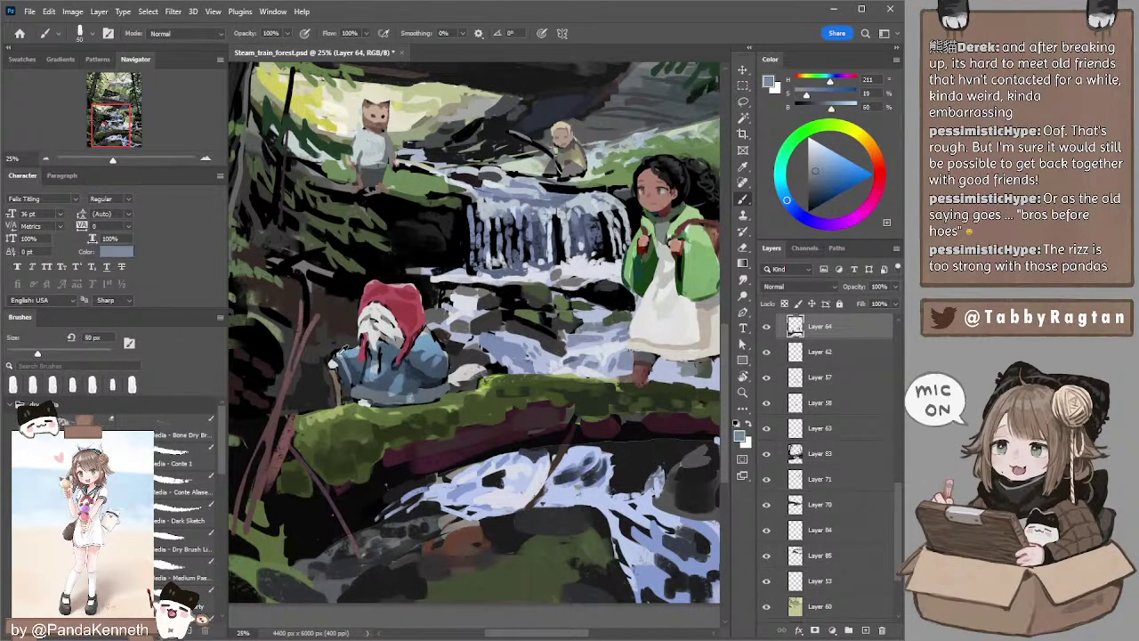
left_click_drag(335, 355, 341, 361)
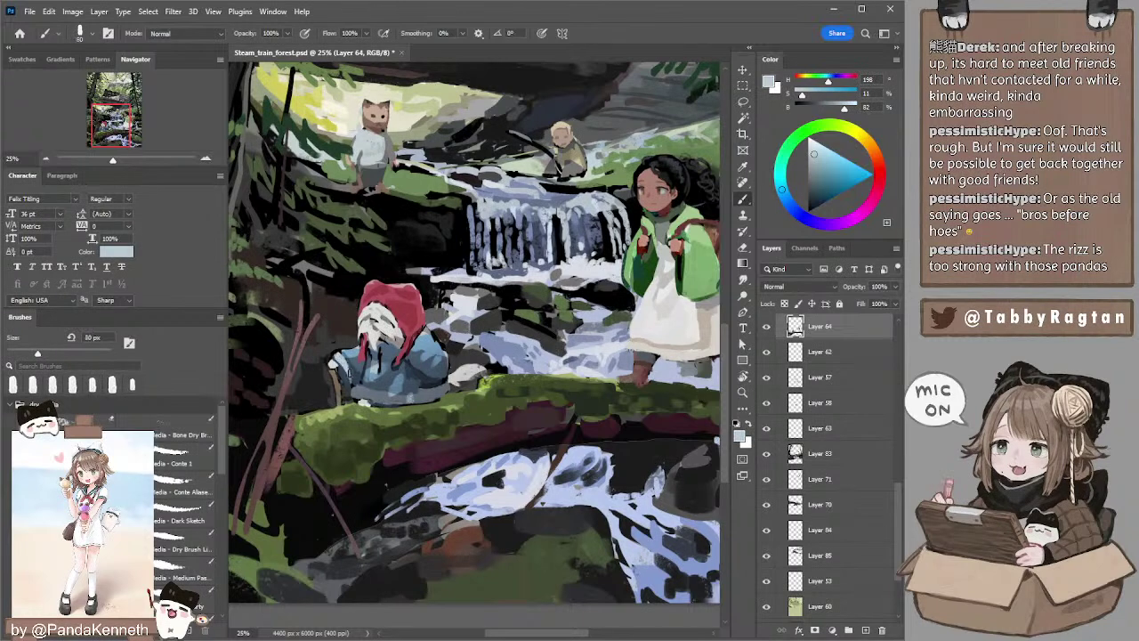
- Trim the sleeve by the figure's staff with a 30 px eraser and repaint it in a sampled light blue at 40 px
key("e")
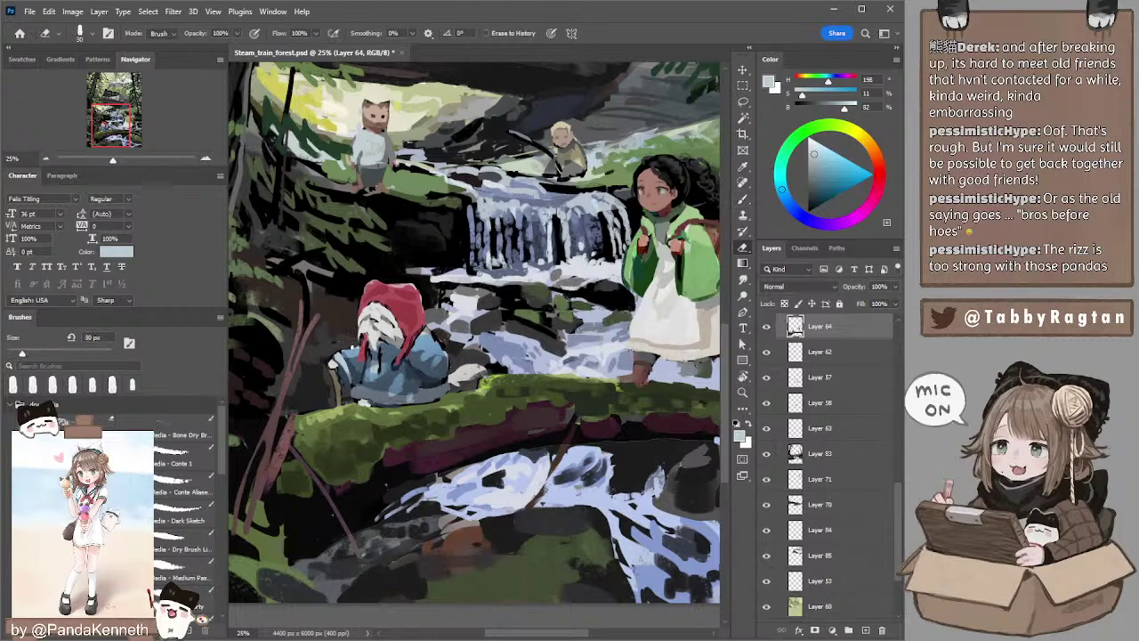
key("b")
left_click(359, 356, "alt")
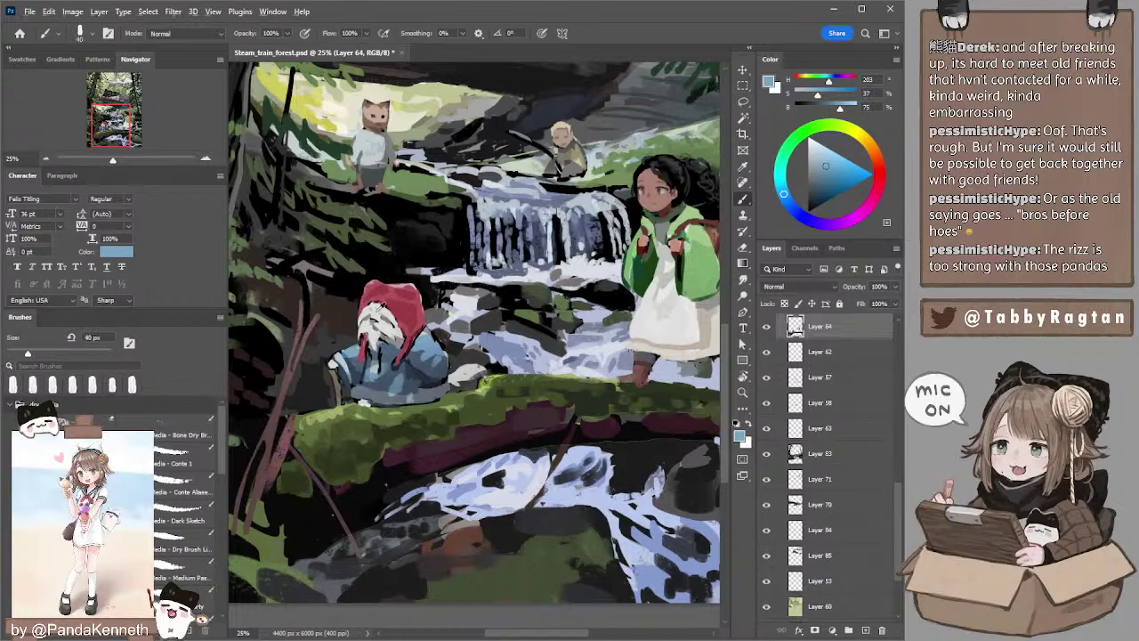
- Refine the hooded figure's beard in sampled off-white at 40 px and the hanging hood ties in dark red at 25 to 35 px
left_click(375, 311, "alt")
left_click_drag(427, 290, 436, 264)
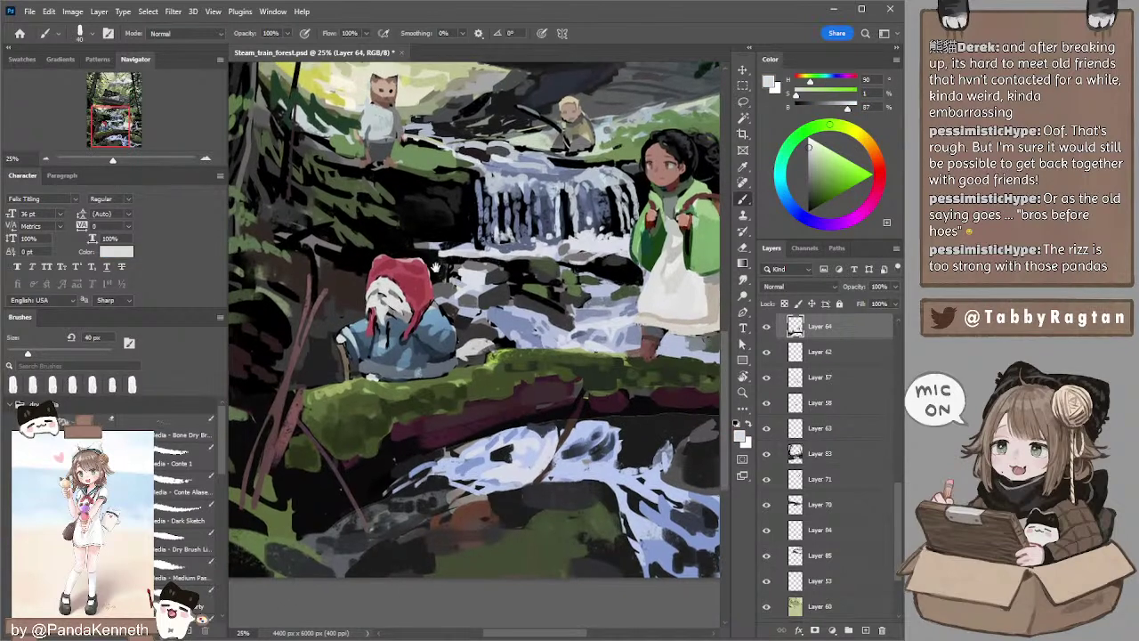
left_click(419, 315, "alt")
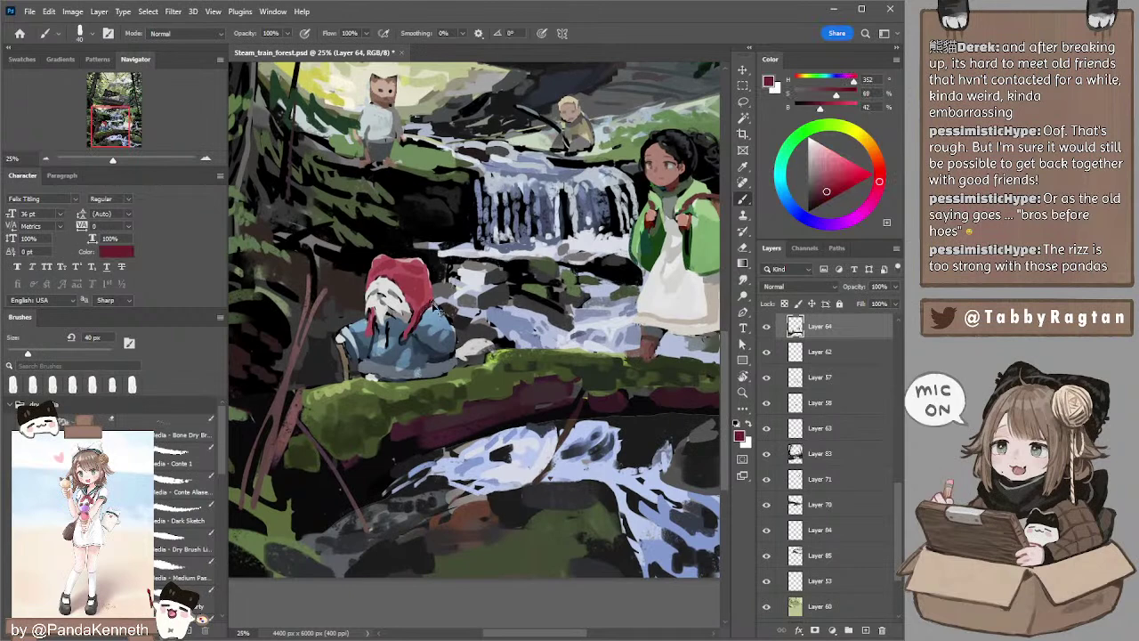
key("bracketleft")
key("bracketleft")
left_click_drag(467, 301, 458, 277)
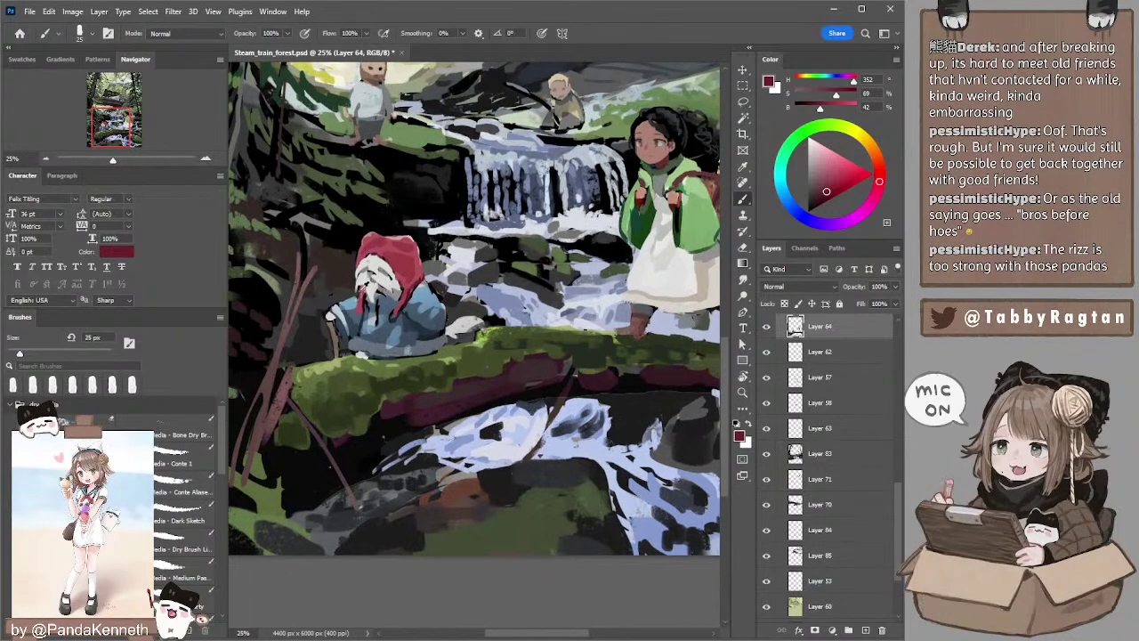
left_click(414, 281, "alt")
key("bracketright")
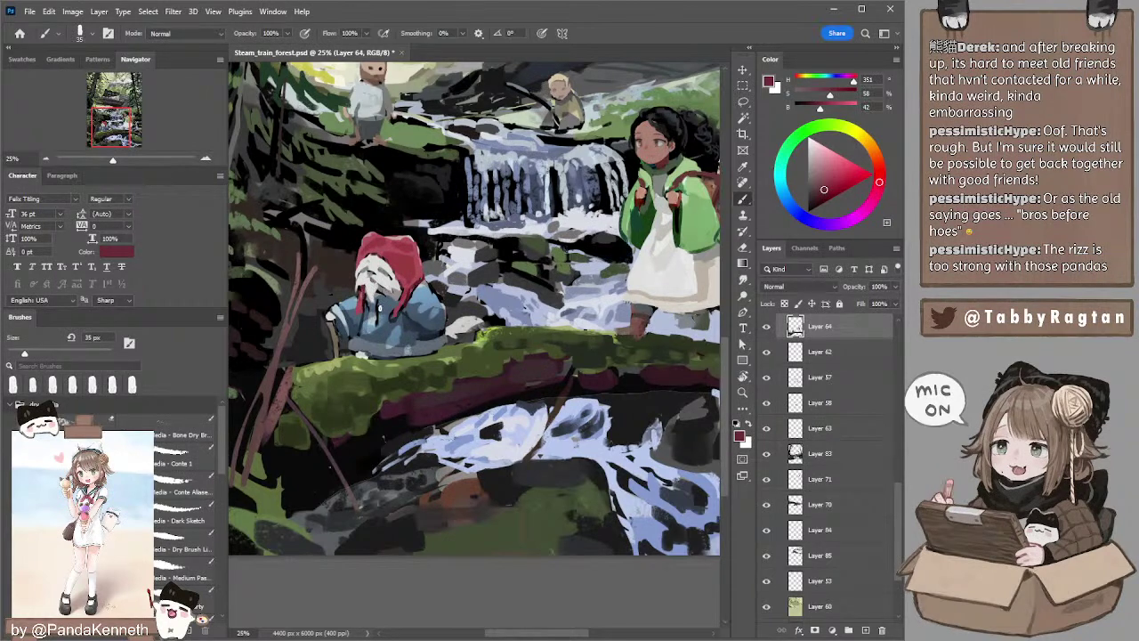
- Paint a pale blue-grey trim along the hem of the hooded figure's coat, redoing strokes with a 70 to 100 px brush
left_click(372, 321, "alt")
key("bracketright")
key("bracketright")
key("bracketright")
key("bracketright")
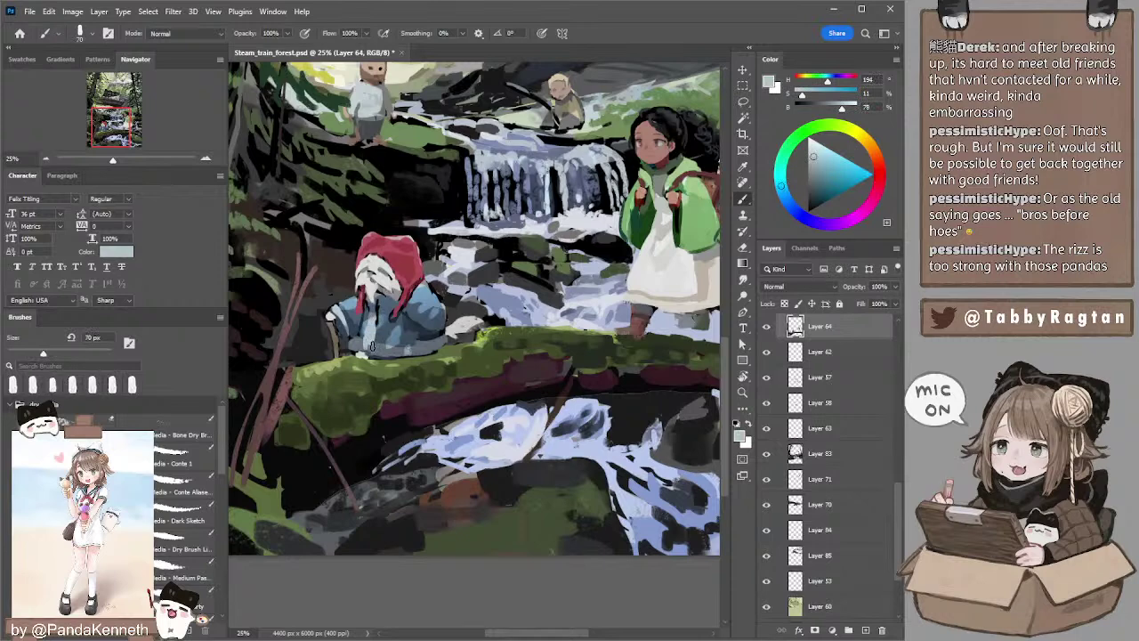
left_click_drag(365, 348, 411, 351)
key("ctrl+z")
key("bracketright")
key("ctrl+z")
key("ctrl+z")
key("bracketright")
key("bracketright")
- Shade the front of the hooded figure's coat below the beard with sampled dark and mid blues using a 60 to 80 px brush
left_click_drag(438, 298, 446, 307)
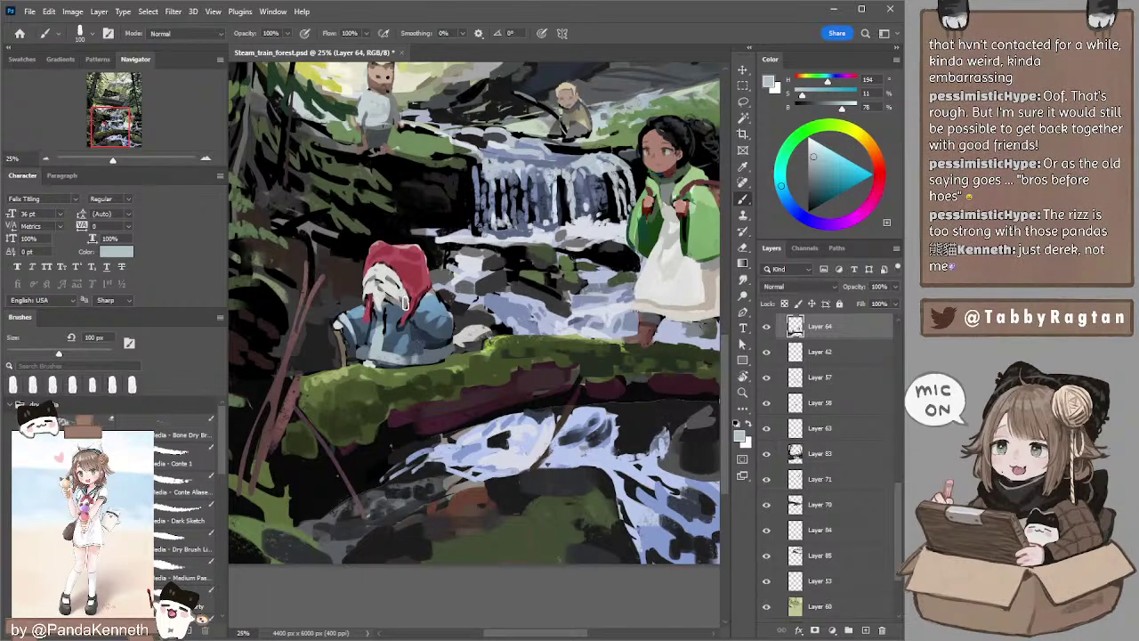
left_click(396, 319, "alt")
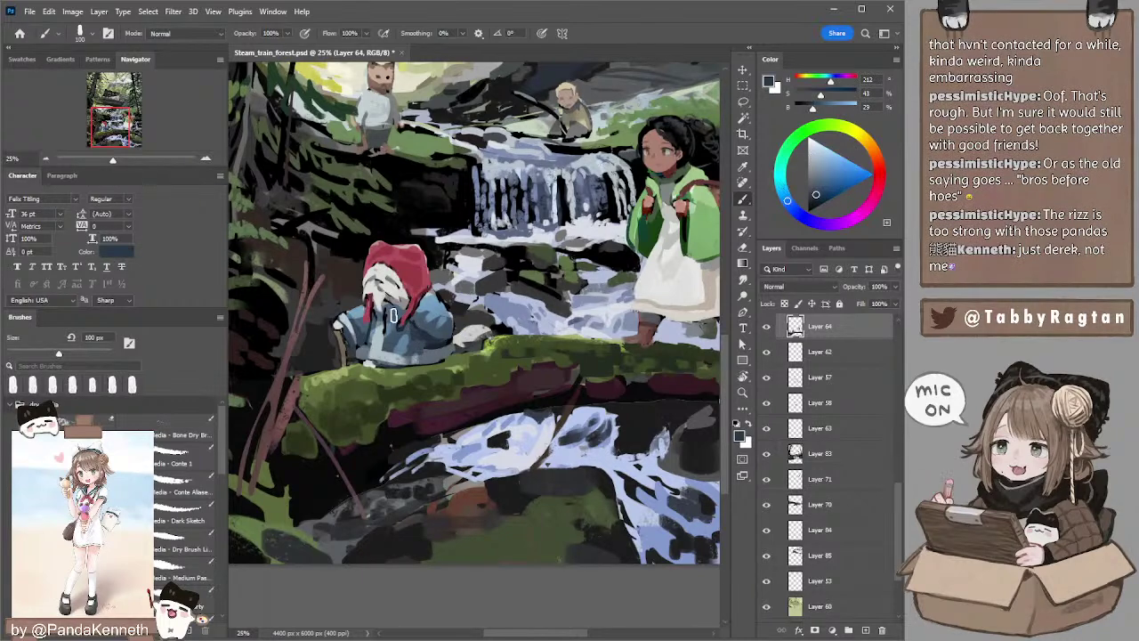
key("bracketleft")
key("bracketleft")
mouse_move(449, 323)
left_mouse_down()
mouse_move(477, 290)
mouse_move(486, 323)
left_mouse_up()
left_click(389, 315, "alt")
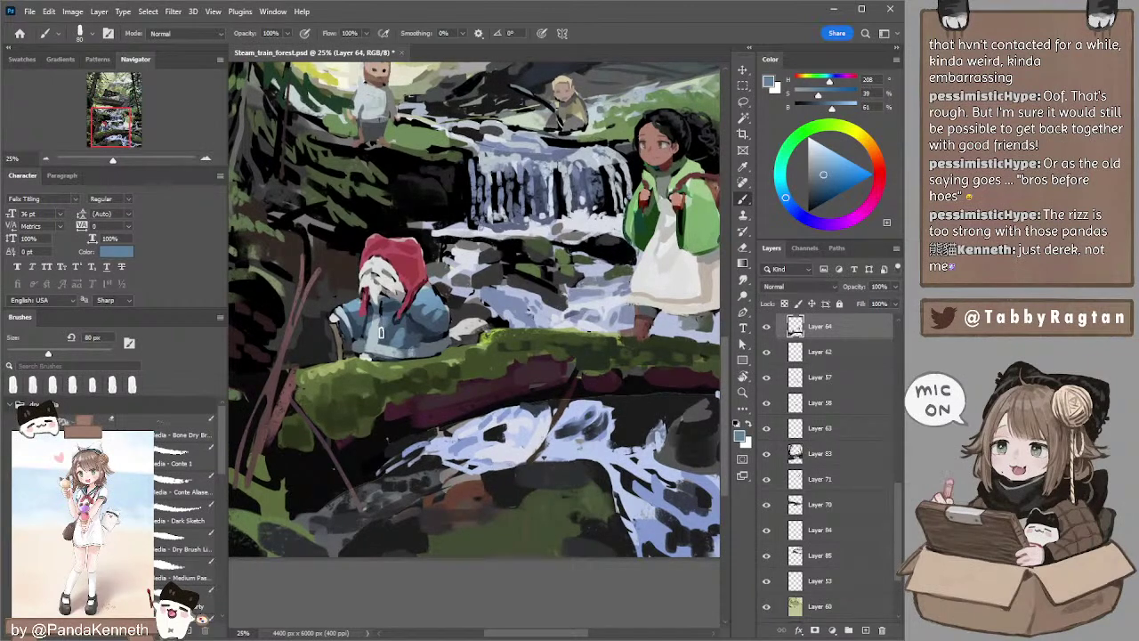
left_click(385, 308, "alt")
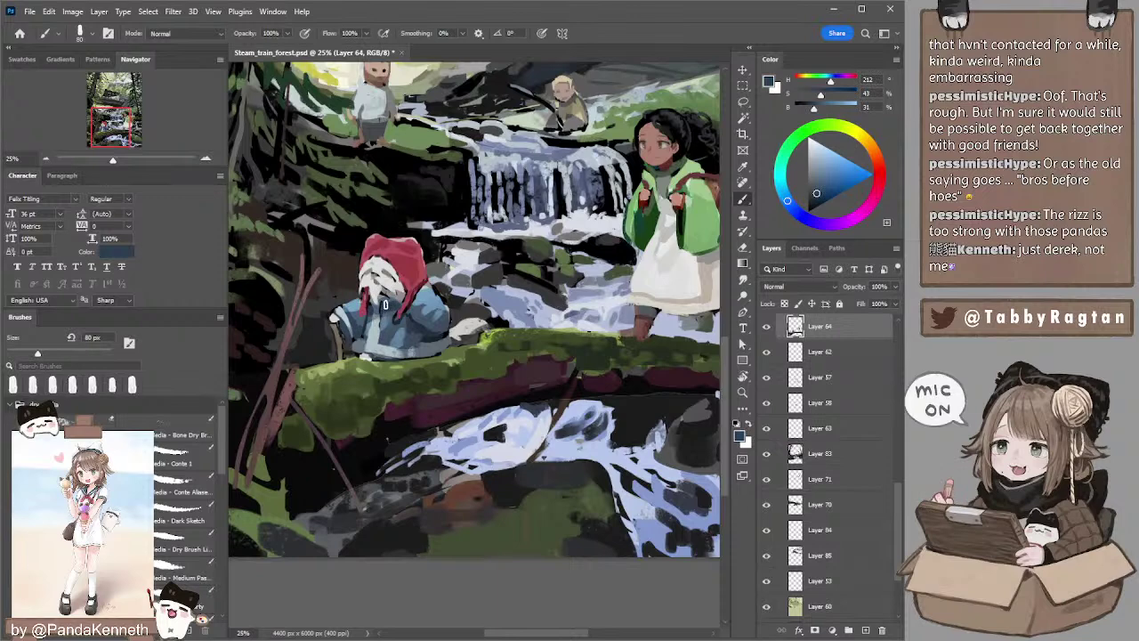
key("bracketleft")
key("bracketleft")
- Refine the figure's beard tip, hood tie and sleeve folds with sampled grey, red and blue tones at 50 to 60 px
left_click(384, 294, "alt")
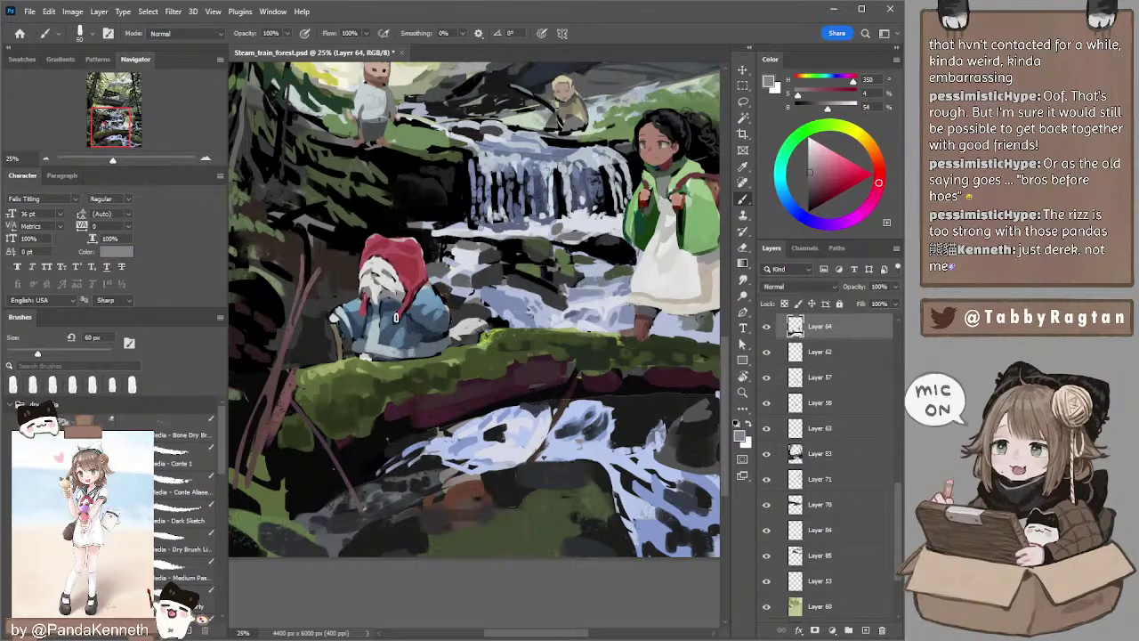
left_click(399, 313, "alt")
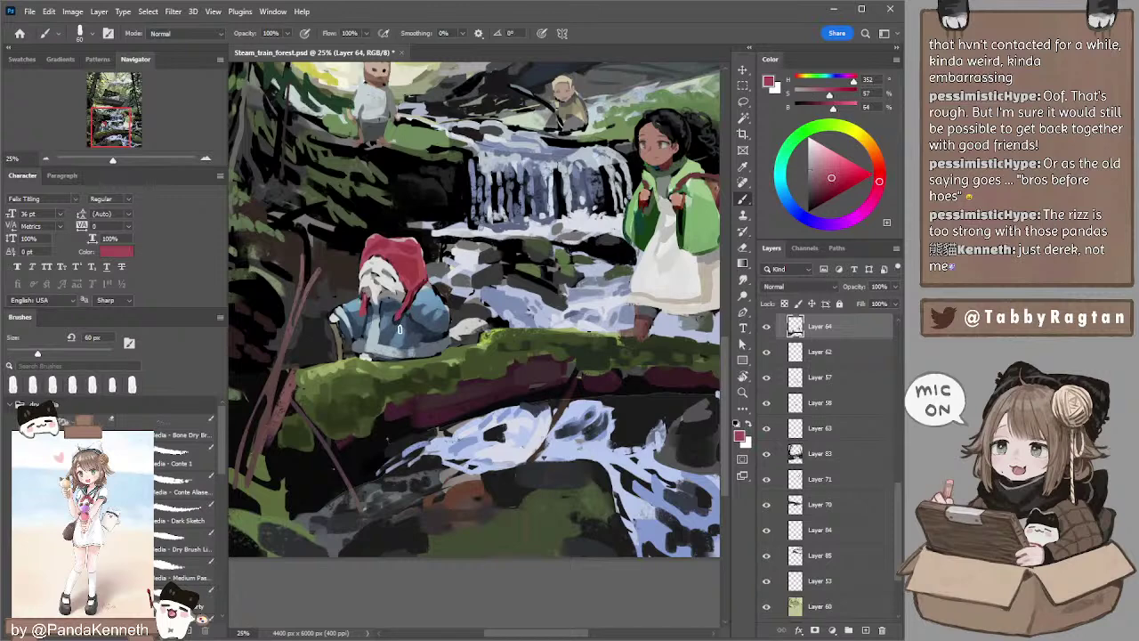
left_click(390, 317, "alt")
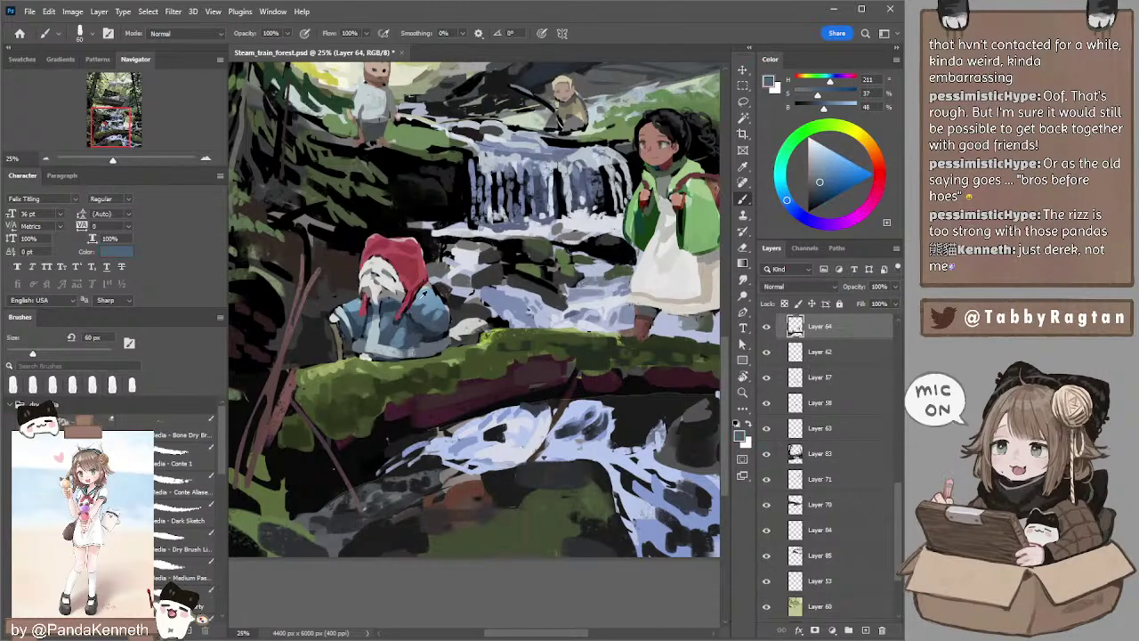
left_click(412, 305, "alt")
key("bracketleft")
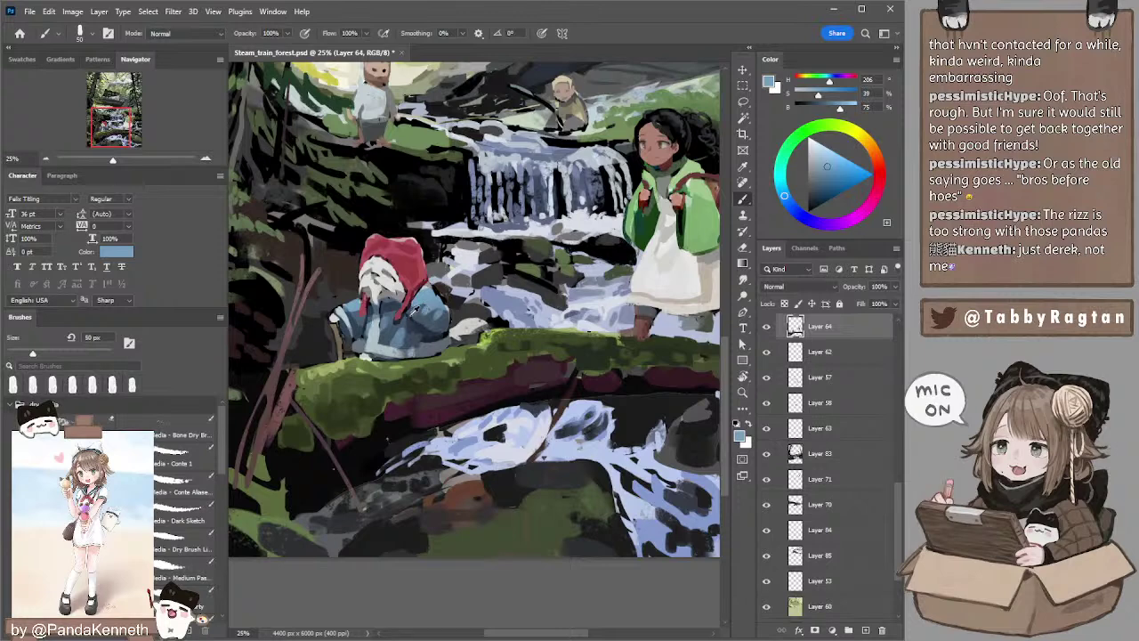
left_click(415, 307, "alt")
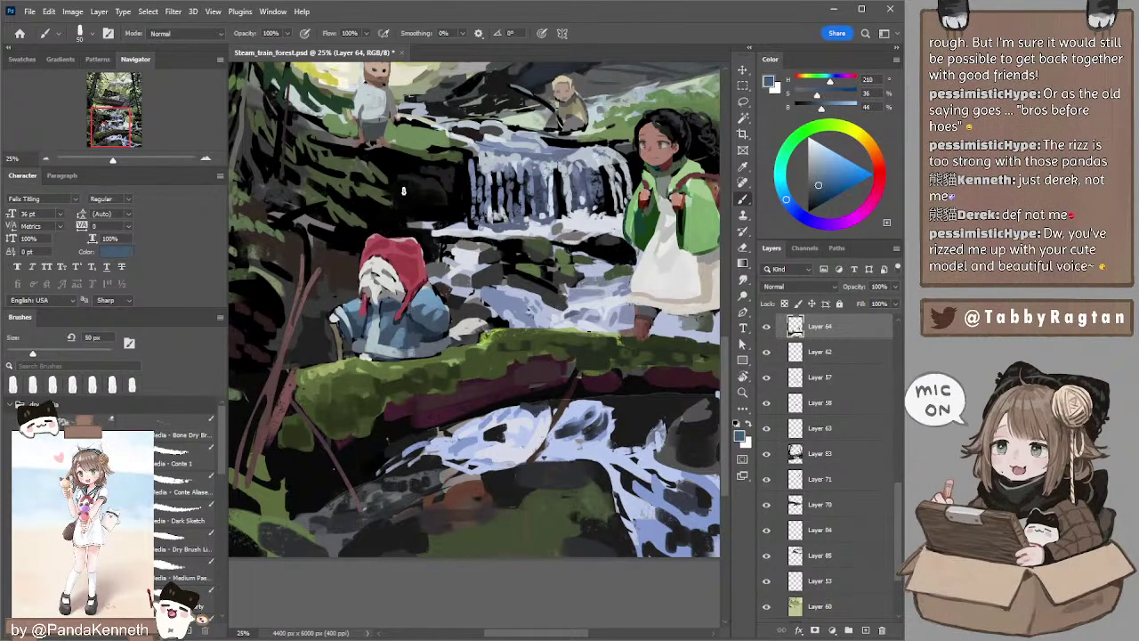
- Touch up the girl's hair beside her forehead in black on Layer 64 with a 35 px brush
left_click_drag(491, 334, 552, 391)
key("ctrl+minus")
key("ctrl+minus")
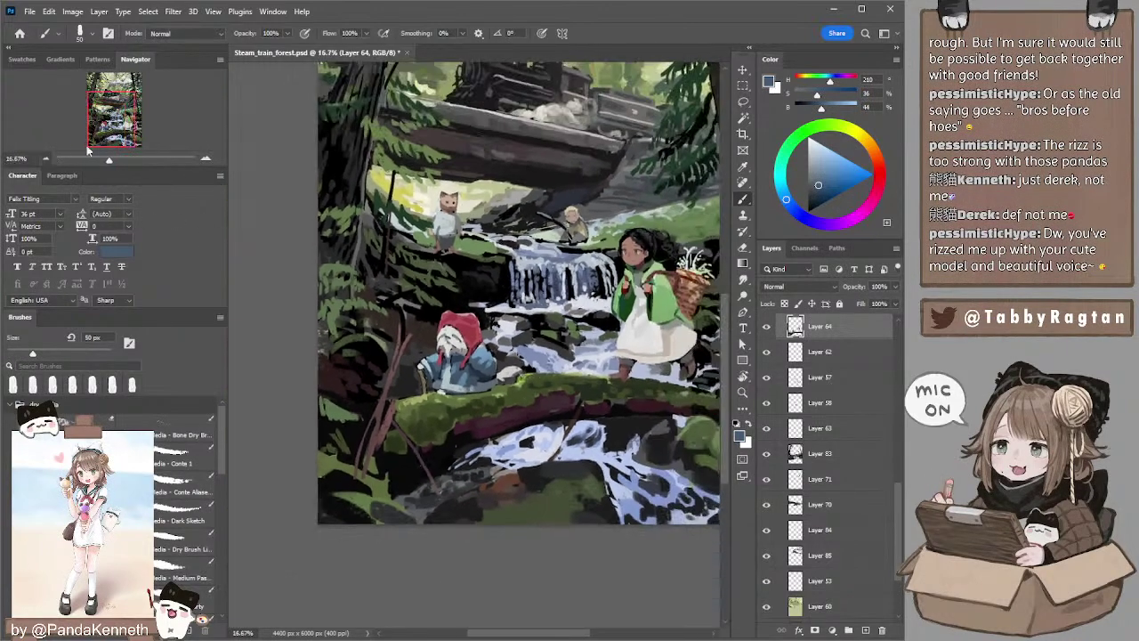
mouse_move(450, 183)
left_mouse_down()
mouse_move(352, 271)
mouse_move(380, 282)
left_mouse_up()
left_click(204, 162)
left_click(205, 161)
left_click(205, 161)
left_click_drag(507, 230, 409, 186)
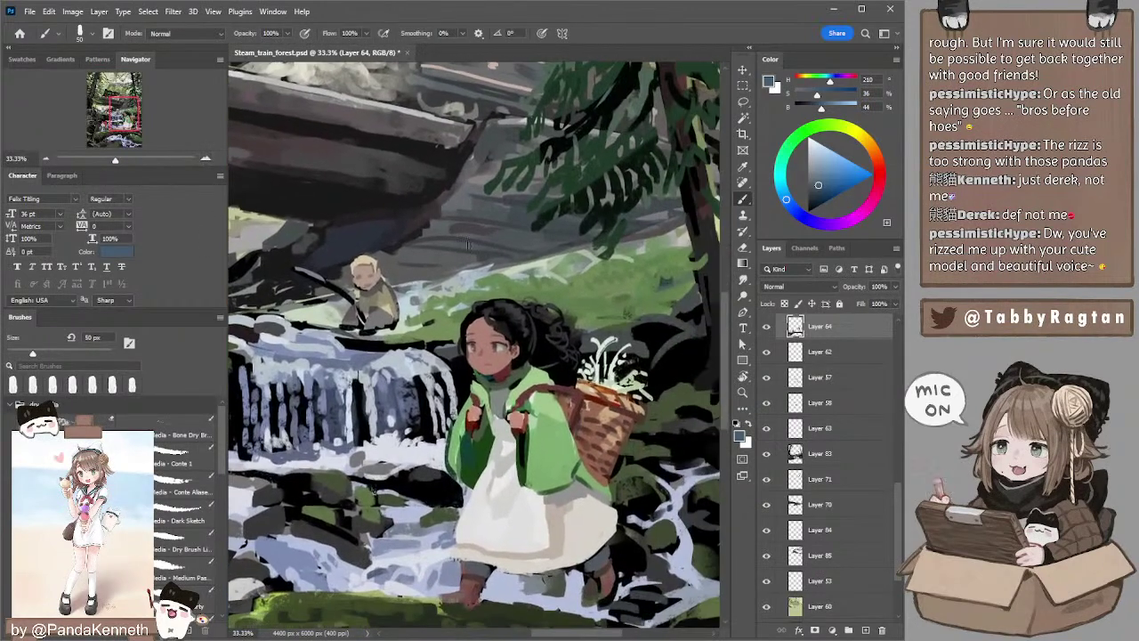
left_click(477, 345, "alt")
key("bracketleft")
key("bracketleft")
key("bracketleft")
key("d")
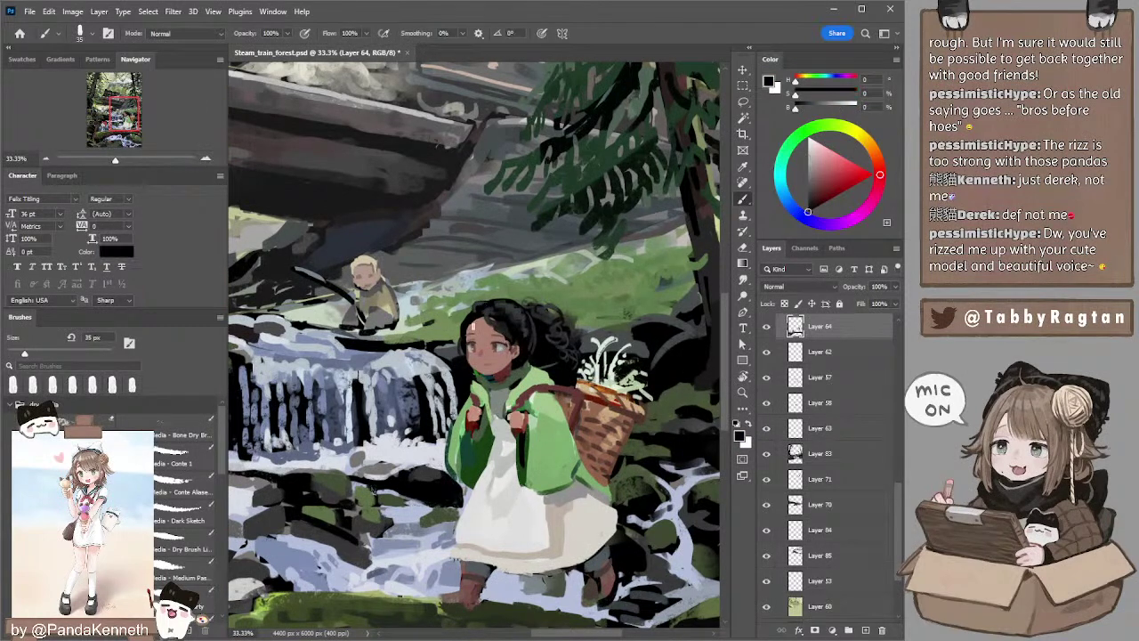
- Refine the girl's hairline and near eye with sampled skin brown, dark brown and light grey using a 15 to 25 px brush
key("bracketleft")
key("bracketleft")
left_click(482, 339, "alt")
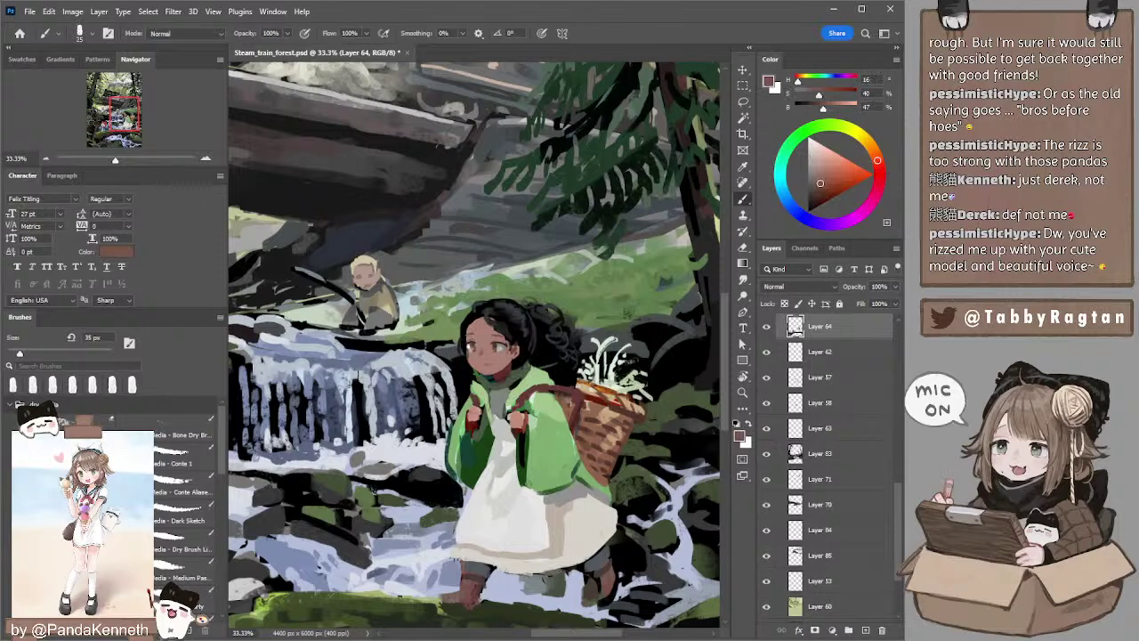
left_click(470, 339, "alt")
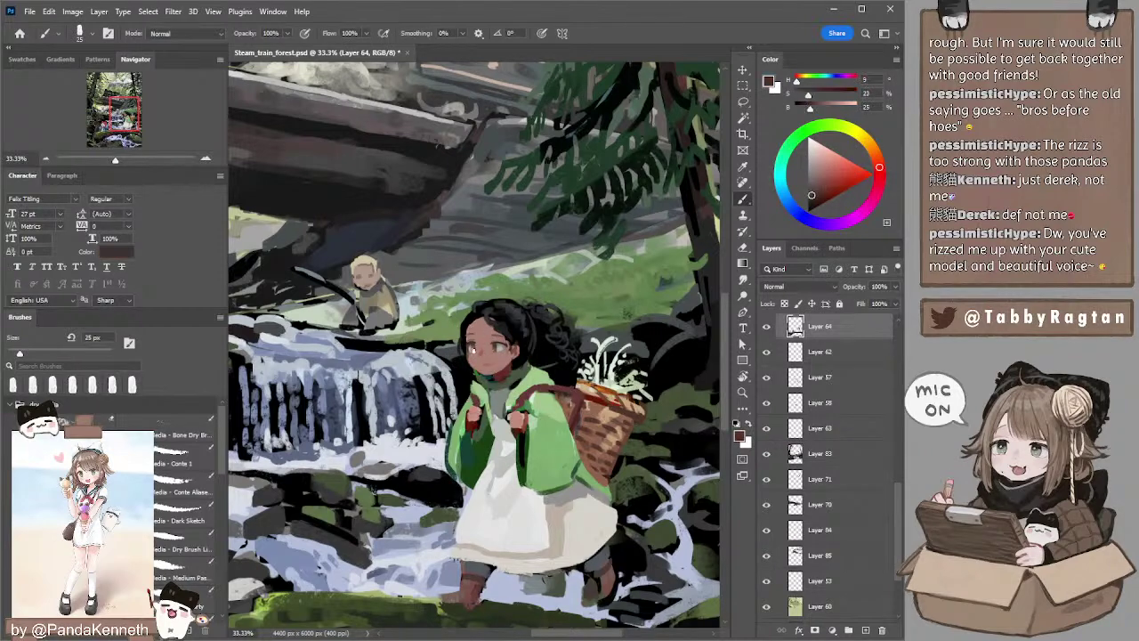
left_click(473, 347, "alt")
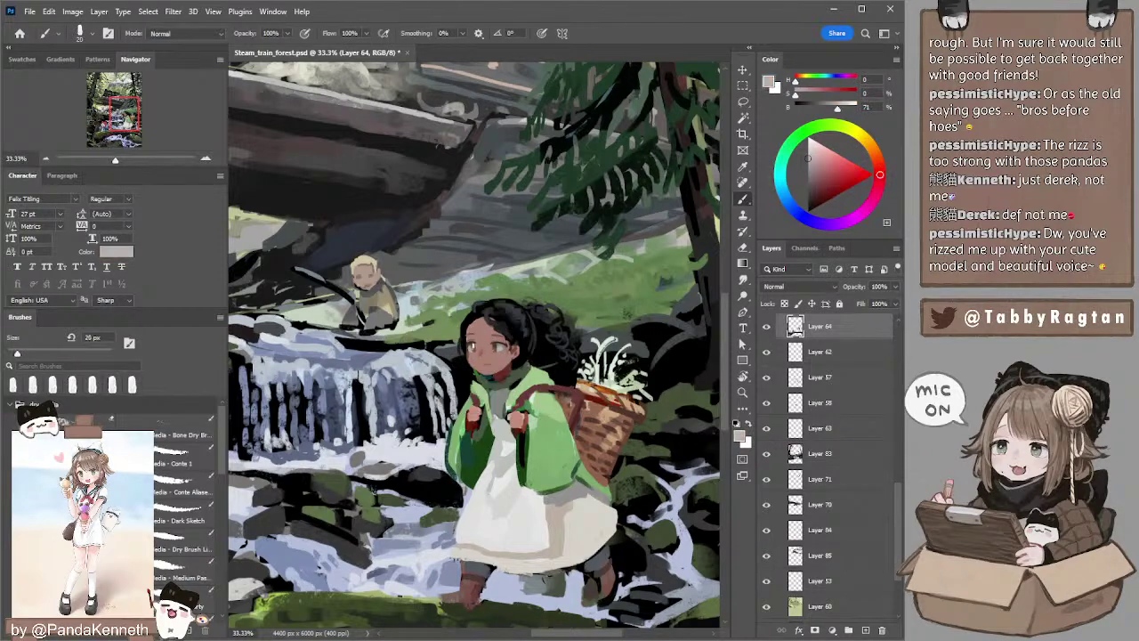
key("bracketleft")
left_click(478, 343, "alt")
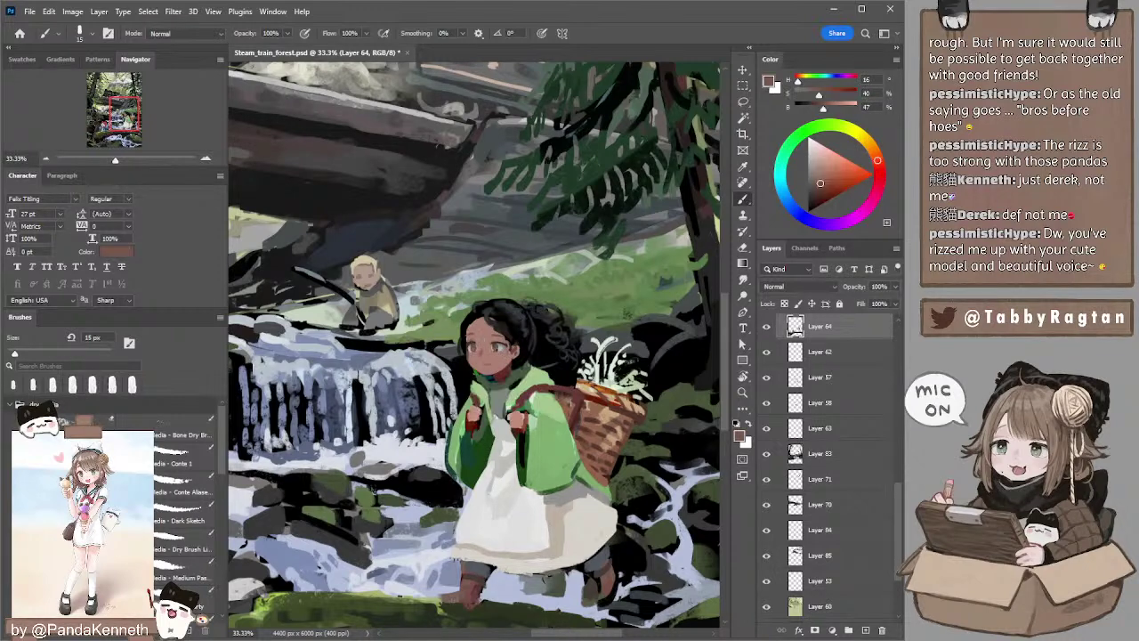
- Touch up the girl's lower face in sampled reds and dab a darker skin tone at her ear with a 30 px brush
left_click(504, 372, "alt")
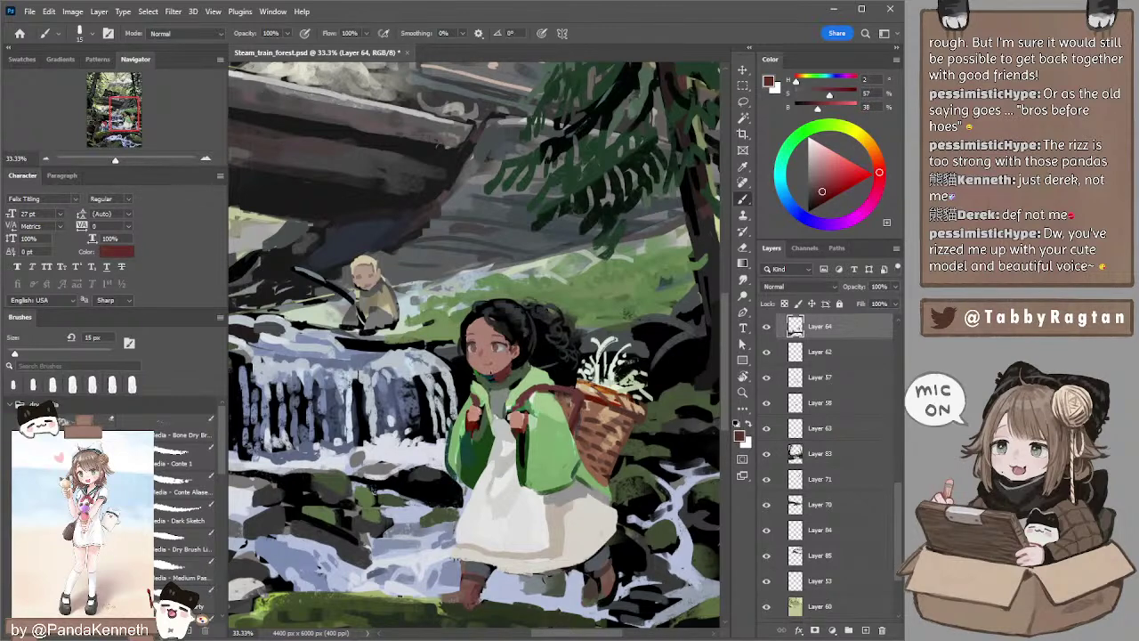
left_click(499, 359, "alt")
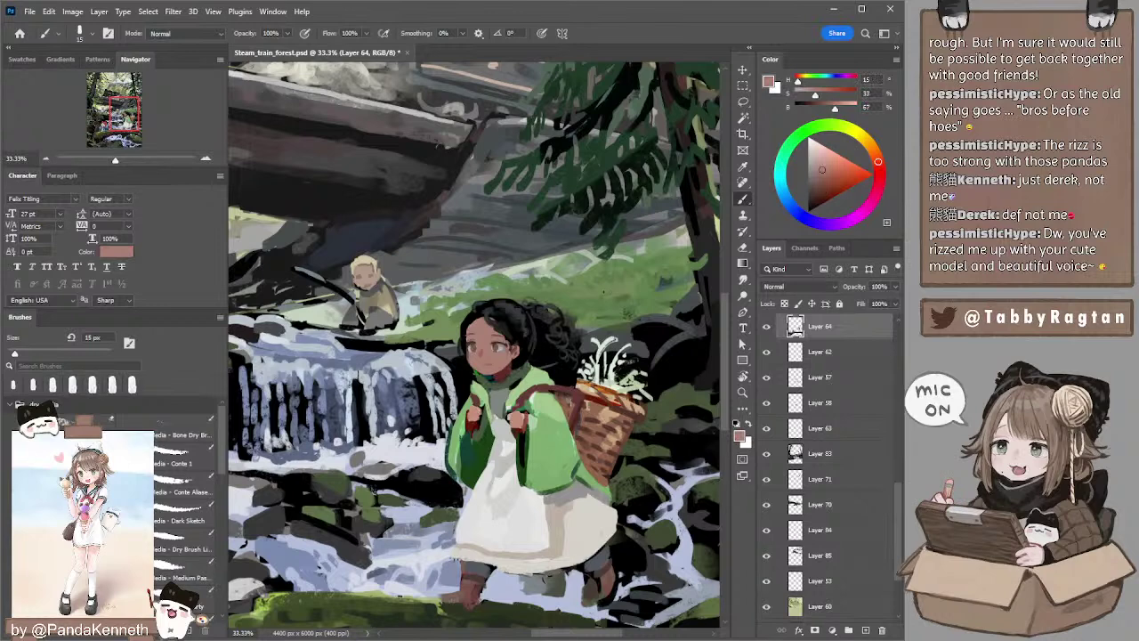
left_click(822, 181)
key("bracketright")
key("bracketright")
key("bracketright")
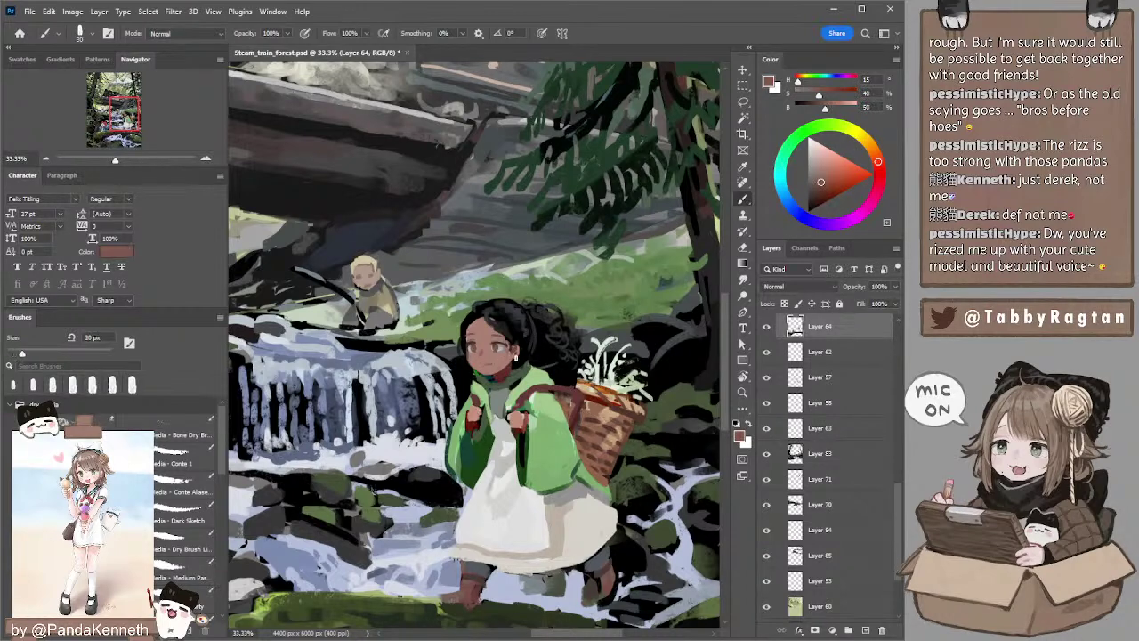
left_click(515, 353)
left_click(515, 354)
- Tint the girl's cheek with a redder skin tone (H 4, S 41, B 62) on Layer 64 using a 45 to 60 px brush
mouse_move(591, 426)
left_mouse_down()
mouse_move(559, 329)
mouse_move(502, 335)
mouse_move(523, 356)
left_mouse_up()
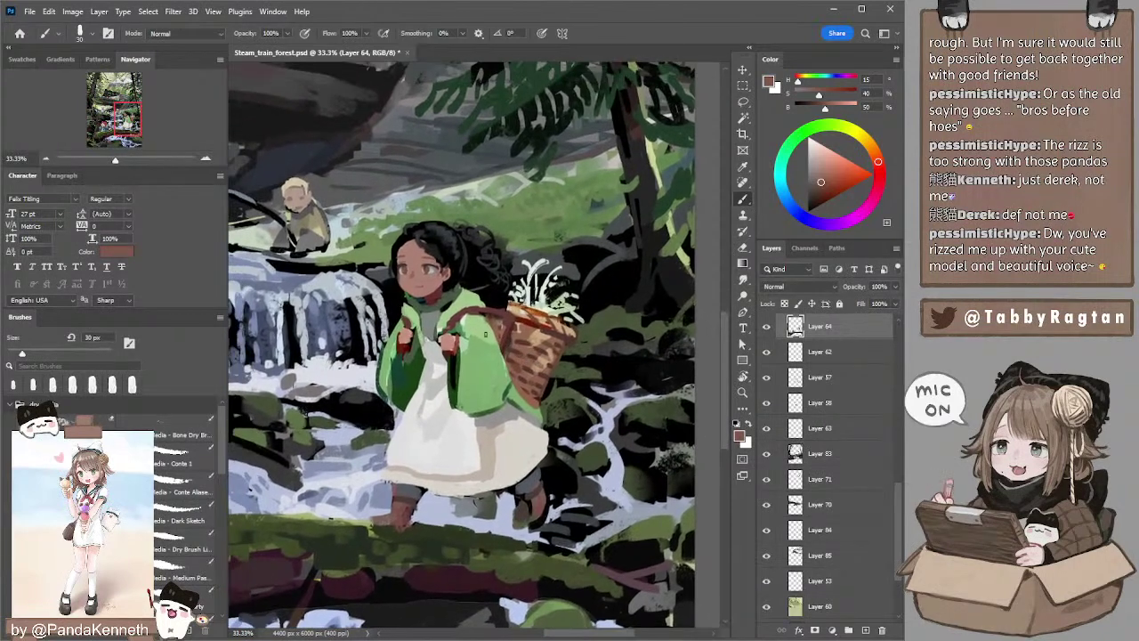
key("bracketright")
left_click(436, 271, "alt")
left_click(825, 174)
left_click(879, 171)
key("bracketright")
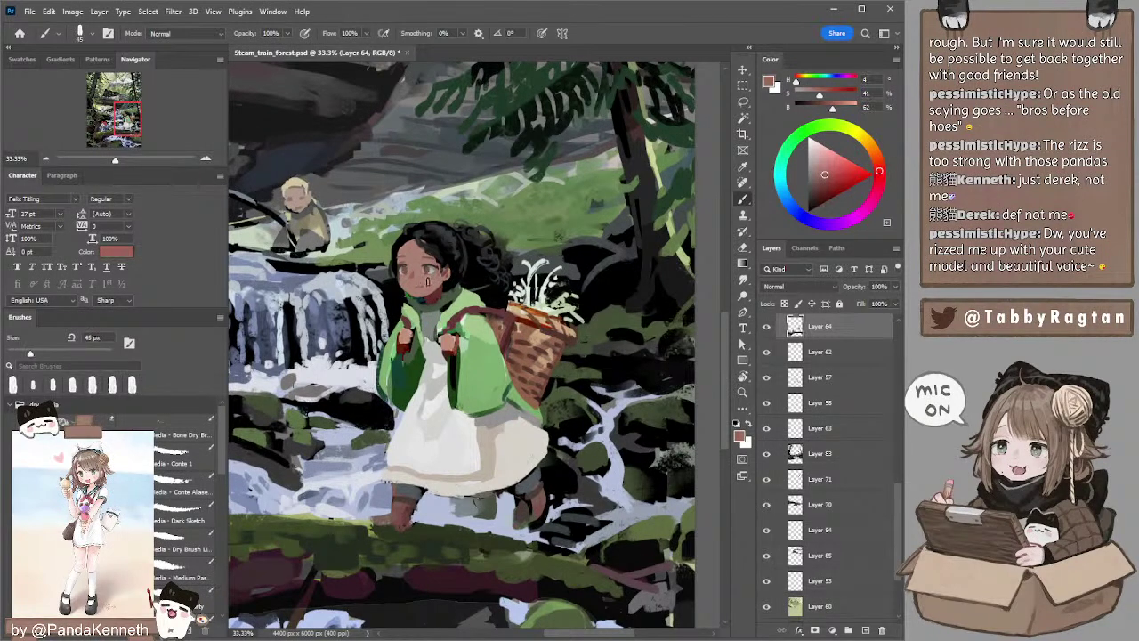
key("bracketright")
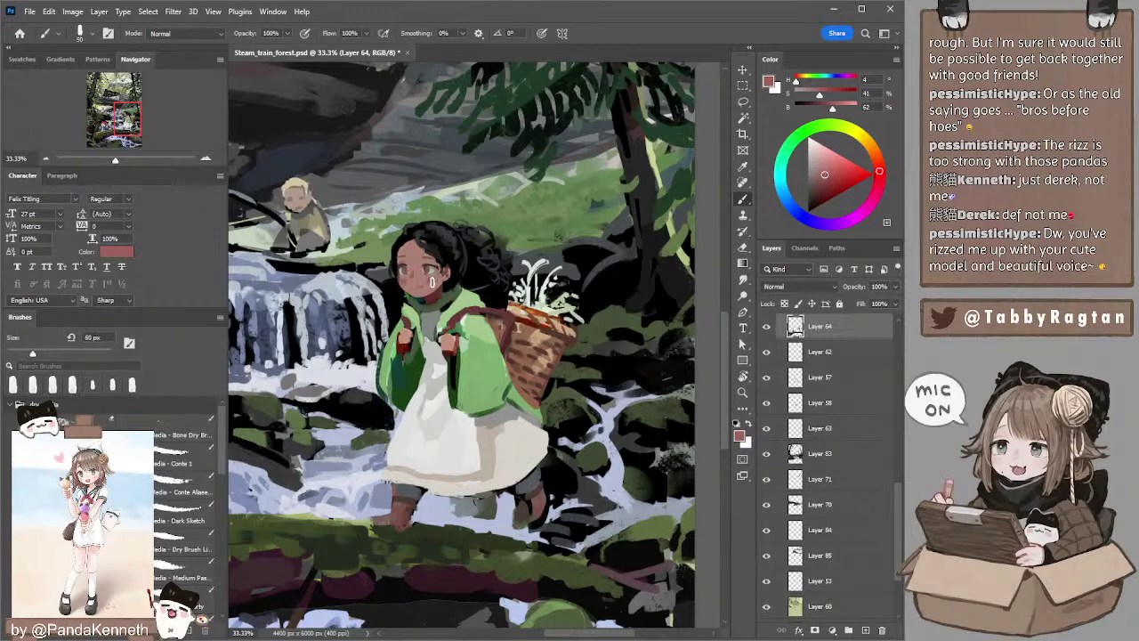
- Refine the girl's nose and cheek area with a lighter sampled skin tone (H 15, S 33, B 67), varying the brush between 45 and 90 px
left_click(414, 263, "alt")
key("bracketright")
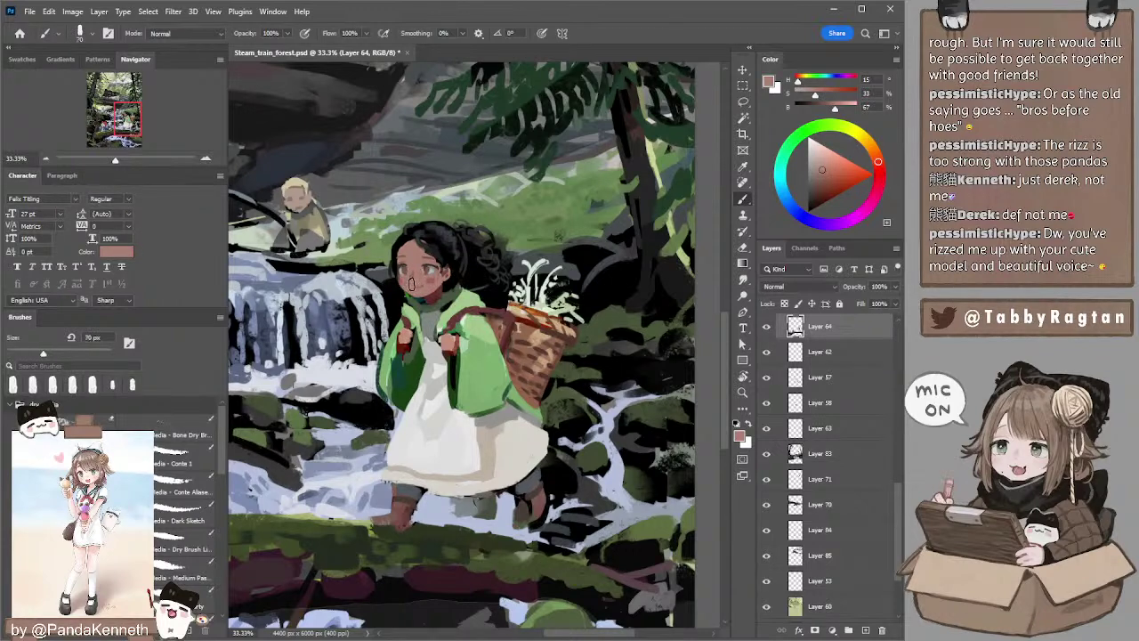
key("bracketright")
key("bracketright")
mouse_move(488, 257)
left_mouse_down()
mouse_move(554, 389)
mouse_move(549, 373)
left_mouse_up()
left_click_drag(517, 333, 480, 254)
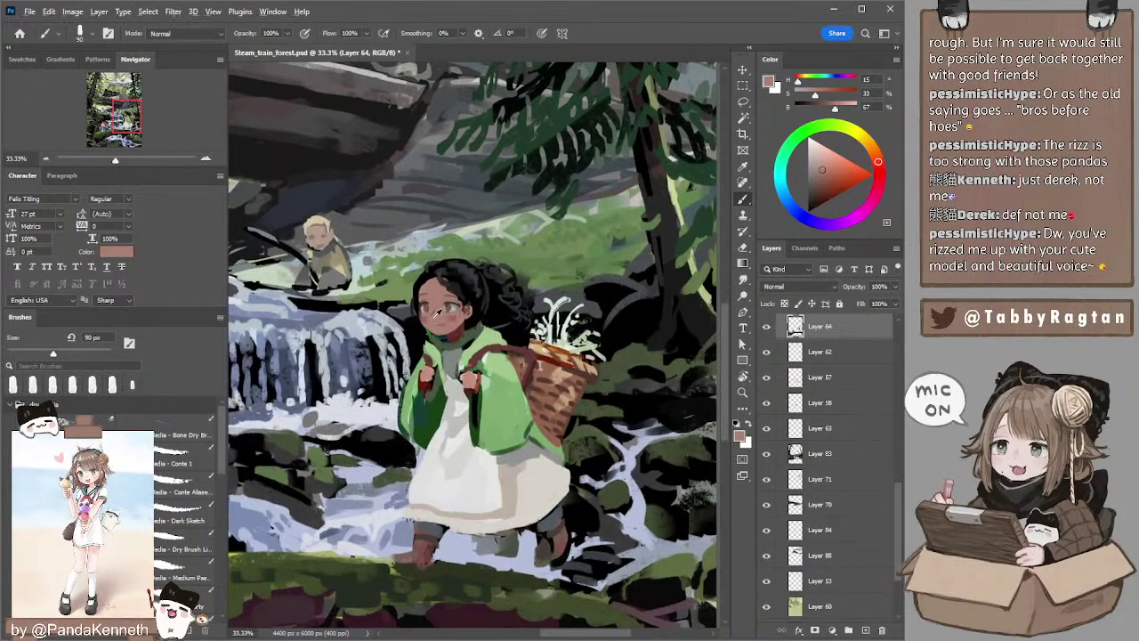
key("bracketleft")
key("bracketleft")
key("bracketleft")
key("bracketleft")
key("bracketleft")
key("bracketleft")
key("bracketleft")
mouse_move(487, 283)
left_mouse_down()
mouse_move(452, 188)
mouse_move(501, 294)
left_mouse_up()
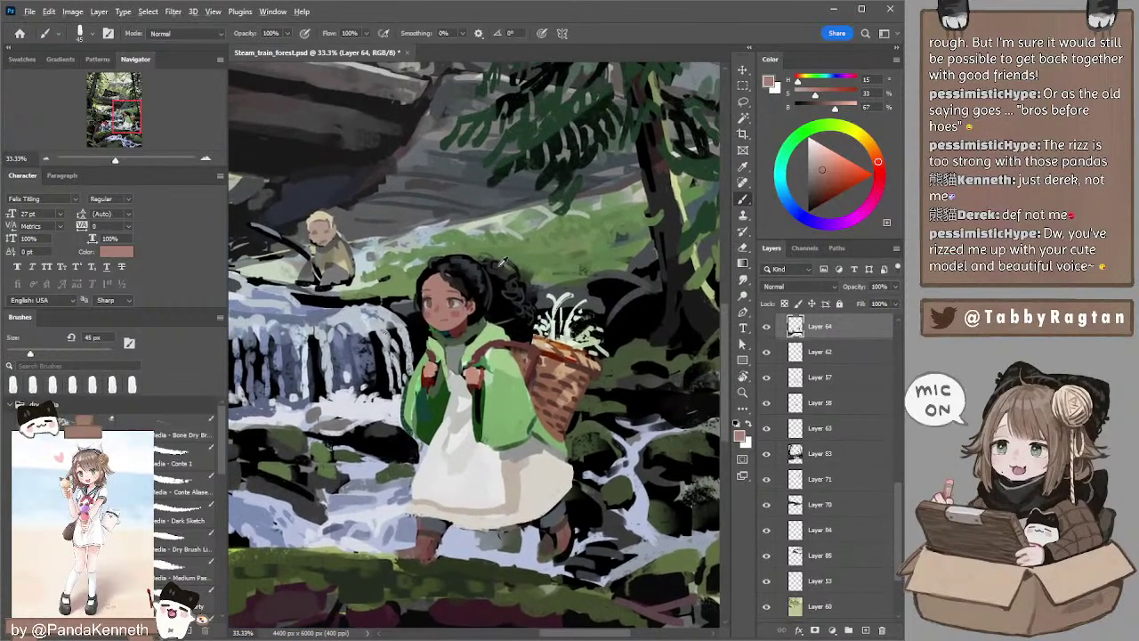
- Touch up the girl's curly ponytail in sampled dark grey and black with a 20 to 40 px brush
left_click(496, 267, "alt")
key("bracketright")
key("bracketright")
key("bracketright")
key("bracketright")
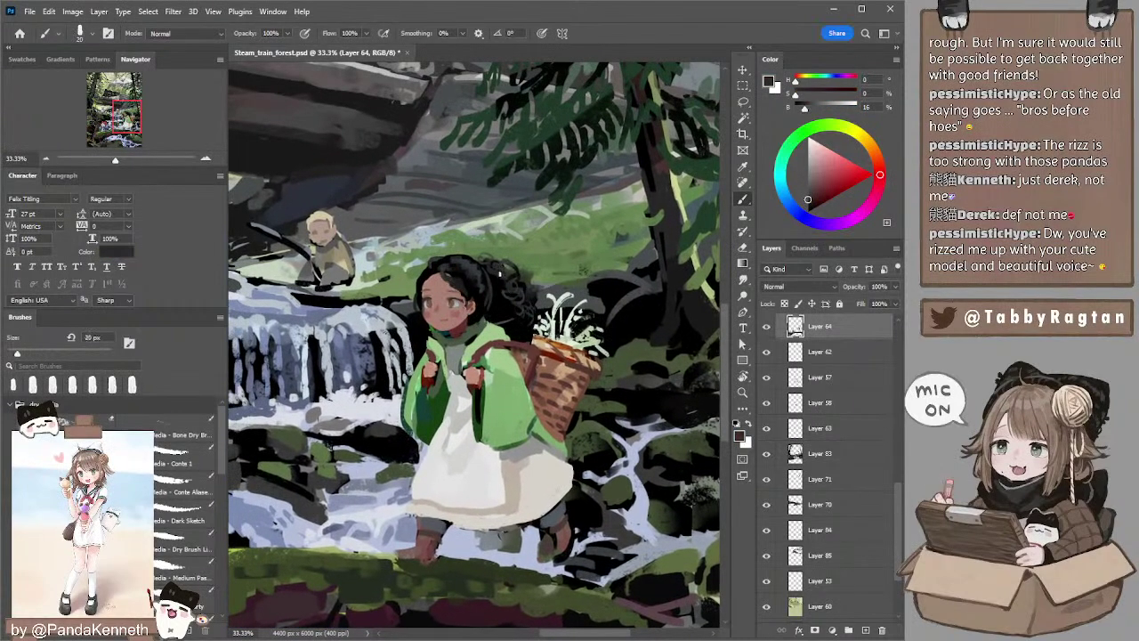
left_click(504, 312, "alt")
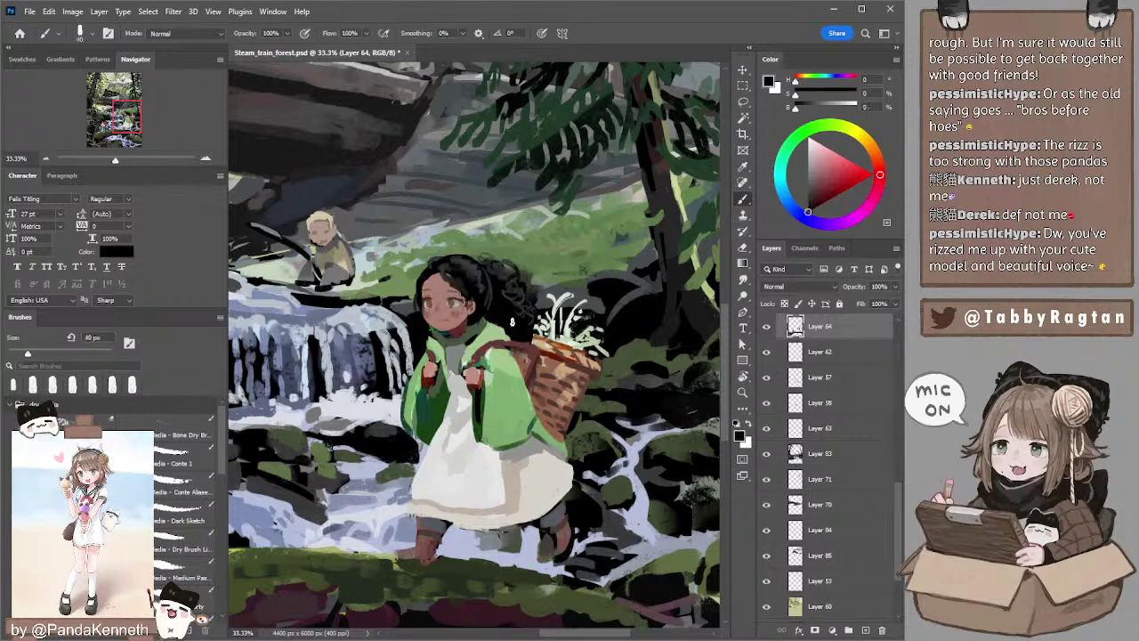
- Refine the girl's green coat with sampled light green at 40 px and sample a mid grey from her clothing
left_click(495, 327, "alt")
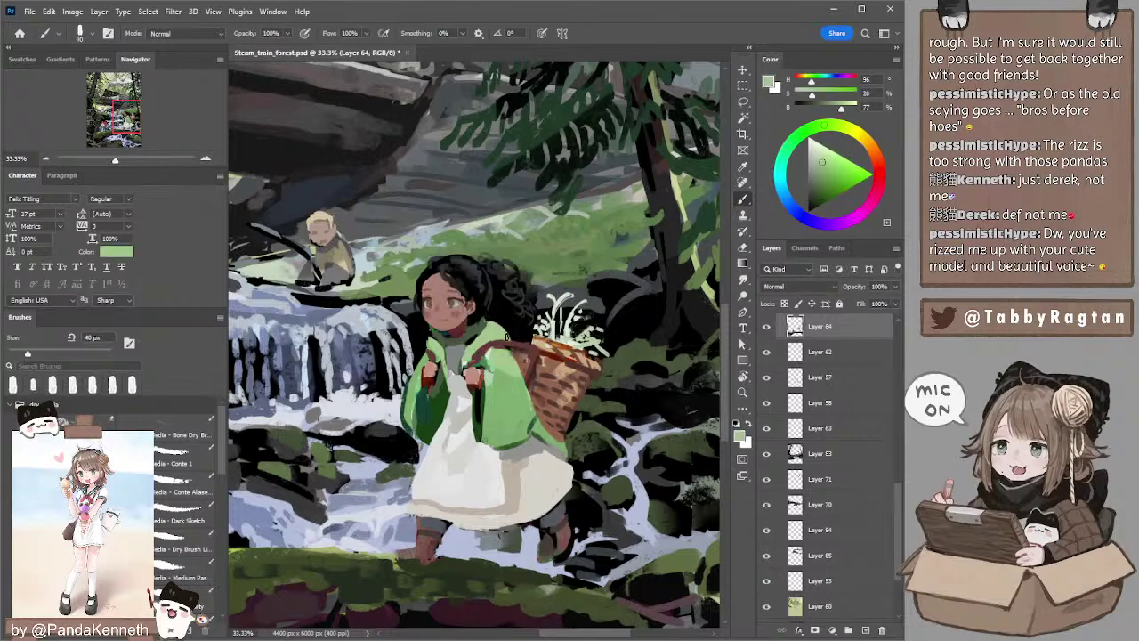
left_click_drag(519, 449, 494, 375)
left_click(489, 378, "alt")
key("bracketright")
key("bracketright")
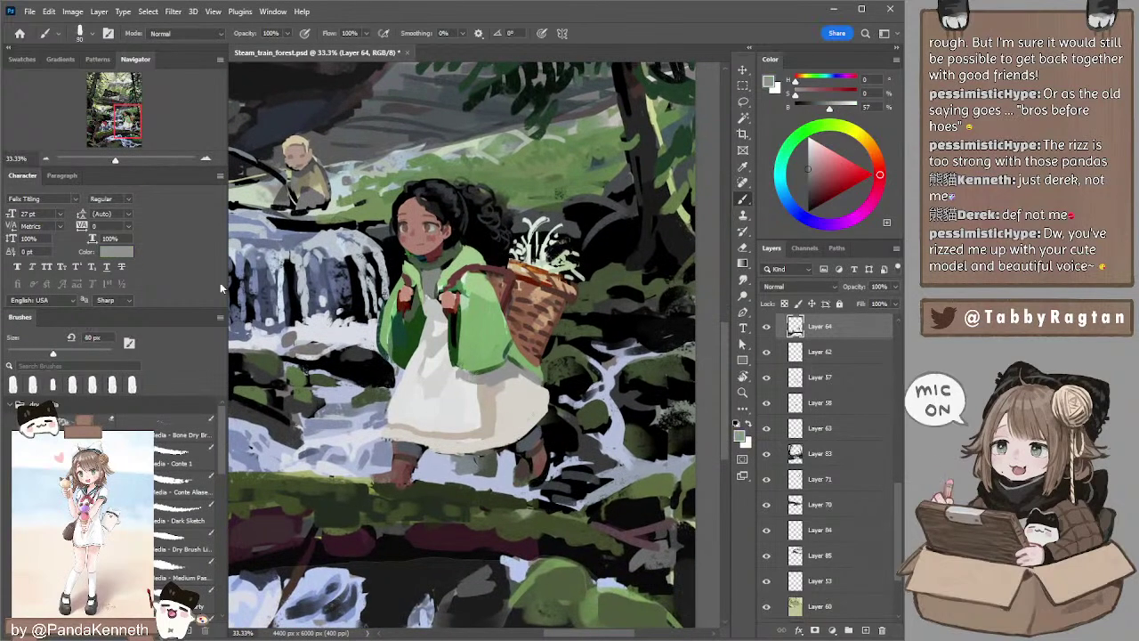
- Touch up the small blond seated figure's face on Layer 83 with a sampled beige tone
left_click(46, 157)
left_click_drag(443, 174, 698, 176)
left_click(45, 158)
left_click(46, 157)
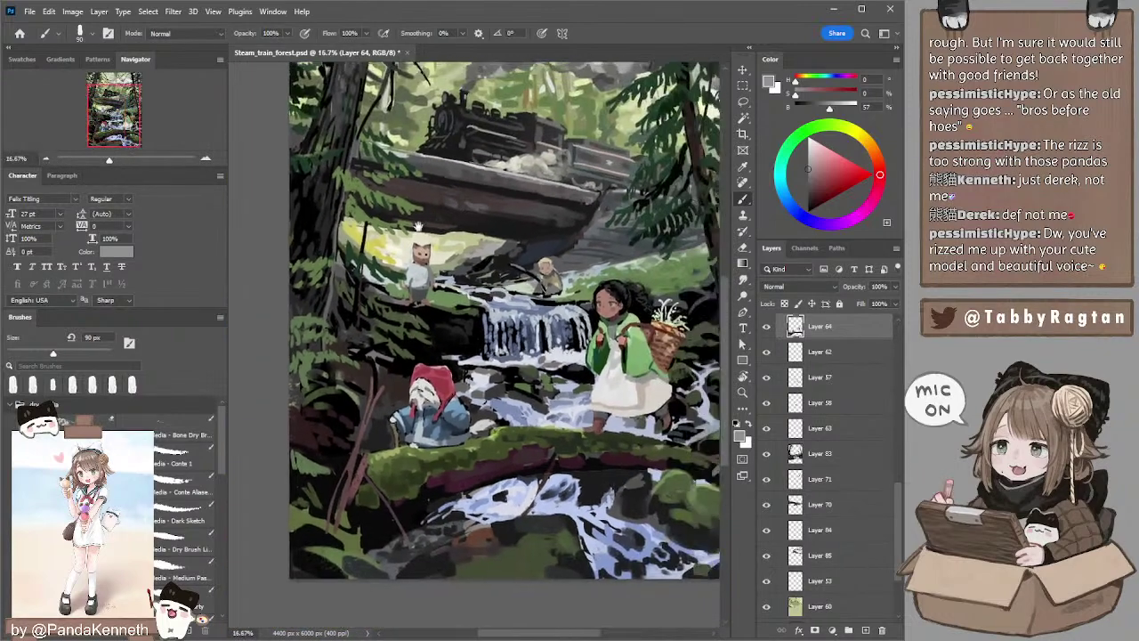
left_click(46, 158)
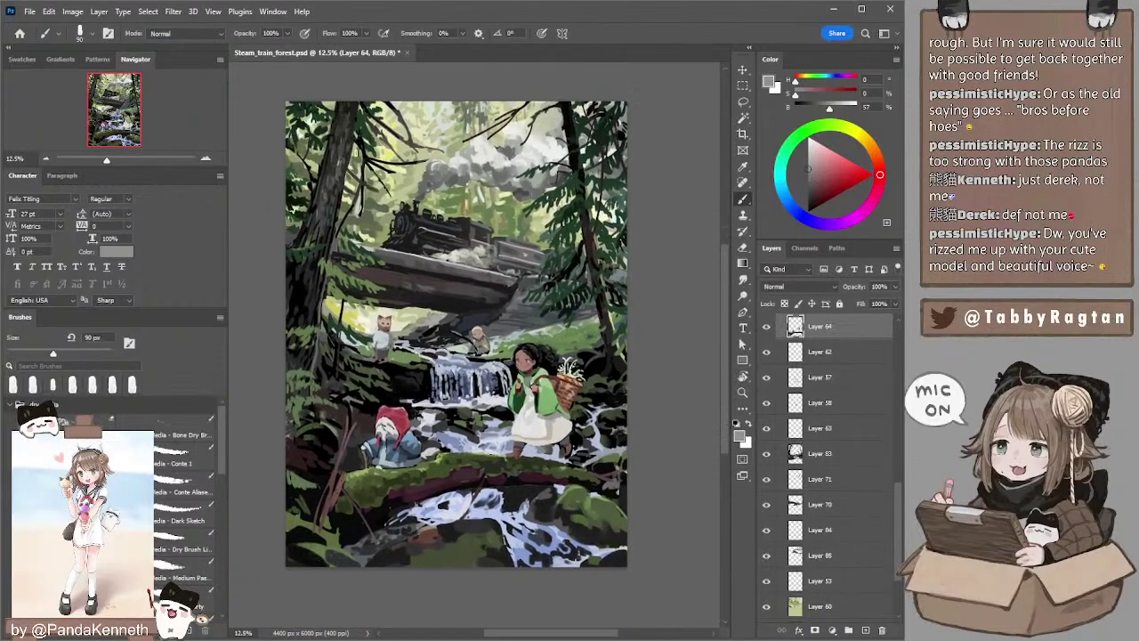
left_click(206, 158)
left_click(206, 159)
left_click(206, 158)
left_click(490, 320, "ctrl")
key("l")
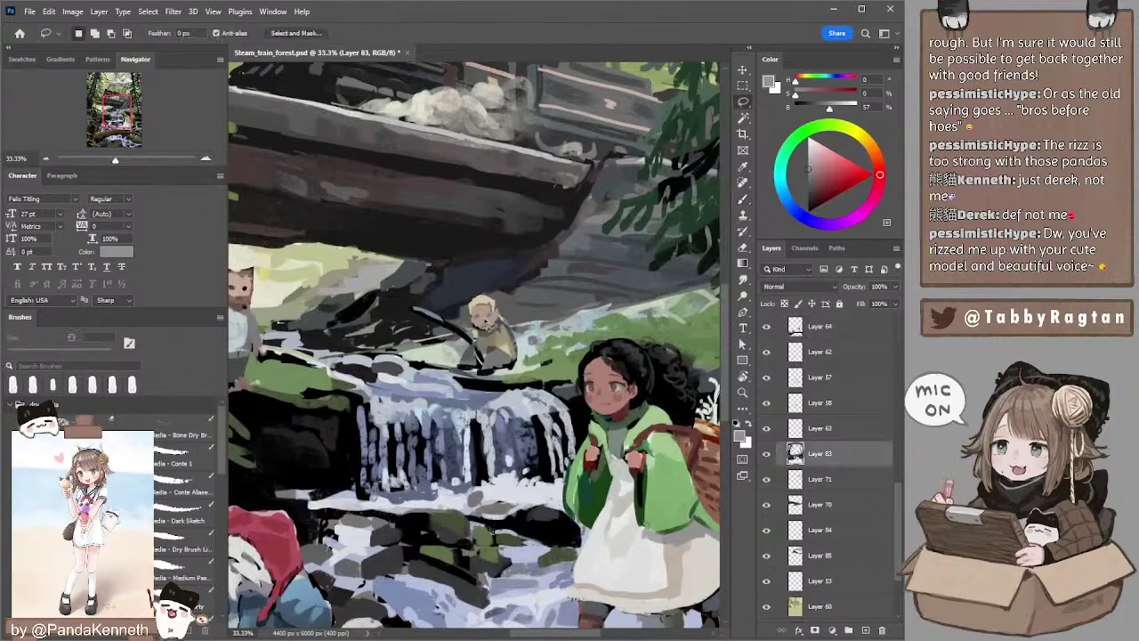
key("b")
left_click(489, 311, "alt")
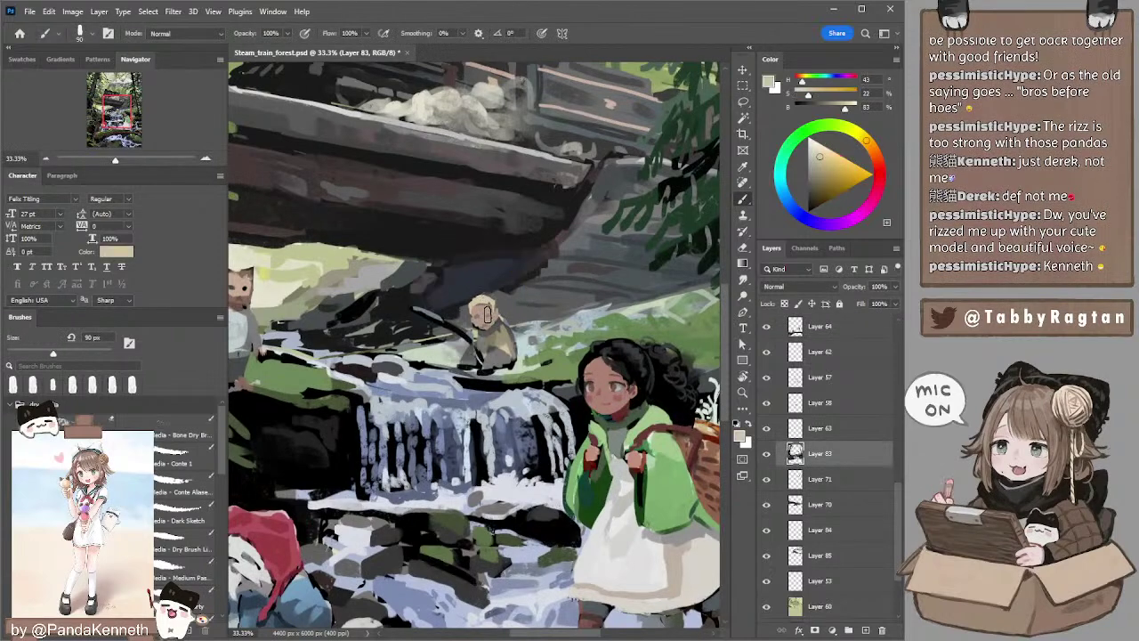
key("l")
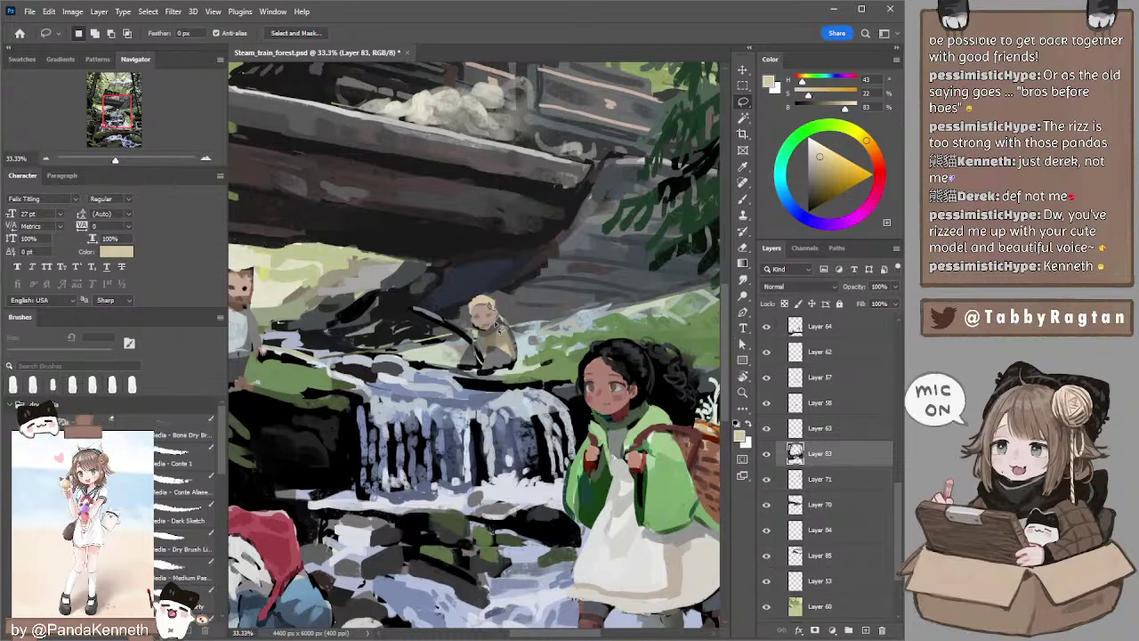
key("i")
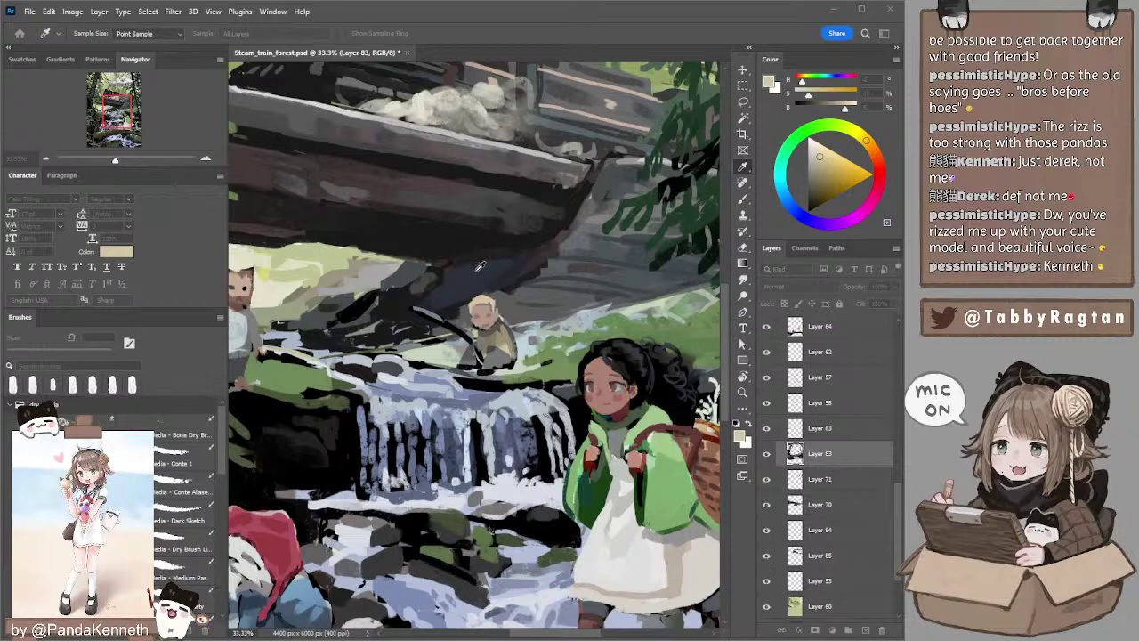
key("l")
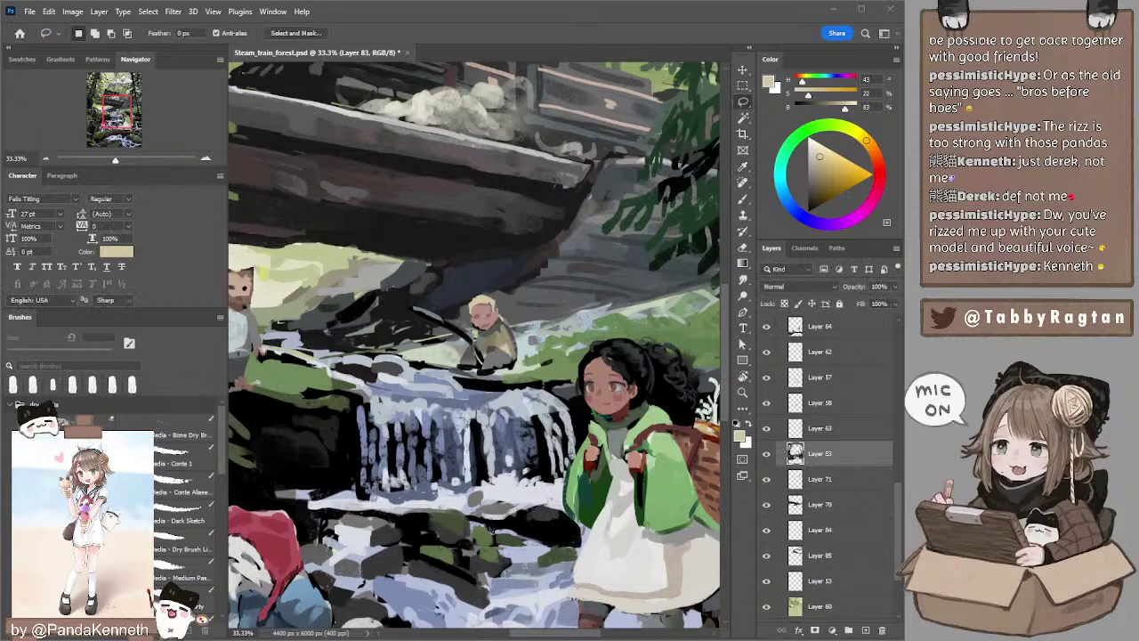
- Smudge the steam beneath the locomotive on Layer 84 with a 35 px brush, checking the layer off and on
left_click(586, 45)
left_click(46, 158)
scroll(356, 178, "up", 3)
left_click(450, 303, "ctrl")
key("r")
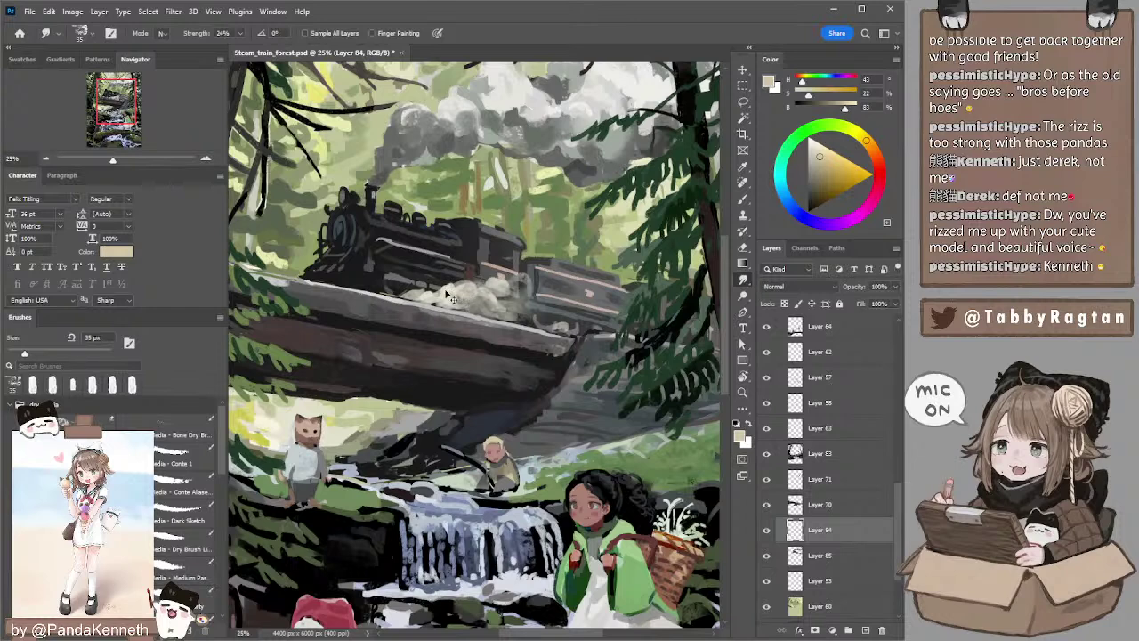
left_click(766, 530)
left_click(766, 530)
left_click_drag(523, 280, 532, 281)
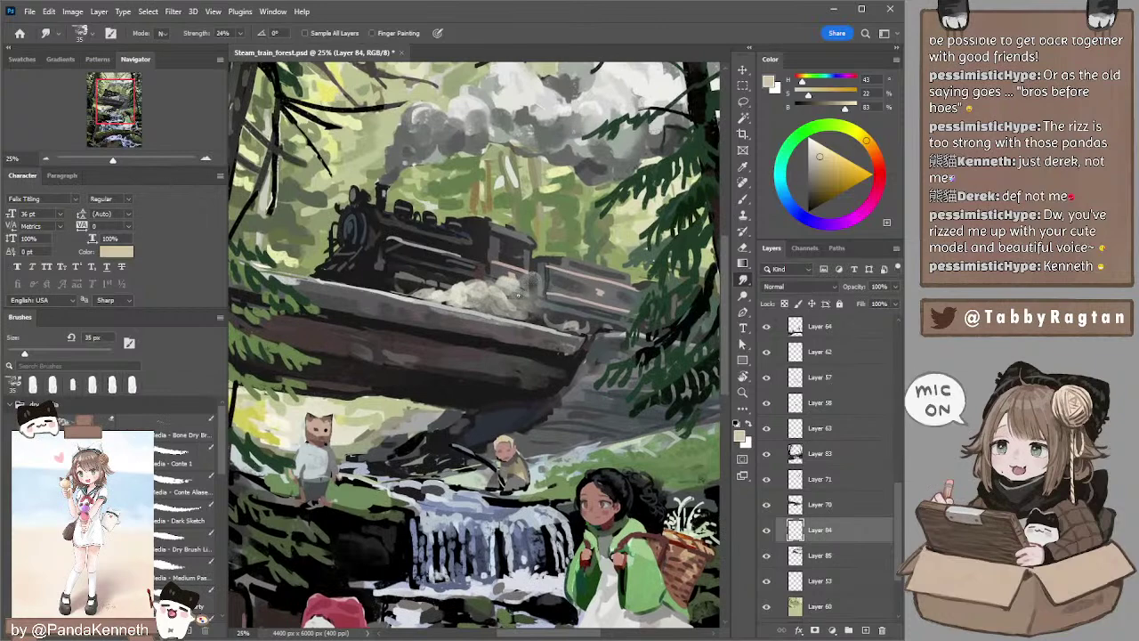
left_click_drag(553, 267, 567, 313)
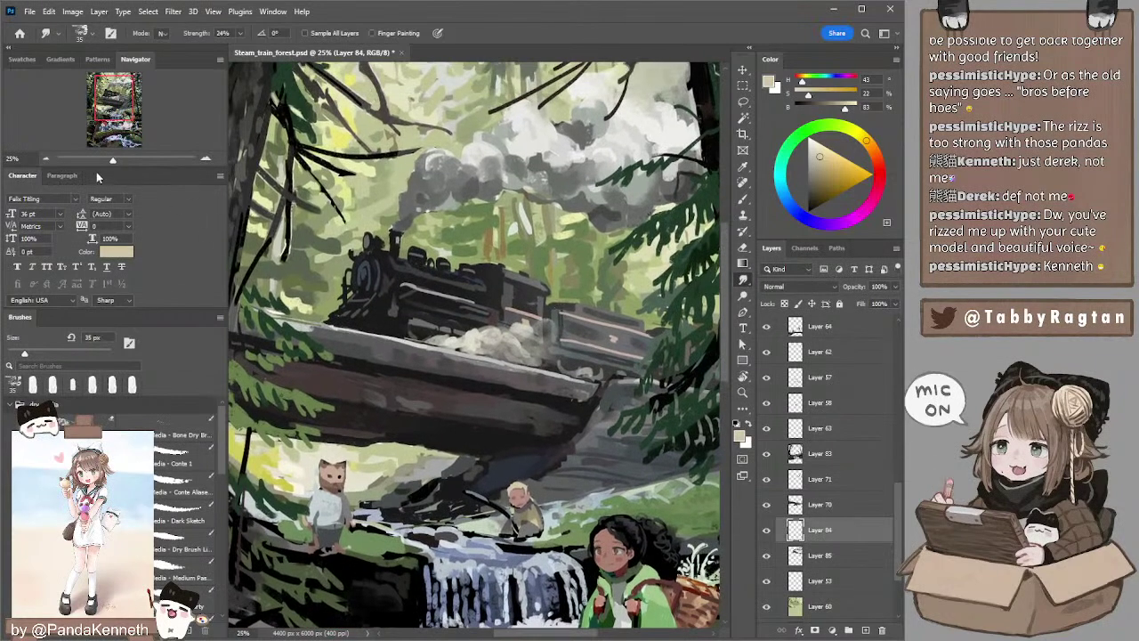
- Smudge the underside of the smoke plume behind the locomotive on Layer 85 with a 45 px brush
left_click(42, 159)
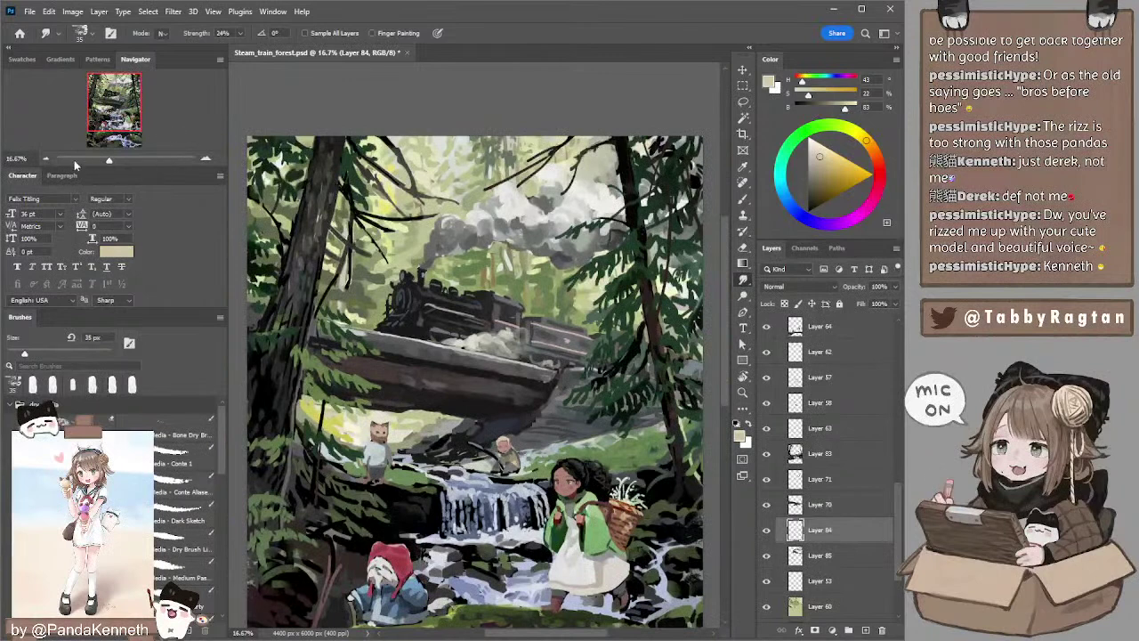
key("alt+bracketleft")
key("bracketright")
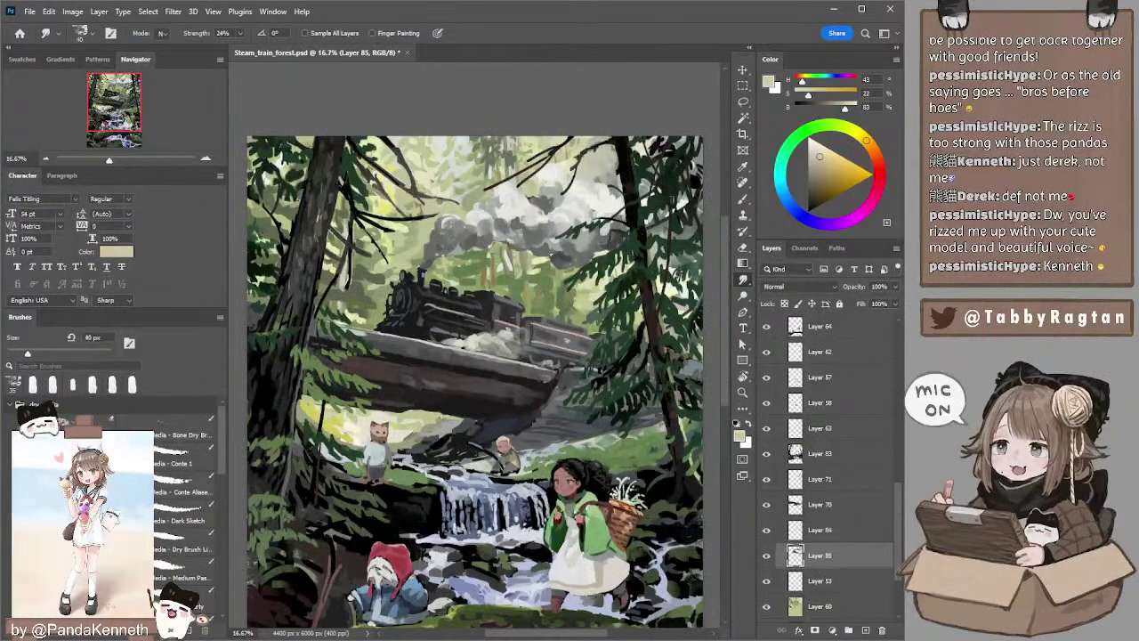
left_click_drag(566, 263, 553, 256)
left_click(46, 160)
left_click_drag(478, 174, 491, 101)
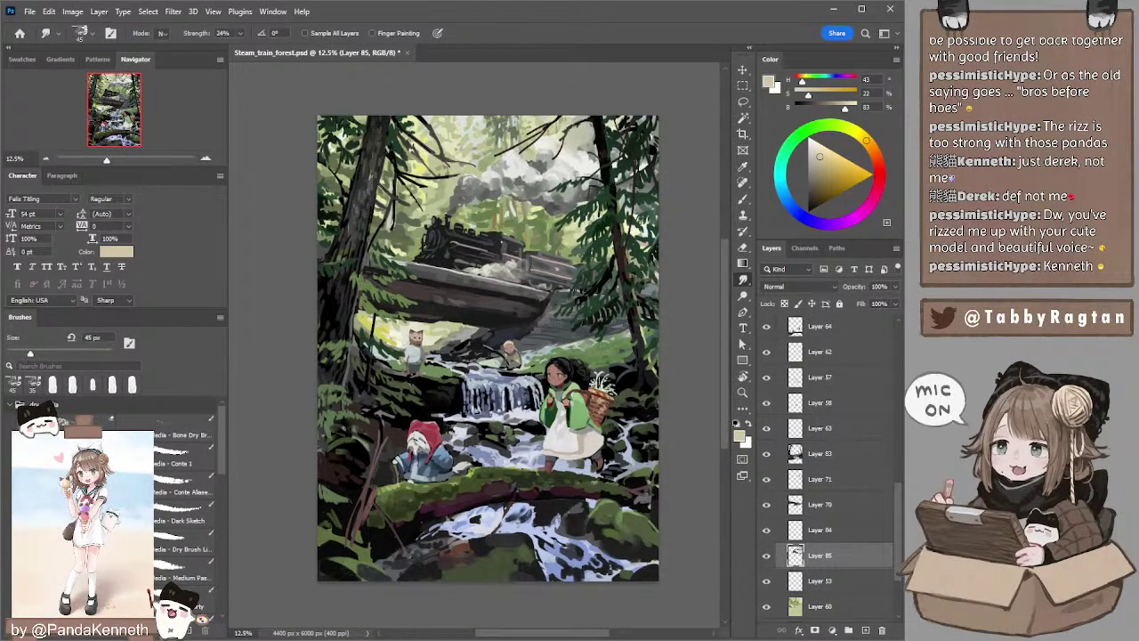
- Paint details on the locomotive's cab and carriage on Layer 85 in sampled dark grey and lighter greys, reducing the brush to 25 px
key("b")
left_click(501, 237, "alt")
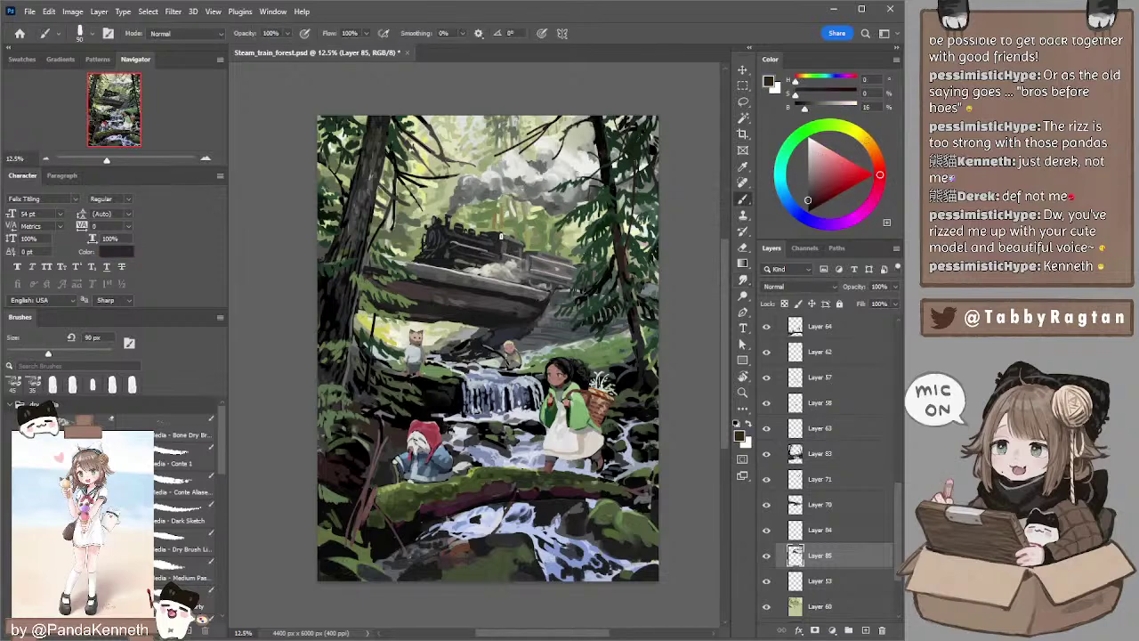
key("bracketleft")
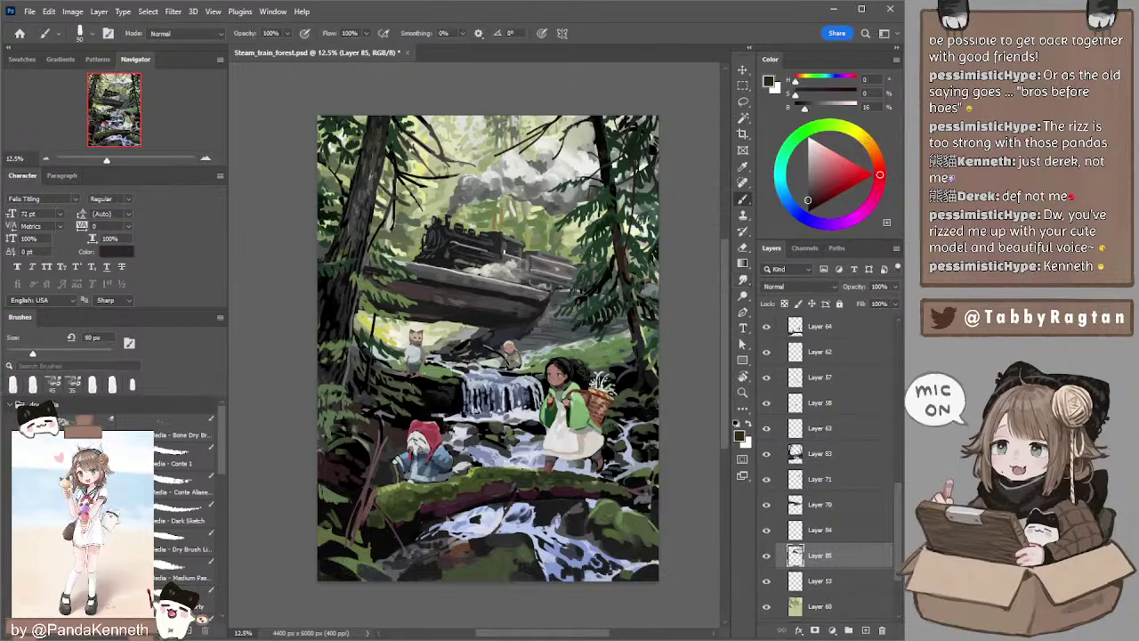
key("bracketleft")
left_click(528, 248, "alt")
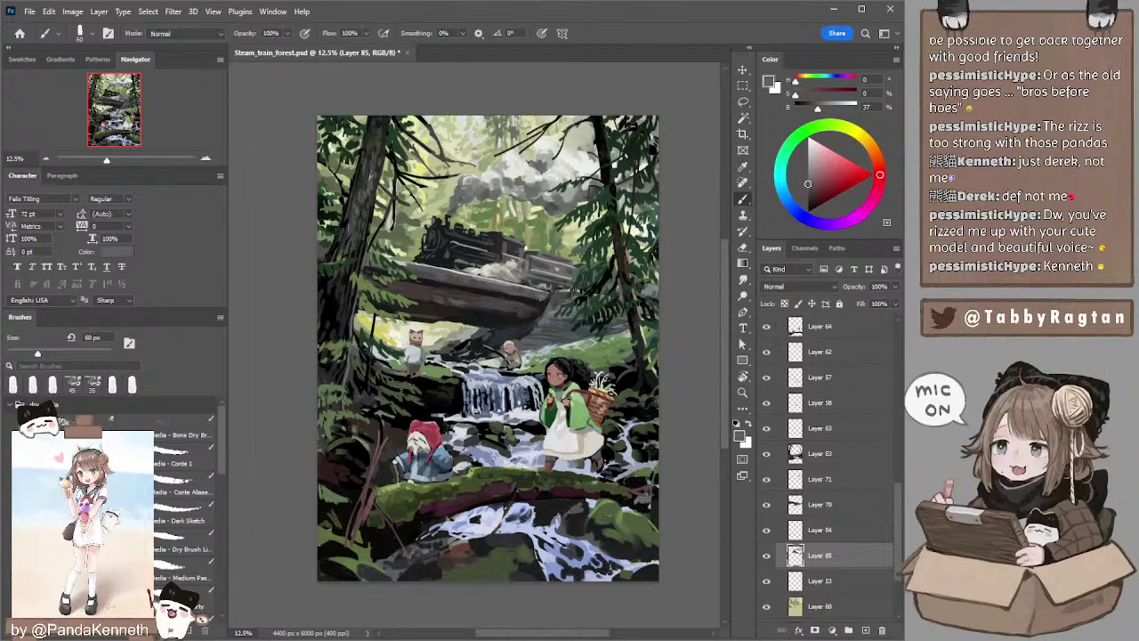
left_click(509, 238, "alt")
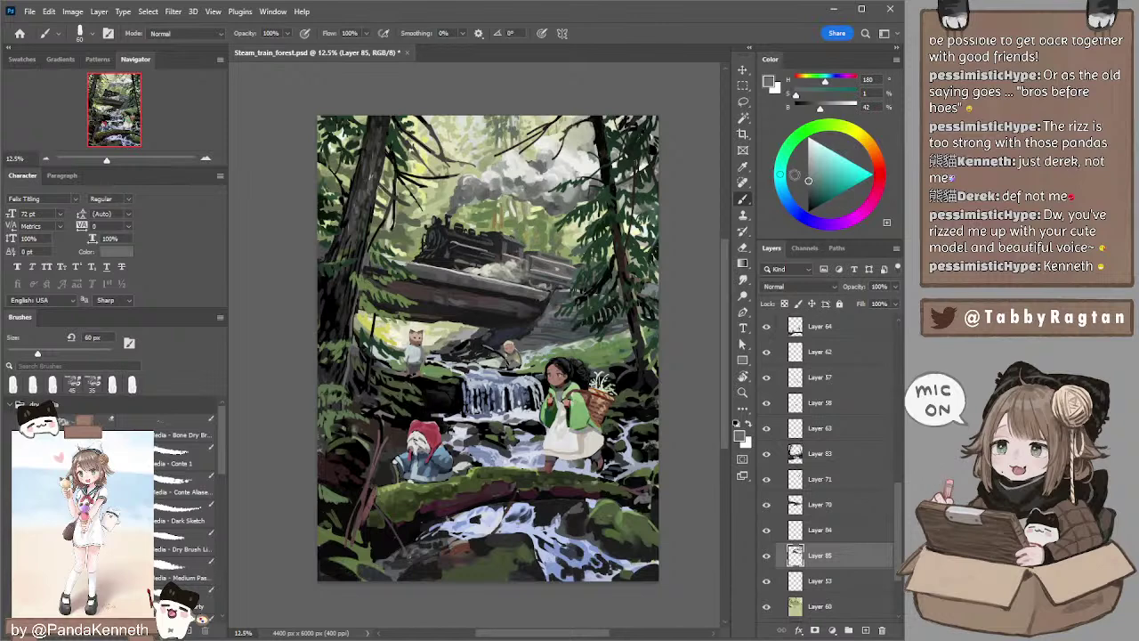
left_click(801, 168)
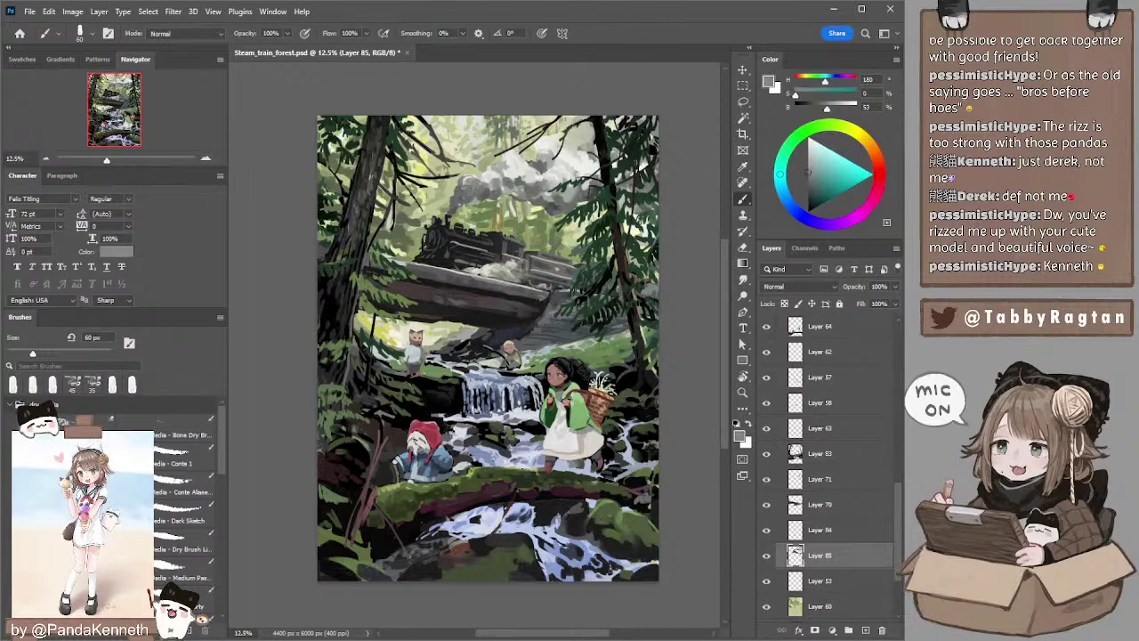
key("bracketleft")
left_click(808, 162)
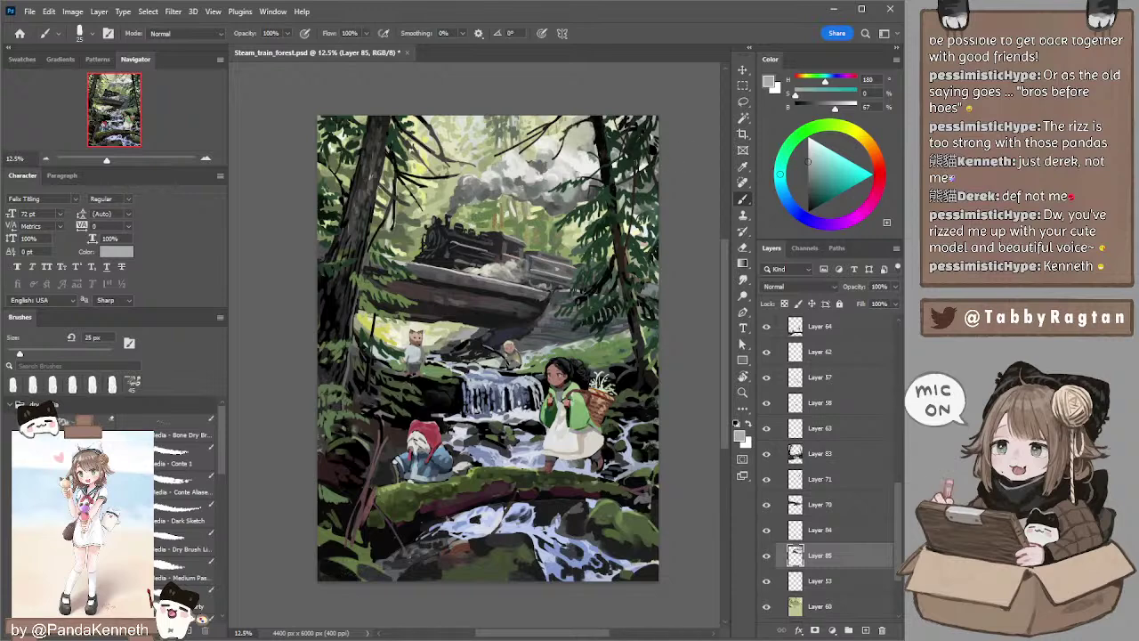
- Rework the carriage behind the locomotive in sampled blue-grey (H 220, S 3, B 42) with a larger brush, undoing the last two strokes
left_click(544, 253, "alt")
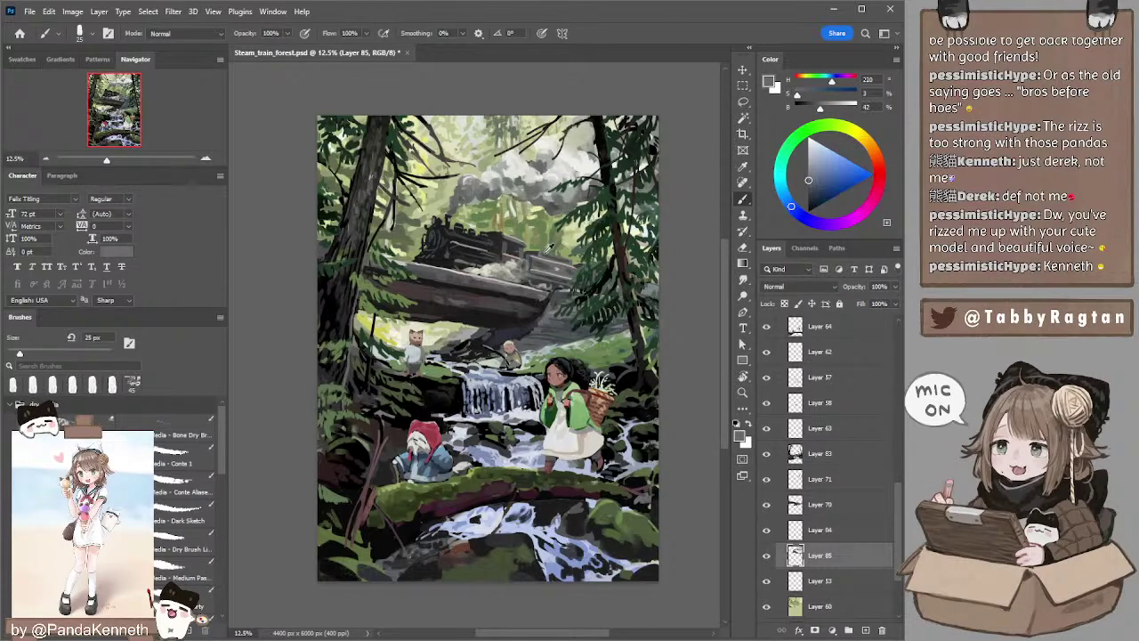
key("bracketright")
key("bracketright")
key("bracketright")
key("bracketright")
key("ctrl+z")
key("ctrl+z")
- Clean up Layer 85 with a 30 to 60 px eraser, undo the unwanted strokes, and compare the layer hidden and shown
key("e")
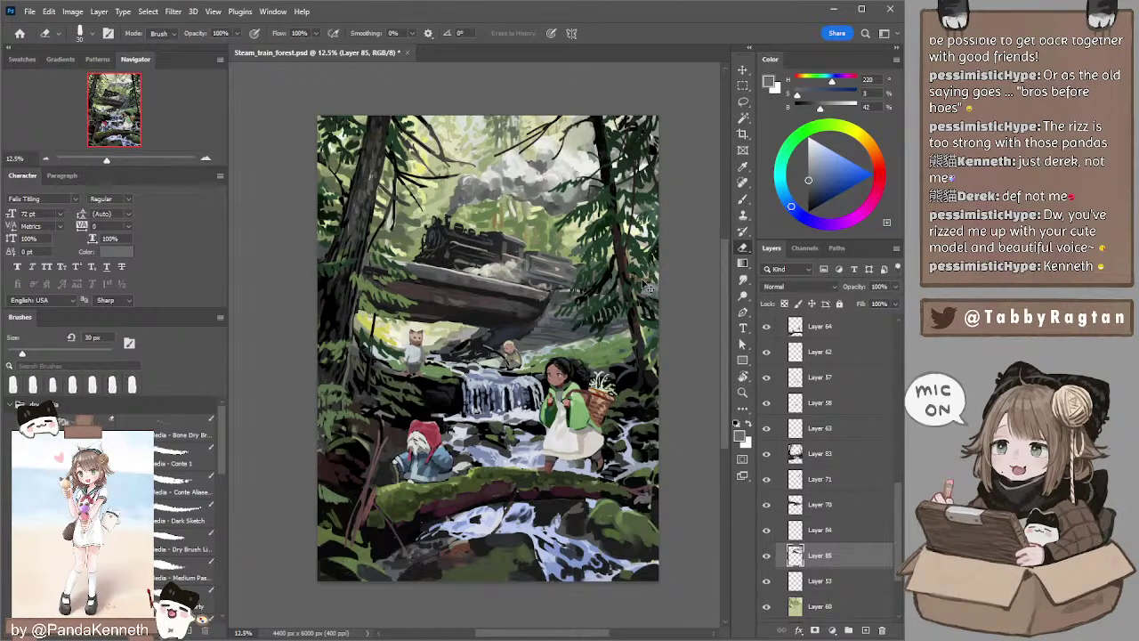
key("bracketright")
key("bracketright")
key("ctrl+z")
key("ctrl+z")
key("ctrl+z")
key("ctrl+z")
key("ctrl+shift+z")
left_click(767, 556)
left_click(767, 556)
- Make Layer 64, the layer holding the girl with the basket, active with the Lasso tool ready
left_click(46, 158)
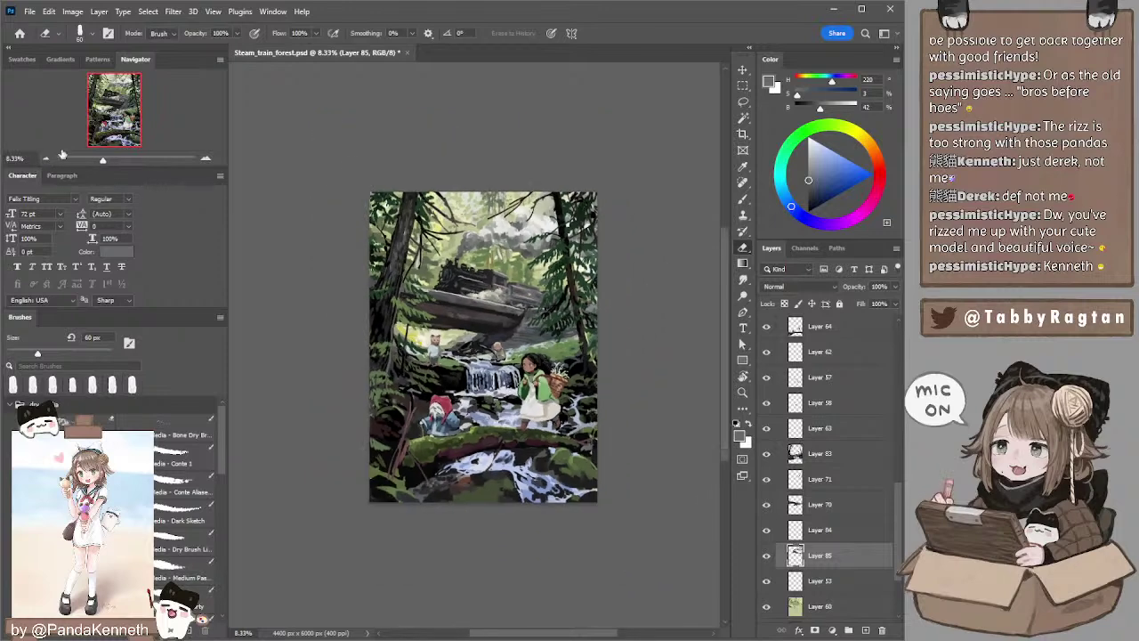
key("l")
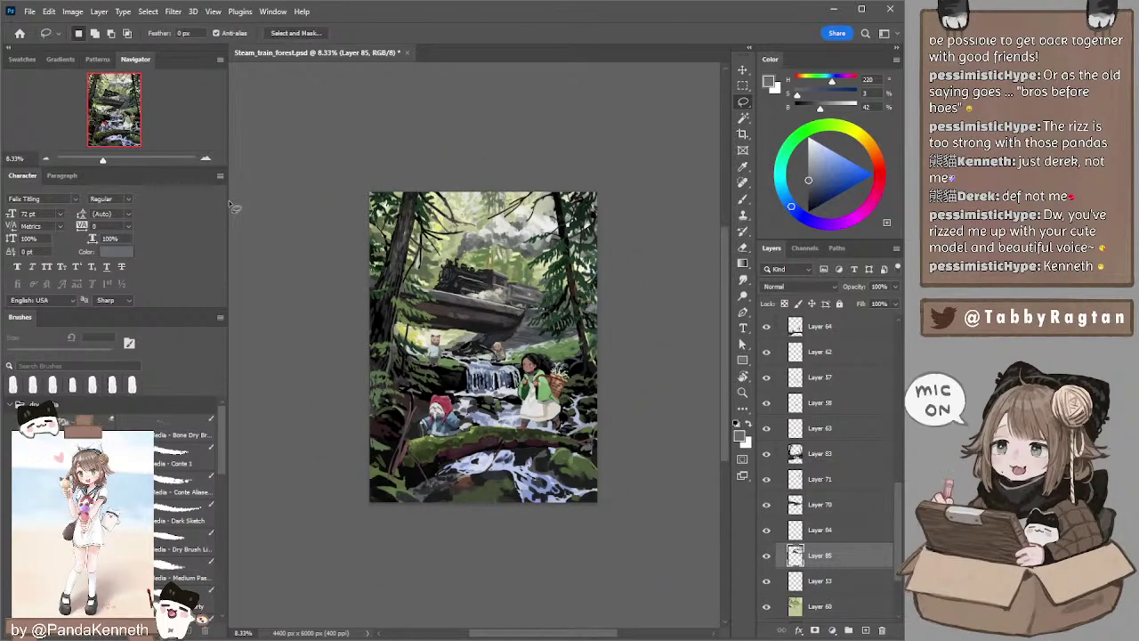
left_click(206, 159)
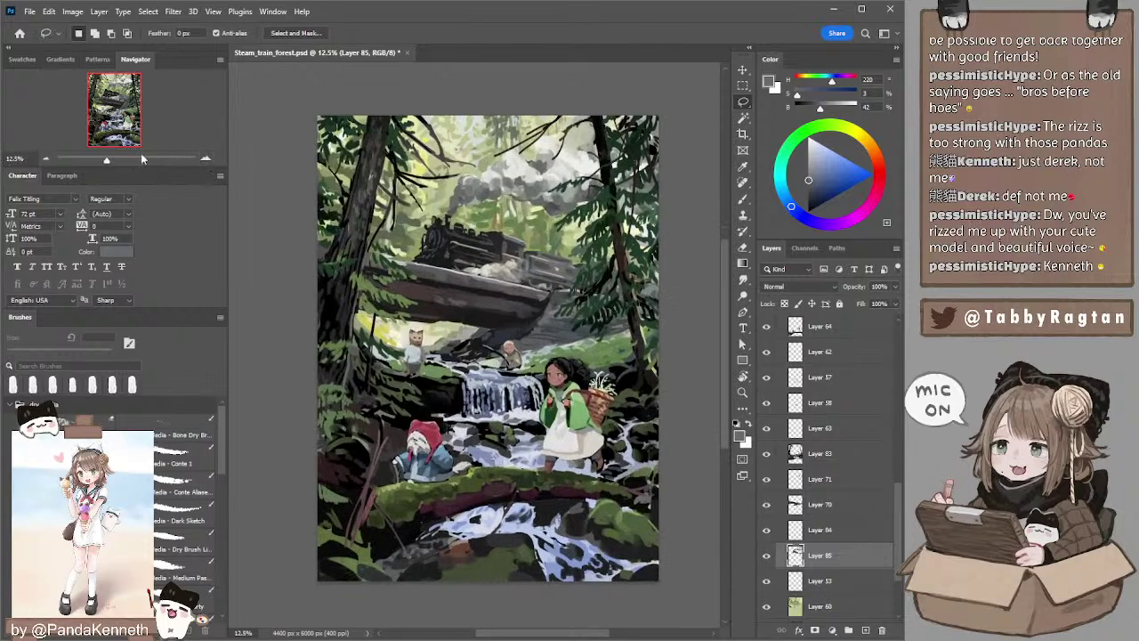
left_click(46, 158)
left_click(529, 377, "ctrl")
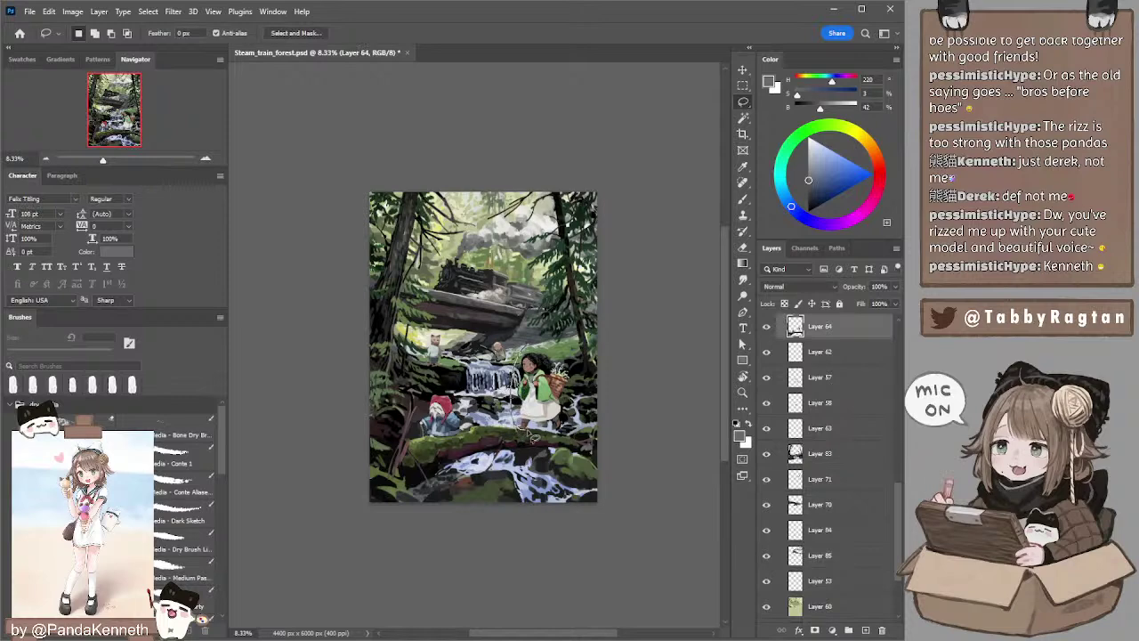
- Try moving the lassoed girl on Layer 64 leftward, closer to the waterfall
mouse_move(553, 438)
left_mouse_down()
mouse_move(577, 392)
mouse_move(562, 351)
left_mouse_up()
mouse_move(546, 376)
left_mouse_down("ctrl")
mouse_move(525, 372)
mouse_move(536, 395)
left_mouse_up("ctrl")
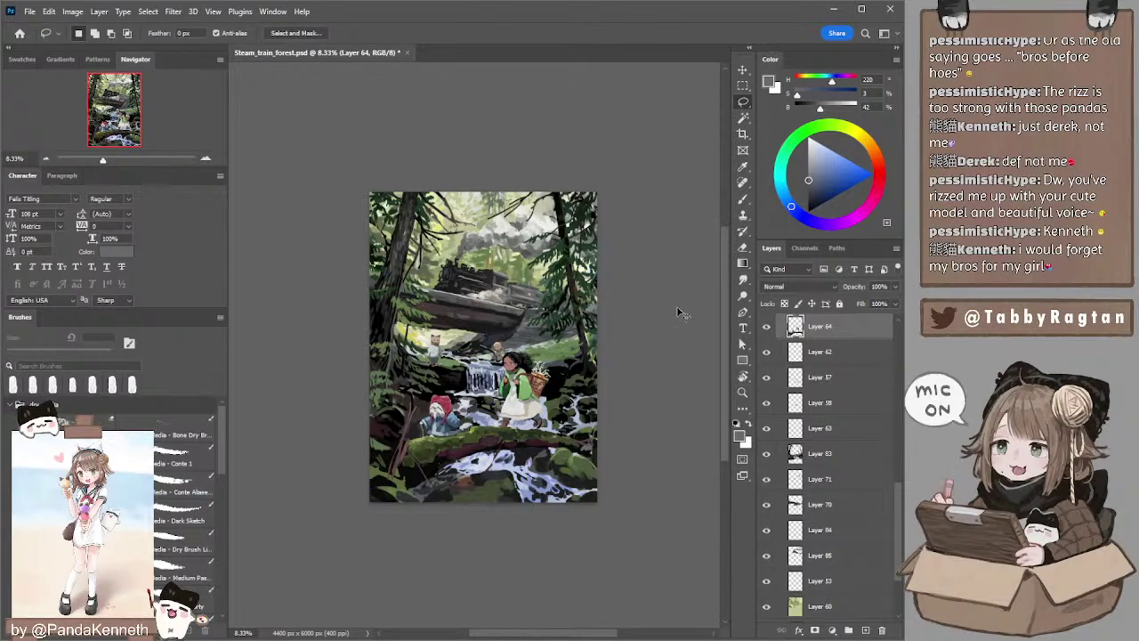
key("ctrl+z")
left_click(206, 159)
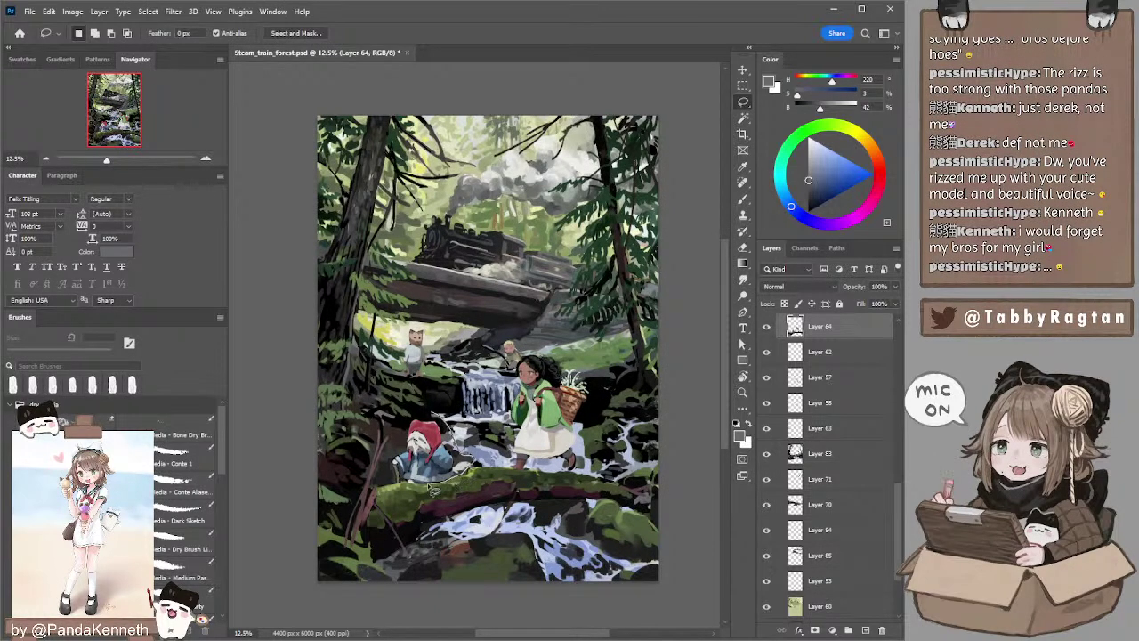
- Try moving the lassoed red-hooded figure on Layer 64 a little to the right along the mossy log
mouse_move(396, 487)
left_mouse_down()
mouse_move(445, 406)
mouse_move(438, 412)
left_mouse_up()
mouse_move(459, 464)
left_mouse_down()
mouse_move(497, 460)
mouse_move(483, 464)
left_mouse_up()
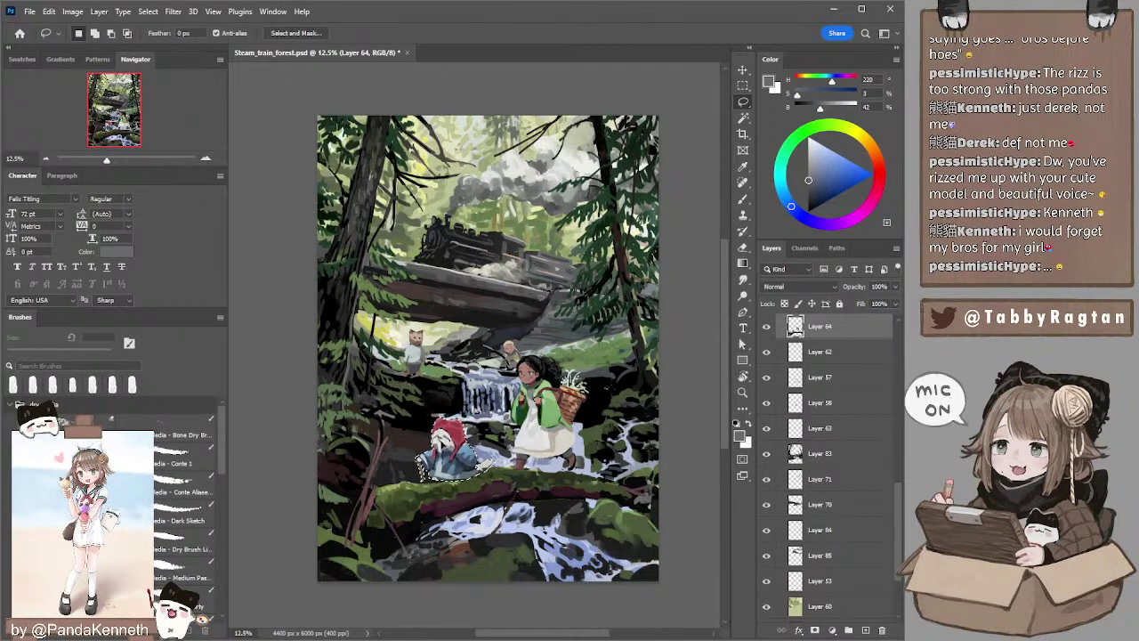
key("ctrl+d")
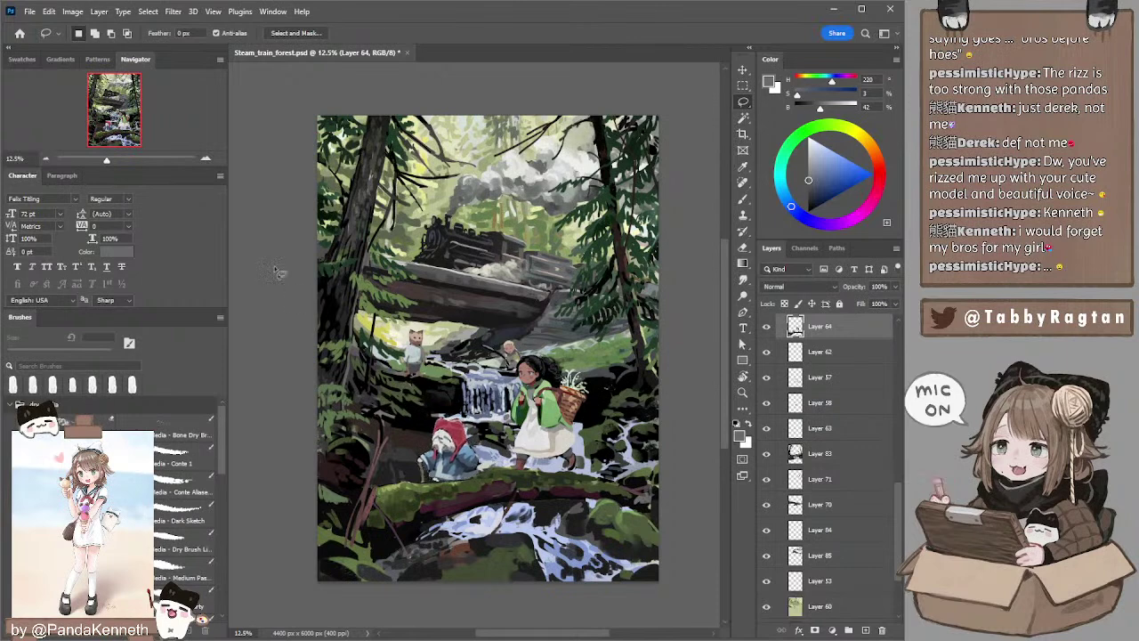
left_click(46, 158)
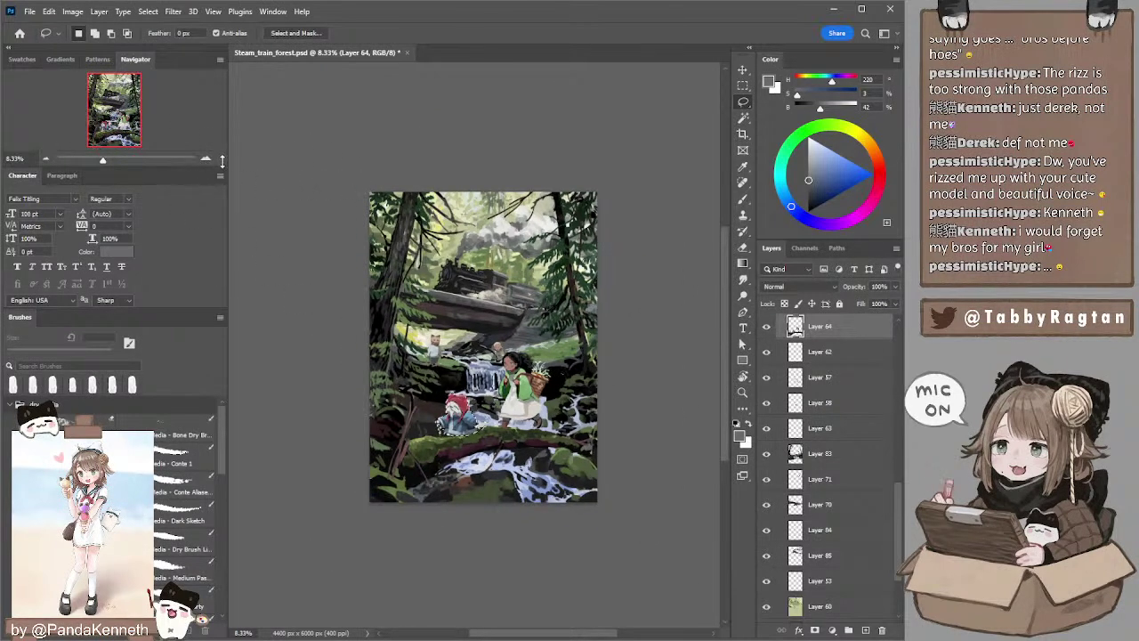
key("ctrl+shift+d")
- Undo the moves of the girl and the red-hooded figure on Layer 64
key("ctrl+z")
key("ctrl+z")
key("ctrl+z")
key("ctrl+z")
key("ctrl+z")
key("ctrl+z")
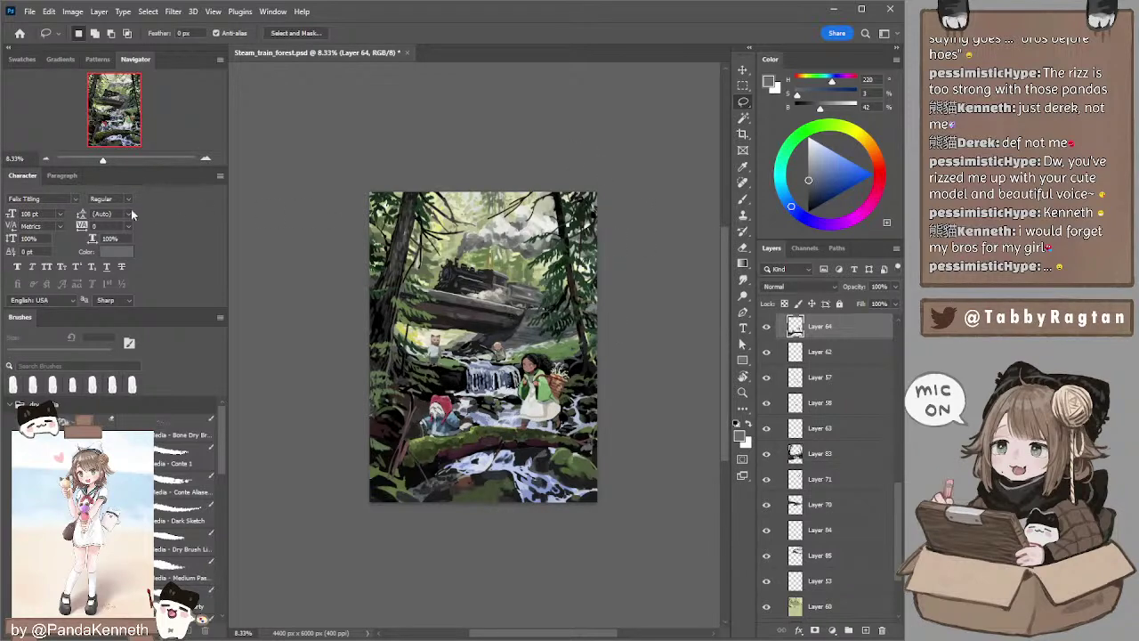
- Touch up the hem of the girl's dress with a 50 px brush in sampled off-white (H 60, S 1, B 89)
left_click(206, 159)
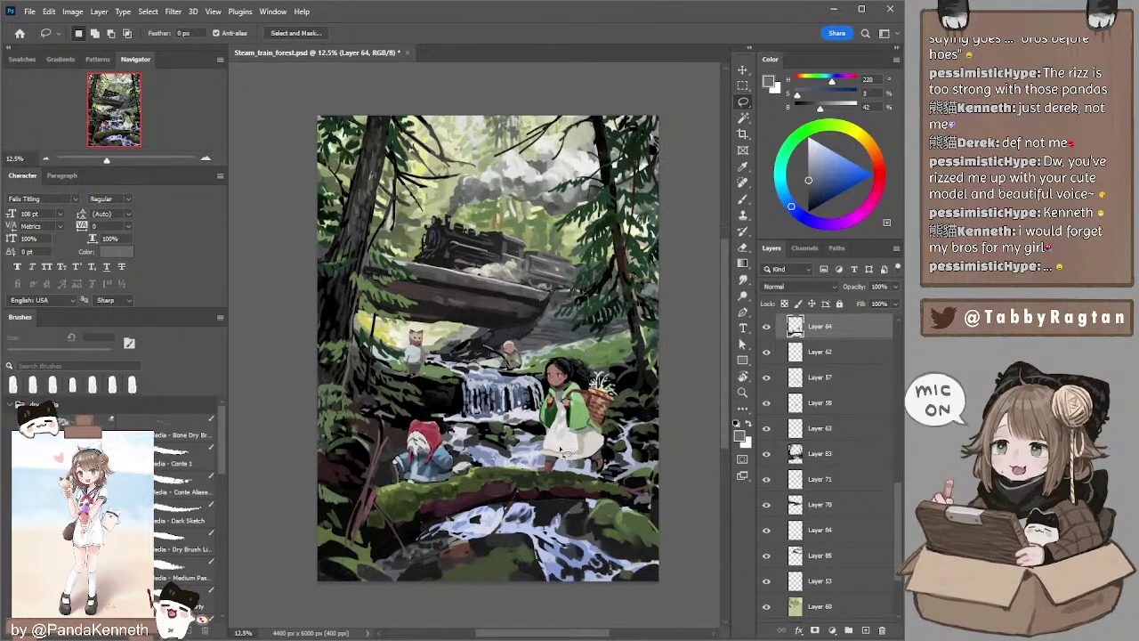
key("b")
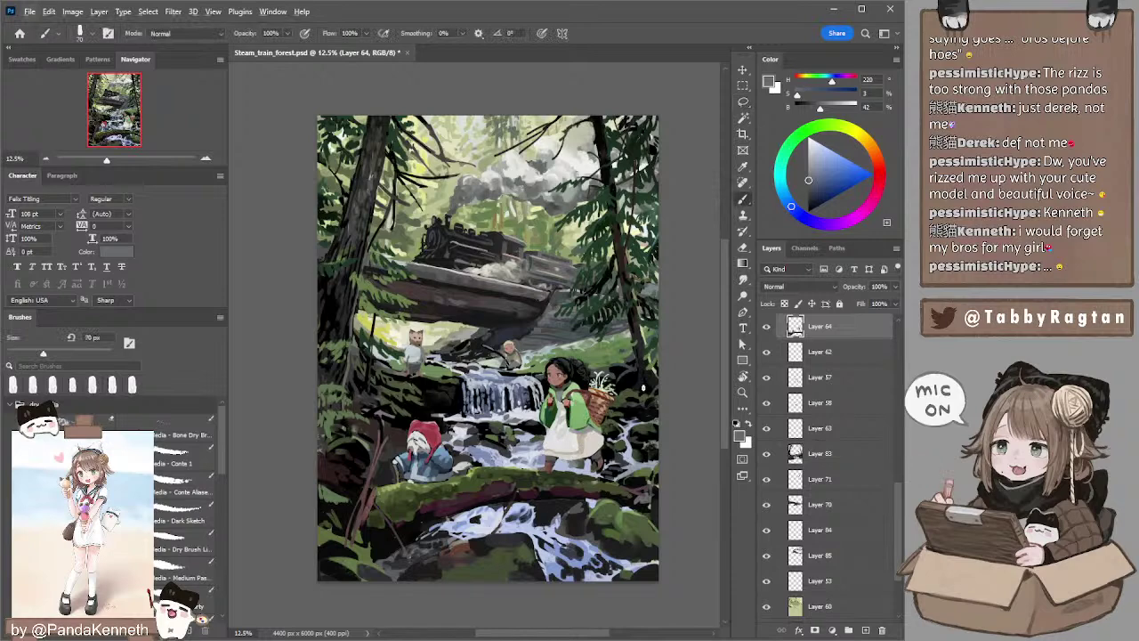
left_click(559, 440, "alt")
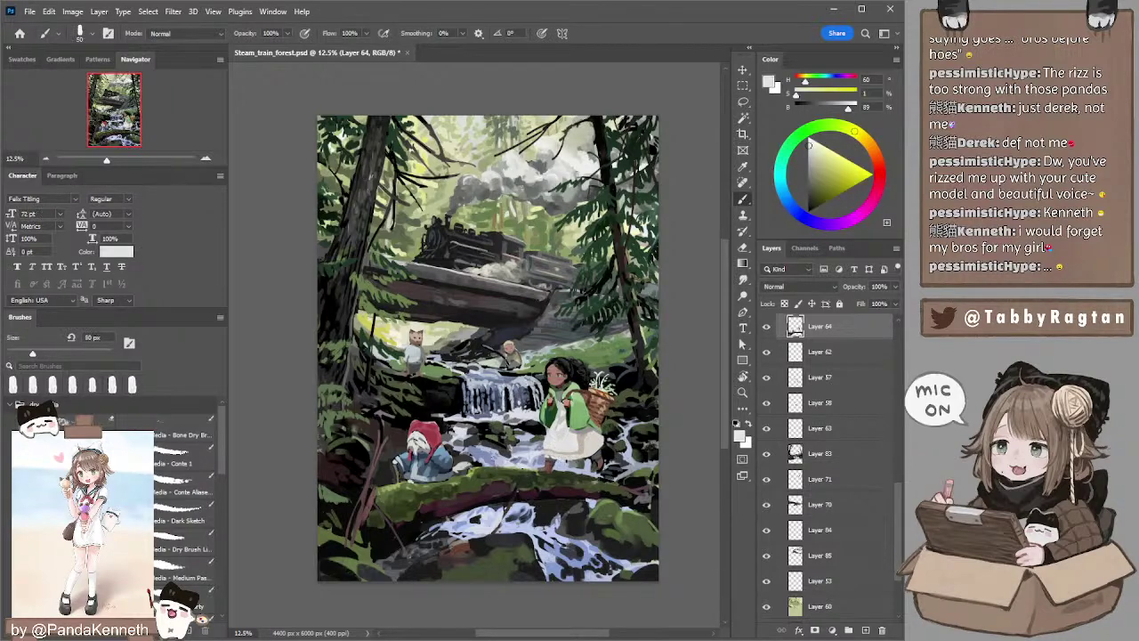
left_click_drag(568, 460, 584, 461)
mouse_move(636, 356)
left_mouse_down()
mouse_move(626, 368)
mouse_move(632, 351)
left_mouse_up()
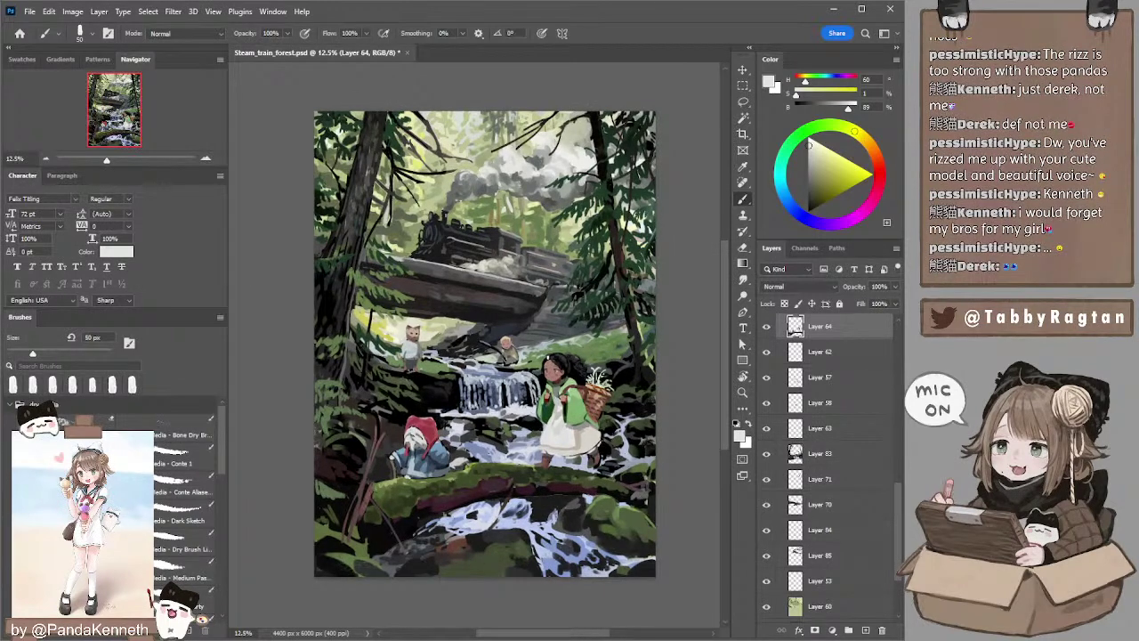
- Lighten the girl's face with a skin tone of H 15, S 28, B 79 and rework her hair in sampled near-black at 60 px
left_click(554, 355, "alt")
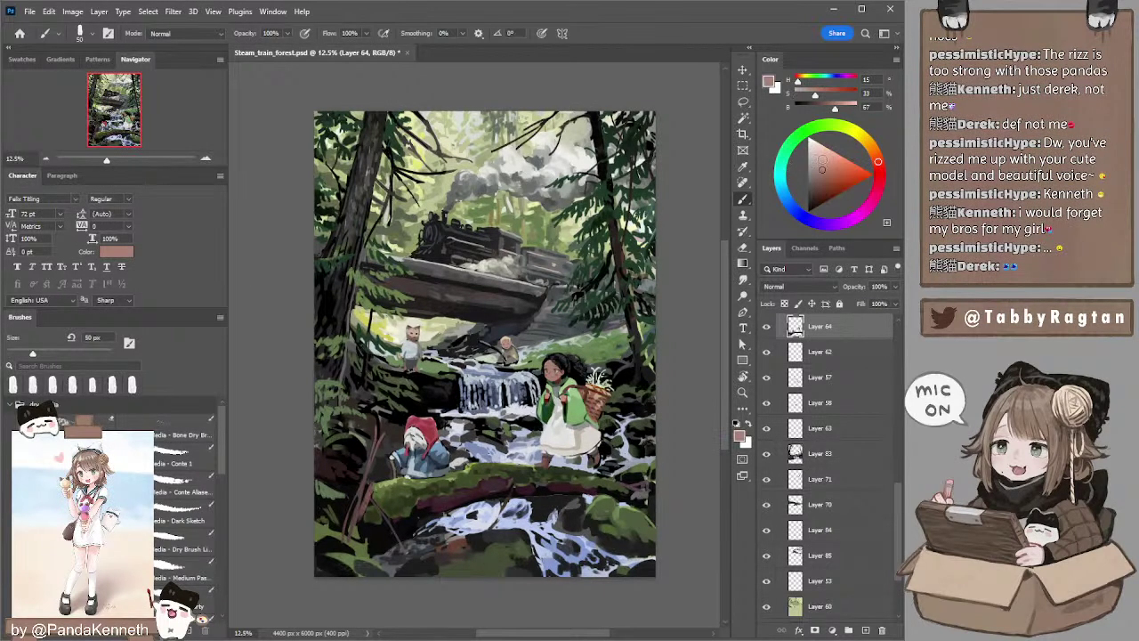
left_click(822, 161)
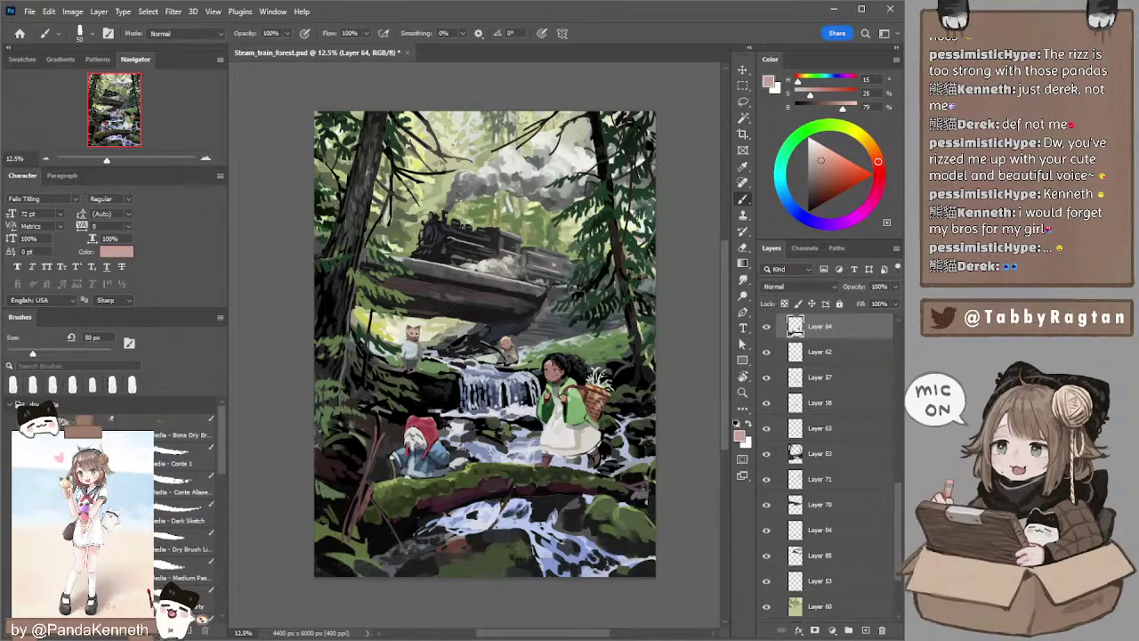
left_click(555, 358, "alt")
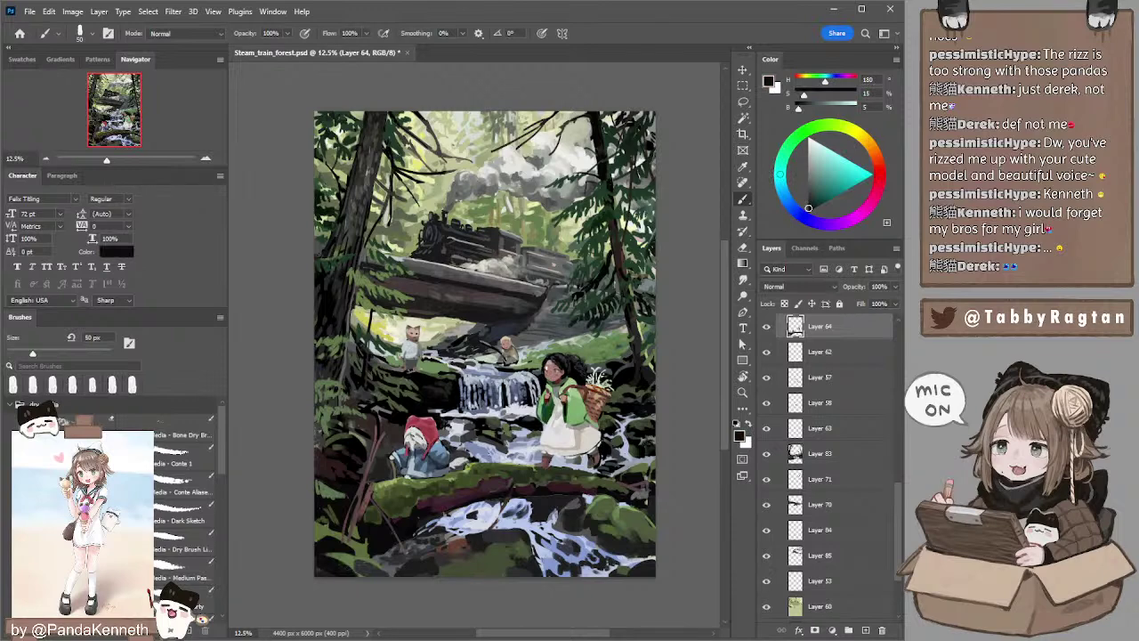
key("bracketright")
key("bracketright")
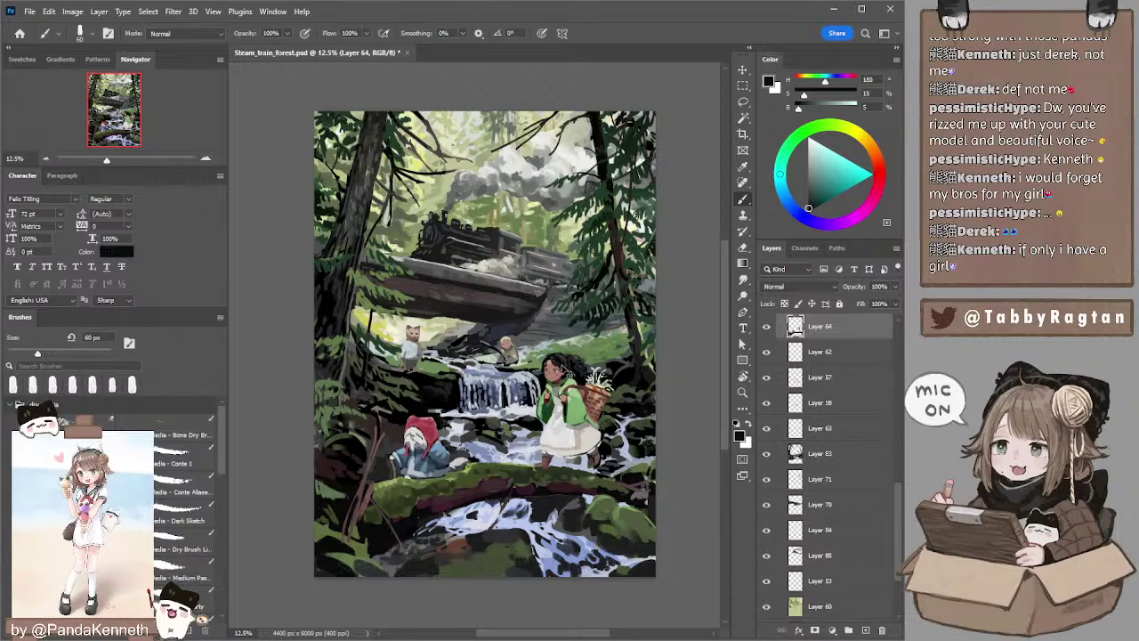
- Touch up the shaded neckline of the girl's coat in sampled dark green (H 108, S 23, B 34) with a 60 px brush
key("bracketleft")
key("bracketleft")
left_click(570, 377, "alt")
key("bracketright")
key("bracketright")
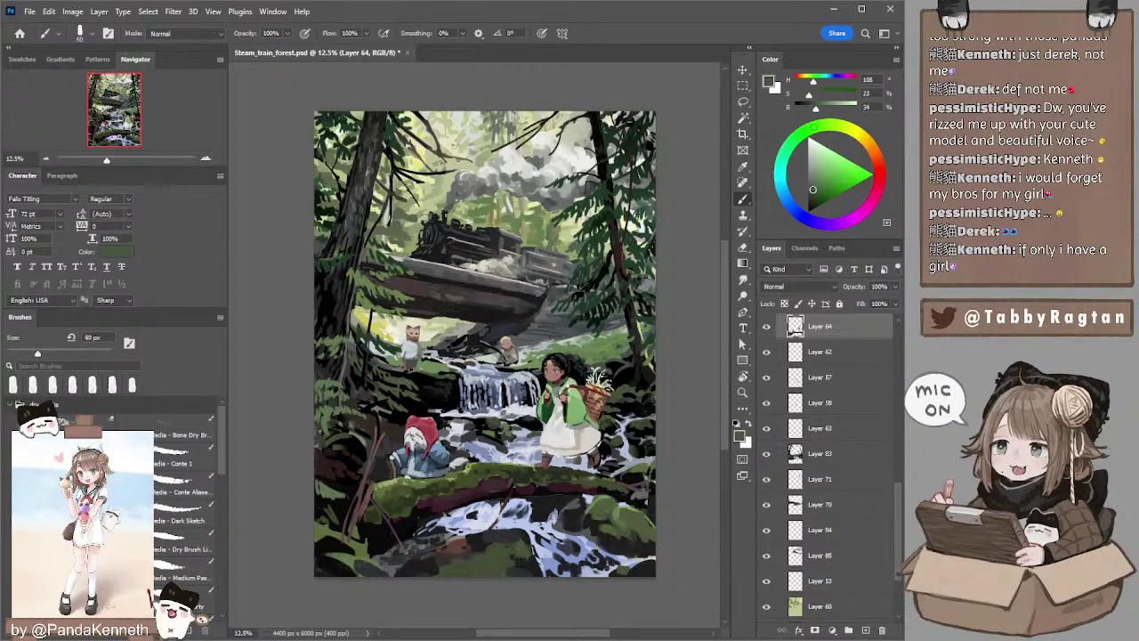
- Refine the girl's face with sampled dark red (H 2, S 57, B 38) at 50 px and sampled skin tone (H 15, S 28, B 77) at 80 px
key("bracketleft")
key("l")
key("b")
left_click(560, 380, "alt")
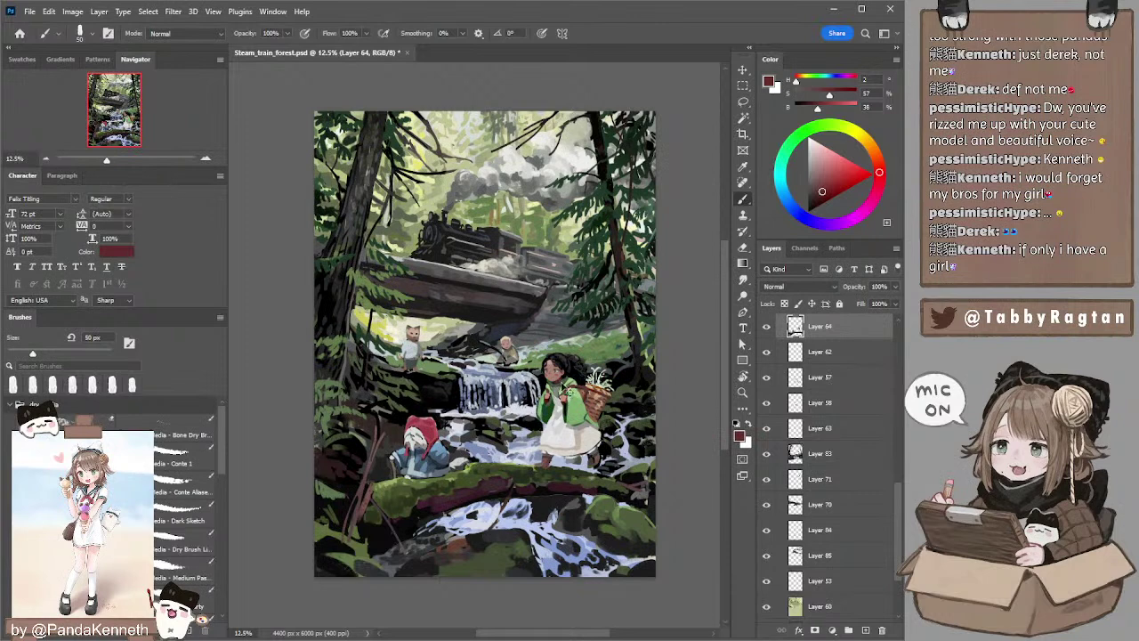
left_click(205, 159)
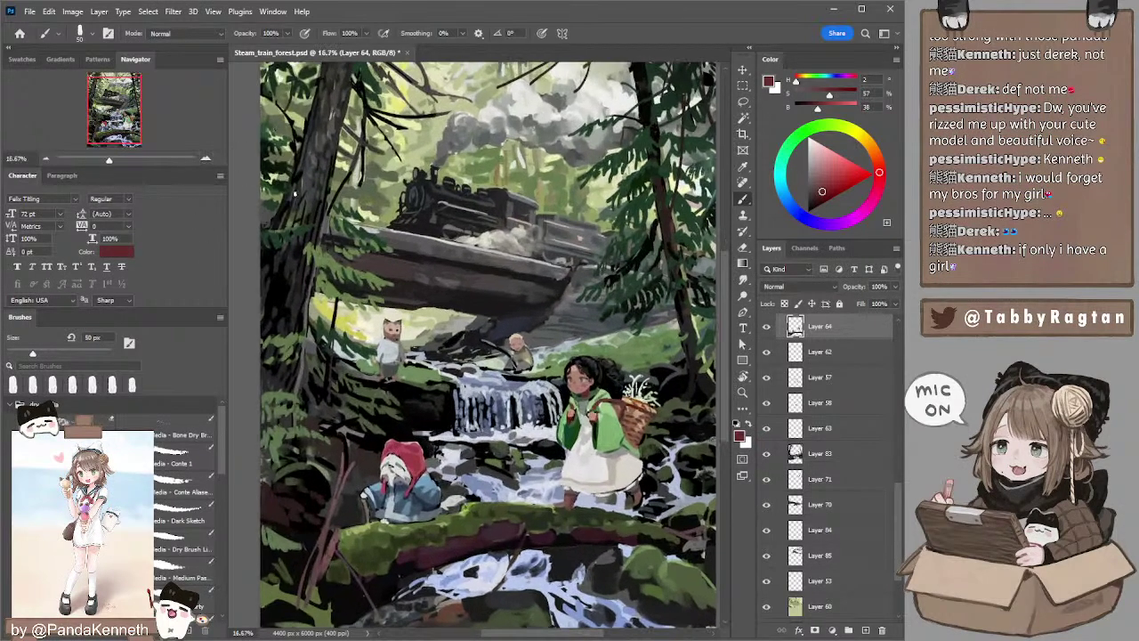
left_click(584, 390, "alt")
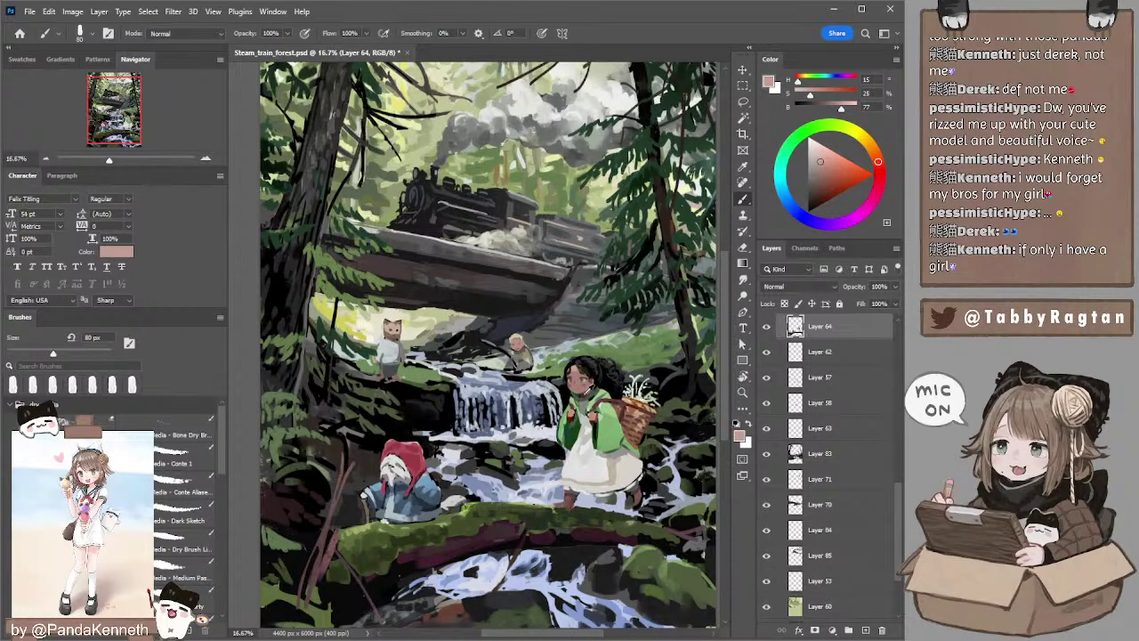
left_click(584, 393, "alt")
- Add muted red tones to the girl's face with a 50 px brush, lightening the colour to H 2, S 40, B 60
left_click(822, 182)
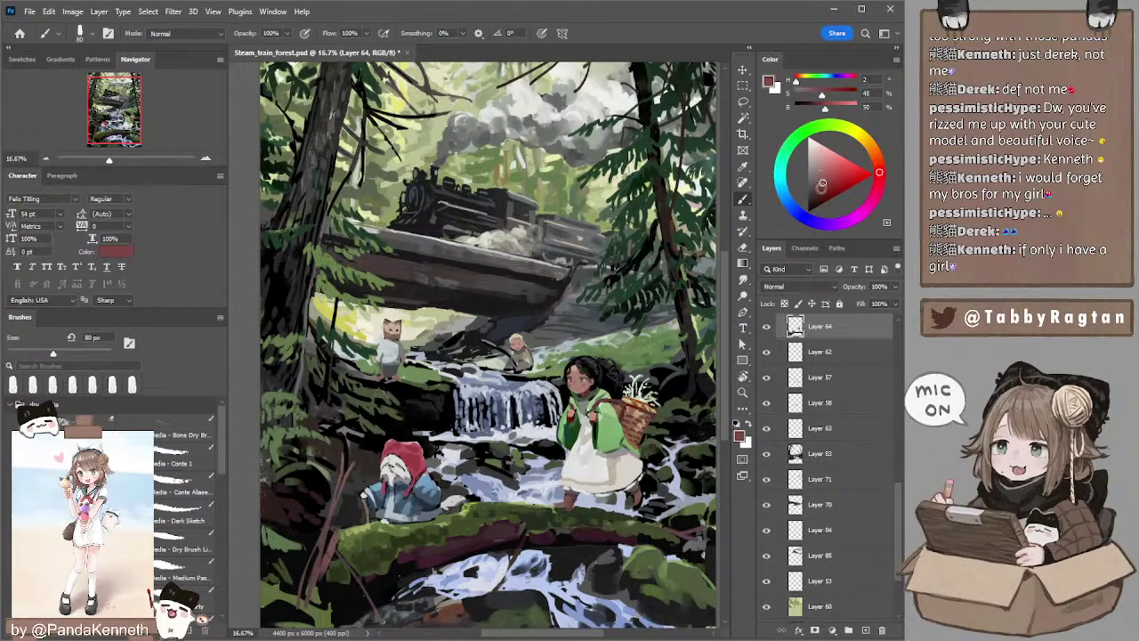
key("bracketleft")
key("bracketleft")
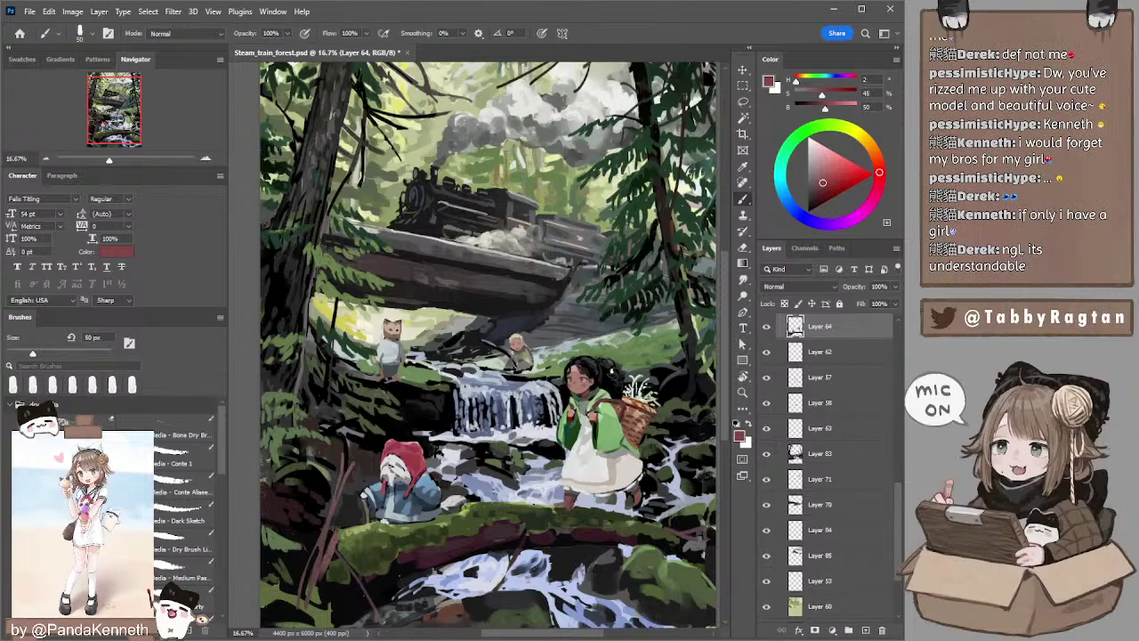
left_click(823, 175)
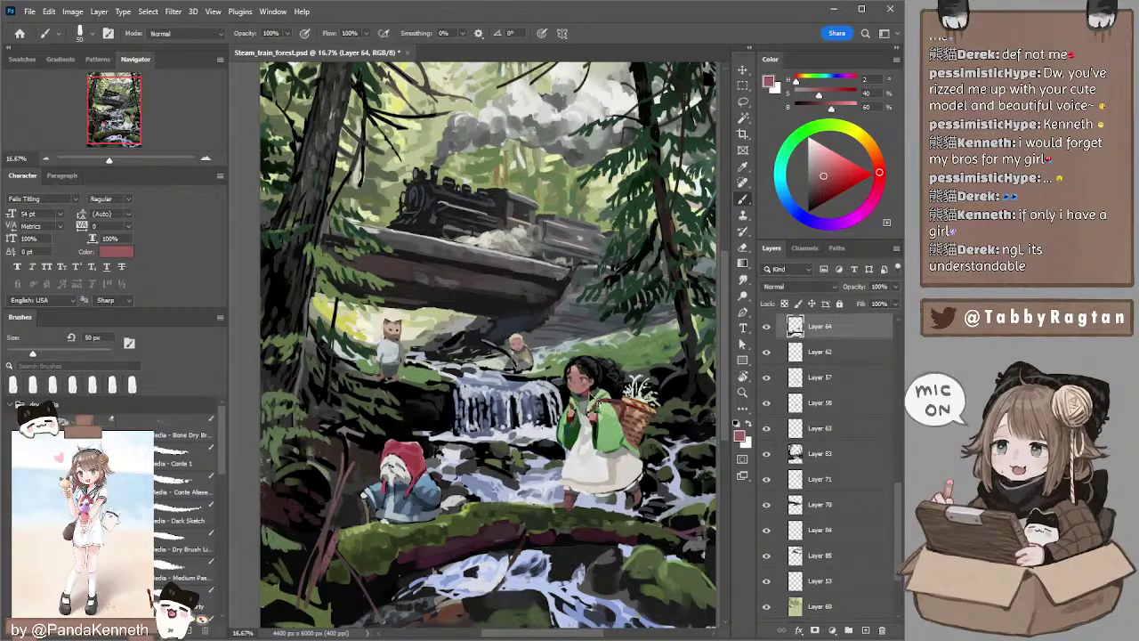
- Paint the collar under the girl's chin in dark teal (H 195, S 89, B 25) with a 70 px brush
left_click(584, 385, "alt")
key("bracketright")
key("bracketright")
left_click_drag(585, 395, 590, 399)
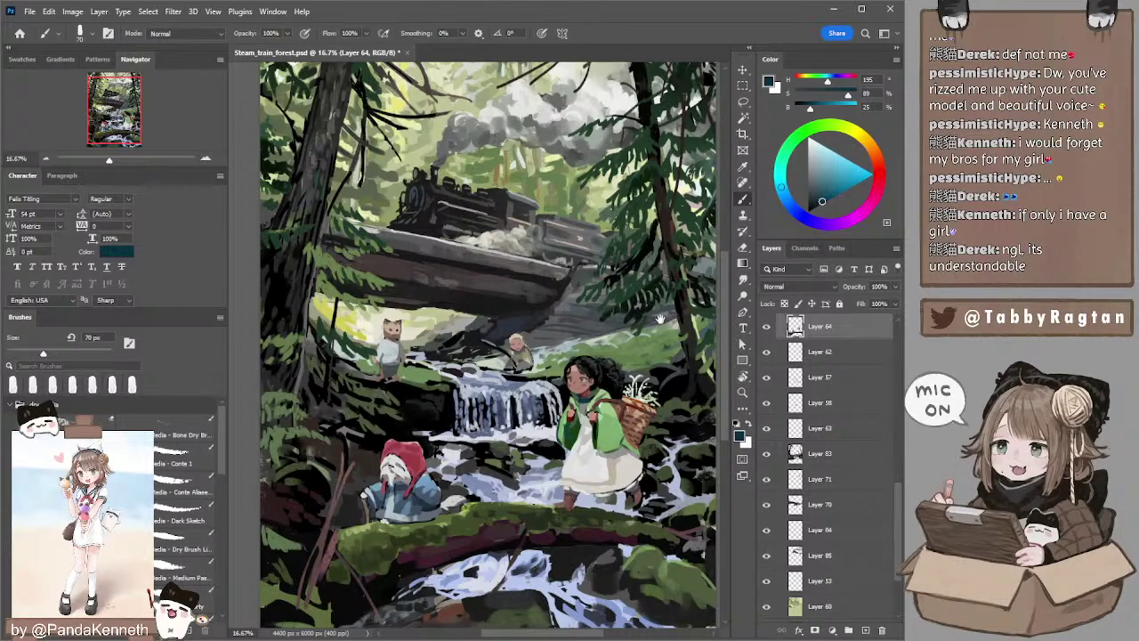
- Paint lighter green (H 105, S 35, B 65) along the front of the girl's coat with the 70 px brush
scroll(647, 322, "down", 2)
scroll(647, 322, "right", 2)
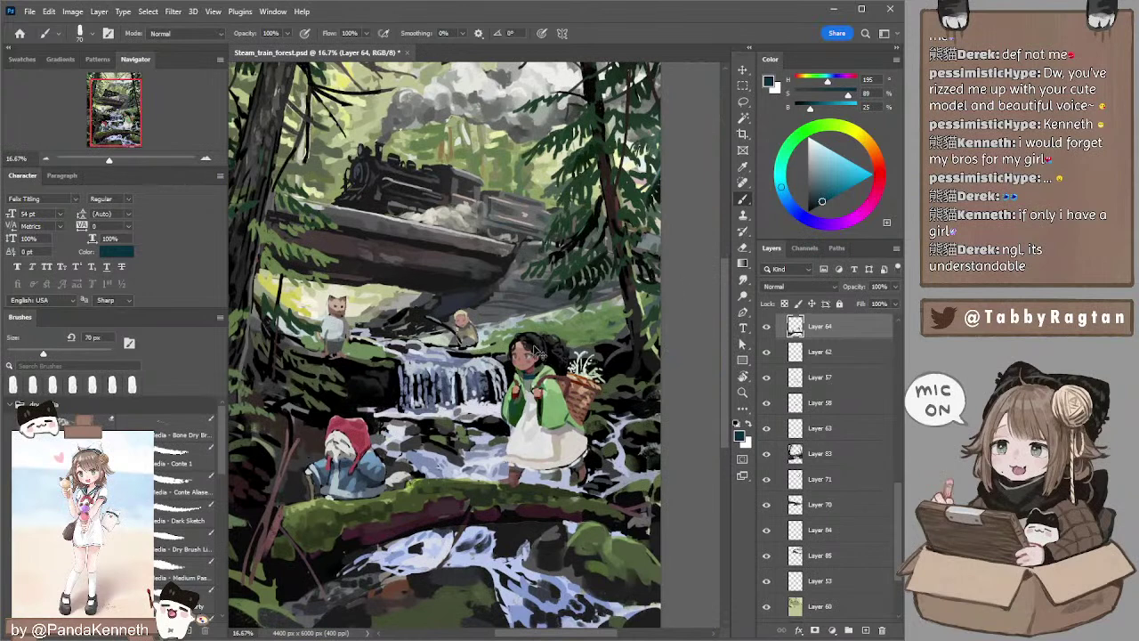
scroll(576, 370, "down", 1)
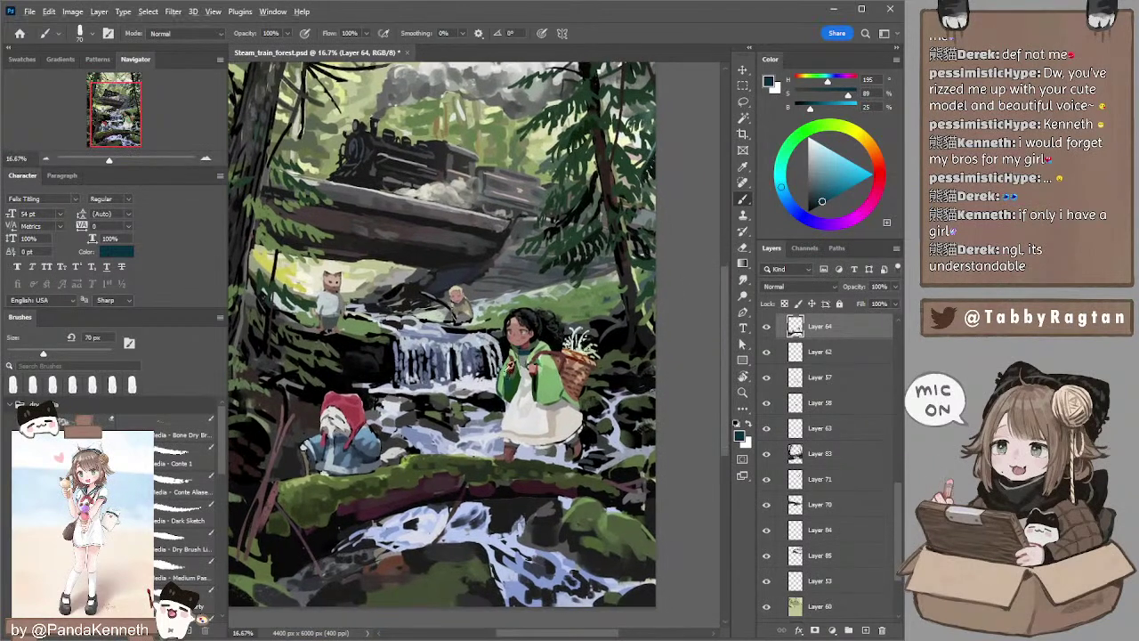
left_click(510, 373, "alt")
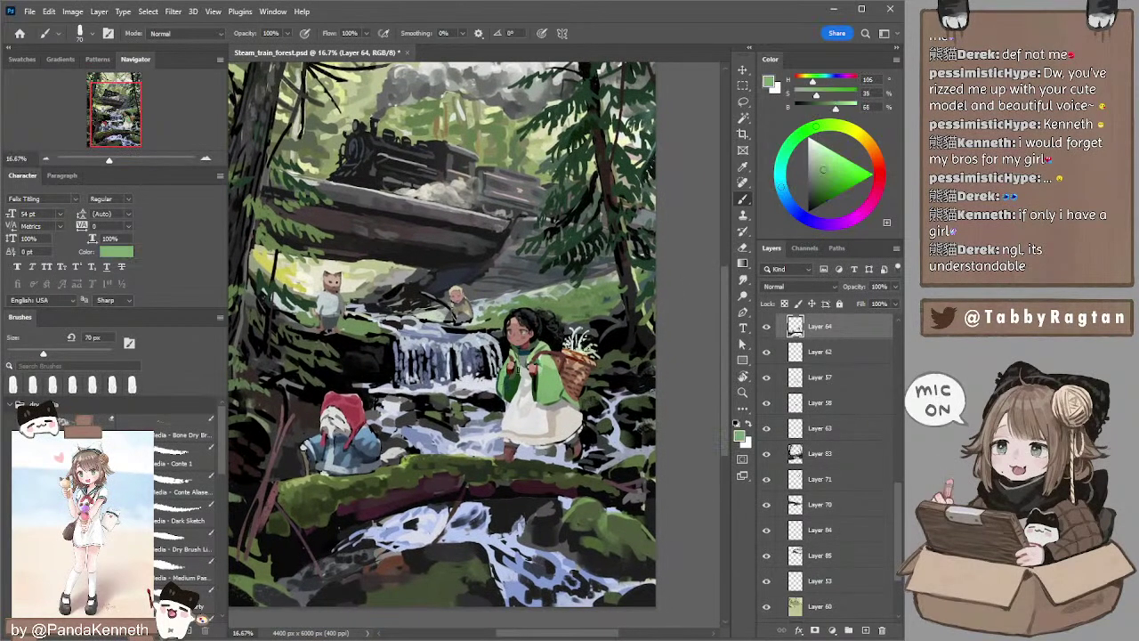
left_click(509, 370, "alt")
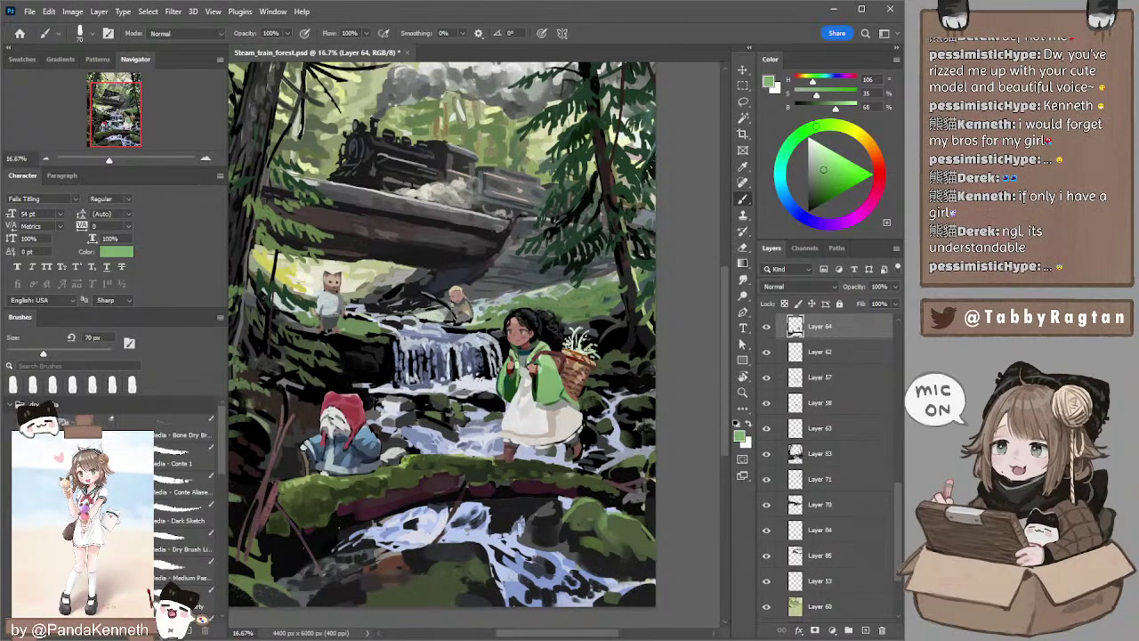
- Touch up the white flowers in the girl's basket in sampled pale green (H 92, S 16, B 79), reducing the brush to 20 px
left_click(525, 371, "alt")
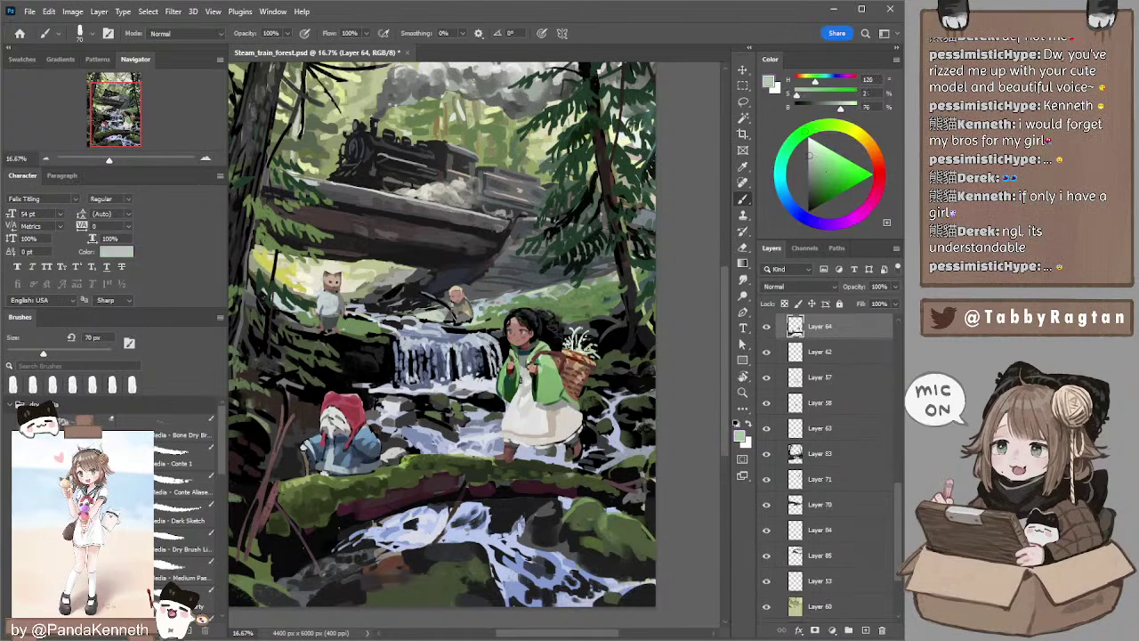
left_click(604, 364)
left_click(589, 365)
left_click(579, 350, "alt")
key("bracketleft")
key("bracketleft")
key("bracketleft")
key("bracketleft")
key("bracketleft")
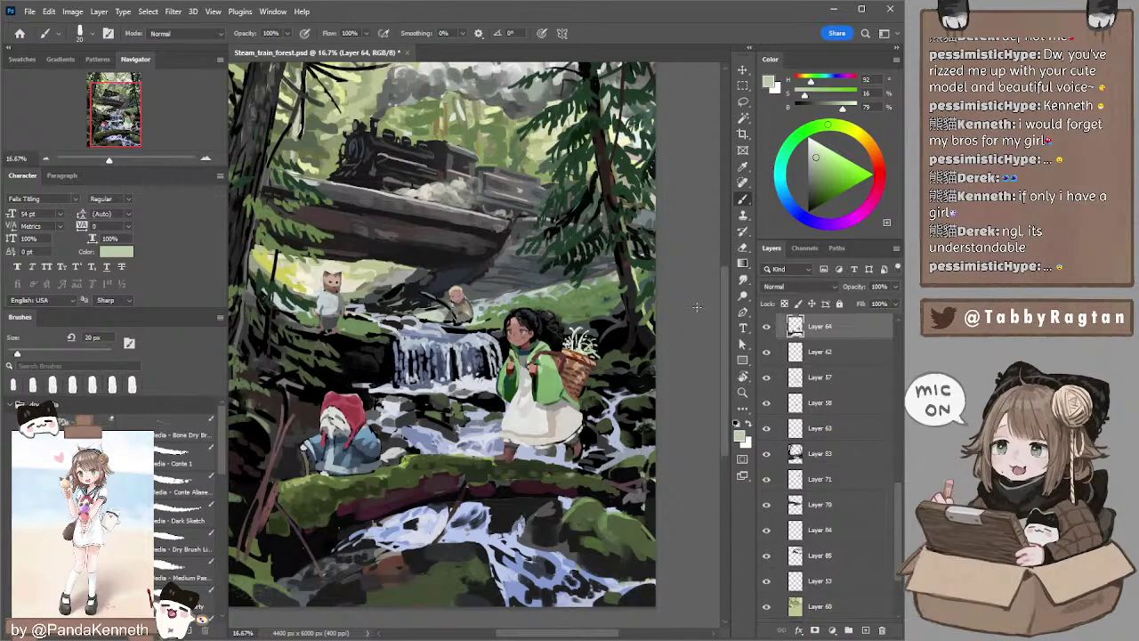
key("e")
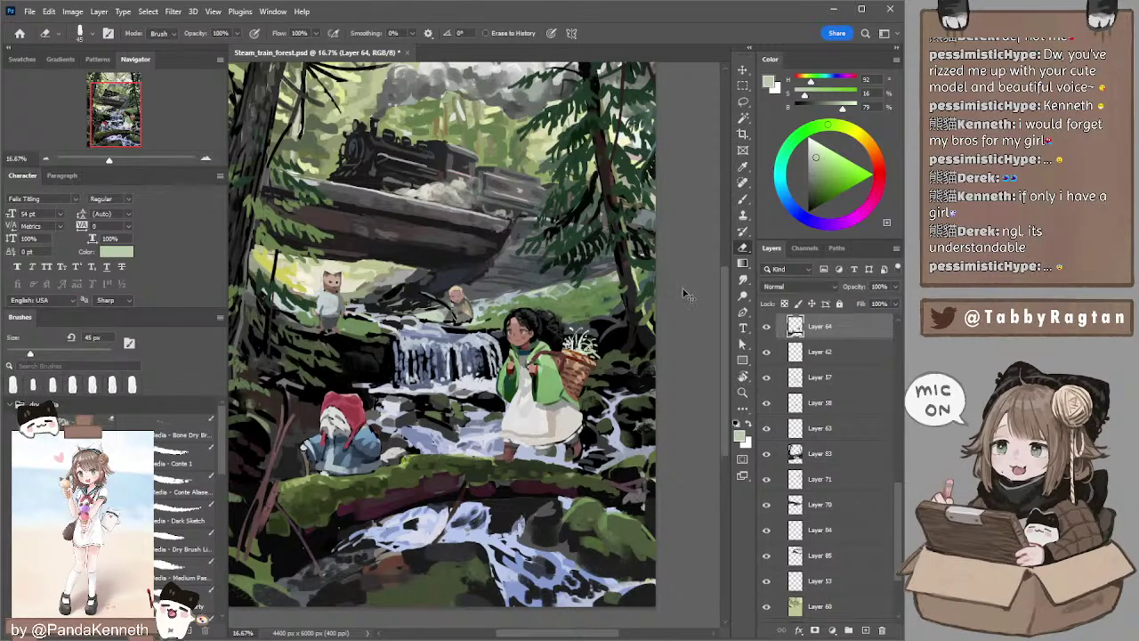
key("l")
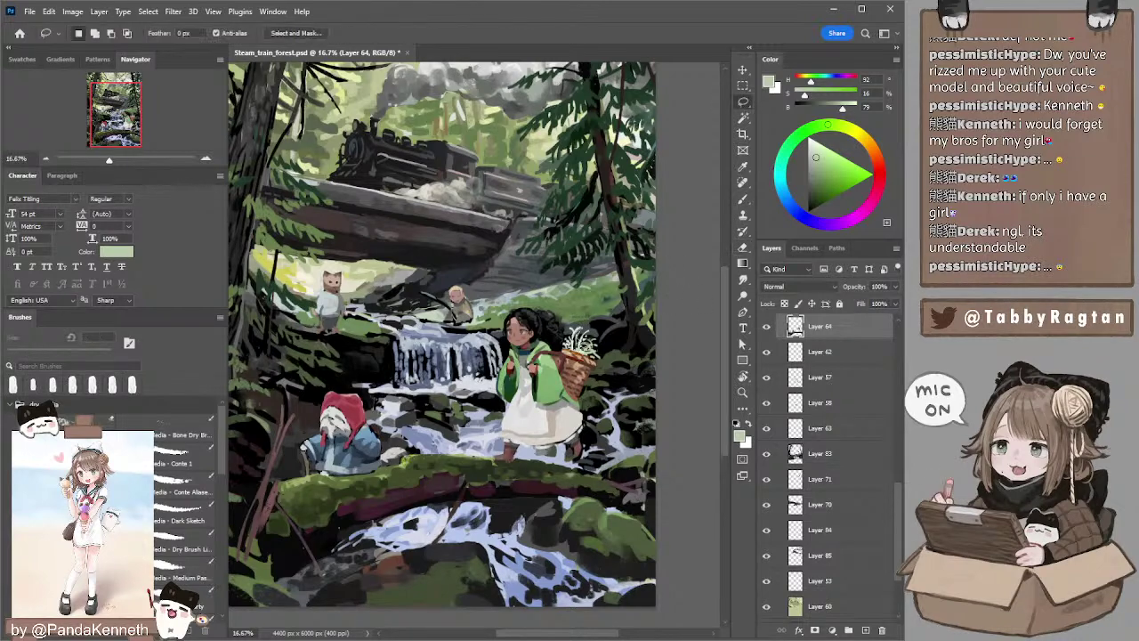
left_click_drag(570, 327, 589, 342)
- Paint the girl's boots in sampled reddish brown and add dark shading (H 6, S 56, B 25), enlarging the brush to 35 px
mouse_move(648, 305)
left_mouse_down()
mouse_move(670, 299)
mouse_move(644, 273)
left_mouse_up()
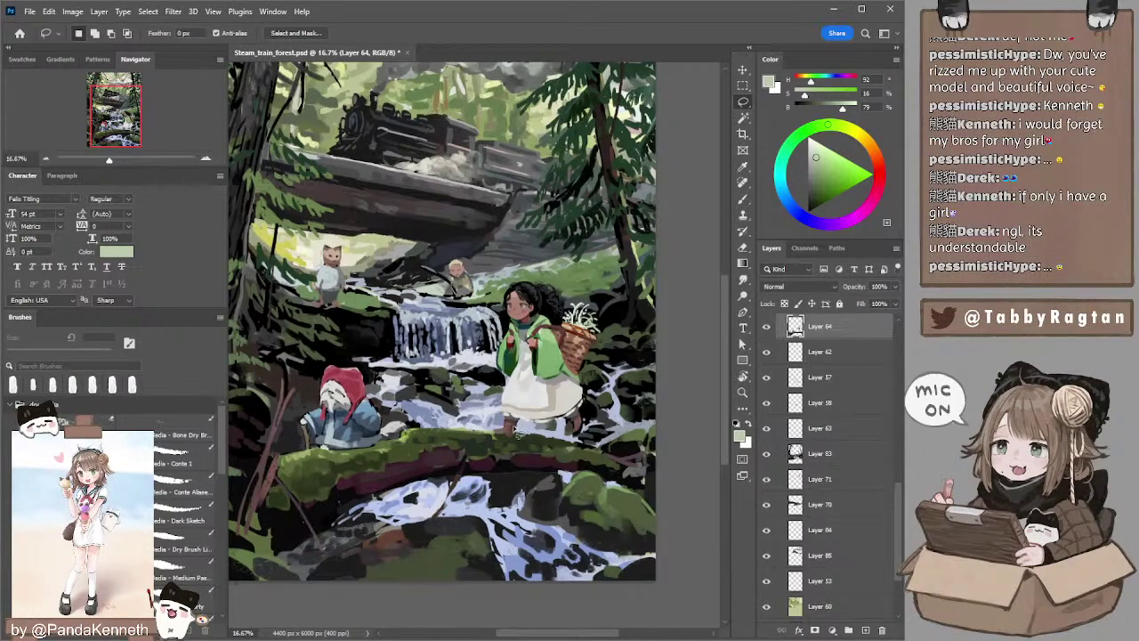
key("b")
left_click(579, 422, "alt")
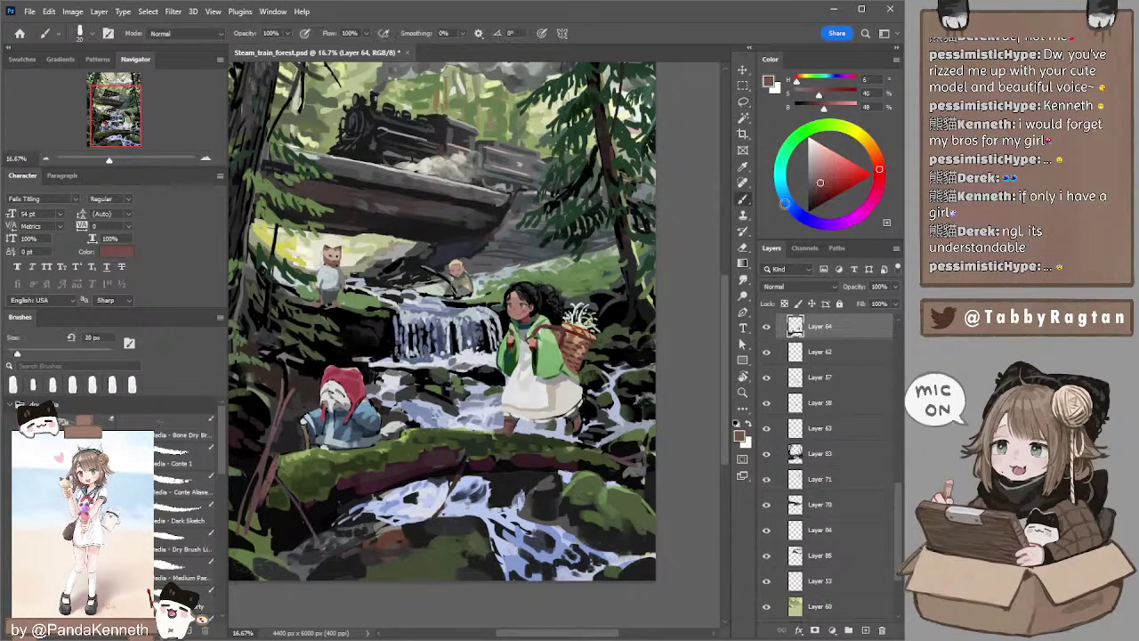
left_click(819, 191)
key("]")
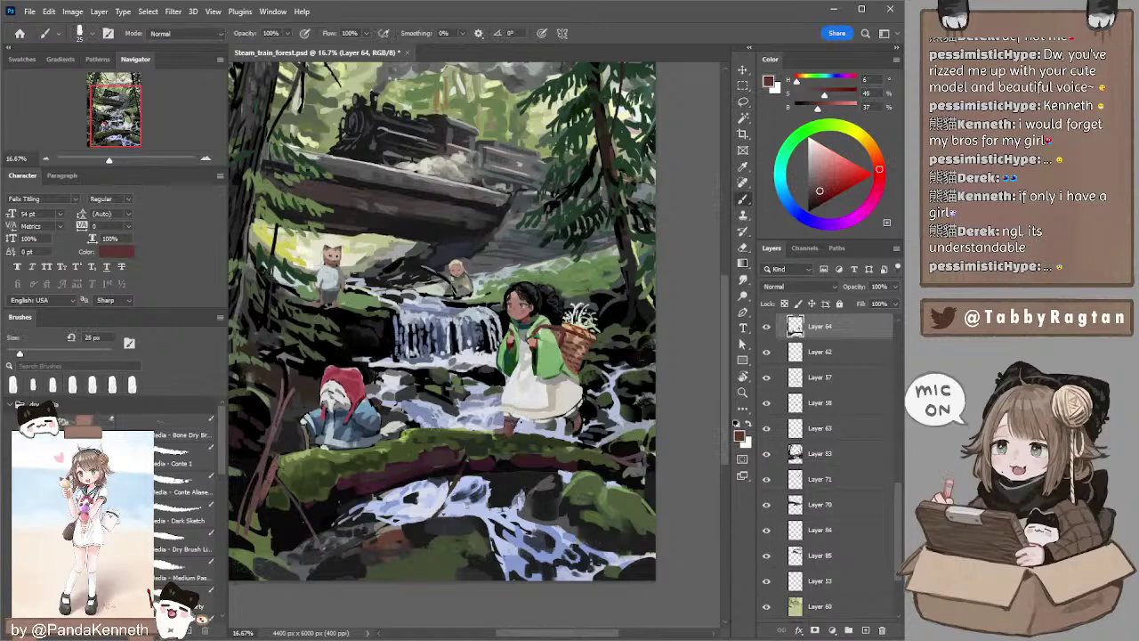
mouse_move(519, 421)
left_mouse_down()
mouse_move(522, 434)
mouse_move(512, 431)
left_mouse_up()
key("]")
left_click(509, 416, "alt")
left_click(817, 197)
left_click_drag(506, 417, 513, 423)
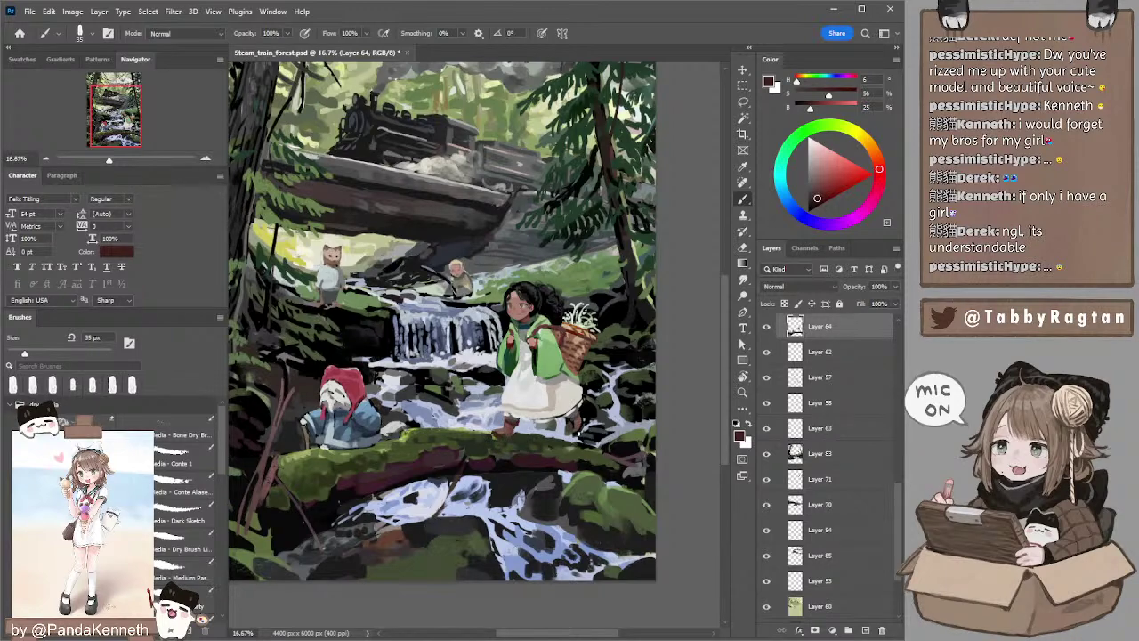
left_click(578, 424, "alt")
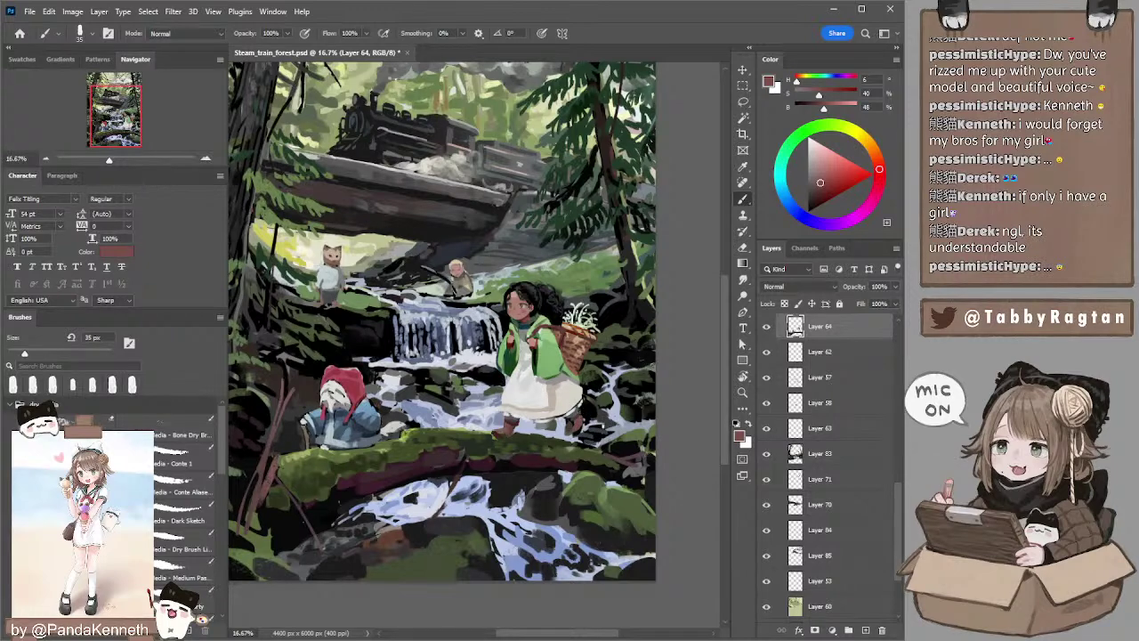
- Touch up the dark details around the girl's eye in sampled dark brown (H 9, S 23, B 25) with a 25 px brush
mouse_move(584, 370)
left_mouse_down()
mouse_move(618, 386)
mouse_move(548, 369)
left_mouse_up()
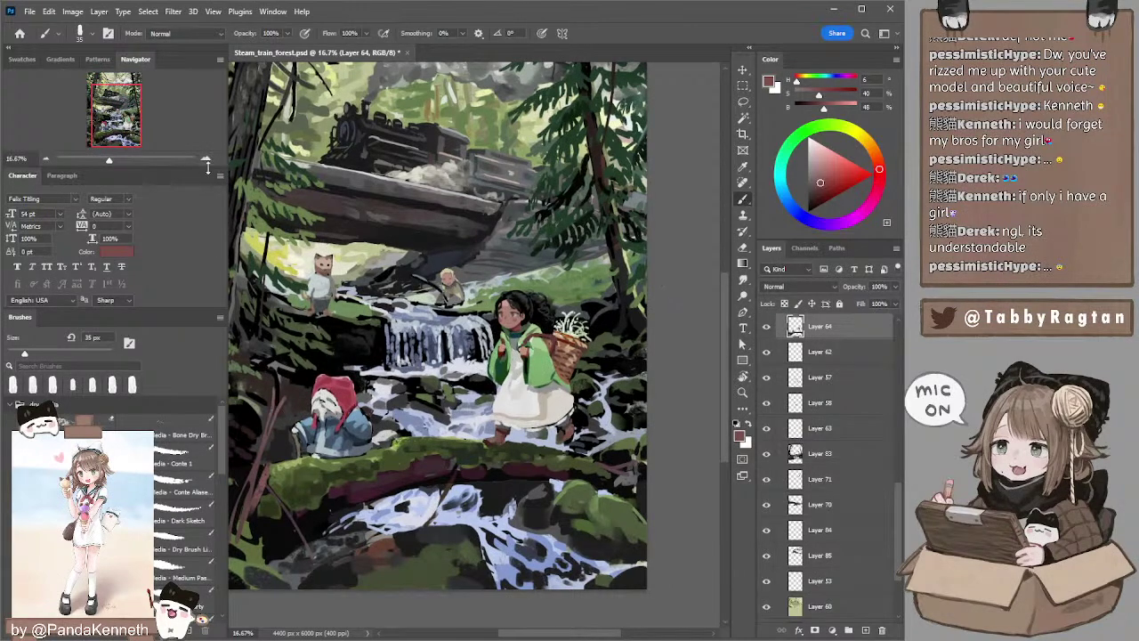
key("ctrl+plus")
key("ctrl+plus")
key("ctrl+plus")
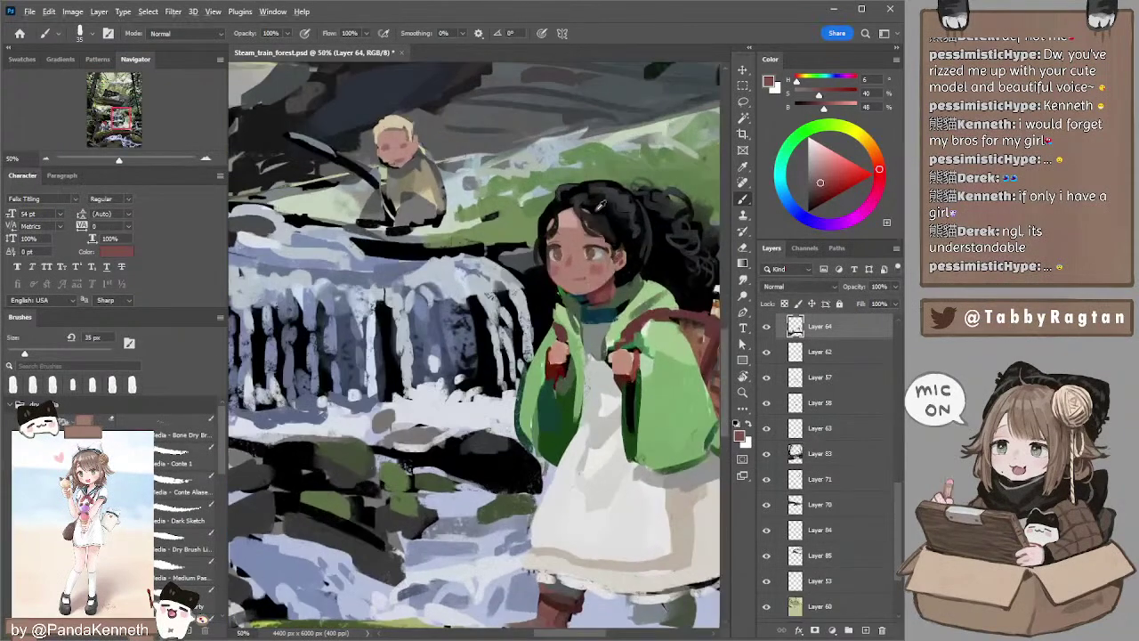
left_click(598, 203, "alt")
left_click(551, 245, "alt")
left_click_drag(564, 250, 559, 258)
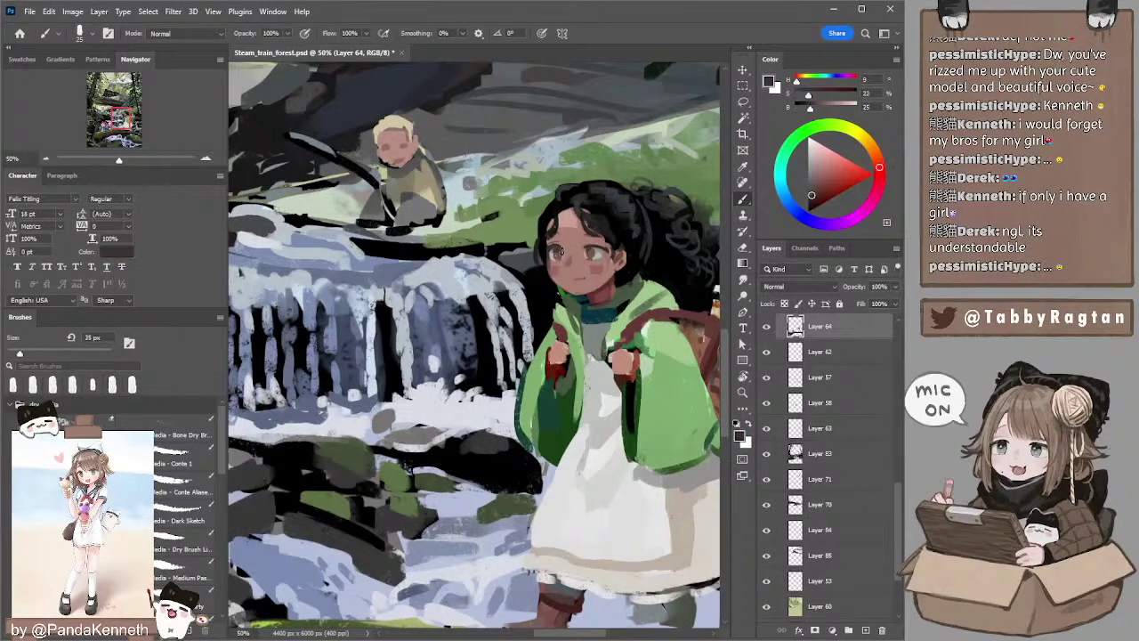
key("bracketleft")
- Refine the girl's eyes in sampled mid brown (H 16, S 40, B 47), reducing the brush to 9 px
left_click(605, 239, "alt")
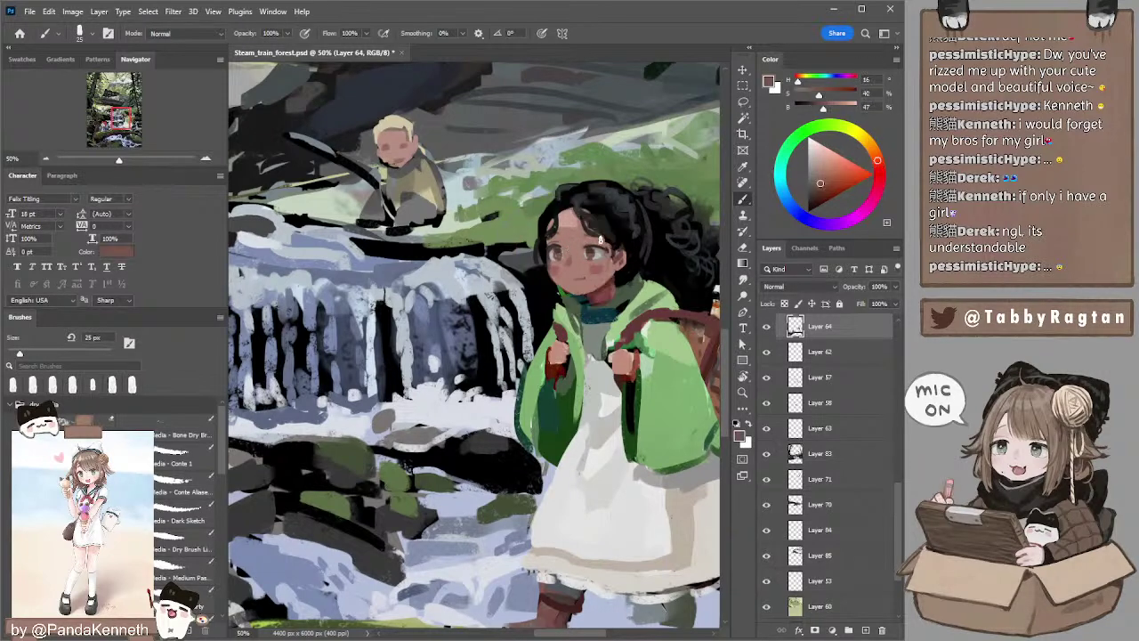
key("bracketleft")
key("bracketleft")
key("bracketleft")
key("bracketleft")
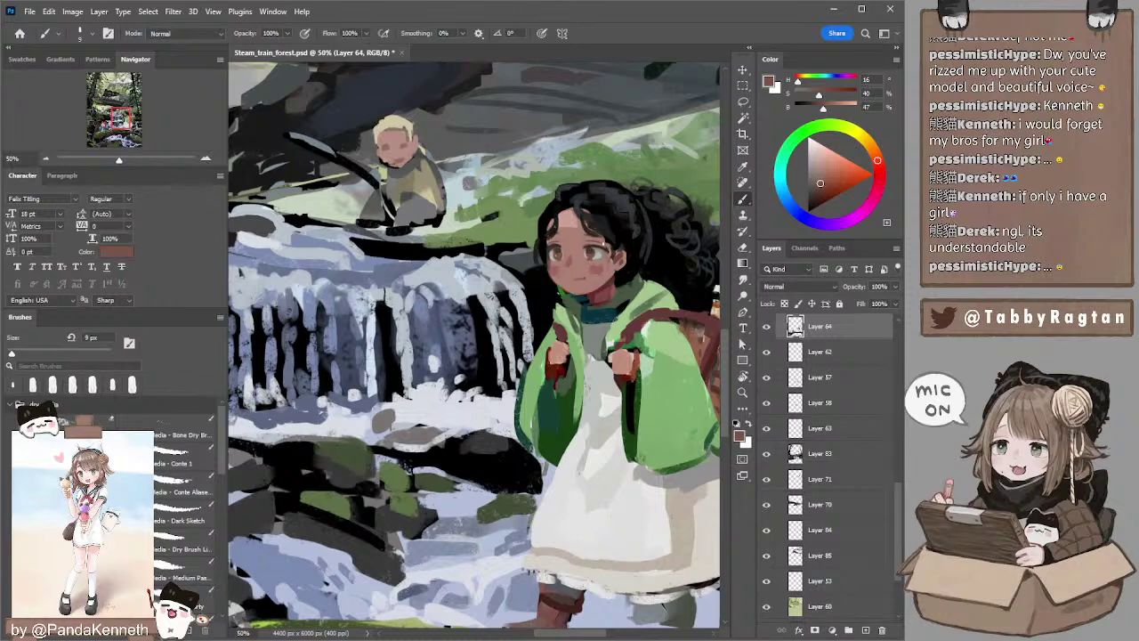
- Touch up the girl's forehead at the hairline with sampled pale skin tones, enlarging the brush up to 20 px
left_click(572, 213, "alt")
key("bracketright")
key("bracketright")
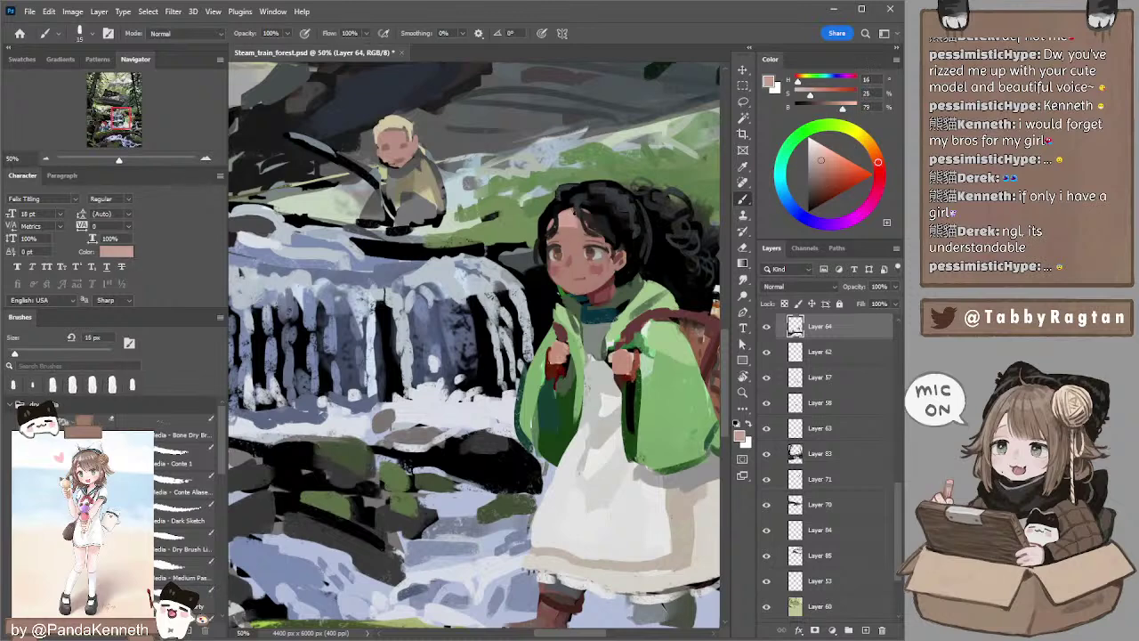
left_click_drag(580, 220, 574, 215)
left_click(573, 213, "alt")
left_click(552, 222, "alt")
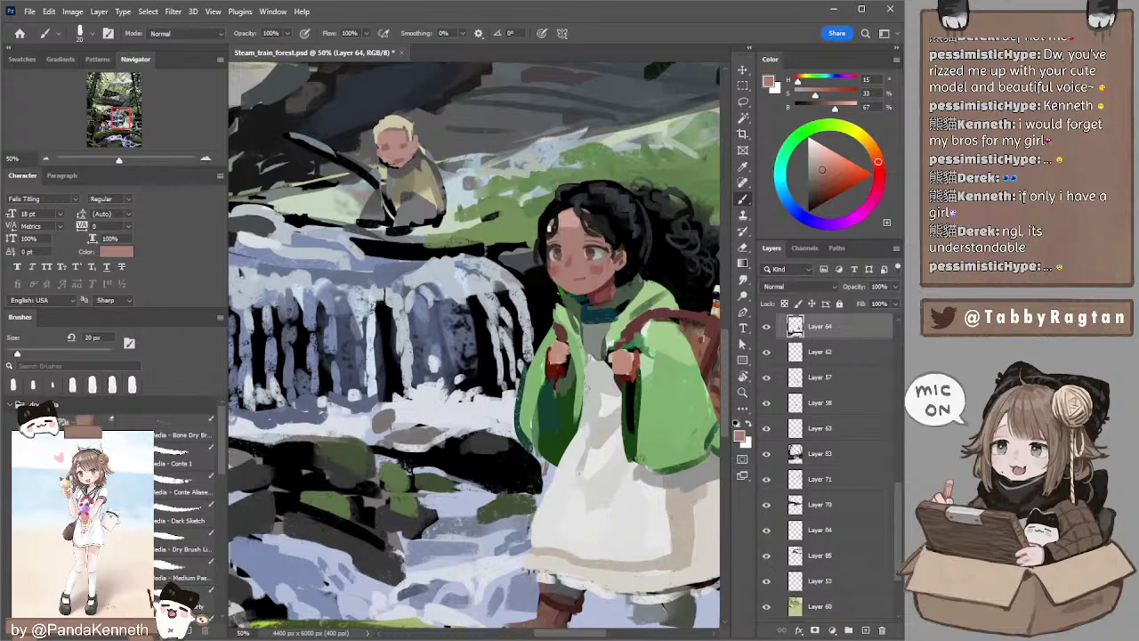
- Clean up the skin around the girl's eyes in sampled skin tone (H 14, S 35, B 64) with a 10 px brush
left_click_drag(645, 239, 625, 223)
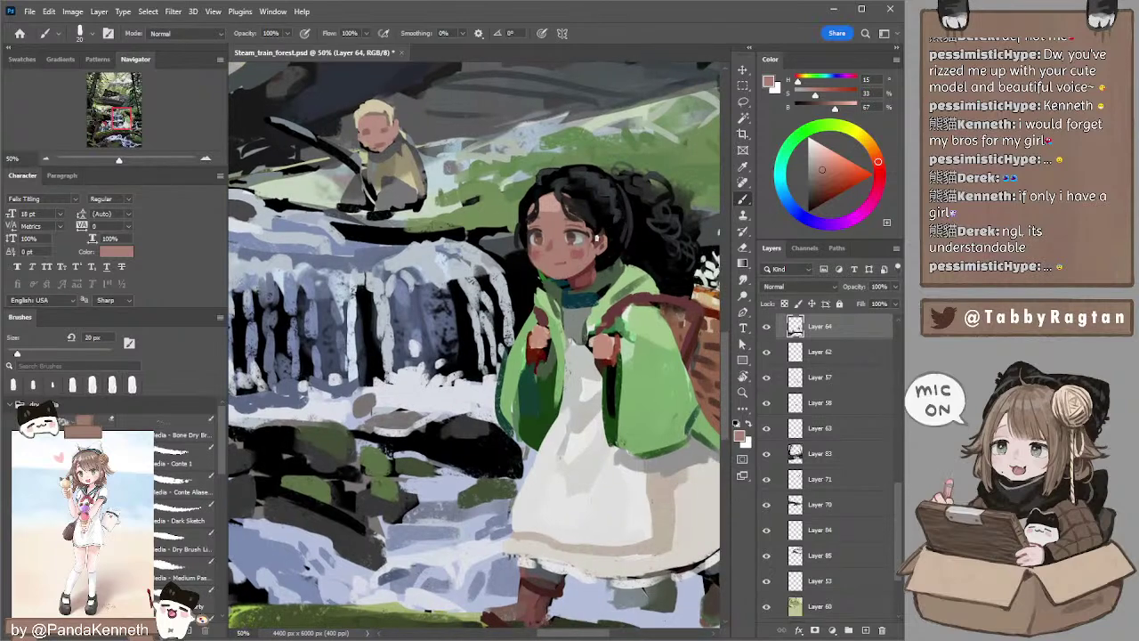
left_click(586, 233, "alt")
key("bracketleft")
left_click(593, 239, "alt")
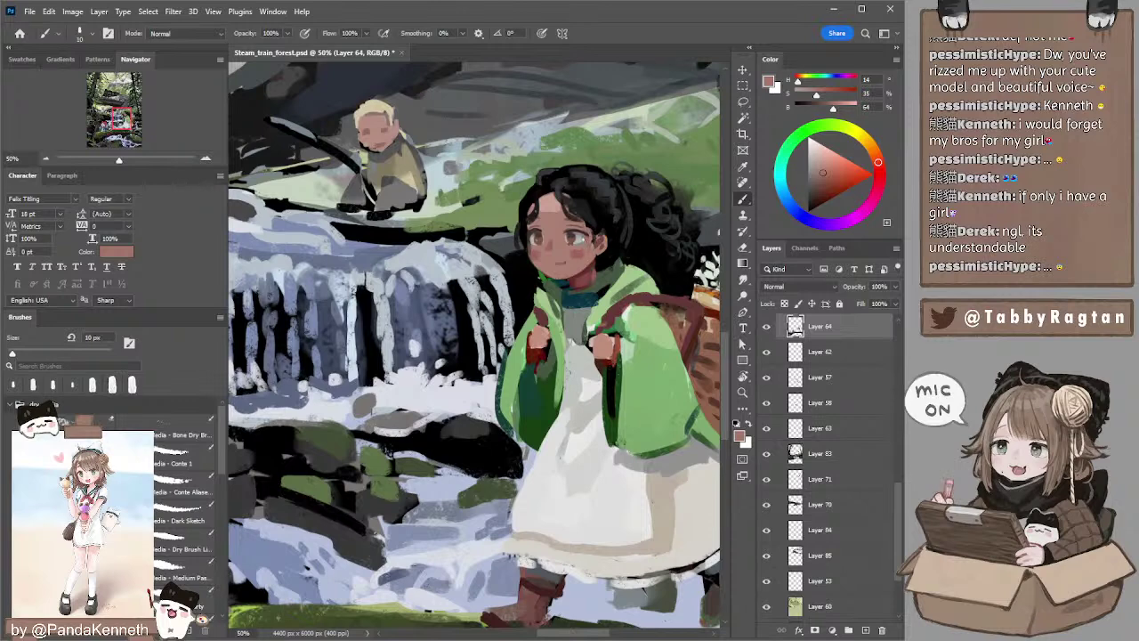
left_click(543, 228, "alt")
key("l")
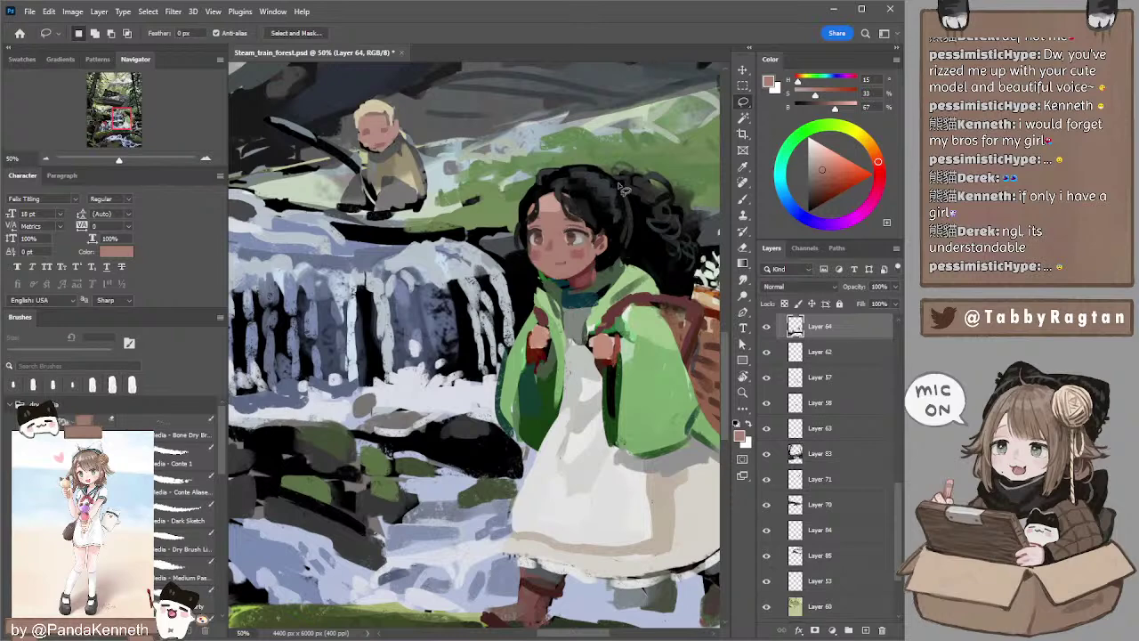
- Redefine the girl's eye nearest her ear with sampled near-black (H 0, S 17, B 18) and reddish brown (H 2, S 42, B 46)
key("b")
left_click(583, 239, "alt")
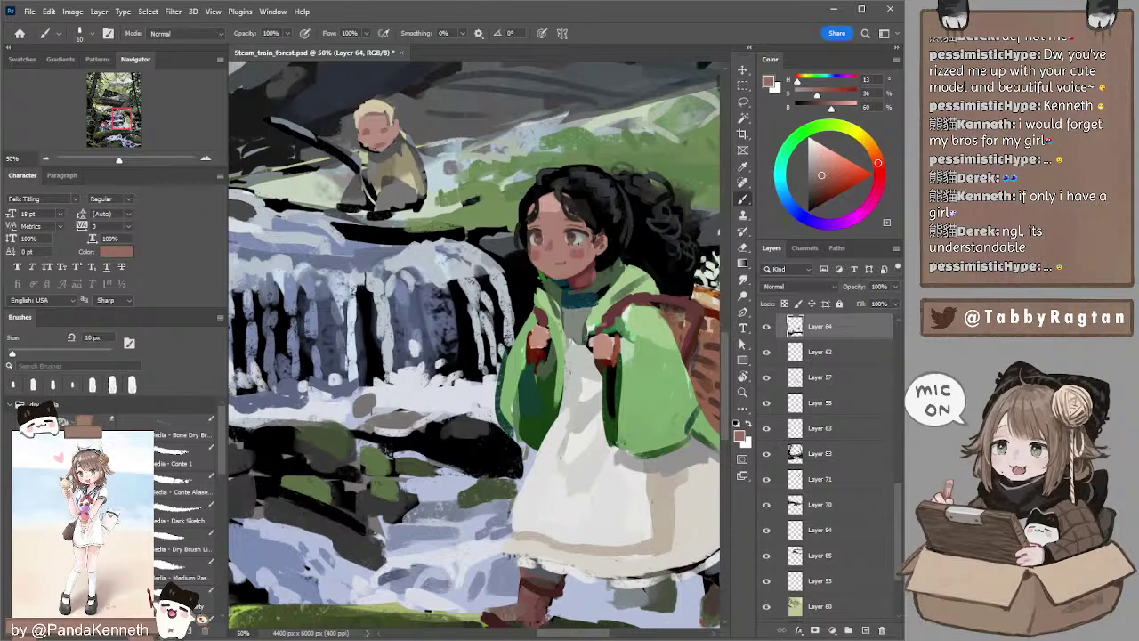
left_click(580, 223, "alt")
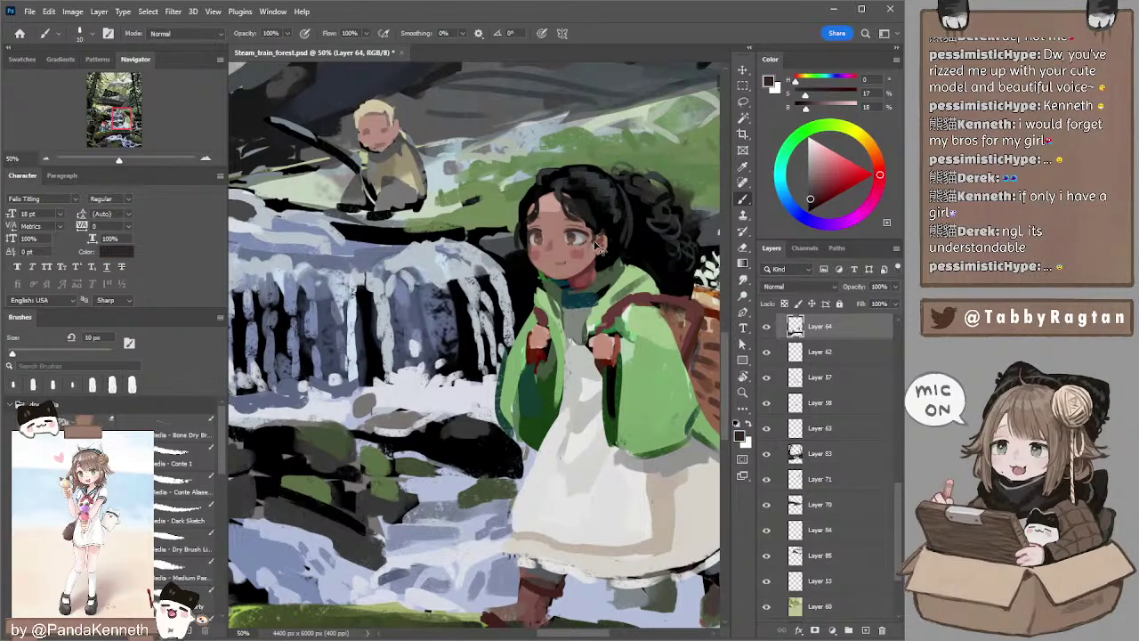
left_click(602, 233, "alt")
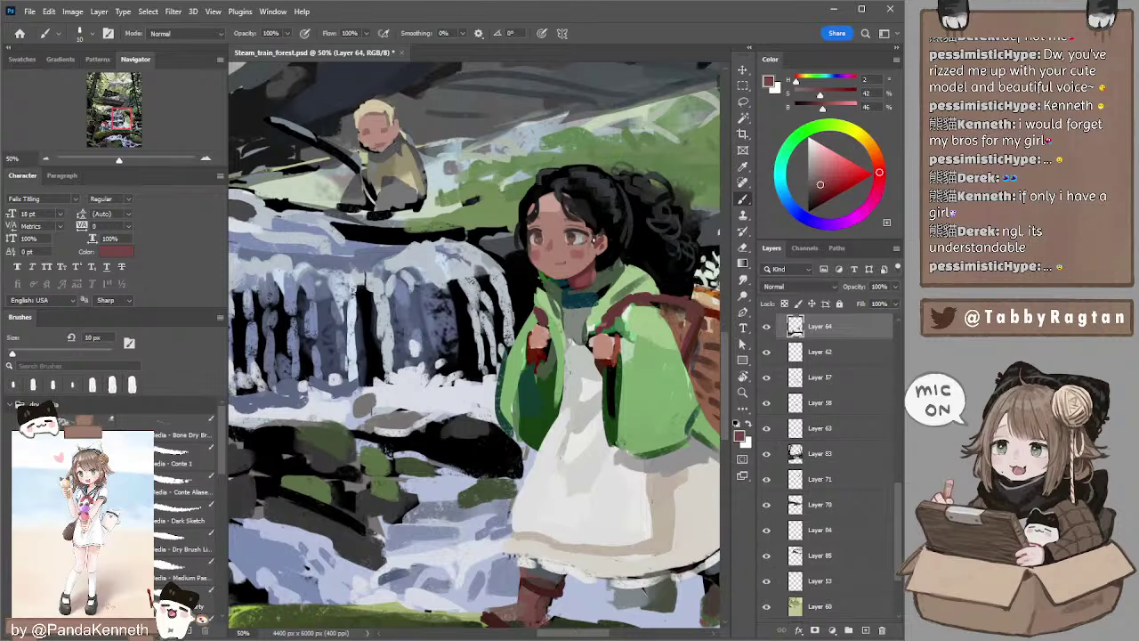
left_click(579, 239, "alt")
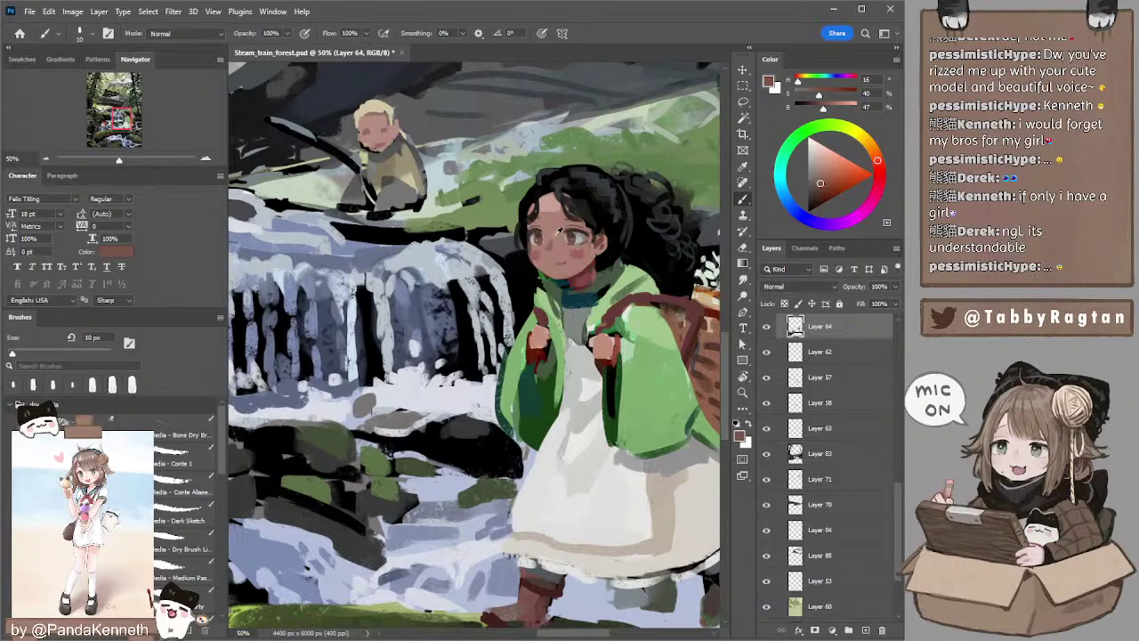
- Refine the girl's eyes with light grey (B 71) and dark brown, and touch up the far eye in skin tone (H 15, S 33, B 67)
key("x")
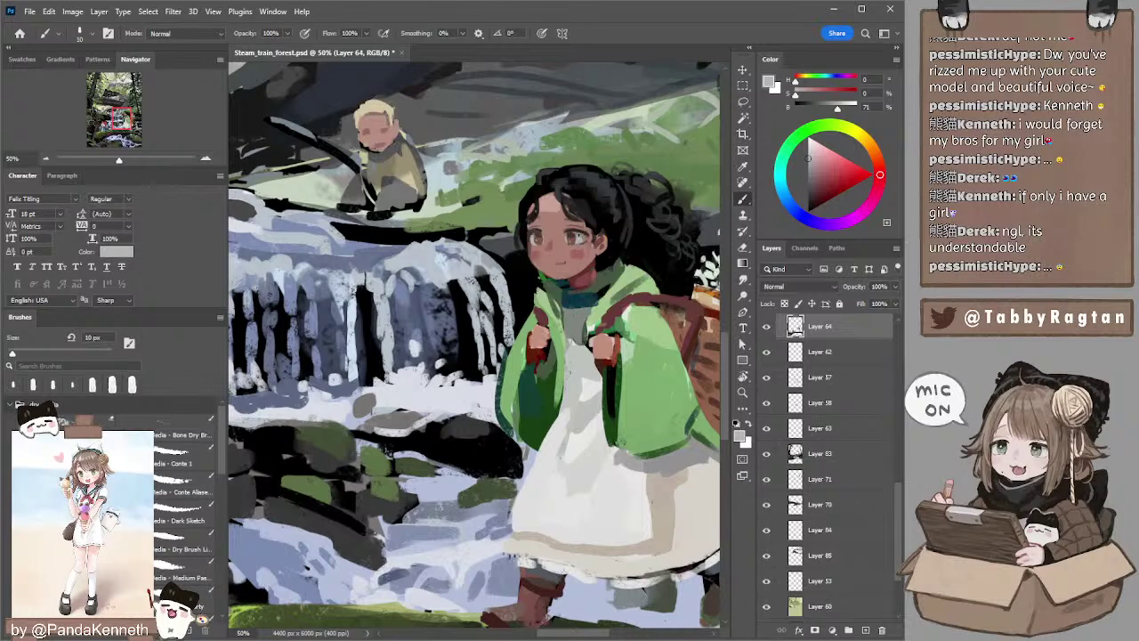
left_click(578, 231, "alt")
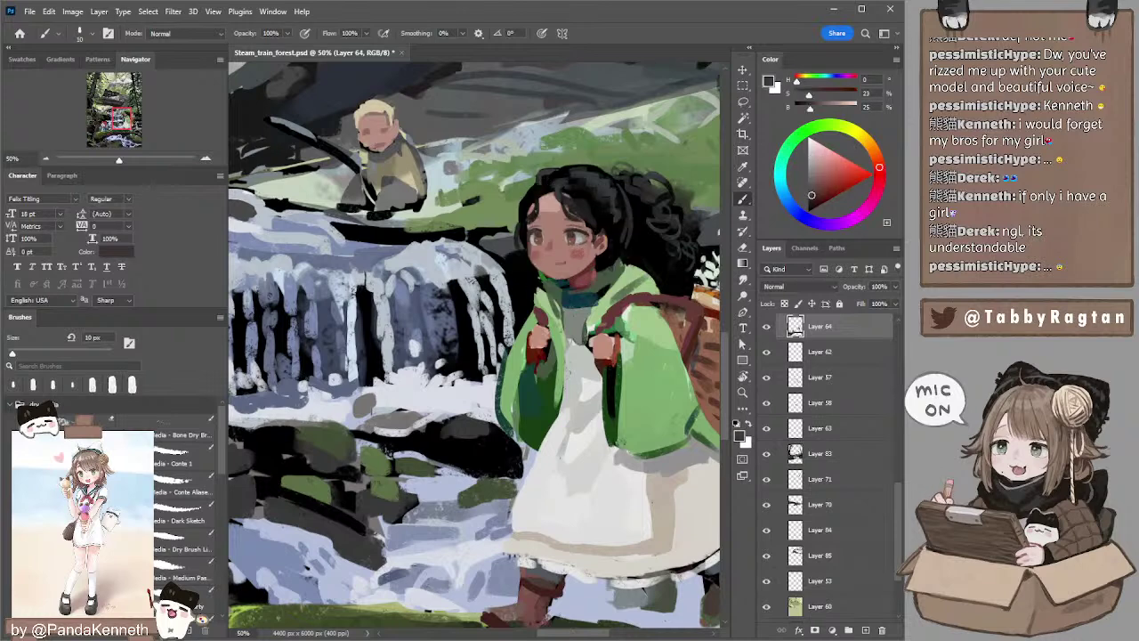
left_click(543, 226, "alt")
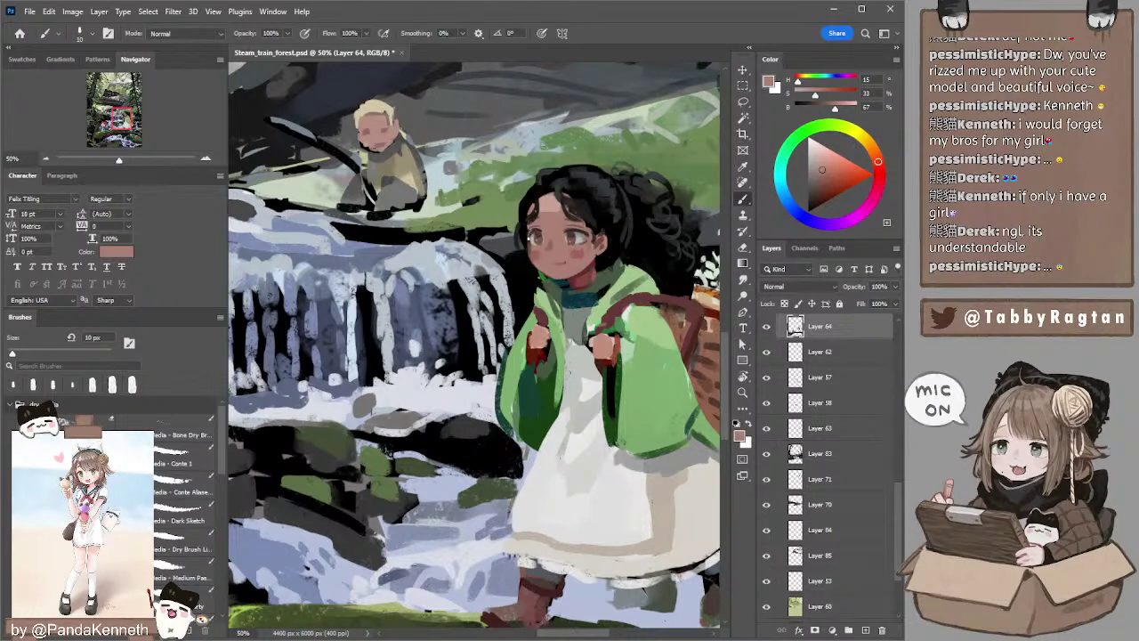
left_click_drag(527, 240, 539, 238)
- Paint the hairline over the girl's forehead in black with a 20 px brush
left_click_drag(610, 228, 602, 205)
left_click(545, 178, "alt")
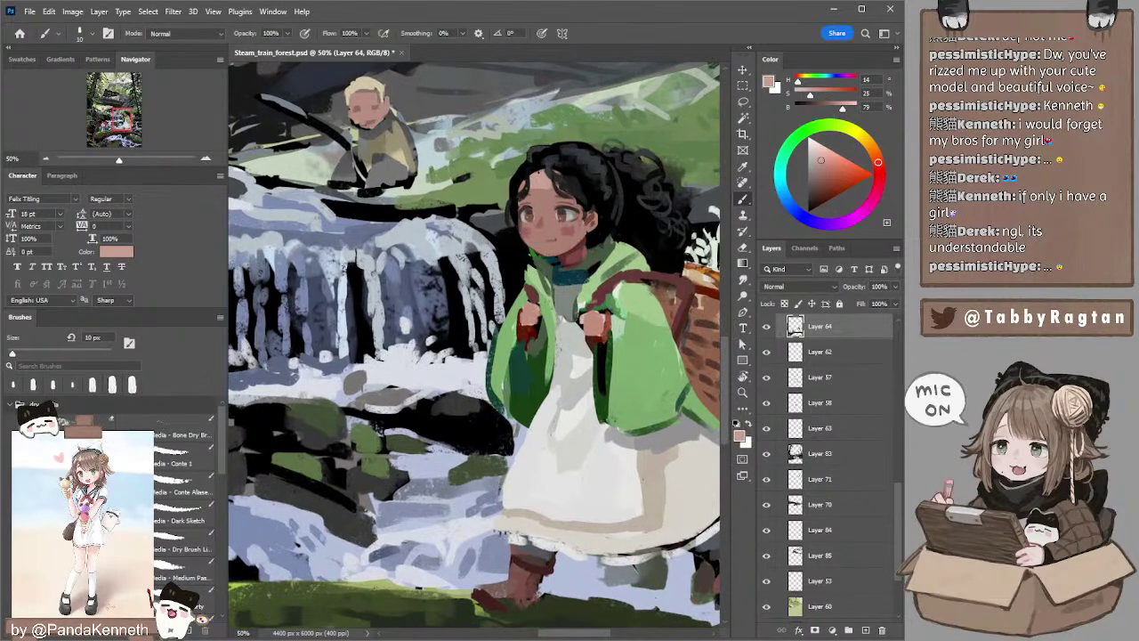
key("d")
key("bracketright")
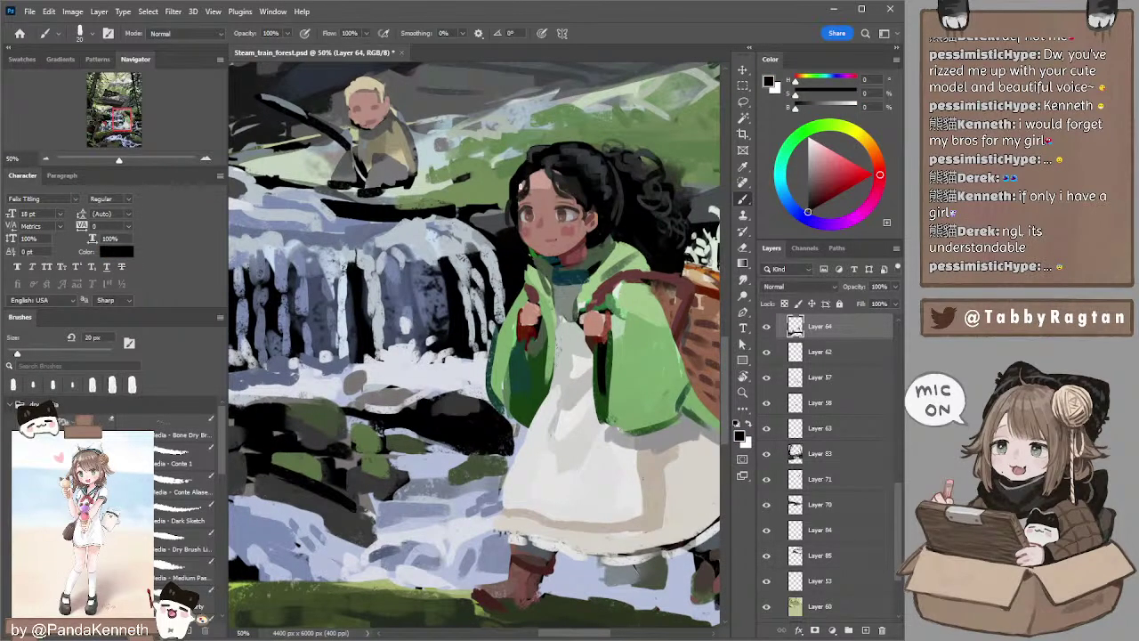
left_click_drag(547, 179, 532, 173)
- Examine the whole painting at reduced zoom to judge the girl's face and the surrounding figures
left_click(45, 158)
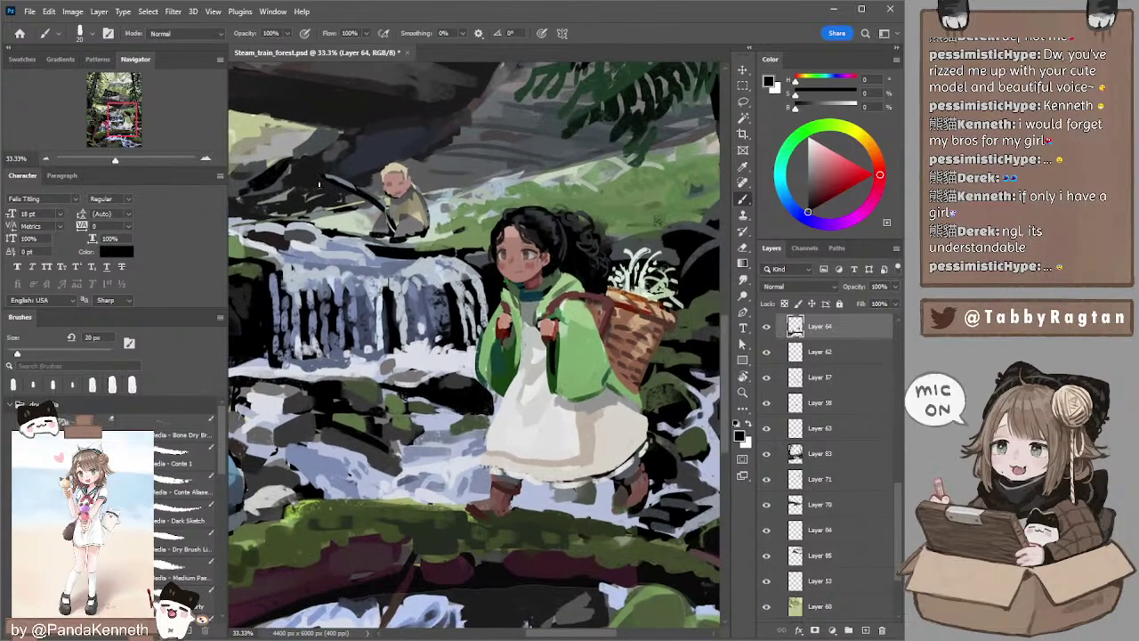
left_click(46, 158)
left_click(46, 158)
left_click_drag(414, 172, 444, 180)
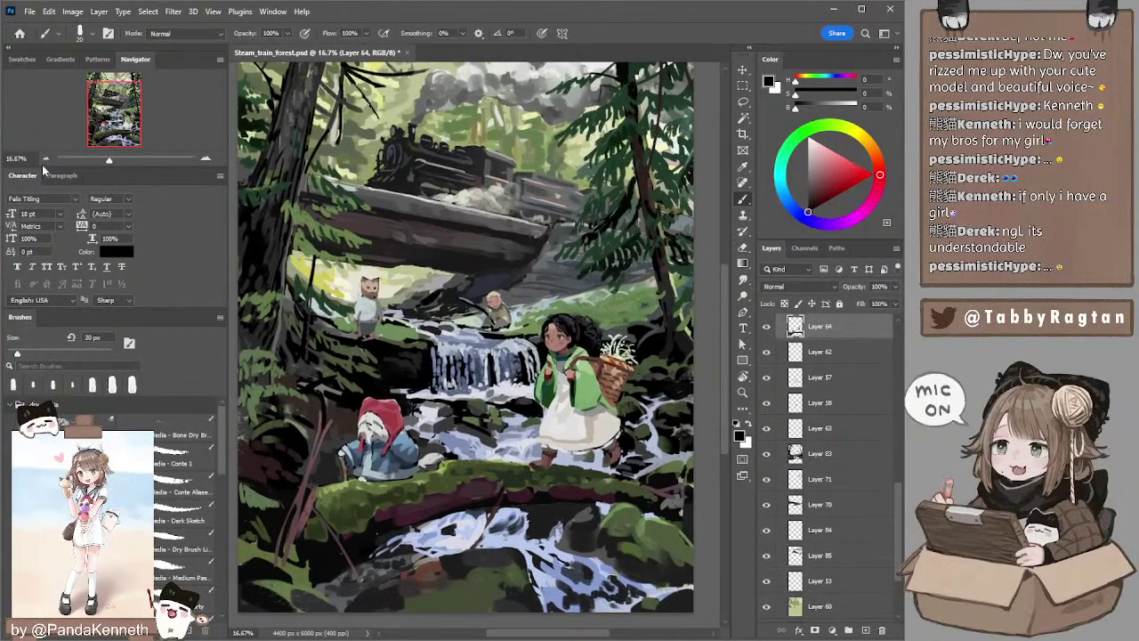
left_click(46, 159)
left_click_drag(359, 169, 394, 189)
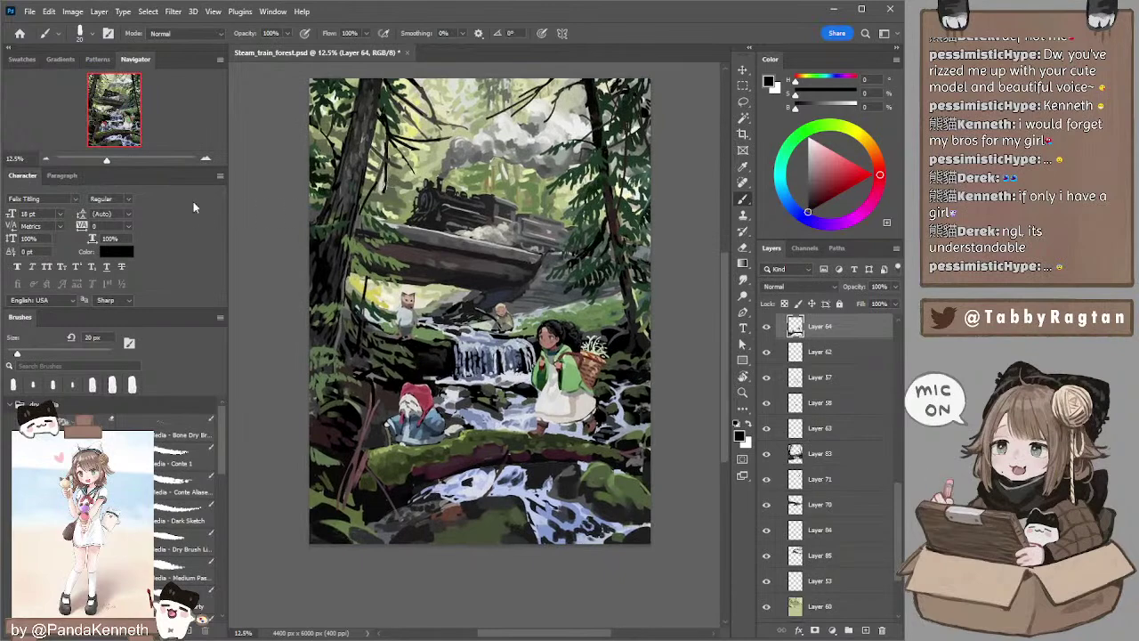
left_click(205, 160)
left_click(206, 160)
- Activate Layer 83 and make a lasso selection around the head of the blond seated figure above the waterfall
left_click(534, 294, "ctrl")
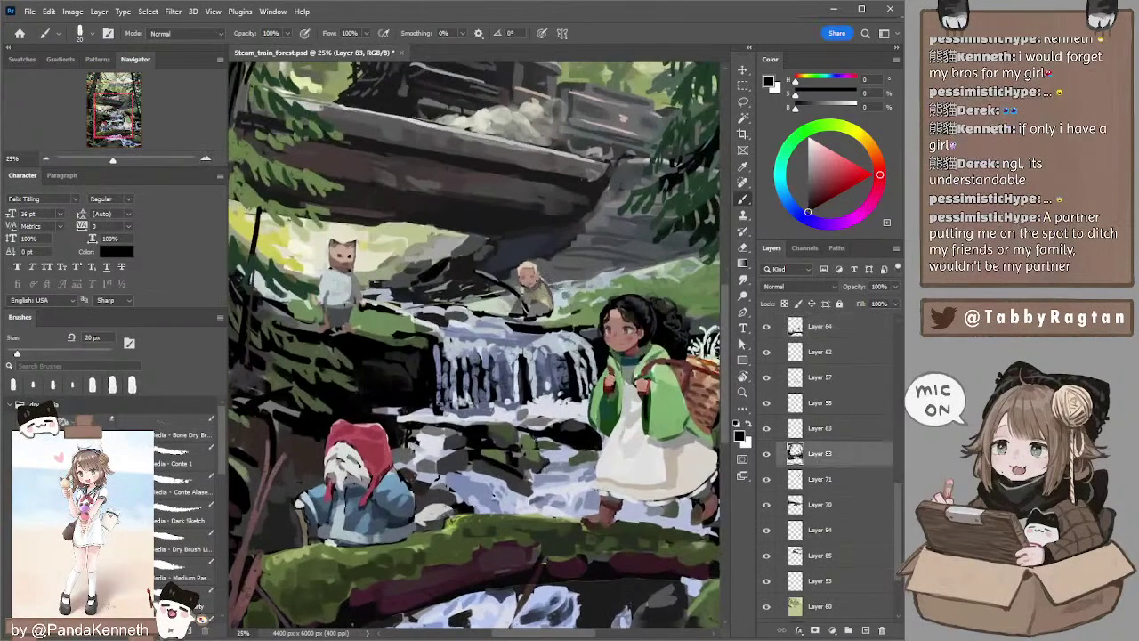
key("l")
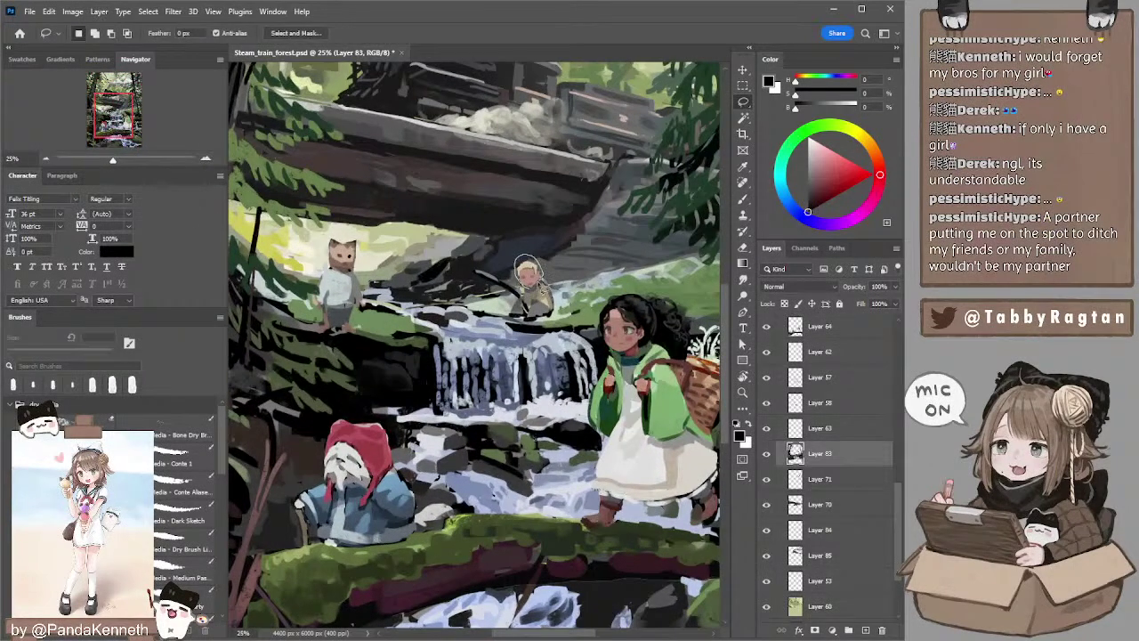
left_click(767, 454)
left_click(767, 454)
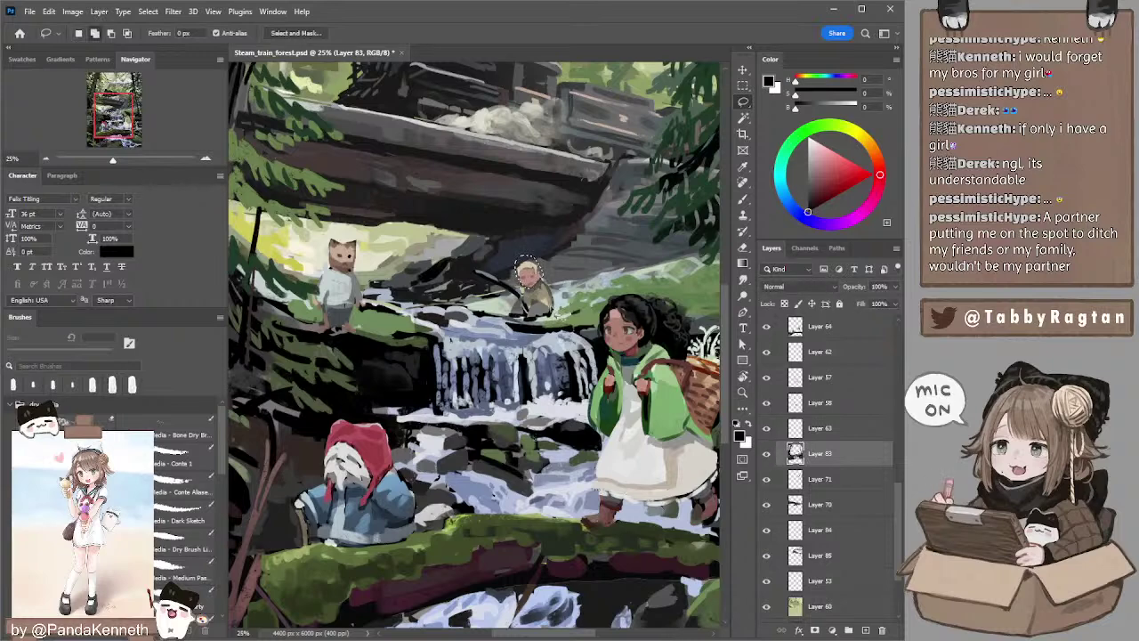
left_click_drag(538, 265, 532, 298)
- Scale down the selected head of the blond seated figure slightly and apply the transform
key("ctrl+minus")
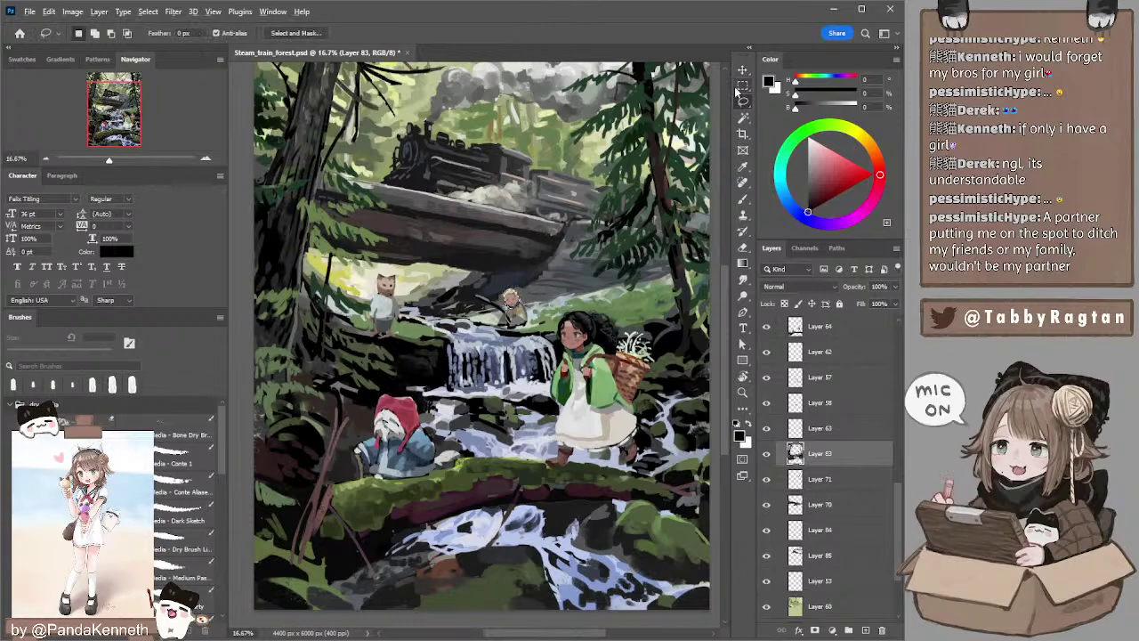
key("v")
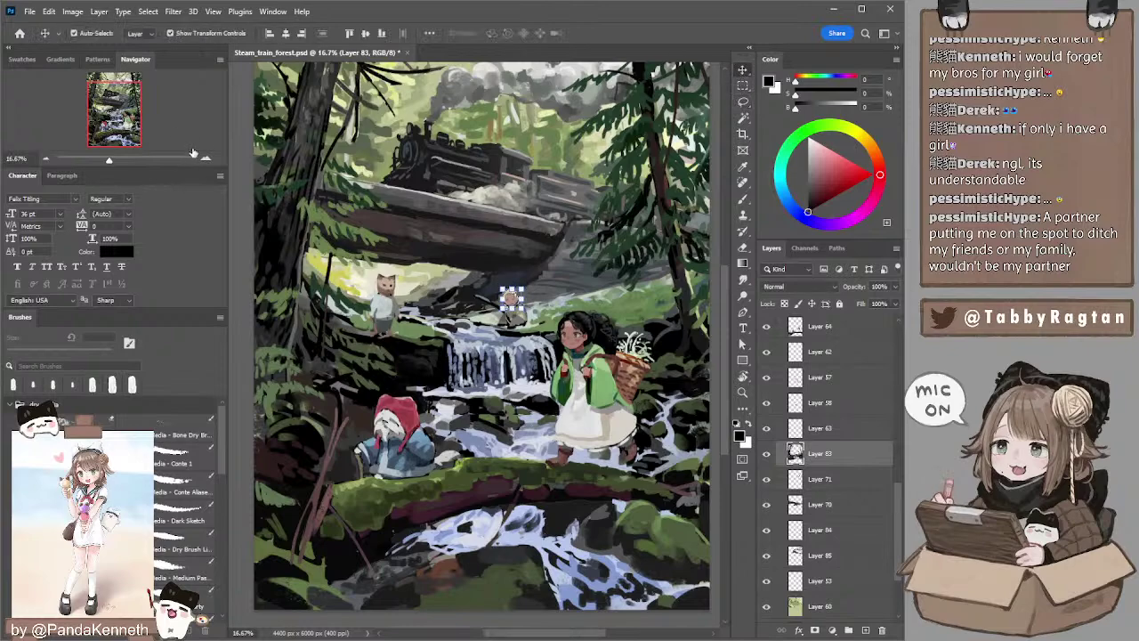
key("ctrl+plus")
key("ctrl+plus")
key("ctrl+plus")
left_click_drag(616, 236, 609, 228)
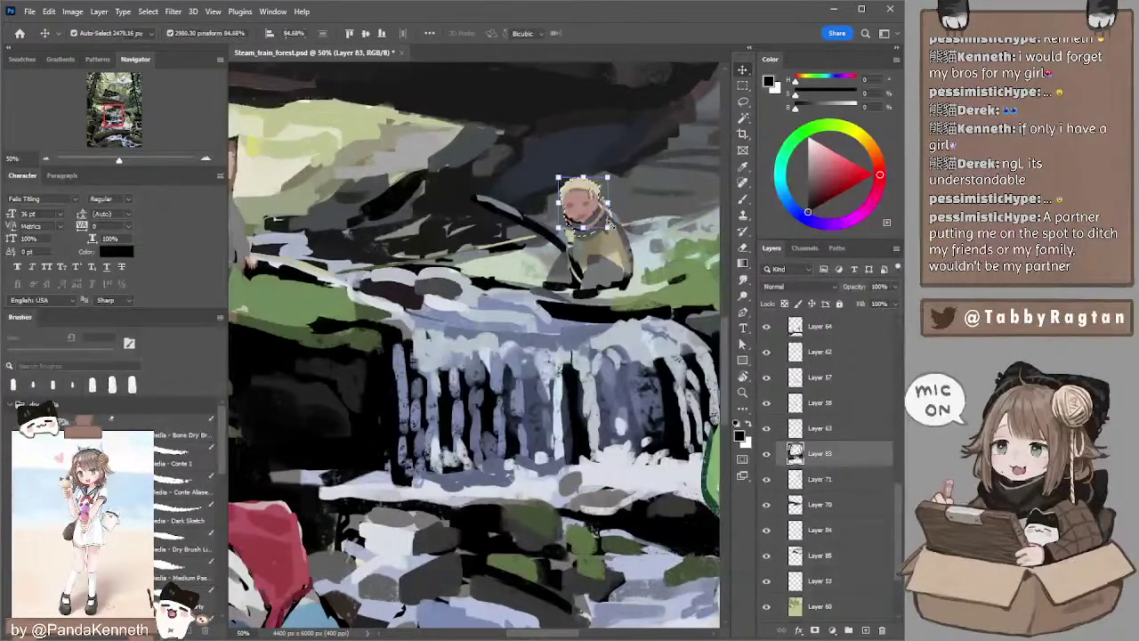
key("Return")
key("l")
- Repaint the seated figure's collar and shoulders in olive tones sampled from the cloak (H 46, S 24, B 49 and H 45, S 24, B 60)
key("b")
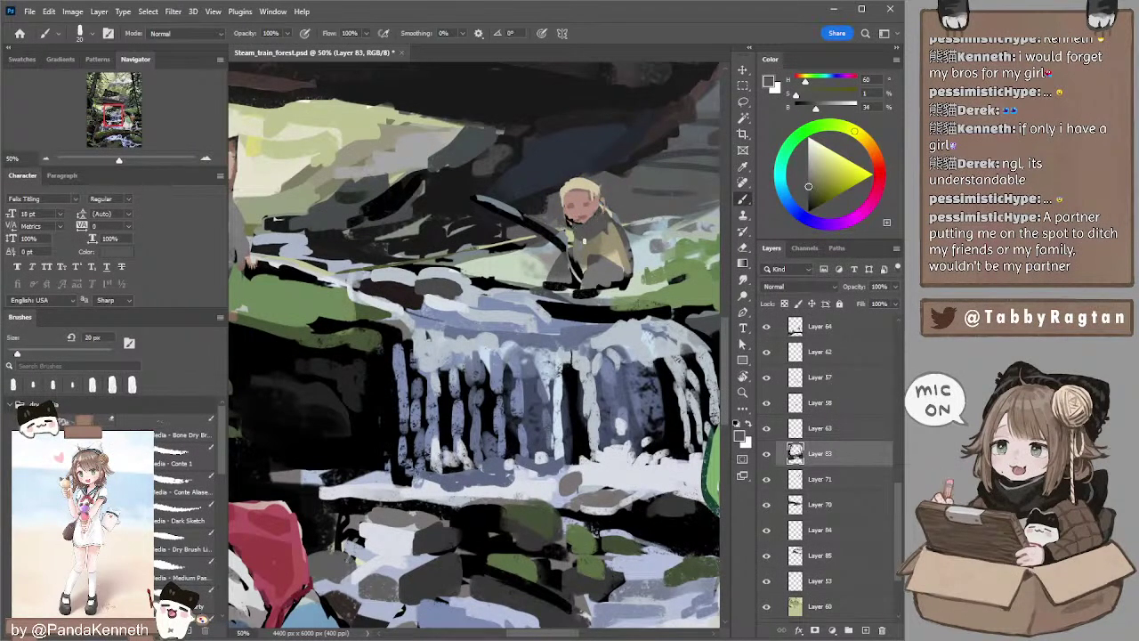
left_click(594, 240, "alt")
key("bracketright")
key("bracketright")
key("bracketright")
left_click_drag(576, 234, 589, 240)
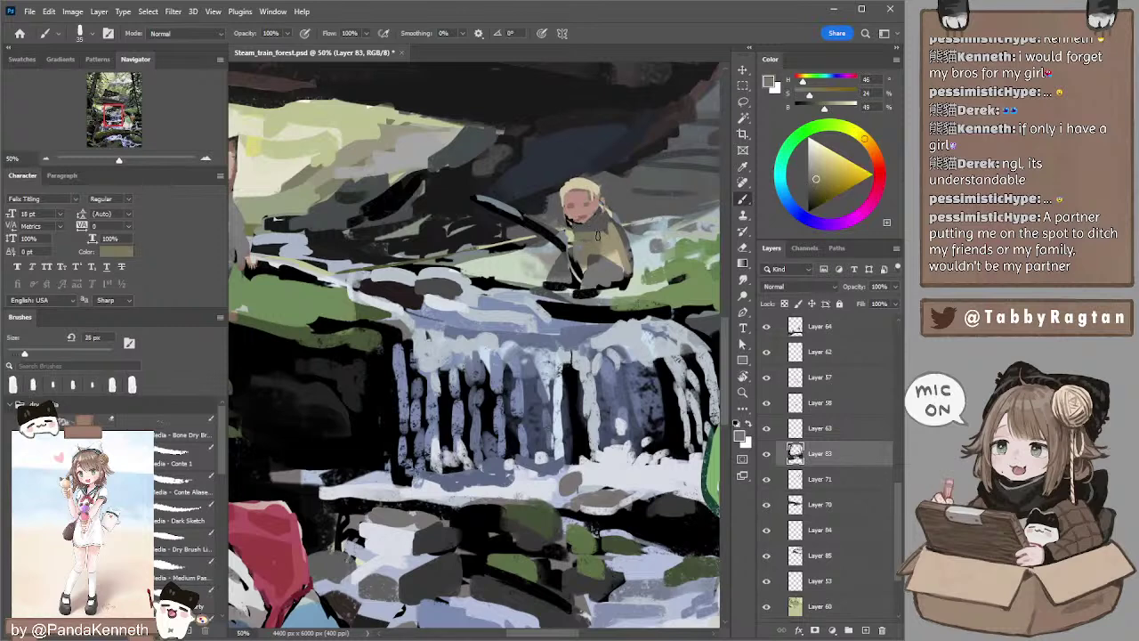
left_click(611, 233, "alt")
key("bracketright")
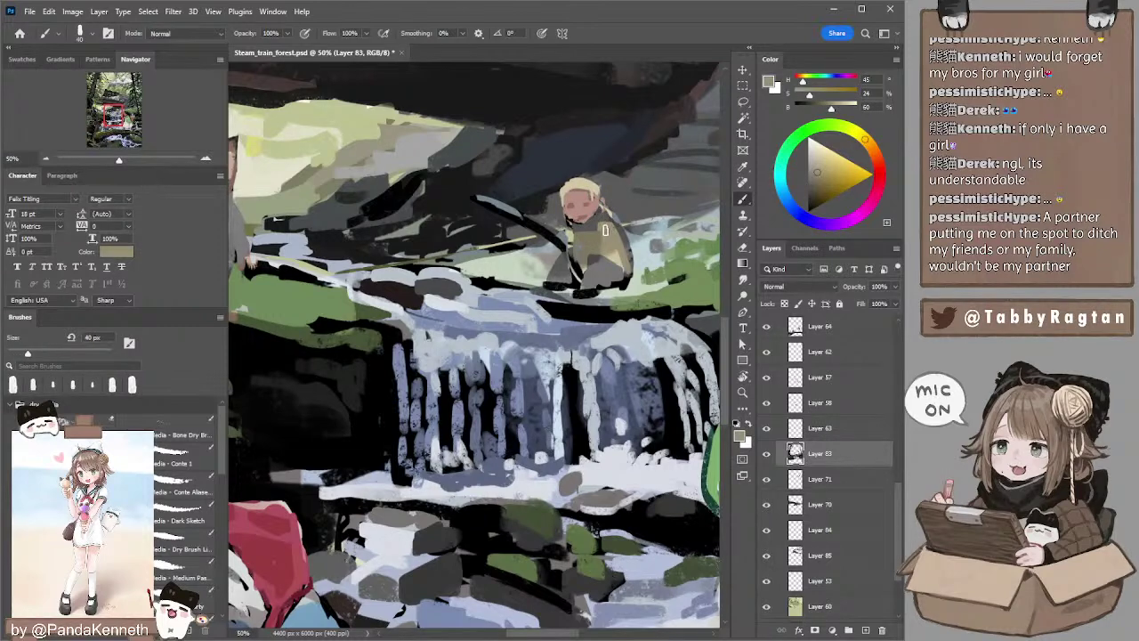
- Check the seated figure's head against the whole painting and save the document
left_click(46, 159)
left_click(45, 159)
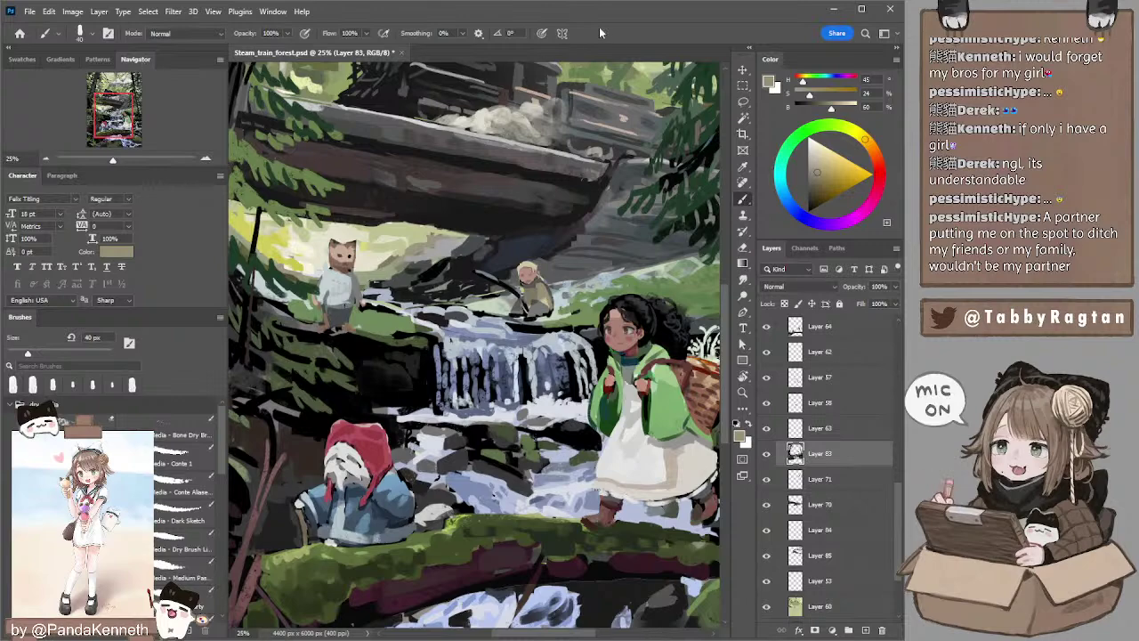
left_click(47, 159)
left_click(46, 159)
left_click(46, 159)
left_click(205, 159)
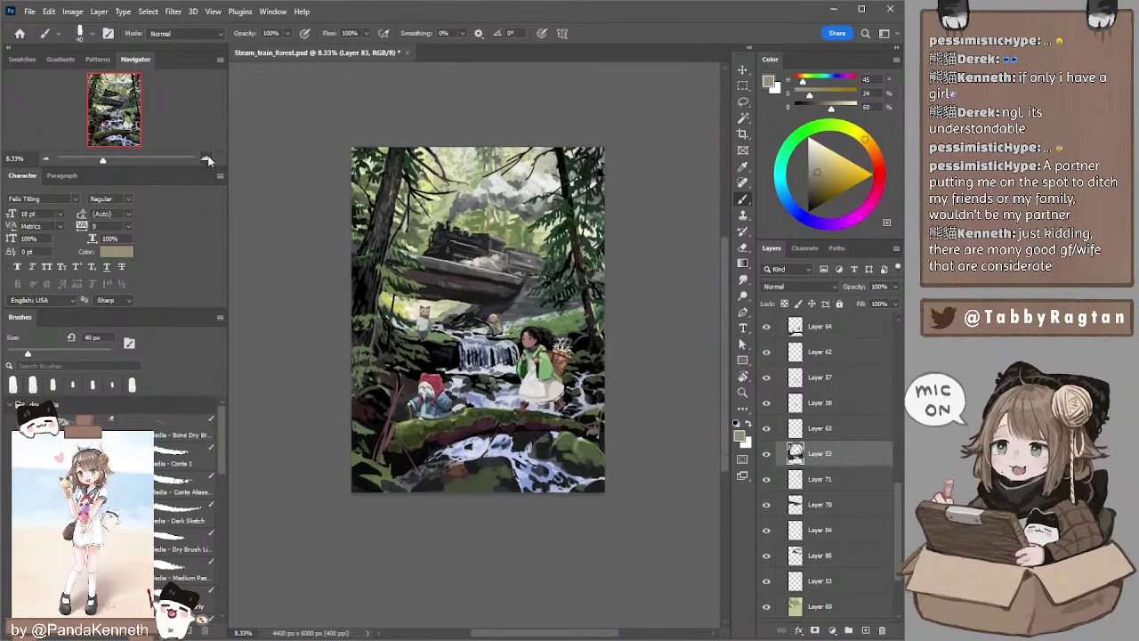
left_click(206, 159)
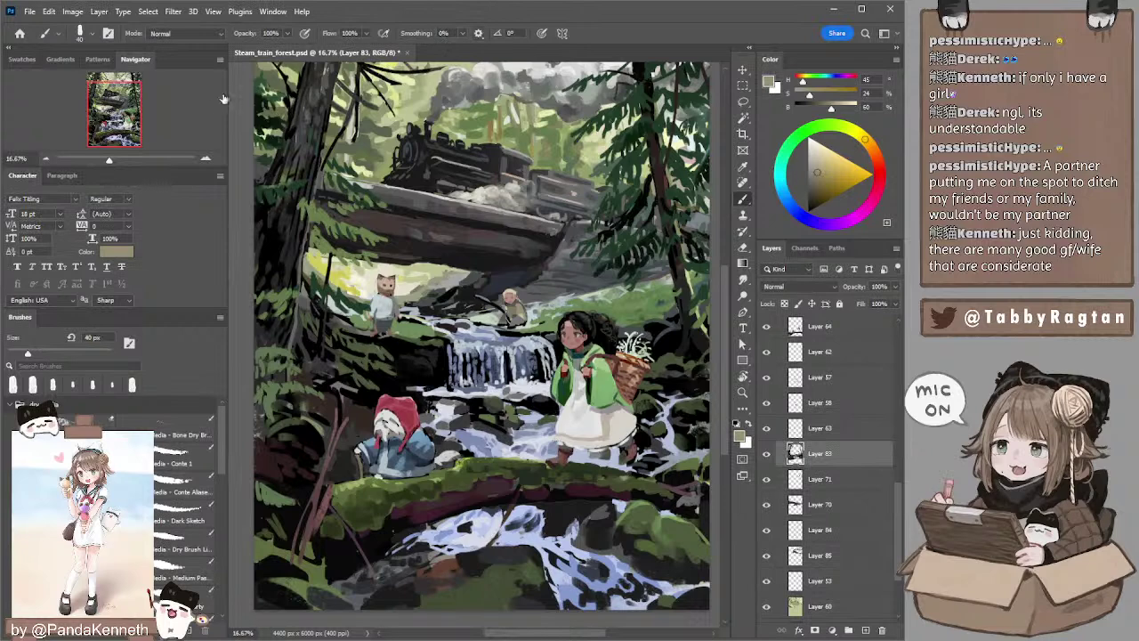
key("ctrl+s")
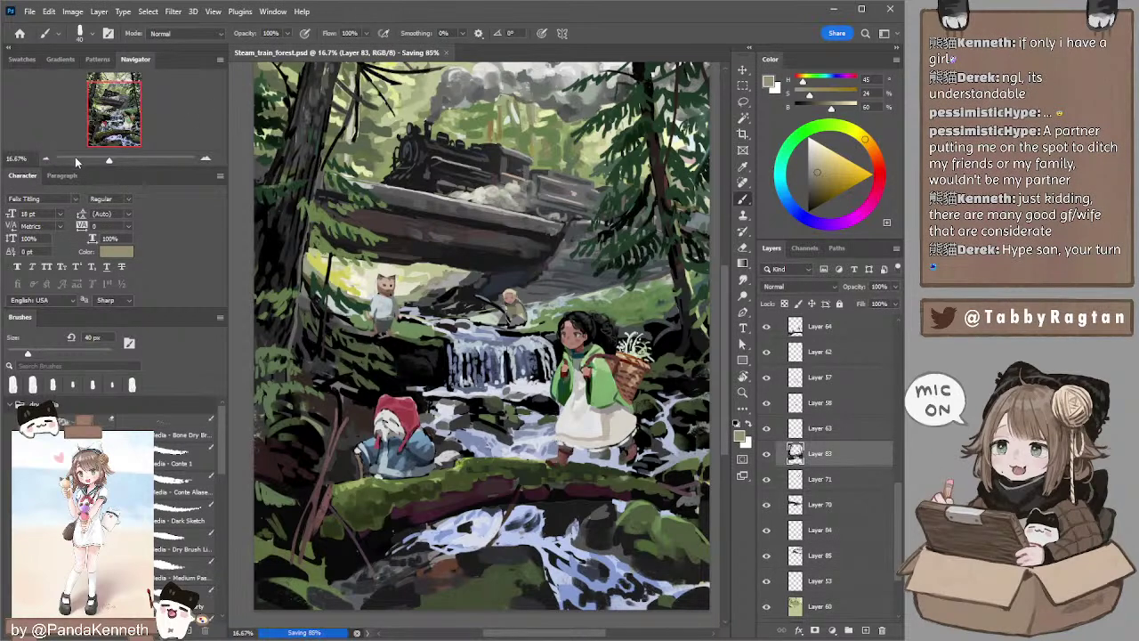
- Activate Layer 64 with the mossy log and sample a brown beside the red-hooded gnome (H 35, S 29, B 49)
left_click_drag(435, 87, 393, 176)
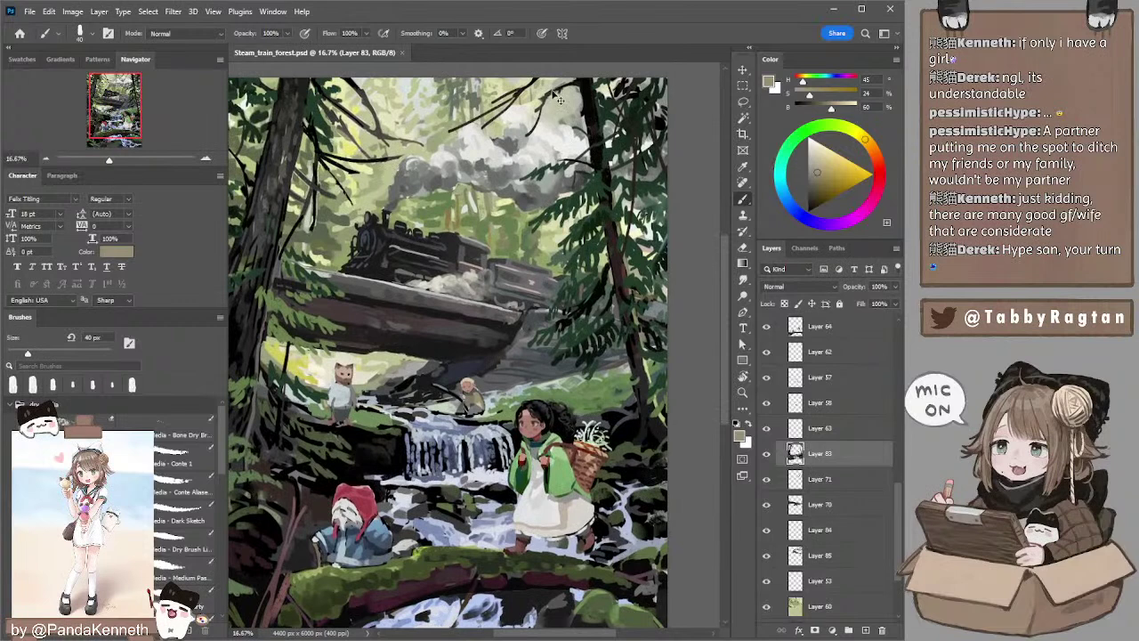
key("e")
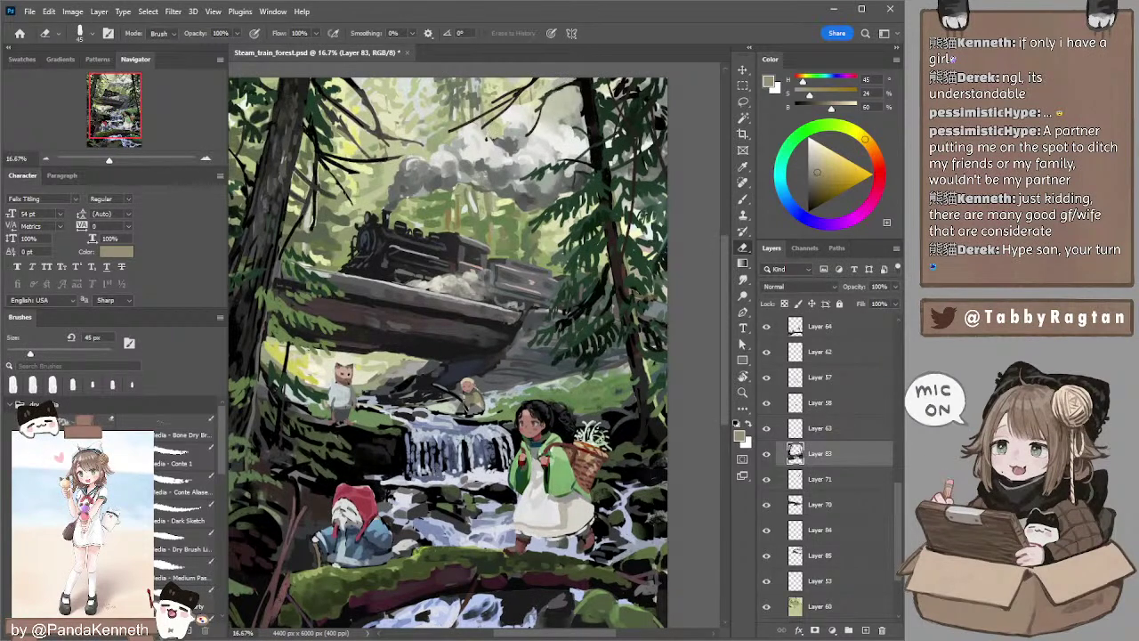
left_click(46, 158)
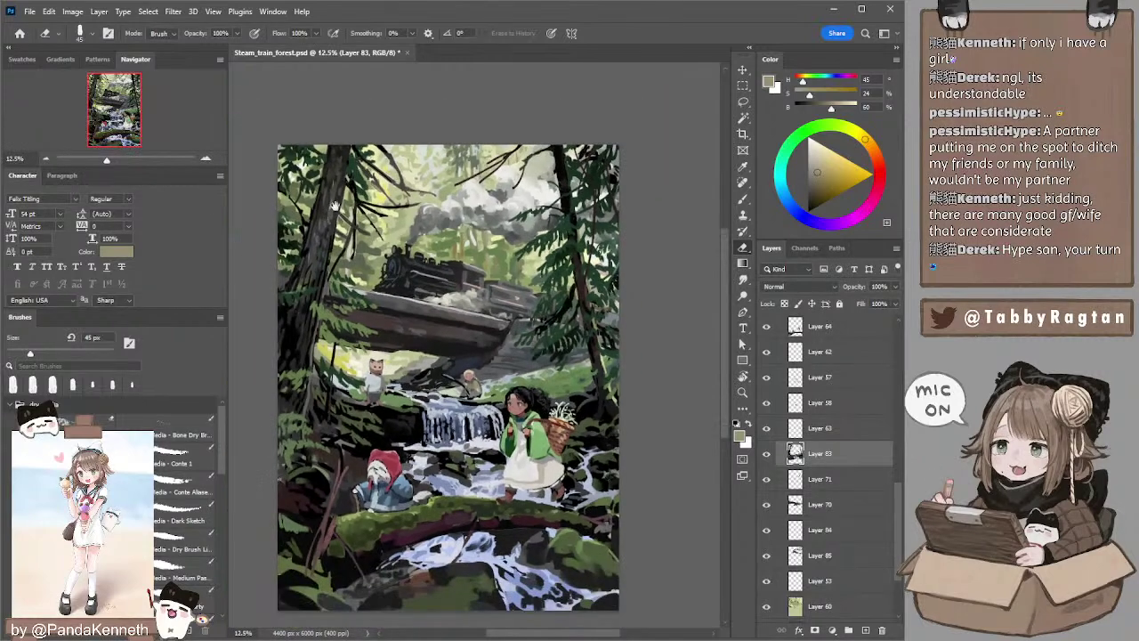
left_click(428, 459, "ctrl")
key("l")
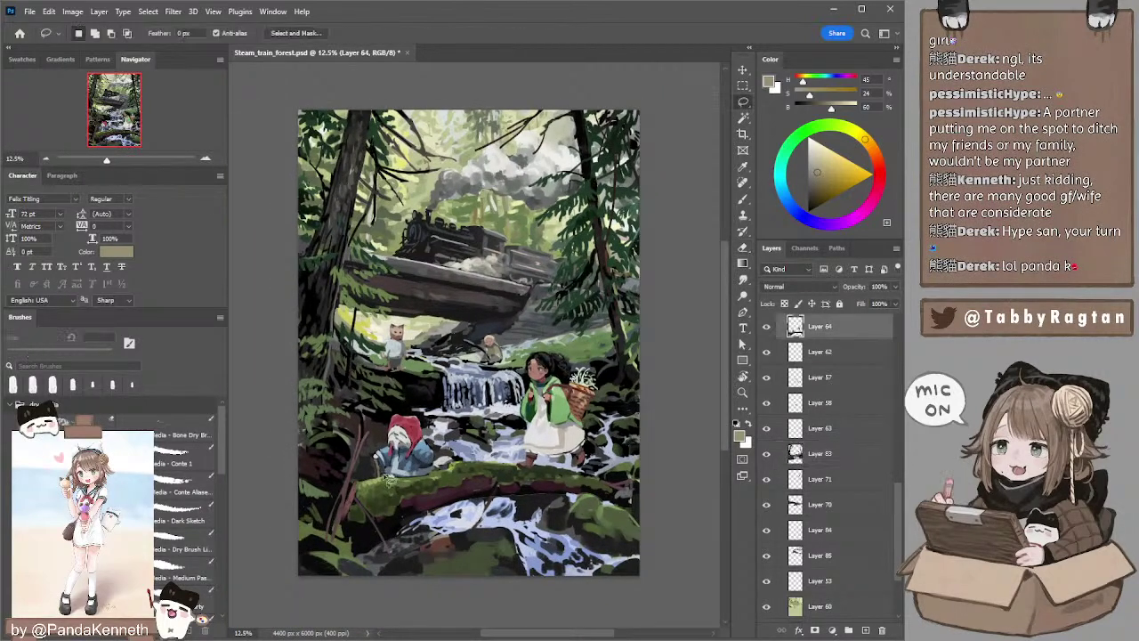
key("b")
left_click(384, 468, "alt")
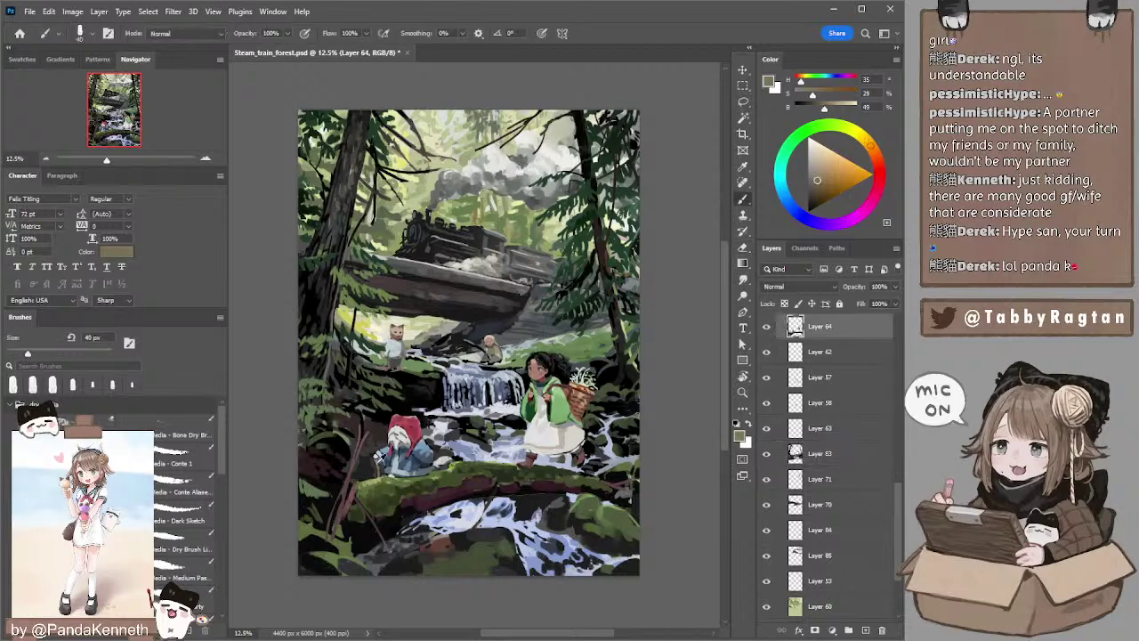
- Touch up the red-hooded gnome's walking stick in reddish brown (H 17, S 33, B 60) and darker brown (H 17, S 48, B 38)
left_click(820, 175)
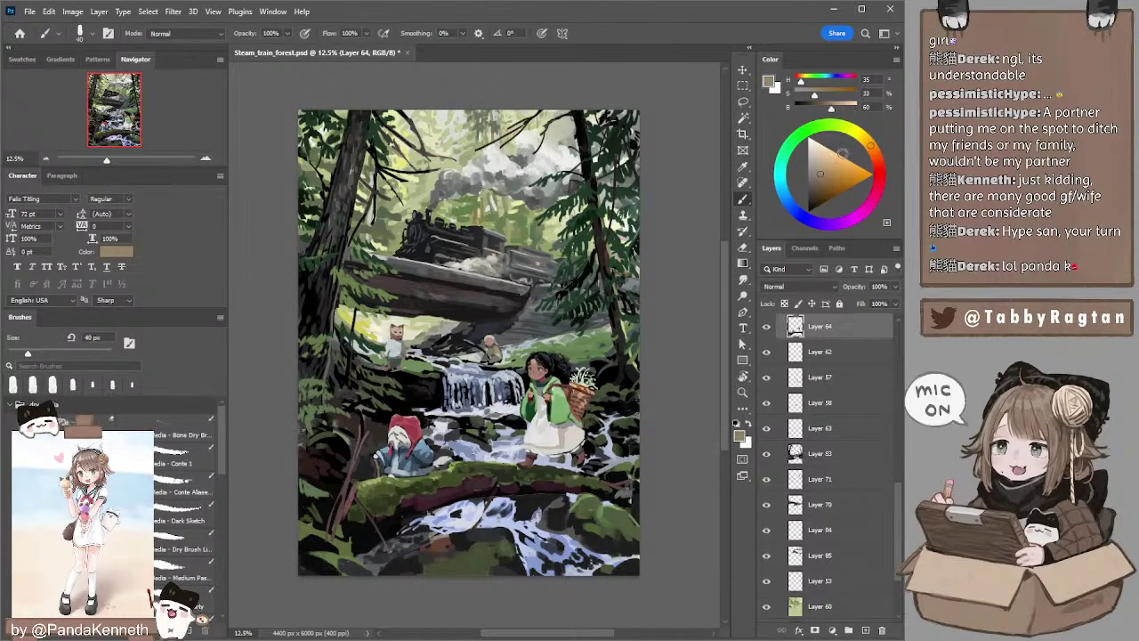
left_click(879, 160)
key("bracketright")
key("bracketright")
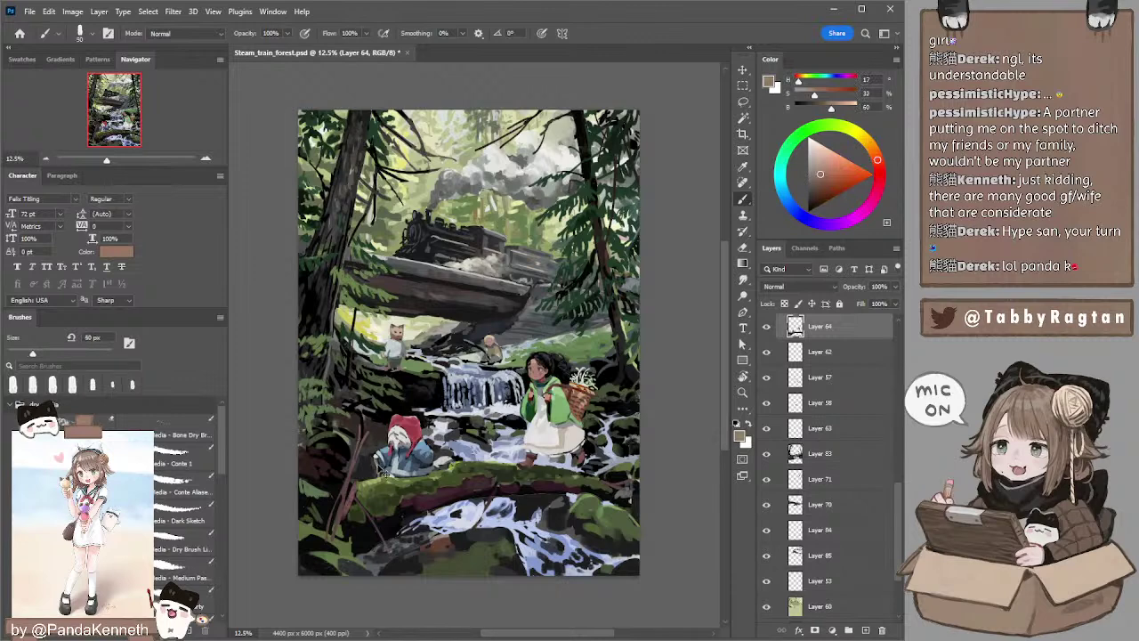
left_click(378, 468)
left_click_drag(378, 463, 380, 476)
left_click(820, 190)
key("bracketleft")
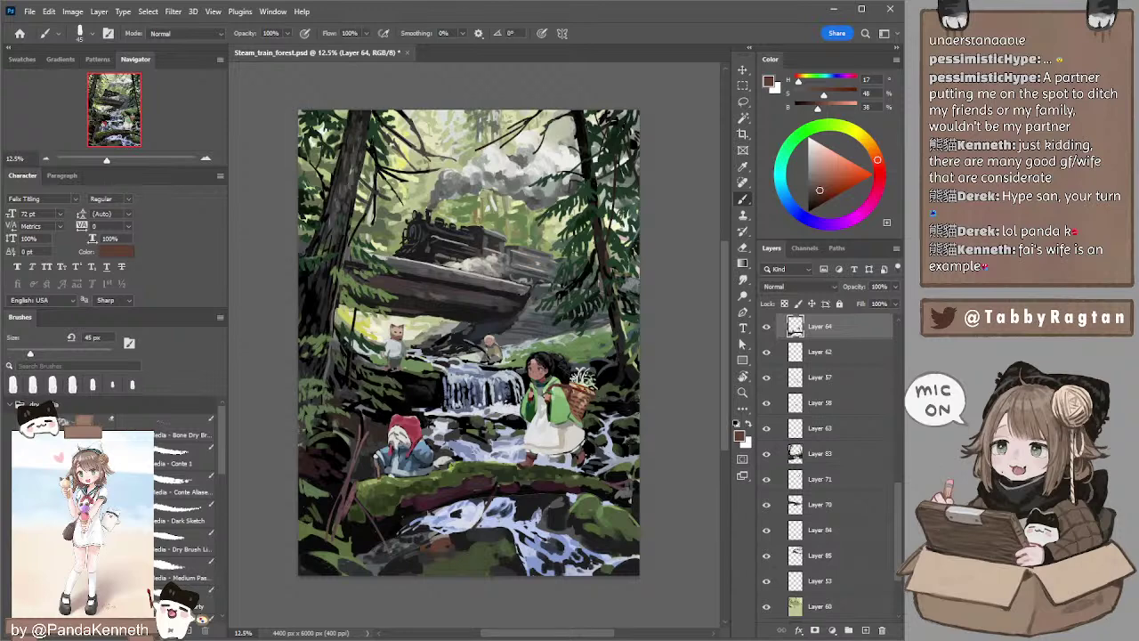
- Activate Layer 69 and work on the right-hand fir with an enlarged brush in sampled dark green (H 141, S 46, B 22)
key("l")
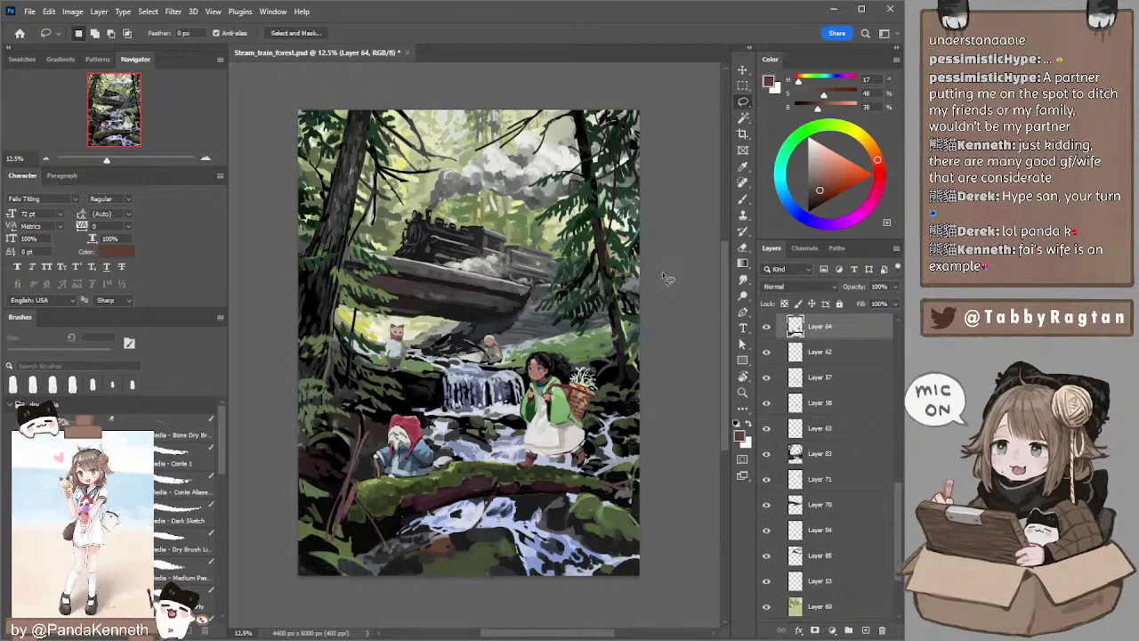
left_click(569, 205, "ctrl")
key("b")
left_click(572, 200, "alt")
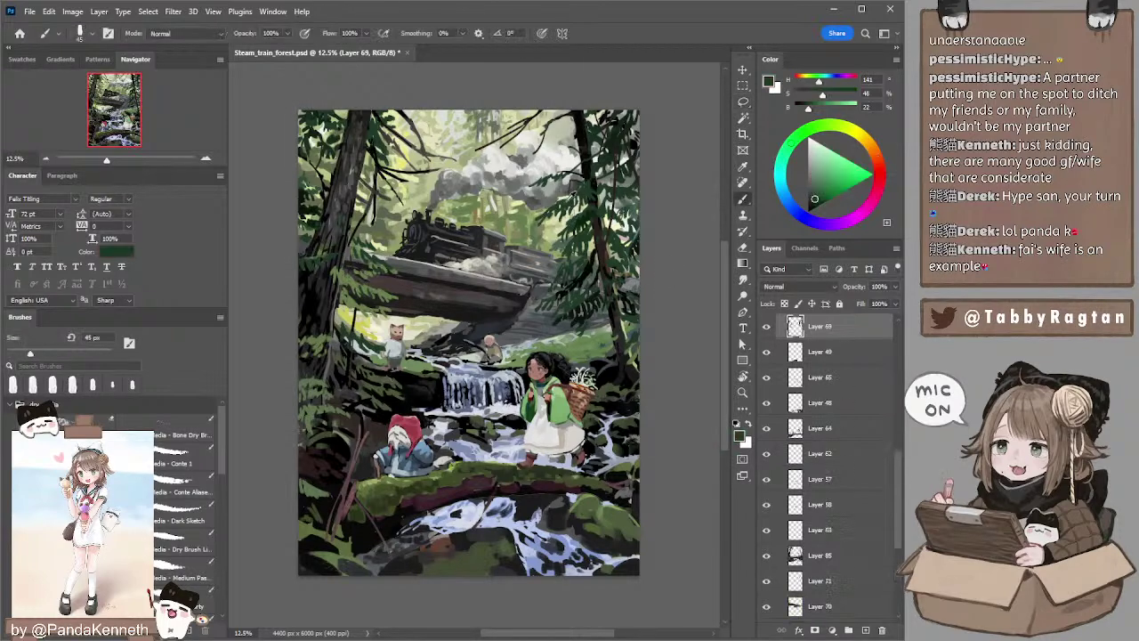
key("bracketright")
key("bracketright")
key("bracketright")
key("bracketright")
key("bracketright")
- Touch up the right-hand fir's foliage in mid green (H 104, S 46, B 39) with a 70 px brush
left_click(820, 188)
left_click(817, 125)
key("bracketleft")
key("bracketleft")
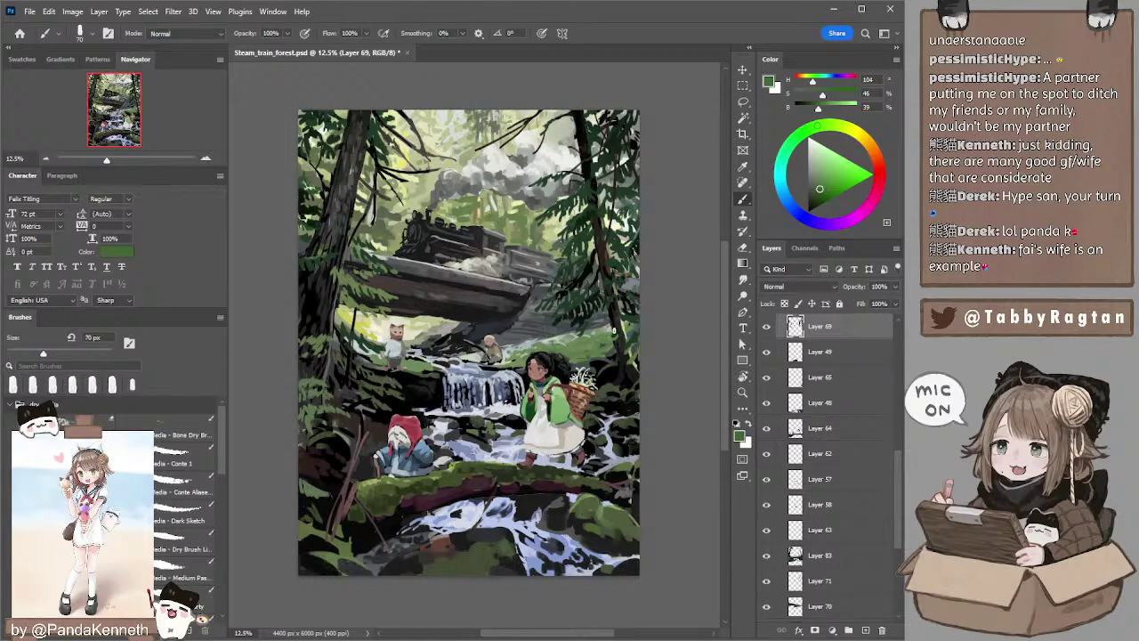
- Add light green touches to the foliage (H 104, S 24, B 66; H 87, S 19, B 75; H 76, S 29, B 81) with a 60 px brush
left_click(606, 325, "alt")
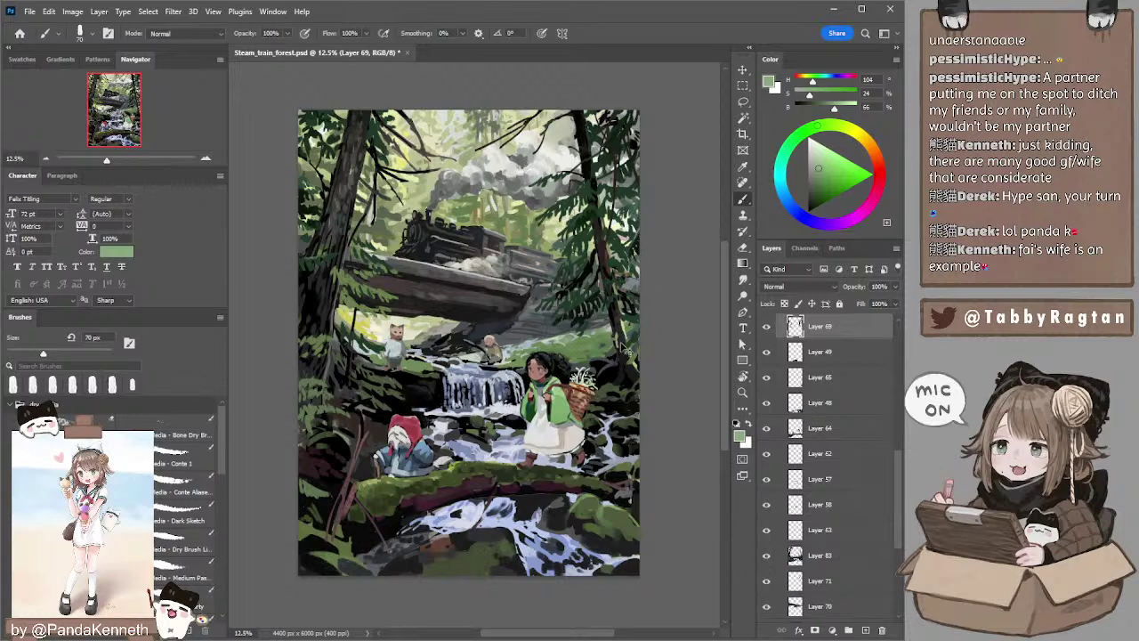
key("bracketleft")
left_click(766, 326)
left_click(766, 327)
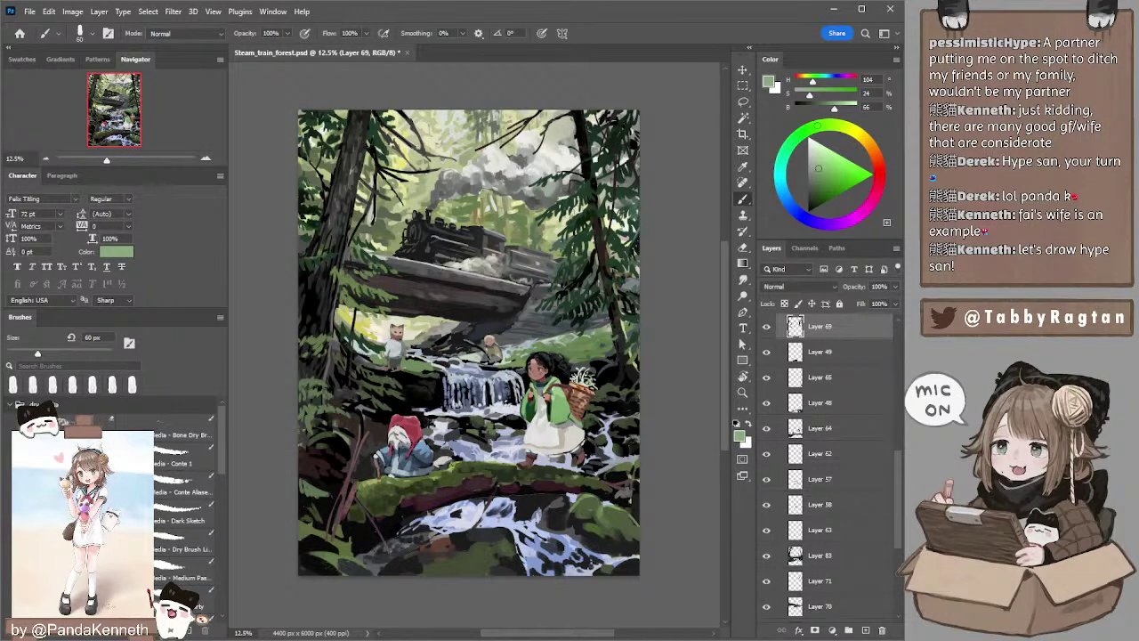
left_click(816, 161)
left_click(833, 125)
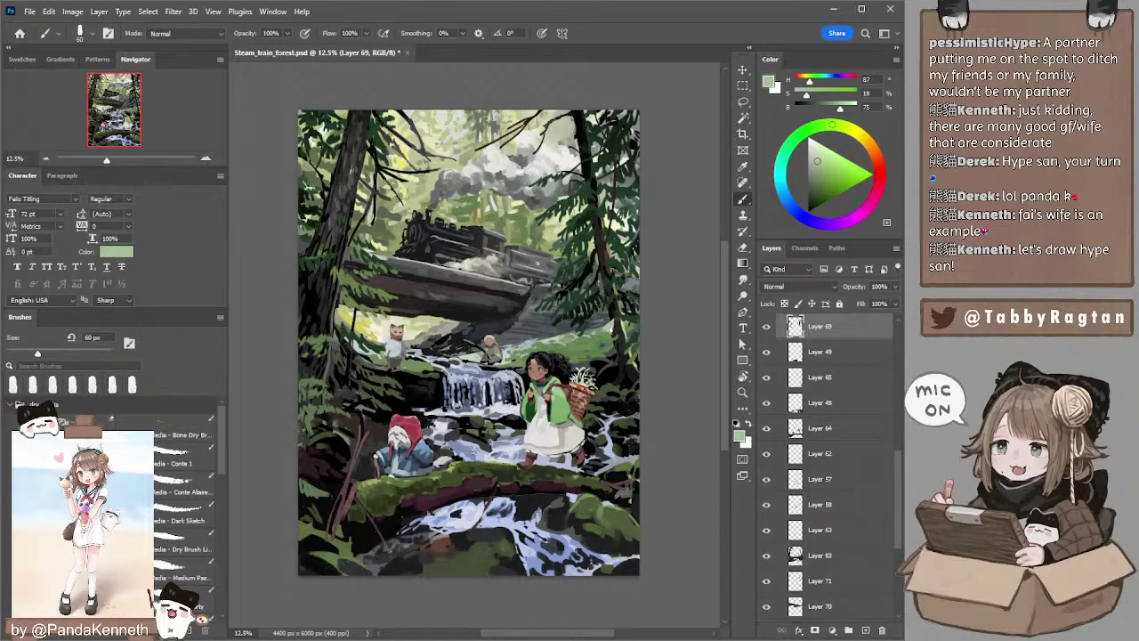
left_click(823, 160)
left_click(840, 128)
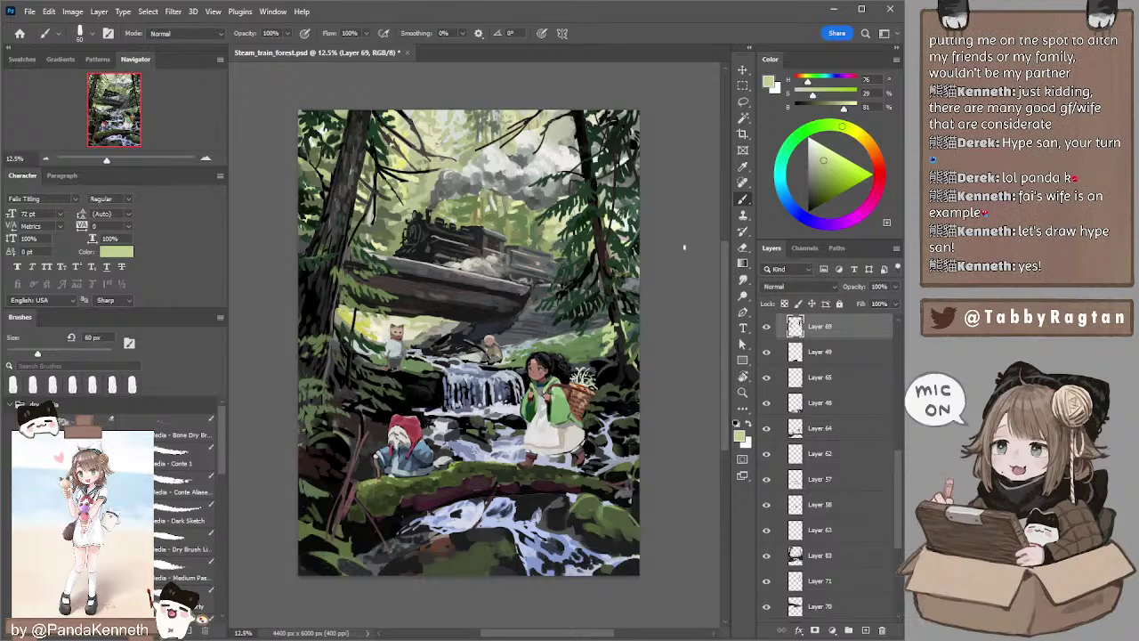
- Show the church-painting-1207018 texture layer in Group 2 and add a new layer directly above it
left_click_drag(656, 249, 666, 276)
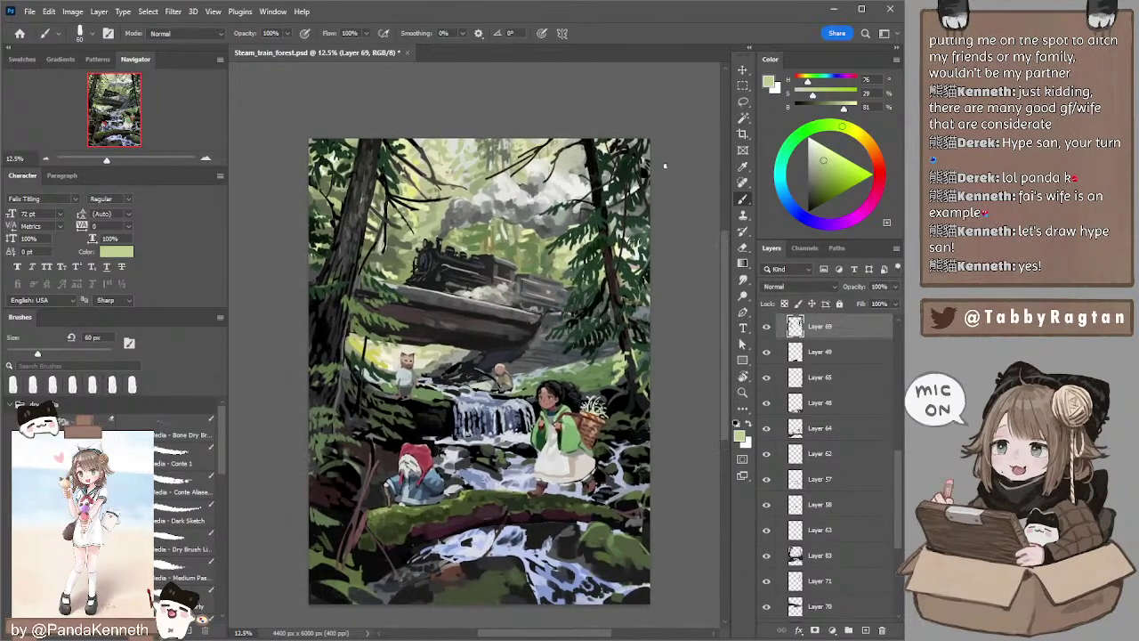
left_click_drag(899, 455, 890, 405)
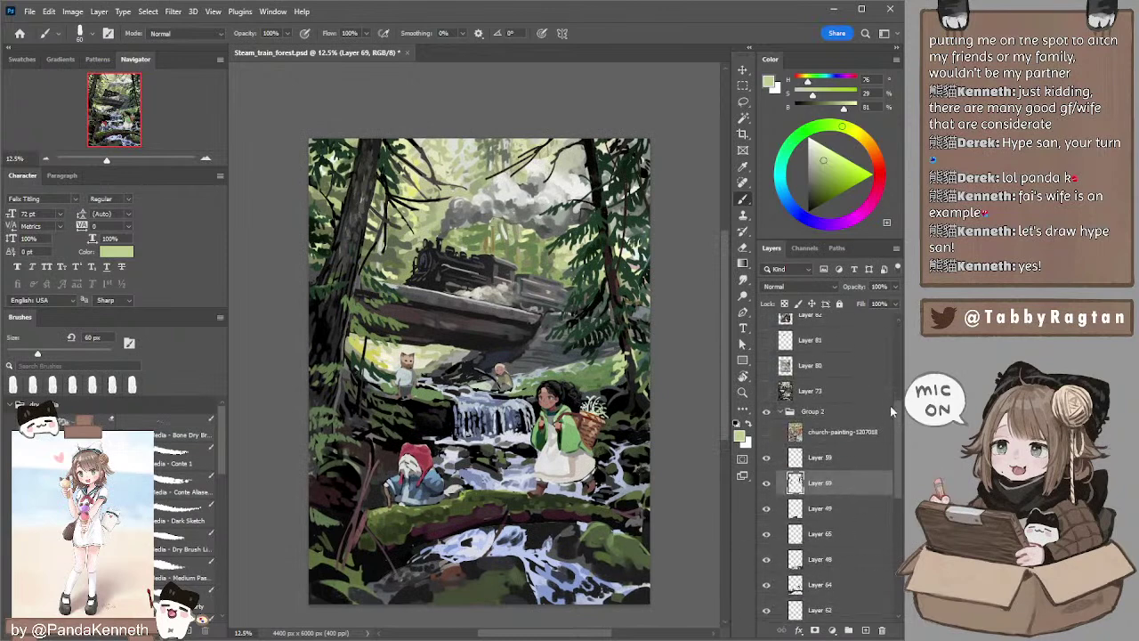
left_click(820, 451)
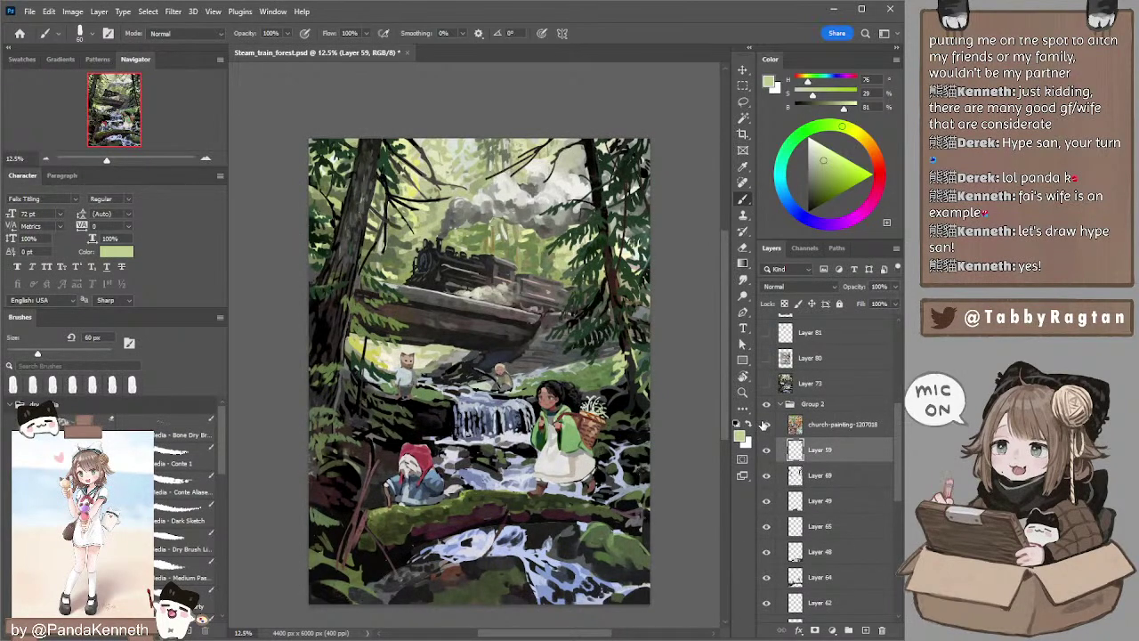
left_click(766, 424)
left_click(808, 426)
left_click(864, 629)
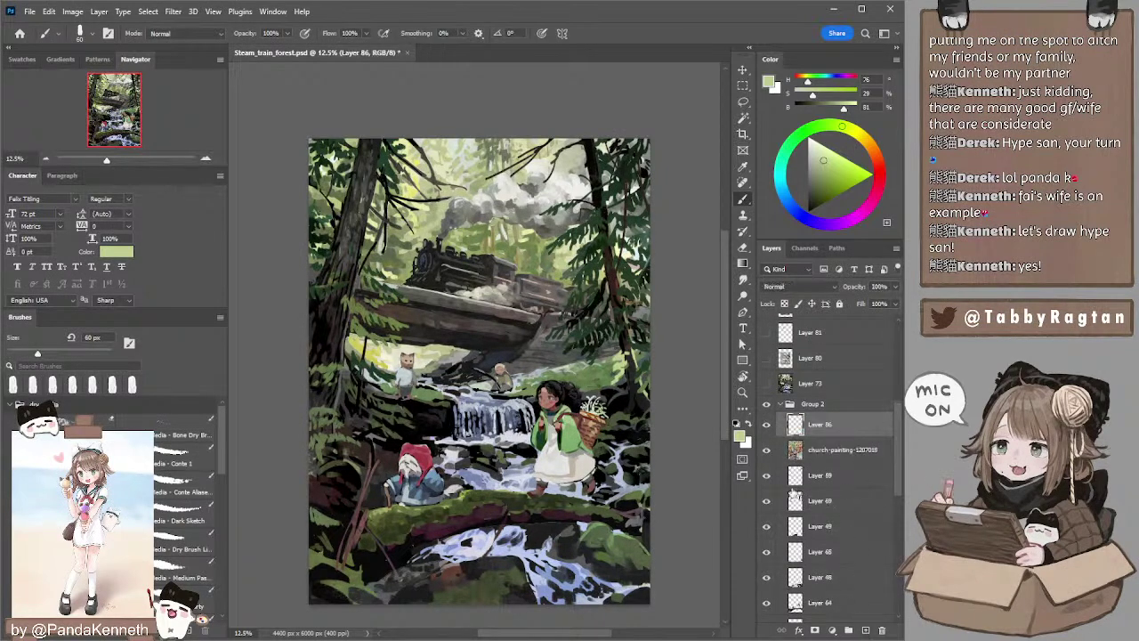
- Examine the train and the figures with the church-painting texture layer showing
left_click(205, 158)
left_click_drag(430, 155, 436, 177)
left_click_drag(504, 266, 497, 202)
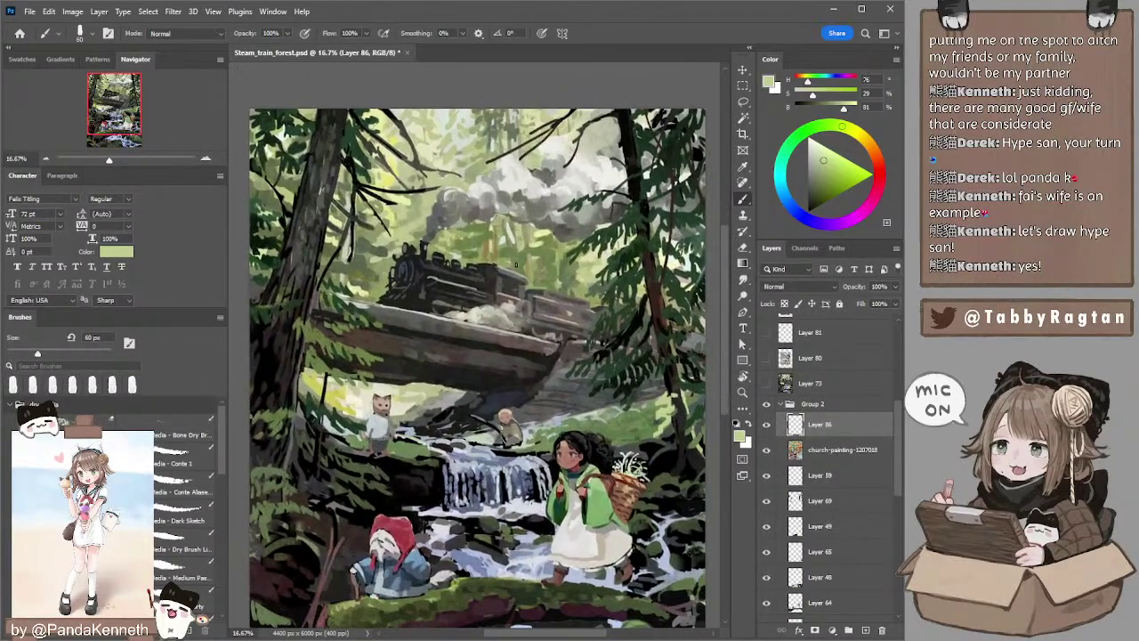
left_click(206, 158)
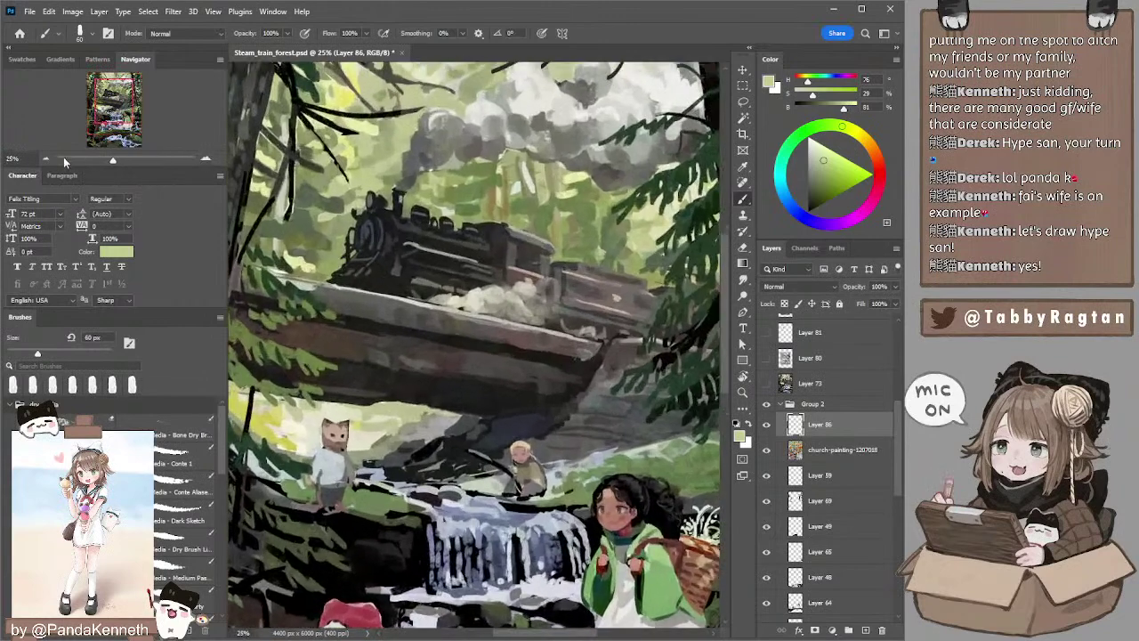
left_click(47, 160)
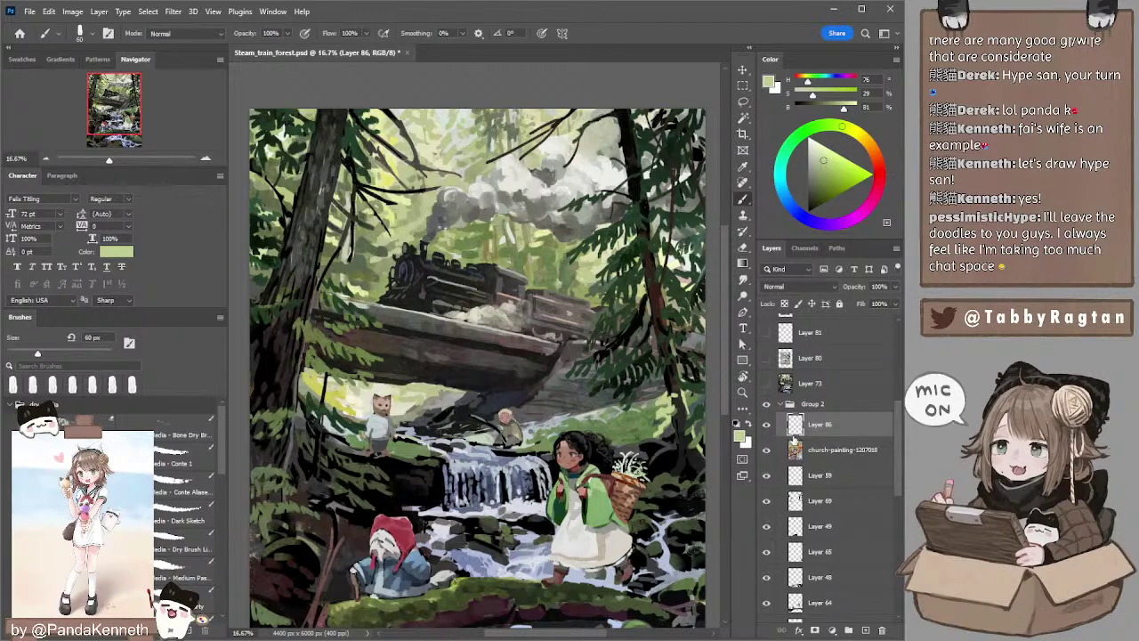
- Sketch a round head outline in black over the smoke above the train with a 40 px brush, undoing the stray strokes
left_click_drag(832, 191, 788, 227)
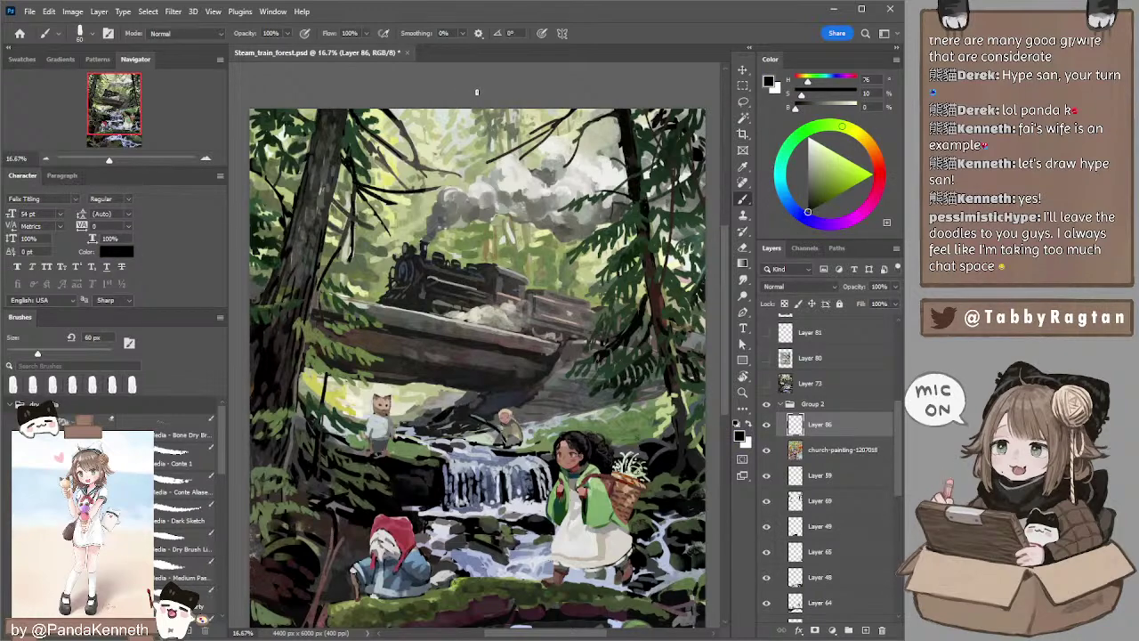
key("bracketleft")
key("bracketleft")
mouse_move(443, 144)
left_mouse_down()
mouse_move(504, 136)
mouse_move(515, 169)
left_mouse_up()
key("ctrl+z")
key("bracketleft")
key("ctrl+z")
key("ctrl+z")
key("ctrl+z")
key("ctrl+z")
left_click_drag(444, 148, 437, 172)
key("ctrl+z")
left_click_drag(500, 137, 512, 168)
left_click_drag(440, 182, 466, 209)
key("ctrl+z")
key("ctrl+z")
left_click_drag(513, 171, 486, 207)
key("ctrl+z")
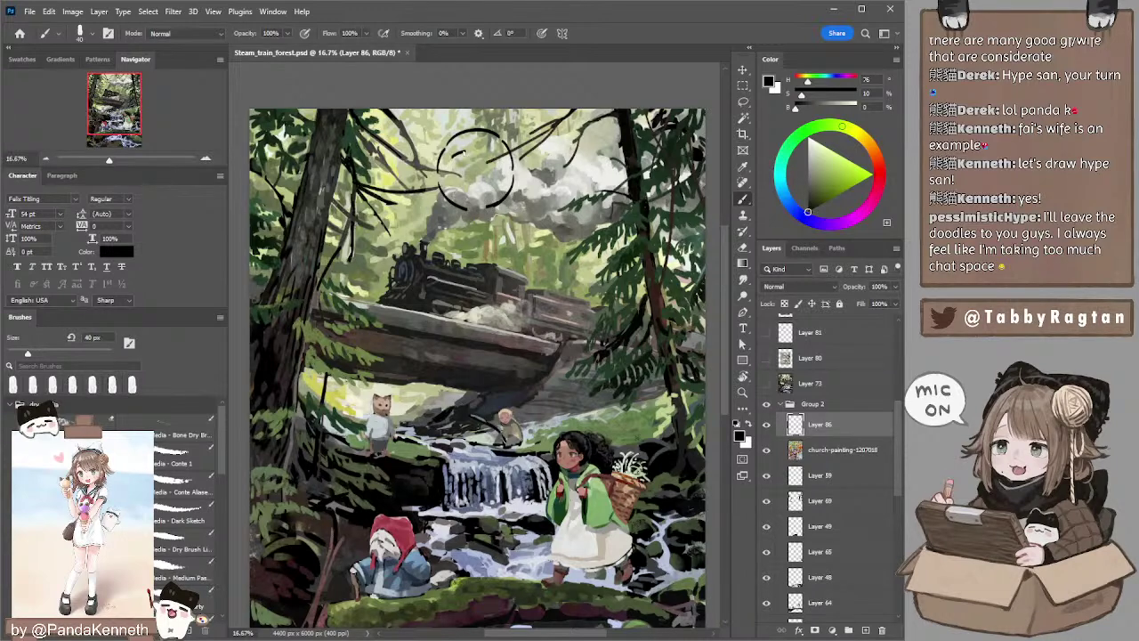
- Draw eyes and eyebrows in black inside the round head outline with a 30 px brush
mouse_move(466, 151)
left_mouse_down()
mouse_move(456, 162)
mouse_move(503, 160)
mouse_move(502, 171)
mouse_move(460, 176)
left_mouse_up()
key("ctrl+z")
key("ctrl+z")
key("[")
key("[")
key("ctrl+z")
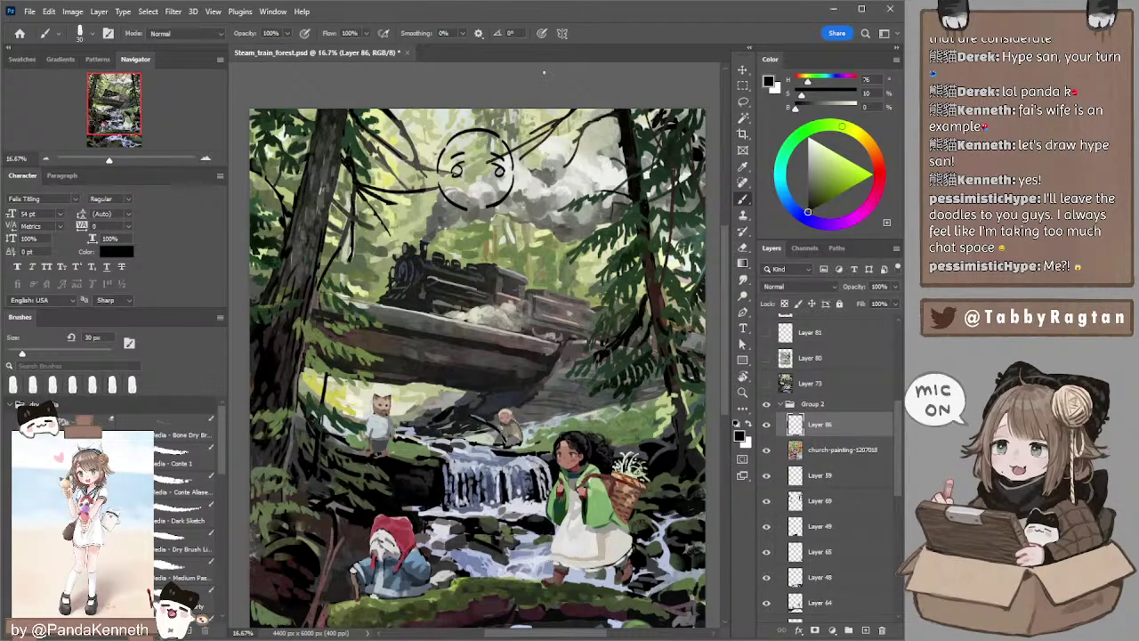
- Lasso the eyes and eyebrows inside the round head outline and reposition them slightly to balance the face
key("l")
mouse_move(451, 178)
left_mouse_down()
mouse_move(470, 144)
mouse_move(472, 195)
mouse_move(515, 162)
mouse_move(485, 187)
left_mouse_up()
key("v")
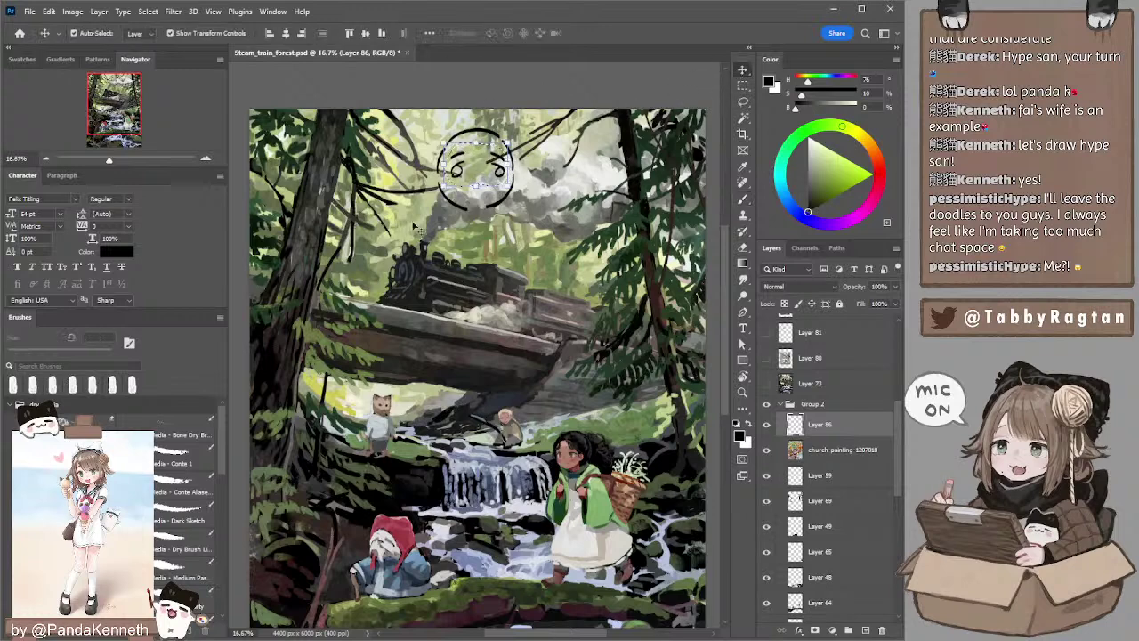
left_click_drag(476, 186, 478, 175)
key("Return")
key("Return")
key("l")
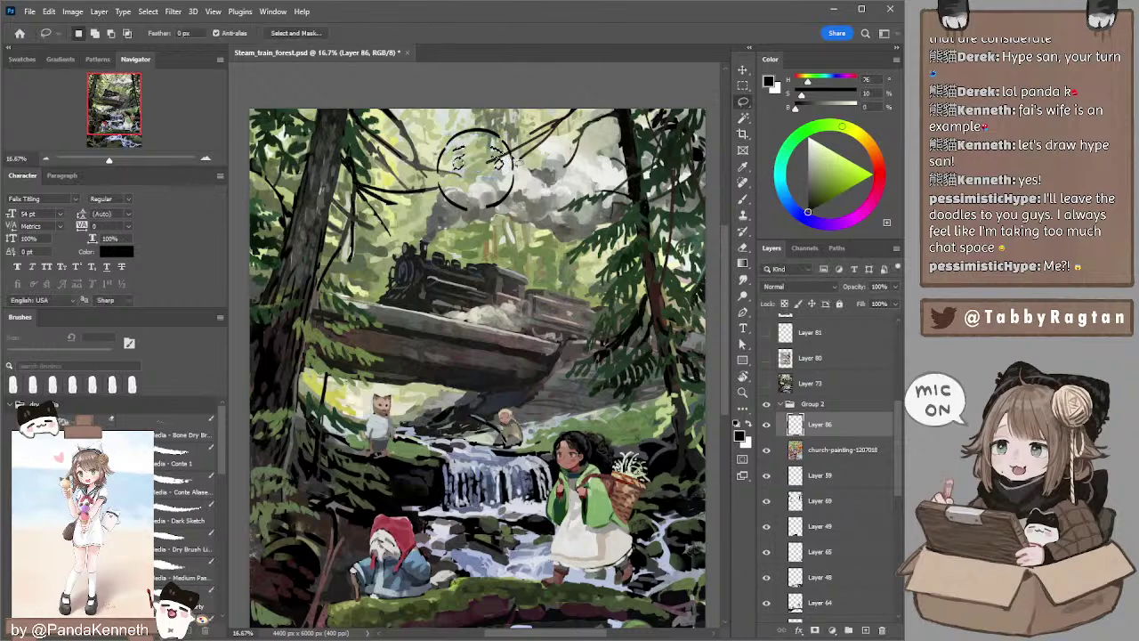
key("b")
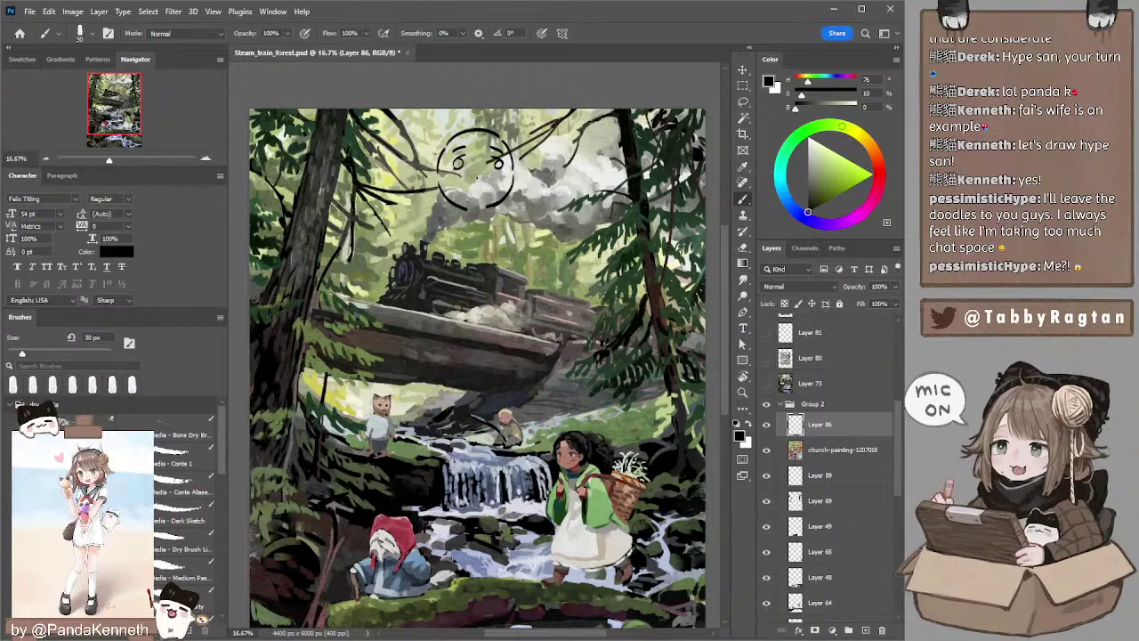
- Draw a small nose and a frowning mouth in black below the eyes with a 25 px brush
key("bracketleft")
key("l")
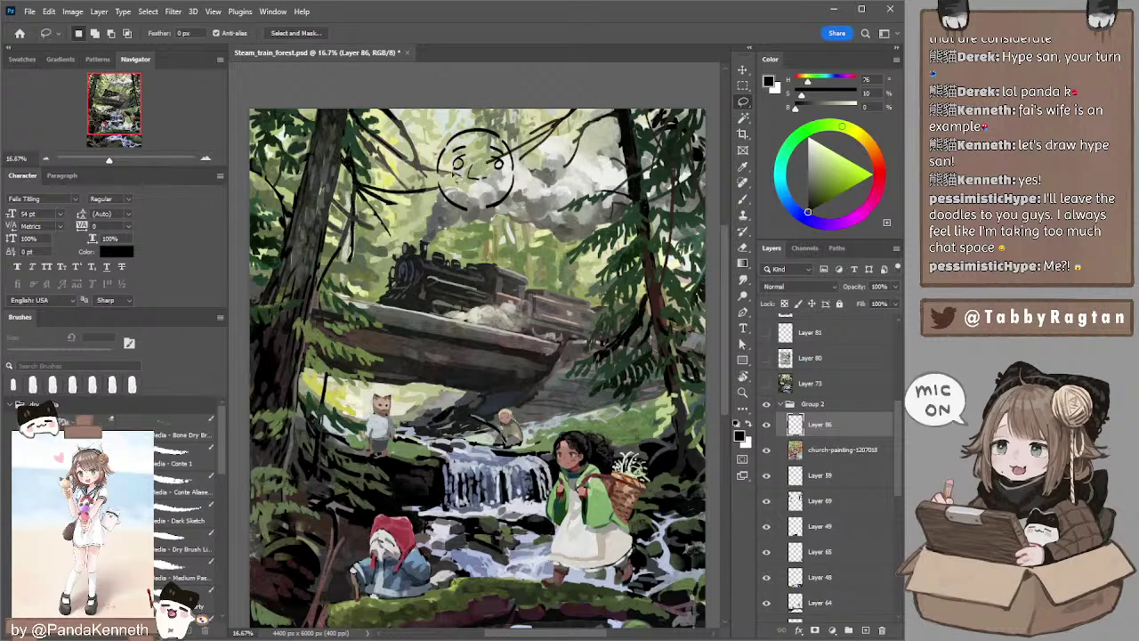
key("b")
key("bracketright")
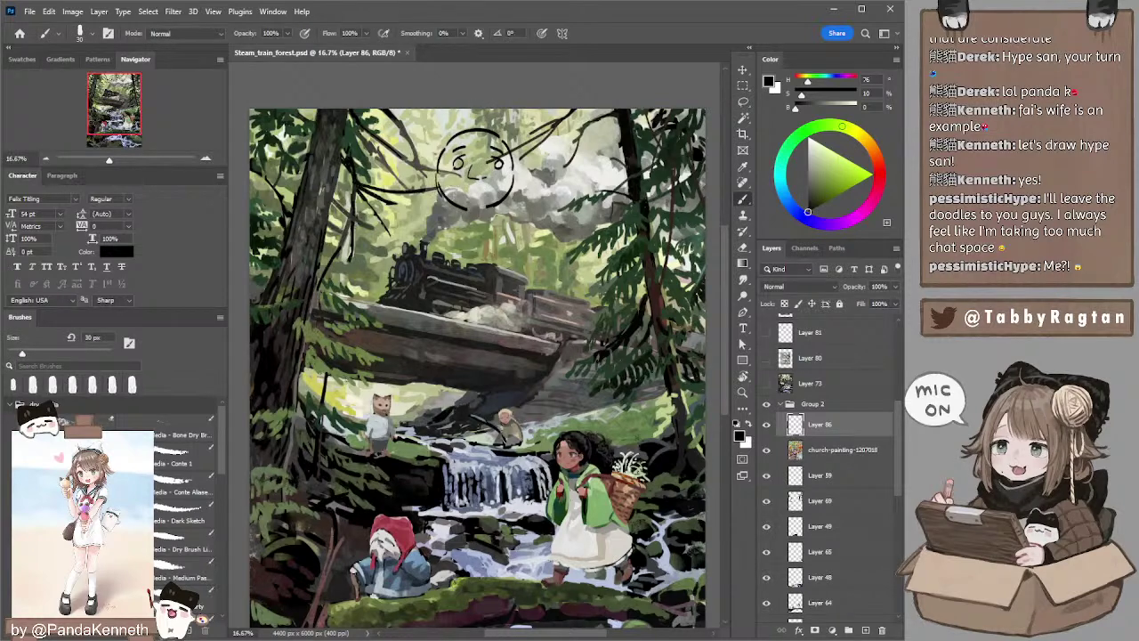
key("bracketleft")
key("bracketright")
key("bracketleft")
key("bracketleft")
key("bracketright")
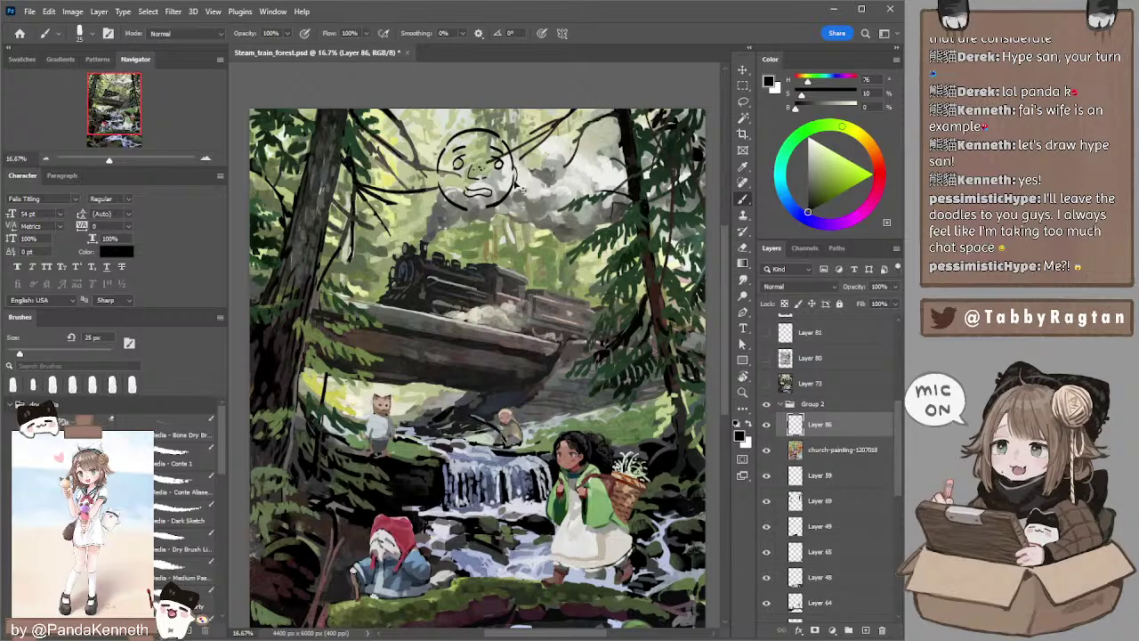
- Draw a black moustache above the mouth of the round face, finishing with a 35 px brush
key("bracketright")
key("bracketright")
key("bracketright")
key("bracketright")
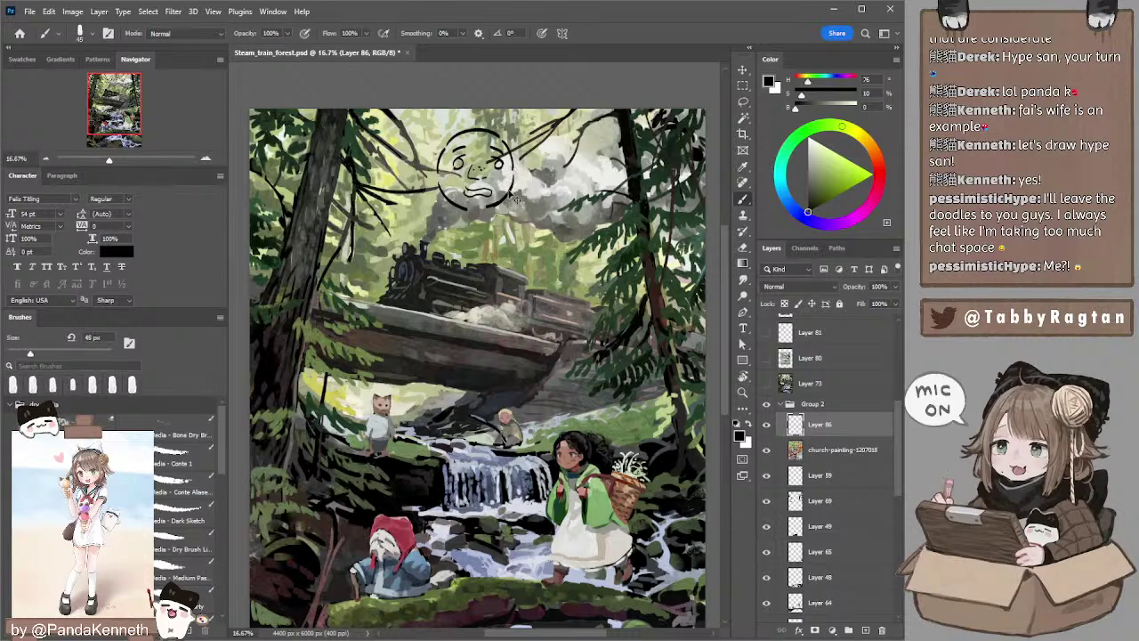
key("bracketright")
key("bracketright")
key("bracketright")
key("bracketleft")
key("bracketleft")
key("bracketleft")
key("bracketleft")
key("bracketleft")
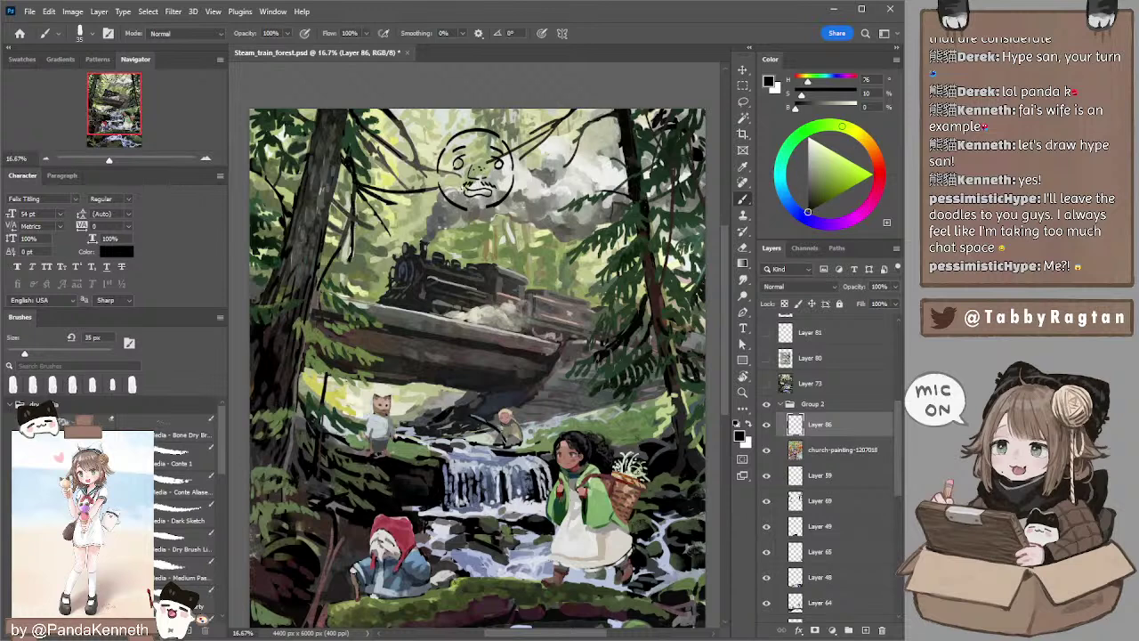
- Hatch a beard along the jaw of the round face, place the face over the upper-left branches, and undo the stray stroke
key("bracketleft")
key("bracketleft")
key("bracketright")
key("bracketright")
key("bracketright")
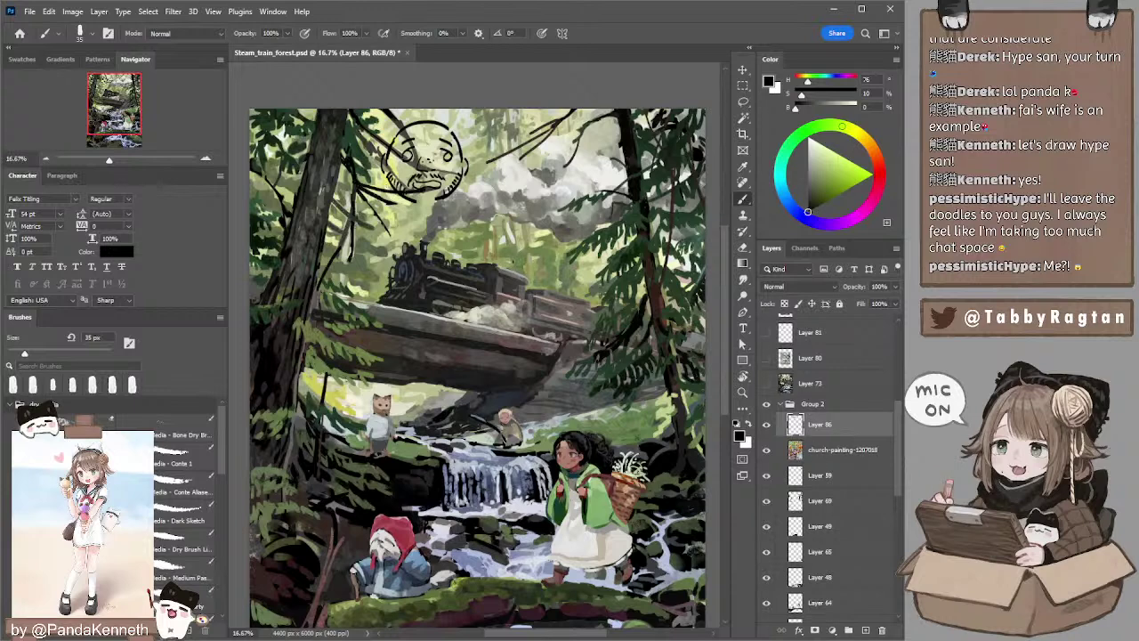
key("ctrl+z")
- Sketch a second, smaller round head with eyes above the train carriage in black with a 30 px brush
mouse_move(520, 252)
left_mouse_down()
mouse_move(508, 276)
mouse_move(544, 246)
mouse_move(553, 277)
left_mouse_up()
key("[")
left_click_drag(541, 262, 543, 272)
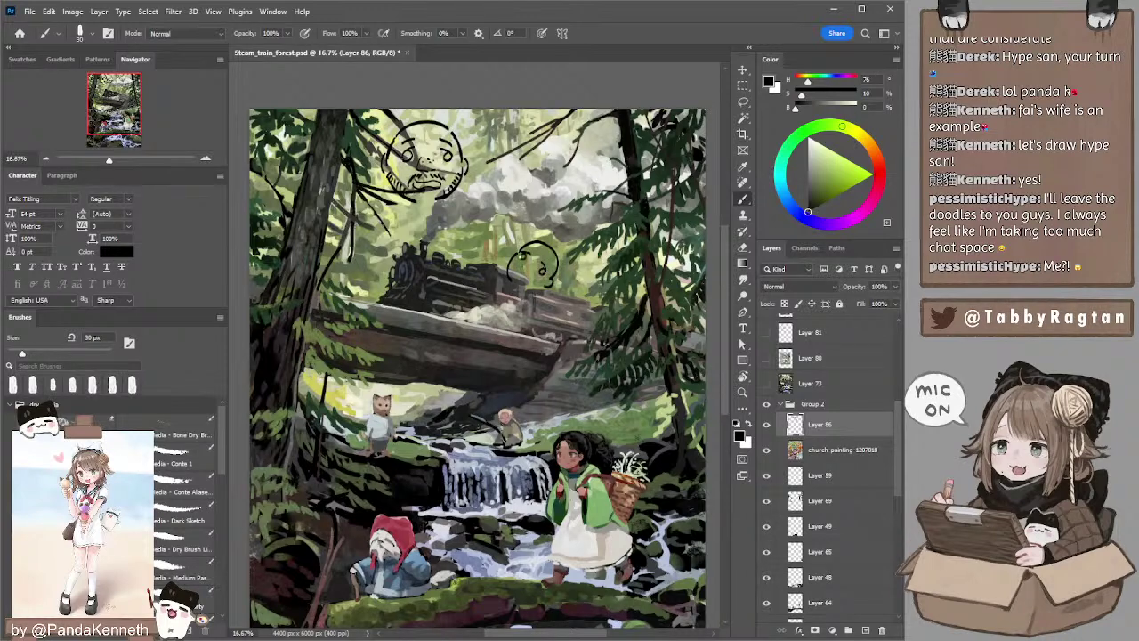
key("[")
key("[")
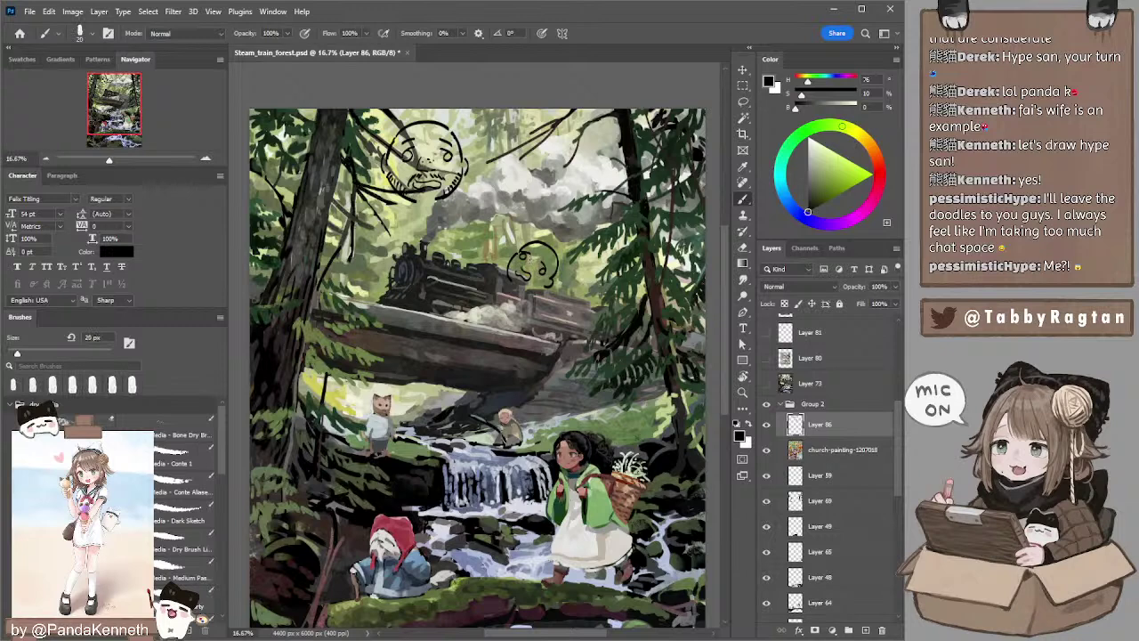
- Draw the open mouth and the jawline of the second head in black, using brush sizes up to 40 px
key("bracketright")
key("bracketright")
key("bracketleft")
key("bracketleft")
key("bracketright")
key("bracketright")
key("bracketright")
key("bracketright")
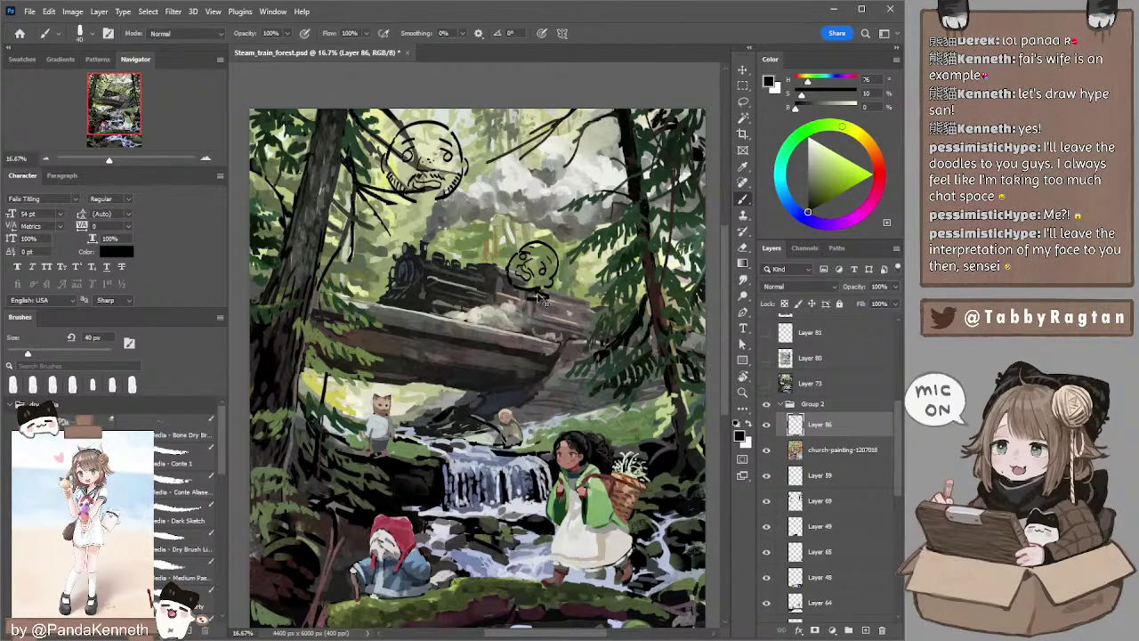
- Draw the second figure's shoulders and arm in black below its head with a 35 px brush
mouse_move(534, 290)
left_mouse_down()
mouse_move(553, 295)
mouse_move(547, 308)
mouse_move(525, 295)
left_mouse_up()
key("bracketleft")
key("bracketright")
- Add a new layer between the line doodles and the church-painting texture, and choose a pale skin colour (H 28, S 14, B 90)
left_click(841, 449)
left_click(866, 630)
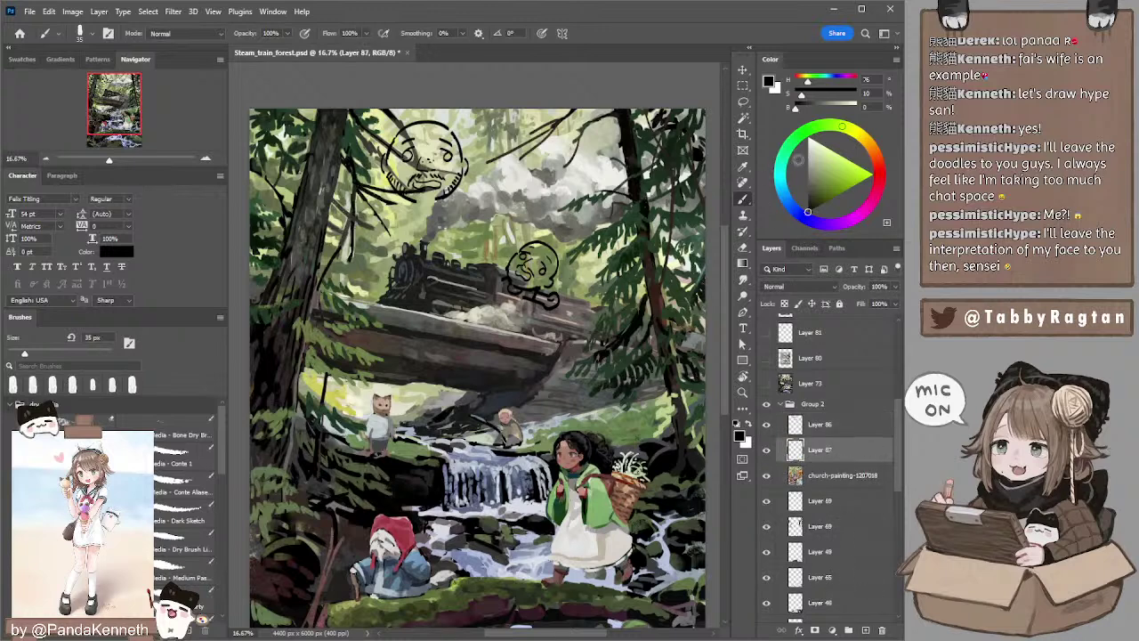
left_click(816, 150)
left_click(870, 146)
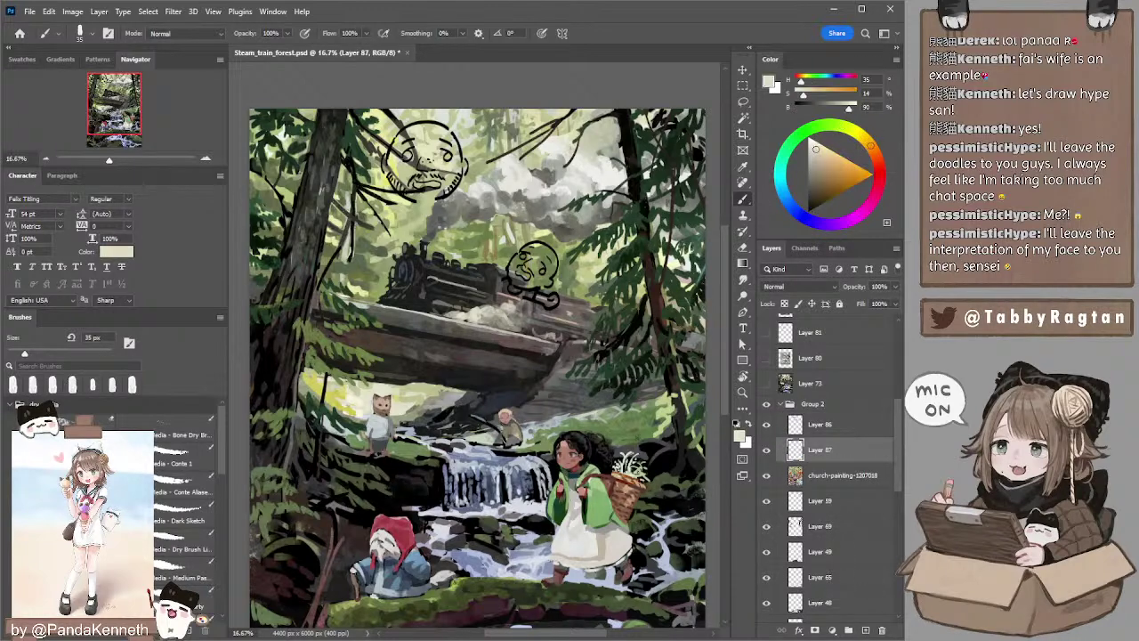
left_click_drag(878, 147, 873, 150)
- Paint the second figure's face in the pale skin colour on the new layer, enlarging the brush up to 125 px
key("bracketright")
key("bracketright")
key("bracketright")
key("bracketright")
key("bracketright")
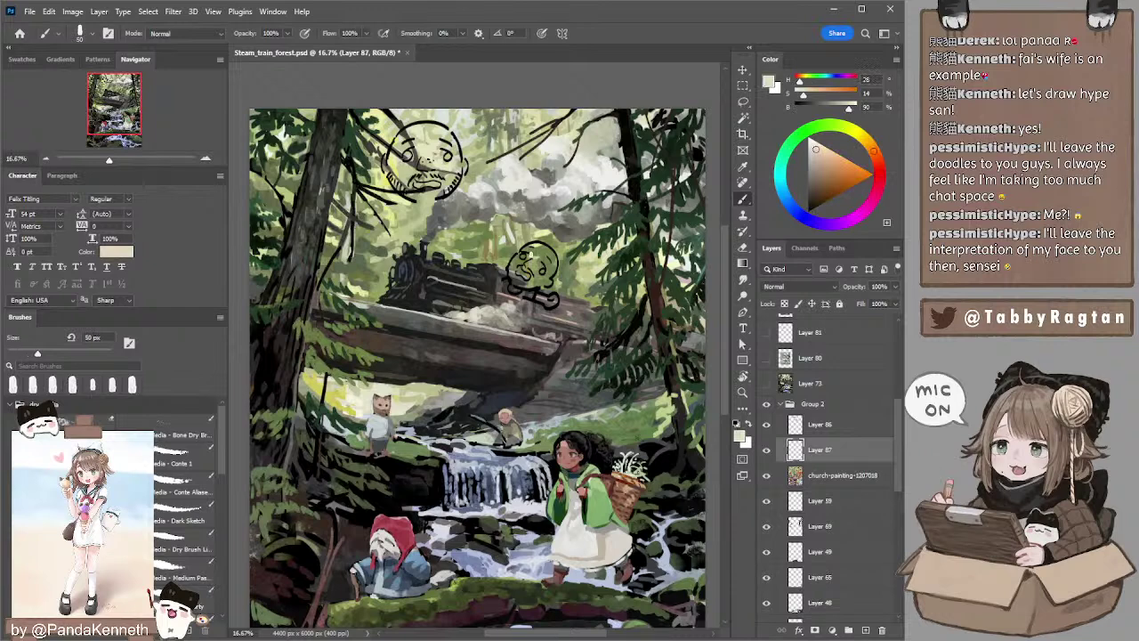
mouse_move(529, 252)
left_mouse_down()
mouse_move(550, 261)
mouse_move(523, 262)
left_mouse_up()
key("bracketright")
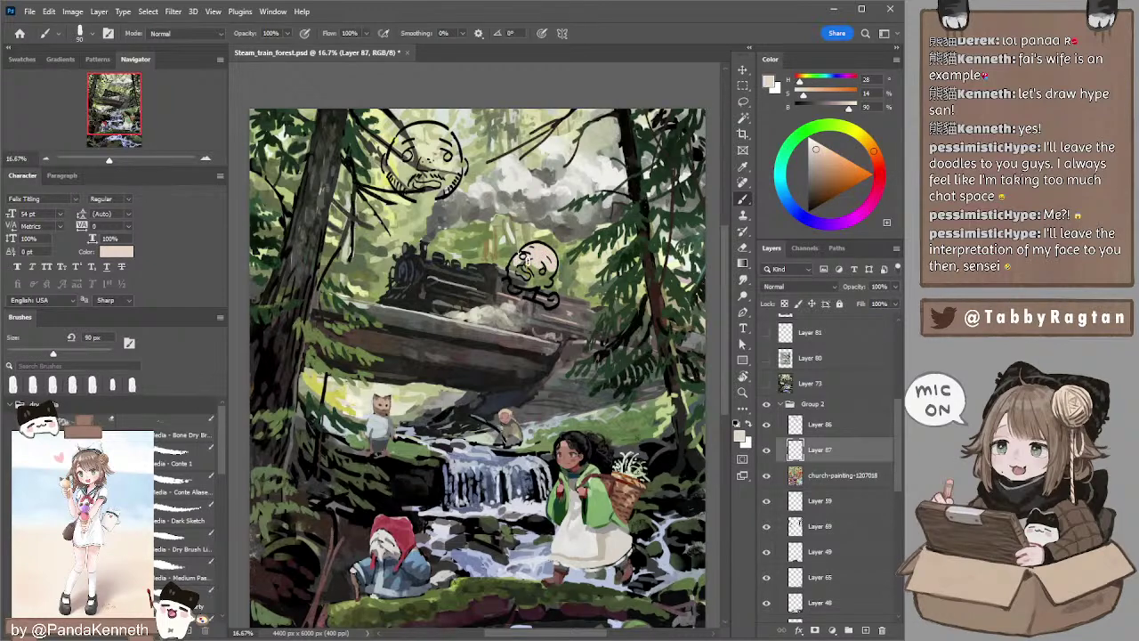
key("bracketright")
key("bracketright")
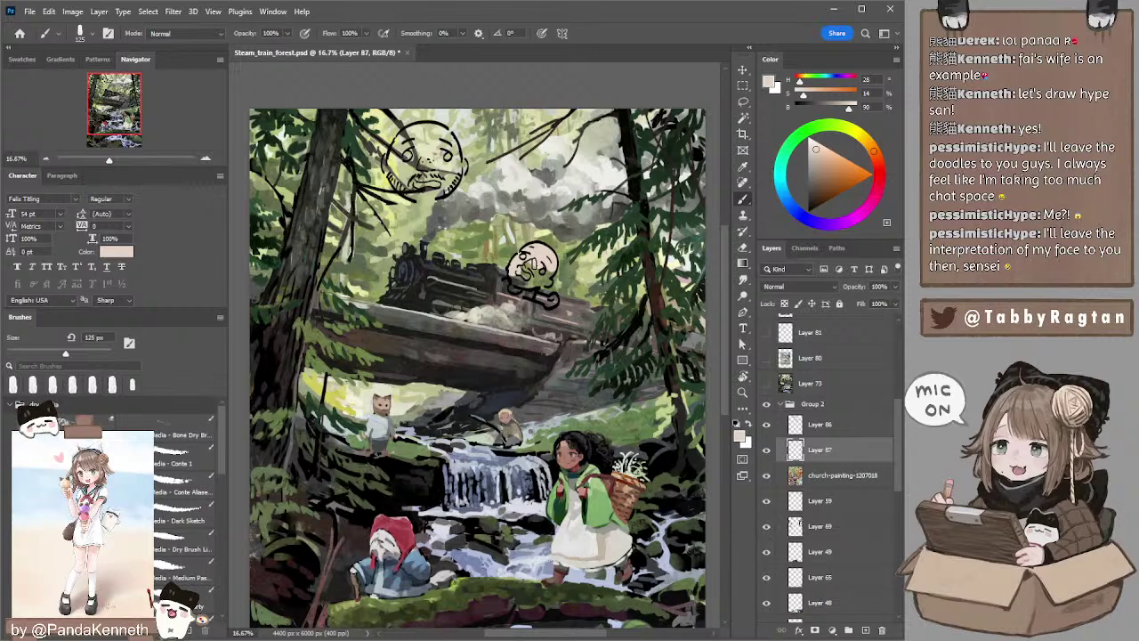
- Fill the rest of the second figure's face and its hand with the skin colour, using a brush of about 90 to 100 px
key("bracketleft")
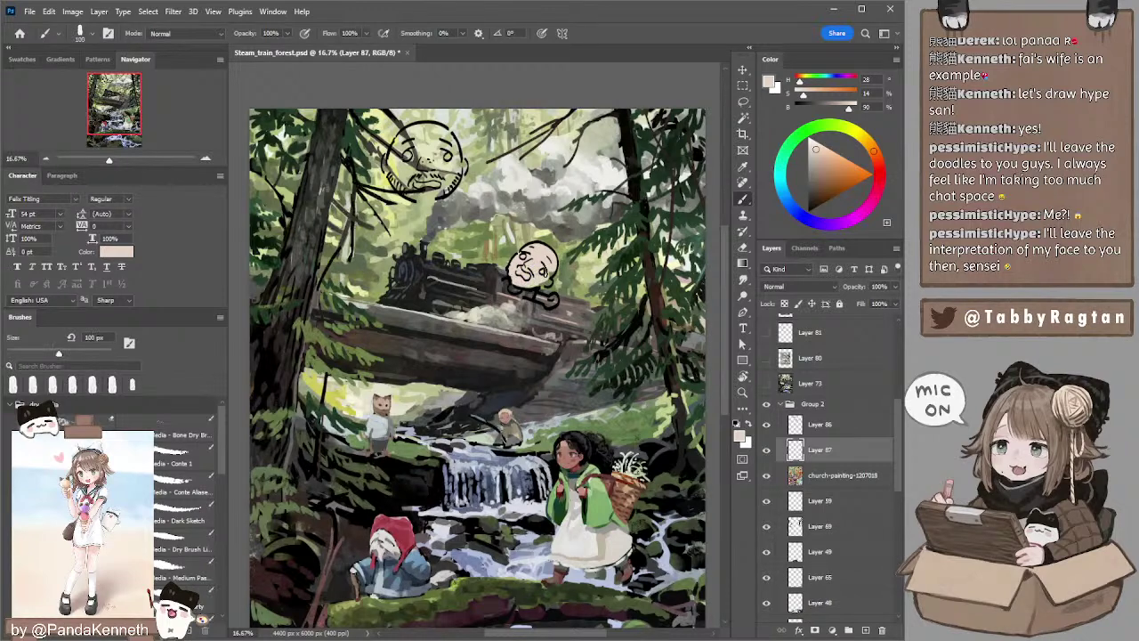
key("bracketleft")
key("bracketleft")
key("bracketright")
key("bracketright")
key("bracketleft")
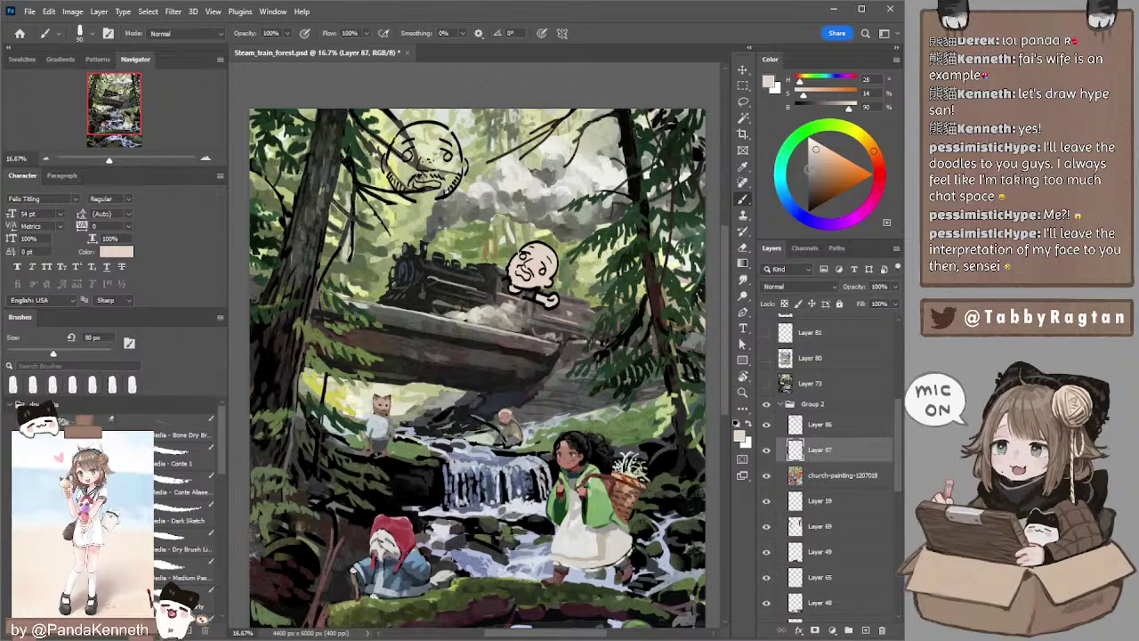
- Paint the second figure's shirt blue (H 209, S 37, B 66) with a 70 px brush, and sample off-white from the smoke
left_click(786, 199)
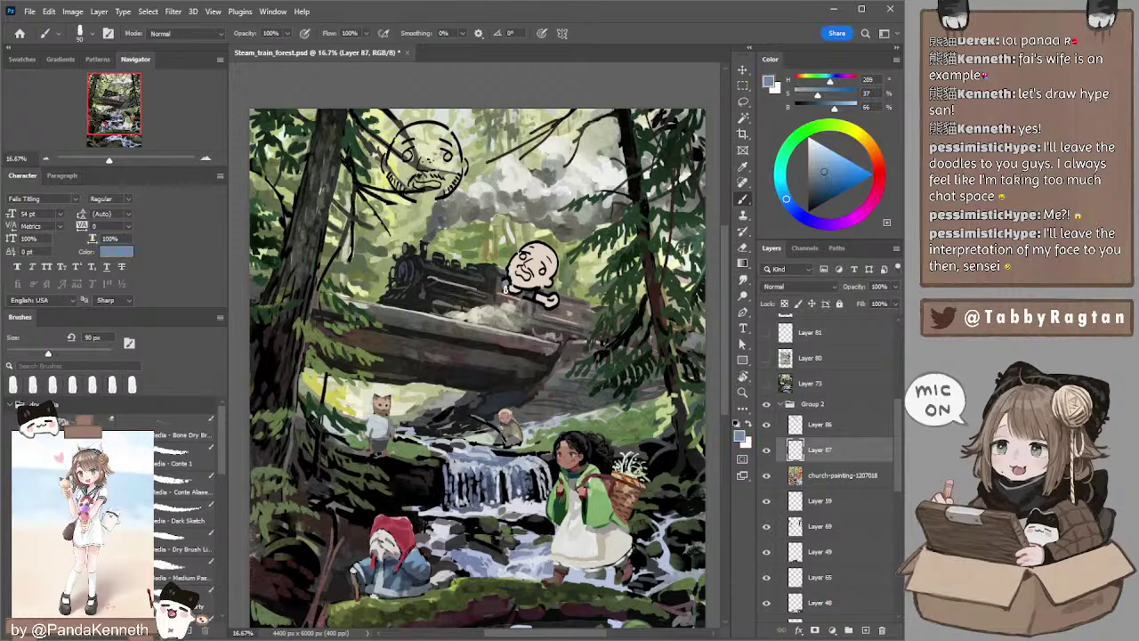
key("bracketleft")
key("bracketleft")
left_click(517, 182, "alt")
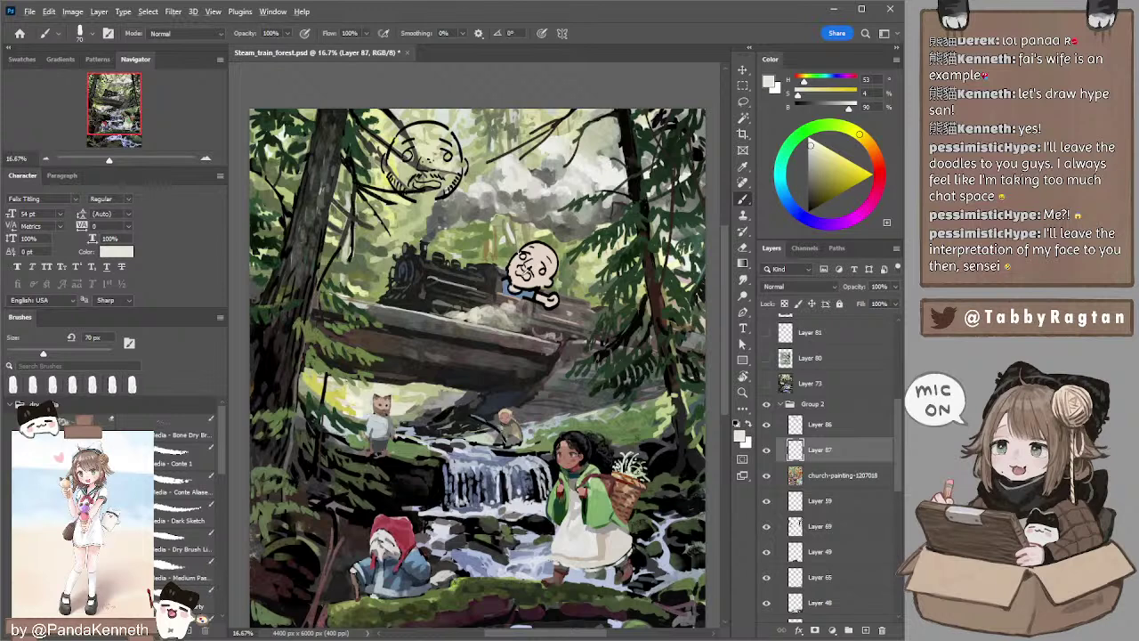
- Paint the inside of the second figure's mouth a muted pink-red (H 0, S 34, B 74) with a 60 px brush
left_click(555, 249, "alt")
left_click(823, 178)
left_click_drag(877, 163, 879, 173)
key("bracketright")
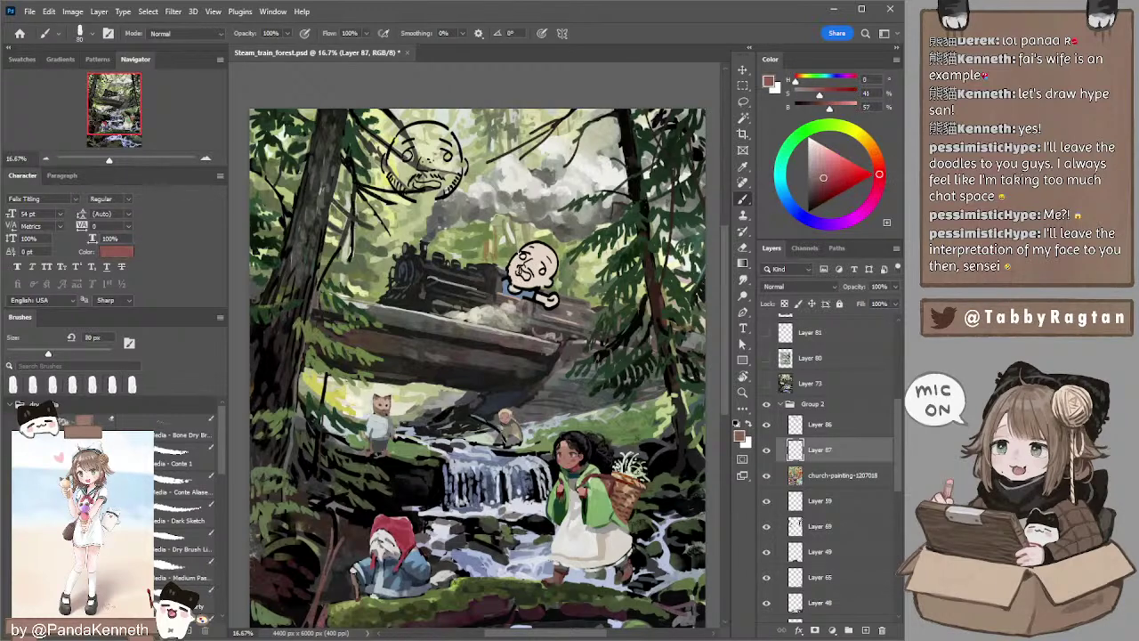
key("bracketleft")
left_click(520, 271, "alt")
key("bracketright")
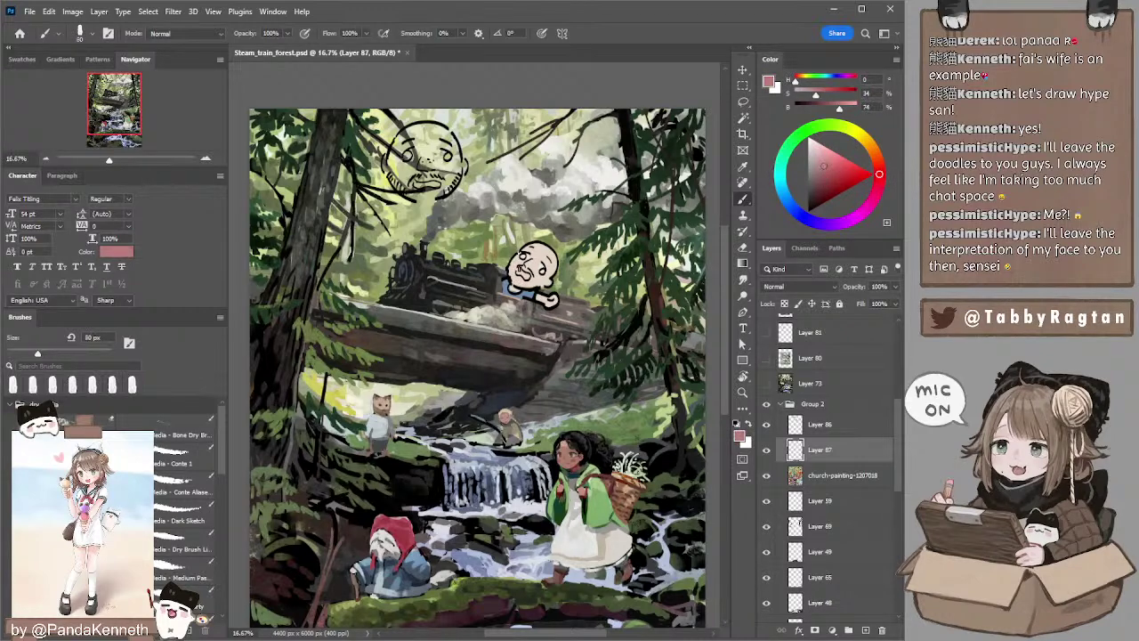
left_click_drag(524, 274, 518, 274)
left_click(523, 274)
left_click(519, 273)
- Add a new layer, clip it to the line doodle layer directly above that layer, and choose reddish brown (H 18, S 52, B 57)
left_click(864, 629)
left_click(804, 461, "alt")
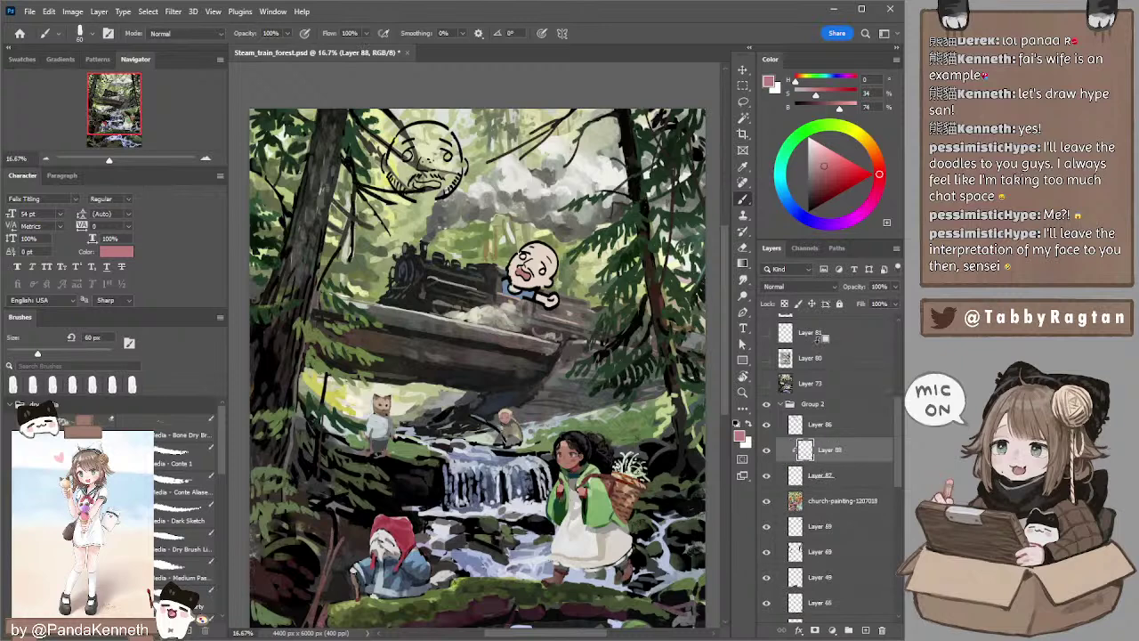
left_click(878, 160)
left_click(828, 180)
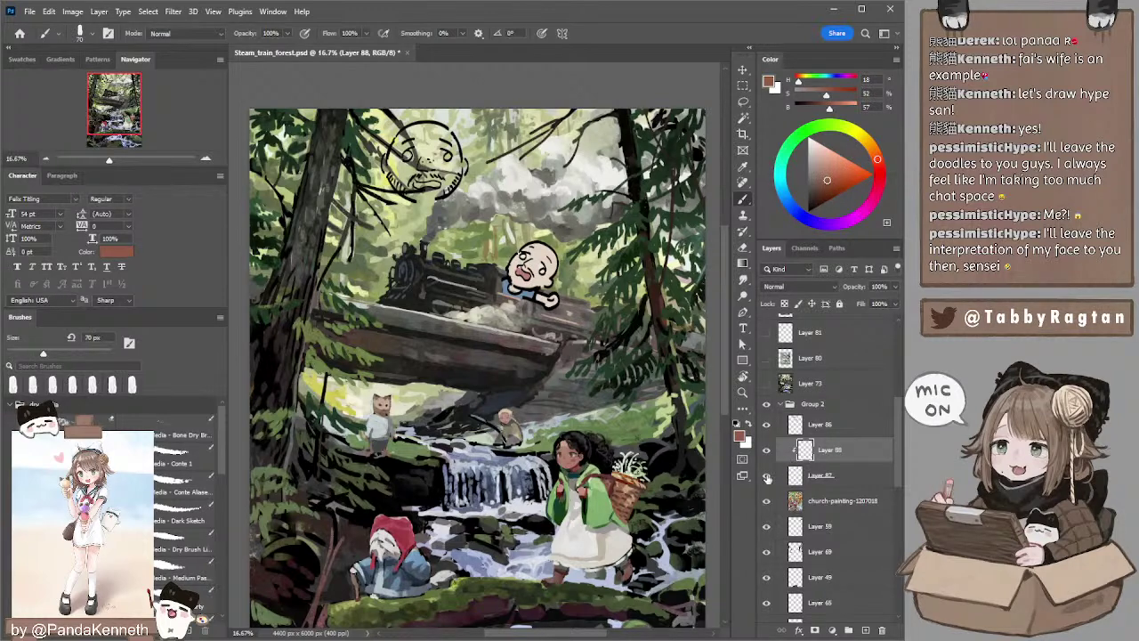
left_click(766, 425)
left_click(766, 426)
mouse_move(813, 451)
left_mouse_down()
mouse_move(815, 415)
mouse_move(816, 426)
left_mouse_up()
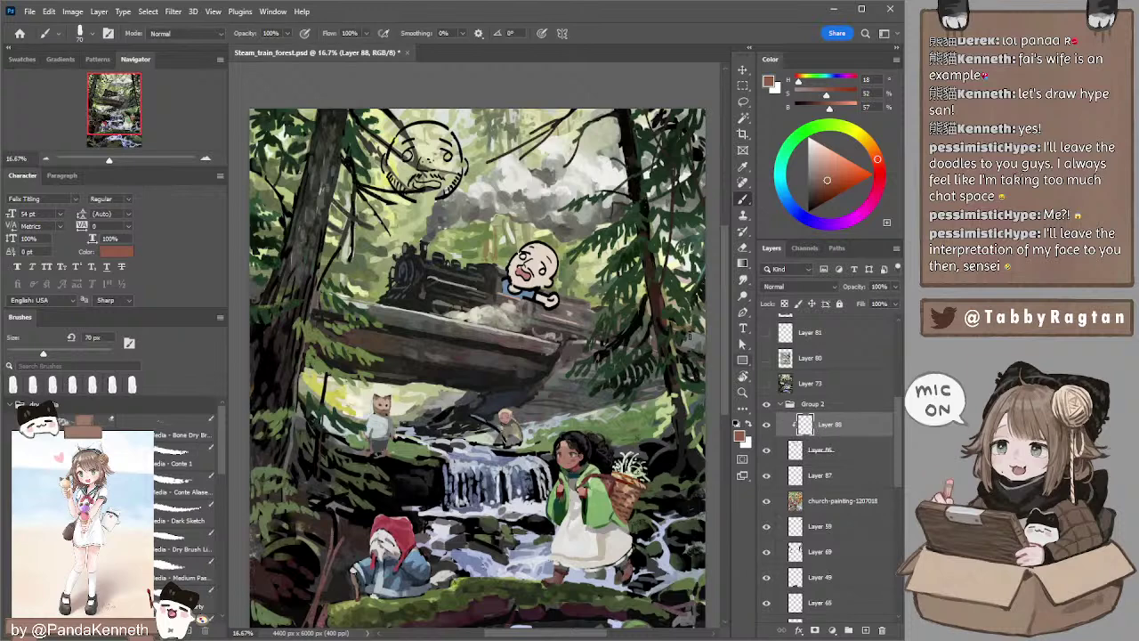
- Tint parts of the second figure's black lines reddish brown on the clipped layer, varying the brush size
key("bracketright")
key("bracketright")
key("bracketright")
key("bracketleft")
key("bracketleft")
key("bracketleft")
key("bracketleft")
key("bracketleft")
- Blush the second figure's face on its colour layer with pinks sampled and lightened from the mouth (H 0, S 27, B 90 and H 0, S 16, B 89)
left_click(525, 271, "ctrl")
left_click(525, 271, "alt")
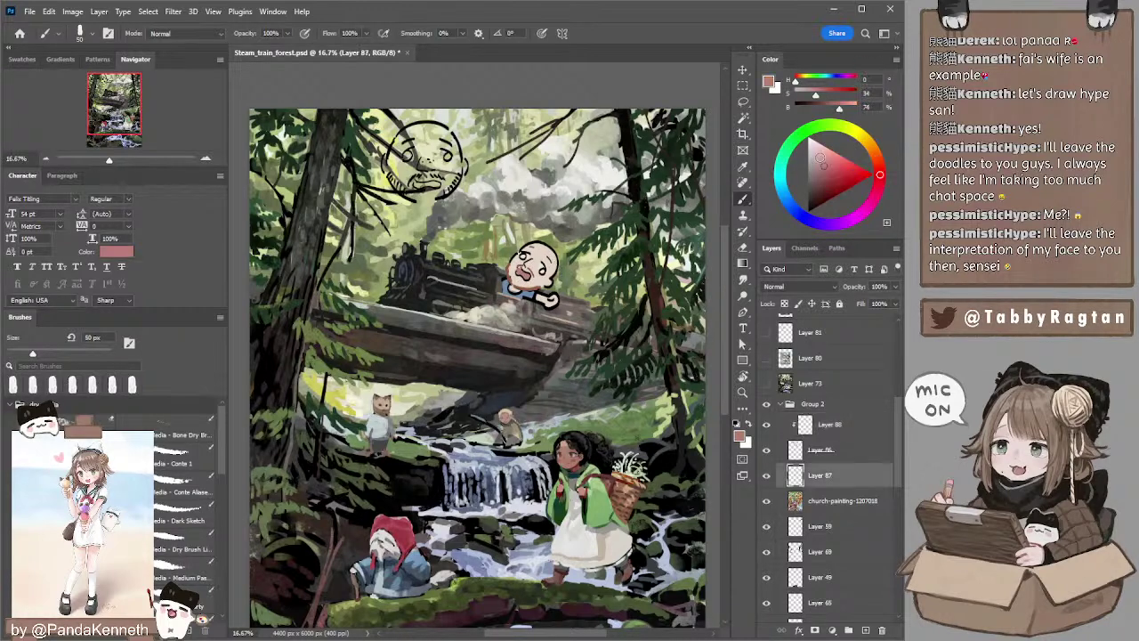
left_click(824, 154)
key("bracketright")
key("bracketright")
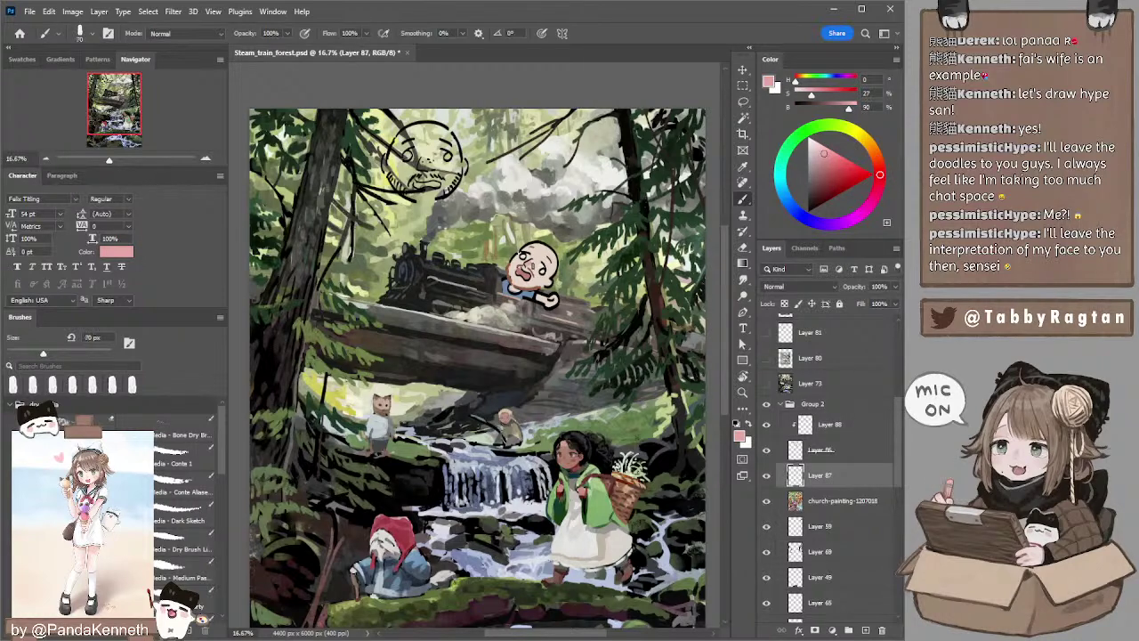
left_click(817, 151)
key("bracketright")
key("bracketright")
key("bracketright")
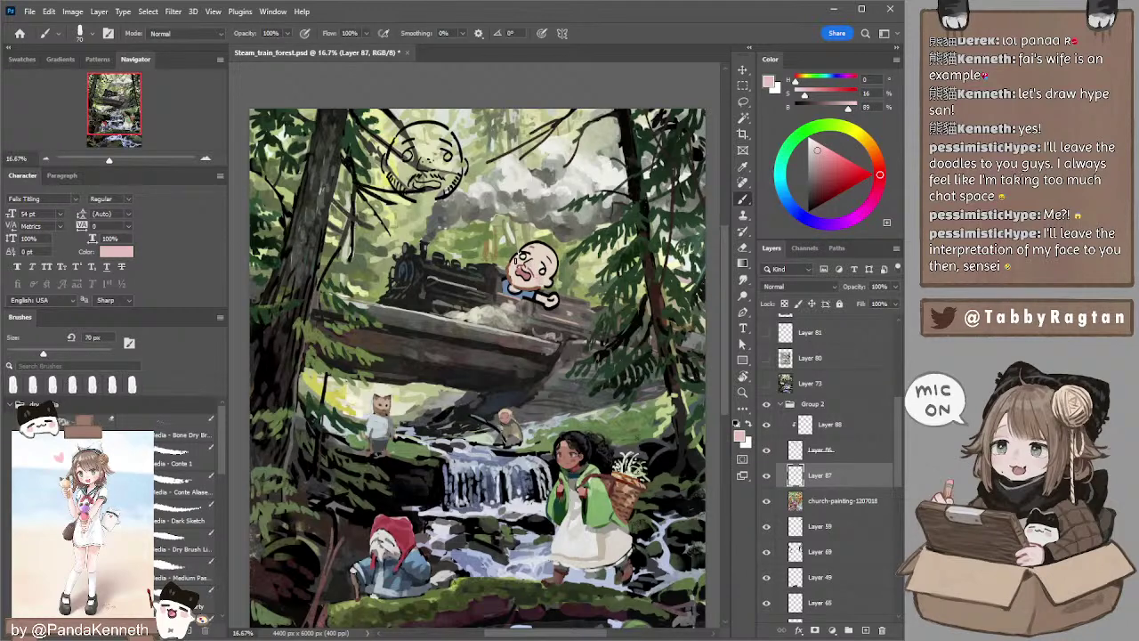
- Touch up the second figure's shirt with its sampled blue, and sample its skin colour again, using a 60 px brush
key("bracketleft")
left_click_drag(530, 308, 521, 309)
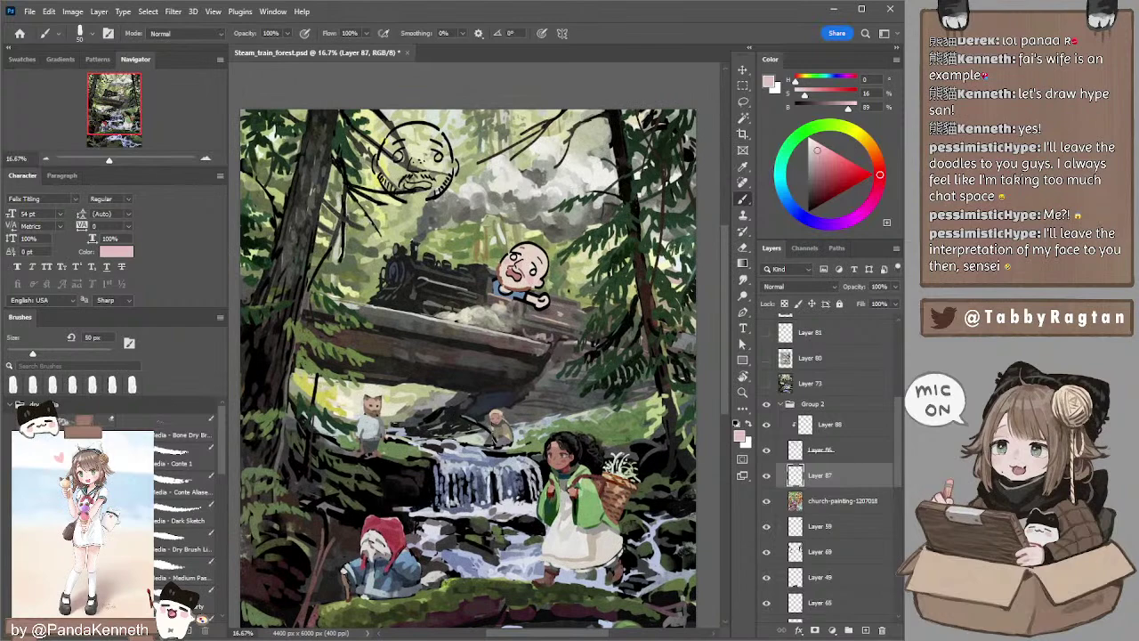
scroll(717, 347, "right", 2)
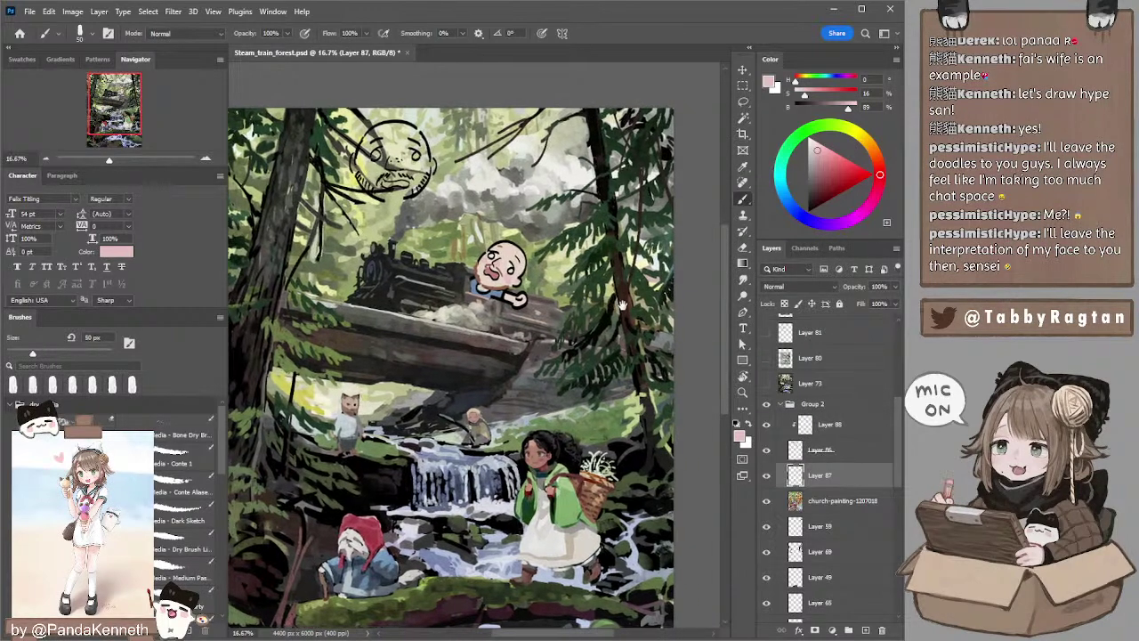
left_click(489, 288, "alt")
left_click_drag(497, 292, 504, 300)
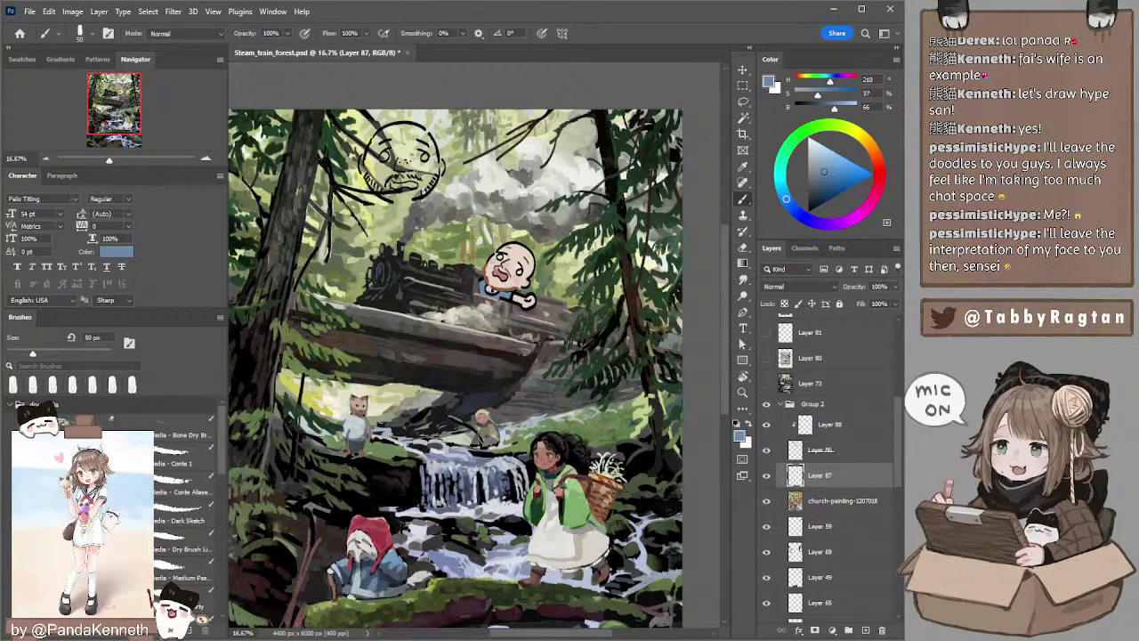
left_click(491, 292, "alt")
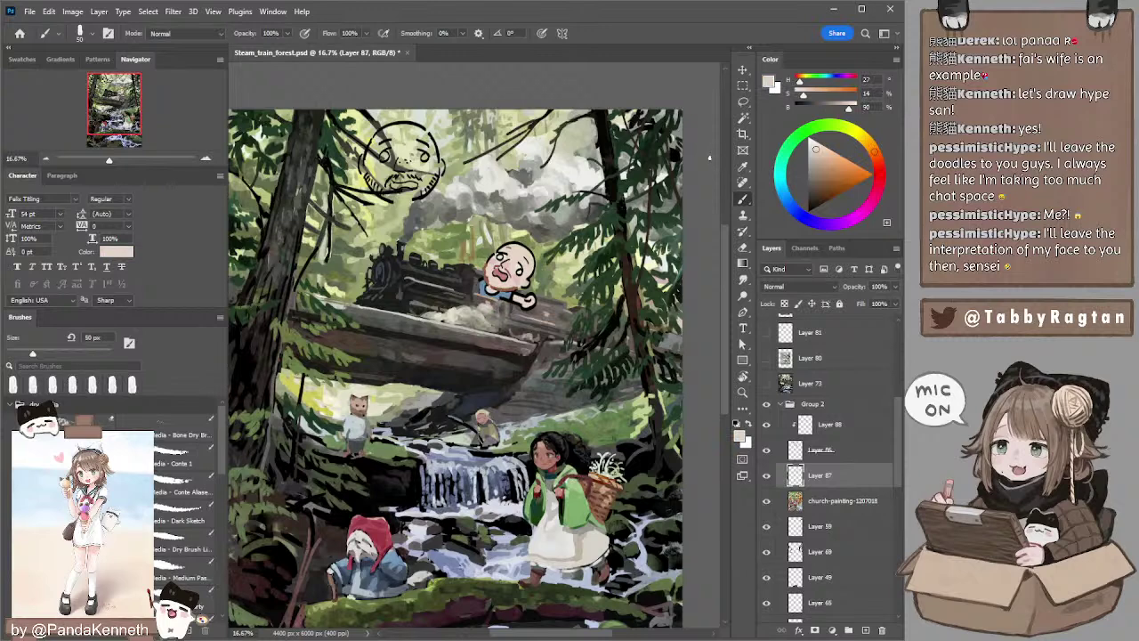
- Cut the first round-faced figure from the line layer onto its own layer below, keeping Layer 88 clipped to the line layer
key("l")
key("alt+bracketright")
mouse_move(420, 103)
left_mouse_down()
mouse_move(455, 121)
mouse_move(331, 115)
mouse_move(406, 102)
left_mouse_up()
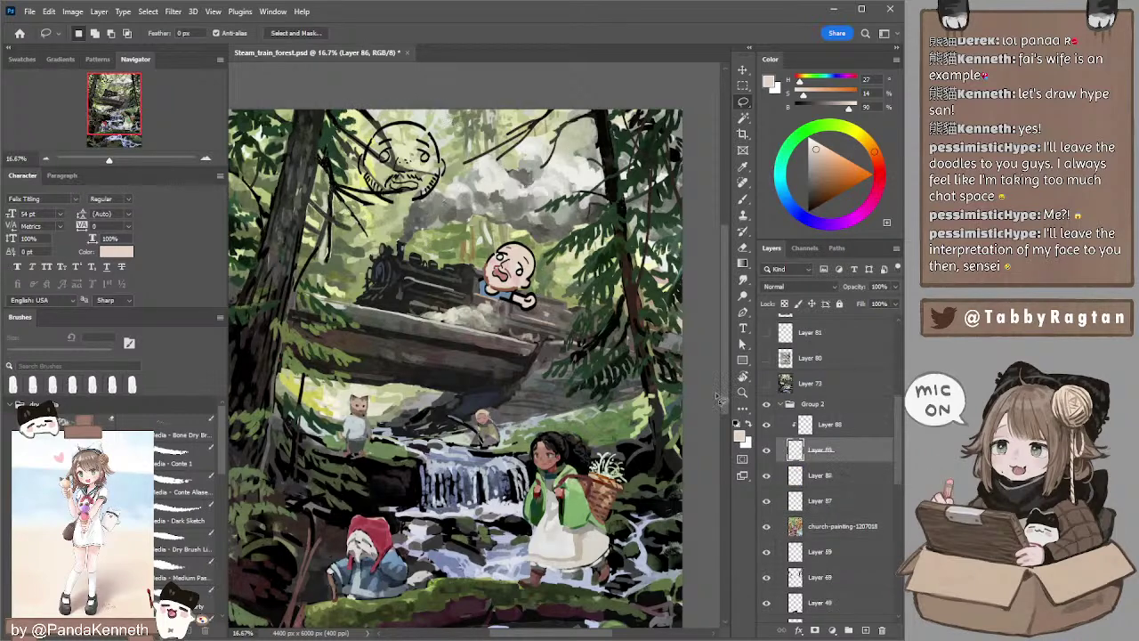
key("ctrl+j")
left_click_drag(810, 434, 820, 434)
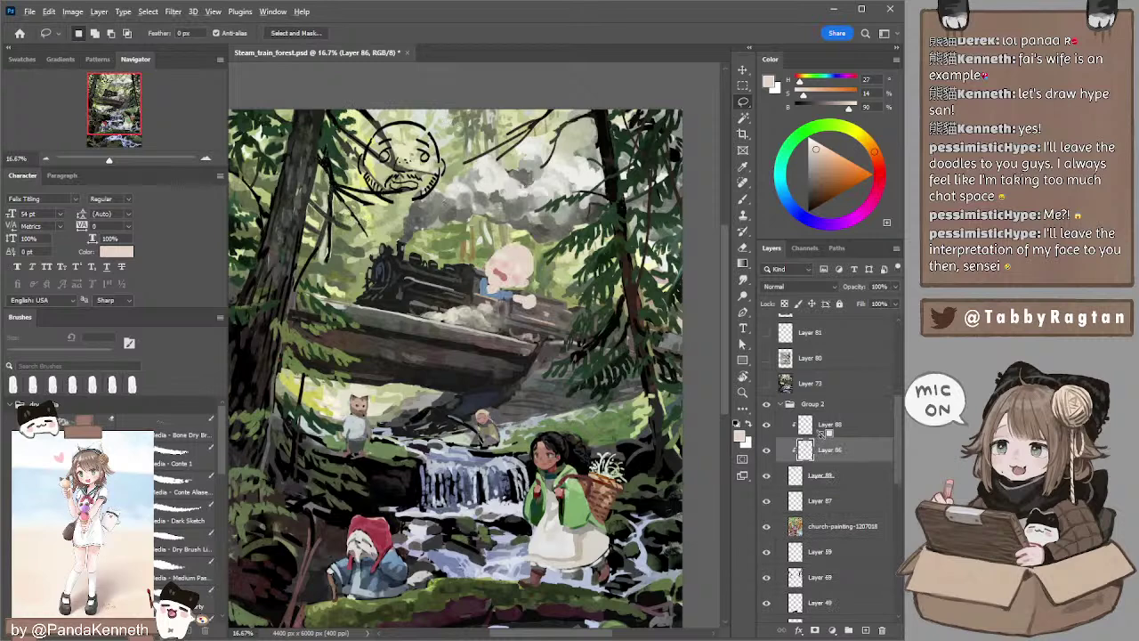
left_click(817, 436, "alt")
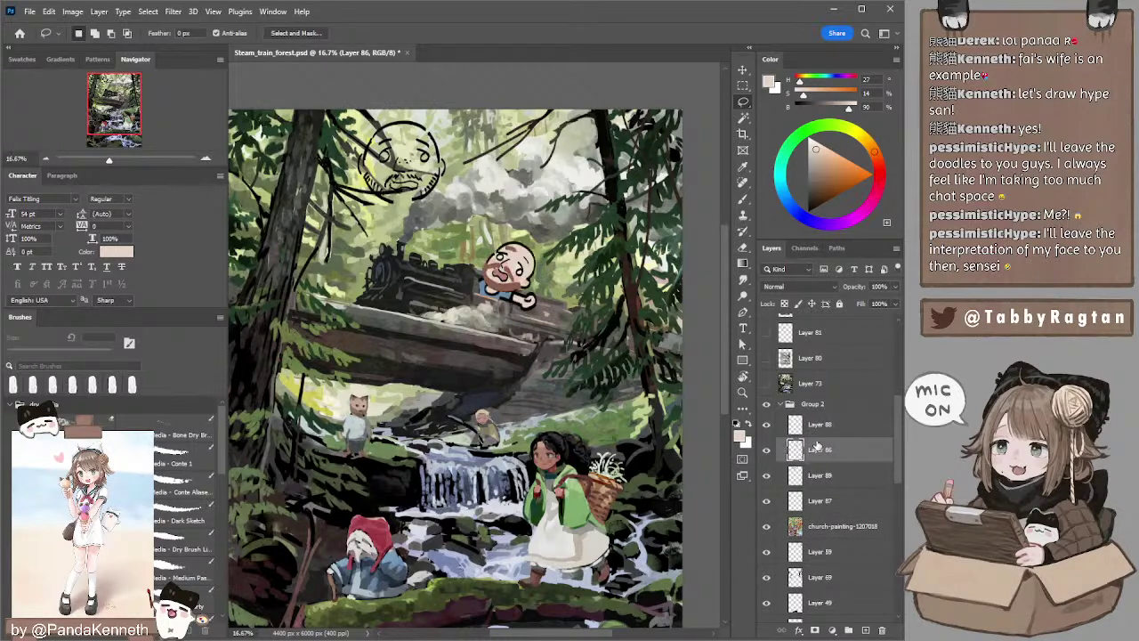
left_click(817, 435, "alt")
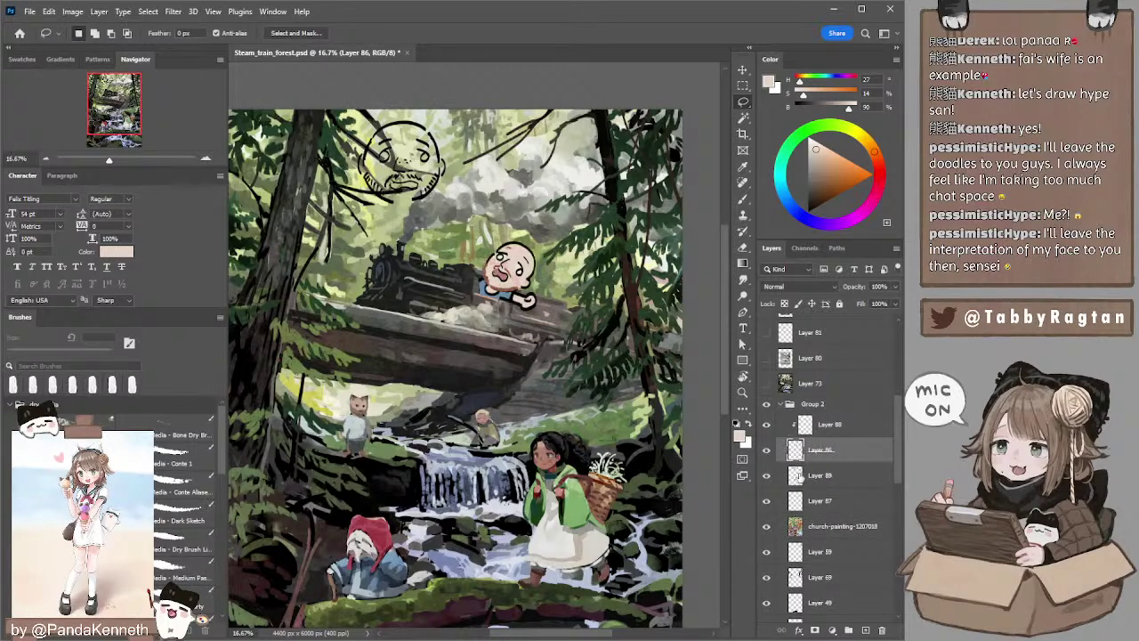
- Add a new layer above clipped Layer 88, set the brush colour to black (B 0), and hide the first figure's layer
left_click(817, 430)
key("b")
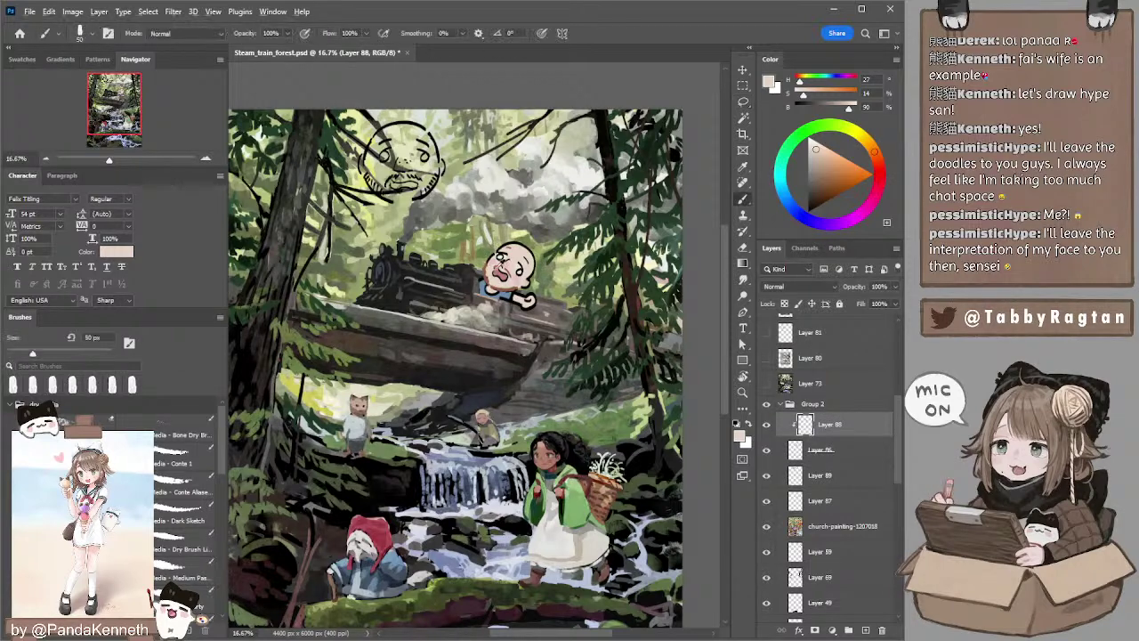
left_click(507, 283, "alt")
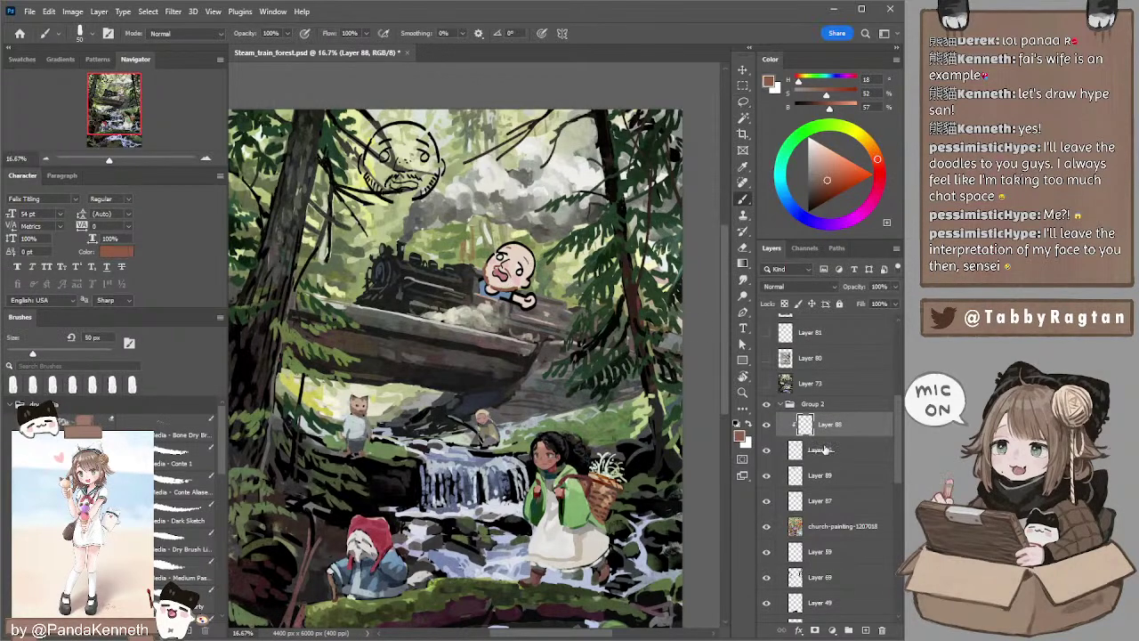
left_click(864, 630)
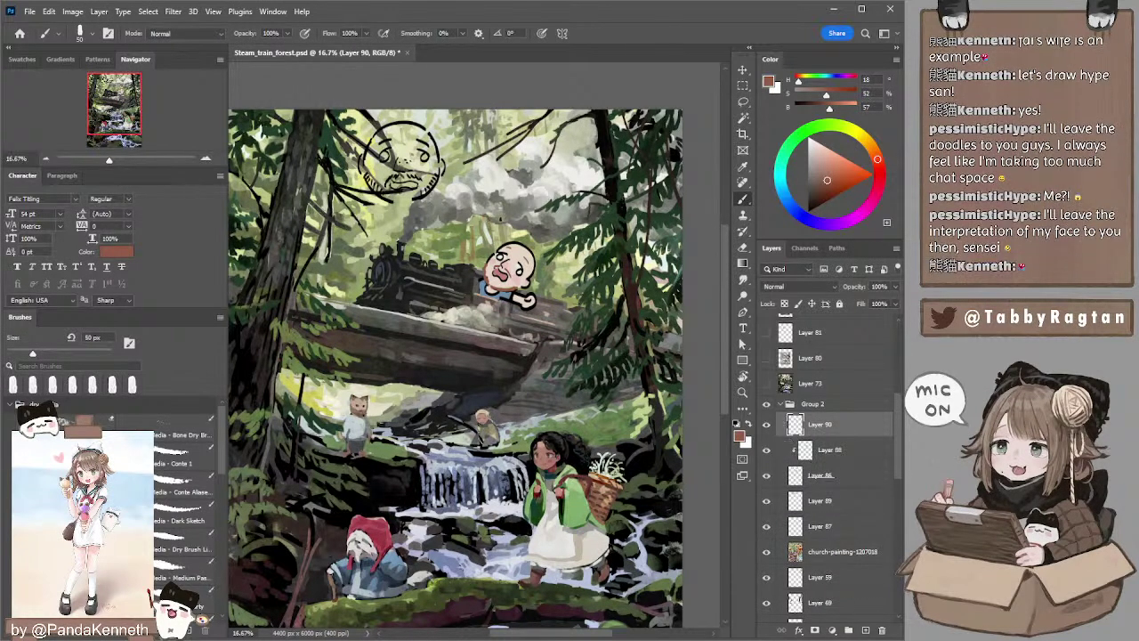
left_click_drag(809, 185, 808, 211)
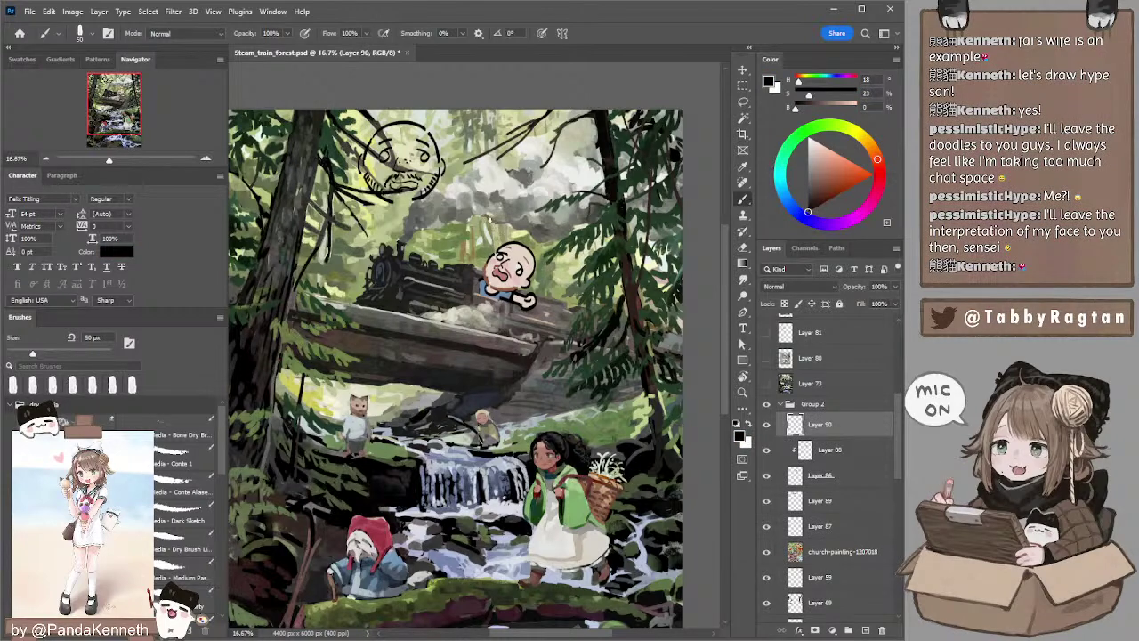
left_click(766, 500)
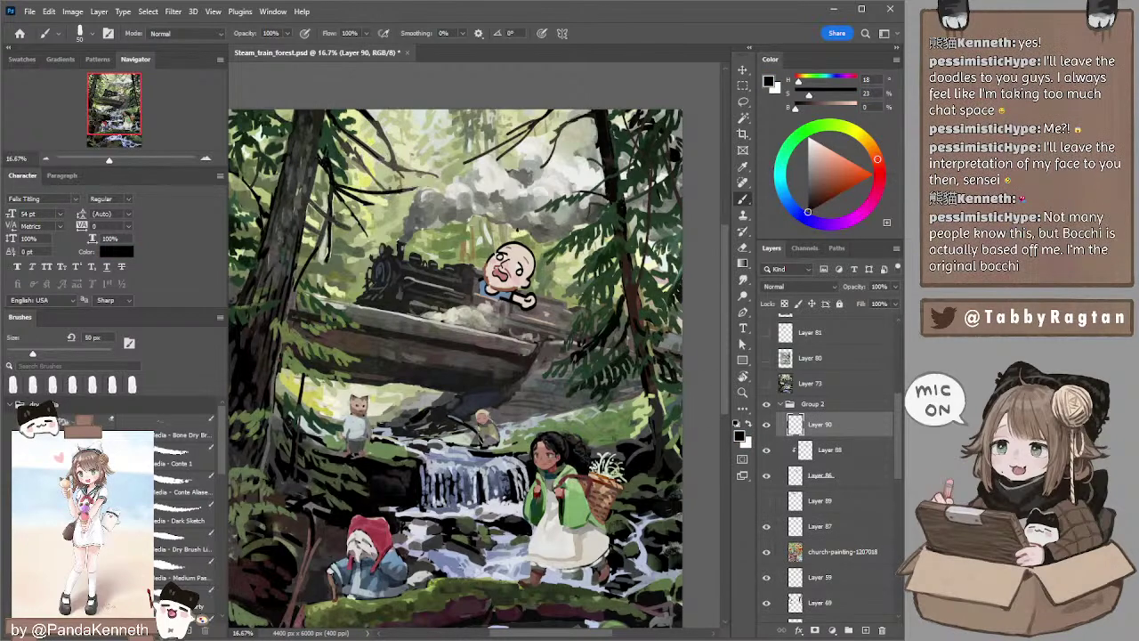
- Hand-letter "HYPE TRAIN" in black with the 50 px brush above the second figure's head
left_click_drag(488, 226, 499, 225)
mouse_move(499, 219)
left_mouse_down()
mouse_move(496, 230)
mouse_move(531, 220)
mouse_move(541, 238)
left_mouse_up()
mouse_move(531, 222)
left_mouse_down()
mouse_move(542, 222)
mouse_move(473, 223)
mouse_move(531, 217)
mouse_move(532, 233)
left_mouse_up()
left_click_drag(534, 221, 543, 236)
left_click_drag(548, 223, 554, 232)
left_click_drag(559, 224, 564, 235)
left_click_drag(565, 225, 578, 237)
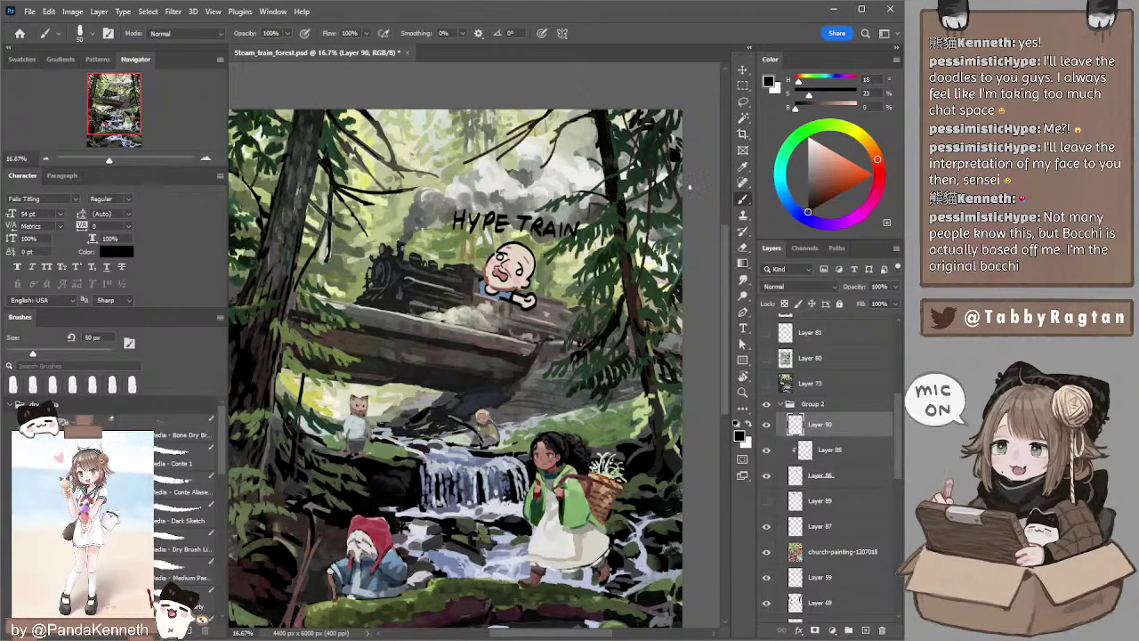
- Add another new layer and handwrite "Thank you!" in black above the HYPE TRAIN lettering
left_click_drag(665, 613, 660, 587)
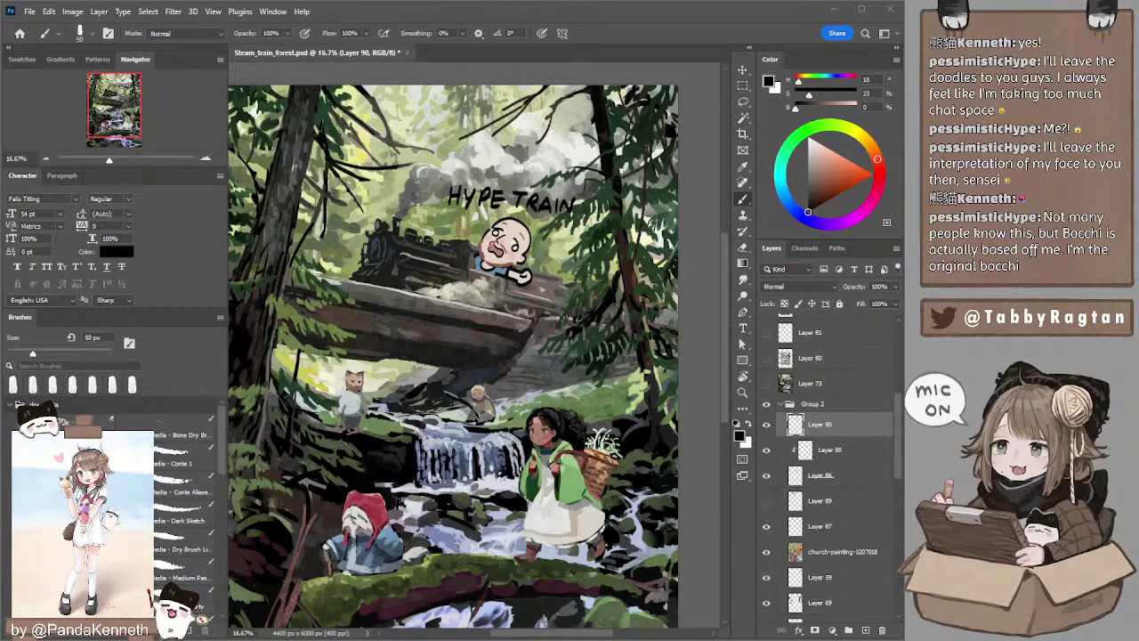
mouse_move(689, 145)
left_mouse_down()
mouse_move(676, 126)
mouse_move(668, 167)
mouse_move(673, 147)
left_mouse_up()
left_click_drag(332, 210, 342, 237)
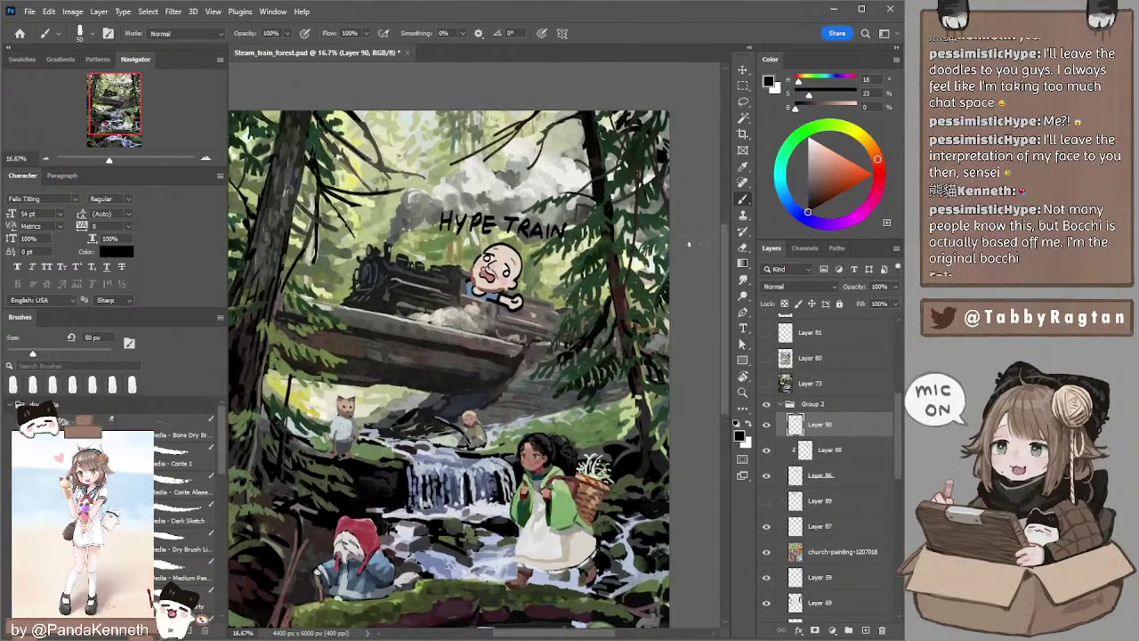
left_click(865, 630)
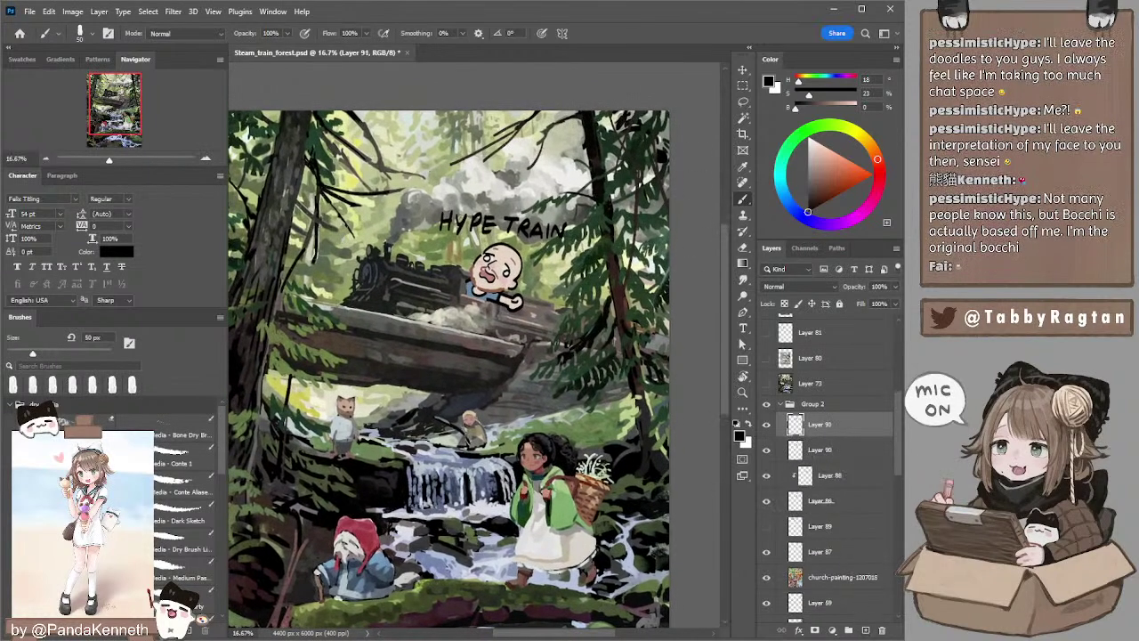
mouse_move(427, 183)
left_mouse_down()
mouse_move(452, 177)
mouse_move(466, 192)
left_mouse_up()
left_click_drag(471, 181, 486, 189)
mouse_move(483, 178)
left_mouse_down()
mouse_move(532, 197)
mouse_move(563, 185)
left_mouse_up()
left_click(502, 188)
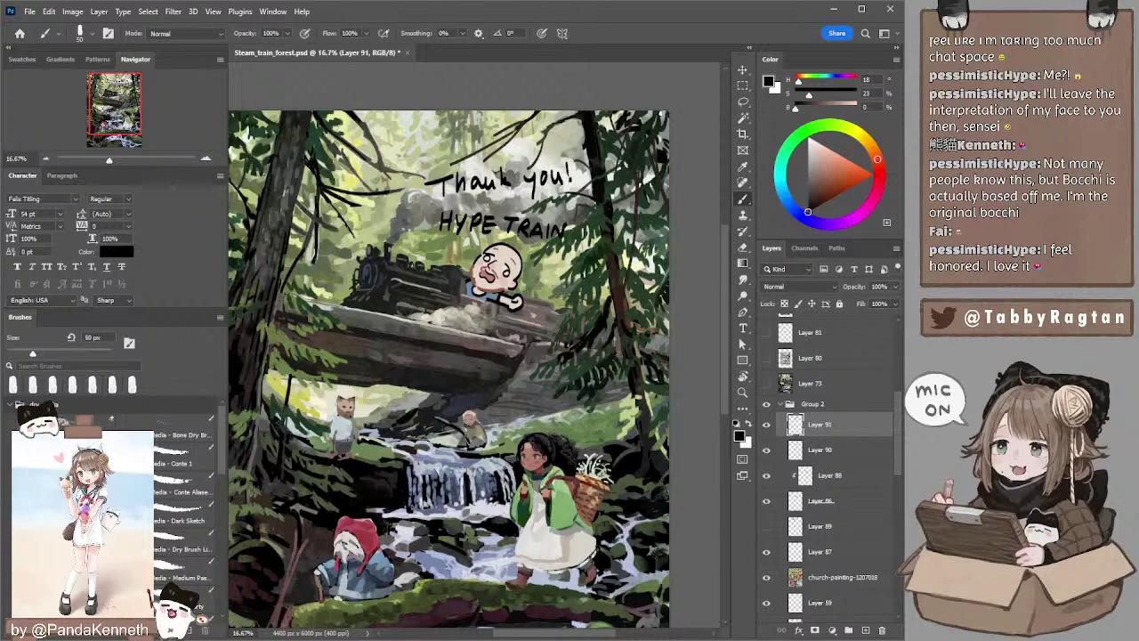
left_click_drag(598, 165, 575, 155)
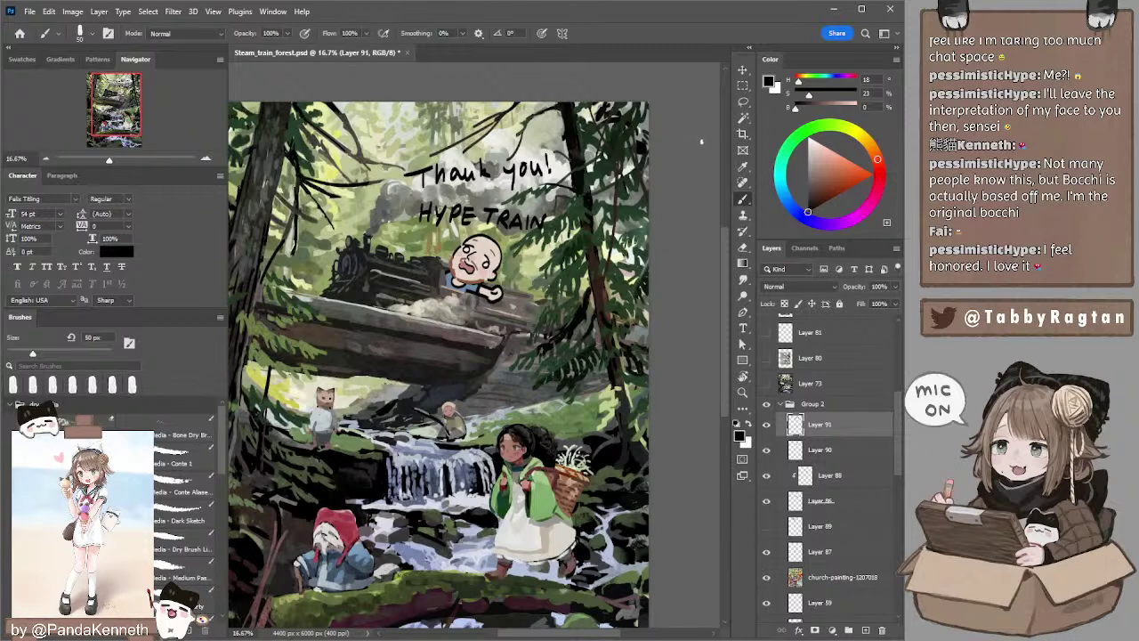
key("l")
mouse_move(685, 131)
left_mouse_down()
mouse_move(722, 119)
mouse_move(705, 149)
left_mouse_up()
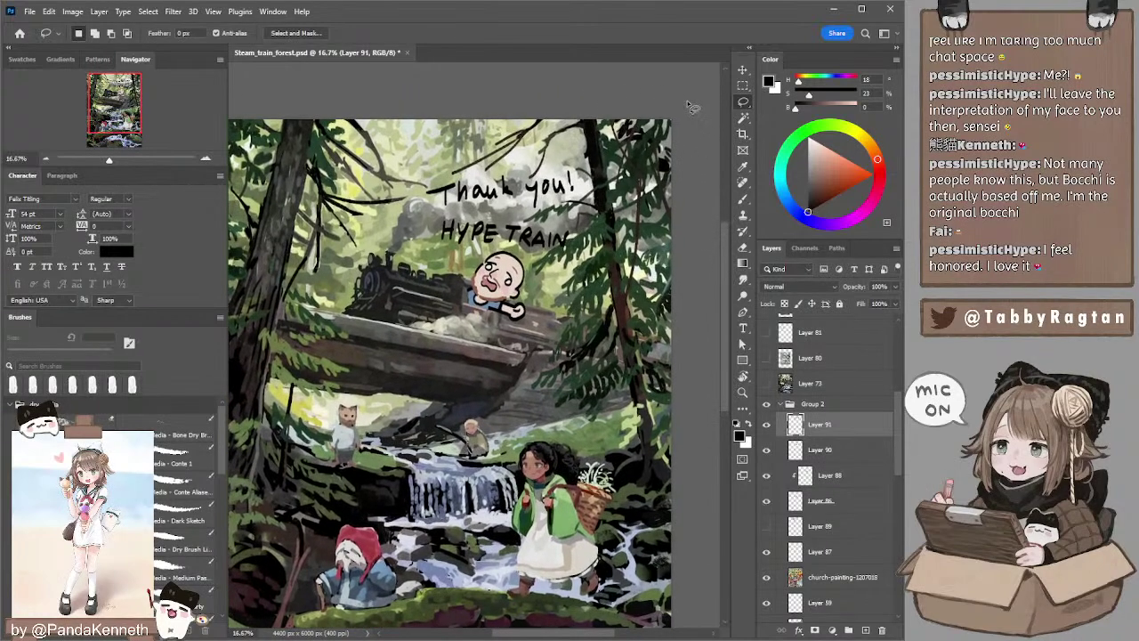
left_click_drag(673, 98, 663, 99)
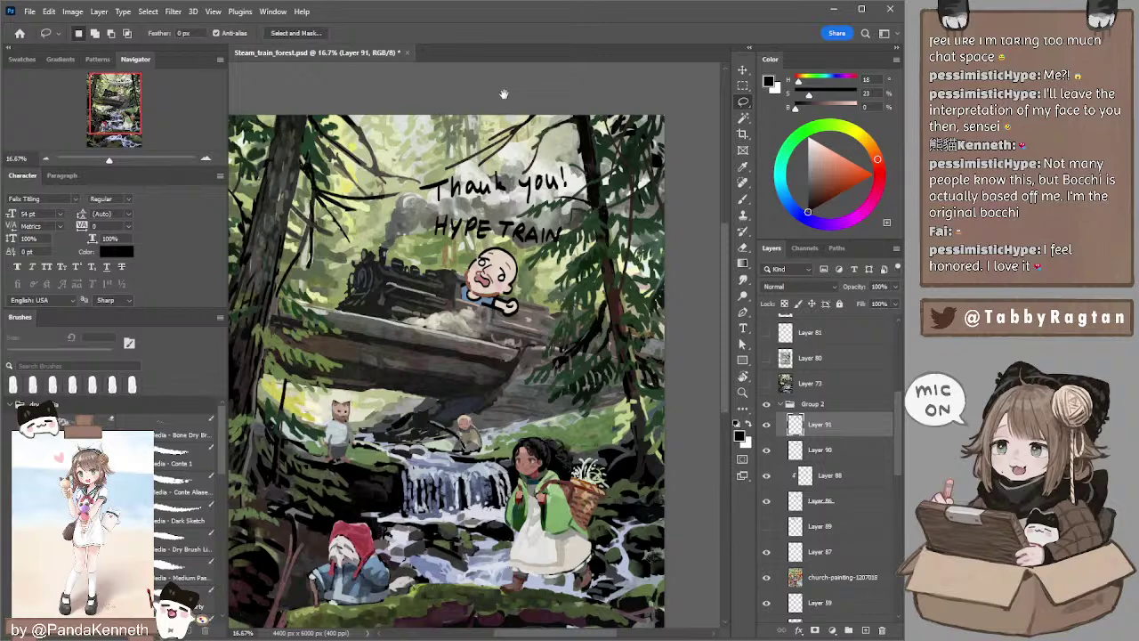
left_click_drag(489, 97, 503, 106)
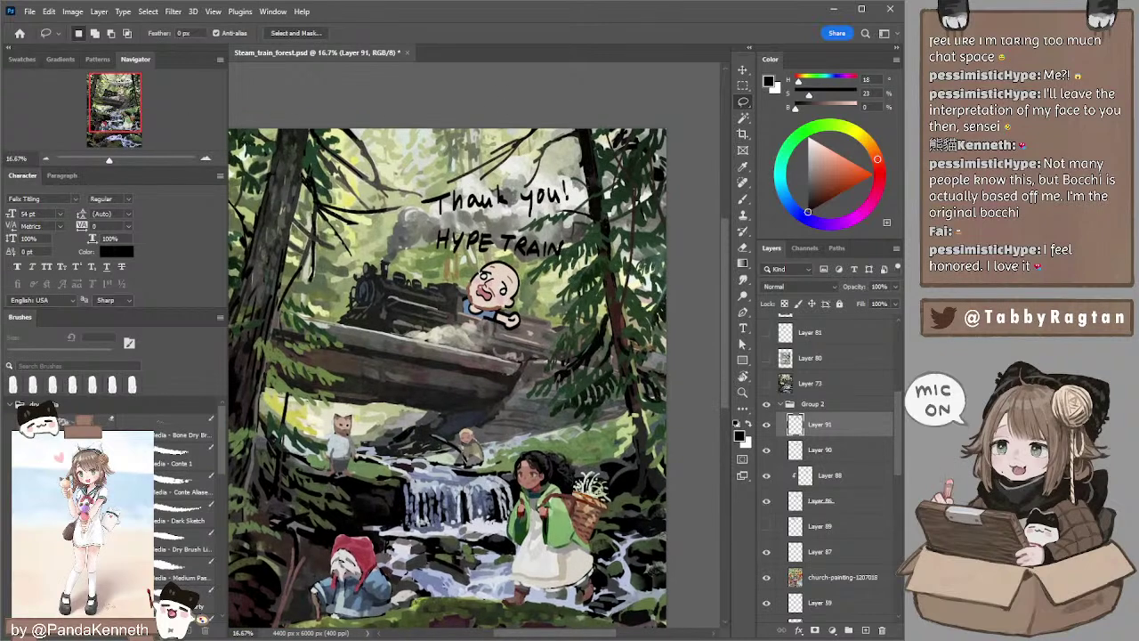